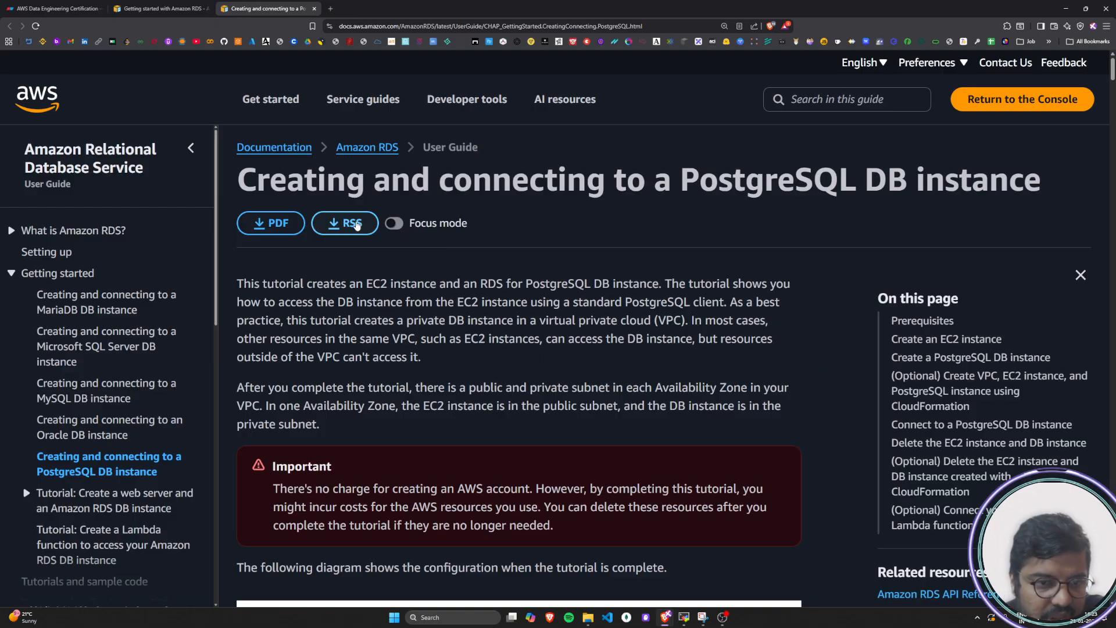
Read the PostgreSQL DB instance tutorial's title and opening sentences about accessing the DB instance from an EC2 instance
left_click_drag(250, 184, 645, 185)
left_click(558, 187)
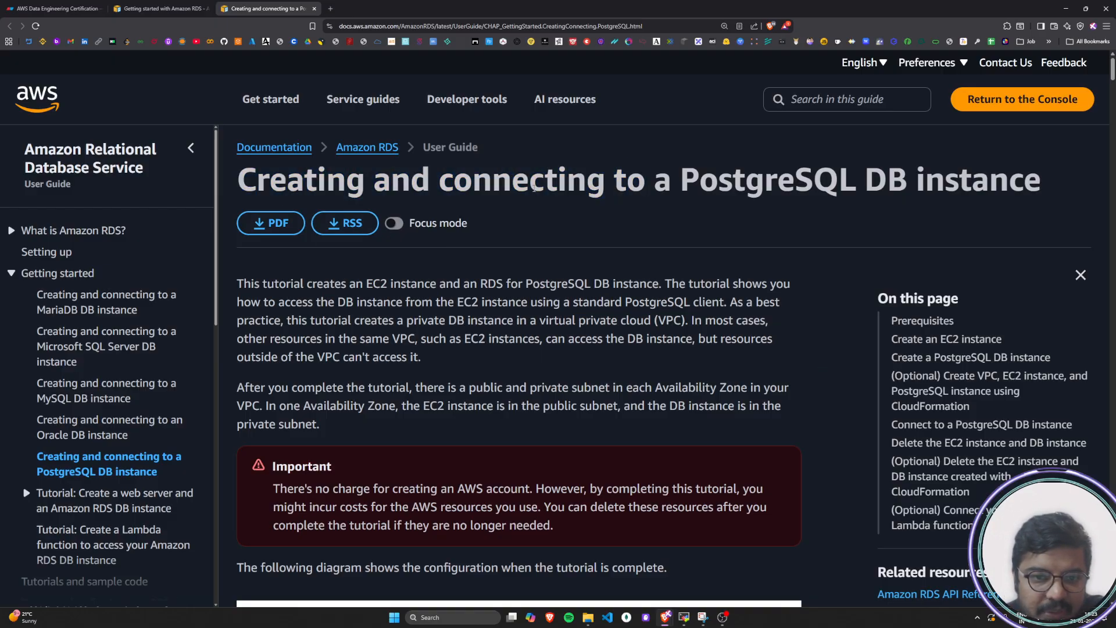
left_click_drag(272, 181, 1041, 190)
left_click(688, 279)
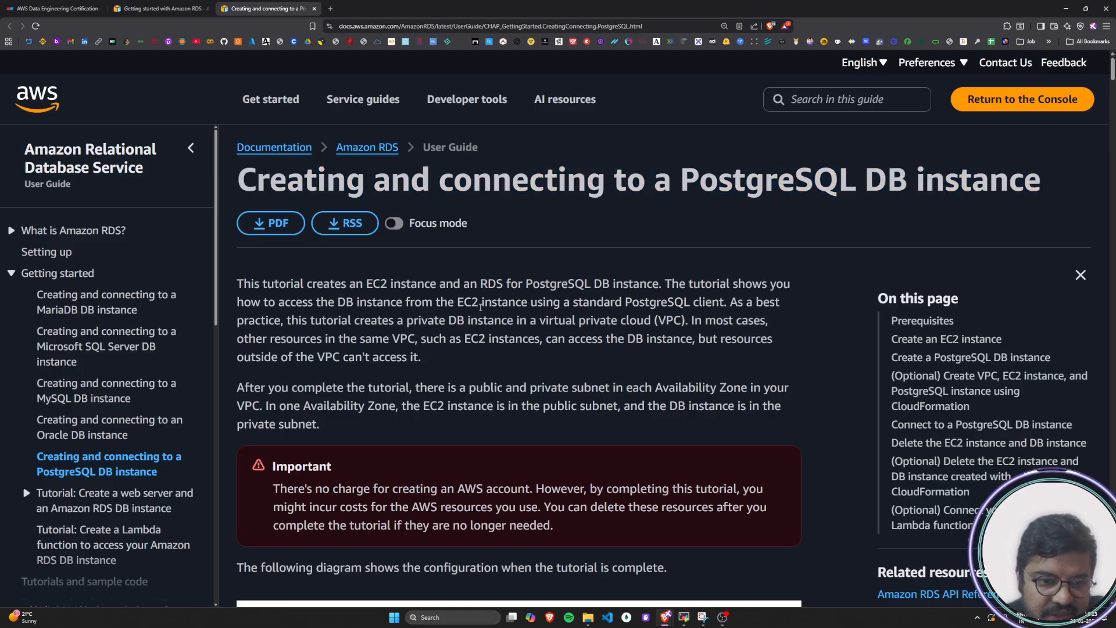
scroll(502, 290, "down", 1)
left_click_drag(237, 240, 789, 243)
left_click(468, 253)
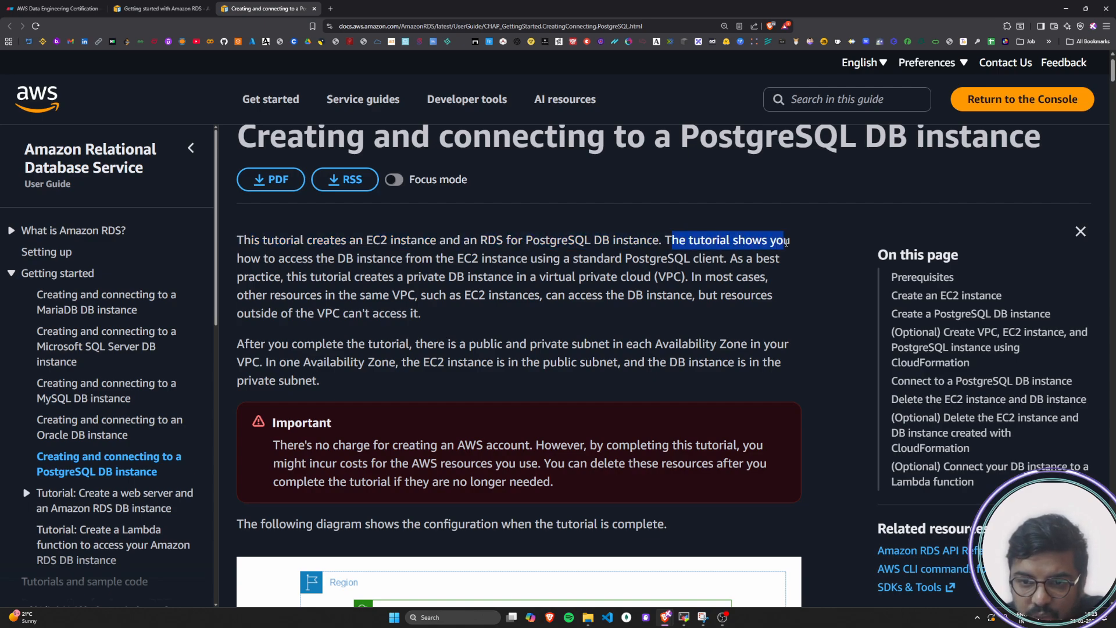
left_click_drag(251, 258, 789, 265)
left_click(731, 260)
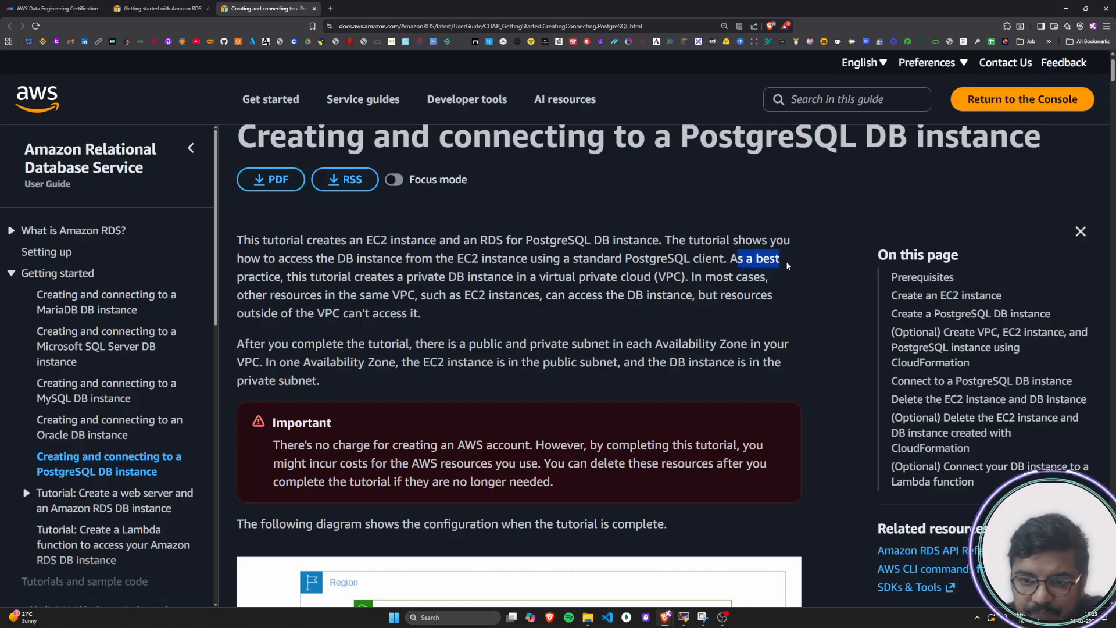
Read the rest of the tutorial's first paragraph about the private DB instance in a VPC and its access limits
left_click(292, 278)
left_click_drag(249, 279, 690, 279)
left_click(690, 280)
left_click_drag(559, 280, 774, 279)
left_click(642, 280)
left_click(773, 278)
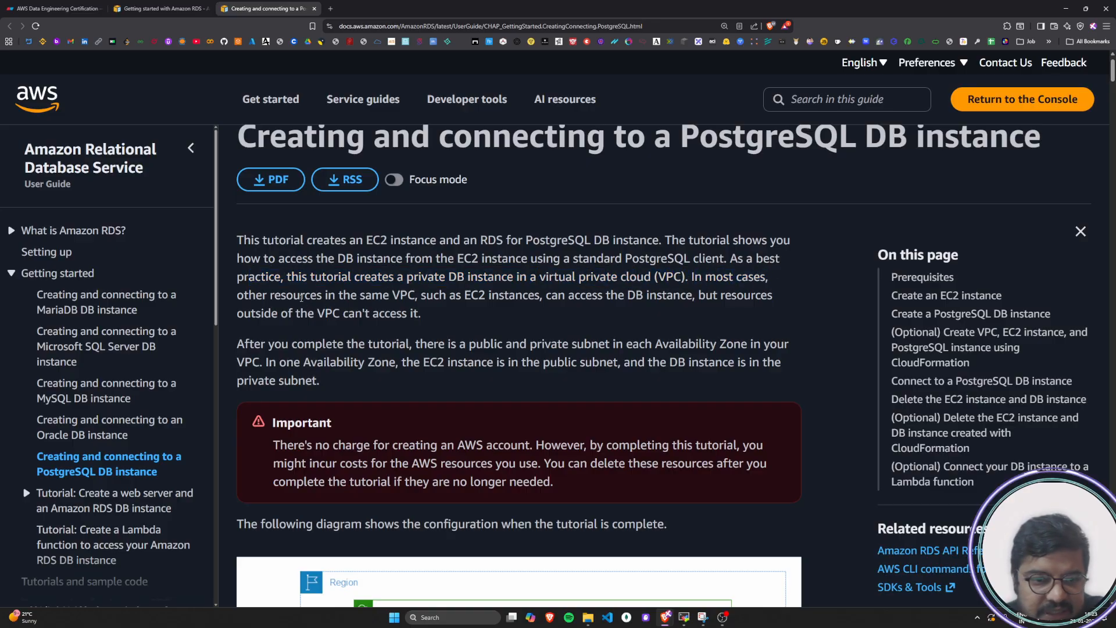
left_click_drag(243, 295, 776, 308)
left_click_drag(251, 314, 403, 317)
left_click(431, 316)
scroll(431, 317, "down", 1)
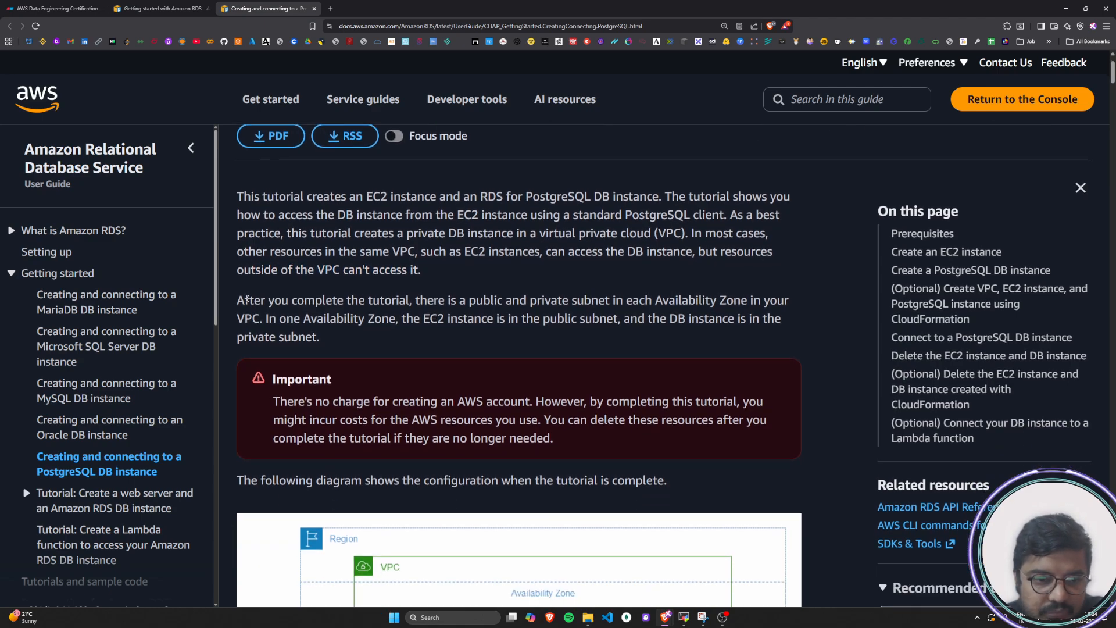
Read the paragraph on public and private subnets per Availability Zone, then review both introductory paragraphs together
left_click_drag(239, 300, 792, 307)
left_click_drag(267, 319, 790, 324)
left_click_drag(239, 338, 325, 337)
left_click(326, 337)
scroll(299, 274, "up", 1)
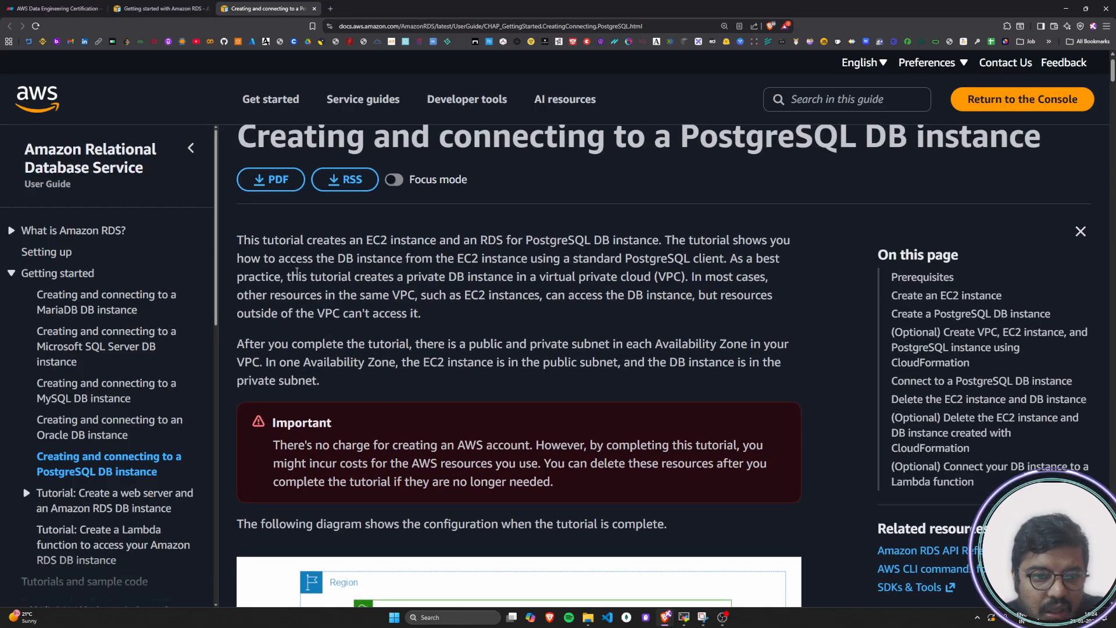
mouse_move(250, 236)
left_mouse_down()
mouse_move(255, 260)
mouse_move(369, 379)
mouse_move(244, 270)
mouse_move(239, 249)
left_mouse_up()
left_click(369, 382)
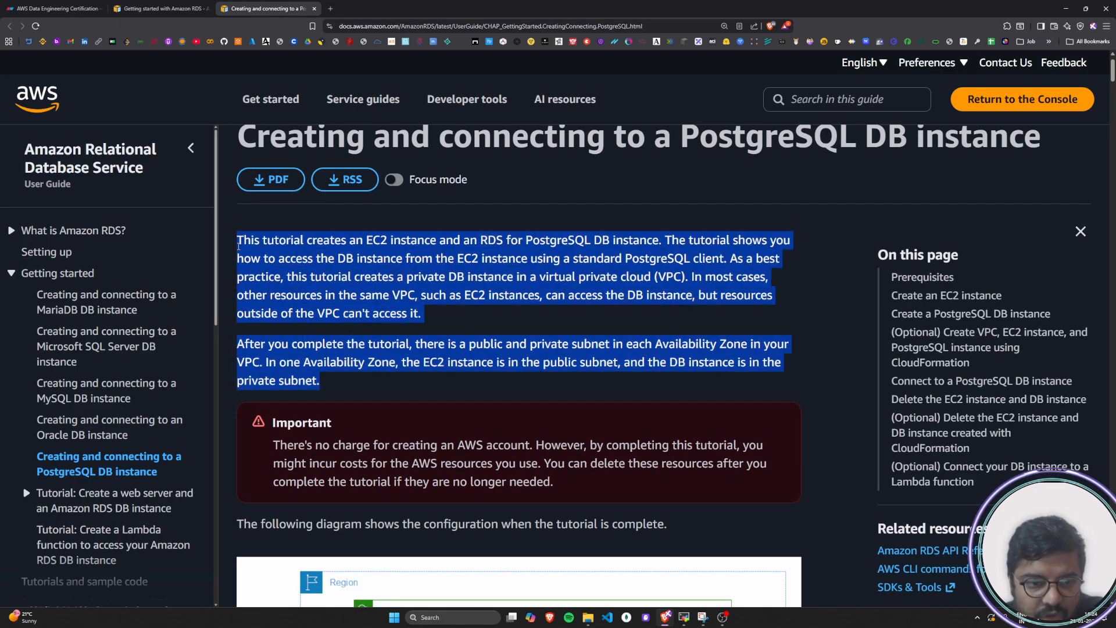
left_click(238, 249)
left_click_drag(321, 382, 239, 247)
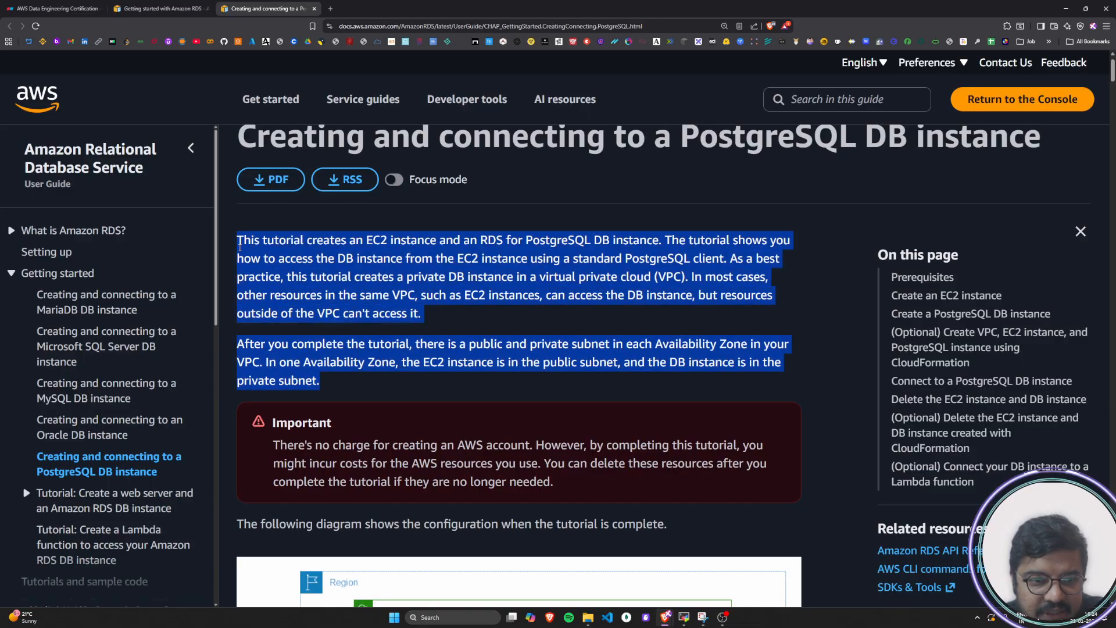
left_click(352, 276)
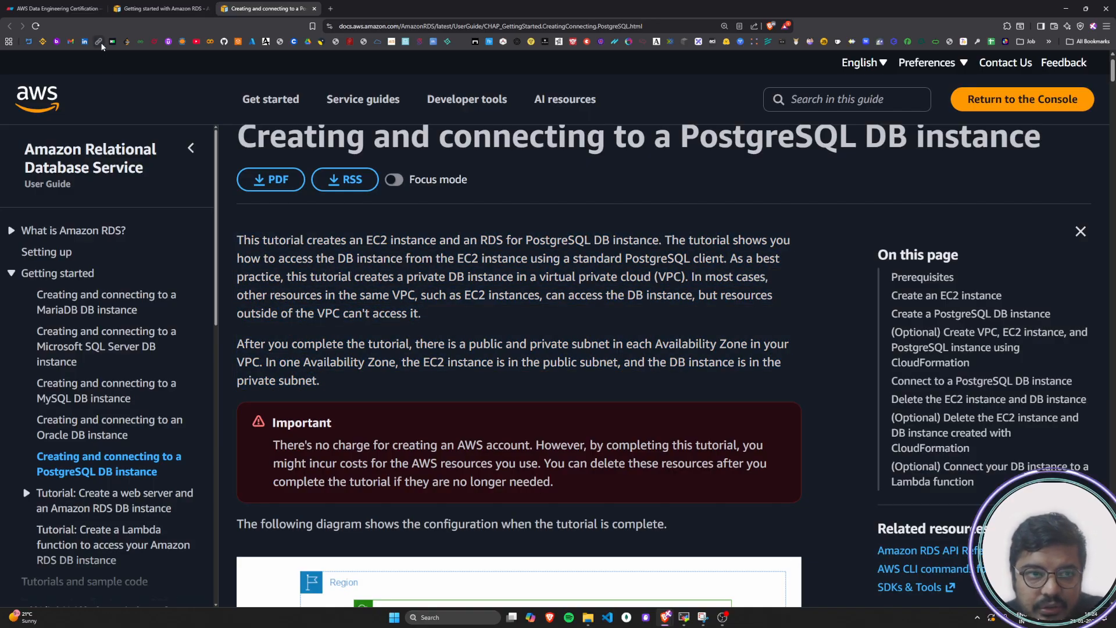
Switch to the Eraser canvas "AWS Data Engineering Certification" and add the title text "Launching PostgreSQL RDS Instance" in an empty area
left_click(67, 6)
scroll(361, 486, "down", 10)
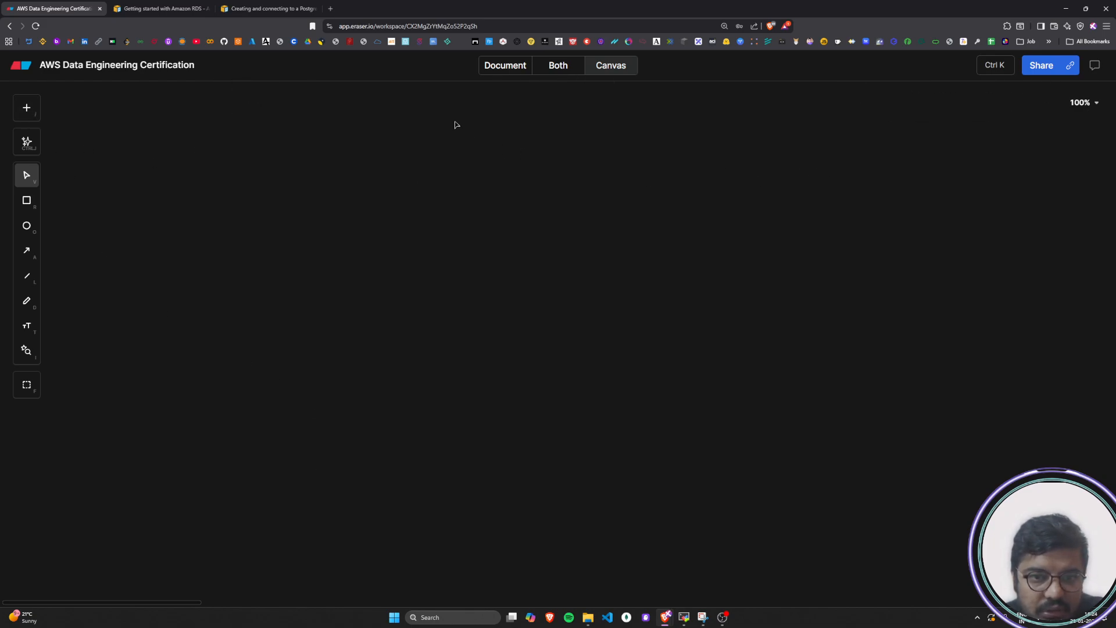
double_click(426, 124)
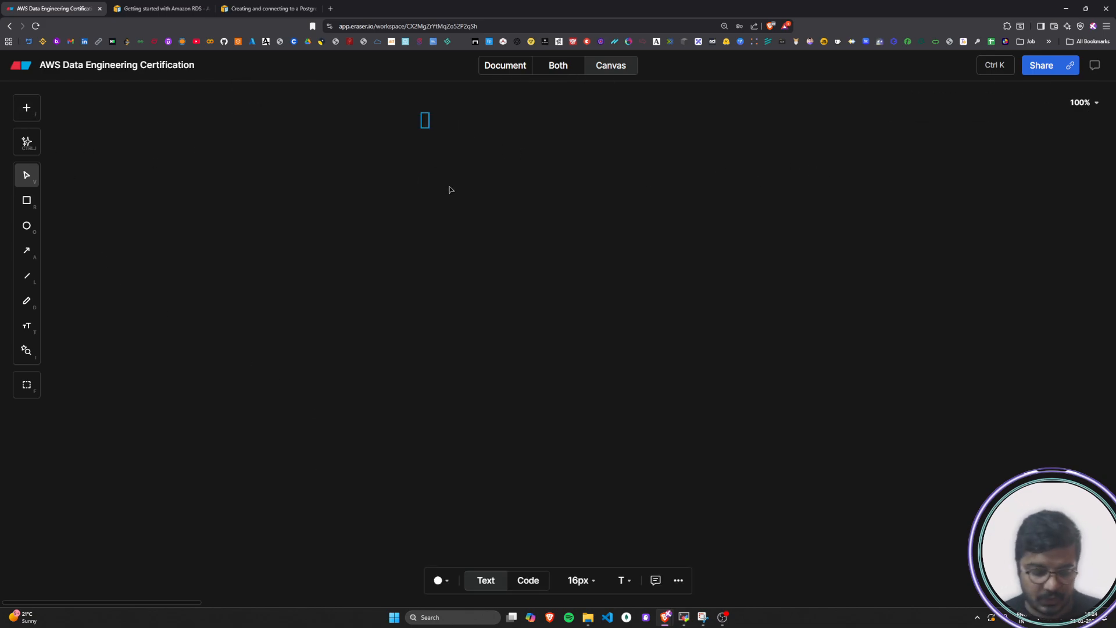
type("Lauc")
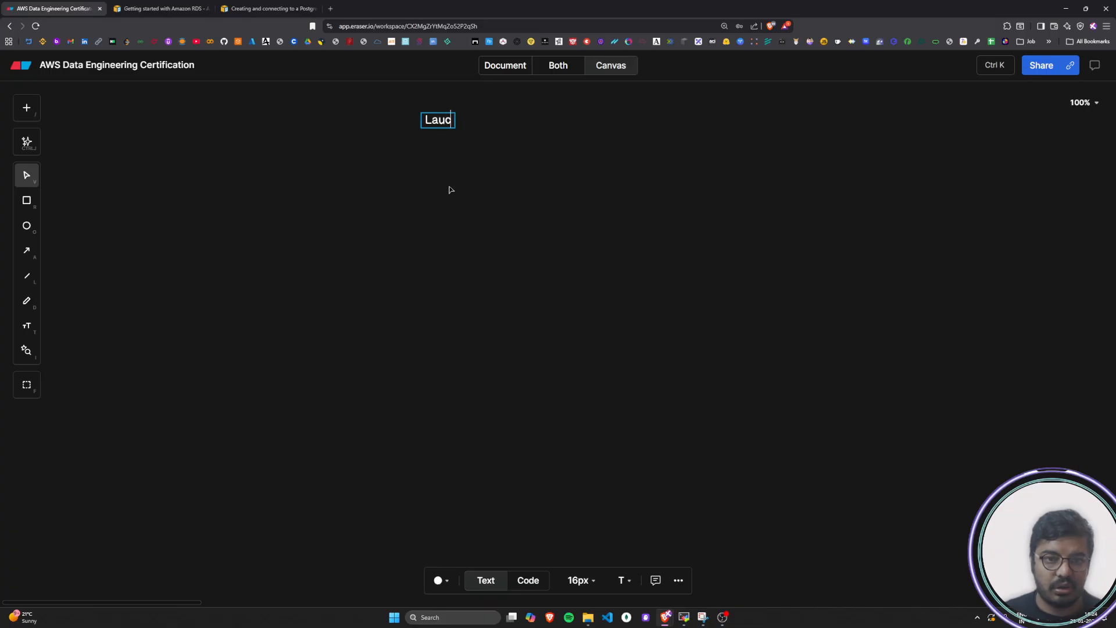
key("BackSpace")
type("nching")
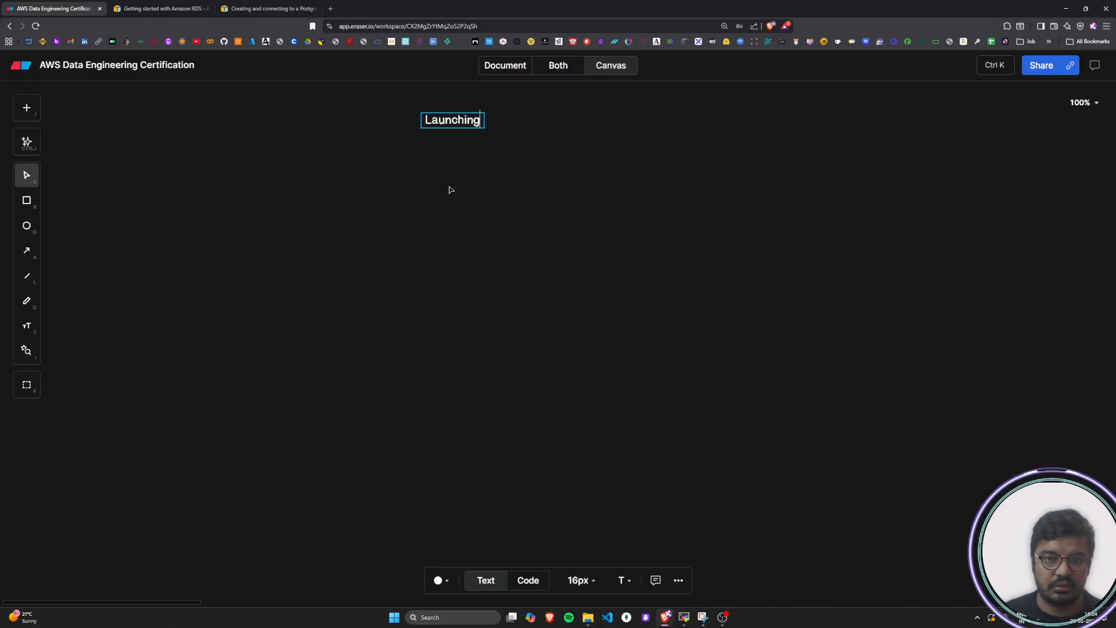
type(" Pos")
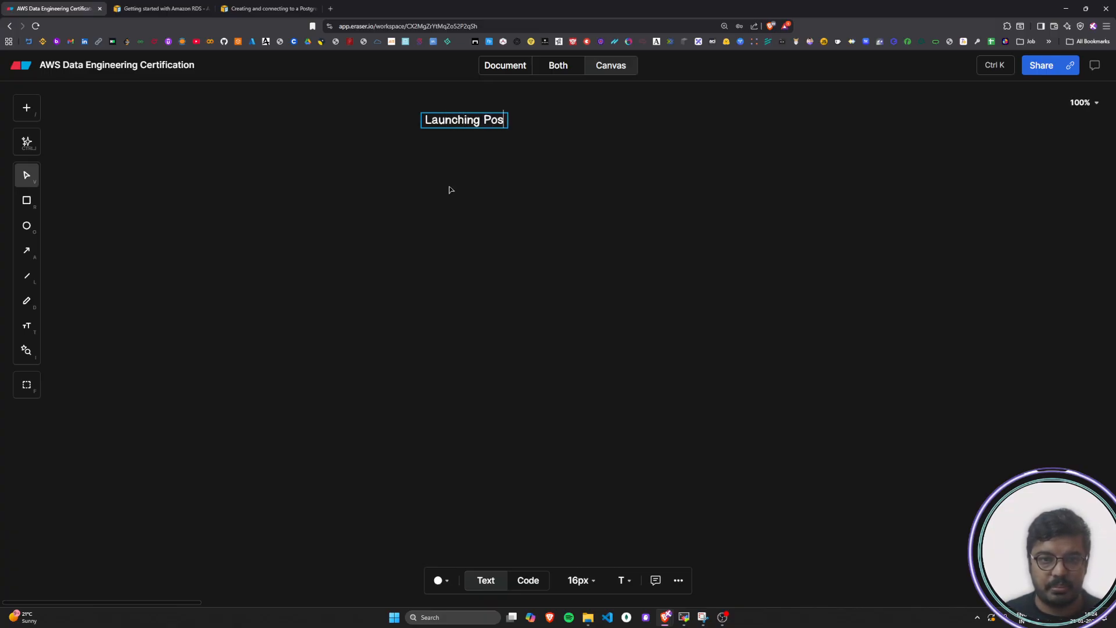
type("tgres")
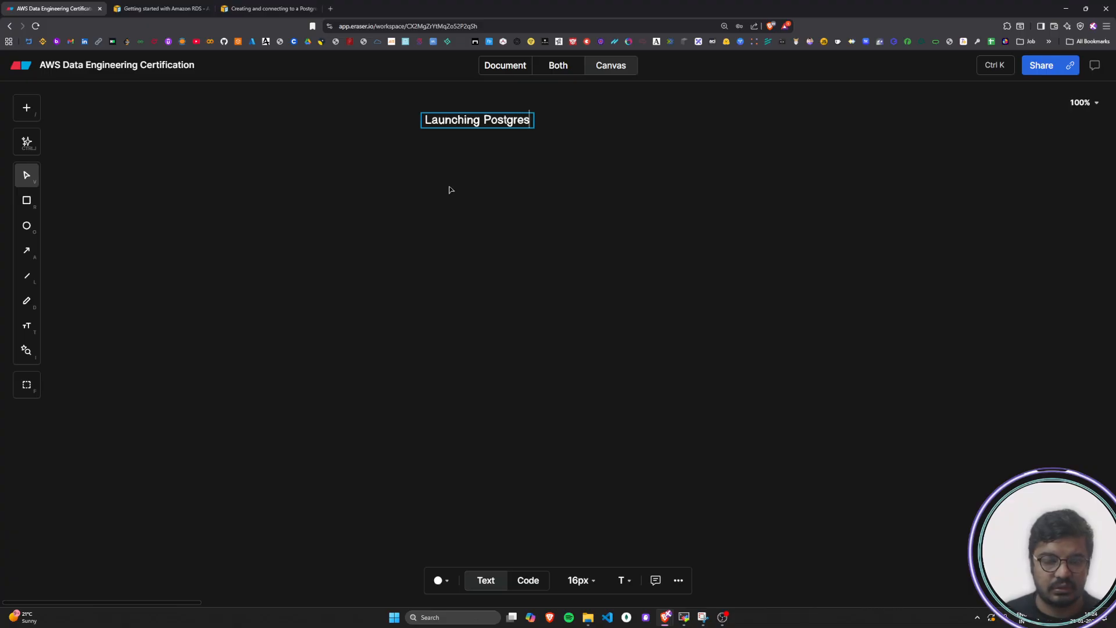
key("BackSpace")
type("SQL RDS In")
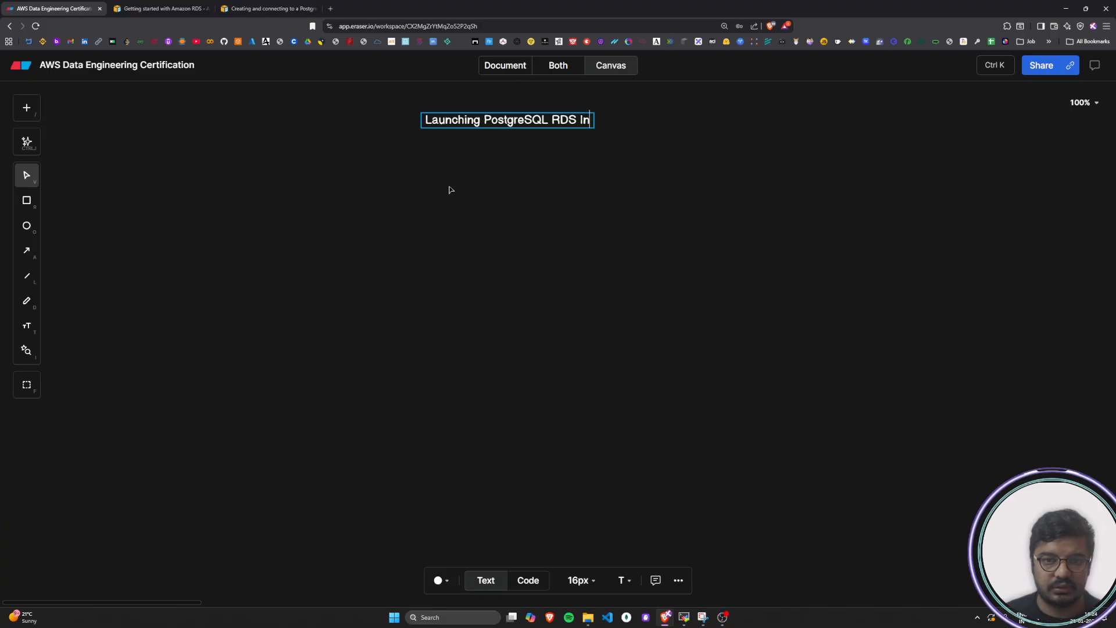
type("stanc")
key("BackSpace")
type("nce")
Enlarge the title text to 30 px and centre it above the empty diagram area
left_click(562, 121)
left_click(602, 137)
left_click(617, 125)
left_click_drag(623, 129, 557, 122)
left_click(648, 165)
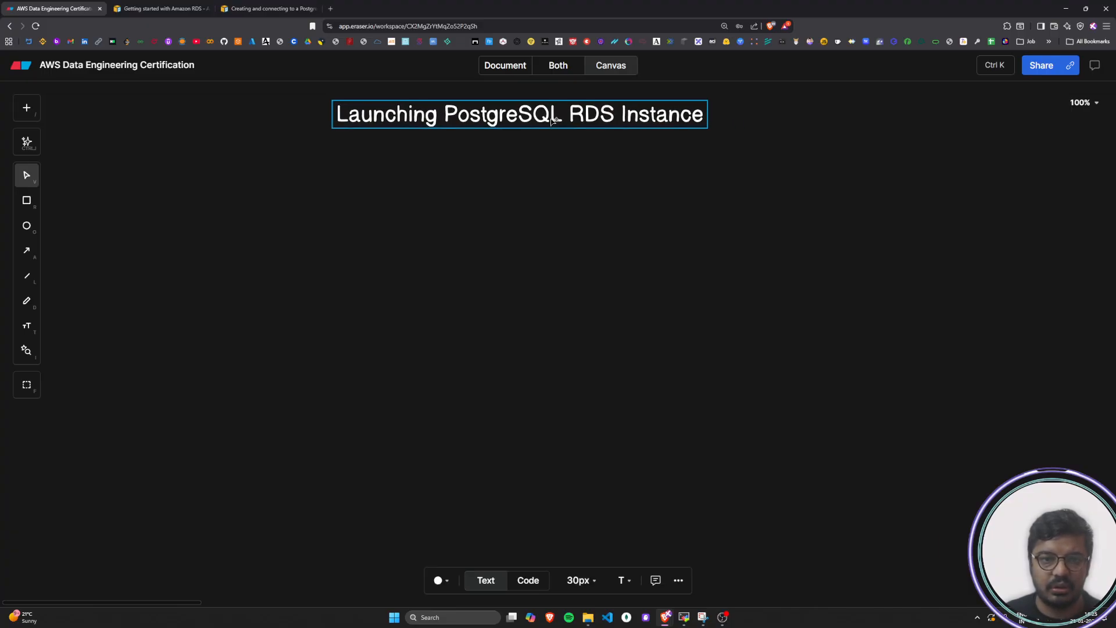
left_click(551, 267)
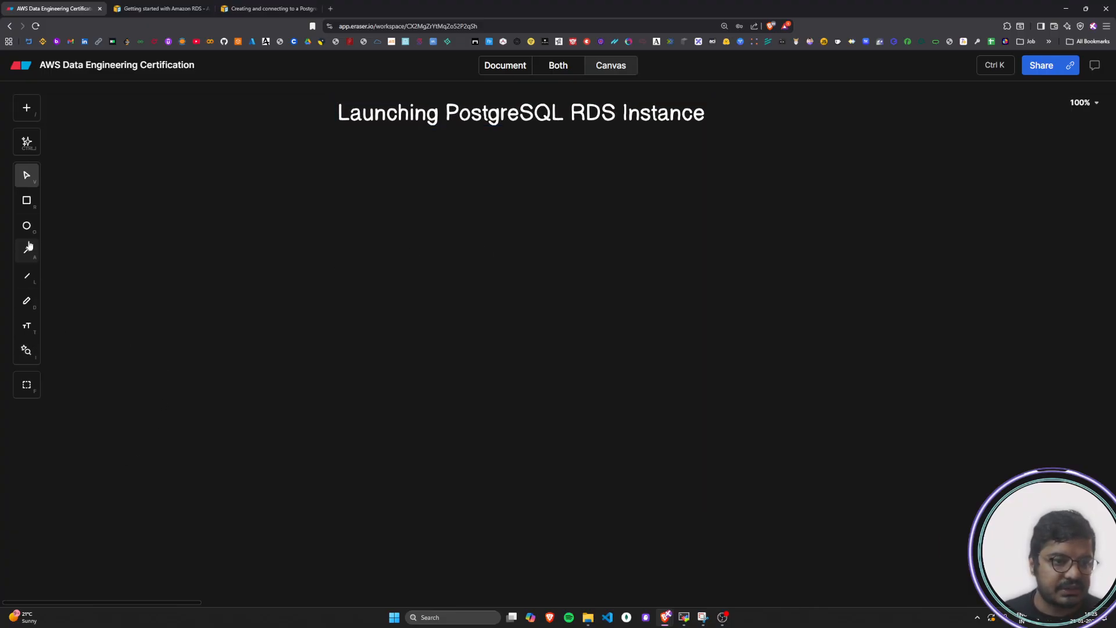
Draw a large outer rectangle below the title, extending to the right, as the diagram's outermost container
left_click(27, 205)
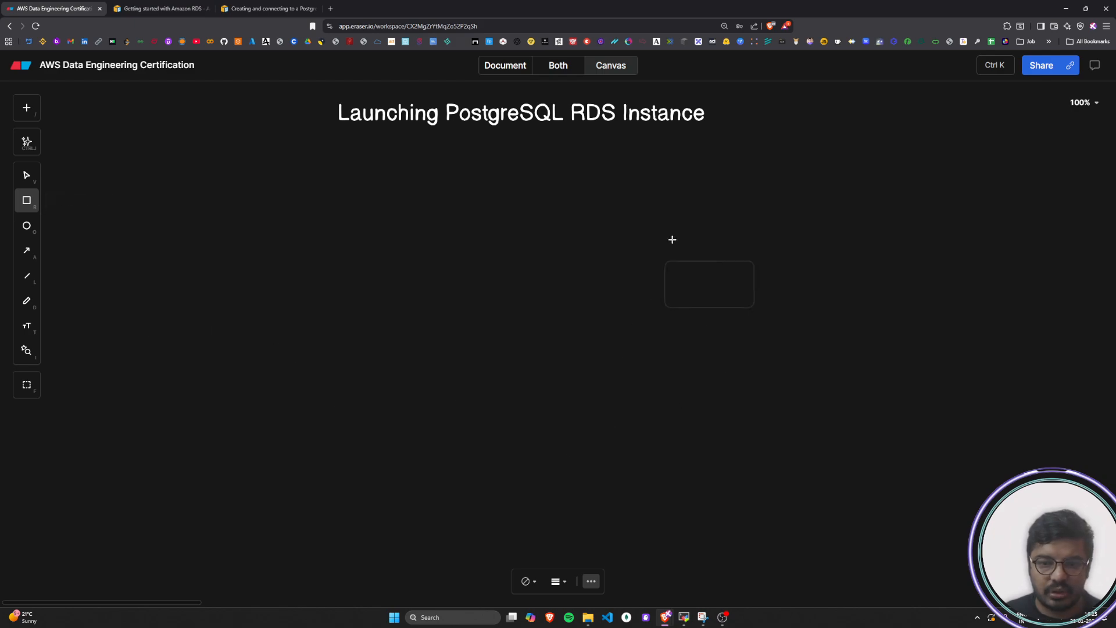
left_click(658, 176)
left_click_drag(754, 228, 1114, 459)
left_click(849, 526)
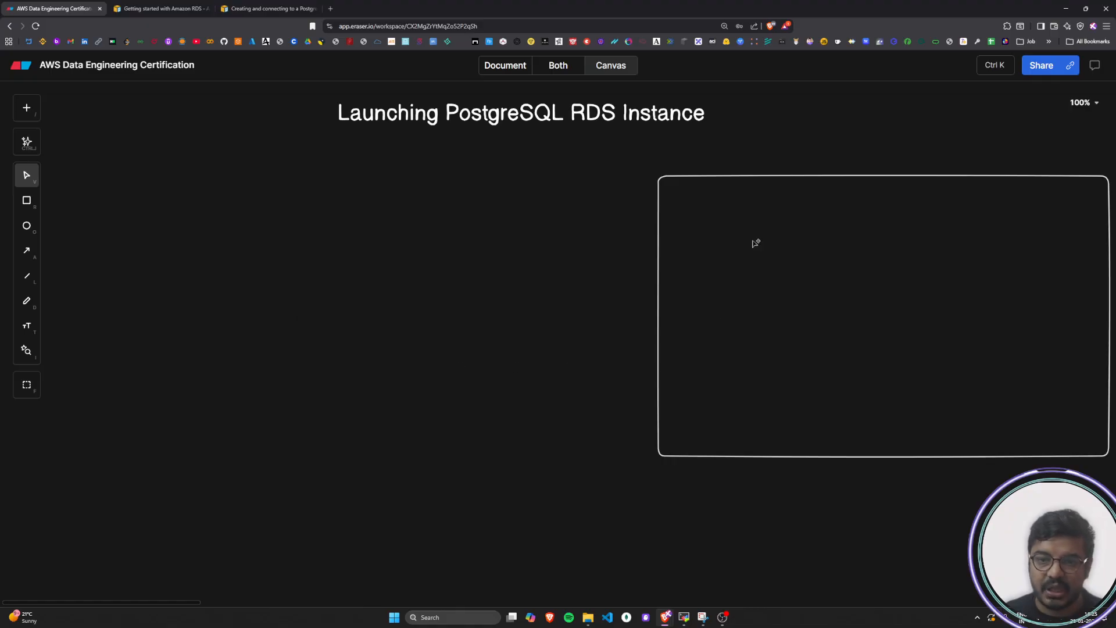
Draw a second rectangle nested inside the outer one, leaving a narrow margin around it
left_click(683, 205)
key("r")
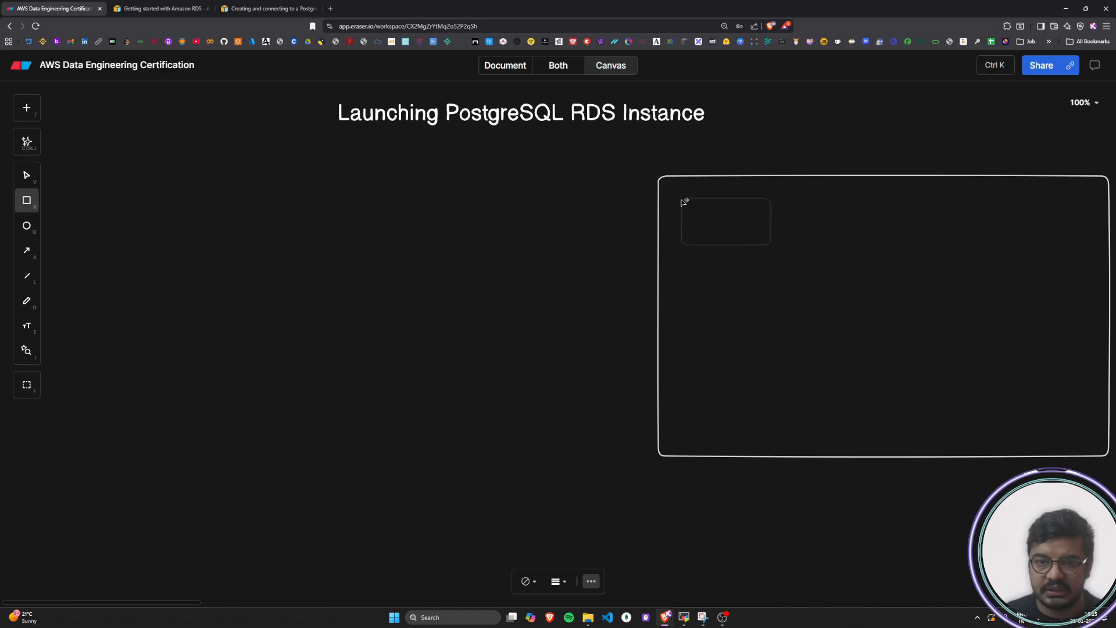
left_click(679, 208)
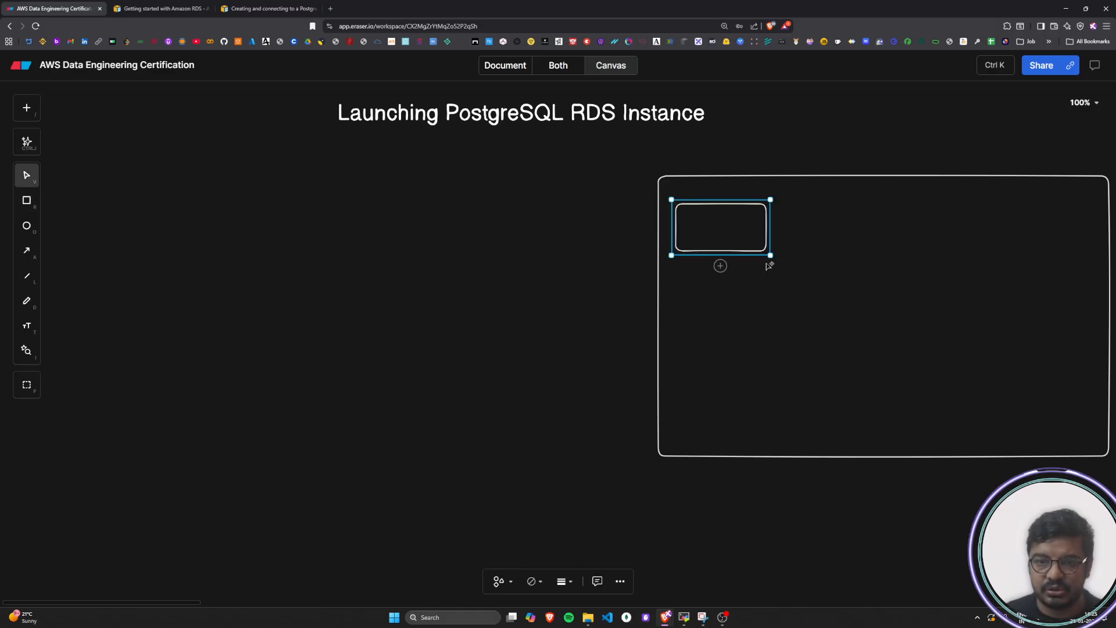
left_click_drag(781, 262, 1107, 452)
left_click(835, 506)
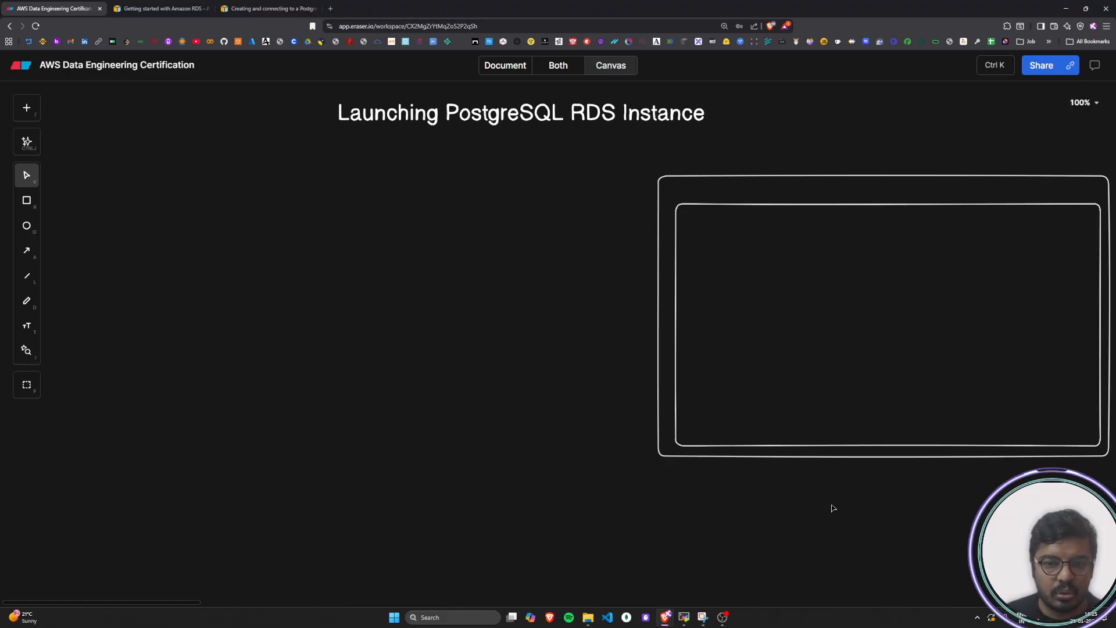
Add a "Region" text label, shrink it to 18 px and place it above the outer rectangle's upper-left corner
double_click(348, 420)
type("Region")
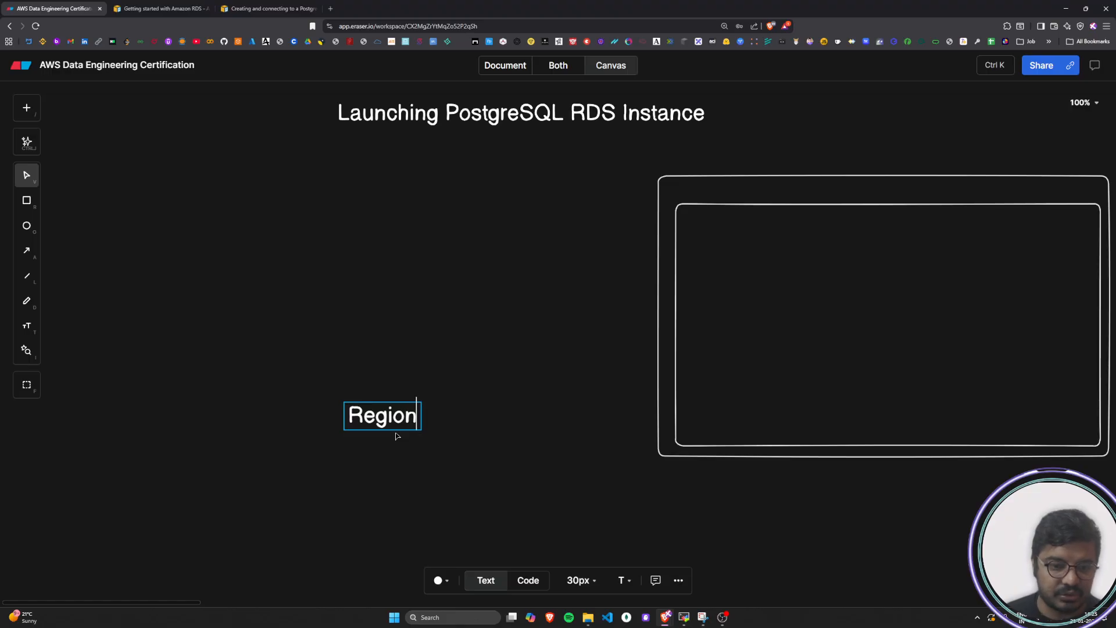
key("Escape")
left_click_drag(339, 405, 693, 168)
left_click(391, 447)
left_click(436, 401)
Add an "Availibility Zone" text label and place it just above the second rectangle's upper-left corner
double_click(444, 382)
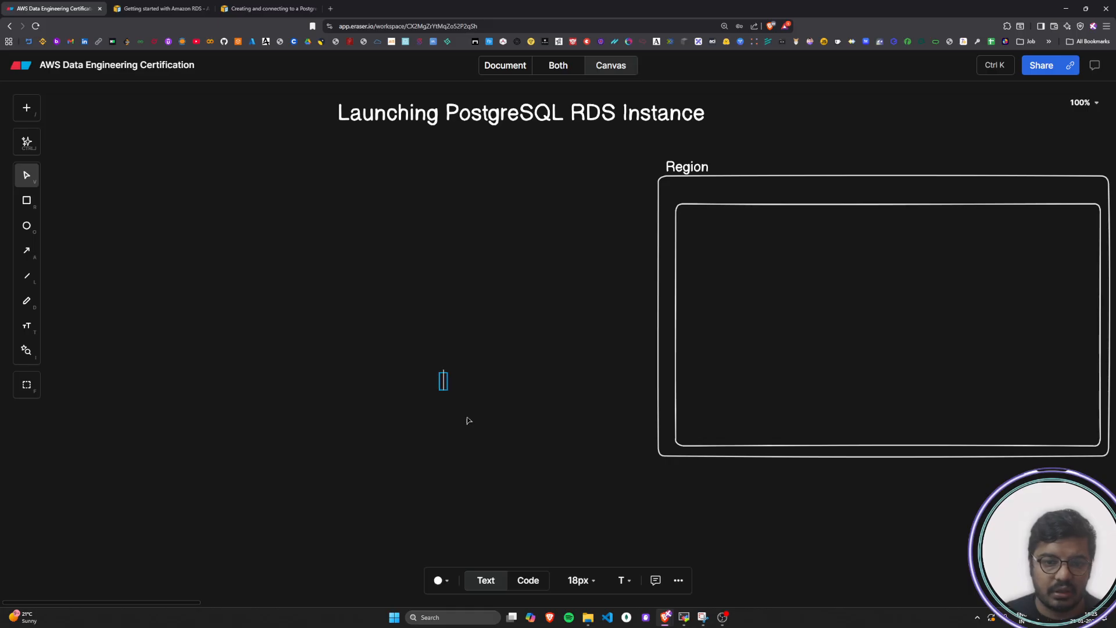
type("Av")
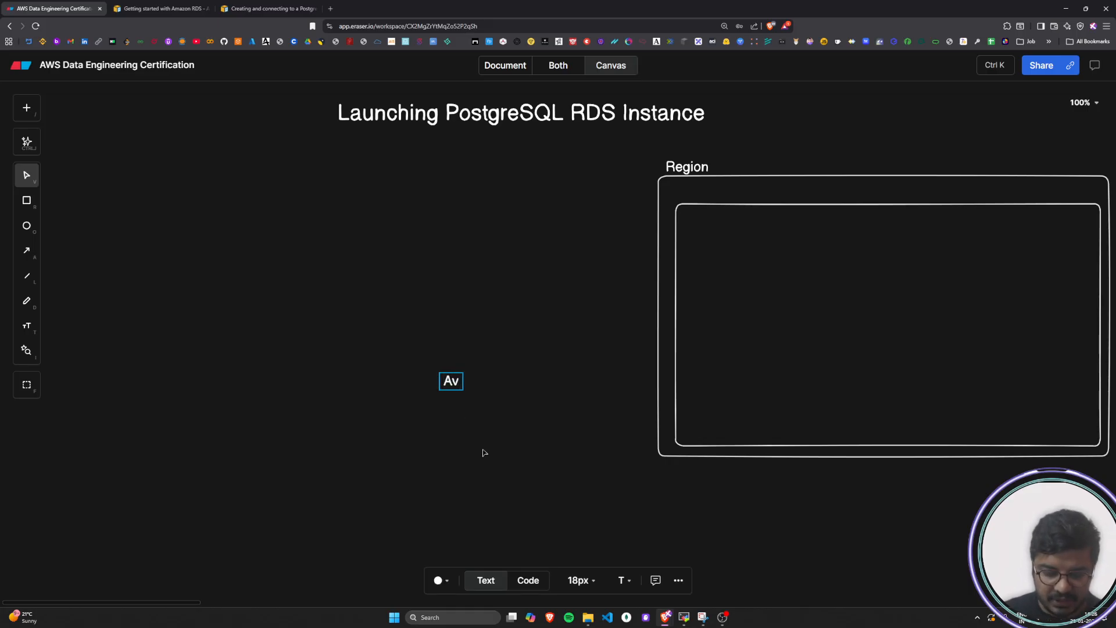
type("aila")
key("BackSpace")
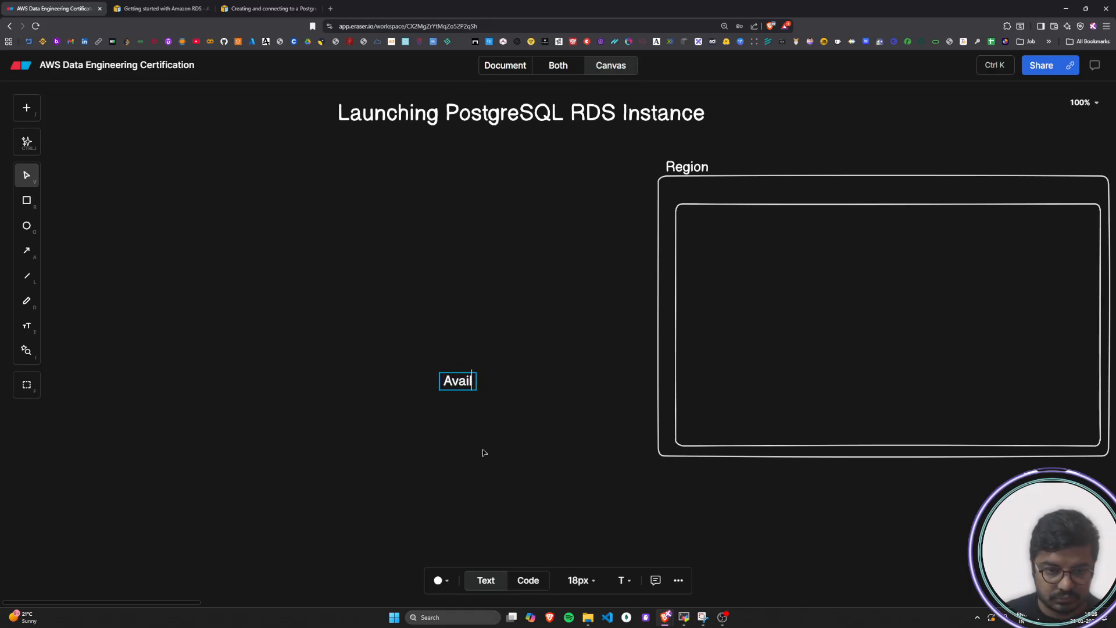
type("ib")
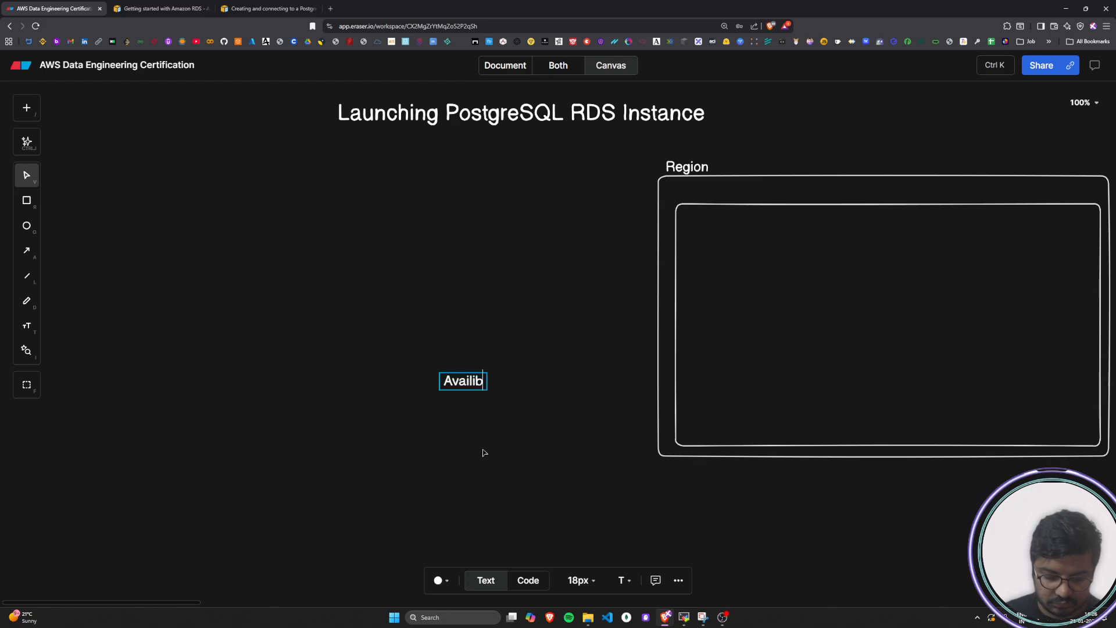
type("ili")
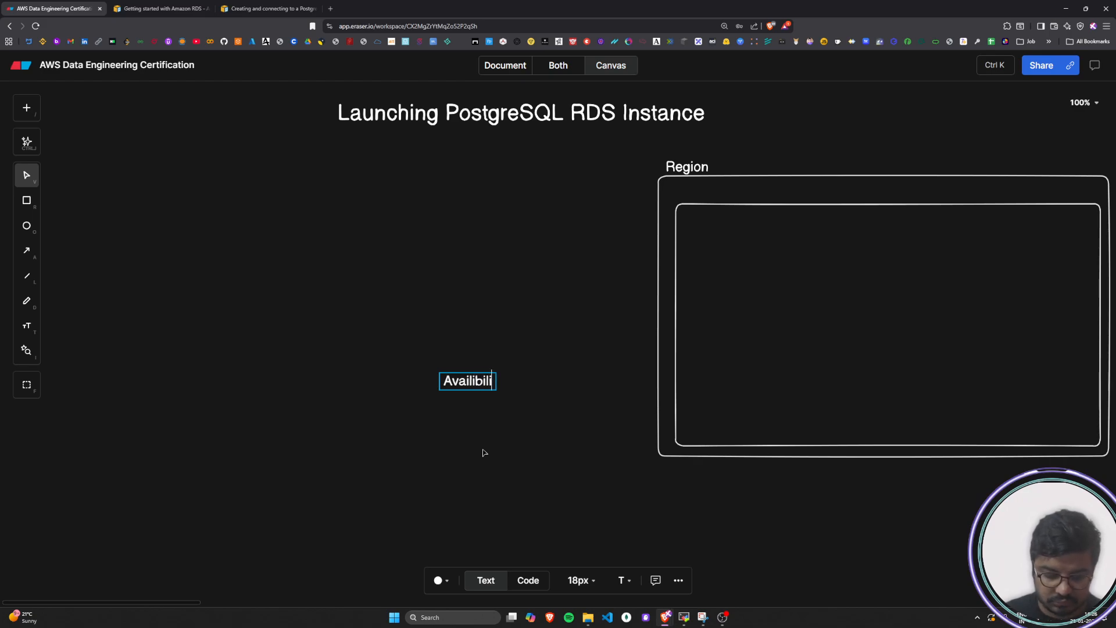
type("ty Zone")
left_click(482, 452)
left_click_drag(478, 383, 716, 199)
left_click(543, 386)
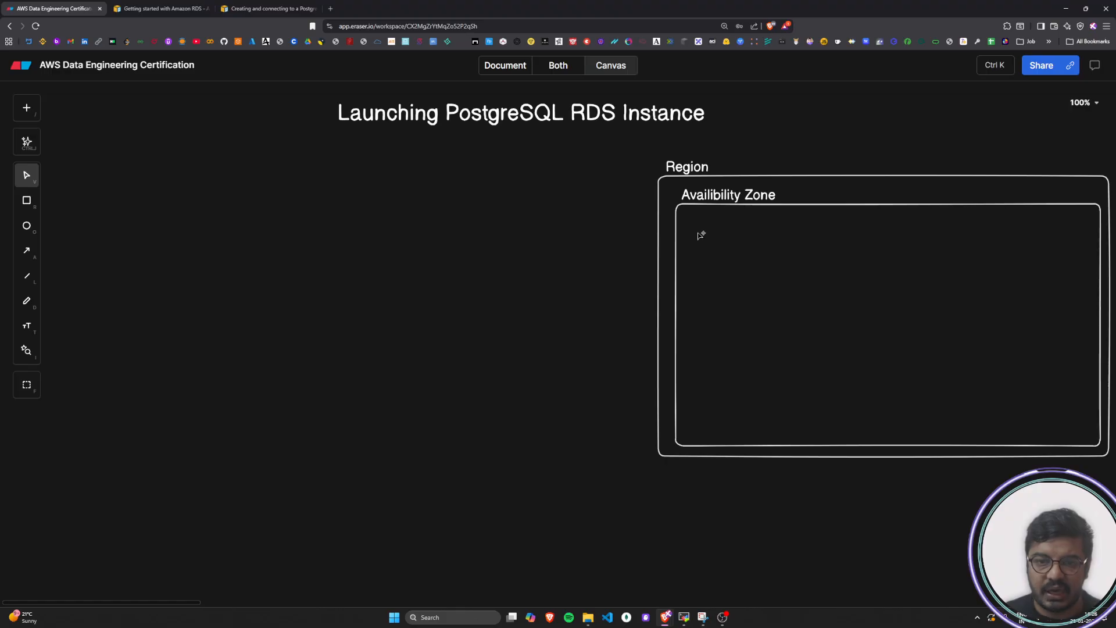
Draw a third rectangle nested inside the Availibility Zone rectangle, nearly filling it
key("r")
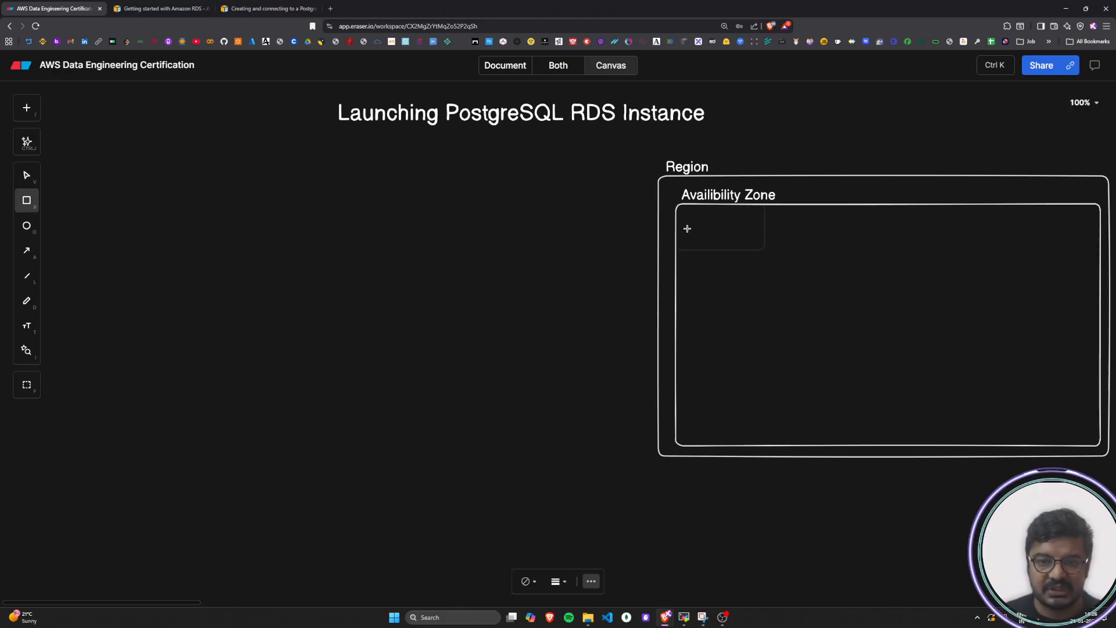
left_click(685, 231)
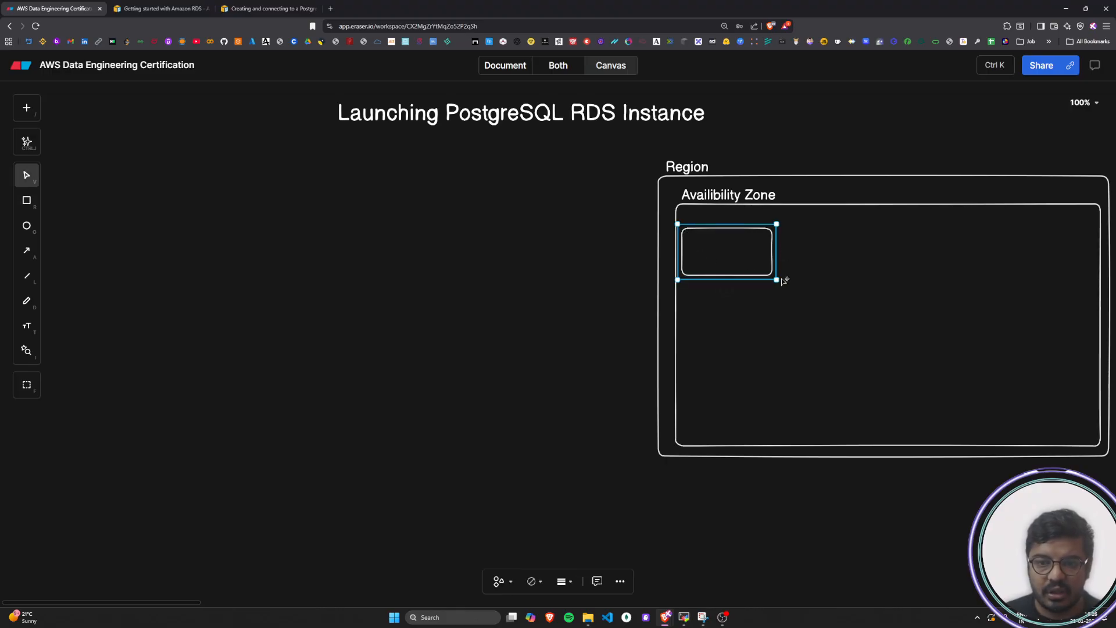
left_click_drag(777, 280, 1099, 444)
Add a "VPC" text label and place it just above the innermost rectangle's upper-left corner
double_click(520, 388)
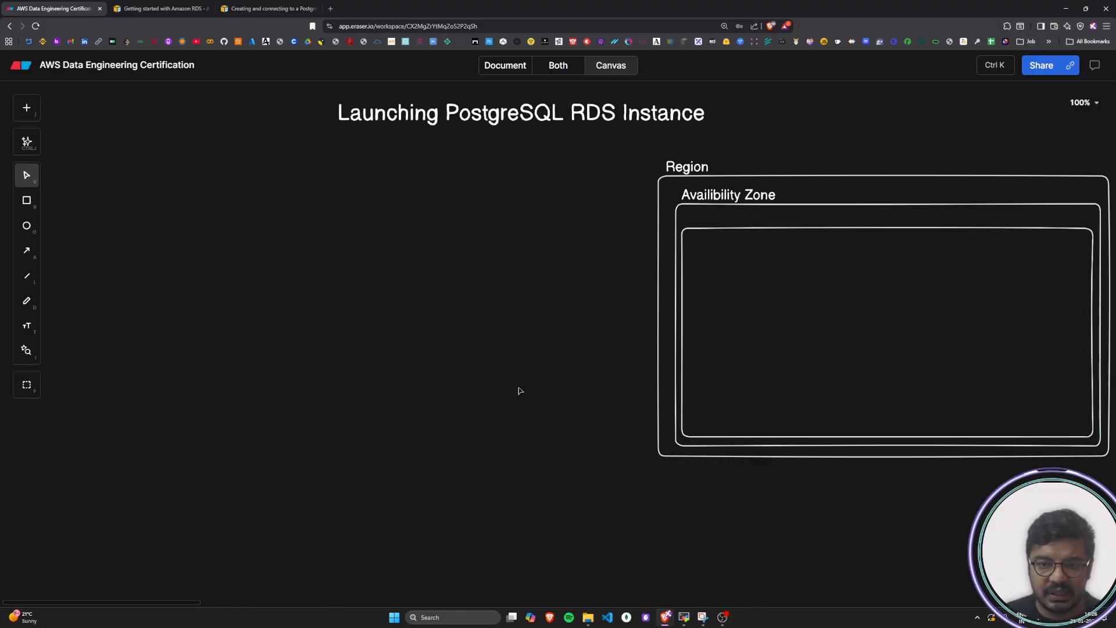
type("VPC")
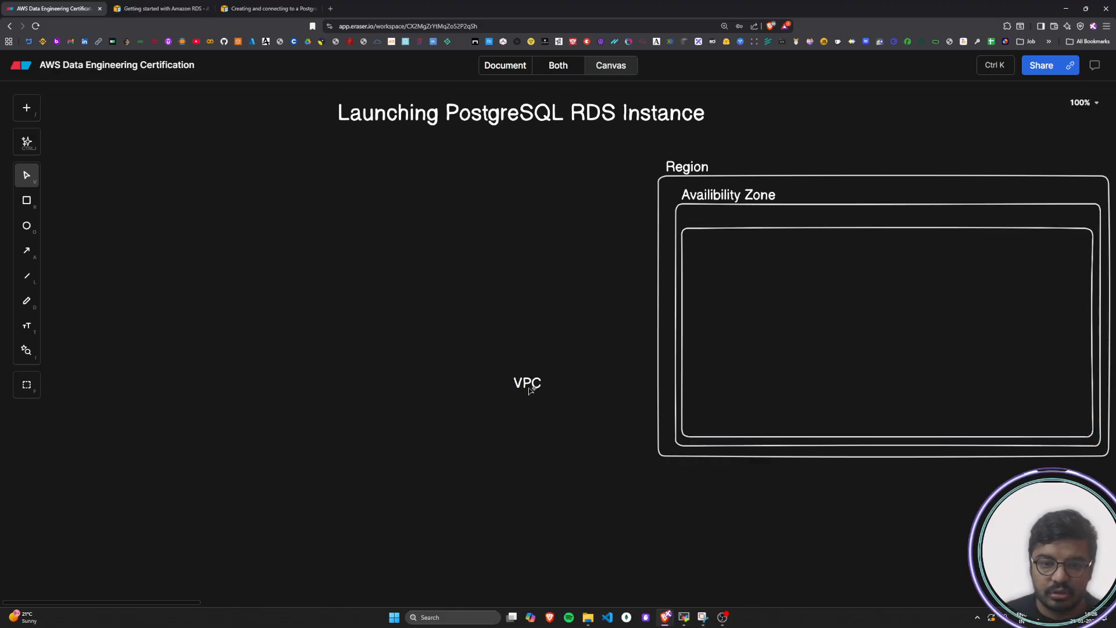
left_click_drag(529, 389, 708, 226)
left_click(577, 324)
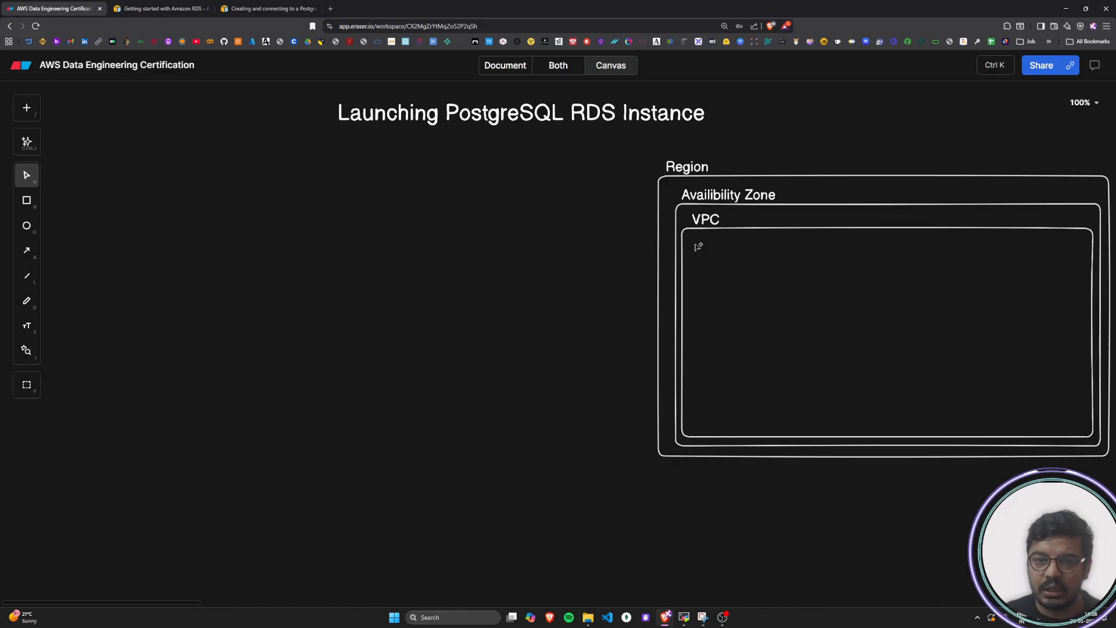
Swap the labels so "VPC" sits above the second rectangle and "Availibility Zone" above the innermost one
left_click(702, 220)
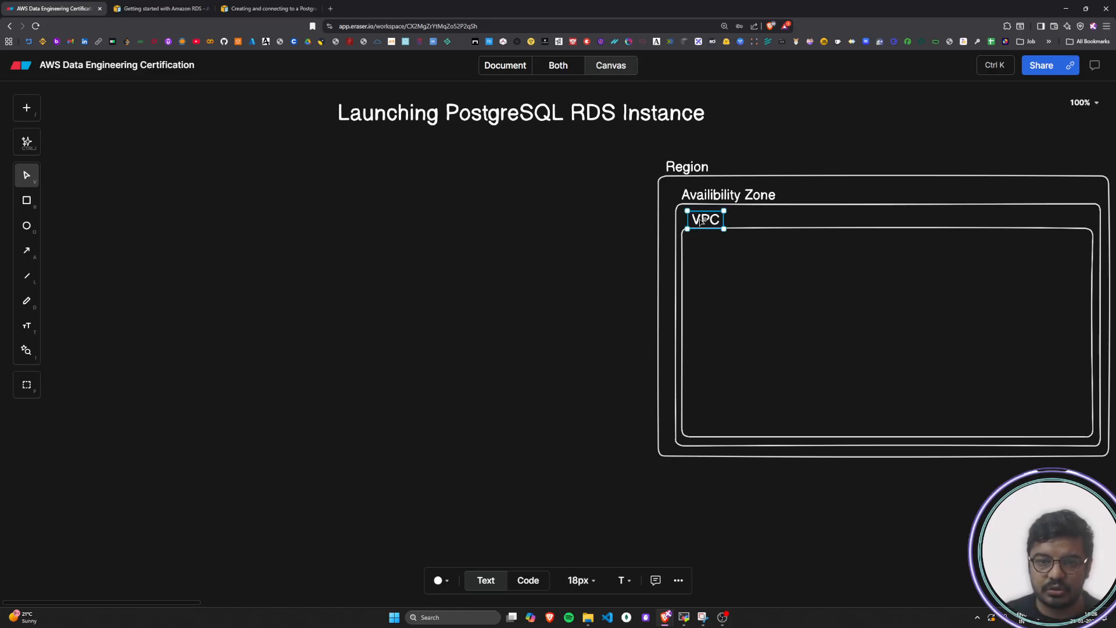
left_click_drag(701, 221, 805, 196)
left_click(732, 218)
left_click_drag(733, 218, 737, 221)
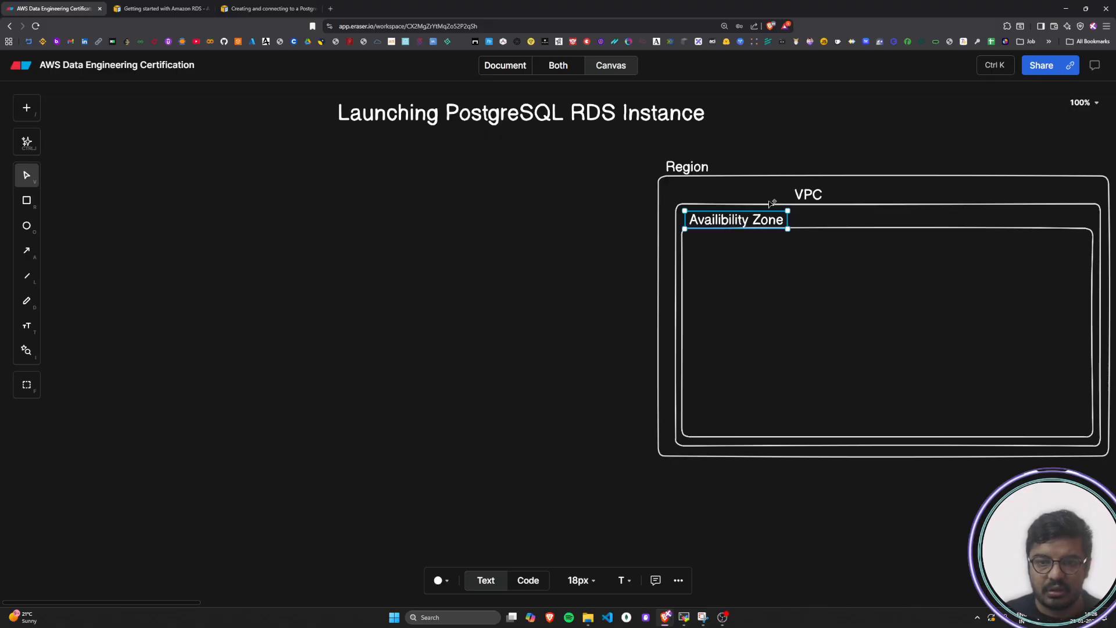
left_click_drag(811, 191, 699, 185)
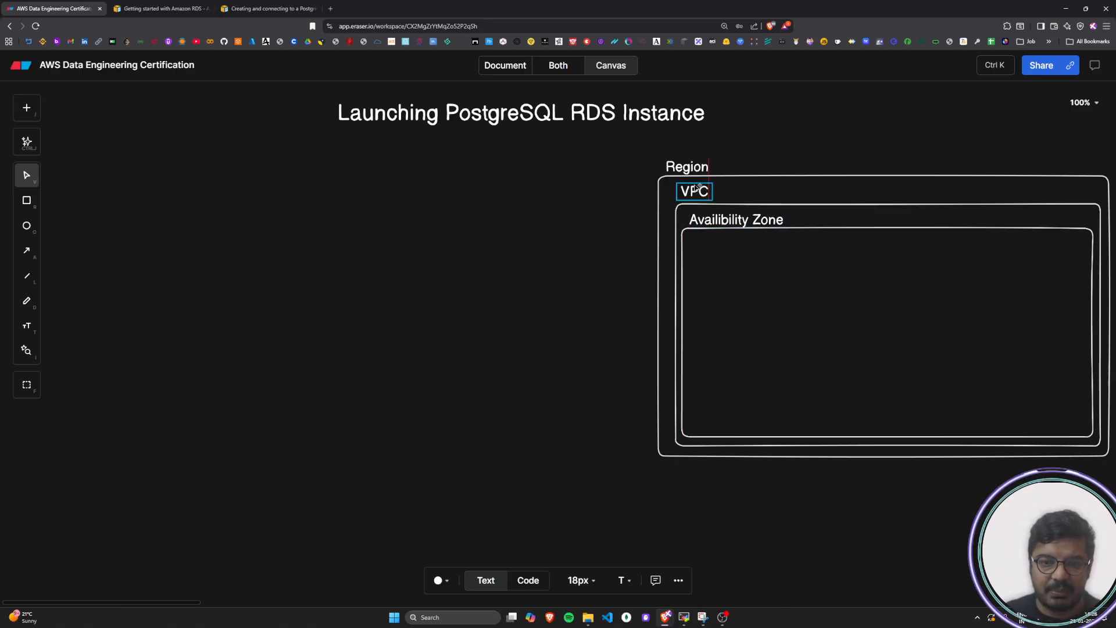
left_click(482, 408)
Insert the AWS ec2 icon inside the Availibility Zone rectangle, near its left edge
left_click(26, 109)
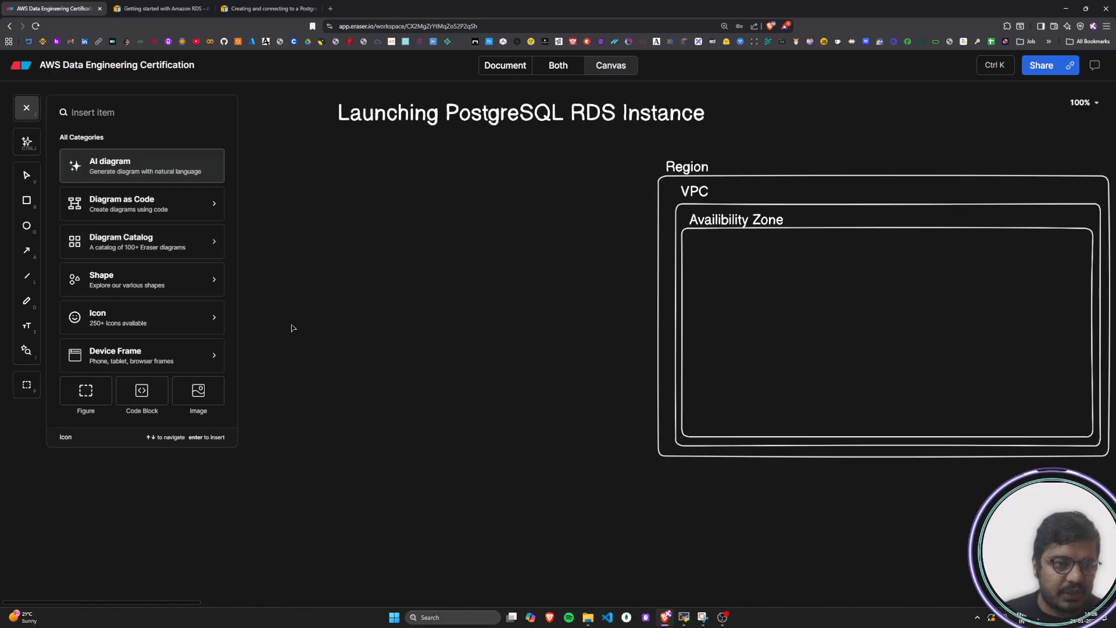
type("ec2")
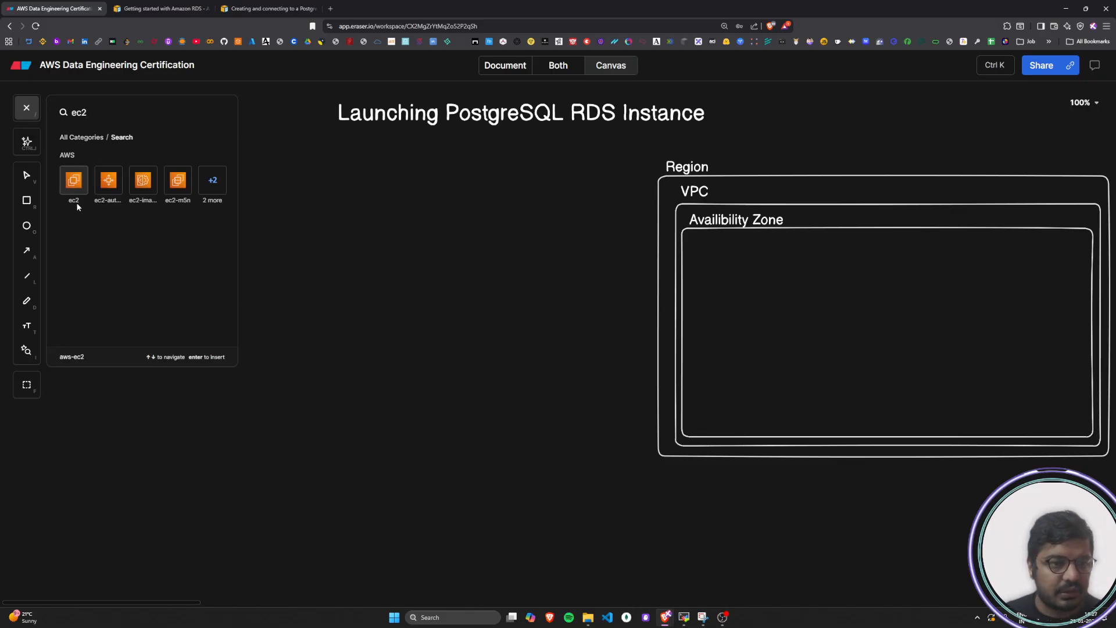
left_click(74, 181)
left_click(731, 328)
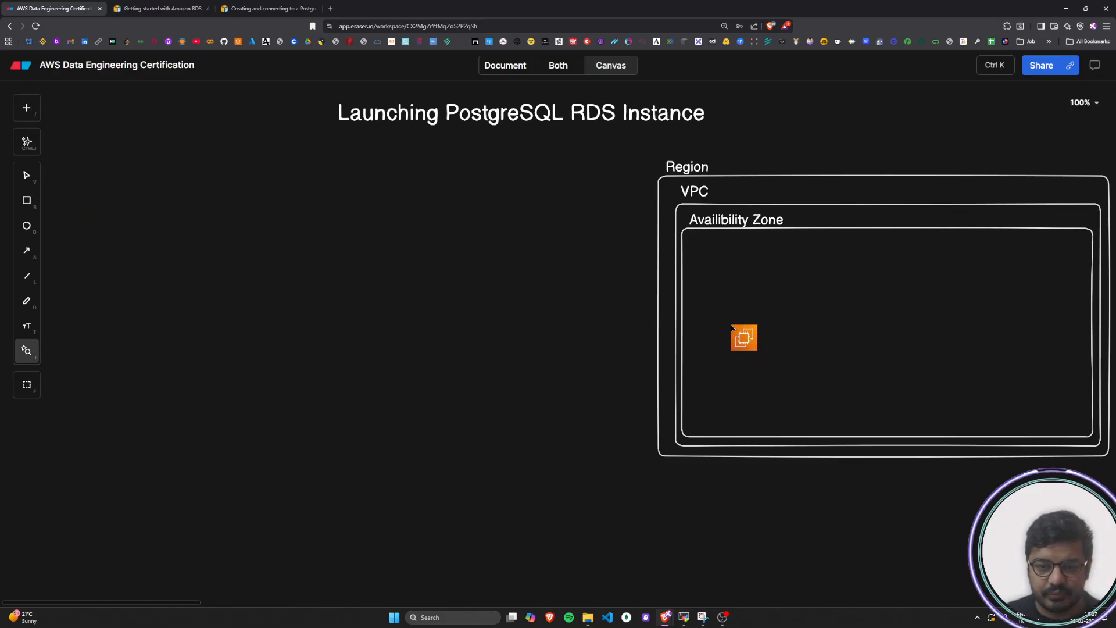
left_click_drag(746, 342, 737, 339)
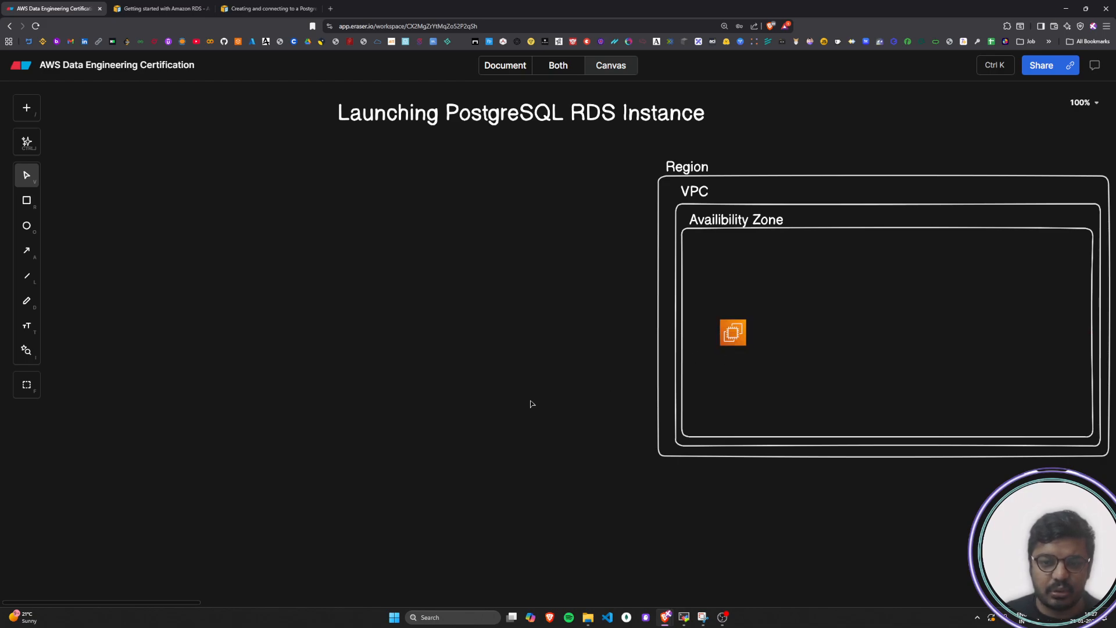
Draw a tall rectangle around the EC2 icon inside the Availibility Zone rectangle
key("r")
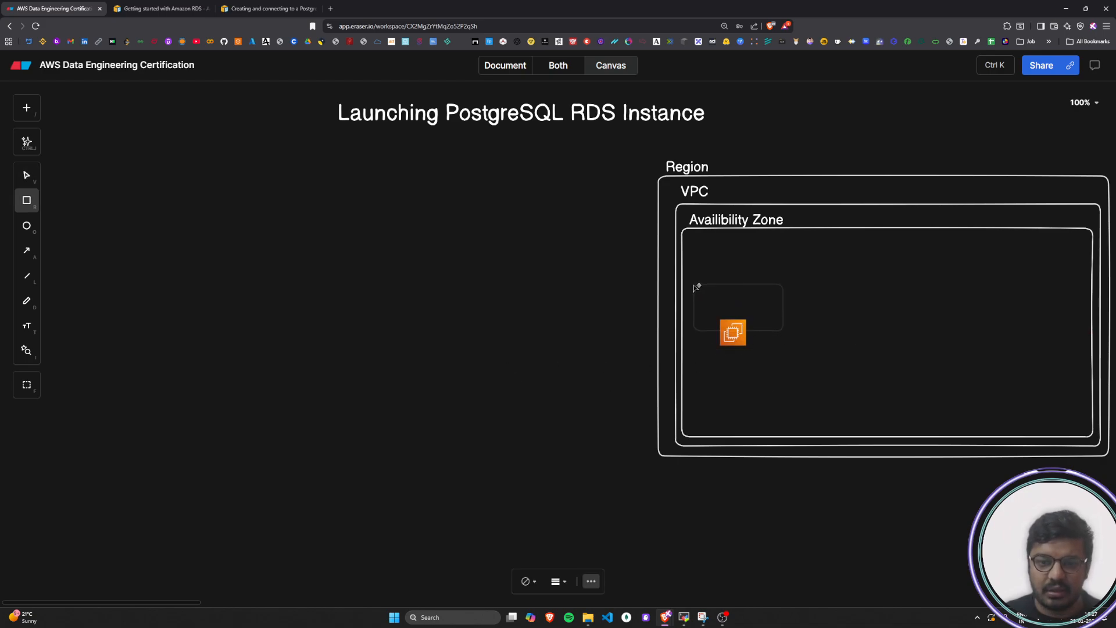
left_click(694, 285)
left_click_drag(764, 336, 766, 408)
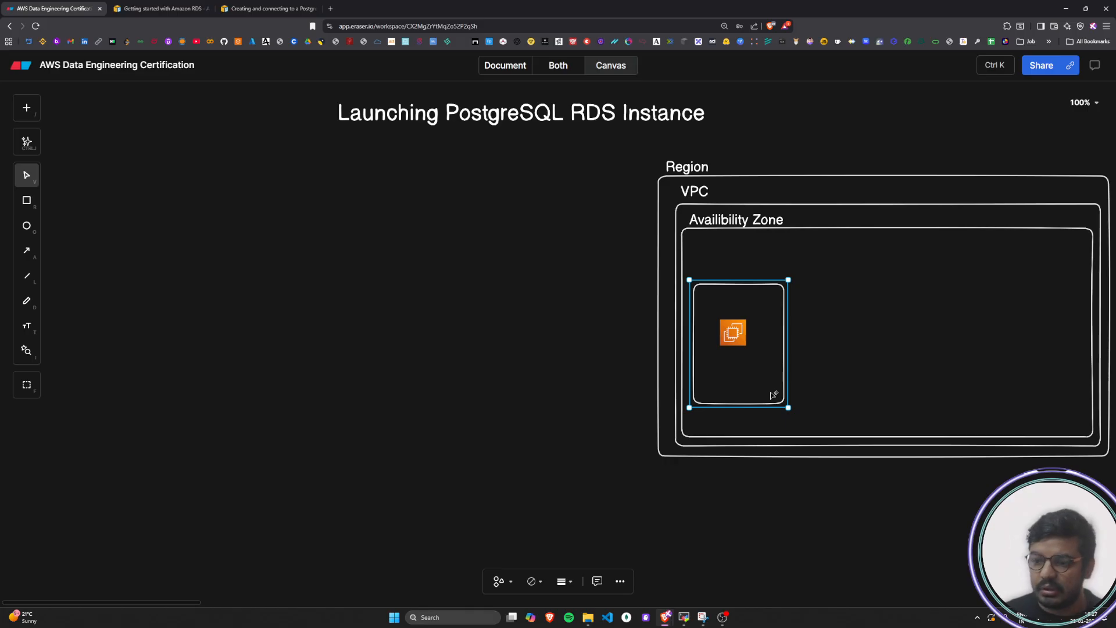
Add a "Public Subnet" text label and place it just above the rectangle around the EC2 icon
double_click(506, 361)
type("Public Subnet")
key("Escape")
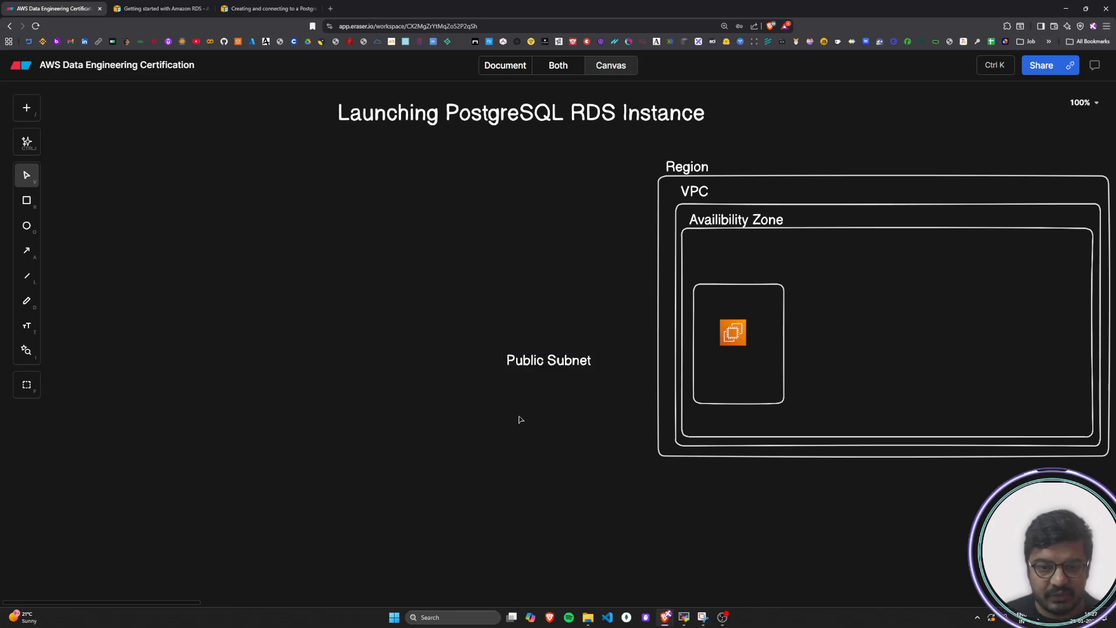
left_click_drag(532, 361, 721, 273)
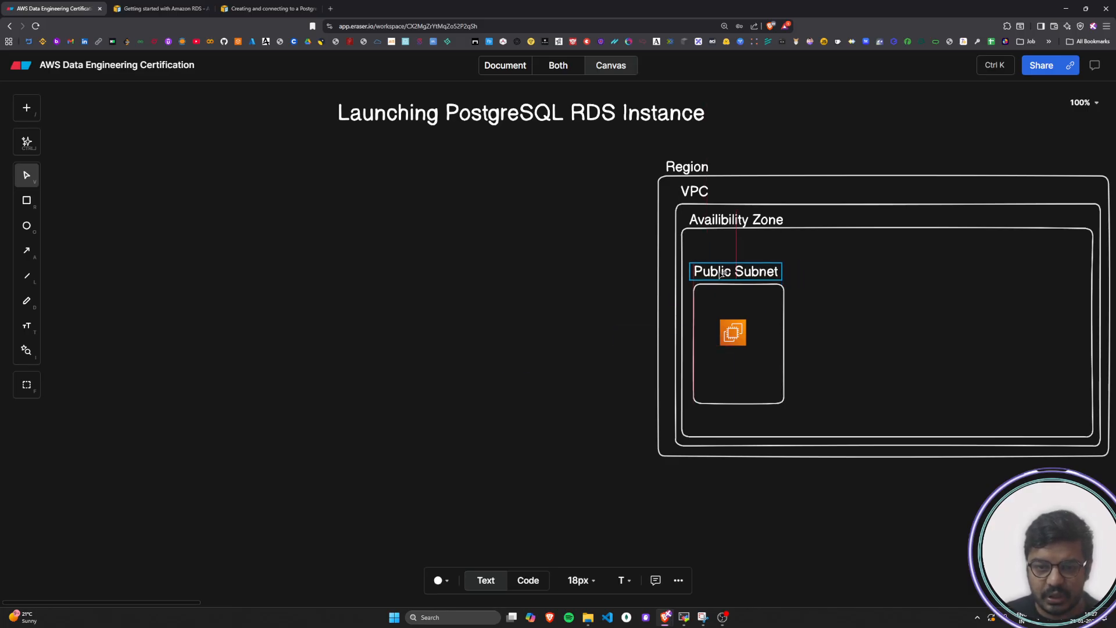
left_click(474, 368)
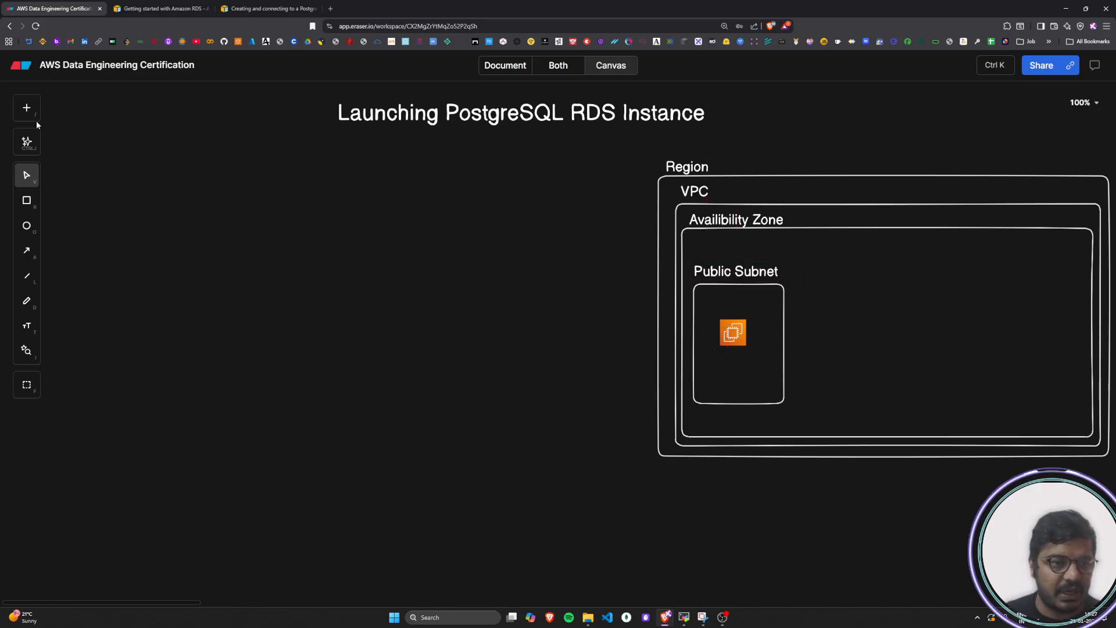
Insert a database cylinder near the Availibility Zone rectangle's right edge and draw a tall rectangle around it
left_click(27, 108)
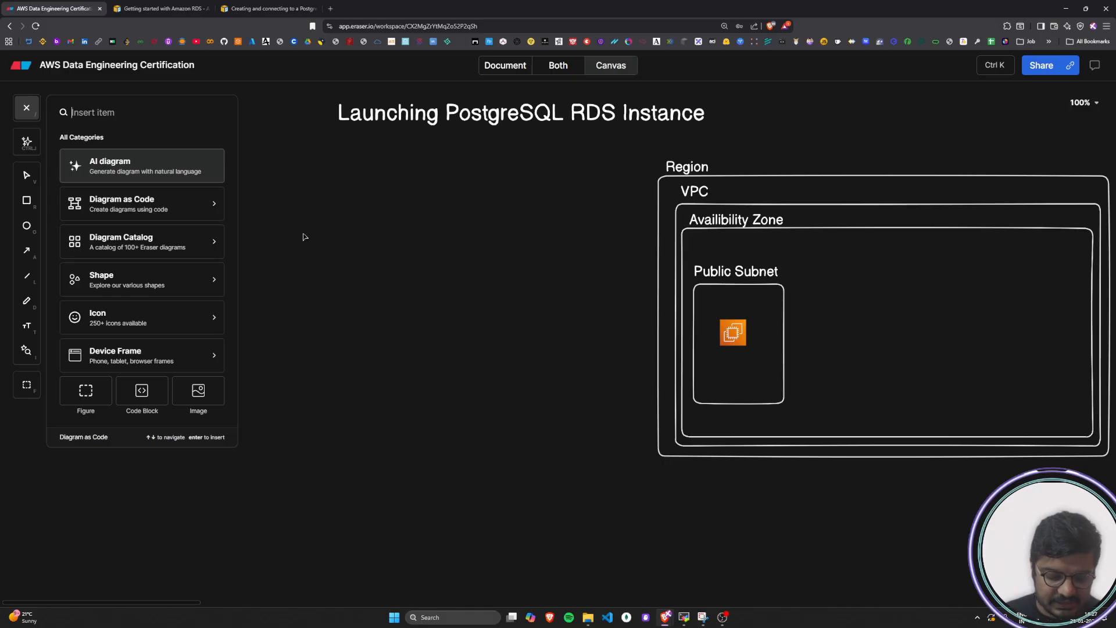
type("data")
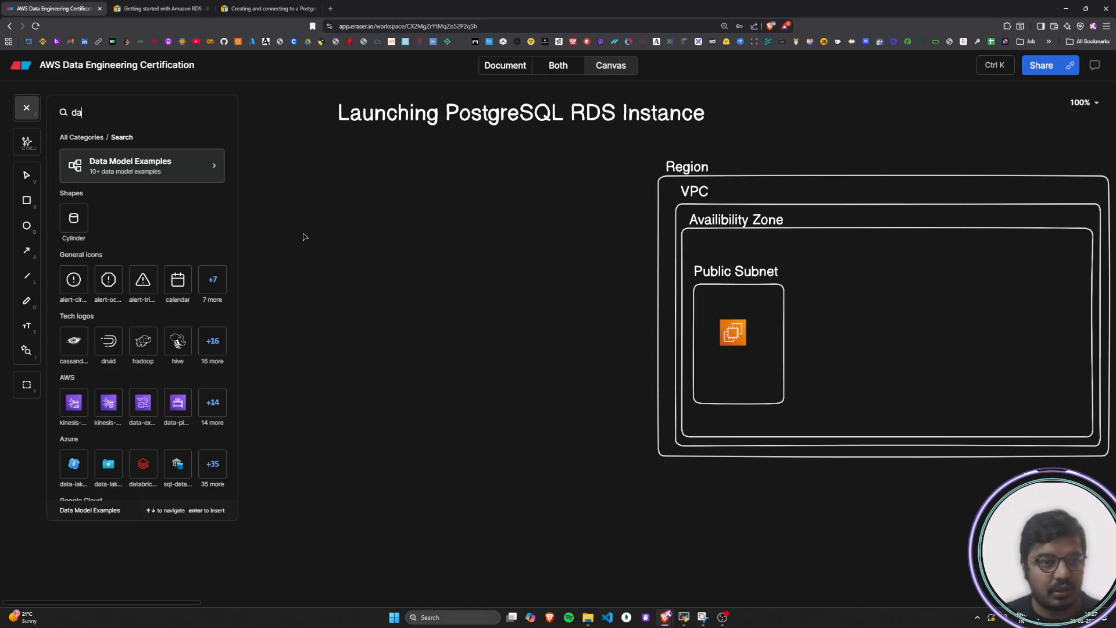
left_click(82, 290)
mouse_move(1017, 320)
left_mouse_down()
mouse_move(1054, 384)
mouse_move(1031, 360)
left_mouse_up()
key("r")
mouse_move(982, 271)
left_mouse_down()
mouse_move(1081, 327)
mouse_move(1071, 411)
left_mouse_up()
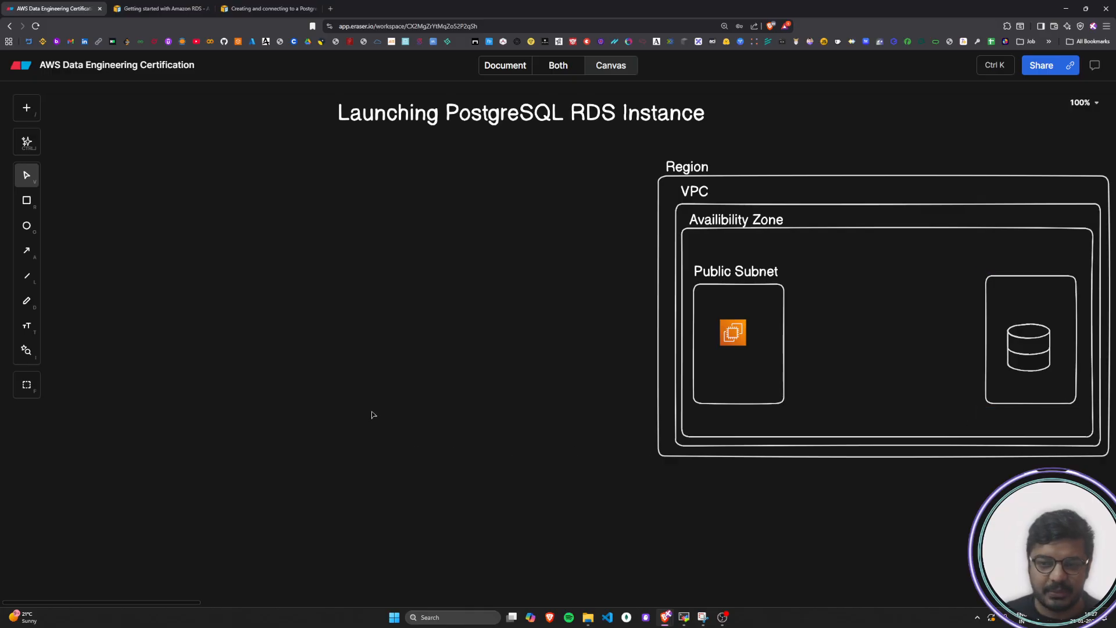
Add a "Private Subnet" text label and place it just above the rectangle around the database cylinder
double_click(371, 410)
type("Priva")
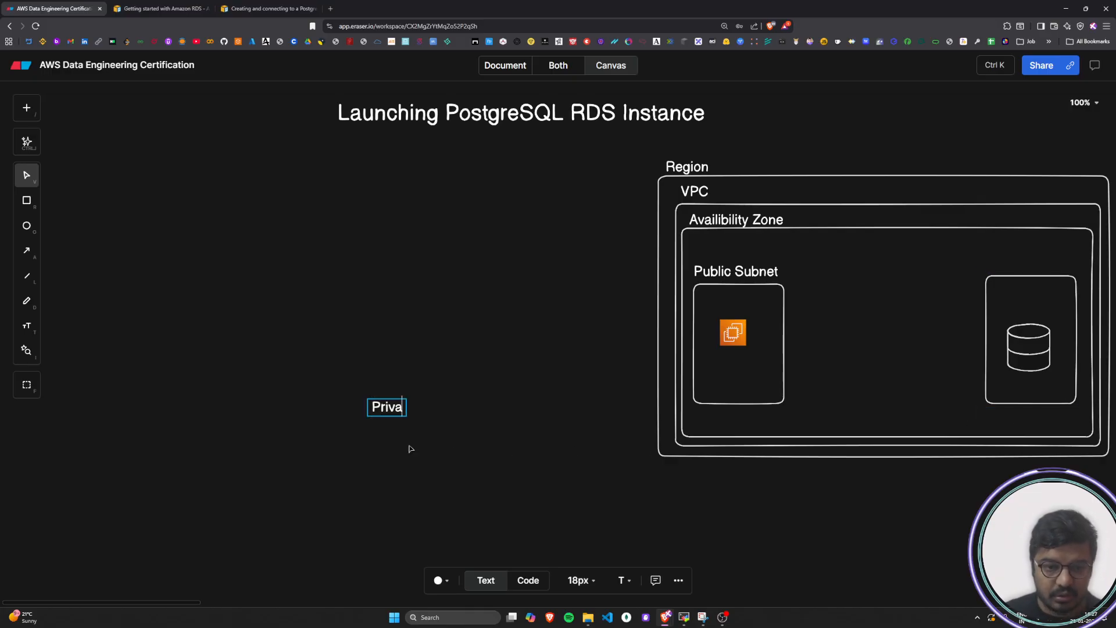
type("te Subnet")
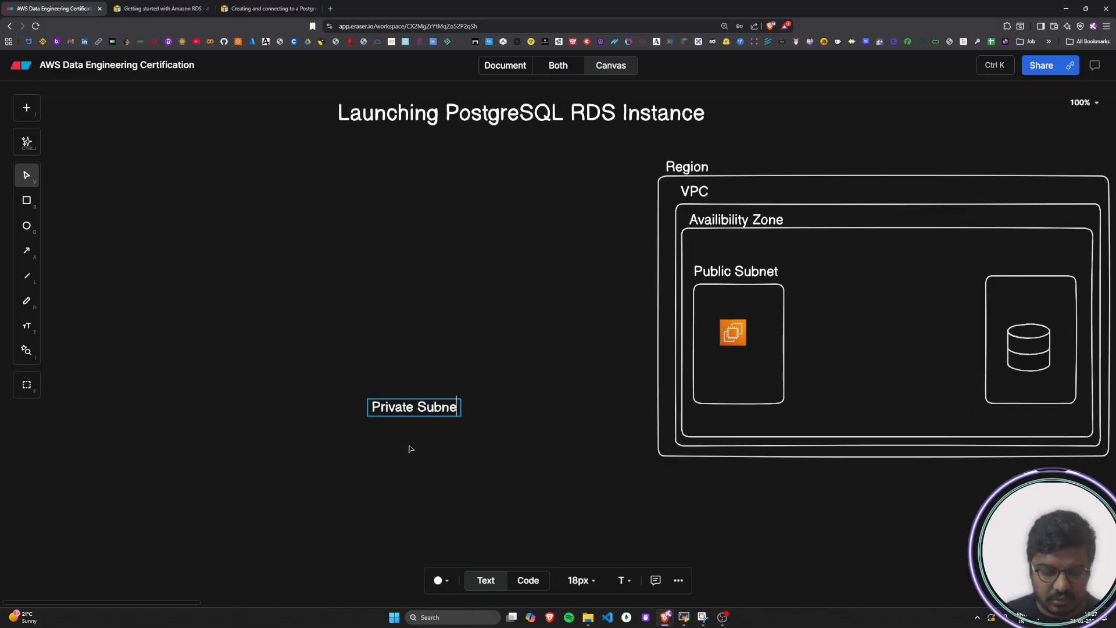
left_click(411, 448)
left_click(410, 412)
left_click_drag(410, 412, 1025, 268)
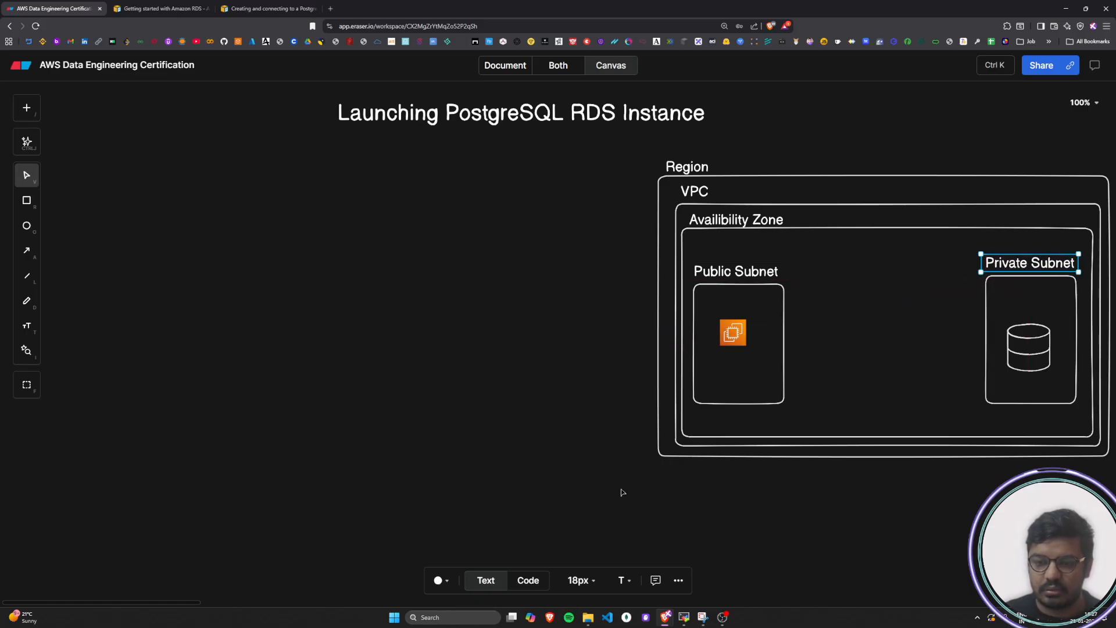
left_click(641, 481)
Enlarge the EC2 icon slightly within the Public Subnet rectangle
left_click(746, 345)
left_click_drag(748, 348, 751, 359)
left_click(596, 423)
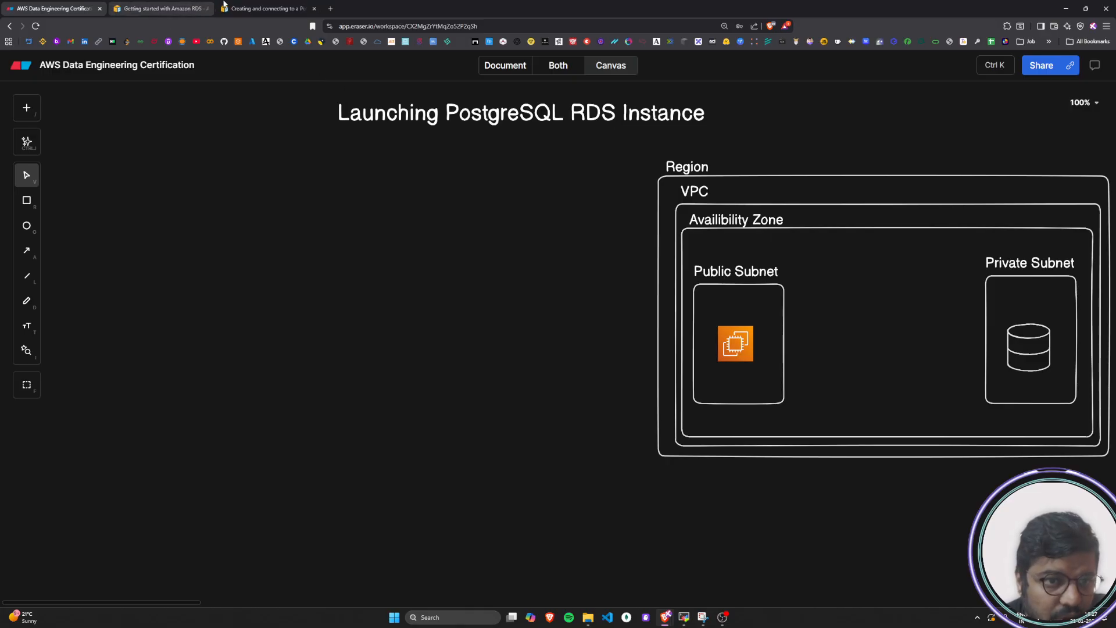
Switch to the AWS PostgreSQL tutorial and read how its subnets, EC2 instance and DB instance are arranged in the VPC
left_click(268, 8)
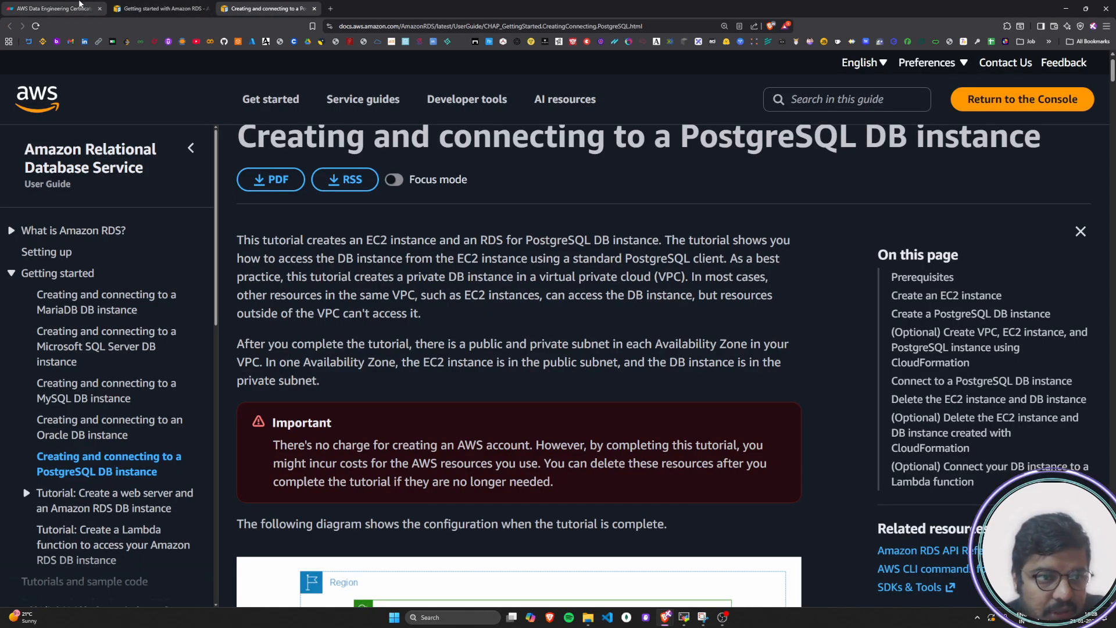
left_click(55, 8)
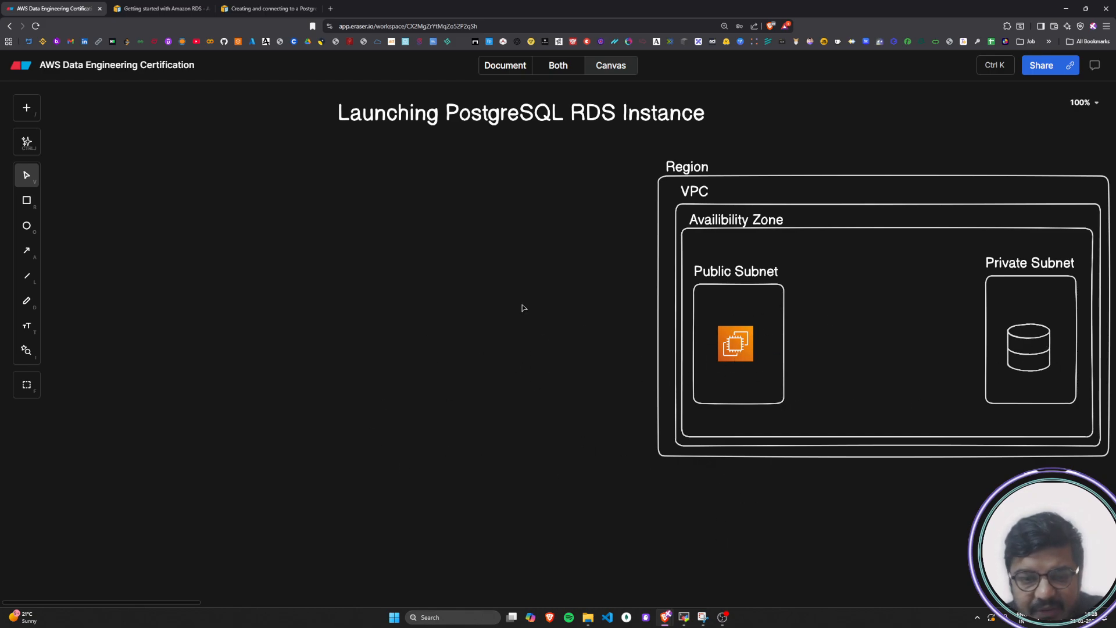
left_click(286, 6)
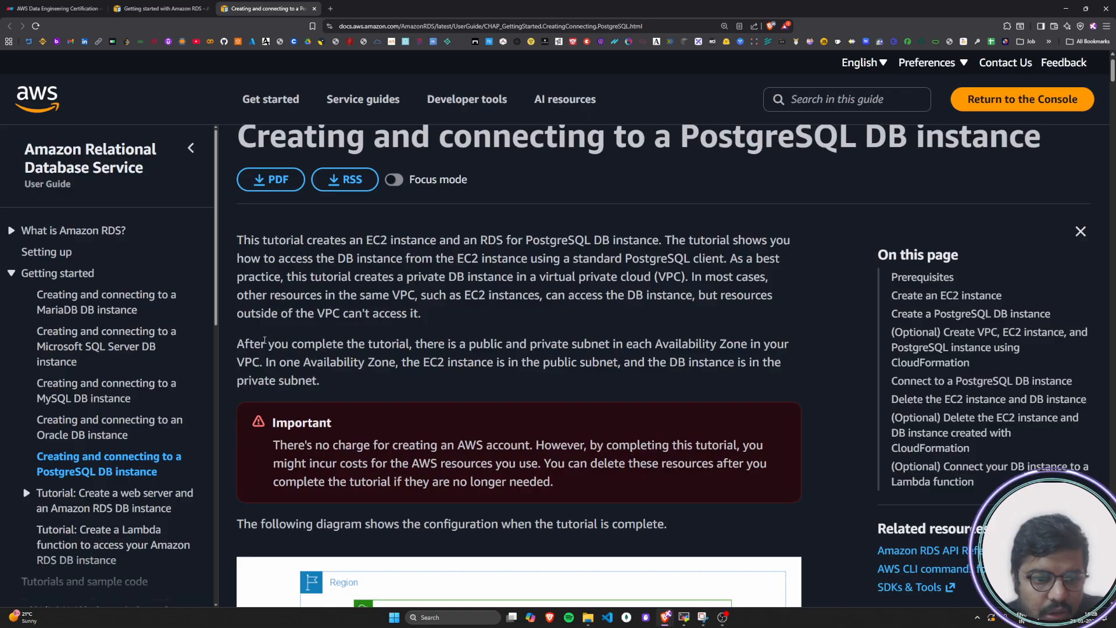
scroll(266, 342, "down", 1)
left_click_drag(246, 301, 823, 301)
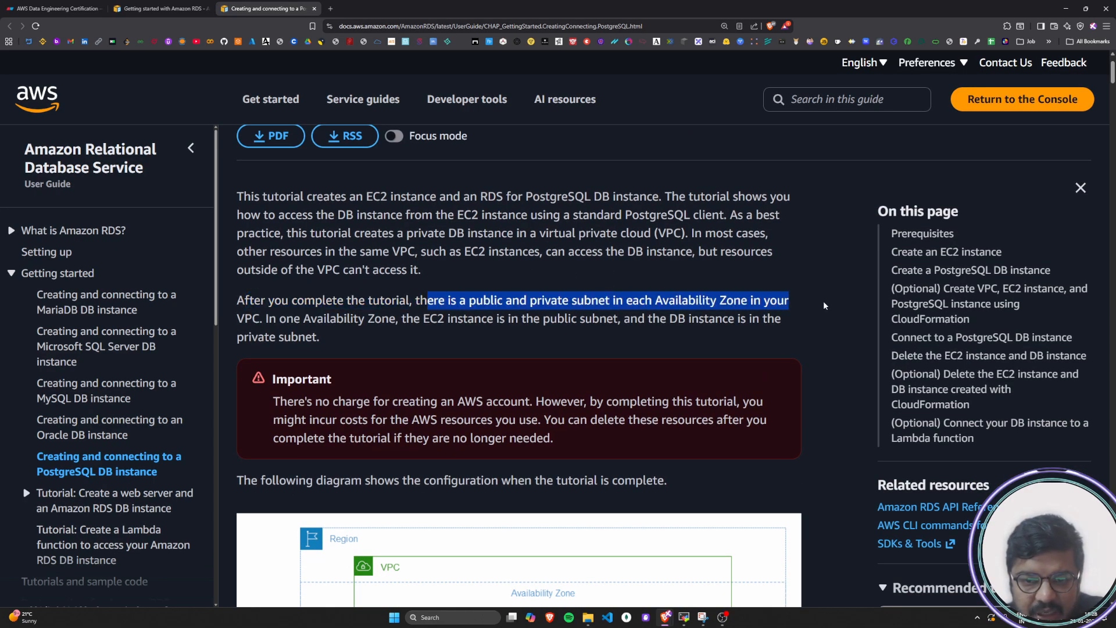
left_click(548, 324)
left_click_drag(236, 330, 748, 328)
left_click(370, 325)
left_click(452, 326)
left_click_drag(284, 339, 344, 339)
left_click(344, 339)
Read the tutorial's Important notice about account charges and deleting unneeded resources
scroll(344, 339, "down", 2)
double_click(325, 300)
left_click_drag(288, 315, 758, 322)
left_click_drag(267, 333, 769, 340)
left_click_drag(286, 353, 395, 315)
left_click(561, 353)
left_click(619, 333)
left_click(536, 315)
left_click_drag(532, 314, 273, 315)
left_click(419, 308)
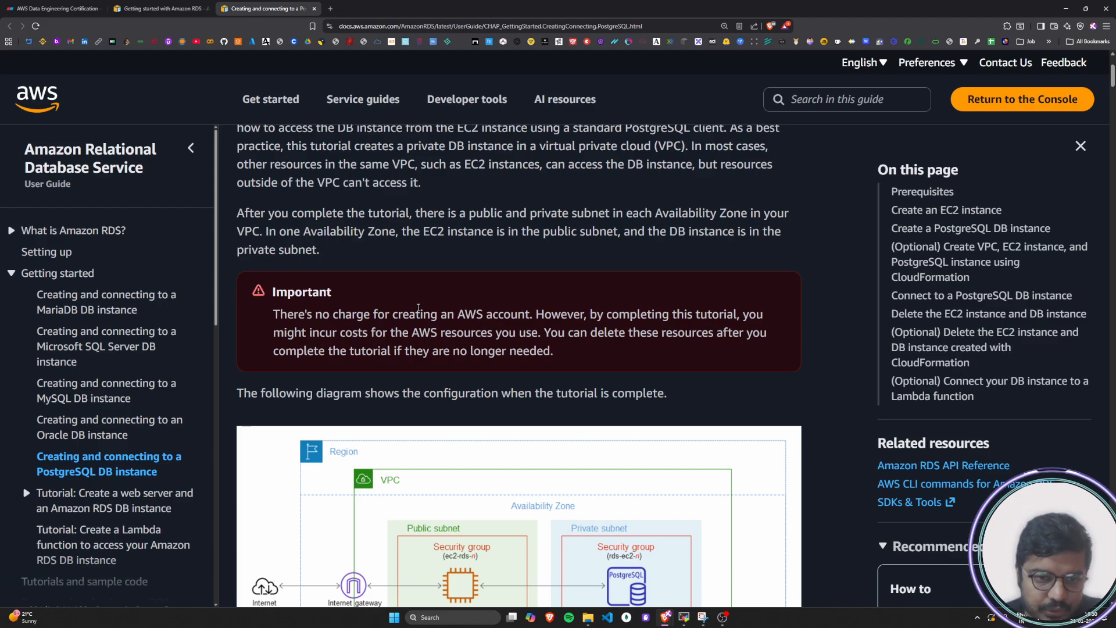
Examine the tutorial's configuration diagram and compare it with the architecture drawn in Eraser
scroll(476, 338, "down", 1)
left_click_drag(242, 353, 672, 355)
left_click(672, 354)
scroll(671, 354, "down", 1)
scroll(672, 360, "down", 3)
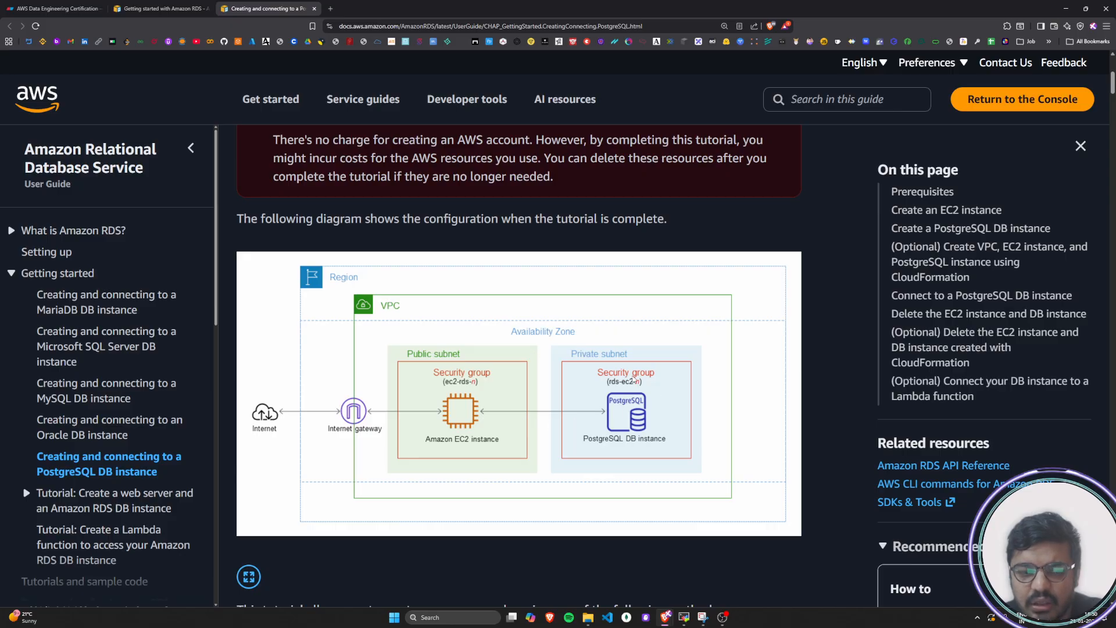
left_click(72, 13)
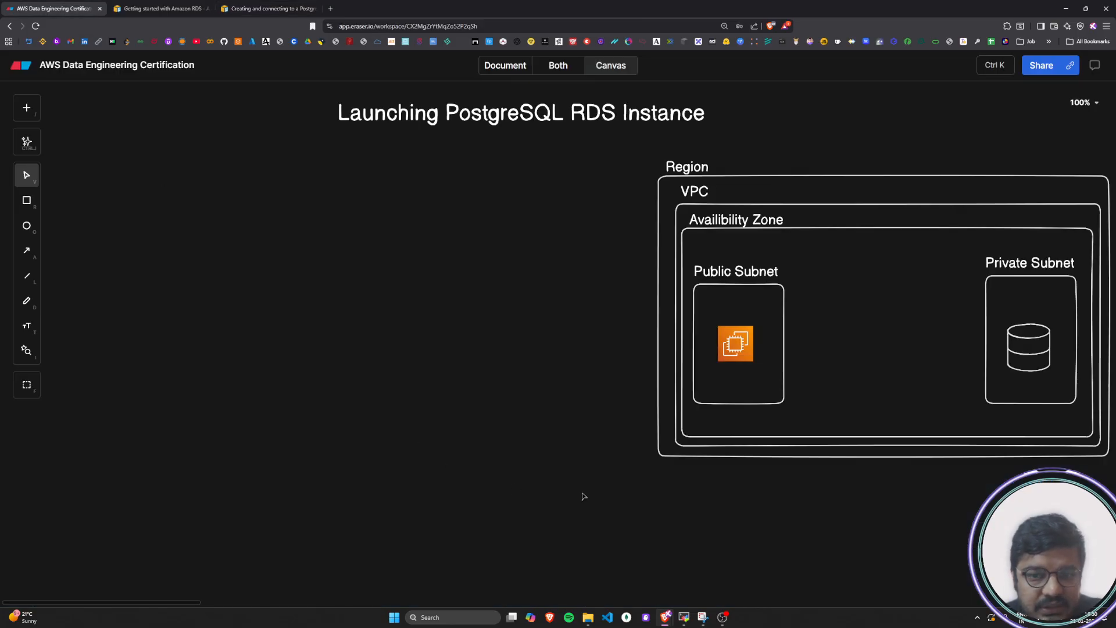
left_click(229, 12)
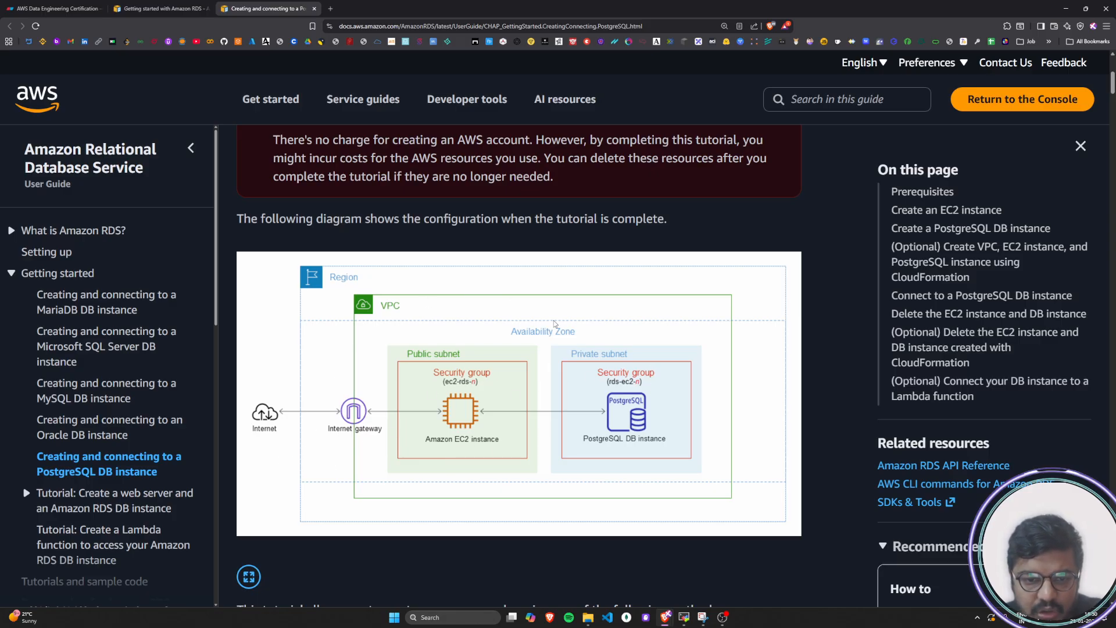
Read the tutorial's methods for creating the resources, covering the AWS Management Console and CloudFormation
scroll(643, 472, "down", 3)
scroll(642, 473, "down", 3)
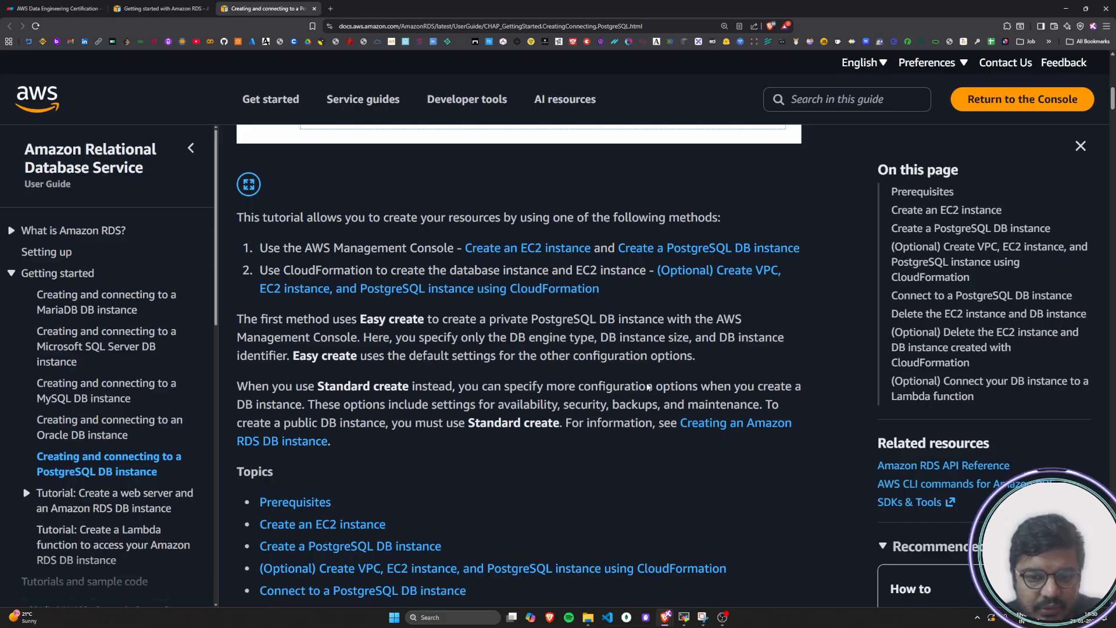
left_click_drag(242, 215, 723, 217)
left_click(724, 217)
left_click_drag(262, 249, 453, 254)
left_click(452, 254)
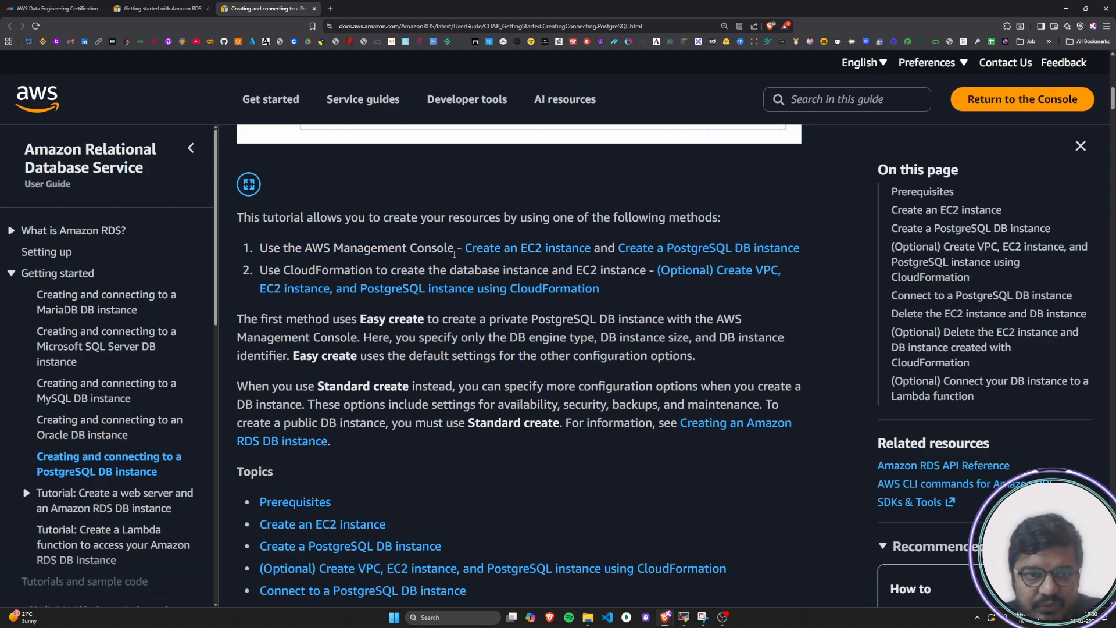
left_click_drag(264, 250, 456, 251)
left_click(457, 251)
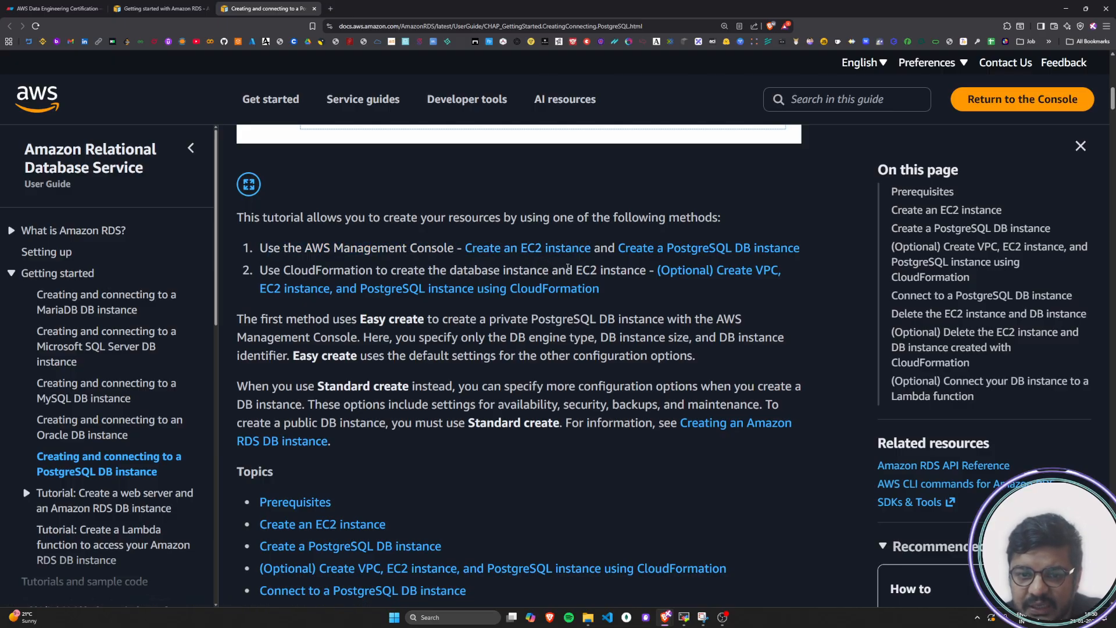
double_click(606, 250)
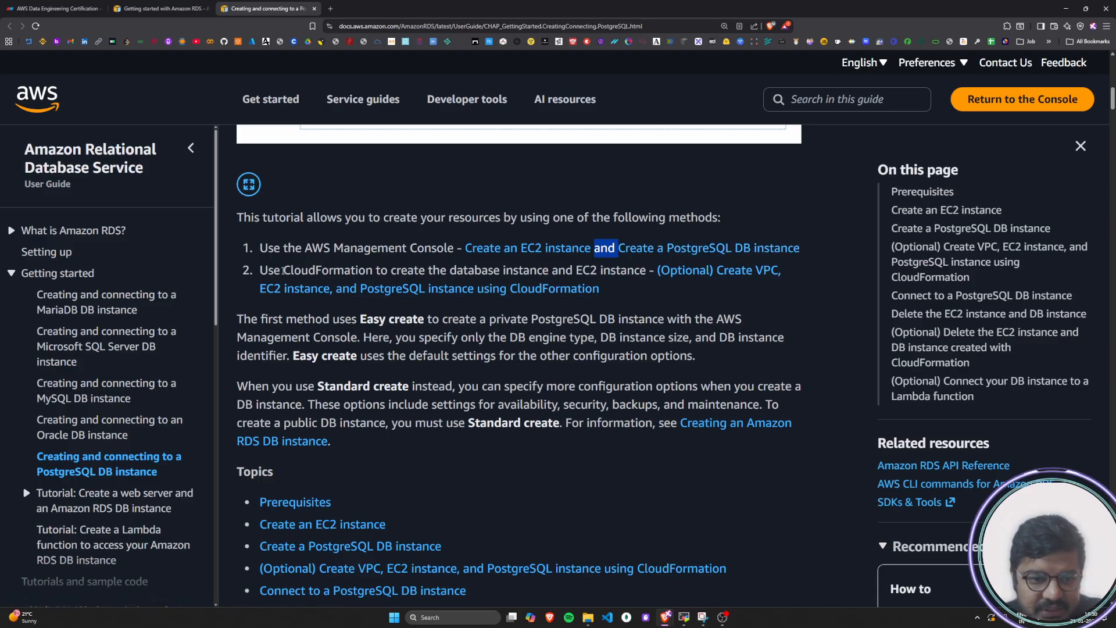
left_click_drag(260, 271, 646, 275)
left_click(644, 295)
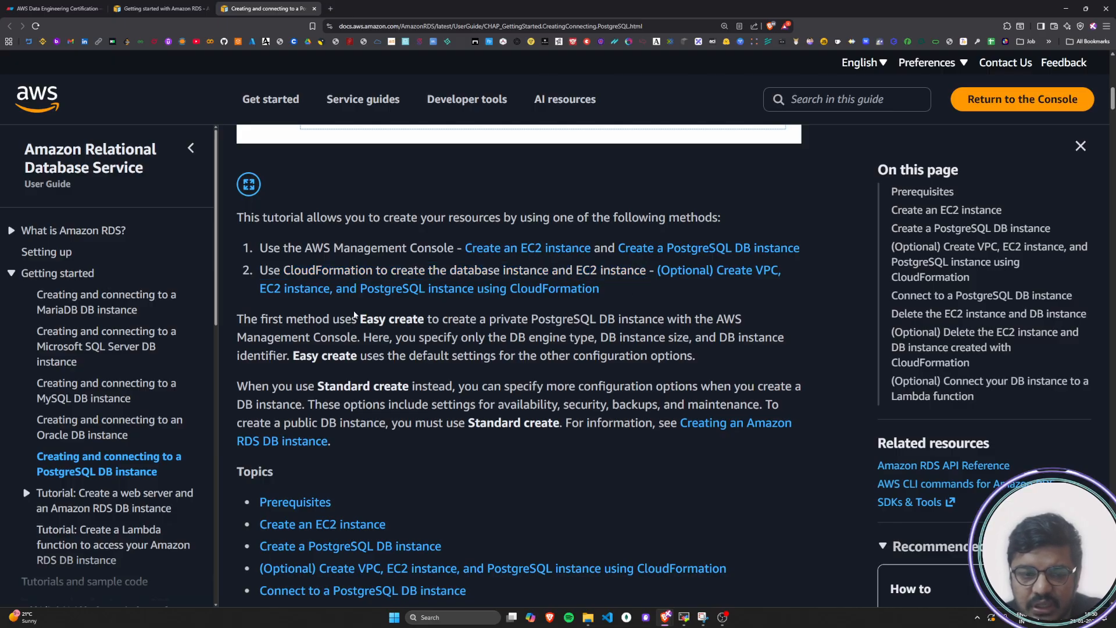
Read the tutorial's CloudFormation method and its paragraph on creating a private PostgreSQL DB instance with Easy create
left_click_drag(267, 270, 622, 274)
left_click(622, 274)
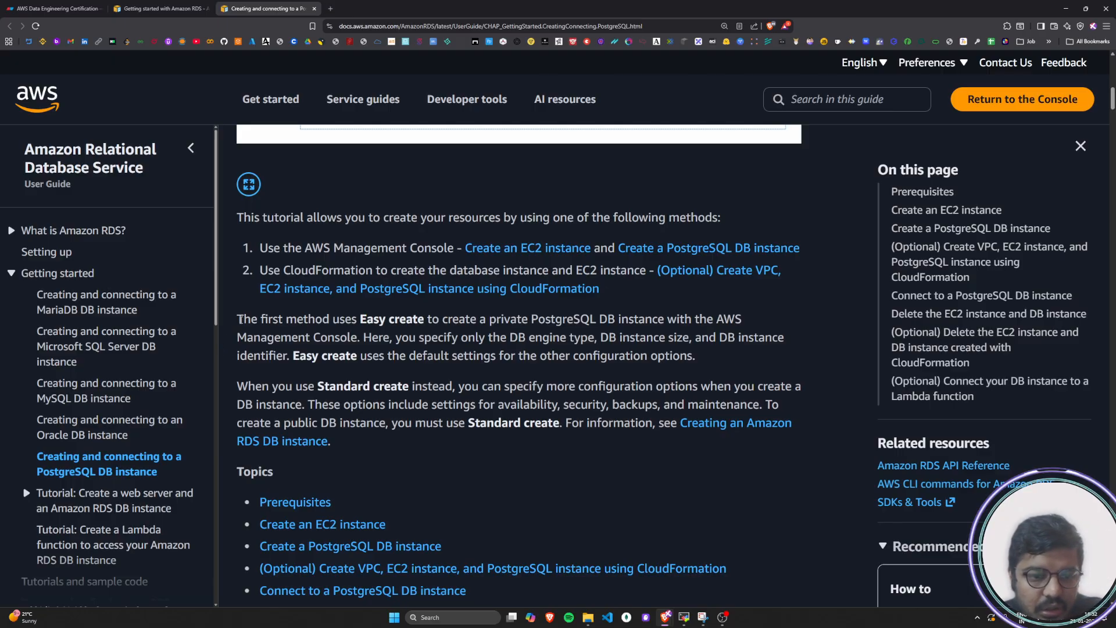
left_click_drag(239, 319, 743, 321)
left_click(366, 317)
left_click_drag(260, 332, 781, 338)
left_click(324, 355)
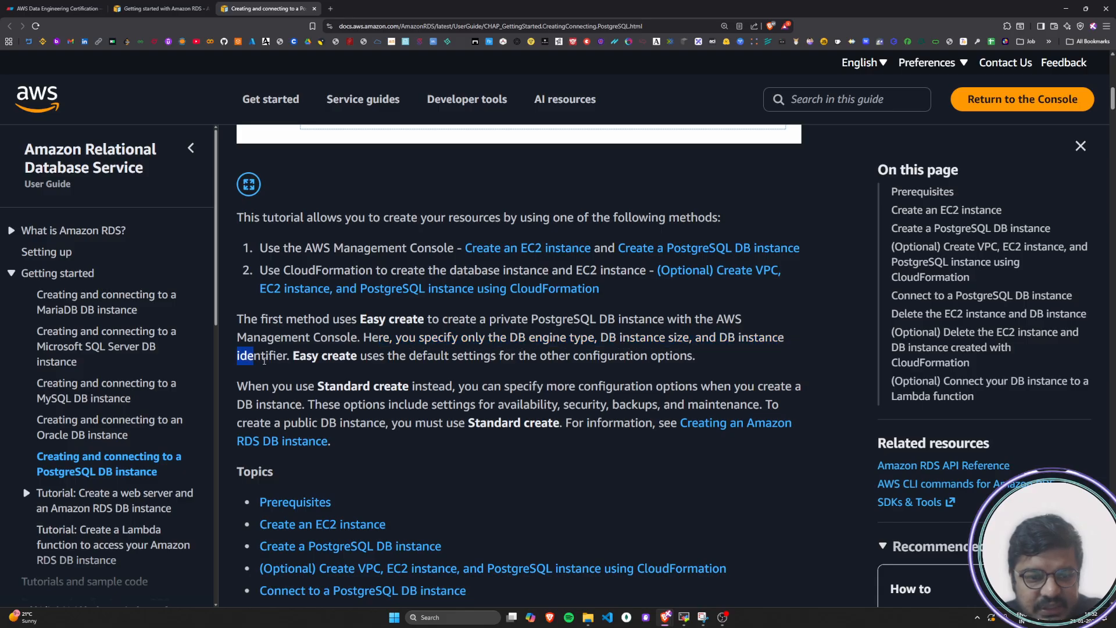
left_click_drag(301, 360, 237, 318)
left_click(699, 361)
left_click(361, 327)
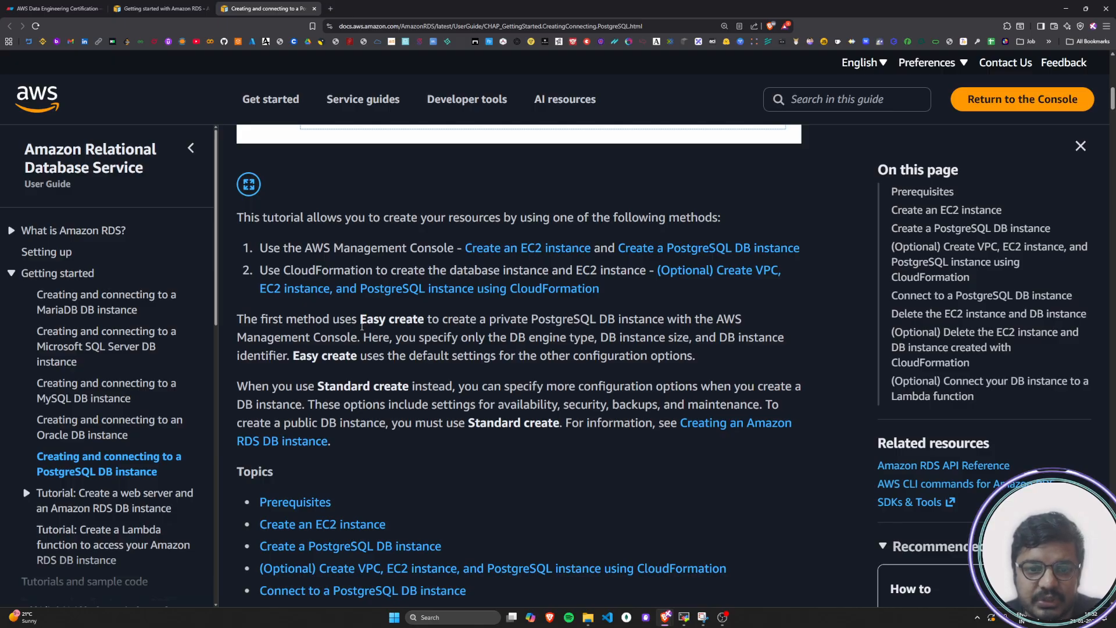
Compare the Easy create and Standard create methods named in the tutorial
left_click_drag(362, 327, 426, 325)
left_click(425, 325)
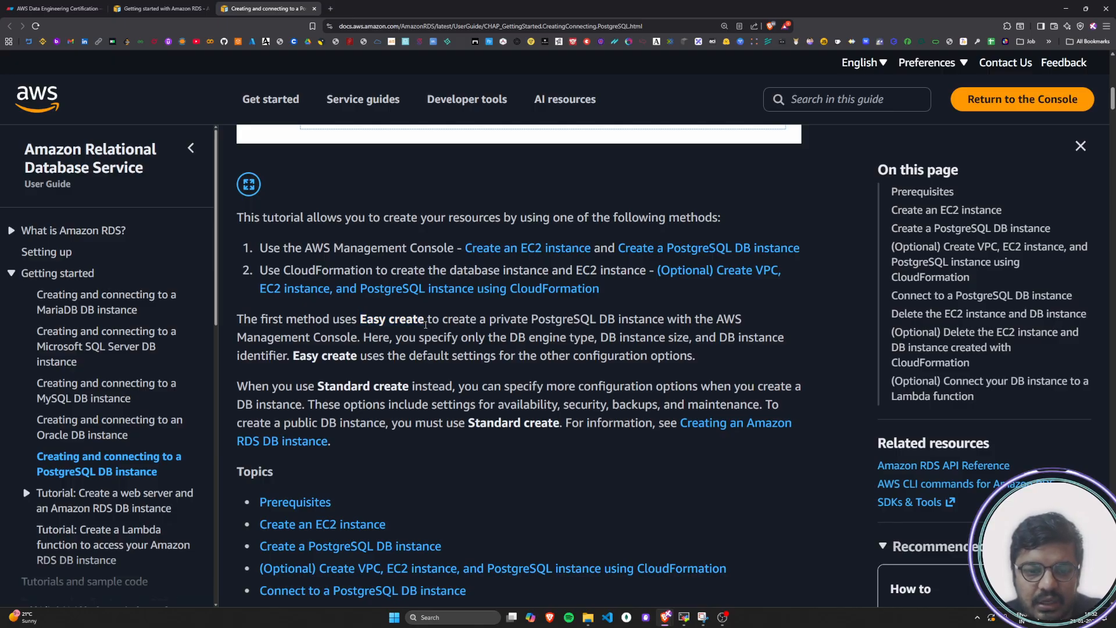
left_click_drag(320, 388, 411, 389)
left_click(411, 389)
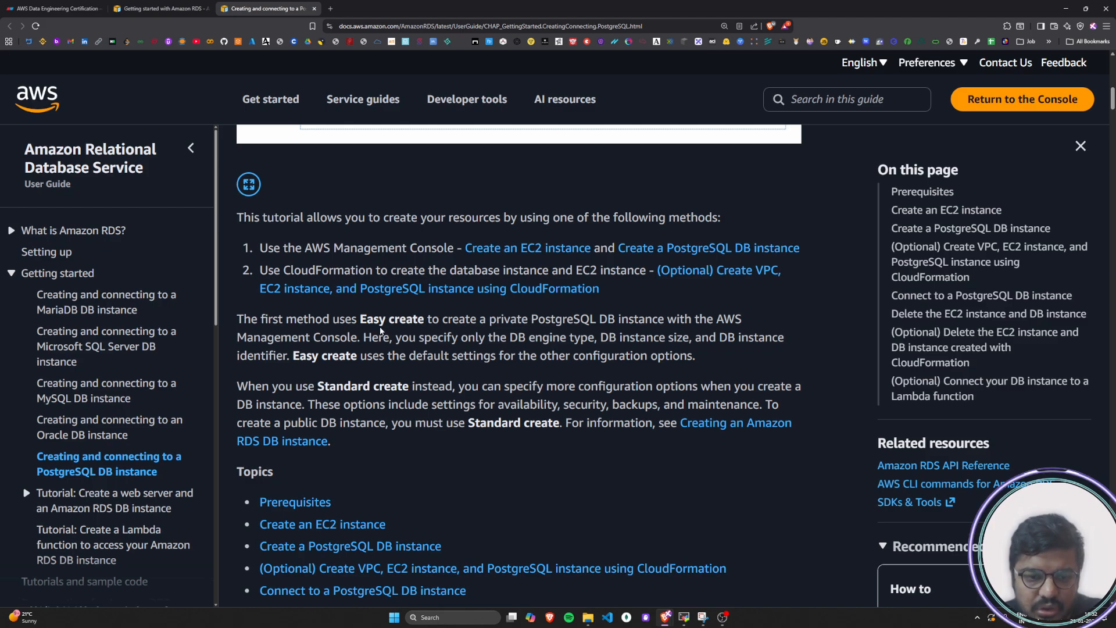
left_click_drag(366, 318, 418, 320)
left_click(417, 321)
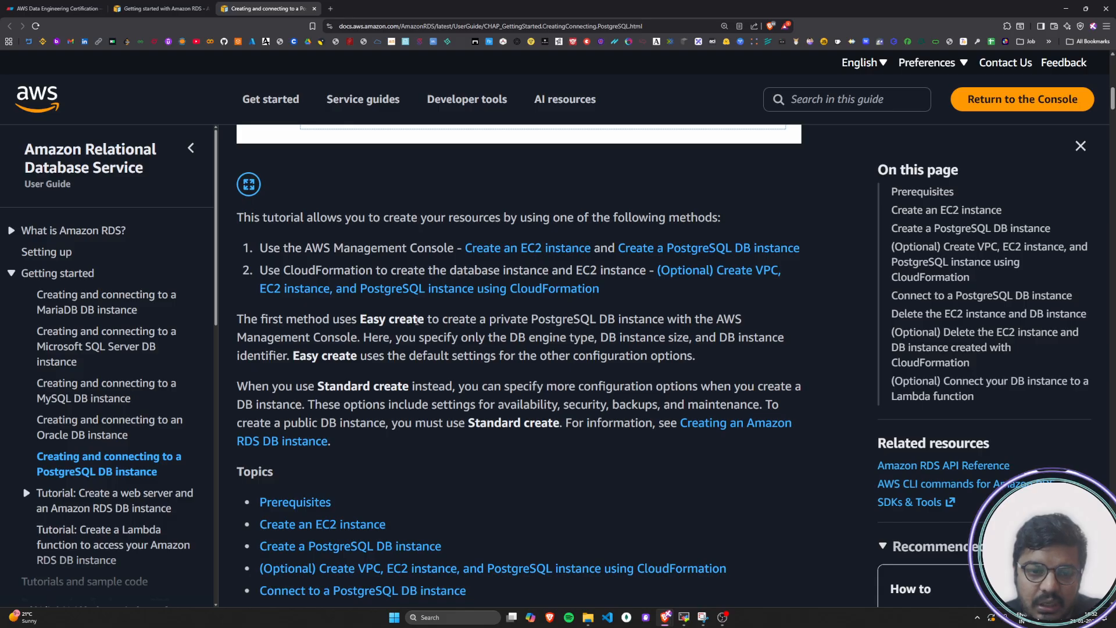
left_click_drag(417, 321, 370, 323)
left_click(339, 371)
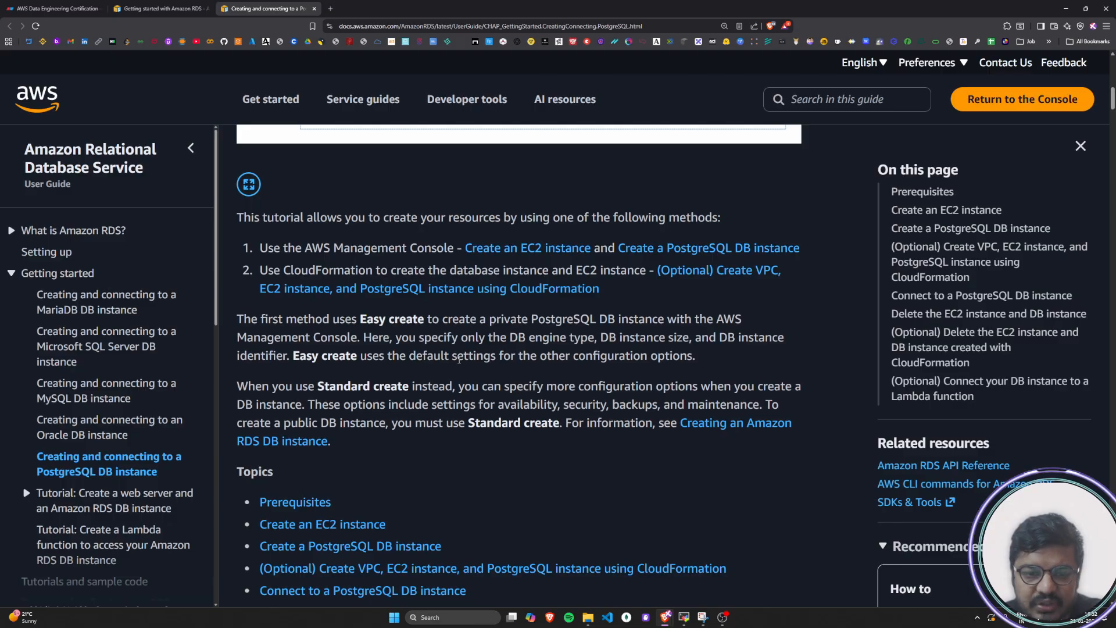
Read how Easy create applies default settings to the other configuration options
left_click_drag(415, 356, 494, 357)
left_click_drag(371, 321, 426, 322)
left_click(425, 330)
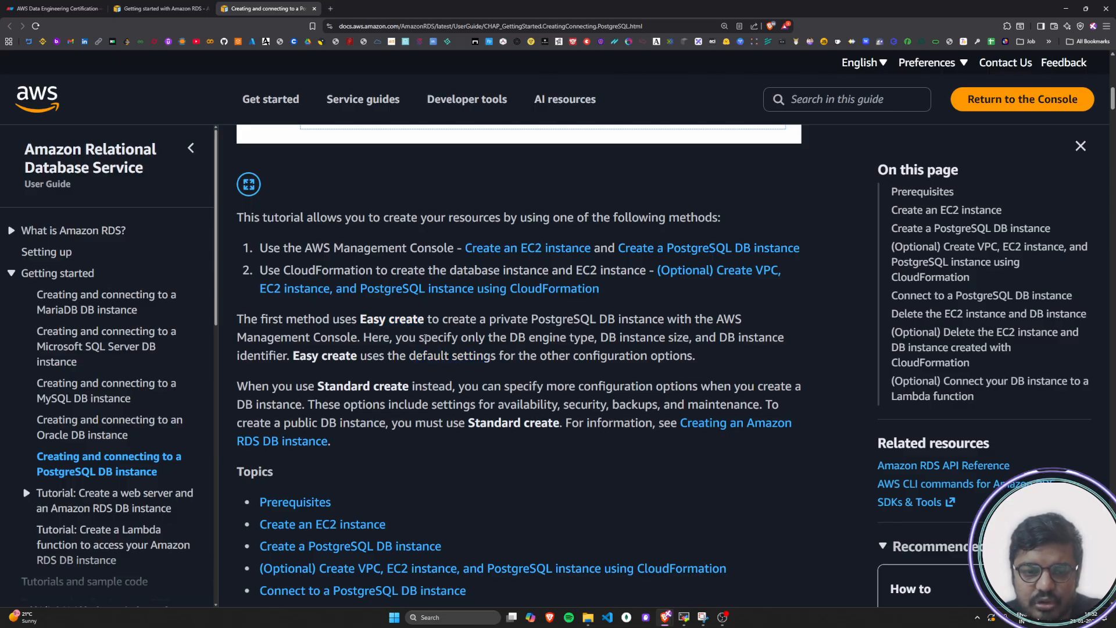
left_click_drag(317, 356, 493, 356)
left_click(492, 355)
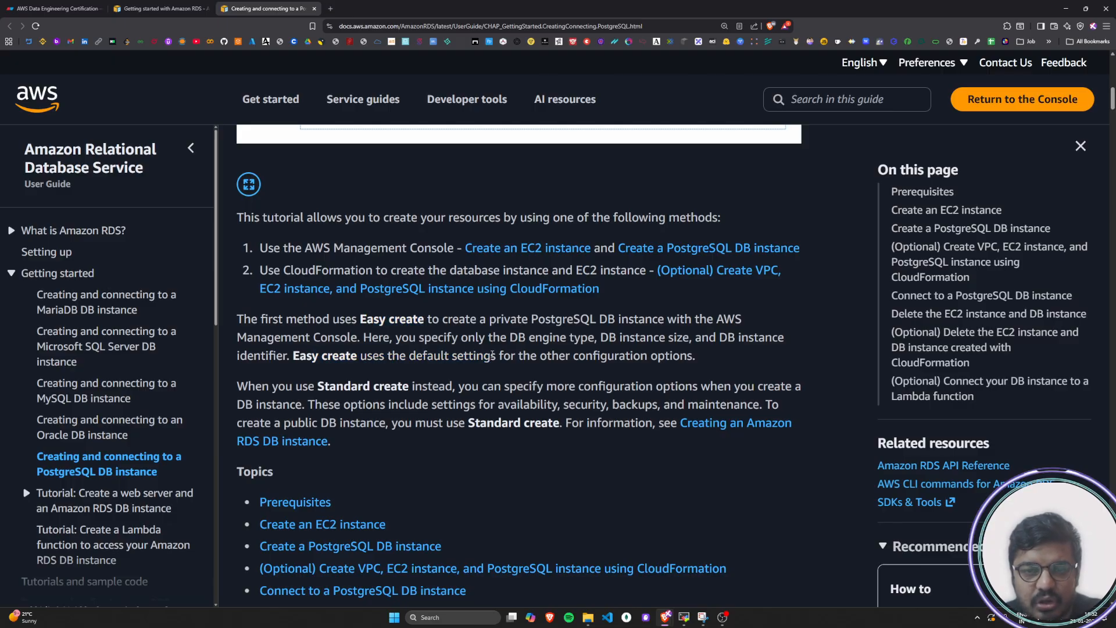
left_click_drag(327, 390, 498, 355)
left_click(429, 372)
left_click(498, 355)
left_click_drag(409, 355, 498, 355)
left_click(431, 356)
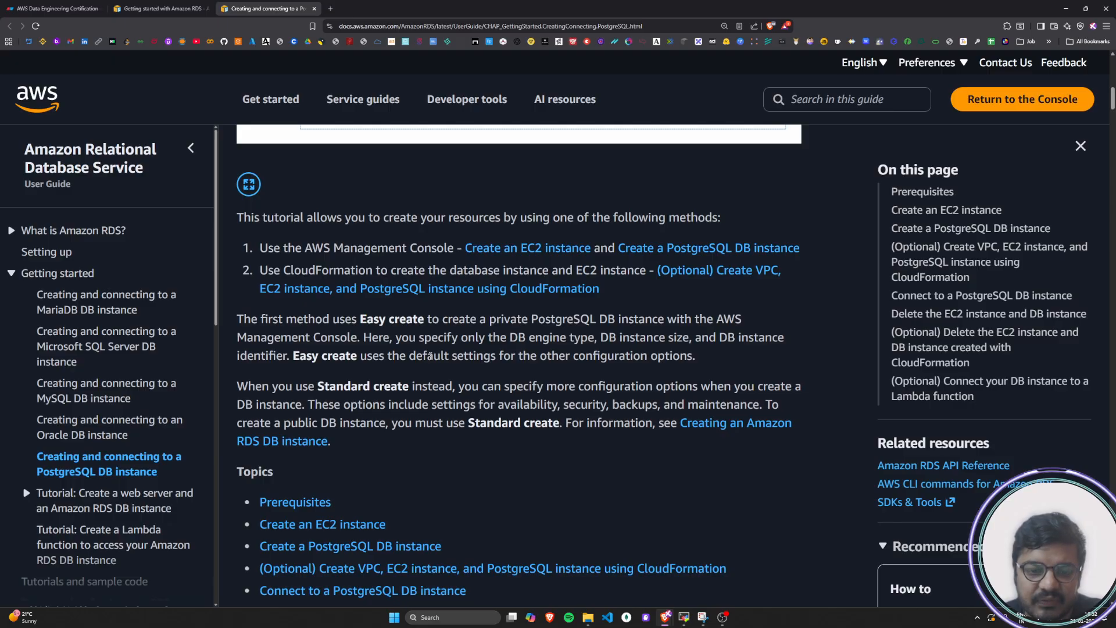
Read the Standard create options for availability, security, backups and maintenance, and review both creation paragraphs together
left_click_drag(249, 386, 802, 388)
left_click_drag(256, 405, 499, 404)
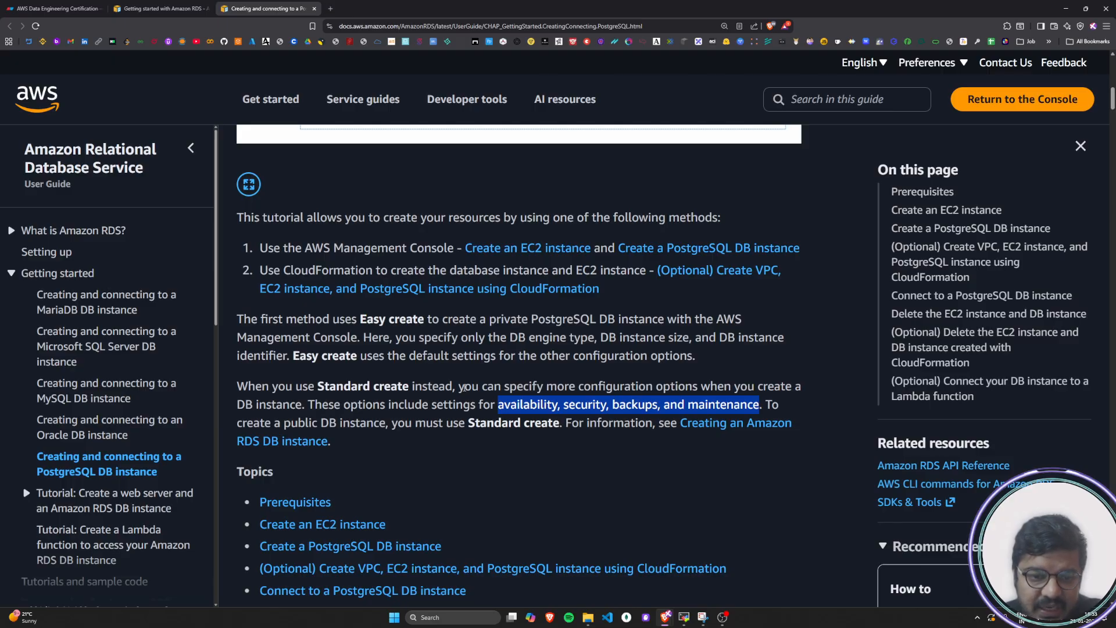
left_click_drag(361, 319, 435, 321)
left_click(635, 441)
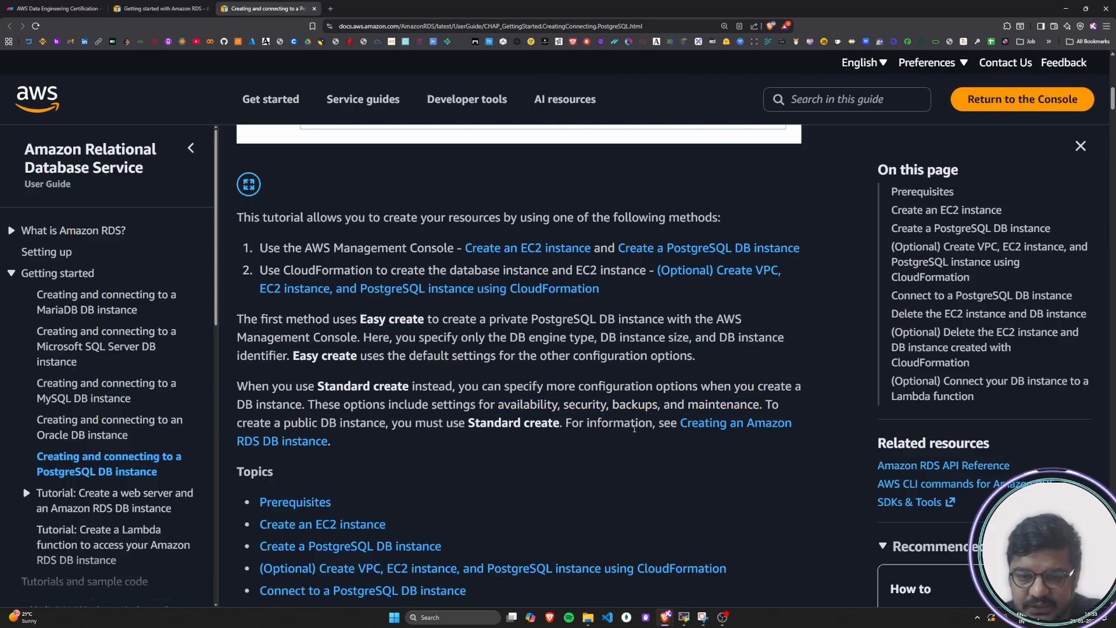
left_click_drag(242, 422, 673, 427)
left_click(448, 441)
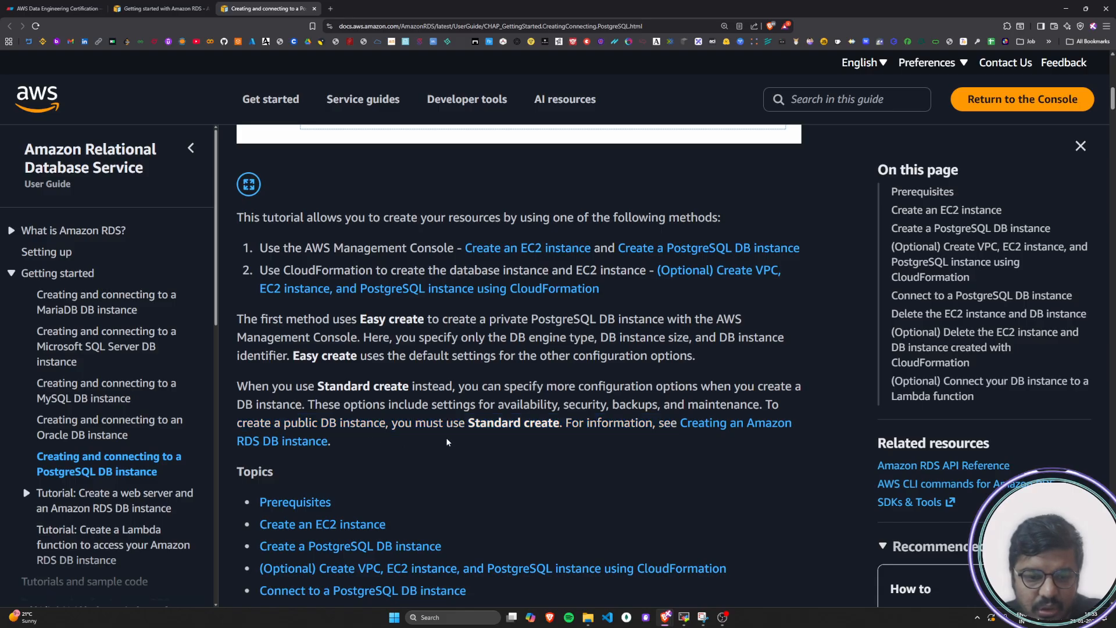
left_click_drag(241, 322, 678, 425)
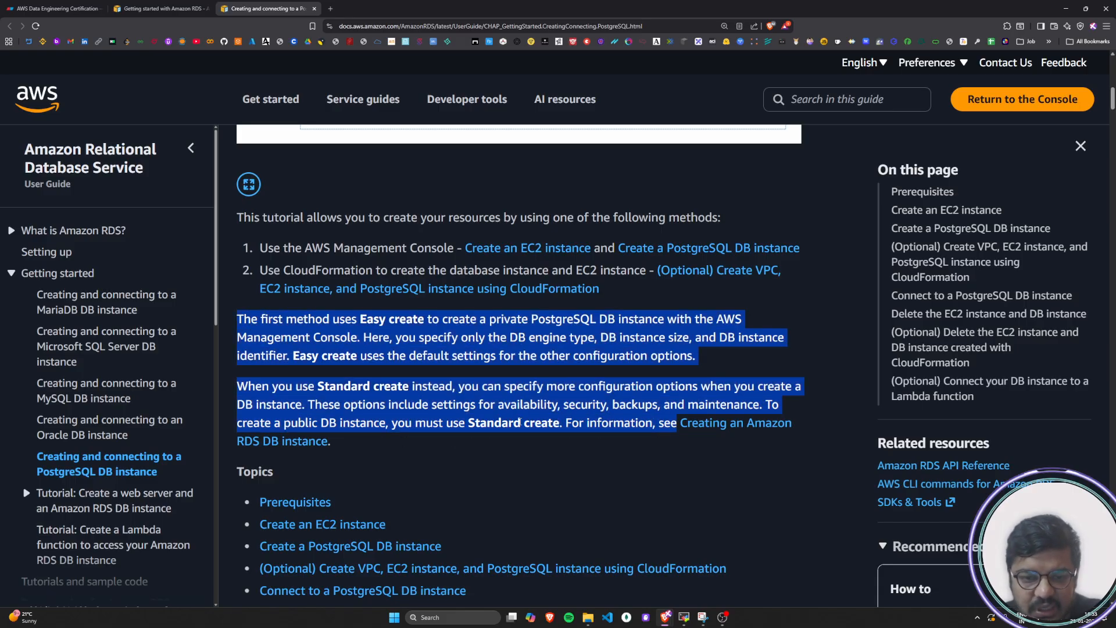
left_click(442, 385)
left_click_drag(532, 319, 656, 319)
left_click_drag(367, 319, 425, 320)
left_click_drag(318, 386, 409, 387)
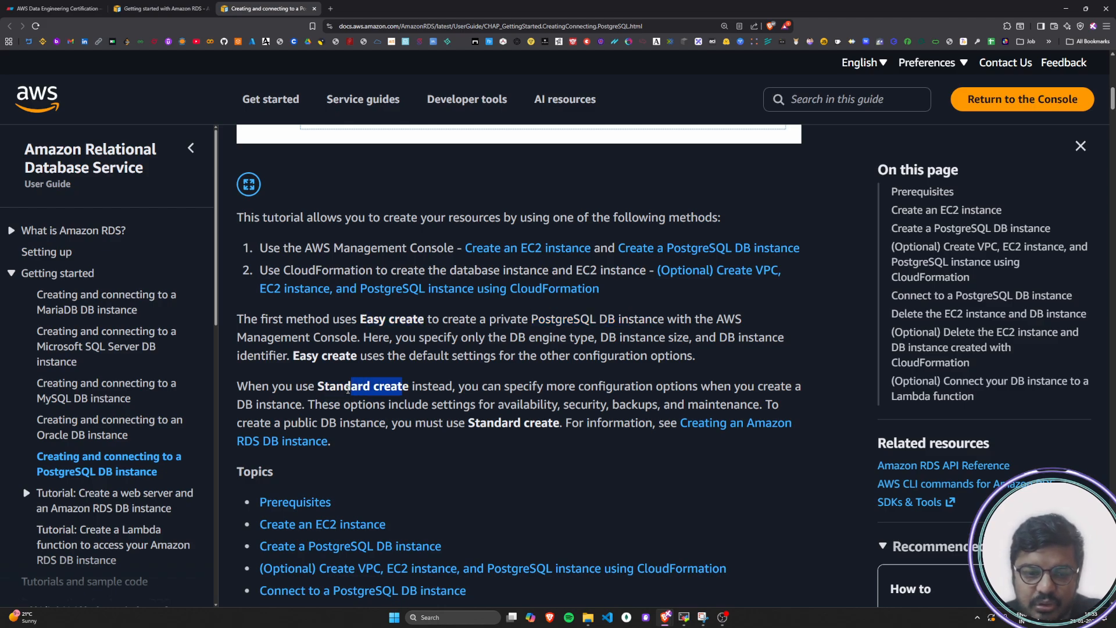
left_click(458, 388)
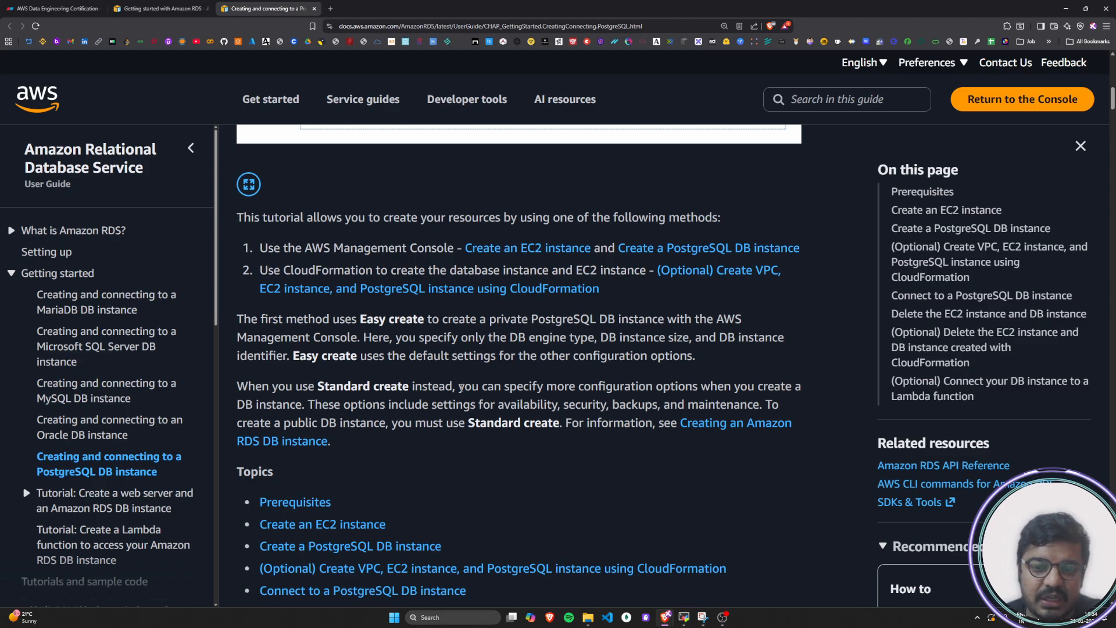
Review the first entries of the Topics list, covering prerequisites and creating the EC2 and PostgreSQL DB instances
scroll(559, 351, "down", 3)
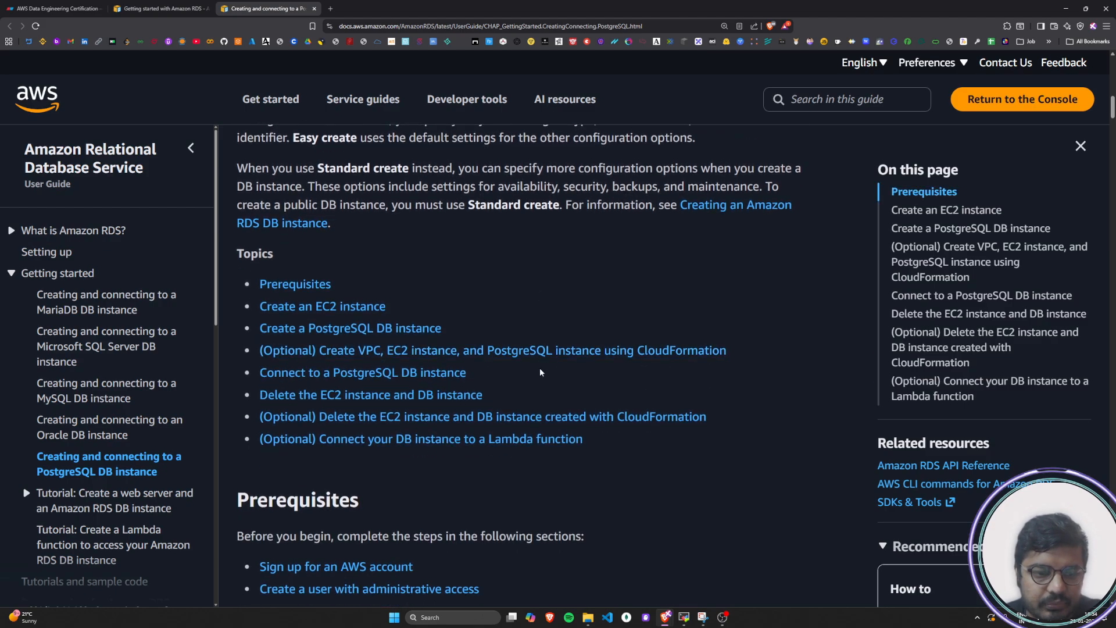
left_click_drag(244, 259, 316, 262)
left_click(318, 261)
scroll(326, 279, "down", 4)
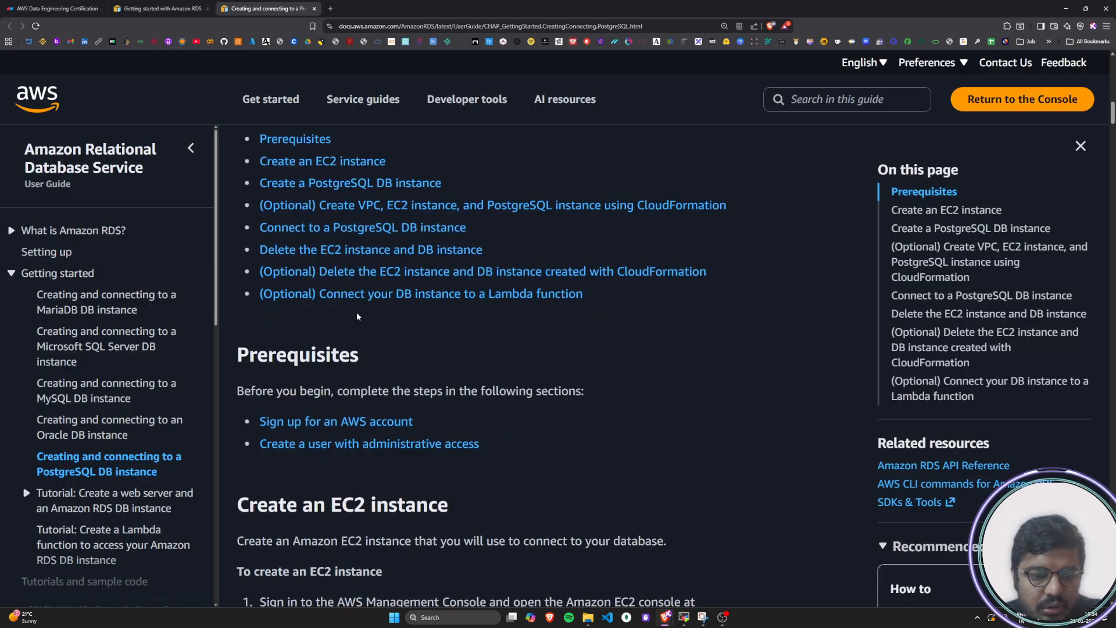
scroll(350, 335, "up", 3)
left_click_drag(243, 240, 260, 274)
left_click(420, 239)
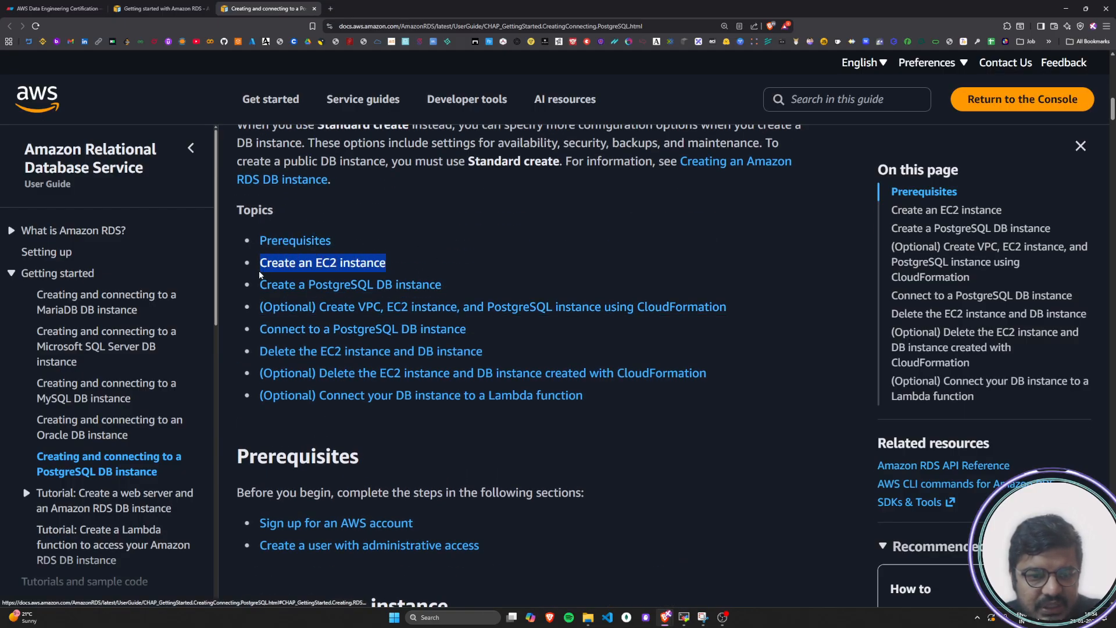
left_click(491, 258)
left_click_drag(449, 285, 255, 288)
left_click(493, 283)
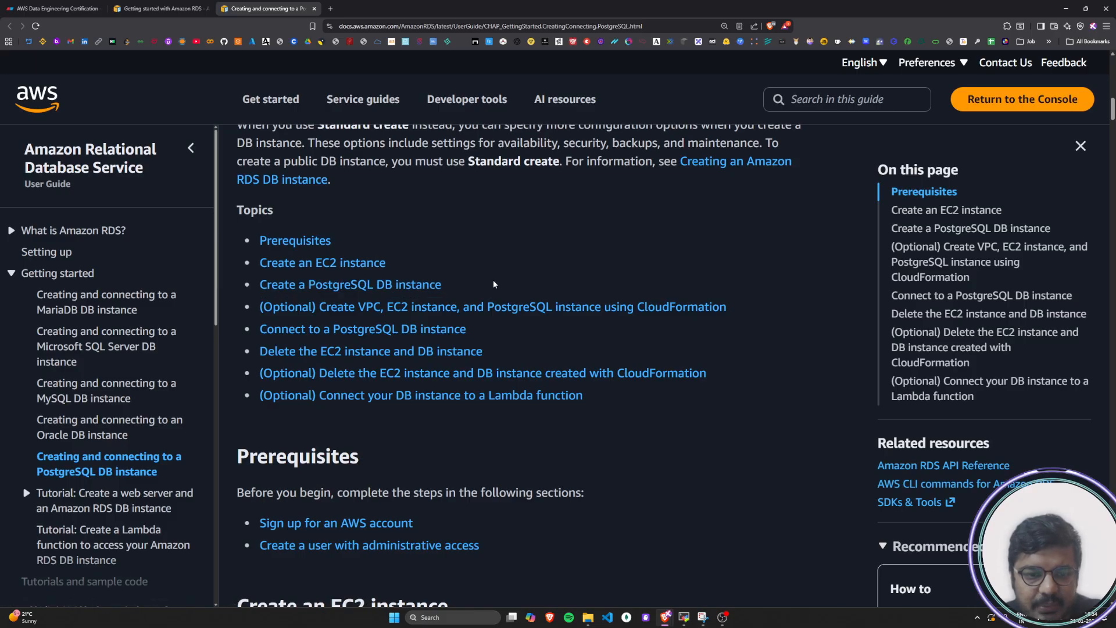
Review the remaining Topics on CloudFormation creation, connecting to the DB instance, and deleting the resources
left_click_drag(769, 313, 243, 317)
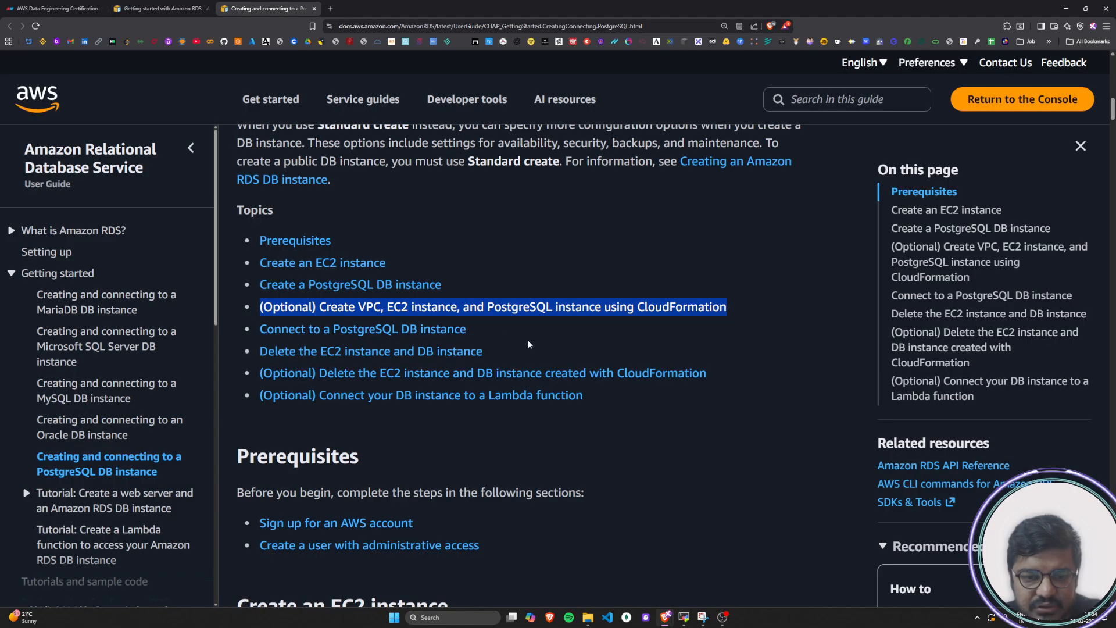
left_click_drag(525, 336, 261, 329)
left_click_drag(505, 343, 250, 353)
left_click(745, 473)
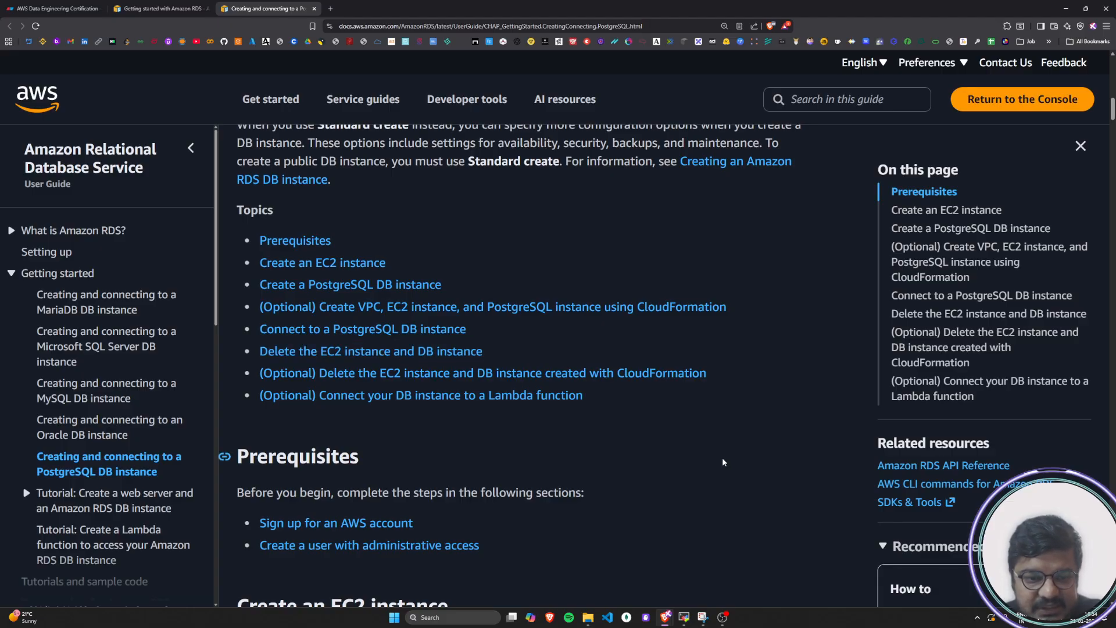
left_click_drag(372, 459, 262, 374)
left_click(701, 510)
left_click_drag(534, 414, 261, 372)
left_click(487, 482)
Read the Prerequisites section on signing up for an AWS account and creating an administrative user
scroll(488, 483, "down", 1)
scroll(488, 482, "down", 3)
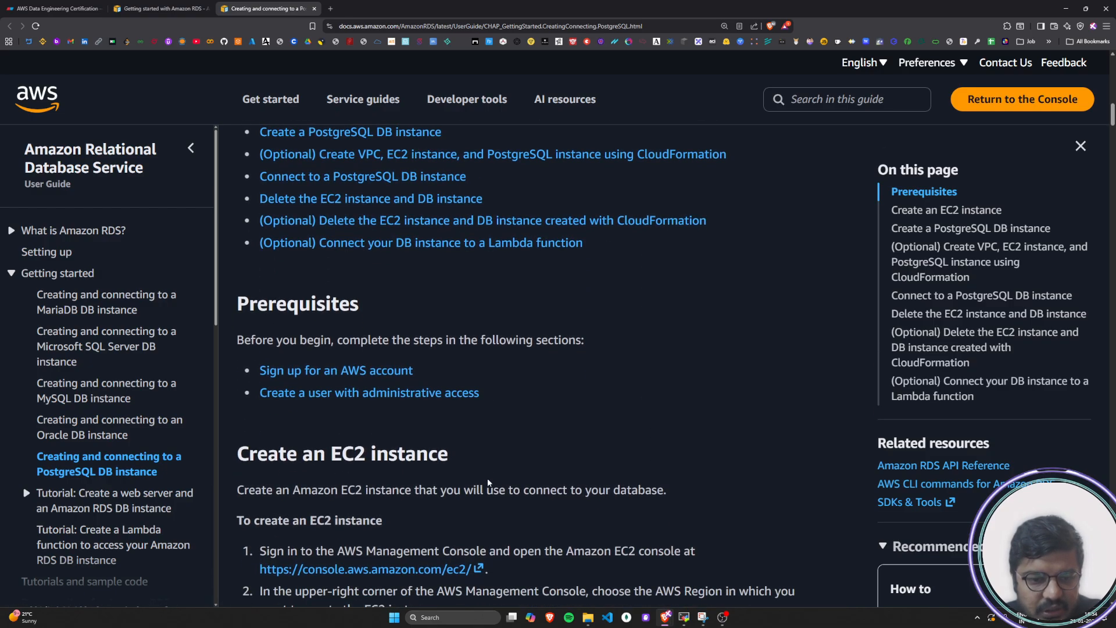
left_click_drag(250, 282, 352, 282)
left_click(282, 314)
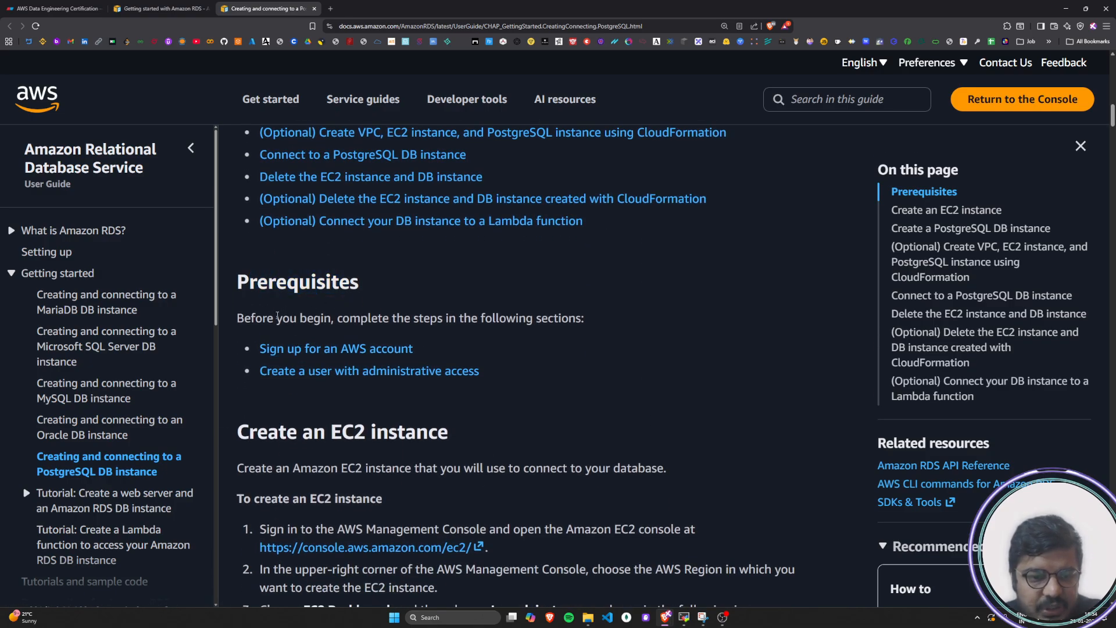
left_click_drag(251, 318, 583, 324)
left_click(690, 378)
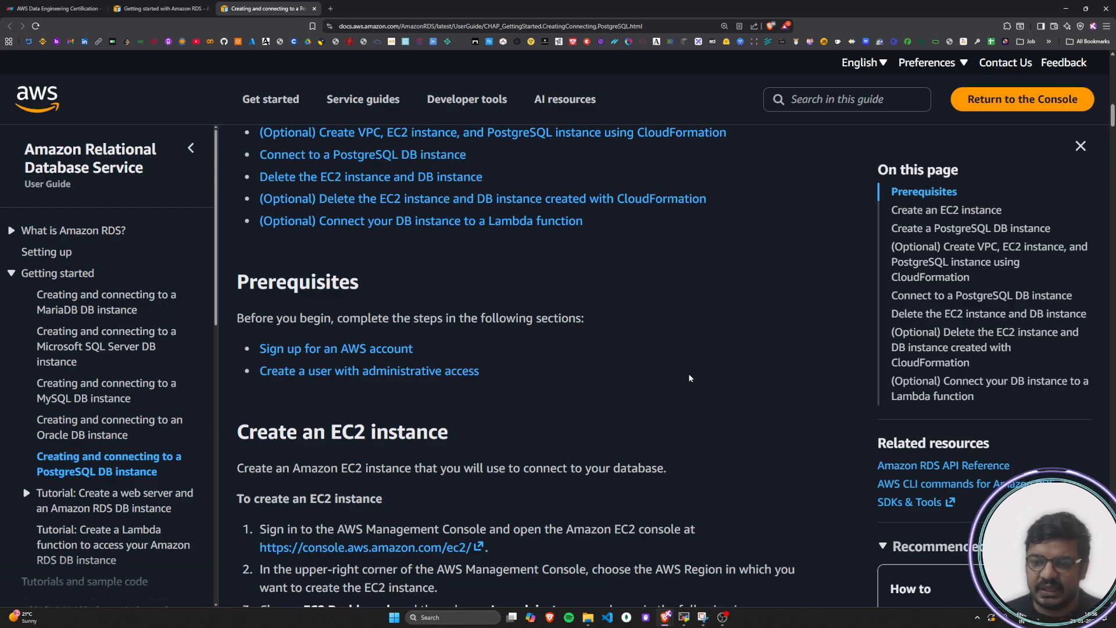
Annotate the Prerequisites section with a handwritten "root (main)" account, a vertical branch line beneath it, and the label "(sub)"
mouse_move(691, 268)
left_mouse_down()
mouse_move(692, 251)
mouse_move(747, 265)
mouse_move(753, 249)
left_mouse_up()
left_click_drag(696, 287, 700, 413)
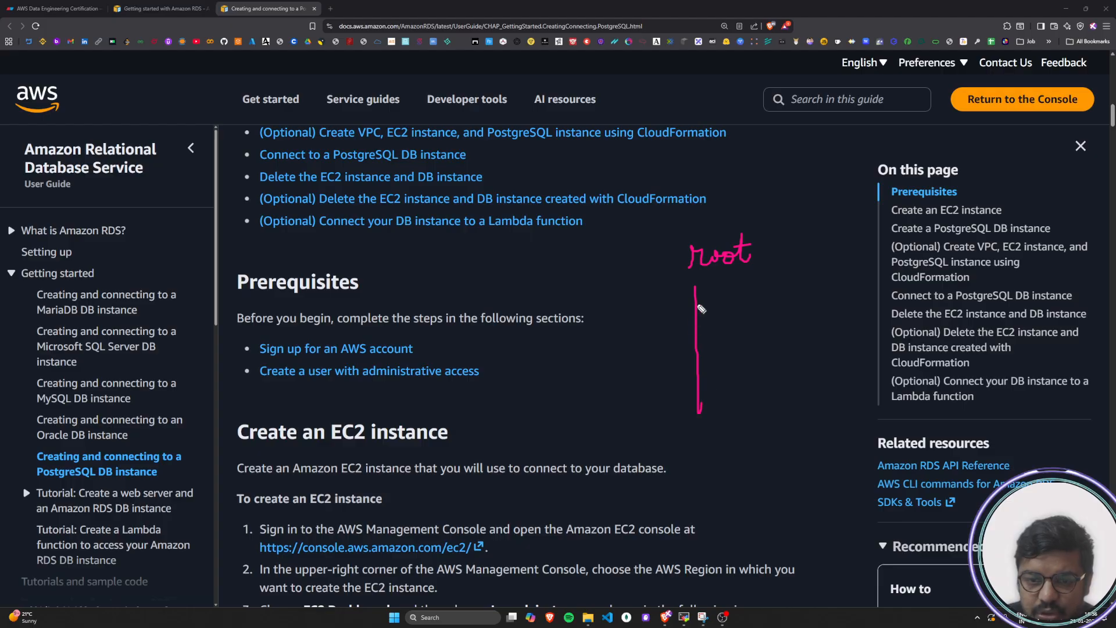
left_click_drag(698, 304, 713, 307)
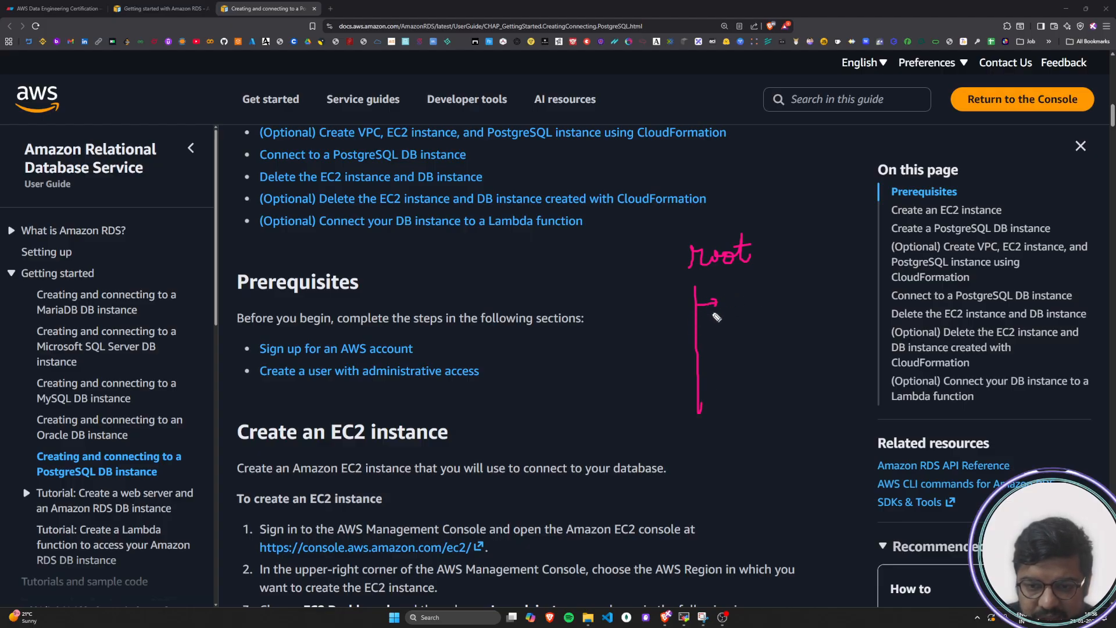
mouse_move(766, 228)
left_mouse_down()
mouse_move(762, 250)
mouse_move(806, 248)
mouse_move(809, 239)
mouse_move(833, 256)
left_mouse_up()
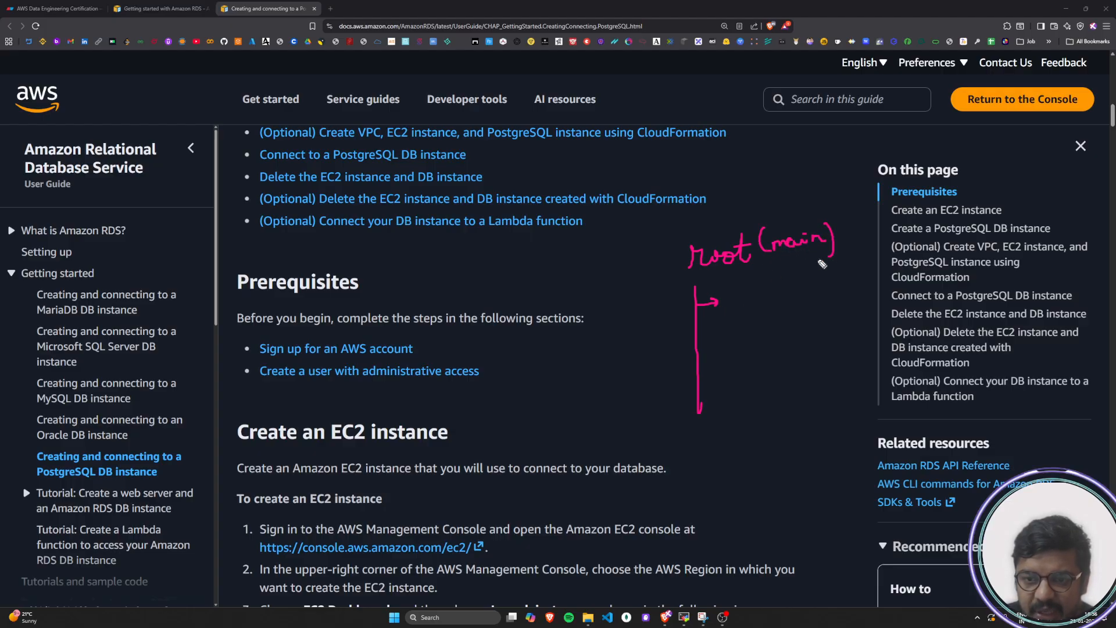
mouse_move(621, 317)
left_mouse_down()
mouse_move(650, 307)
mouse_move(652, 289)
mouse_move(652, 303)
left_mouse_up()
left_click_drag(656, 279, 656, 311)
left_click_drag(619, 305, 631, 324)
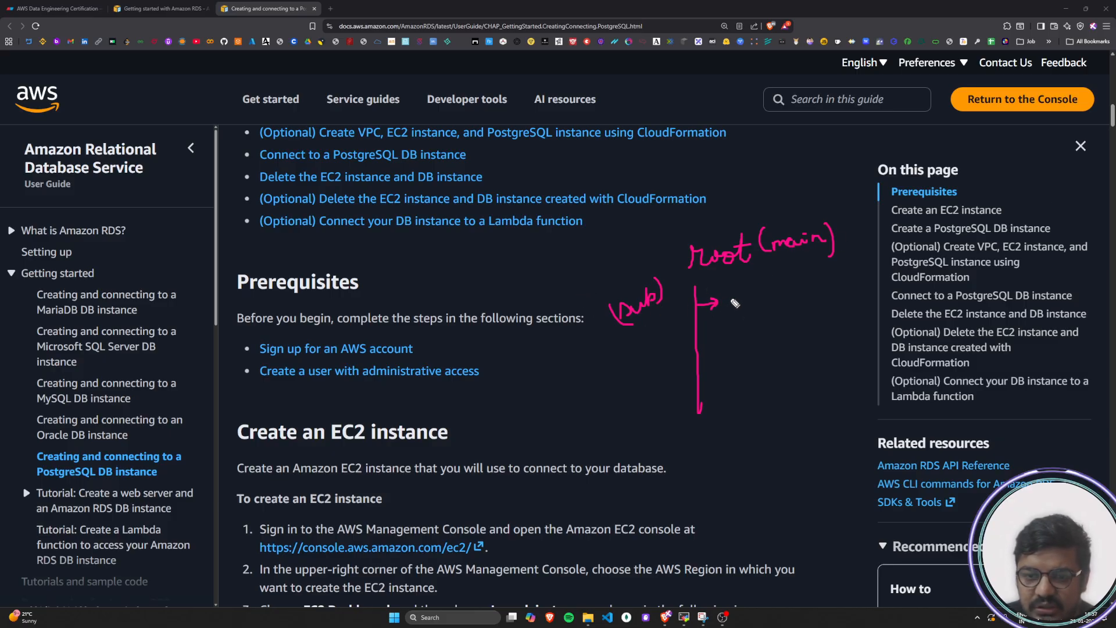
Write "admin" and a named admin user as branches under root, circle "root (main)", and clear the handwritten annotations
mouse_move(733, 298)
left_mouse_down()
mouse_move(749, 307)
mouse_move(755, 290)
mouse_move(770, 302)
mouse_move(781, 302)
mouse_move(778, 286)
mouse_move(784, 295)
left_mouse_up()
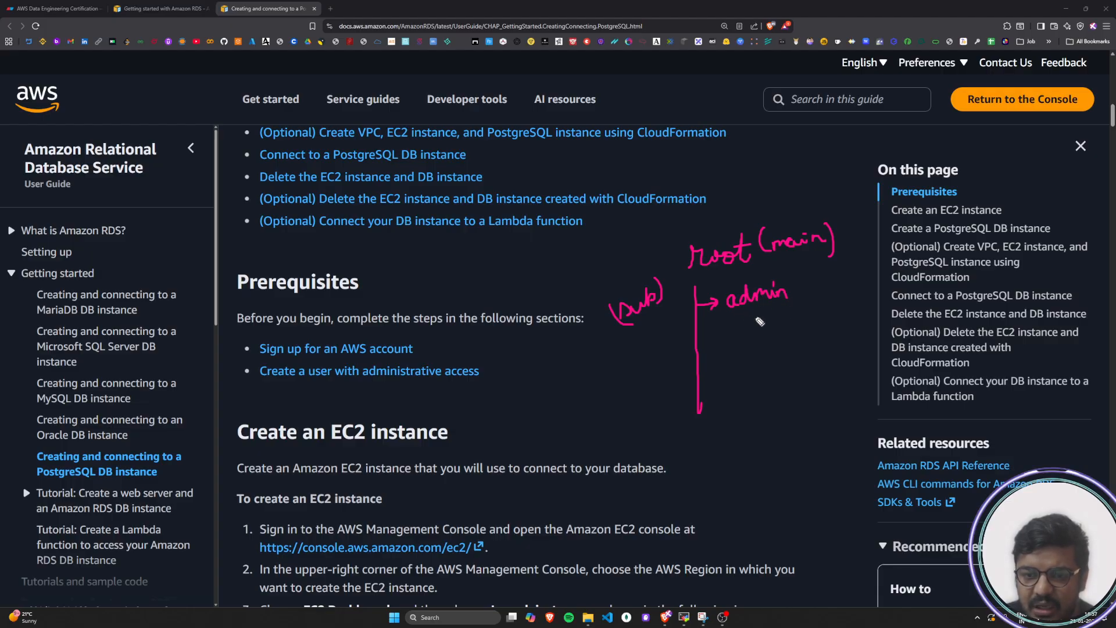
mouse_move(698, 348)
left_mouse_down()
mouse_move(802, 317)
mouse_move(787, 328)
mouse_move(847, 327)
mouse_move(854, 307)
mouse_move(866, 321)
mouse_move(882, 314)
mouse_move(881, 343)
mouse_move(733, 348)
mouse_move(826, 343)
mouse_move(747, 349)
mouse_move(820, 350)
left_mouse_up()
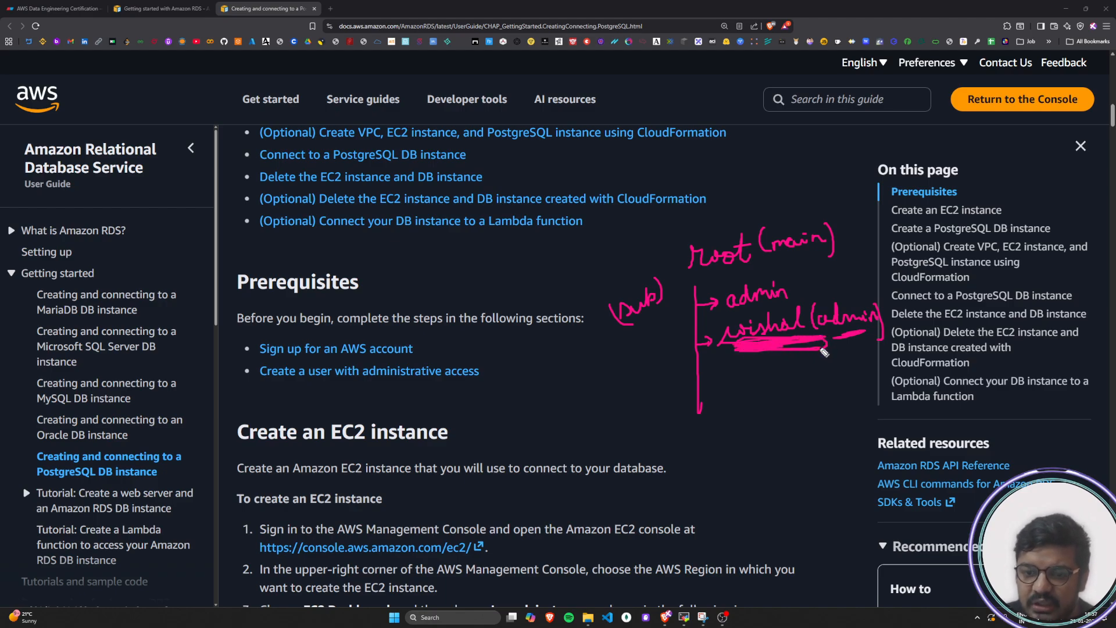
mouse_move(692, 275)
left_mouse_down()
mouse_move(843, 259)
mouse_move(777, 217)
mouse_move(678, 268)
mouse_move(695, 278)
left_mouse_up()
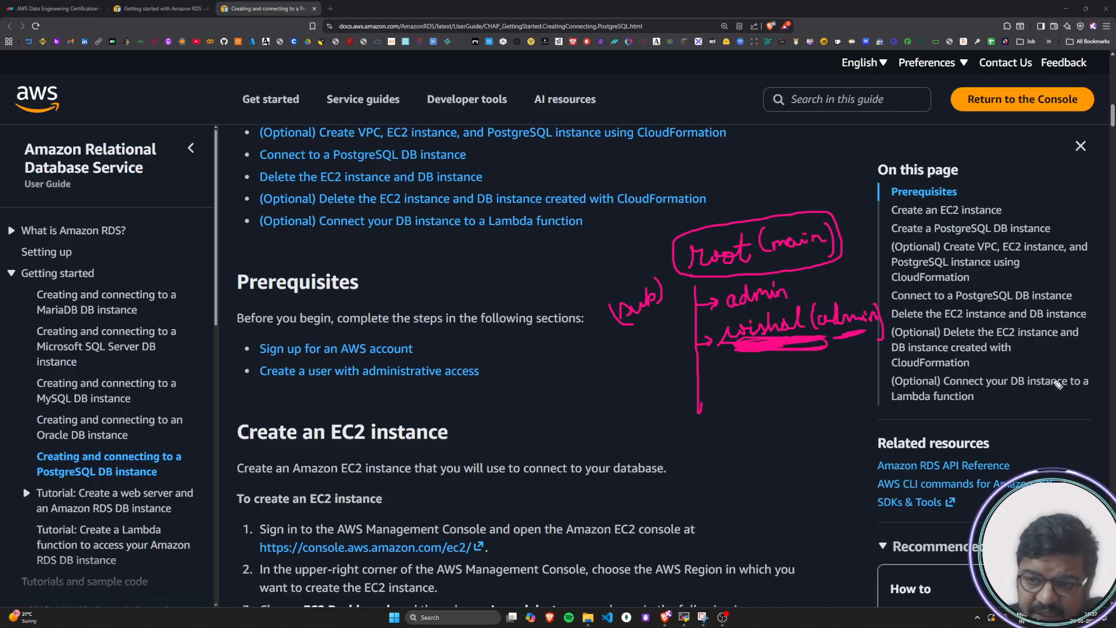
key("Escape")
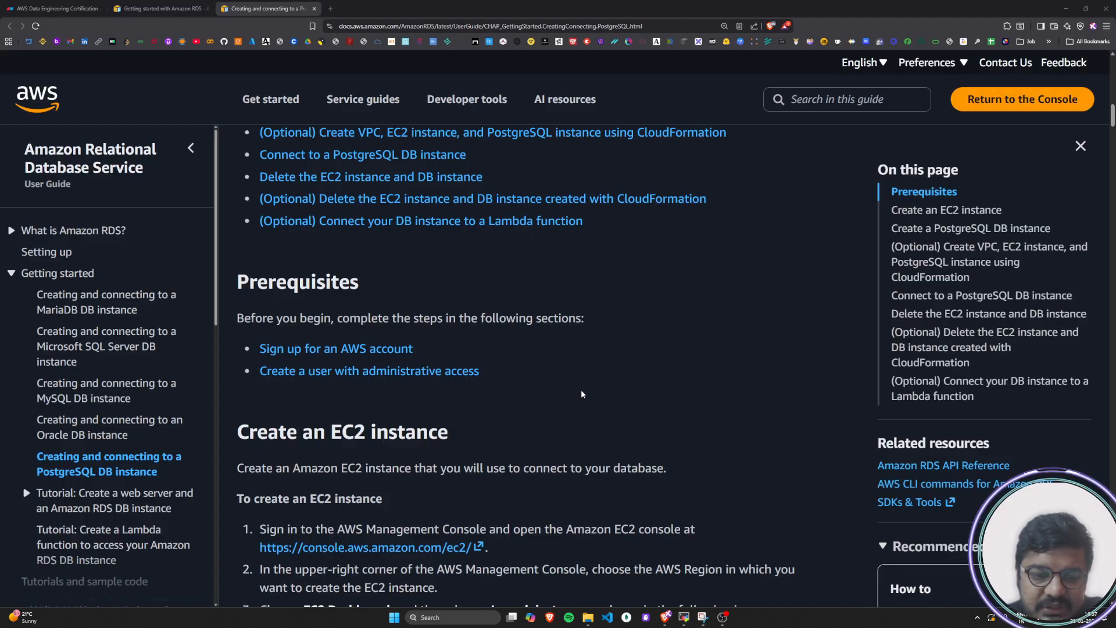
Go to the tutorial's "Create an EC2 instance" section and open the AWS Management Console home in a new browser tab
scroll(618, 383, "down", 2)
left_click_drag(240, 302, 453, 305)
left_click(453, 305)
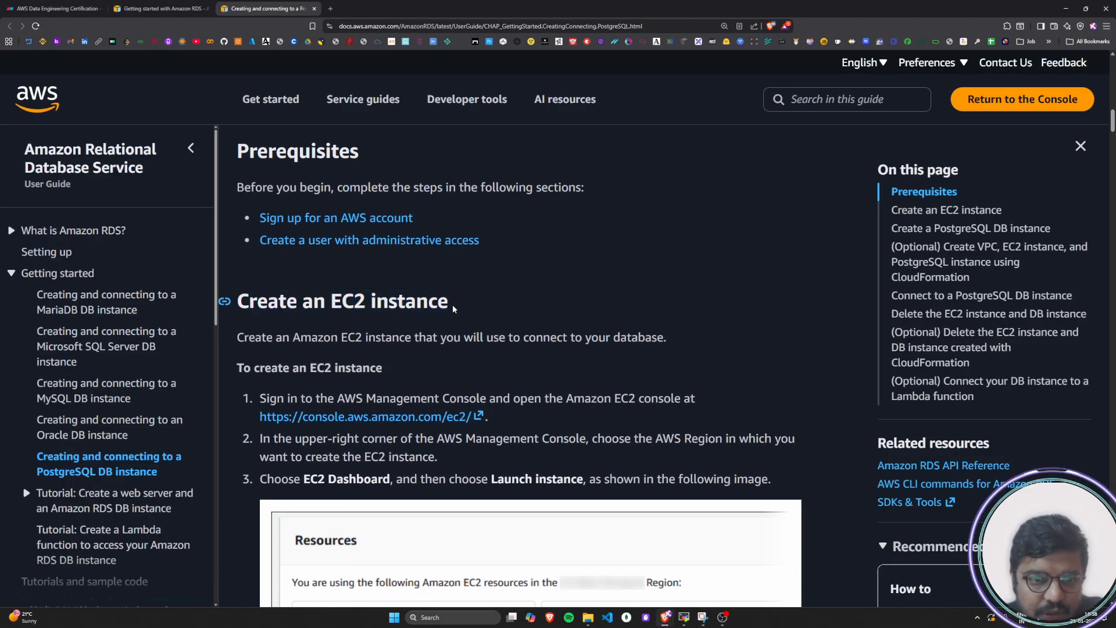
left_click(329, 9)
left_click(238, 43)
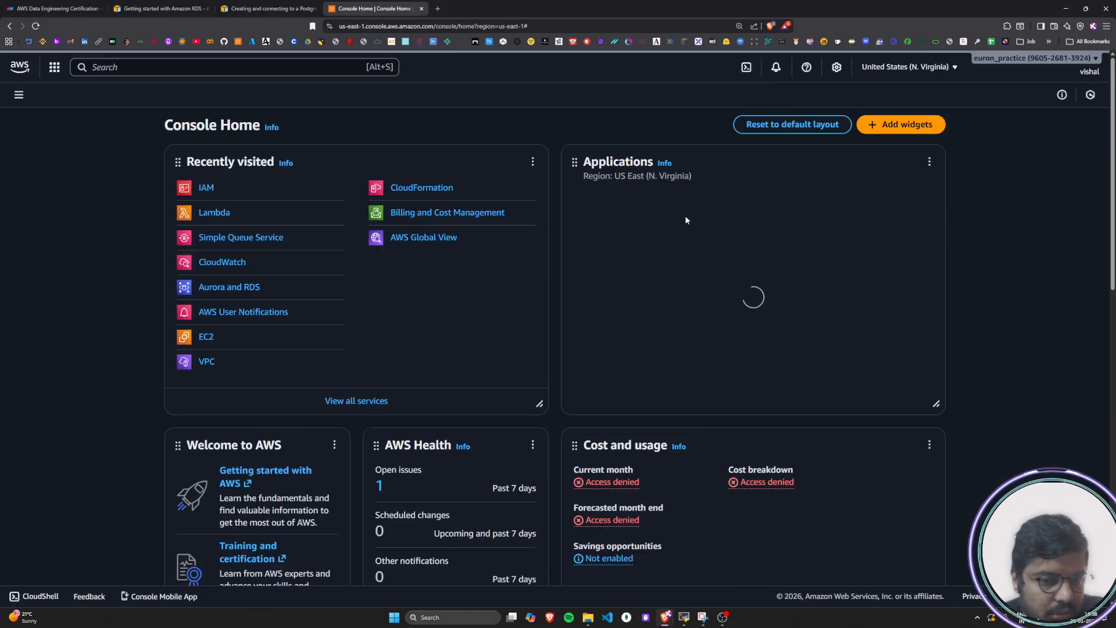
Examine the signed-in account's details, including its account ID, account name and IAM user, and close them
left_click(1097, 68)
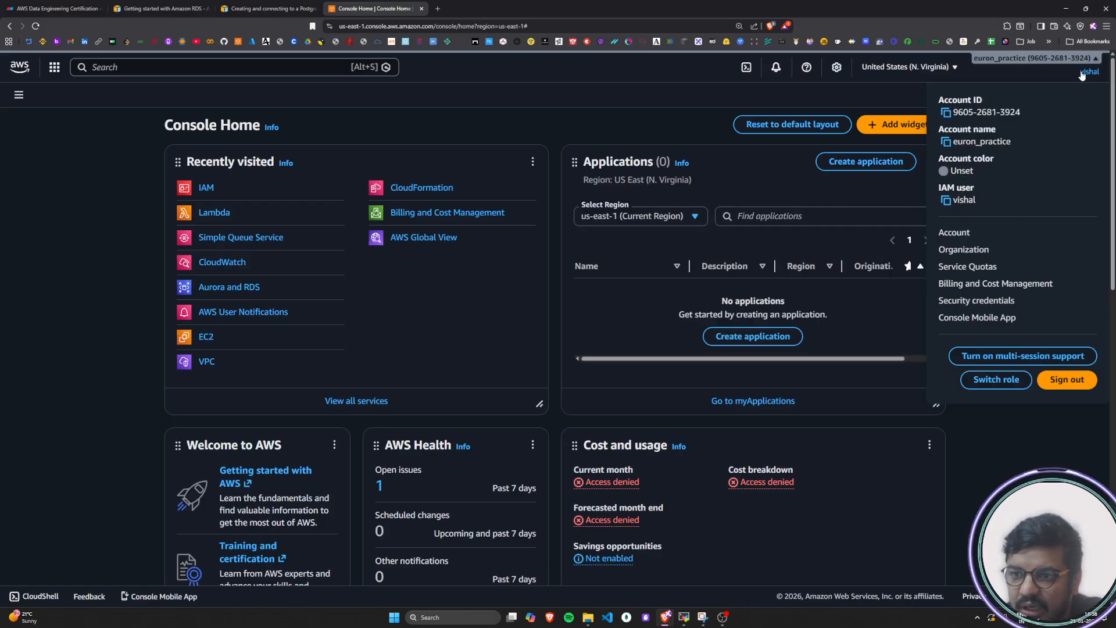
left_click(1100, 77)
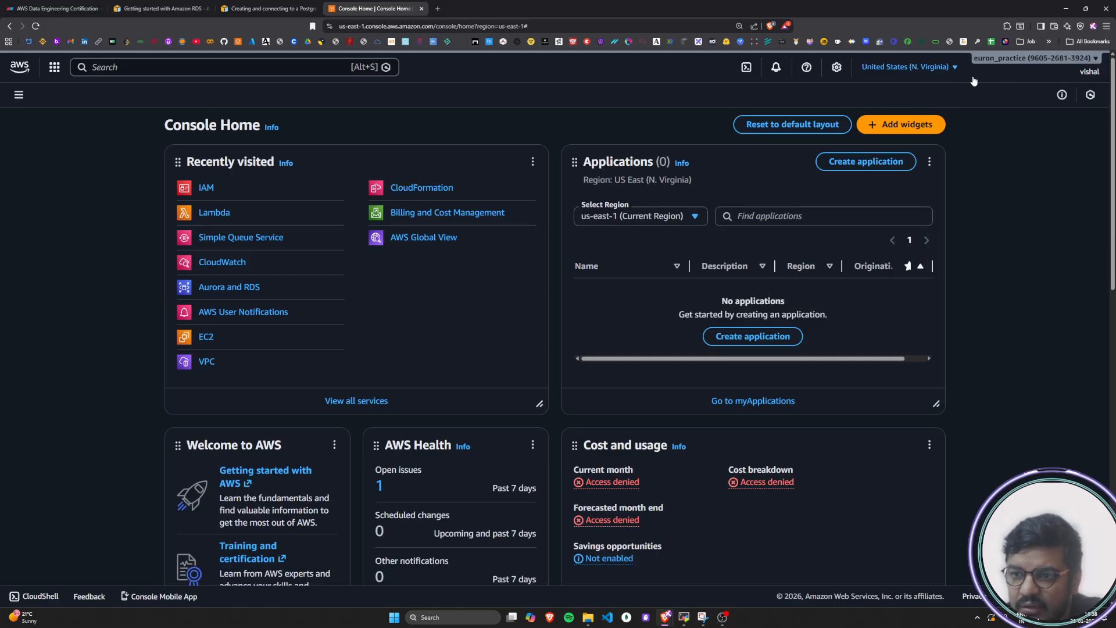
left_click(1093, 72)
left_click_drag(951, 130, 1033, 236)
left_click(1031, 237)
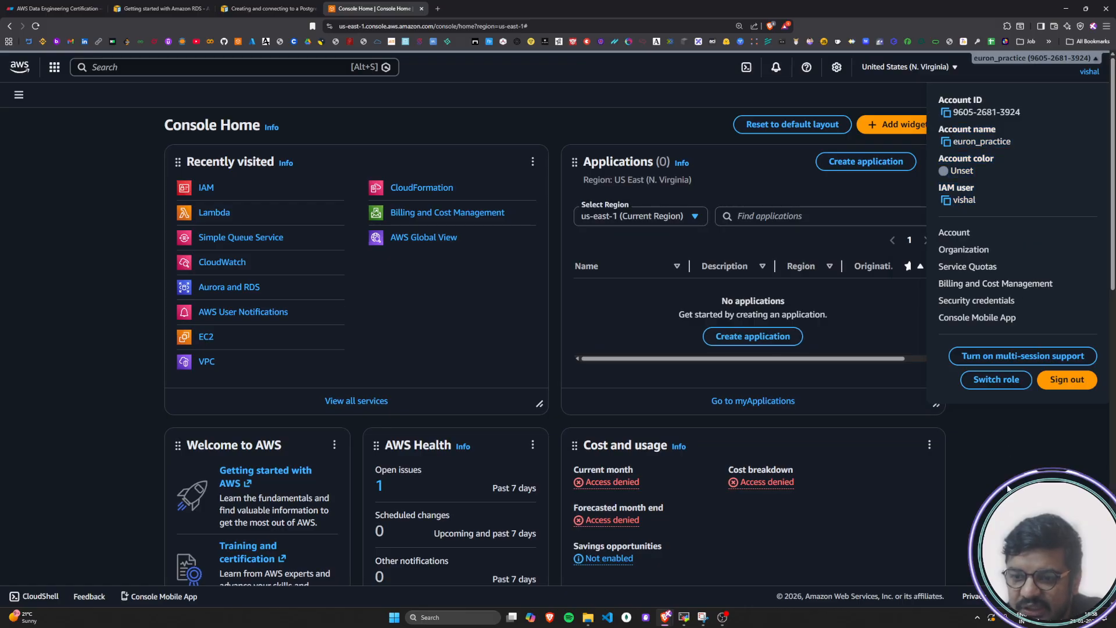
left_click(1010, 489)
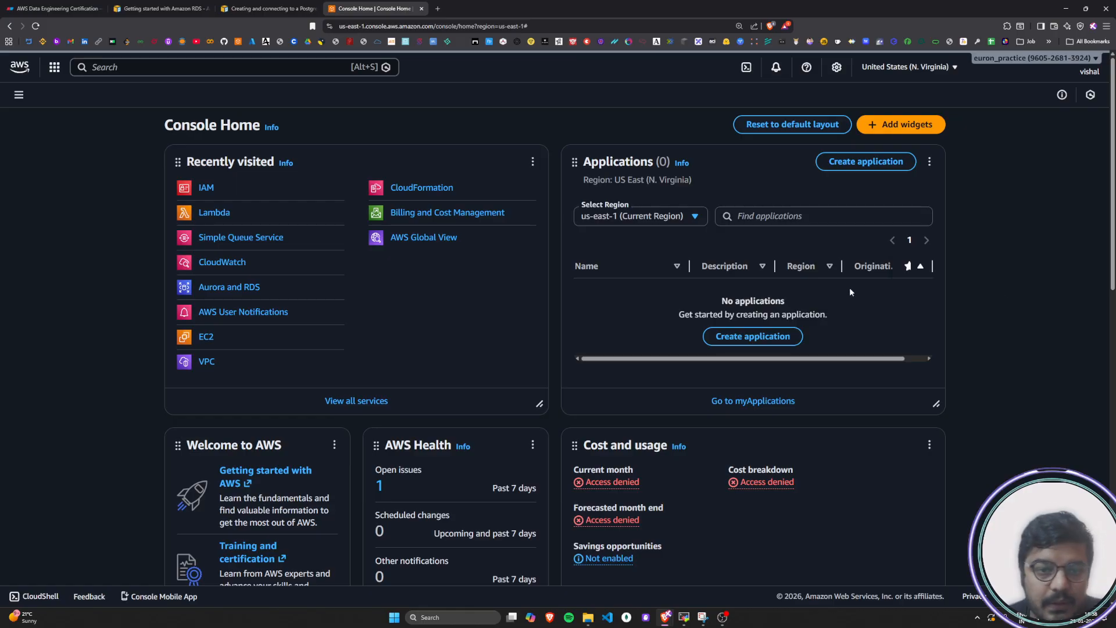
Check the tutorial's "Create an EC2 instance" heading and return to the AWS console
left_click(267, 8)
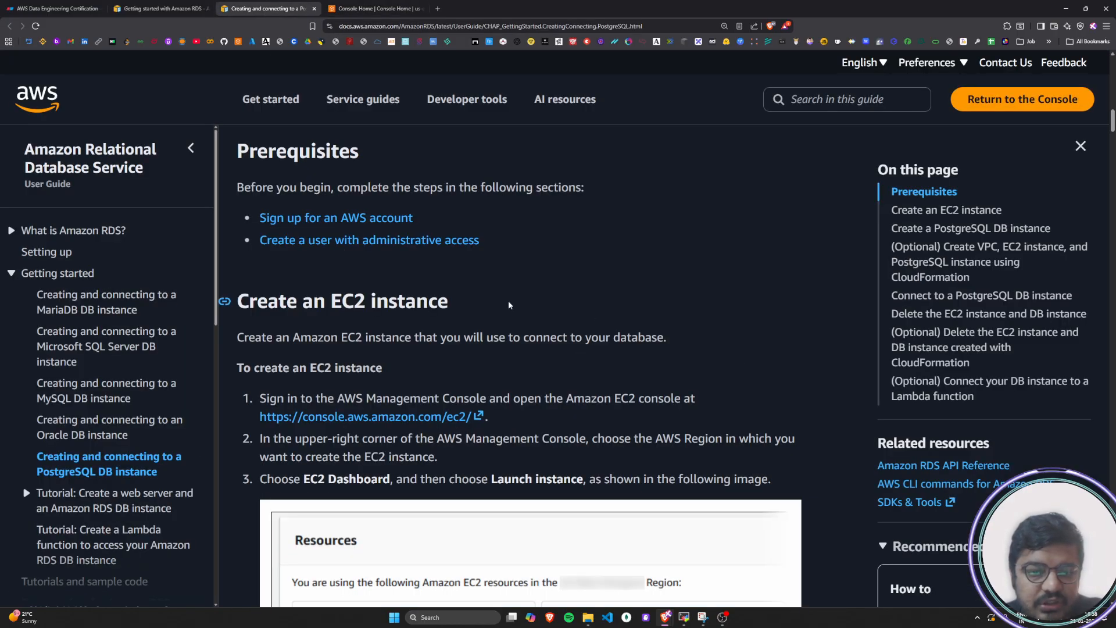
left_click_drag(281, 302, 449, 302)
left_click(449, 302)
left_click(352, 9)
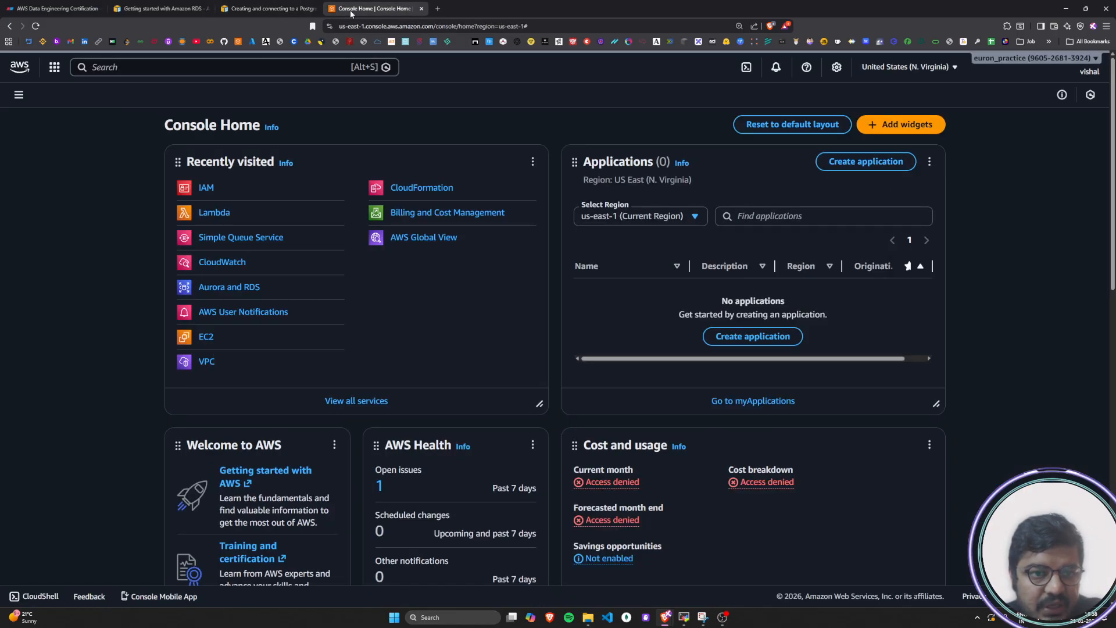
Search the AWS console for "ec2" and open the EC2 service page
left_click(131, 69)
type("ec2")
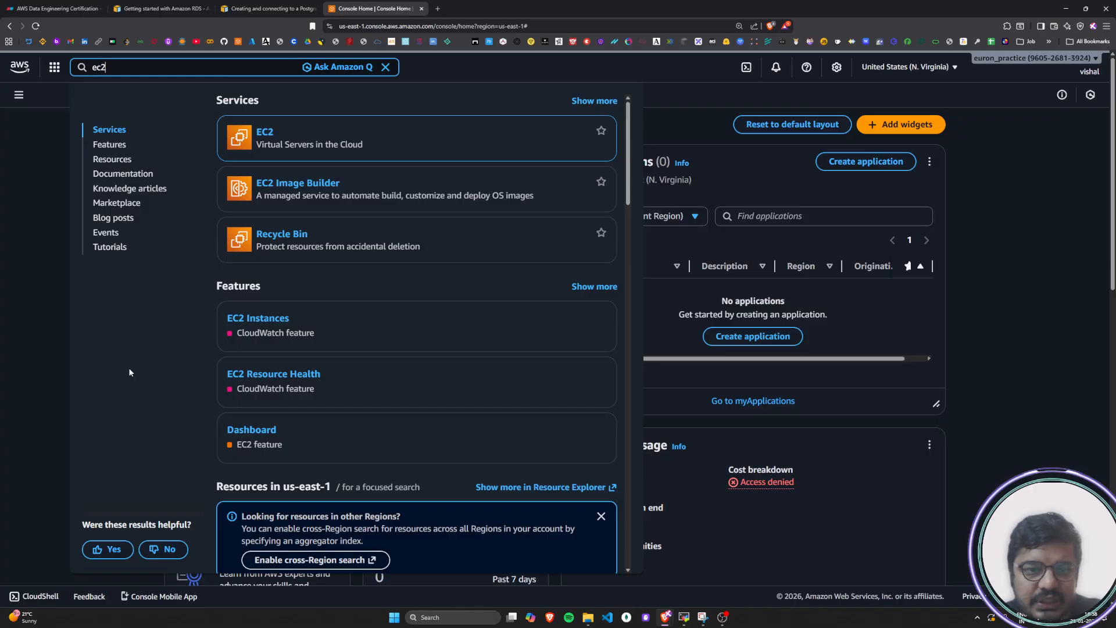
left_click_drag(116, 67, 91, 68)
left_click(150, 66)
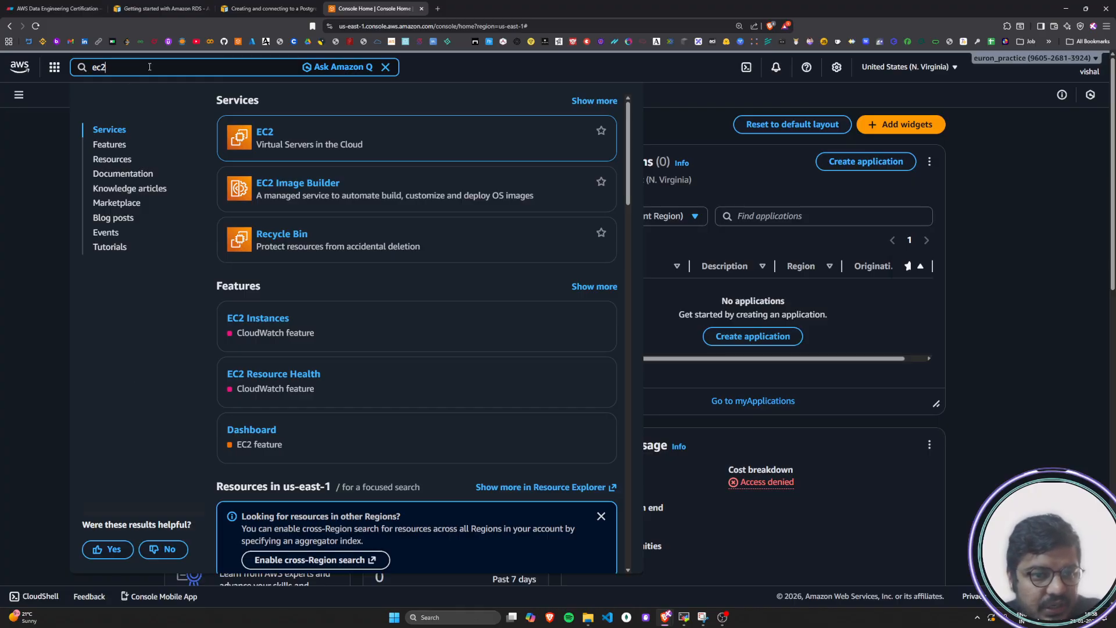
left_click(264, 132)
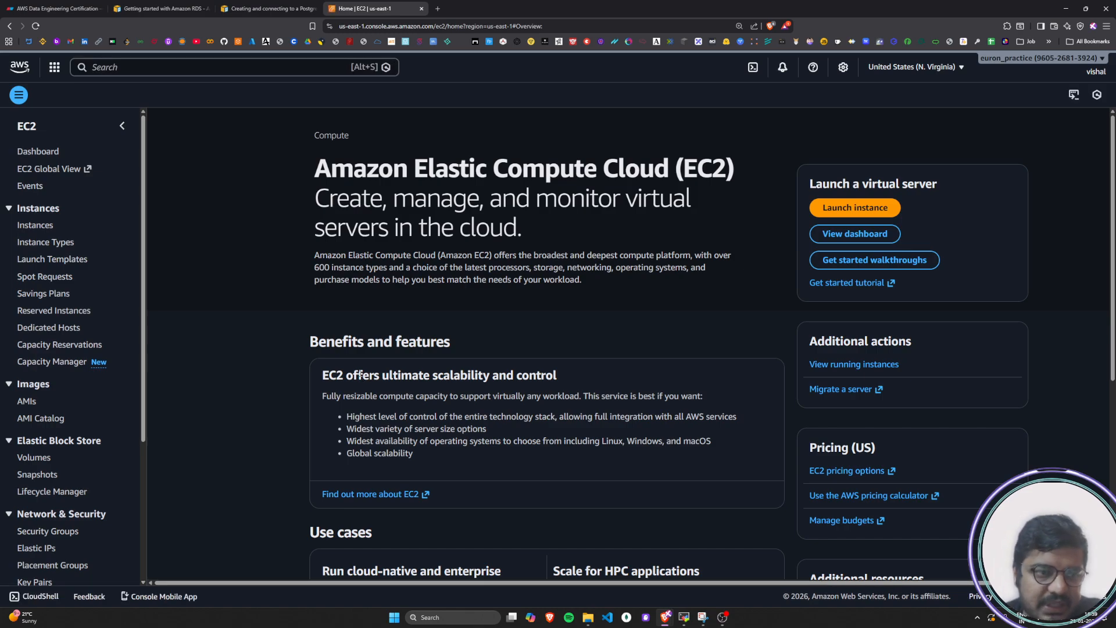
Return to Console Home and open the list of all AWS services
left_click(20, 69)
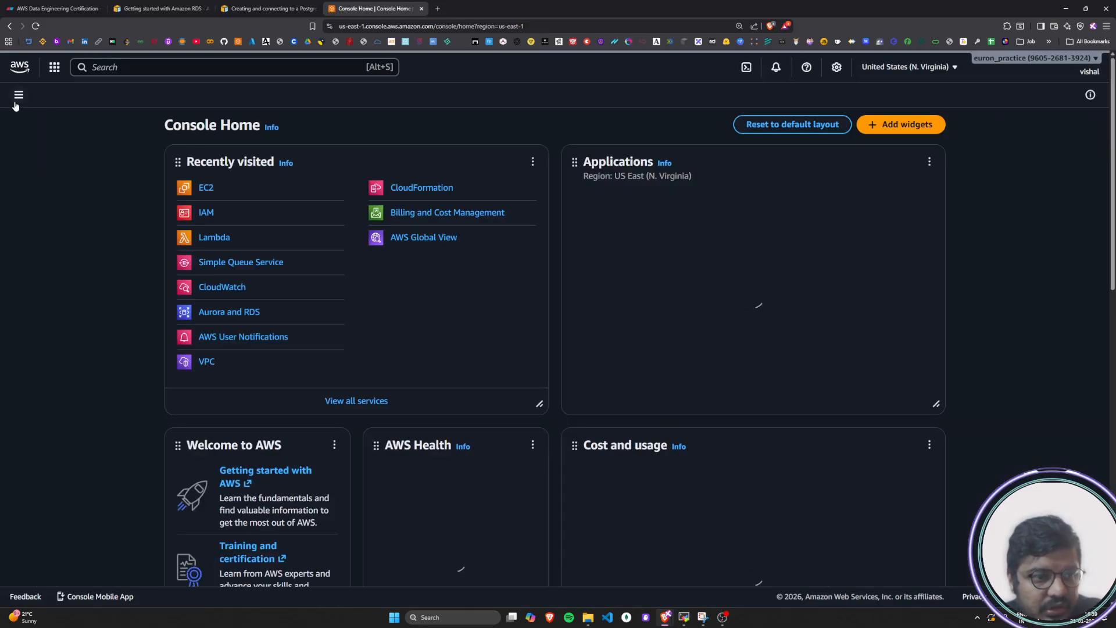
left_click(18, 96)
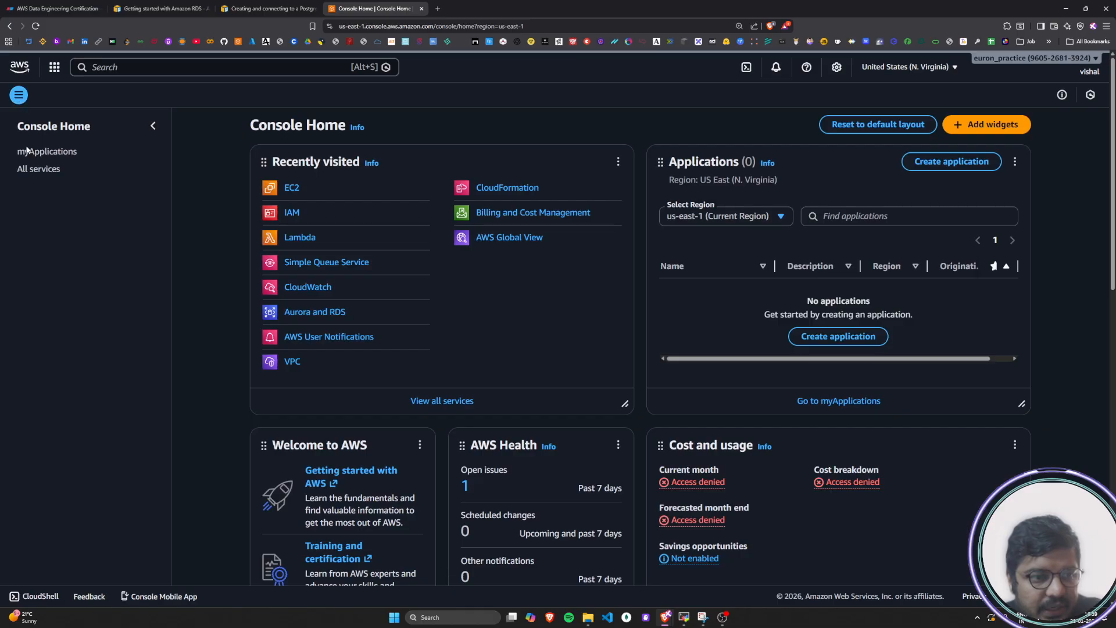
left_click(32, 170)
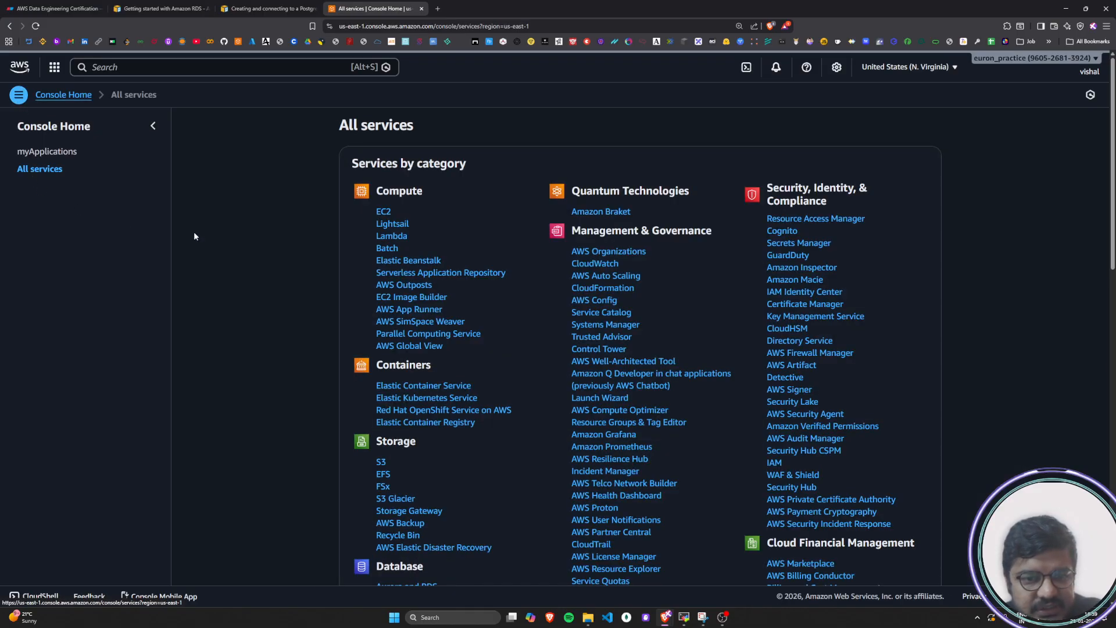
Skim the whole list of services by category, noting the Compute and Quantum Technologies headings
left_click_drag(376, 191, 431, 191)
left_click(431, 191)
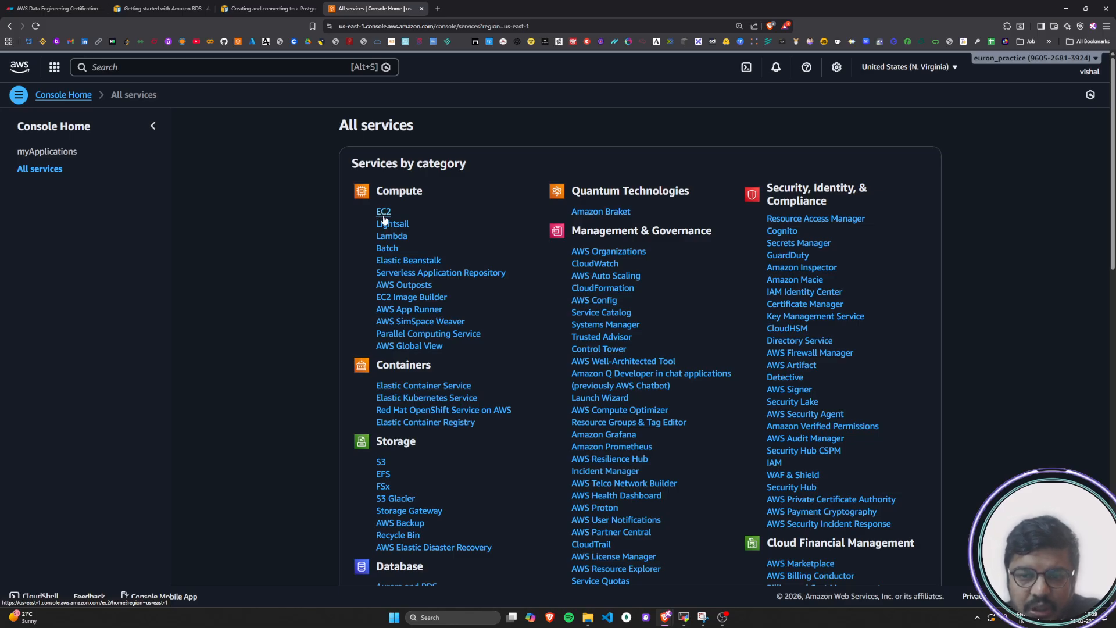
left_click_drag(337, 125, 416, 123)
left_click(416, 123)
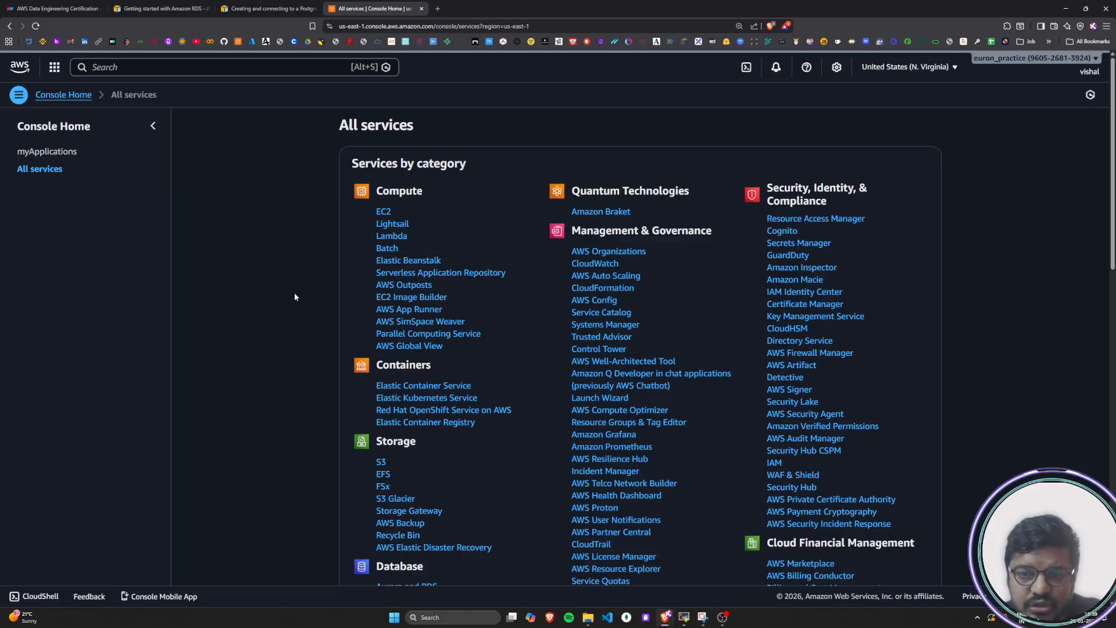
scroll(294, 297, "down", 10)
scroll(294, 296, "down", 4)
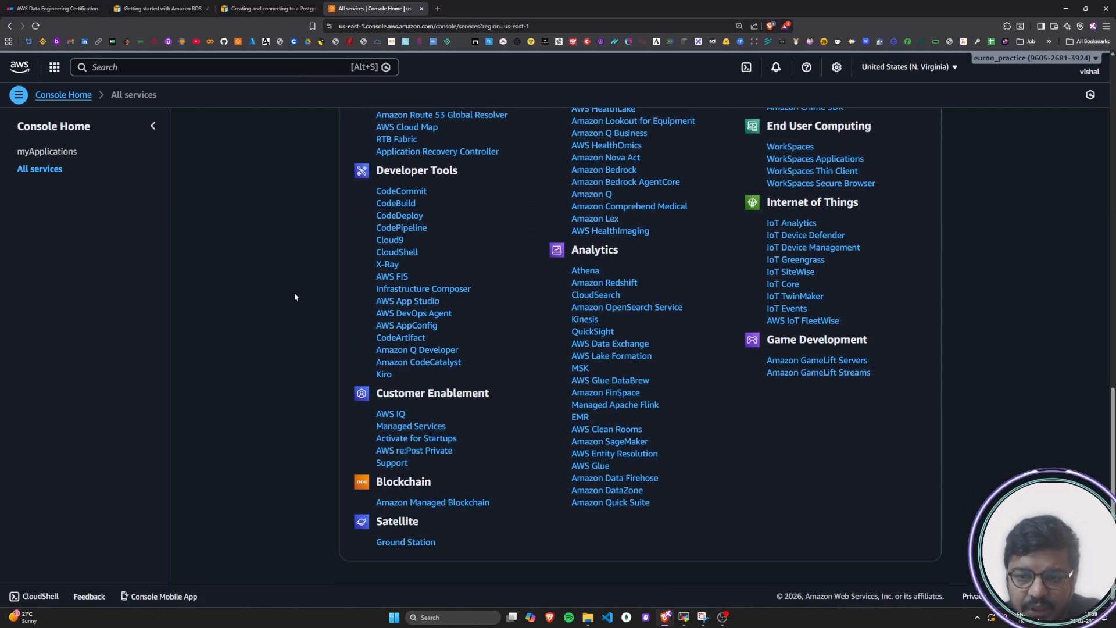
scroll(295, 298, "up", 16)
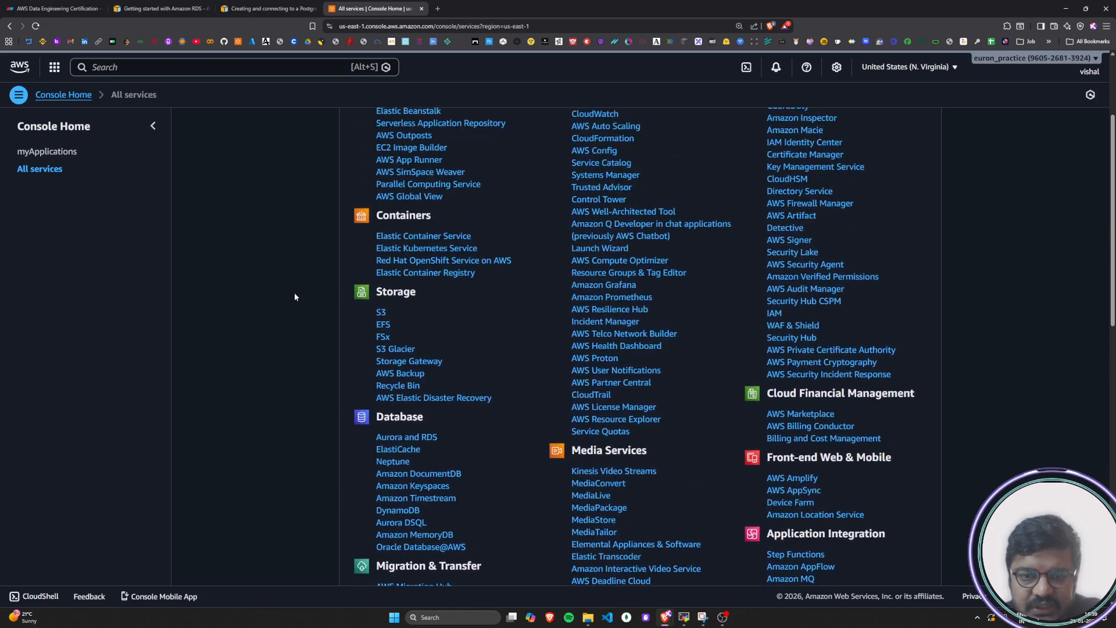
scroll(295, 297, "up", 2)
left_click_drag(574, 191, 689, 191)
left_click(689, 194)
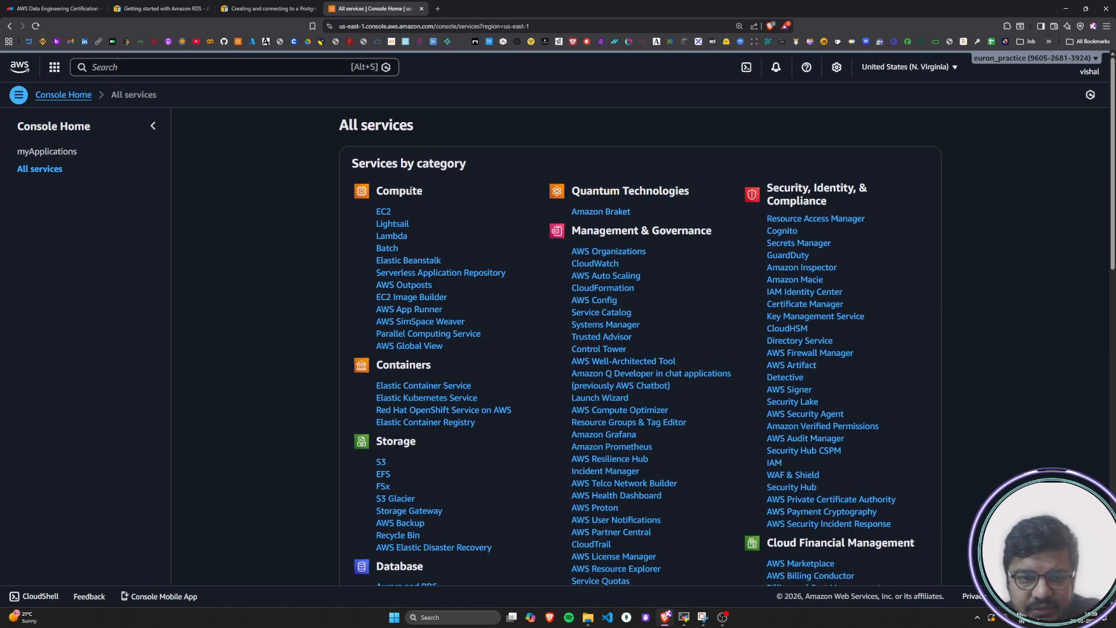
Review the services listed under the Compute, Containers, Storage and Database categories
left_click_drag(484, 348, 371, 214)
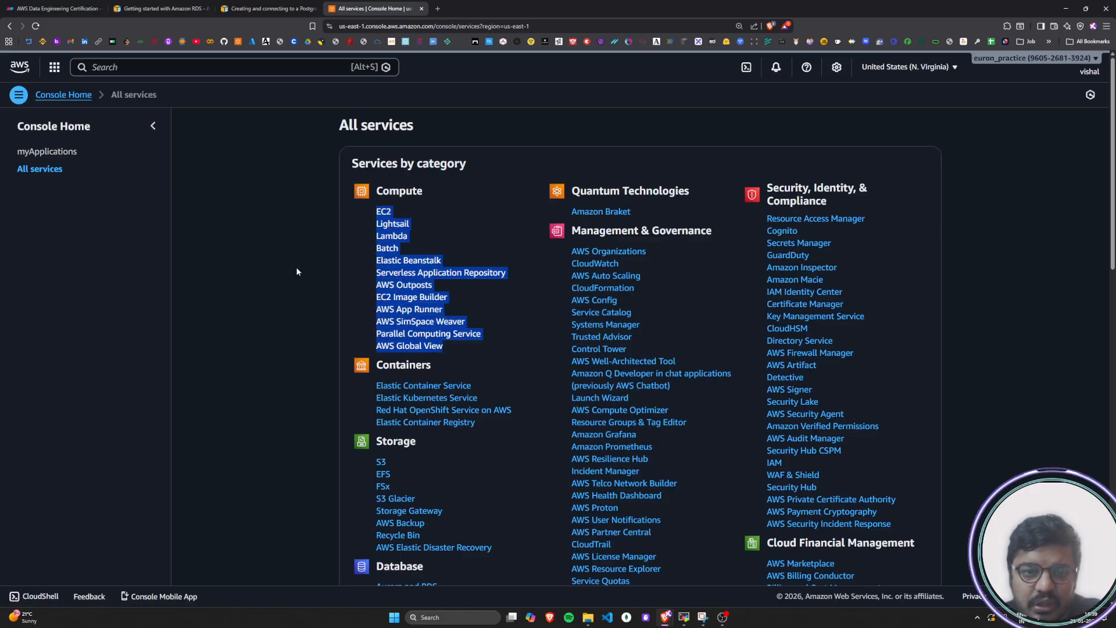
scroll(296, 271, "down", 3)
left_click_drag(498, 289, 370, 260)
left_click(238, 283)
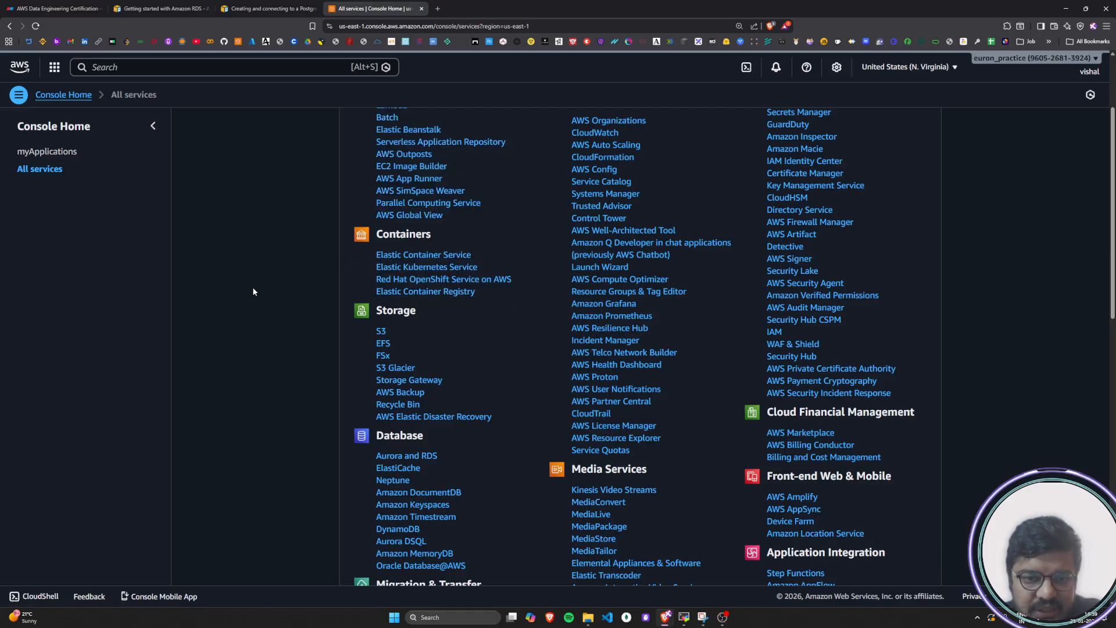
scroll(275, 297, "down", 3)
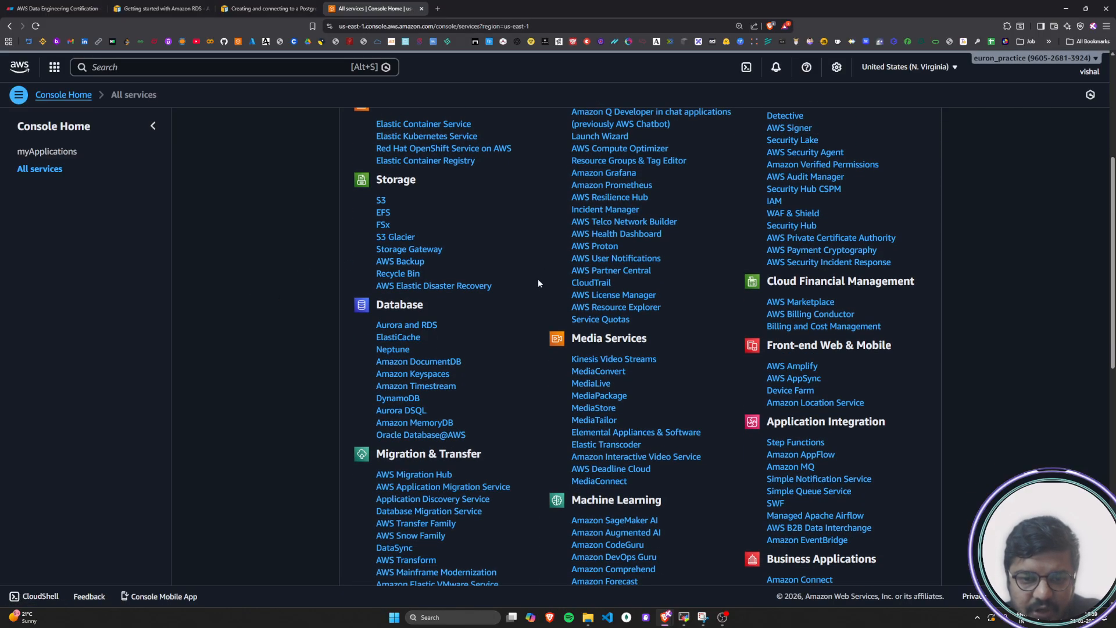
left_click_drag(507, 285, 372, 197)
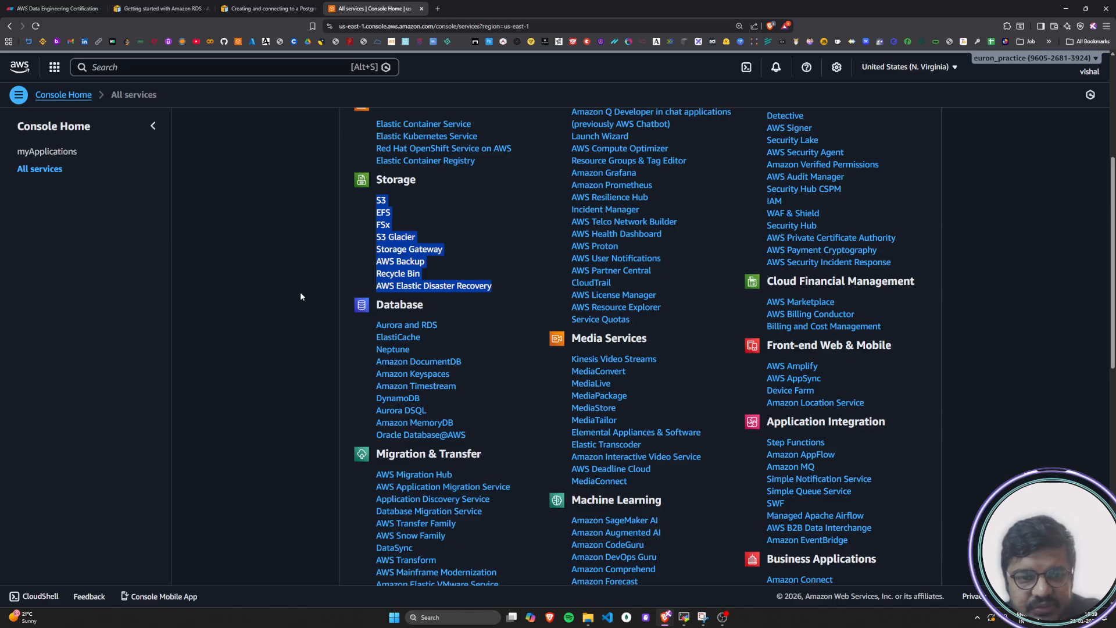
scroll(301, 294, "down", 3)
left_click_drag(480, 306, 376, 201)
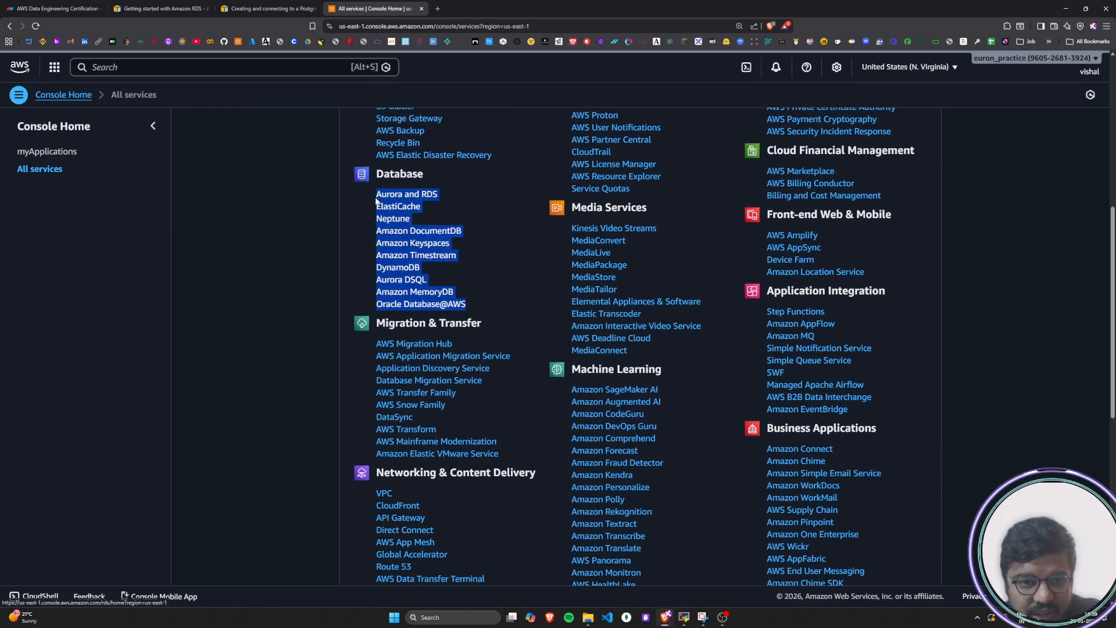
left_click(279, 335)
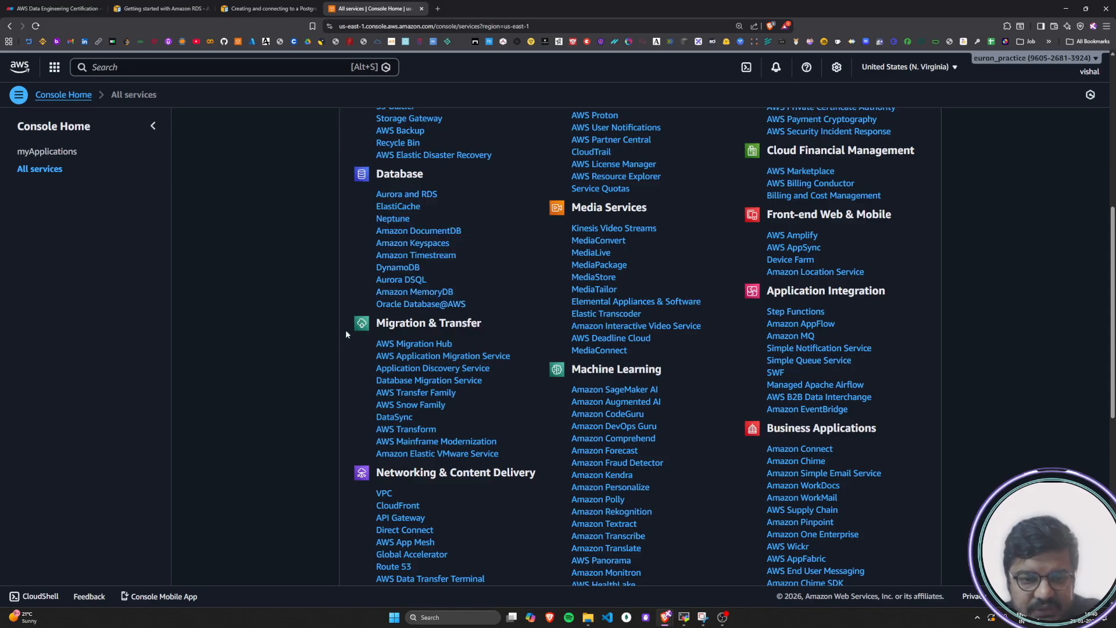
Look through the Migration & Transfer, Networking & Content Delivery, Developer Tools, Analytics, Machine Learning and Media Services categories
scroll(484, 323, "down", 2)
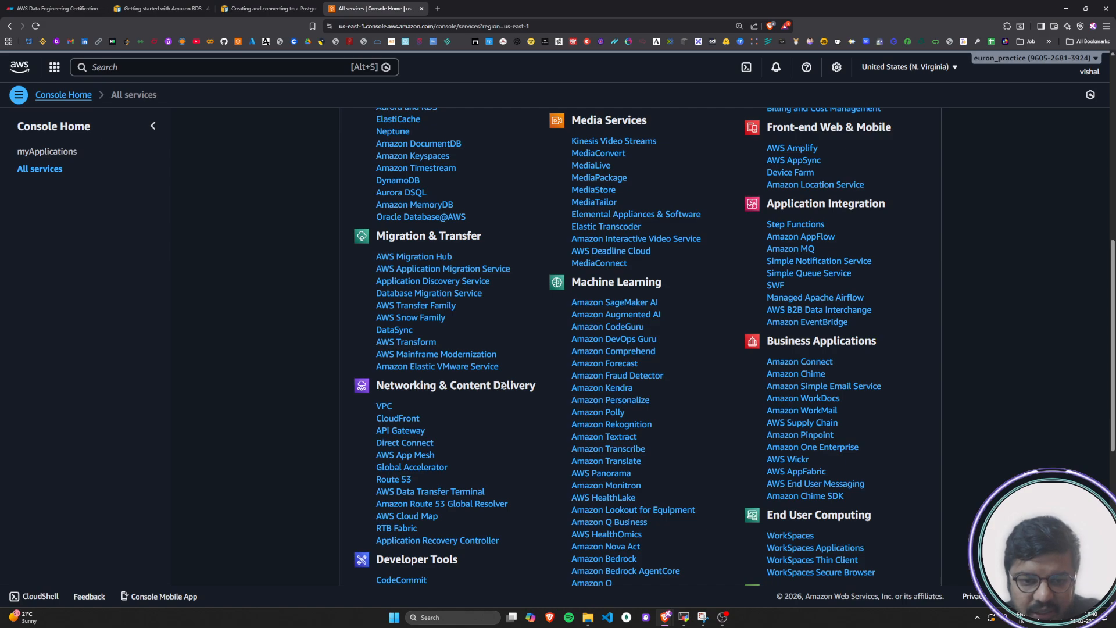
scroll(504, 386, "down", 3)
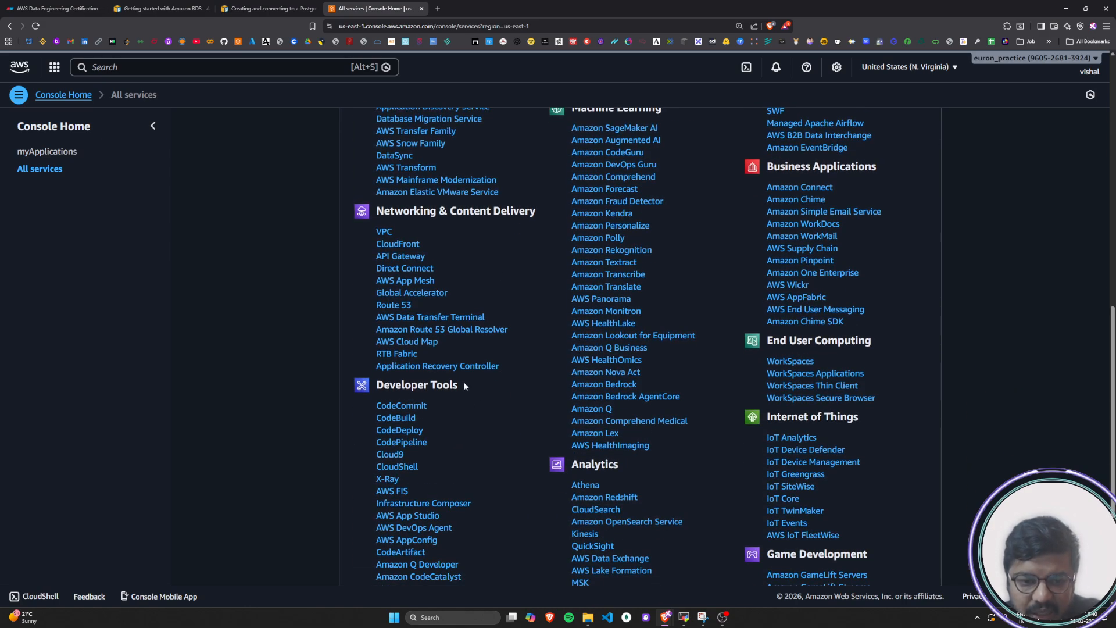
scroll(388, 386, "down", 3)
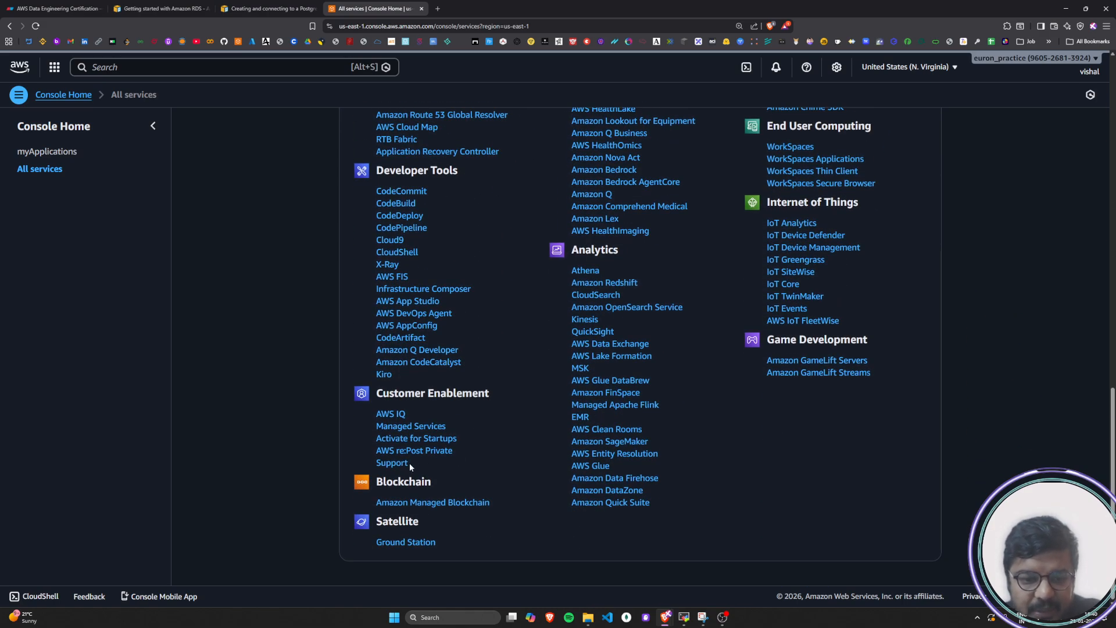
scroll(526, 472, "up", 3)
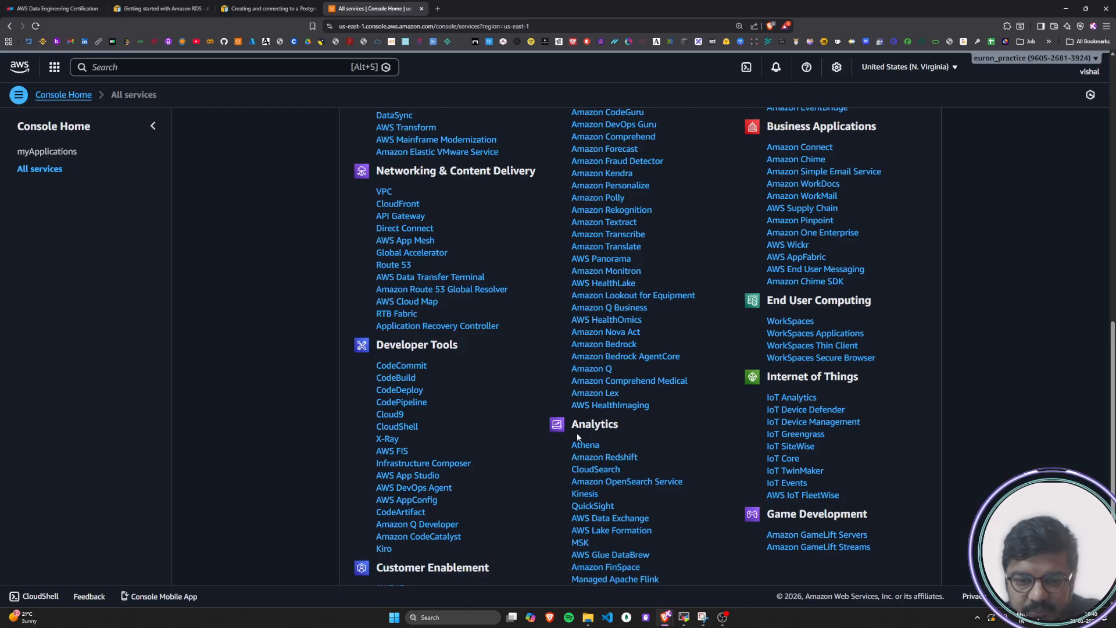
scroll(646, 428, "up", 3)
scroll(645, 433, "up", 1)
scroll(561, 343, "up", 3)
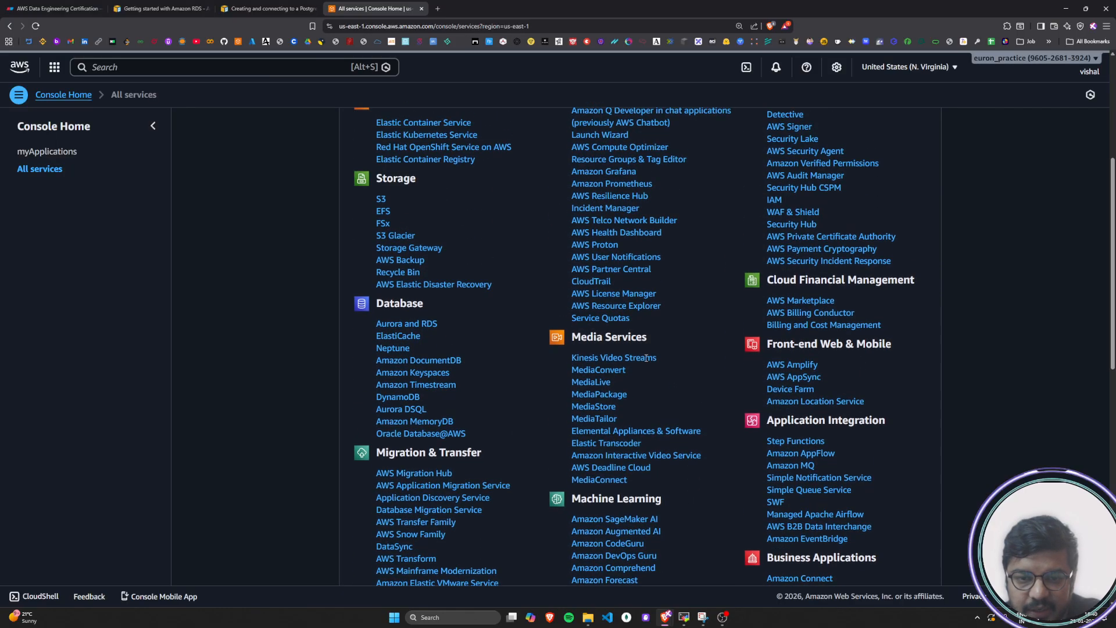
scroll(648, 355, "up", 3)
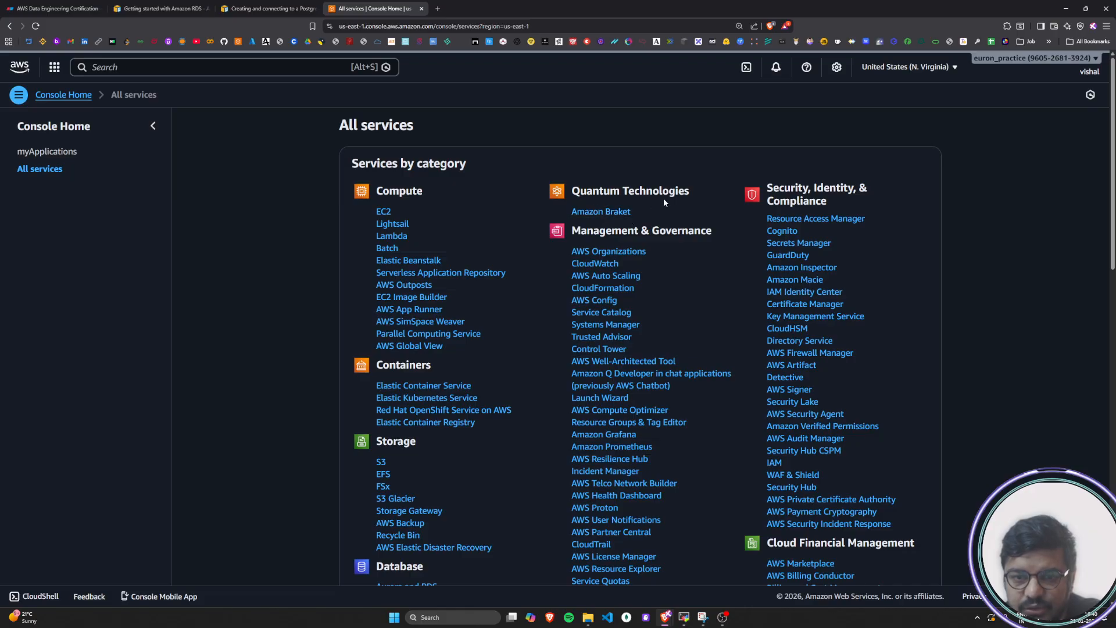
Review the categories from Security, Identity, & Compliance through Cloud Financial Management, Front-end Web & Mobile, Business Applications and Internet of Things to Game Development
left_click_drag(784, 189, 861, 201)
scroll(862, 201, "down", 3)
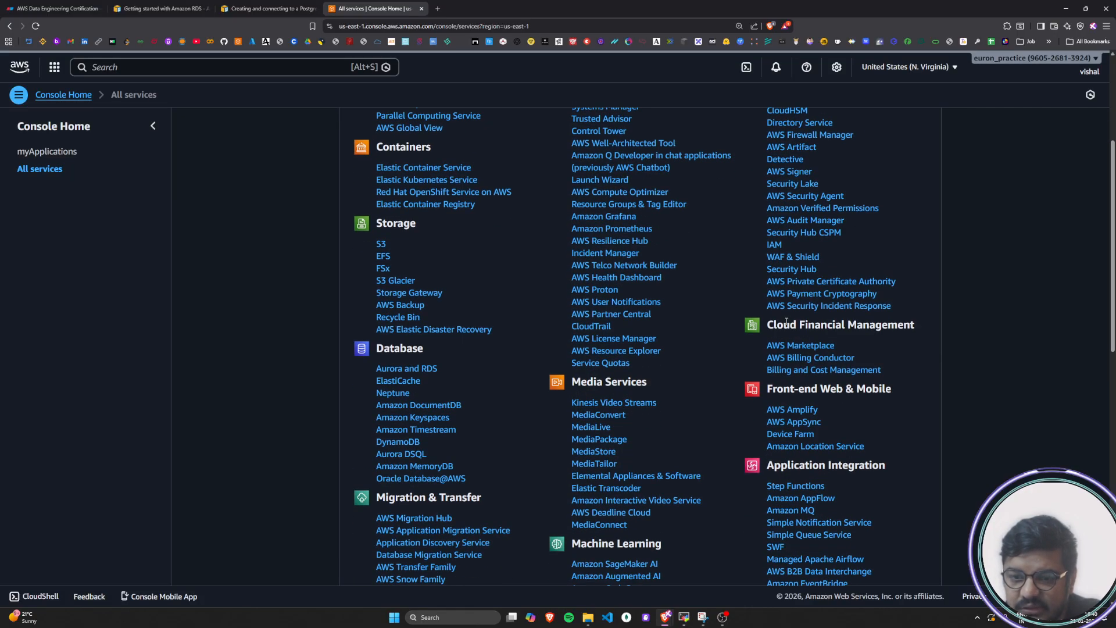
left_click_drag(783, 325, 910, 324)
left_click_drag(784, 391, 882, 391)
left_click(880, 391)
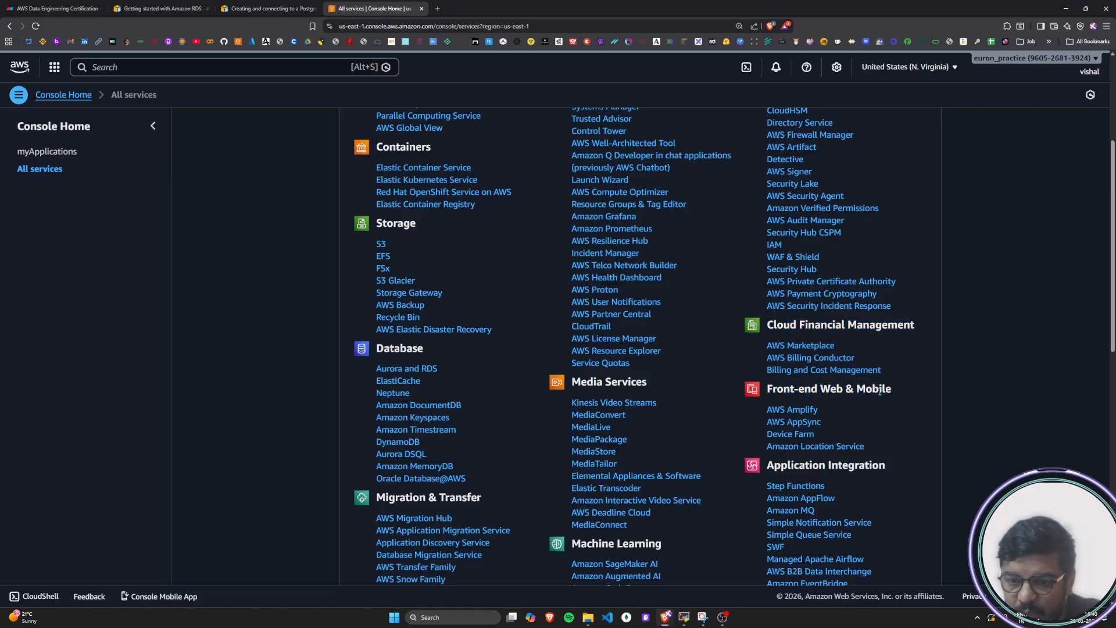
scroll(880, 391, "down", 2)
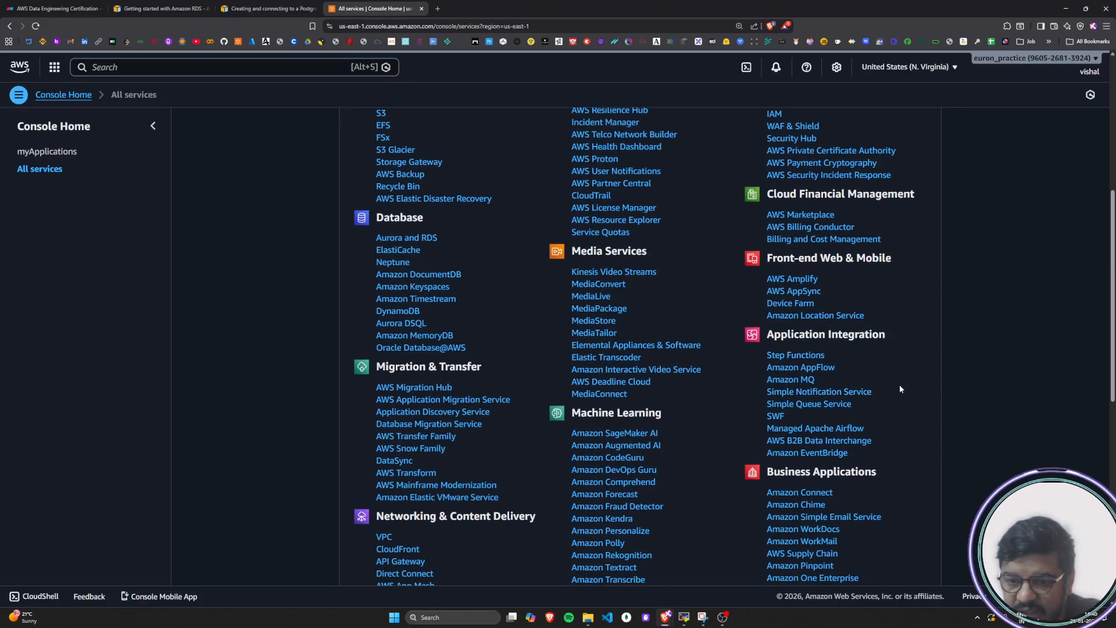
scroll(900, 389, "down", 2)
left_click_drag(777, 384, 872, 386)
left_click(871, 385)
scroll(819, 397, "down", 4)
left_click(872, 387)
left_click_drag(798, 461, 868, 464)
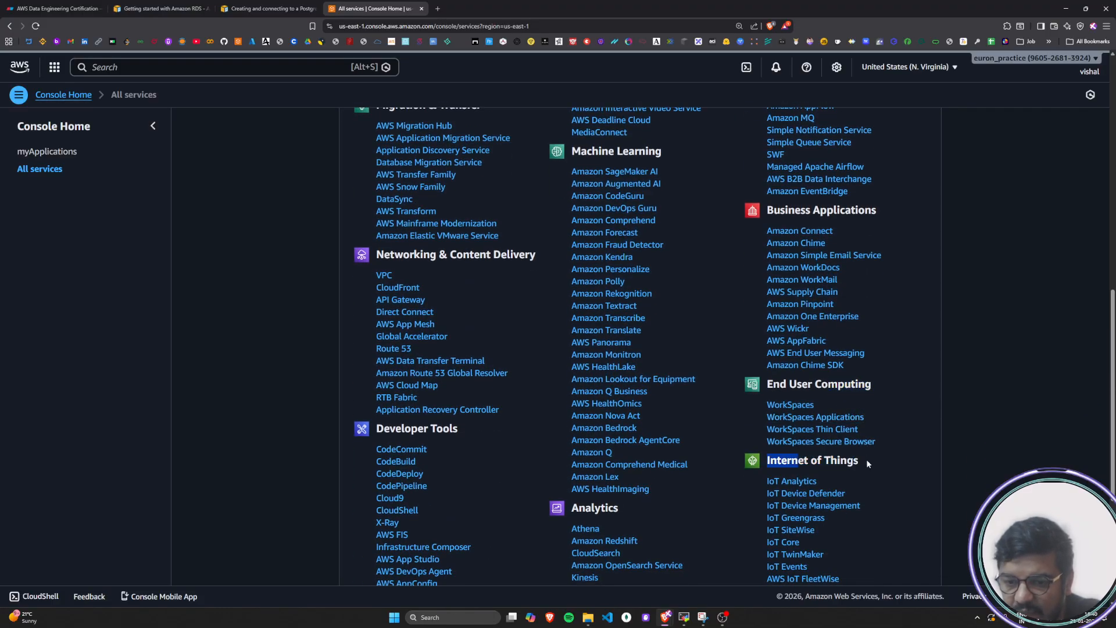
left_click(868, 463)
scroll(867, 460, "down", 3)
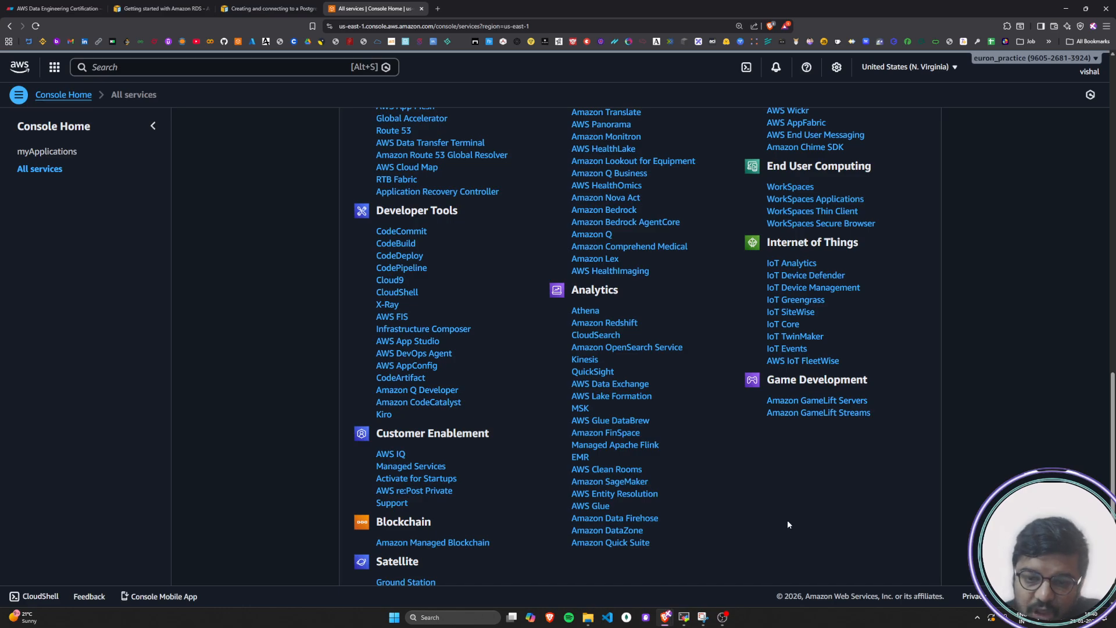
scroll(787, 520, "up", 20)
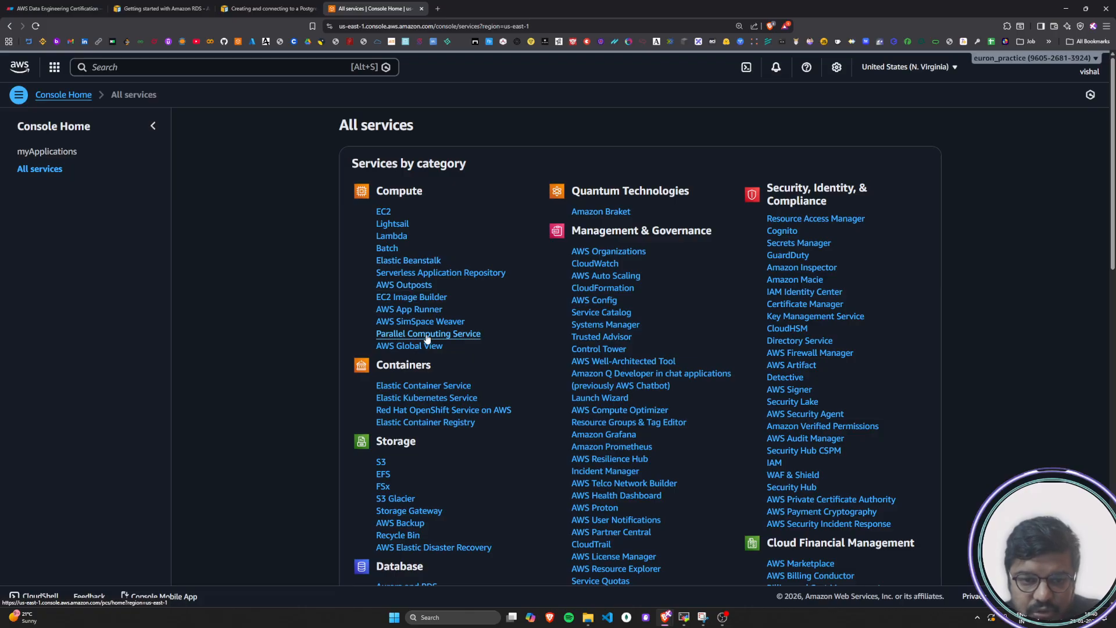
Review the service categories from Compute down to Blockchain and Satellite, including Analytics and Machine Learning
scroll(428, 339, "down", 2)
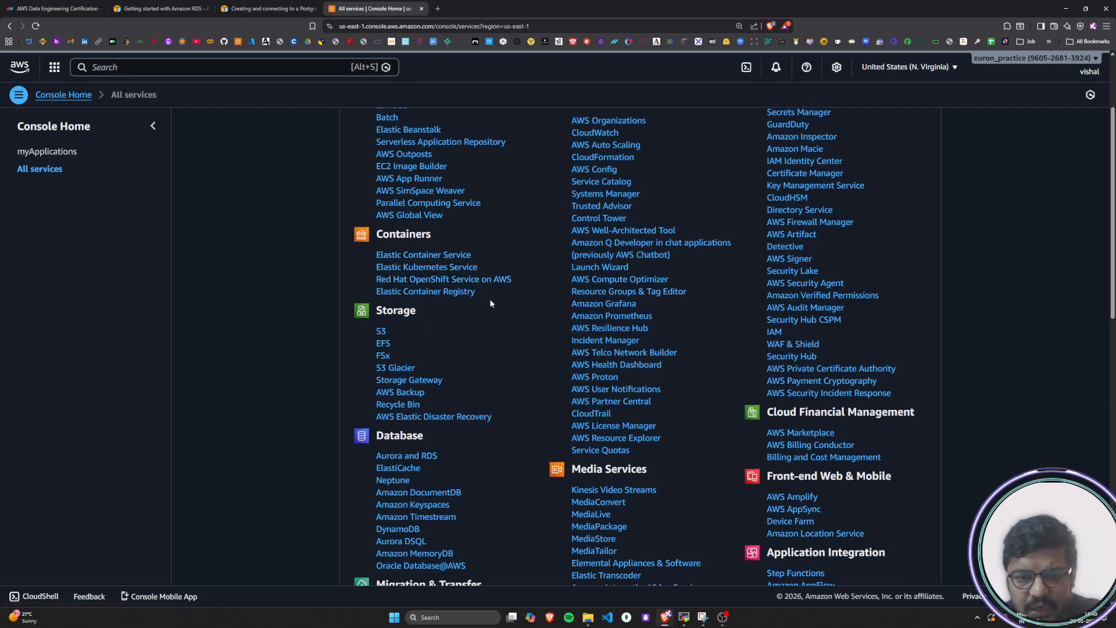
scroll(490, 303, "down", 2)
scroll(490, 303, "down", 1)
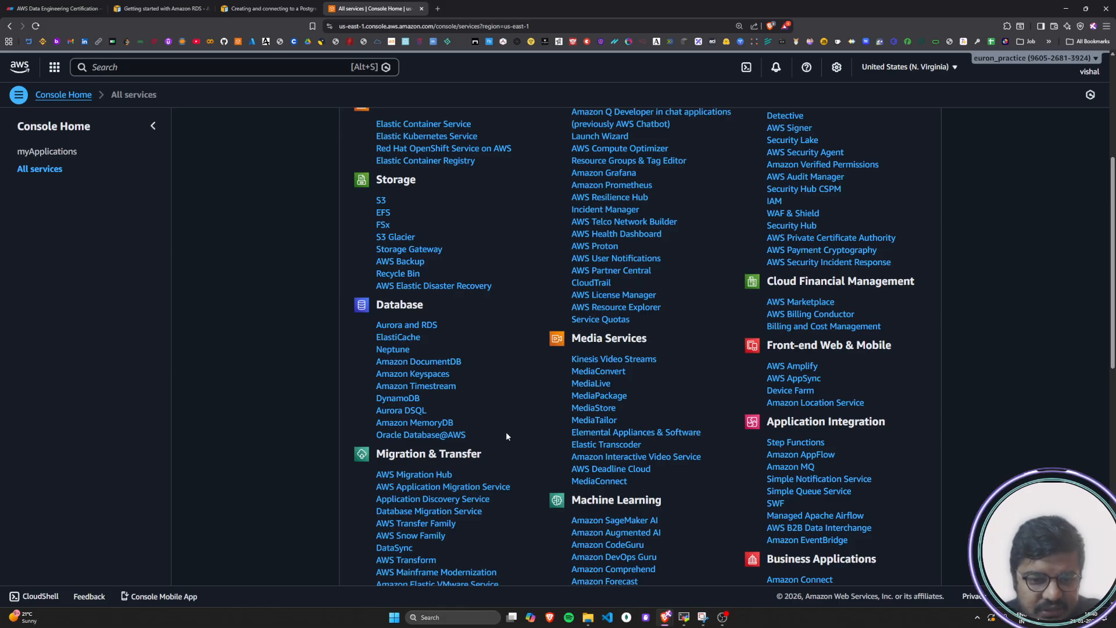
scroll(371, 291, "down", 3)
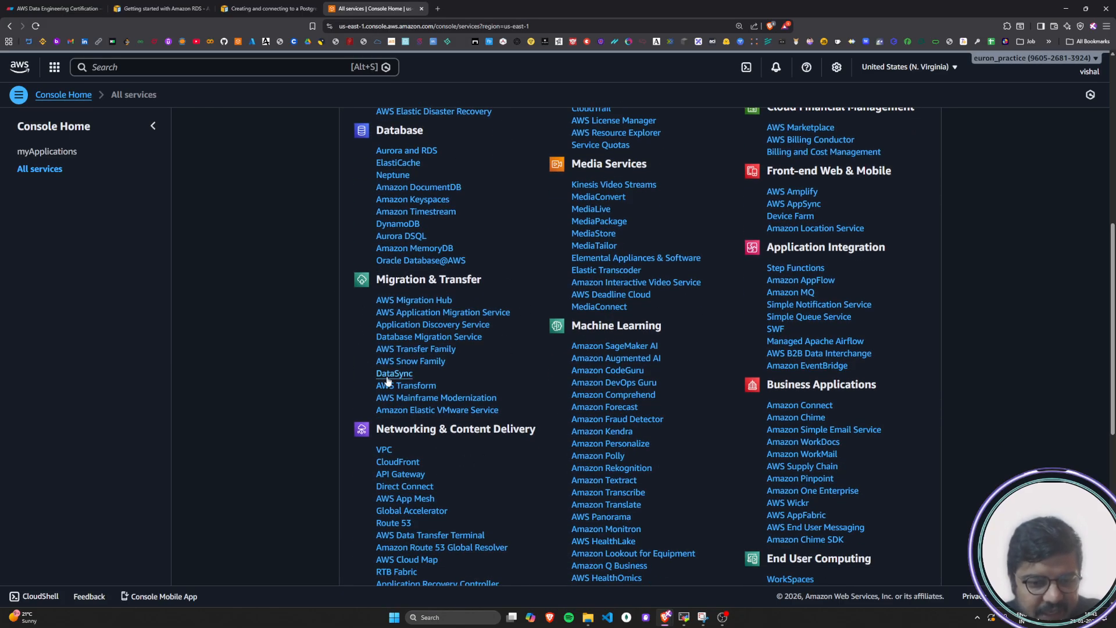
scroll(434, 313, "down", 3)
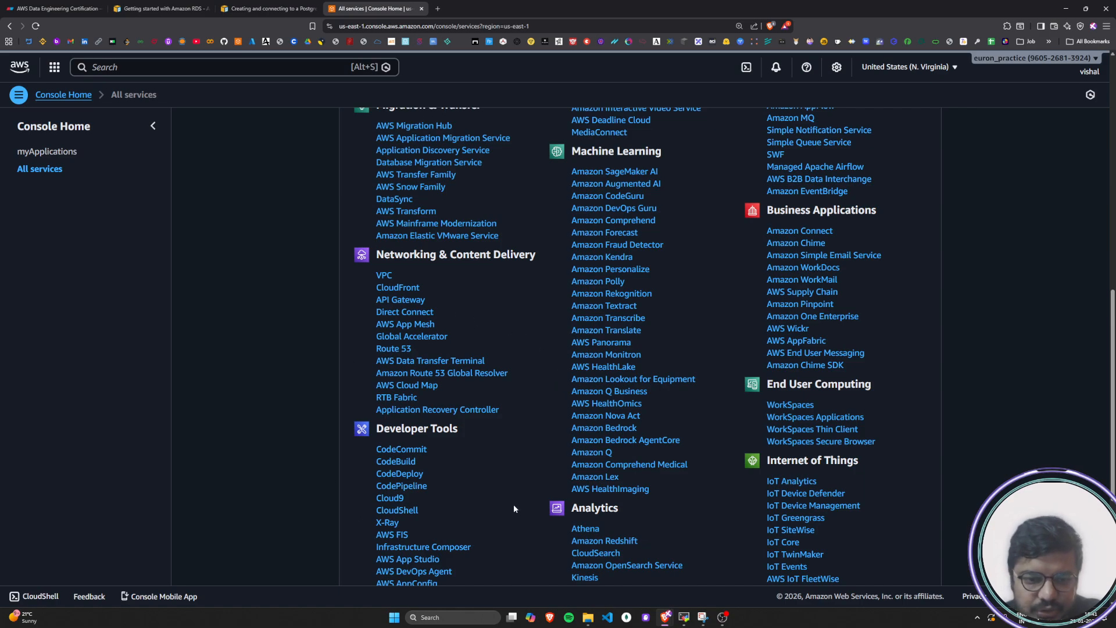
scroll(512, 510, "down", 4)
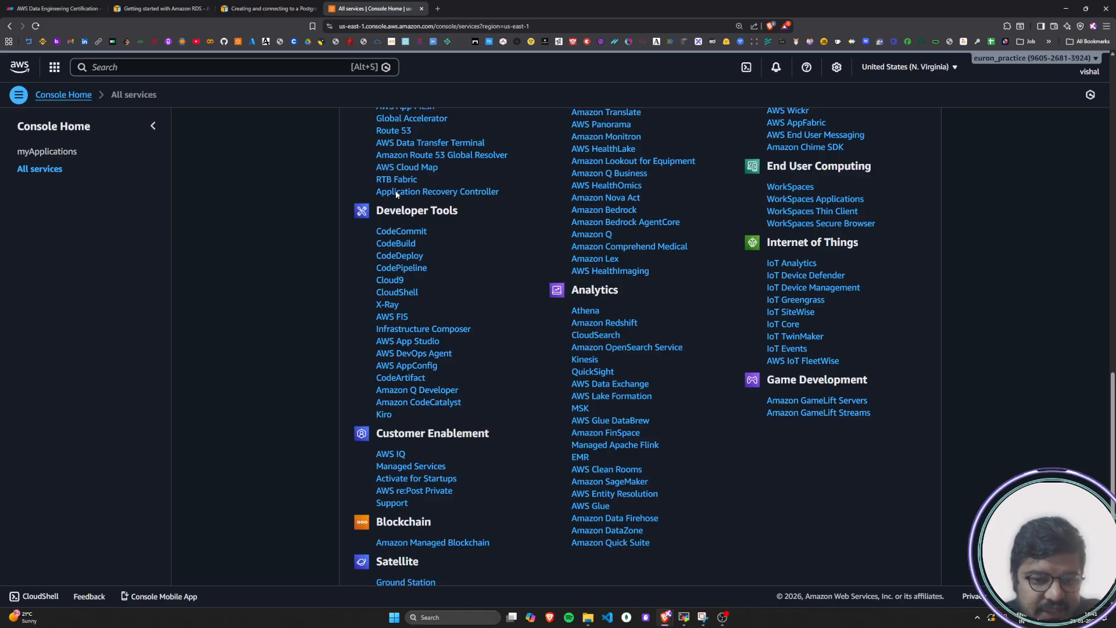
scroll(450, 463, "down", 1)
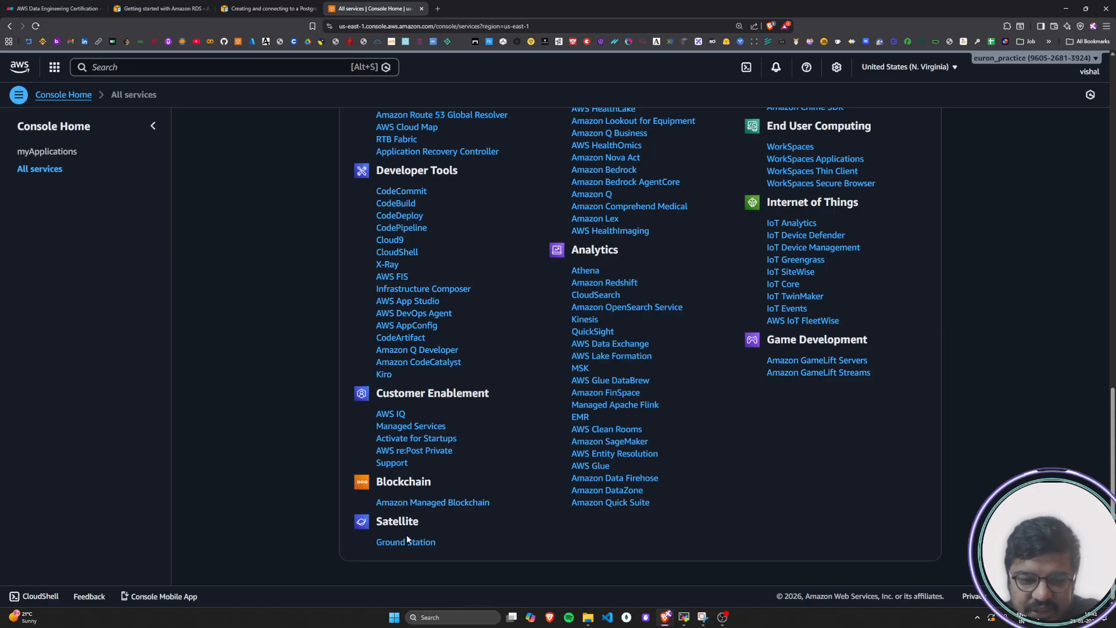
scroll(552, 501, "up", 3)
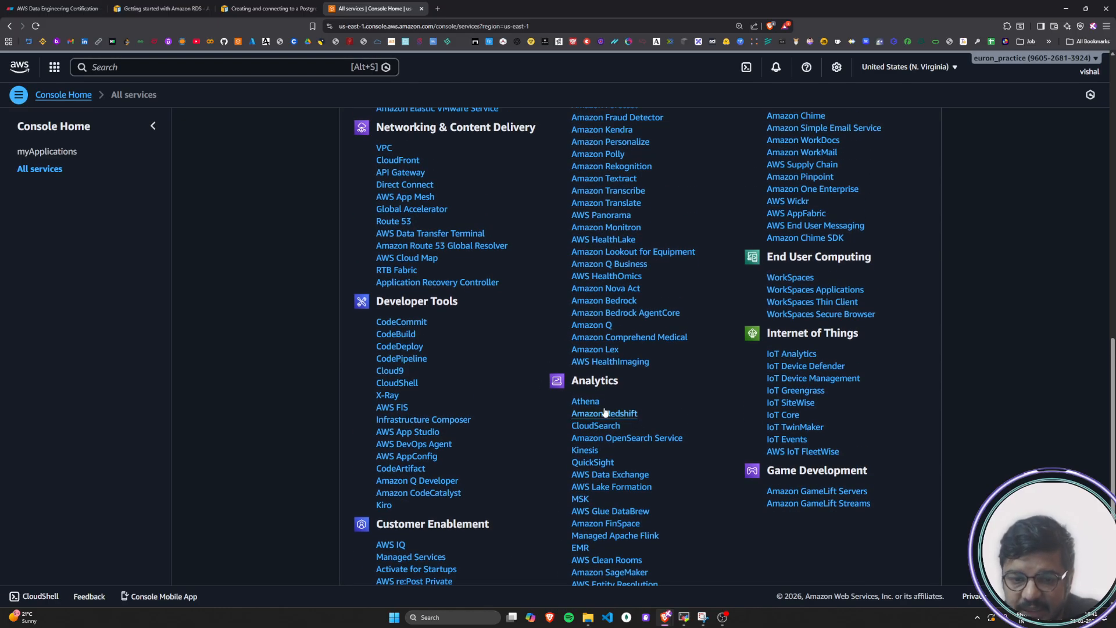
scroll(578, 408, "down", 2)
scroll(583, 224, "up", 5)
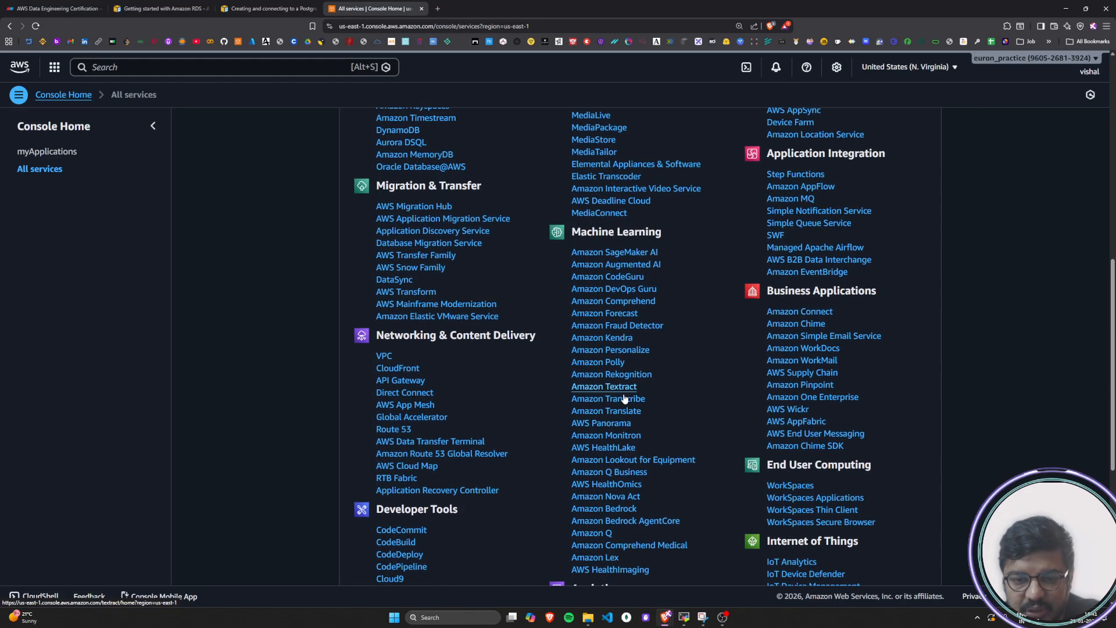
scroll(605, 395, "down", 1)
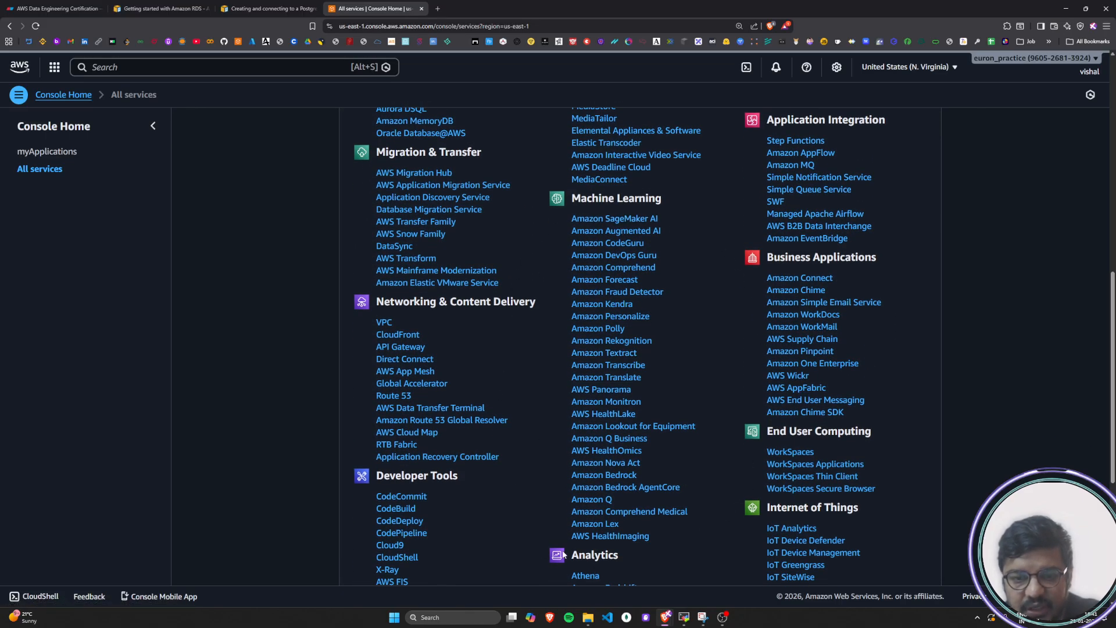
Open the EC2 service from the Compute category of the services list
scroll(620, 530, "up", 4)
scroll(620, 529, "up", 1)
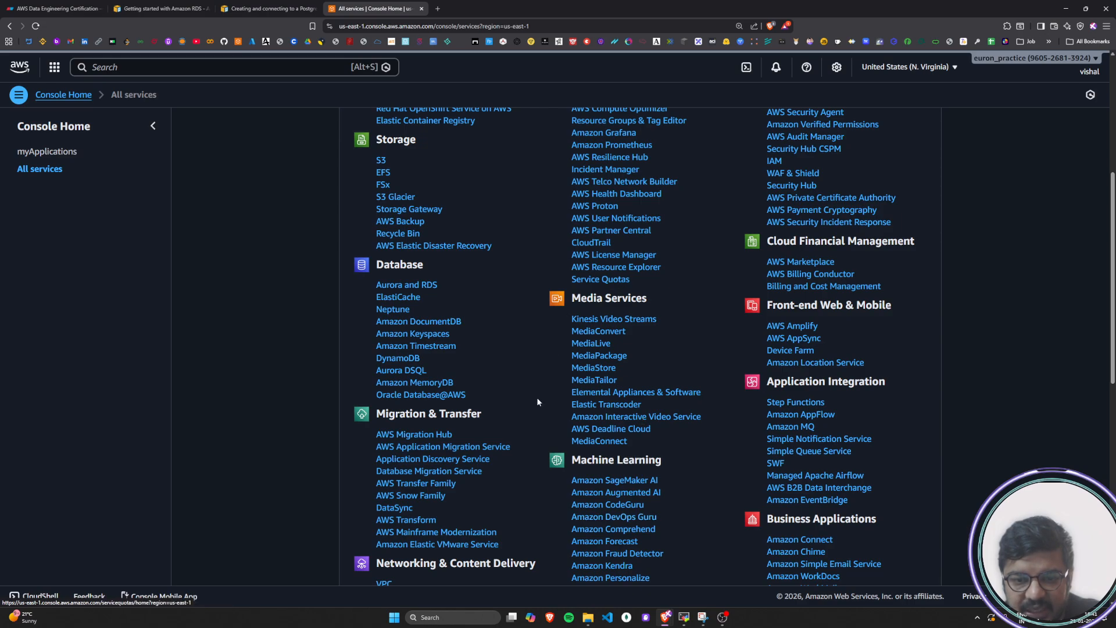
scroll(632, 169, "up", 3)
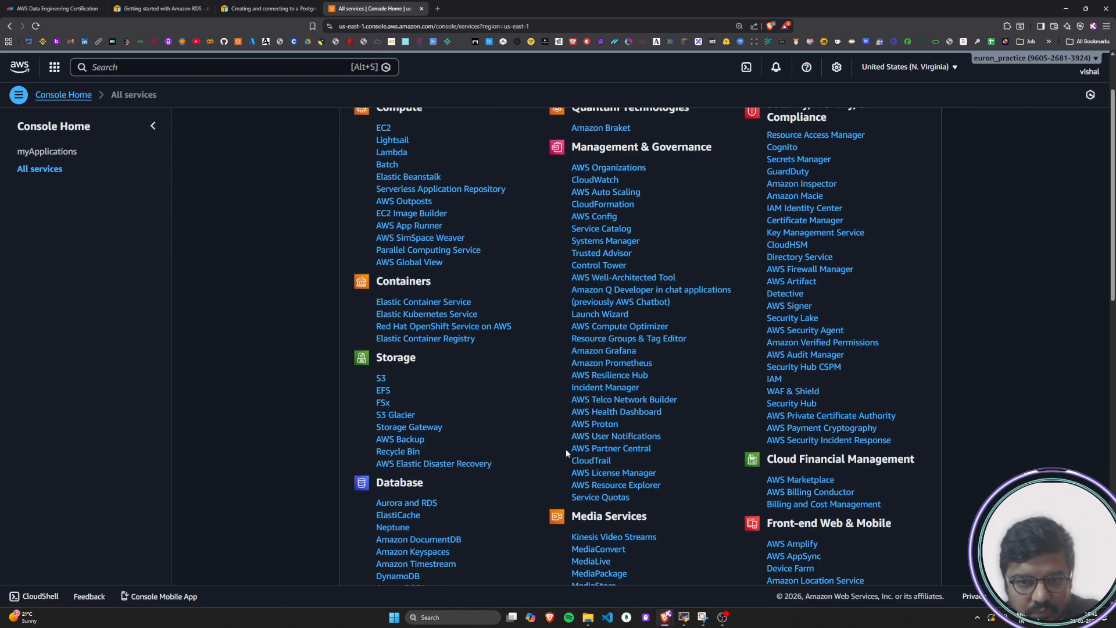
scroll(631, 295, "up", 1)
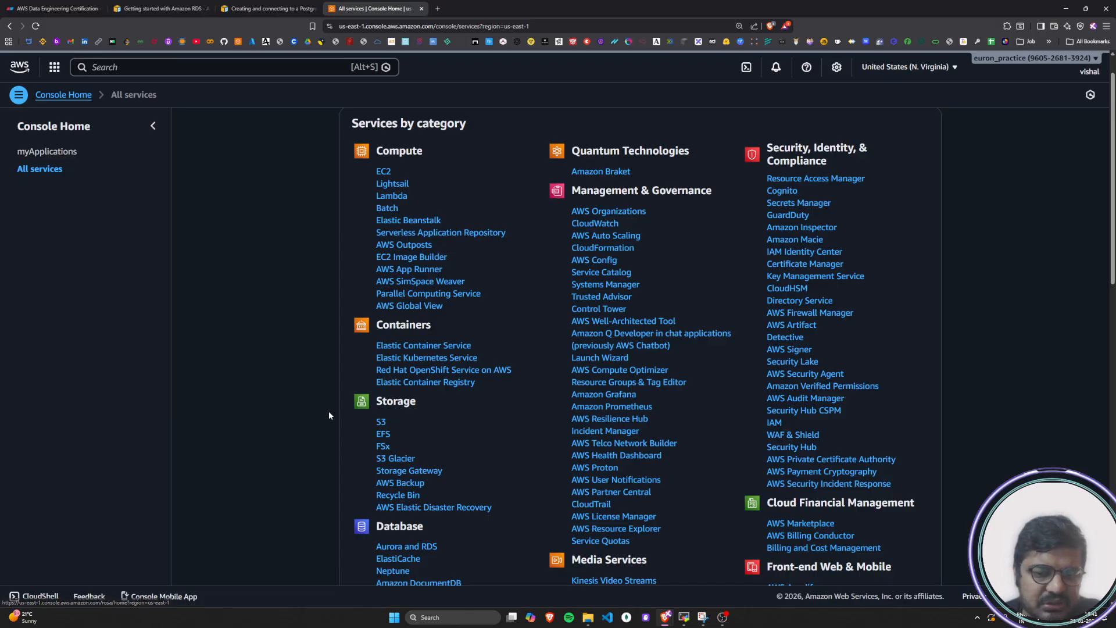
scroll(328, 411, "up", 1)
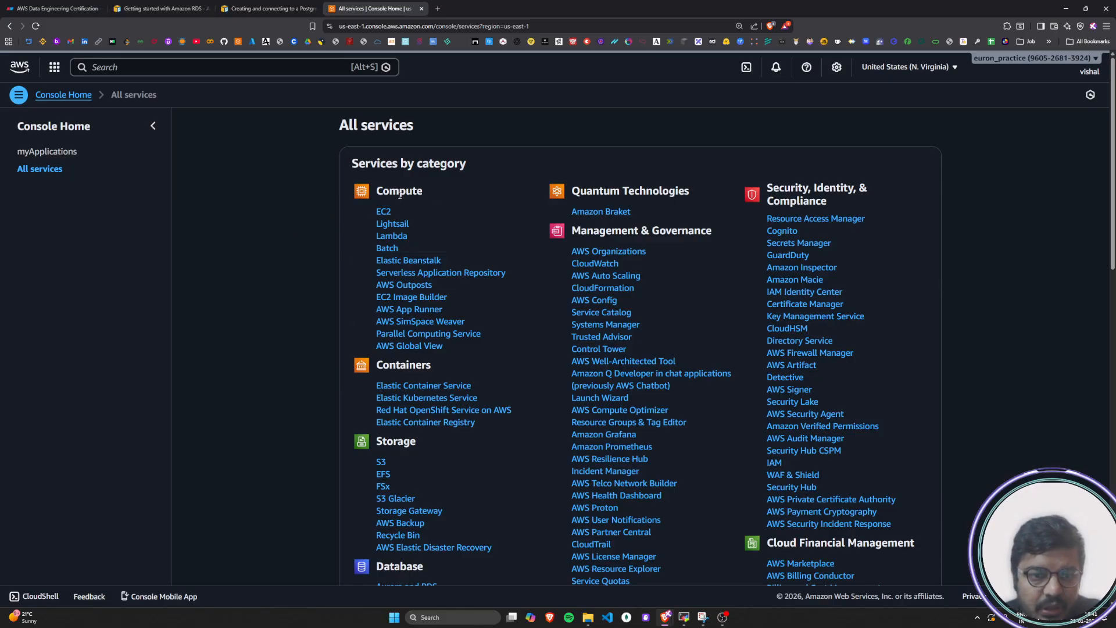
left_click(385, 212)
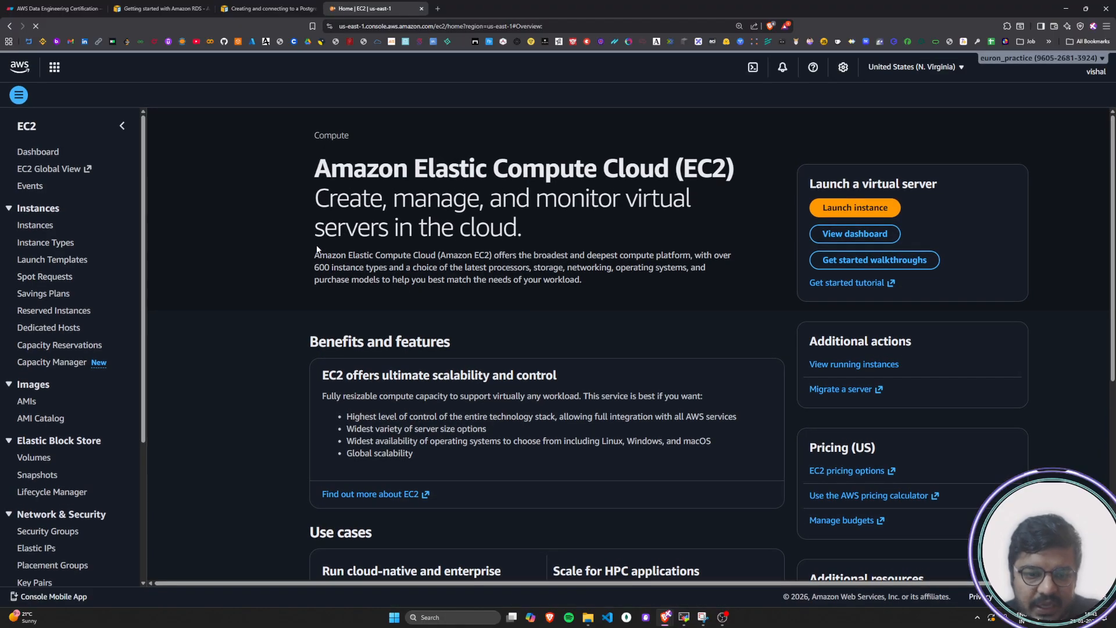
Read the tutorial's instruction on choosing the AWS Region in which to create the EC2 instance
left_click(260, 7)
scroll(389, 351, "down", 3)
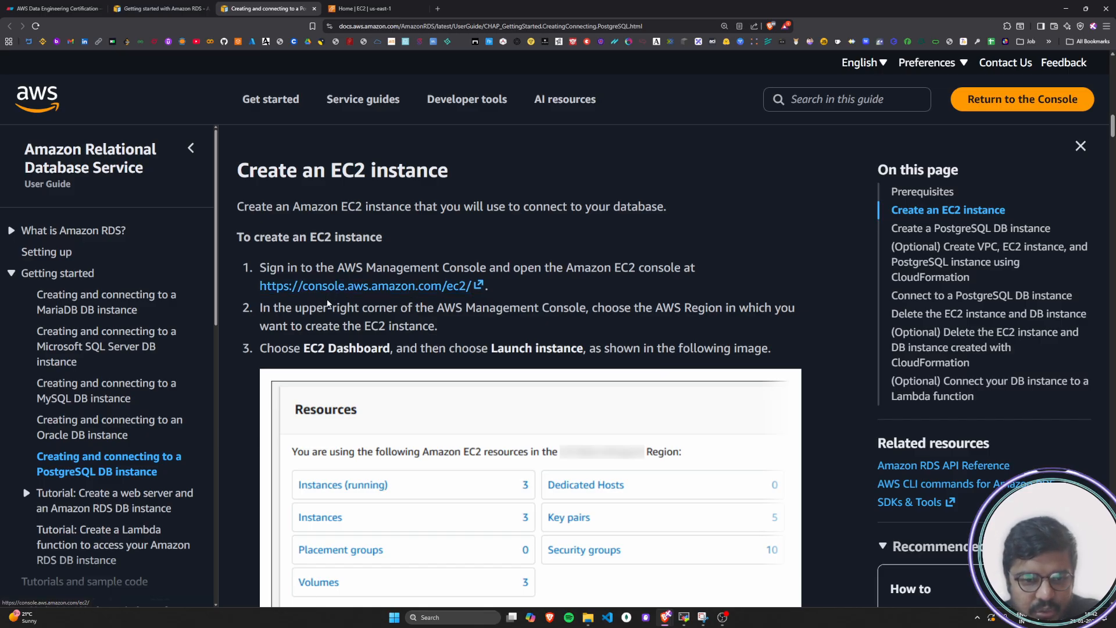
left_click_drag(263, 311, 792, 310)
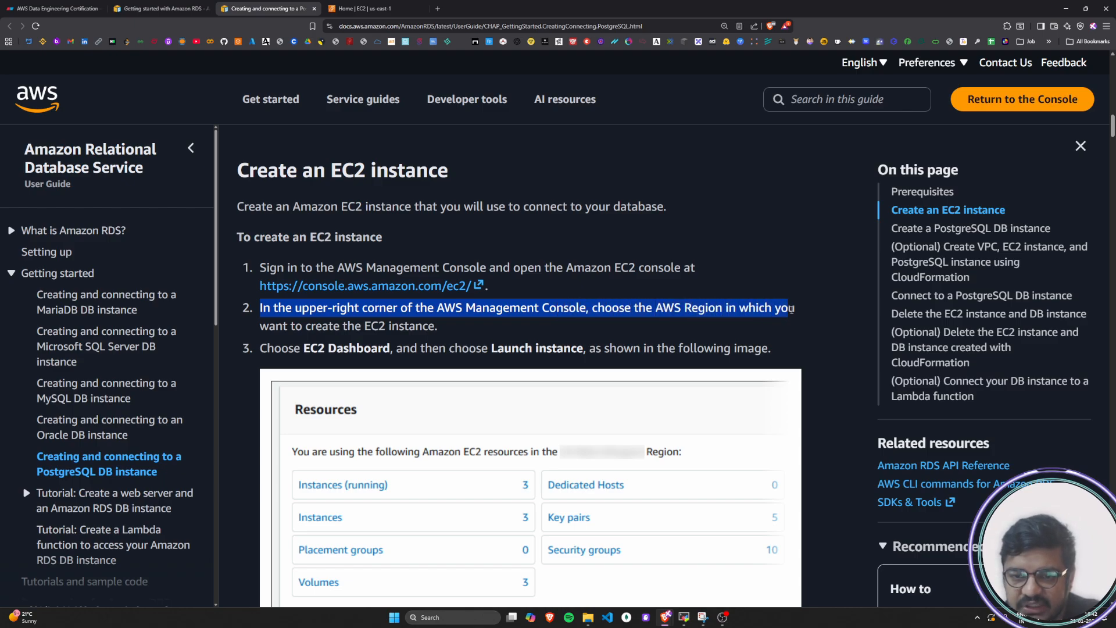
left_click_drag(277, 328, 460, 325)
left_click(460, 324)
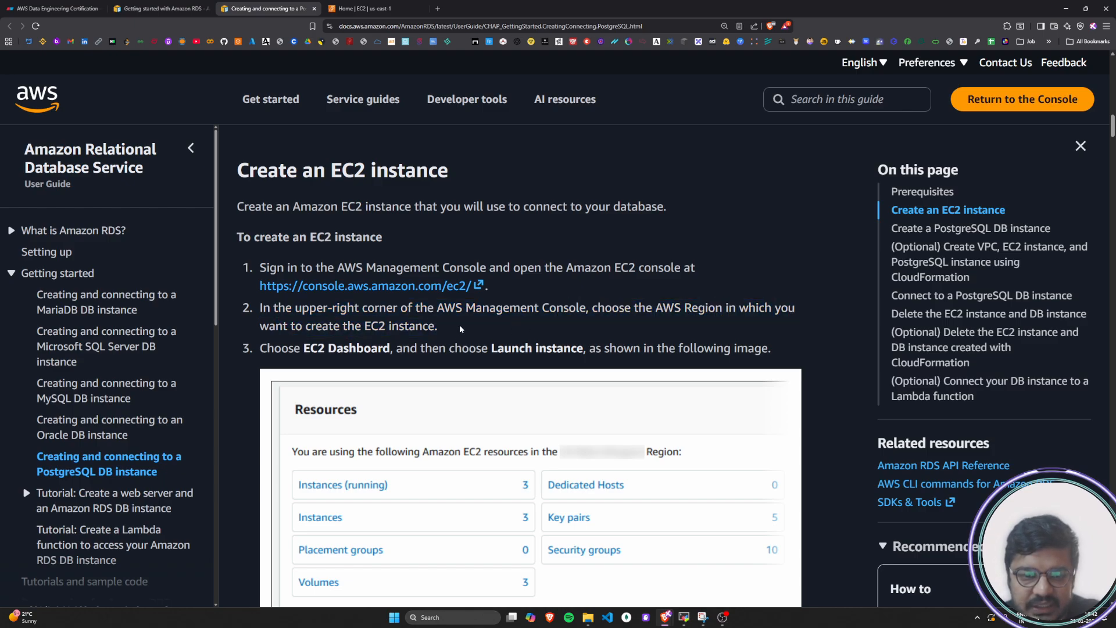
Switch the EC2 console's region to Asia Pacific (Mumbai), ap-south-1, and look over the region list
left_click(371, 5)
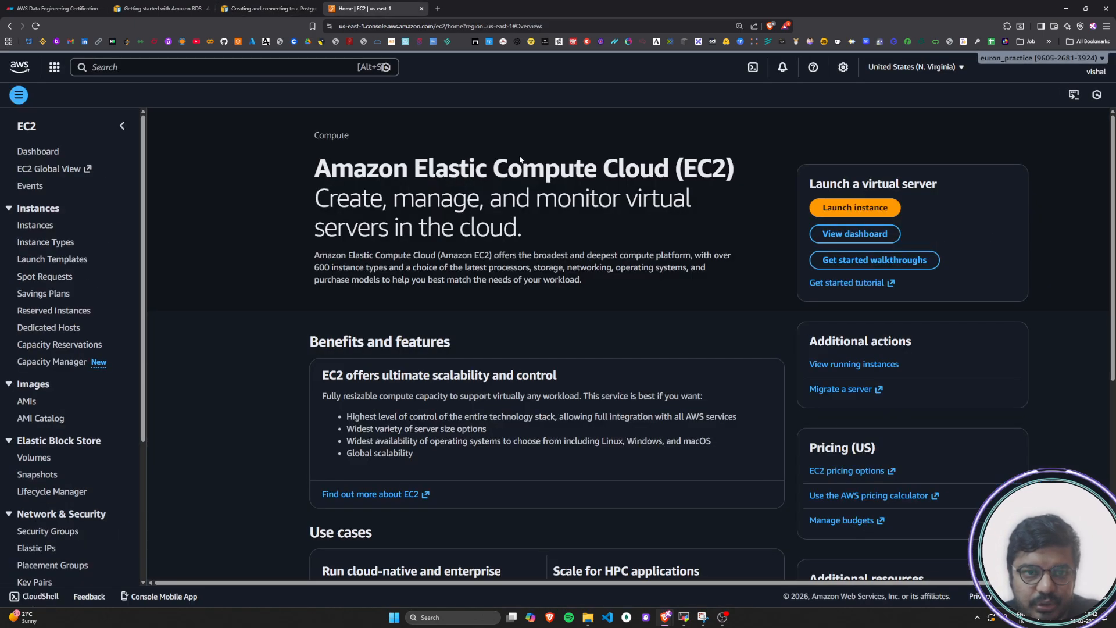
left_click(917, 76)
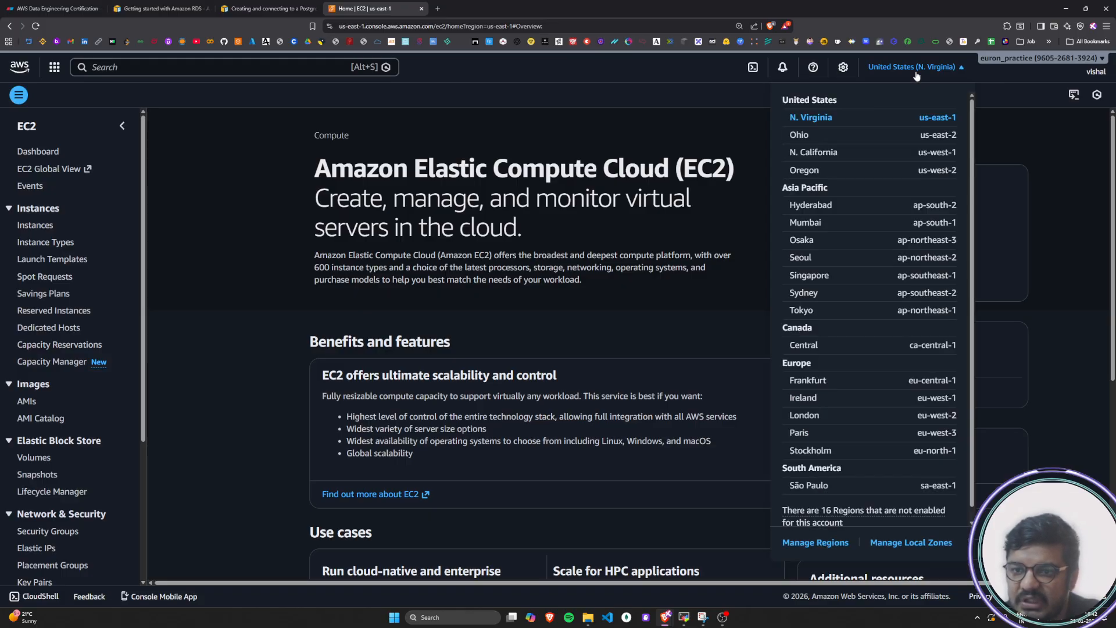
left_click(817, 231)
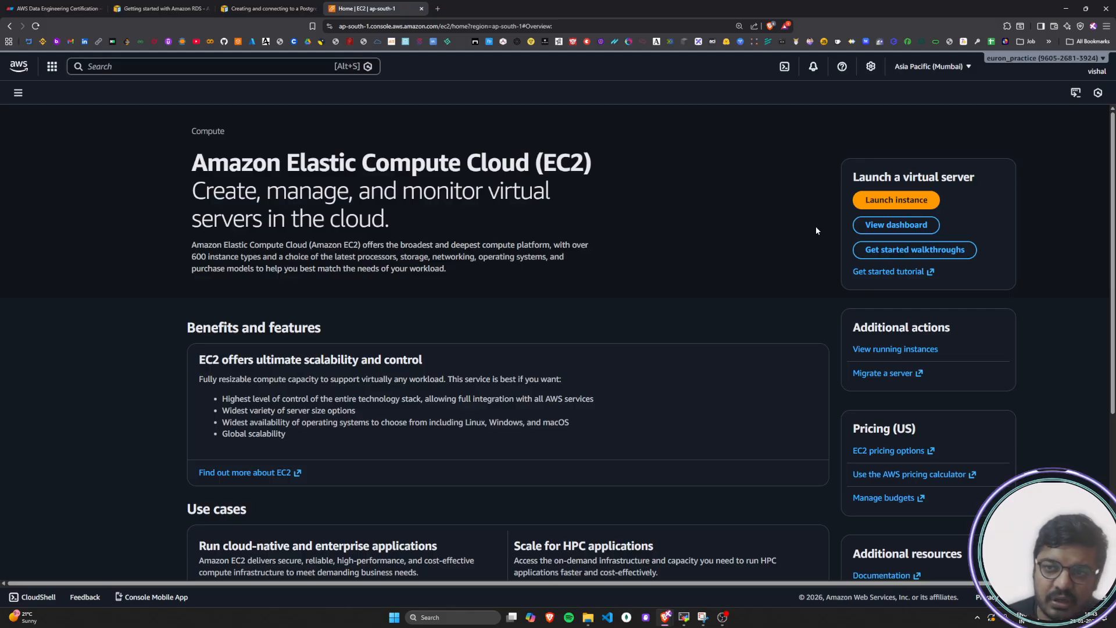
left_click(930, 66)
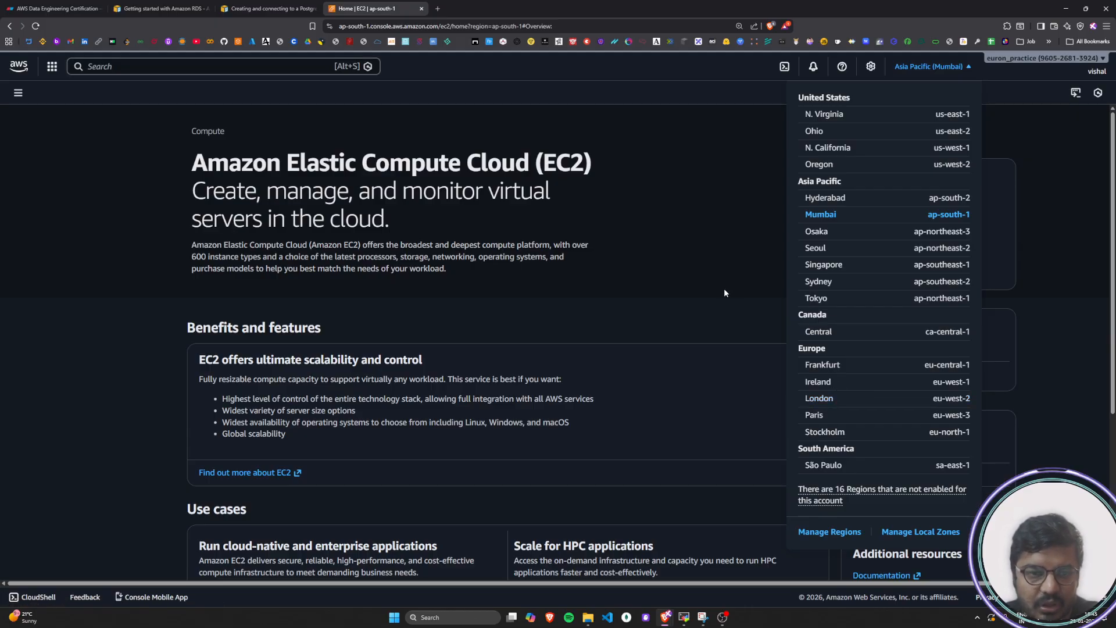
left_click(737, 247)
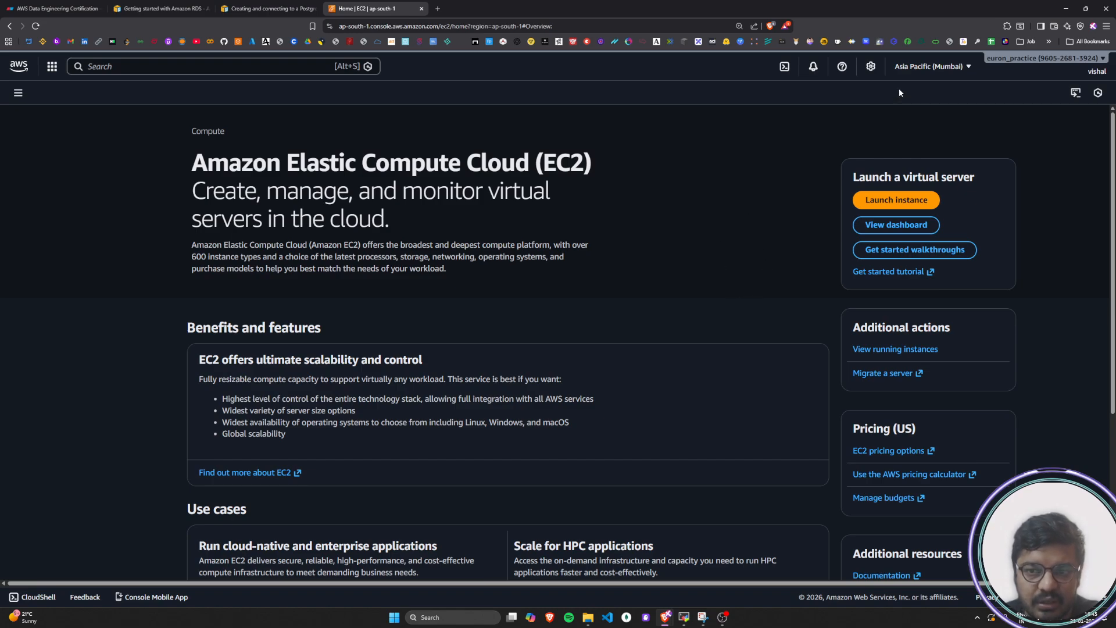
Check the tutorial's third step for creating an EC2 instance and open the EC2 dashboard in the console
left_click(268, 8)
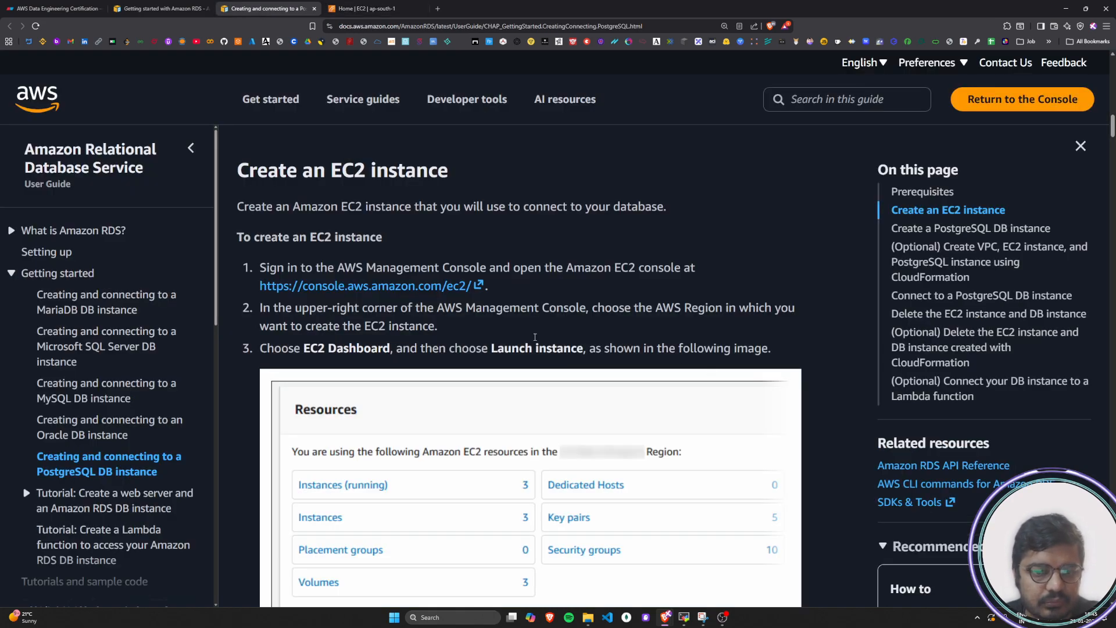
scroll(480, 339, "down", 1)
left_click_drag(267, 304, 785, 313)
left_click(785, 313)
scroll(785, 313, "down", 4)
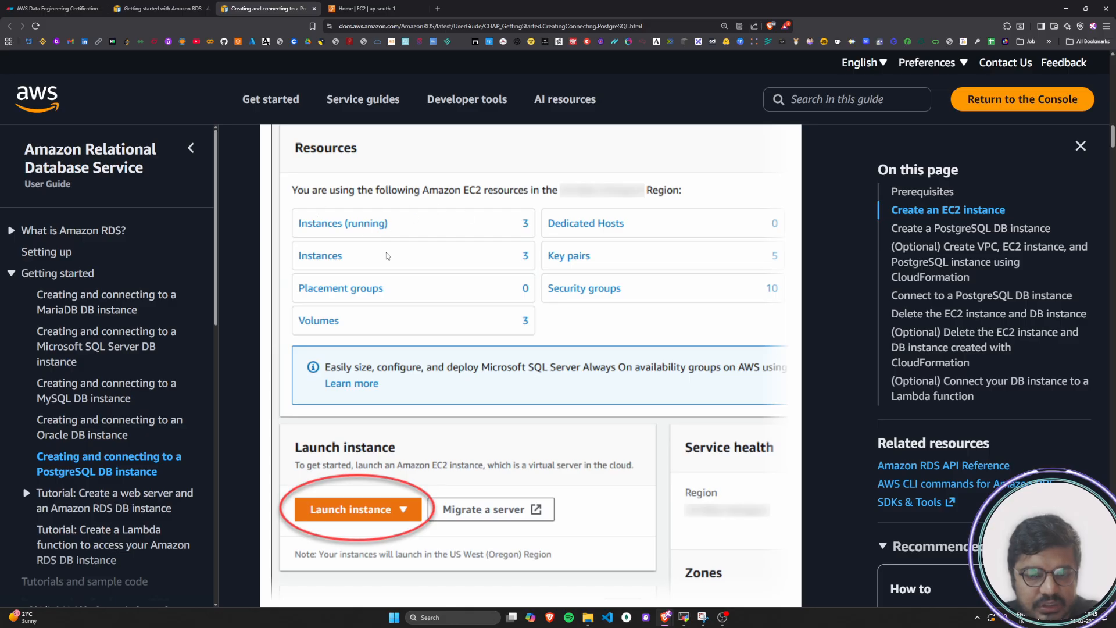
scroll(368, 204, "up", 1)
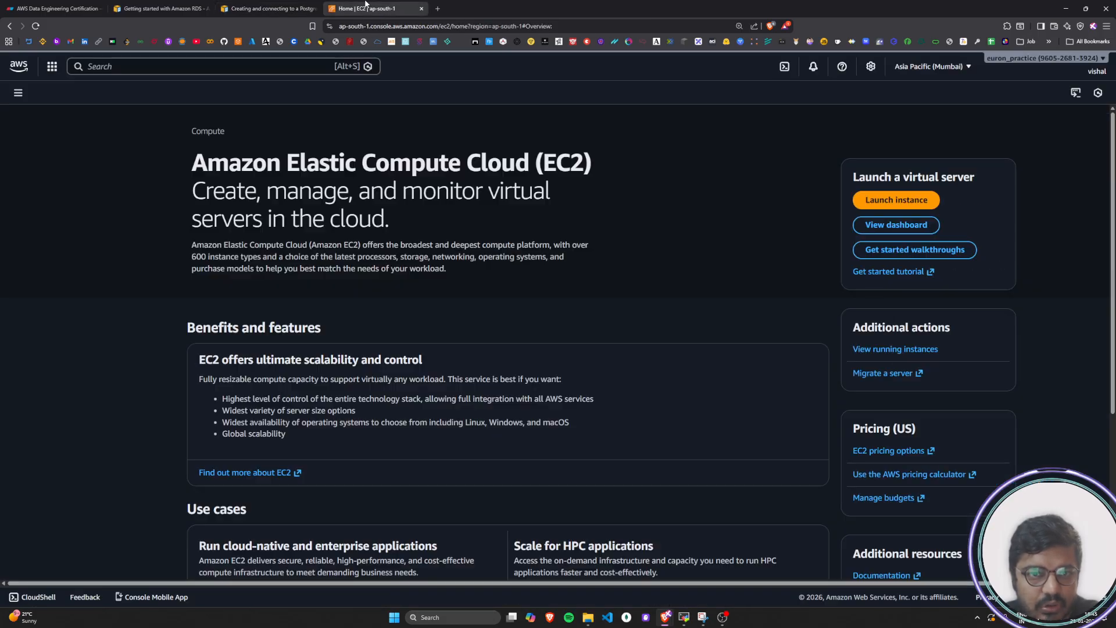
left_click(366, 9)
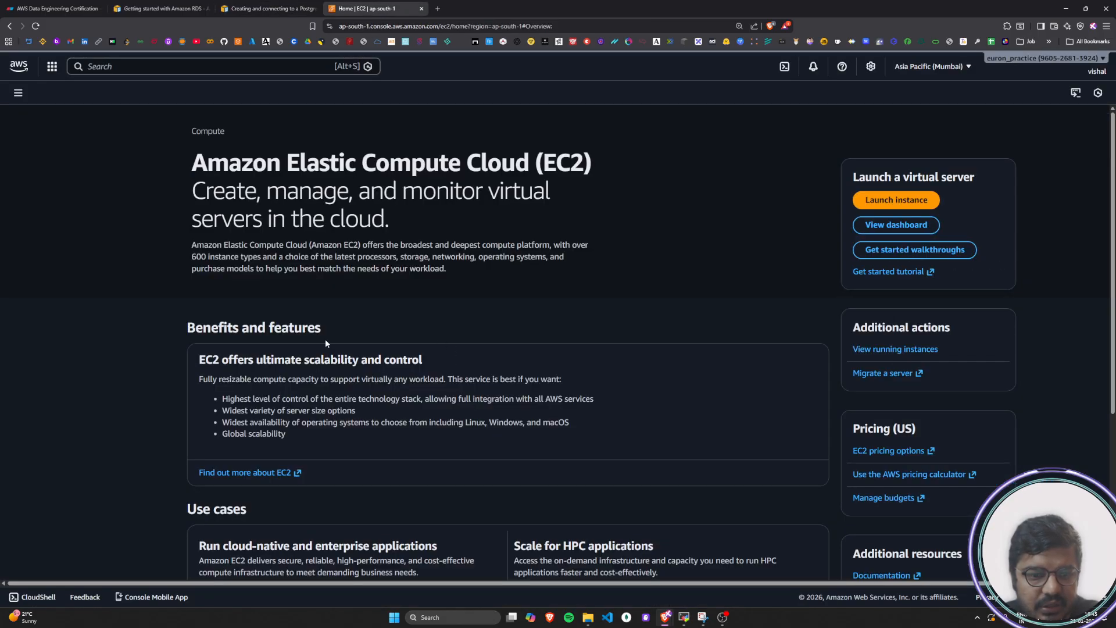
left_click(877, 225)
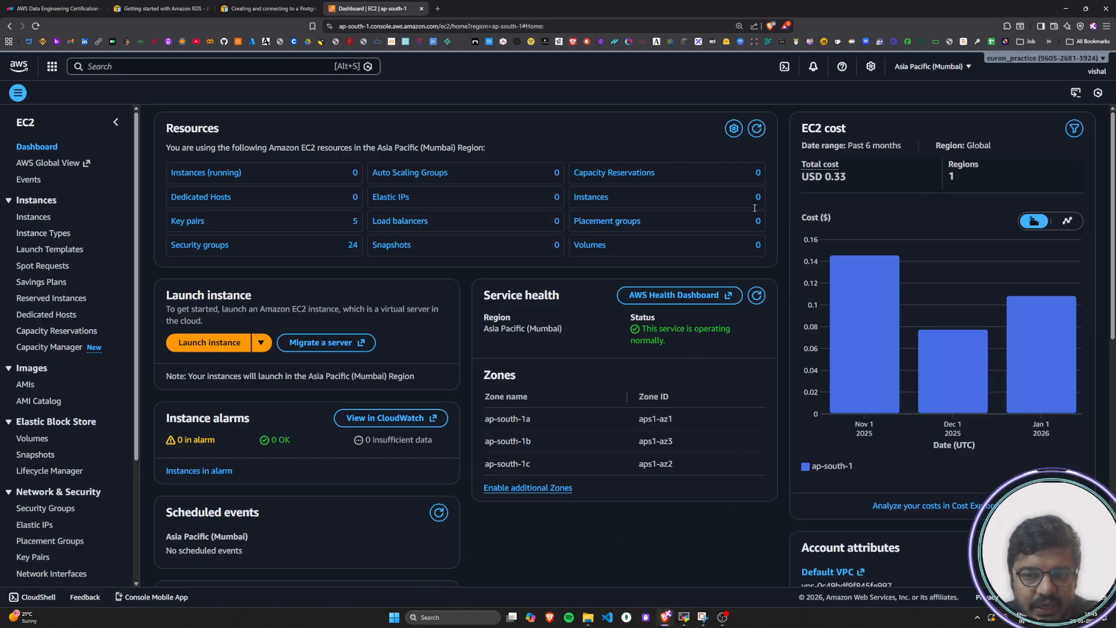
Following the tutorial's Launch instance image, open the Launch an instance page from the EC2 dashboard and dismiss its walkthrough banner
left_click(289, 7)
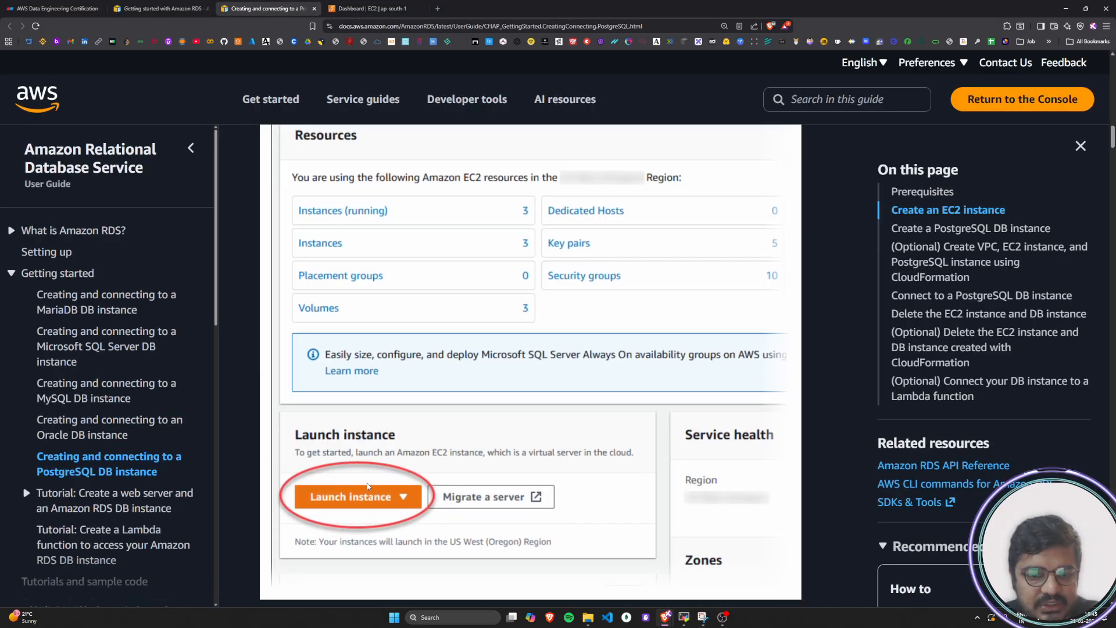
scroll(368, 486, "down", 1)
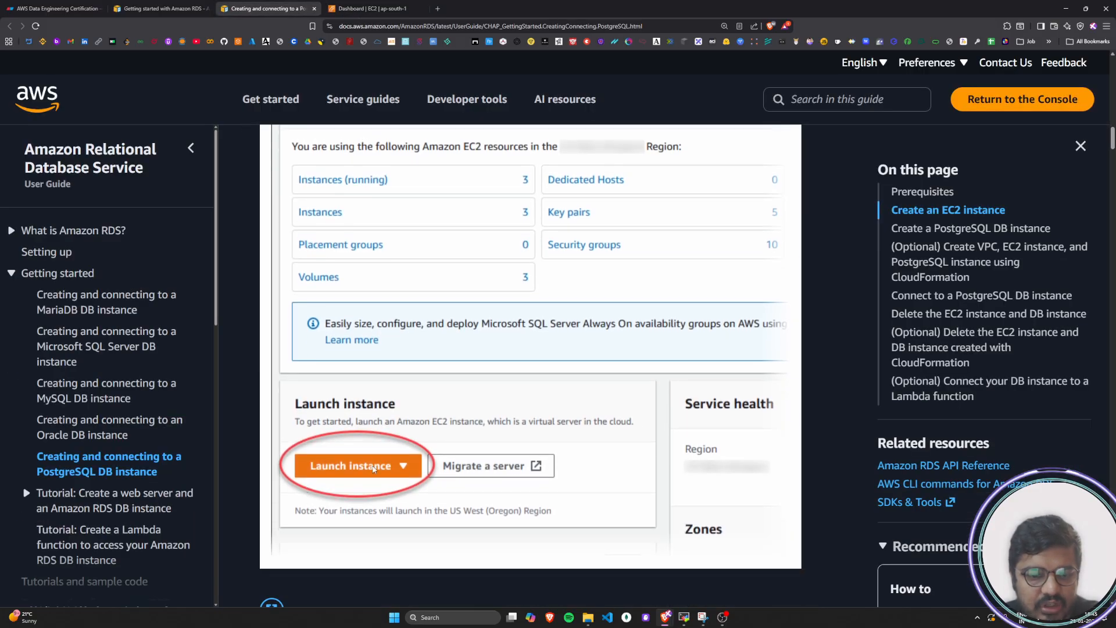
left_click(365, 12)
left_click(212, 349)
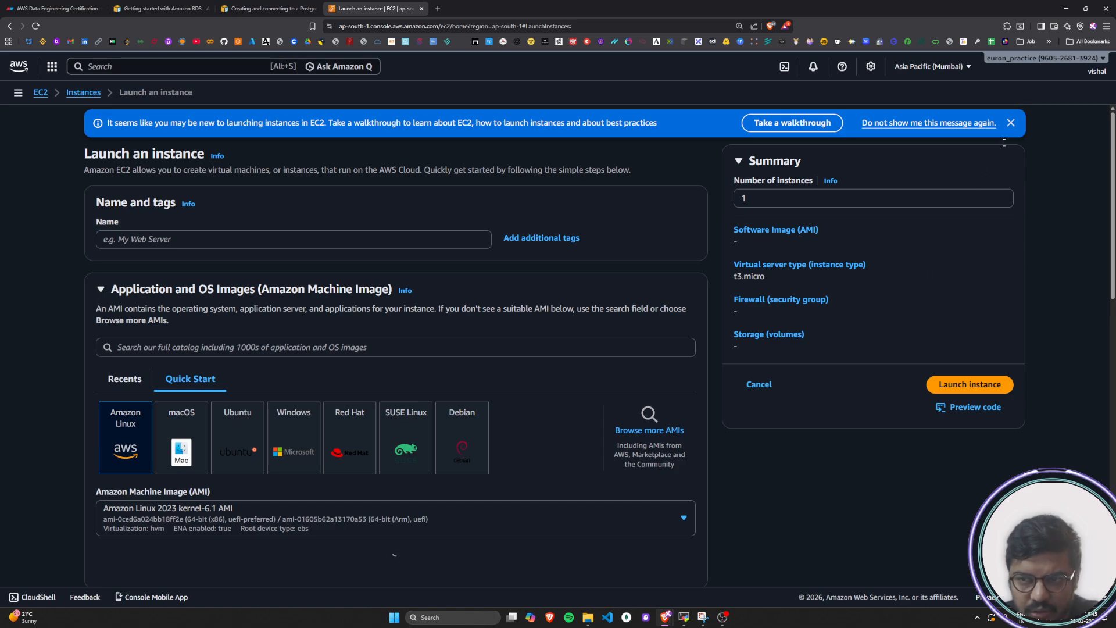
left_click(1012, 124)
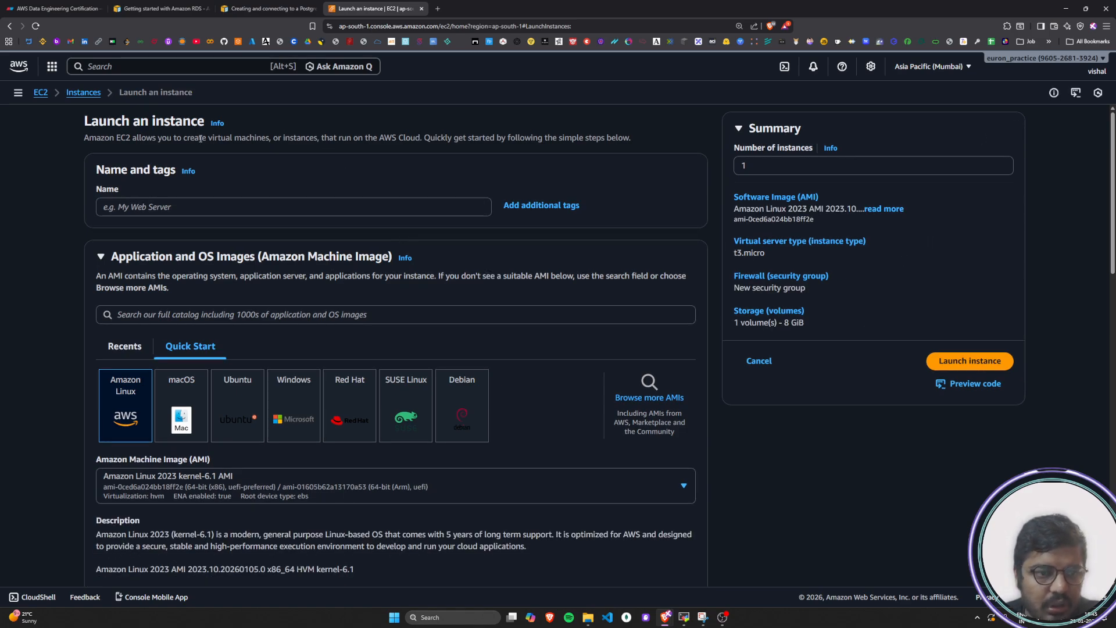
Return to the tutorial and read the line about the Launch an instance page opening
key("ctrl+shift+Tab")
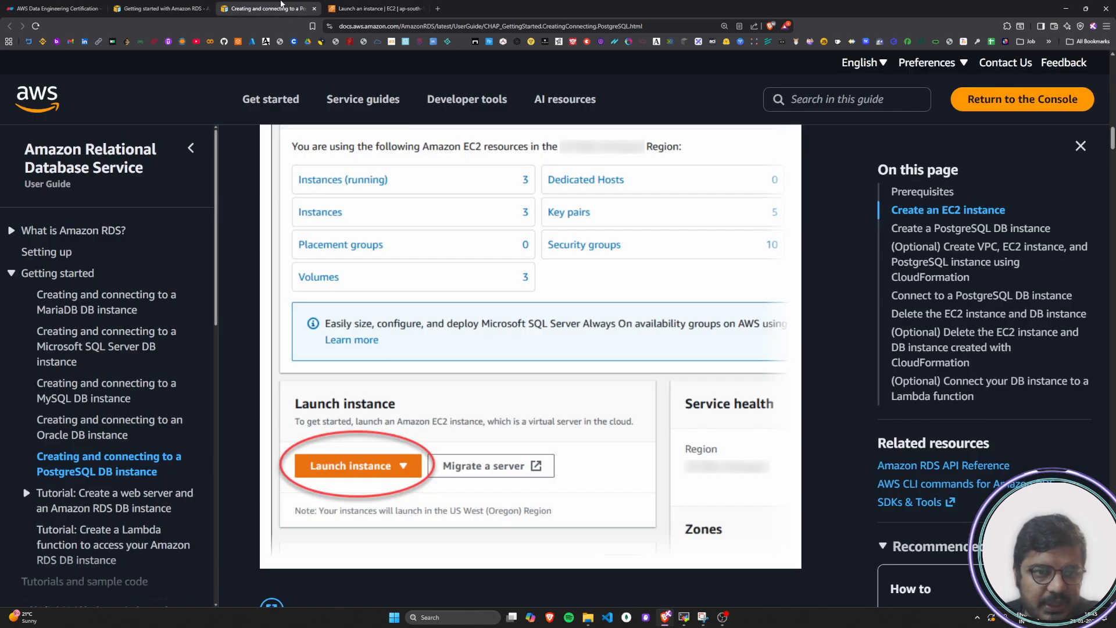
scroll(347, 404, "down", 4)
scroll(347, 404, "down", 1)
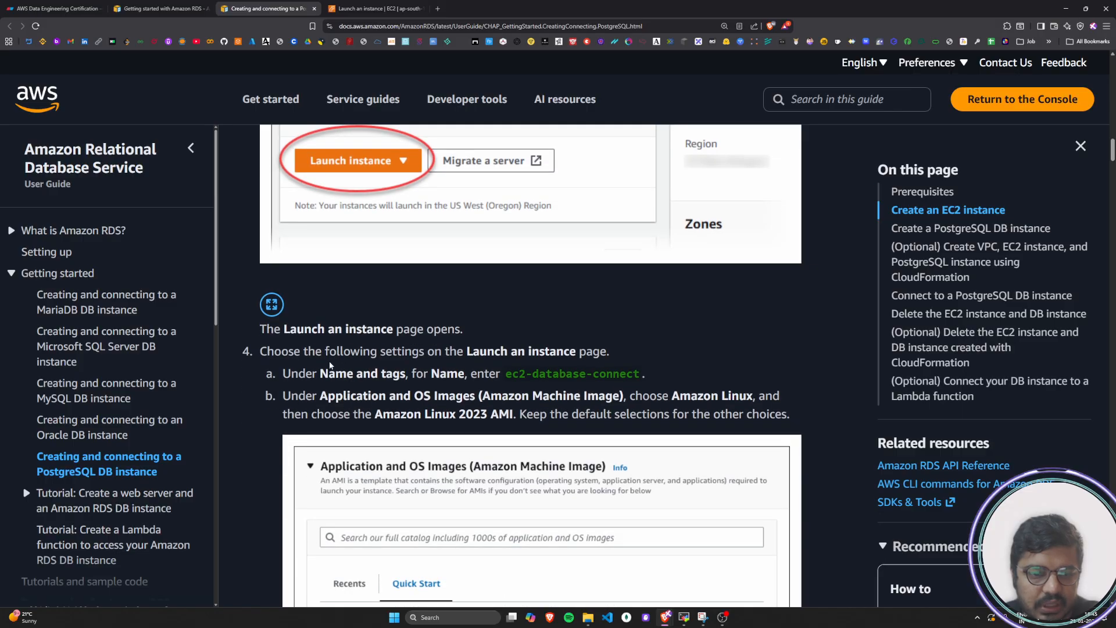
left_click_drag(263, 330, 448, 329)
left_click(284, 336)
left_click_drag(262, 330, 463, 335)
left_click(463, 335)
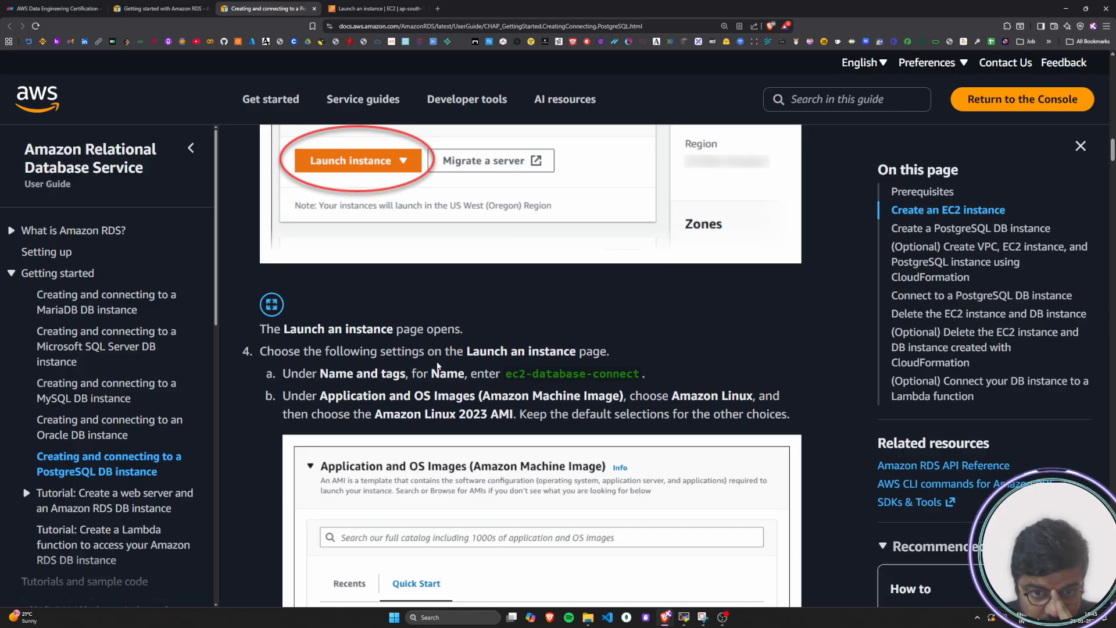
Read the tutorial's launch settings, select the instance name ec2-database-connect, and return to the Launch an instance page
left_click_drag(437, 351, 602, 352)
left_click(600, 351)
scroll(599, 353, "down", 1)
scroll(599, 353, "down", 1)
left_click_drag(401, 330, 644, 331)
left_click(430, 332)
left_click_drag(507, 330, 639, 333)
key("ctrl+c")
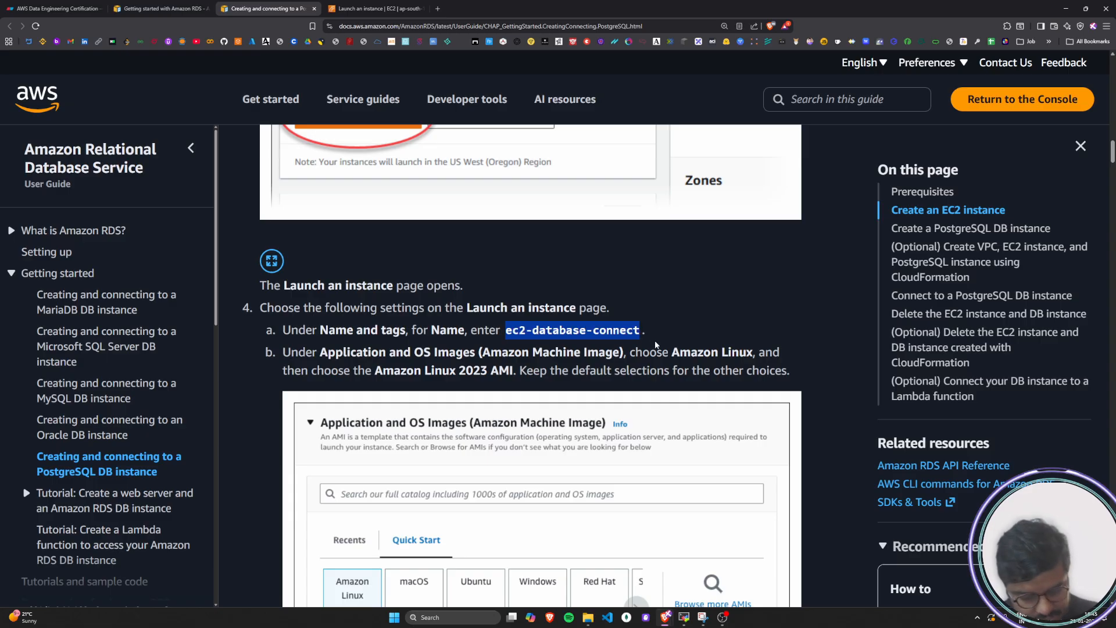
left_click(375, 8)
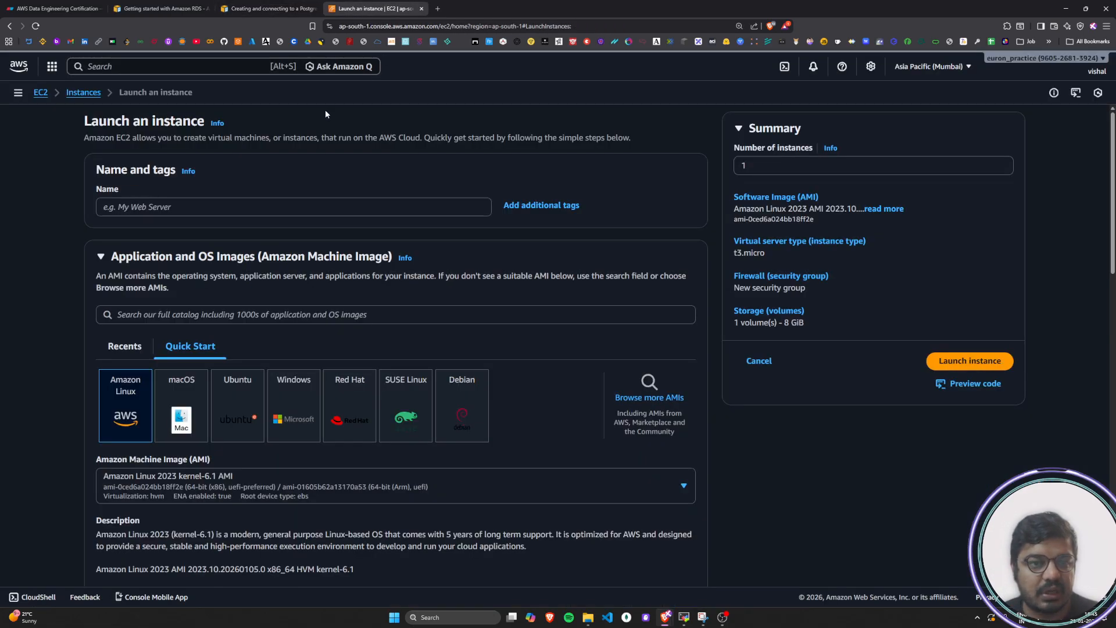
Name the new instance ec2-database-connect
left_click(159, 207)
key("ctrl+v")
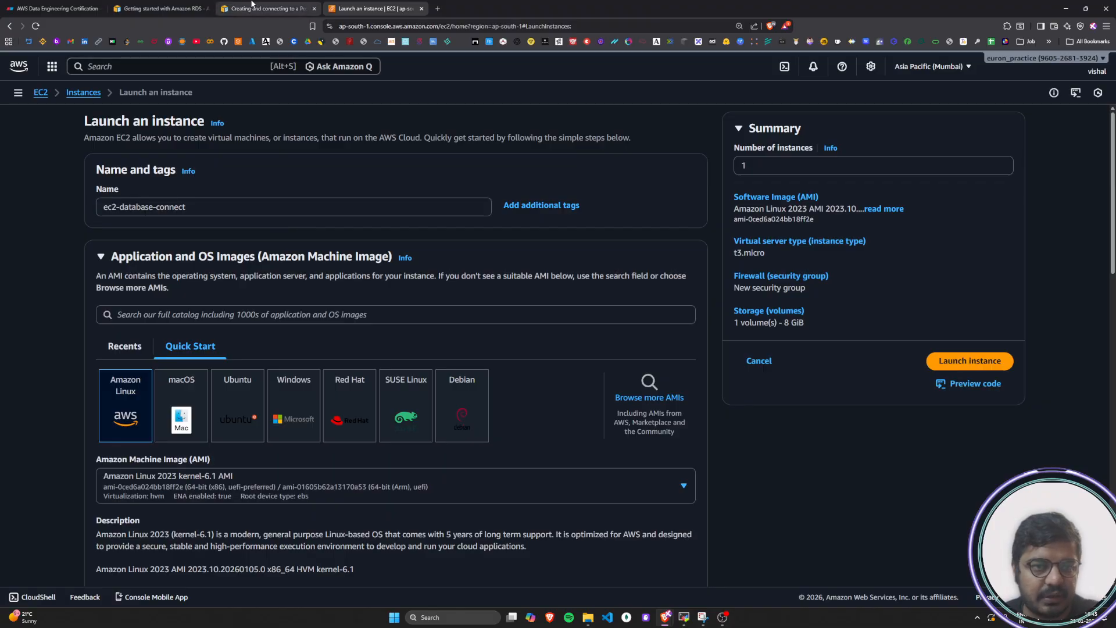
Read the tutorial's Application and OS Images instruction and sample image, and return to the Launch an instance page
left_click(267, 8)
left_click(319, 362)
left_click_drag(284, 352, 780, 356)
left_click_drag(294, 372, 789, 376)
left_click(795, 375)
scroll(819, 373, "down", 4)
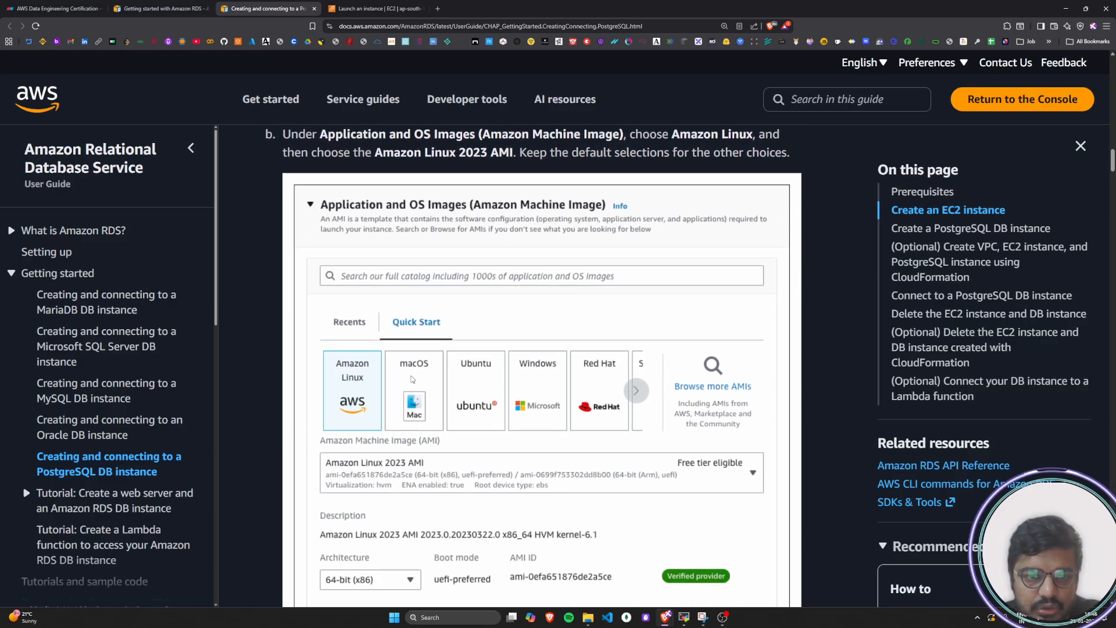
scroll(412, 379, "down", 1)
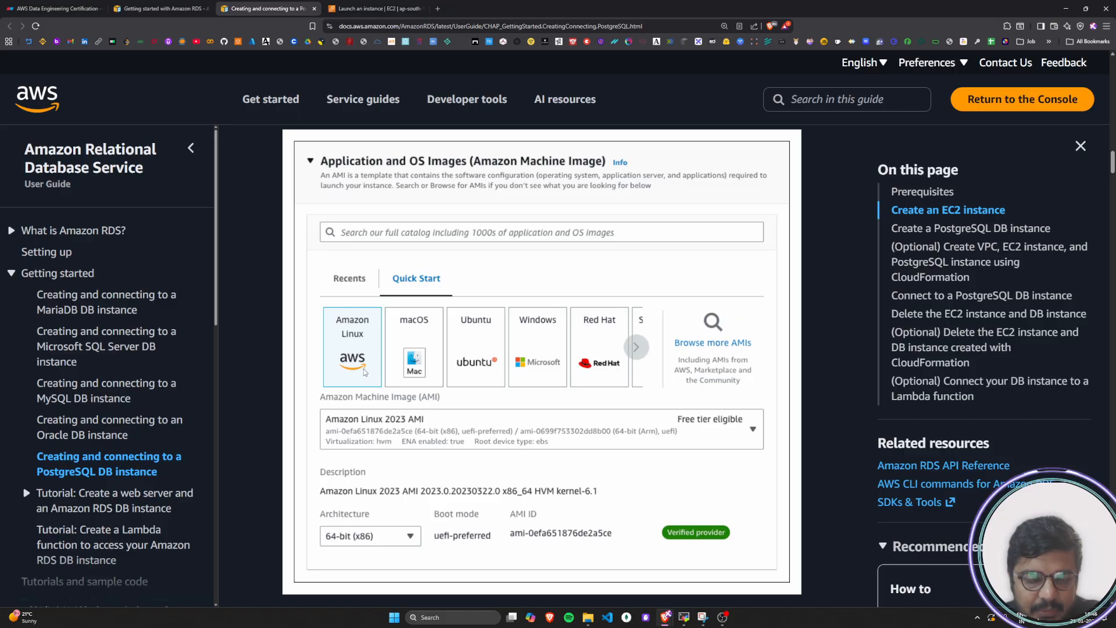
left_click(375, 8)
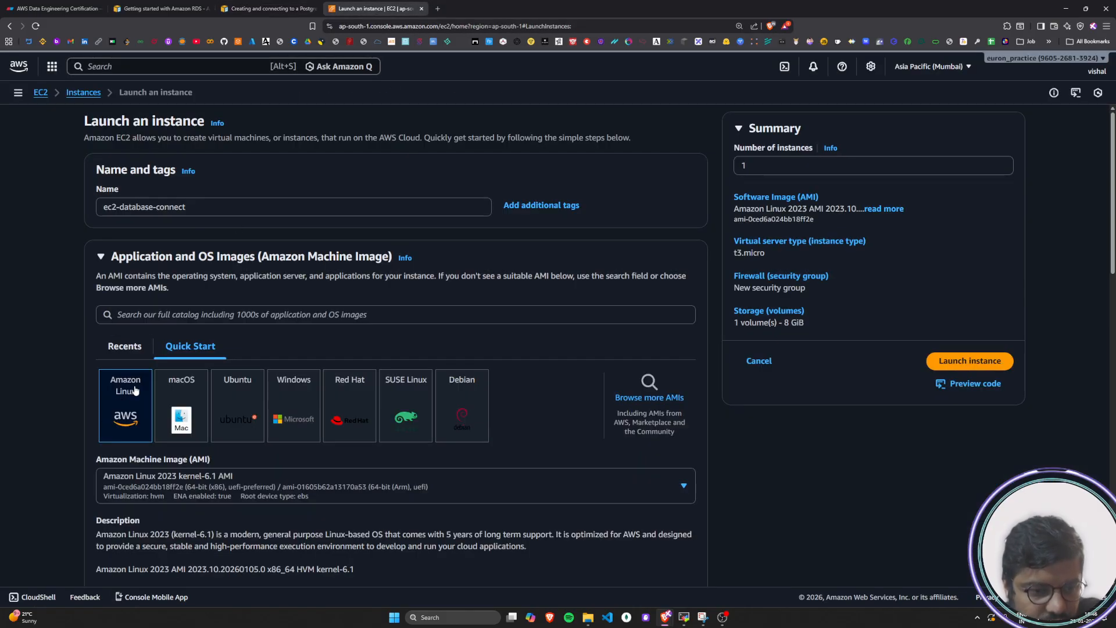
Try the macOS and Ubuntu quick-start images and look through the Amazon Machine Images offered for each
scroll(133, 391, "down", 1)
scroll(135, 390, "down", 1)
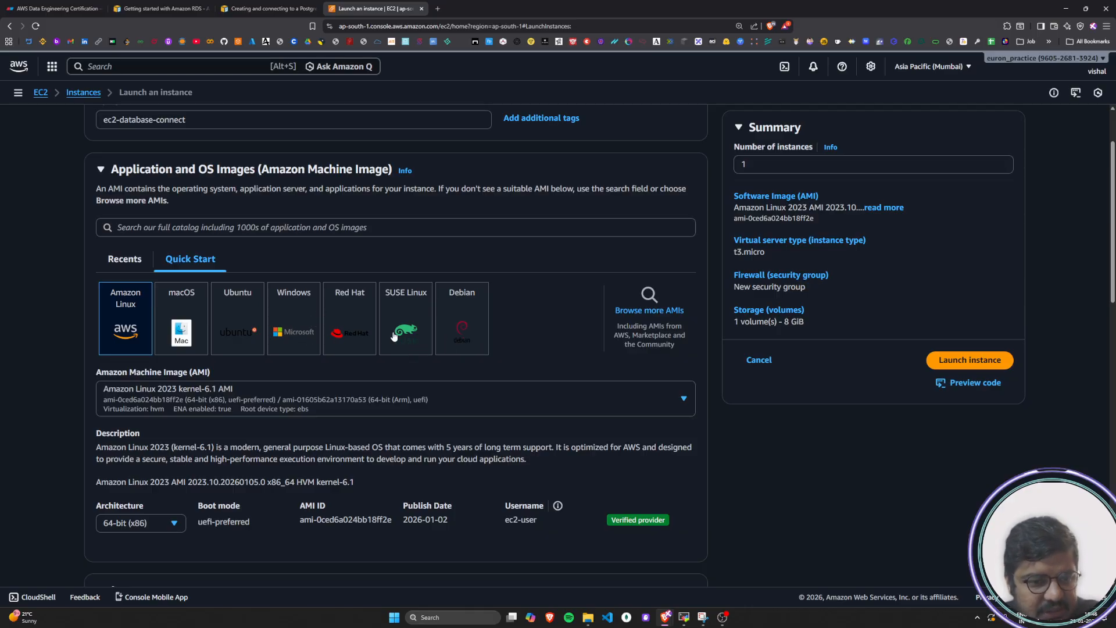
left_click(182, 313)
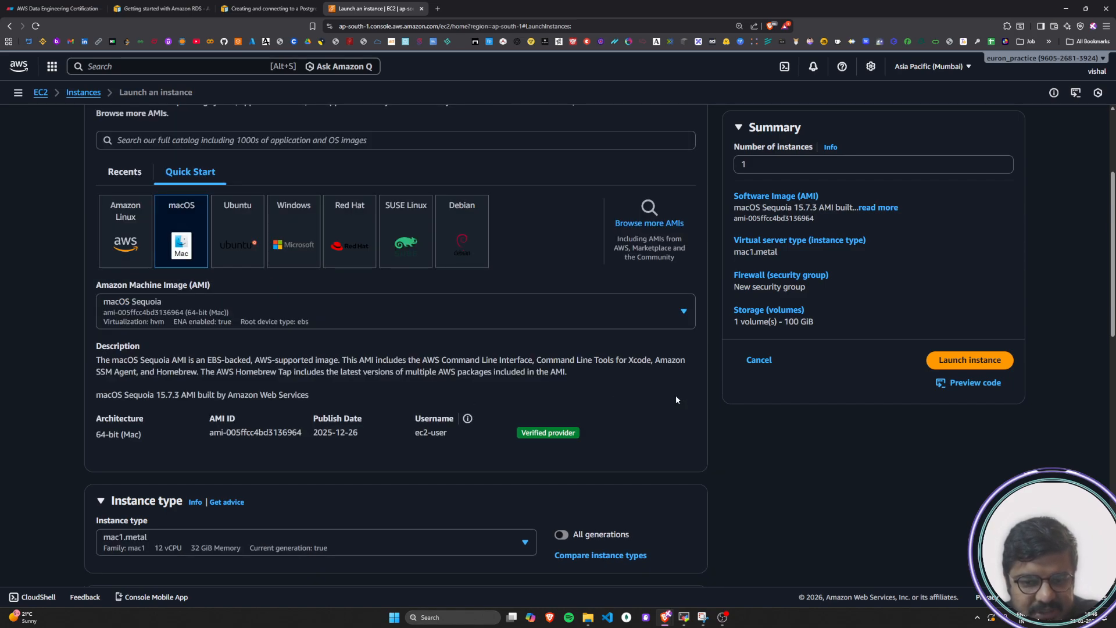
left_click(674, 320)
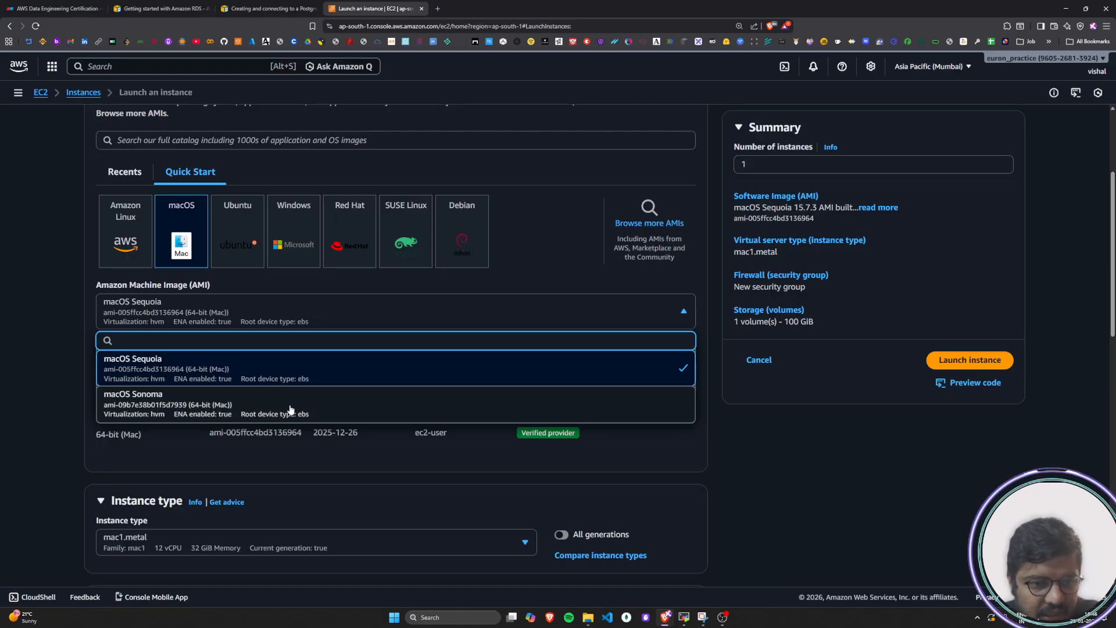
left_click(240, 250)
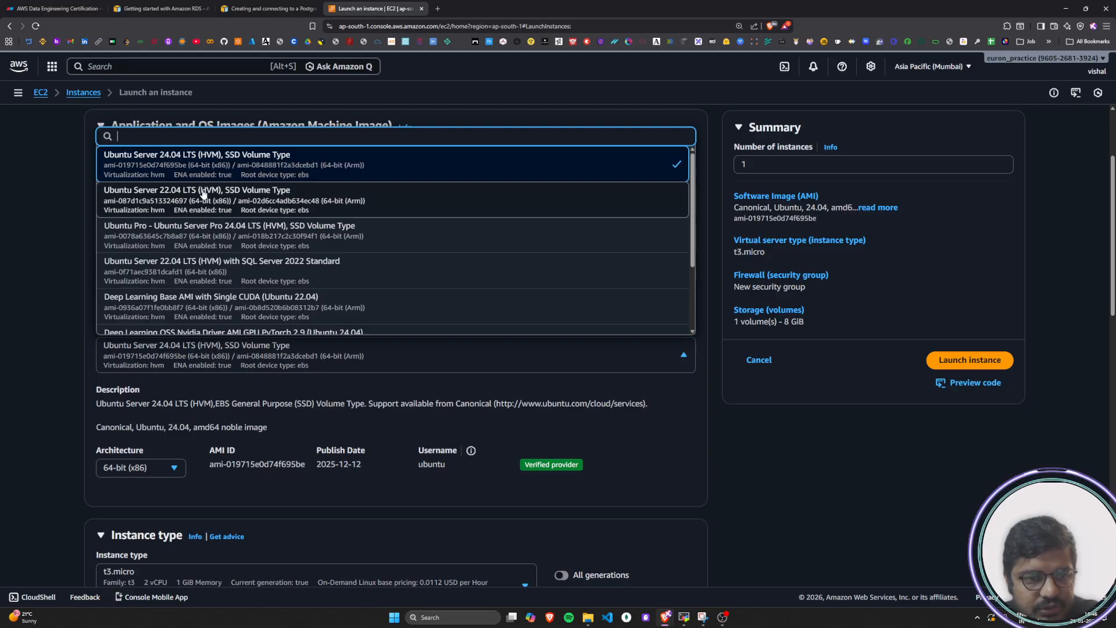
scroll(223, 240, "down", 2)
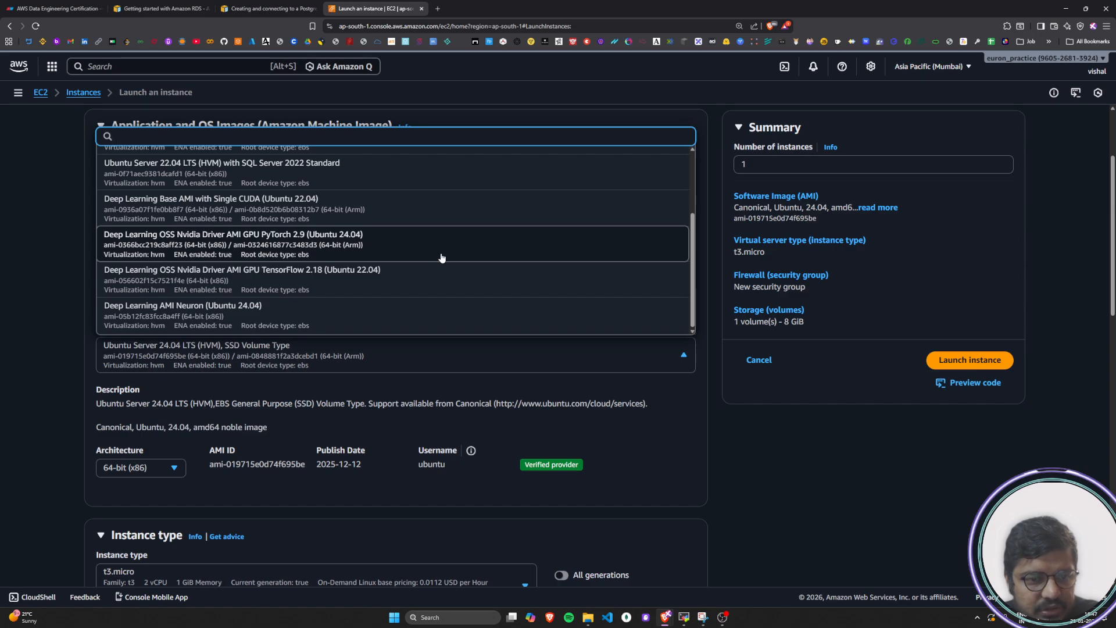
left_click(753, 485)
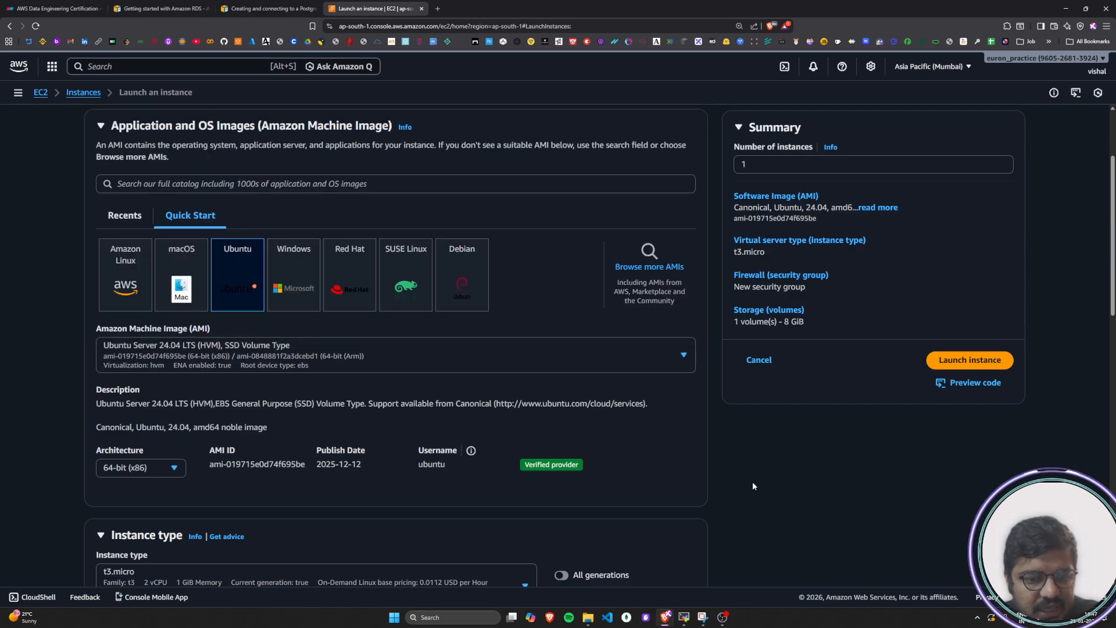
Try the Windows quick-start image, accept the resulting settings changes, and browse its Amazon Machine Images
left_click(291, 292)
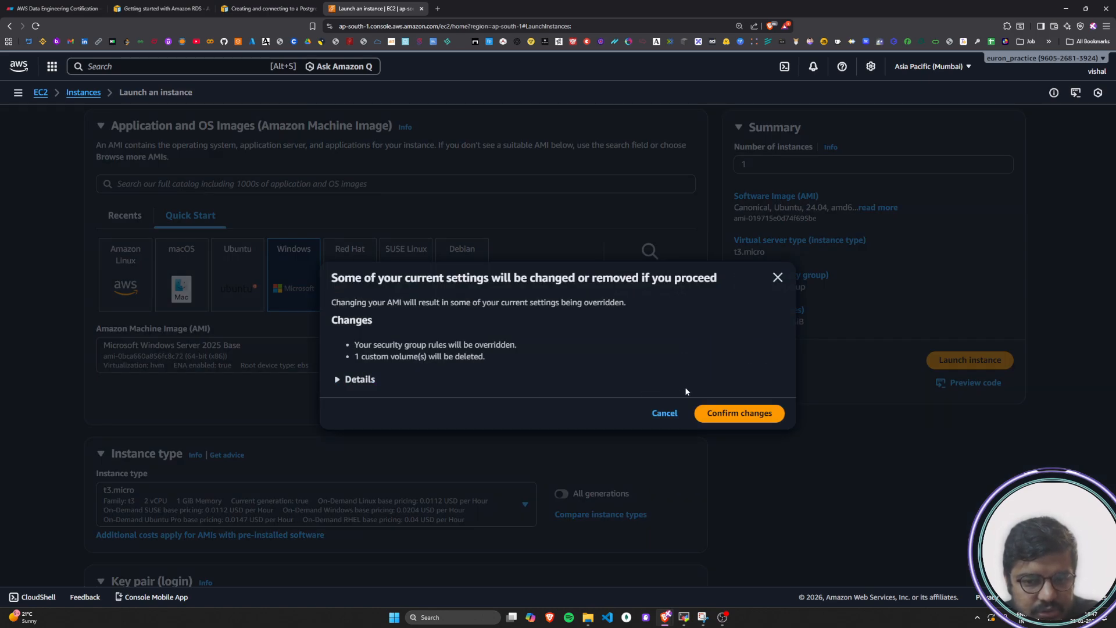
left_click(751, 413)
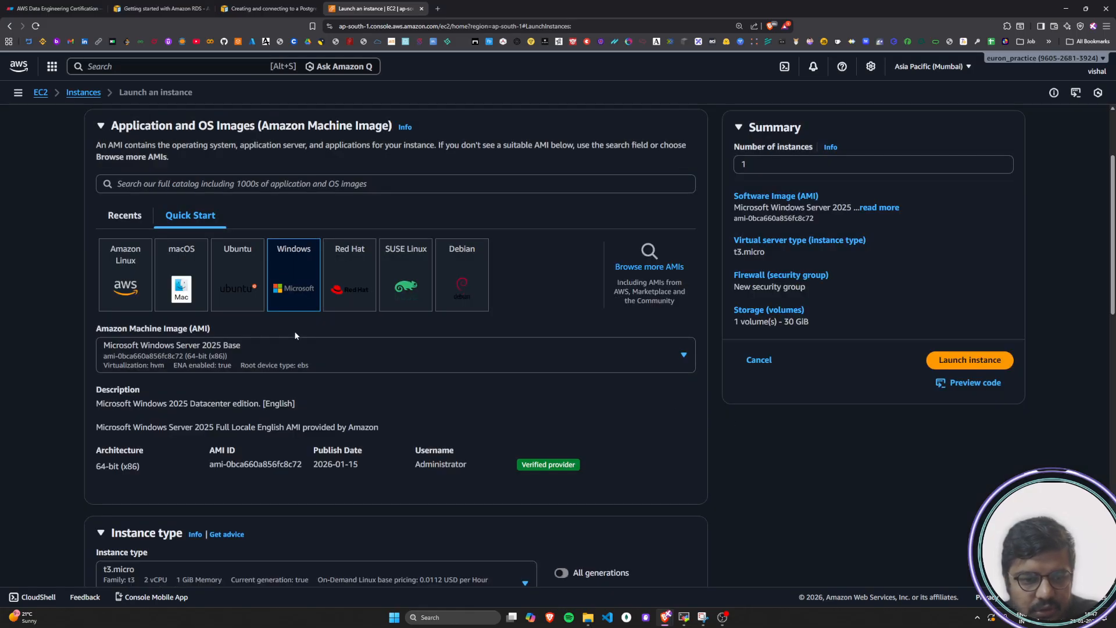
left_click(264, 353)
scroll(296, 206, "down", 5)
scroll(317, 304, "down", 6)
scroll(326, 308, "up", 6)
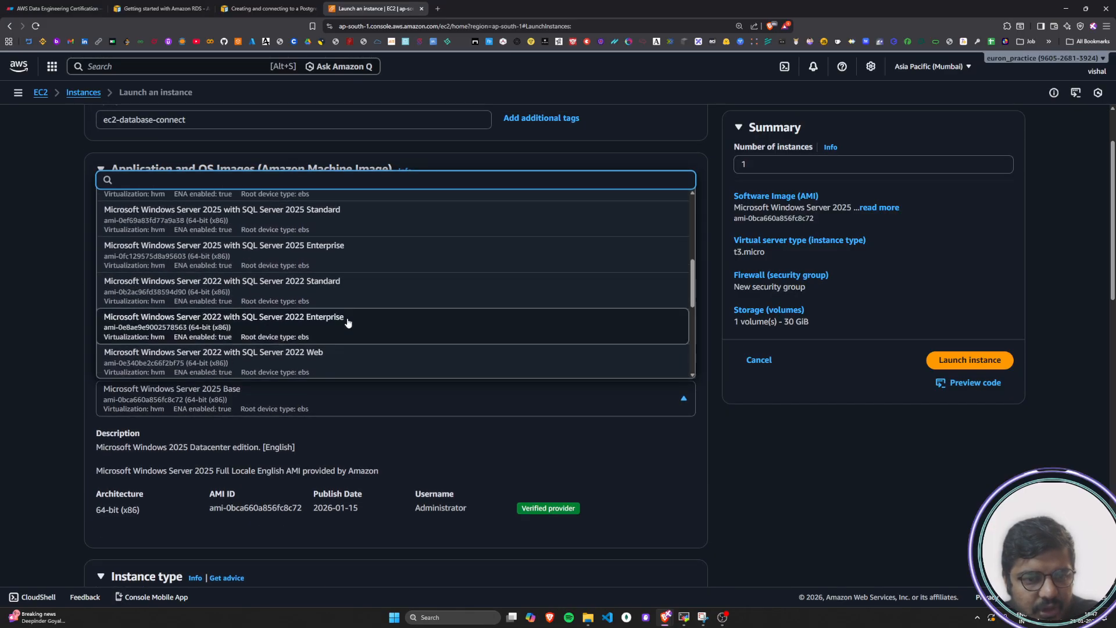
scroll(348, 324, "up", 10)
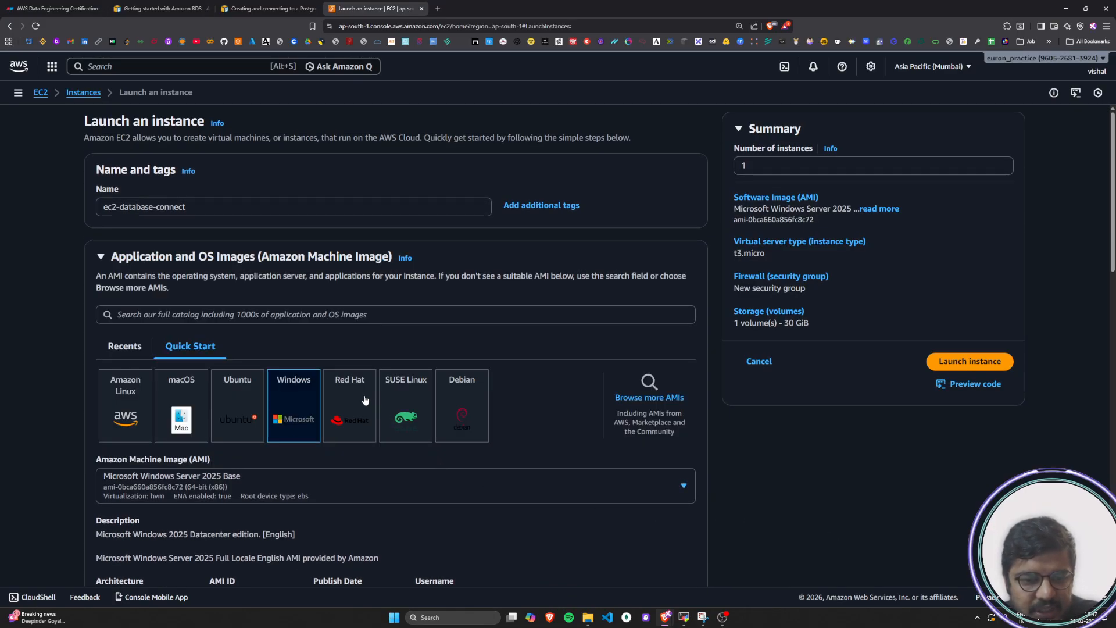
Try the Red Hat quick-start image and look through its Amazon Machine Images
left_click(365, 400)
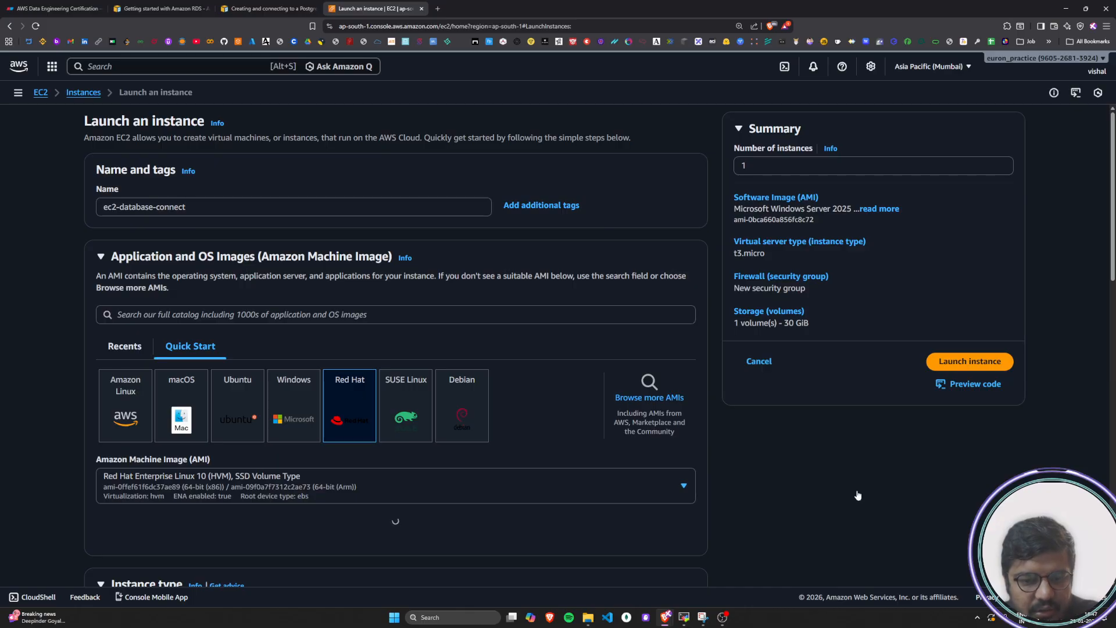
scroll(808, 478, "down", 3)
scroll(774, 472, "up", 1)
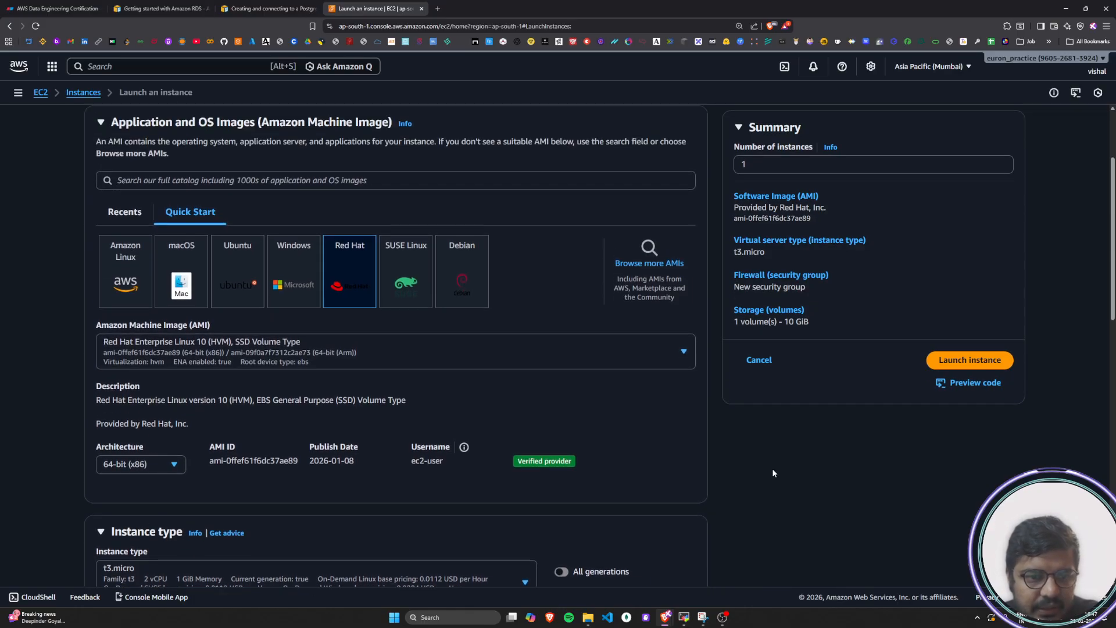
left_click(673, 365)
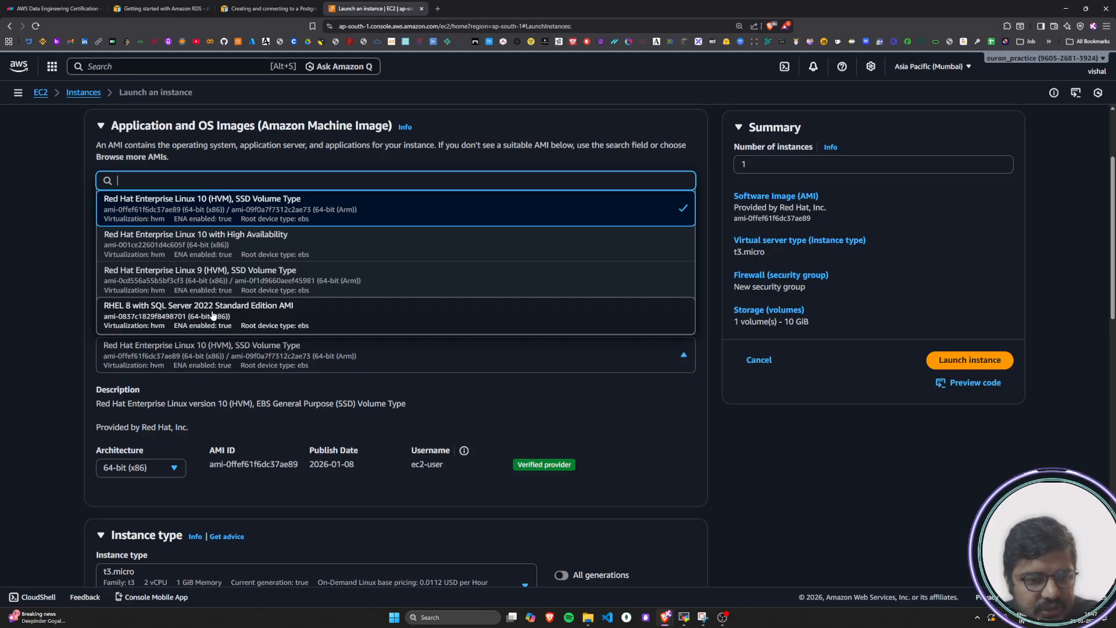
left_click(797, 470)
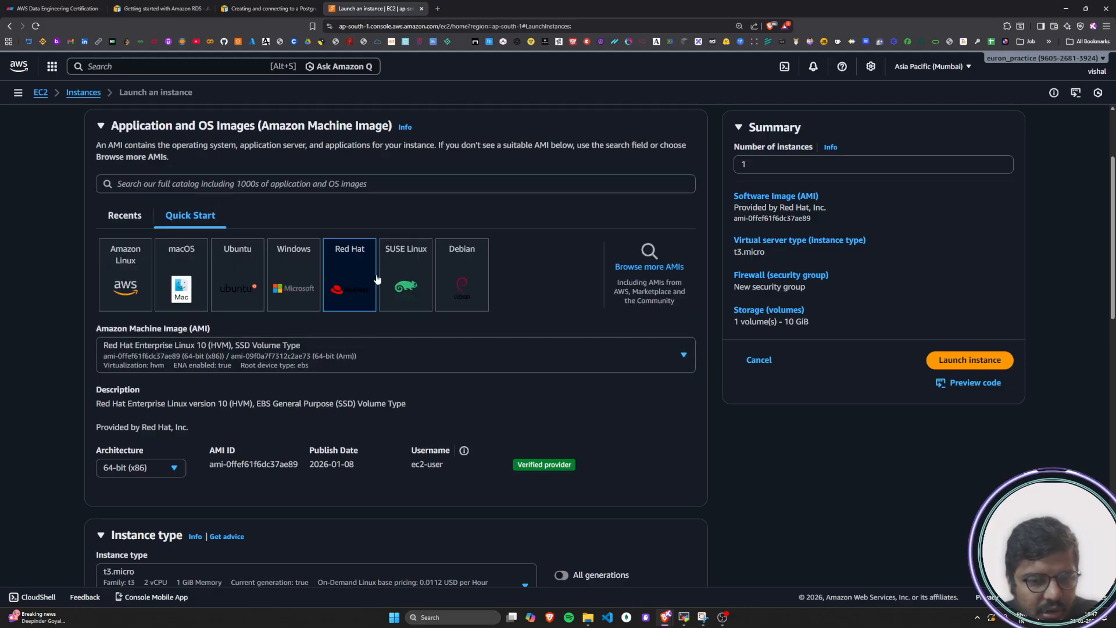
Set the operating system image back to Amazon Linux and view its available Amazon Machine Images
left_click(111, 274)
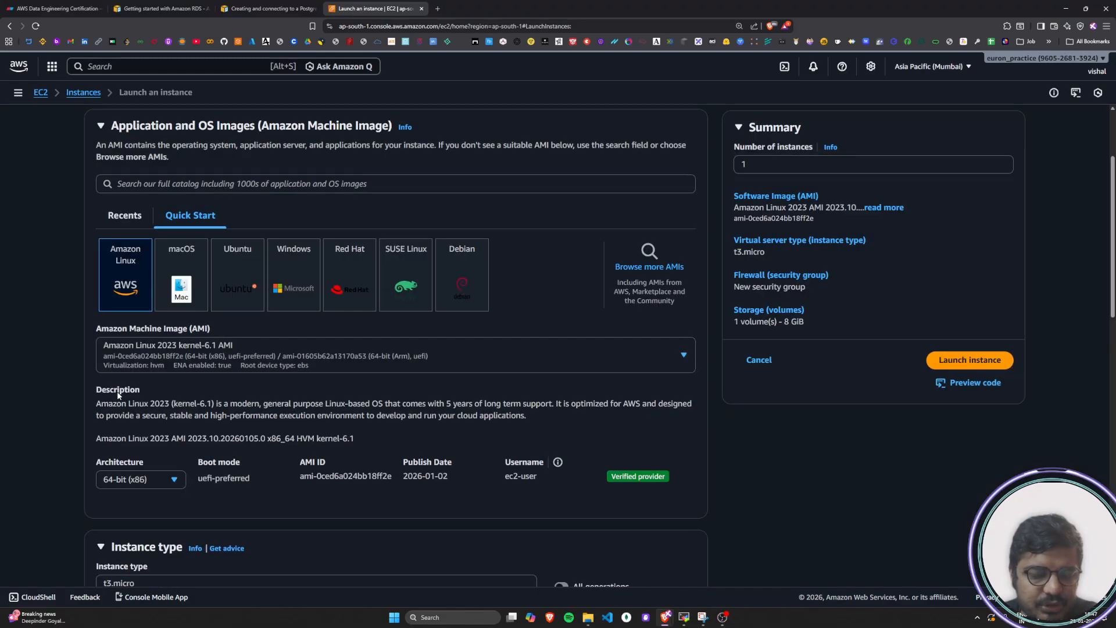
left_click(453, 362)
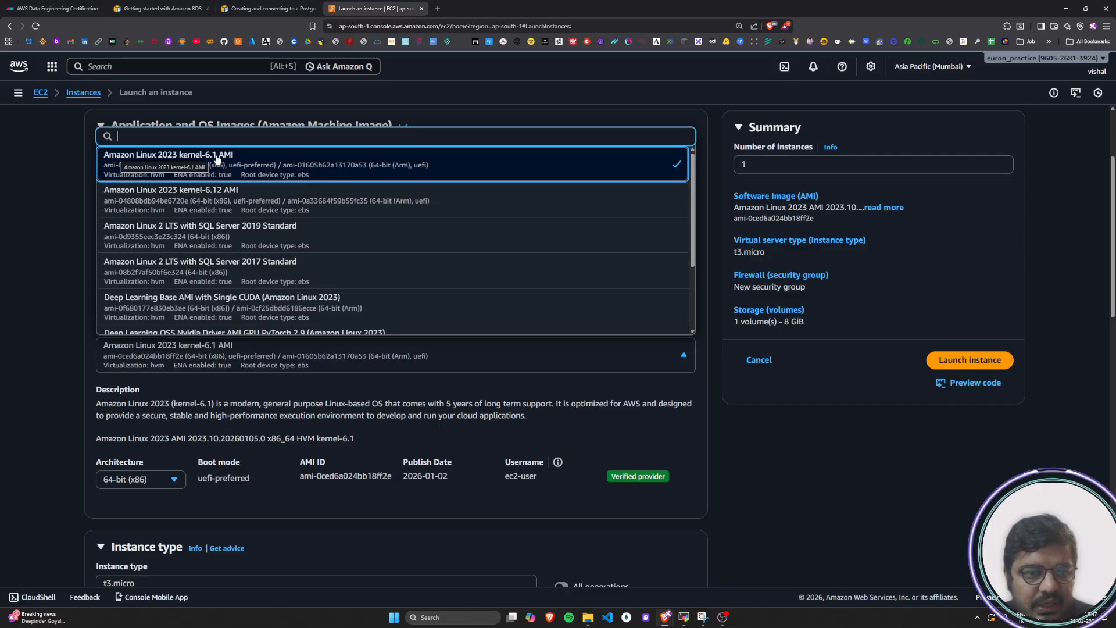
Read the tutorial's instruction on which instance type to choose and return to the Launch an instance page
left_click(265, 8)
scroll(465, 416, "down", 1)
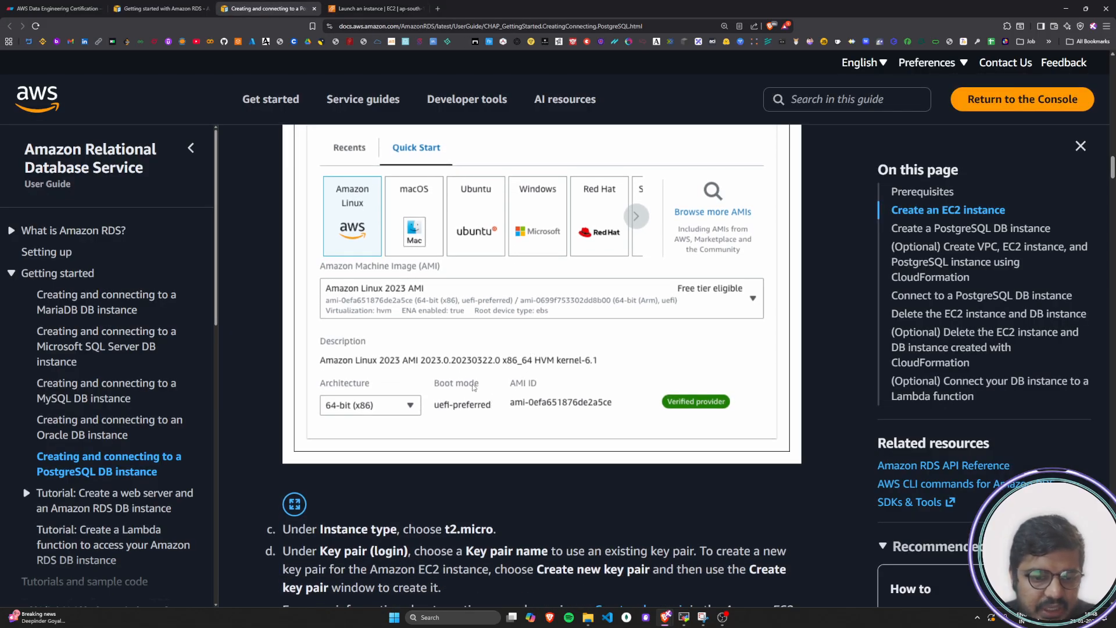
scroll(468, 381, "down", 2)
scroll(455, 387, "down", 2)
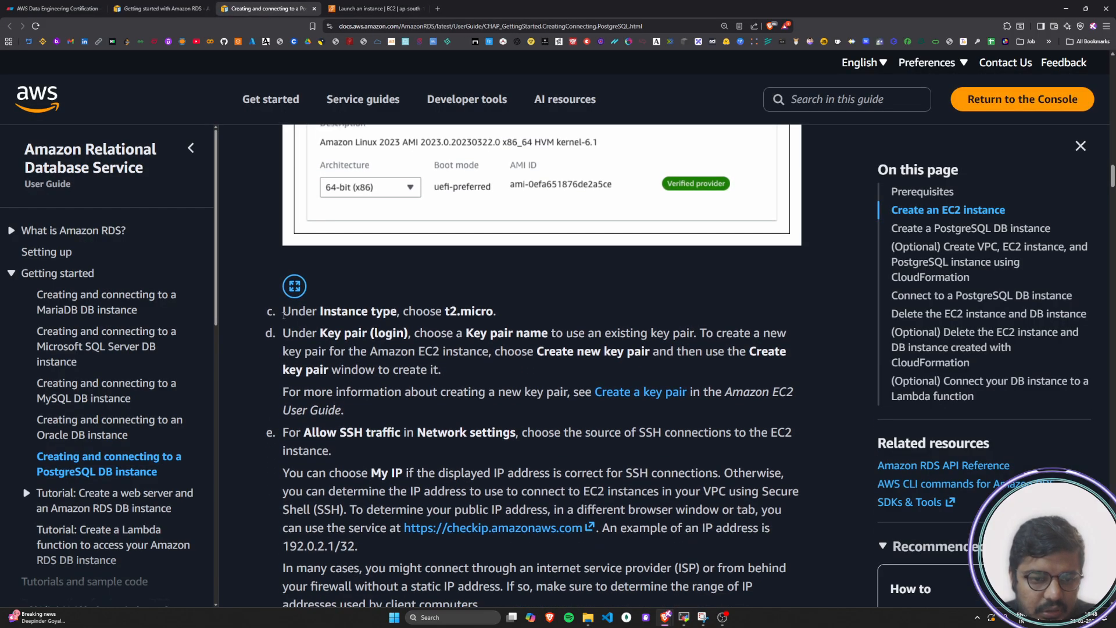
left_click_drag(280, 312, 494, 312)
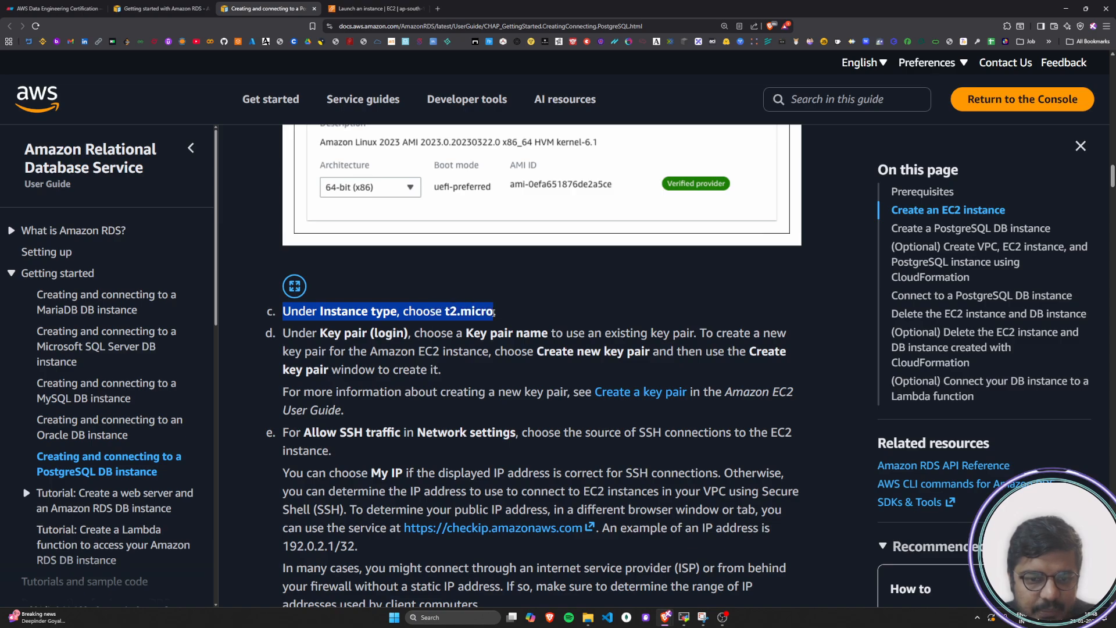
left_click(494, 312)
left_click(375, 8)
Examine the available instance types without changing the selection, and recheck the tutorial's t2.micro instruction
scroll(396, 389, "down", 3)
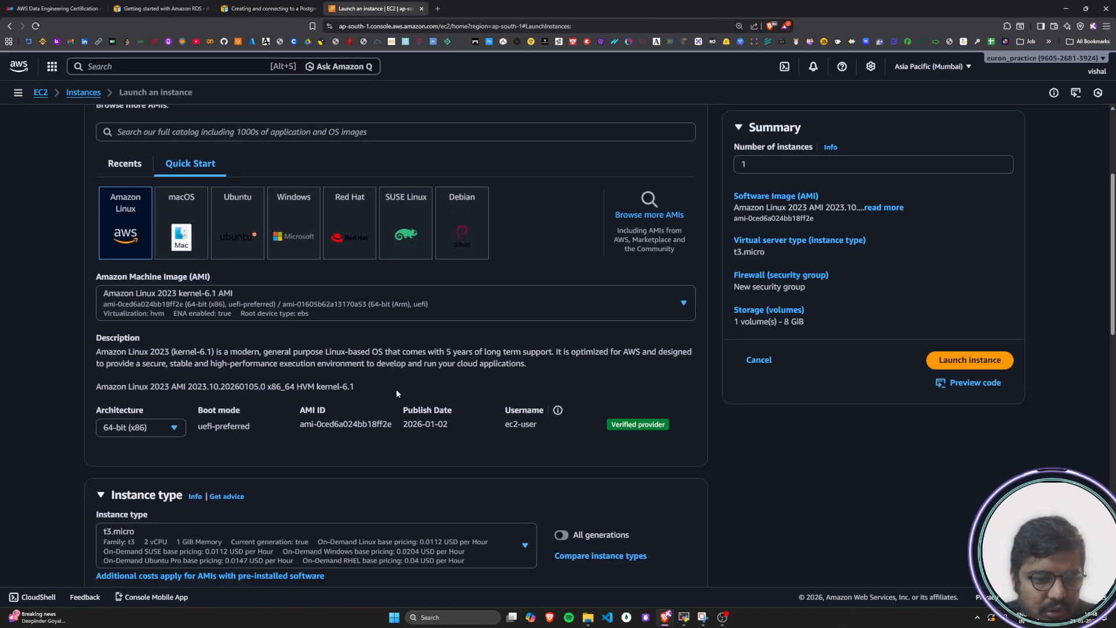
left_click(230, 349)
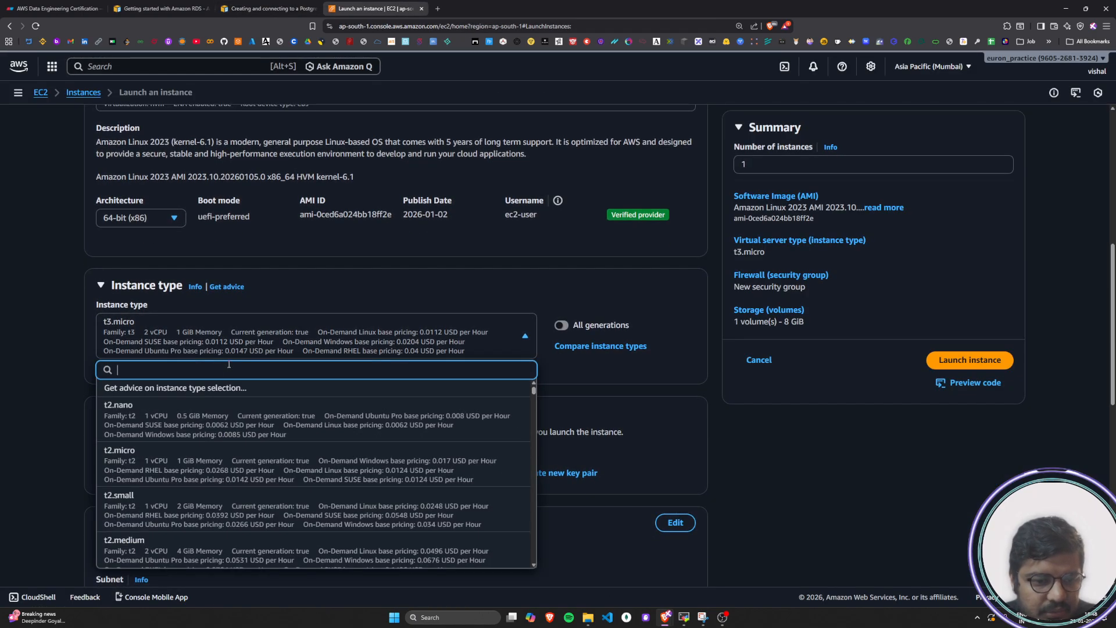
left_click(239, 335)
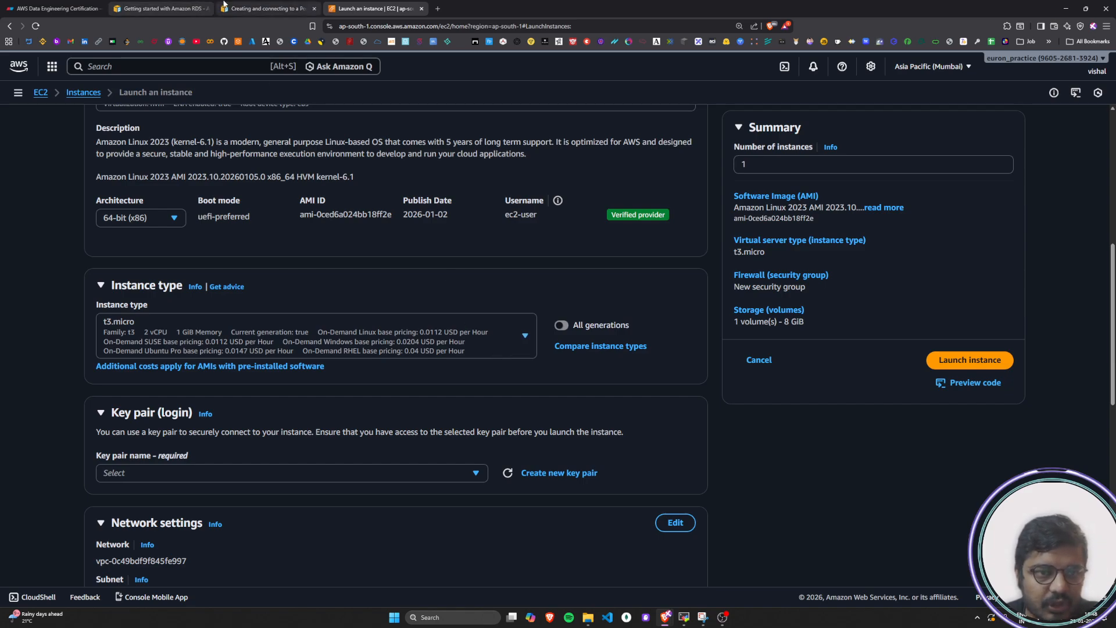
key("ctrl+shift+Tab")
left_click_drag(422, 312, 504, 311)
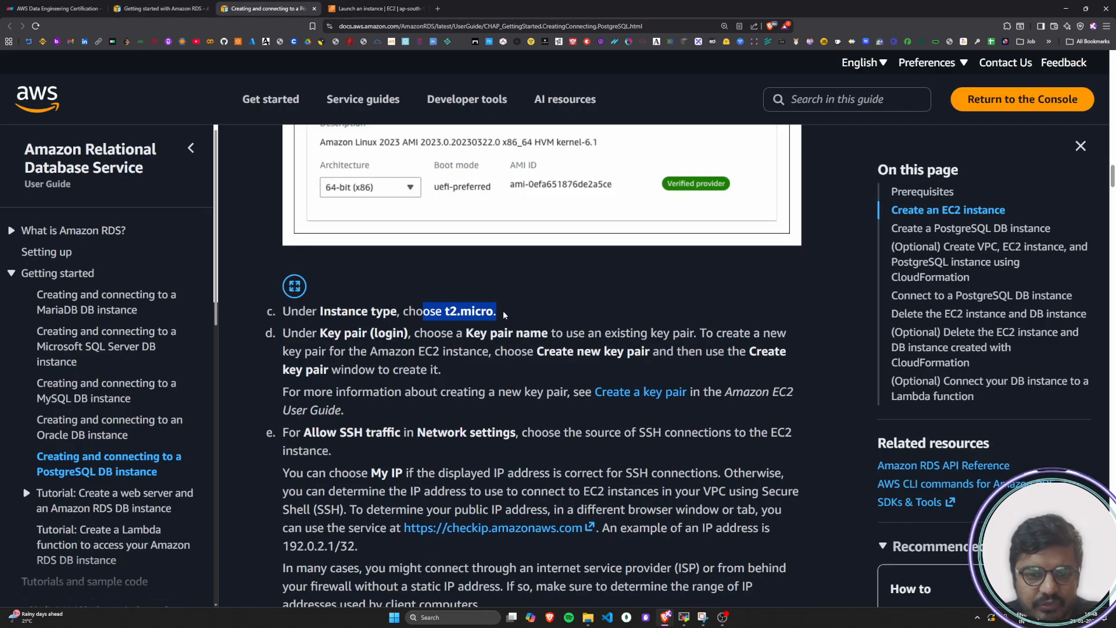
left_click(504, 311)
left_click(378, 8)
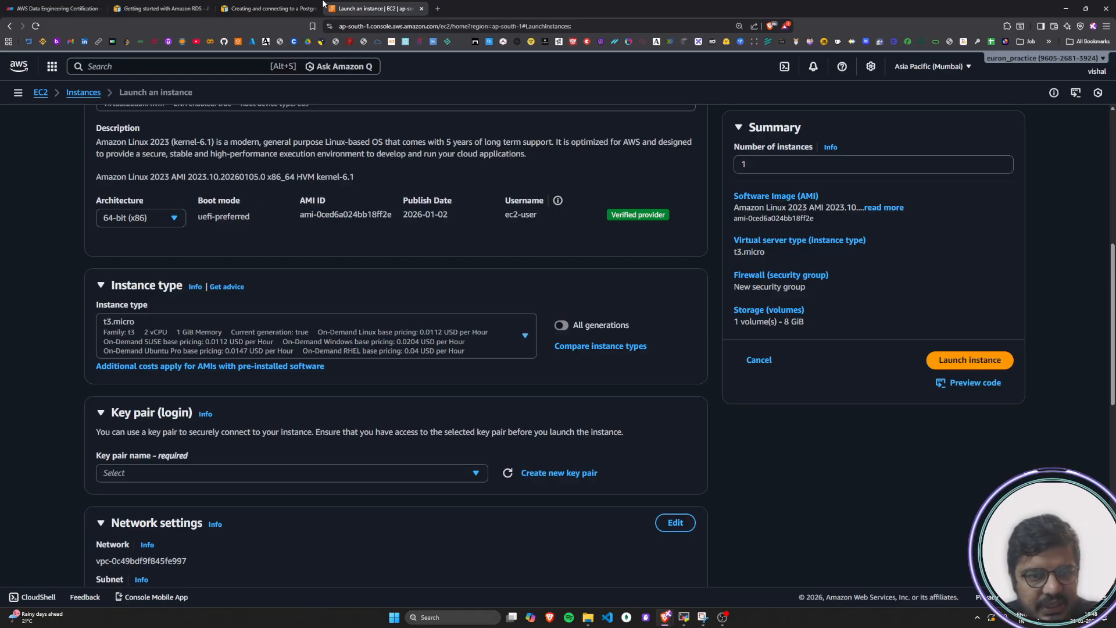
Read the tutorial's Key pair (login) instruction on using an existing key pair or creating one, and return to the launch page
left_click(267, 8)
scroll(383, 385, "down", 1)
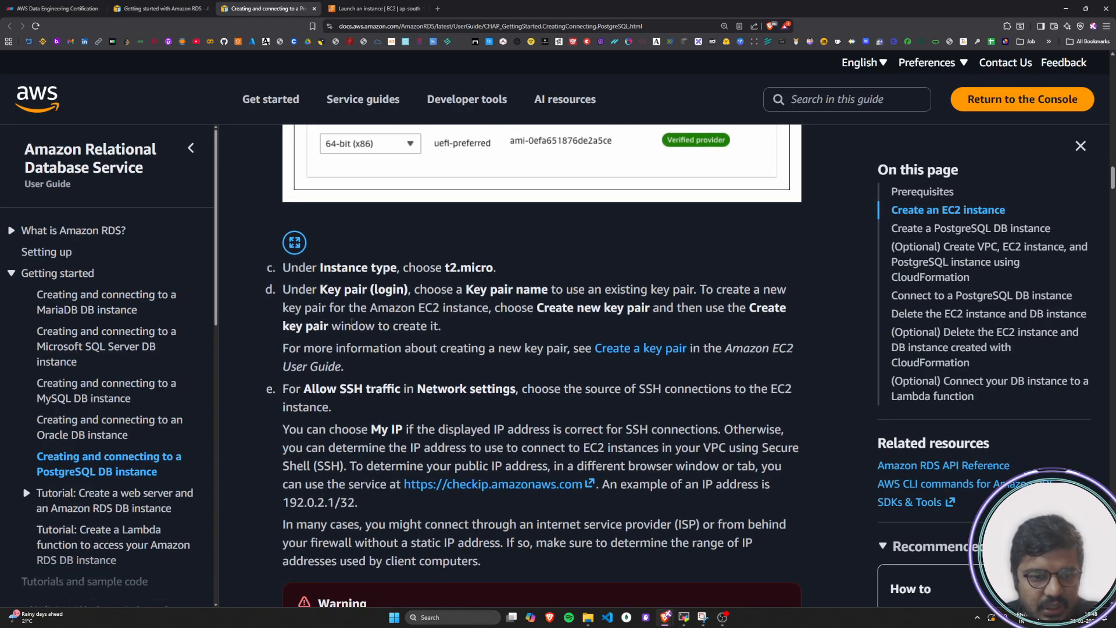
left_click_drag(315, 293, 527, 309)
left_click(476, 301)
left_click_drag(579, 308, 787, 310)
left_click_drag(284, 326, 452, 330)
left_click(453, 330)
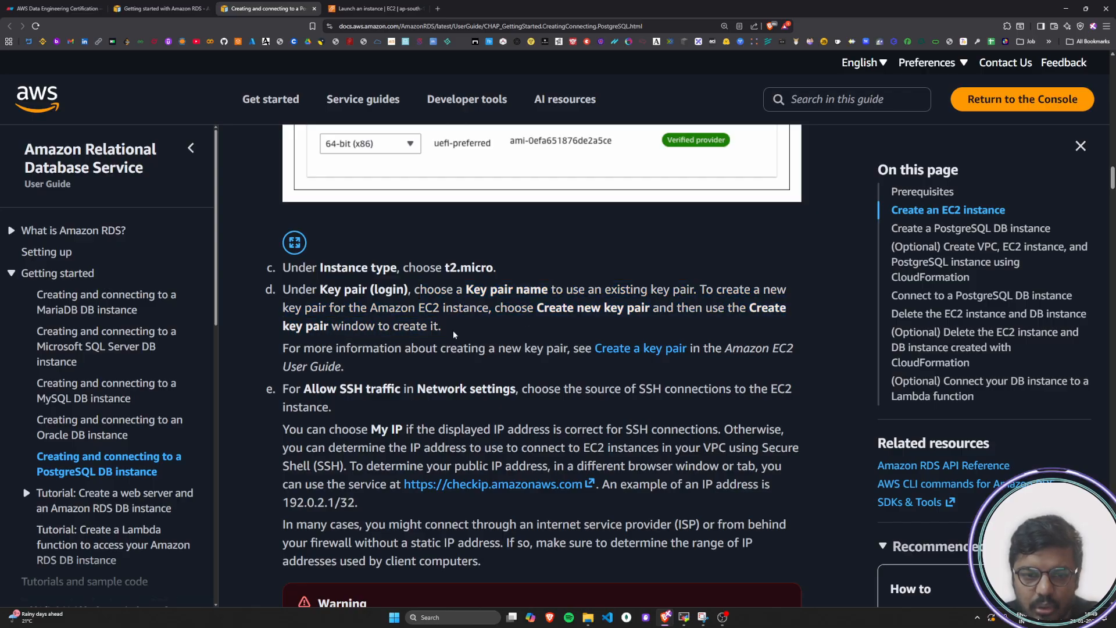
left_click(375, 8)
Choose the existing key pair vs17-keypair for logging in to the instance
scroll(259, 340, "down", 2)
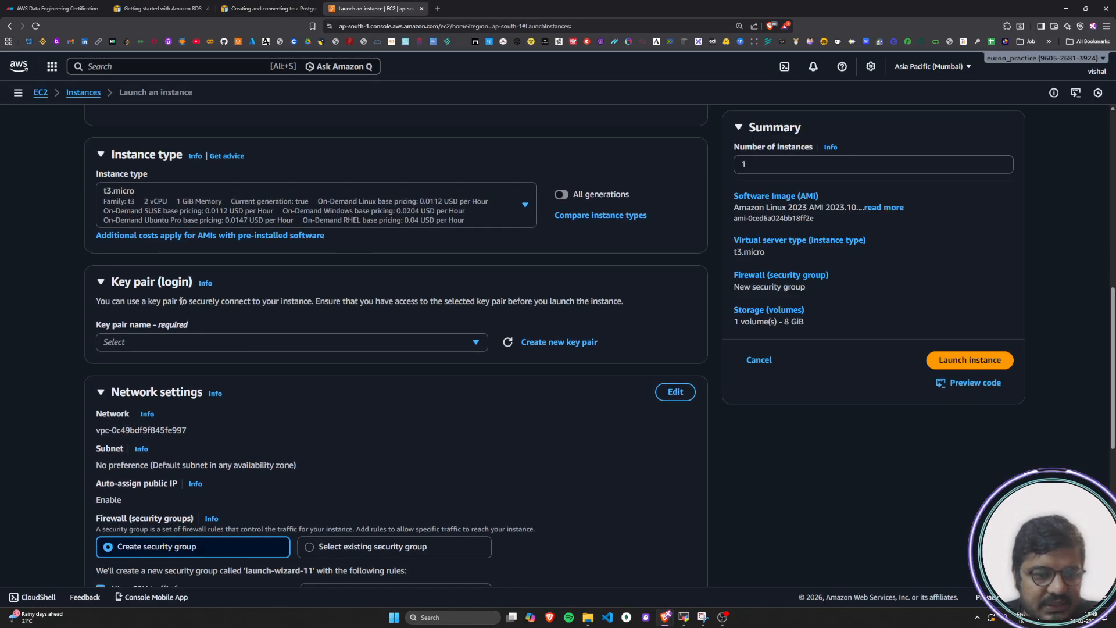
scroll(162, 298, "down", 1)
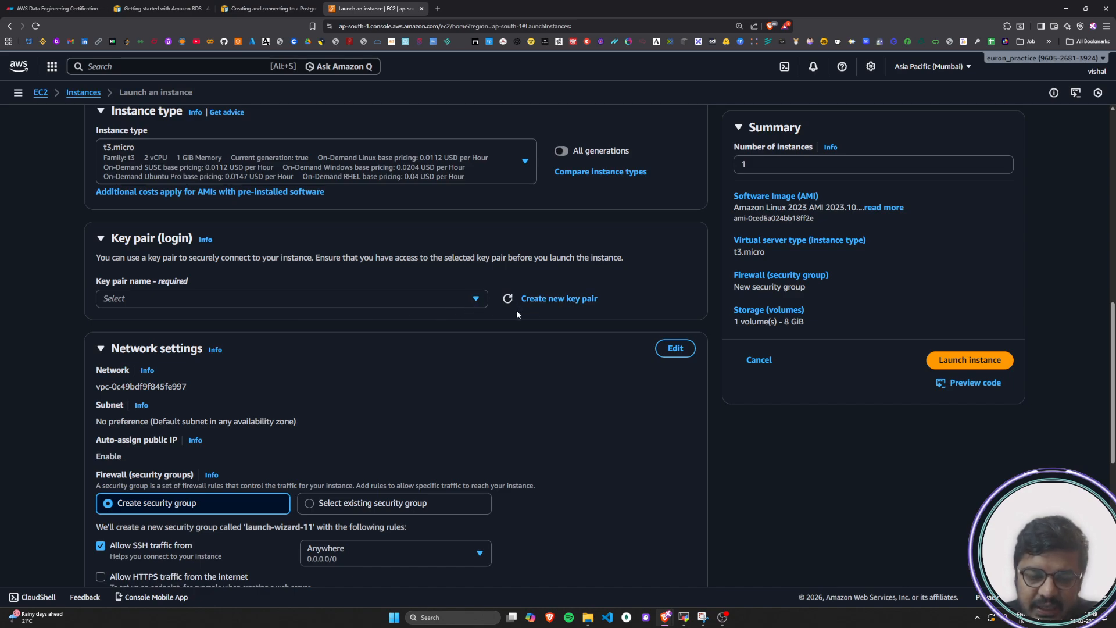
left_click(476, 299)
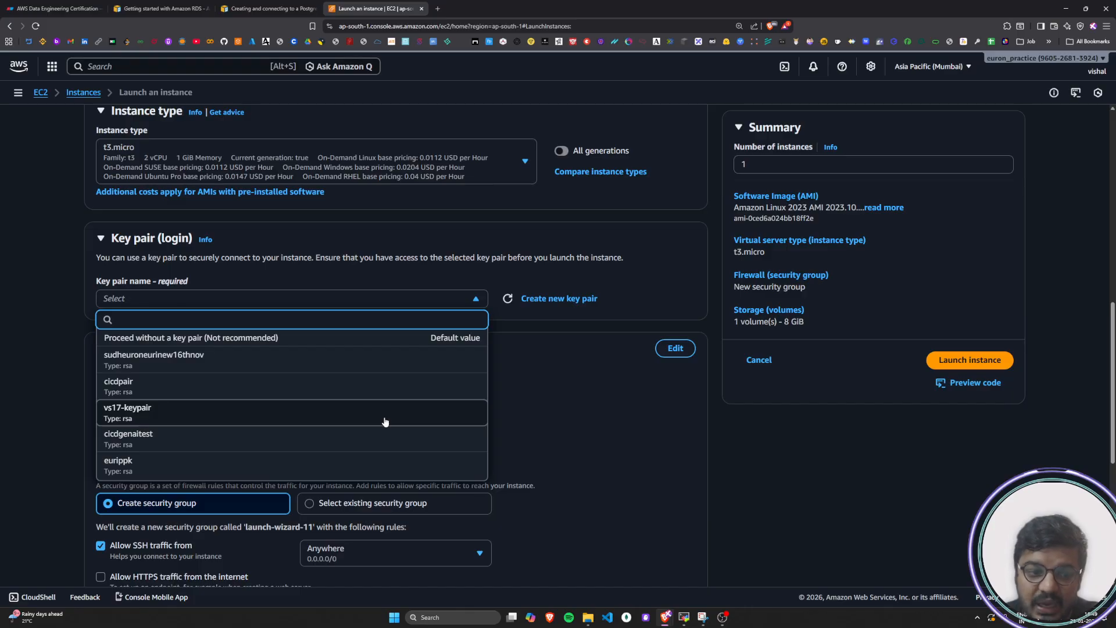
left_click(141, 413)
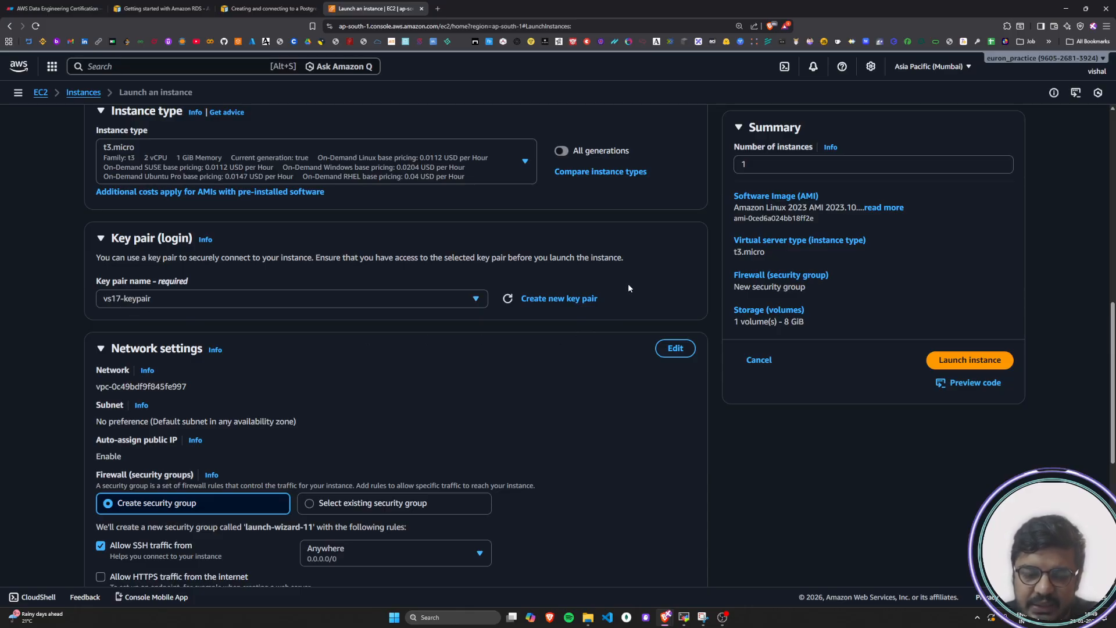
Begin creating a new key pair named pgrdskeypair for the instance
left_click(541, 300)
left_click(438, 247)
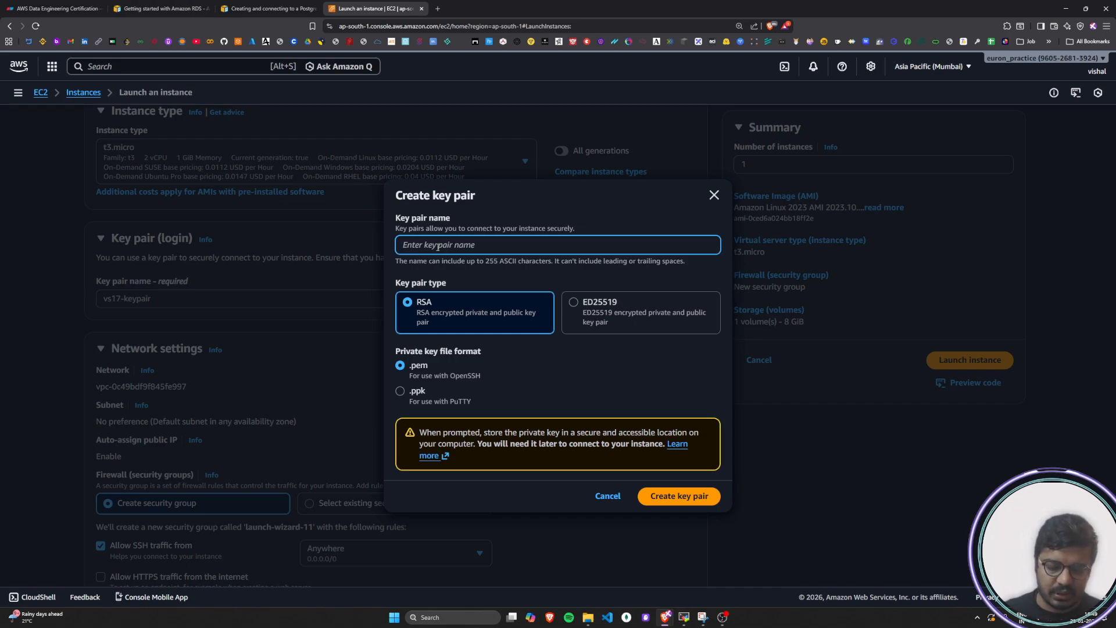
type("ps")
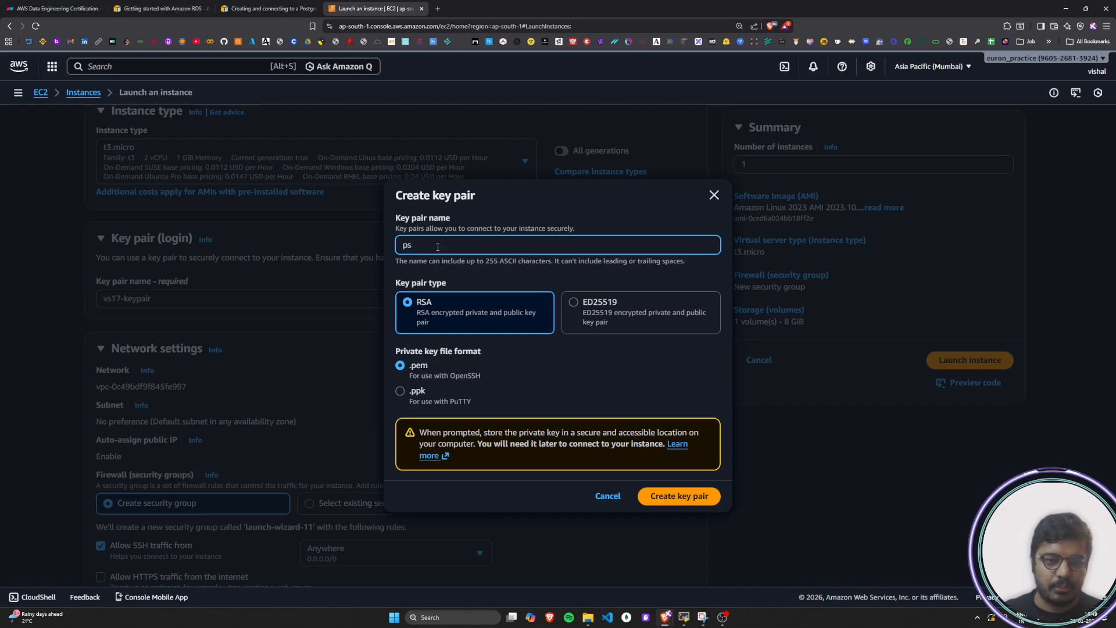
type("grds")
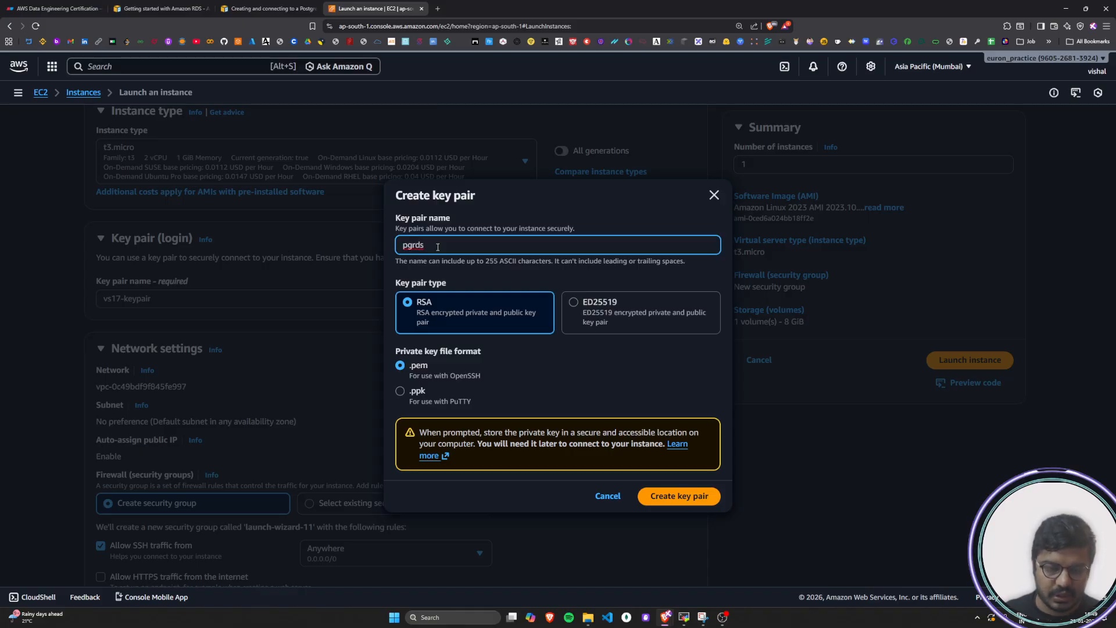
type("keypa")
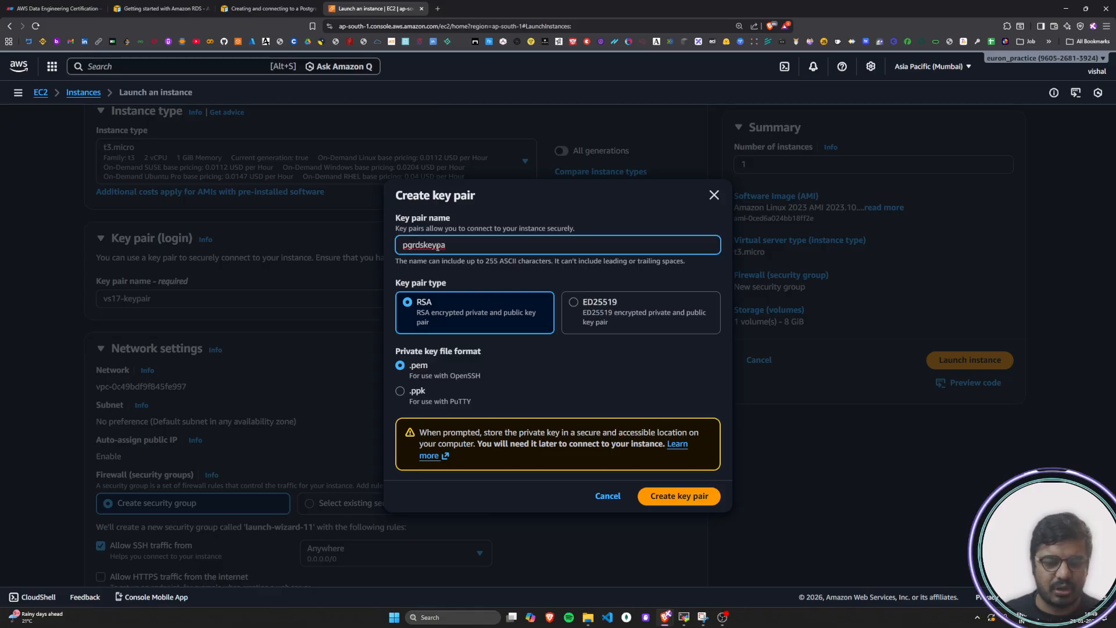
type("ir")
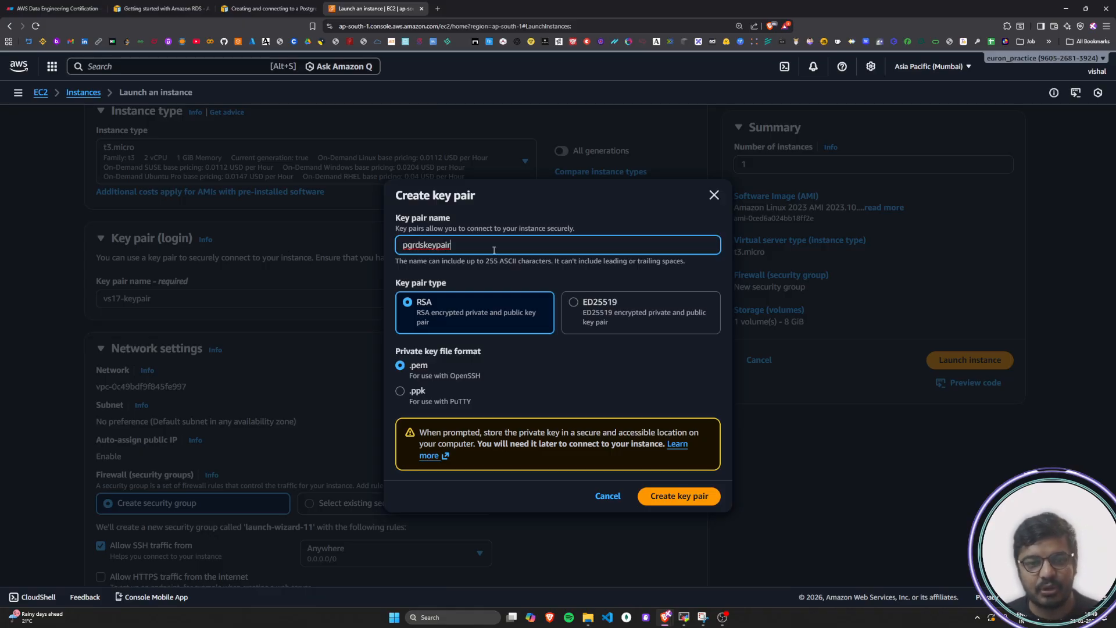
double_click(468, 246)
left_click(582, 246)
Review the RSA key type, try the .ppk format, switch back to .pem, and dismiss the key pair without creating it
left_click(411, 284)
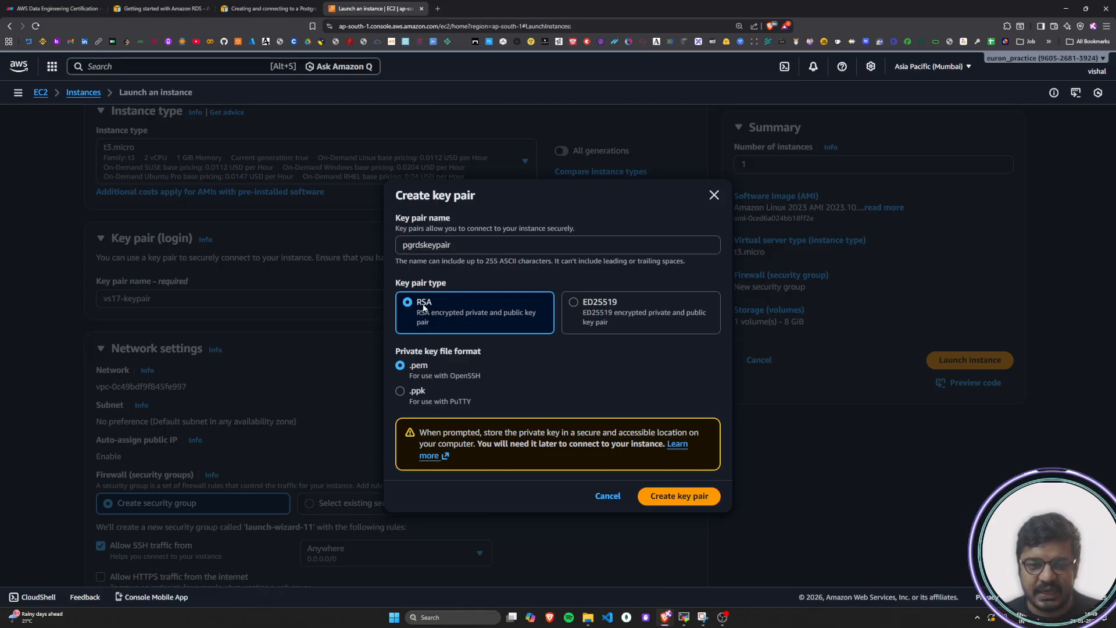
left_click_drag(403, 354, 484, 353)
left_click(484, 353)
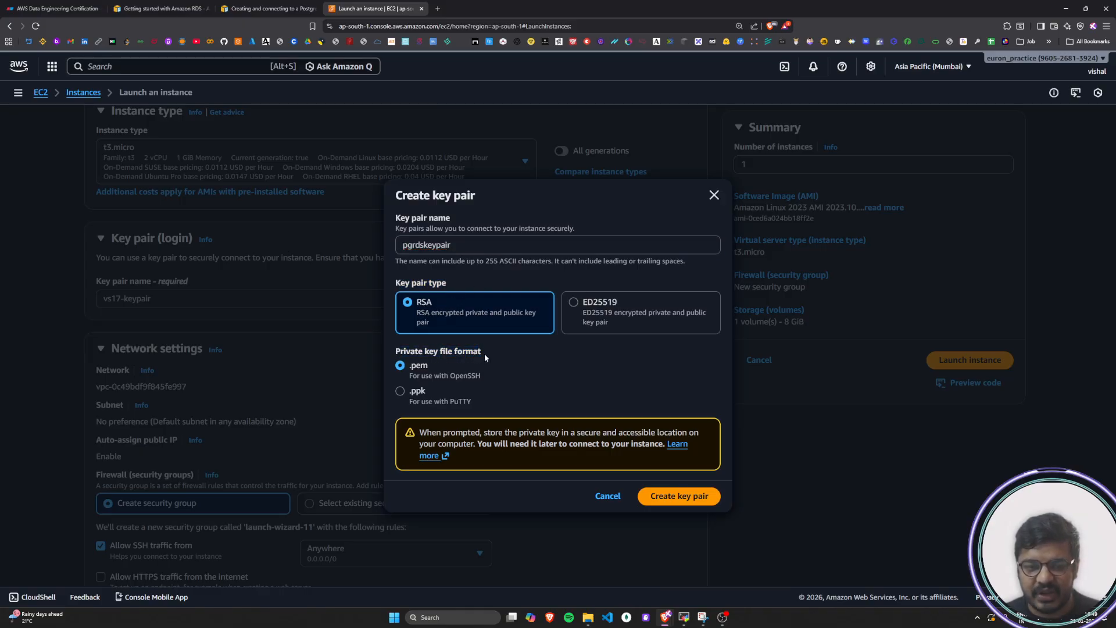
left_click(401, 393)
left_click_drag(408, 394, 430, 393)
left_click(431, 397)
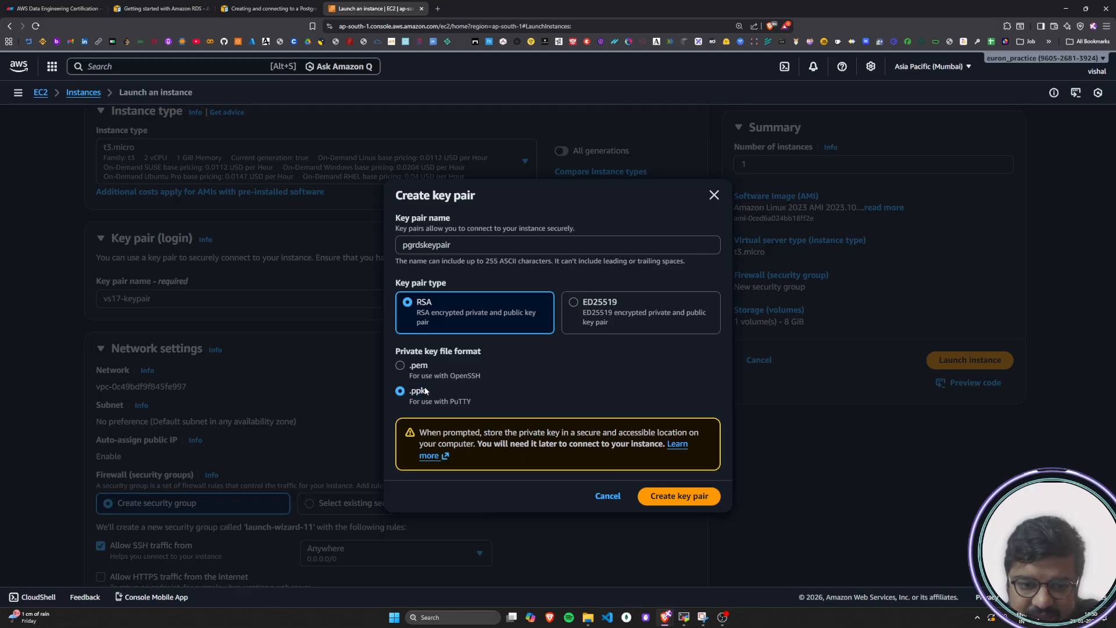
left_click(402, 366)
left_click(482, 366)
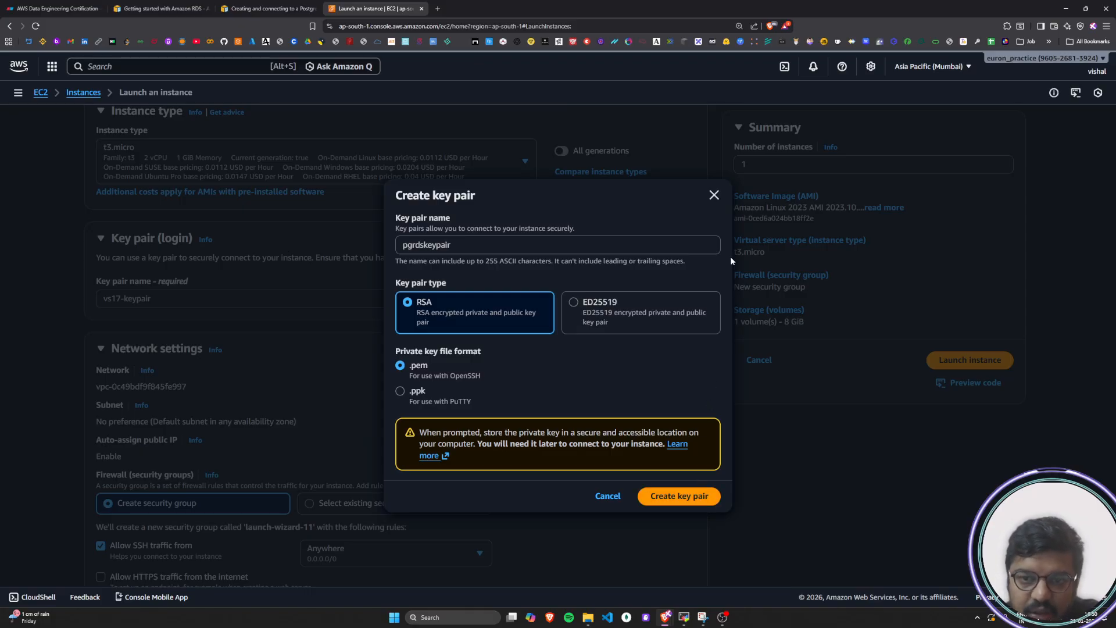
left_click(714, 196)
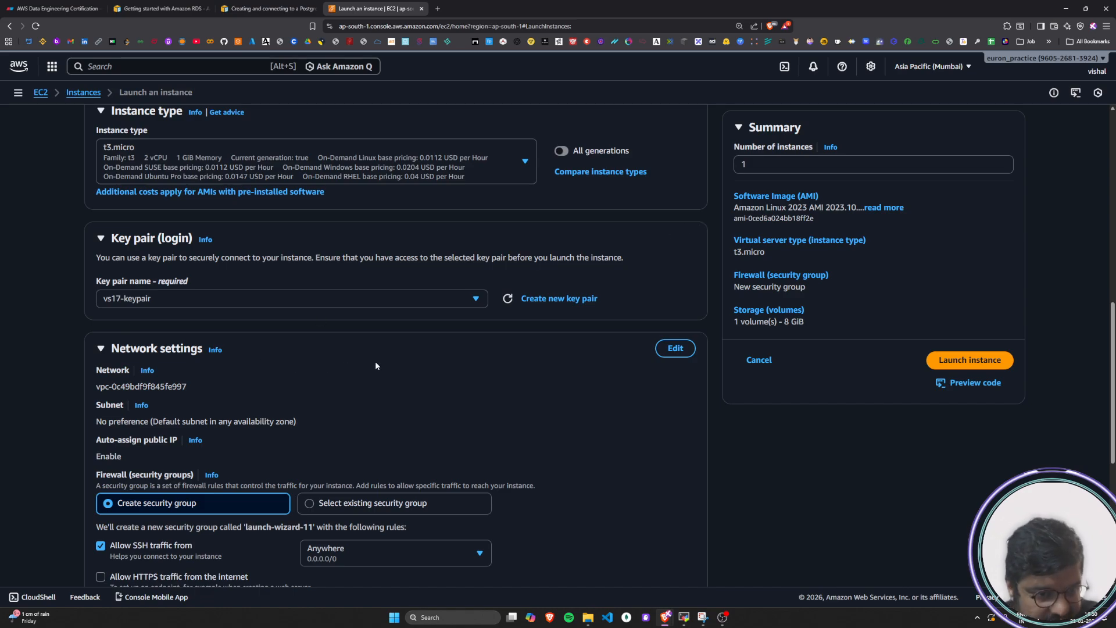
Read the tutorial's Allow SSH traffic instruction under Network settings, including its guidance on choosing My IP as the SSH source
scroll(636, 451, "down", 3)
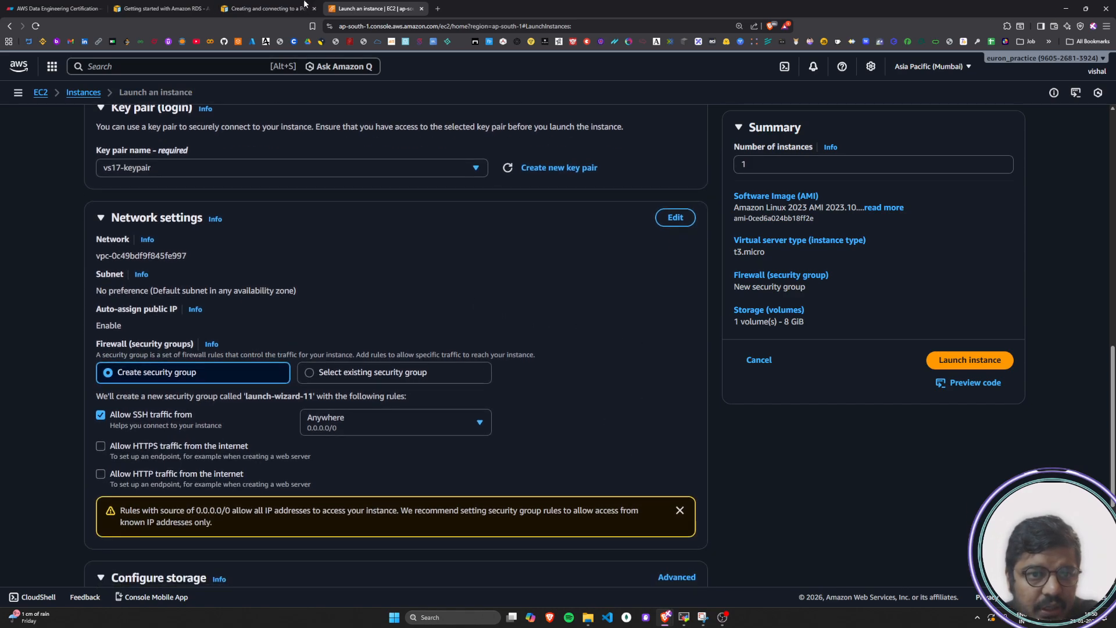
left_click(265, 8)
scroll(458, 373, "down", 1)
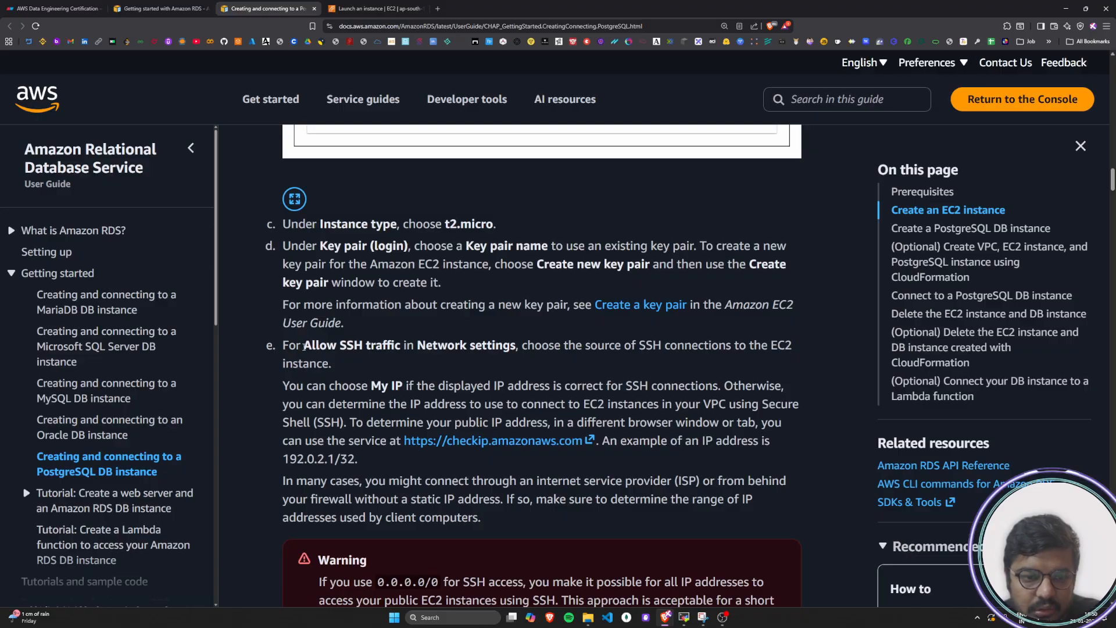
left_click_drag(282, 347, 465, 356)
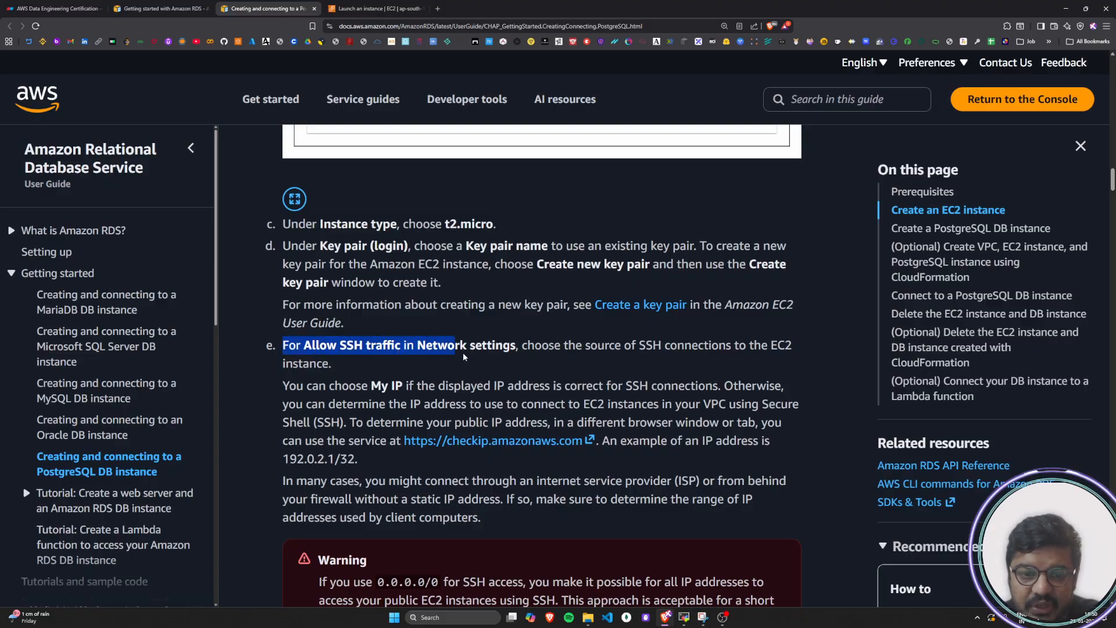
left_click(515, 352)
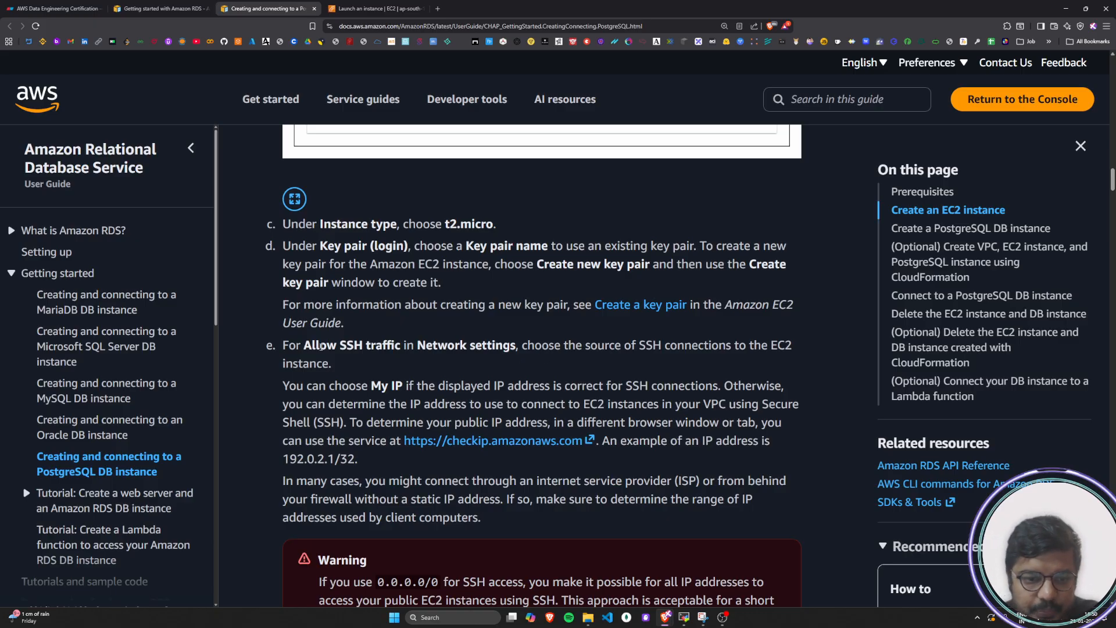
left_click_drag(286, 342, 385, 370)
left_click(587, 349)
left_click(385, 370)
scroll(385, 370, "down", 1)
left_click_drag(289, 343, 448, 343)
left_click(410, 346)
left_click(446, 342)
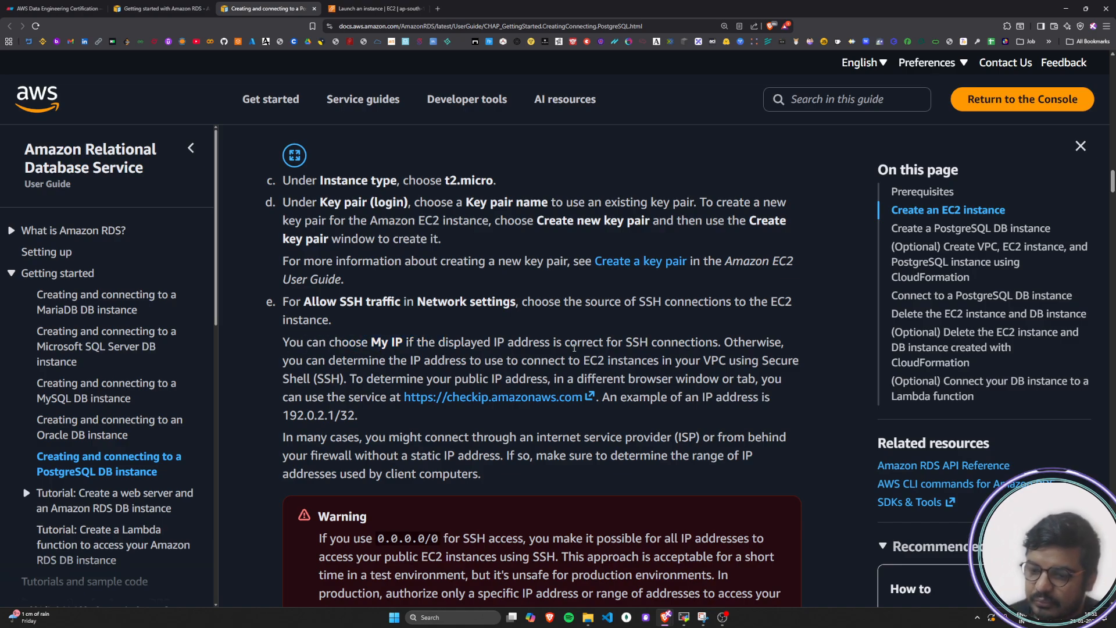
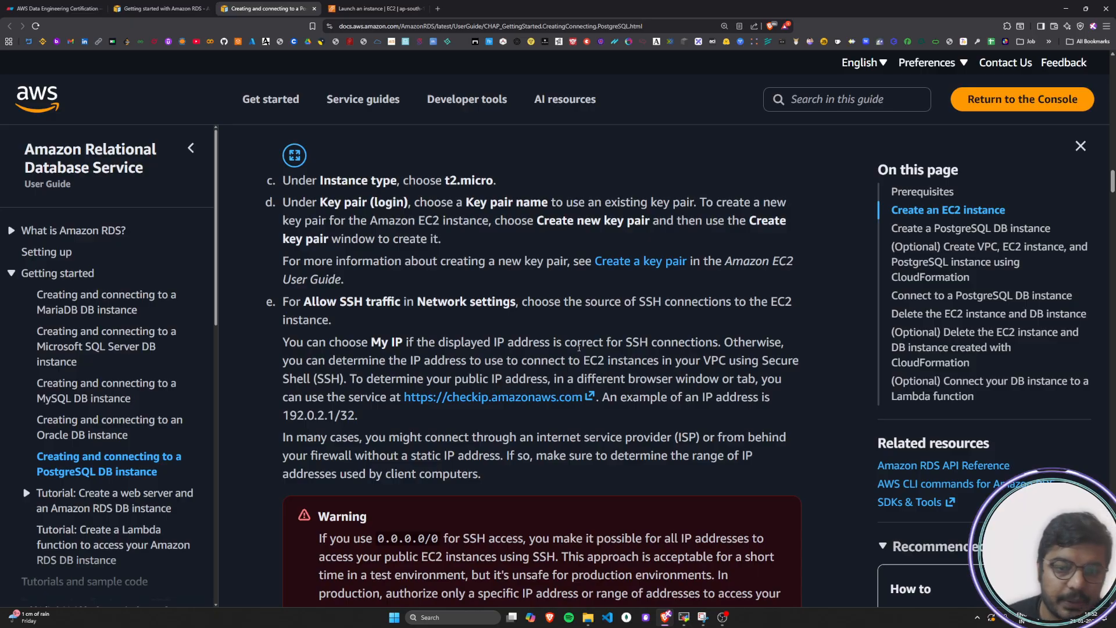
Read the tutorial's guidance on determining the public IP address for SSH connections, including the checkip service and the example address
left_click_drag(283, 361, 553, 345)
left_click(553, 348)
left_click_drag(638, 353, 782, 347)
left_click_drag(287, 363, 799, 367)
left_click_drag(284, 383, 781, 379)
left_click(376, 382)
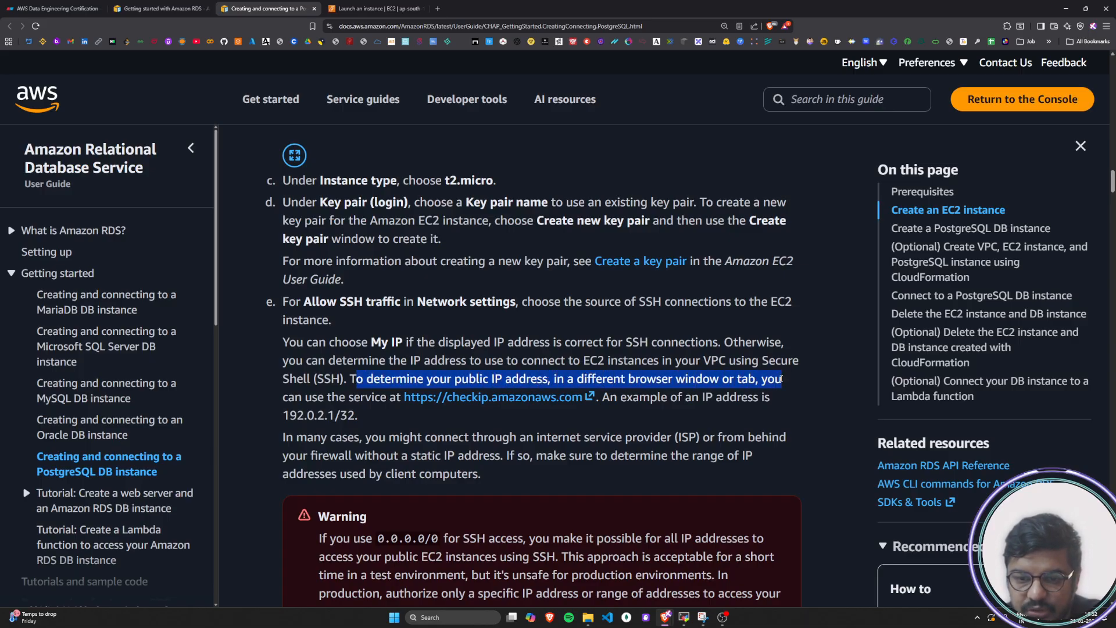
left_click(784, 378)
left_click_drag(294, 395, 792, 401)
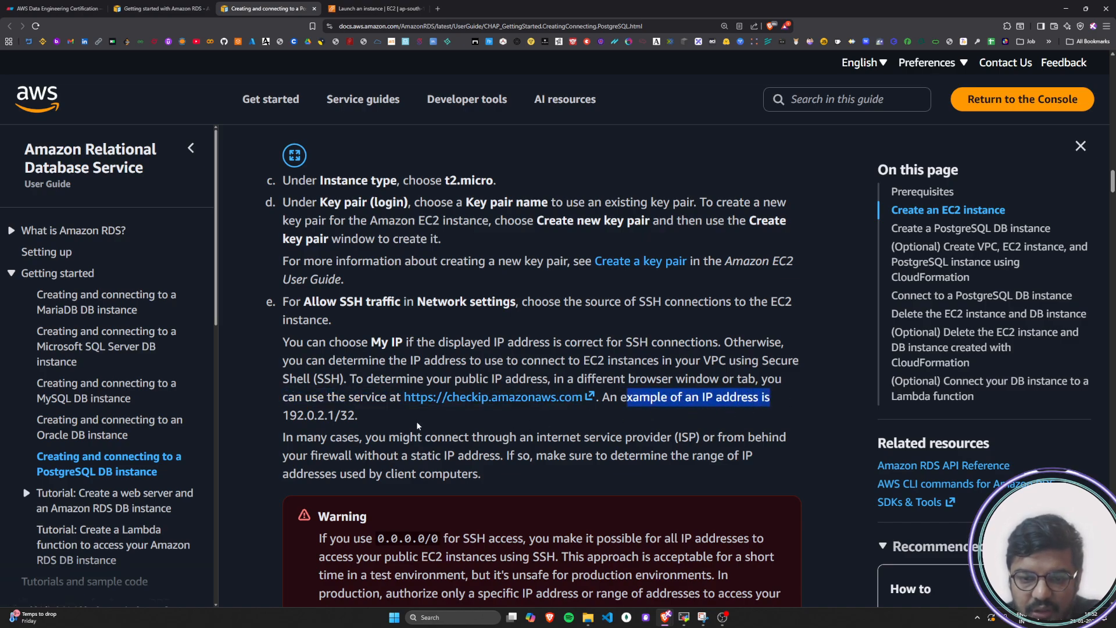
left_click_drag(283, 415, 355, 415)
left_click(315, 445)
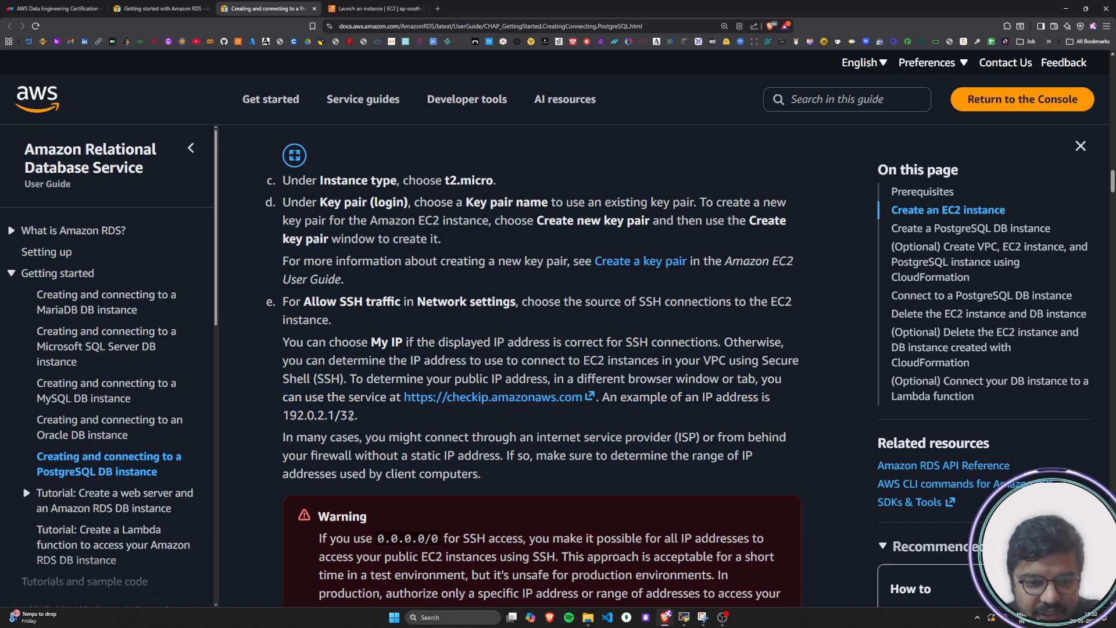
Read the tutorial's note on connecting through an ISP or firewall without a static IP, and review the whole SSH traffic section
left_click_drag(283, 437, 786, 440)
left_click(734, 444)
left_click_drag(400, 444, 738, 463)
left_click(362, 458)
left_click_drag(284, 474, 270, 304)
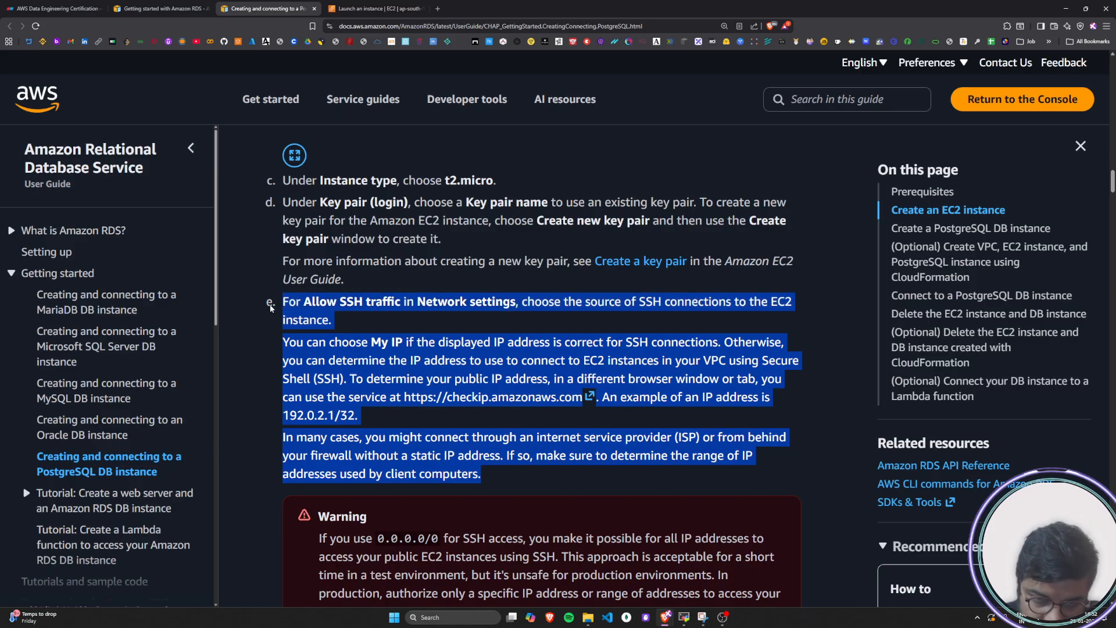
left_click(502, 490)
left_click_drag(487, 477, 278, 302)
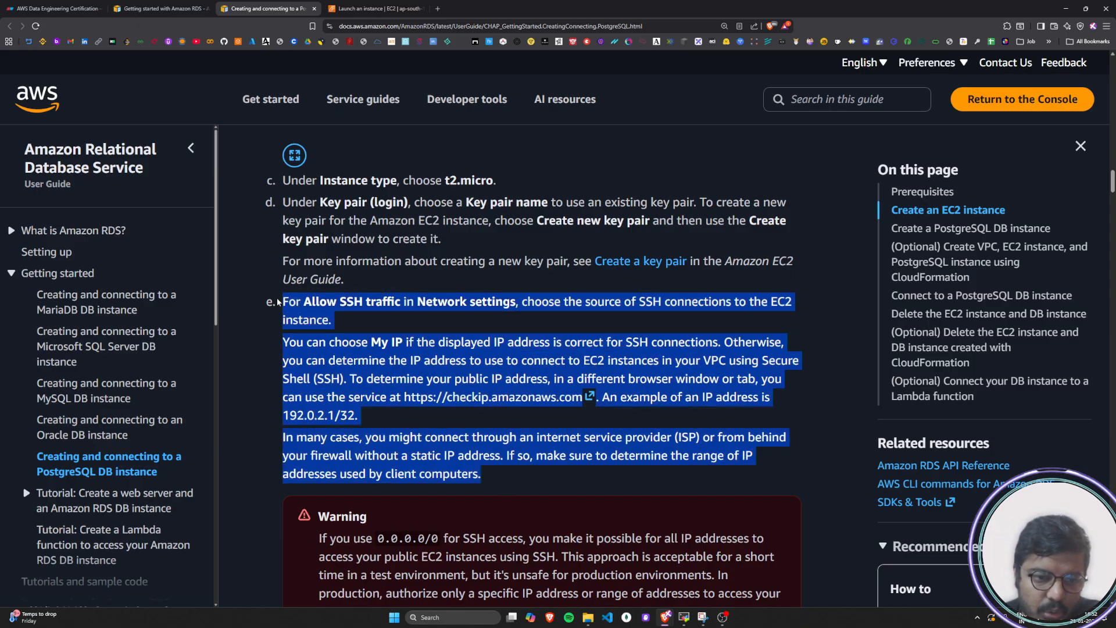
left_click(832, 381)
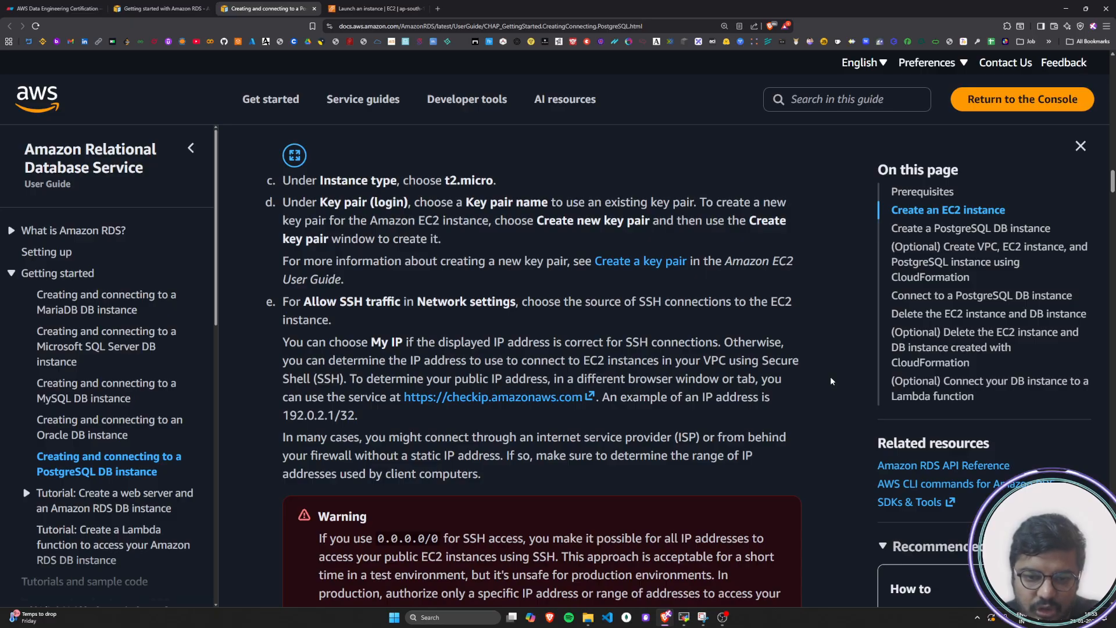
Return to the EC2 instance launch form and review the firewall rules under Network settings
left_click(372, 8)
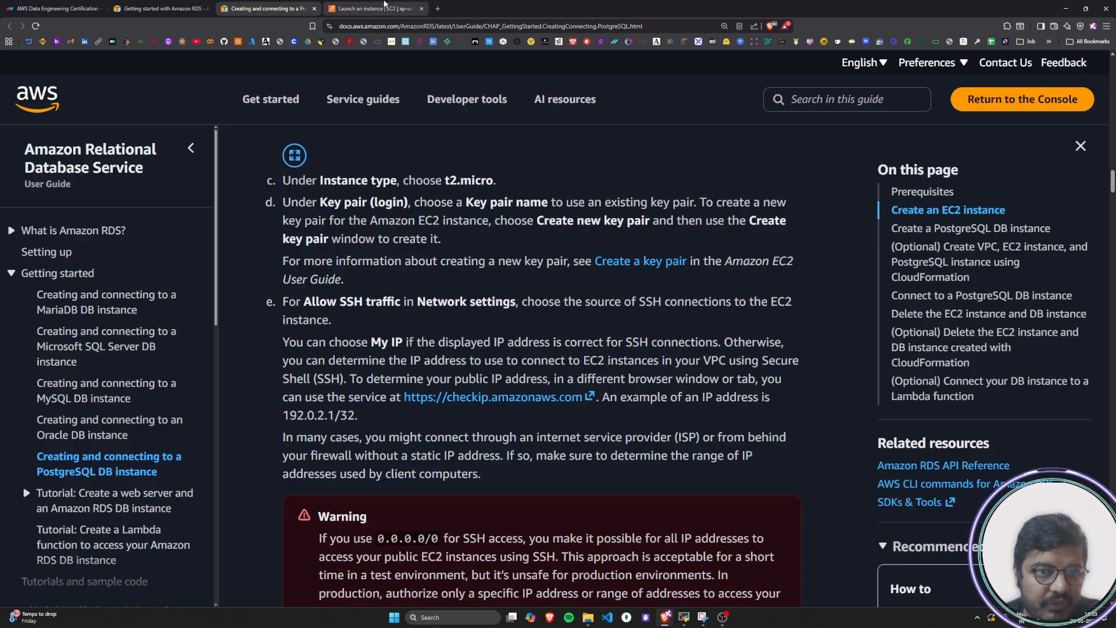
scroll(737, 459, "down", 1)
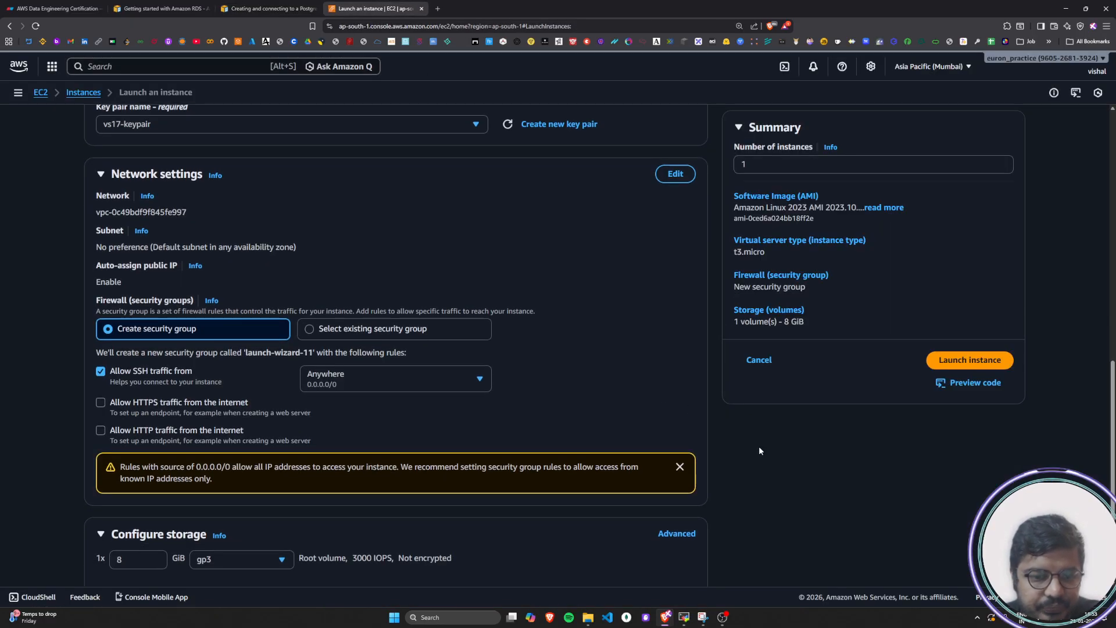
left_click(101, 176)
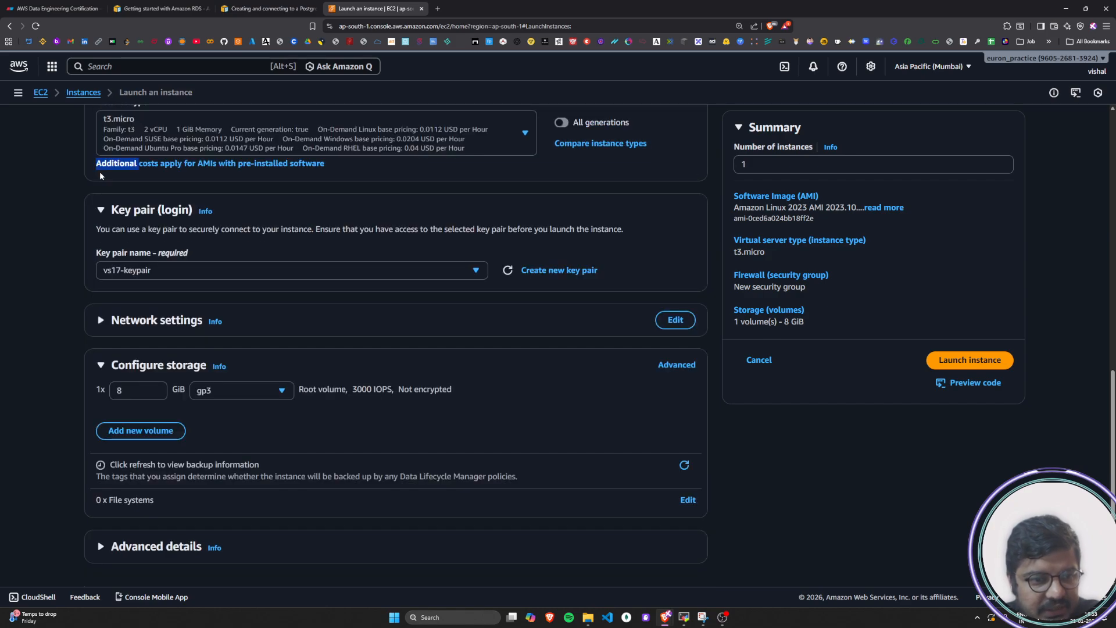
left_click(100, 319)
scroll(84, 308, "down", 3)
scroll(68, 311, "down", 1)
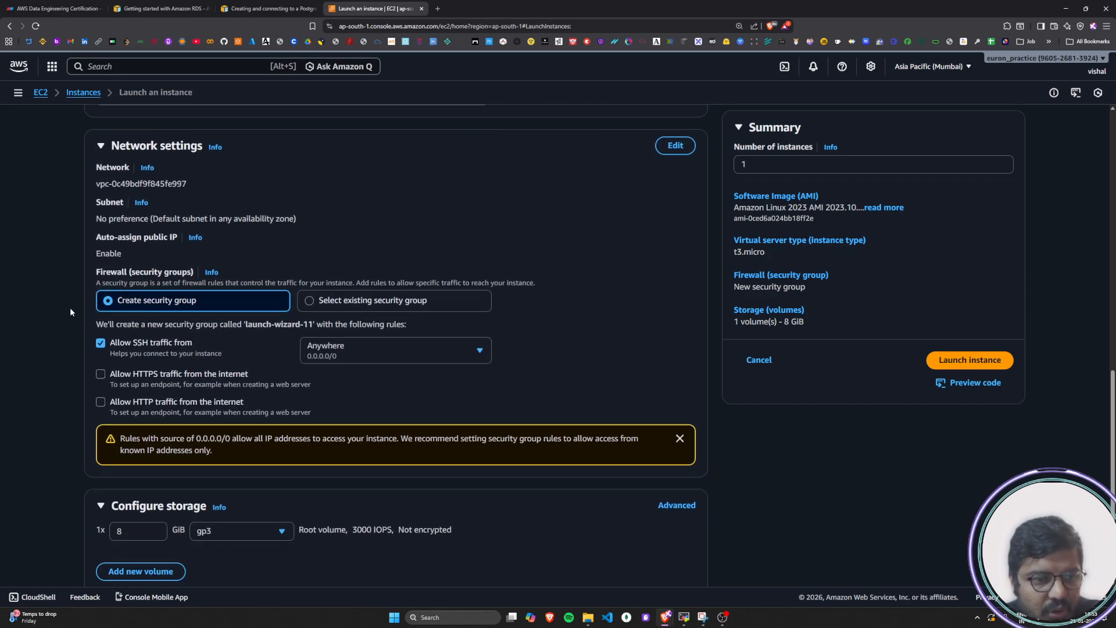
scroll(68, 326, "down", 1)
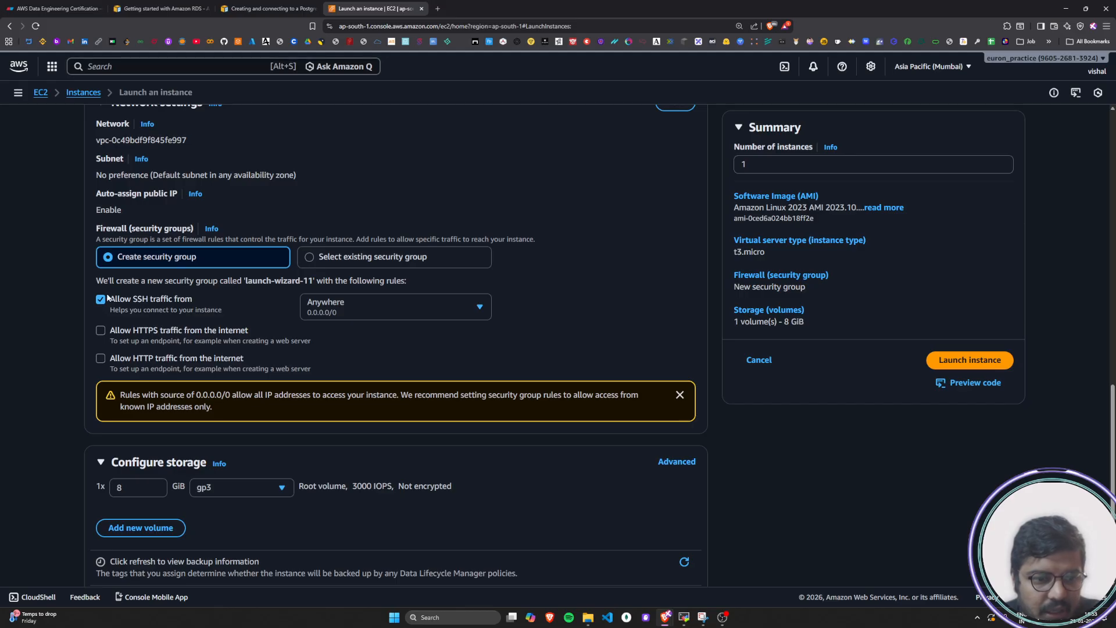
Turn the Allow SSH traffic rule off and on again, and check its source options, keeping Anywhere (0.0.0.0/0)
left_click_drag(110, 300, 194, 298)
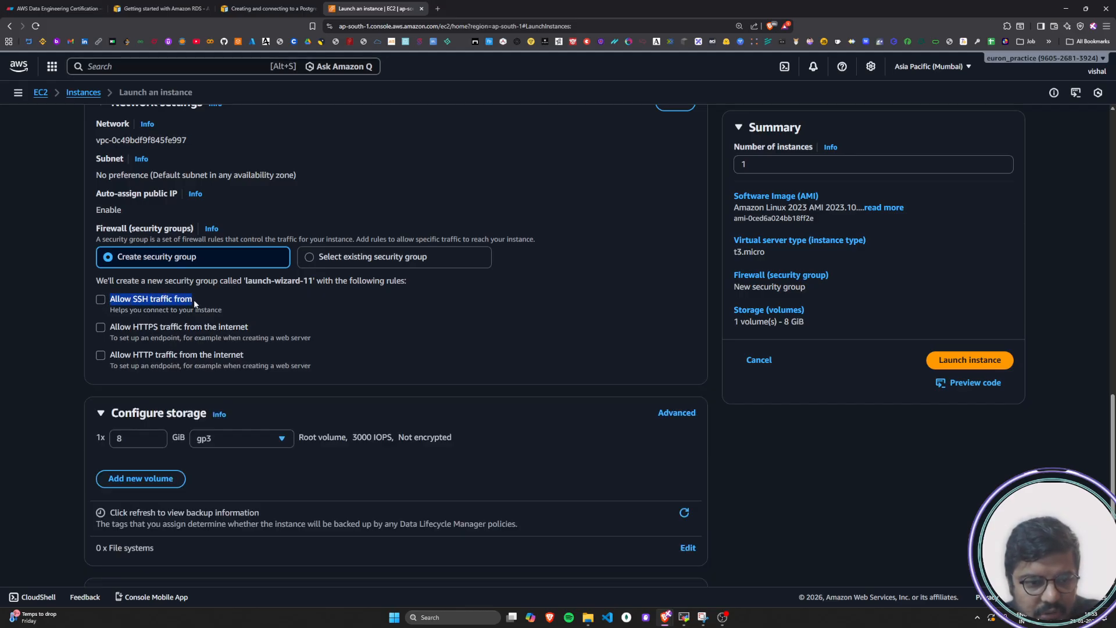
left_click(100, 300)
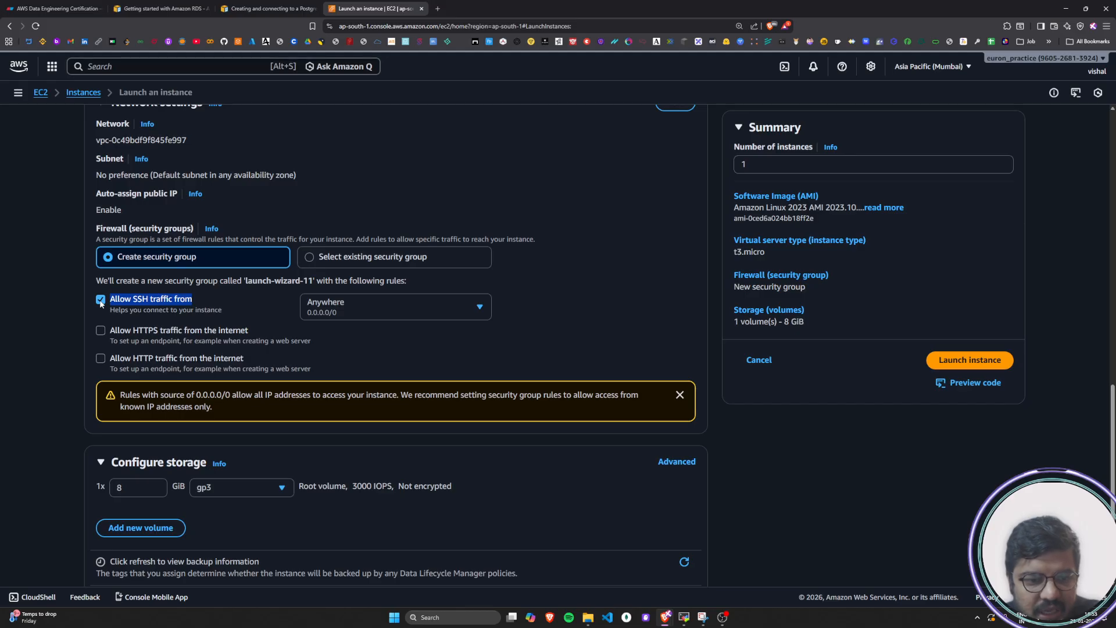
left_click(414, 360)
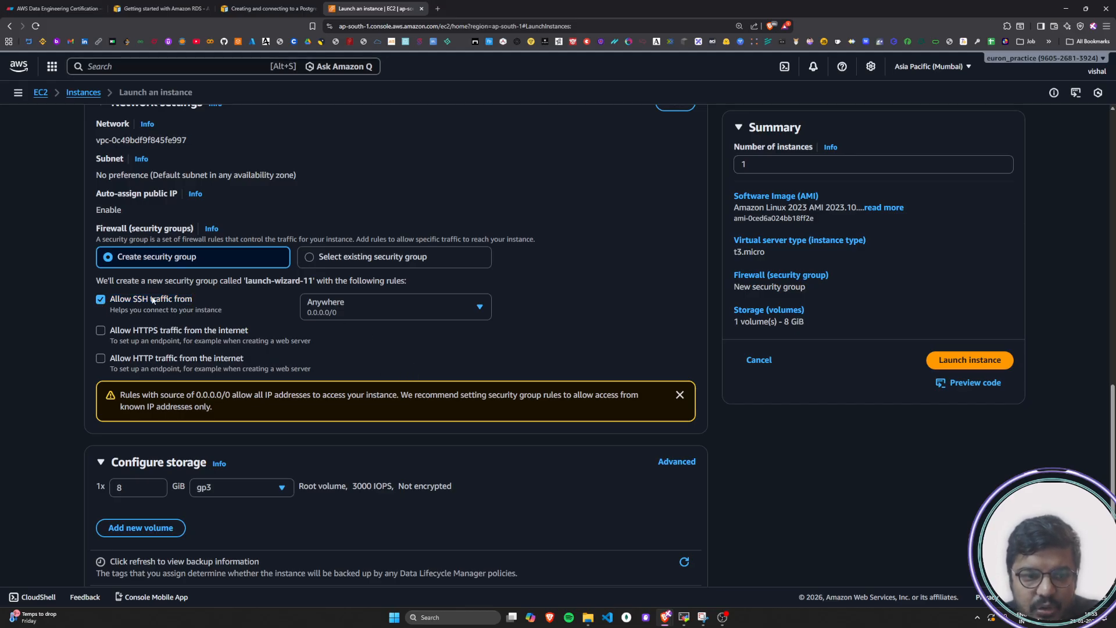
left_click(351, 308)
left_click(355, 336)
left_click(379, 312)
left_click(360, 341)
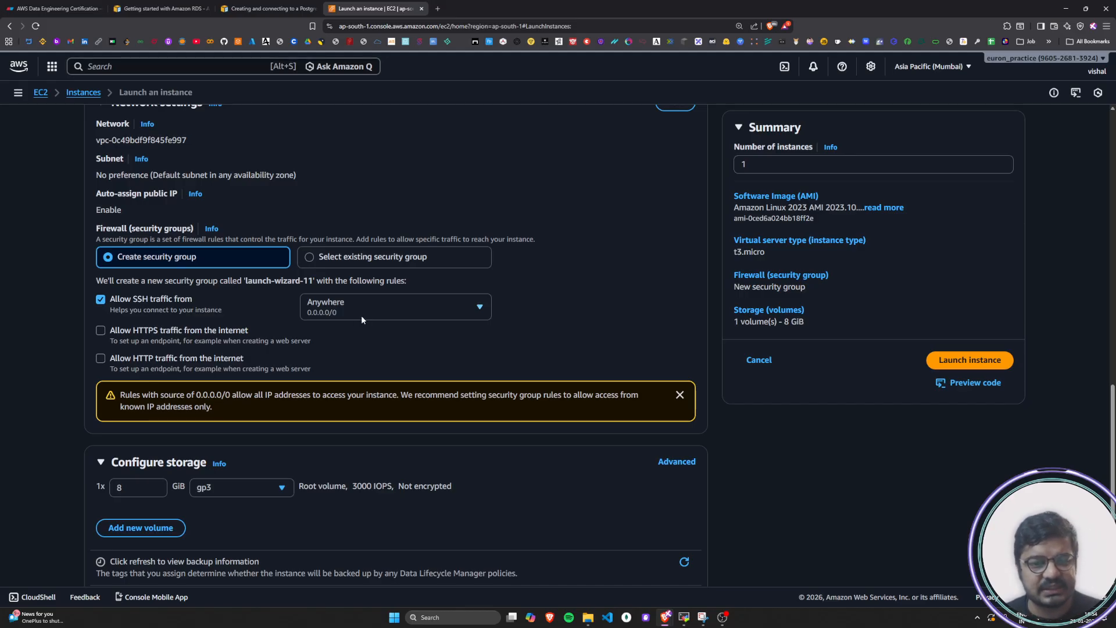
Copy the example IP address 192.0.2.1/32 from the tutorial's SSH guidance
left_click(154, 11)
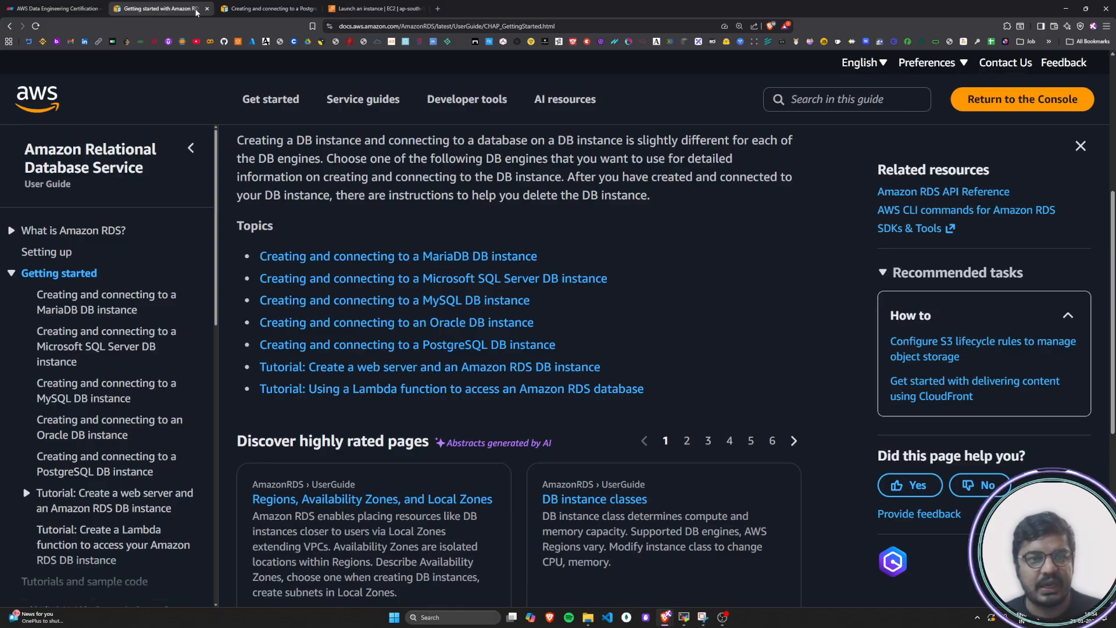
left_click(42, 5)
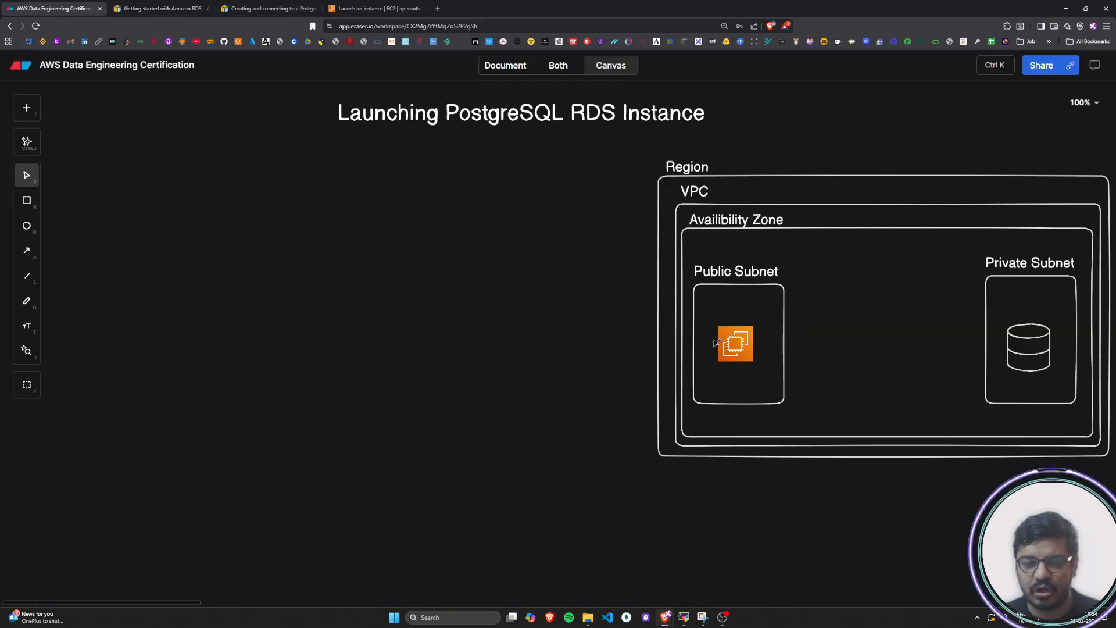
left_click(375, 8)
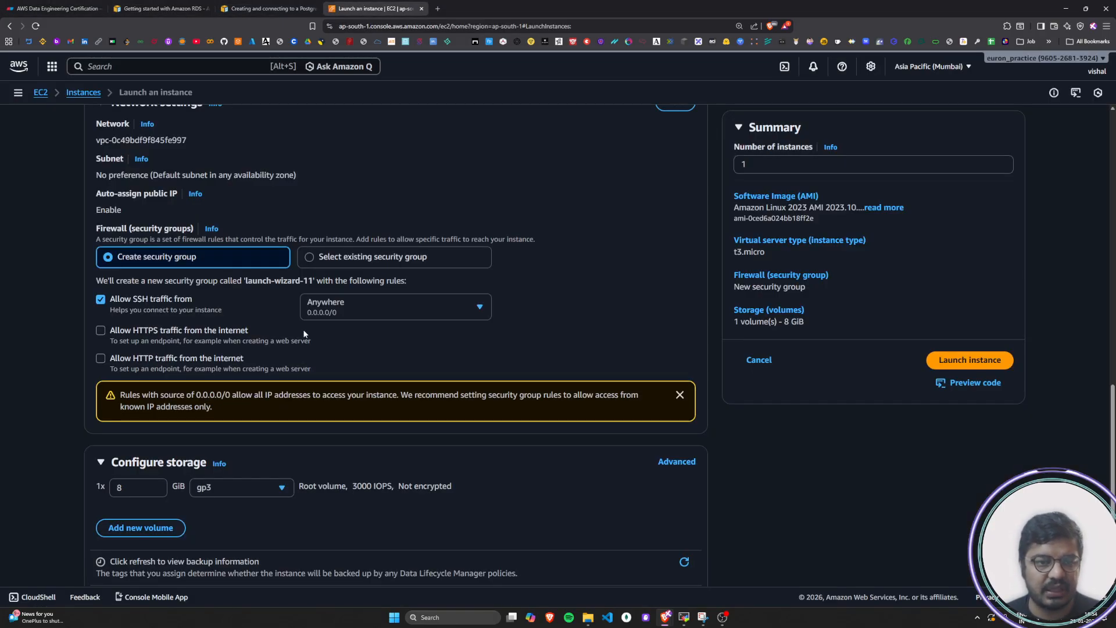
left_click(246, 6)
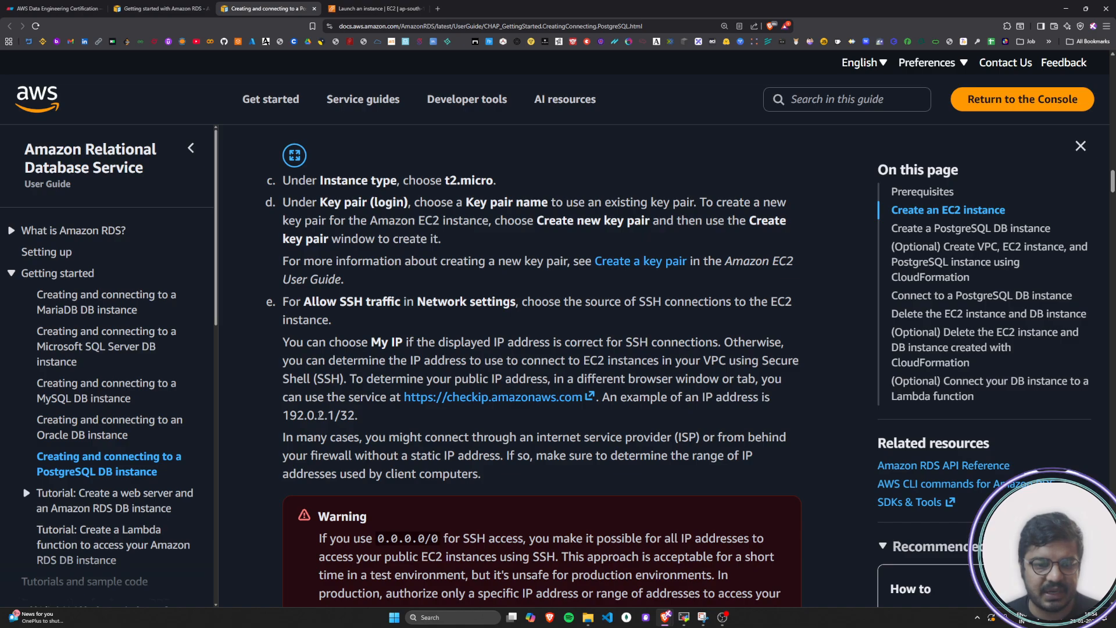
left_click_drag(285, 414, 356, 415)
left_click(375, 416)
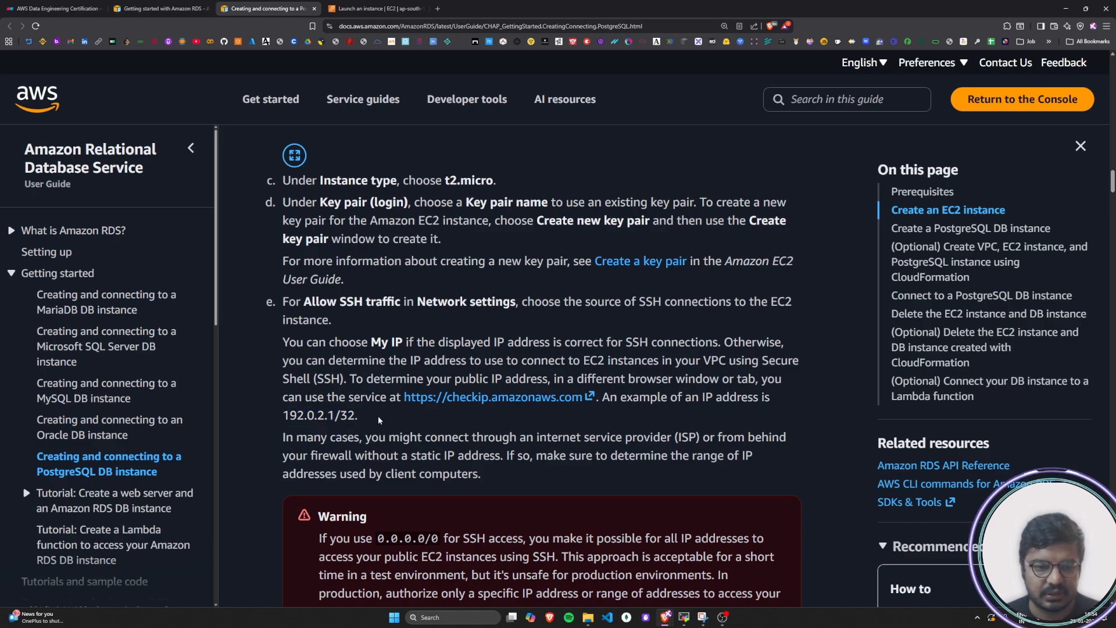
left_click_drag(283, 415, 355, 417)
key("ctrl+c")
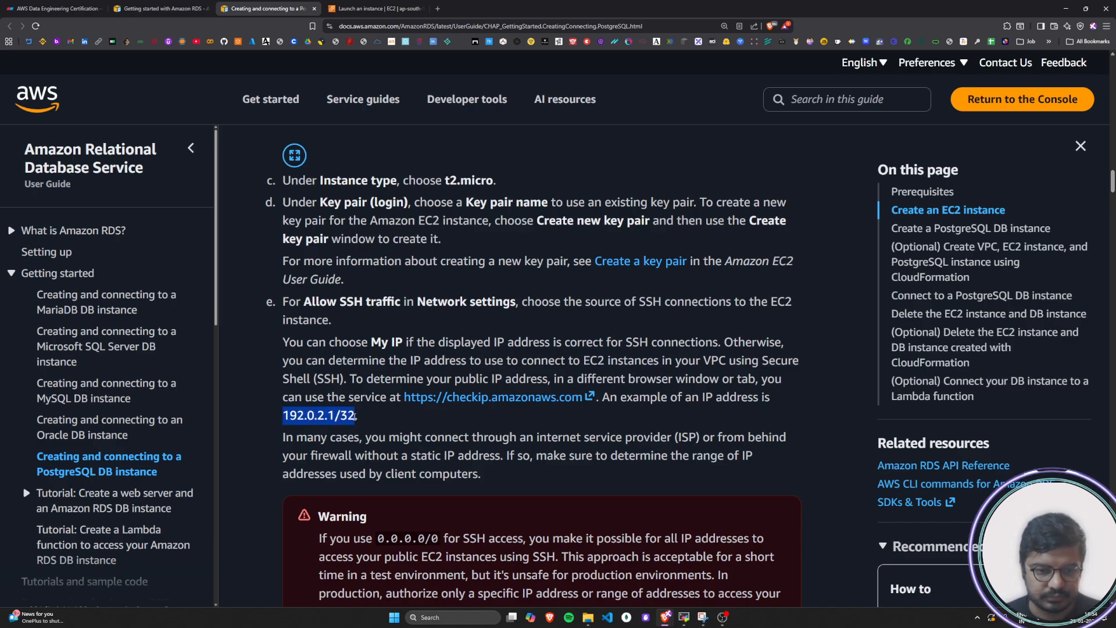
Switch to the Eraser architecture diagram and place the text label 192.0.2.1/32 above the EC2 icon in the Public Subnet
left_click(372, 8)
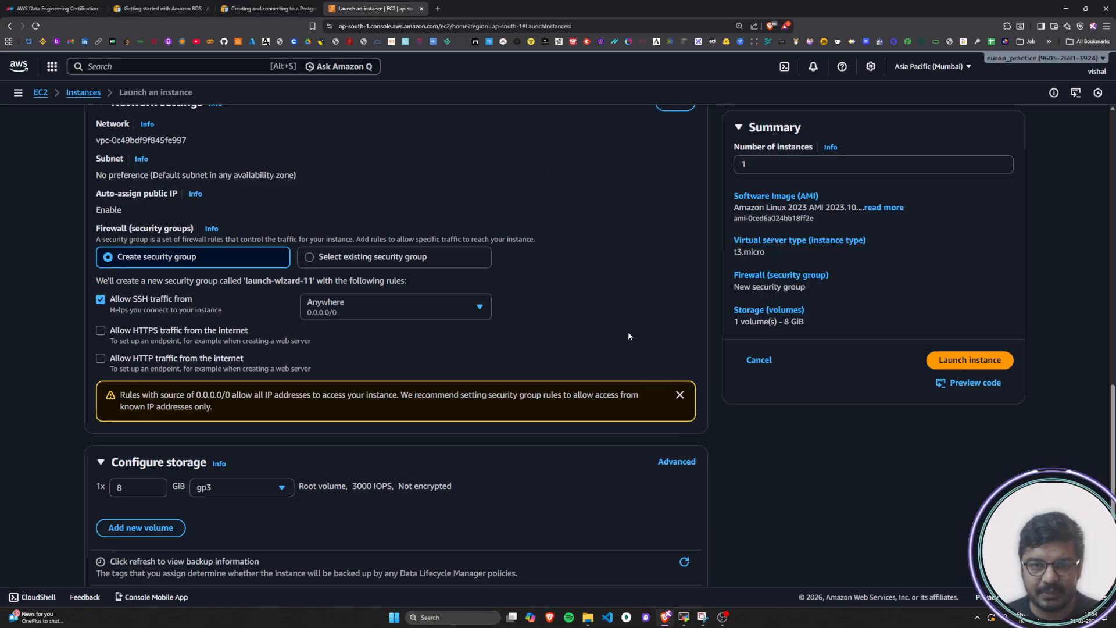
left_click(198, 7)
left_click(56, 8)
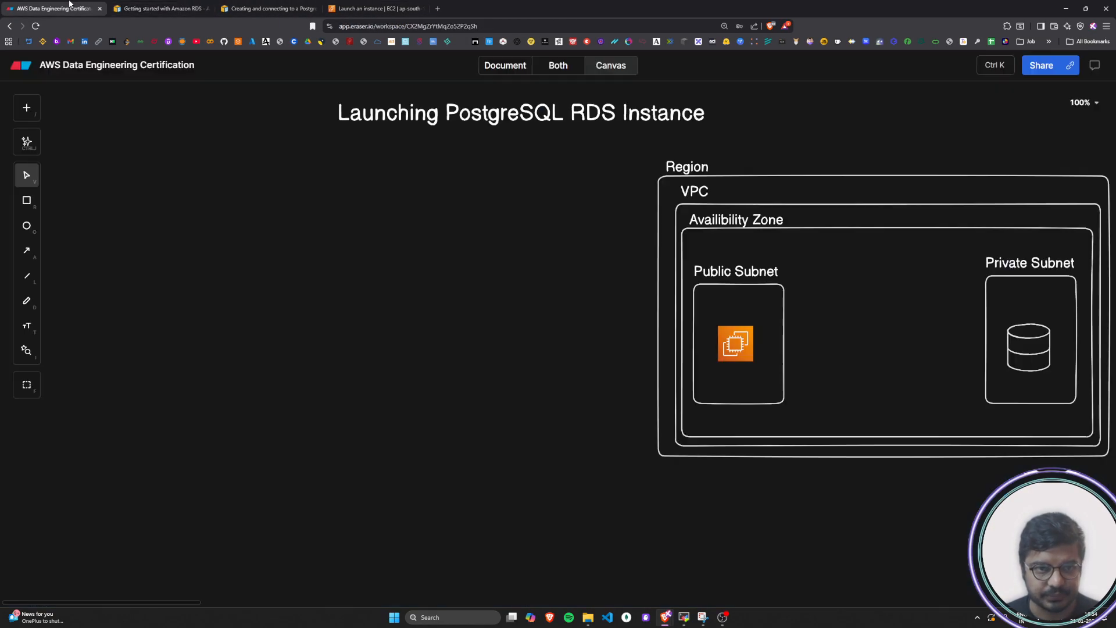
left_click(722, 330)
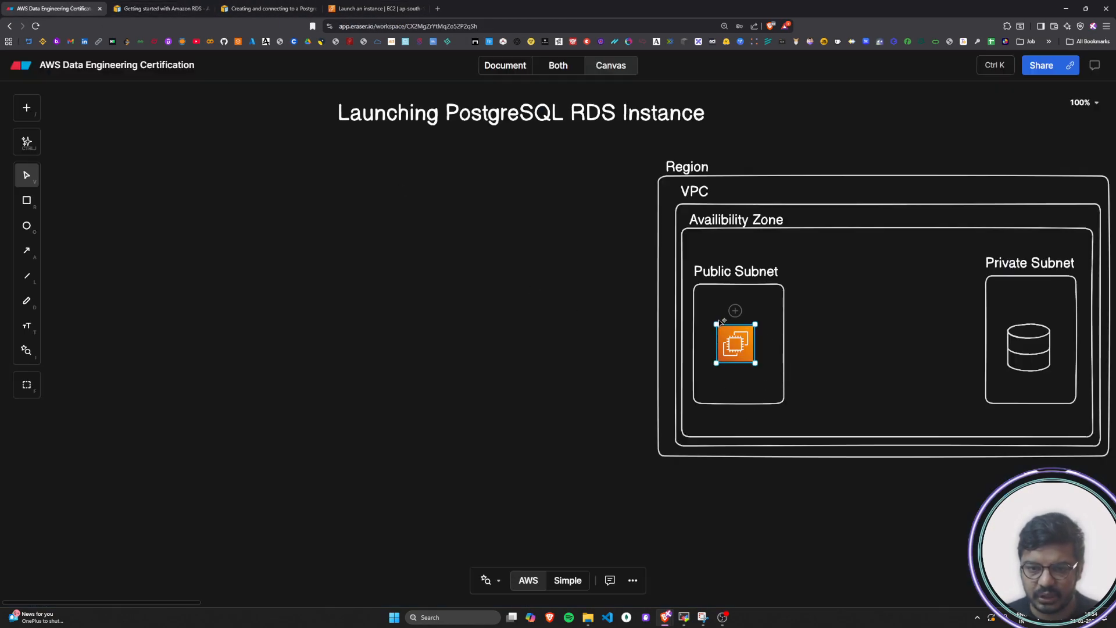
double_click(597, 334)
key("ctrl+v")
left_click(511, 409)
left_click_drag(608, 336, 737, 319)
left_click(628, 339)
left_click(627, 384)
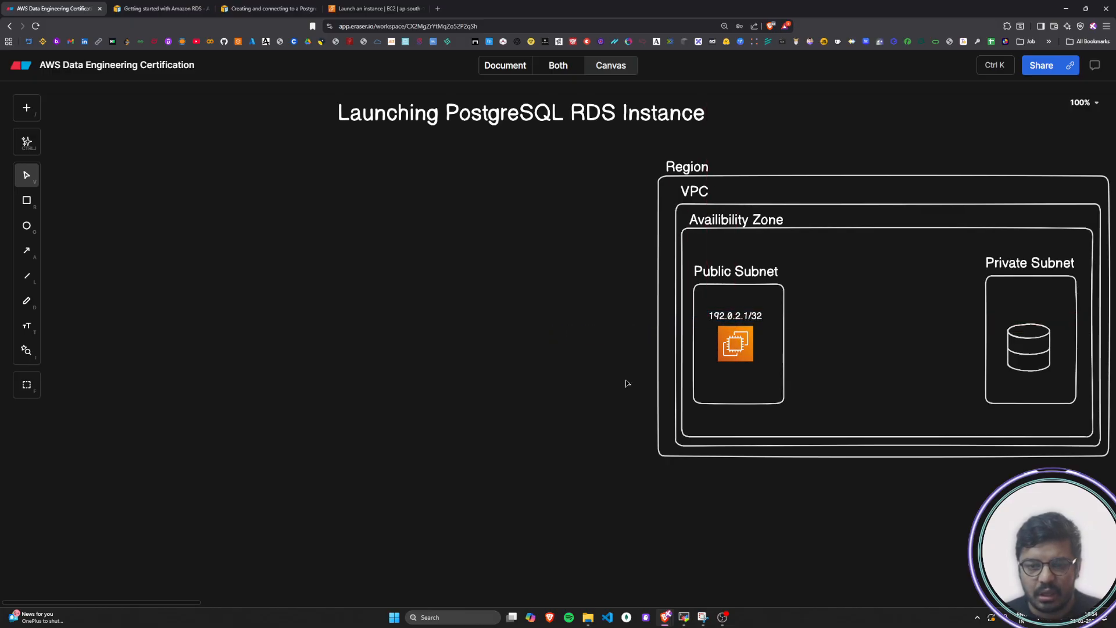
Insert a general user icon, enlarge it slightly, and place it in the empty area outside the Region box
left_click(26, 107)
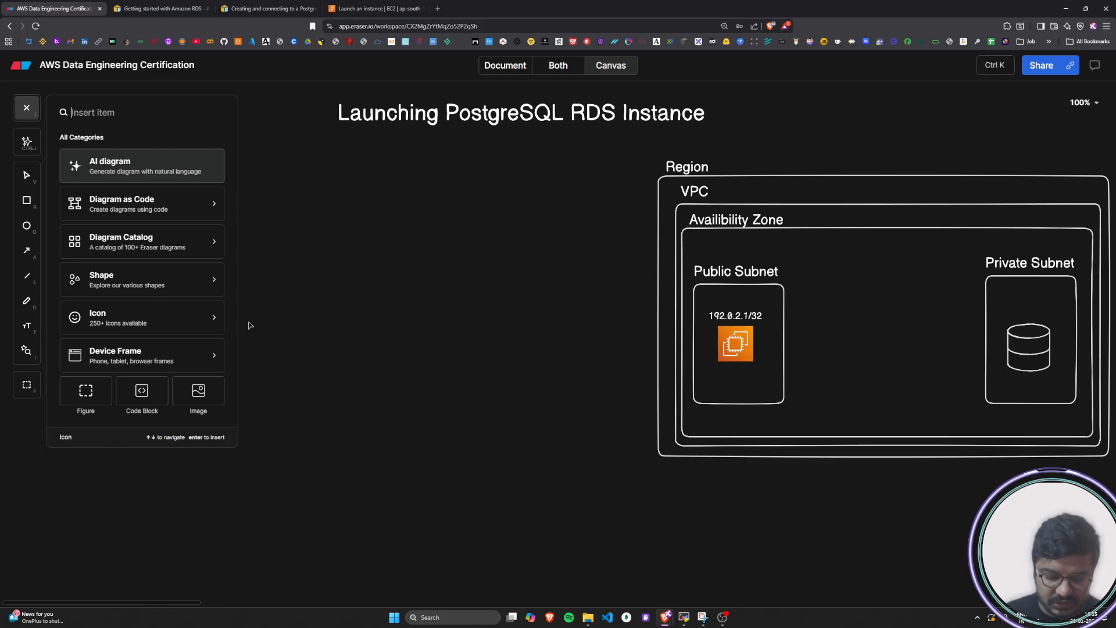
type("user")
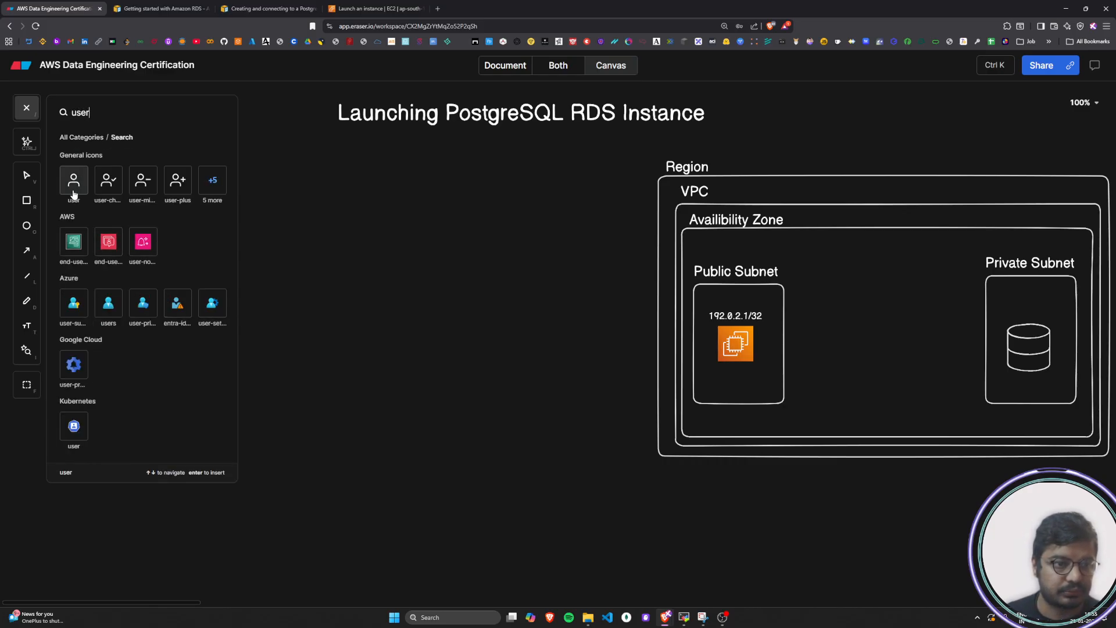
key("Return")
left_click(283, 298)
left_click_drag(293, 308, 303, 318)
left_click_drag(288, 304, 252, 276)
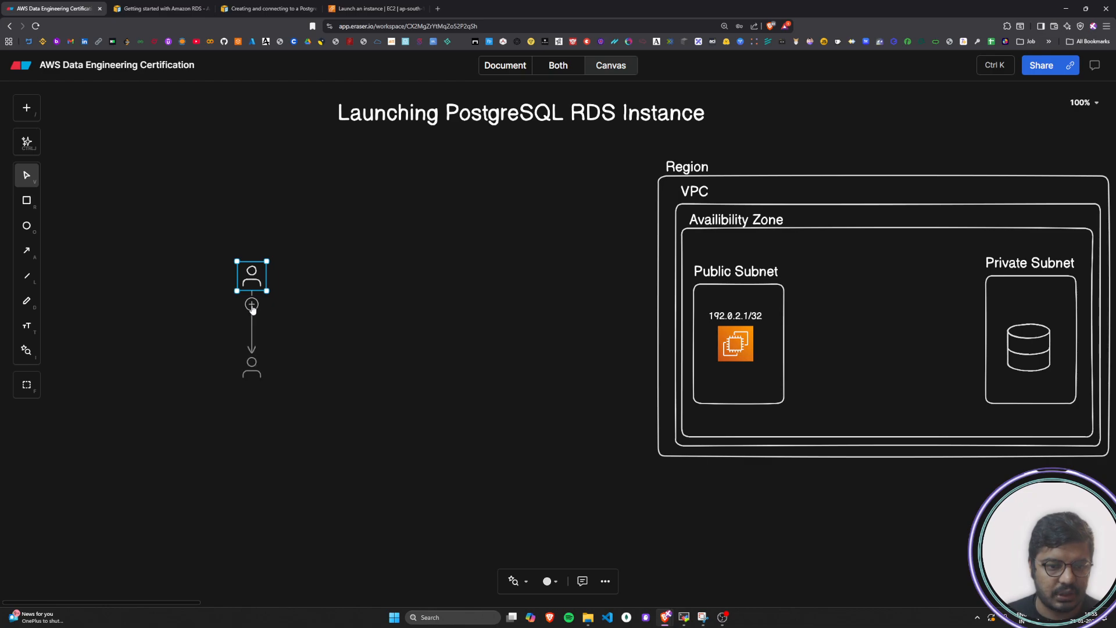
Extend the user icon into a vertical column of three users, removing the connecting arrows and the extra user beside the lowest one
left_click(252, 304)
left_click(252, 396)
left_click(281, 460)
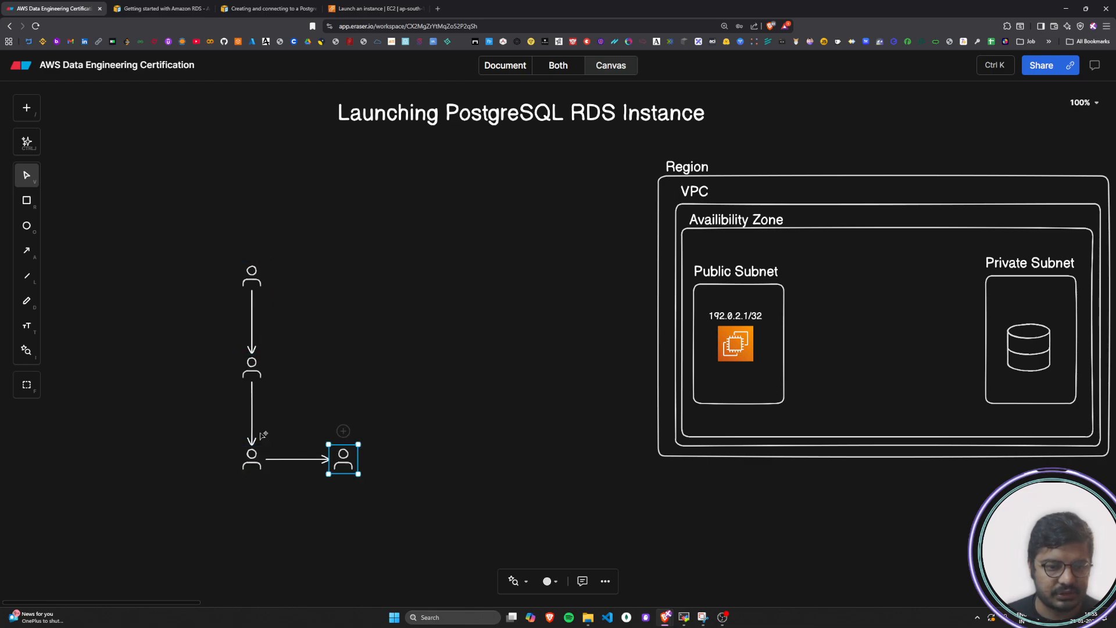
key("Delete")
left_click(297, 460)
key("Delete")
left_click(344, 461)
key("Delete")
left_click(254, 418)
key("Delete")
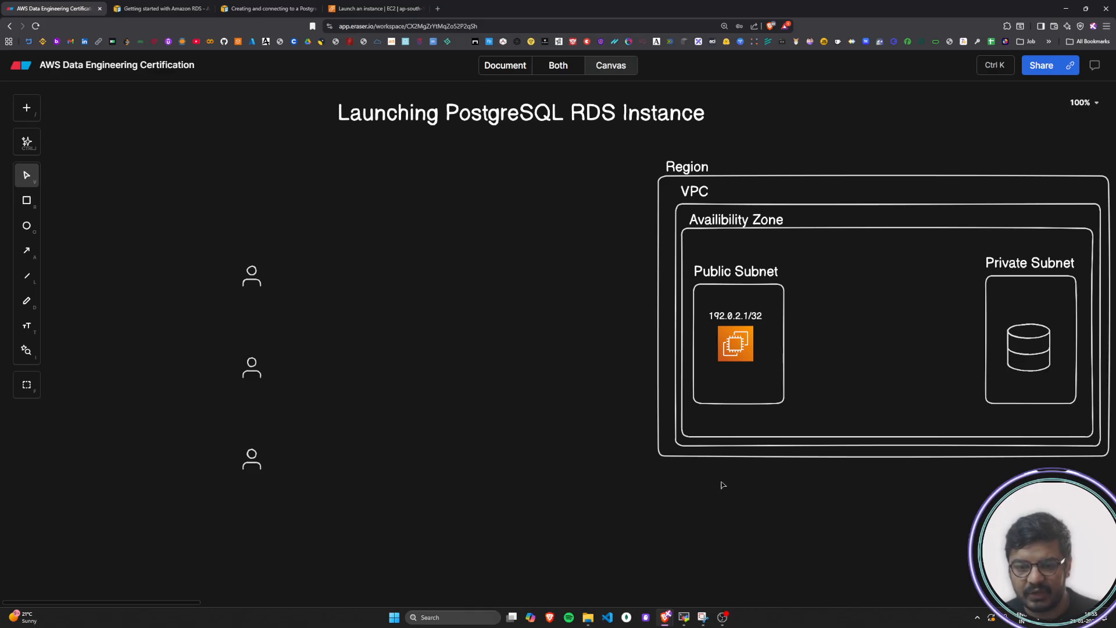
Add the text label 0.0.0.0/0 below the Region box in the diagram
left_click(710, 377)
left_click(730, 474)
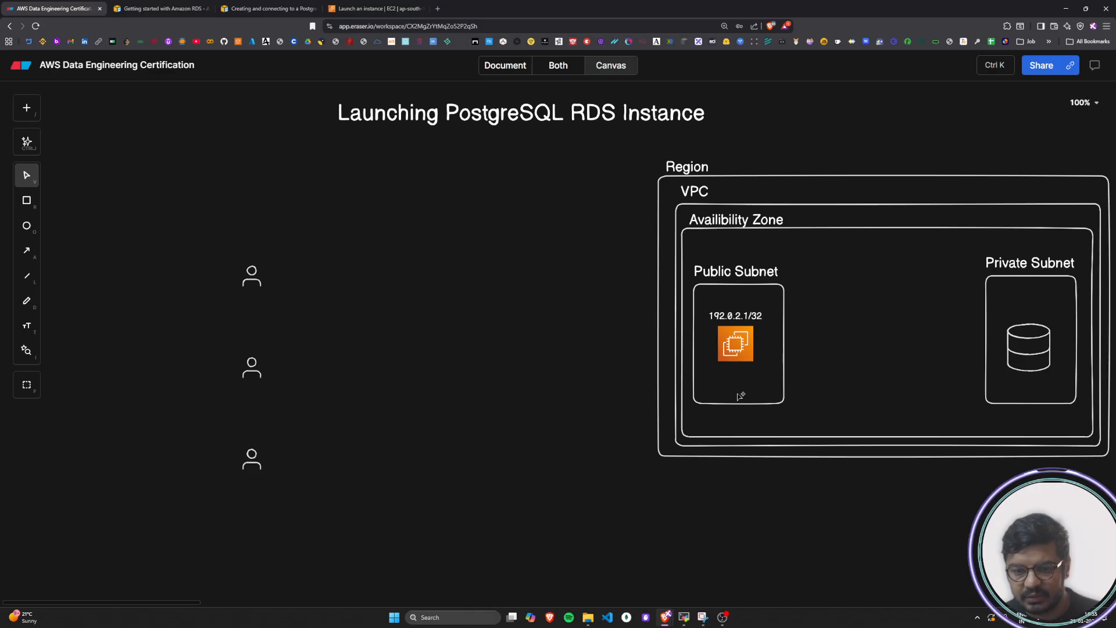
double_click(711, 517)
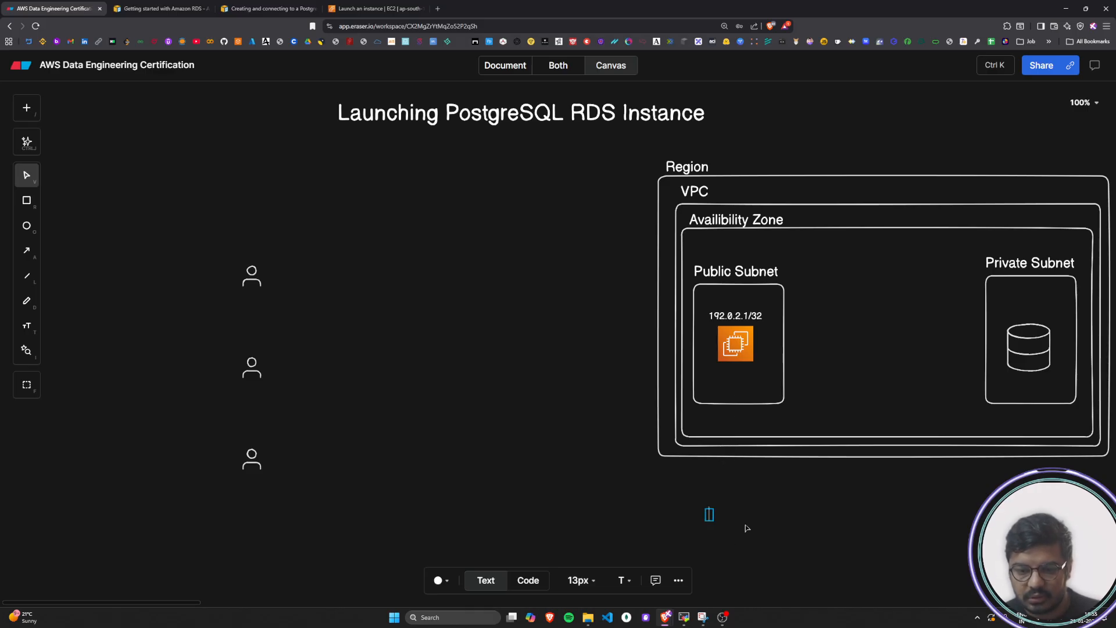
type("0.0.")
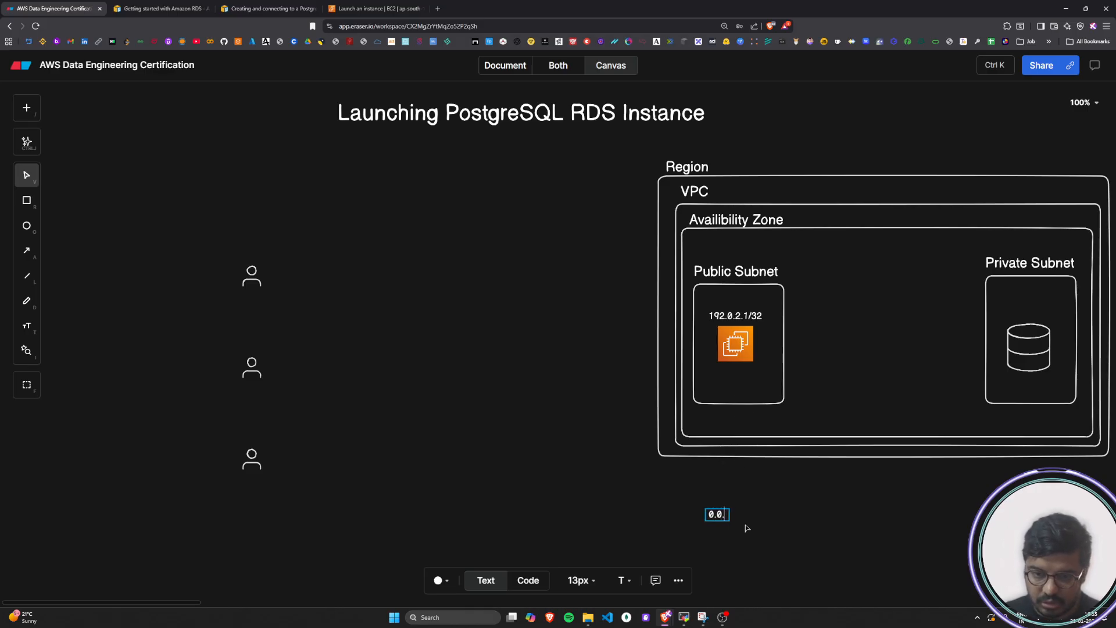
type("0.0/0")
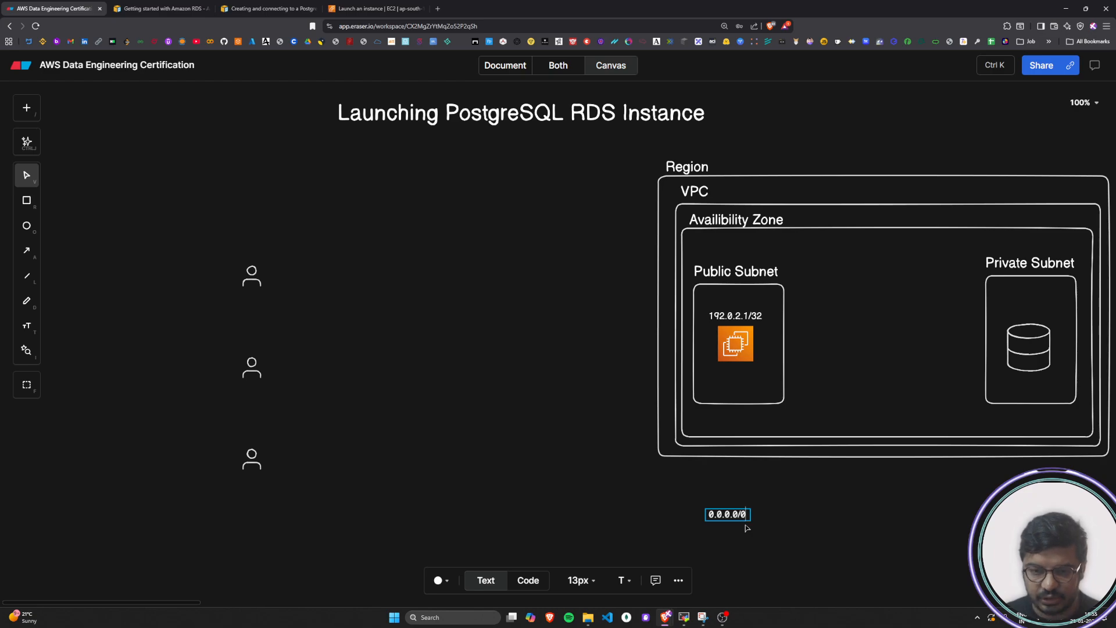
left_click(747, 528)
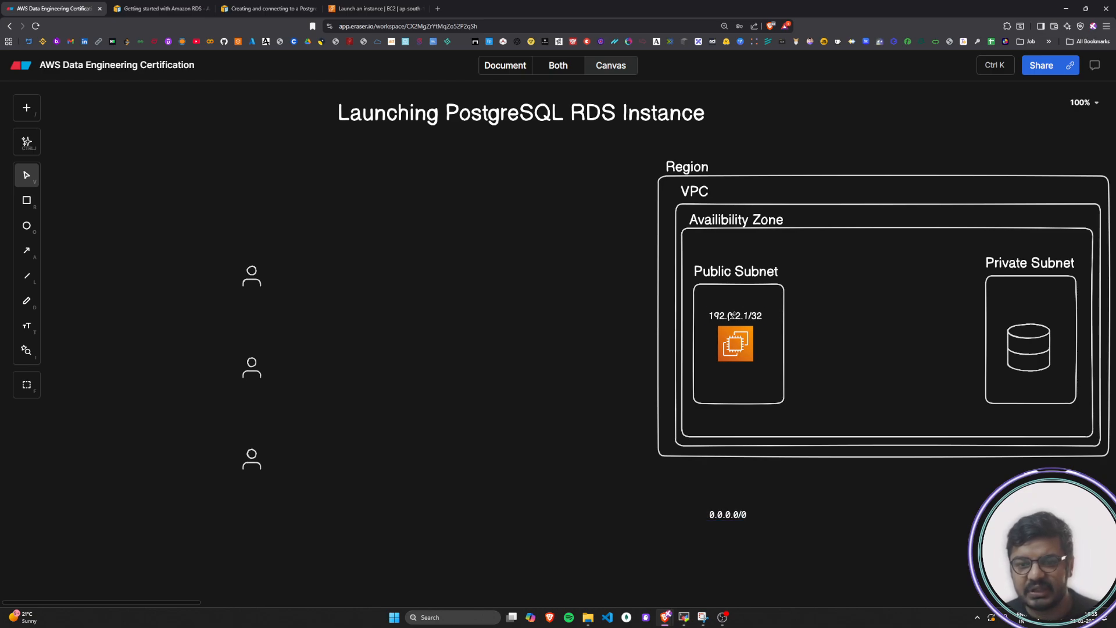
Draw three arrows to the Public Subnet box, one from each user icon in the column
double_click(730, 314)
left_click(576, 385)
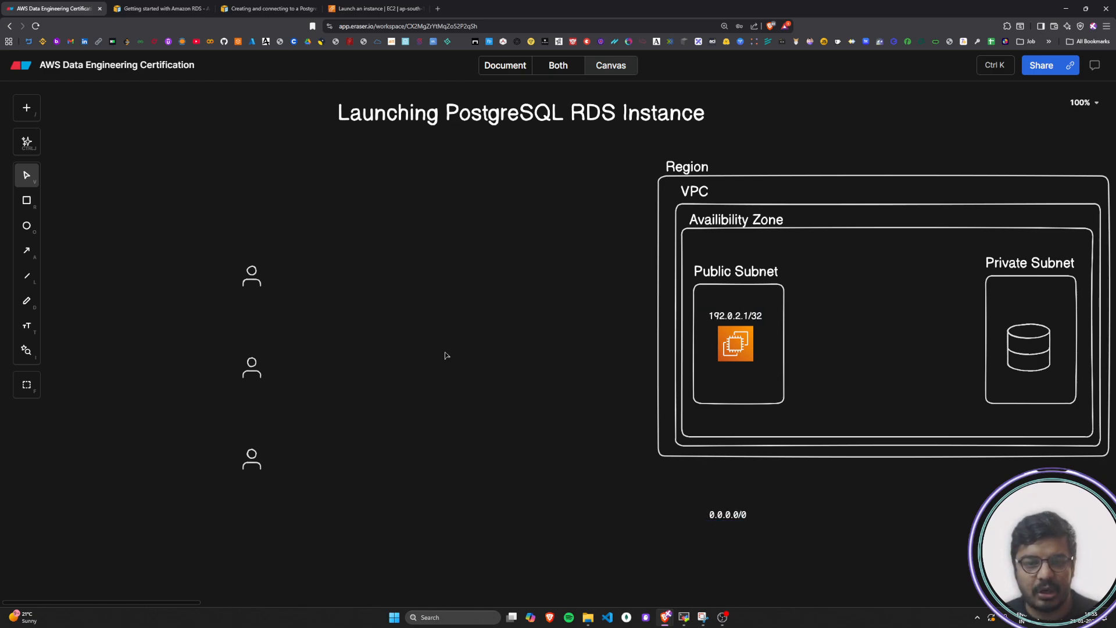
key("a")
left_click_drag(272, 278, 693, 326)
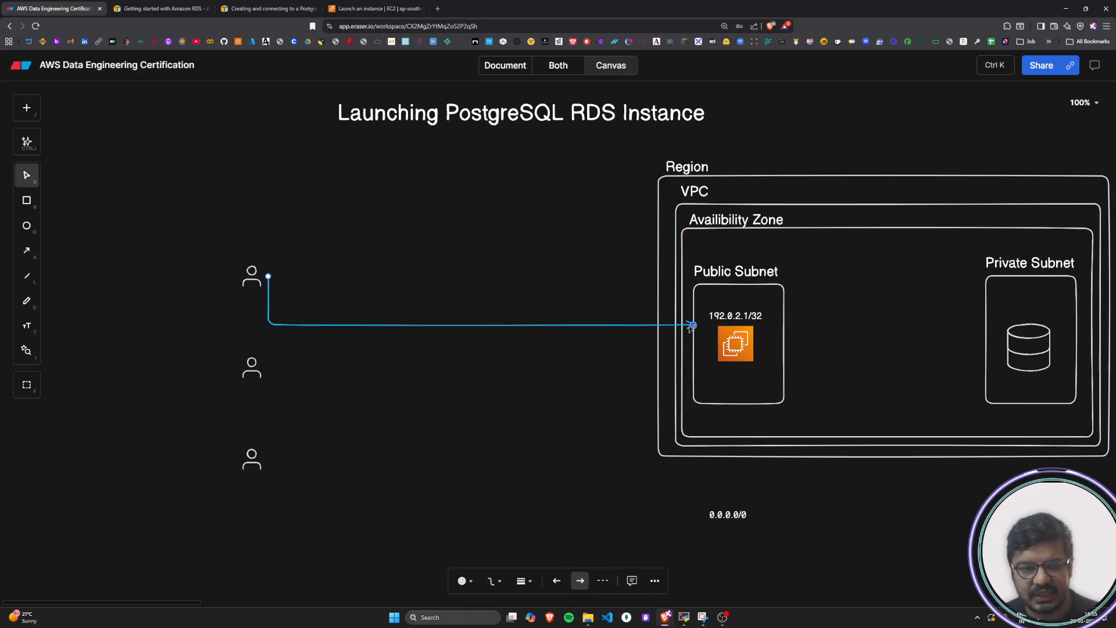
key("a")
key("v")
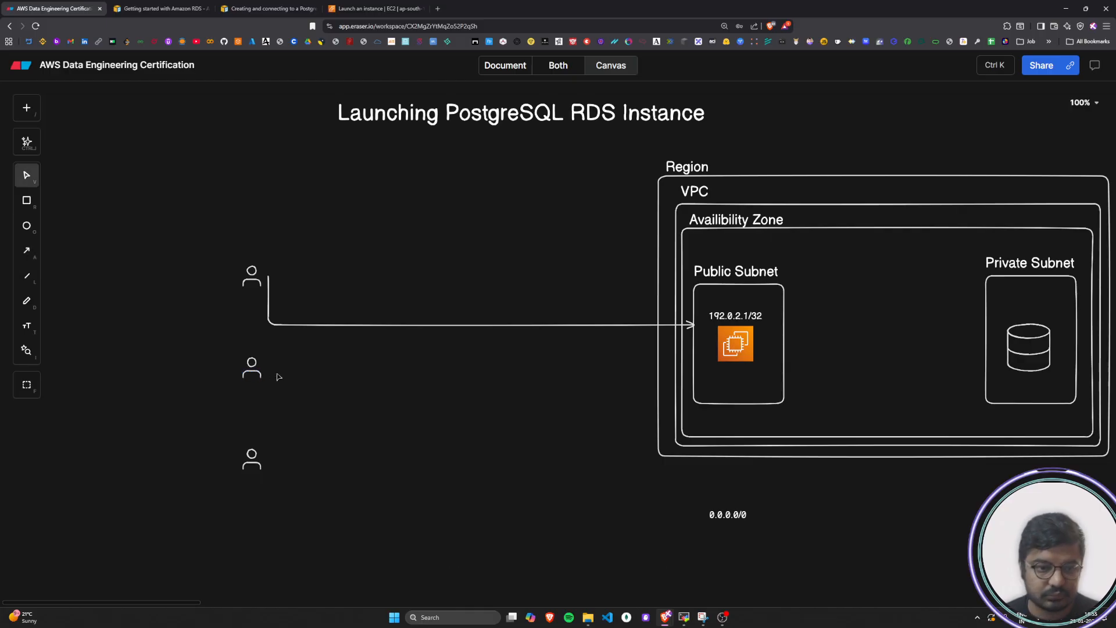
left_click(269, 378)
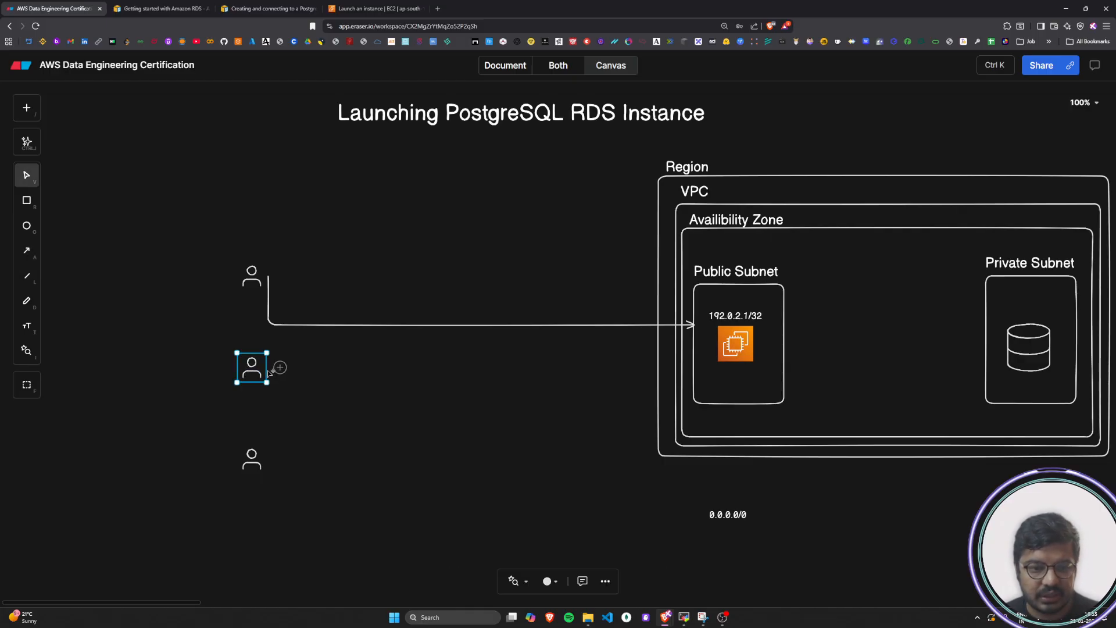
key("a")
left_click_drag(267, 370, 695, 360)
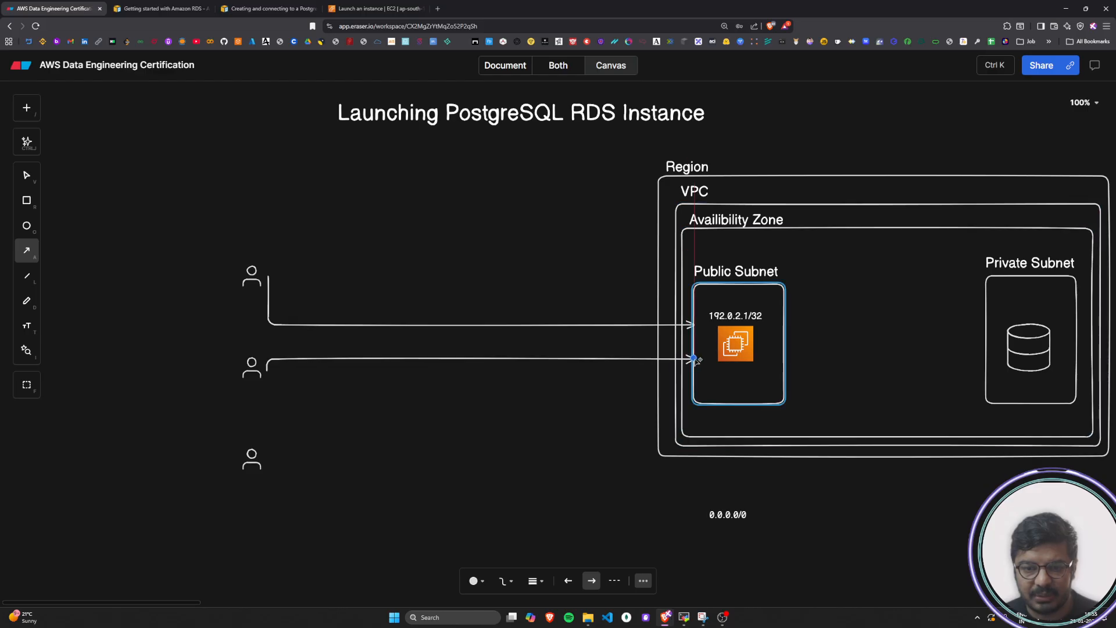
key("a")
left_click_drag(266, 459, 695, 376)
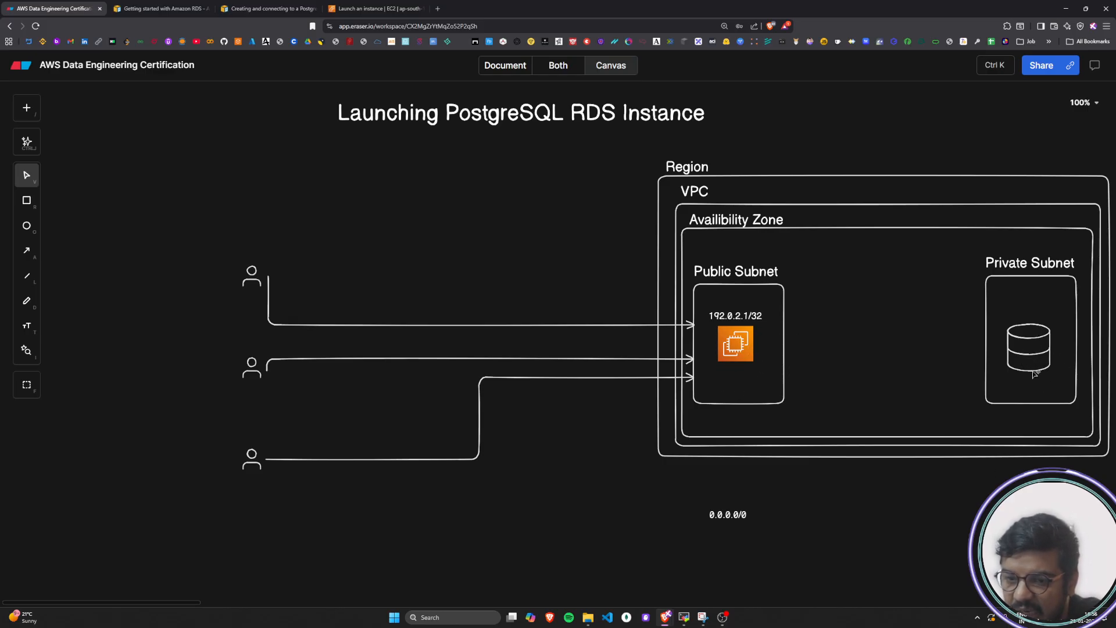
Add the text label PostgreSQL RDS Instance in the empty area below the Region box
double_click(923, 492)
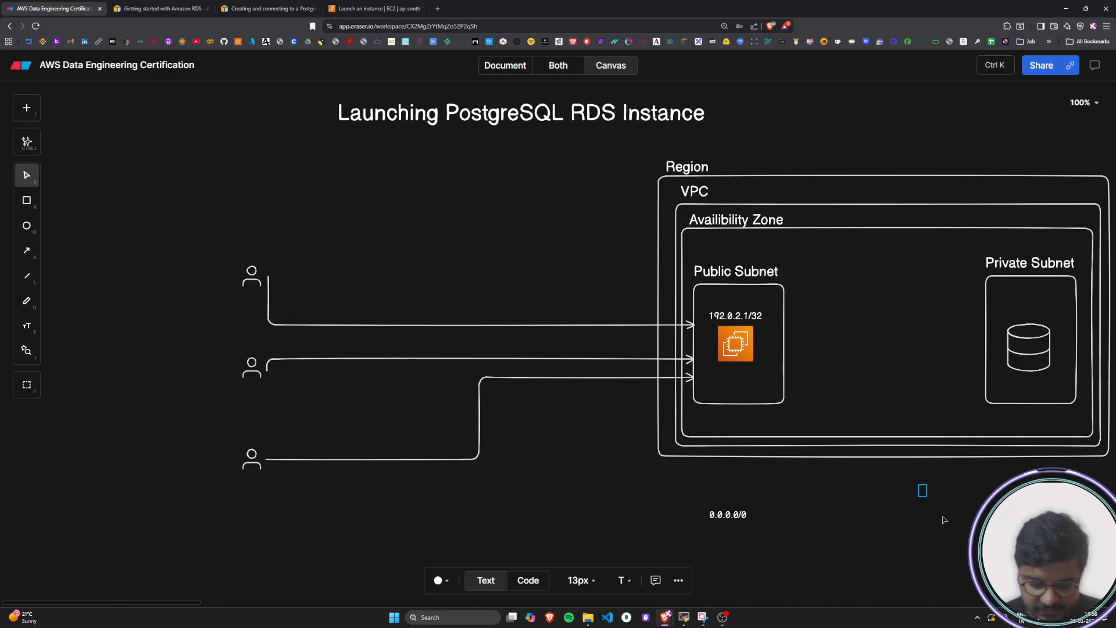
type("My")
key("BackSpace")
key("BackSpace")
type("PostgreSQL")
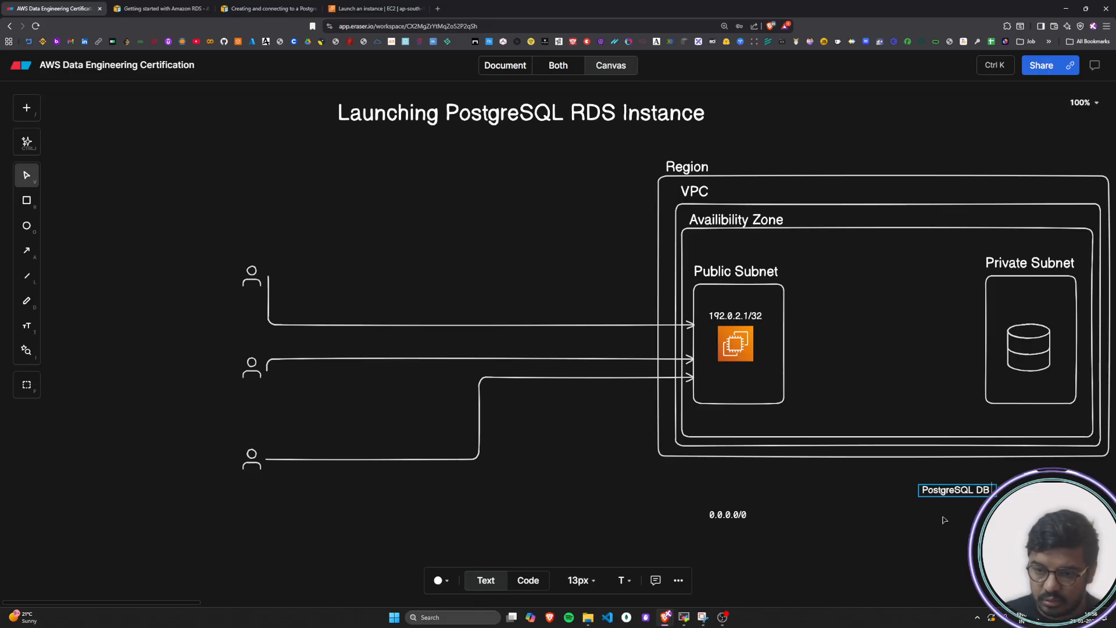
type(" RDS Insta")
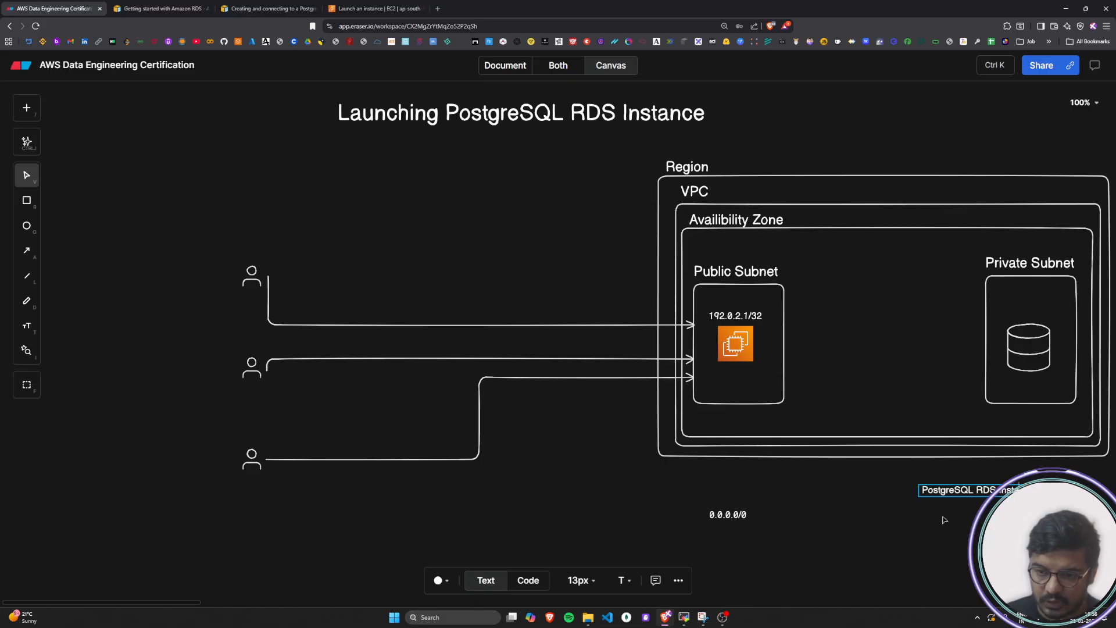
left_click(921, 527)
Move the PostgreSQL RDS Instance label beneath the database icon in the Private Subnet and break it into two lines after PostgreSQL
left_click(974, 495)
left_click_drag(974, 494, 1023, 390)
double_click(1027, 387)
triple_click(1028, 387)
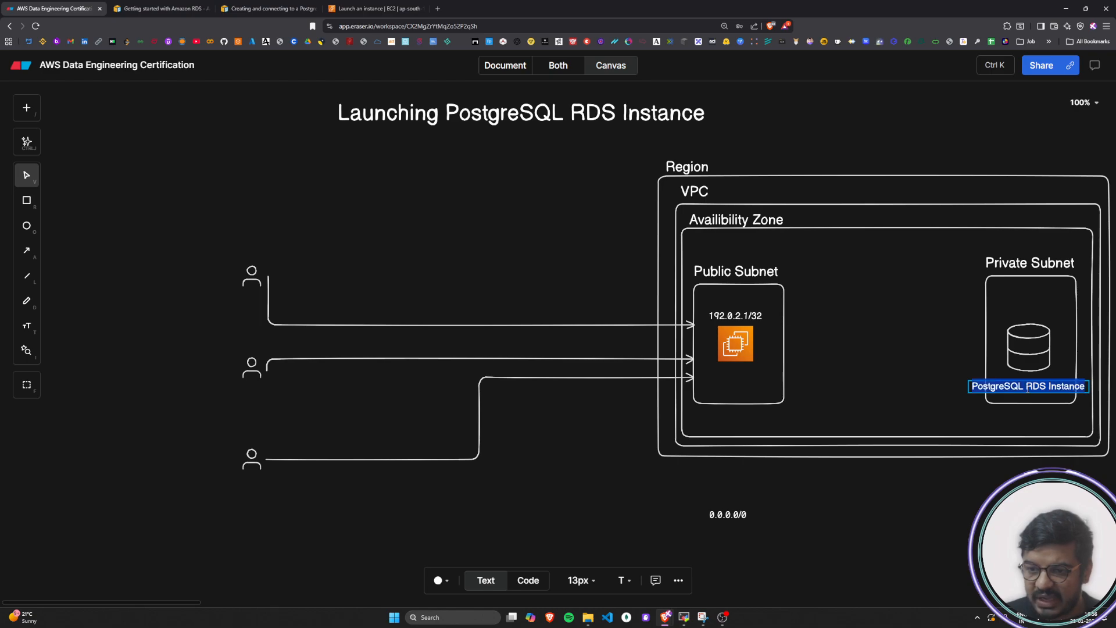
left_click(1028, 387)
key("Return")
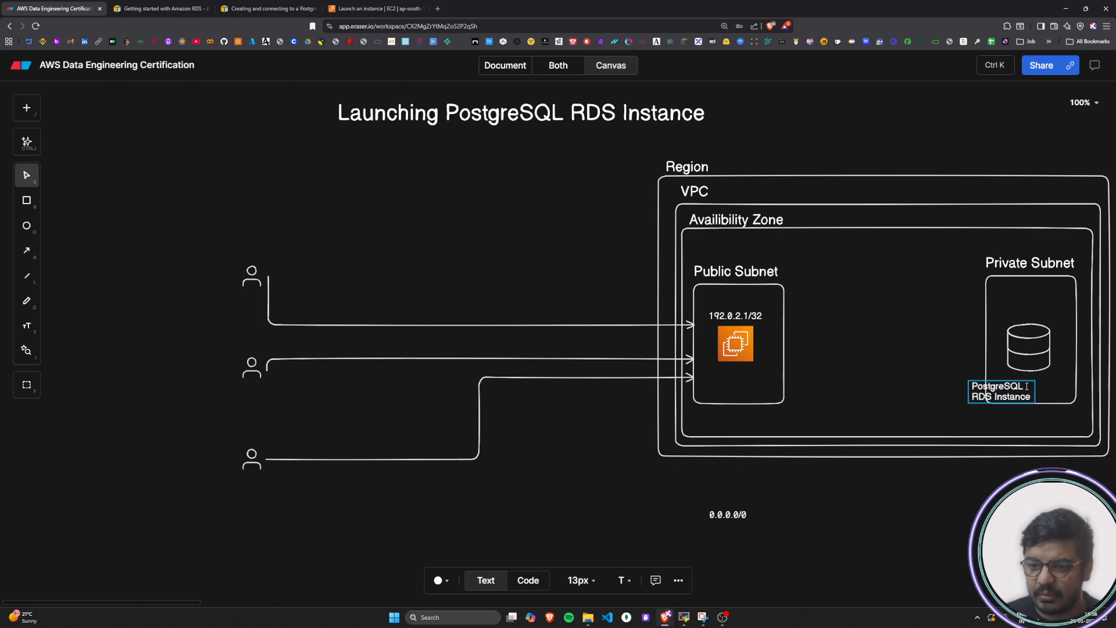
left_click(1000, 430)
left_click_drag(992, 396, 1044, 385)
key("ctrl+z")
left_click(1049, 429)
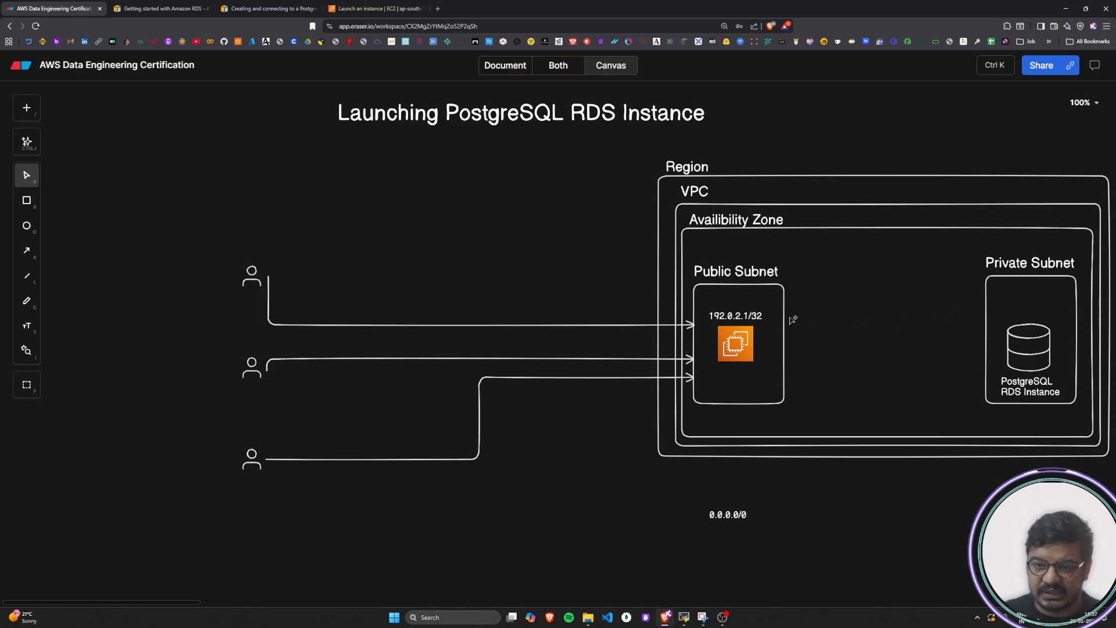
Draw an arrow from the Public Subnet box to the Private Subnet box
key("a")
left_click_drag(789, 317, 984, 317)
left_click(919, 361)
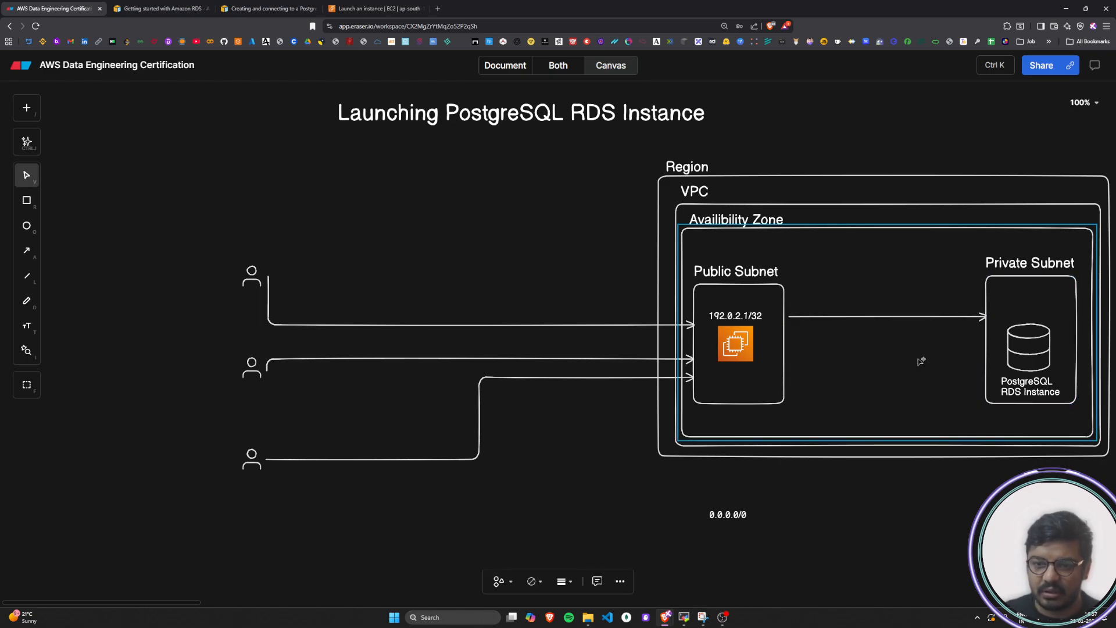
left_click(559, 582)
left_click(499, 581)
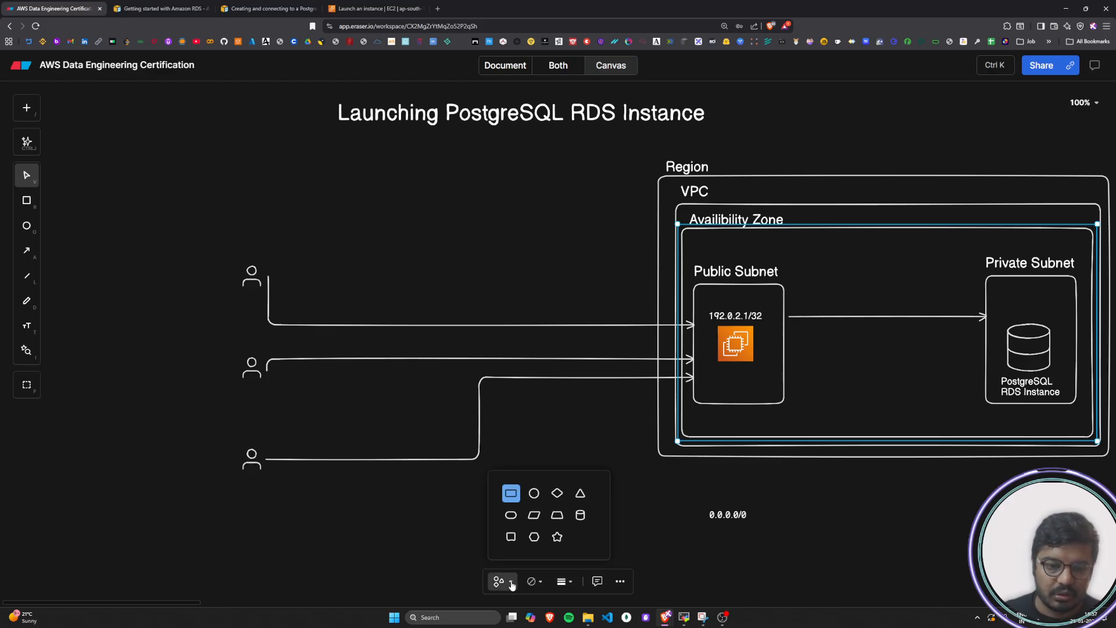
left_click(560, 582)
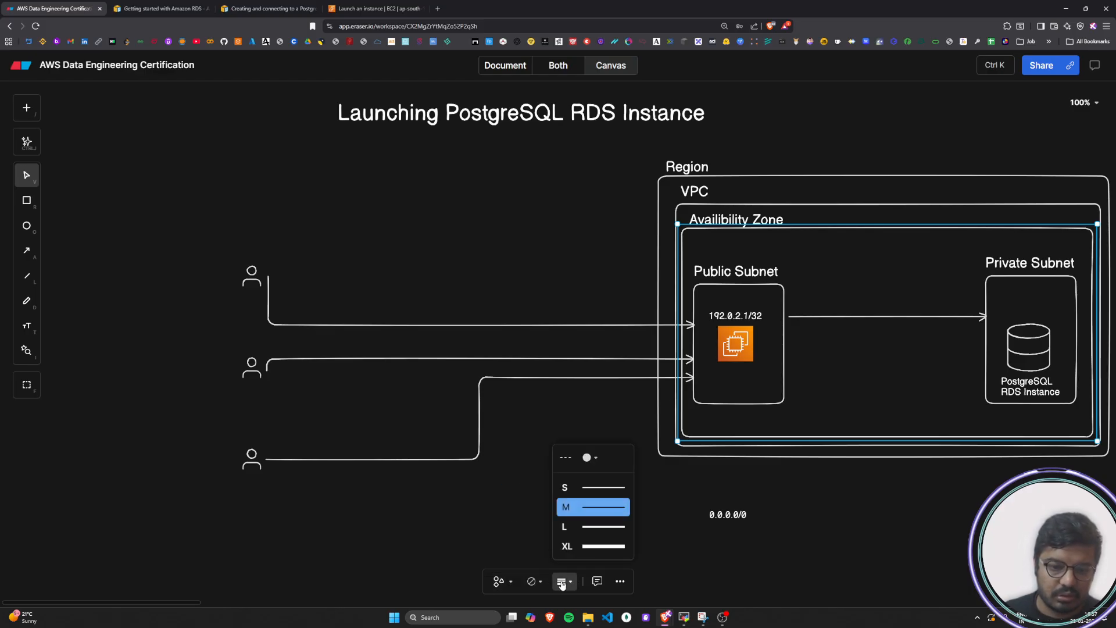
left_click(531, 581)
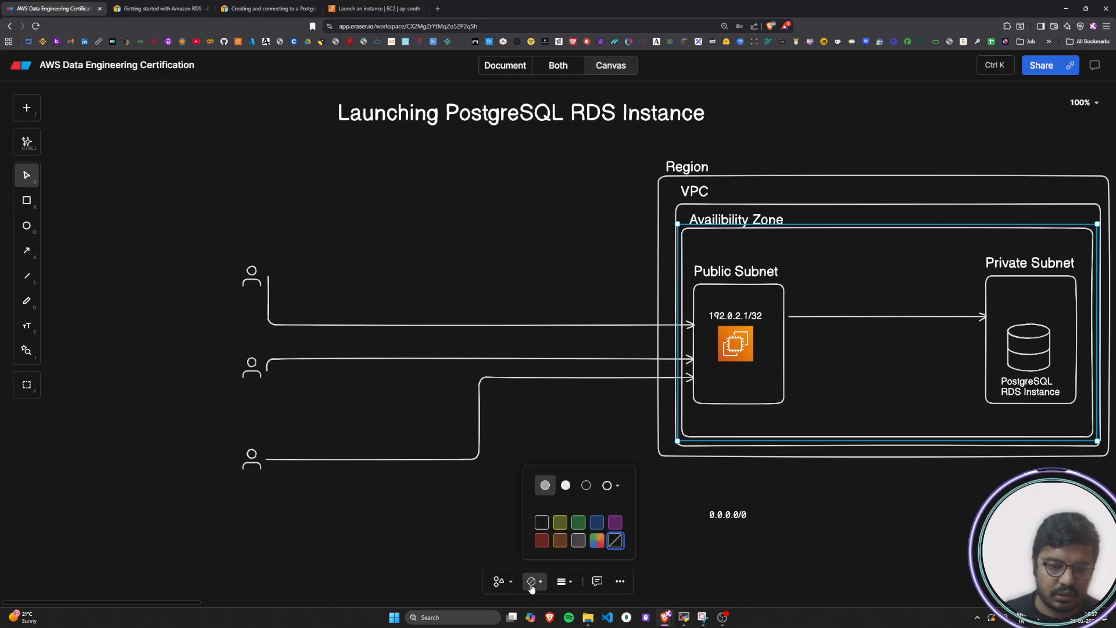
left_click(577, 525)
key("ctrl+z")
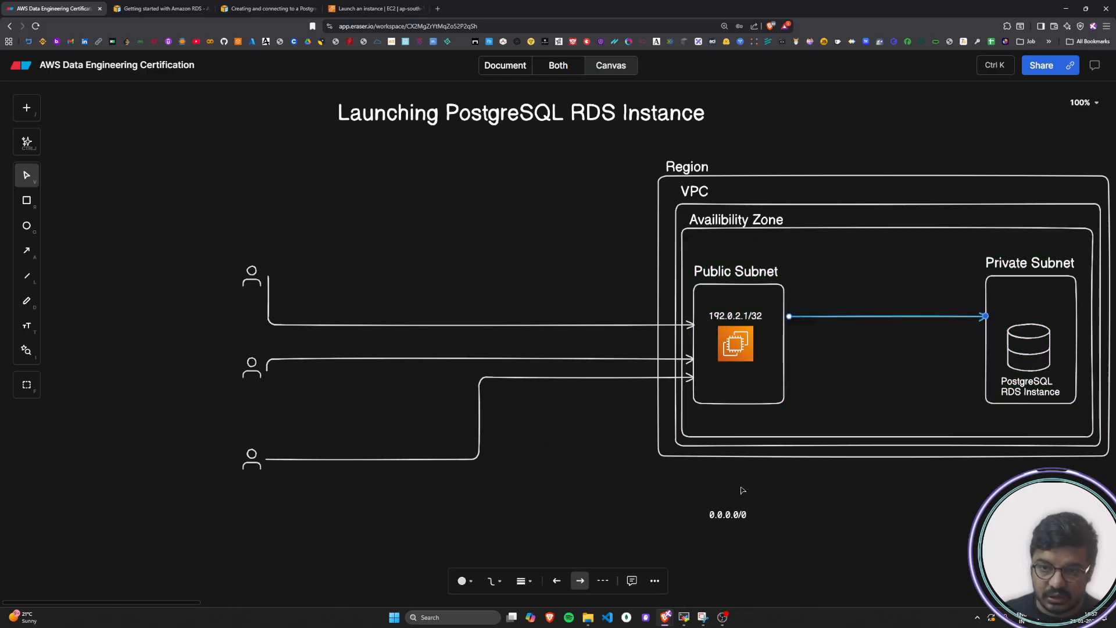
Color the arrow from the Public Subnet to the Private Subnet green
left_click(462, 581)
left_click(509, 523)
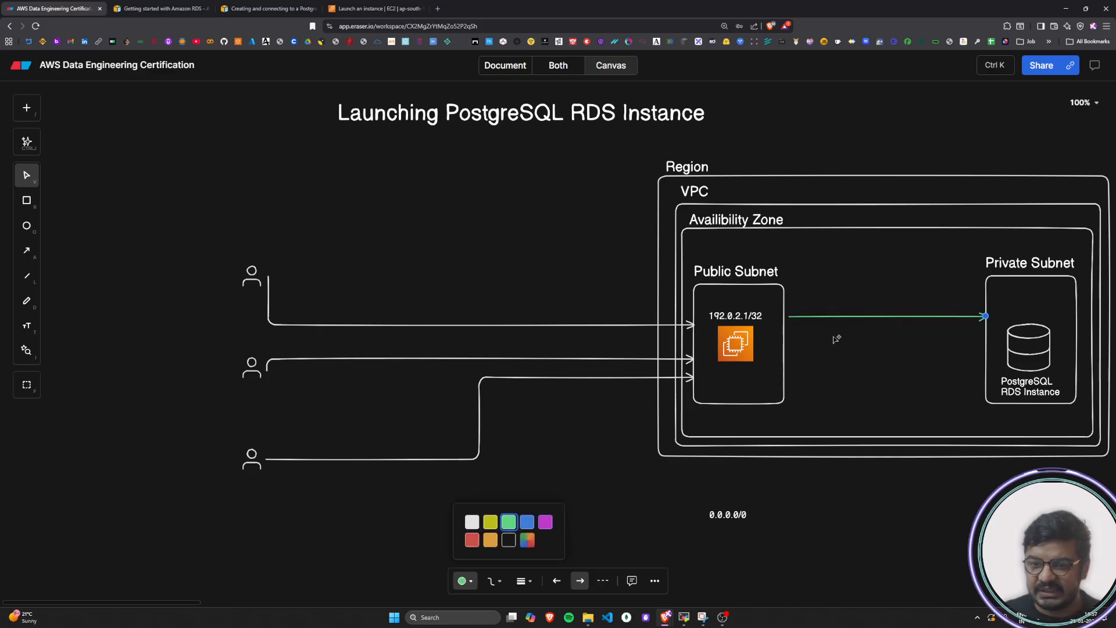
left_click(789, 317)
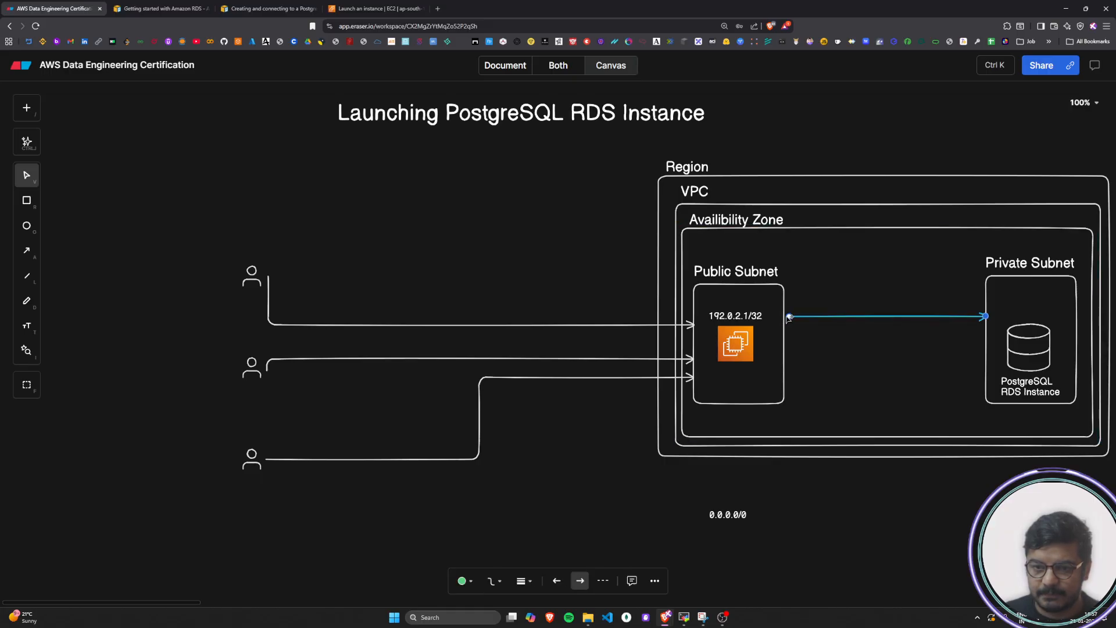
left_click(803, 323)
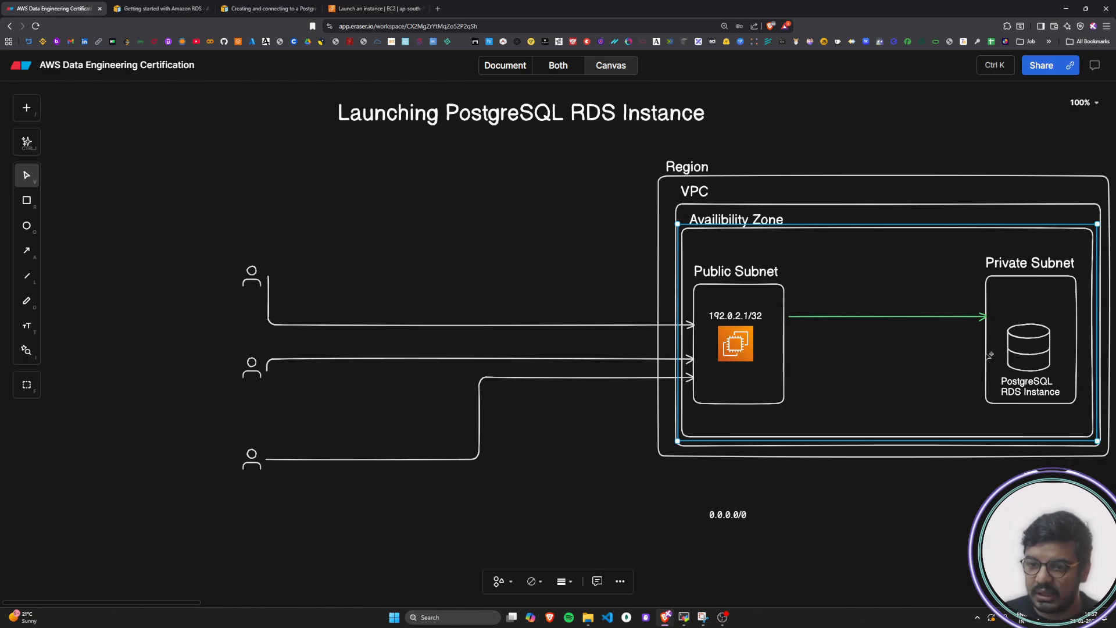
Draw a green return arrow from the Private Subnet to the Public Subnet, parallel to and below the existing one
key("a")
left_click_drag(988, 353, 788, 353)
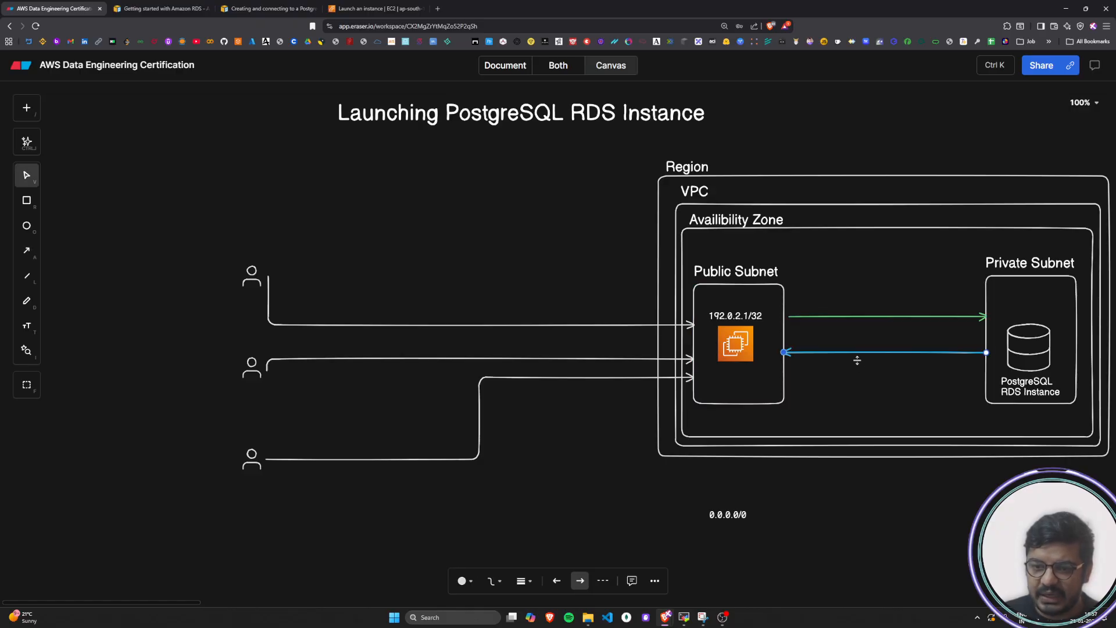
left_click(464, 581)
left_click(512, 527)
left_click(814, 511)
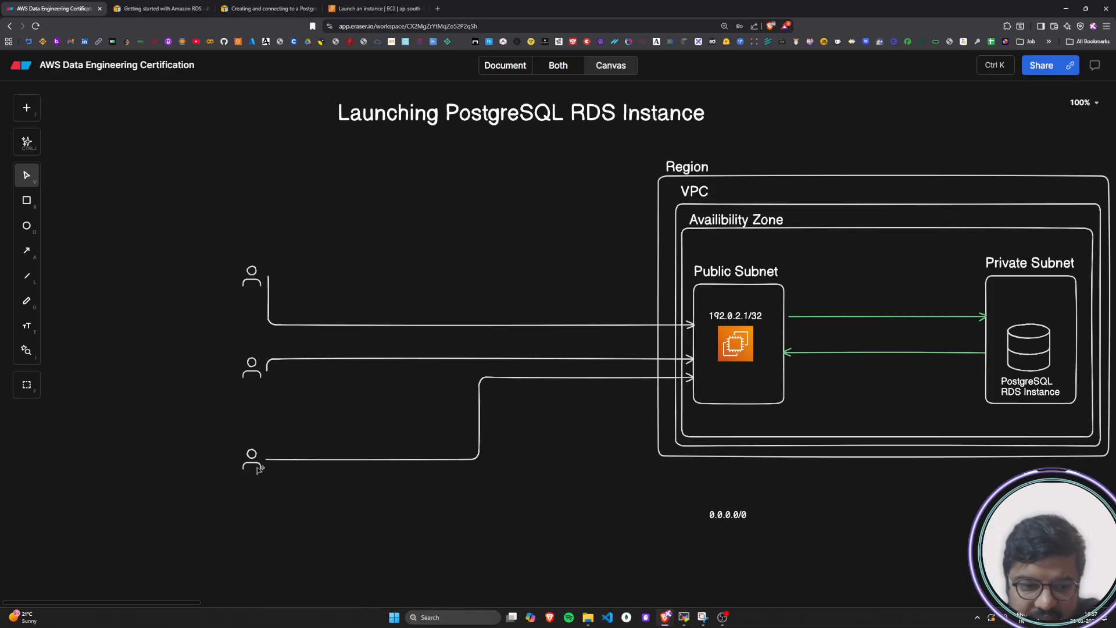
Draw an arrow from the lowest user up into the bottom edge of the Private Subnet box and color it red
key("a")
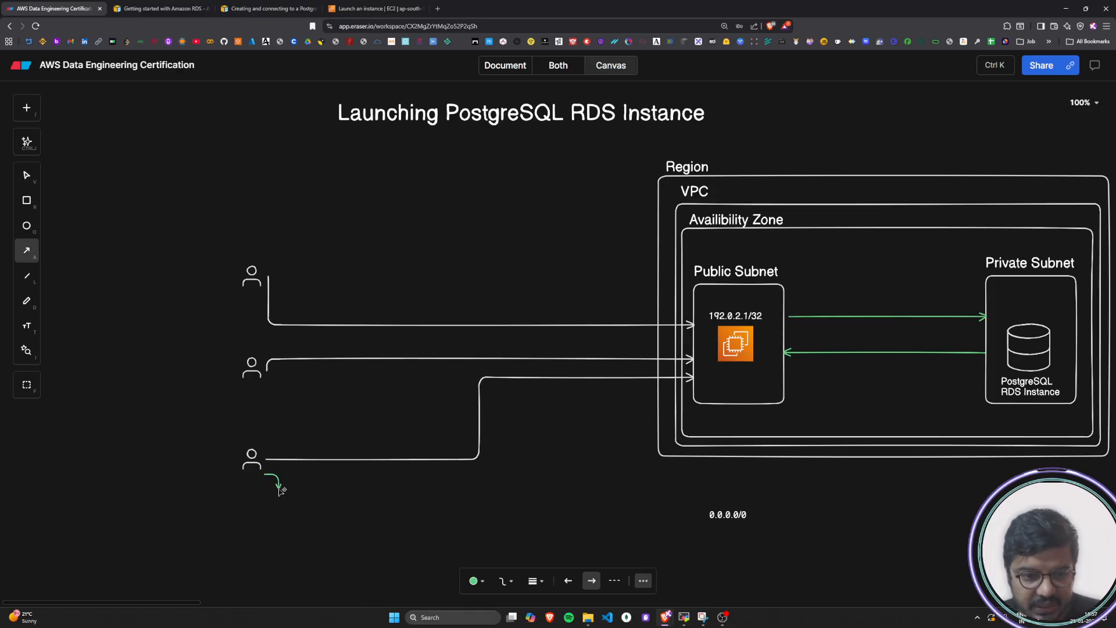
mouse_move(295, 496)
left_mouse_down()
mouse_move(1047, 449)
mouse_move(1045, 404)
left_mouse_up()
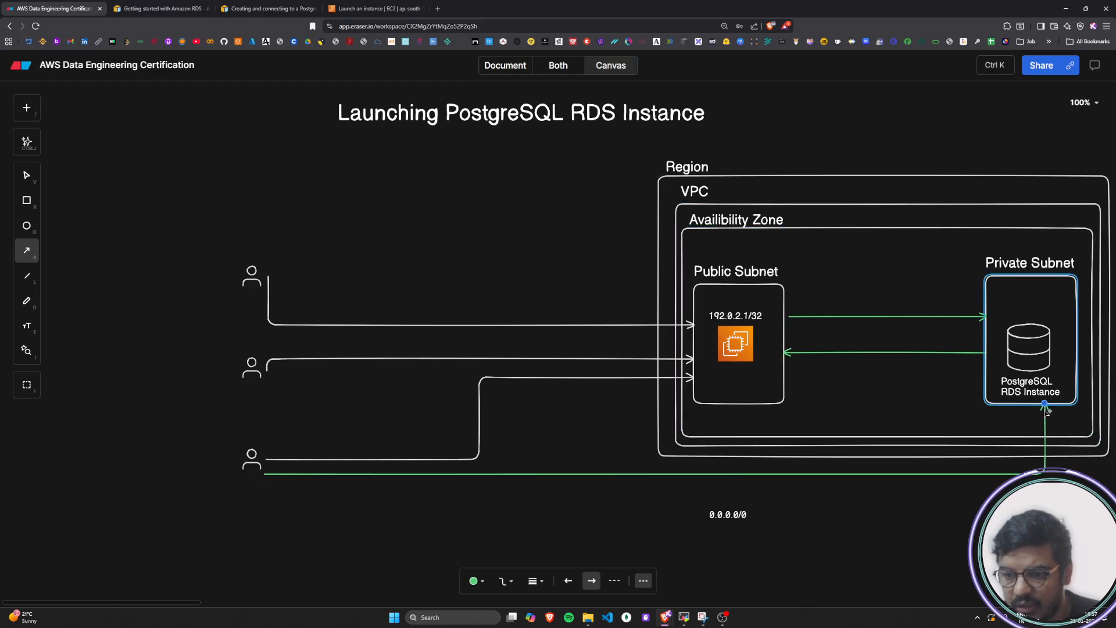
left_click(462, 581)
left_click(472, 538)
left_click(750, 540)
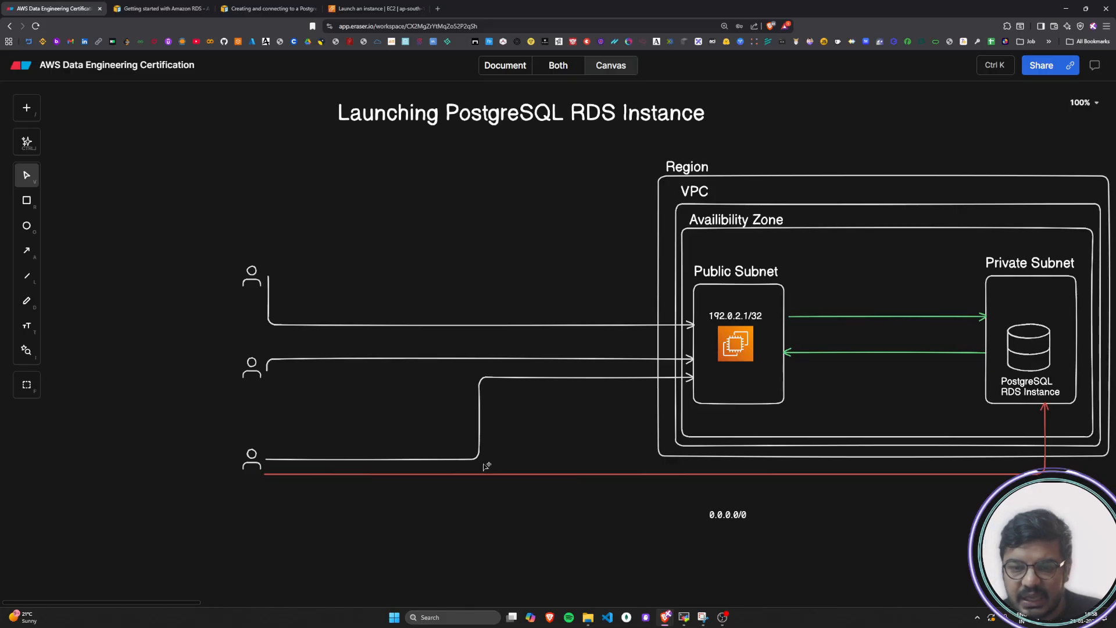
Add the text label EC2 Instance and place it beneath the EC2 icon in the Public Subnet
double_click(535, 519)
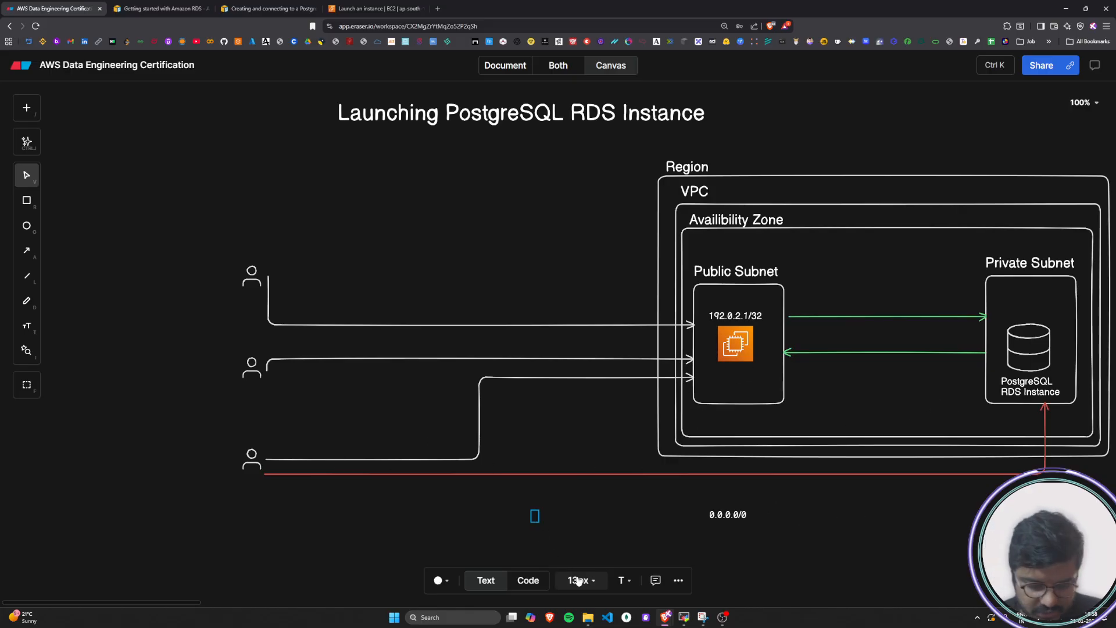
type("EC2 In")
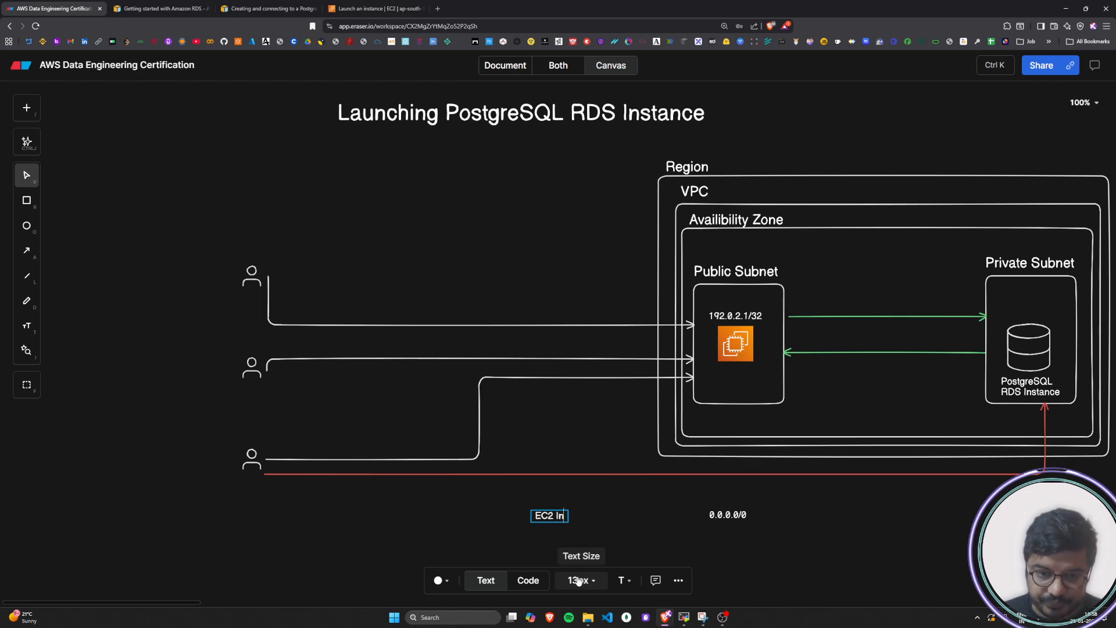
type("stance")
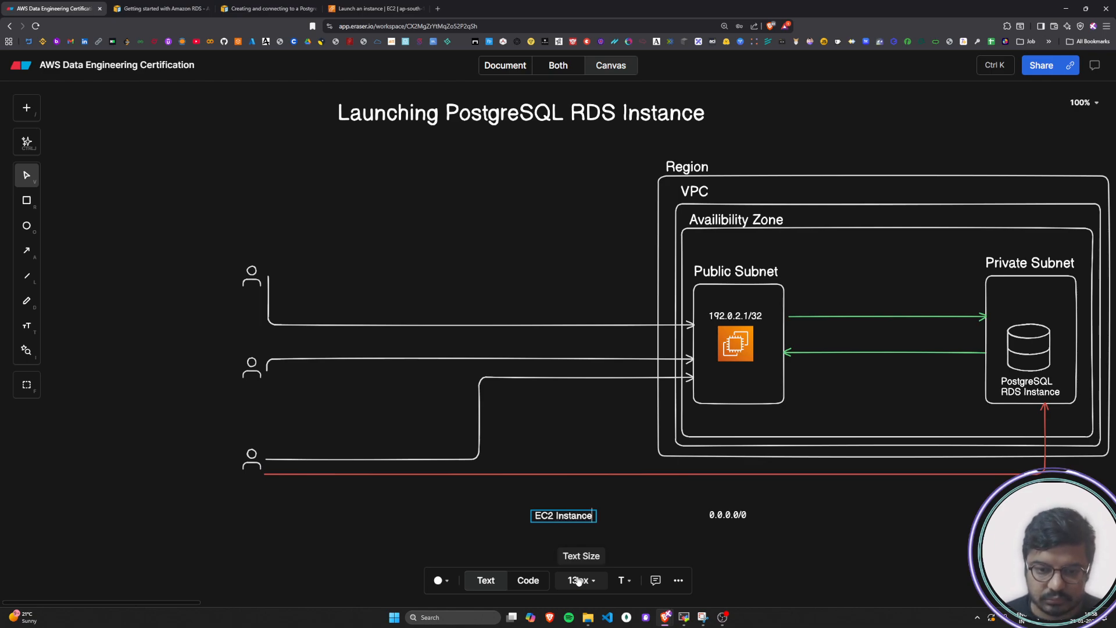
key("Escape")
left_click_drag(562, 516, 737, 375)
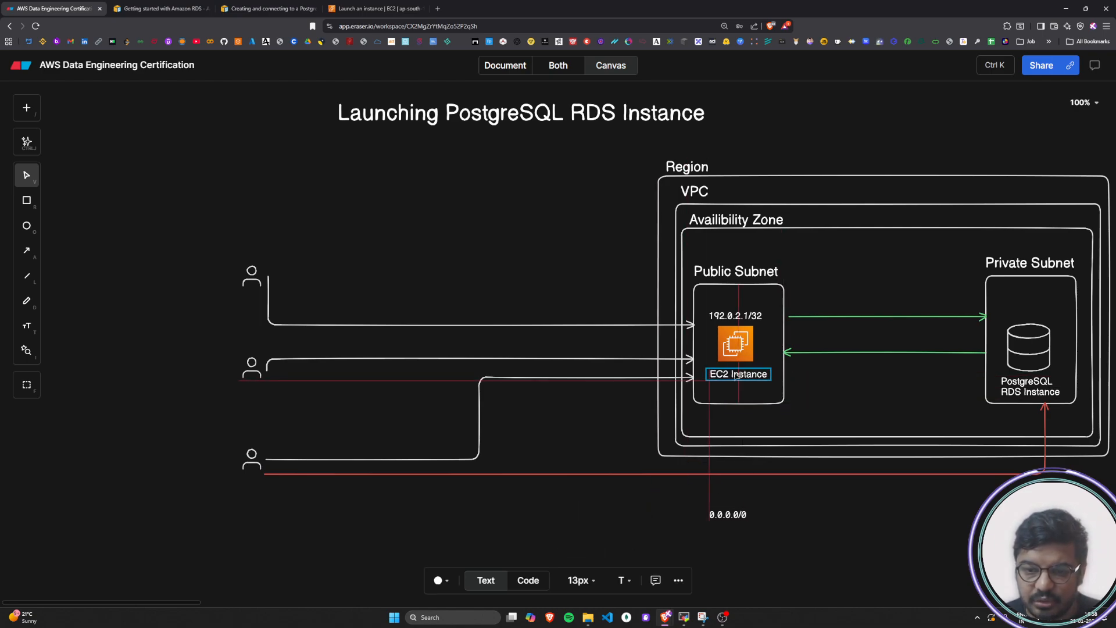
left_click(874, 526)
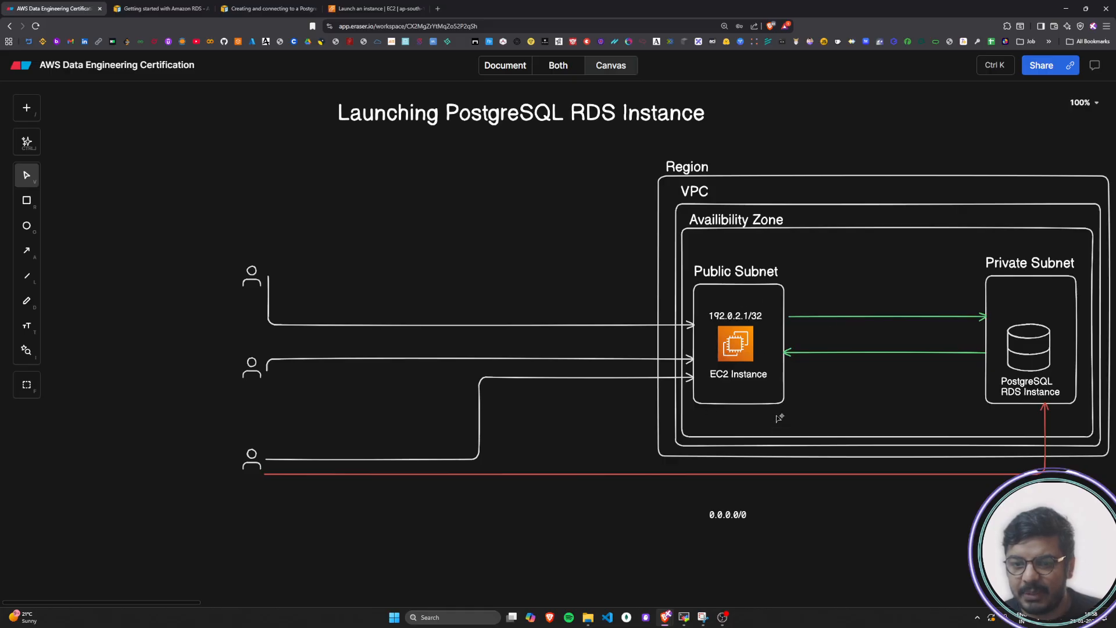
Start a new text label below the Region box, beside the 0.0.0.0/0 label
double_click(844, 529)
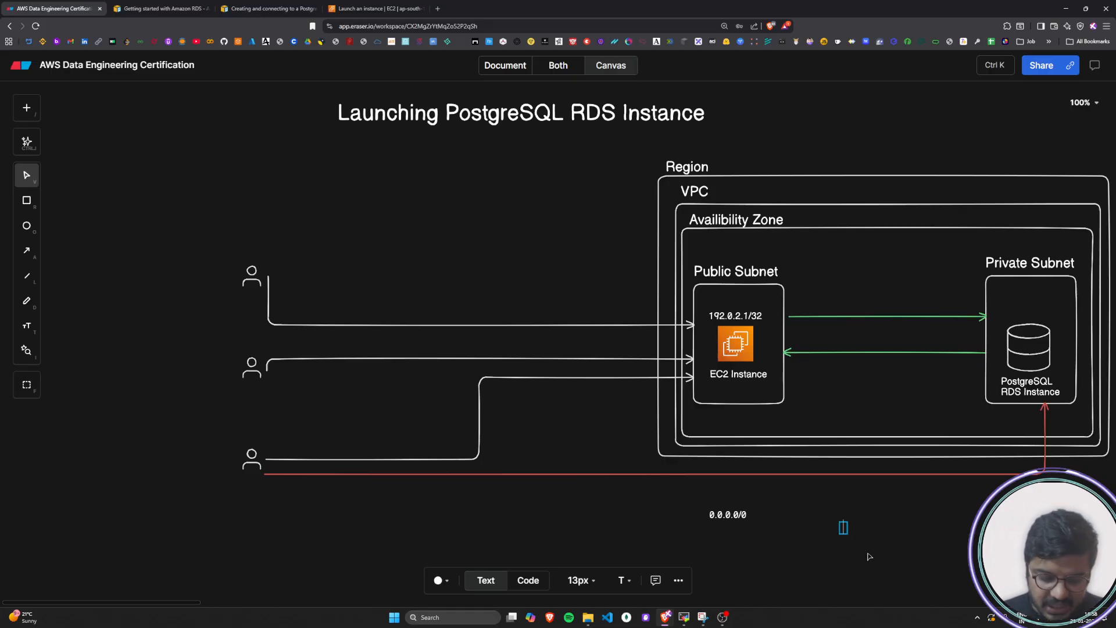
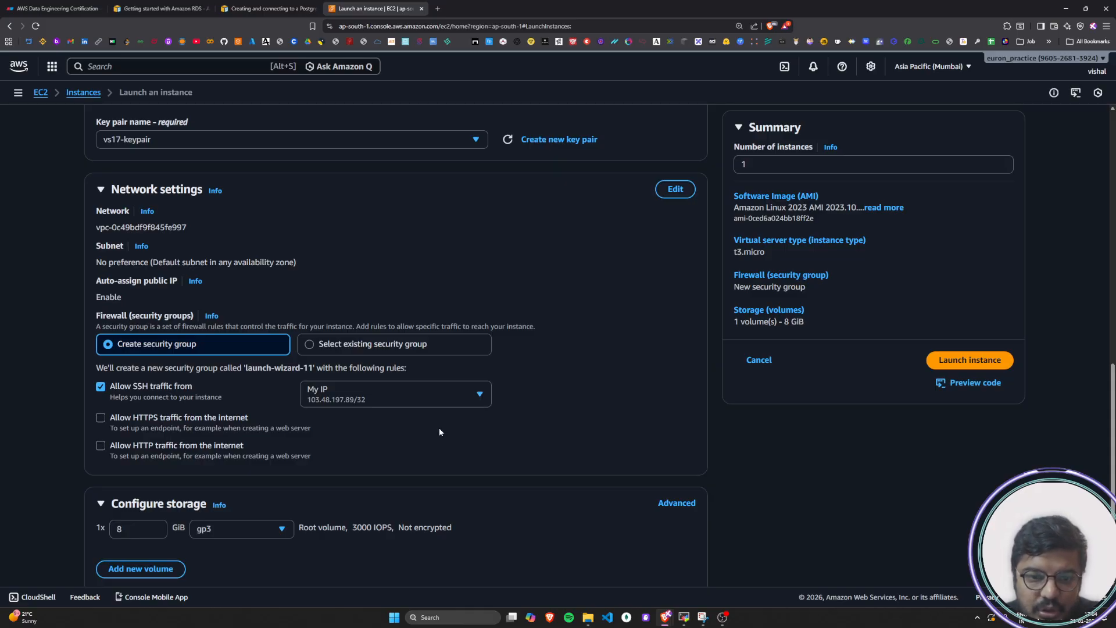
Set the allowed SSH traffic source to Custom and look through the CIDR blocks and prefix lists offered
left_click(472, 399)
left_click(369, 467)
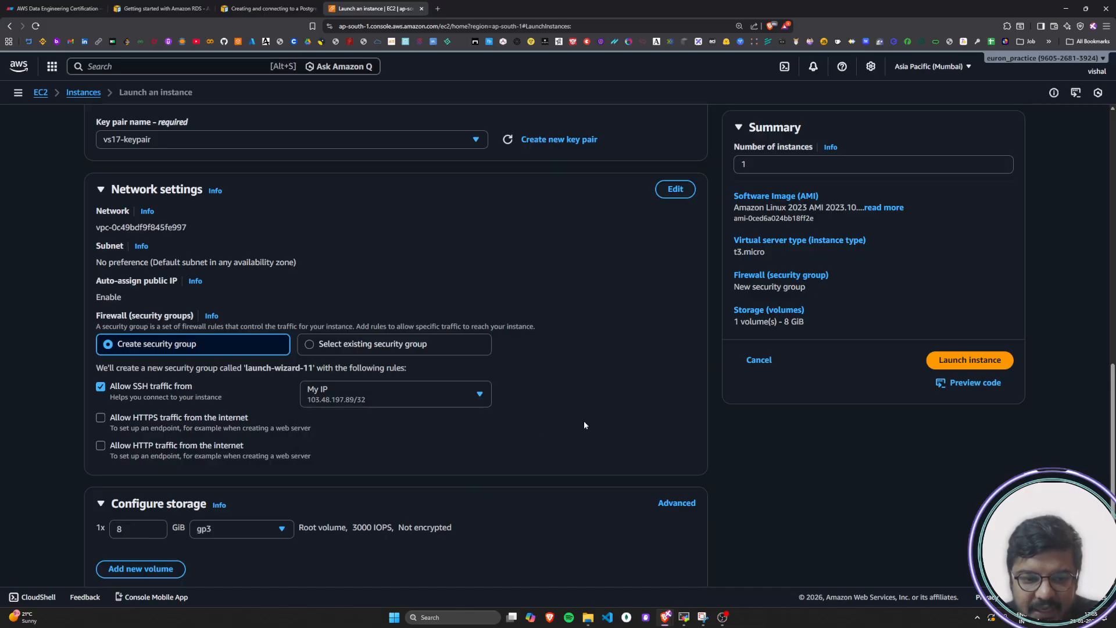
scroll(584, 420, "down", 2)
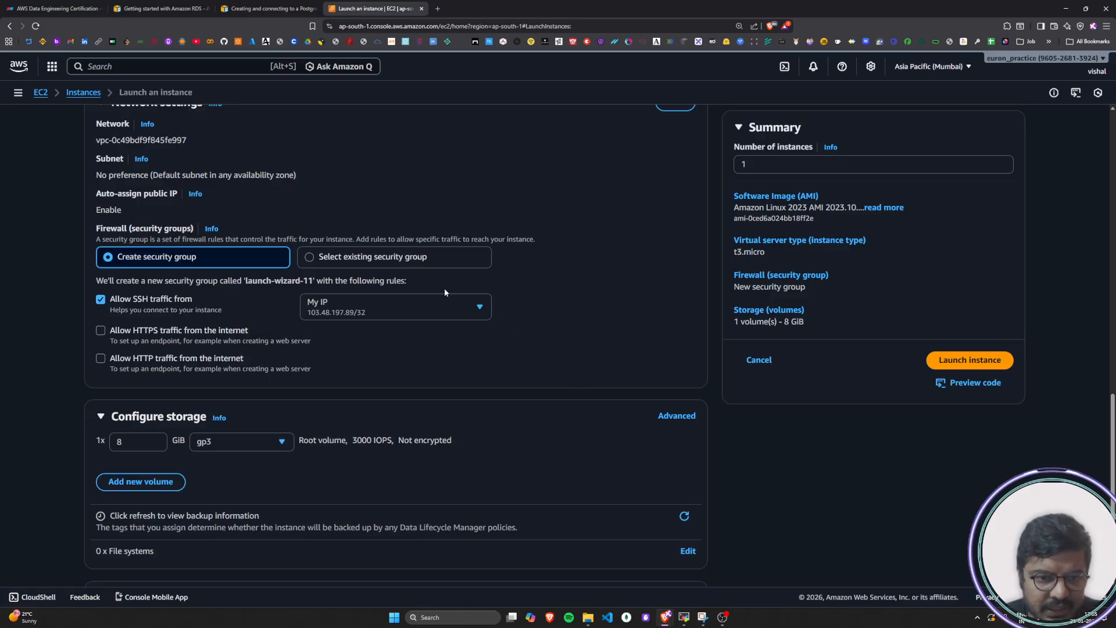
left_click(450, 302)
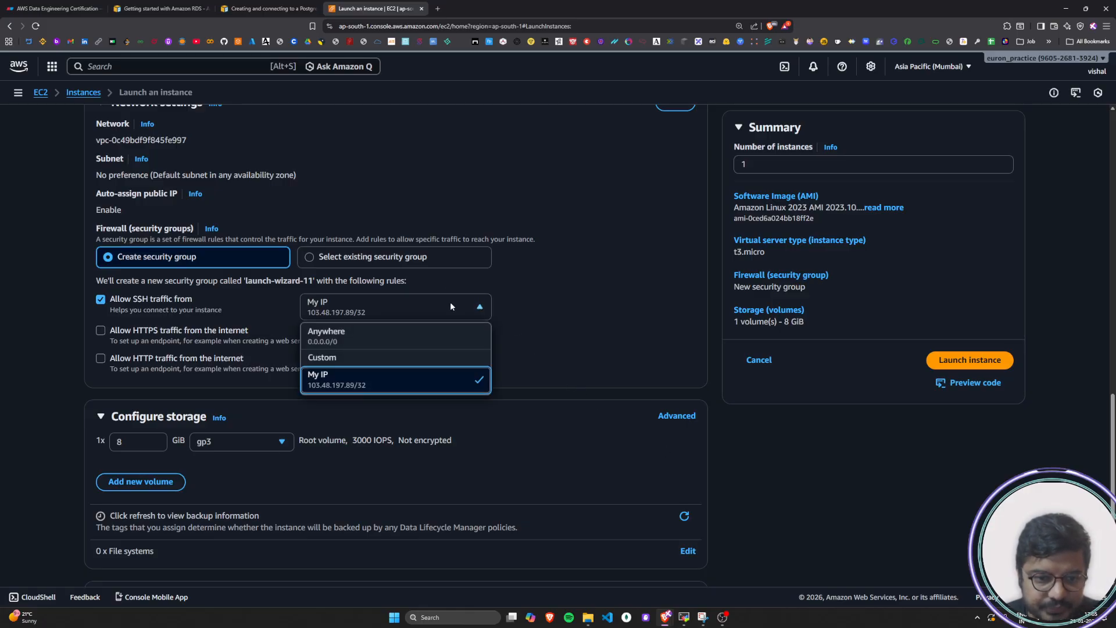
left_click(361, 358)
left_click(395, 326)
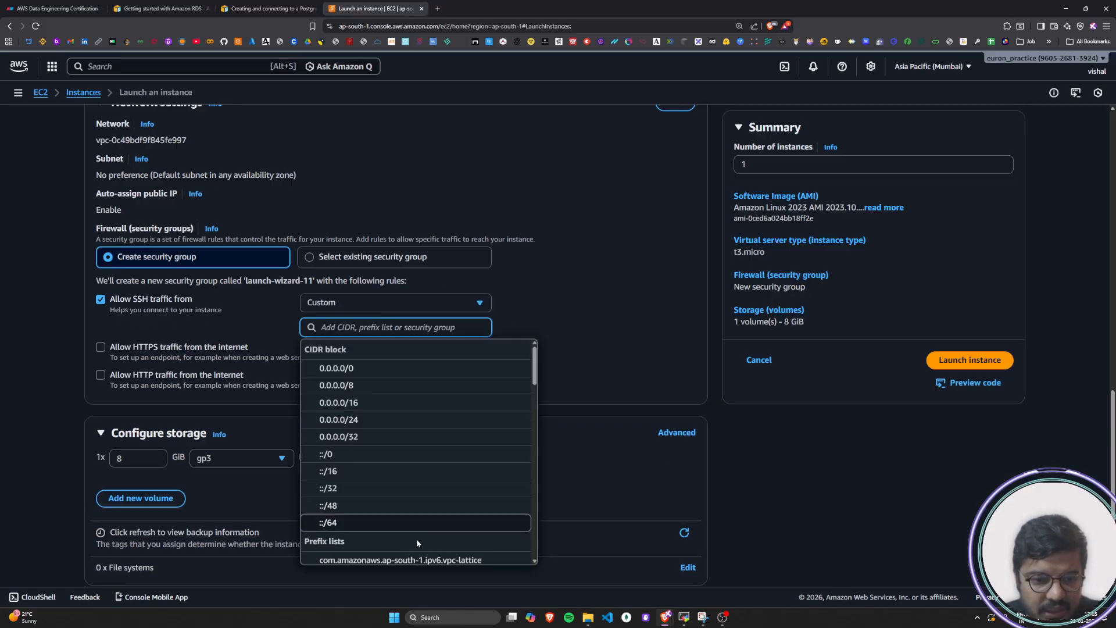
scroll(417, 535, "down", 5)
scroll(415, 512, "up", 5)
left_click(581, 308)
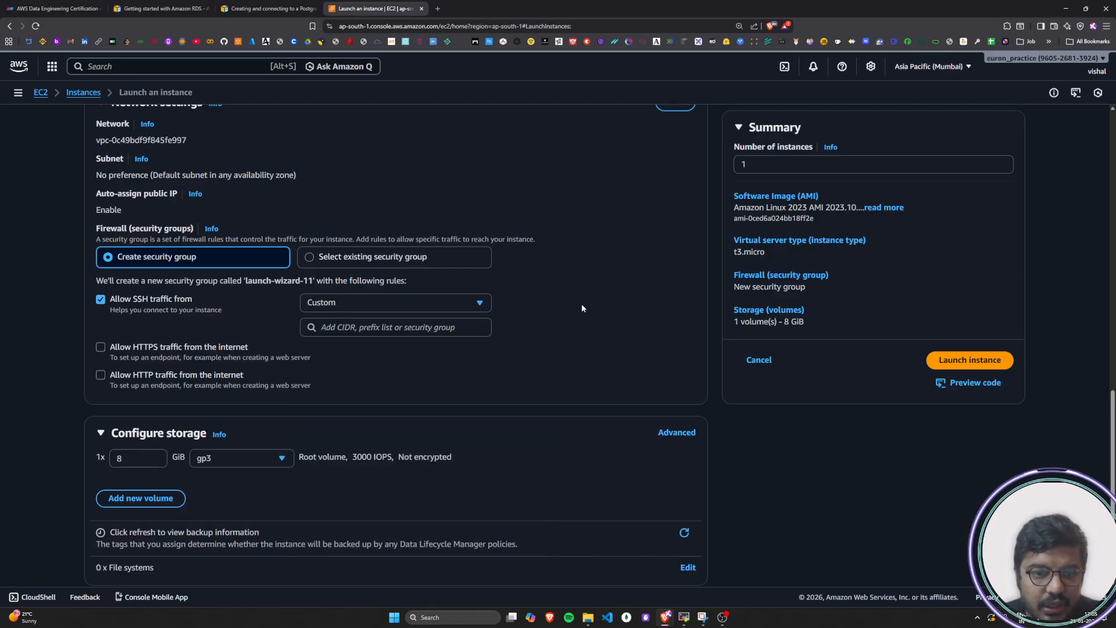
Try the existing security group option and return to creating a new security group
left_click(310, 258)
left_click(217, 264)
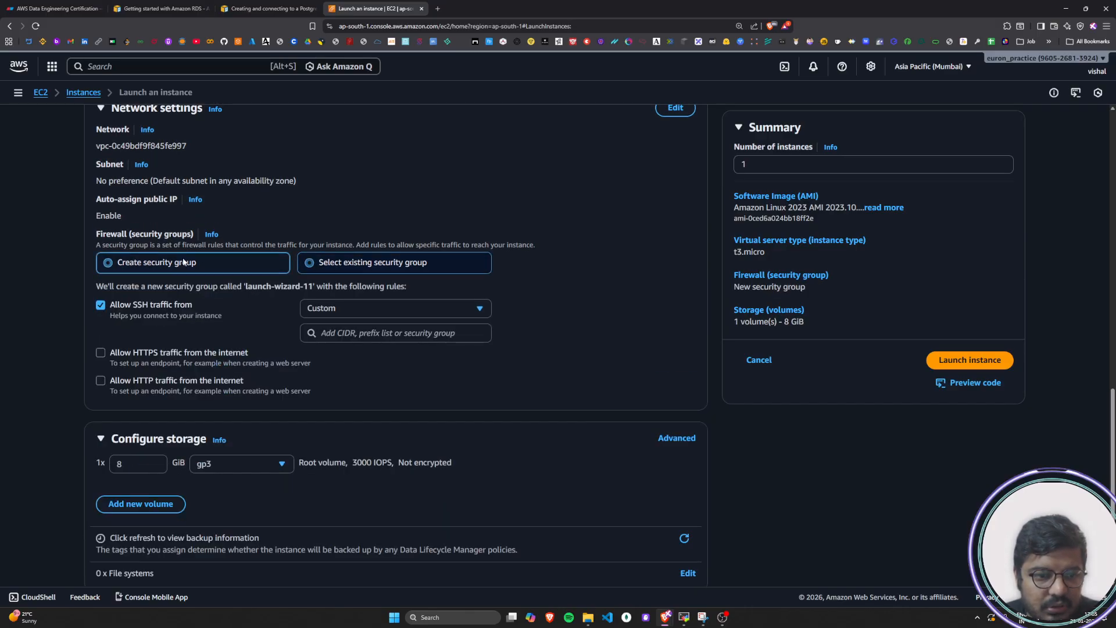
left_click(389, 307)
left_click(370, 355)
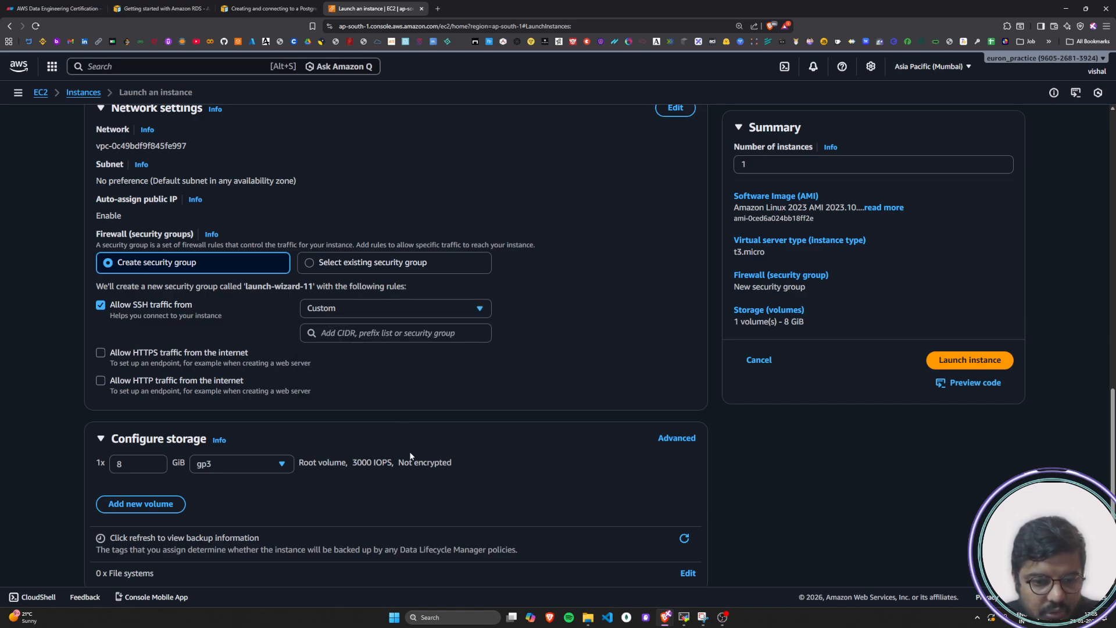
Browse the security groups that can serve as a custom source for SSH traffic
left_click(417, 334)
scroll(391, 465, "down", 10)
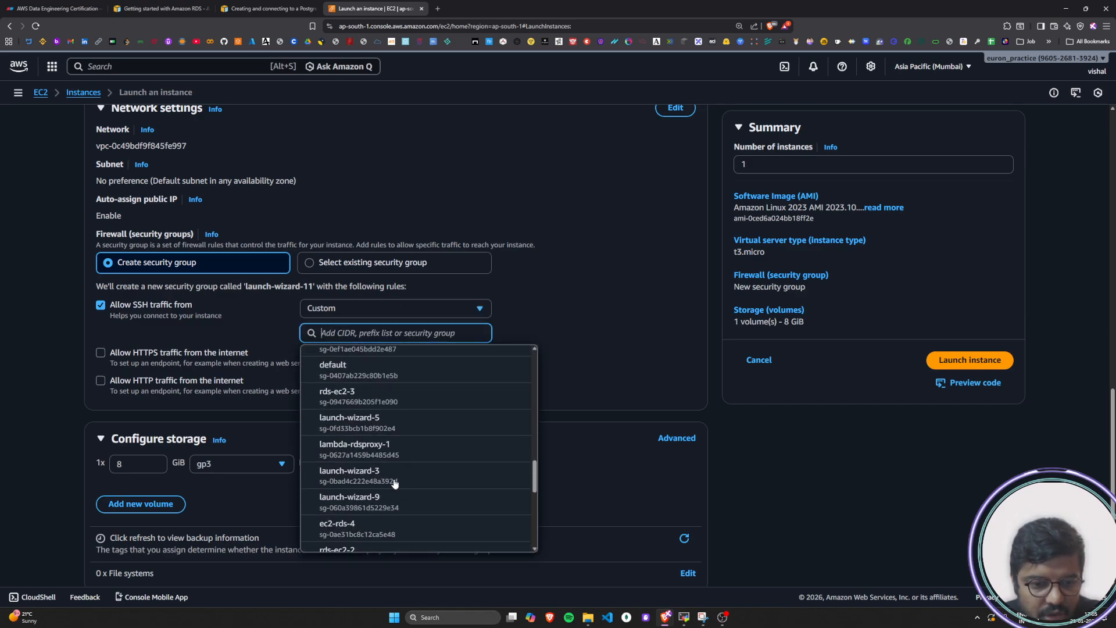
scroll(384, 454, "up", 3)
scroll(383, 451, "down", 8)
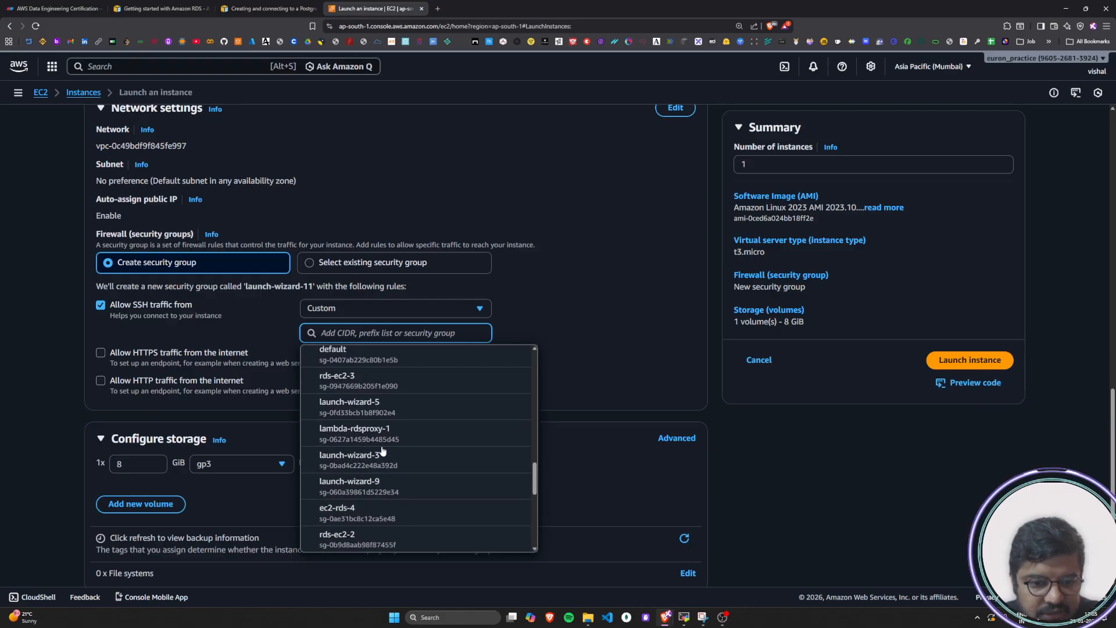
scroll(382, 452, "down", 2)
scroll(377, 485, "up", 3)
scroll(377, 485, "up", 10)
left_click(574, 411)
scroll(574, 411, "down", 2)
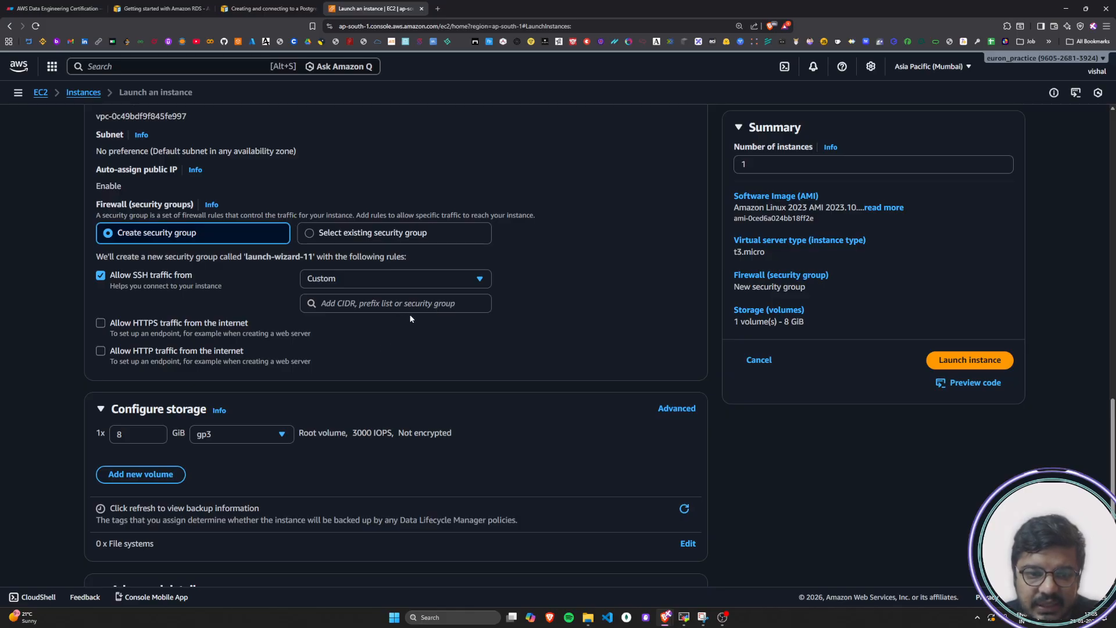
Set the allowed SSH traffic source to My IP and check the network and storage settings
left_click(379, 279)
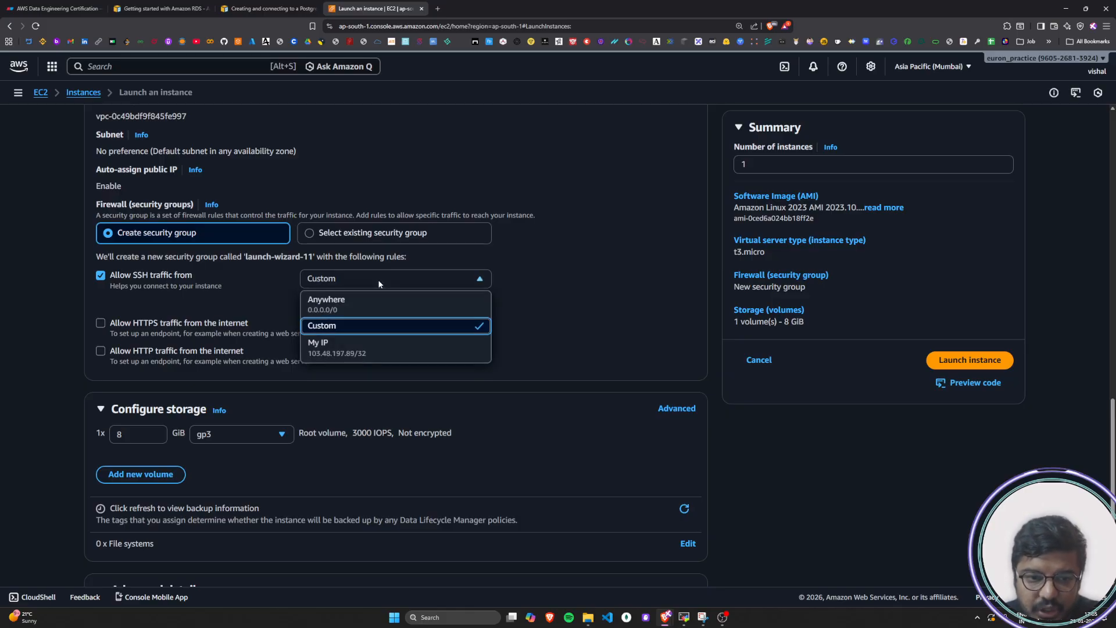
left_click(489, 351)
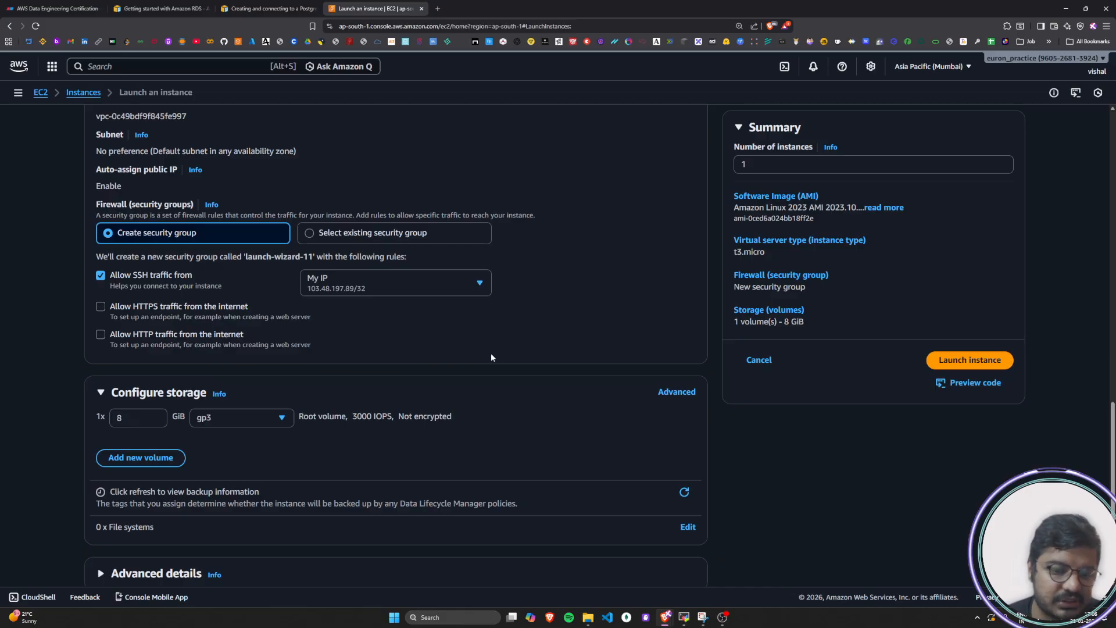
scroll(494, 358, "down", 1)
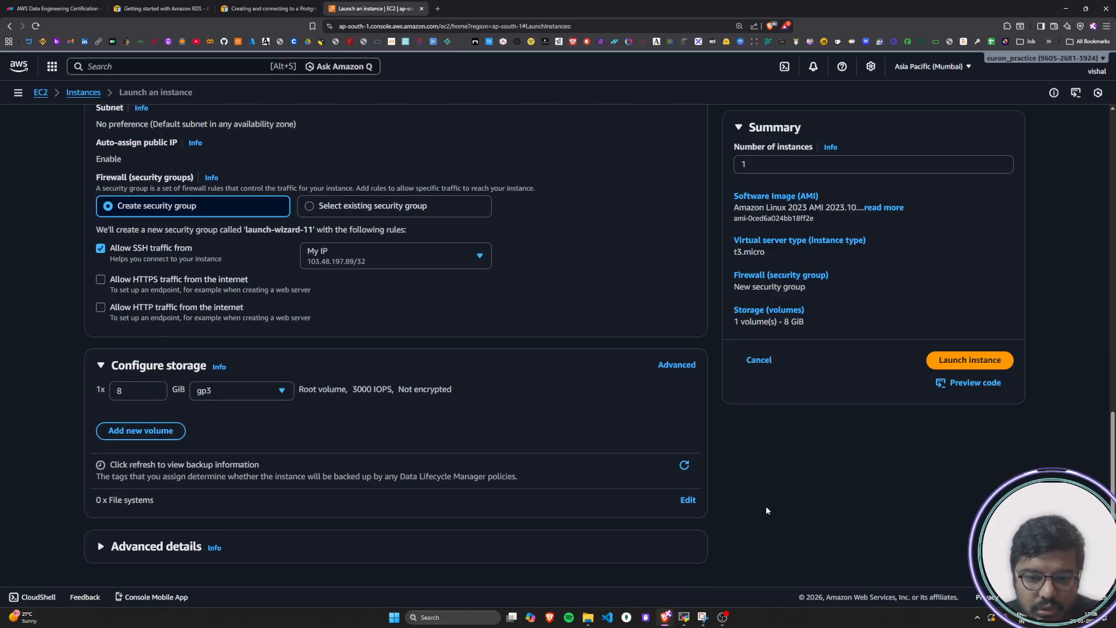
scroll(730, 507, "up", 4)
Return to the PostgreSQL DB instance tutorial and read the warning about using 0.0.0.0/0 for SSH access
left_click(157, 8)
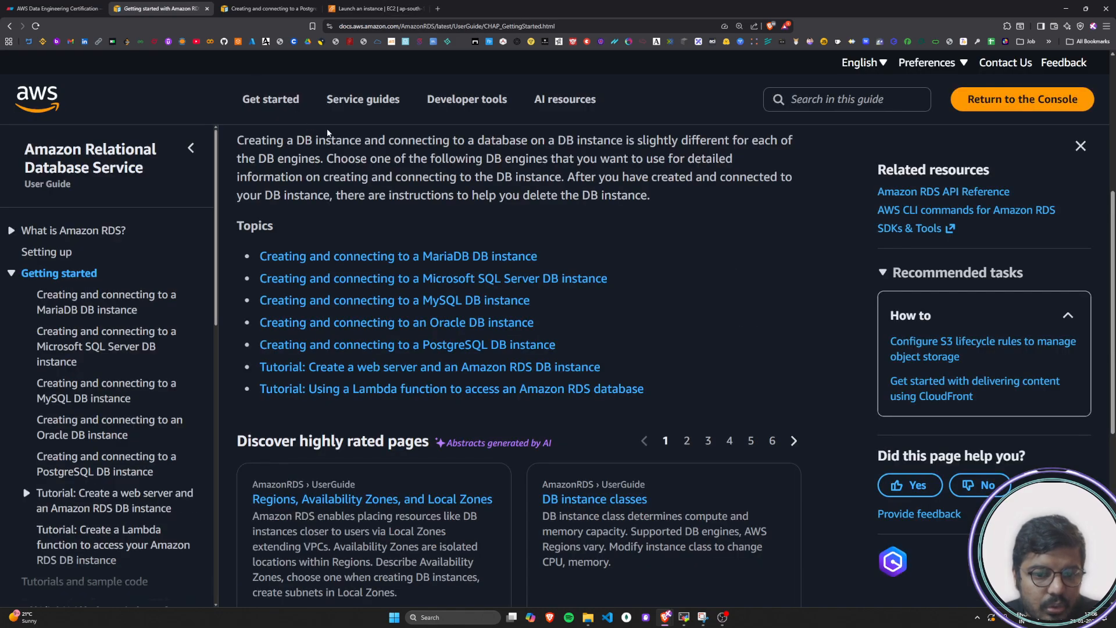
left_click(267, 8)
scroll(516, 305, "down", 2)
left_click(368, 260)
scroll(333, 361, "down", 3)
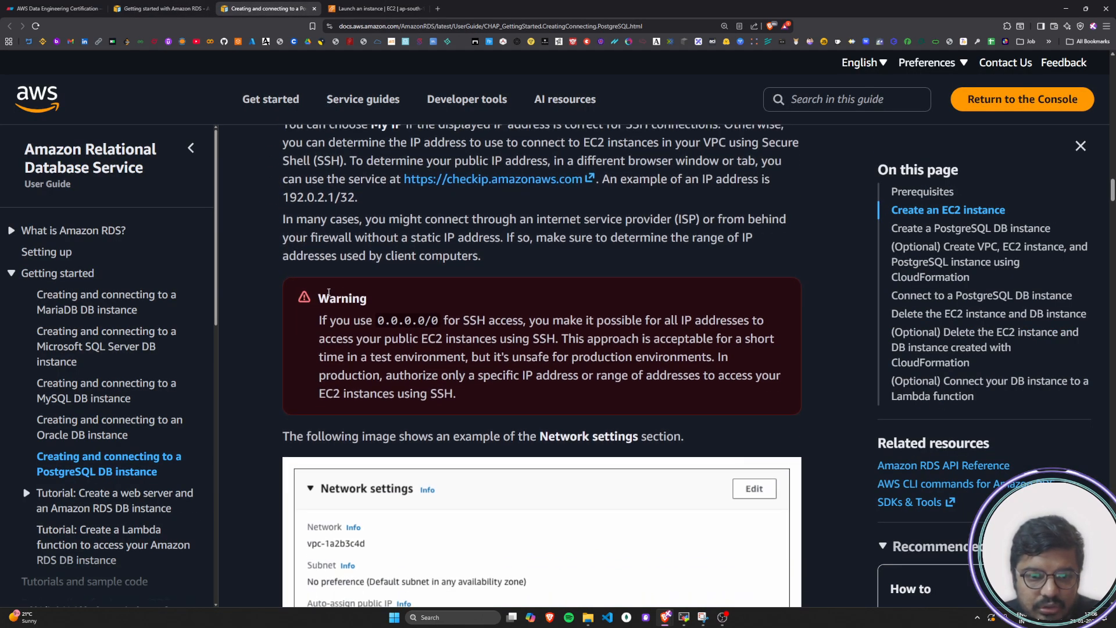
scroll(373, 295, "down", 1)
left_click_drag(321, 278, 761, 283)
left_click(565, 286)
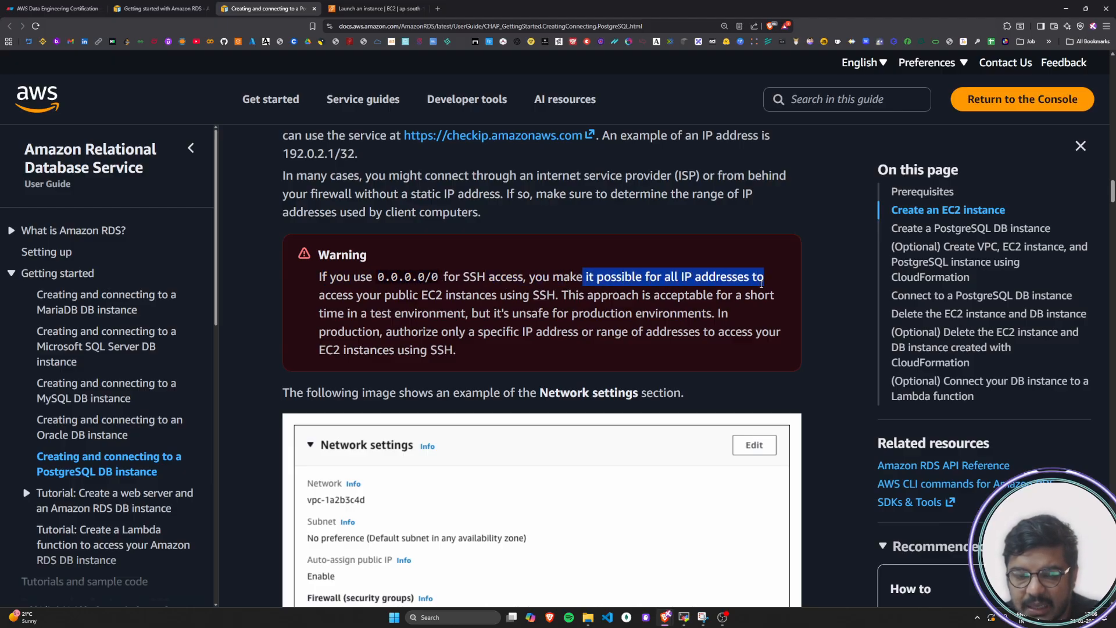
left_click(646, 284)
Read the rest of the warning, covering SSH access in test environments versus specific IP addresses in production
left_click_drag(326, 296, 781, 300)
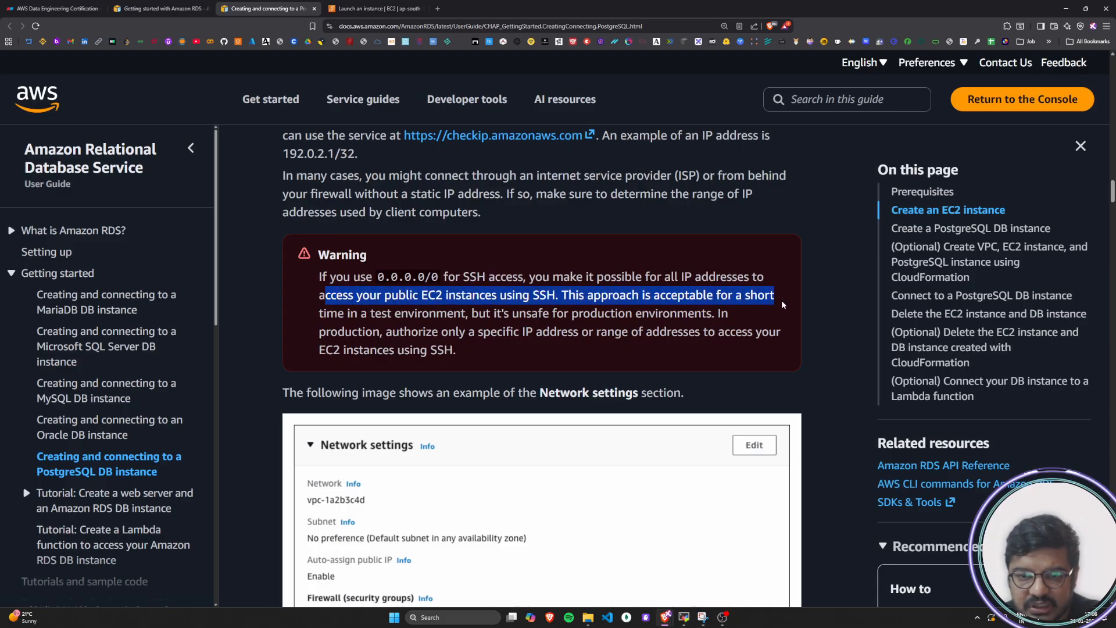
left_click(431, 319)
left_click_drag(326, 313, 710, 324)
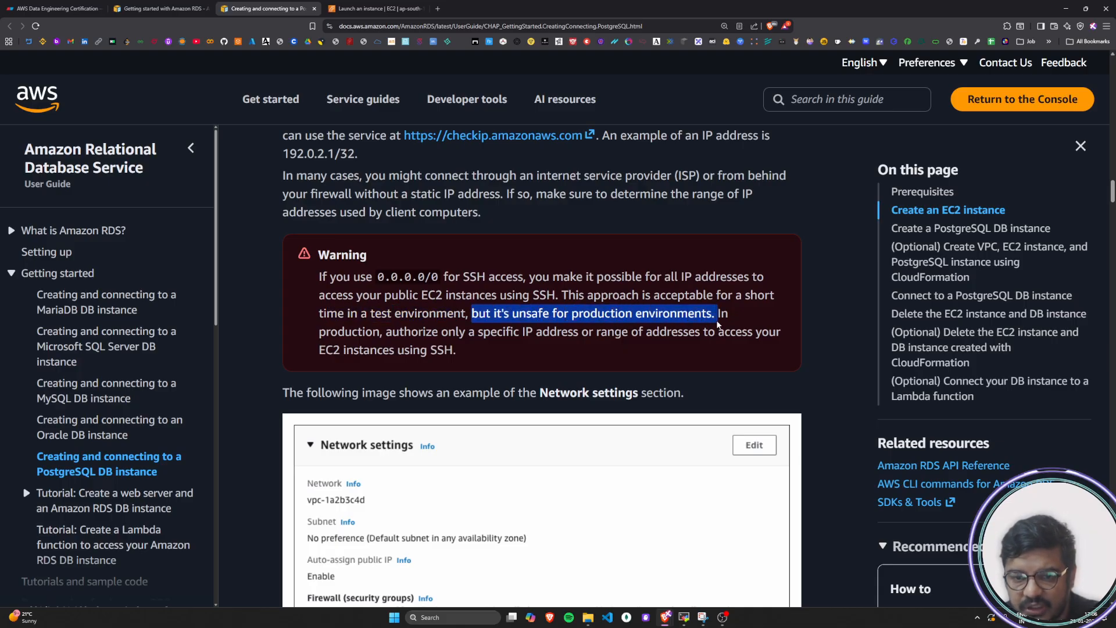
left_click_drag(326, 333, 734, 337)
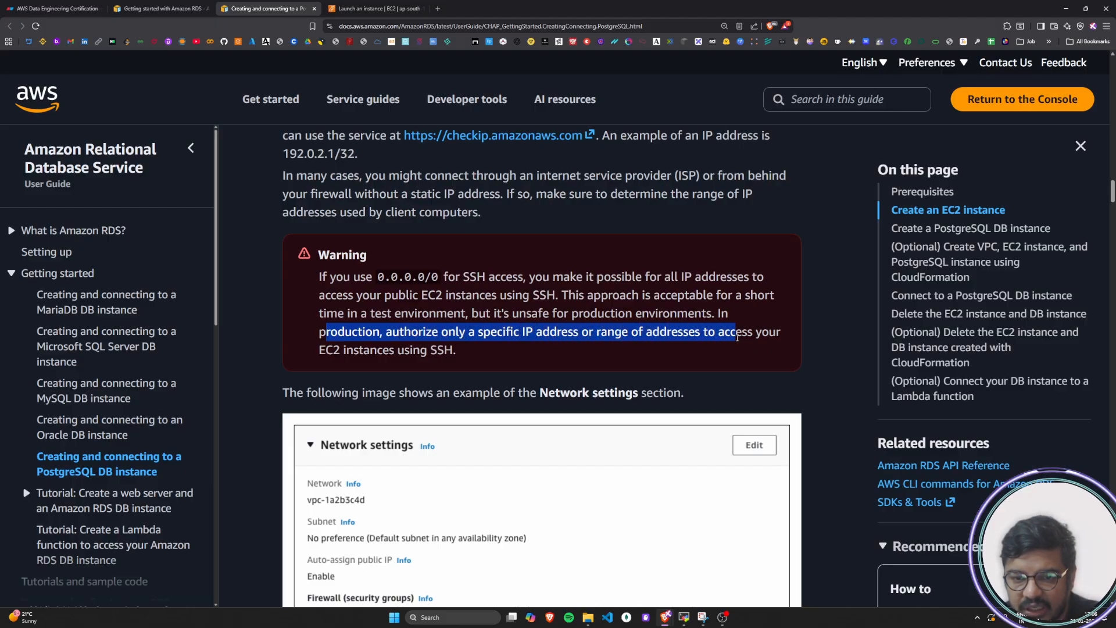
left_click_drag(333, 350, 462, 354)
left_click(462, 354)
Examine the tutorial's example image of the Network settings section
scroll(210, 382, "down", 1)
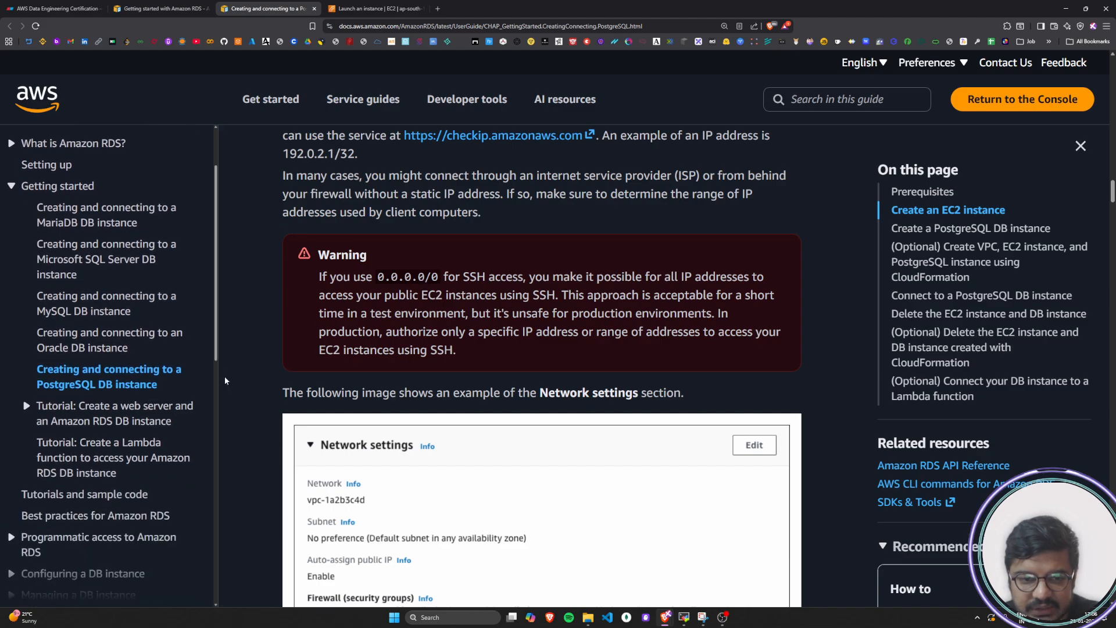
scroll(289, 377, "down", 1)
left_click_drag(351, 306, 625, 315)
left_click(375, 364)
scroll(317, 497, "down", 3)
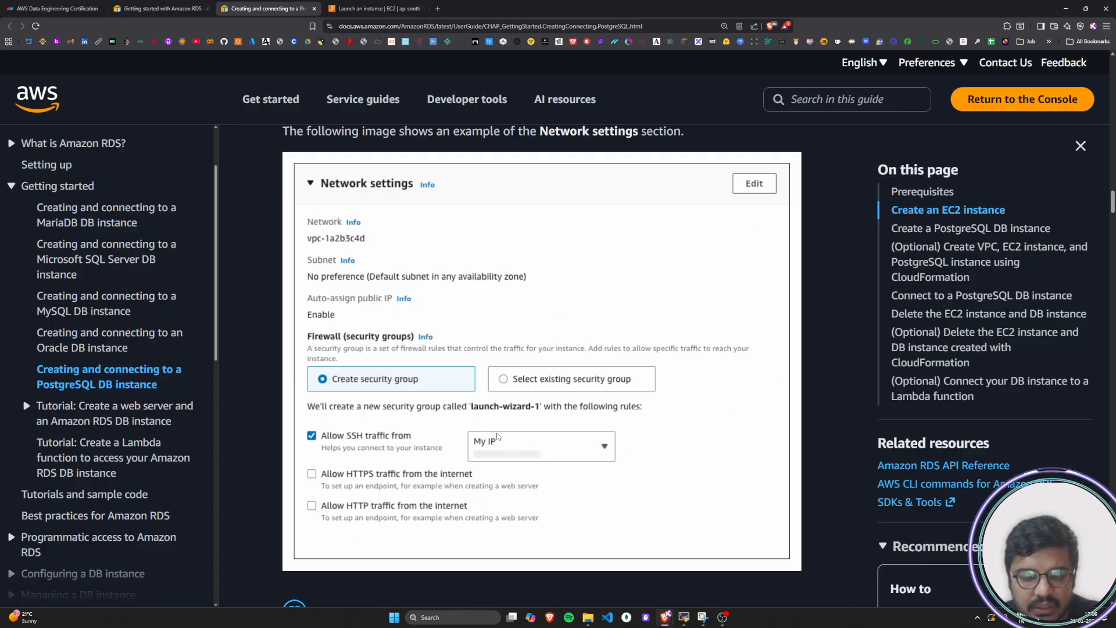
scroll(504, 439, "down", 1)
scroll(483, 358, "down", 3)
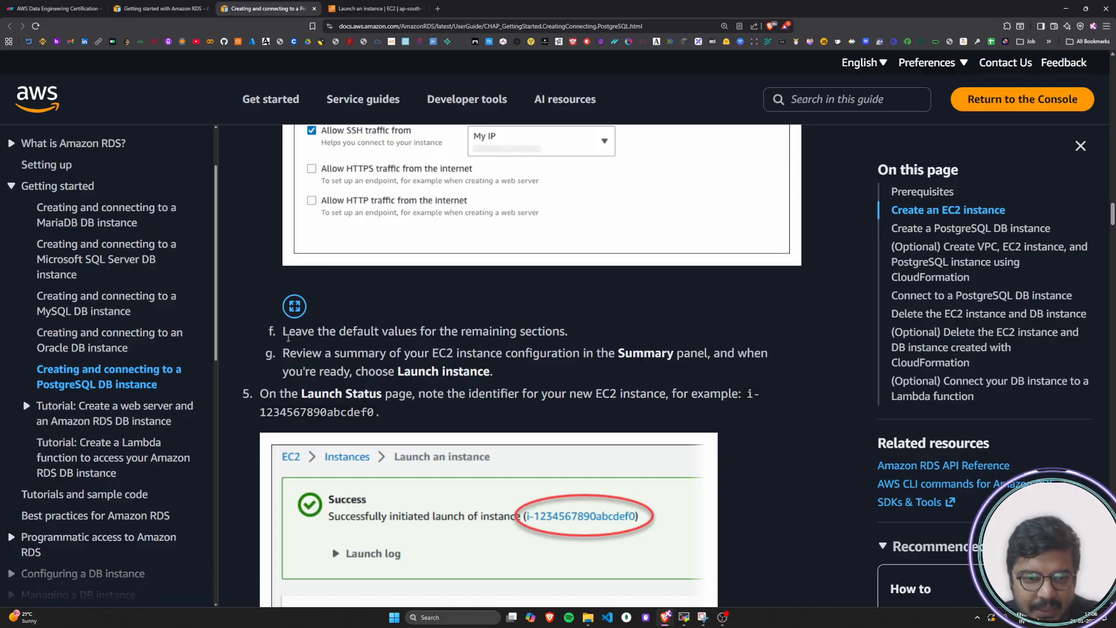
Read the tutorial's steps on leaving the remaining defaults, reviewing the summary and launching the instance
left_click_drag(284, 333, 573, 329)
left_click(315, 354)
left_click_drag(290, 355, 770, 364)
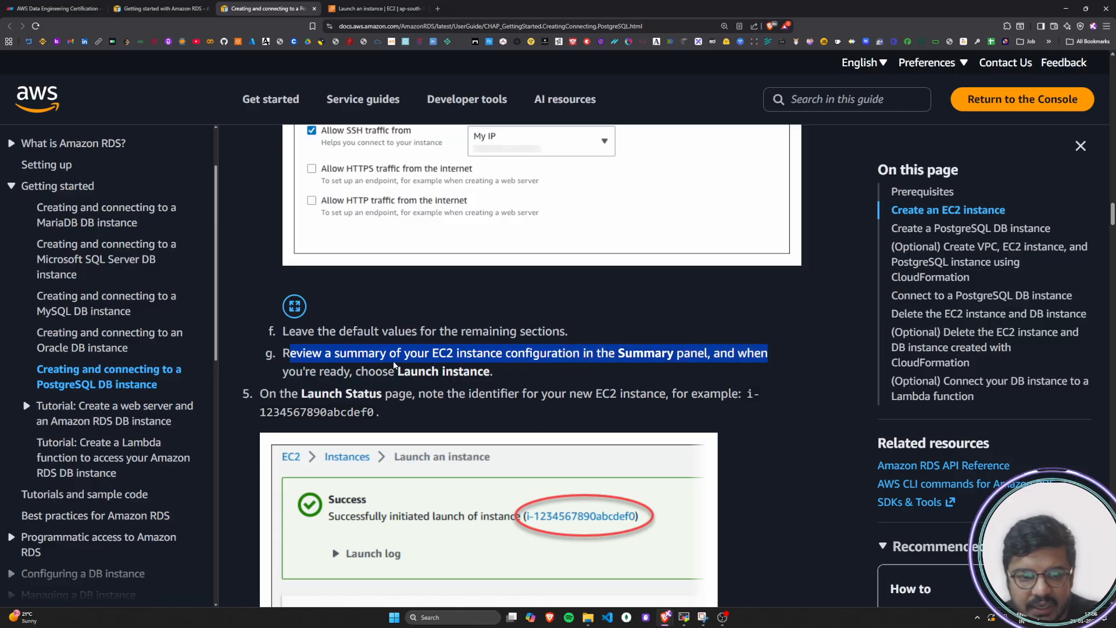
left_click(307, 372)
left_click_drag(305, 373, 512, 375)
left_click(512, 375)
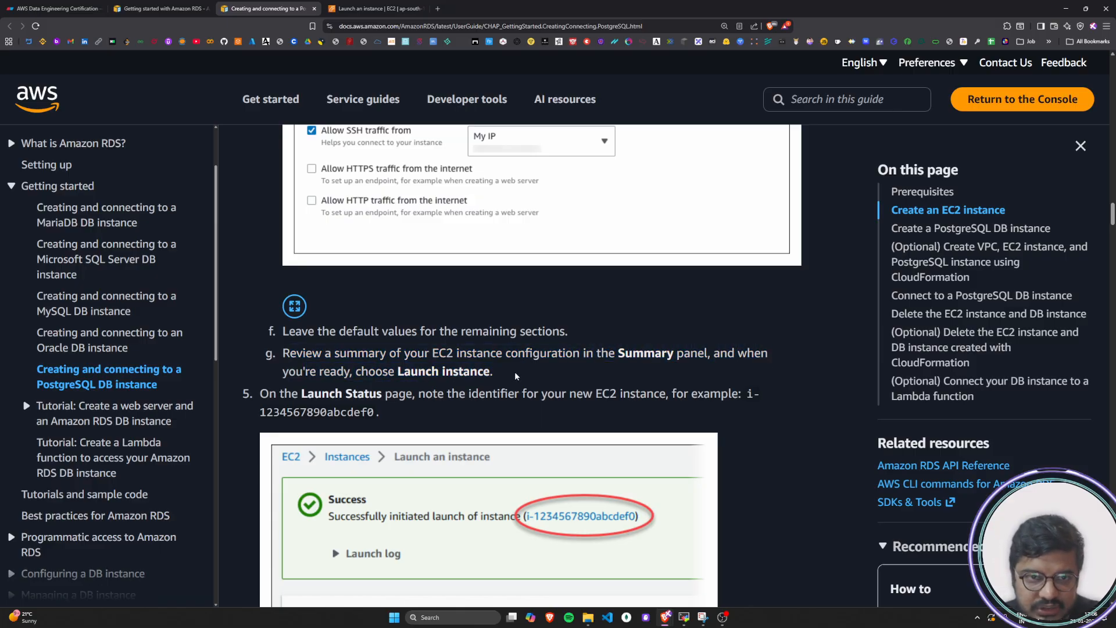
Return to the Launch an instance page and check the number of instances in the summary
left_click(413, 5)
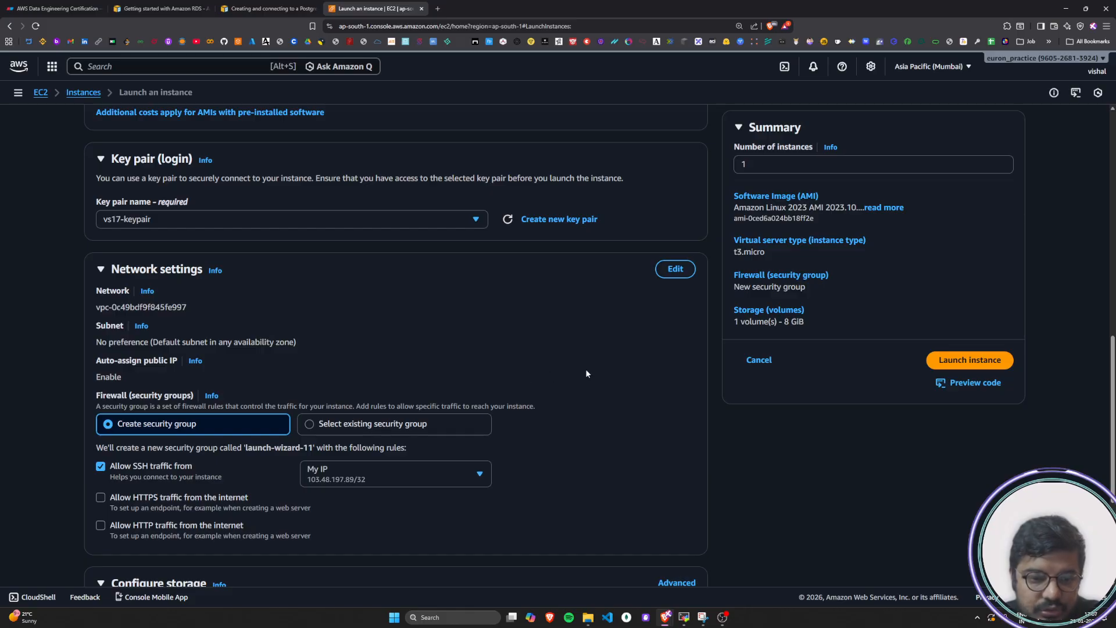
scroll(587, 373, "down", 4)
scroll(586, 374, "up", 12)
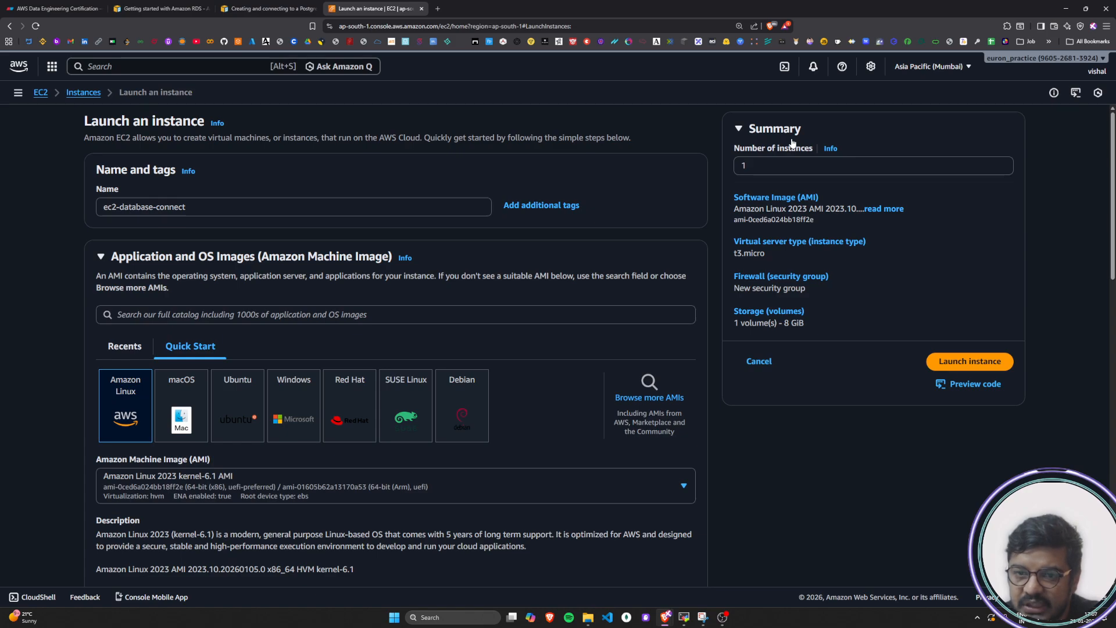
left_click_drag(741, 148, 811, 147)
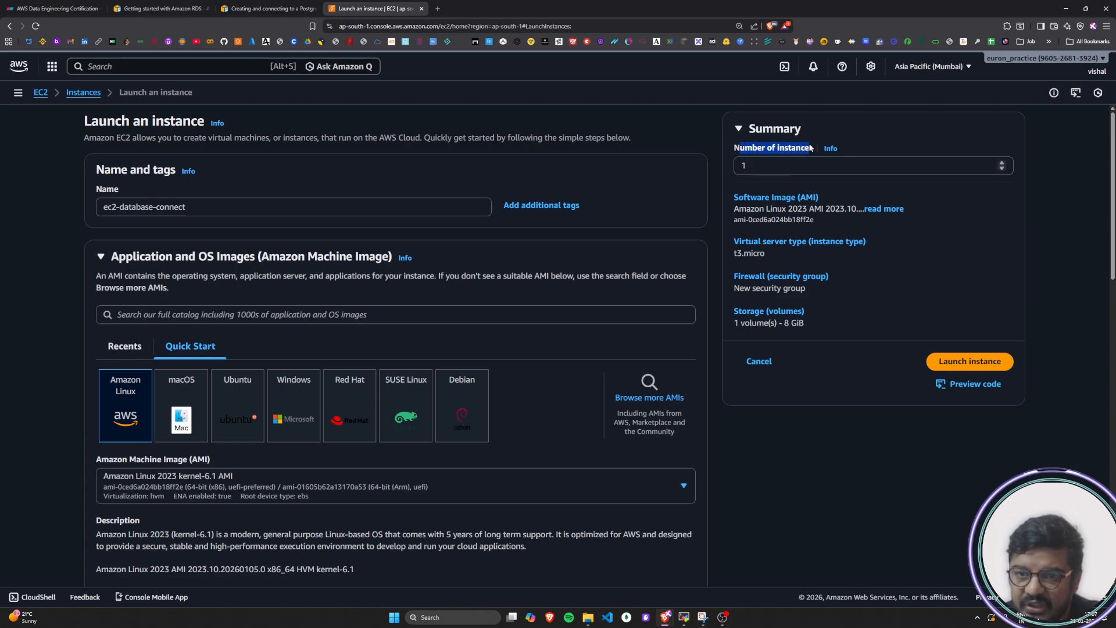
double_click(743, 166)
left_click(765, 168)
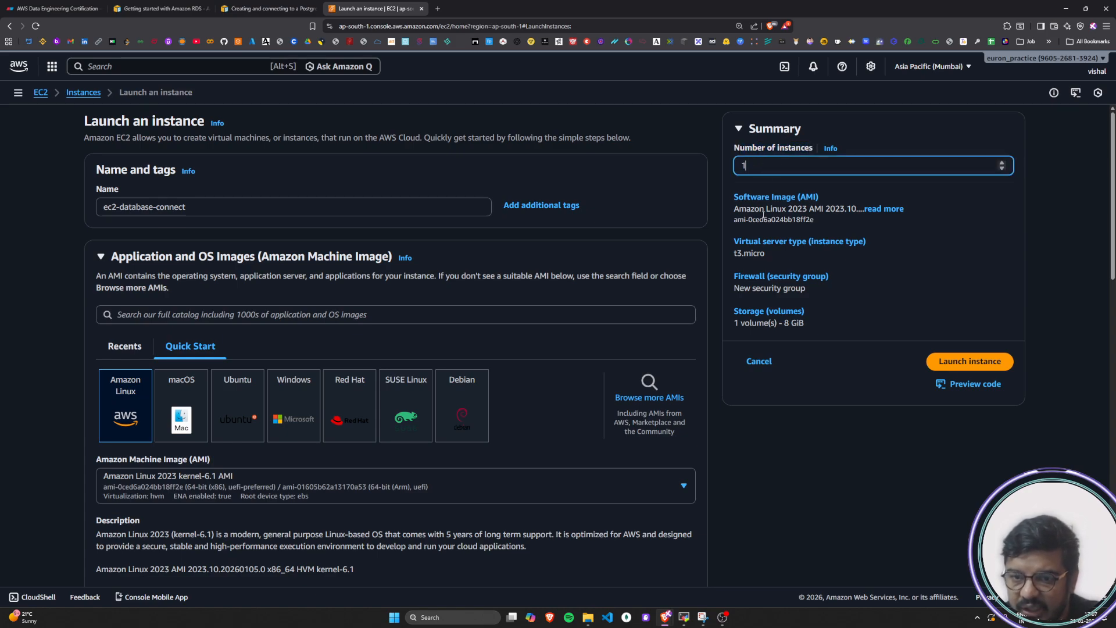
Expand the full software image name and review the AMI, instance type, firewall and storage in the summary
left_click(883, 209)
left_click_drag(727, 199, 830, 200)
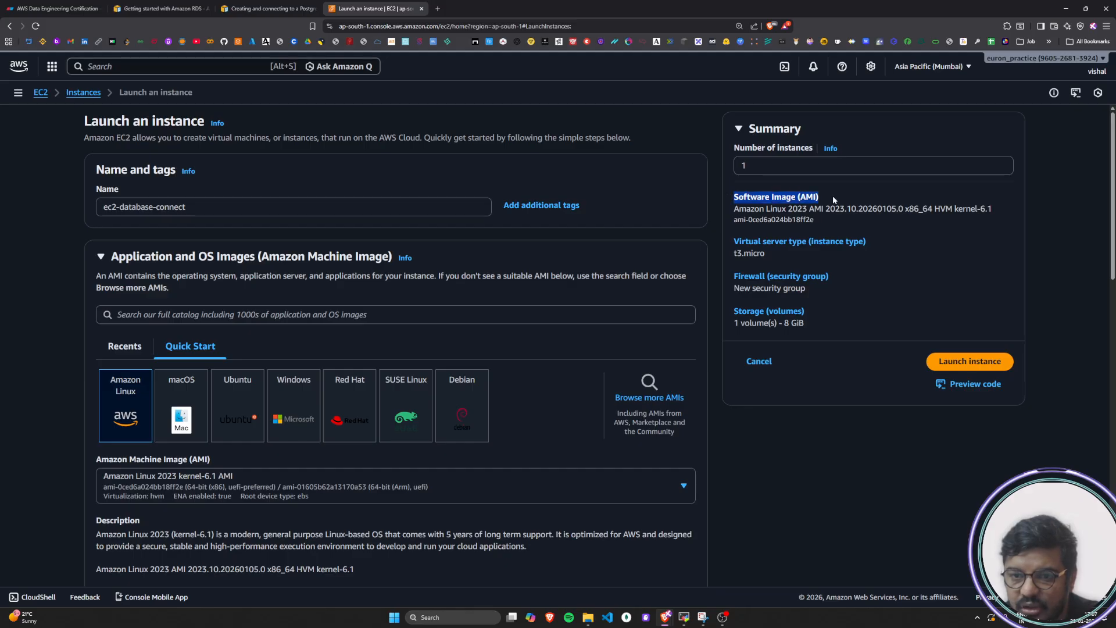
left_click_drag(739, 209, 859, 209)
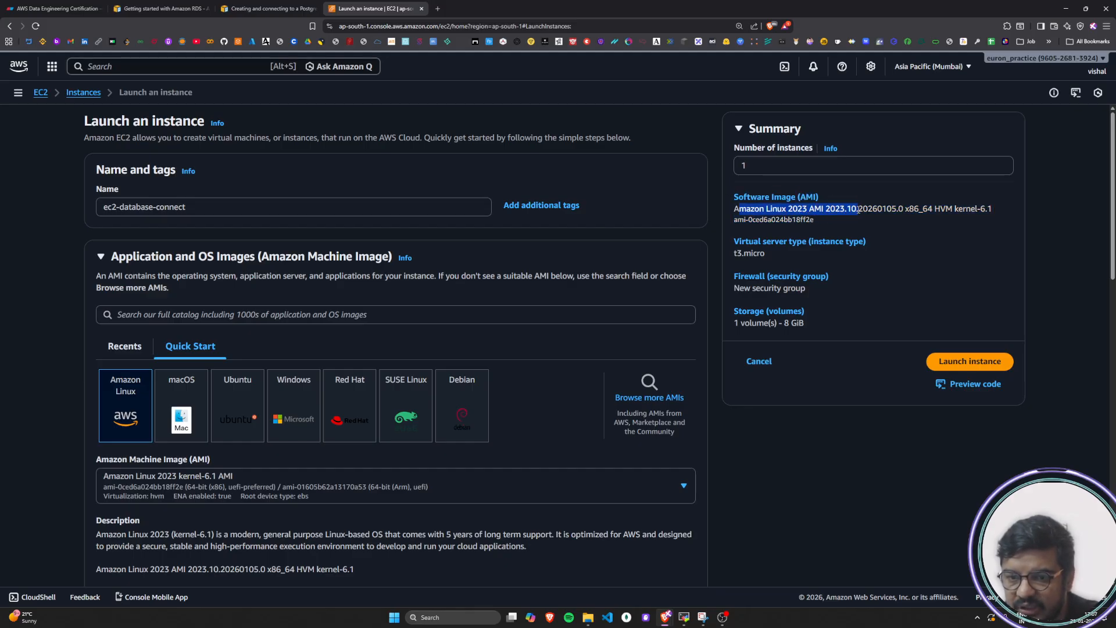
mouse_move(730, 239)
left_mouse_down()
mouse_move(893, 244)
mouse_move(733, 253)
left_mouse_up()
left_click_drag(834, 279, 735, 289)
left_click_drag(894, 318, 724, 331)
left_click(924, 332)
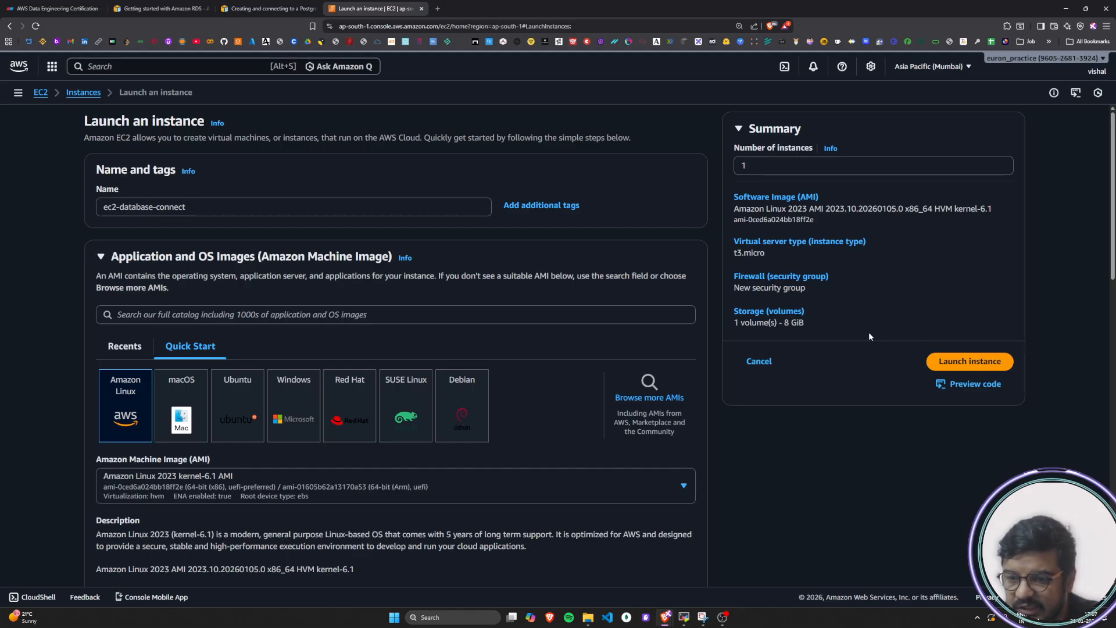
Preview the generated code for launching the instance and set its format to SDK Python
left_click(960, 389)
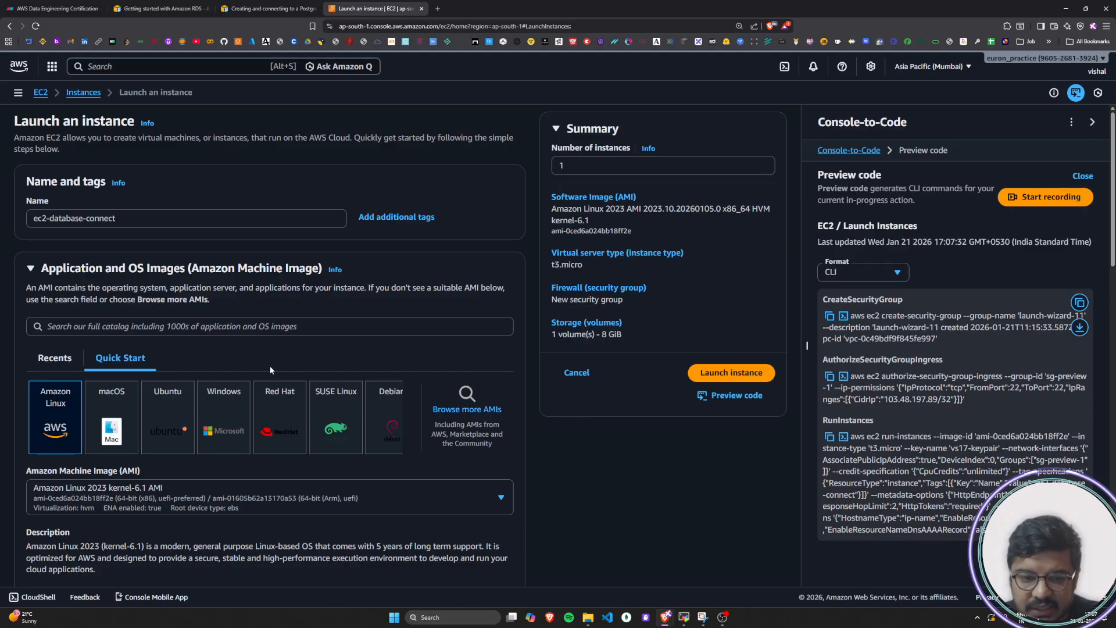
scroll(316, 446, "down", 15)
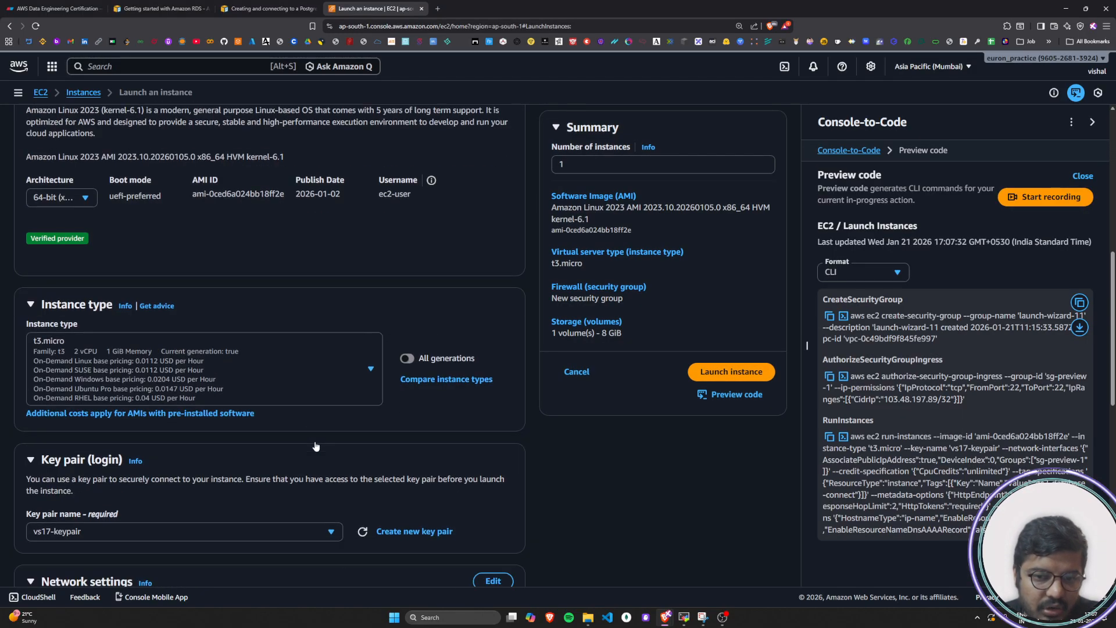
scroll(317, 447, "up", 15)
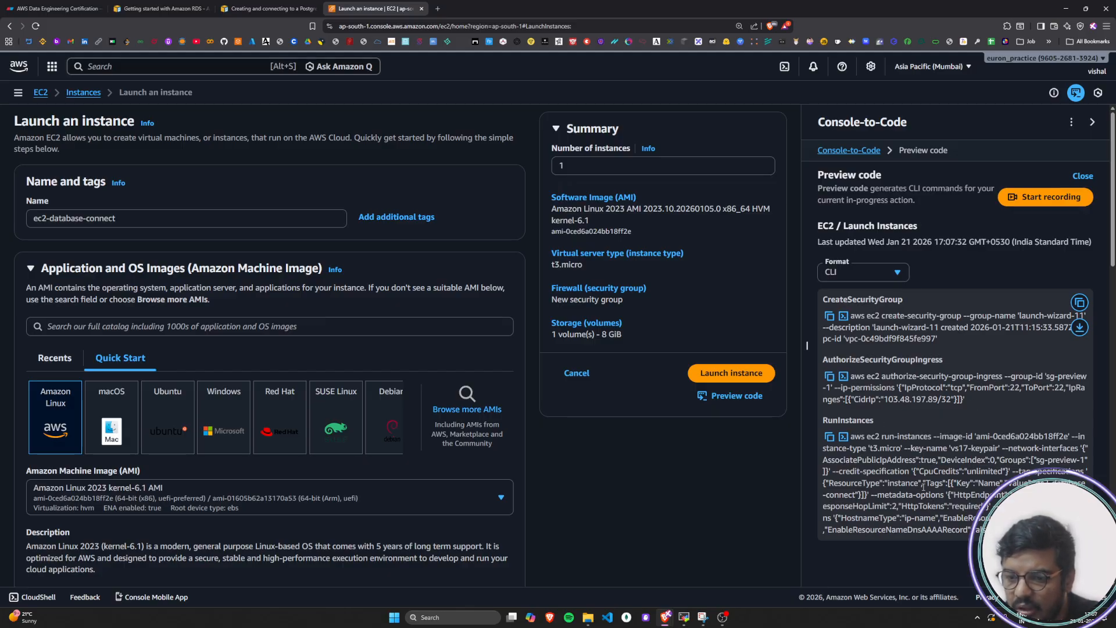
left_click(896, 273)
left_click(870, 346)
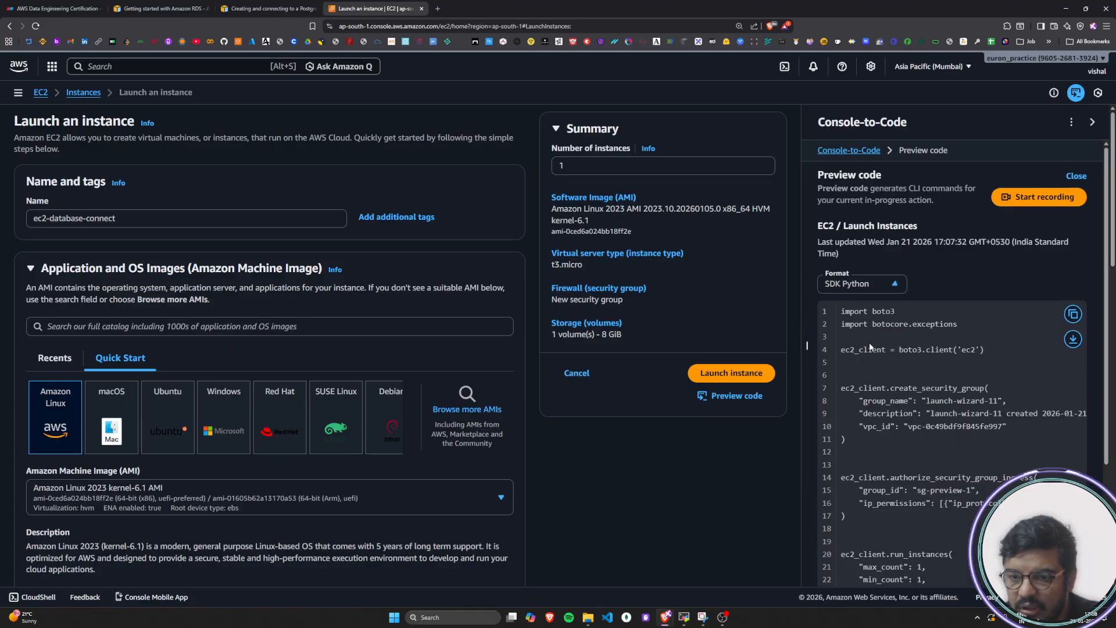
Look through the generated Python code for launching the instance and close the code preview
mouse_move(839, 312)
left_mouse_down()
mouse_move(863, 371)
mouse_move(874, 558)
mouse_move(855, 315)
left_mouse_up()
scroll(863, 372, "down", 3)
left_click(874, 559)
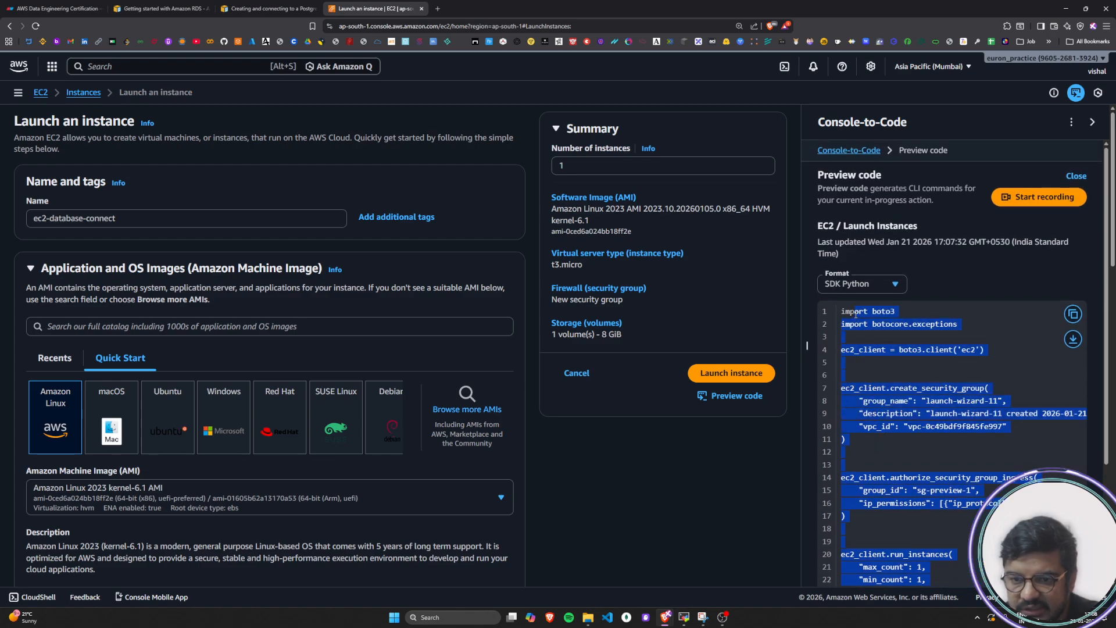
left_click(577, 481)
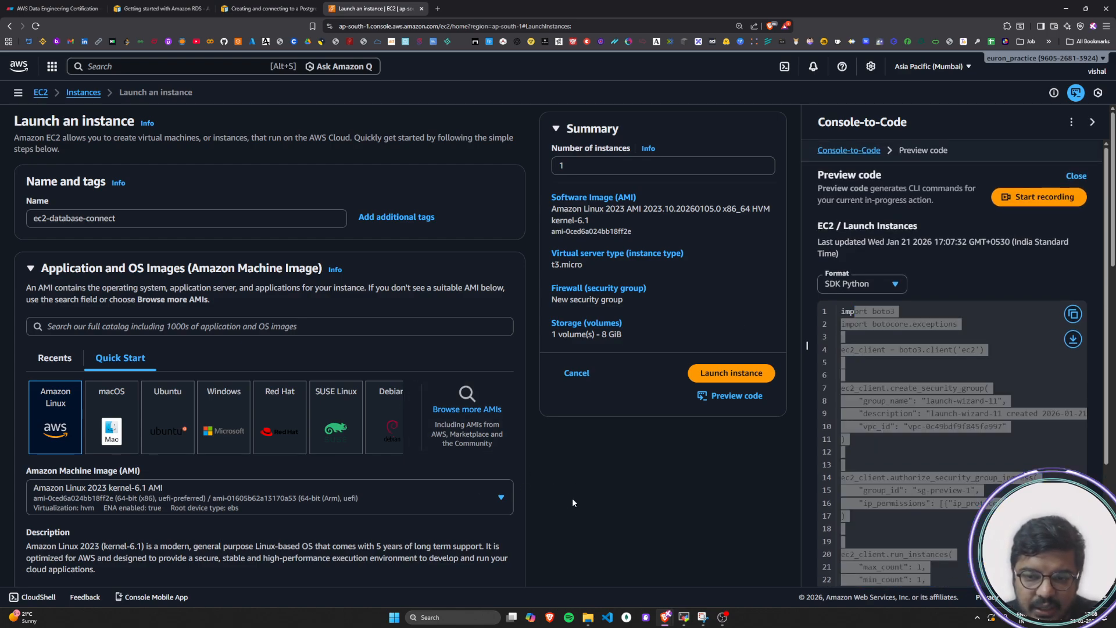
left_click(938, 465)
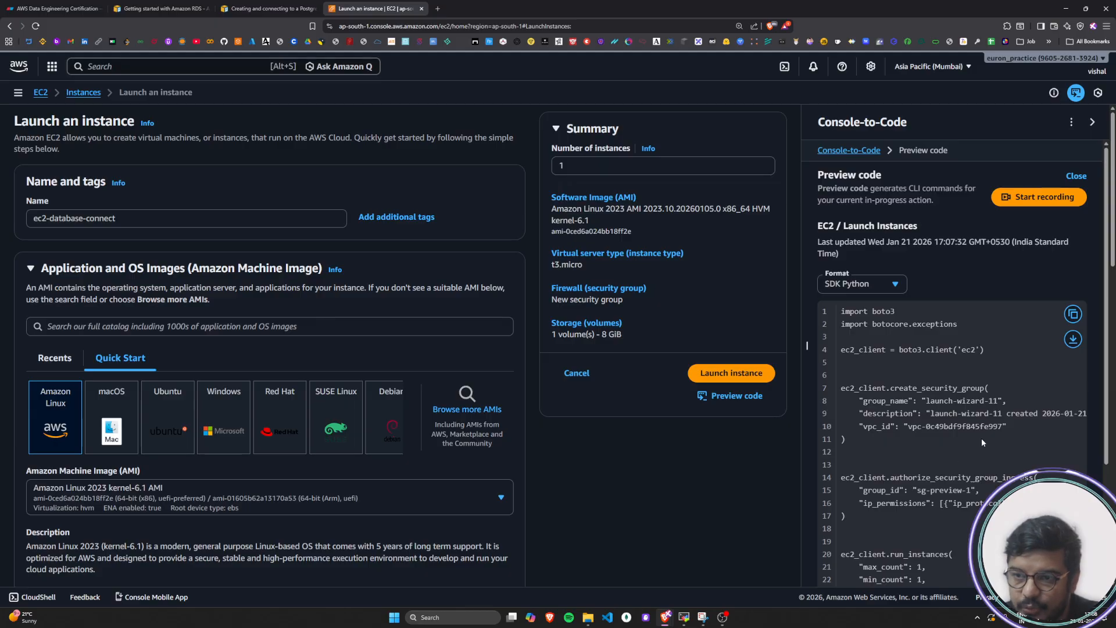
left_click(1077, 176)
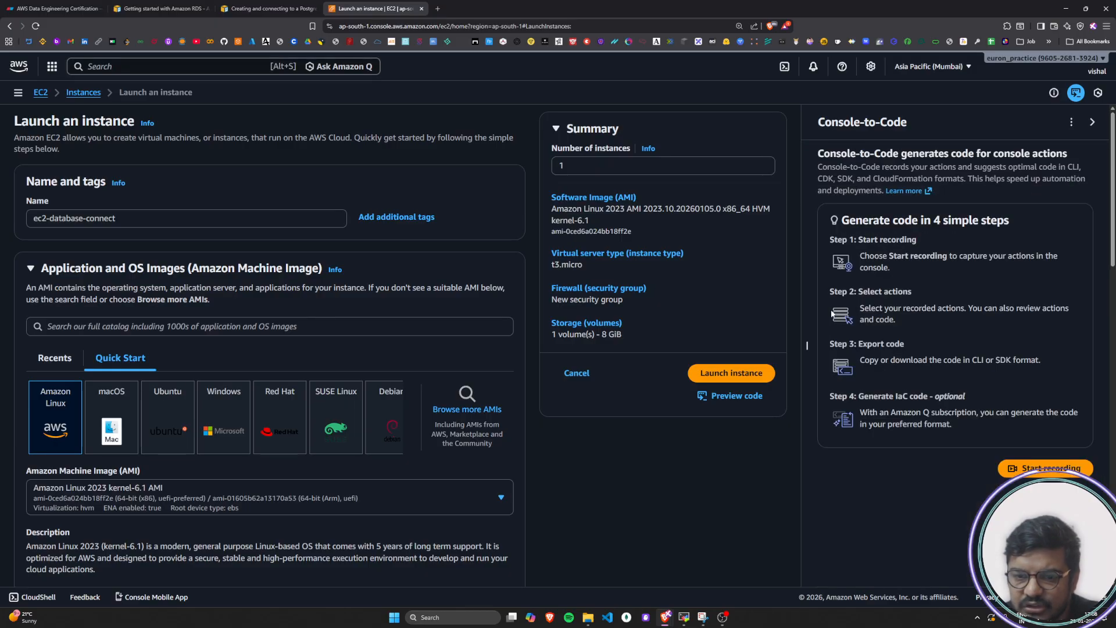
Launch the instance, close the Console-to-Code pane and go to the list of instances
left_click(742, 373)
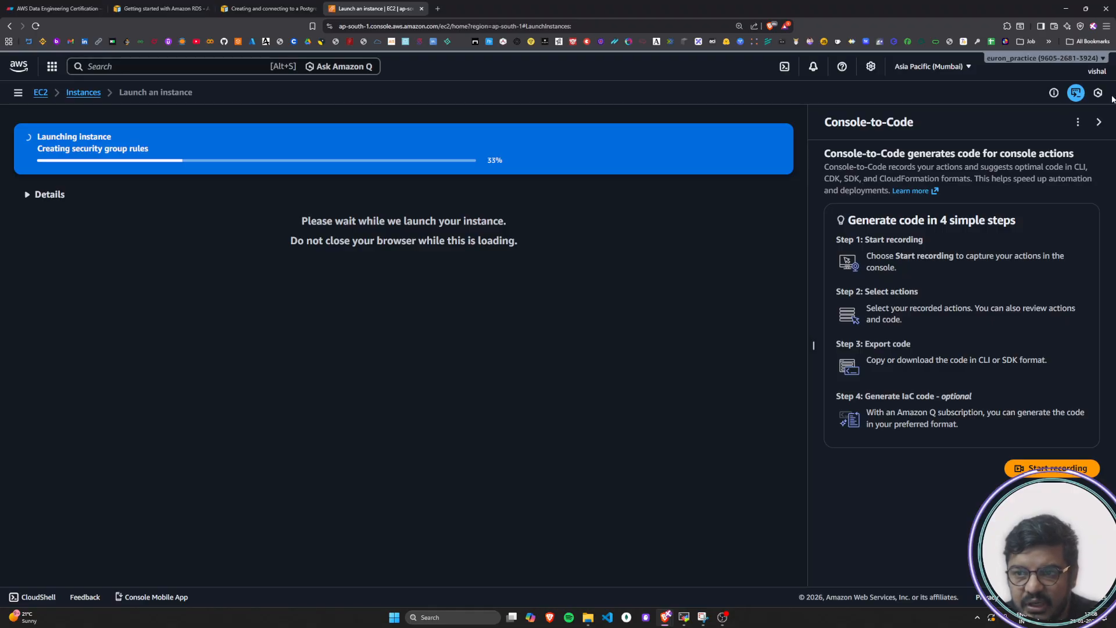
left_click(1099, 122)
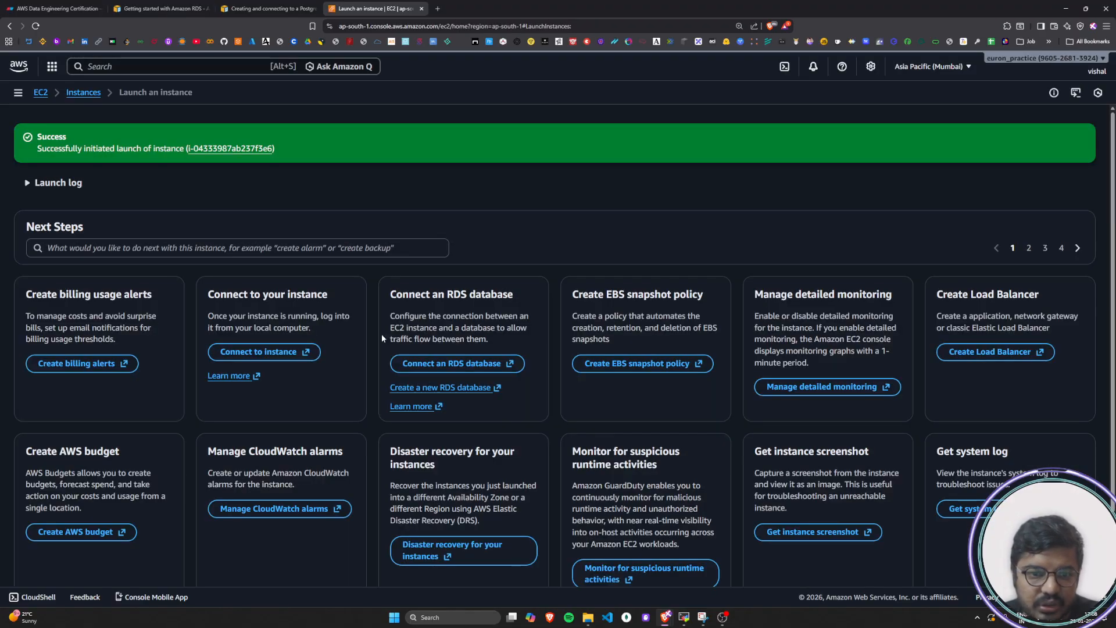
left_click(91, 93)
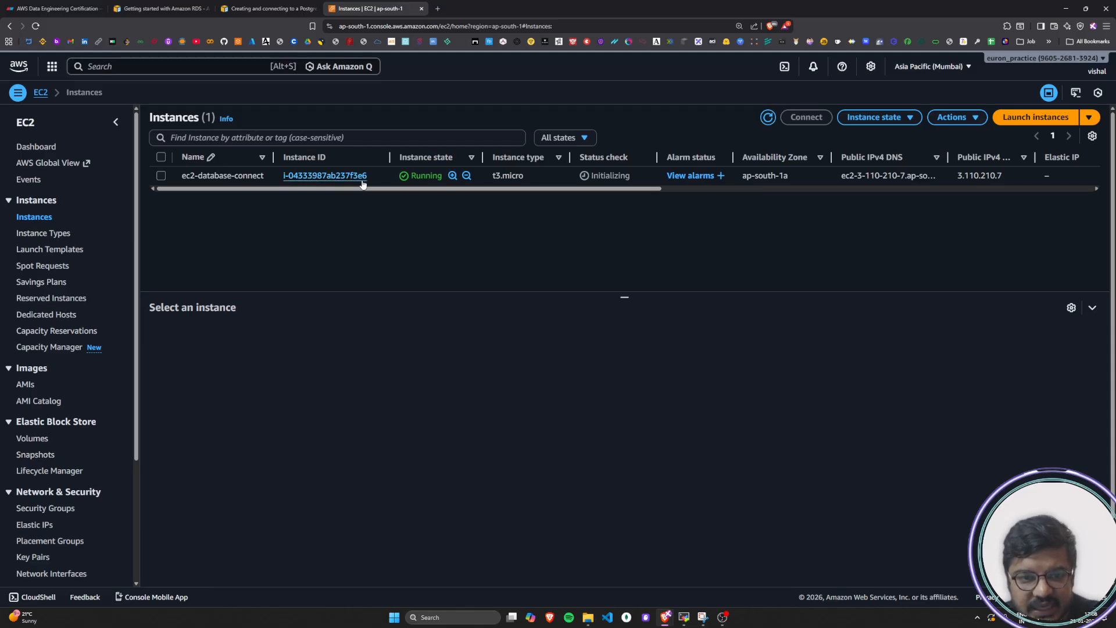
Select the ec2-database-connect instance and check its ID, status check and availability zone in the list
left_click_drag(368, 175, 283, 176)
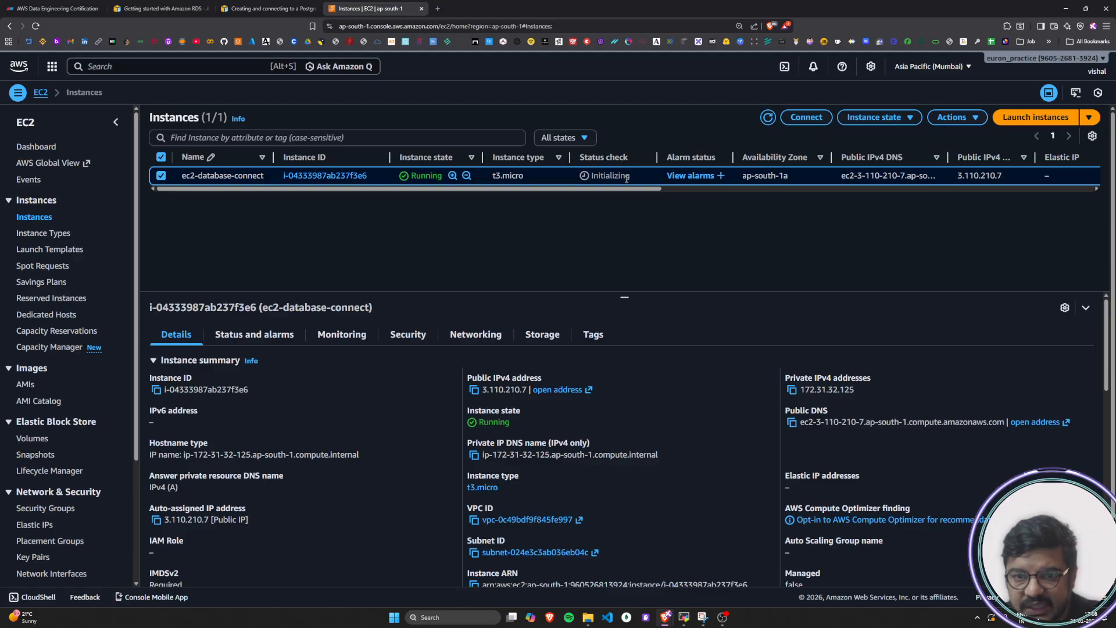
left_click_drag(634, 189, 780, 195)
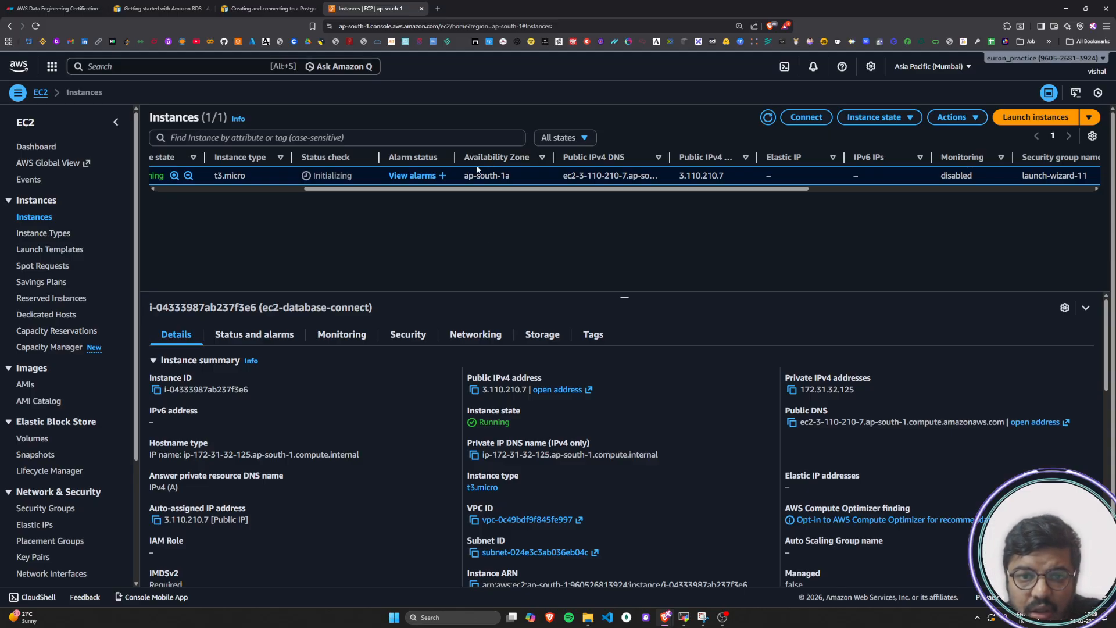
mouse_move(464, 176)
left_mouse_down()
mouse_move(507, 177)
mouse_move(464, 180)
left_mouse_up()
left_click(512, 175)
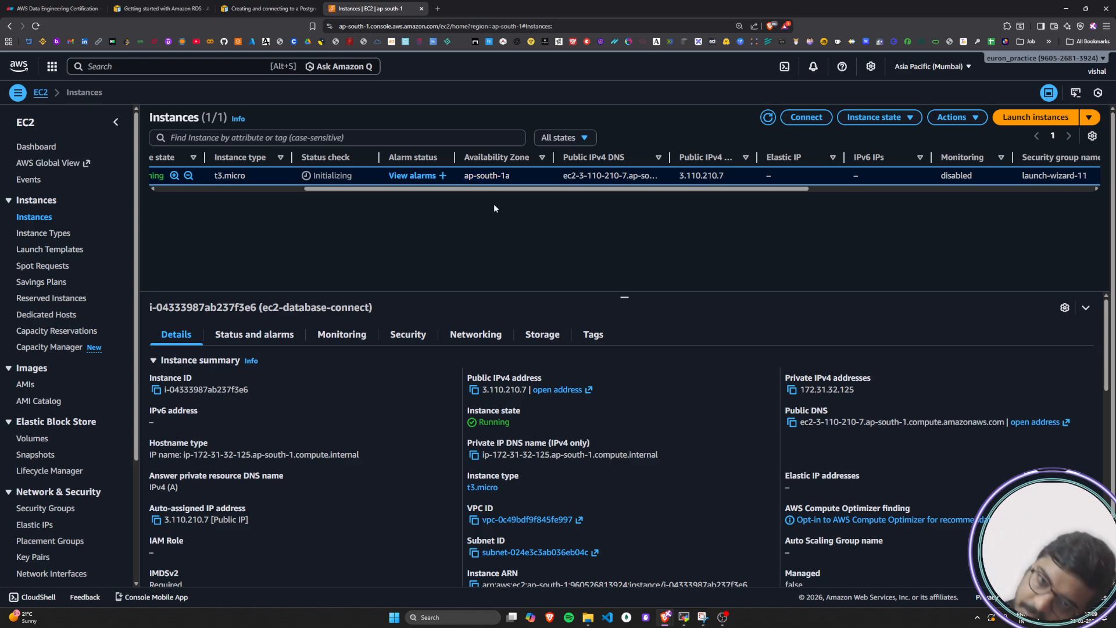
Widen the Public IPv4 DNS column until the instance's full DNS name can be read
left_click_drag(670, 157, 778, 161)
left_click_drag(564, 176, 773, 173)
left_click(704, 266)
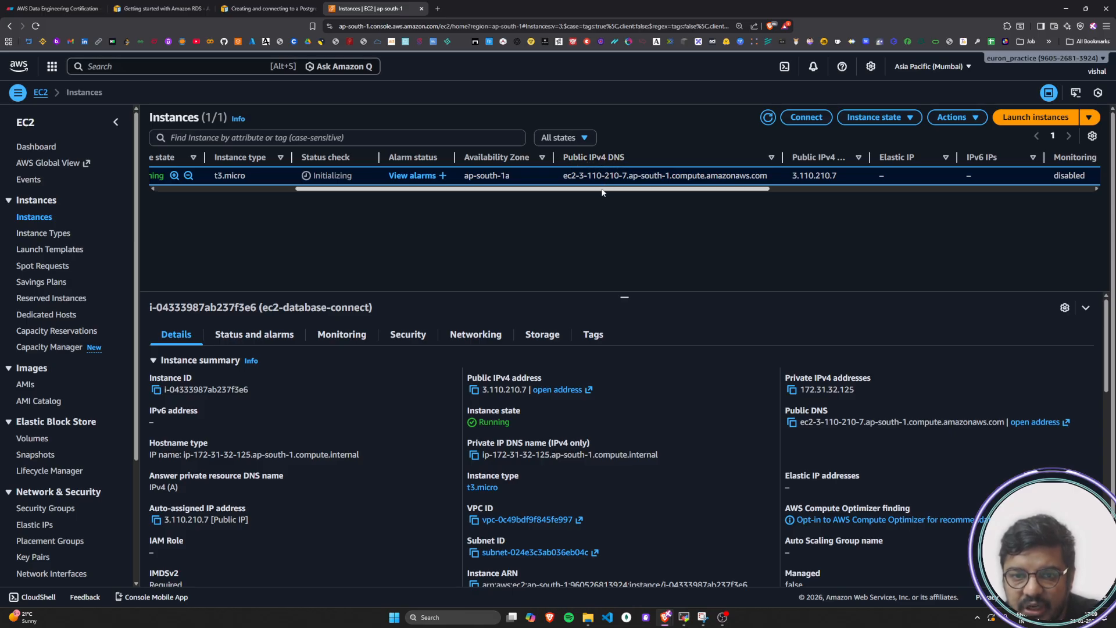
left_click_drag(600, 189, 673, 196)
left_click_drag(411, 182, 630, 181)
left_click(575, 224)
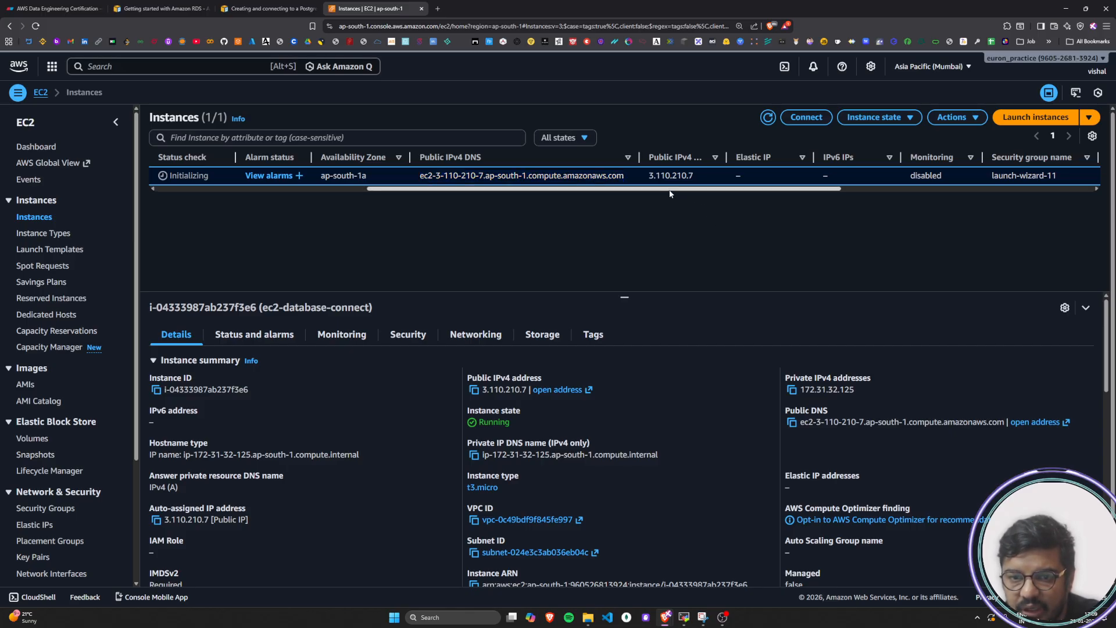
Review the instance's public IPv4 address, monitoring, security group, key name and launch time columns, and return to the first columns
scroll(666, 184, "right", 2)
left_click_drag(641, 176, 592, 177)
left_click(663, 224)
left_click_drag(683, 189, 730, 189)
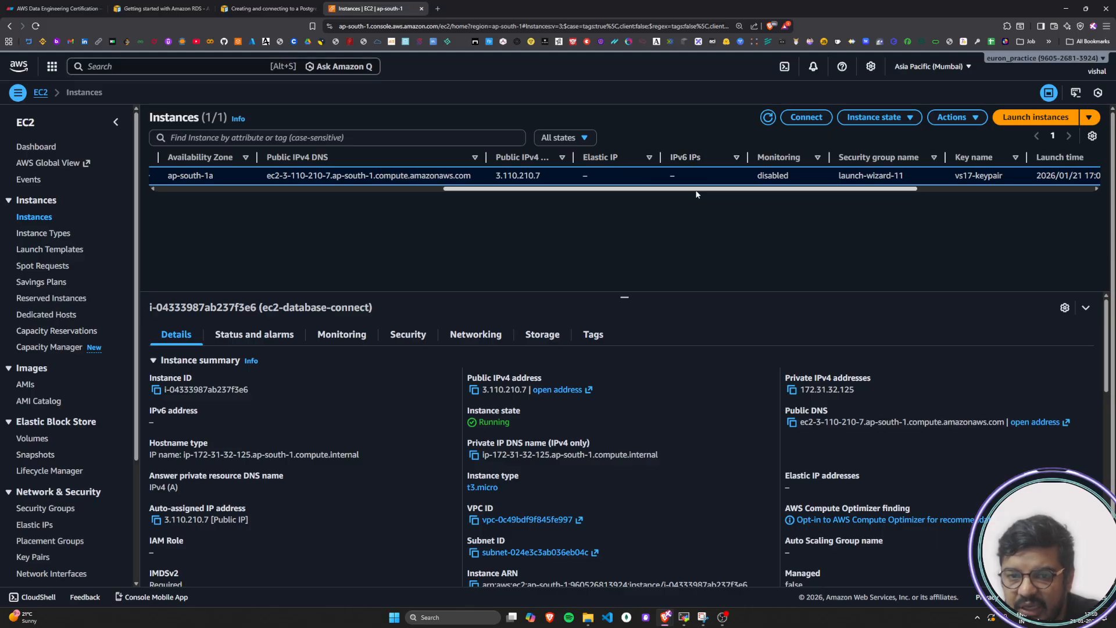
scroll(696, 194, "right", 3)
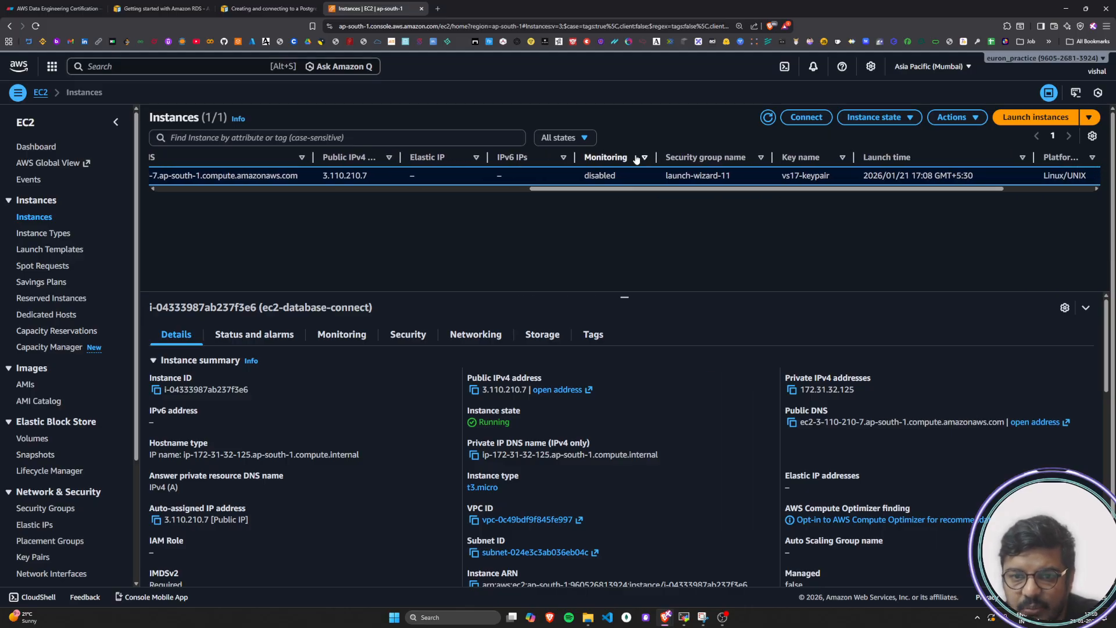
left_click_drag(638, 188, 718, 189)
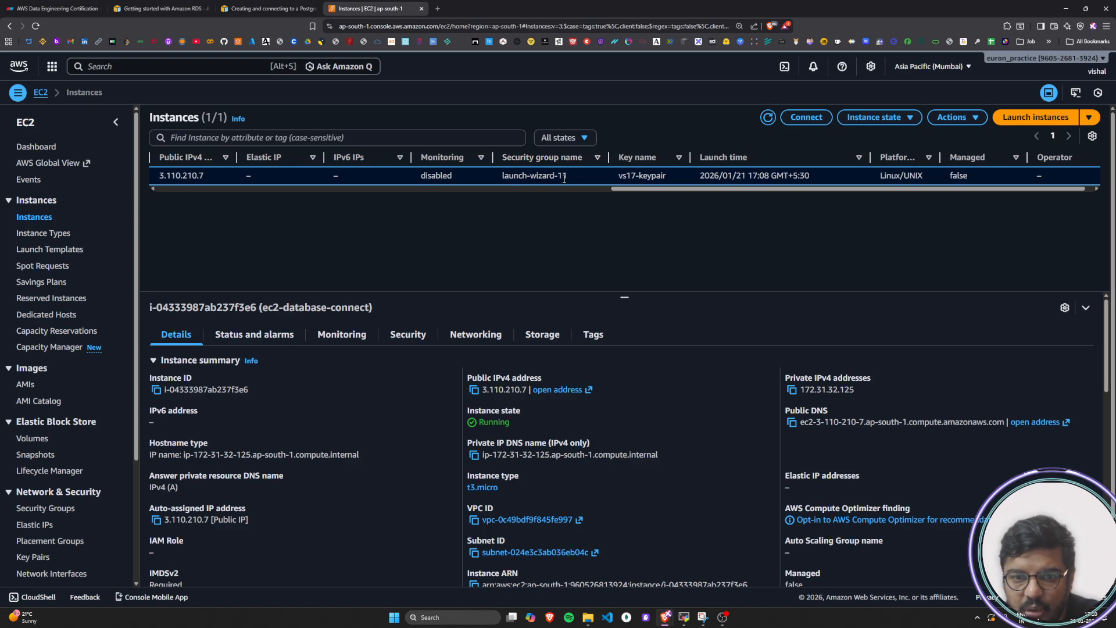
left_click_drag(562, 178, 498, 177)
left_click(585, 225)
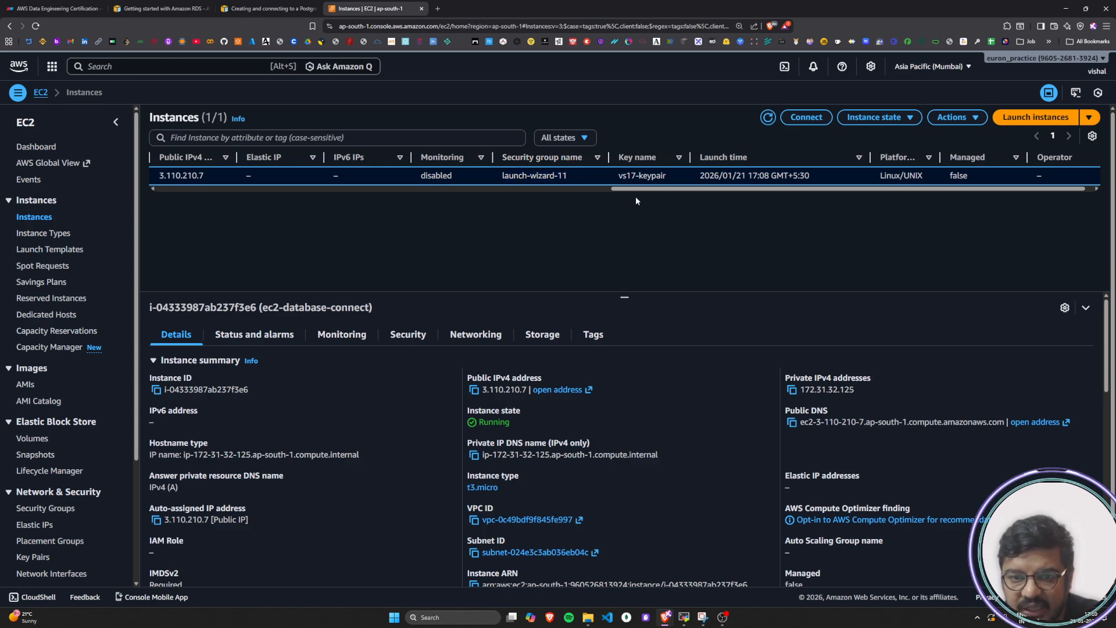
left_click_drag(633, 191, 661, 192)
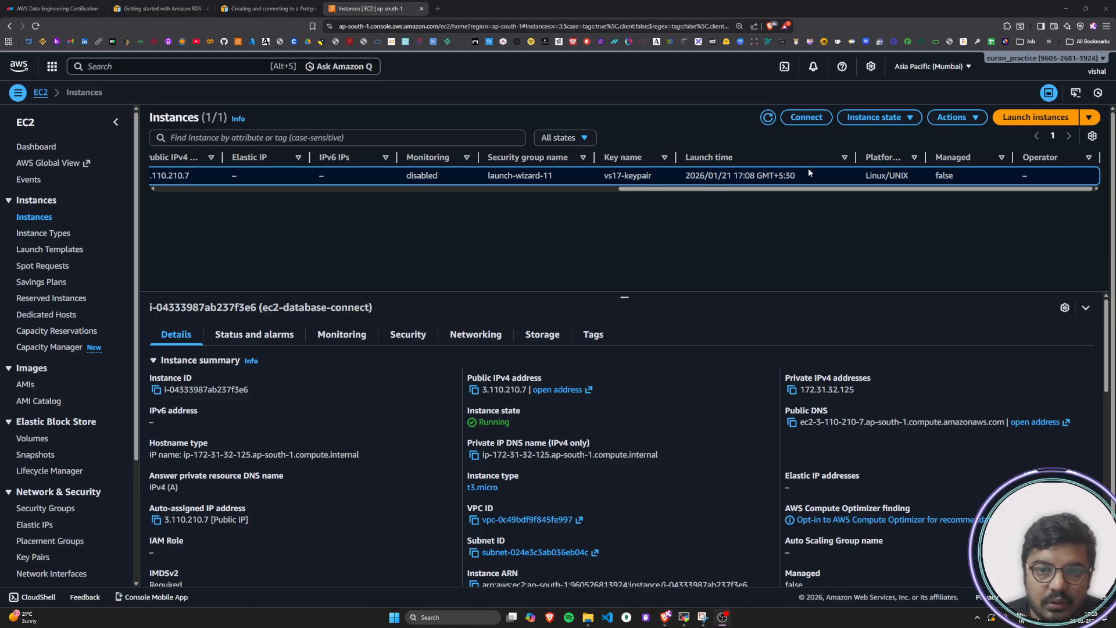
left_click(753, 192)
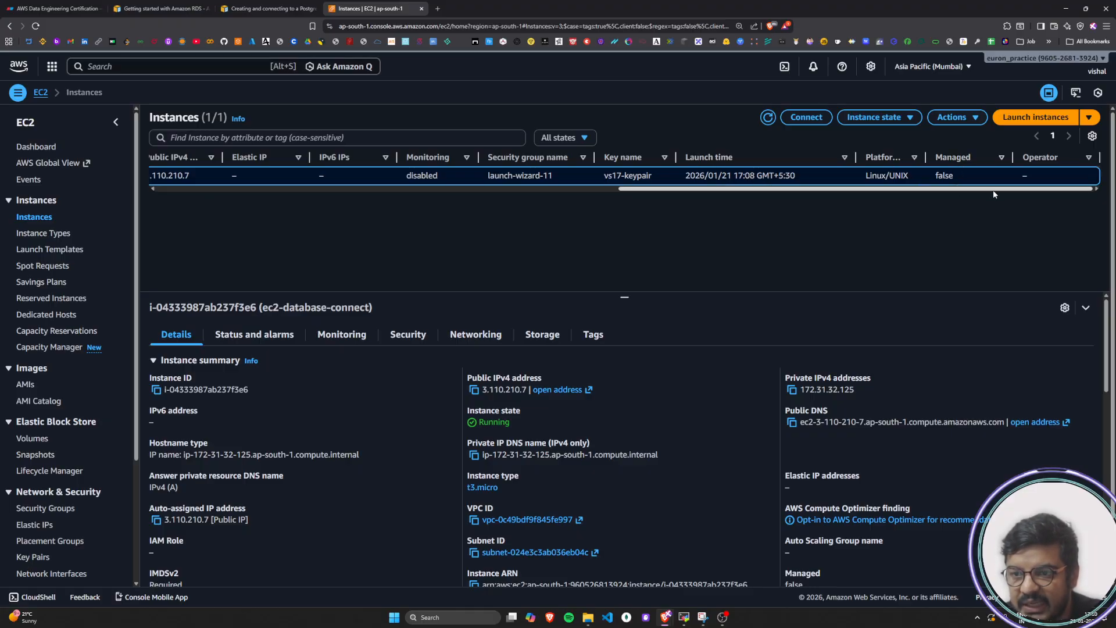
left_click_drag(994, 192, 281, 229)
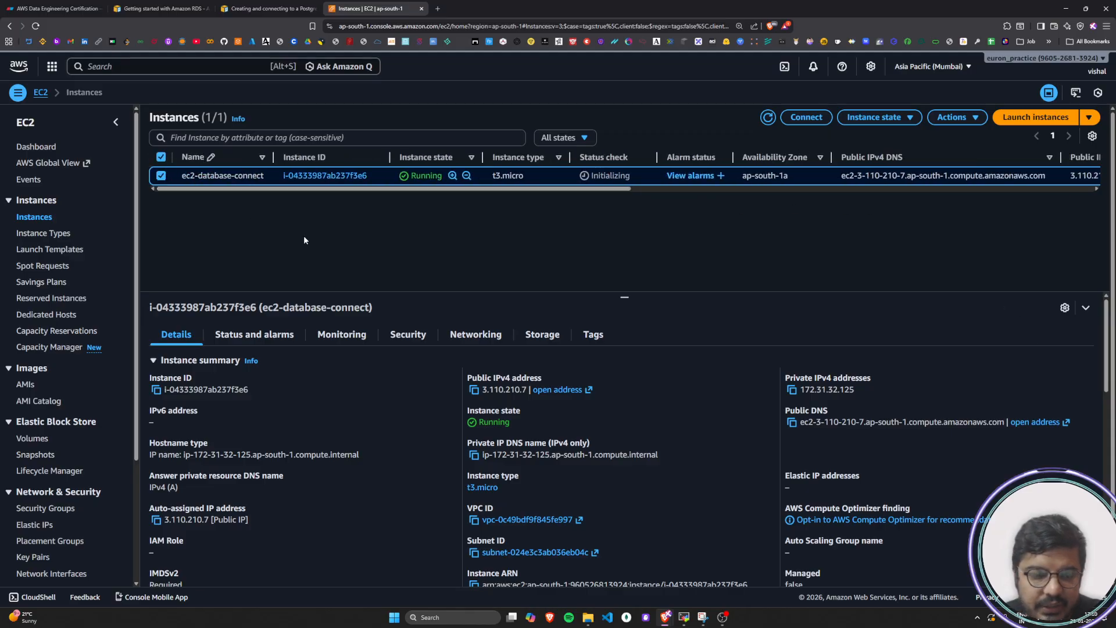
Examine the instance summary for the instance ID, public IPv4 address, public DNS, hostname type and private IP DNS name
scroll(393, 264, "down", 1)
scroll(393, 263, "up", 1)
scroll(385, 372, "down", 1)
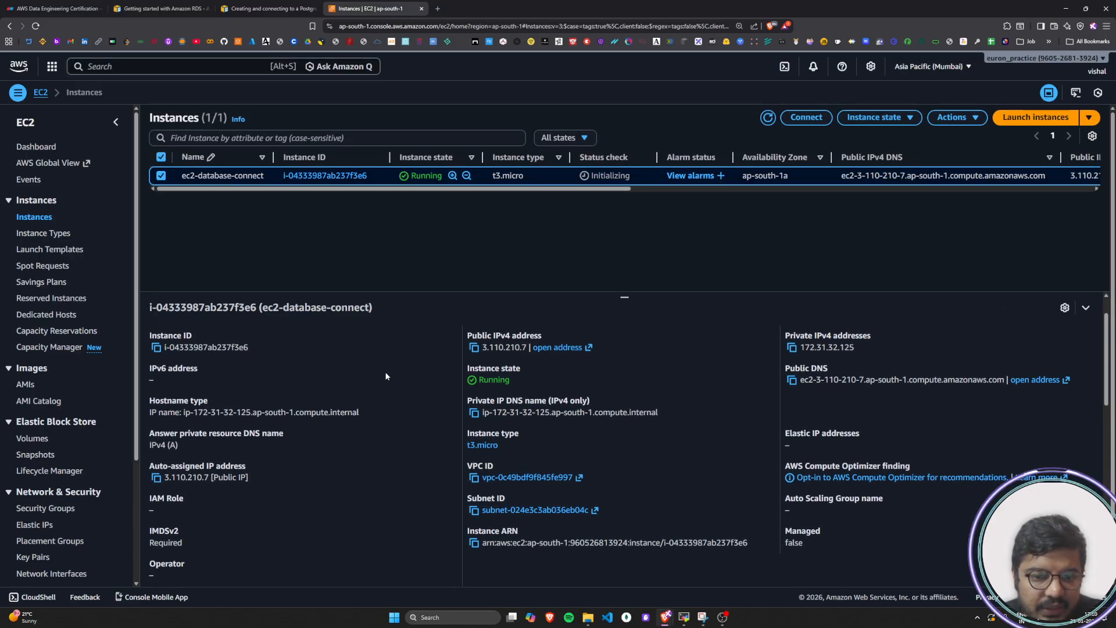
scroll(373, 385, "up", 1)
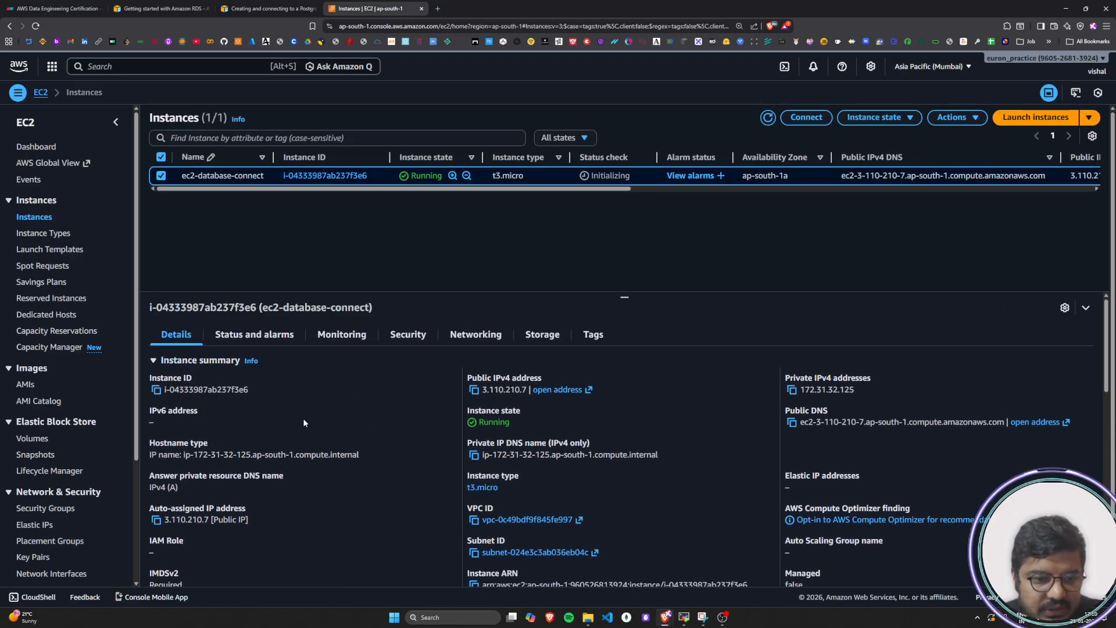
left_click_drag(145, 378, 217, 380)
left_click(198, 417)
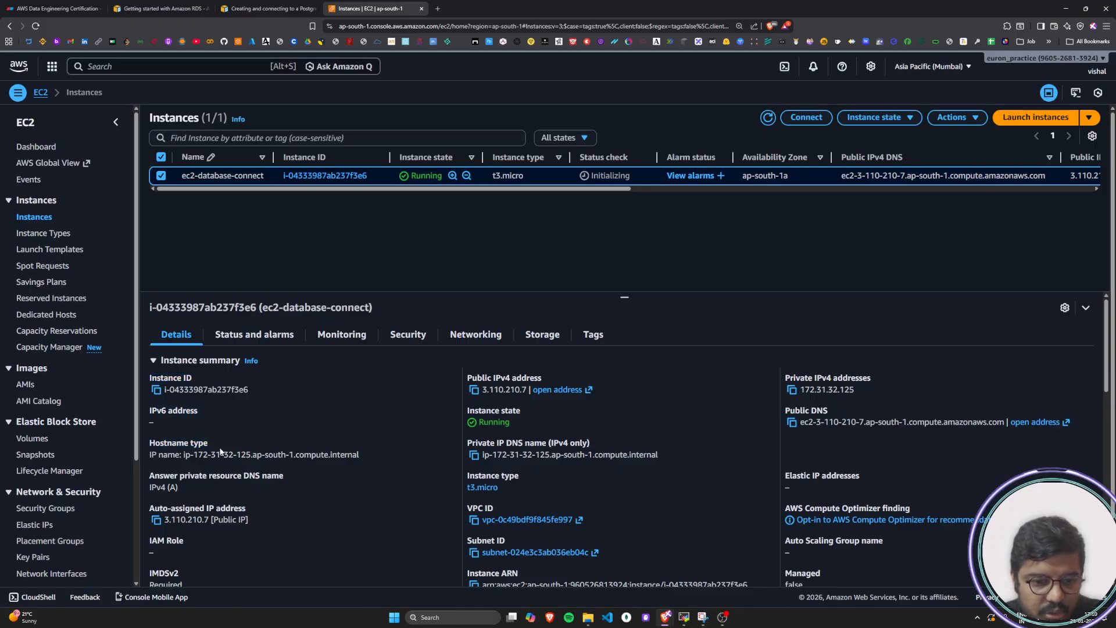
left_click_drag(469, 378, 578, 374)
left_click(578, 375)
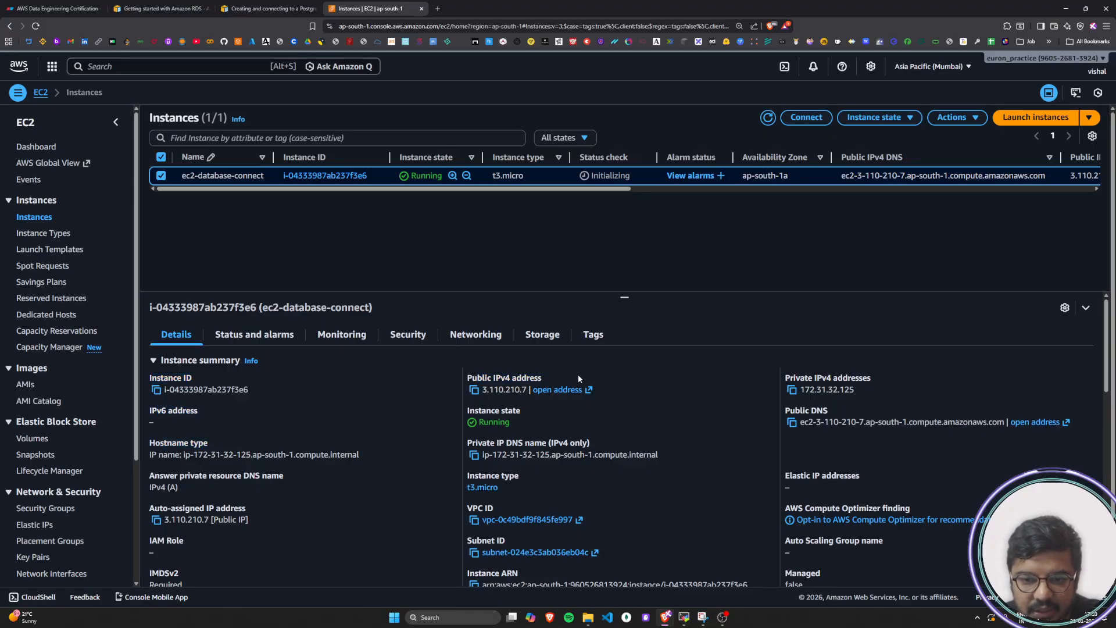
left_click_drag(781, 407, 827, 410)
left_click(827, 411)
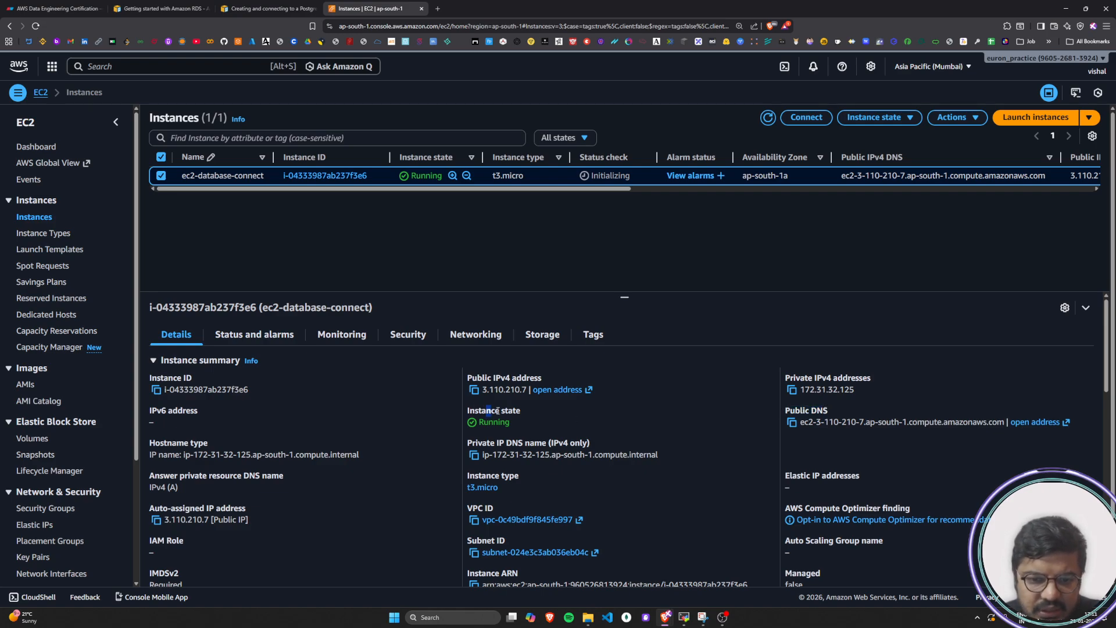
left_click_drag(160, 443, 213, 446)
left_click(231, 451)
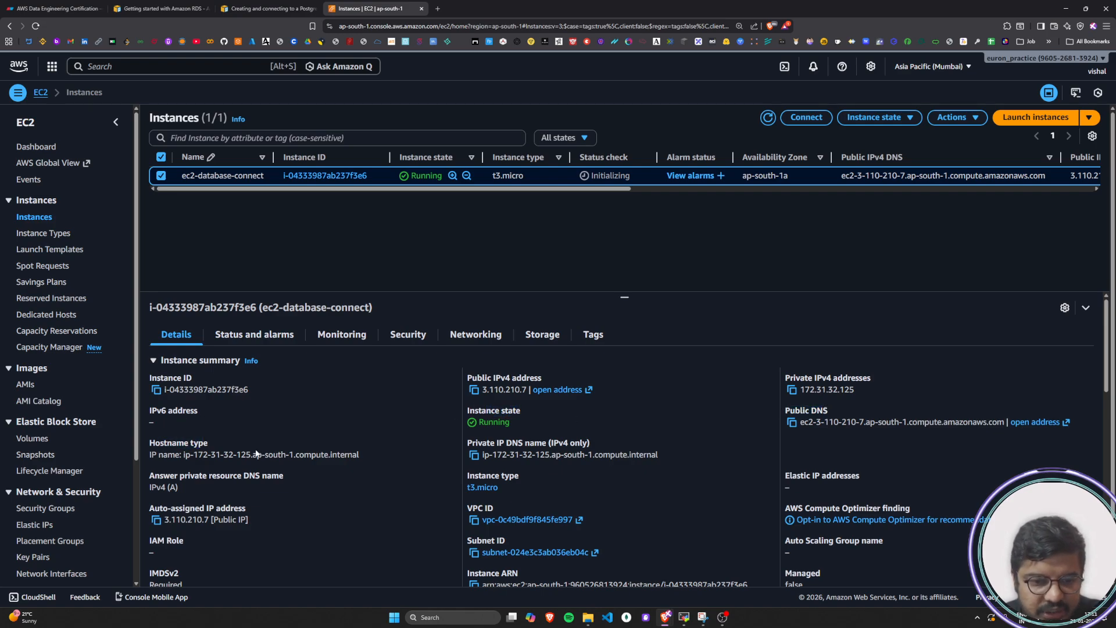
left_click_drag(478, 446, 602, 440)
left_click(602, 440)
Examine the instance's auto-assigned IP address, VPC ID, Compute Optimizer finding, ARN and further instance details
scroll(279, 461, "down", 1)
scroll(279, 461, "down", 1)
left_click_drag(153, 418, 247, 422)
left_click_drag(468, 421, 731, 424)
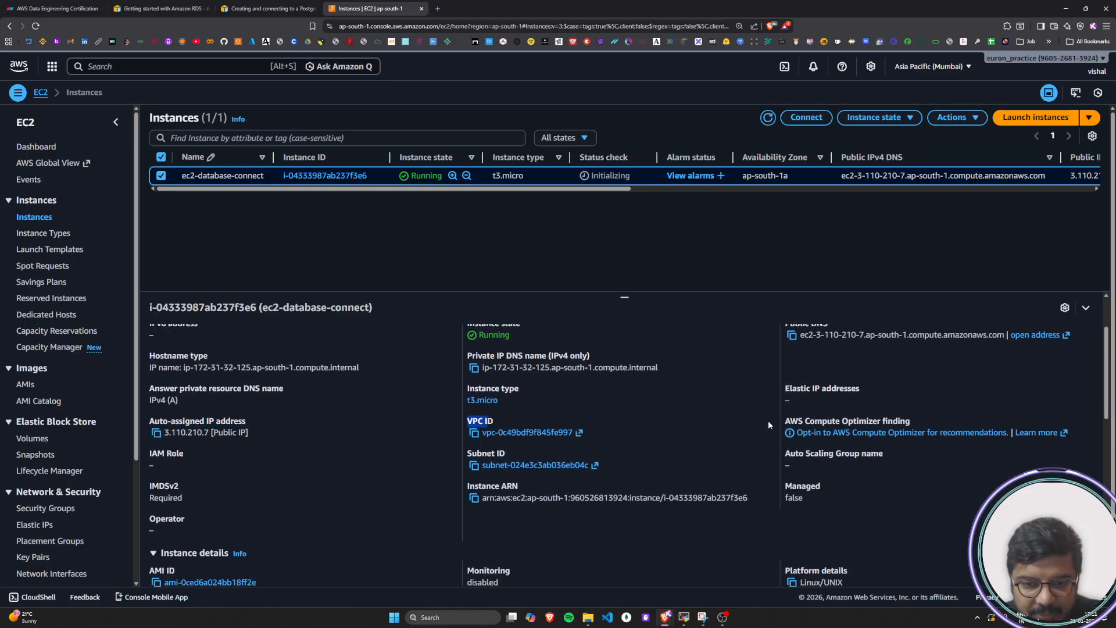
left_click_drag(827, 420, 773, 434)
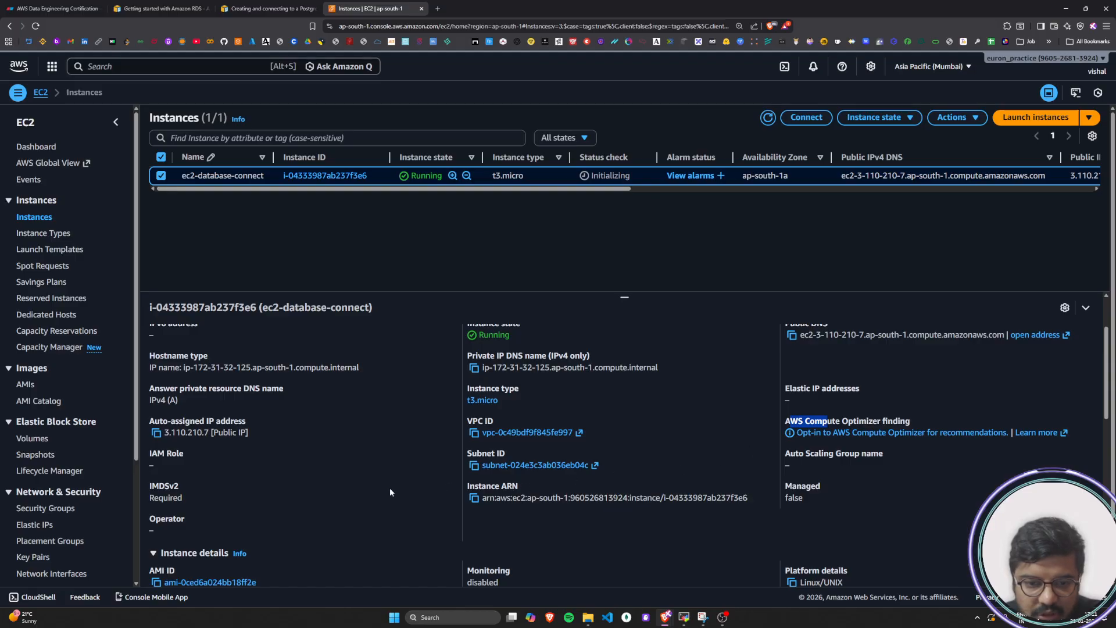
scroll(436, 471, "down", 1)
left_click_drag(480, 398, 518, 399)
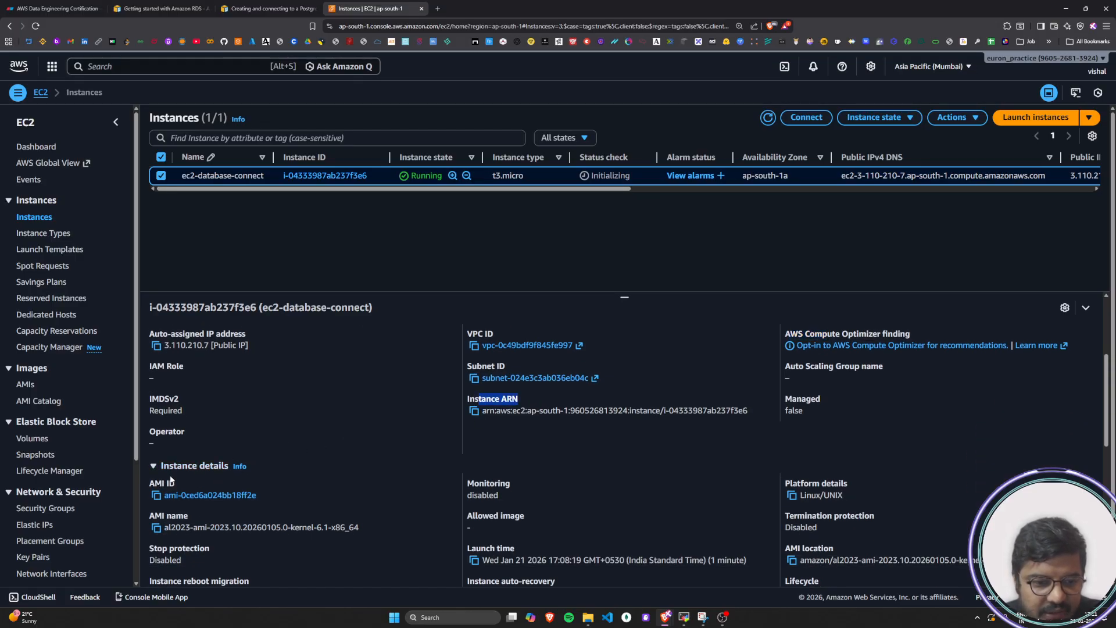
scroll(212, 479, "down", 1)
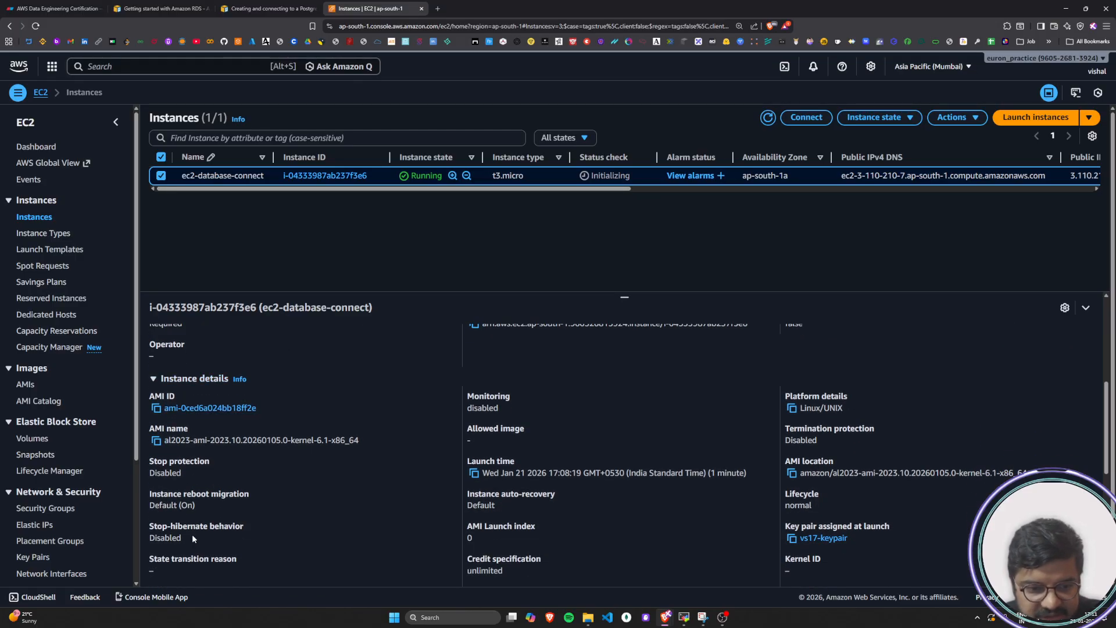
scroll(191, 533, "down", 5)
scroll(318, 451, "up", 8)
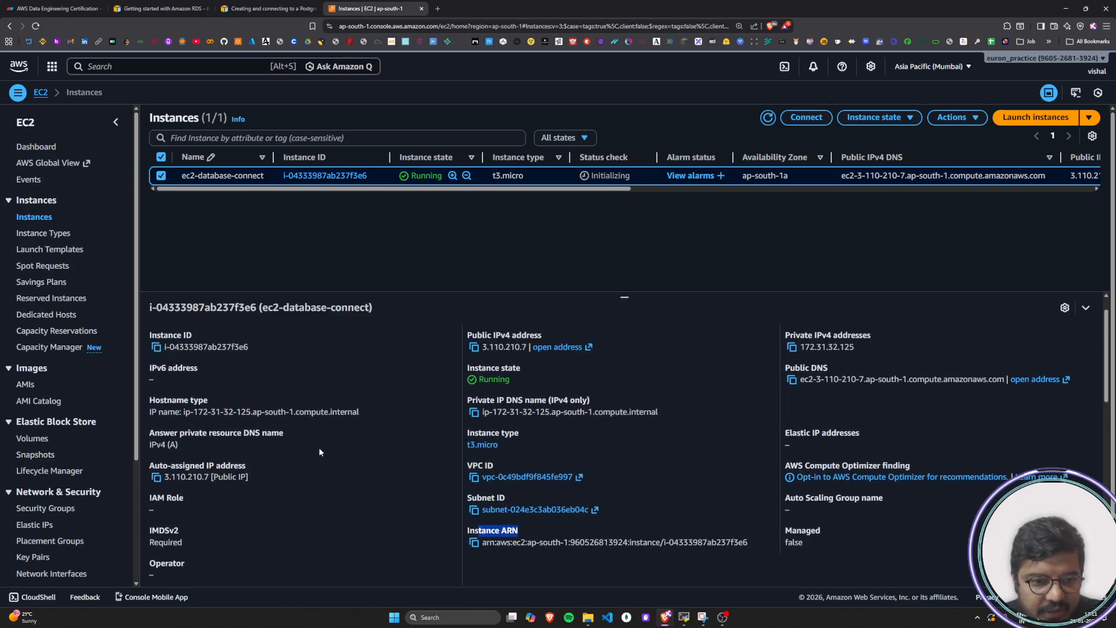
Check the instance's status checks, expanded status metrics and alarms, and open its monitoring graphs
left_click(262, 336)
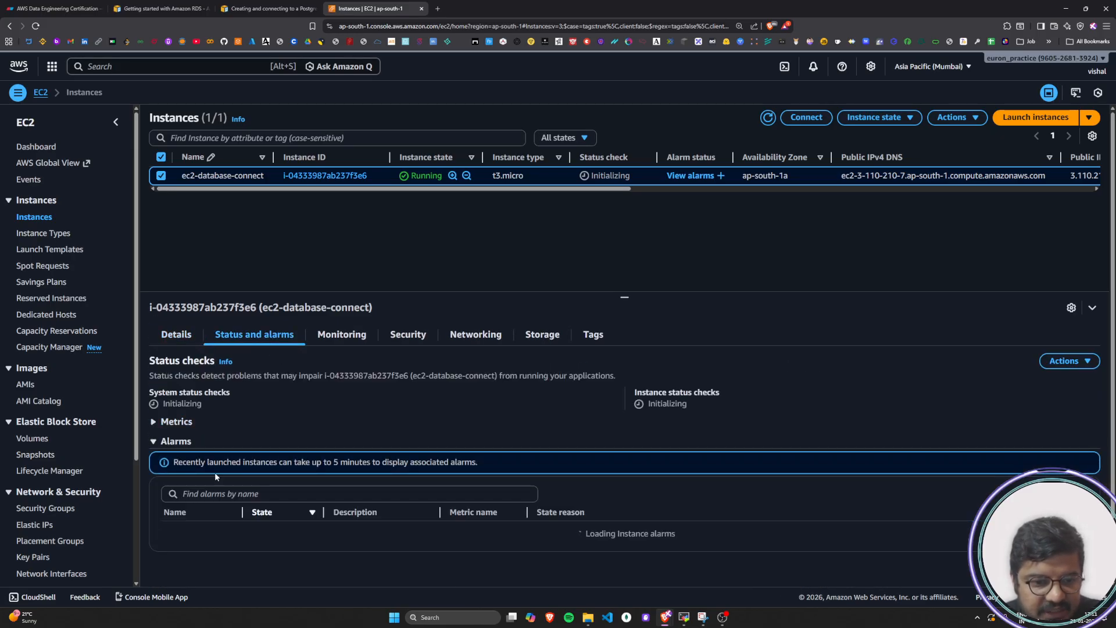
left_click(174, 421)
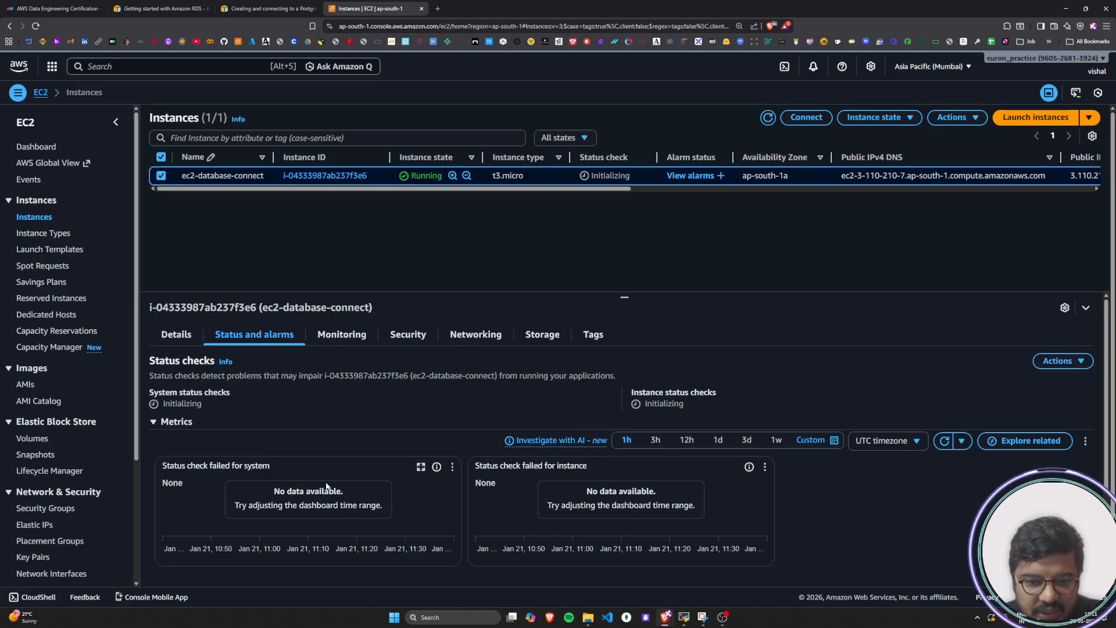
scroll(298, 476, "down", 3)
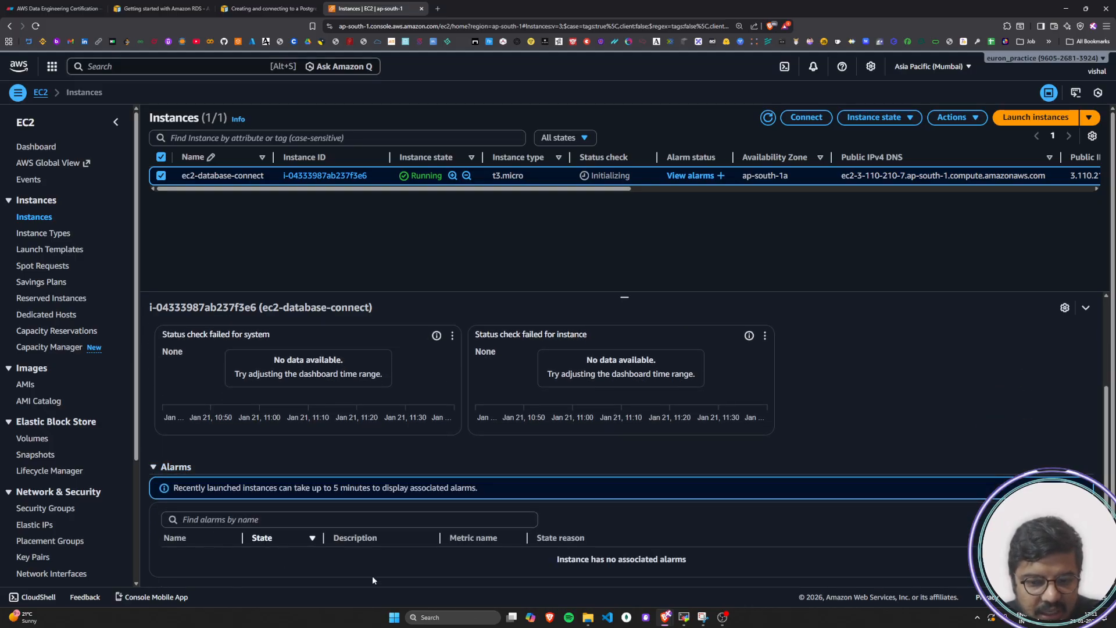
scroll(523, 466, "up", 3)
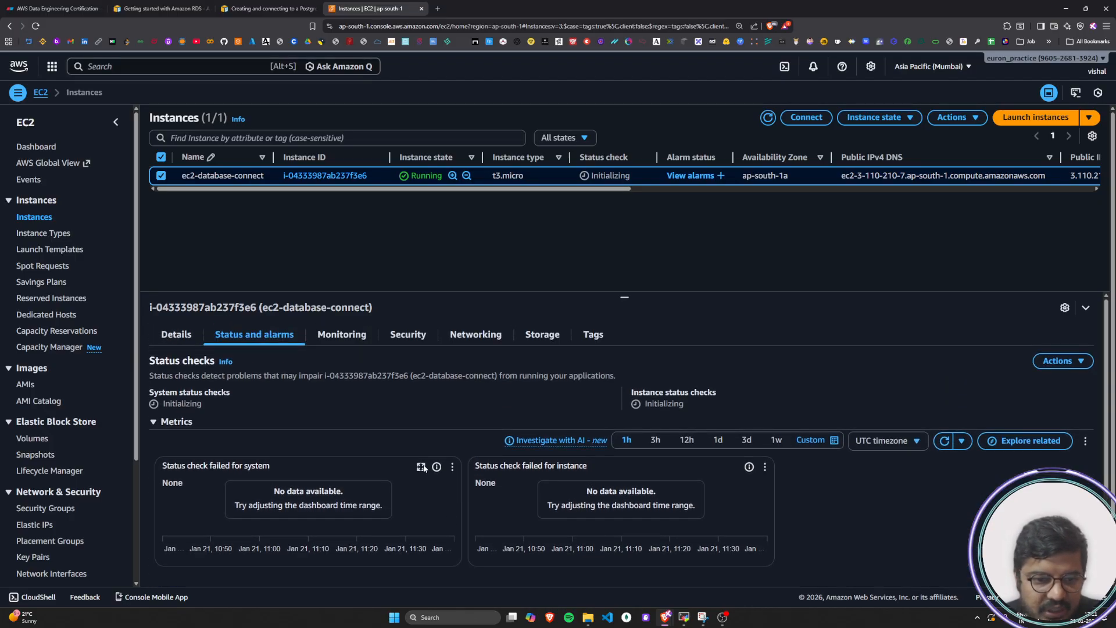
left_click(343, 336)
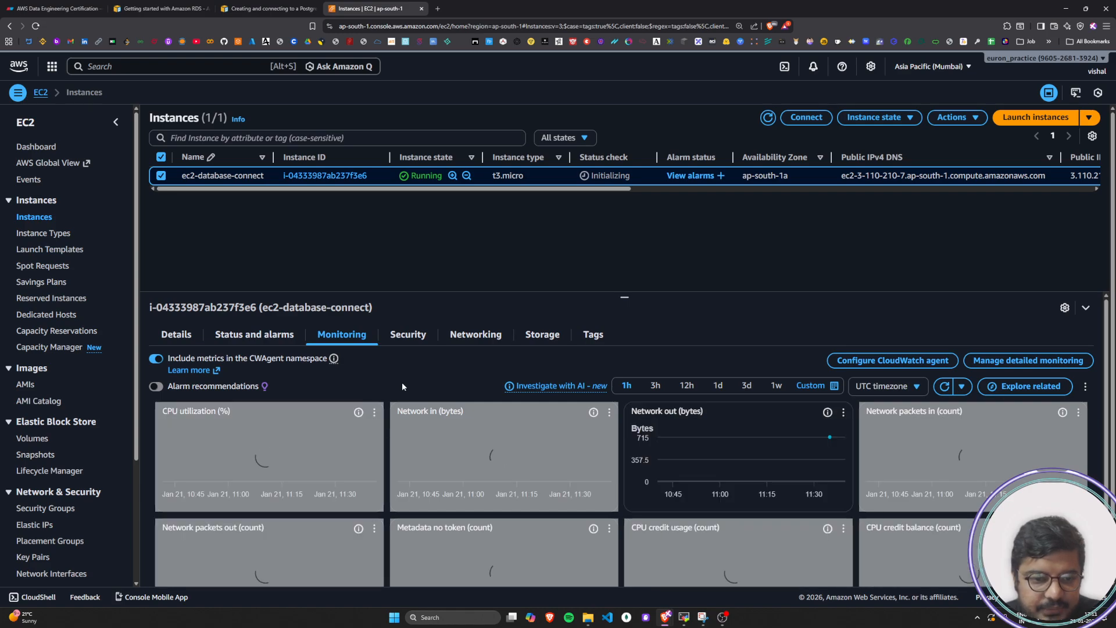
Look over the instance's monitoring graphs for CPU utilization, network traffic, packets and CPU credits
mouse_move(295, 472)
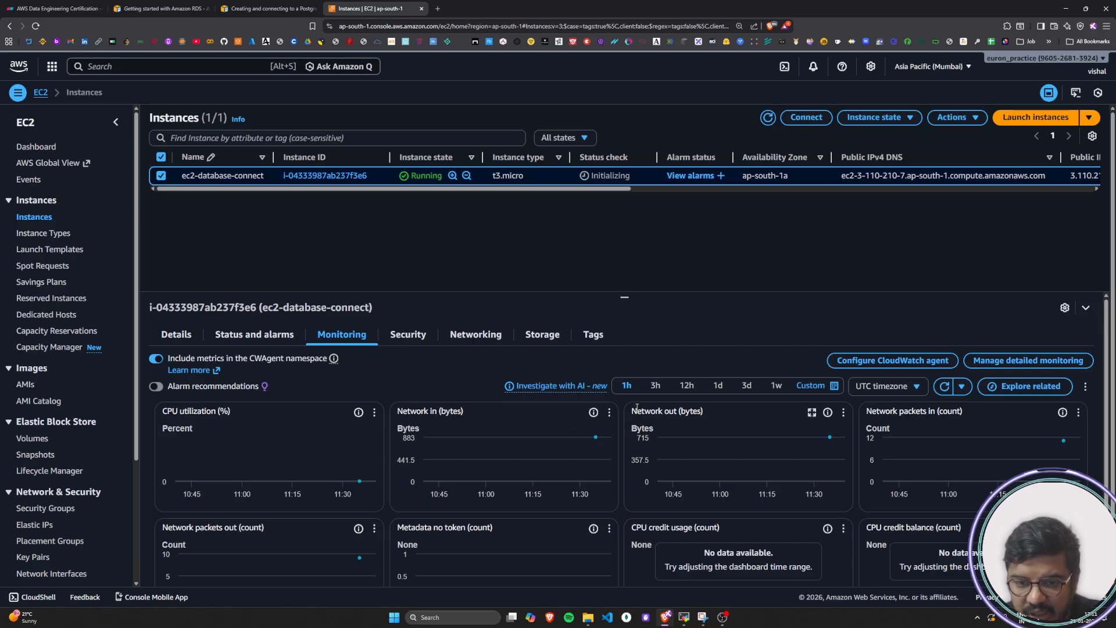
scroll(485, 466, "down", 1)
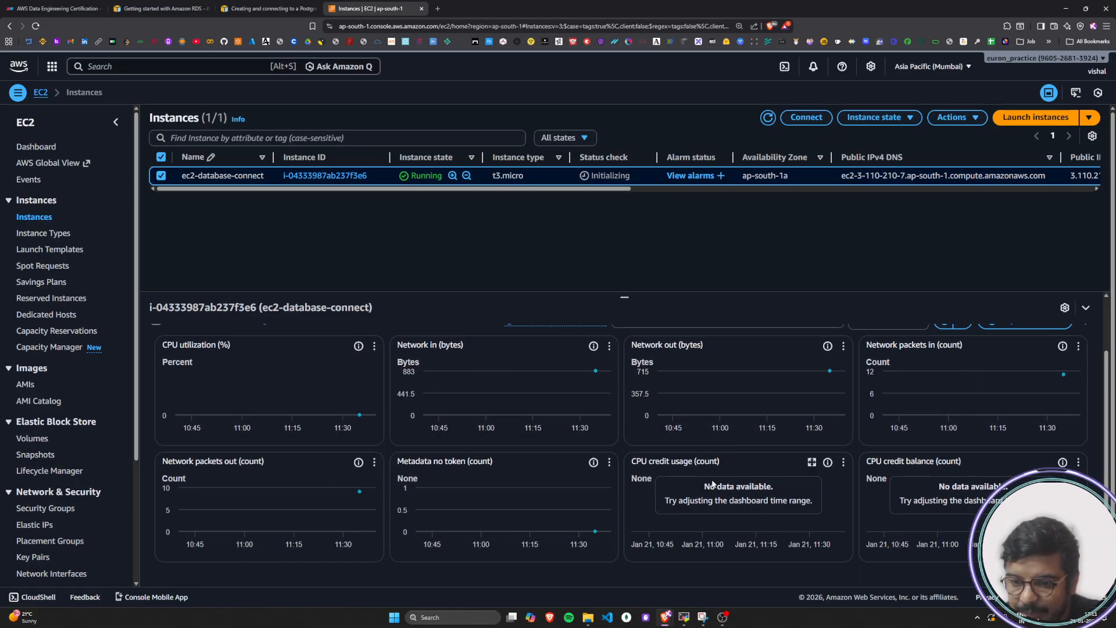
scroll(798, 484, "up", 1)
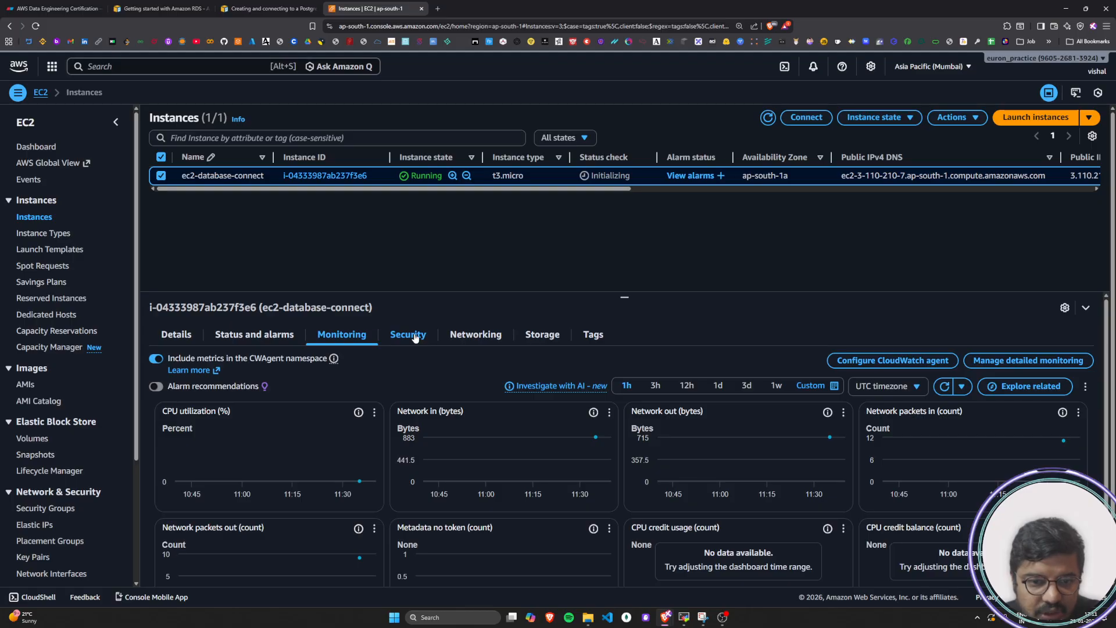
Review the instance's security details, including its security group and its inbound and outbound rules
left_click(415, 338)
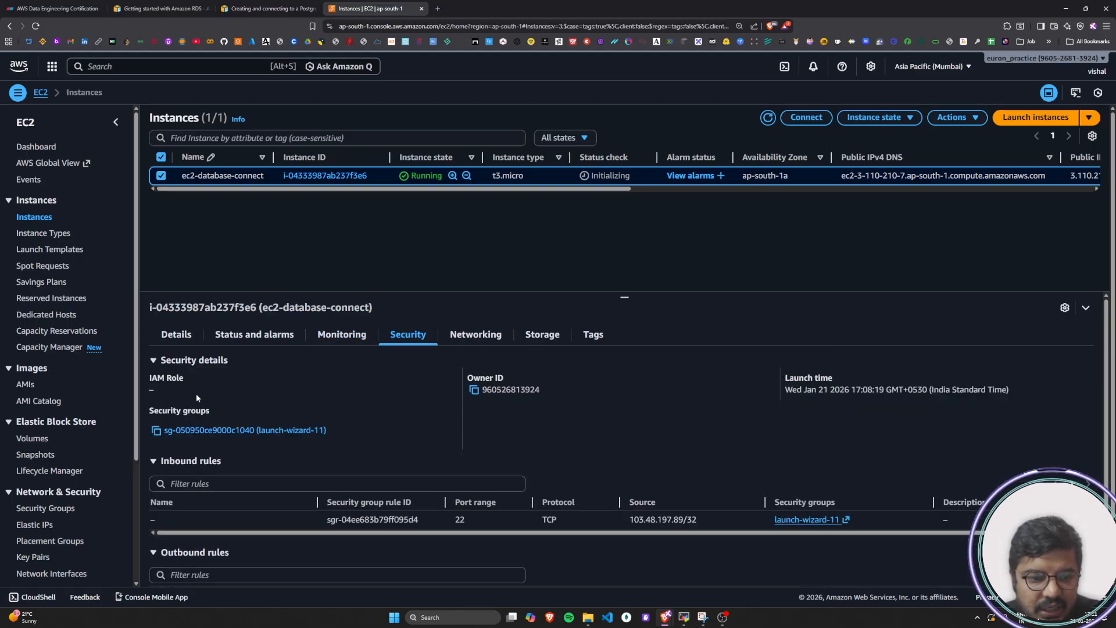
left_click_drag(159, 411, 216, 408)
left_click(451, 424)
scroll(372, 506, "down", 1)
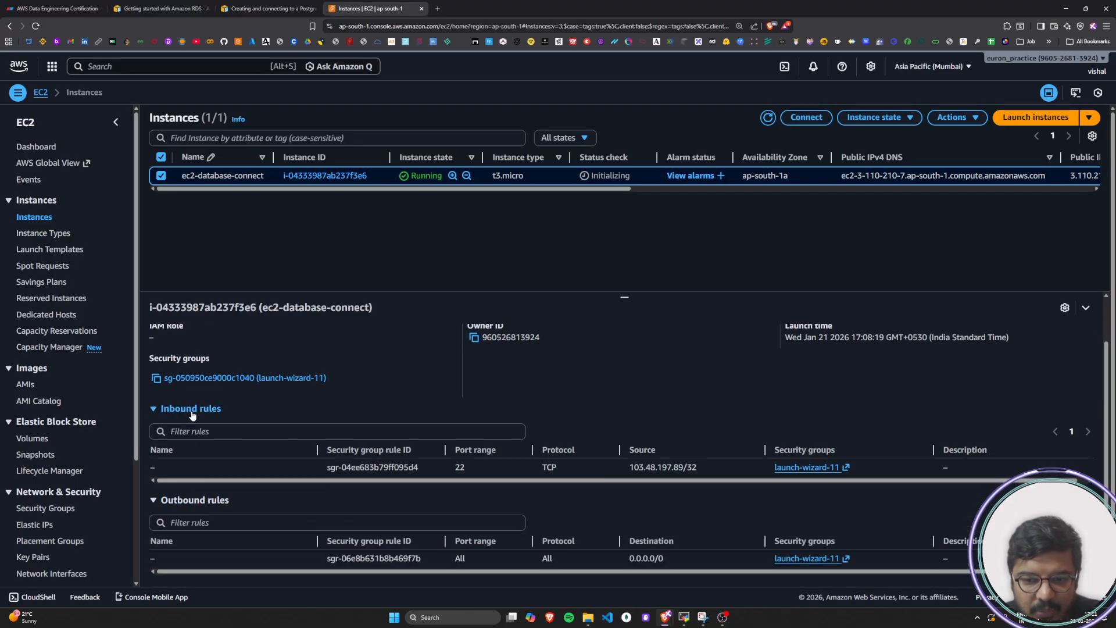
Select the launch-wizard-11 security group from the inbound rule's link and open its inbound rules for editing
left_click(812, 466)
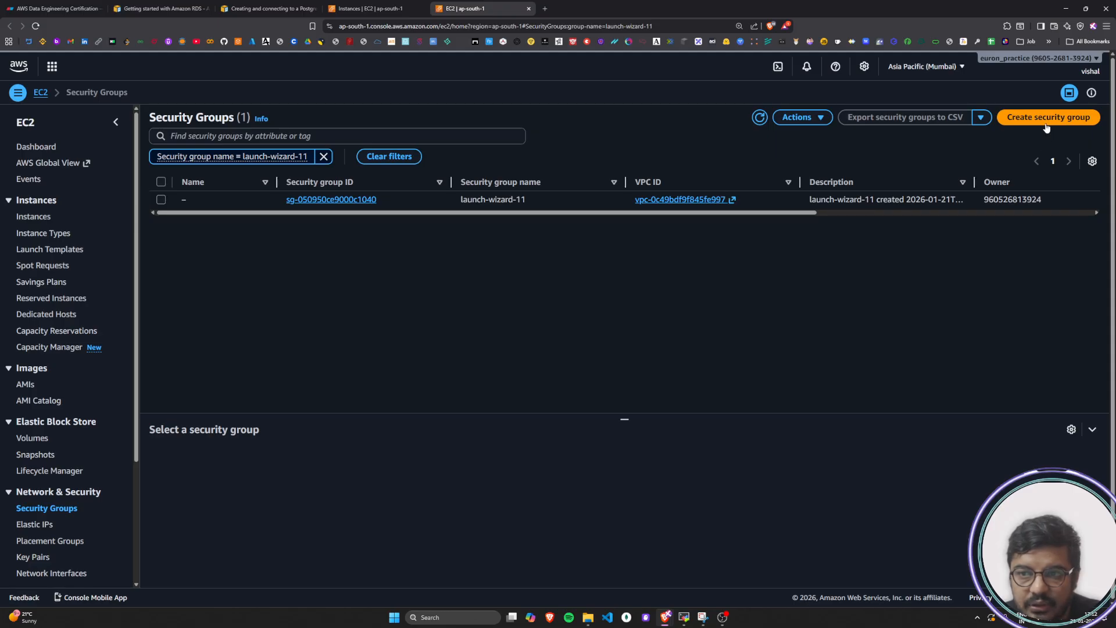
left_click(162, 200)
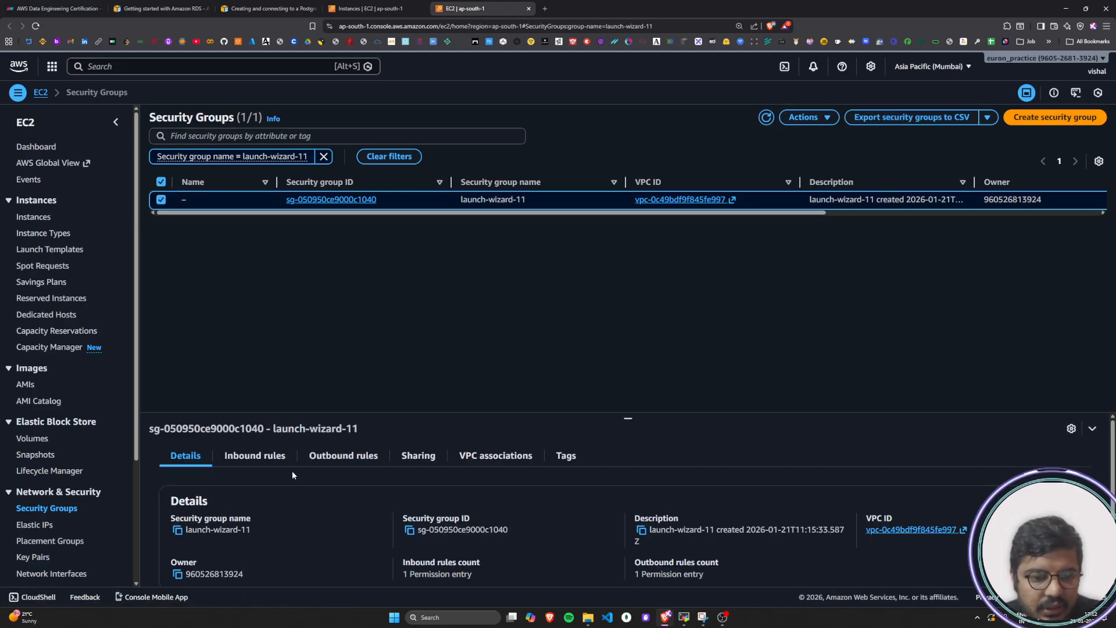
left_click(825, 117)
left_click(832, 155)
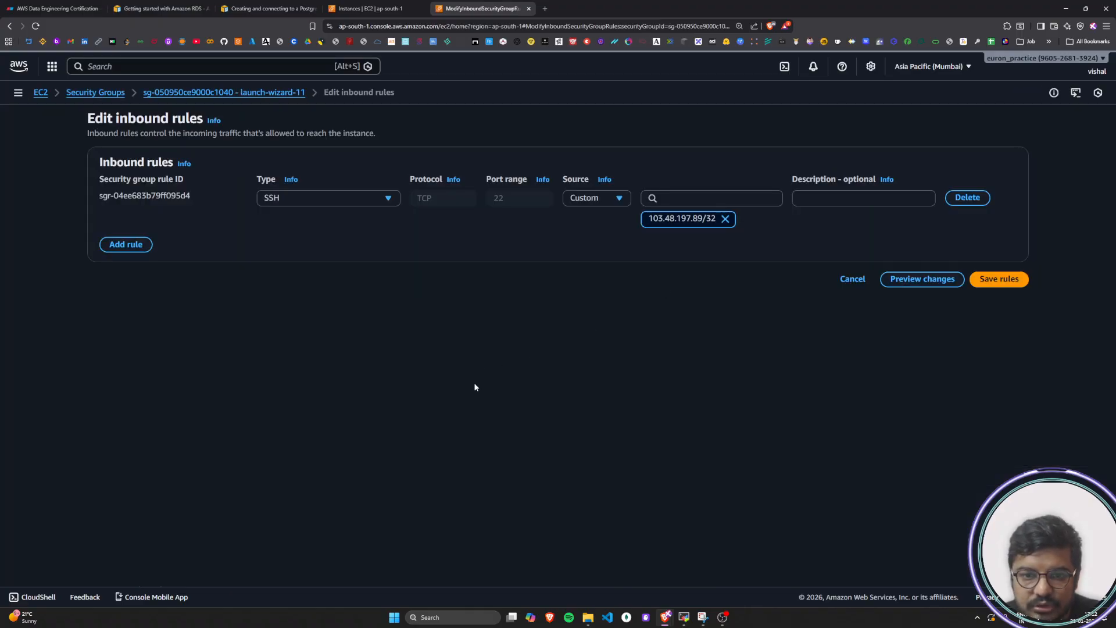
Add a trial inbound rule, look through its available types and source CIDR blocks, discard the edit and close the security groups page
left_click(125, 244)
left_click(381, 237)
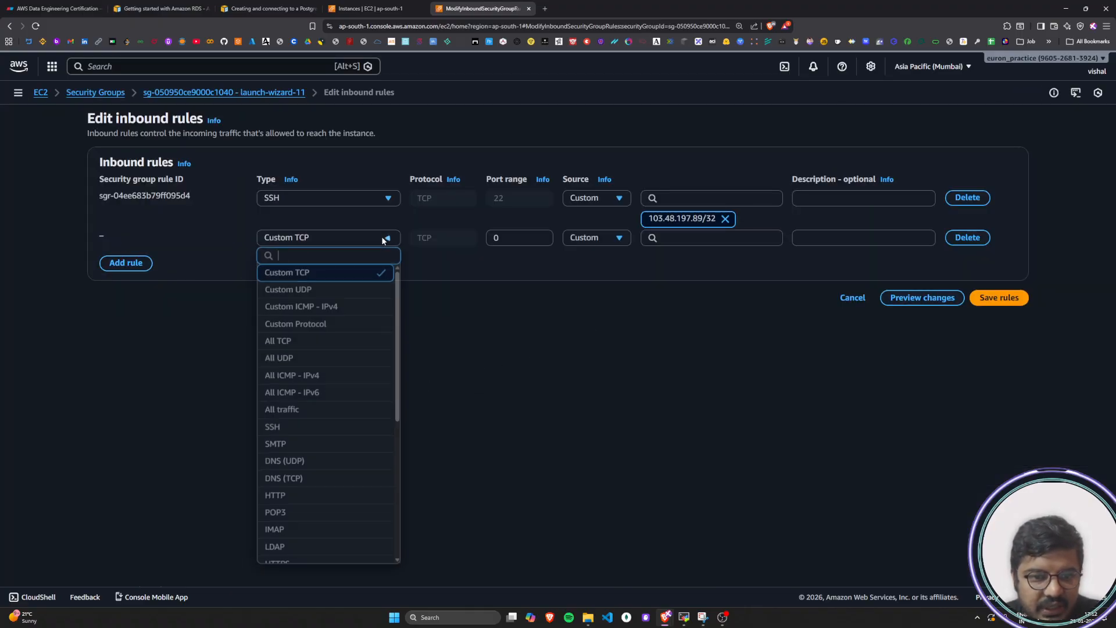
left_click(673, 317)
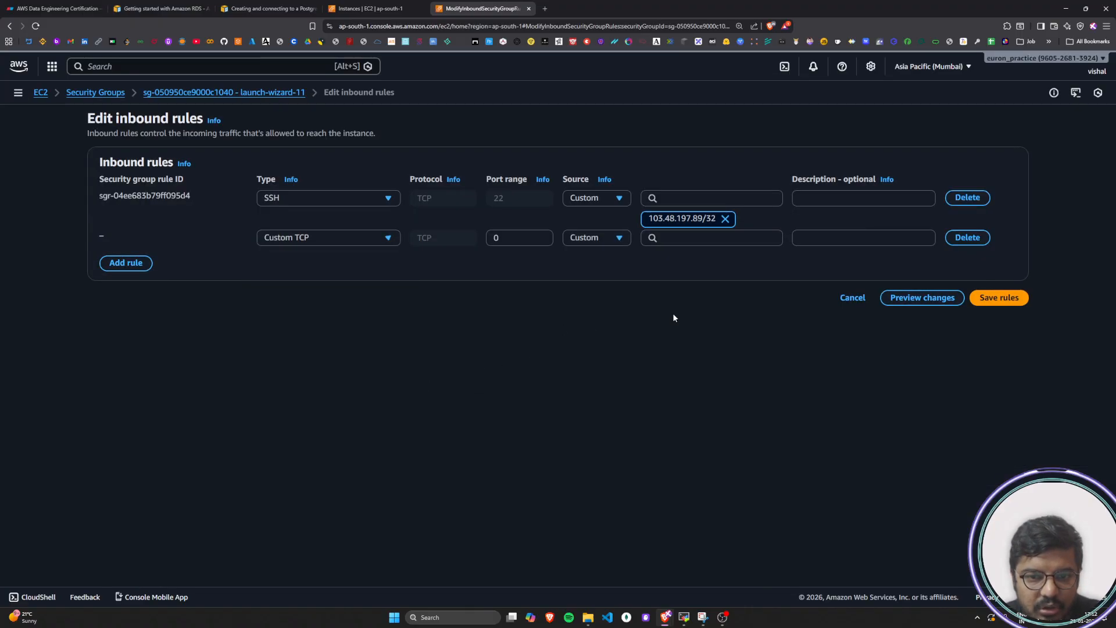
left_click(719, 238)
scroll(712, 428, "down", 6)
scroll(712, 428, "down", 2)
scroll(711, 408, "up", 10)
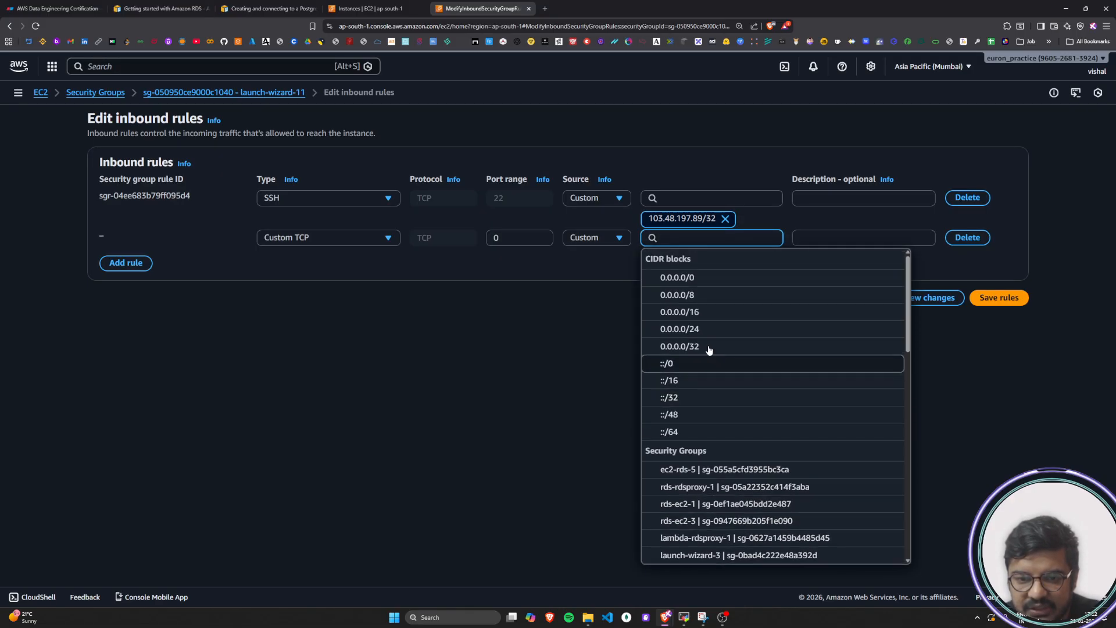
left_click(521, 464)
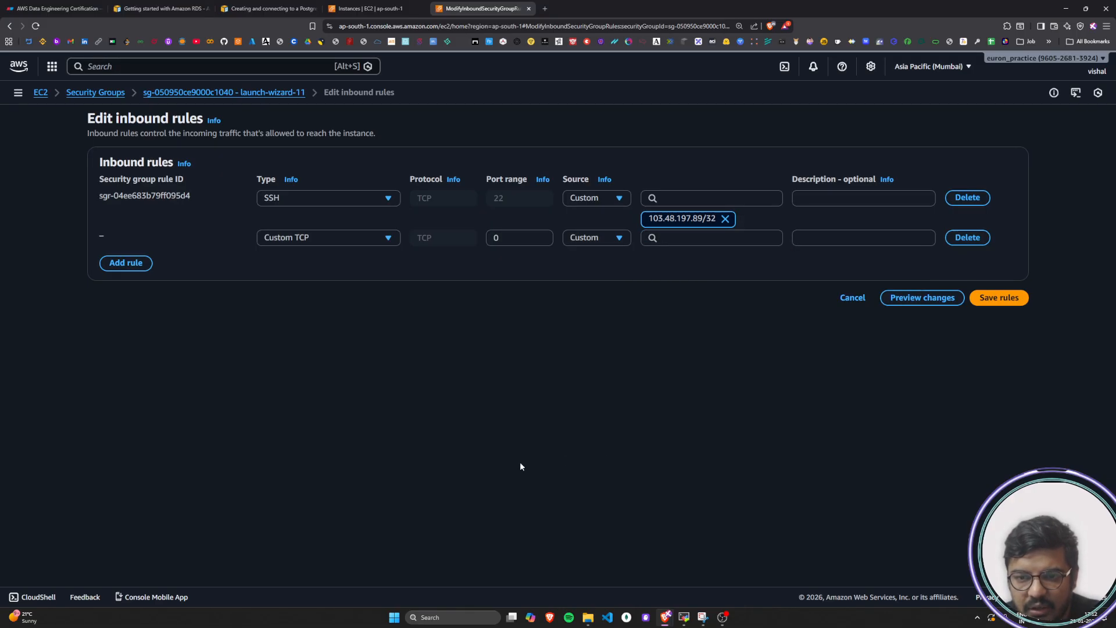
left_click(863, 305)
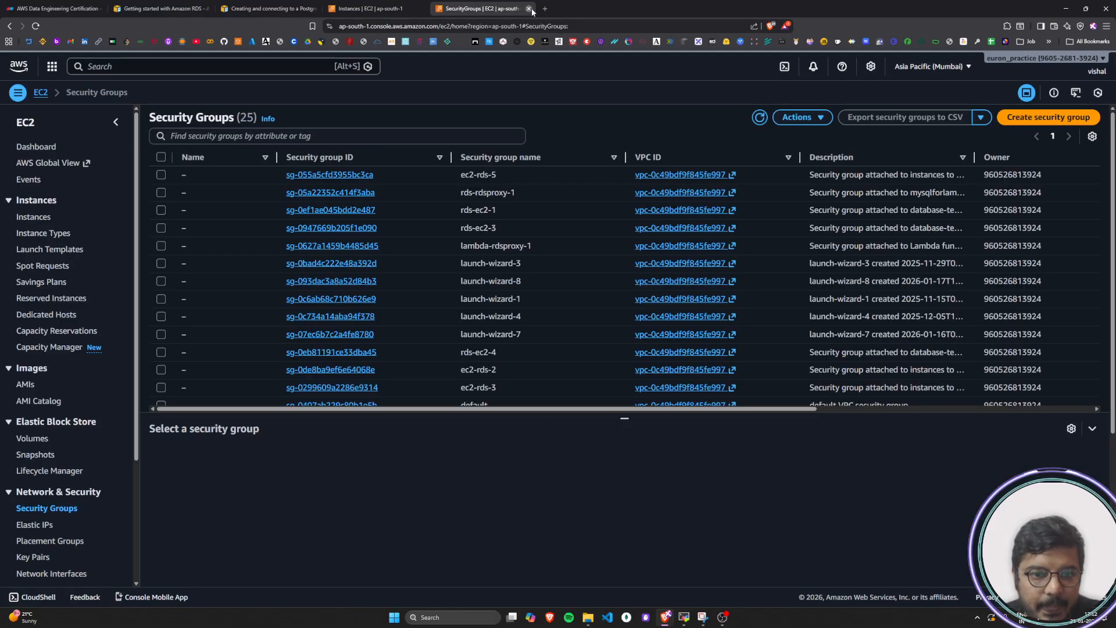
left_click(529, 9)
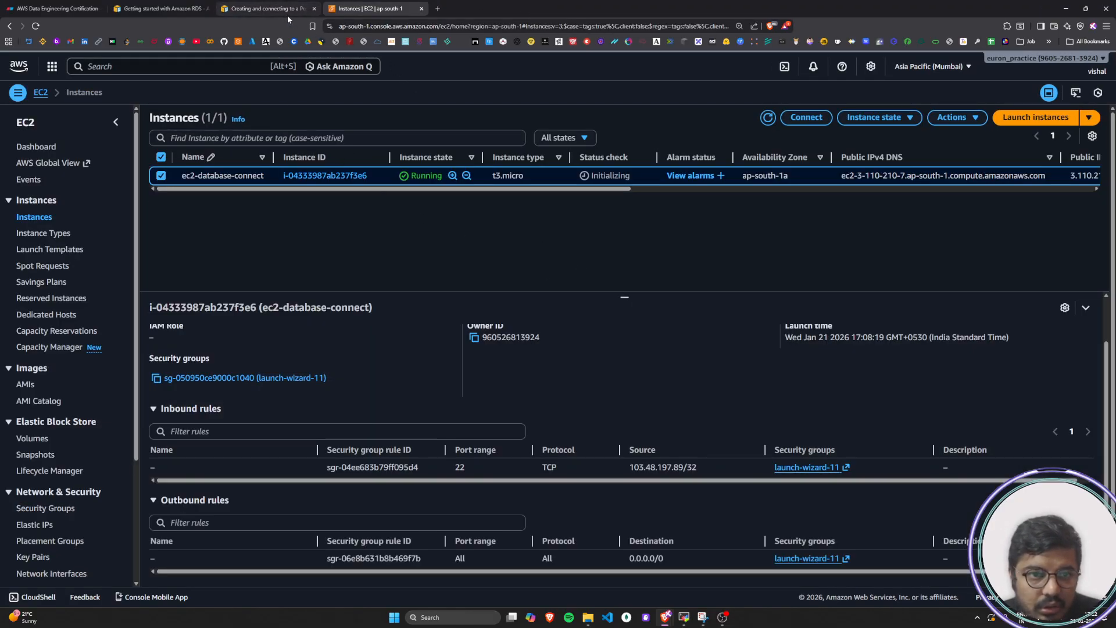
Examine the instance's networking information: VPC, subnet, IP addresses, hostname and DNS, and network interfaces
scroll(455, 322, "up", 1)
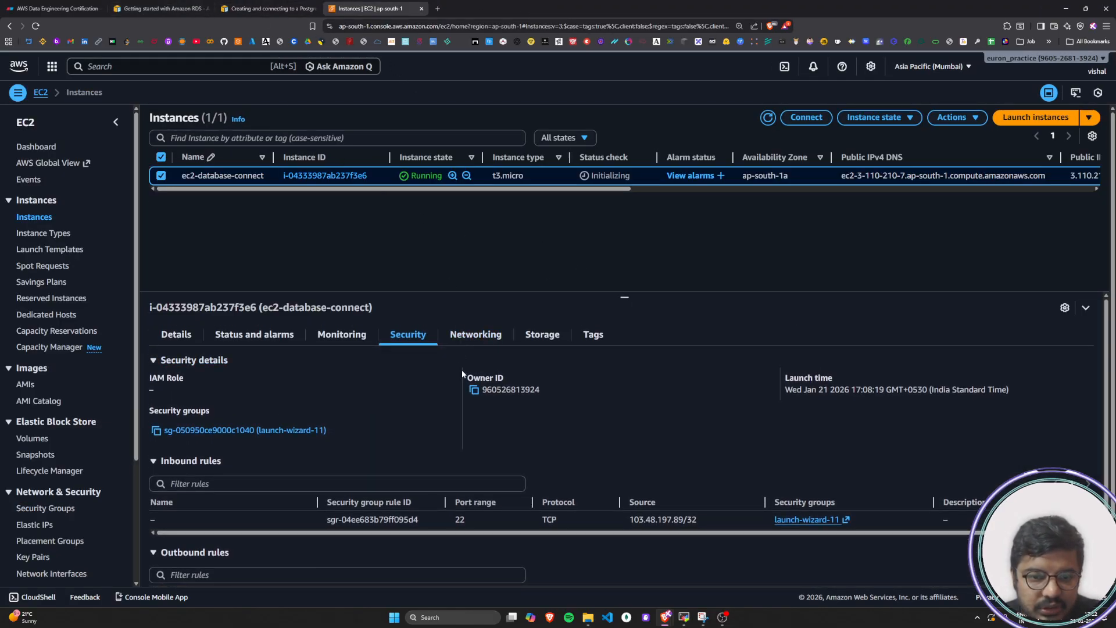
left_click(475, 339)
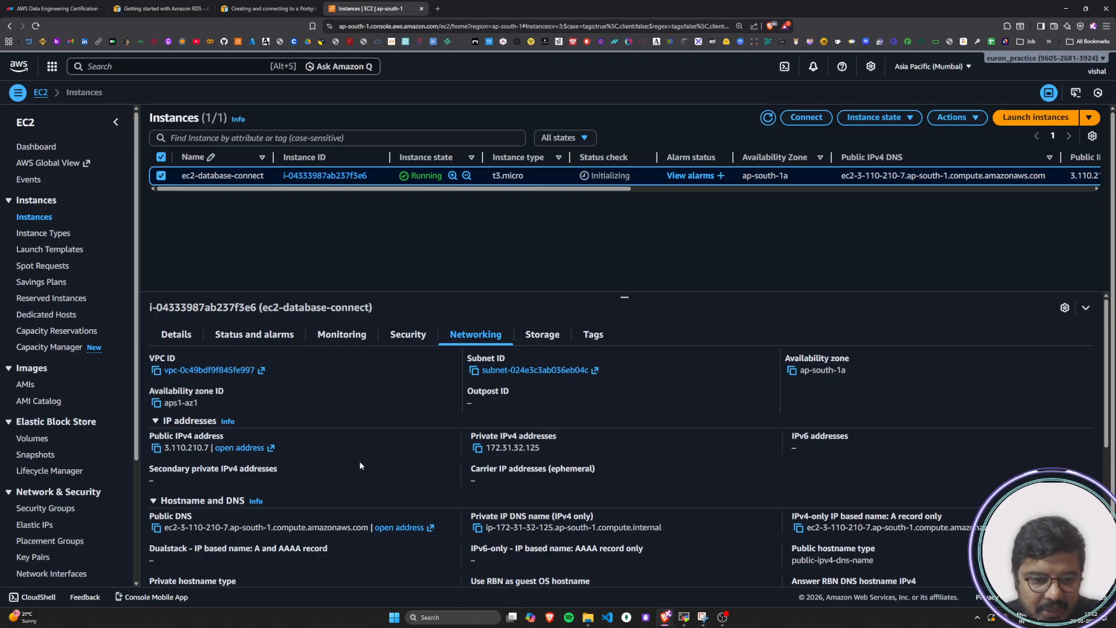
scroll(360, 461, "down", 3)
scroll(337, 465, "up", 2)
scroll(331, 476, "down", 3)
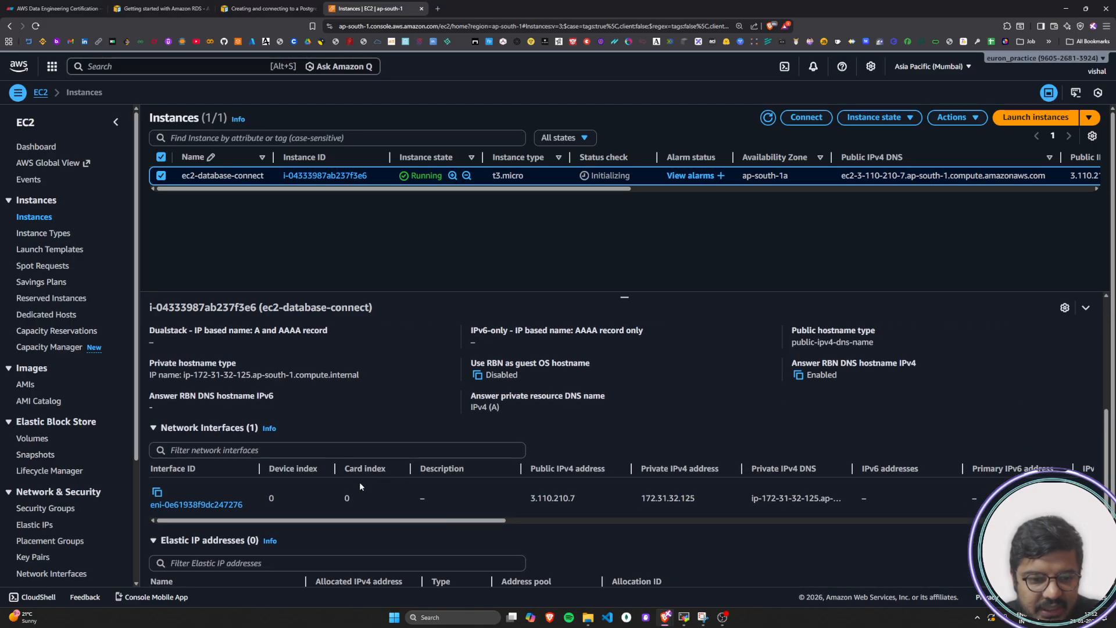
scroll(431, 508, "up", 5)
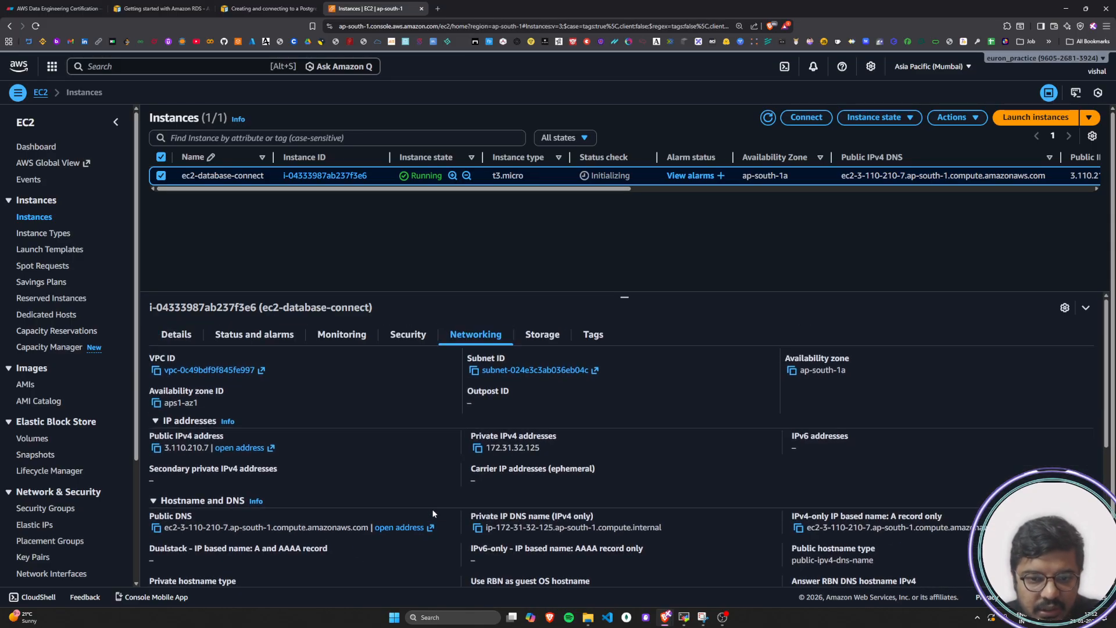
Check the instance's storage and tags, return to its general details and slightly enlarge the details area
left_click(543, 335)
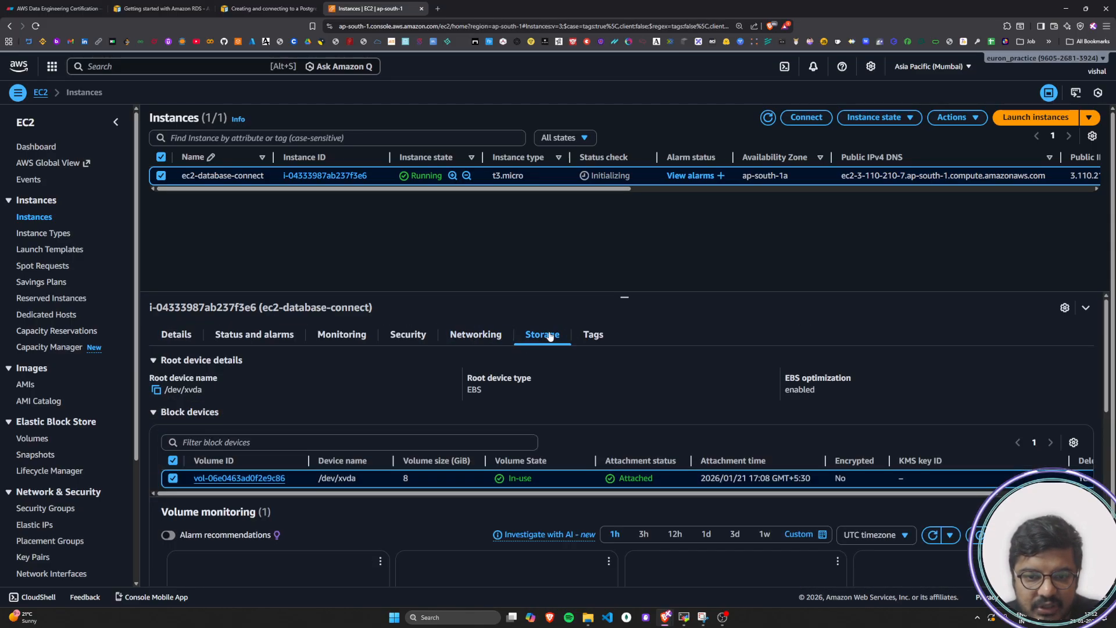
left_click(593, 337)
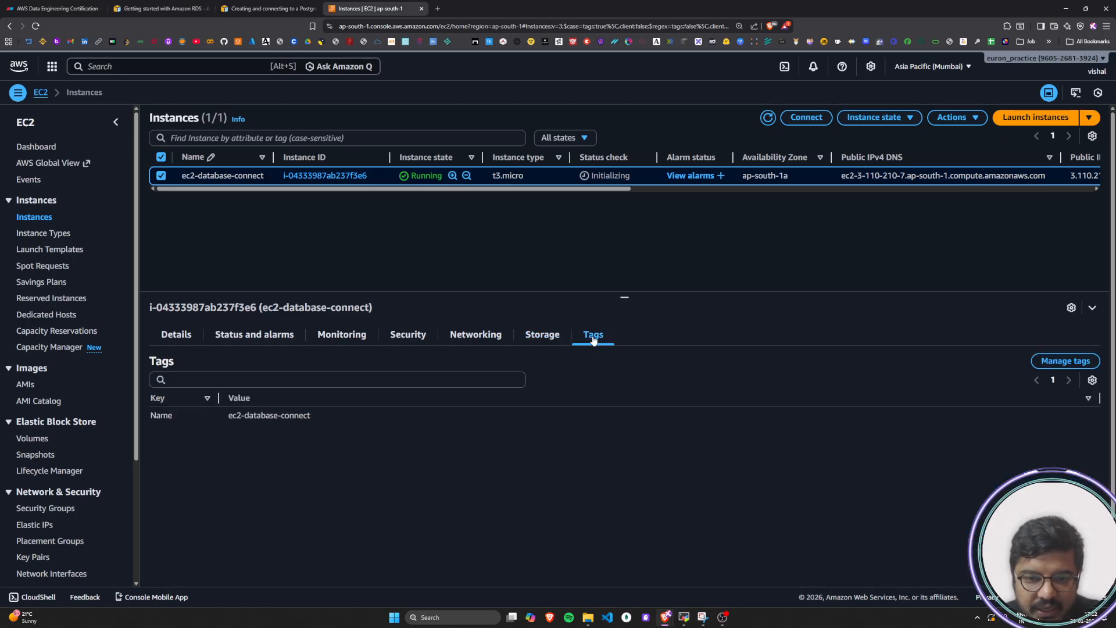
left_click(177, 337)
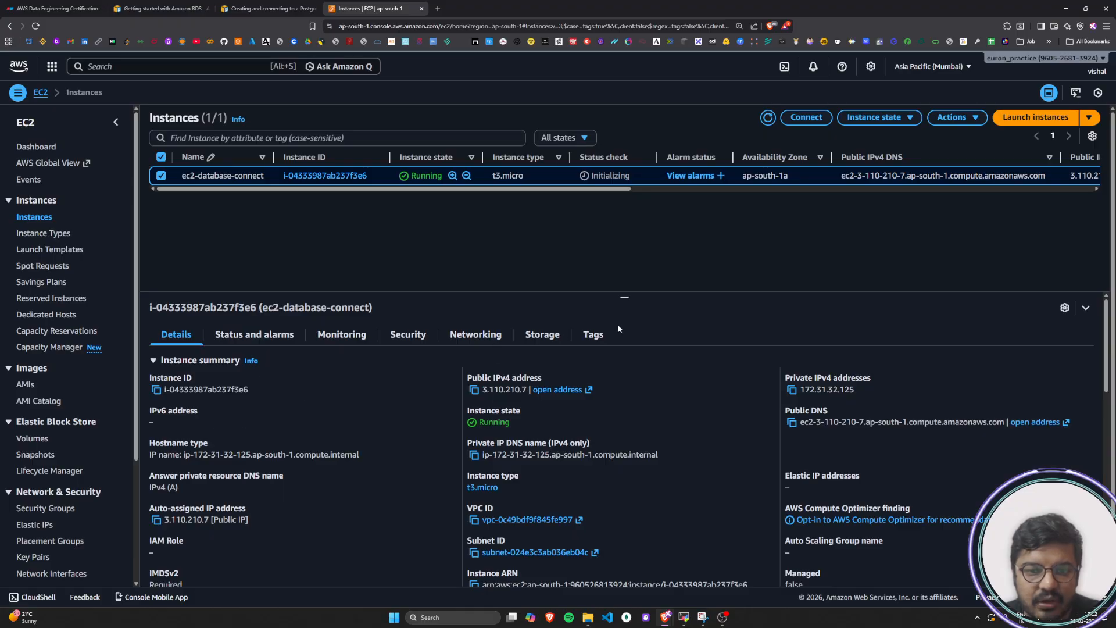
left_click_drag(625, 300, 638, 273)
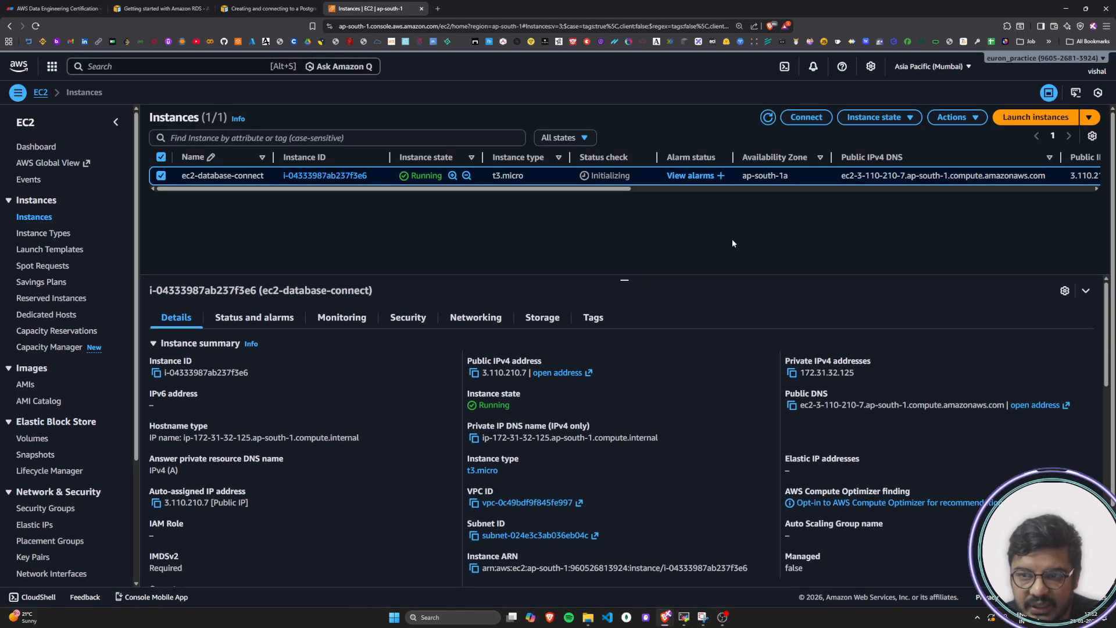
Return to the PostgreSQL DB instance tutorial and read step 5 on noting the new EC2 instance's identifier
left_click(264, 8)
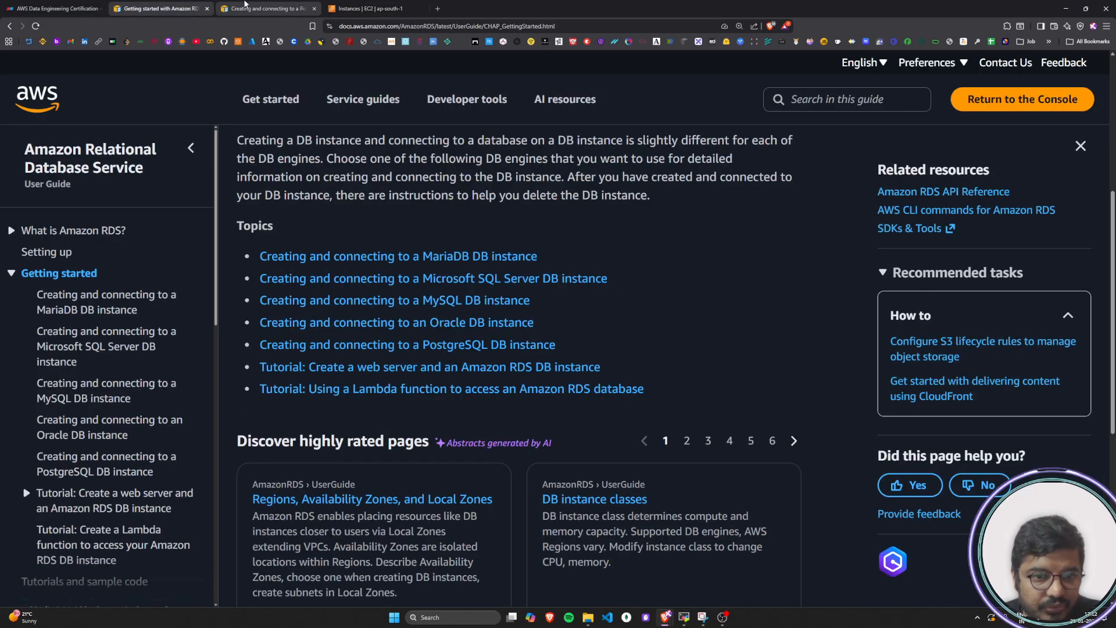
scroll(454, 351, "down", 2)
left_click_drag(260, 307, 747, 309)
left_click(441, 302)
left_click_drag(273, 325, 399, 317)
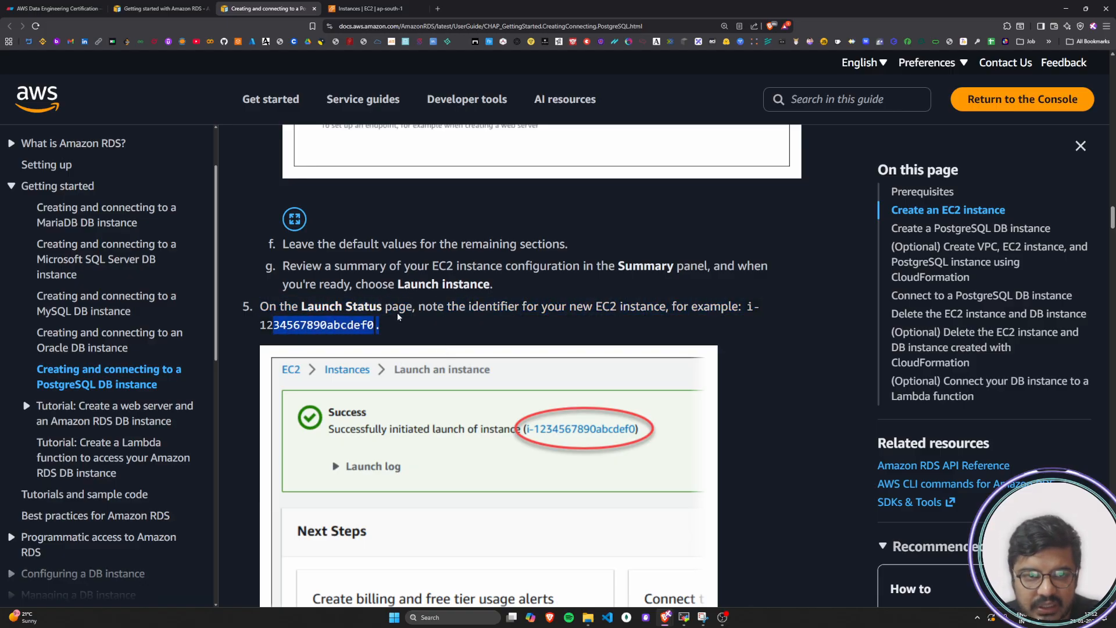
Locate the ec2-database-connect instance's ID in the EC2 instances list and go back to the tutorial
left_click(324, 10)
left_click_drag(370, 178, 282, 182)
left_click(339, 224)
left_click(299, 5)
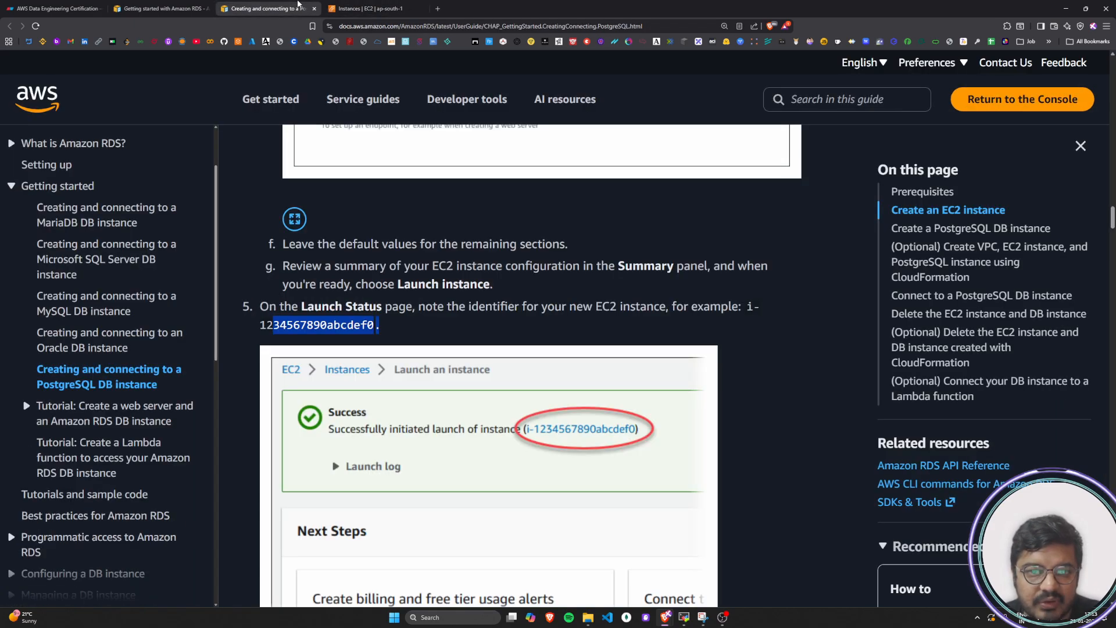
Read tutorial step 6 on opening the list of EC2 instances and selecting the new instance
left_click(772, 347)
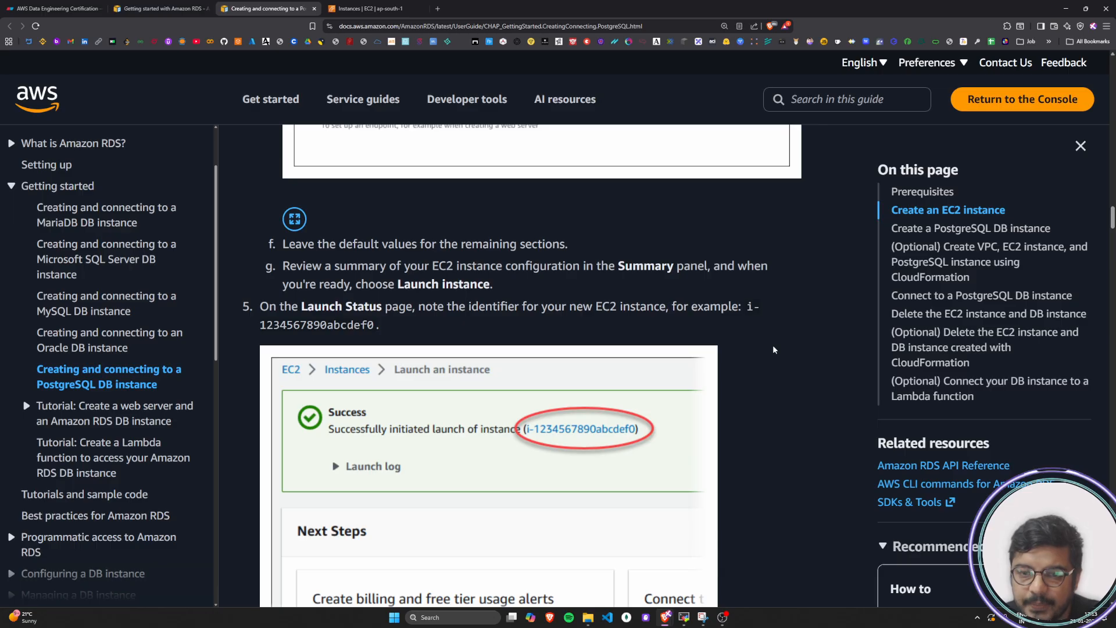
scroll(773, 350, "down", 7)
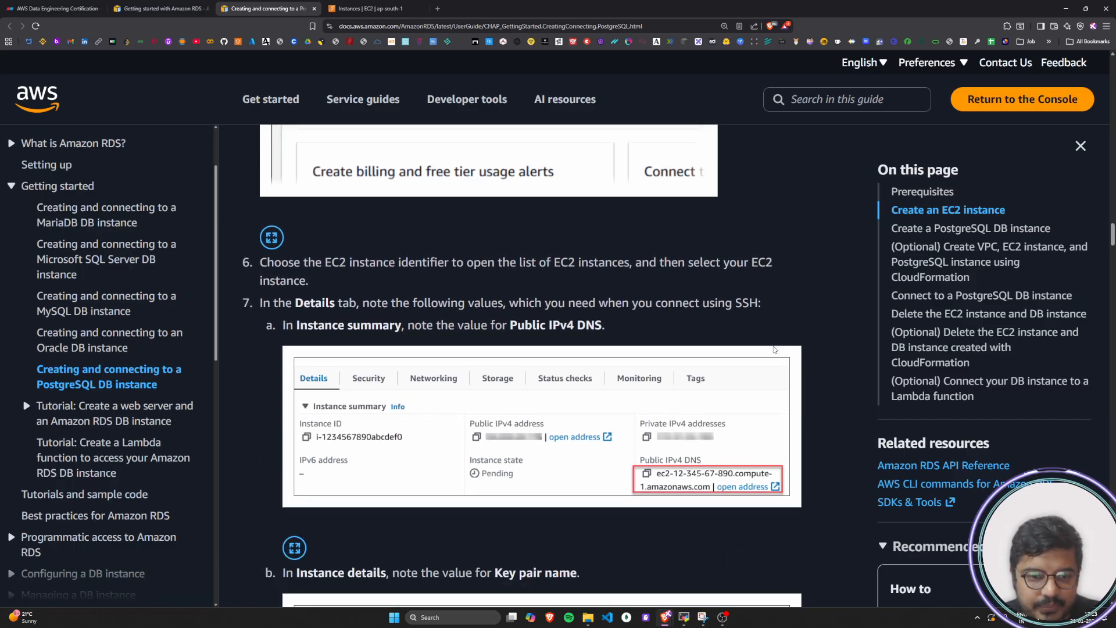
left_click_drag(265, 254, 772, 257)
left_click(276, 286)
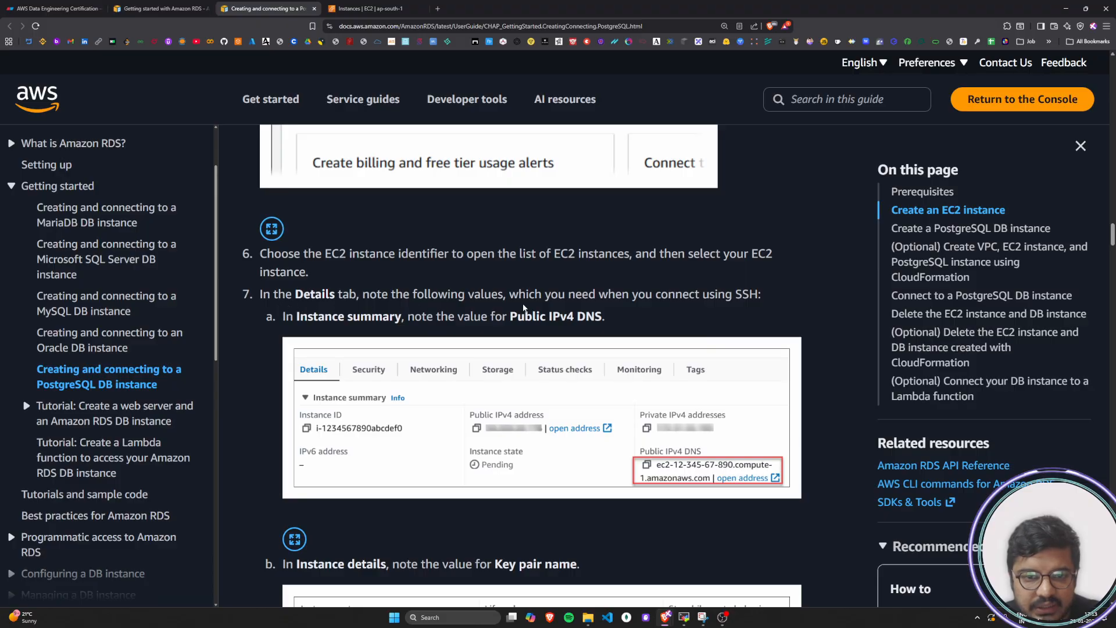
Read tutorial step 7 on noting the Public IPv4 DNS and Key pair name needed for connecting using SSH
left_click_drag(363, 294, 764, 295)
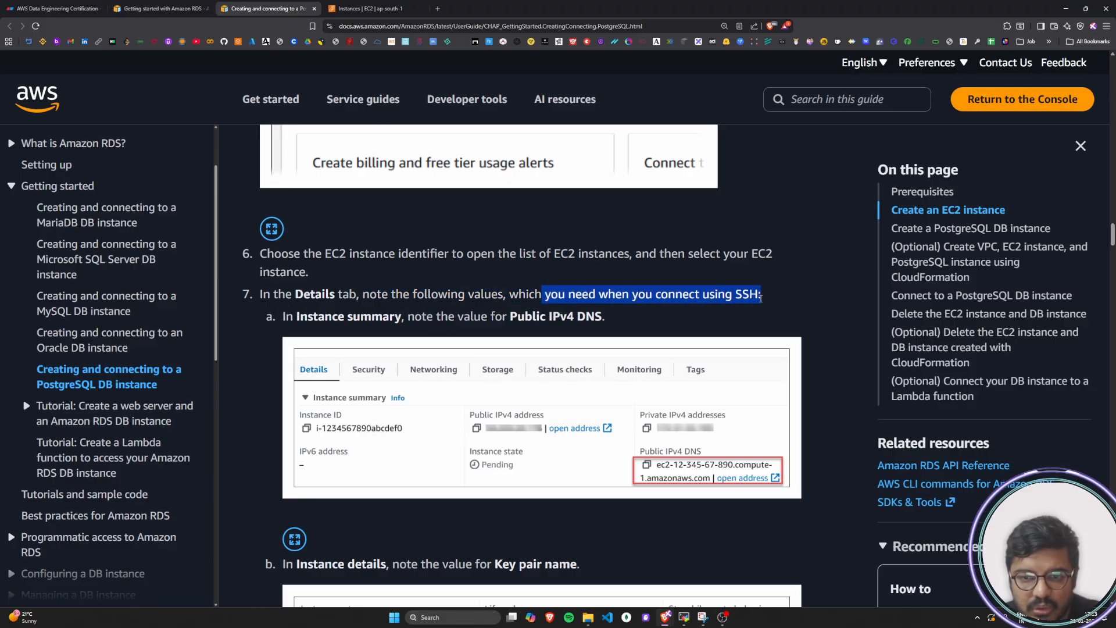
left_click(716, 298)
left_click_drag(297, 318, 614, 319)
left_click(614, 320)
scroll(613, 320, "down", 4)
left_click_drag(297, 346, 604, 345)
left_click(606, 345)
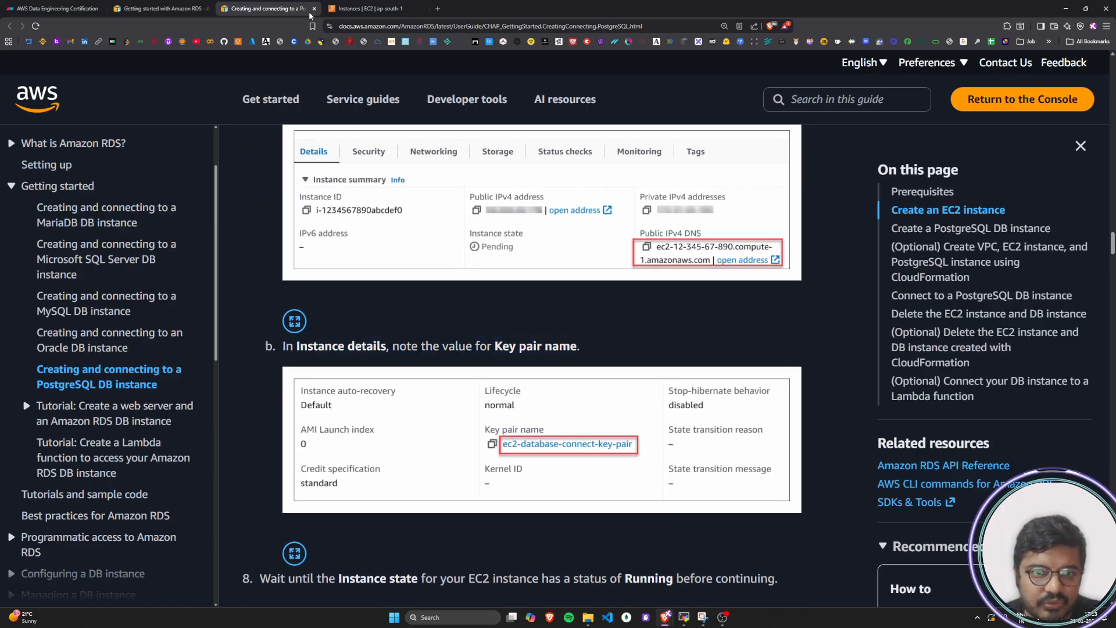
Find the Public DNS value in the ec2-database-connect instance summary and return to the tutorial
left_click(349, 8)
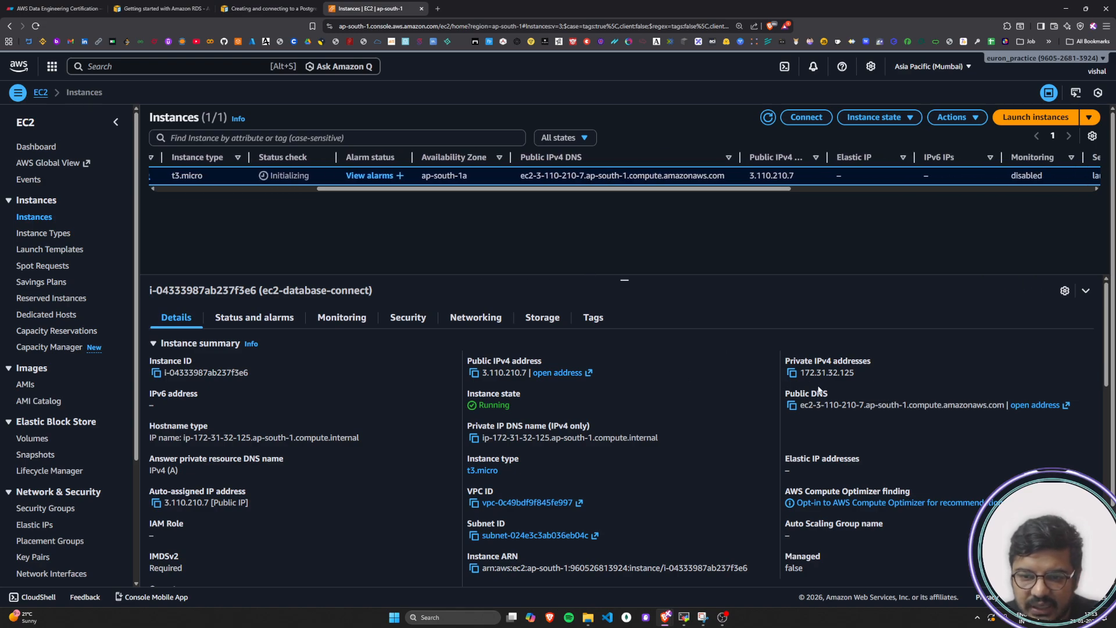
left_click_drag(794, 393, 840, 397)
left_click(839, 393)
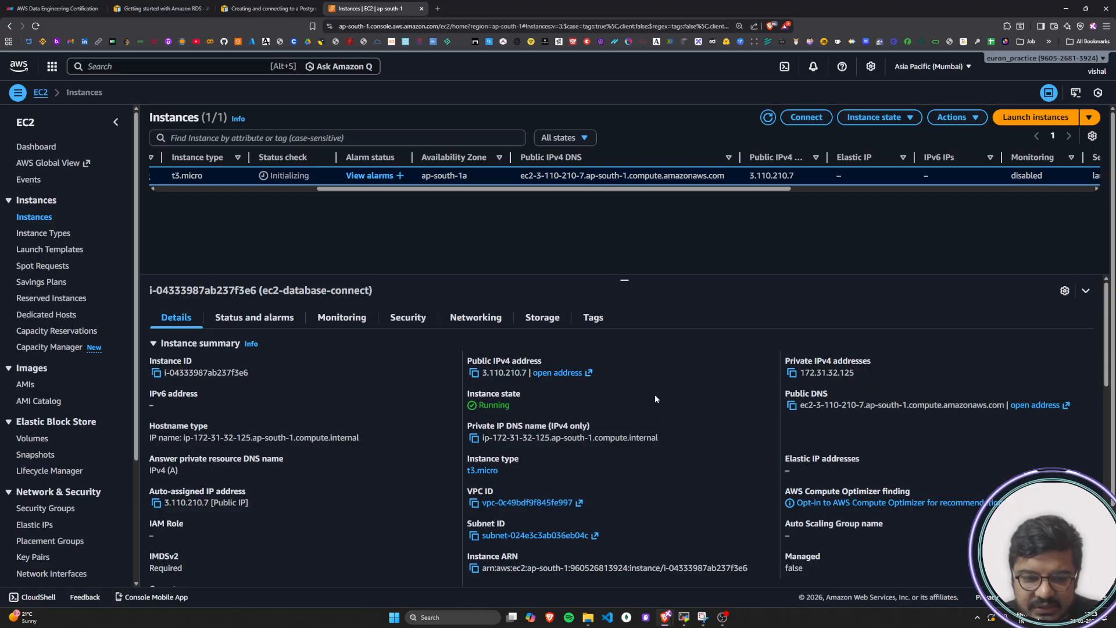
left_click(235, 5)
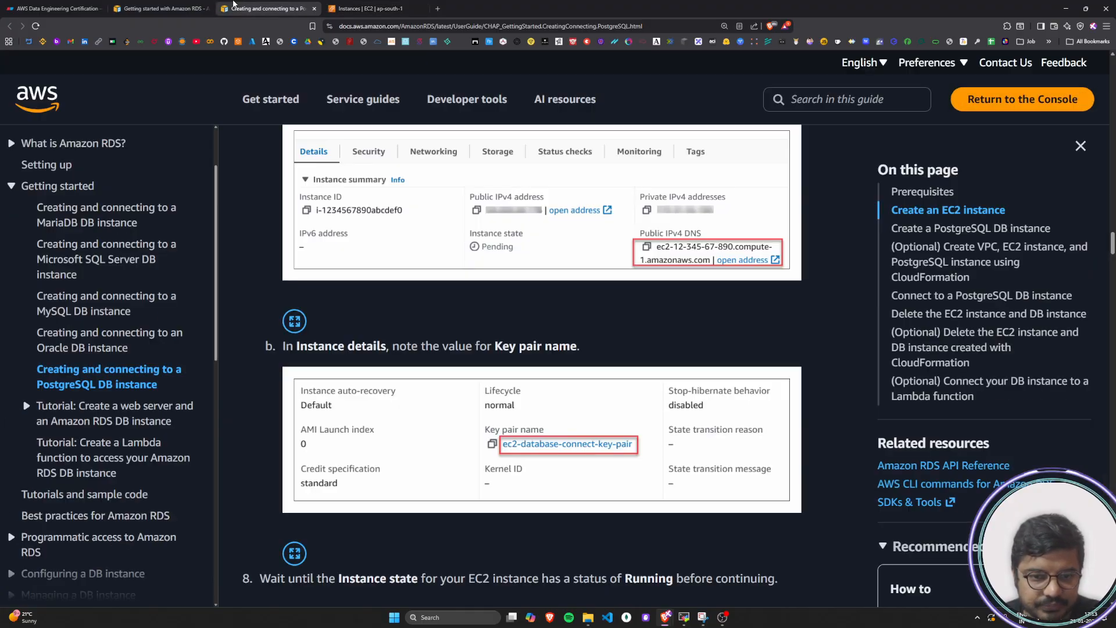
Read tutorial step 8 on waiting for the EC2 instance state to be Running before continuing
scroll(445, 343, "down", 5)
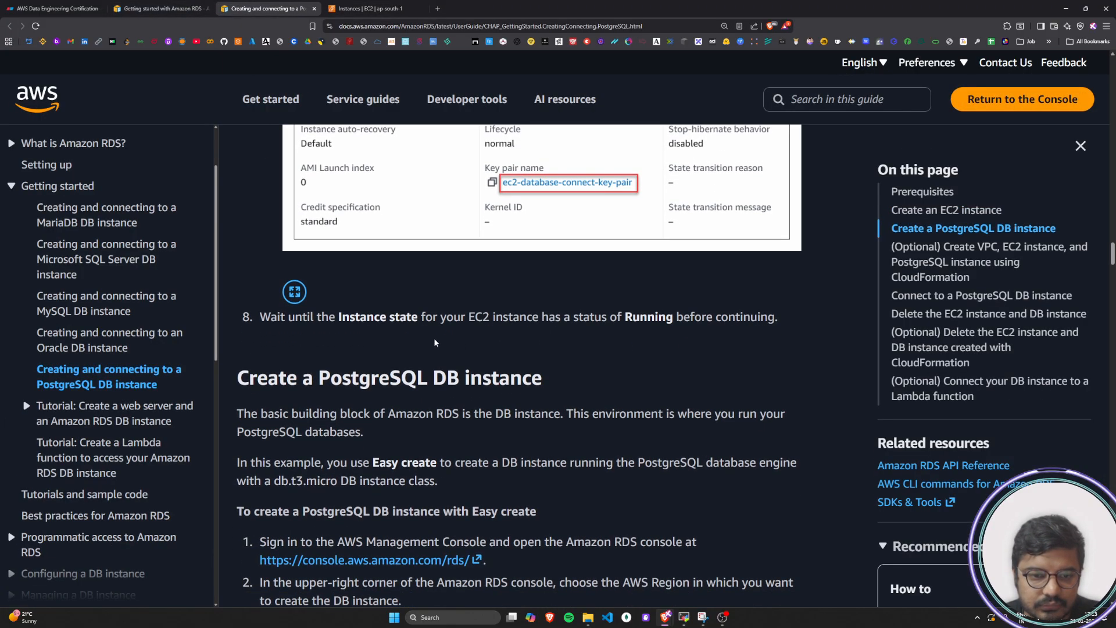
left_click_drag(265, 318, 794, 328)
left_click(794, 328)
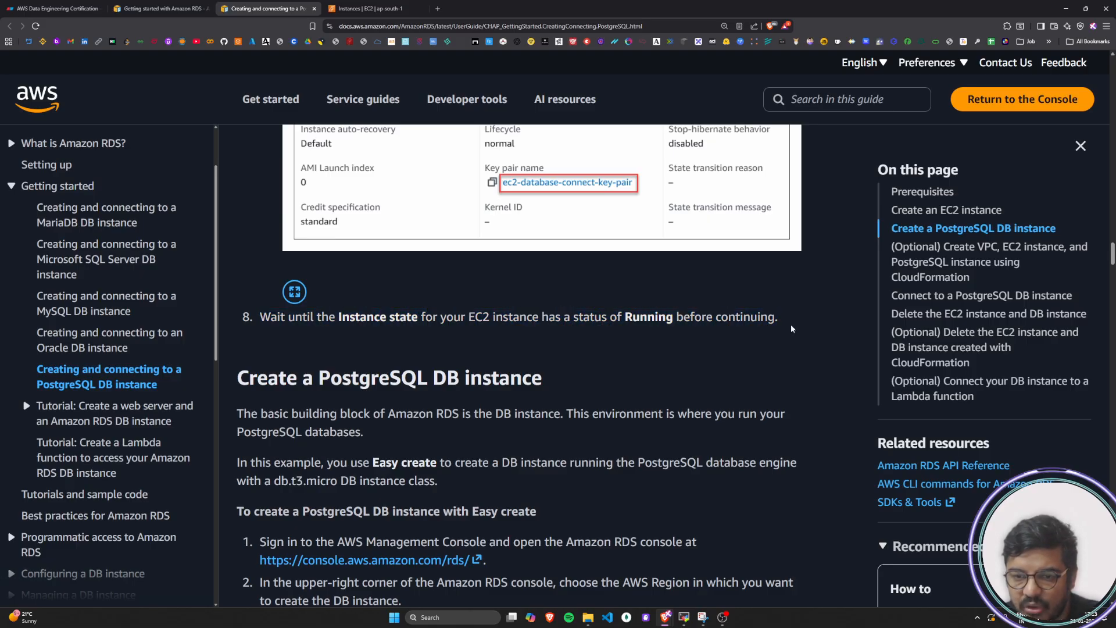
Check the instance state of ec2-database-connect in the EC2 instances list and return to the PostgreSQL tutorial
left_click(390, 7)
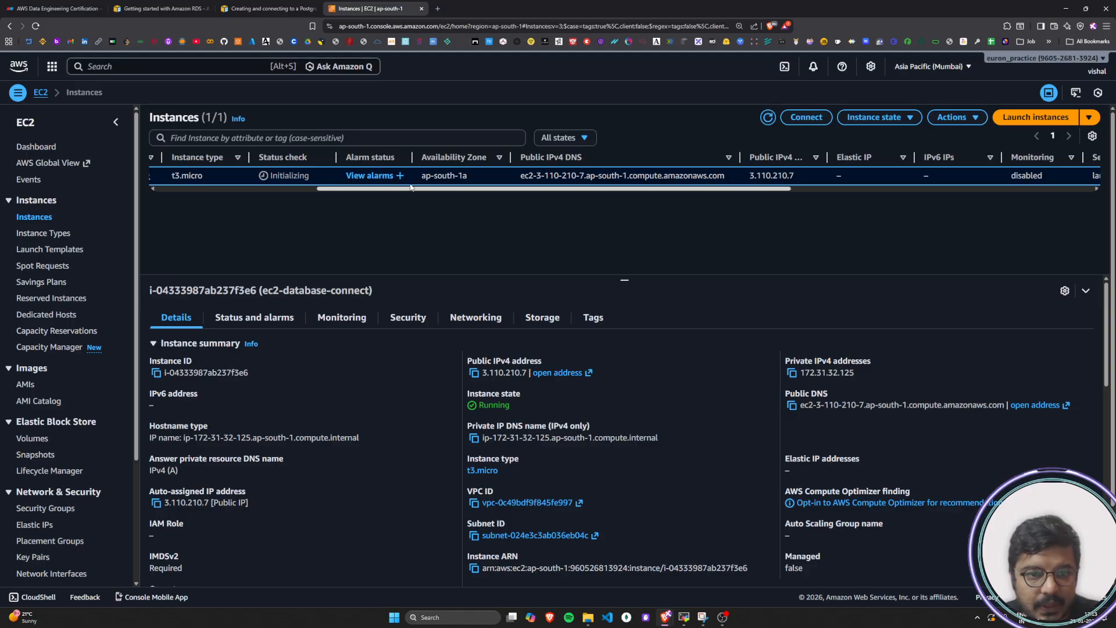
left_click_drag(401, 186, 236, 190)
left_click(394, 252)
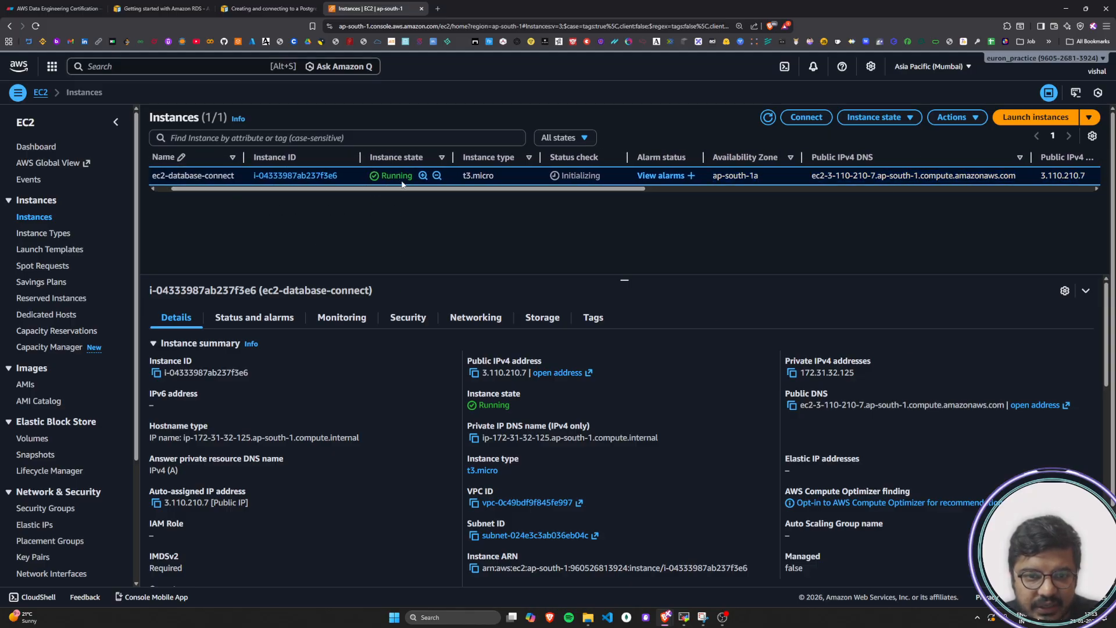
left_click(157, 8)
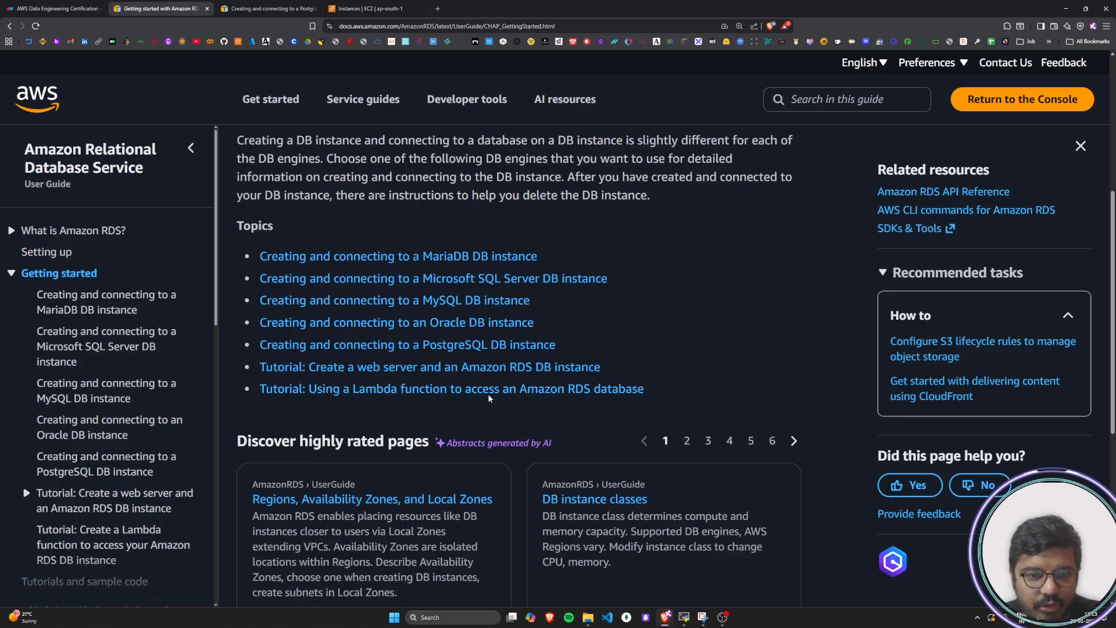
left_click(268, 8)
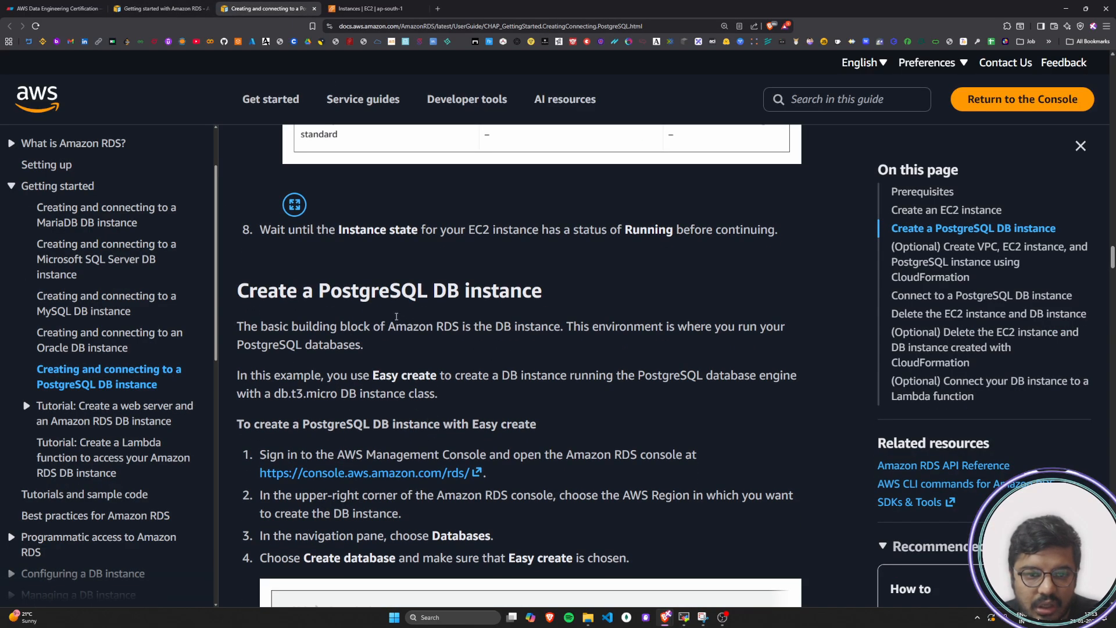
Read the introduction of the tutorial's "Create a PostgreSQL DB instance" section, including the Easy create method and db.t3.micro class
left_click_drag(249, 291, 549, 298)
left_click(549, 298)
scroll(496, 367, "down", 1)
left_click_drag(237, 284, 785, 285)
left_click_drag(247, 302, 390, 305)
left_click(356, 322)
left_click_drag(336, 334, 797, 341)
left_click_drag(248, 352, 442, 353)
left_click(442, 354)
scroll(442, 354, "down", 1)
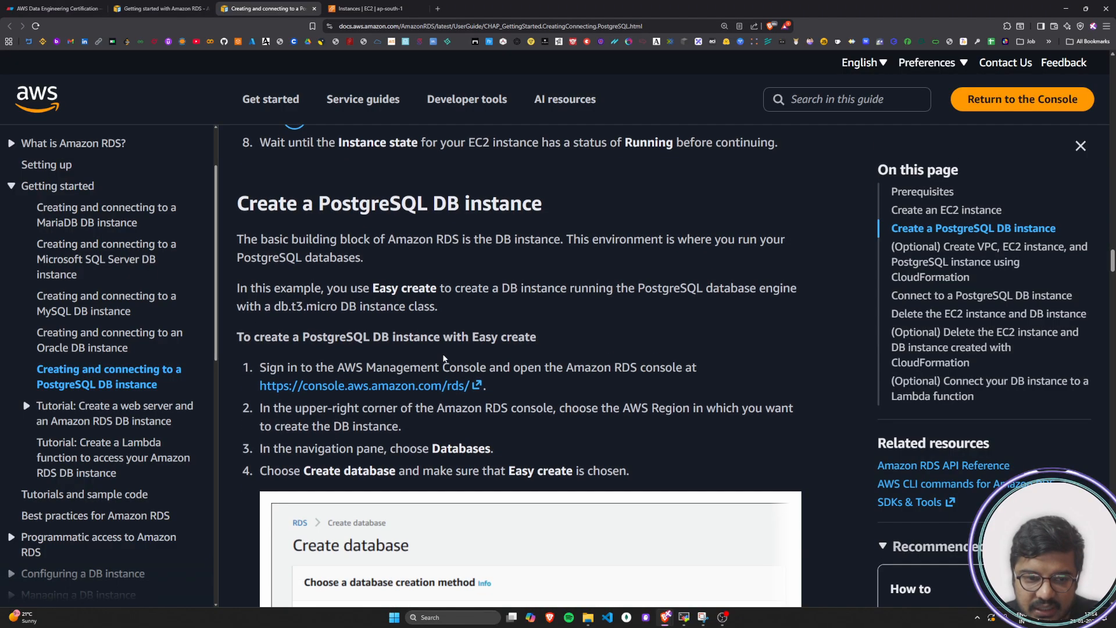
Read step 1 of creating a PostgreSQL DB instance with Easy create and open the linked Amazon RDS console
left_click_drag(243, 337, 546, 337)
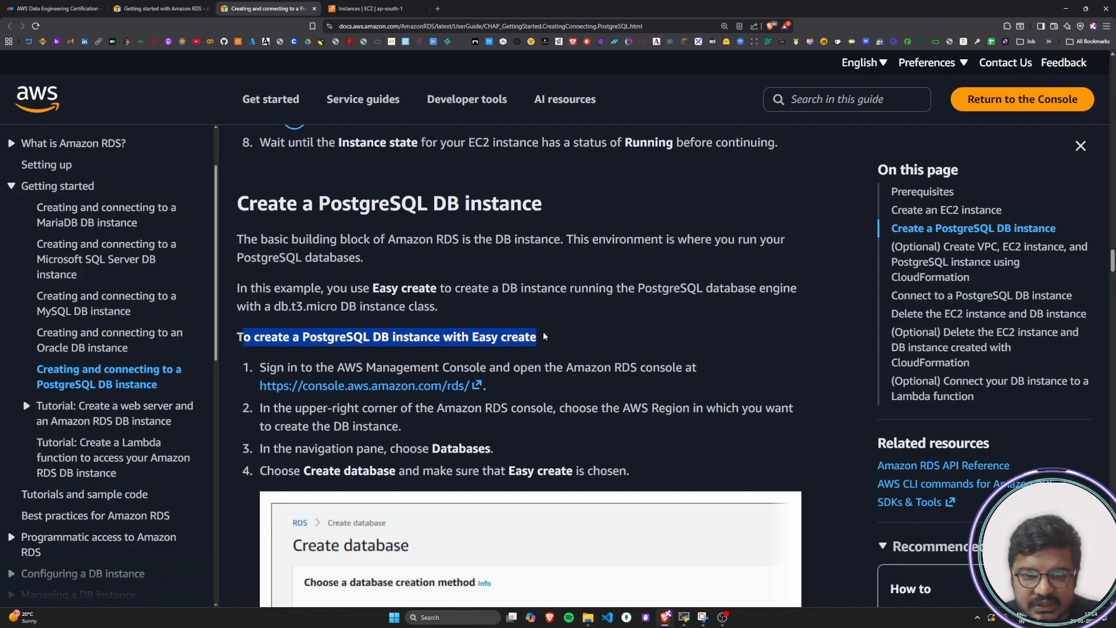
left_click(284, 325)
scroll(283, 325, "down", 1)
left_click_drag(260, 324, 701, 323)
left_click(703, 324)
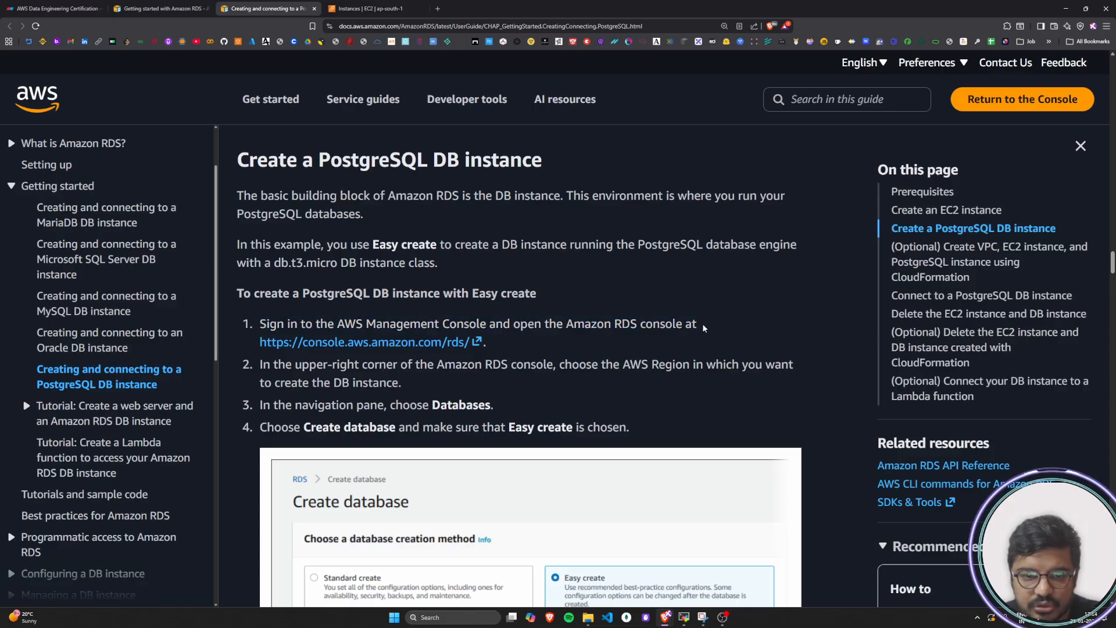
left_click(438, 343)
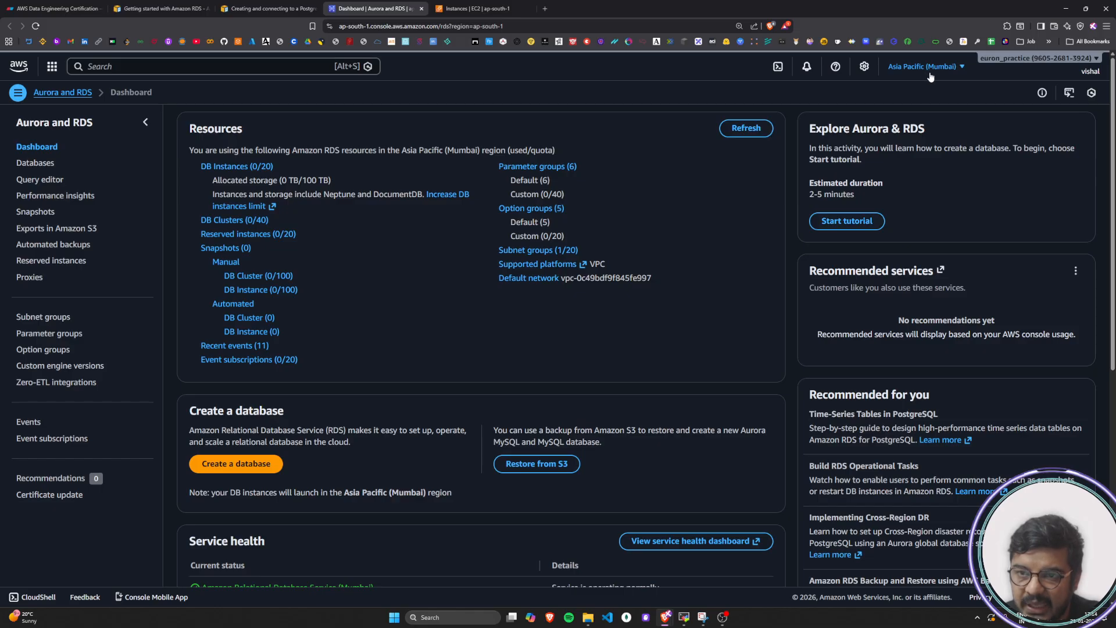
Read tutorial step 2 on choosing the AWS Region and check the Region selection in the RDS console
left_click(268, 6)
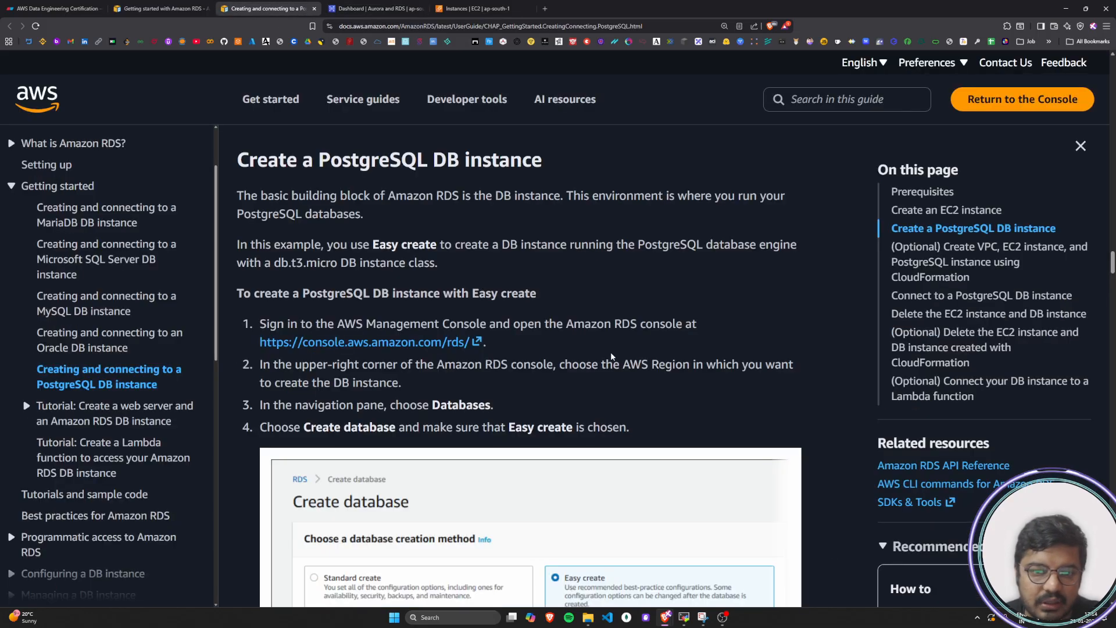
scroll(322, 355, "down", 2)
left_click_drag(263, 280, 792, 284)
left_click_drag(274, 298, 423, 303)
left_click(423, 303)
left_click(398, 4)
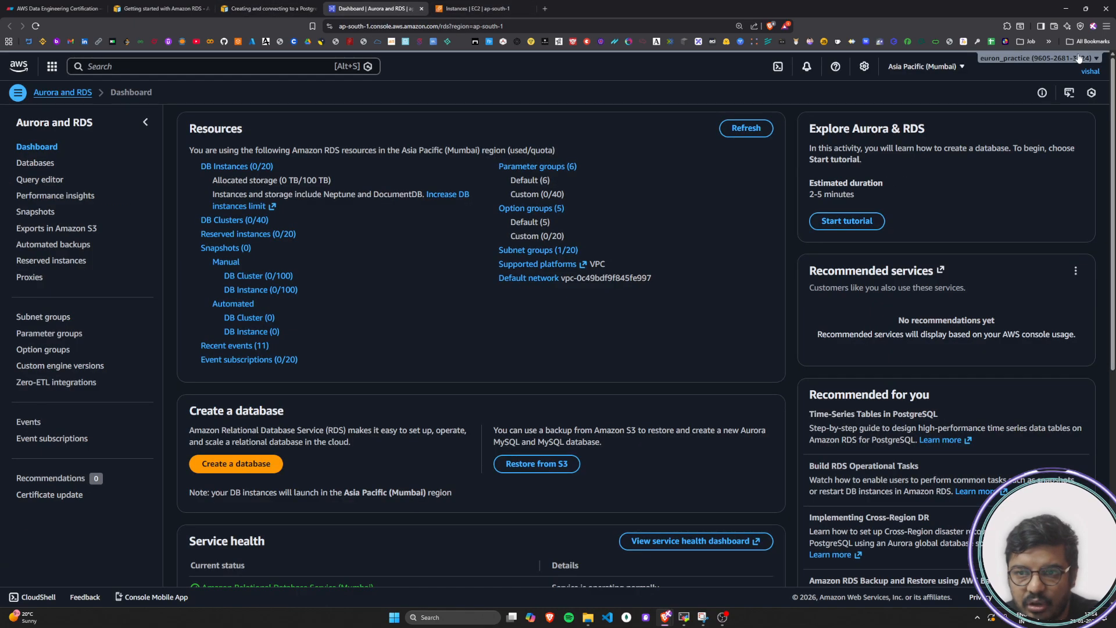
left_click(933, 67)
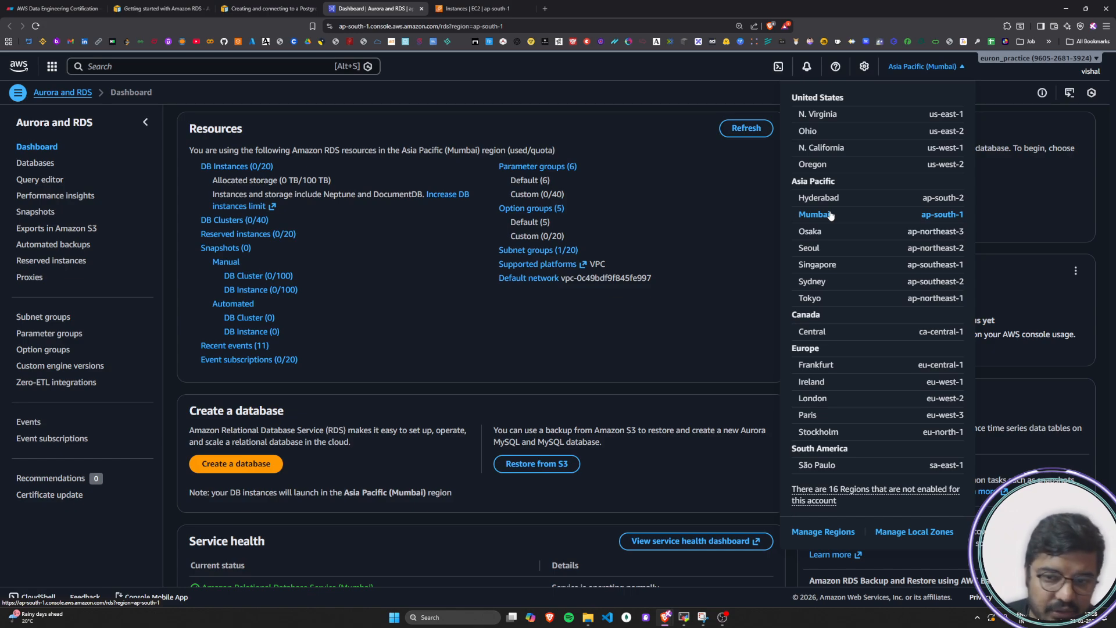
left_click(447, 14)
left_click(375, 8)
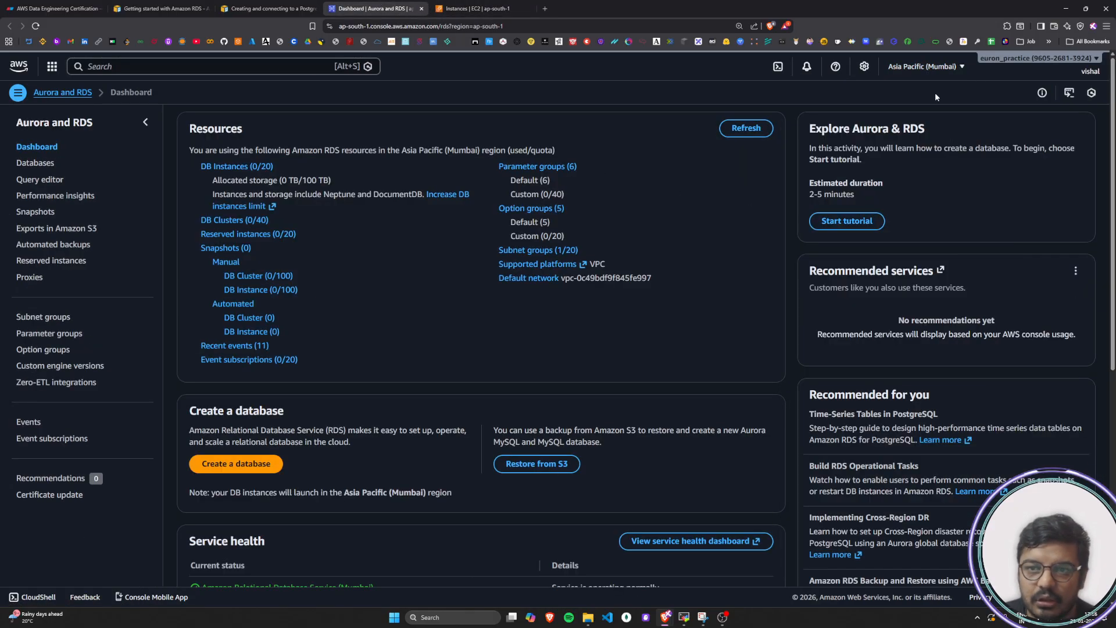
Read tutorial step 3 and open the Databases page in the RDS console
left_click(286, 12)
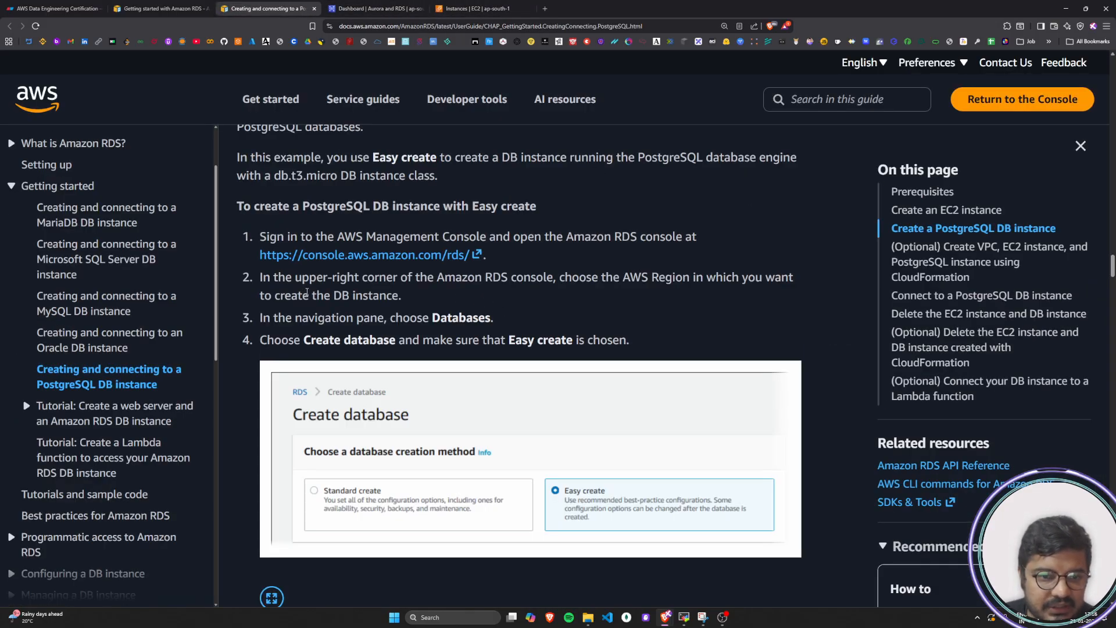
scroll(307, 293, "down", 1)
left_click_drag(262, 230, 491, 230)
left_click(490, 231)
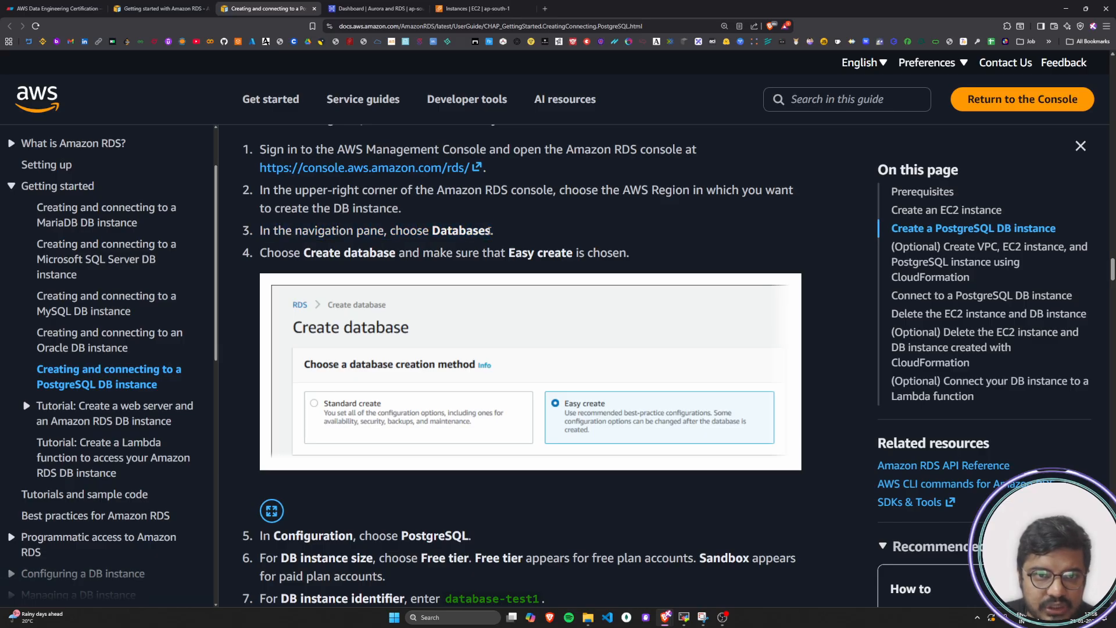
left_click(390, 11)
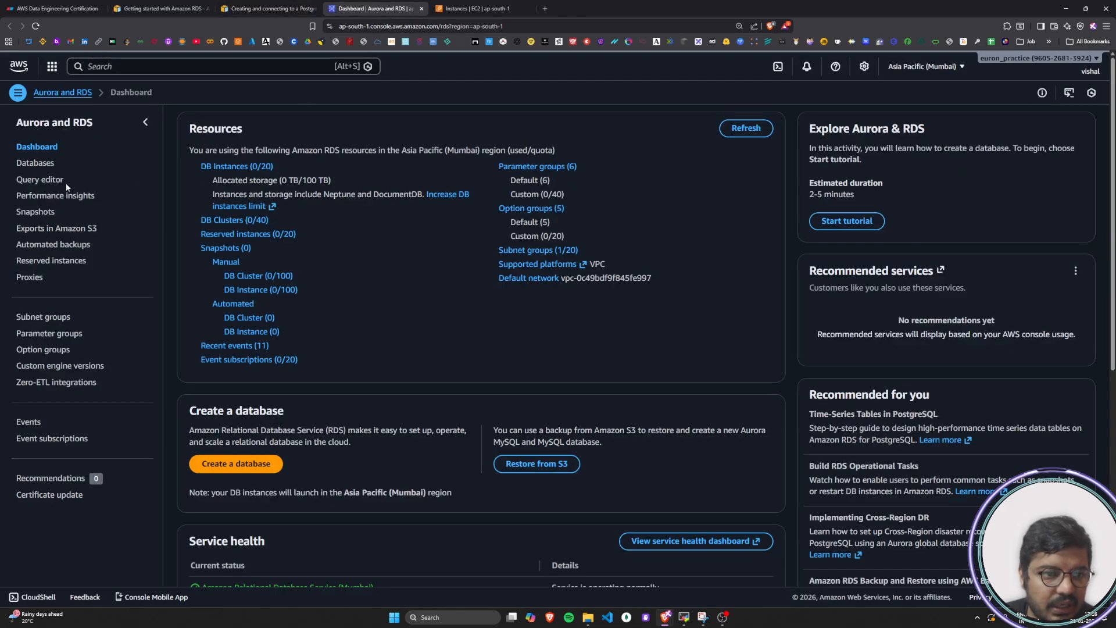
left_click(35, 163)
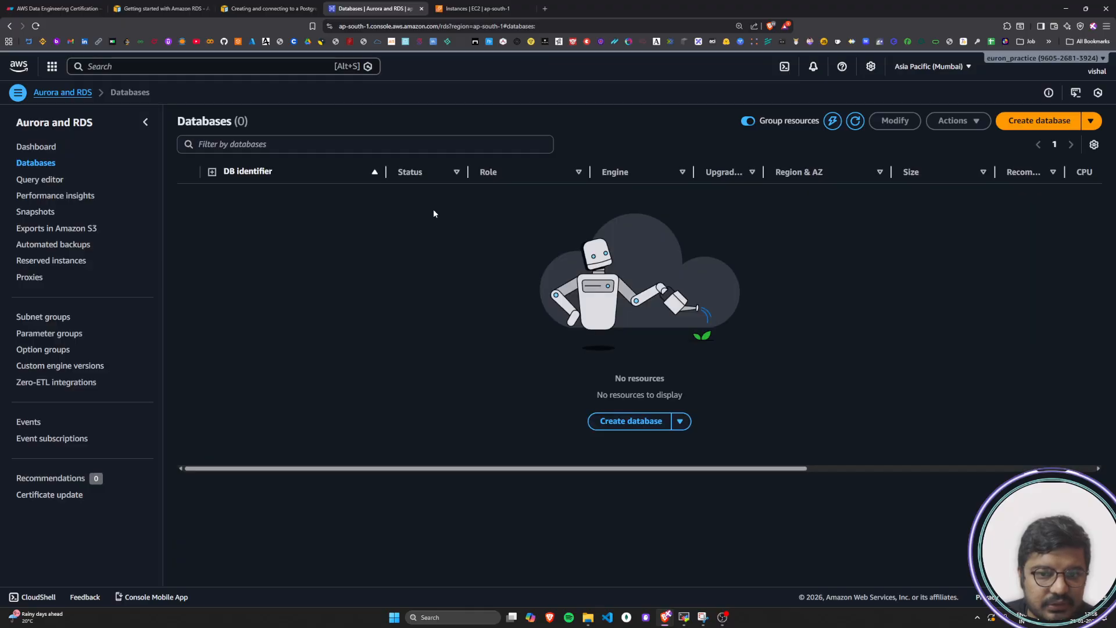
Follow tutorial step 4 by starting a new database and choosing Easy create as the creation method
left_click(264, 4)
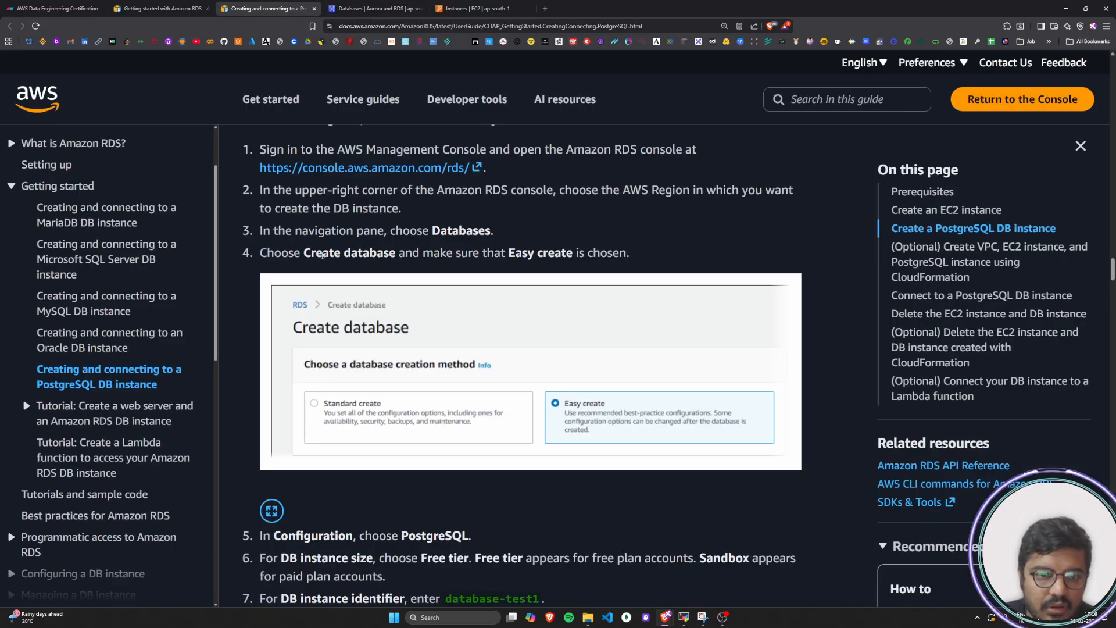
left_click_drag(268, 254, 644, 252)
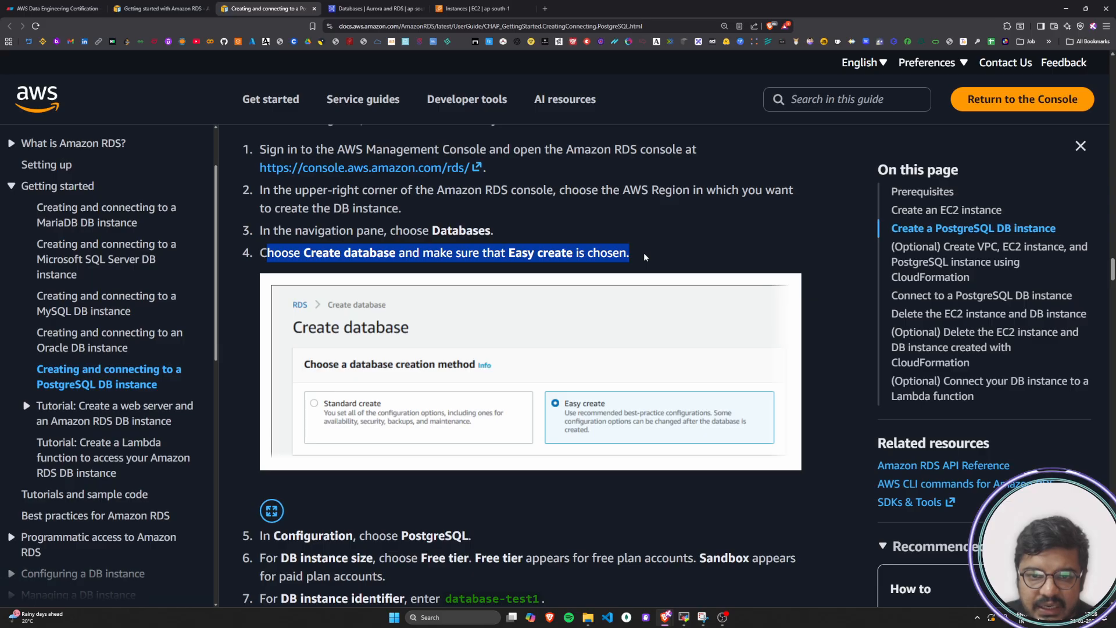
left_click(644, 253)
key("ctrl+Tab")
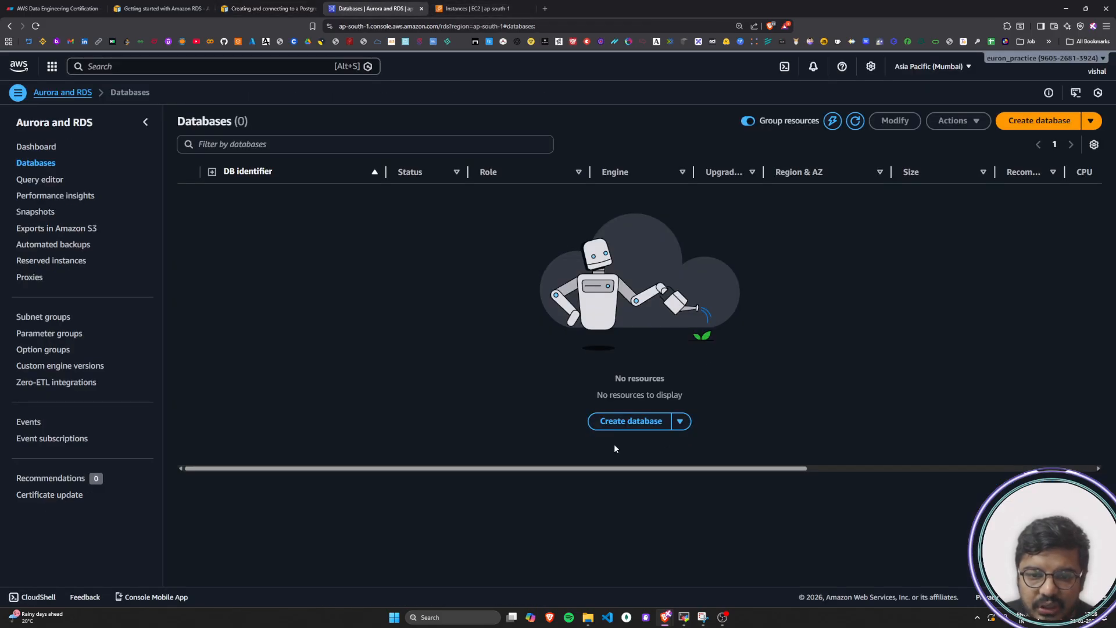
left_click(612, 420)
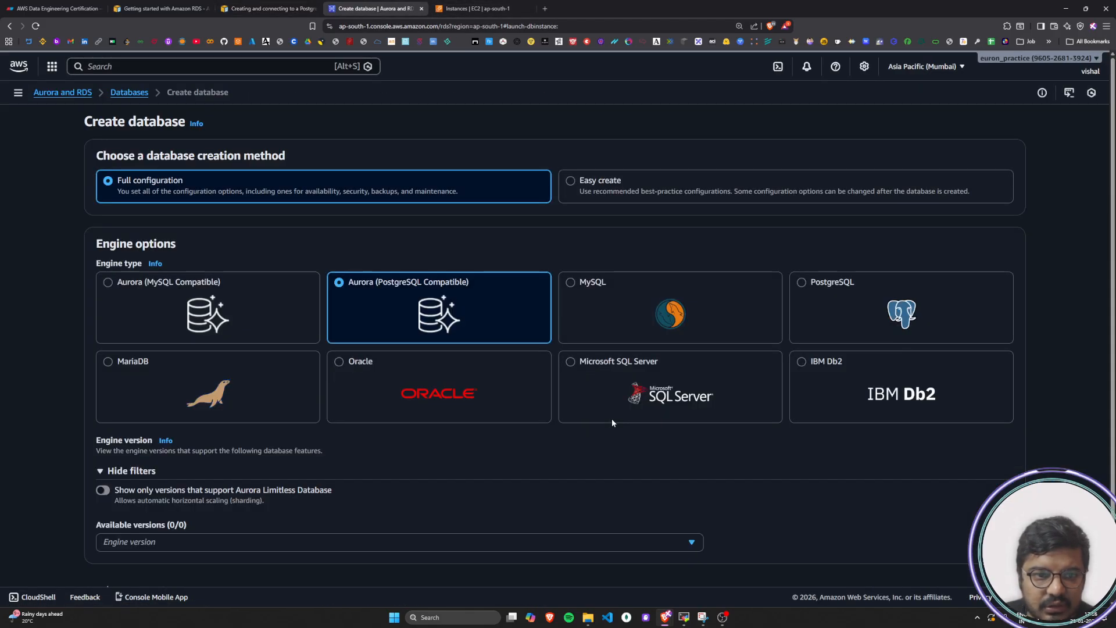
left_click(572, 182)
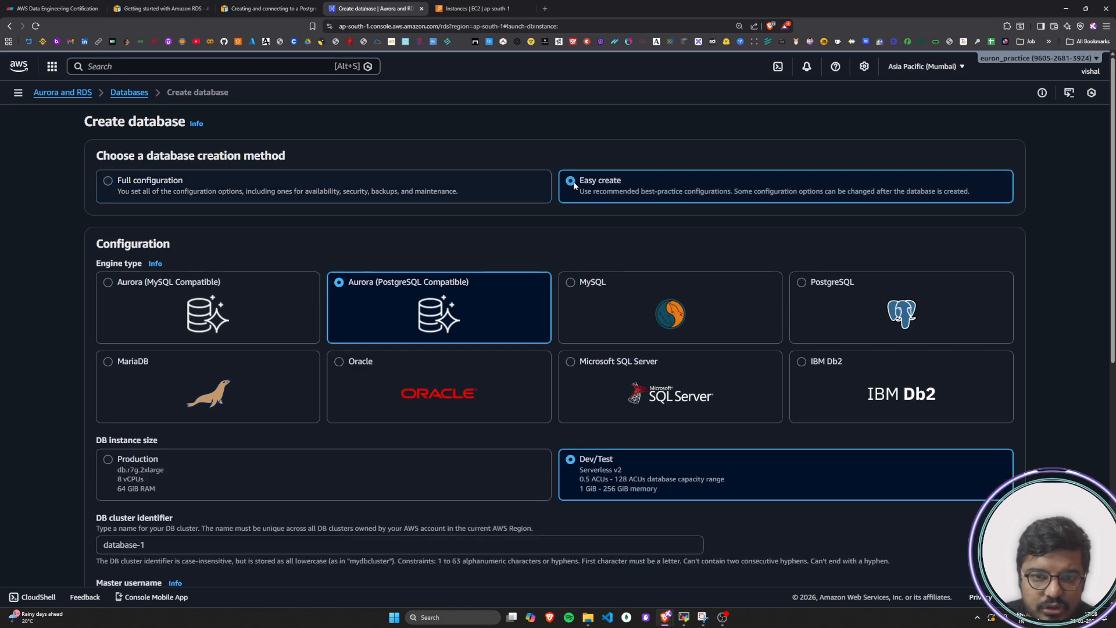
Read tutorial step 5 and set the new database's engine type to PostgreSQL
left_click(268, 8)
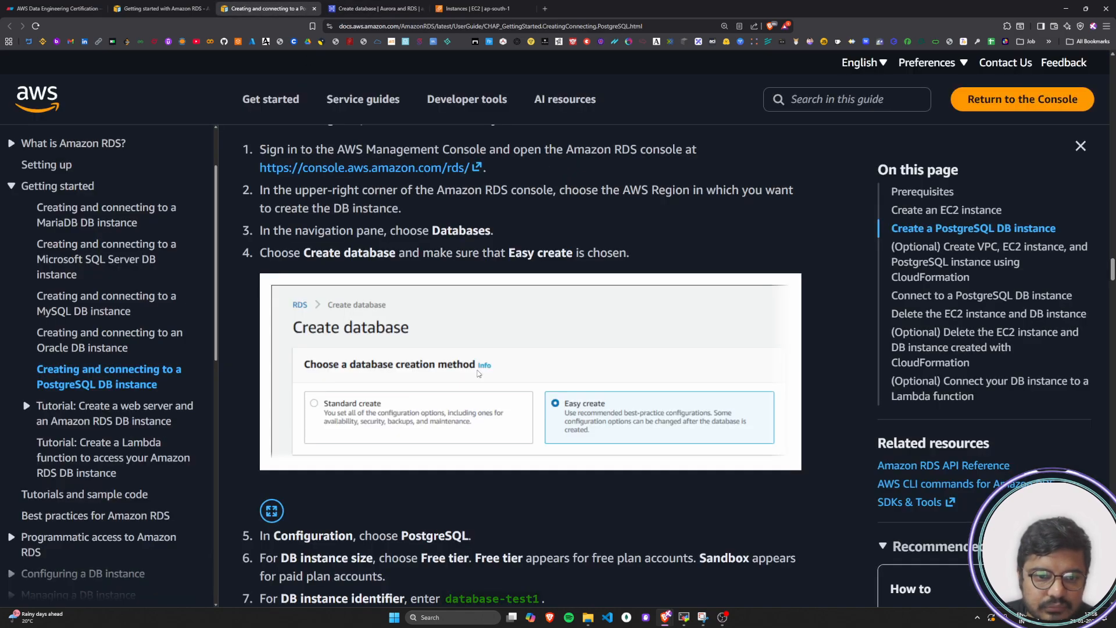
scroll(384, 407, "down", 6)
left_click_drag(256, 231, 518, 235)
left_click(517, 235)
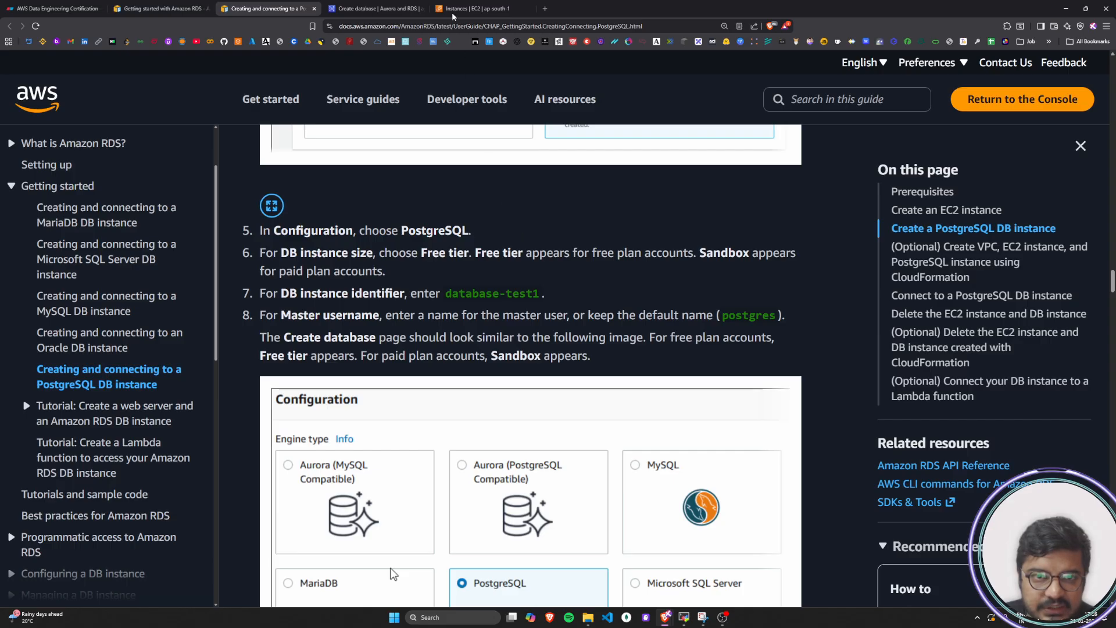
left_click(370, 8)
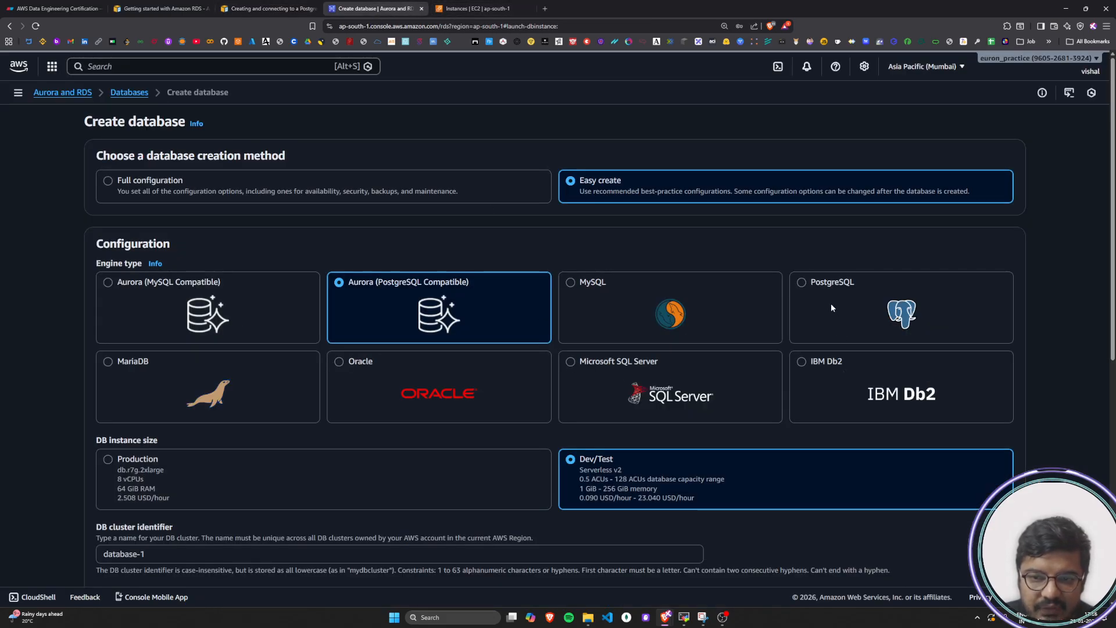
left_click(812, 293)
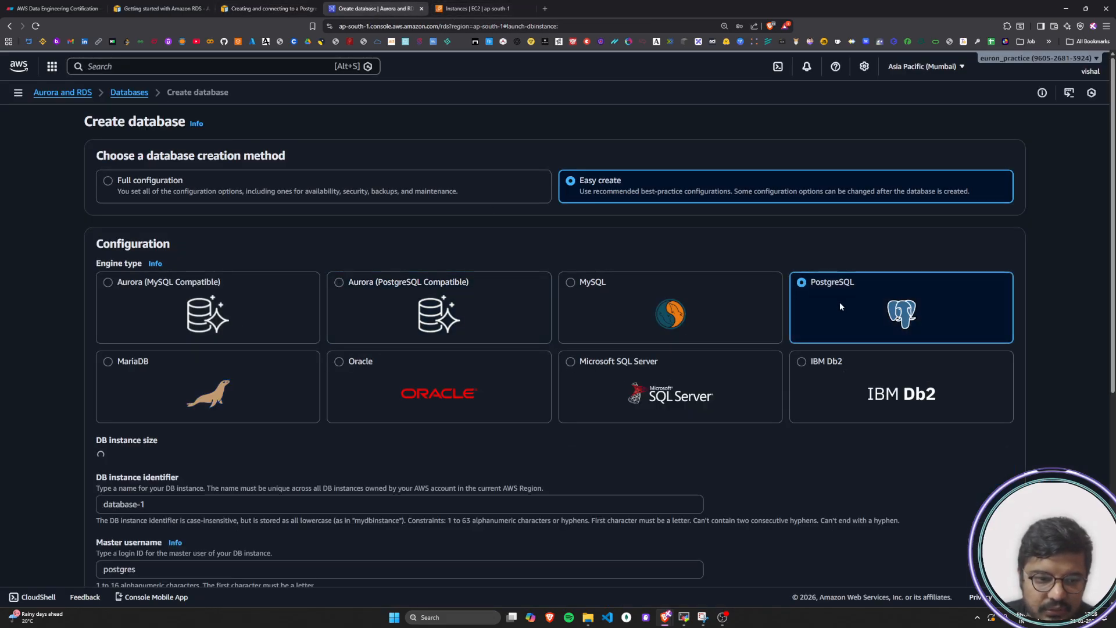
Read tutorial step 6 on the DB instance size and choose the Sandbox size for the new database
left_click(261, 9)
scroll(453, 297, "down", 2)
scroll(453, 298, "up", 1)
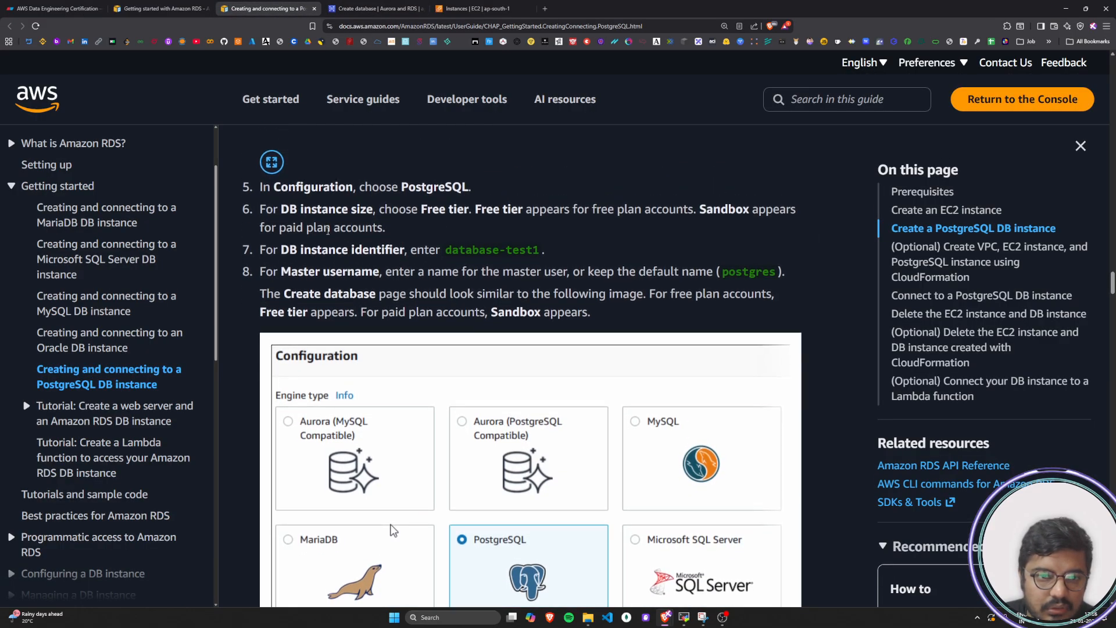
left_click_drag(260, 211, 382, 211)
left_click(384, 212)
left_click_drag(297, 211, 404, 233)
left_click(416, 221)
left_click(404, 234)
left_click(409, 7)
scroll(542, 445, "down", 2)
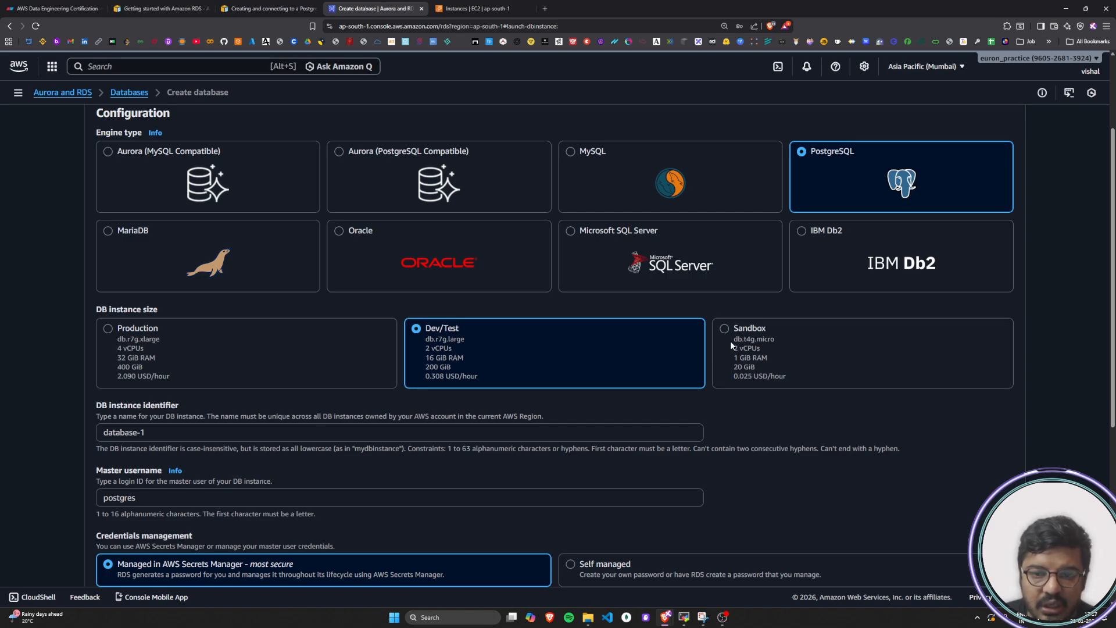
left_click(731, 344)
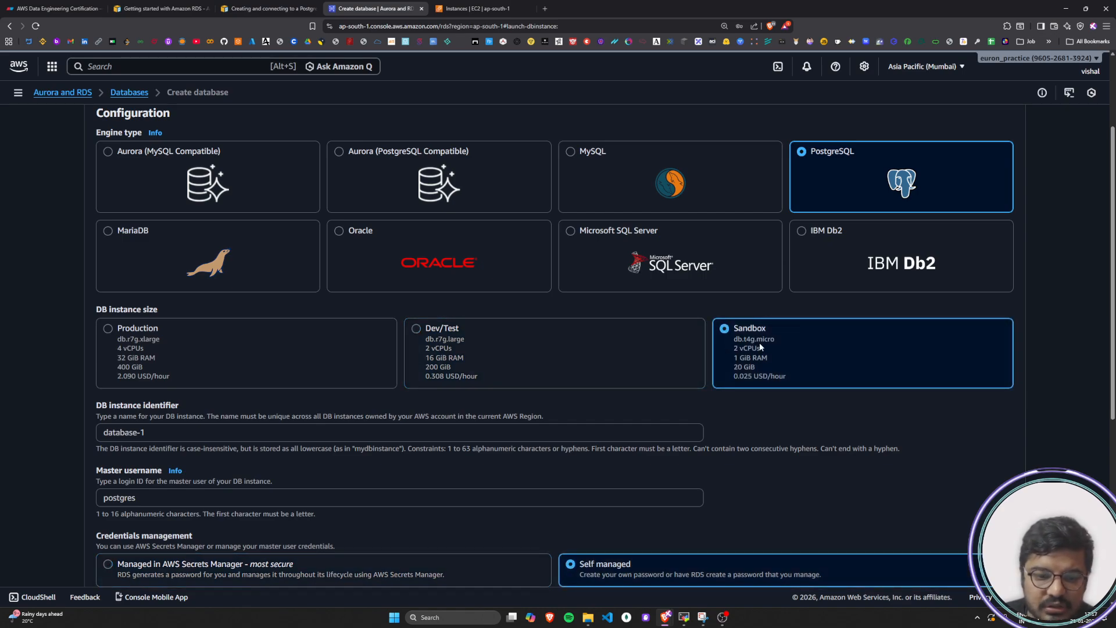
Review the tutorial's example configuration image for the engine type, DB instance size and DB instance identifier
left_click(247, 16)
left_click(384, 12)
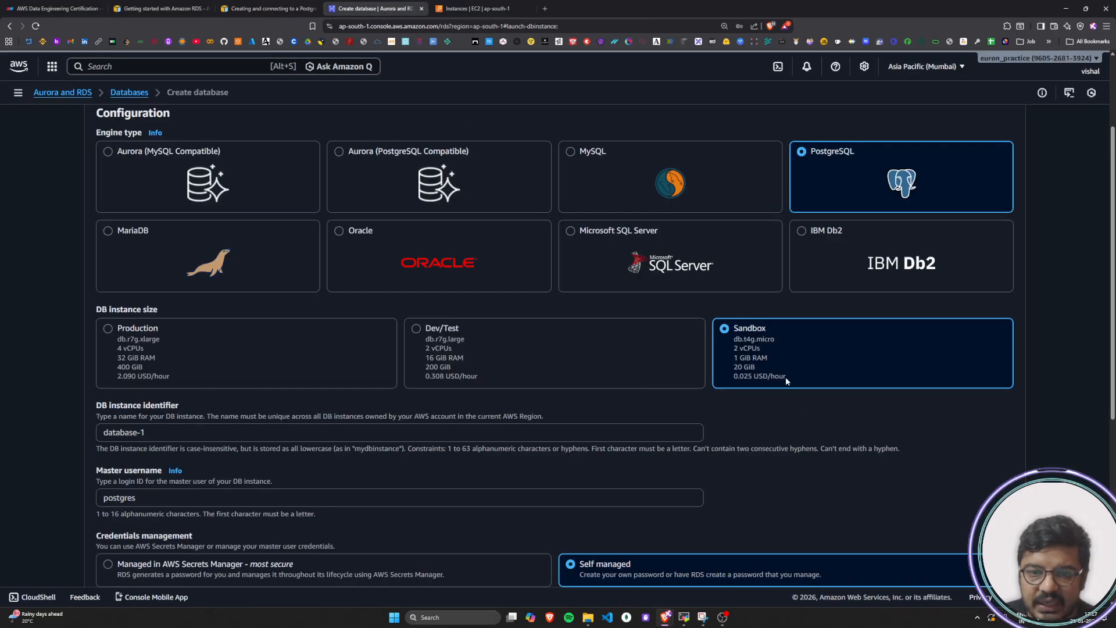
left_click(265, 8)
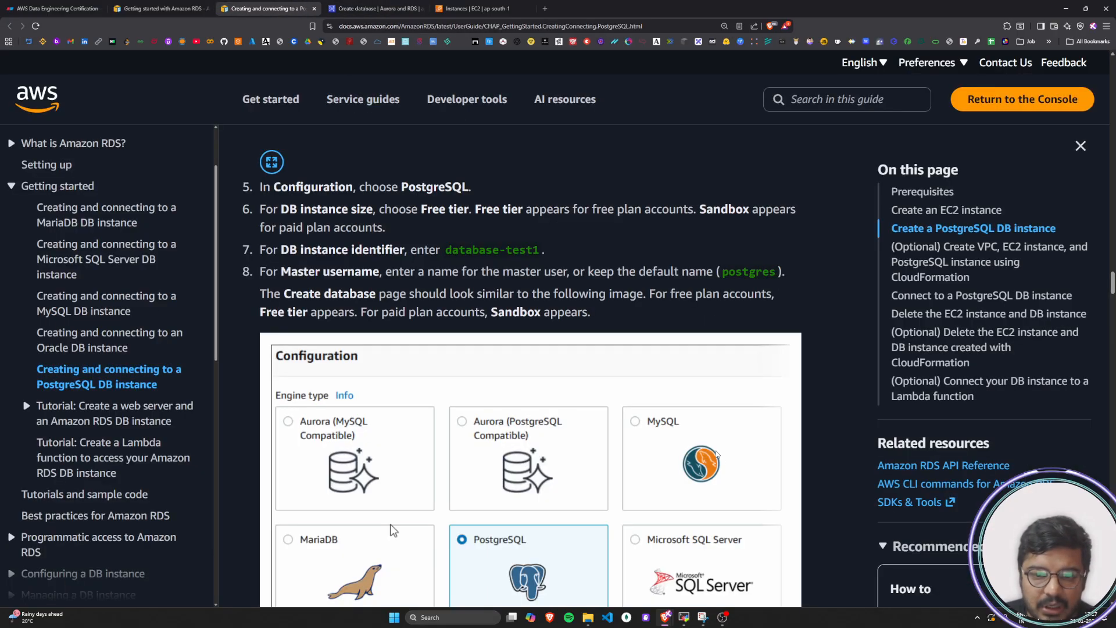
scroll(714, 454, "down", 3)
scroll(714, 454, "down", 2)
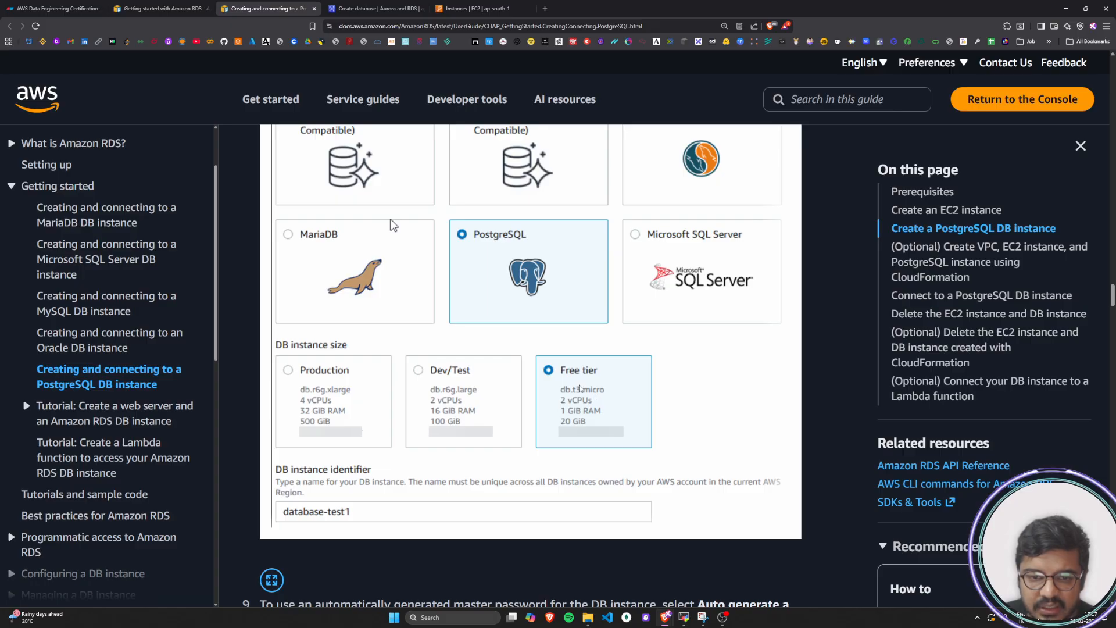
scroll(582, 418, "up", 5)
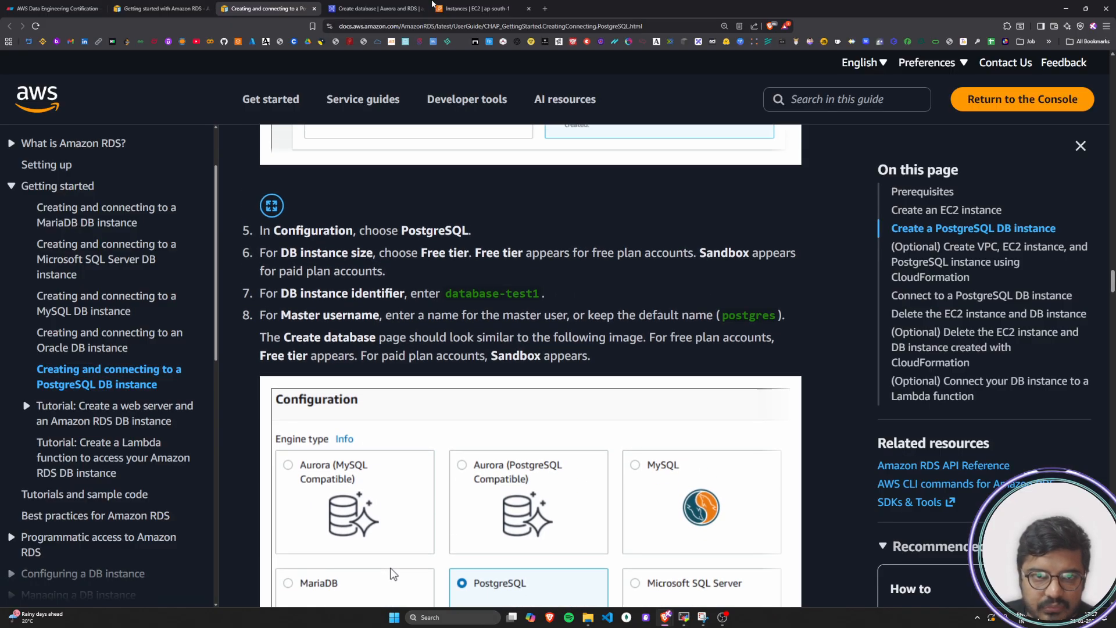
Examine the Sandbox option's instance class, vCPUs, RAM, storage and hourly price on the Create database page
left_click(375, 8)
left_click_drag(734, 342, 754, 345)
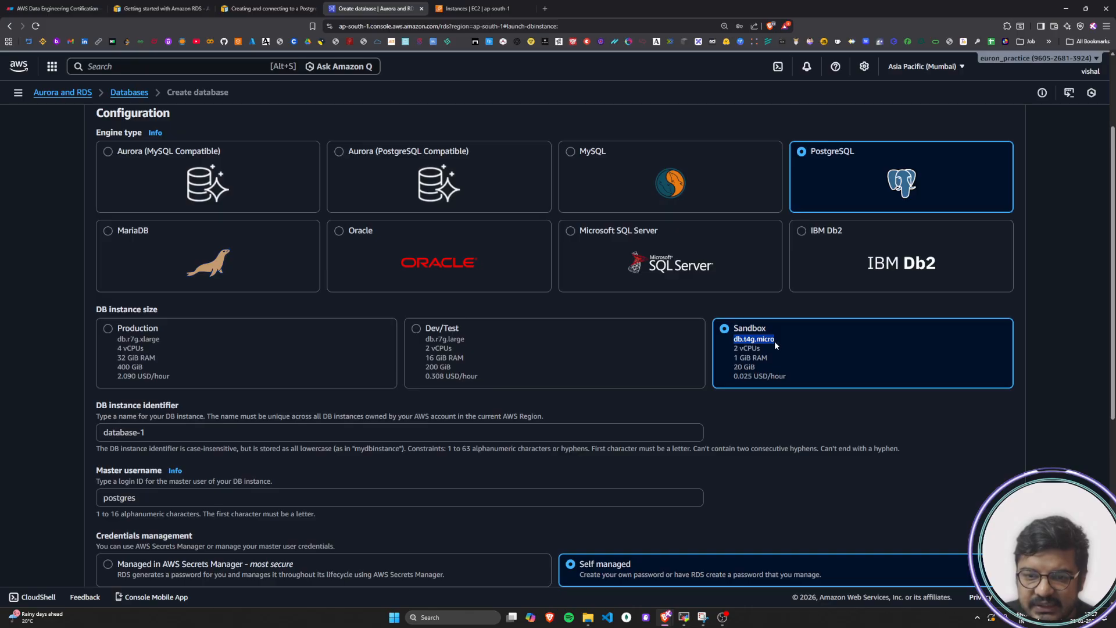
left_click(737, 351)
left_click_drag(735, 350, 753, 381)
left_click(740, 357)
left_click(756, 371)
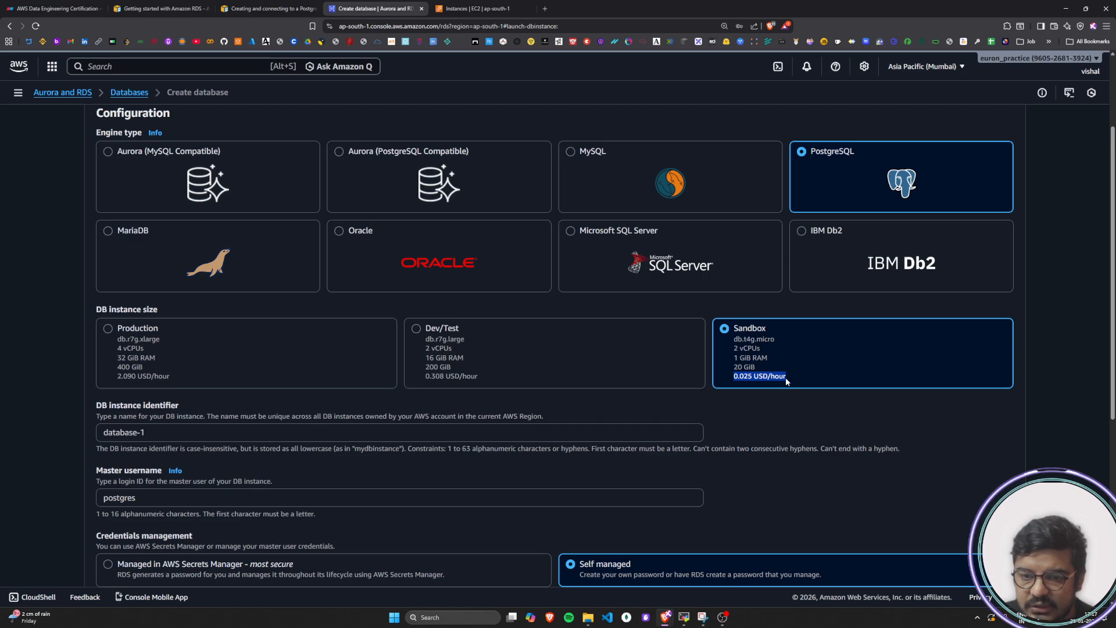
left_click(820, 385)
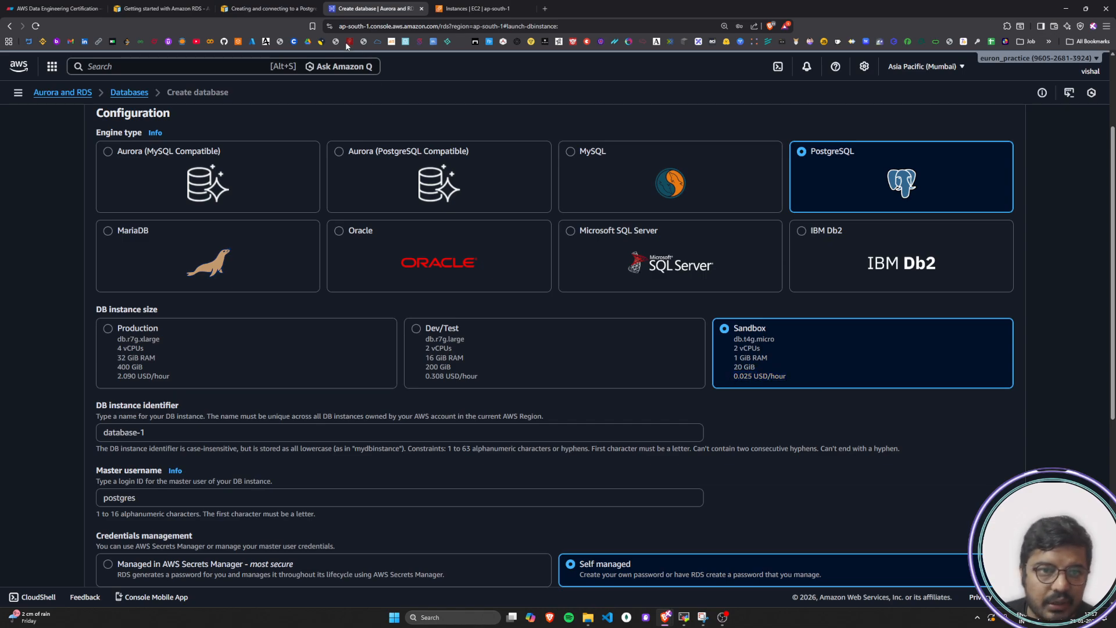
Read tutorial step 7 and set the new database's DB instance identifier to database-test1
left_click(261, 9)
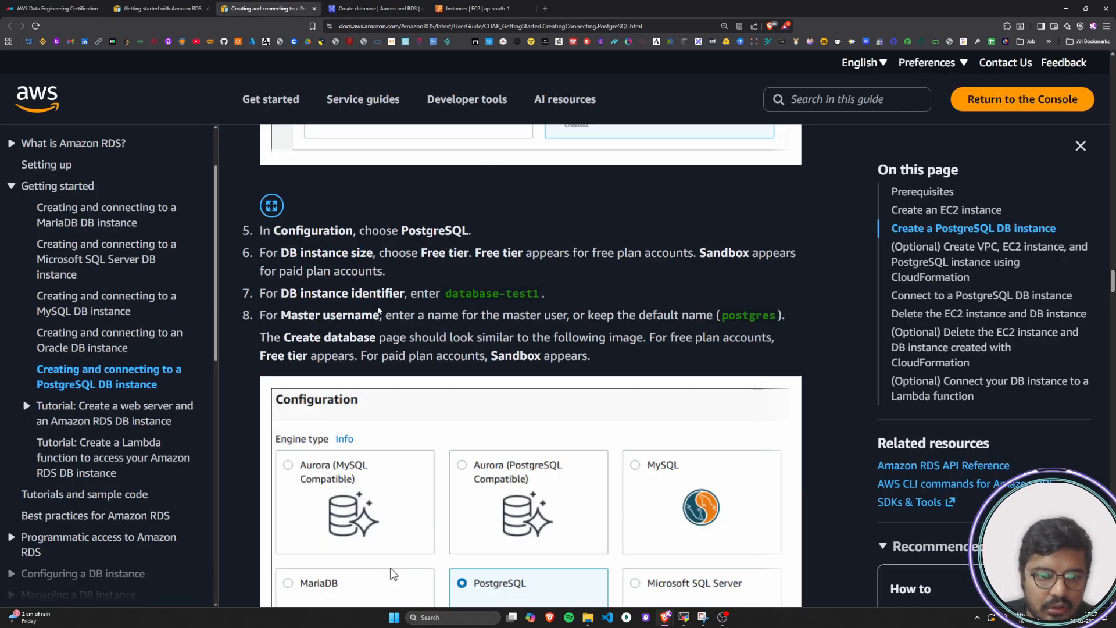
left_click_drag(264, 294, 541, 294)
left_click_drag(280, 252, 404, 272)
left_click(397, 284)
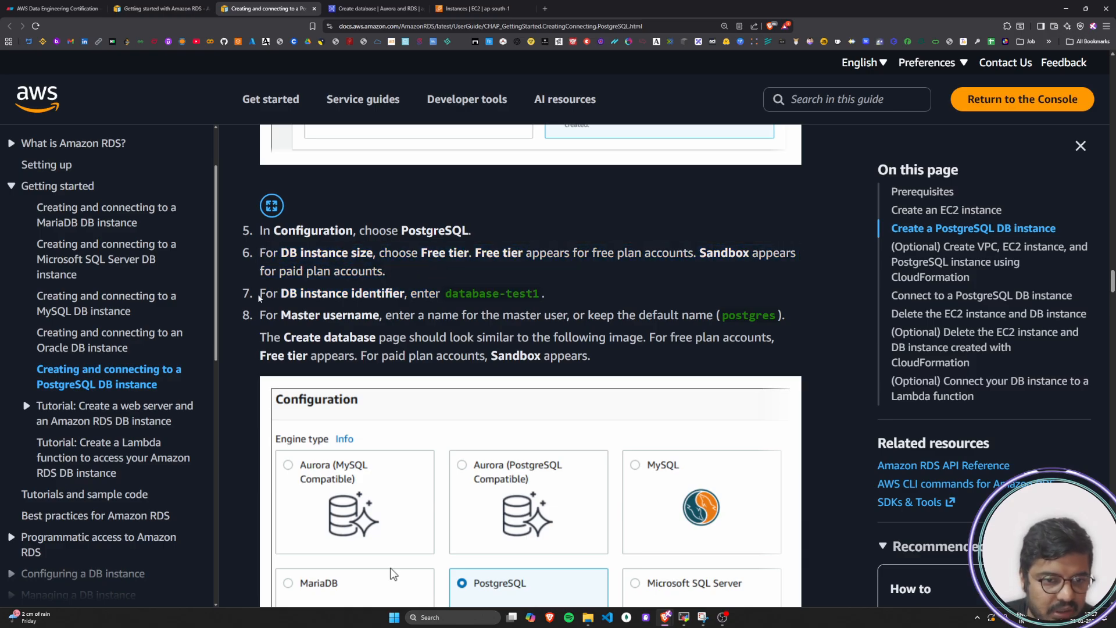
left_click_drag(260, 294, 540, 293)
key("ctrl+c")
left_click(410, 293)
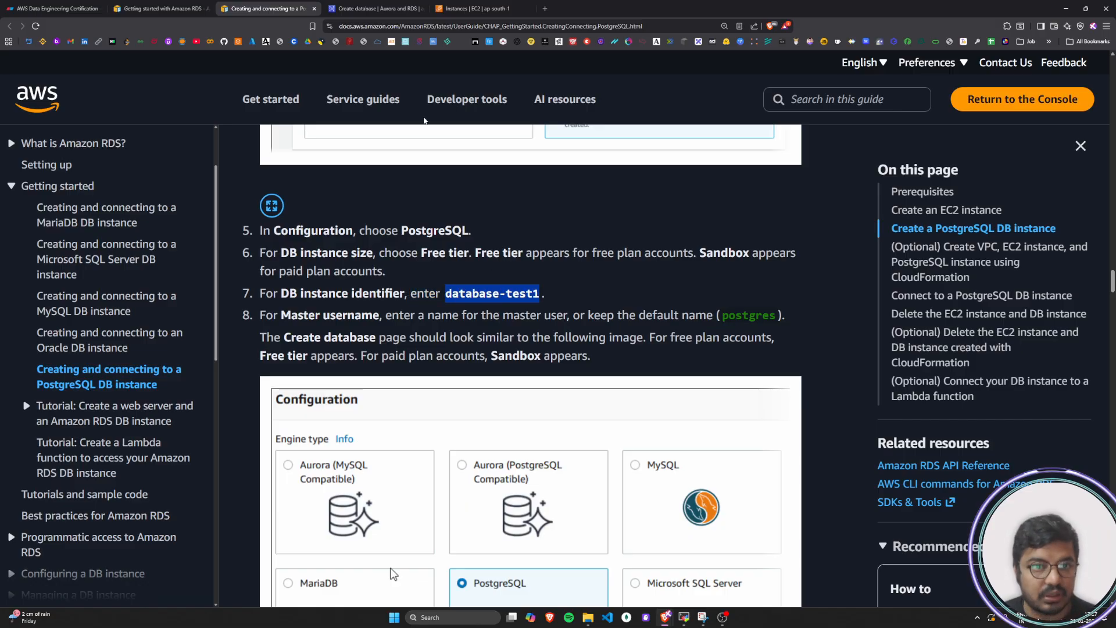
left_click(476, 8)
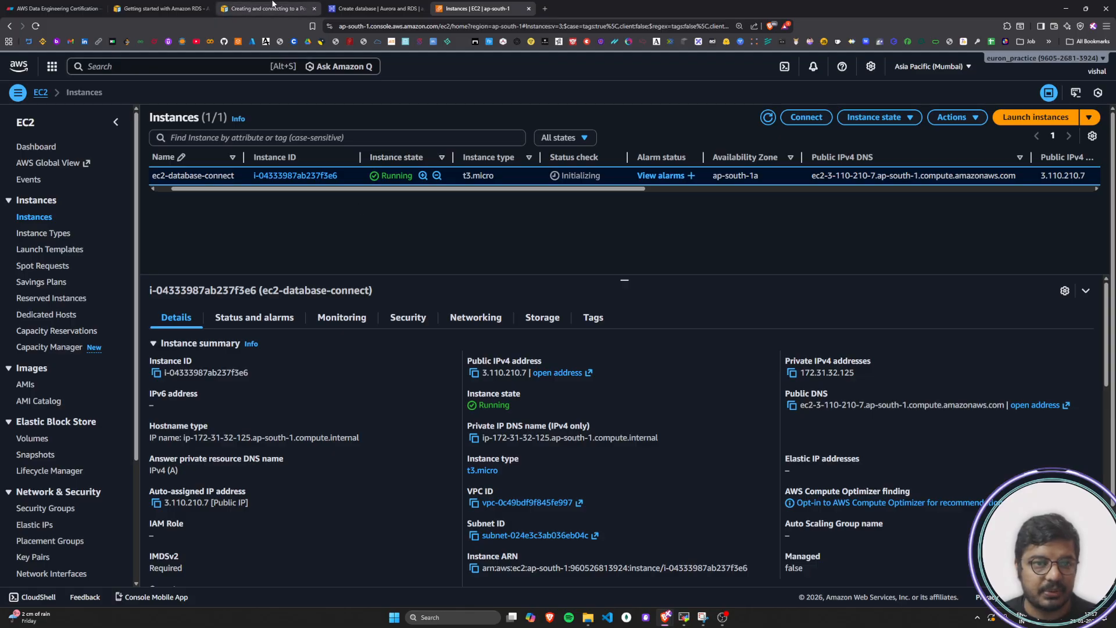
left_click(372, 8)
triple_click(181, 435)
key("ctrl+v")
scroll(174, 424, "down", 4)
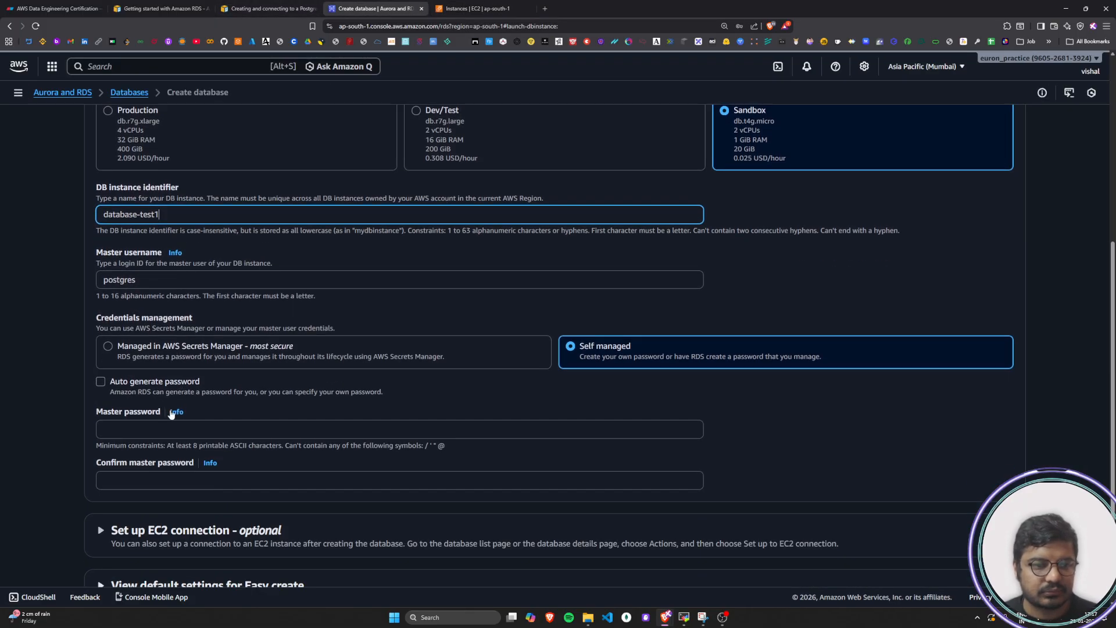
Read tutorial step 8 and check the default master username on the Create database page
left_click(266, 8)
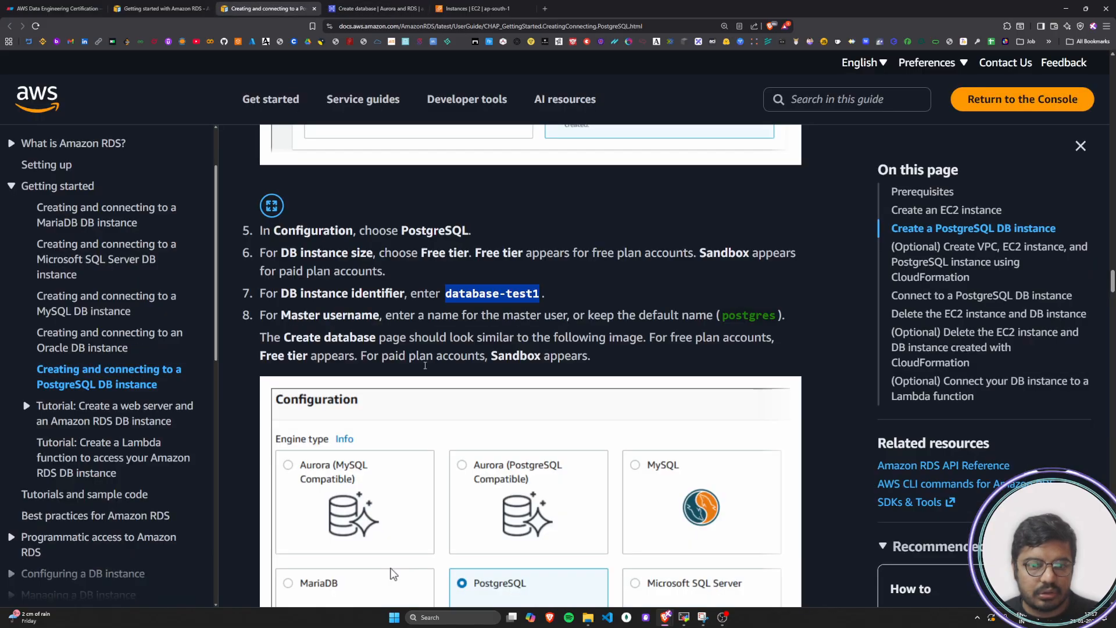
left_click(396, 337)
left_click_drag(266, 319, 780, 318)
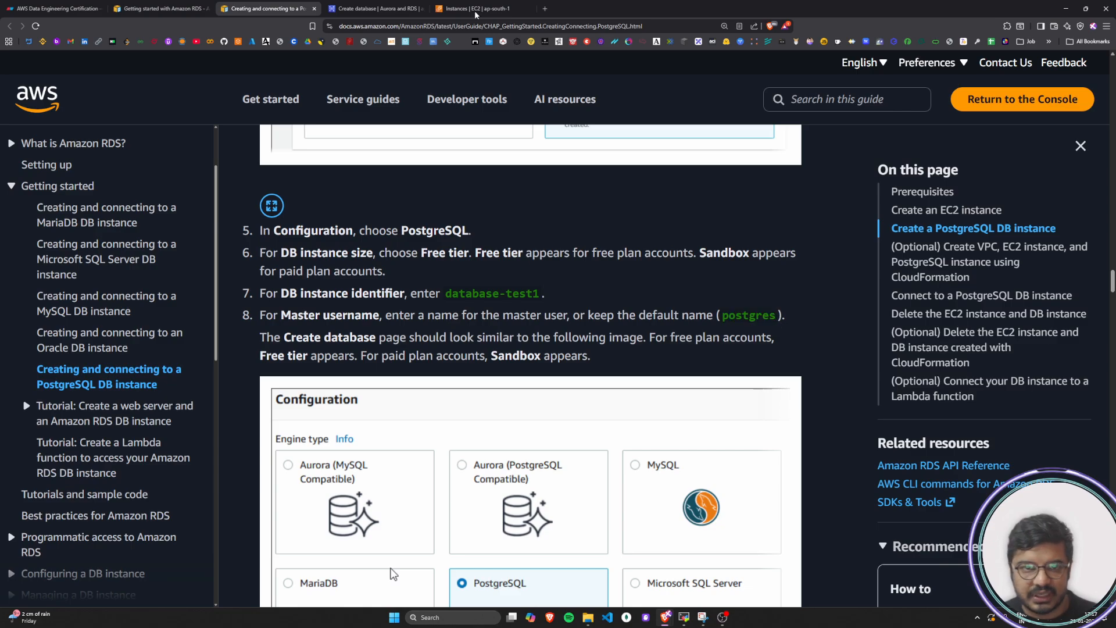
left_click(372, 8)
left_click_drag(138, 285, 98, 280)
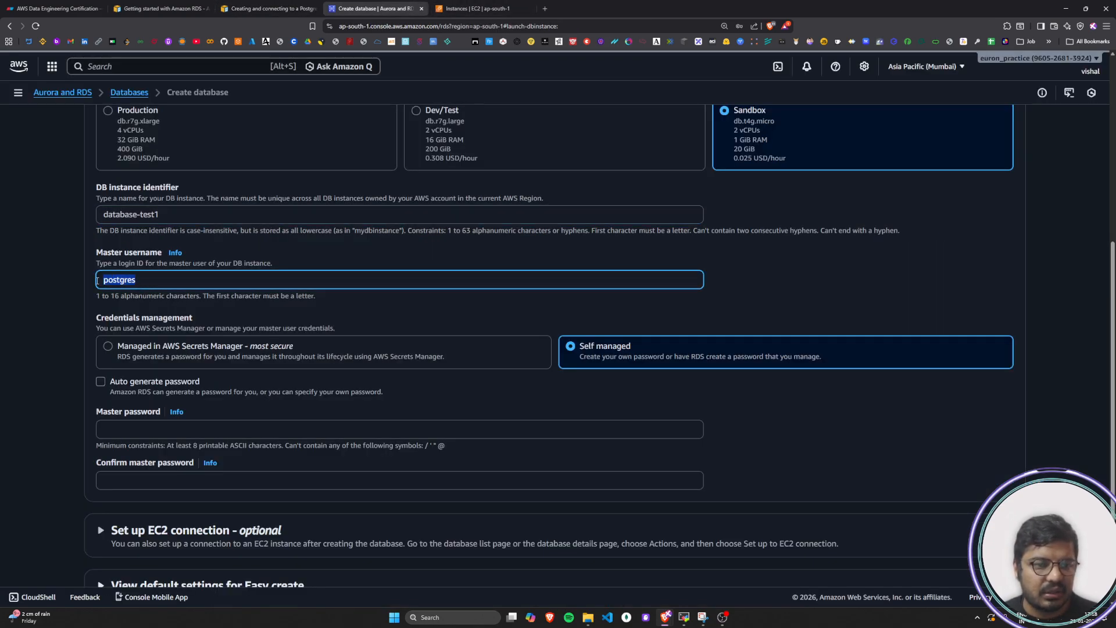
left_click(204, 277)
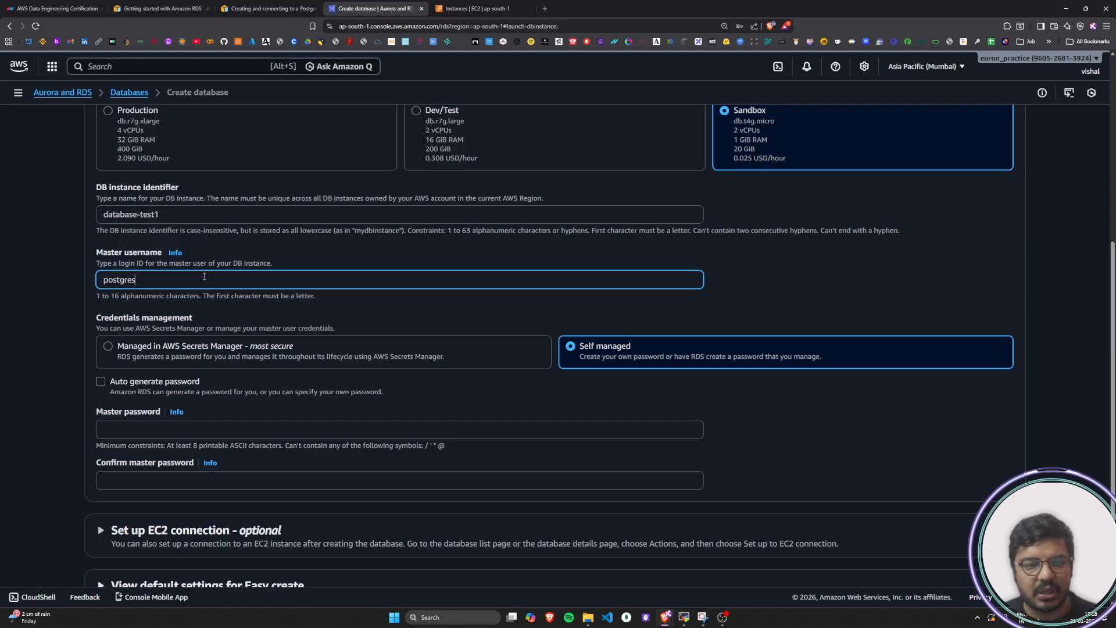
Review the tutorial's note on Free tier and Sandbox and its example configuration image down to the DB instance identifier
left_click(267, 9)
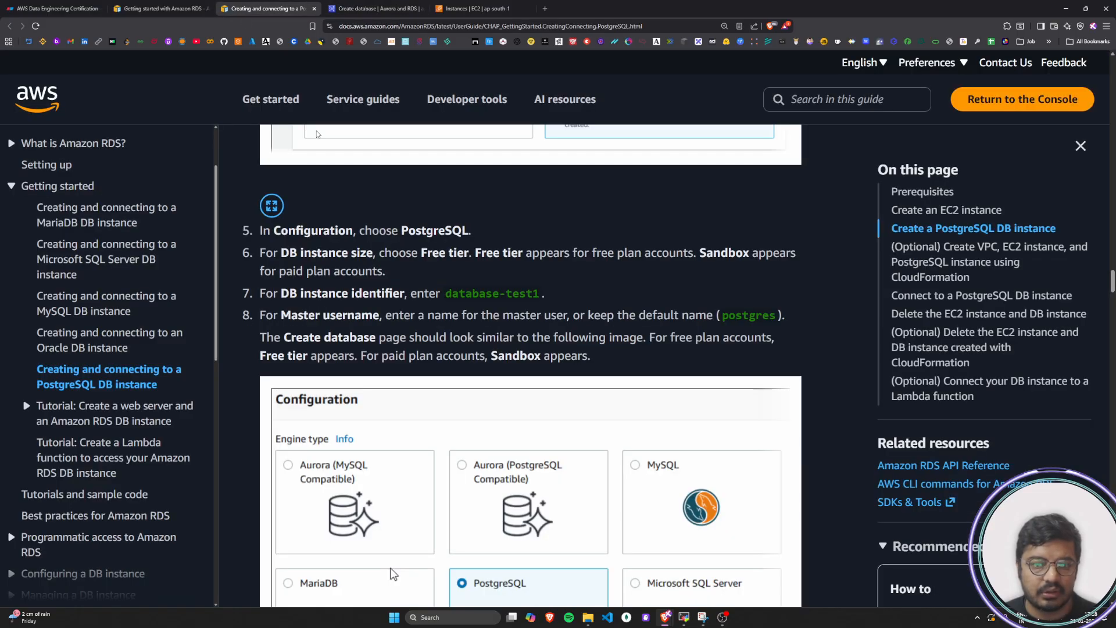
scroll(436, 308, "down", 1)
scroll(437, 312, "down", 3)
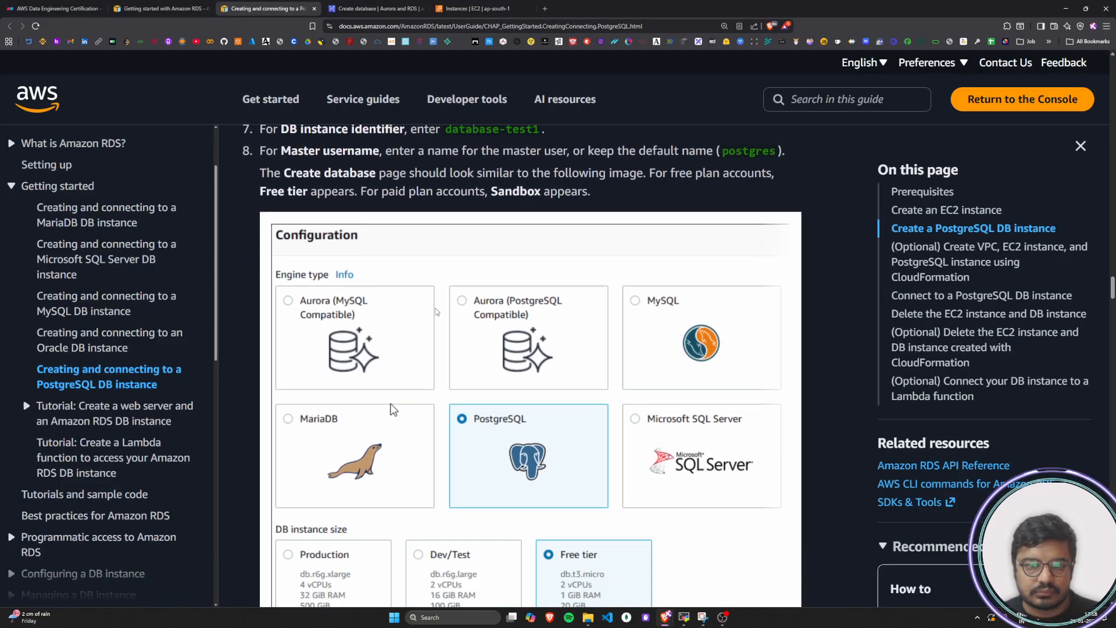
scroll(441, 311, "up", 3)
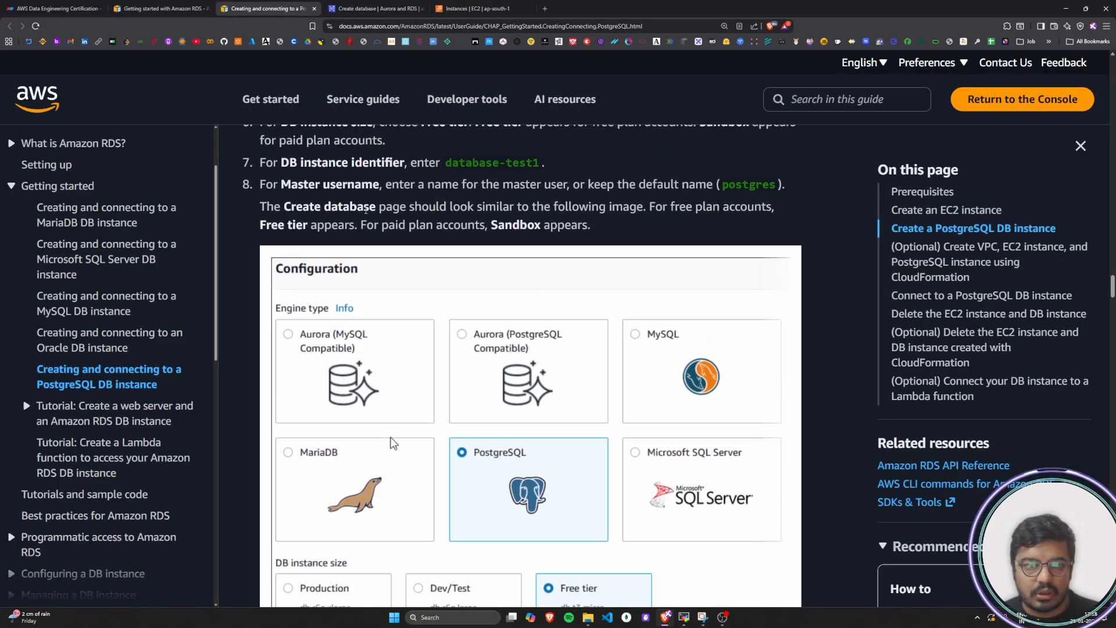
left_click_drag(266, 207, 779, 208)
left_click_drag(278, 226, 709, 228)
left_click(710, 227)
scroll(581, 261, "down", 2)
scroll(392, 349, "down", 3)
scroll(393, 320, "up", 2)
scroll(371, 372, "up", 2)
scroll(417, 382, "down", 1)
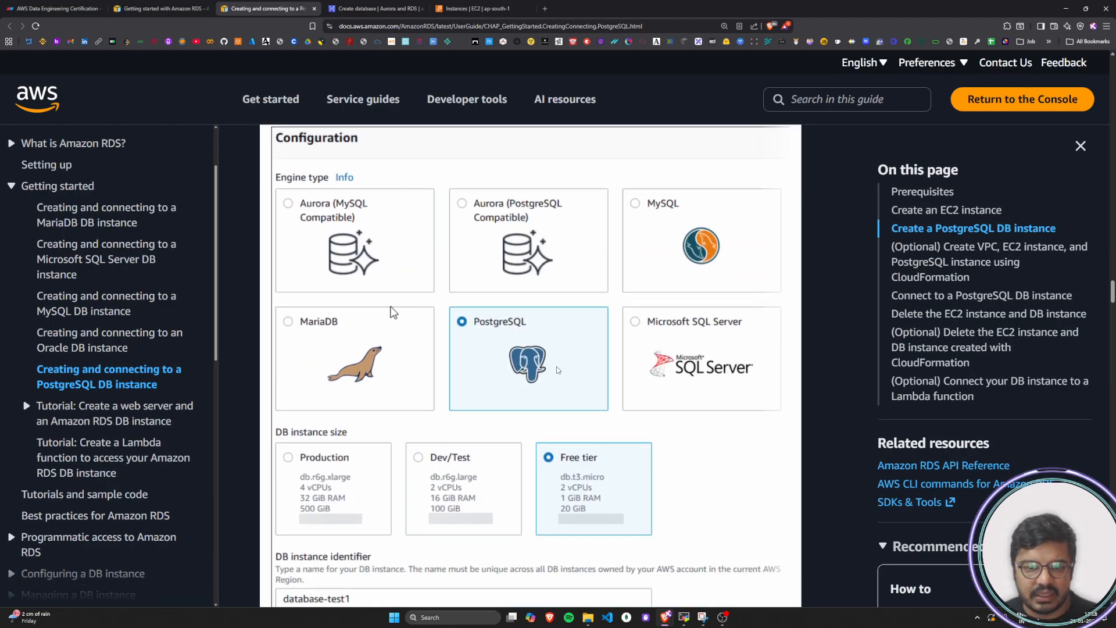
scroll(556, 366, "down", 2)
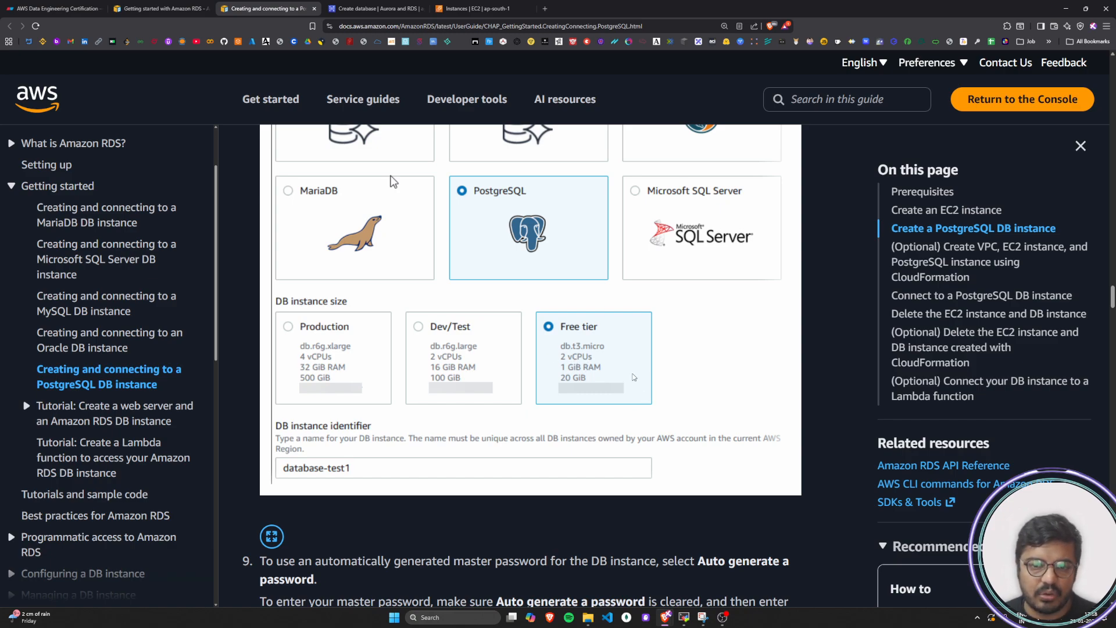
scroll(580, 337, "down", 2)
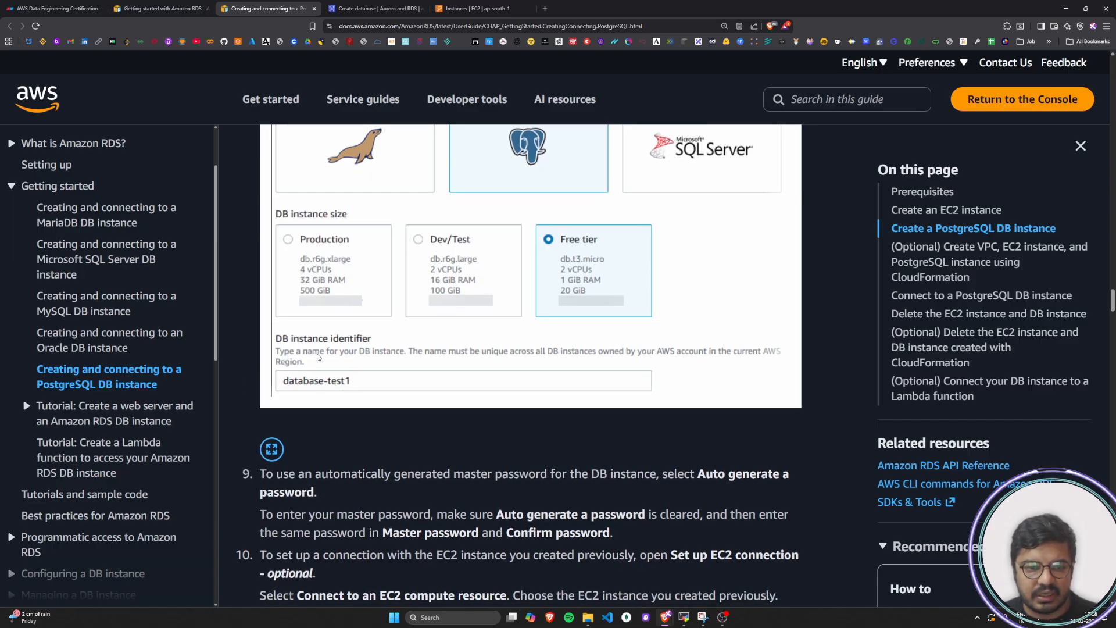
scroll(349, 387, "down", 4)
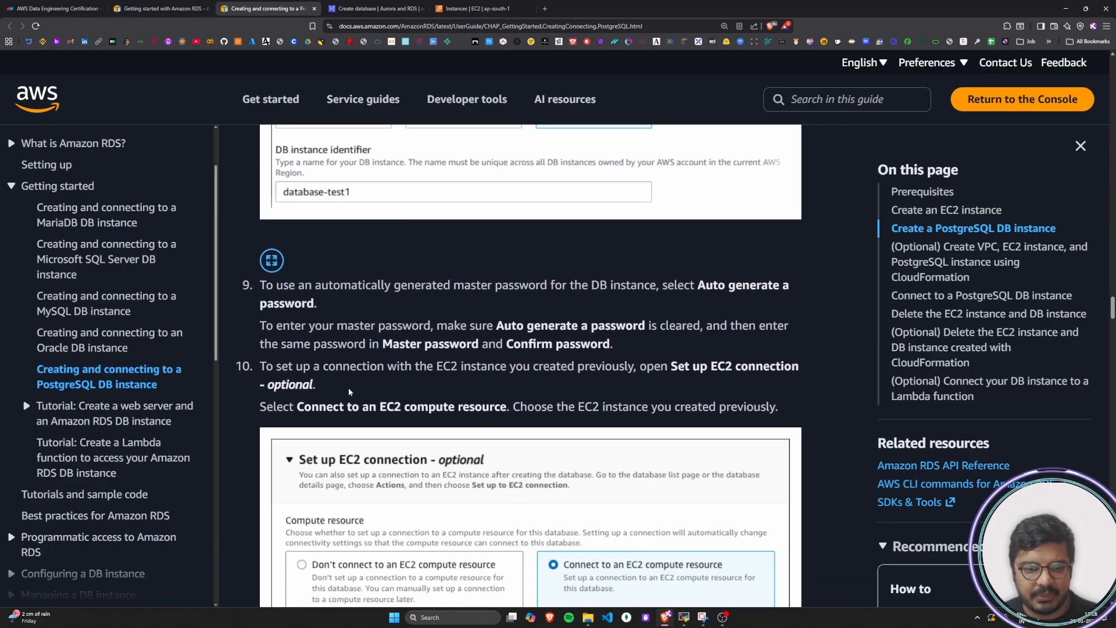
Read tutorial step 9 on the master password, and enter and confirm a self-managed master password for the new database
left_click_drag(260, 256, 790, 262)
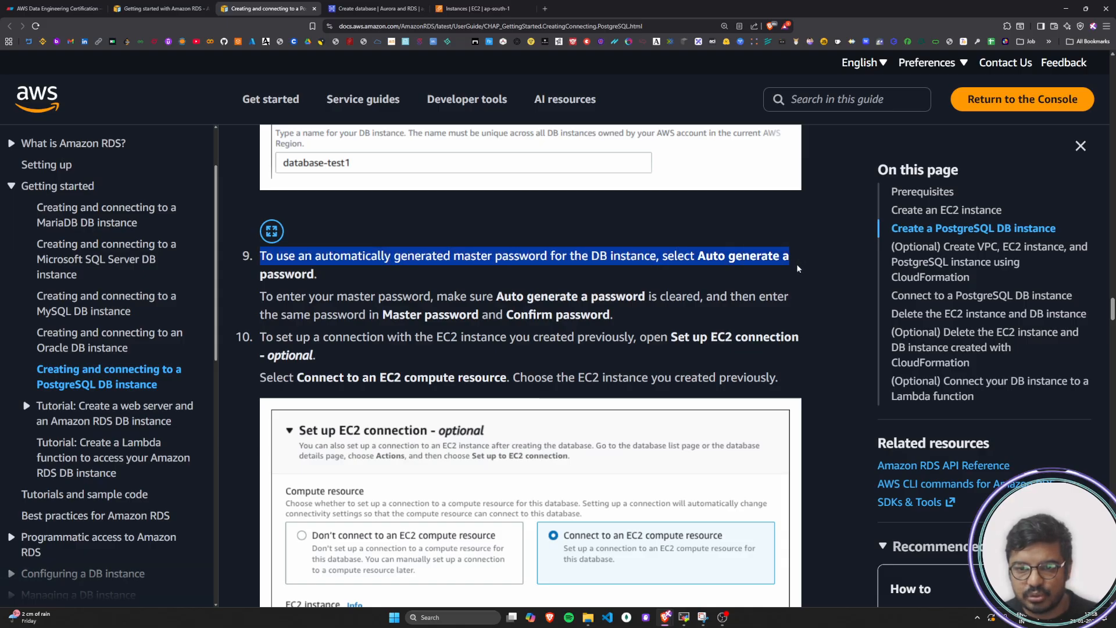
left_click(266, 285)
left_click_drag(266, 296, 731, 305)
left_click_drag(268, 318, 616, 317)
left_click(619, 318)
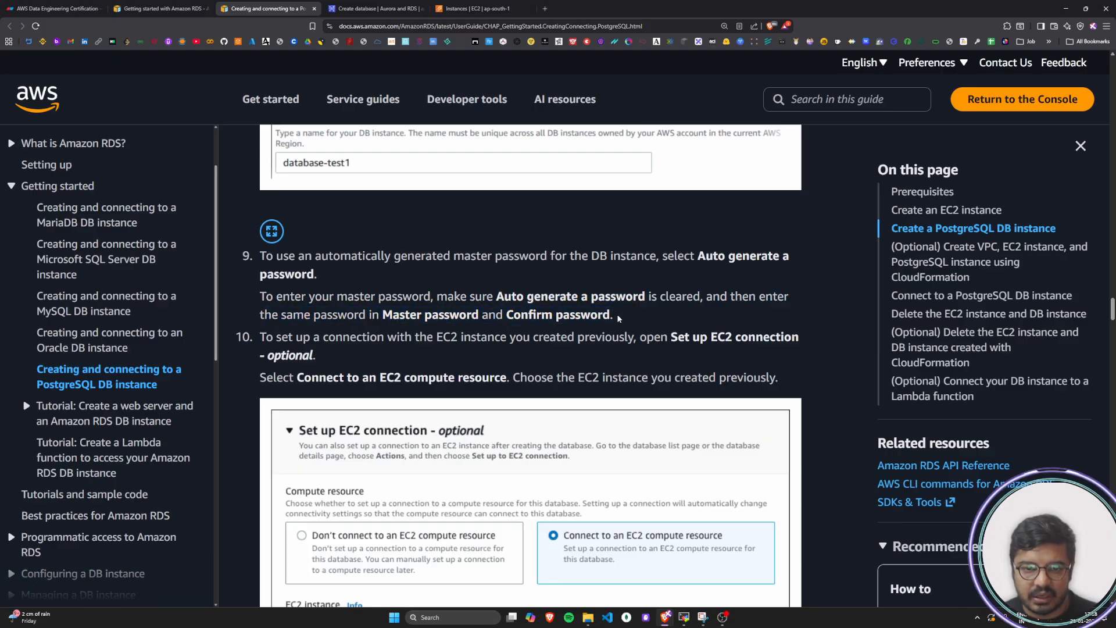
left_click(372, 8)
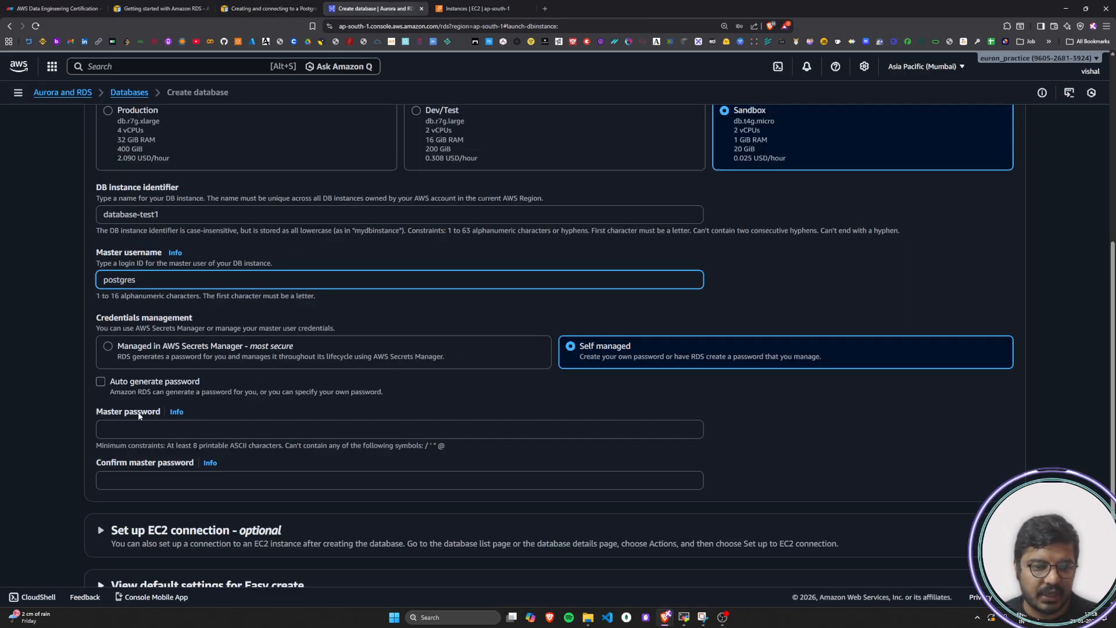
left_click(174, 429)
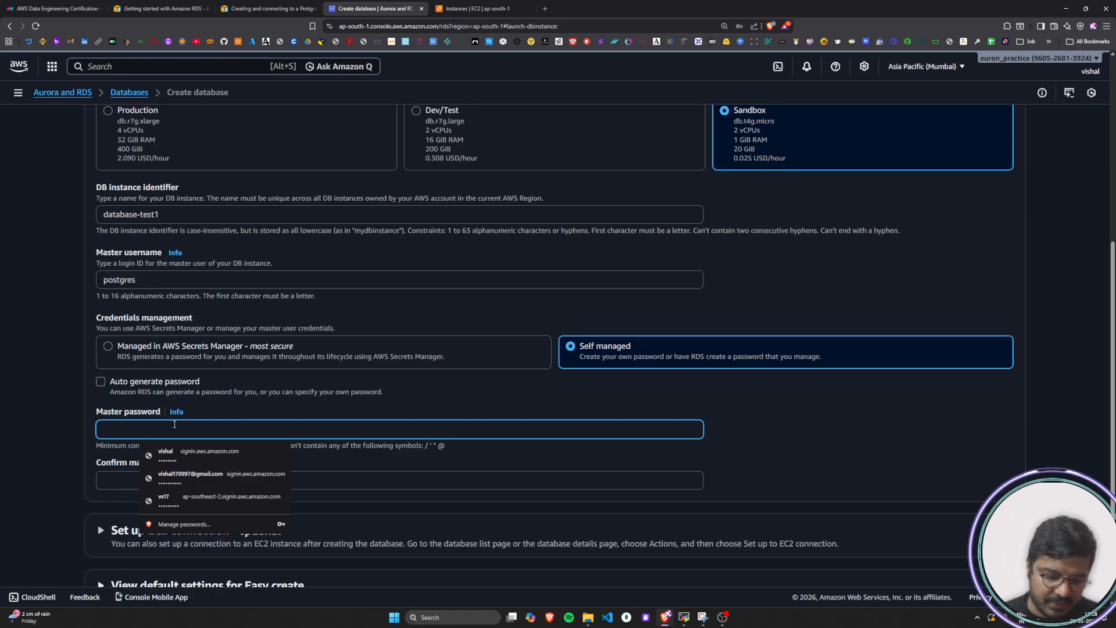
type("••")
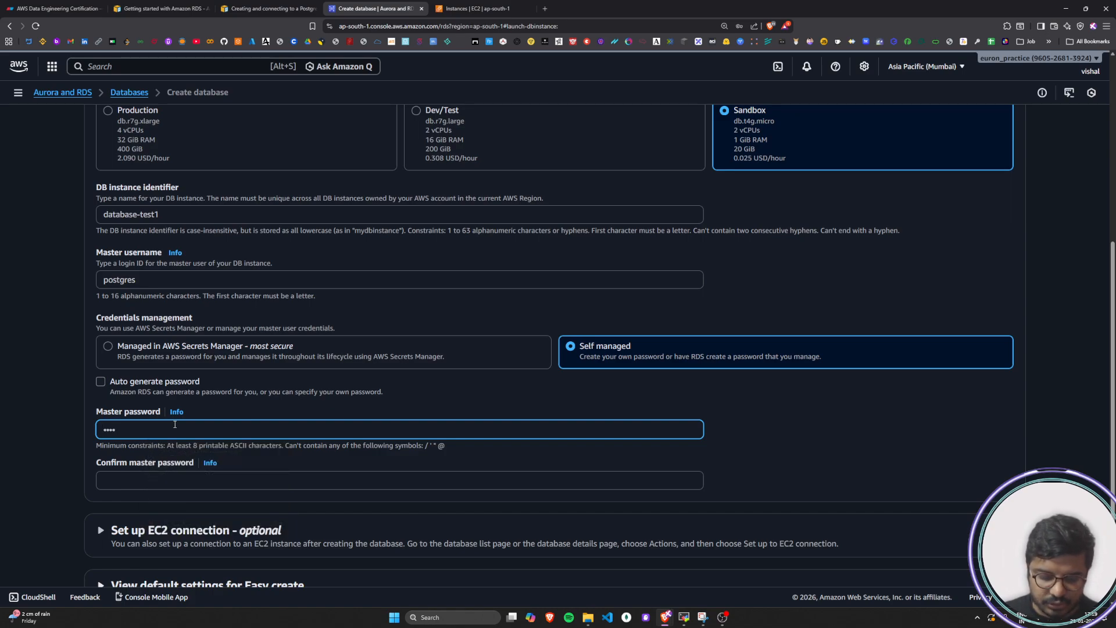
left_click(138, 481)
type("••")
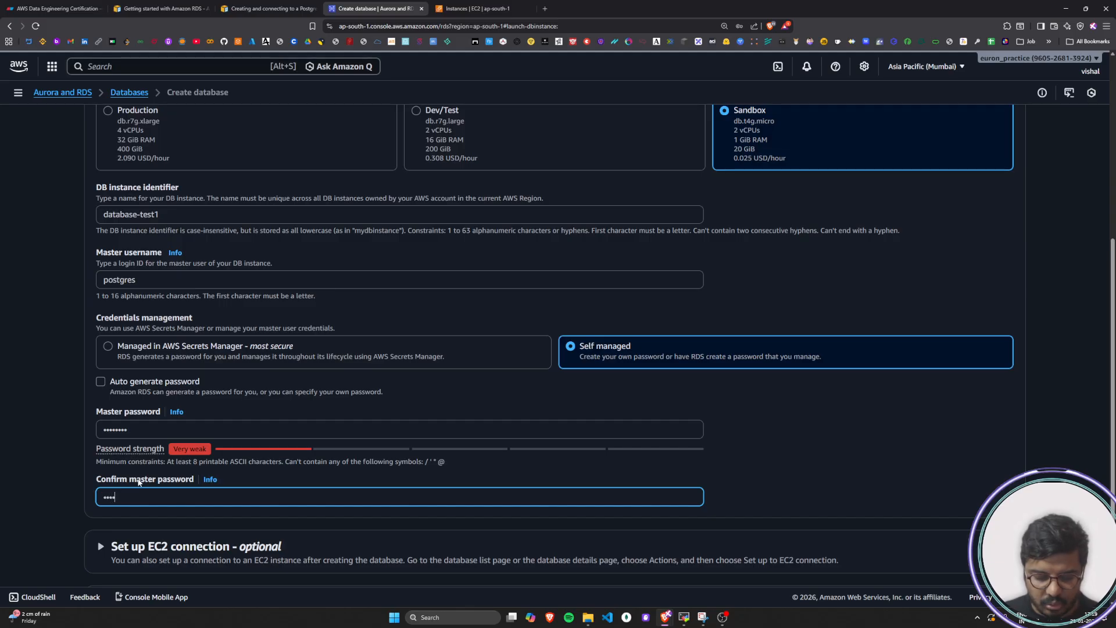
left_click(61, 481)
Read tutorial step 10 on setting up a connection with the previously created EC2 instance
left_click(264, 9)
scroll(519, 290, "down", 2)
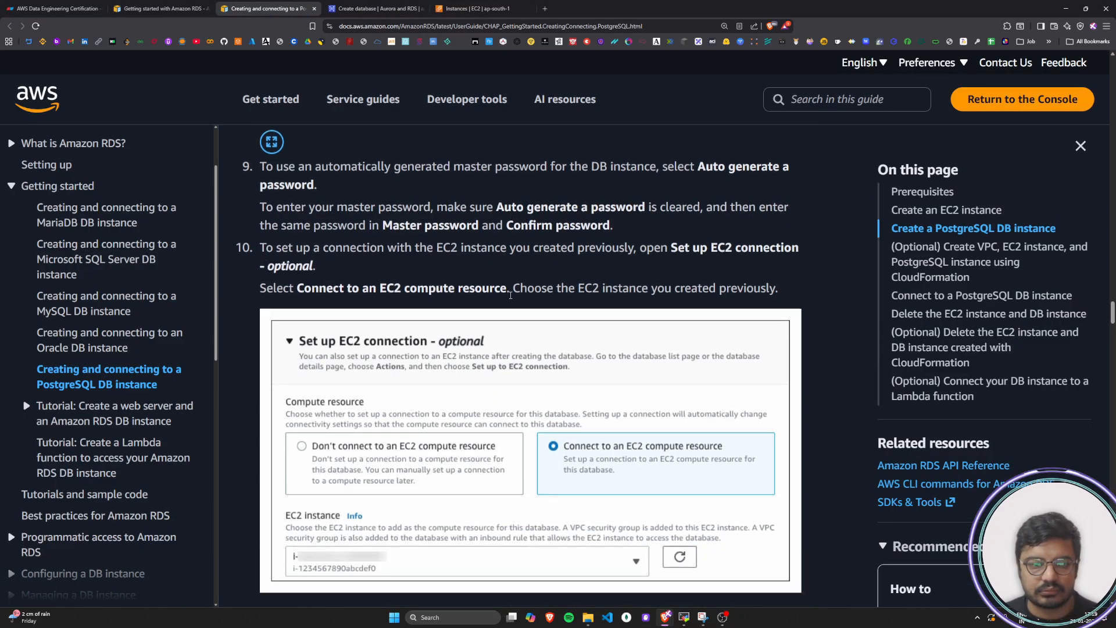
scroll(281, 274, "up", 1)
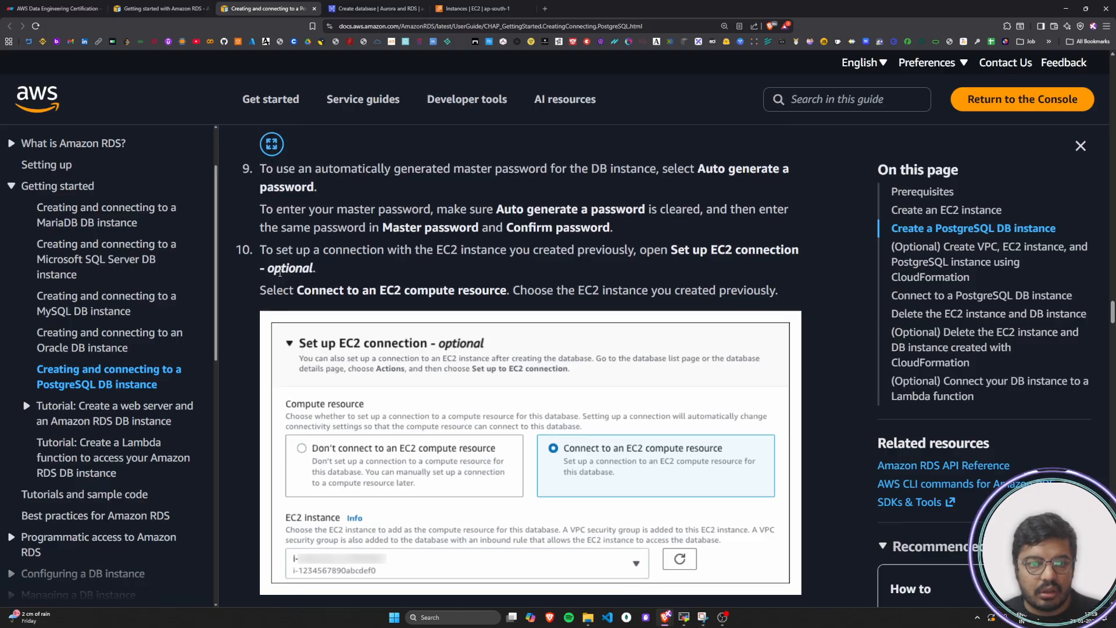
left_click_drag(261, 251, 754, 254)
left_click(754, 254)
left_click_drag(259, 298, 800, 295)
left_click(800, 295)
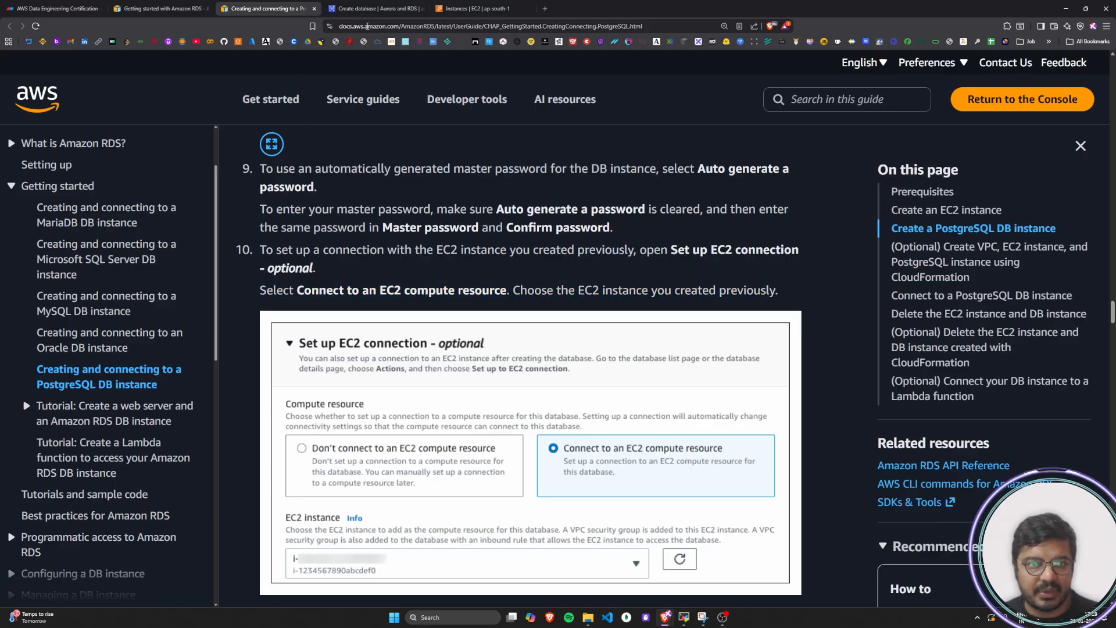
Set up the optional EC2 connection with Connect to an EC2 compute resource, choosing the ec2-database-connect instance
left_click(361, 8)
scroll(97, 410, "down", 3)
left_click(99, 408)
scroll(155, 394, "down", 1)
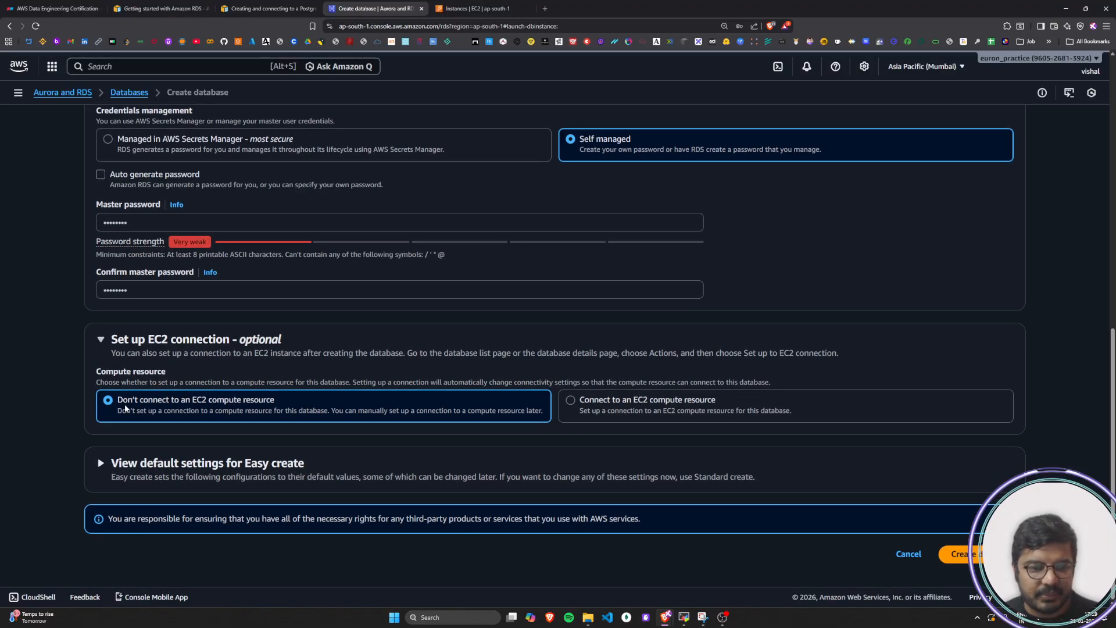
left_click_drag(117, 400, 277, 403)
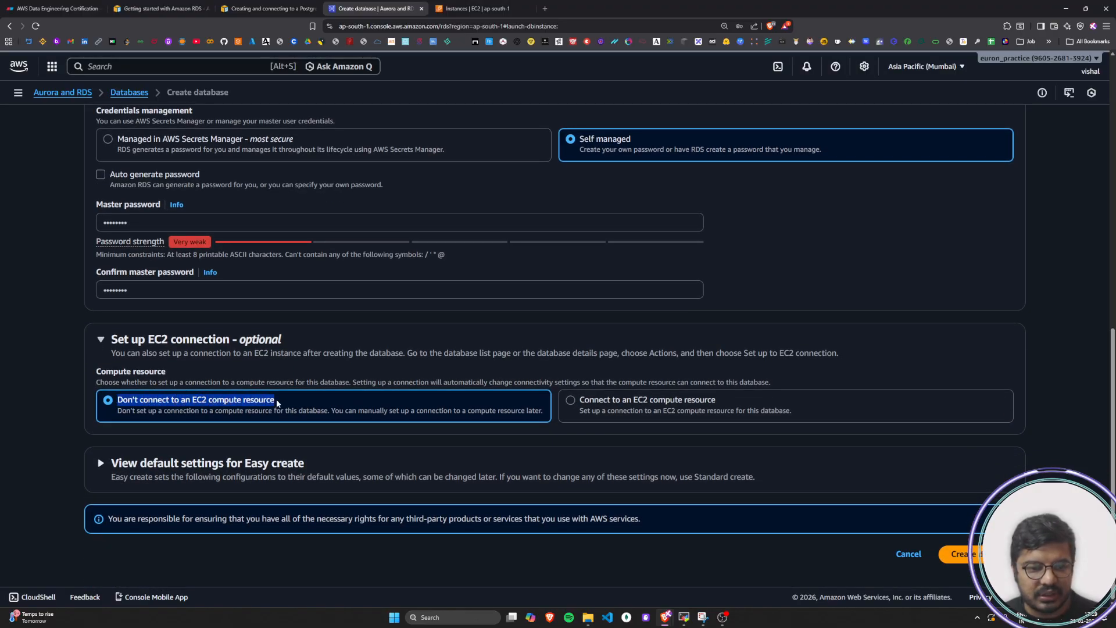
left_click(277, 399)
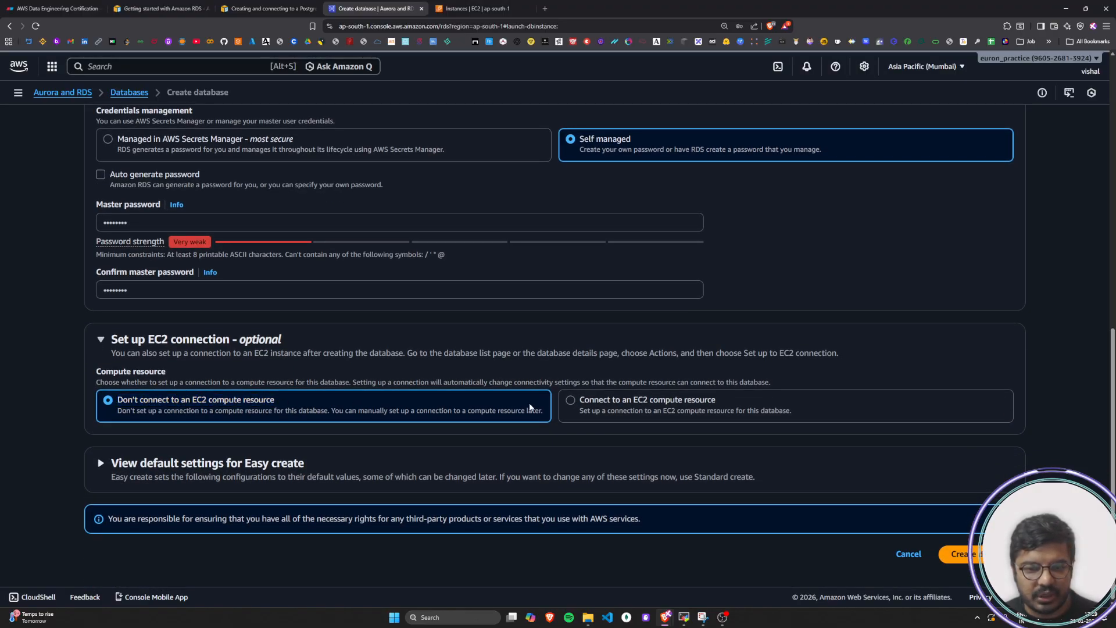
left_click(577, 404)
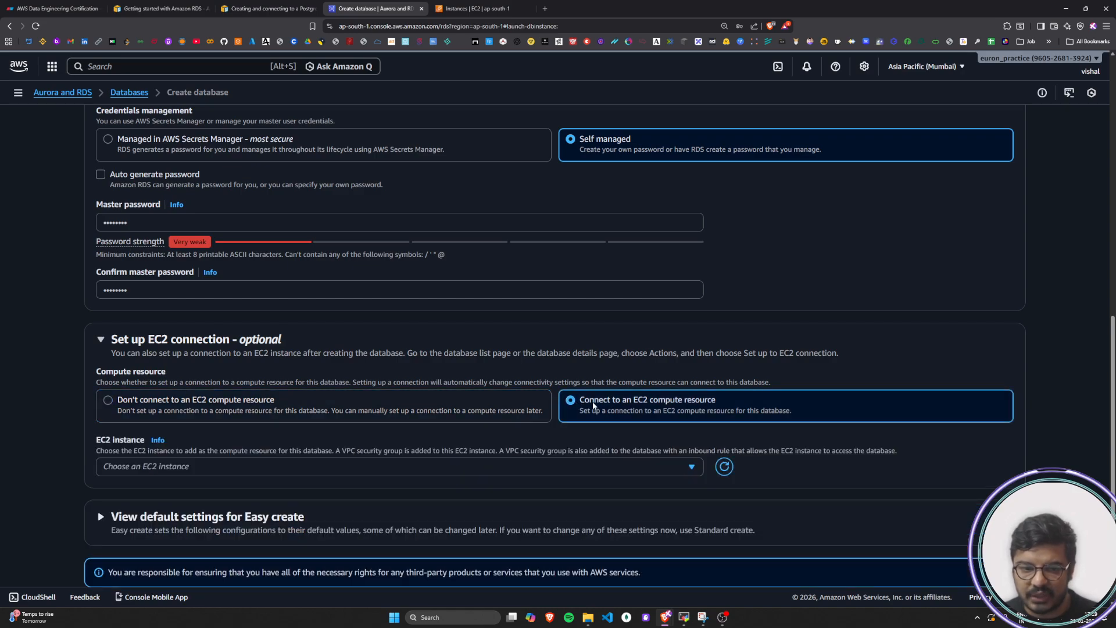
scroll(605, 413, "down", 1)
left_click(685, 417)
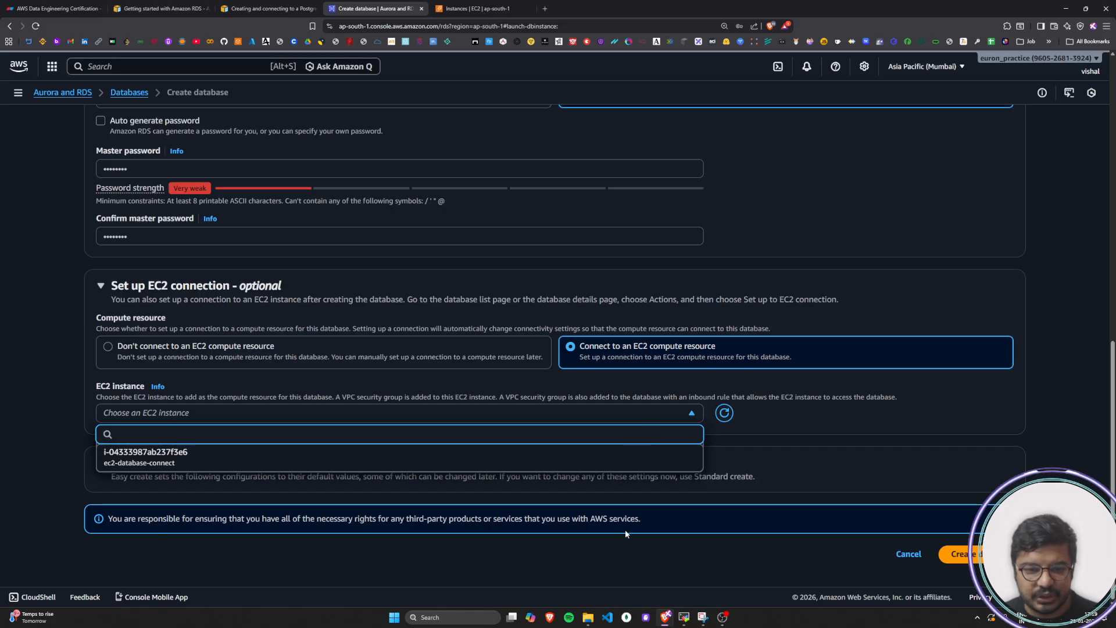
left_click(392, 458)
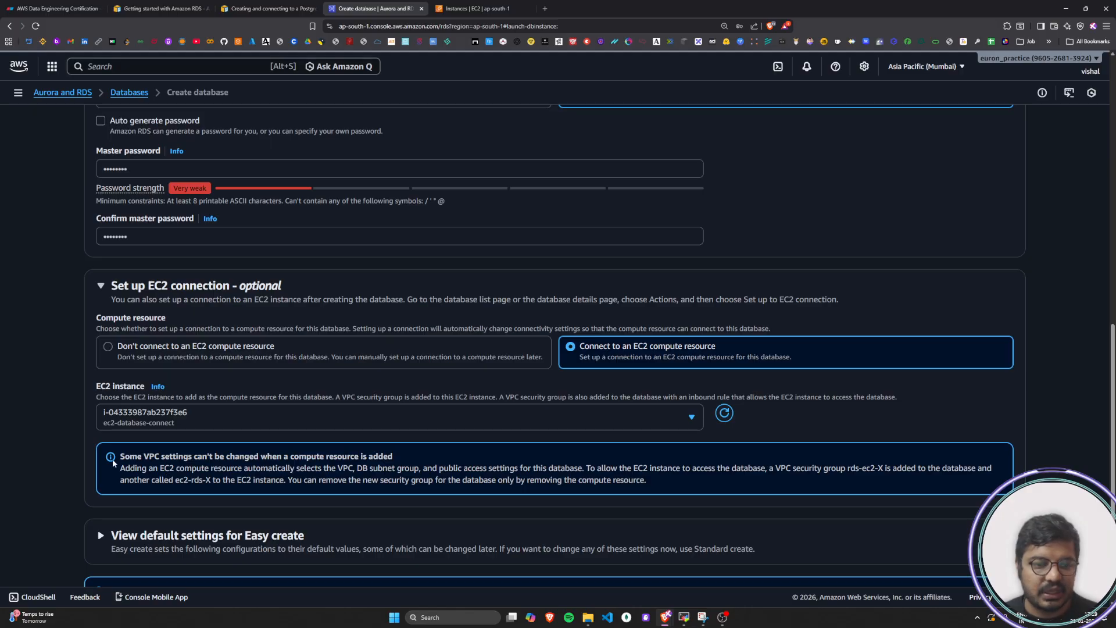
Read the notice on VPC settings and added security groups, and switch to the PostgreSQL RDS architecture diagram in Eraser
left_click_drag(122, 457, 407, 459)
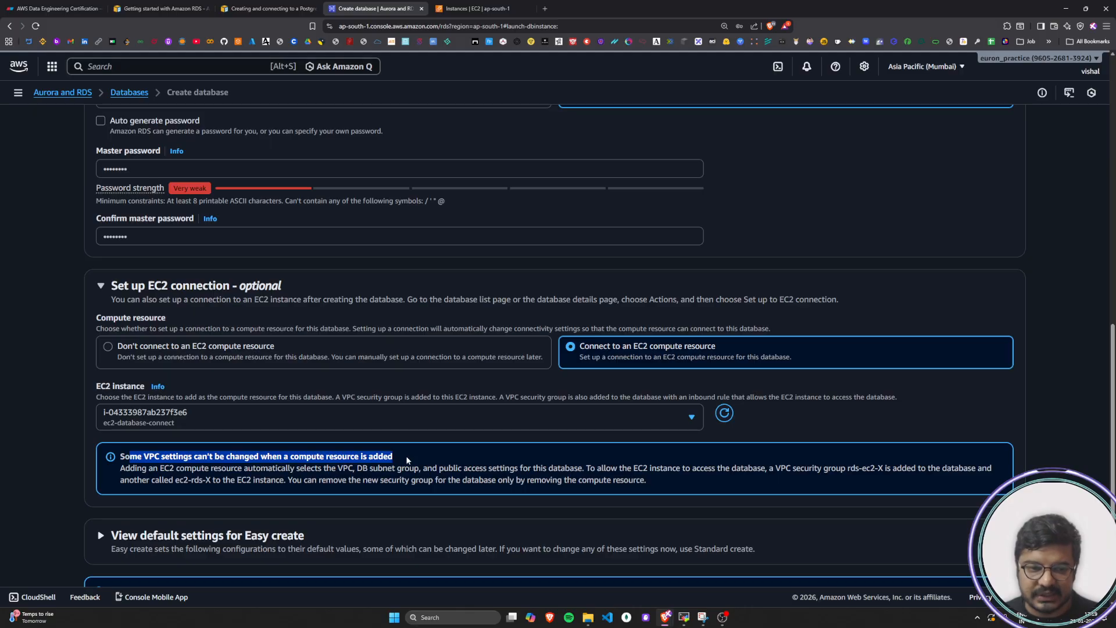
left_click(407, 460)
scroll(304, 457, "down", 1)
left_click_drag(121, 397, 888, 396)
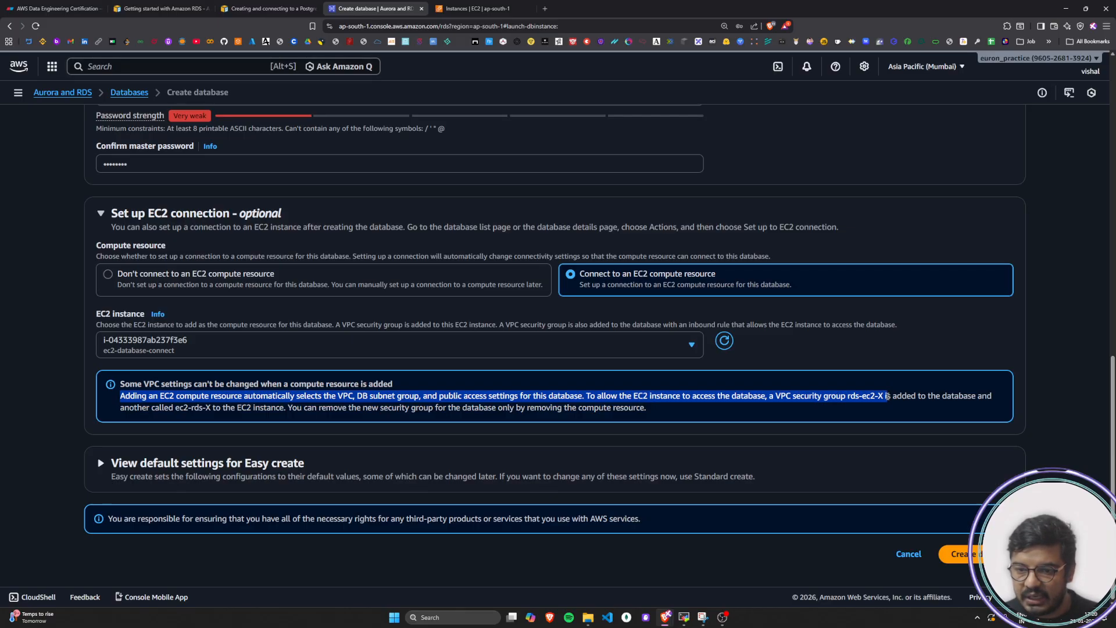
left_click(863, 426)
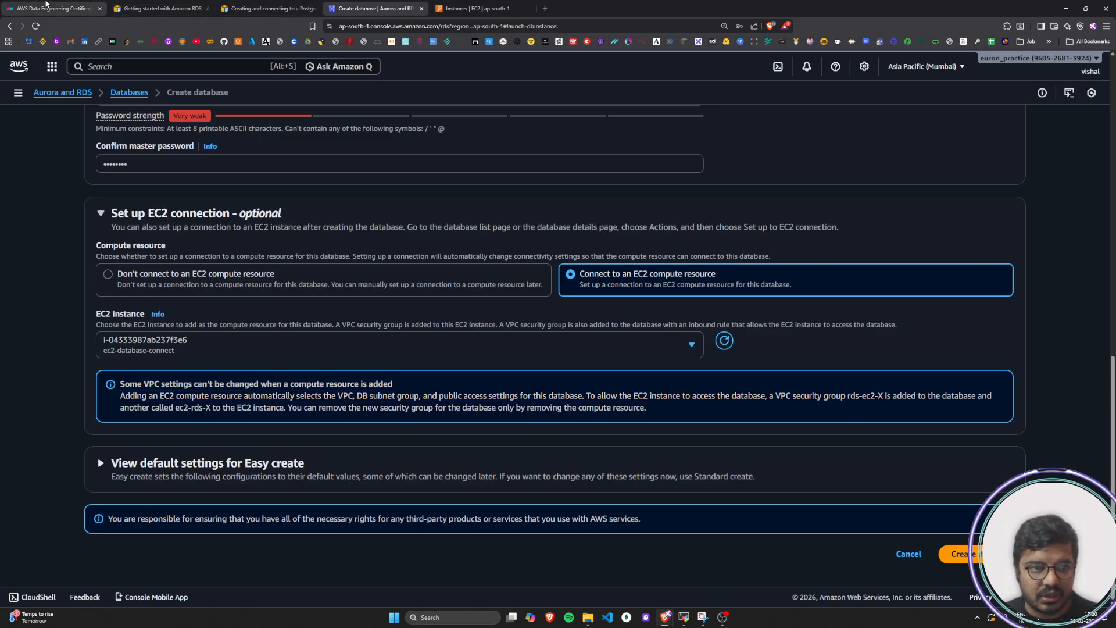
left_click(47, 5)
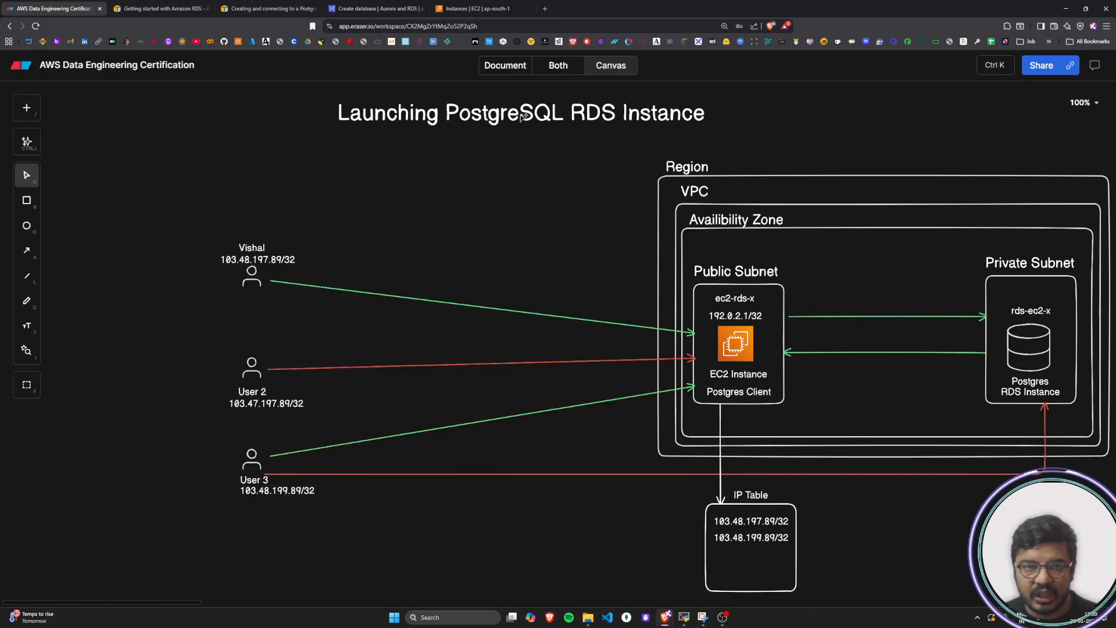
Return to the PostgreSQL DB instance tutorial and look over steps 9 to 11 after the EC2 connection setup
left_click(192, 9)
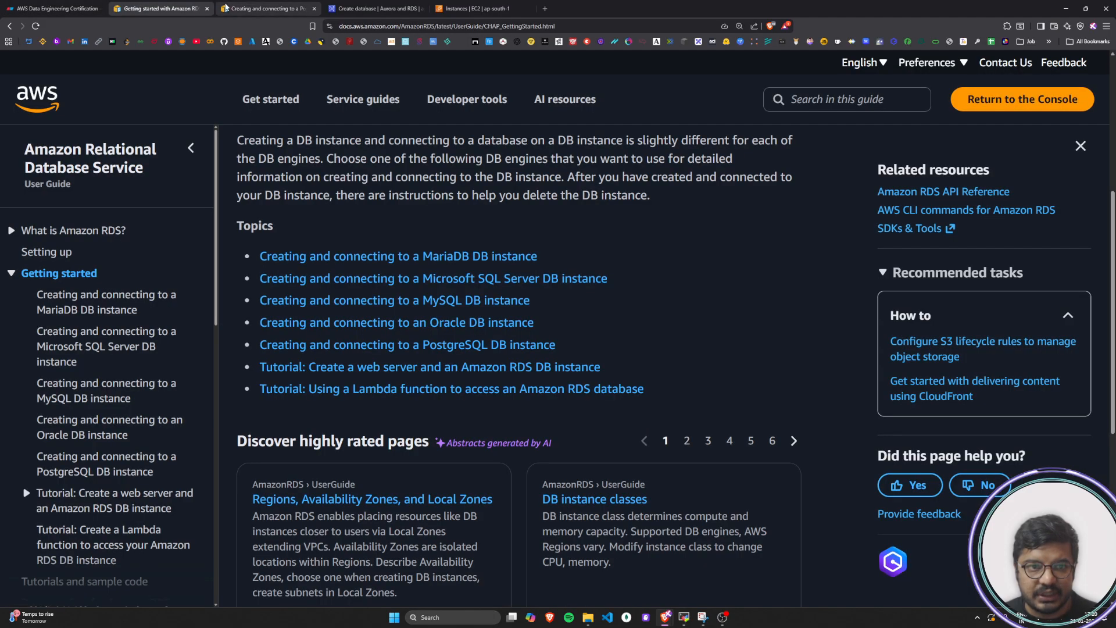
left_click(226, 8)
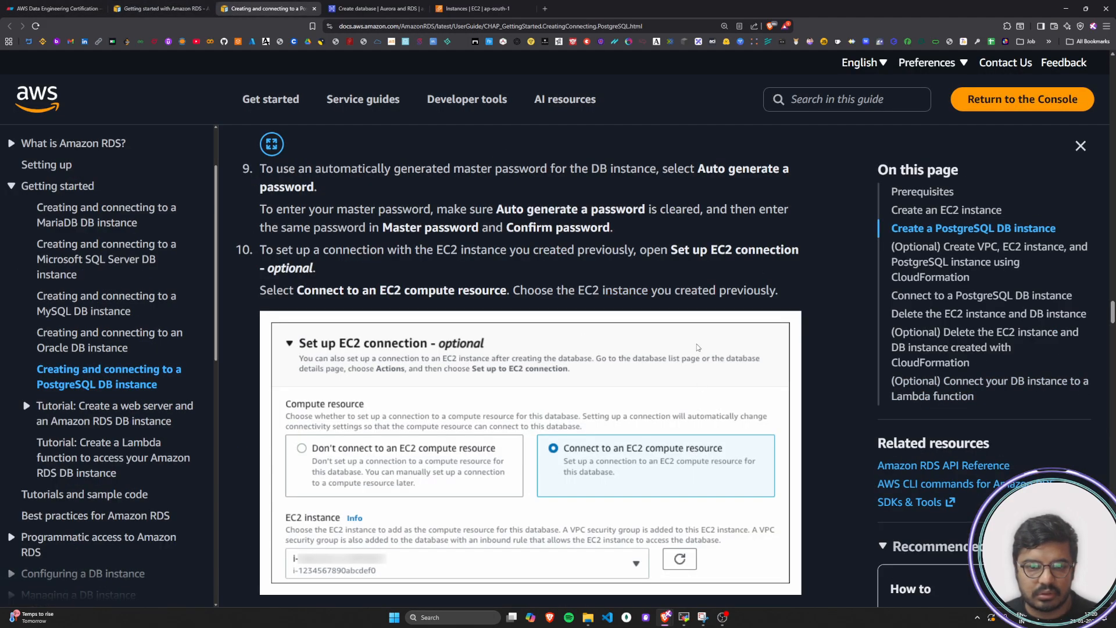
scroll(697, 348, "down", 4)
scroll(697, 347, "up", 5)
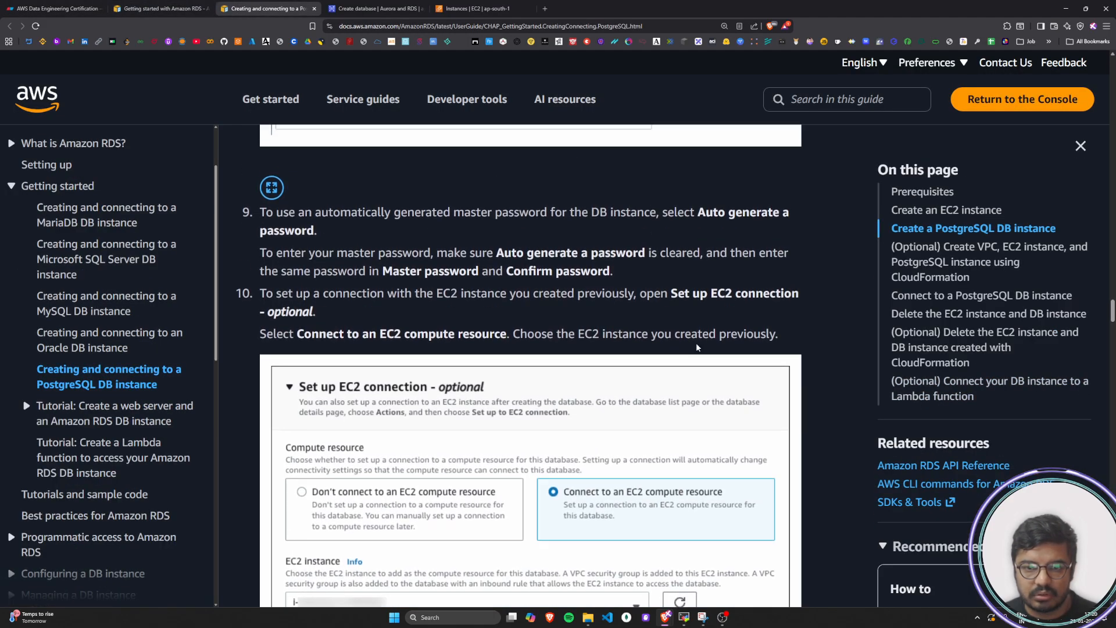
scroll(696, 347, "down", 11)
scroll(468, 134, "up", 4)
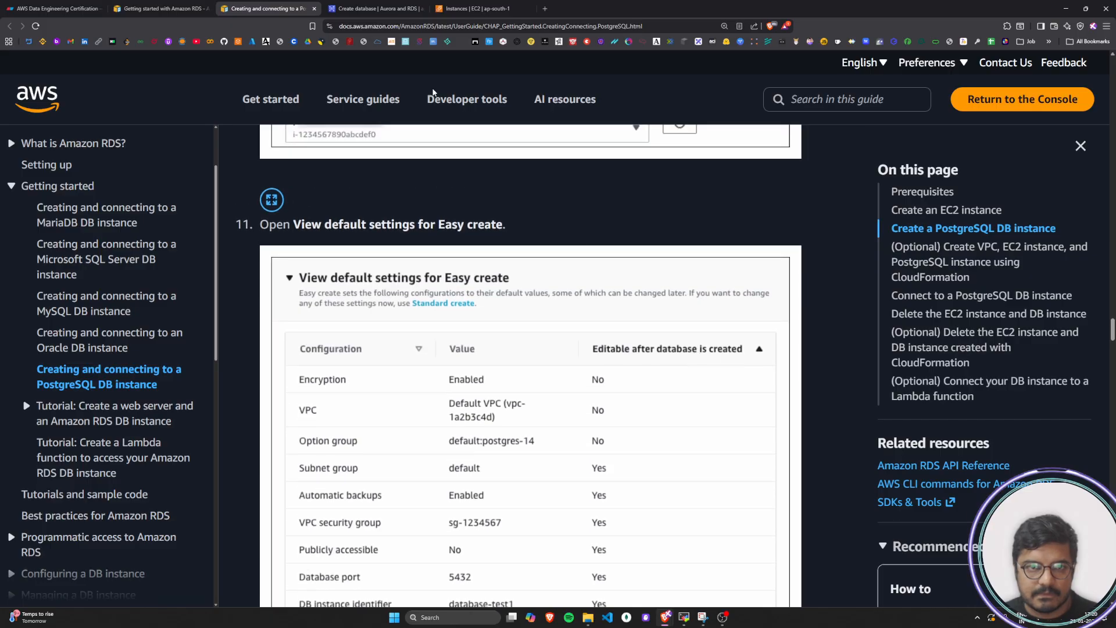
Reread the Create database form's notice on VPC settings and the rds-ec2-X and ec2-rds-X security groups
left_click(375, 8)
left_click_drag(770, 396, 994, 402)
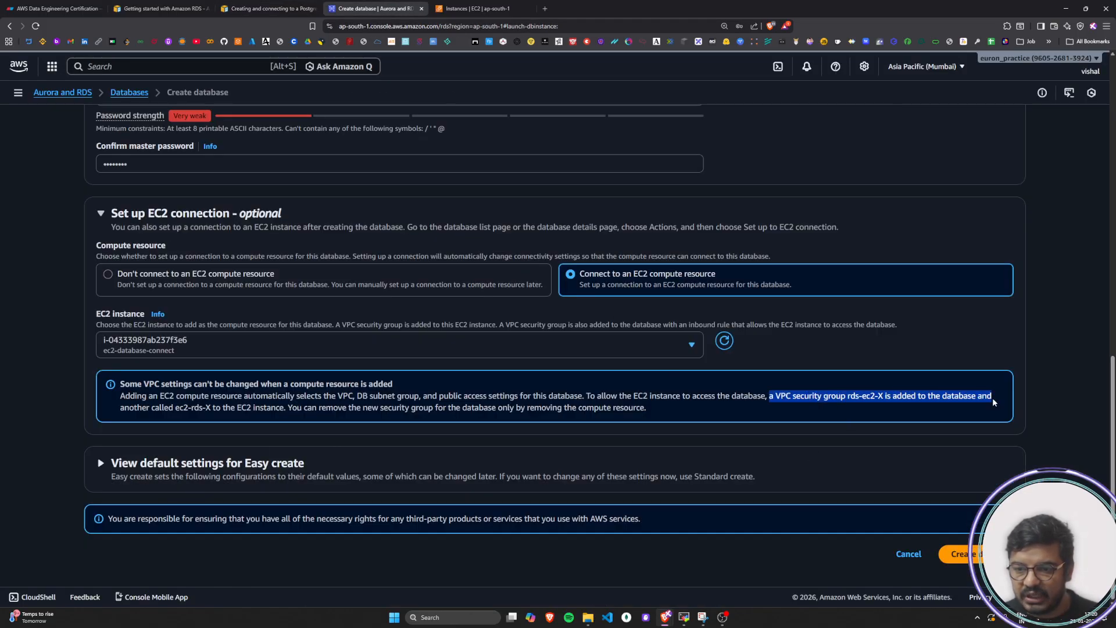
left_click_drag(125, 410, 84, 409)
left_click(294, 409)
left_click(500, 416)
left_click_drag(671, 400, 588, 401)
left_click(581, 402)
left_click_drag(161, 401, 586, 398)
left_click(299, 399)
left_click(590, 399)
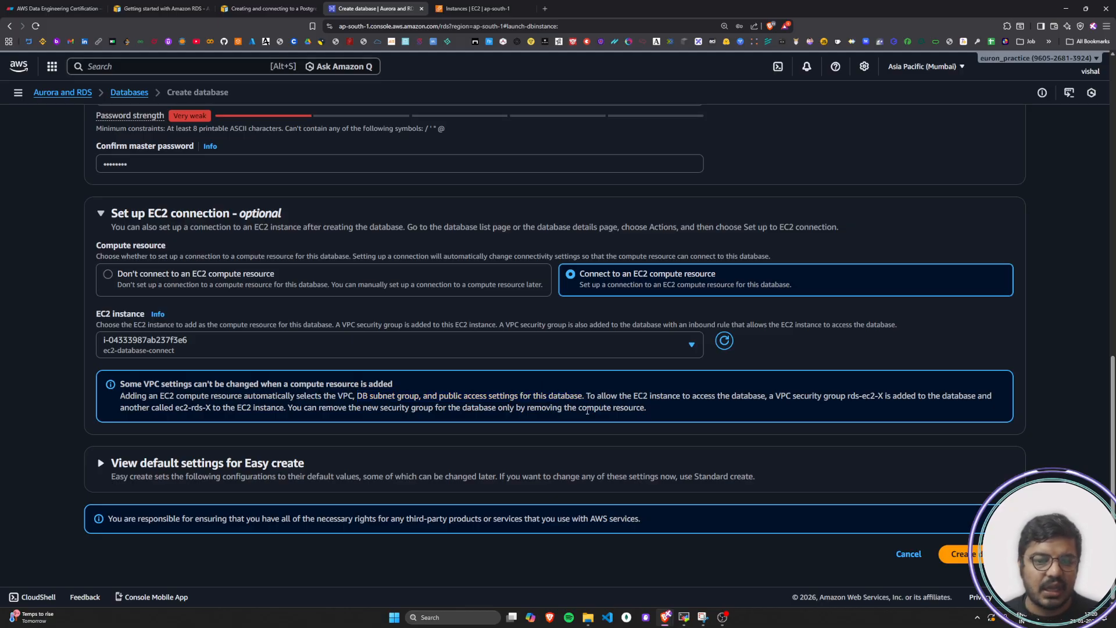
left_click_drag(155, 384, 488, 413)
left_click(488, 413)
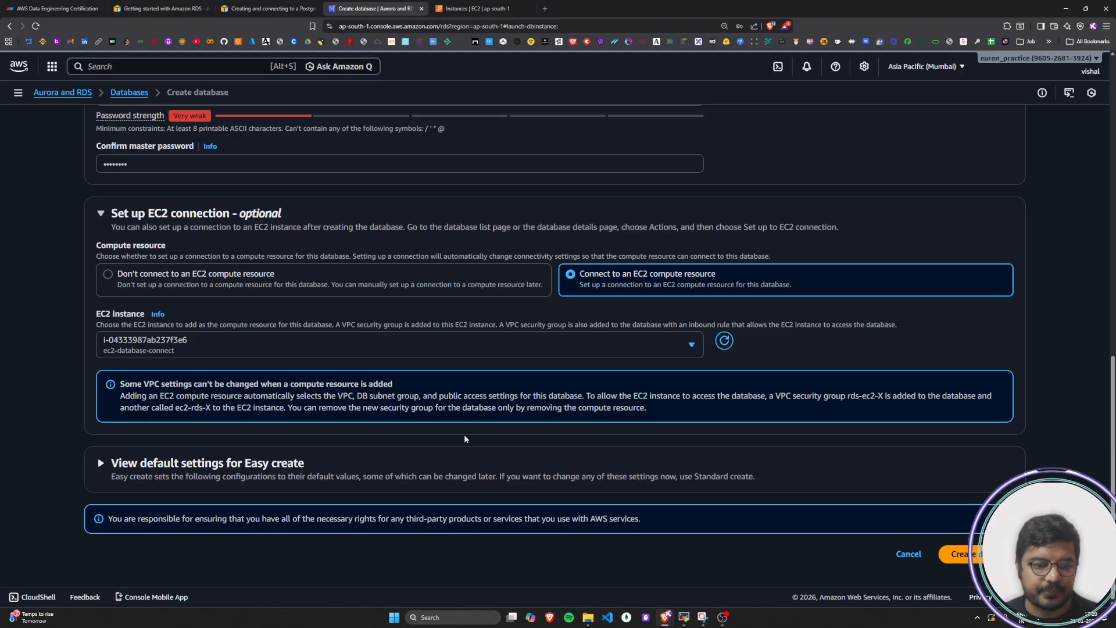
Read tutorial steps 10 and 11 on choosing the EC2 instance and opening the Easy create default settings
left_click(222, 9)
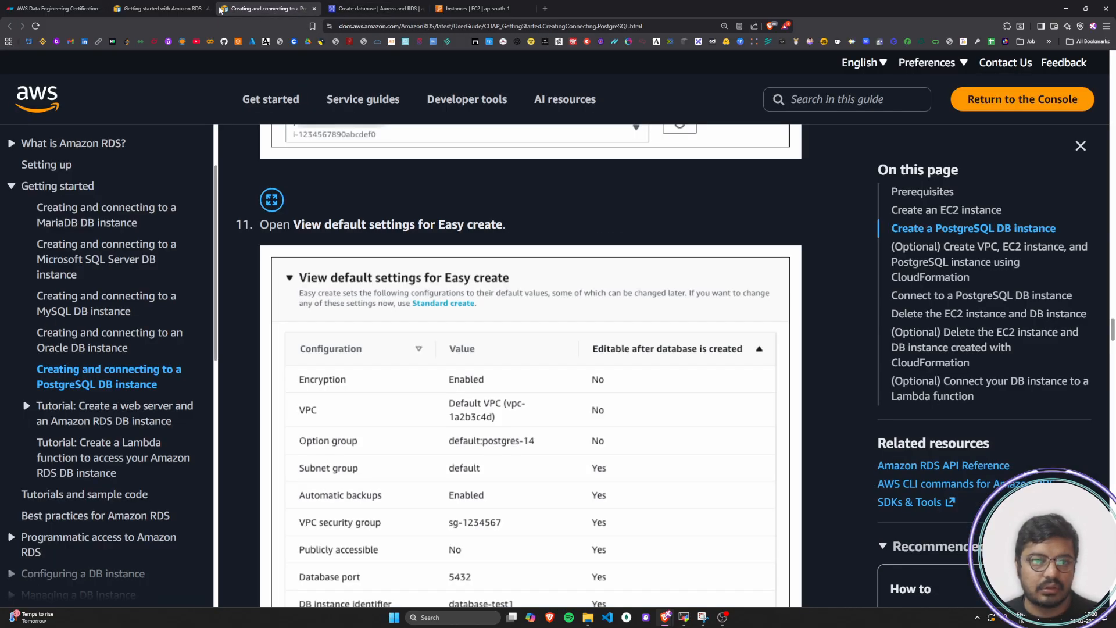
scroll(435, 308, "down", 2)
scroll(435, 308, "up", 8)
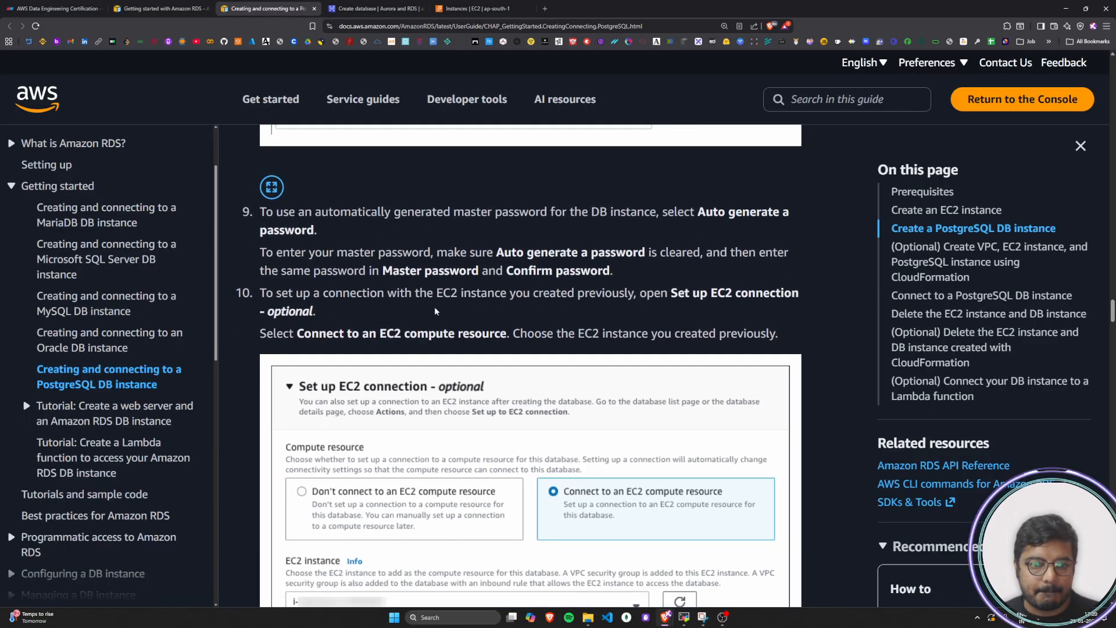
scroll(435, 310, "down", 1)
left_click_drag(362, 292, 785, 292)
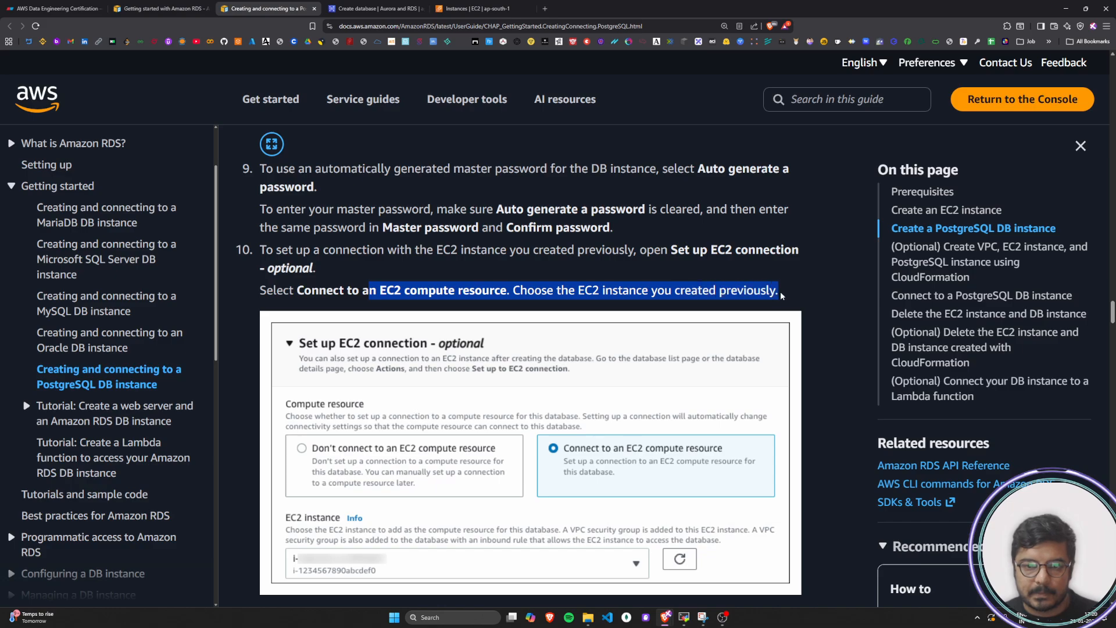
left_click(504, 325)
scroll(504, 331, "down", 5)
left_click_drag(258, 312, 340, 317)
left_click_drag(417, 324, 507, 314)
left_click(507, 317)
scroll(507, 317, "down", 4)
Expand View default settings for Easy create on the Create database form
left_click(350, 7)
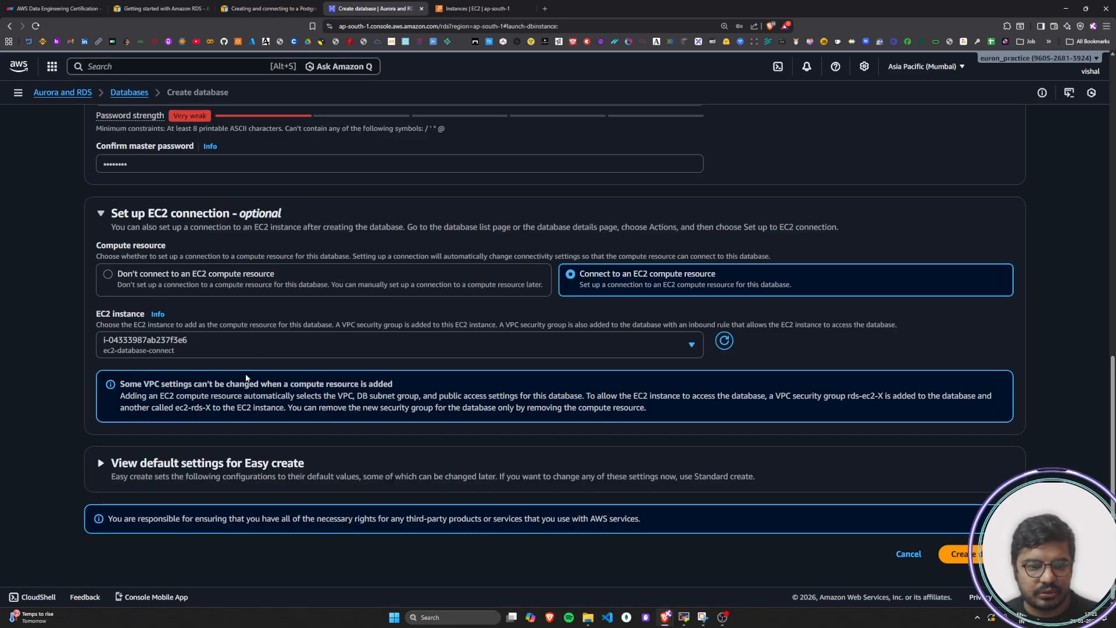
left_click(95, 462)
scroll(97, 473, "down", 3)
scroll(97, 472, "down", 4)
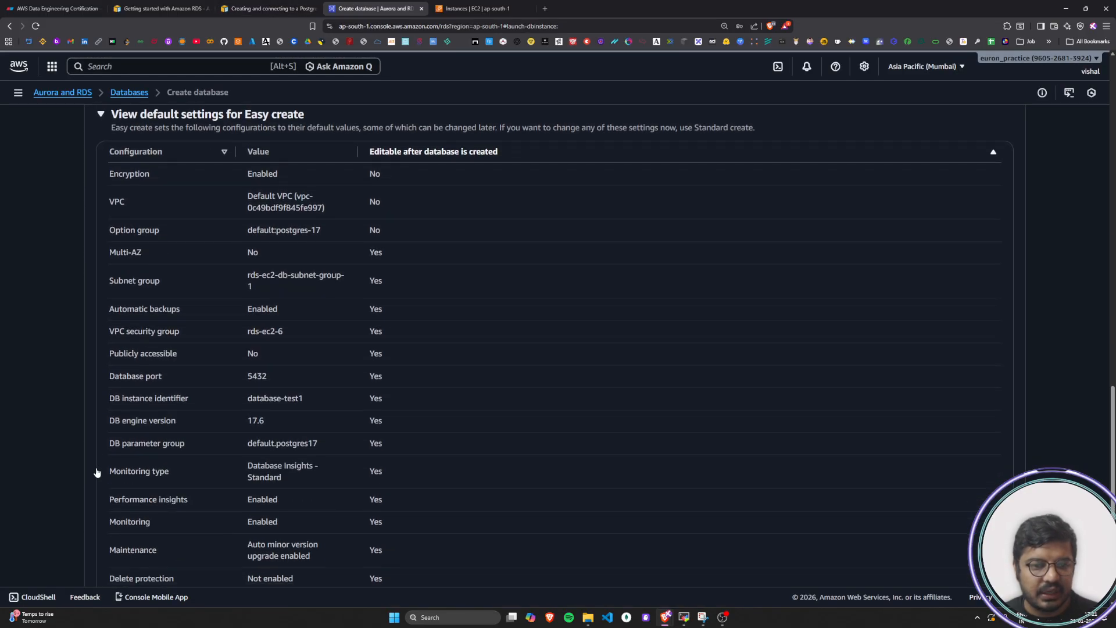
scroll(96, 471, "up", 1)
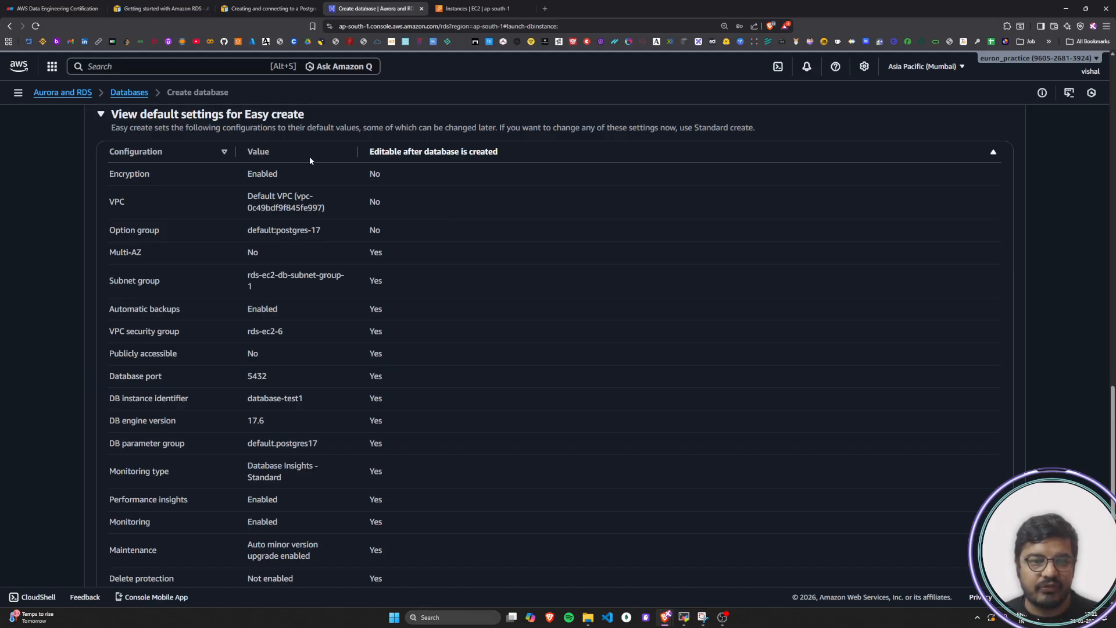
Examine the default values for encryption, VPC and option group in the Easy create settings table
left_click_drag(110, 173, 148, 183)
left_click_drag(246, 175, 283, 182)
left_click(282, 183)
left_click_drag(121, 200, 117, 201)
left_click_drag(269, 195, 325, 215)
left_click(324, 217)
scroll(325, 218, "down", 1)
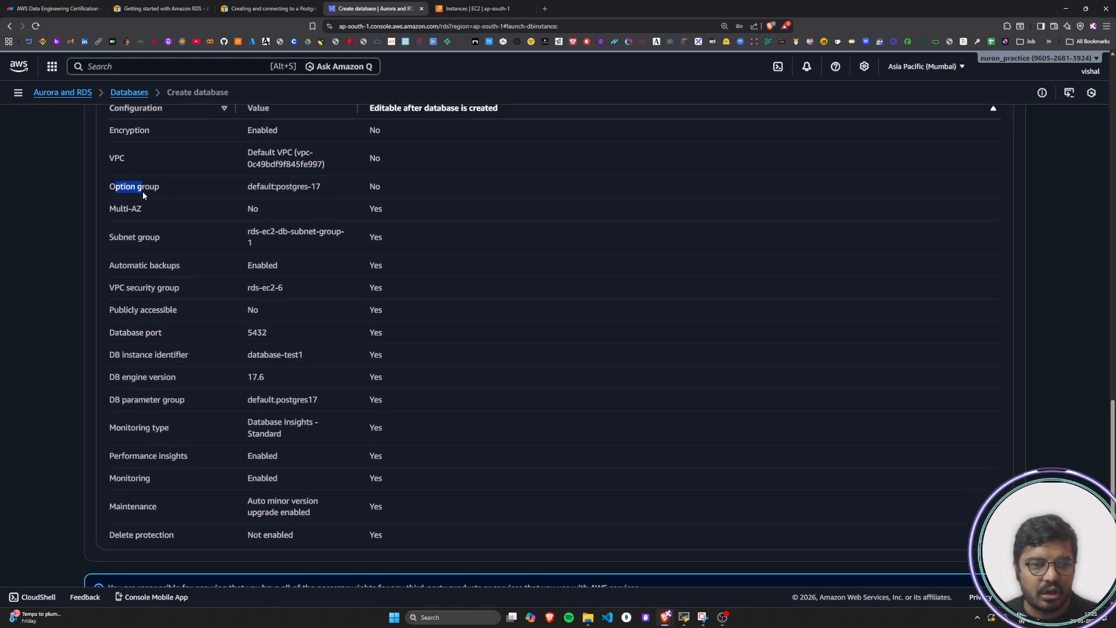
left_click_drag(260, 188, 318, 197)
left_click(315, 196)
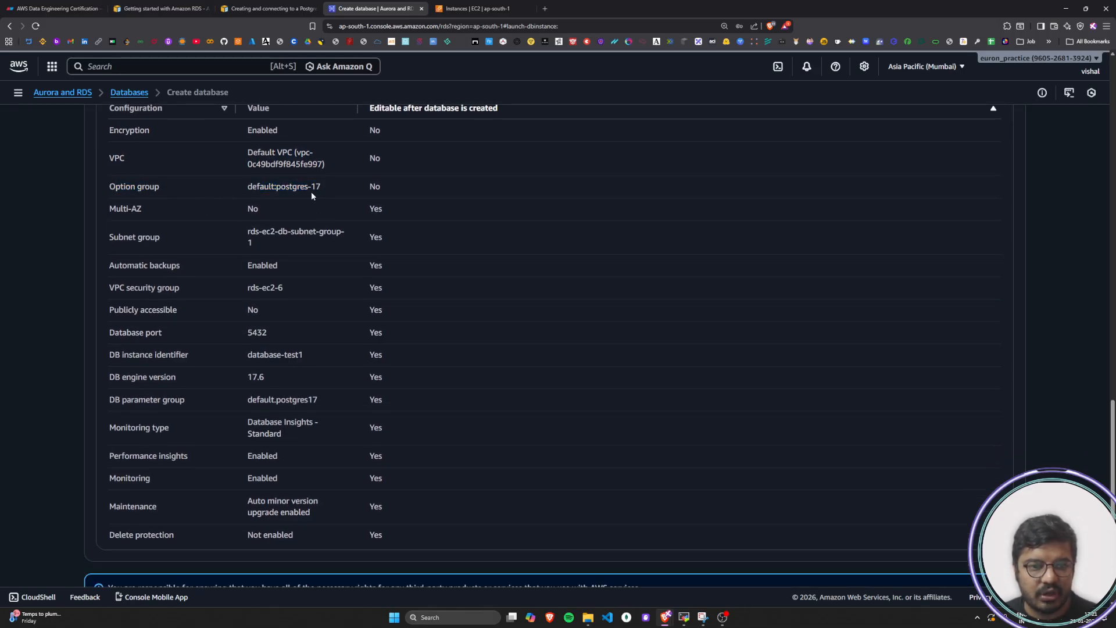
left_click(322, 191)
scroll(387, 151, "up", 1)
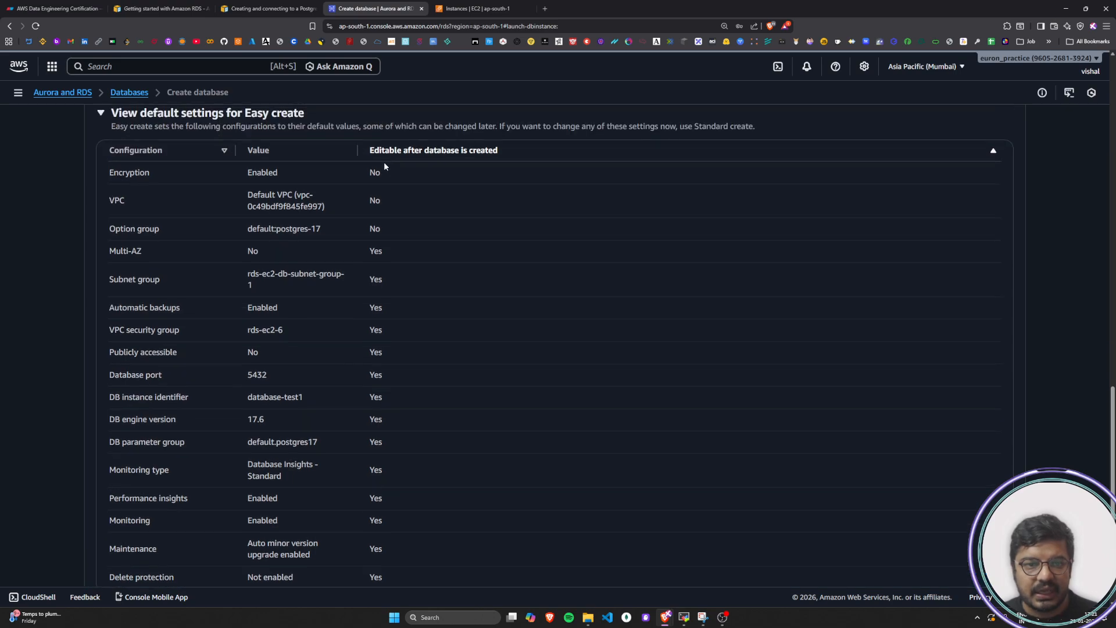
Examine the Editable after database is created column, reversing its sort order and restoring it
left_click_drag(253, 174, 338, 208)
left_click_drag(378, 151, 505, 152)
left_click(794, 144)
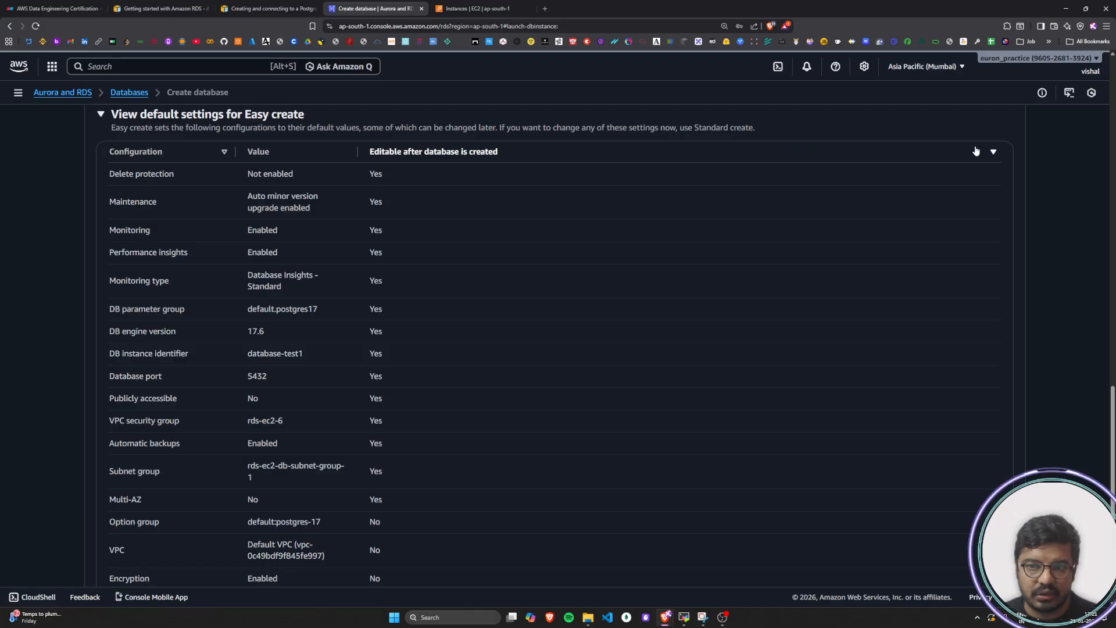
left_click(992, 151)
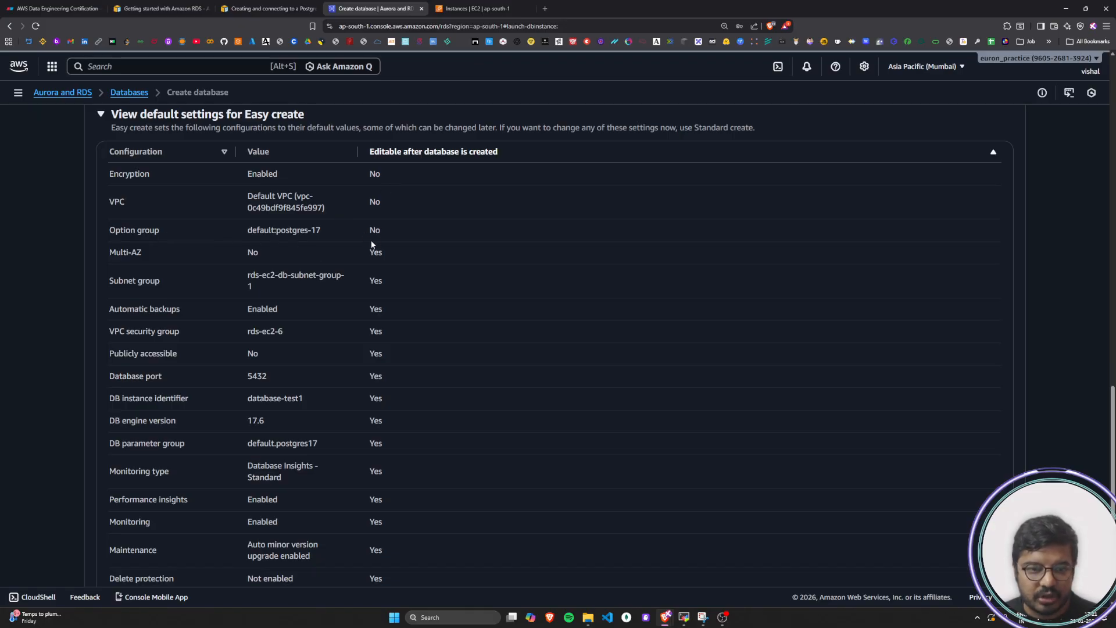
Examine the default settings from option group through automatic backups and VPC security group, including whether they are editable
left_click_drag(377, 234, 163, 286)
left_click(249, 228)
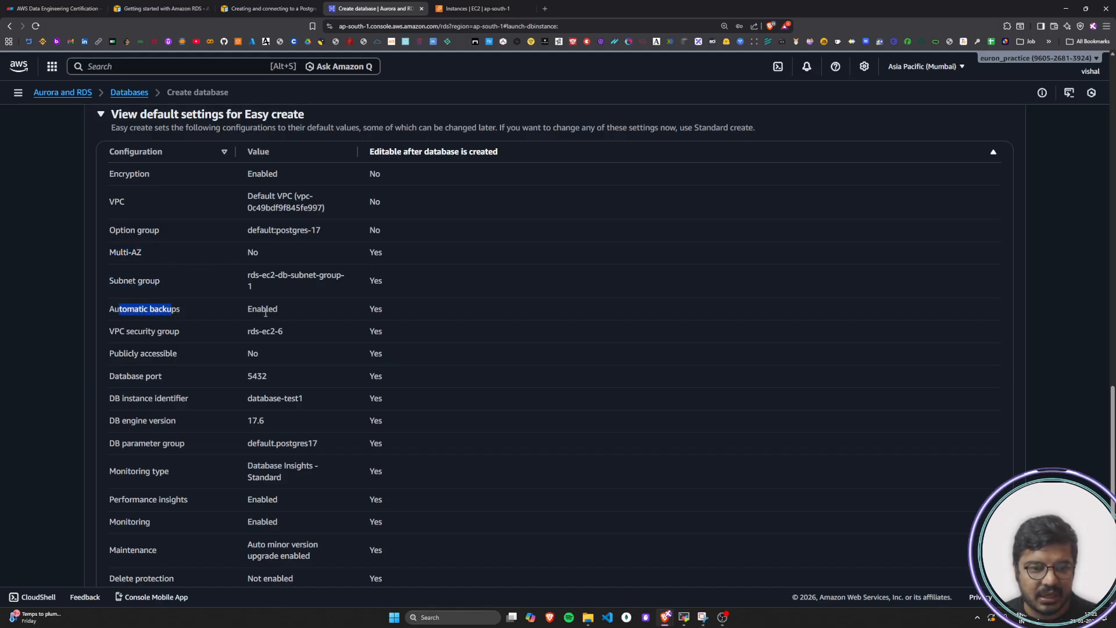
scroll(266, 313, "down", 1)
left_click_drag(111, 289, 188, 293)
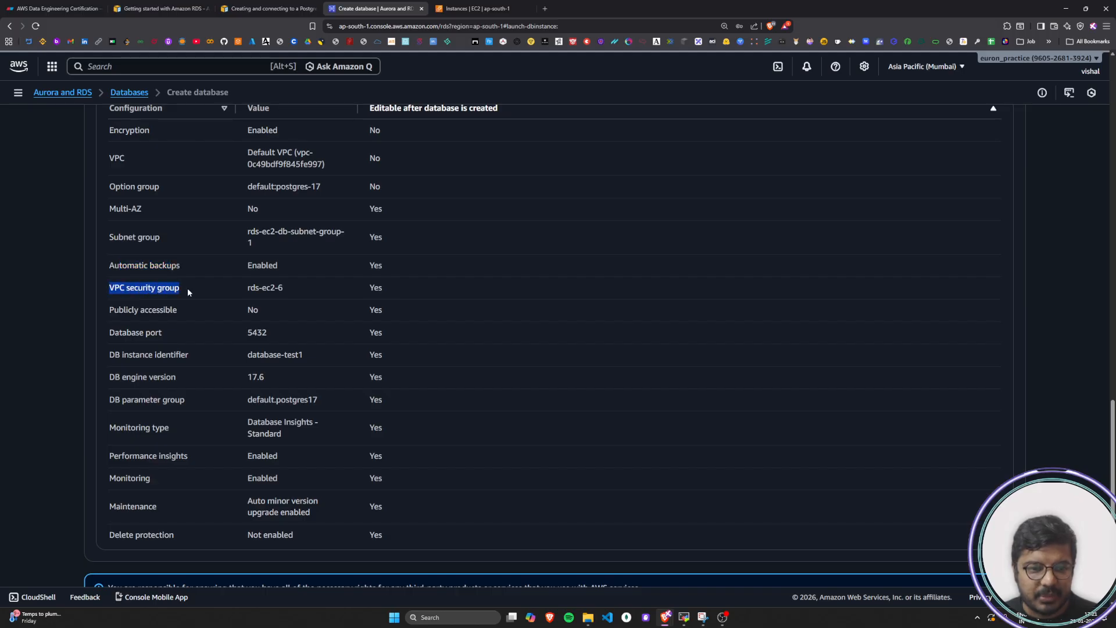
left_click_drag(254, 289, 301, 296)
left_click(386, 295)
left_click_drag(391, 294, 372, 290)
Check the Publicly accessible and Database port defaults and whether each is editable after creation
left_click_drag(127, 309, 178, 311)
double_click(249, 311)
double_click(376, 310)
left_click_drag(122, 332, 162, 331)
left_click_drag(246, 333, 266, 332)
left_click(282, 338)
left_click_drag(387, 334, 372, 334)
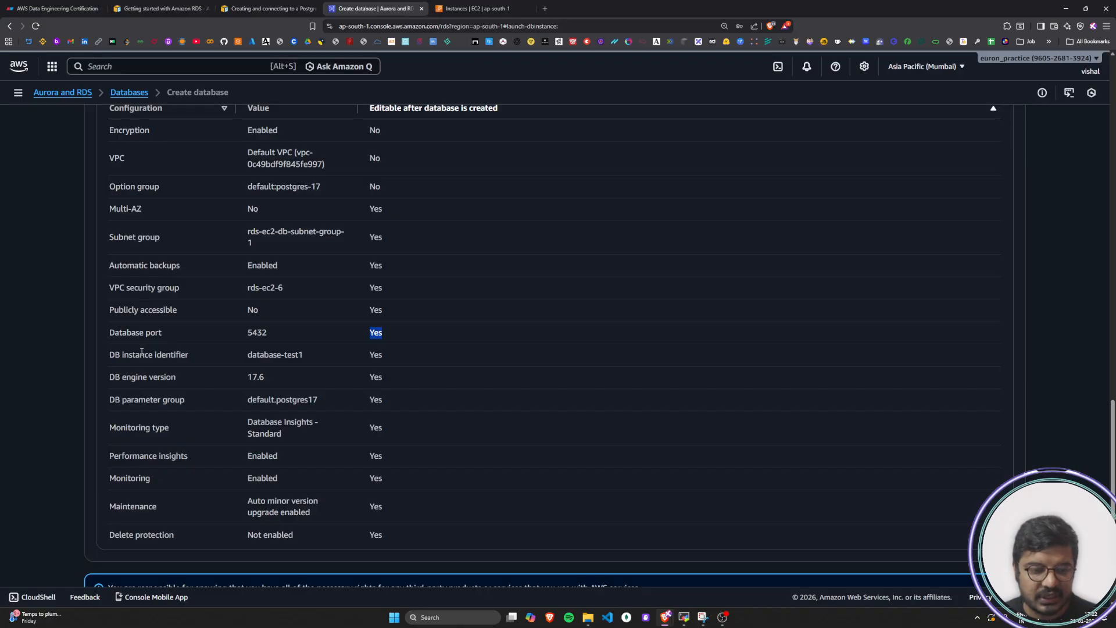
Review the default DB instance identifier, DB engine version and DB parameter group
left_click_drag(113, 357, 186, 356)
left_click_drag(263, 356, 306, 359)
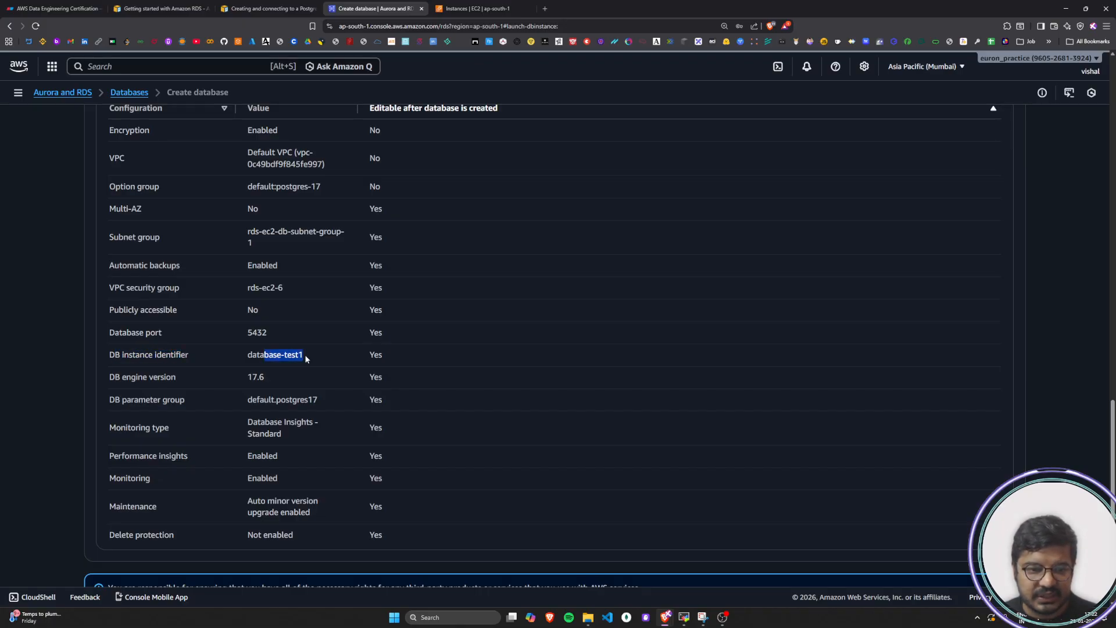
left_click_drag(121, 378, 177, 378)
left_click_drag(251, 378, 275, 382)
left_click(275, 382)
left_click_drag(369, 380, 384, 379)
left_click(384, 379)
left_click_drag(114, 400, 182, 401)
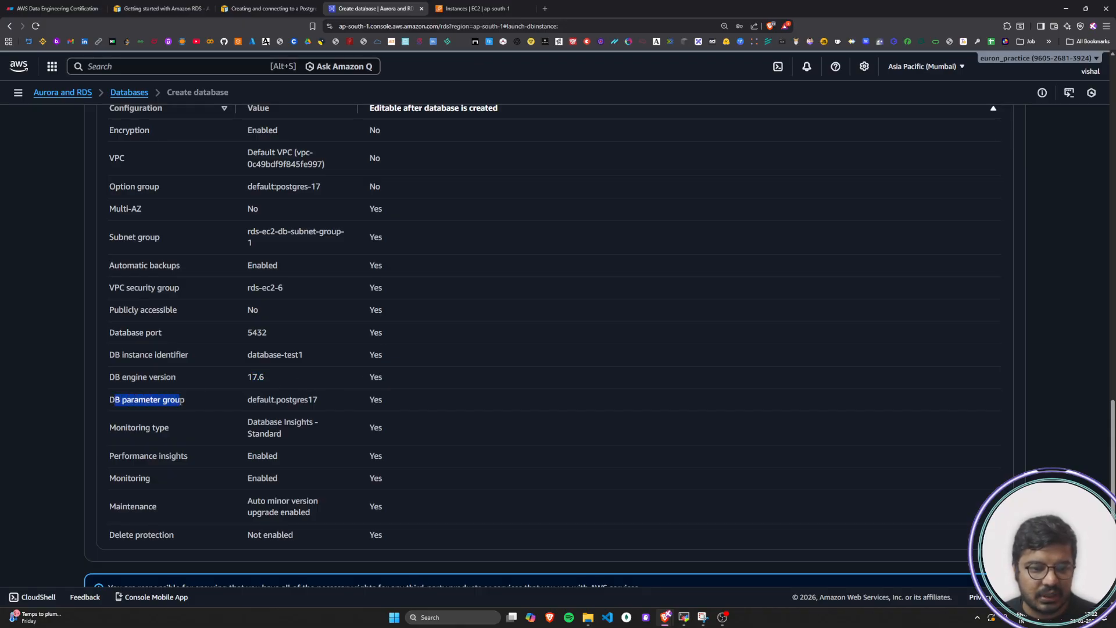
left_click(181, 402)
left_click_drag(270, 401, 383, 402)
left_click(384, 401)
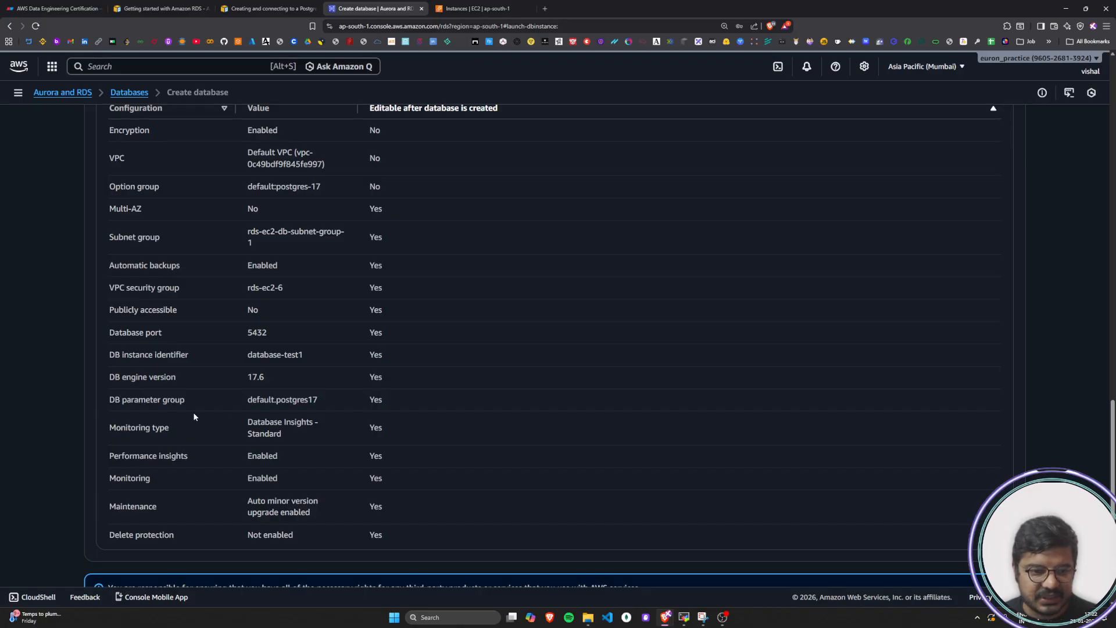
Review the default monitoring type, performance insights and monitoring settings
left_click_drag(115, 427, 182, 430)
left_click(215, 429)
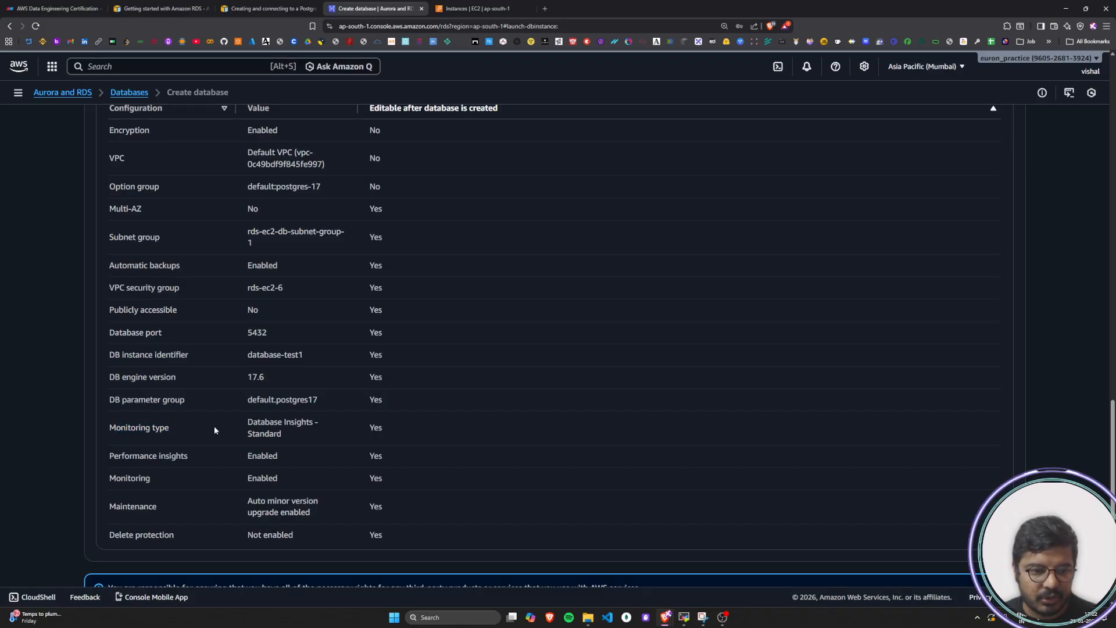
left_click_drag(266, 427, 336, 433)
left_click(335, 433)
left_click_drag(249, 435, 383, 430)
left_click_drag(120, 455, 268, 459)
left_click(294, 459)
left_click_drag(370, 457, 384, 459)
left_click(215, 474)
left_click_drag(128, 478, 152, 479)
left_click_drag(266, 478, 279, 479)
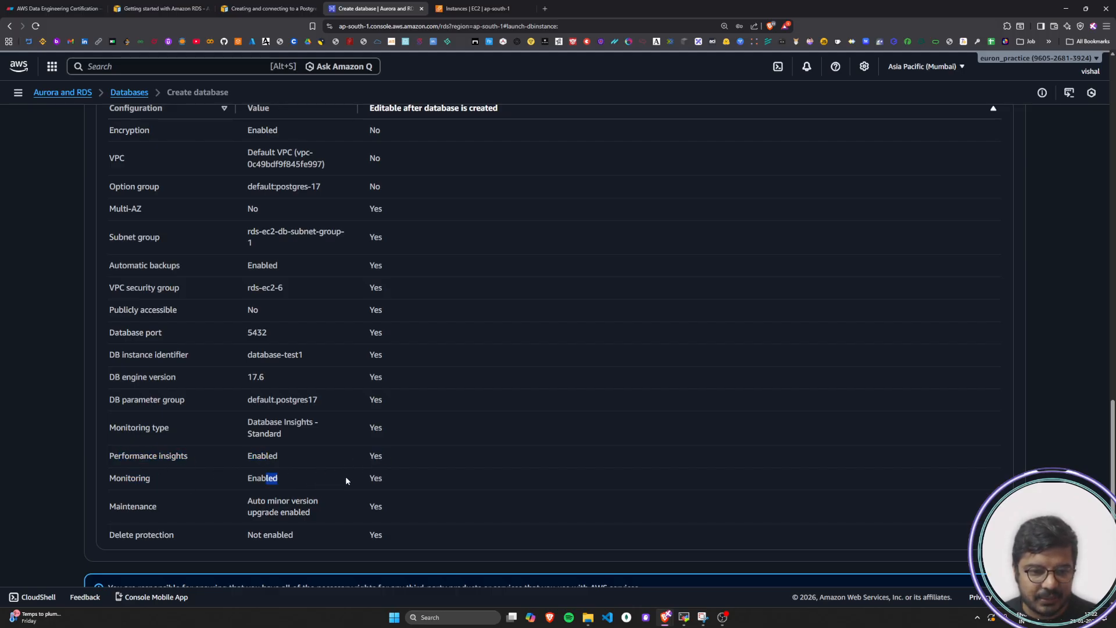
Review the default maintenance and delete protection settings at the end of the table
scroll(244, 460, "down", 1)
left_click_drag(267, 431, 305, 444)
left_click(298, 440)
left_click(342, 443)
left_click_drag(131, 465, 414, 473)
left_click(413, 470)
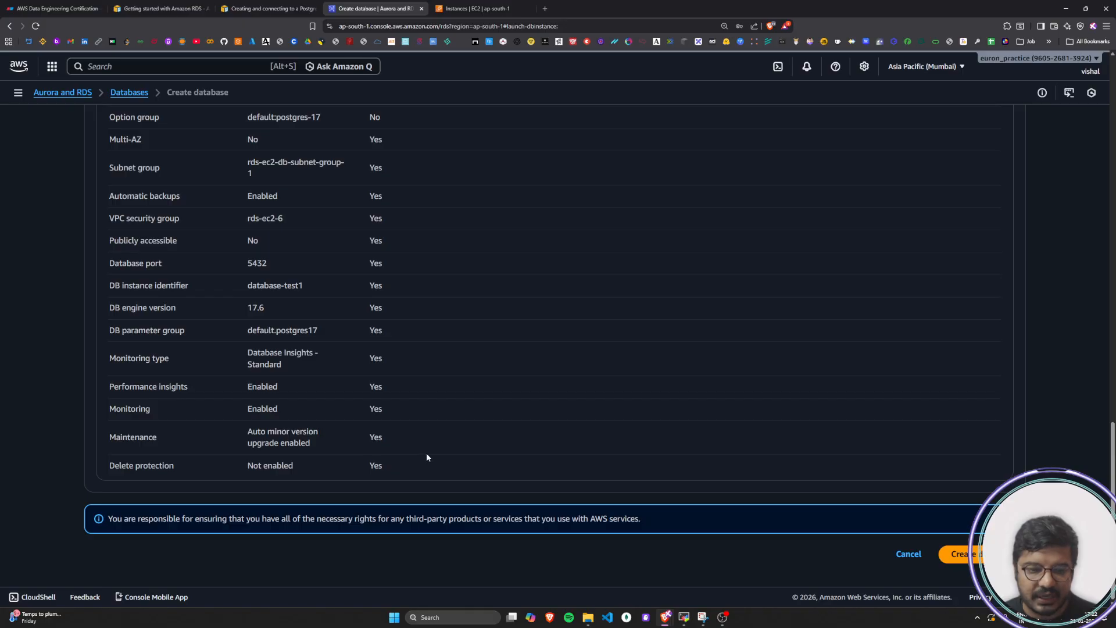
Read the tutorial's explanation of the Easy create defaults and the Editable after database is created column
left_click(267, 8)
scroll(367, 381, "down", 7)
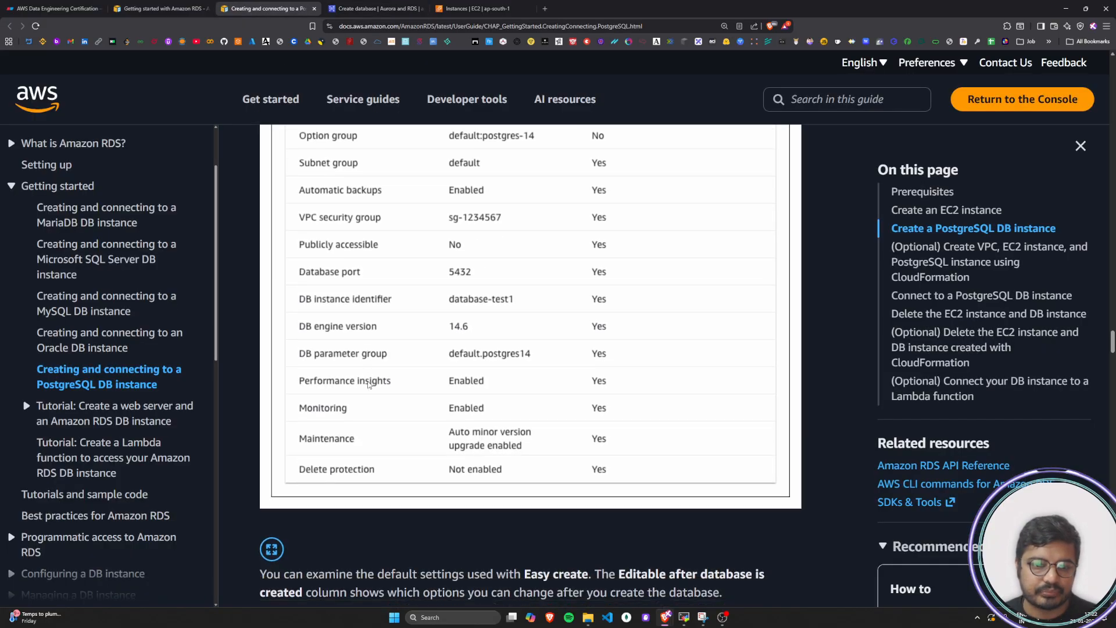
scroll(369, 385, "down", 2)
left_click_drag(265, 269, 750, 278)
left_click_drag(277, 287, 724, 295)
left_click(723, 299)
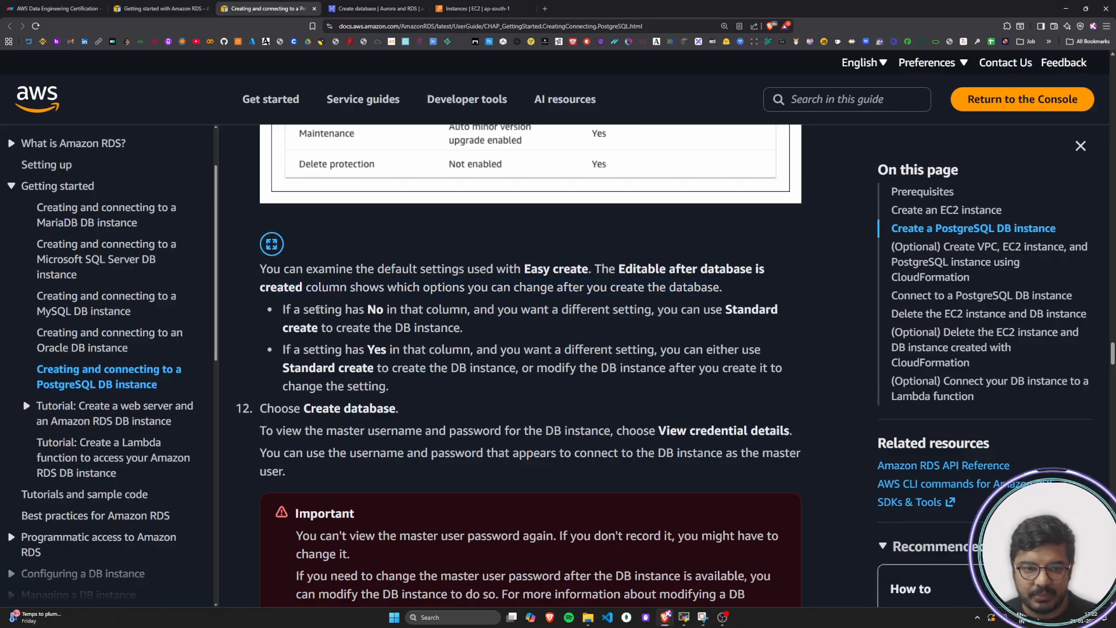
Read the tutorial's guidance on changing settings marked No or Yes in the editable column
left_click_drag(284, 309, 776, 325)
left_click_drag(528, 324, 484, 335)
left_click(484, 335)
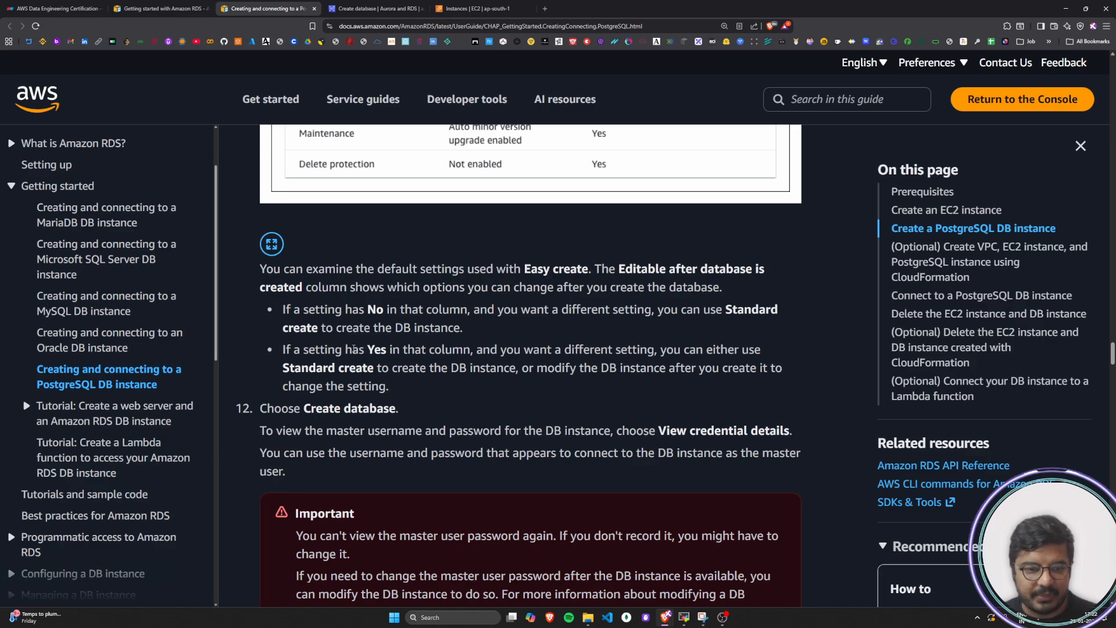
mouse_move(286, 350)
left_mouse_down()
mouse_move(761, 353)
mouse_move(393, 369)
mouse_move(790, 377)
mouse_move(357, 386)
mouse_move(368, 388)
mouse_move(283, 350)
left_mouse_up()
left_click(431, 395)
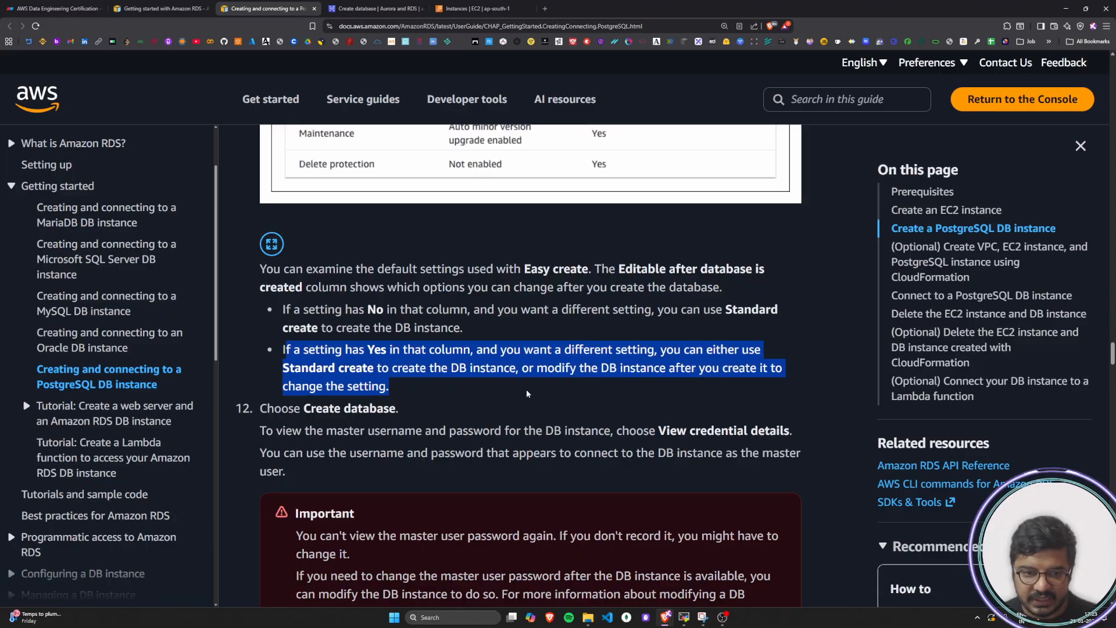
left_click(526, 393)
Return to the Create database form and recheck the default settings table and the chosen creation method
key("ctrl+Tab")
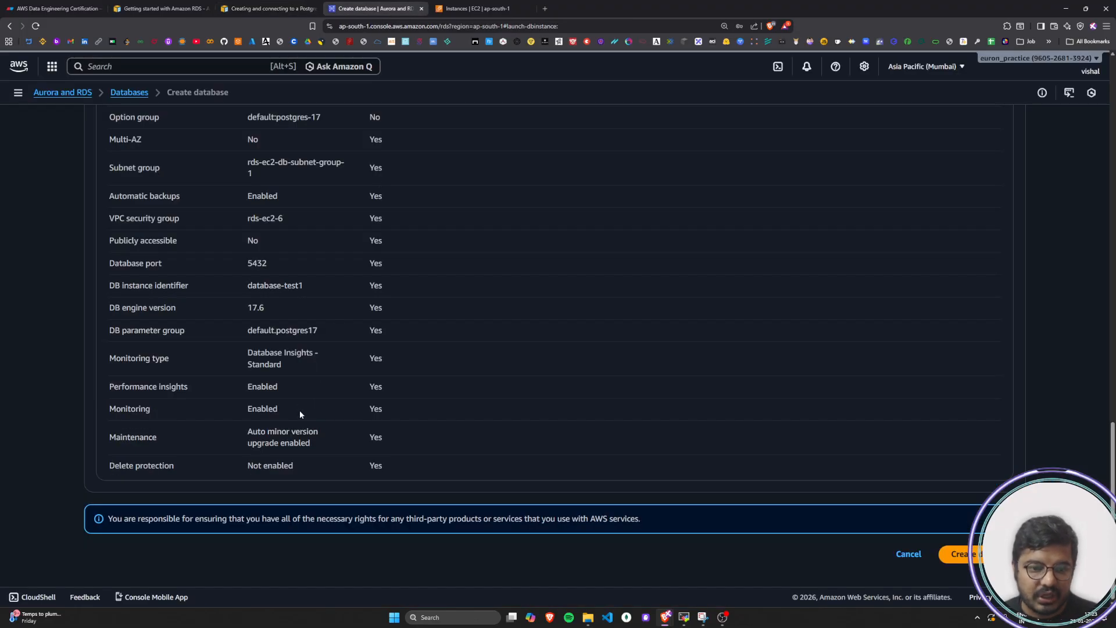
scroll(288, 416, "up", 3)
left_click_drag(113, 234, 89, 226)
left_click(408, 297)
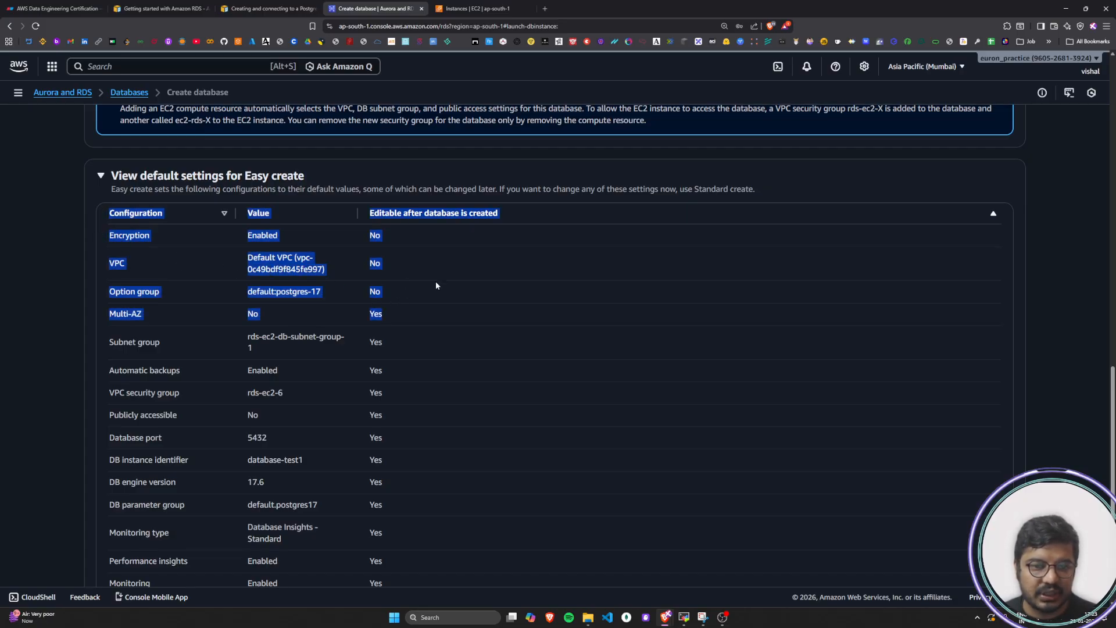
left_click(435, 281)
scroll(435, 281, "up", 15)
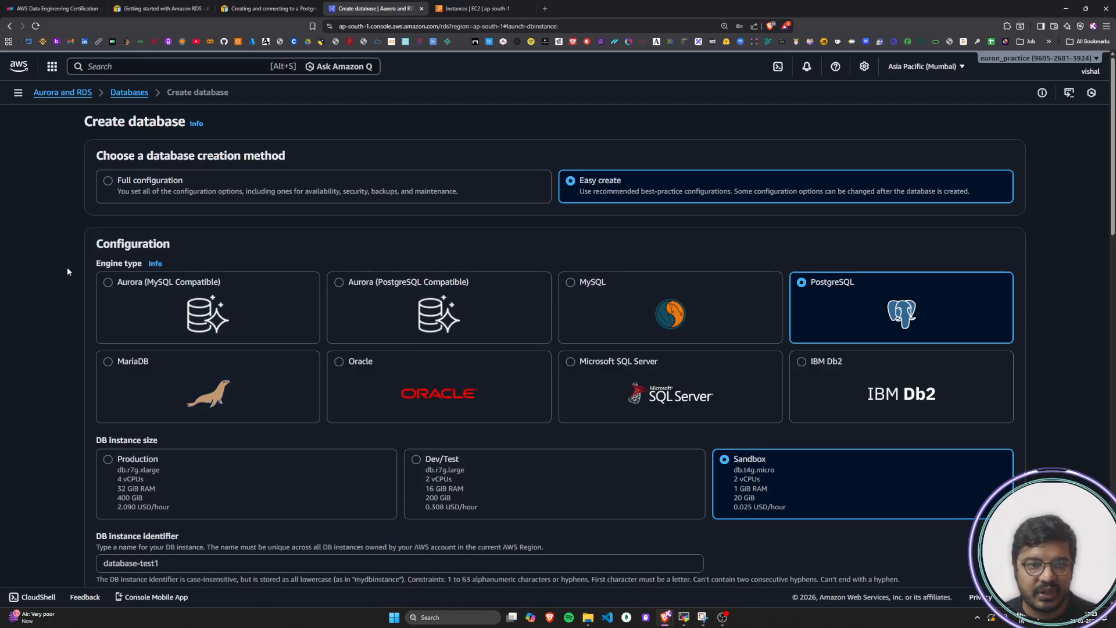
scroll(53, 385, "down", 20)
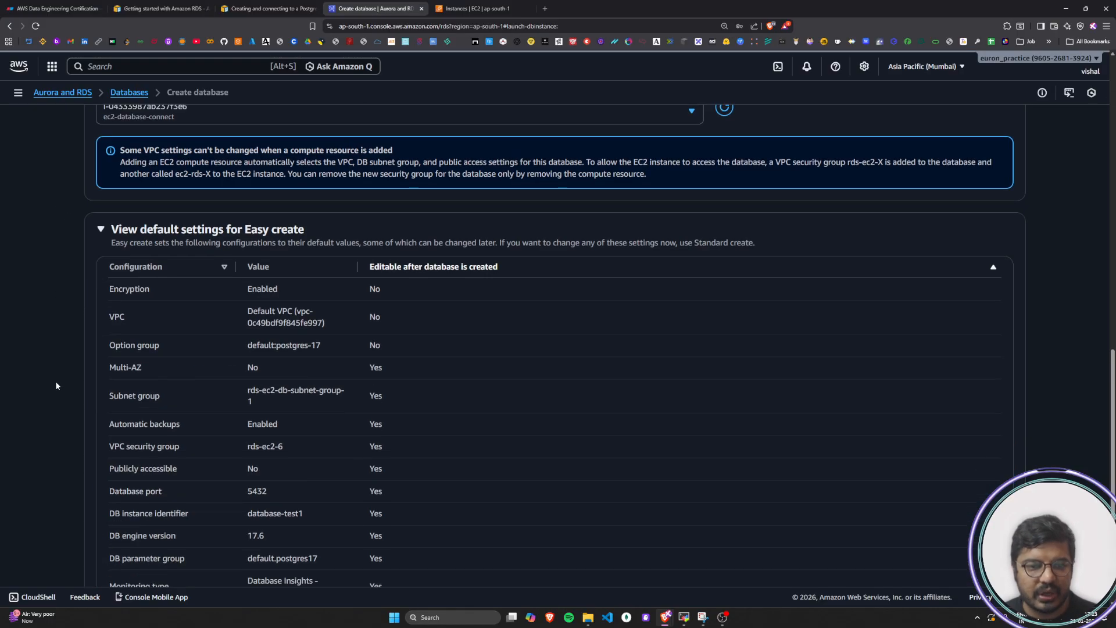
Consult the tutorial's step on choosing Create database and submit the Easy create form to create database-test1
left_click(268, 9)
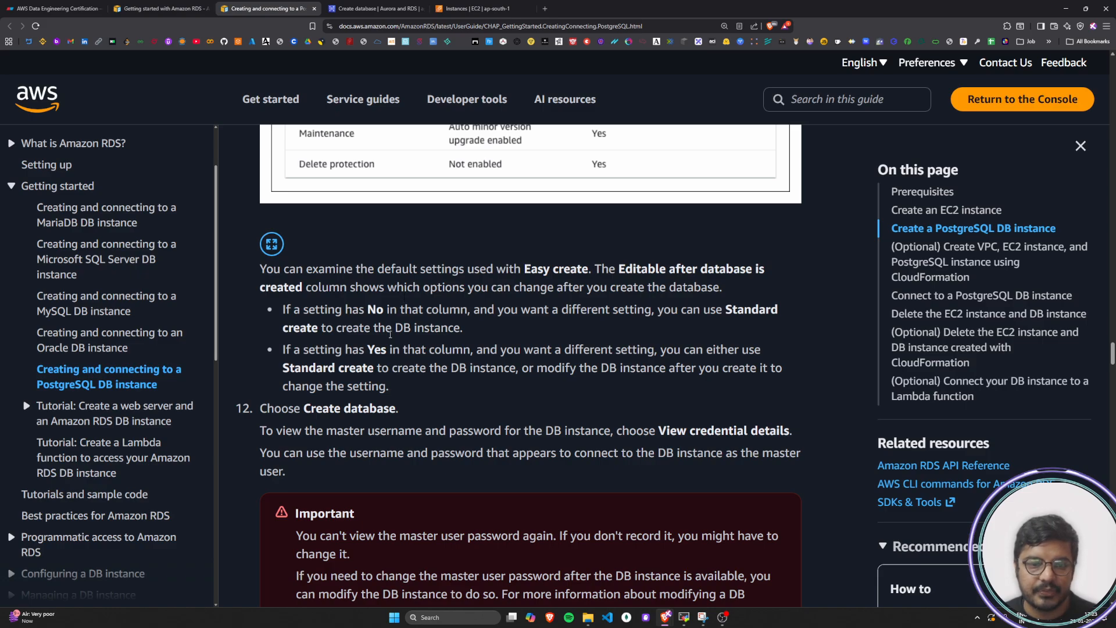
scroll(383, 348, "down", 3)
scroll(382, 347, "up", 2)
left_click_drag(294, 284, 378, 279)
left_click(417, 279)
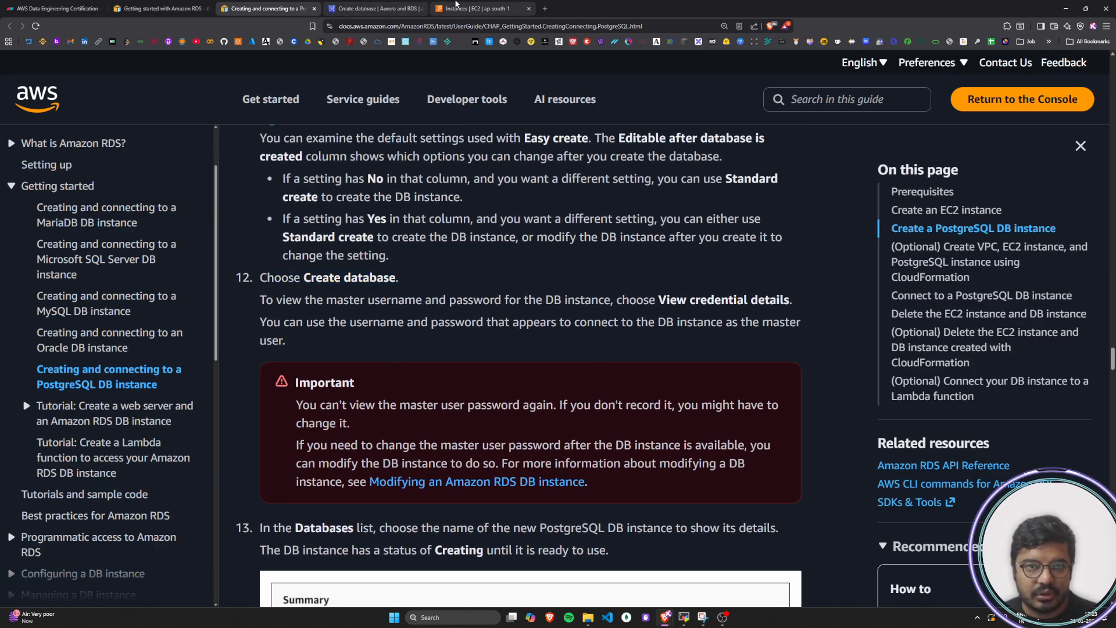
left_click(372, 9)
left_click(981, 556)
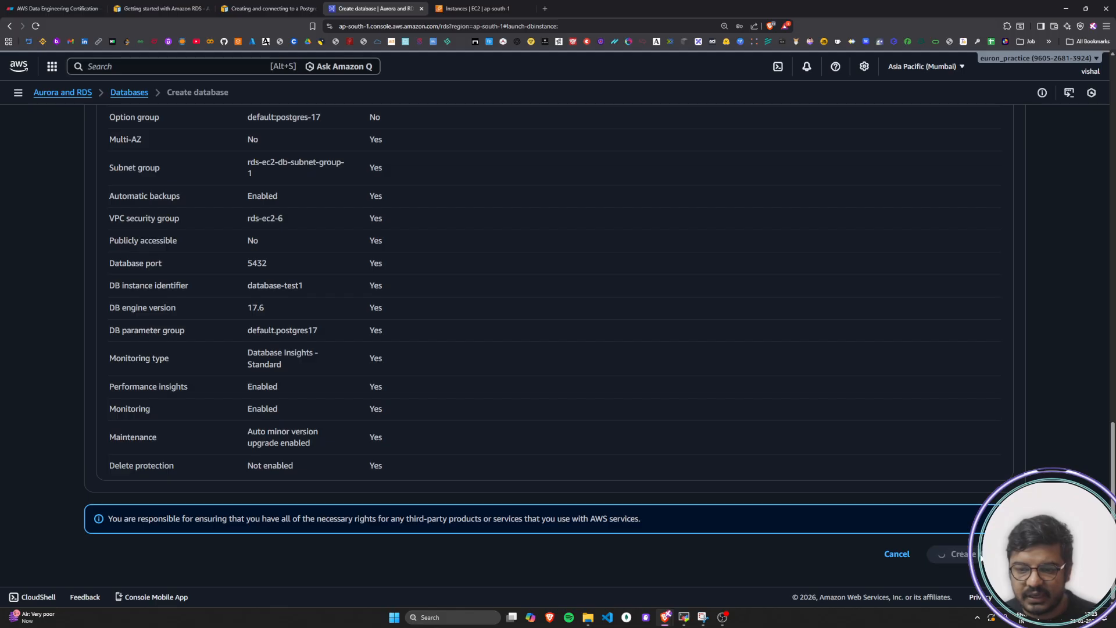
Read the tutorial's master password warning and instance status step, dismissing the browser's offer to save the password
left_click(302, 8)
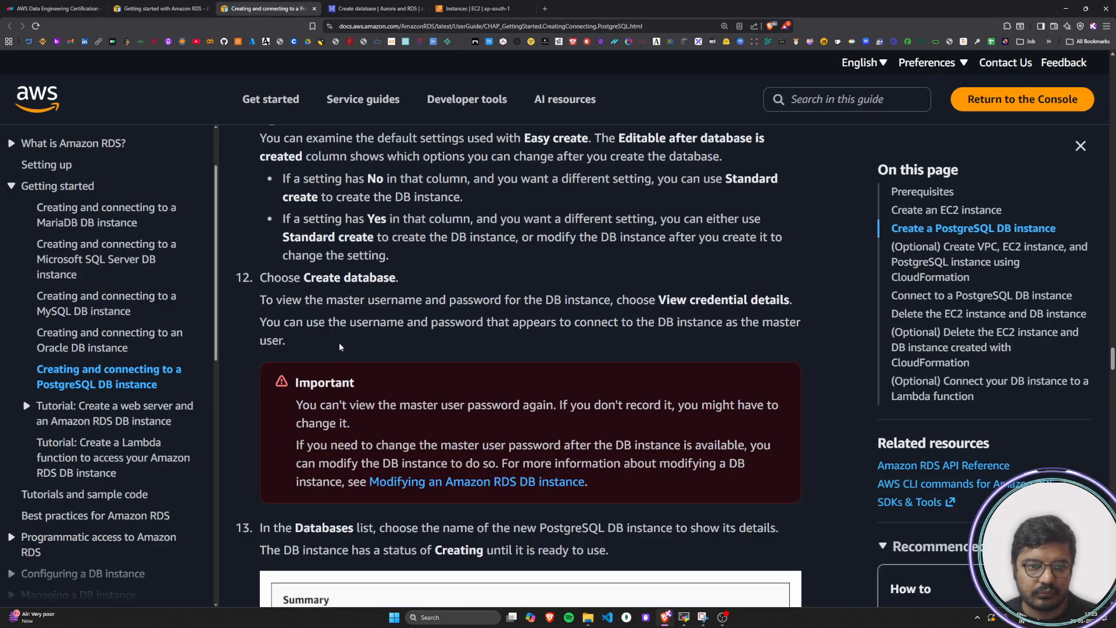
scroll(356, 333, "down", 3)
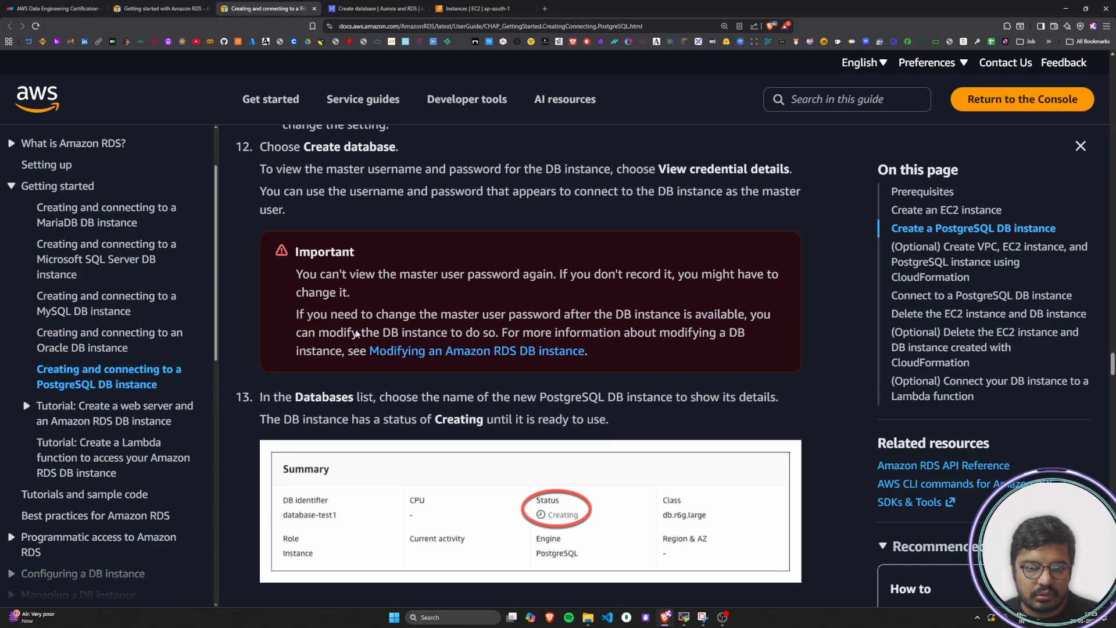
scroll(356, 333, "down", 3)
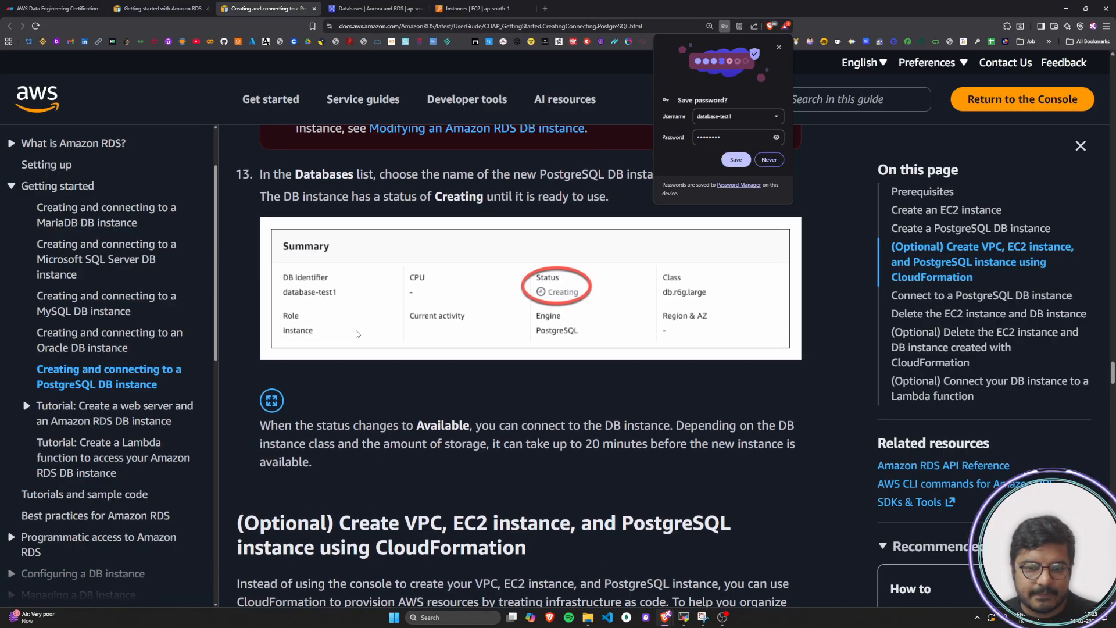
left_click(779, 47)
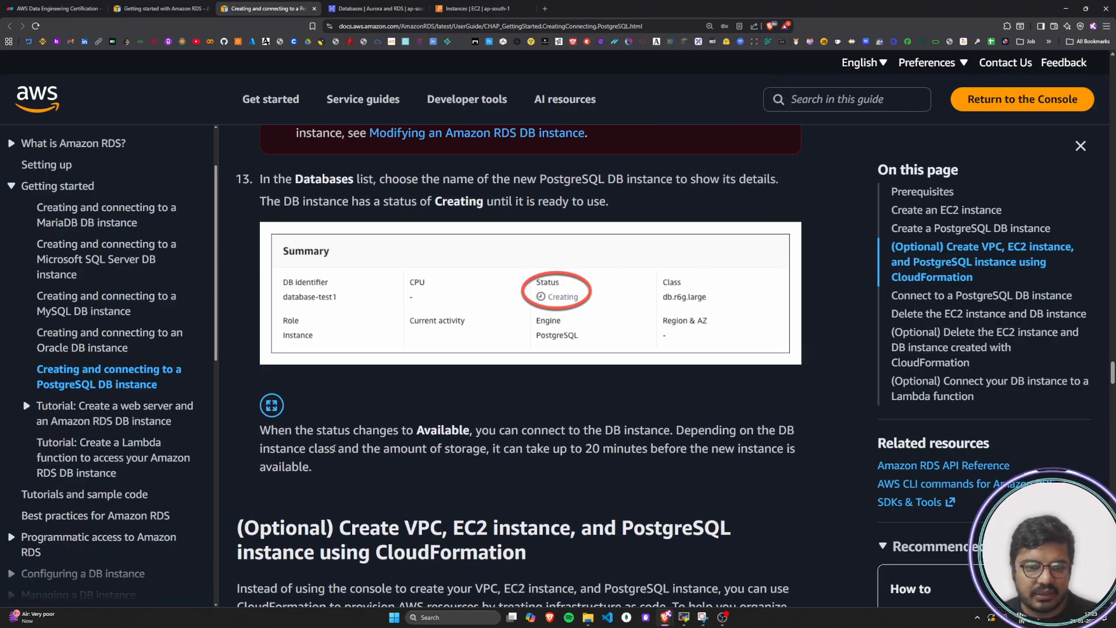
Read the tutorial's note on waiting for the Available status and check database-test1's status in the Databases list
left_click_drag(272, 436, 343, 469)
left_click(343, 470)
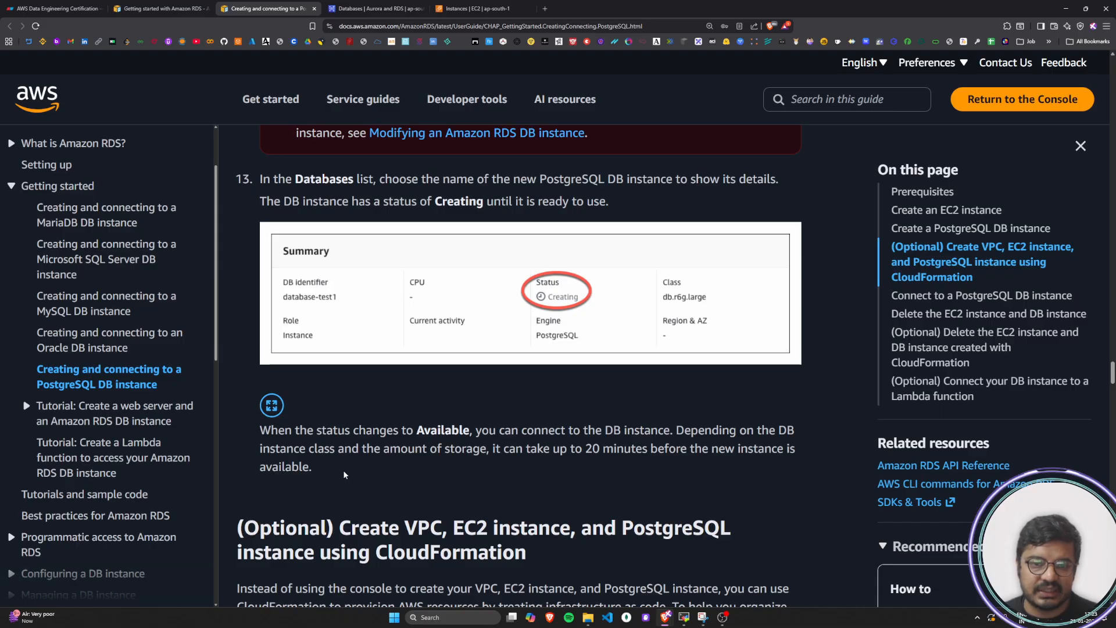
scroll(429, 486, "up", 6)
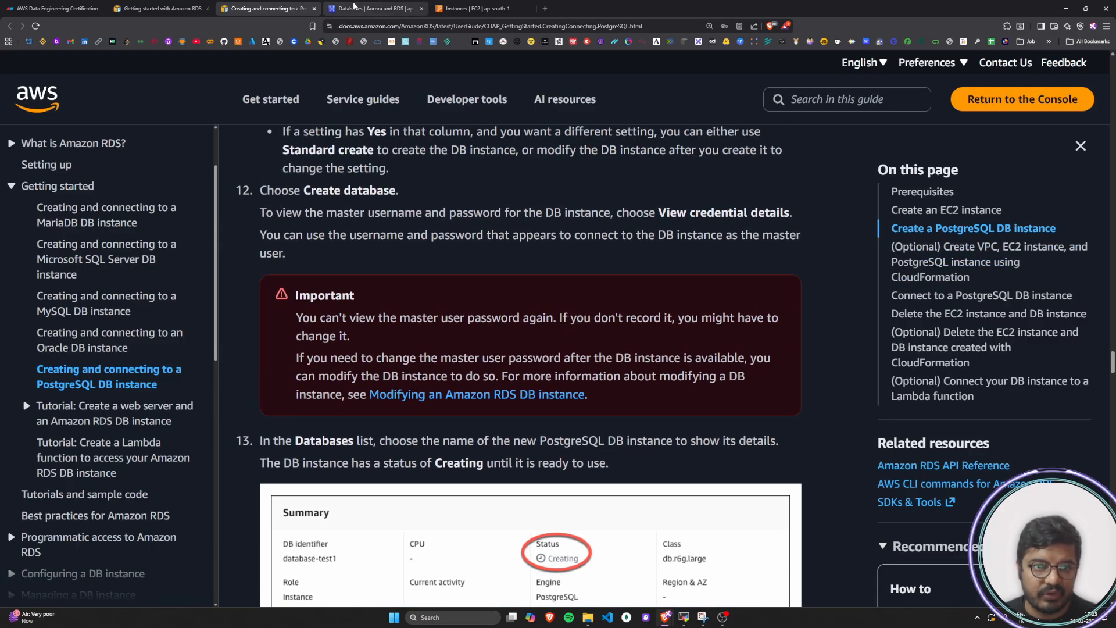
left_click(372, 8)
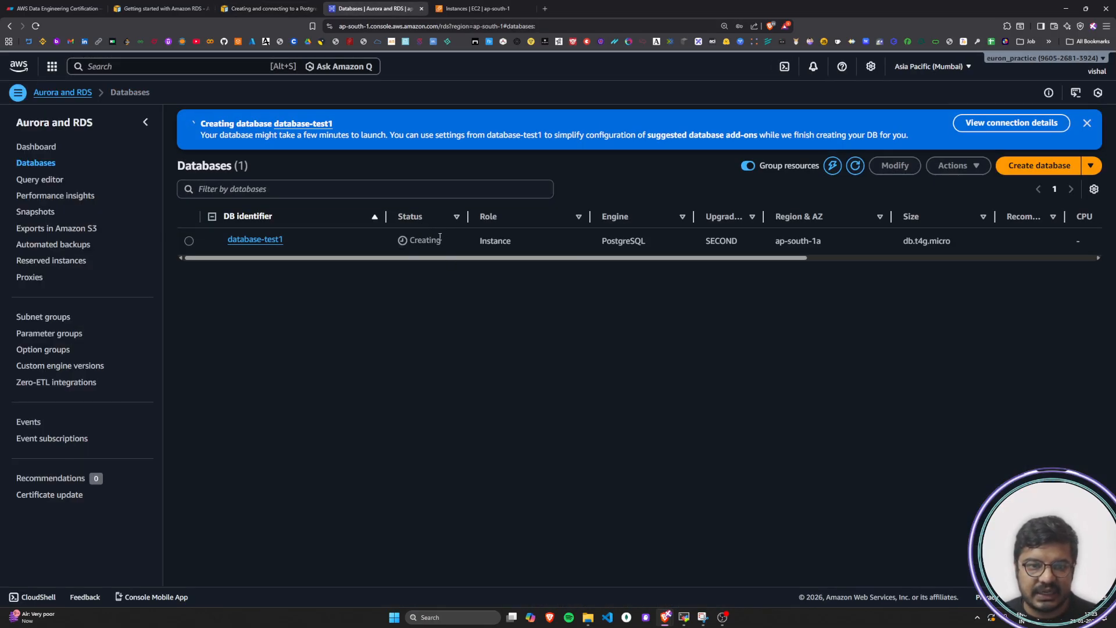
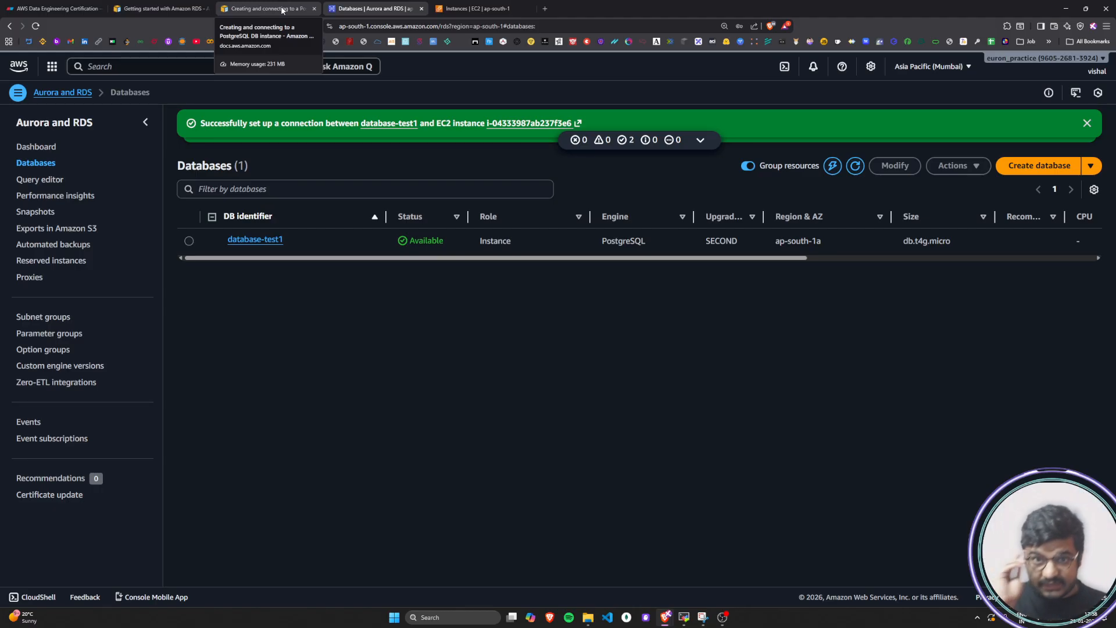
Expand the stacked notifications above the Databases list, read the EC2 connection and database creation messages, and dismiss both
left_click(701, 140)
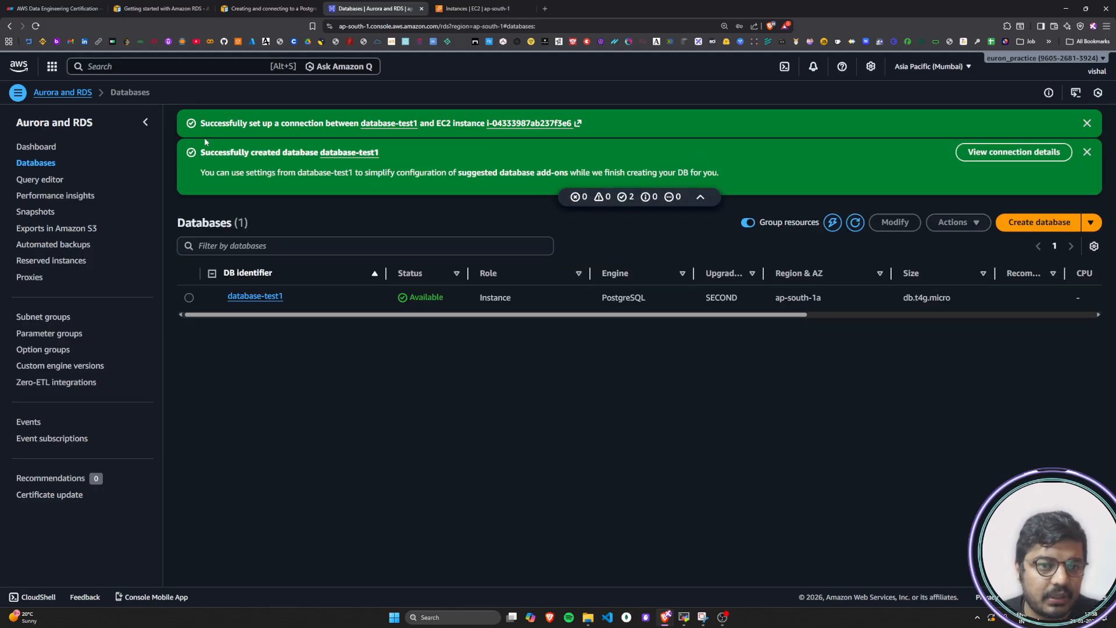
left_click_drag(211, 124, 604, 122)
left_click(730, 126)
left_click_drag(210, 154, 381, 153)
left_click(195, 185)
left_click_drag(201, 173, 765, 170)
left_click(765, 170)
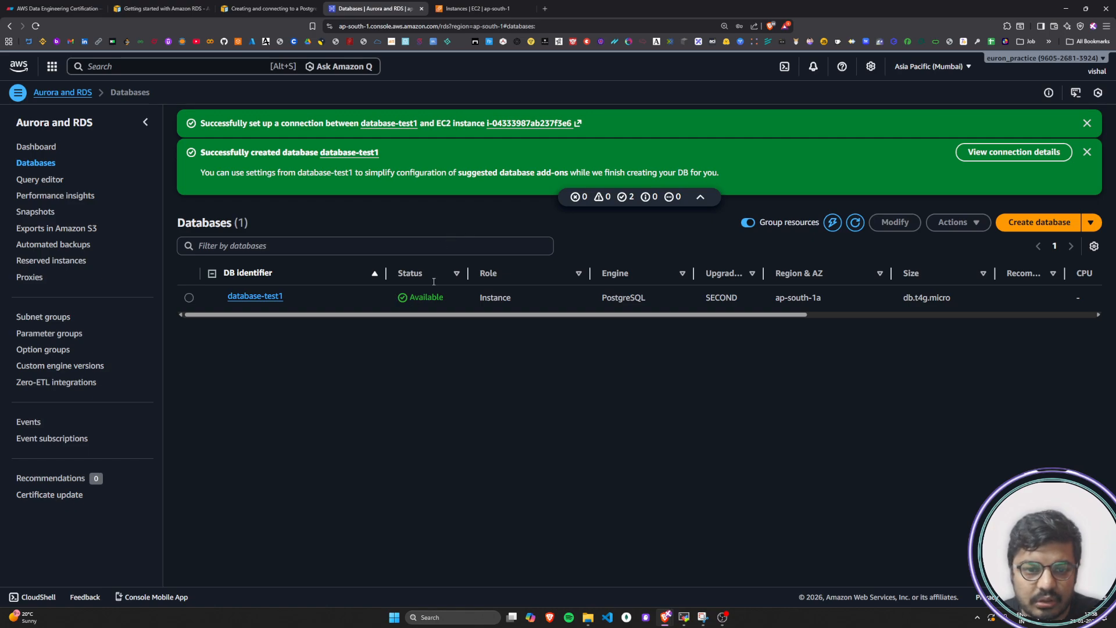
left_click(1087, 152)
left_click(1087, 123)
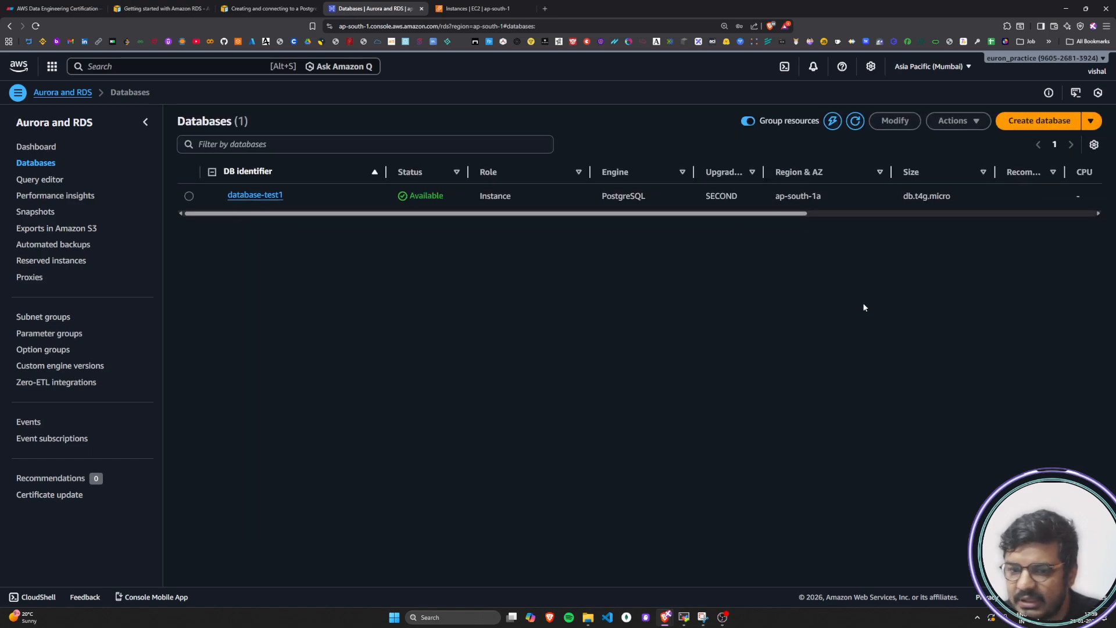
Return to the PostgreSQL tutorial and go past the optional CloudFormation part to the section Connect to a PostgreSQL DB instance
left_click(258, 4)
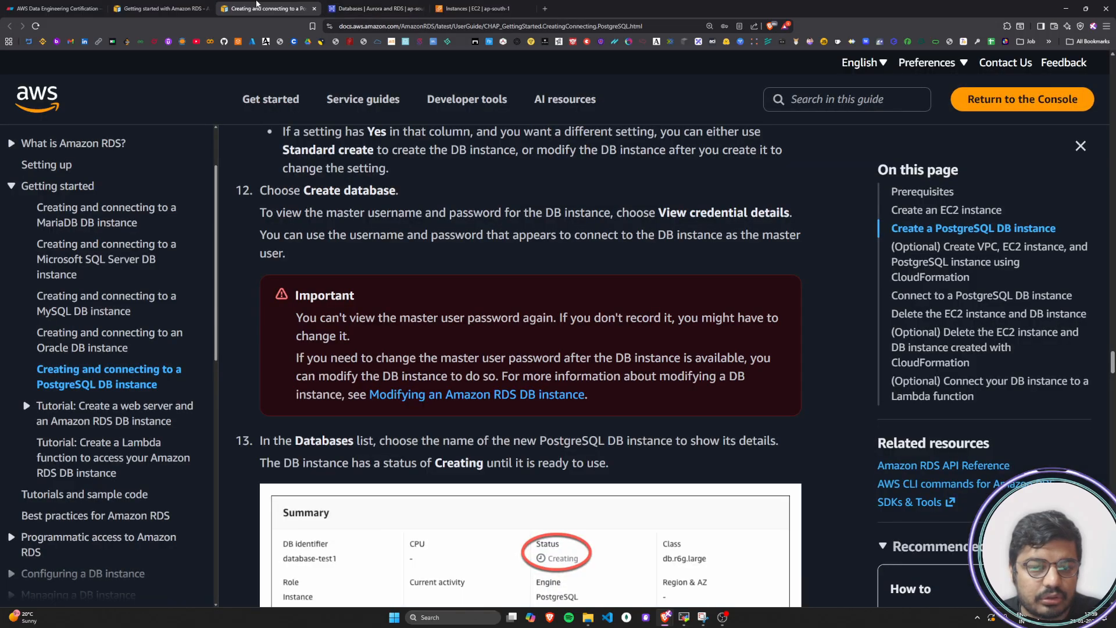
scroll(820, 381, "up", 3)
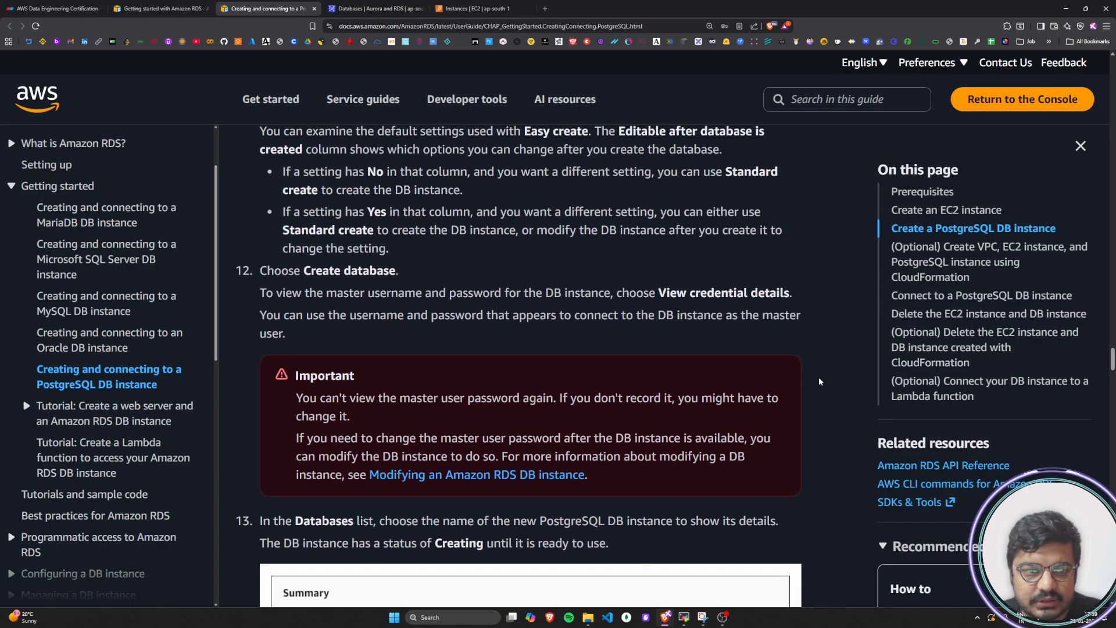
scroll(820, 381, "down", 5)
scroll(820, 382, "down", 7)
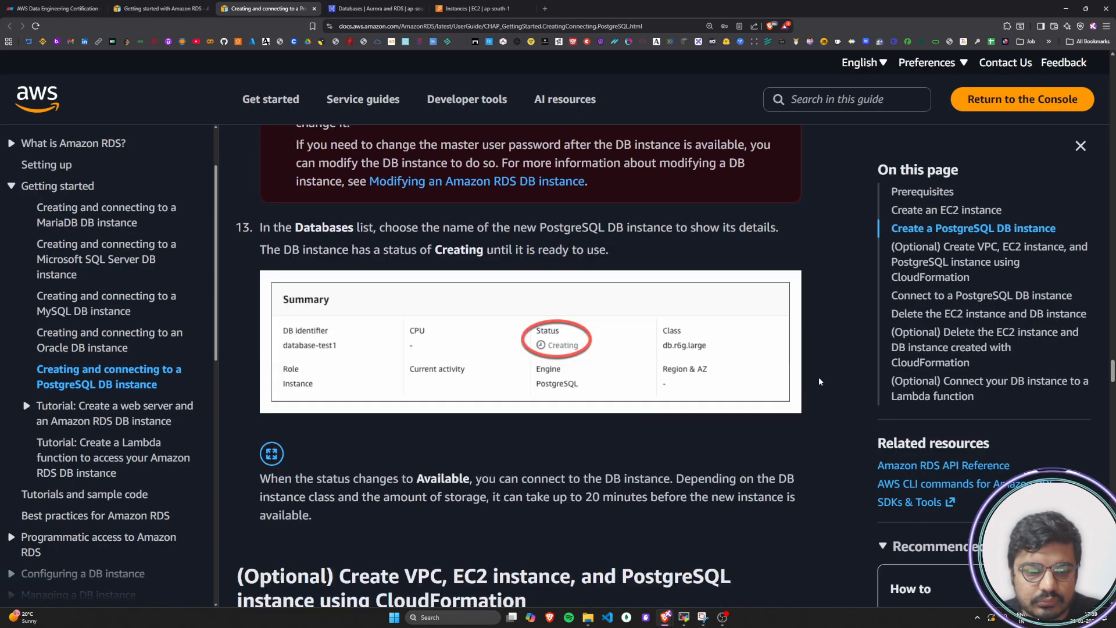
left_click_drag(235, 266, 532, 290)
scroll(532, 290, "down", 10)
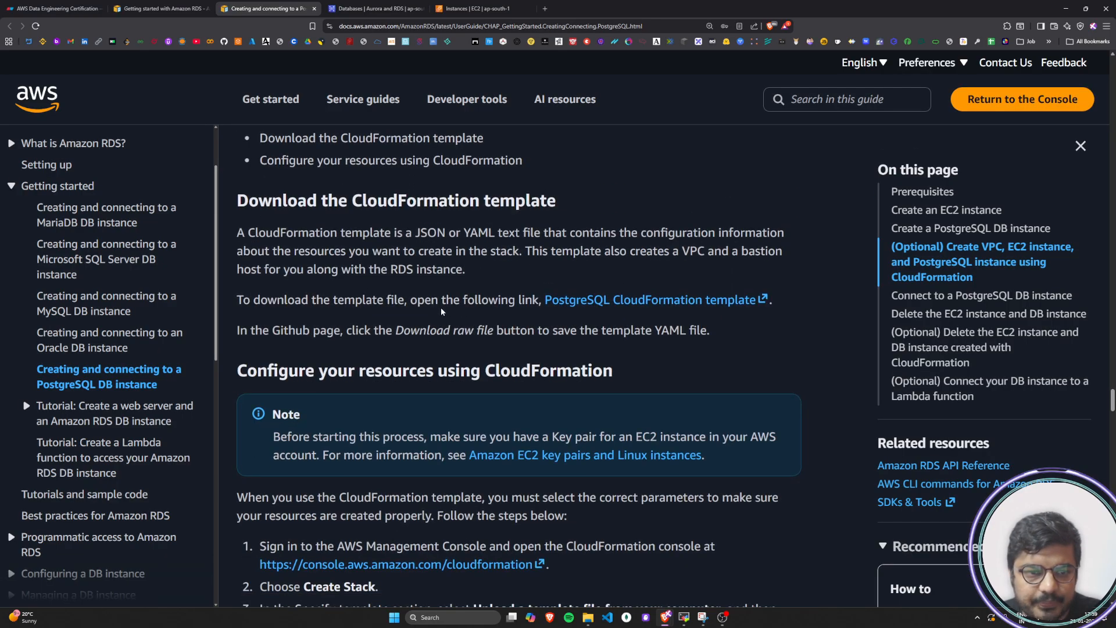
scroll(440, 307, "down", 15)
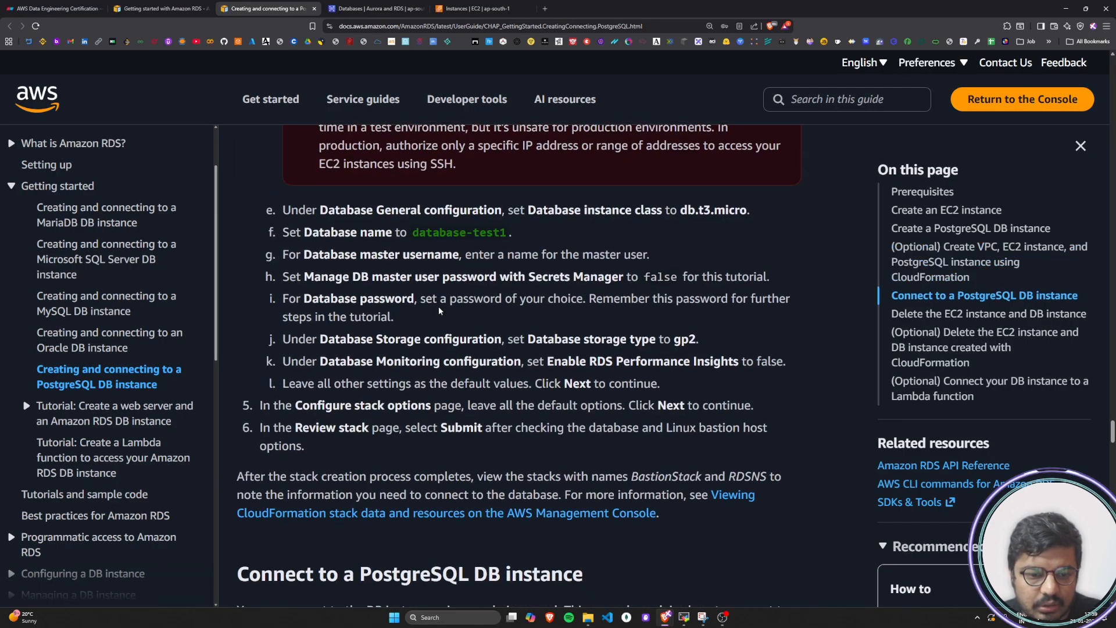
scroll(439, 311, "down", 2)
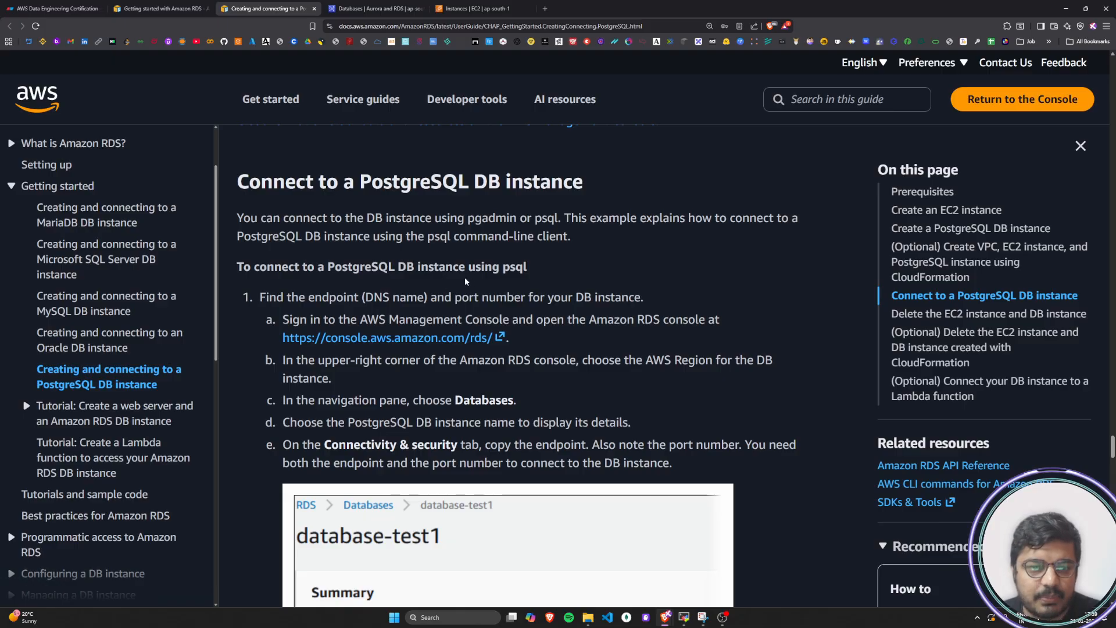
scroll(387, 255, "up", 2)
left_click_drag(238, 270, 581, 271)
left_click(362, 274)
left_click_drag(360, 271, 582, 271)
left_click(581, 271)
Read the introduction on connecting with pgadmin or psql and check the RDS instance in the architecture diagram
scroll(250, 311, "down", 2)
left_click_drag(243, 221, 467, 219)
left_click(559, 219)
left_click(610, 223)
left_click_drag(567, 218, 799, 220)
left_click(247, 250)
left_click_drag(237, 236, 374, 239)
left_click(572, 239)
left_click(573, 229)
left_click(55, 8)
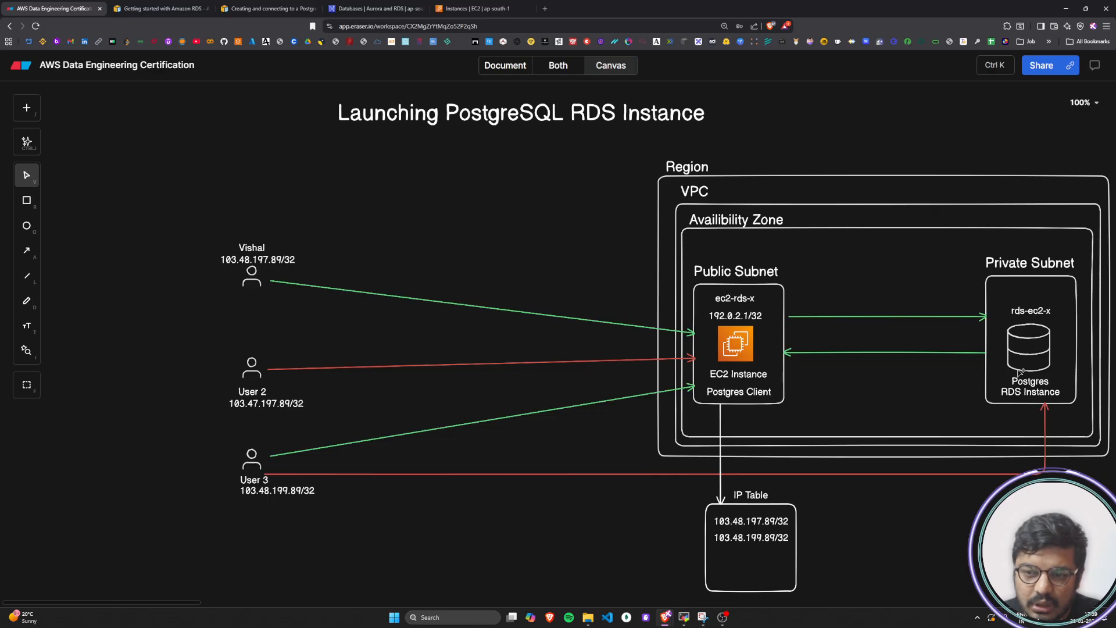
left_click(267, 8)
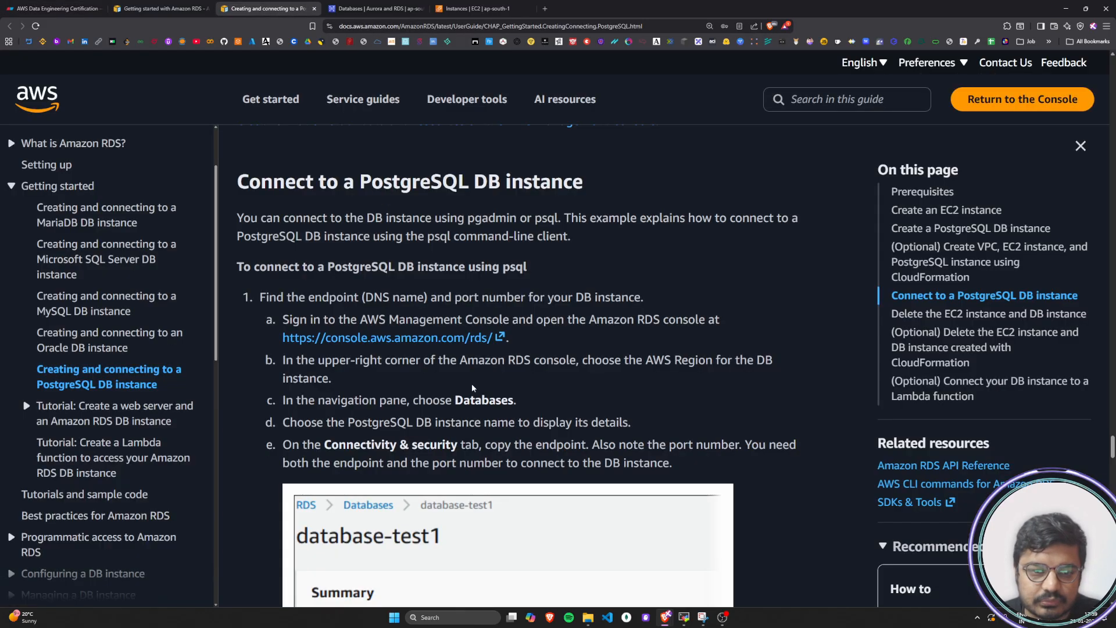
Read the tutorial's psql connection step on finding the DB instance's endpoint and port number, starting with opening the RDS console
scroll(472, 382, "down", 1)
left_click_drag(261, 254, 570, 254)
left_click(570, 254)
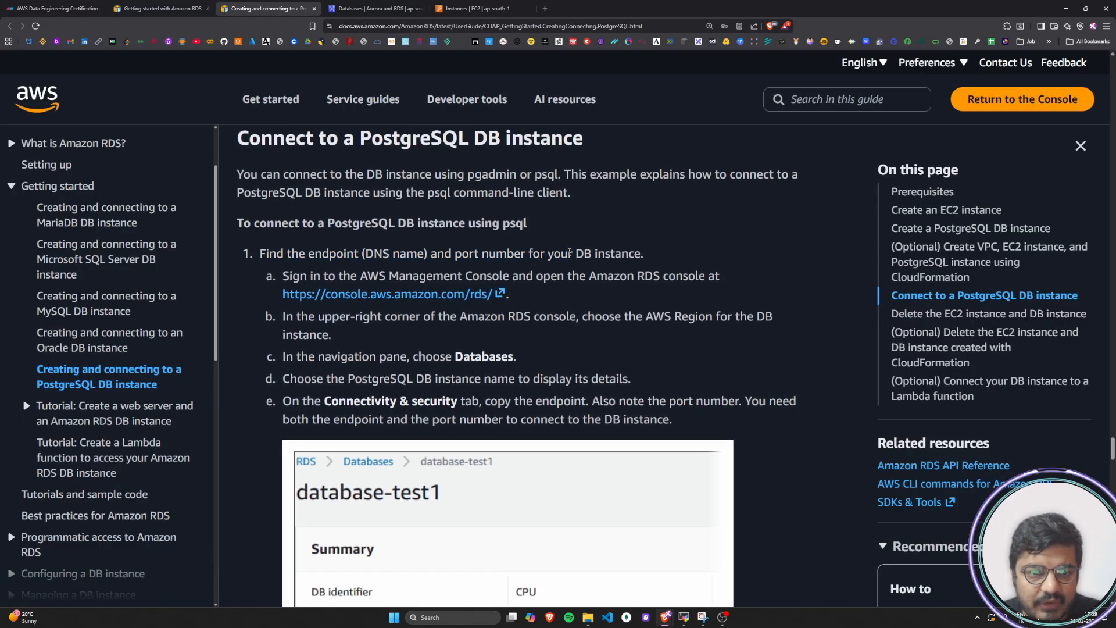
left_click_drag(258, 223, 526, 223)
left_click(486, 229)
left_click(510, 225)
left_click_drag(266, 257, 632, 252)
left_click(645, 254)
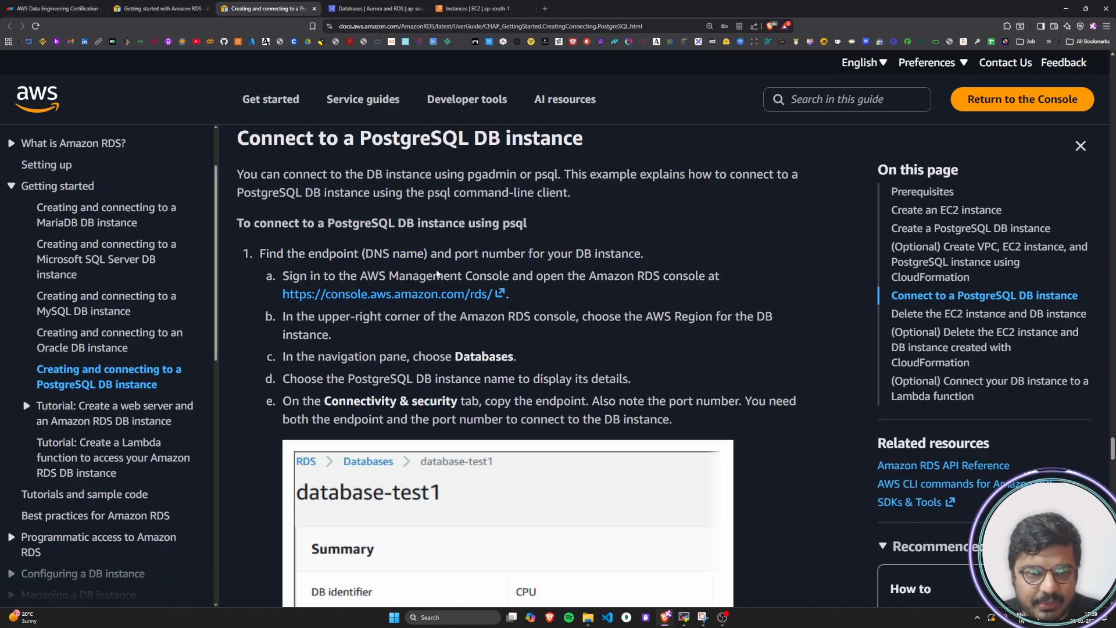
left_click_drag(319, 279, 720, 276)
left_click(718, 276)
scroll(293, 319, "down", 10)
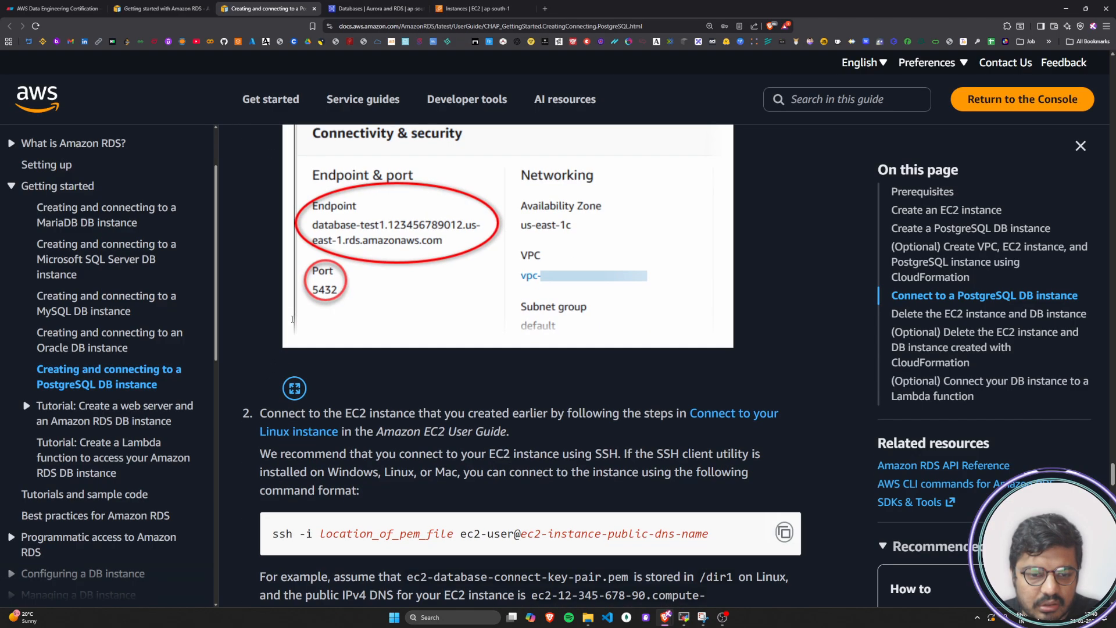
Review the tutorial's sample database details and read the substeps on choosing the AWS Region and the DB instance name
scroll(292, 318, "up", 10)
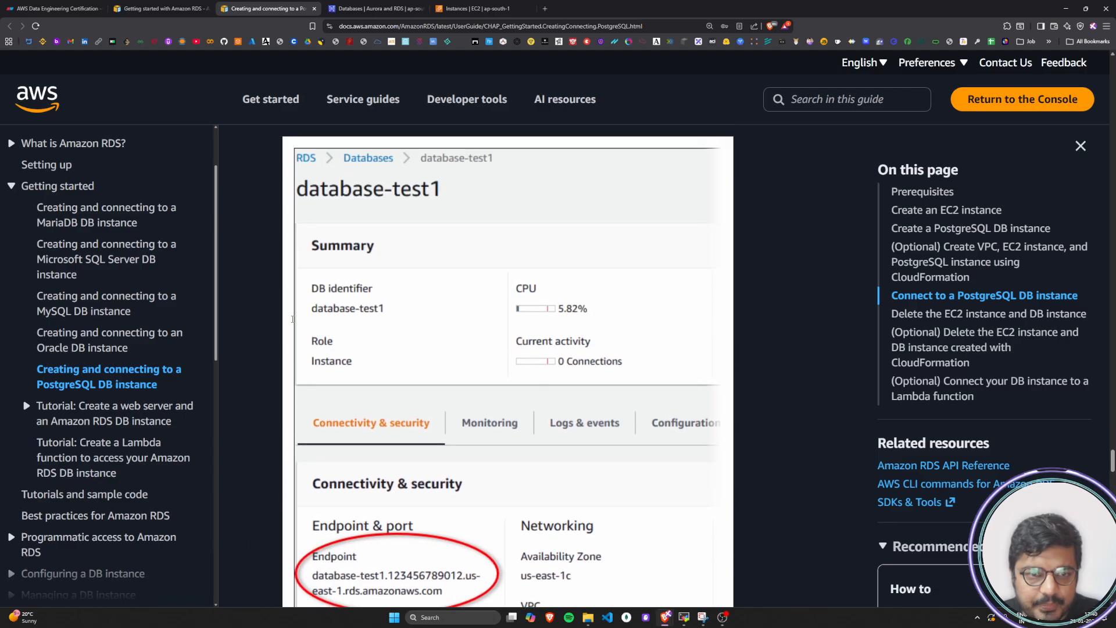
scroll(293, 318, "up", 1)
left_click_drag(454, 366, 769, 366)
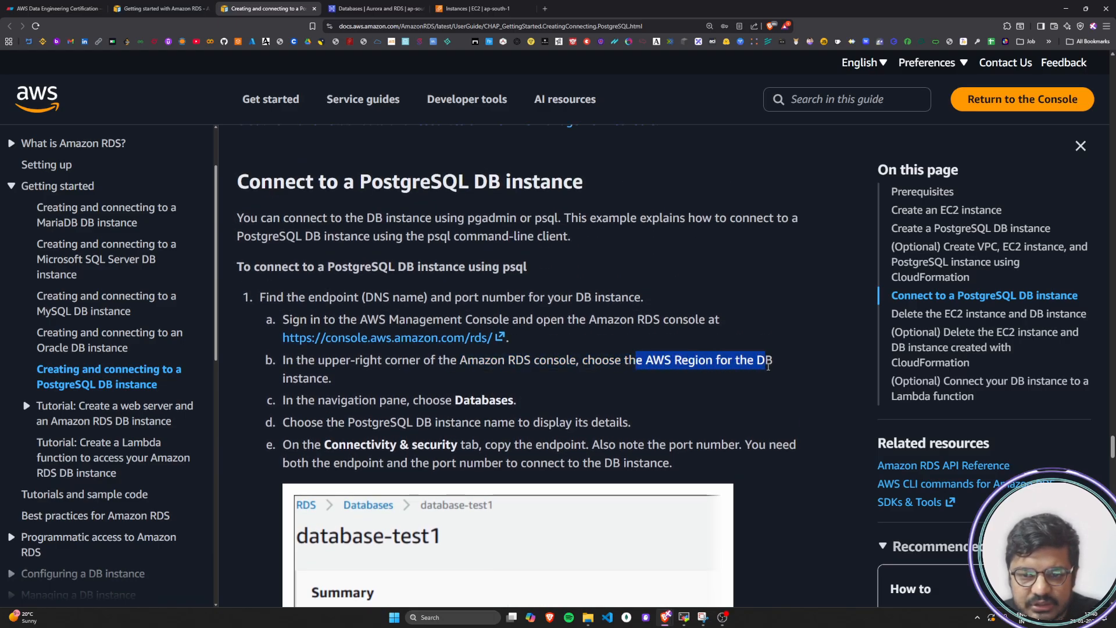
left_click_drag(304, 372, 379, 372)
scroll(379, 372, "down", 3)
left_click_drag(317, 291, 709, 300)
left_click(710, 300)
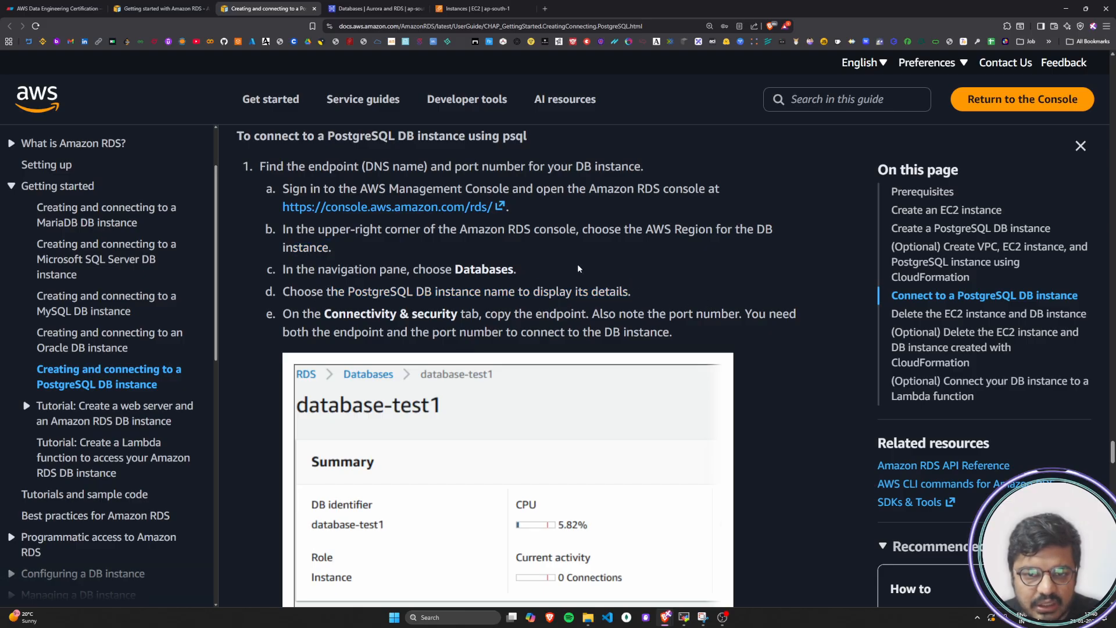
Open the details of database-test1 in the RDS console and examine its endpoint and port under Connectivity & security
left_click(372, 8)
left_click(189, 196)
left_click(255, 195)
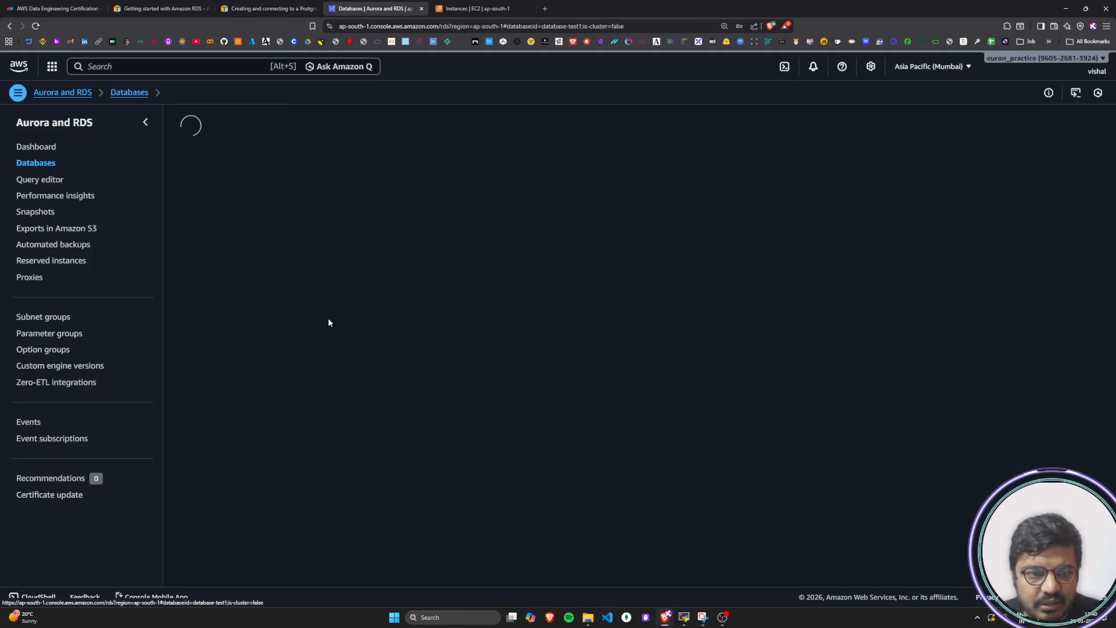
left_click_drag(195, 300, 308, 299)
left_click(311, 298)
left_click_drag(190, 320, 272, 322)
left_click(201, 342)
left_click_drag(202, 348, 229, 351)
left_click(183, 400)
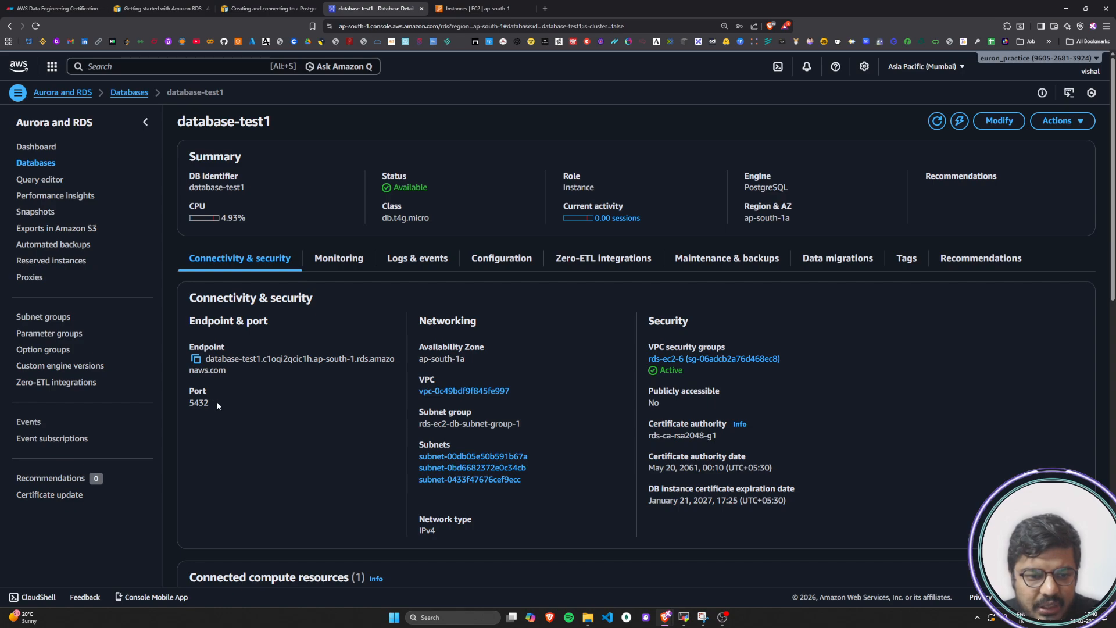
left_click_drag(216, 402, 194, 362)
left_click(283, 414)
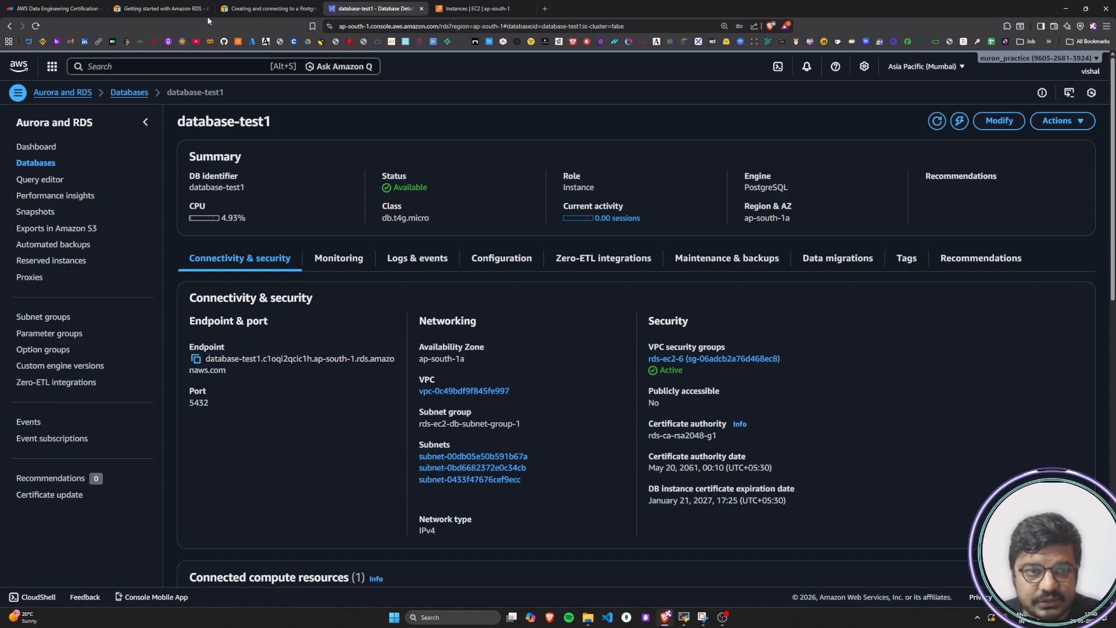
In the architecture diagram, shift the horizontal segment of User 3's red arrow to the RDS instance slightly upward
left_click(160, 8)
left_click(268, 9)
left_click(67, 9)
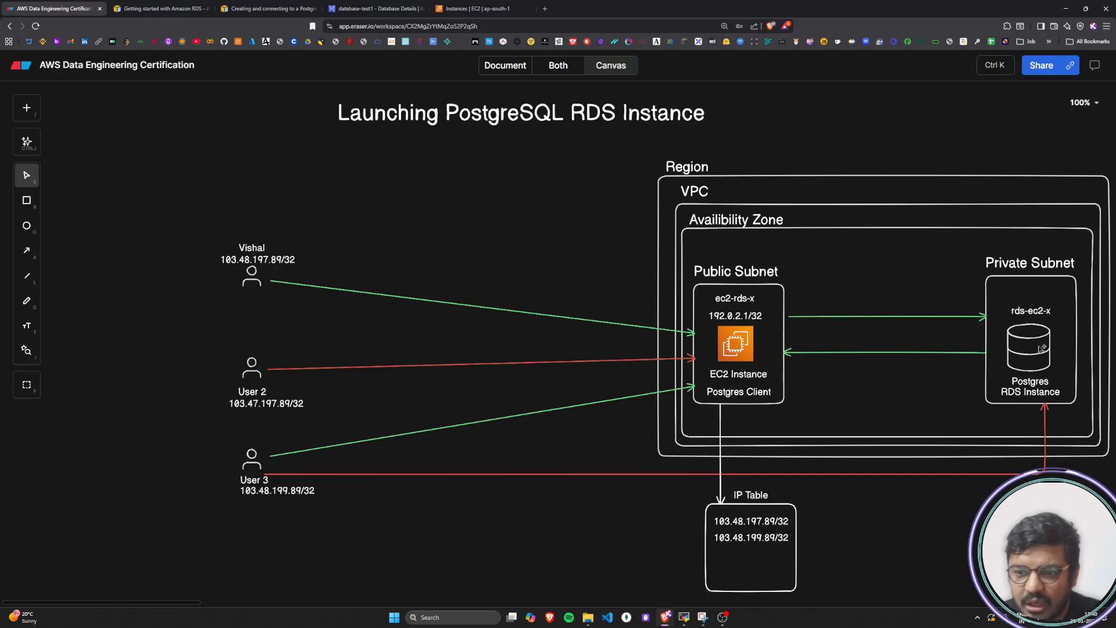
left_click(321, 474)
mouse_move(274, 474)
left_mouse_down()
mouse_move(321, 476)
mouse_move(274, 468)
left_mouse_up()
left_click(360, 504)
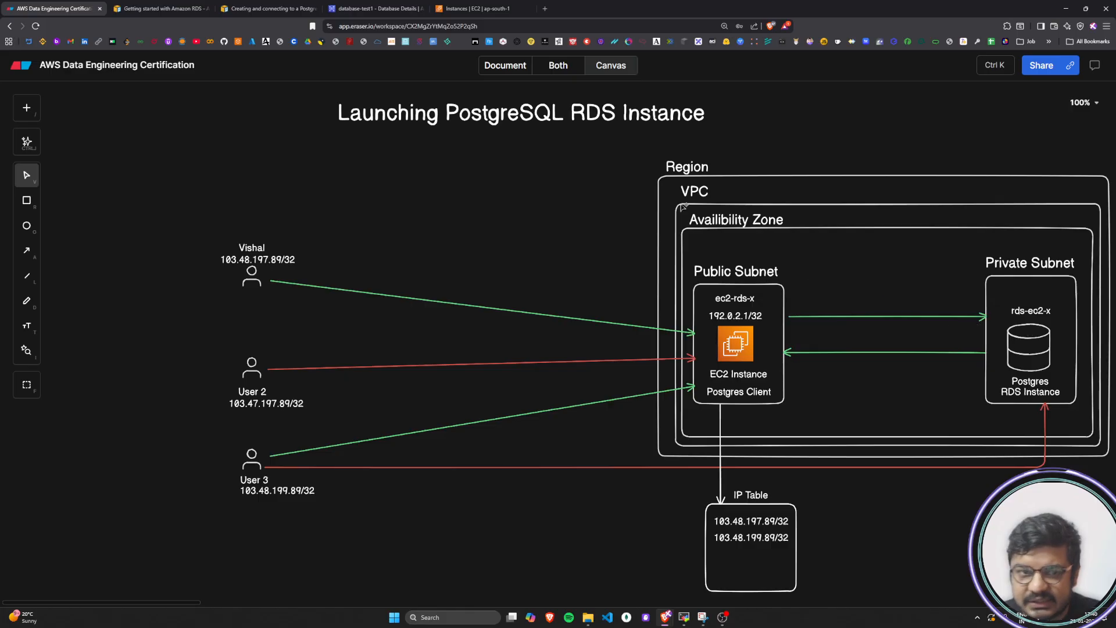
Read the tutorial's substep on copying the endpoint and noting the port number, including its sample screenshot
left_click(269, 8)
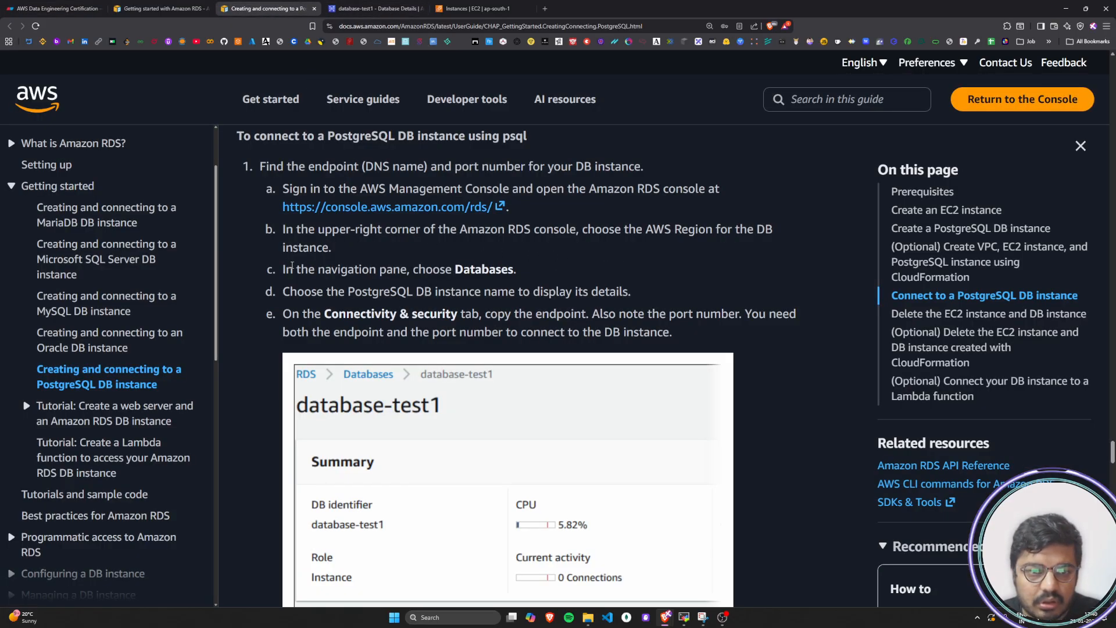
left_click_drag(292, 314, 817, 323)
left_click(495, 319)
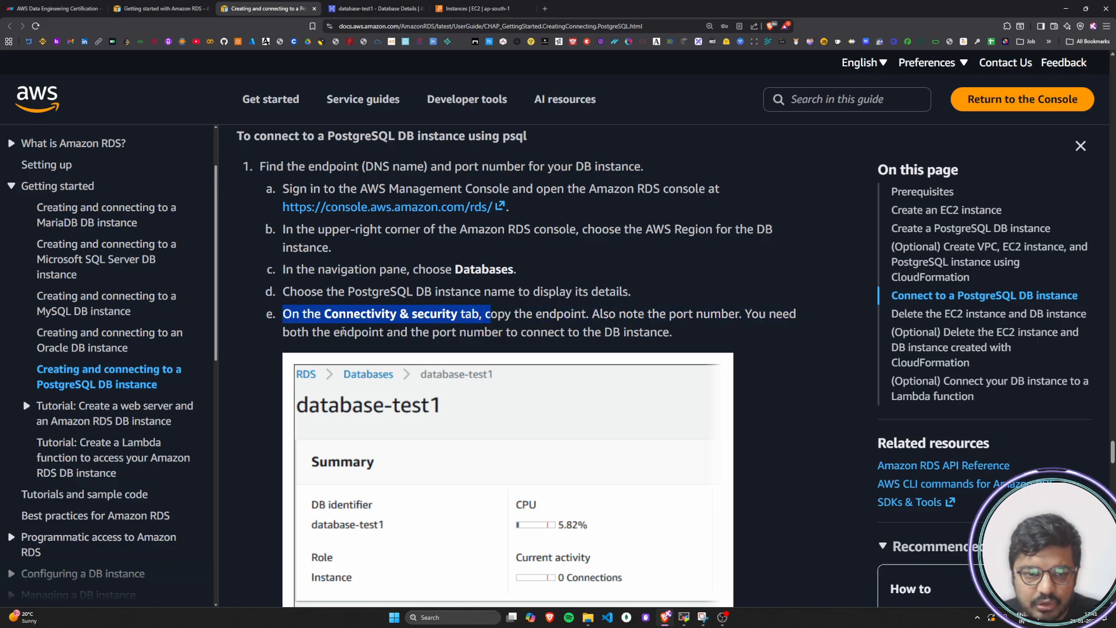
left_click_drag(292, 336, 666, 334)
left_click(261, 354)
scroll(259, 355, "down", 5)
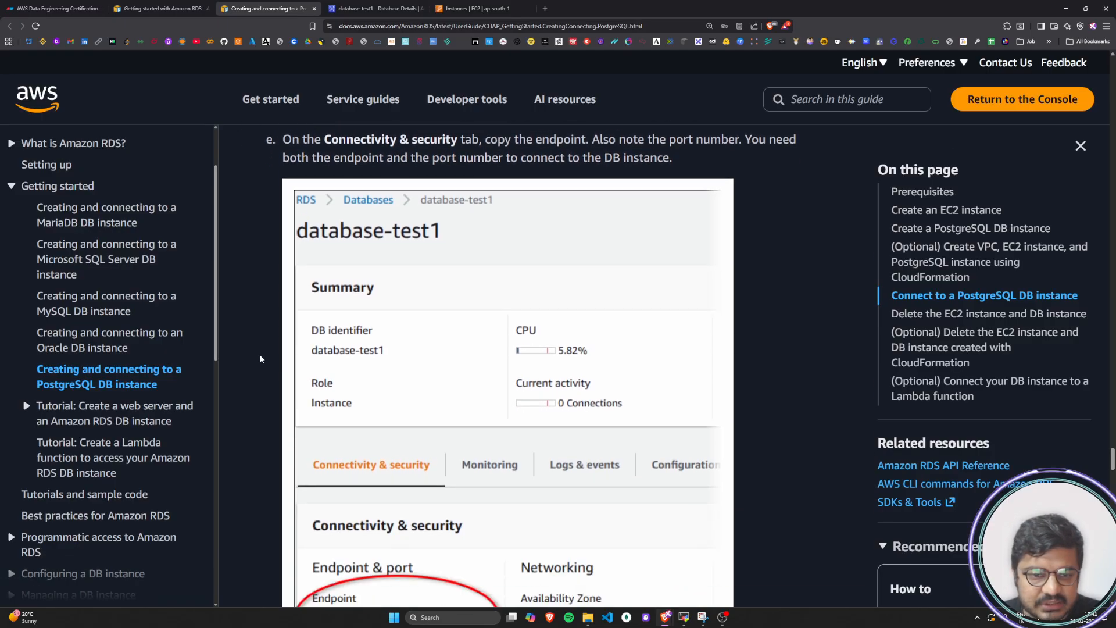
scroll(260, 354, "down", 5)
Read the tutorial's step 2 on connecting to the previously created EC2 instance using the Amazon EC2 User Guide
left_click_drag(263, 327, 680, 327)
left_click(530, 347)
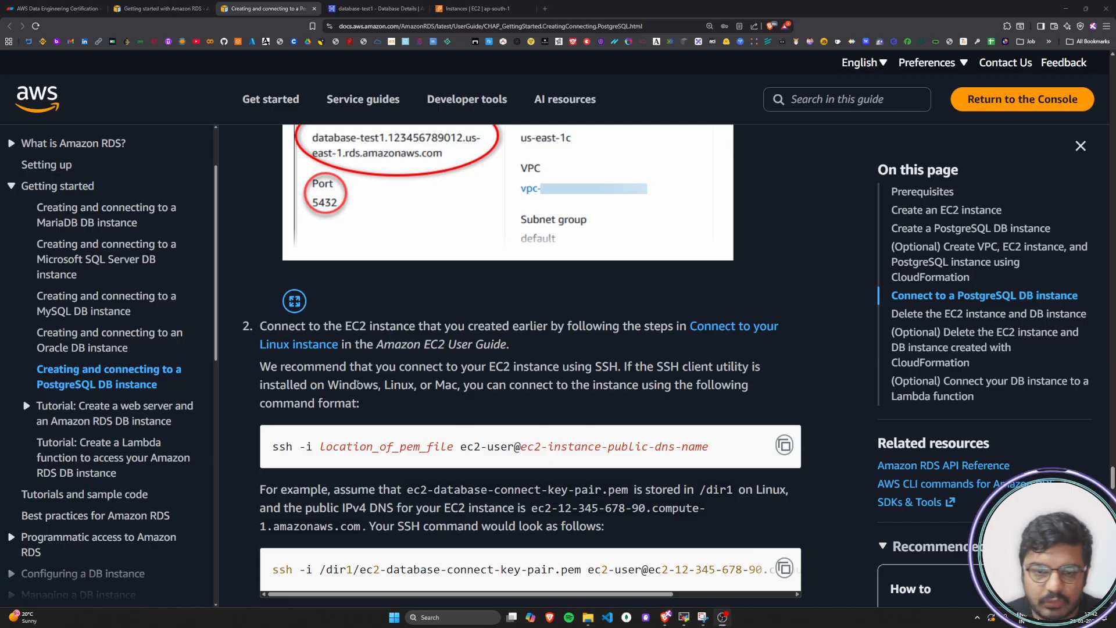
left_click_drag(274, 327, 549, 327)
left_click(549, 329)
left_click_drag(267, 327, 682, 331)
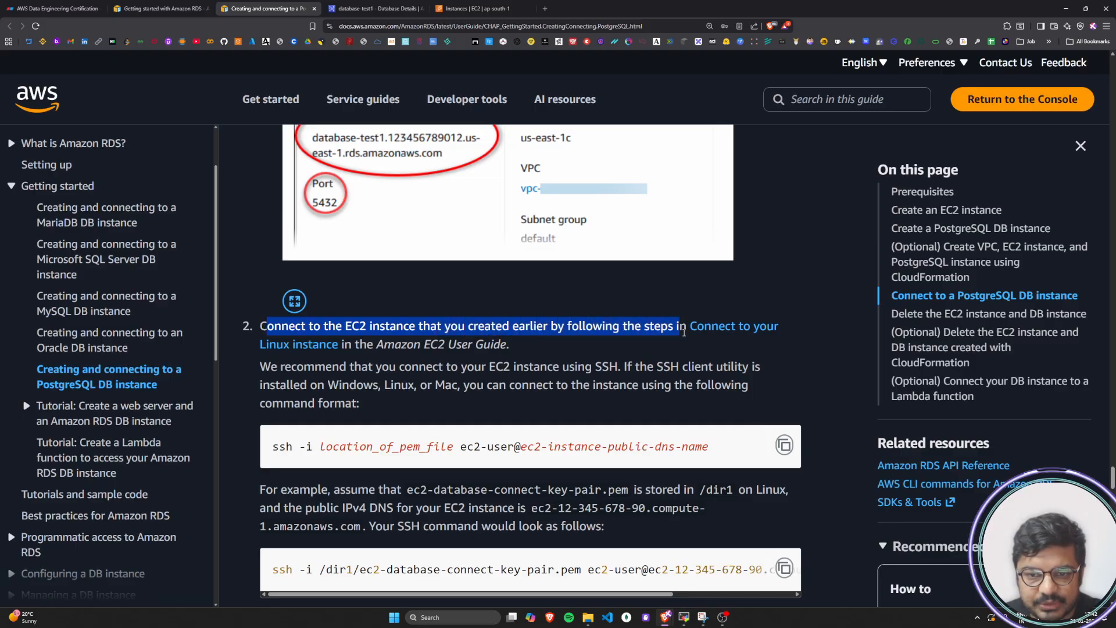
left_click_drag(353, 346, 474, 347)
left_click(510, 348)
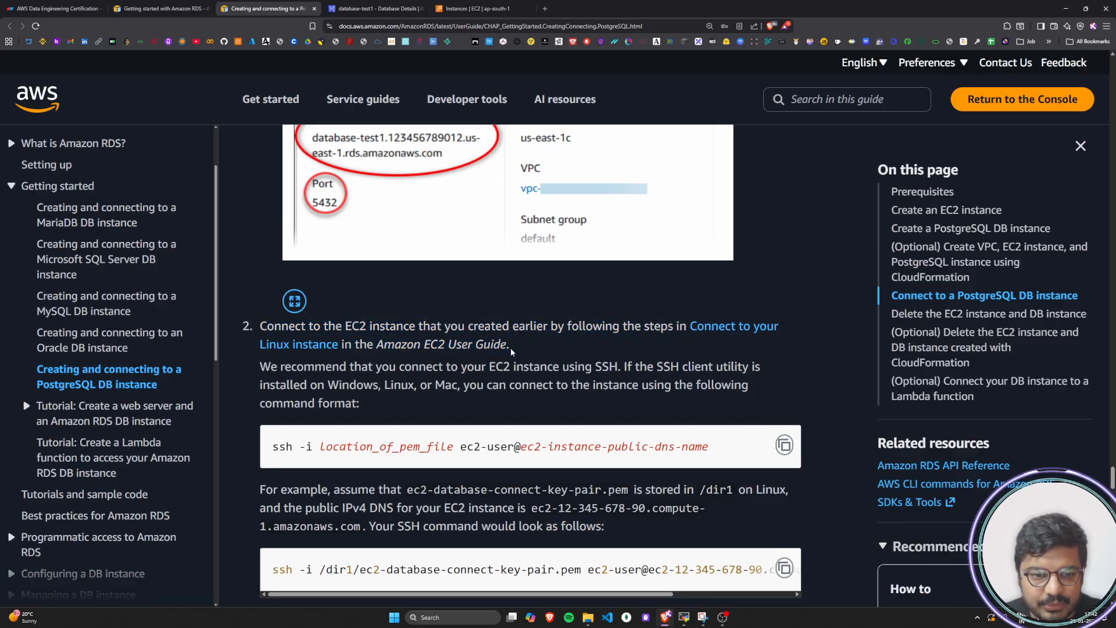
Read the tutorial's recommendation to connect over SSH from Windows, Linux or Mac with the given command format
scroll(392, 344, "down", 1)
left_click_drag(260, 323, 769, 327)
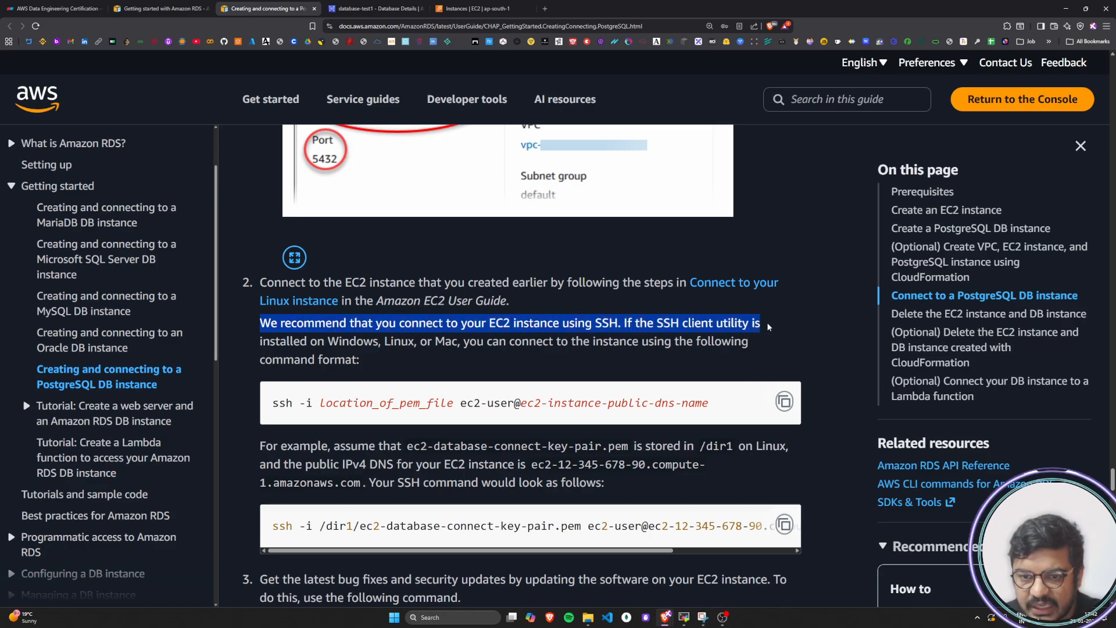
left_click_drag(269, 341, 754, 346)
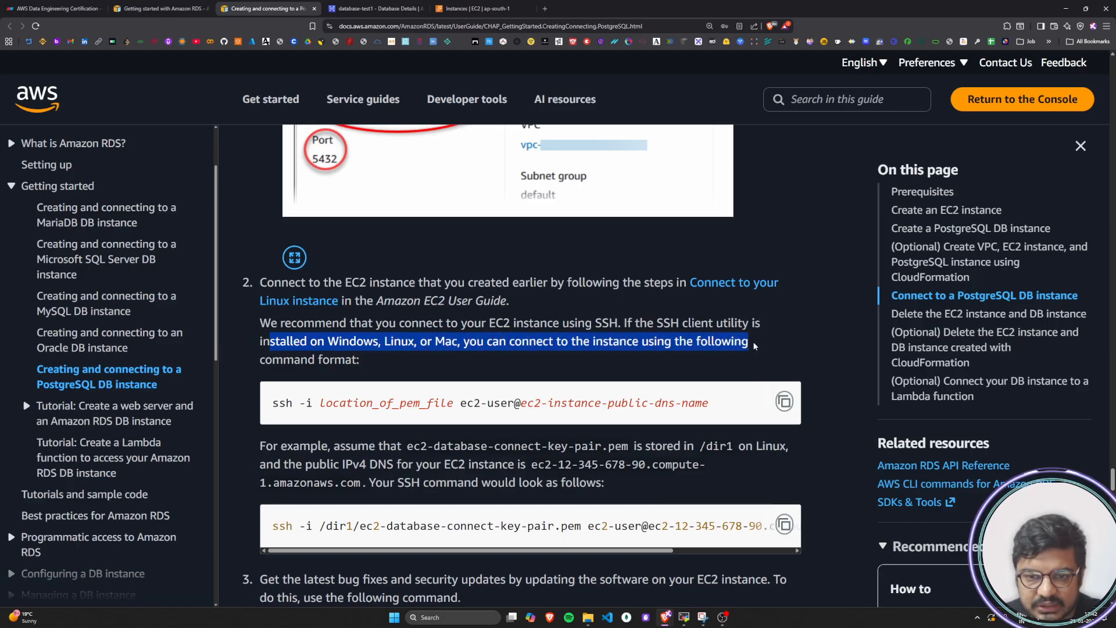
mouse_move(268, 360)
left_mouse_down()
mouse_move(369, 361)
mouse_move(266, 360)
left_mouse_up()
left_click(418, 361)
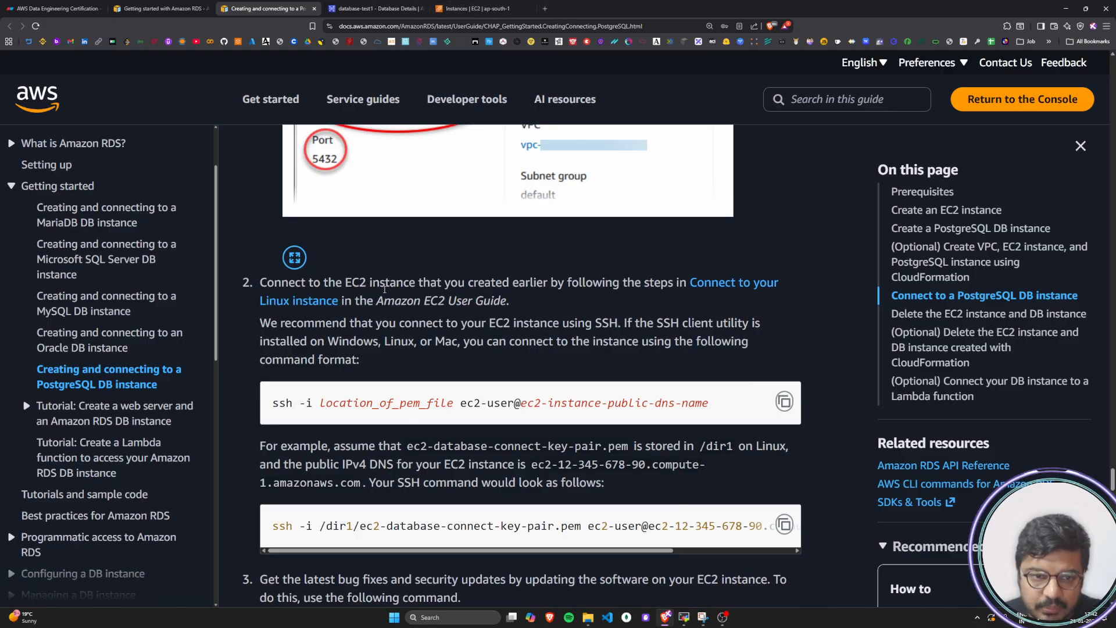
left_click_drag(276, 342, 372, 365)
left_click(372, 365)
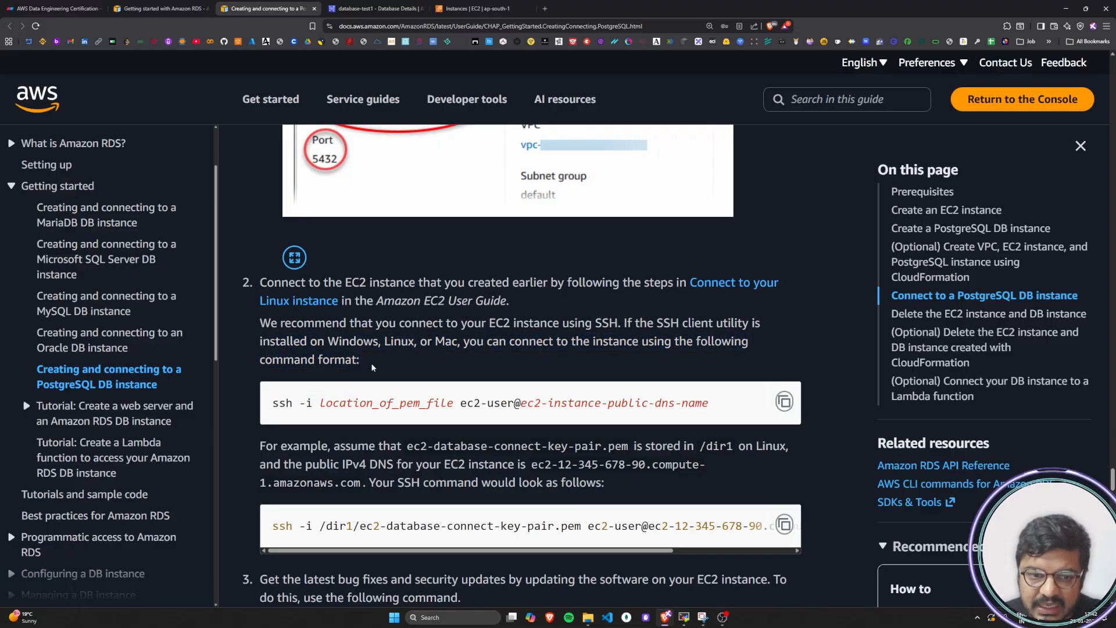
Search the web for "mobaxterm for windows" in a new browser tab
left_click(545, 8)
type("oba")
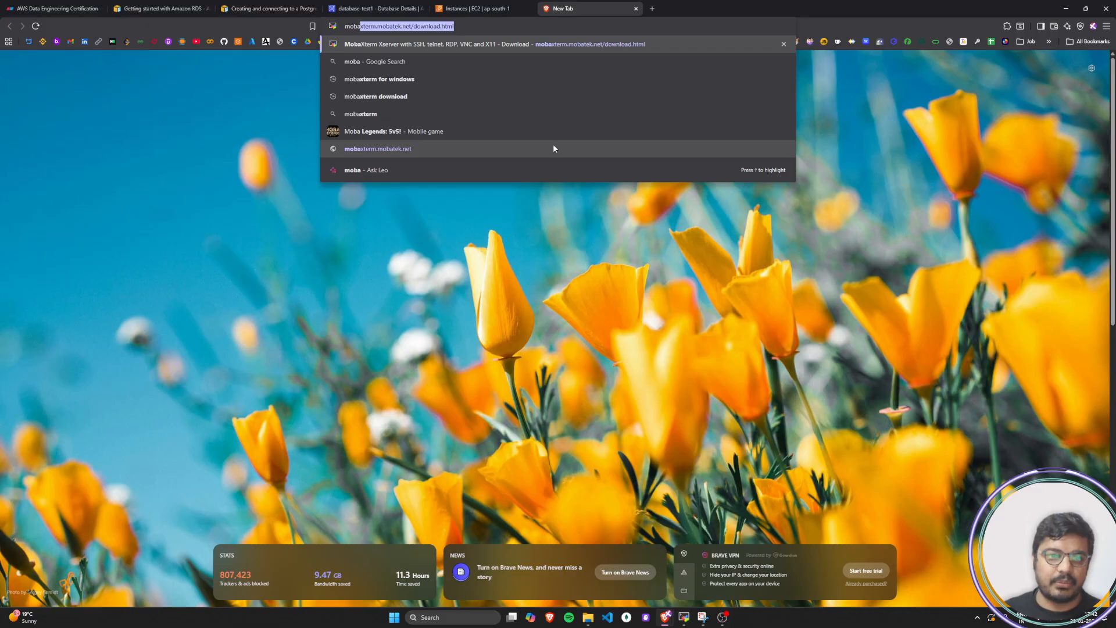
key("Down")
key("Down")
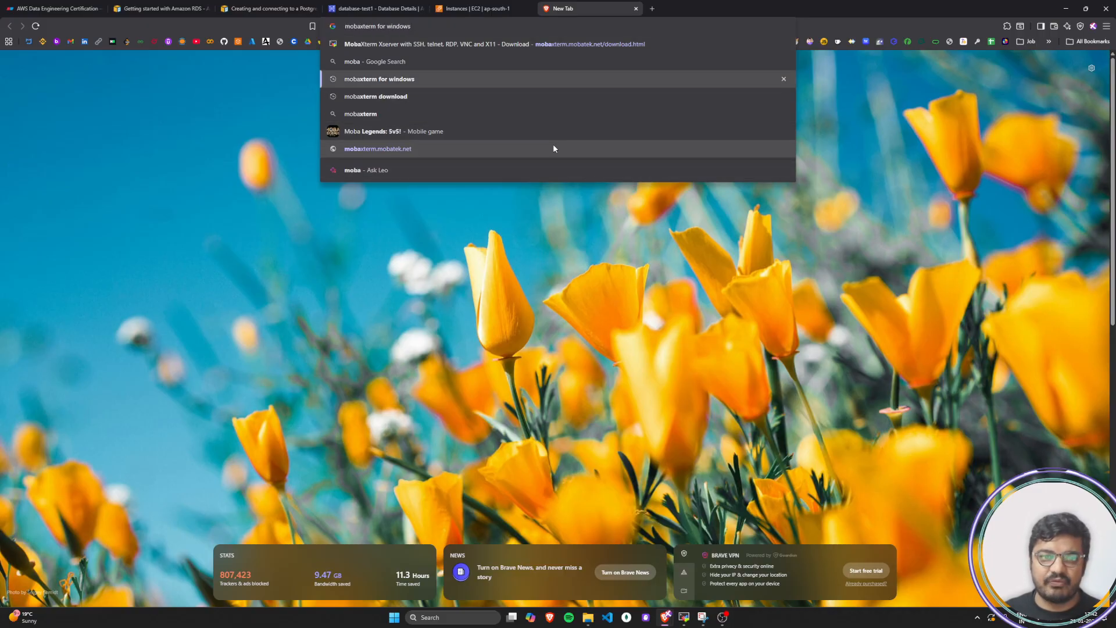
key("Return")
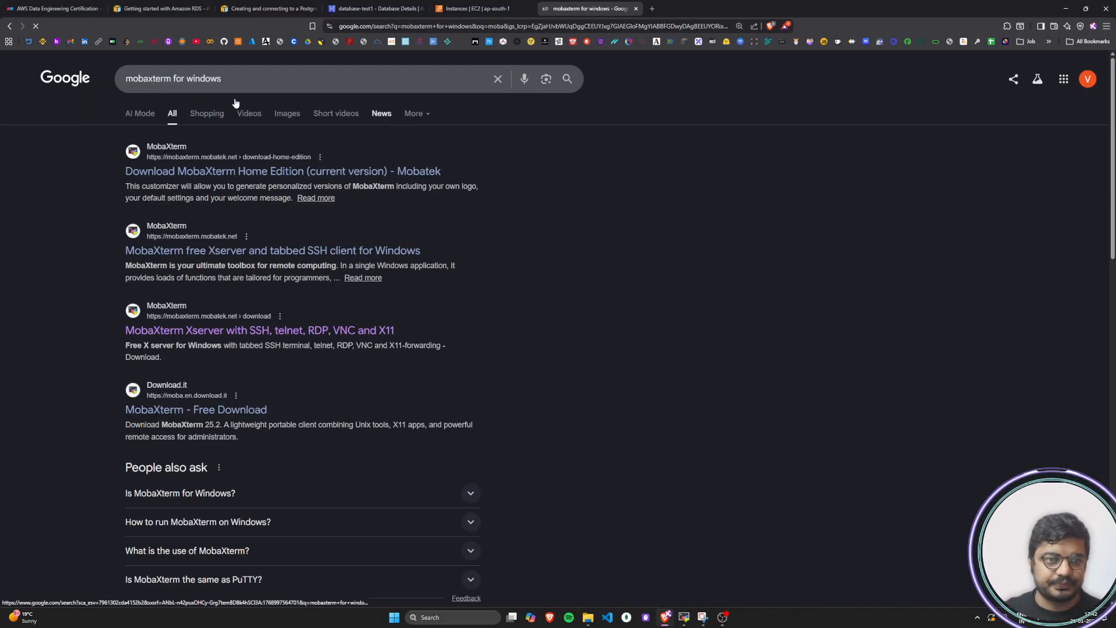
Open the MobaXterm download page on mobatek.net from the "mobaxterm for windows" search results
left_click(203, 80)
double_click(139, 81)
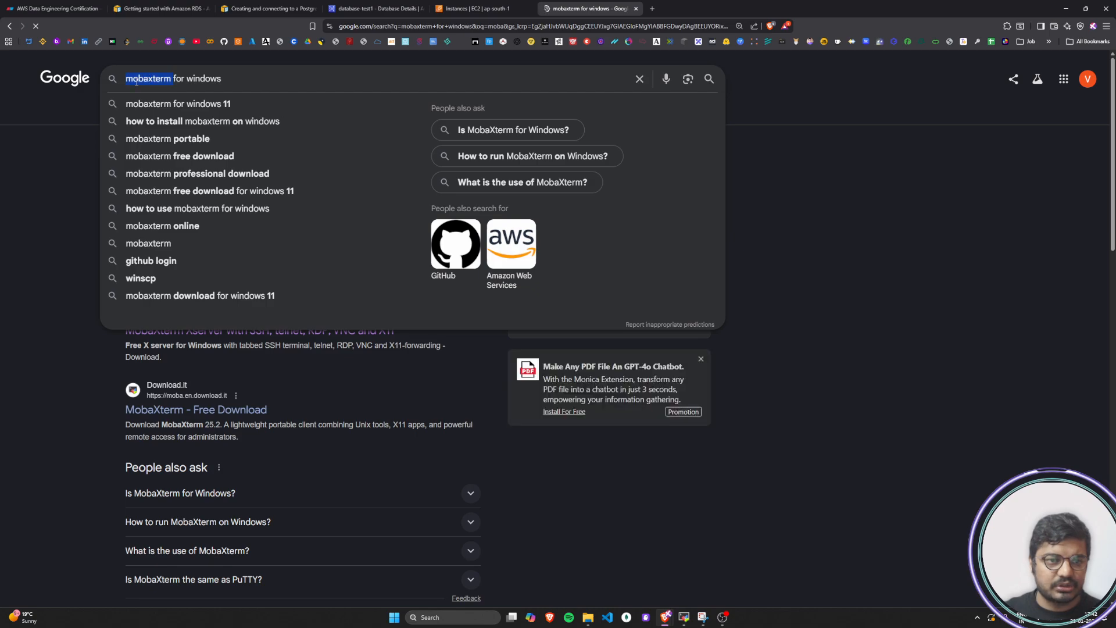
left_click(256, 79)
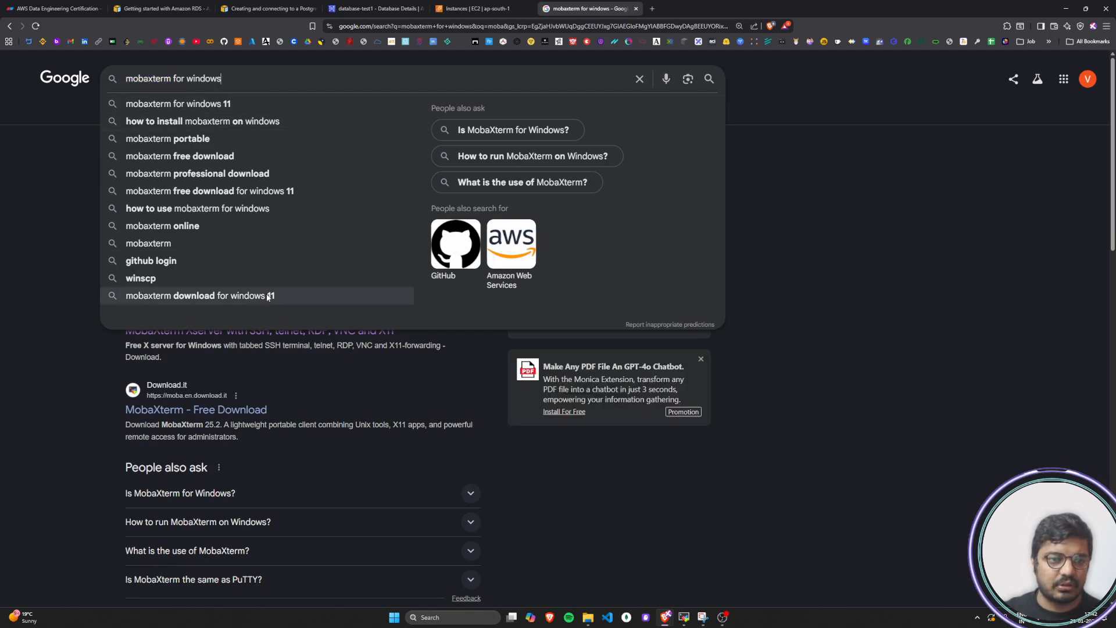
left_click(11, 293)
left_click(206, 336)
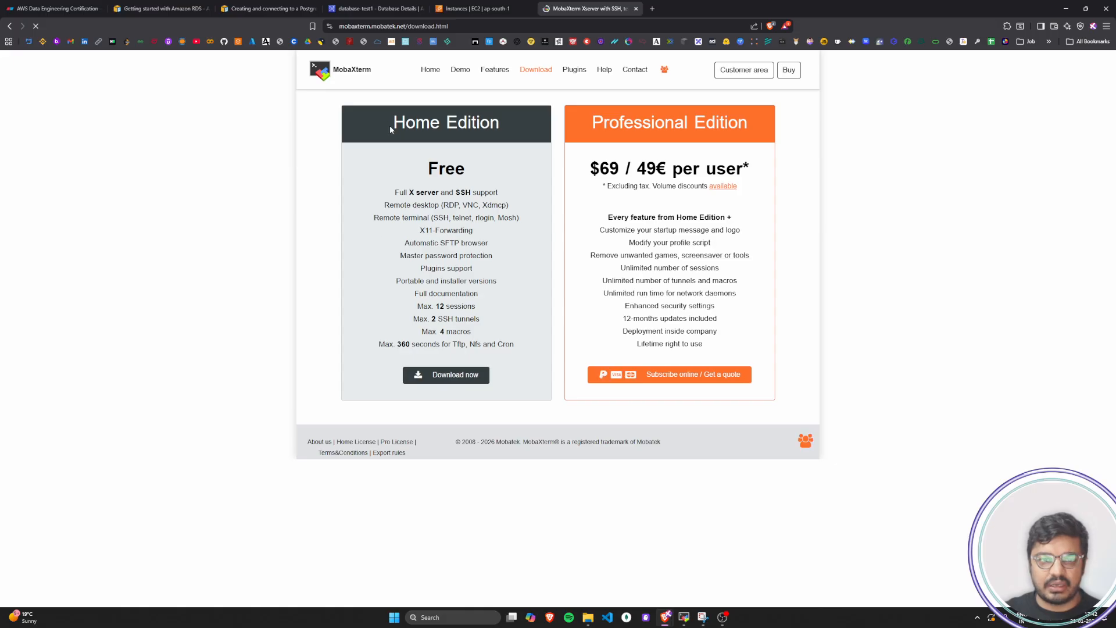
Examine the free Home Edition offer on the MobaXterm download page, and close that page
mouse_move(390, 124)
left_mouse_down()
mouse_move(498, 124)
mouse_move(393, 126)
left_mouse_up()
left_click(501, 126)
left_click_drag(409, 168, 473, 171)
left_click(473, 170)
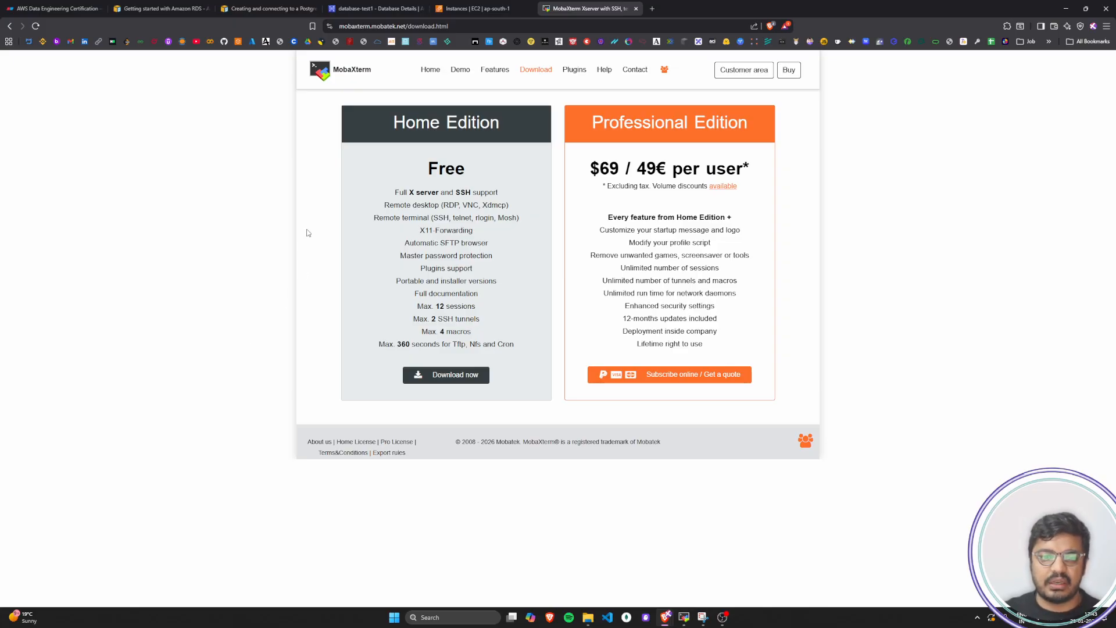
left_click(636, 8)
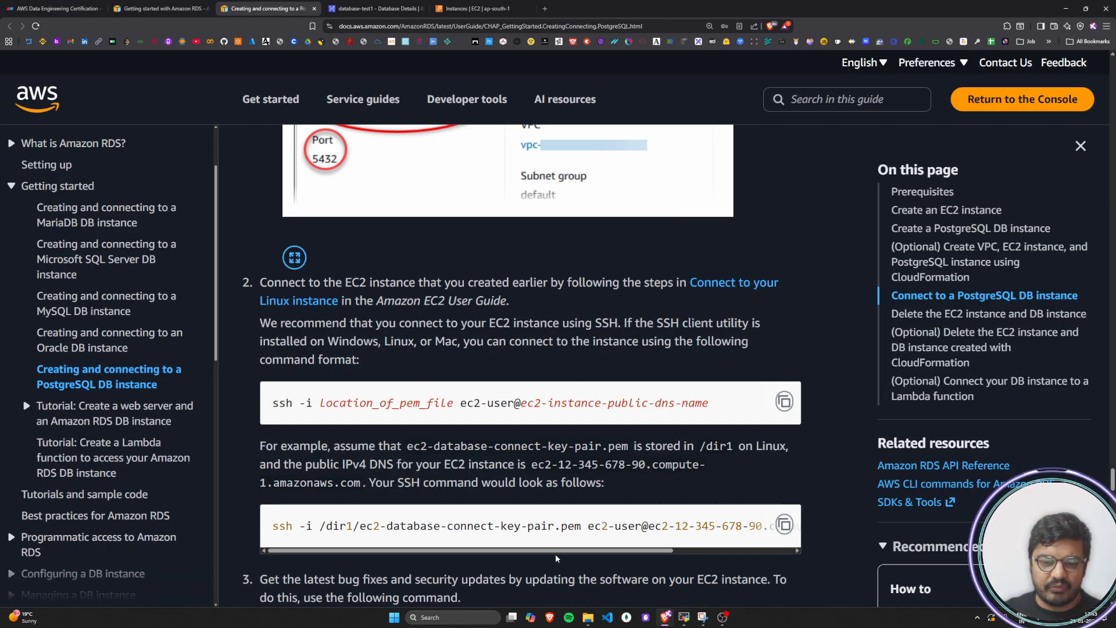
Find the installed MobaXterm application on the computer by searching for "moba" and launch it
left_click(440, 618)
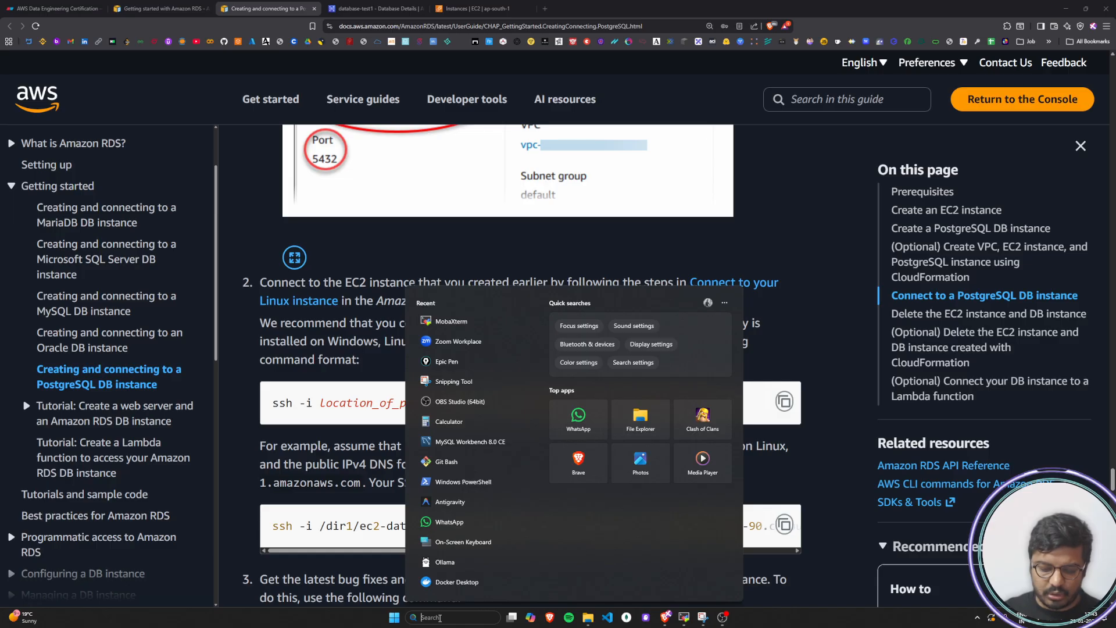
type("moba")
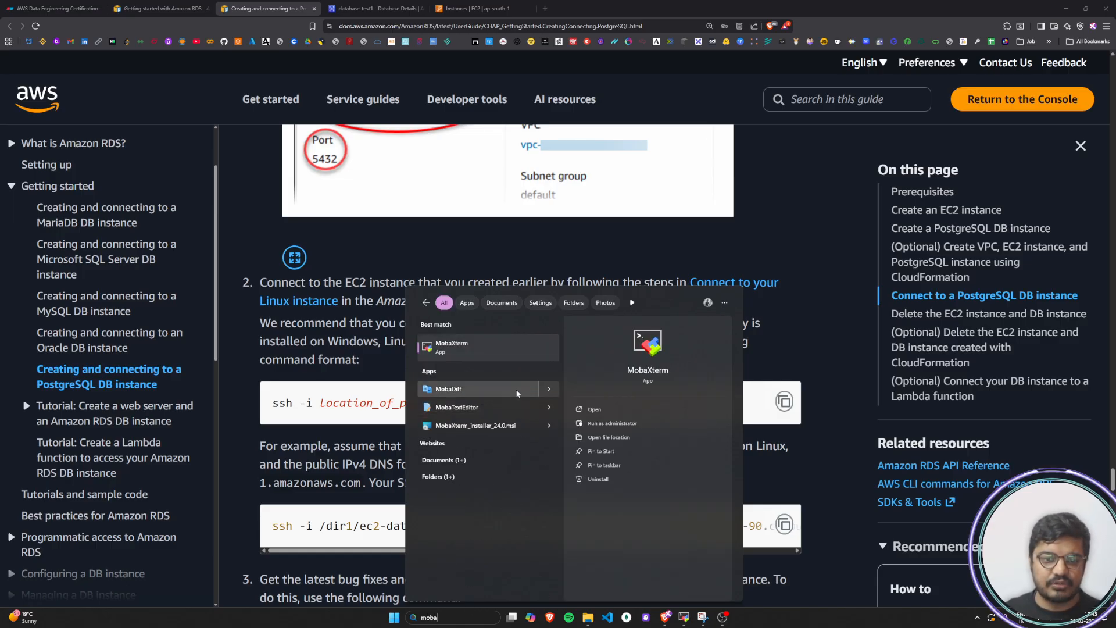
left_click(478, 352)
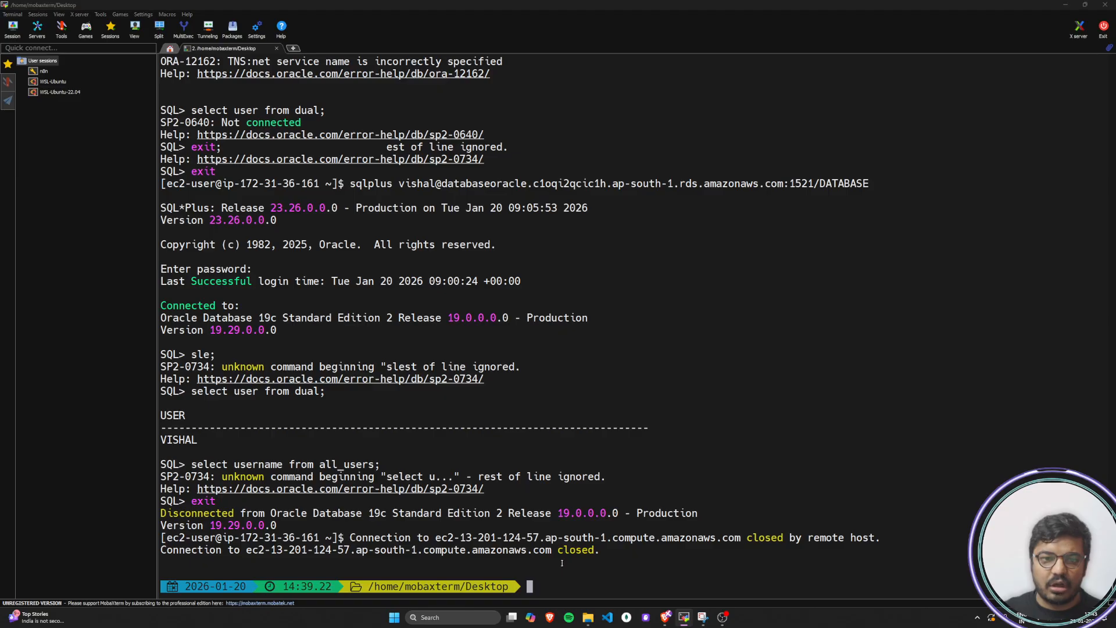
Switch back to the AWS tutorial in the browser and read the SSH command format, including the location_of_pem_file part
key("alt+Tab")
left_click_drag(320, 403, 460, 403)
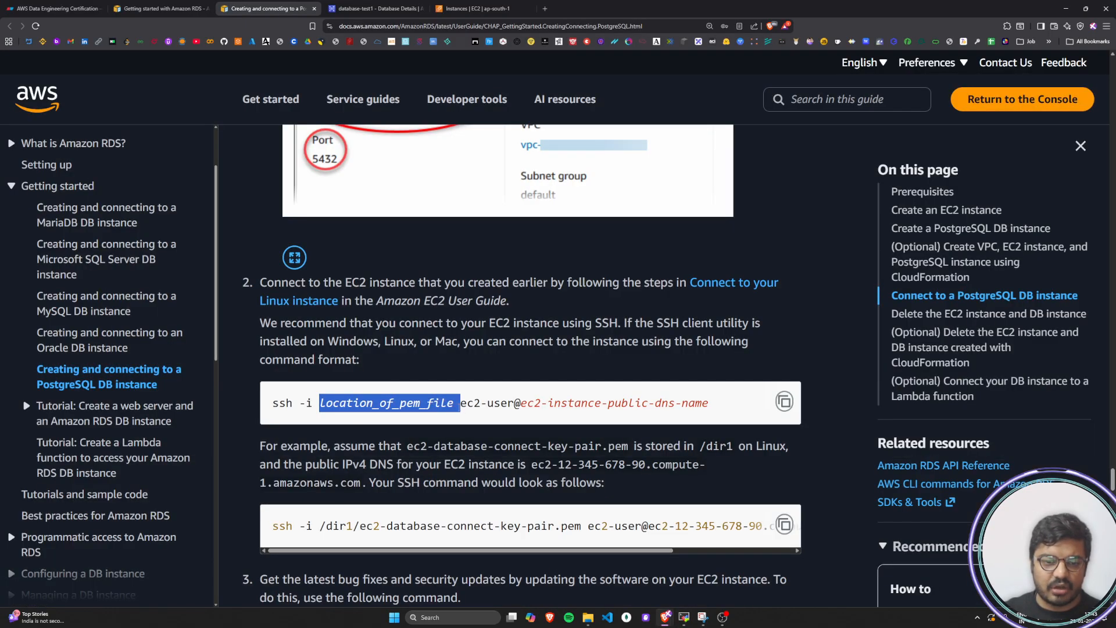
left_click(441, 405)
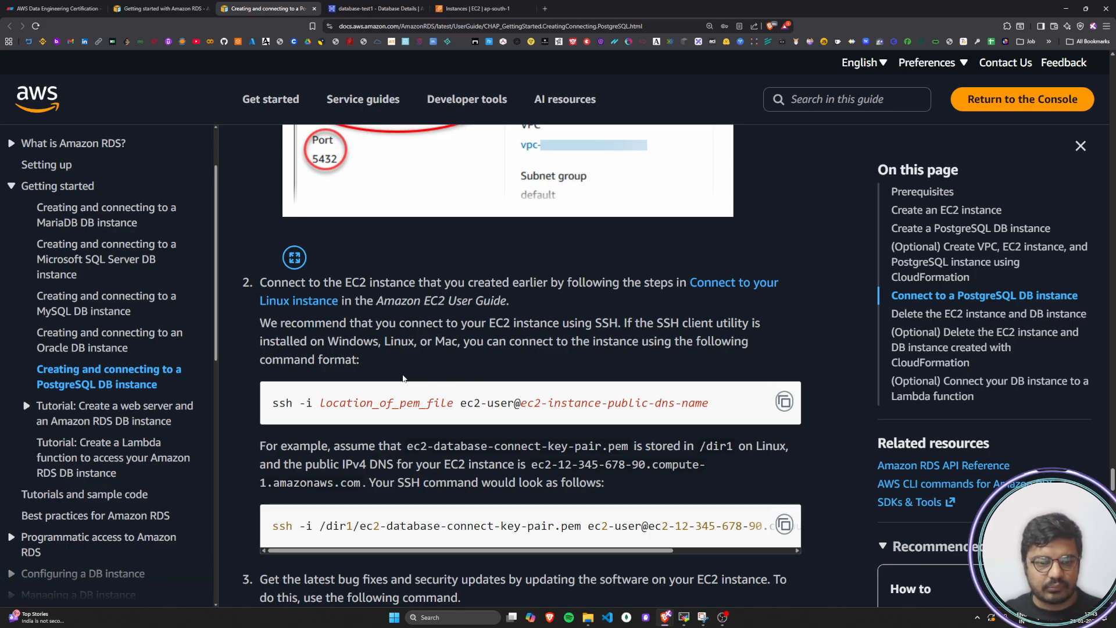
scroll(453, 373, "down", 1)
left_click_drag(273, 317, 710, 316)
left_click(721, 314)
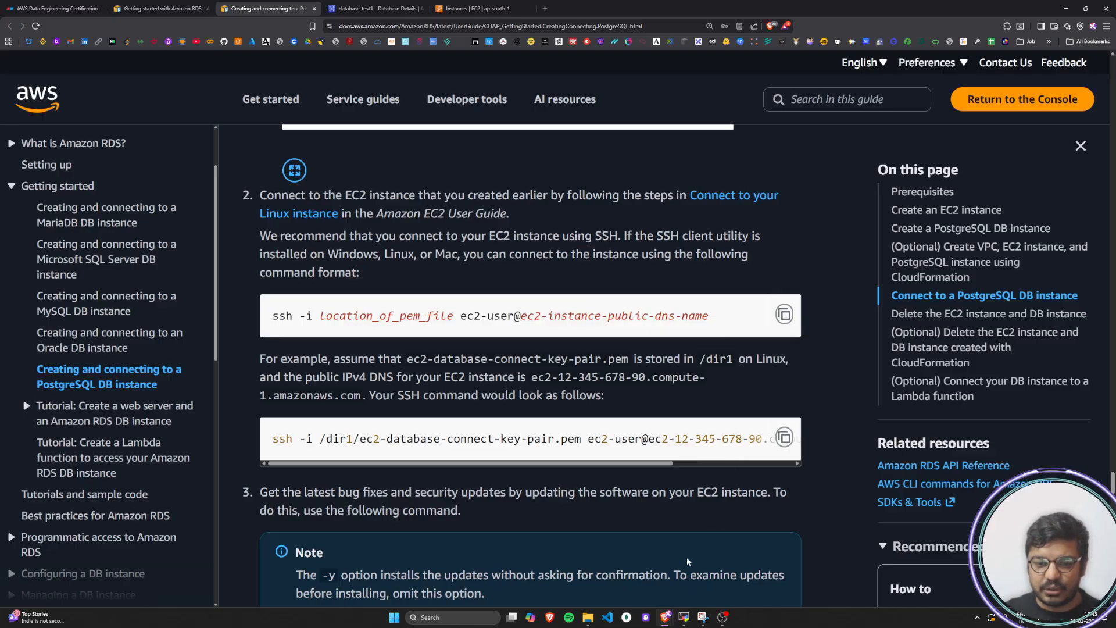
Switch to MobaXterm, clear the terminal and list the Desktop folder's files to locate vs17-keypair.pem
key("alt+Tab")
type("clear")
key("Return")
type("ls")
key("Return")
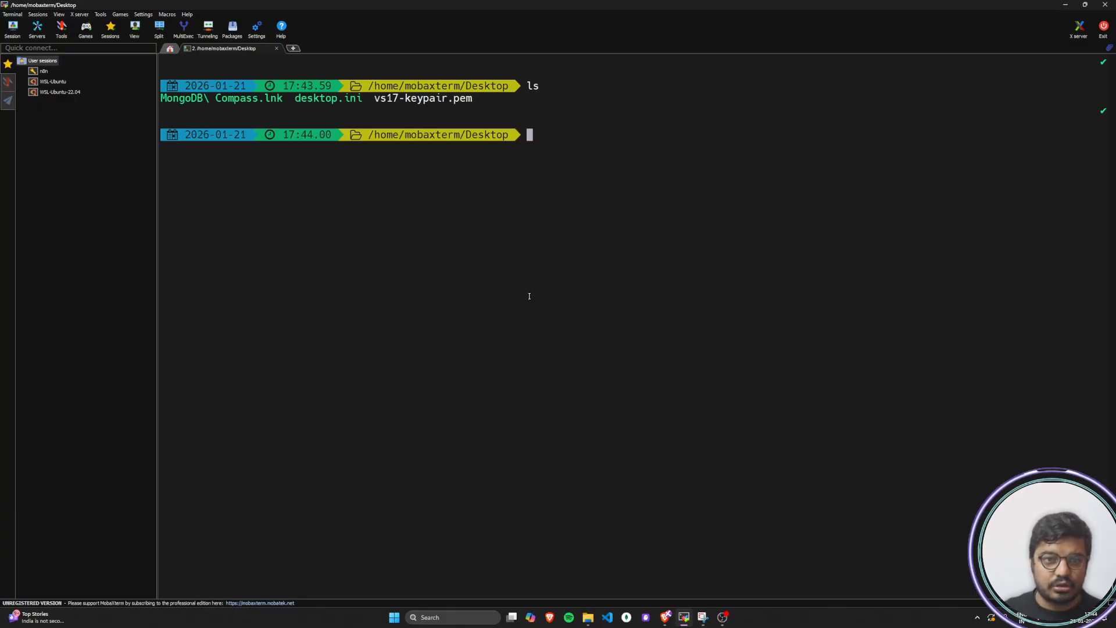
left_click_drag(376, 97, 515, 107)
left_click(472, 99)
left_click(738, 93)
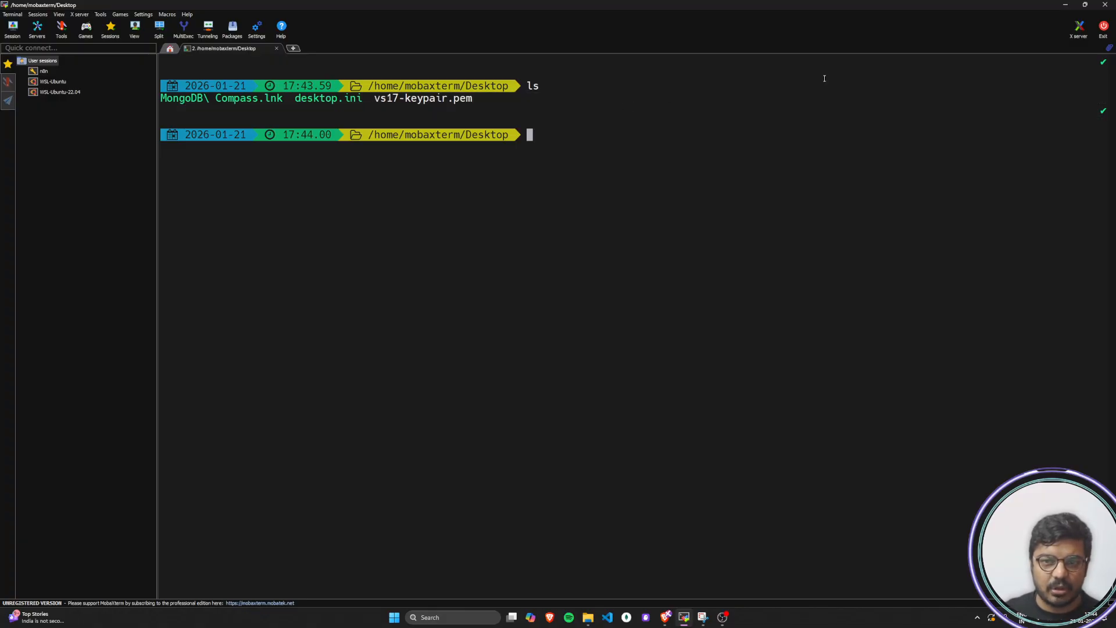
Minimize the open windows to check the key pair file on the Windows desktop, and return to the MobaXterm terminal
left_click(1066, 6)
left_click(1067, 7)
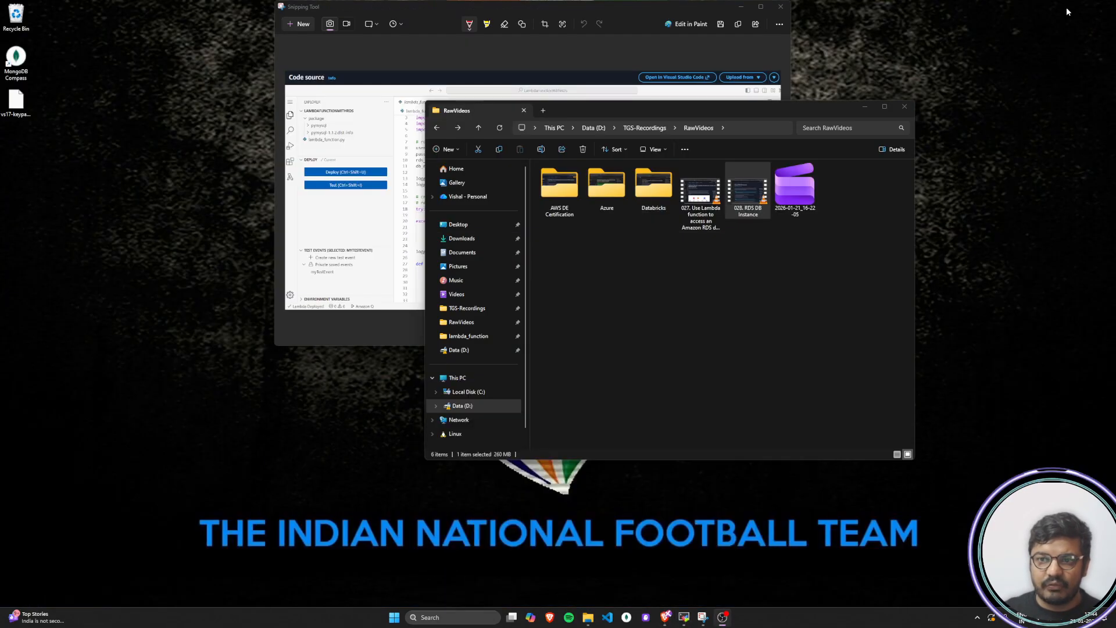
left_click(865, 106)
left_click(741, 6)
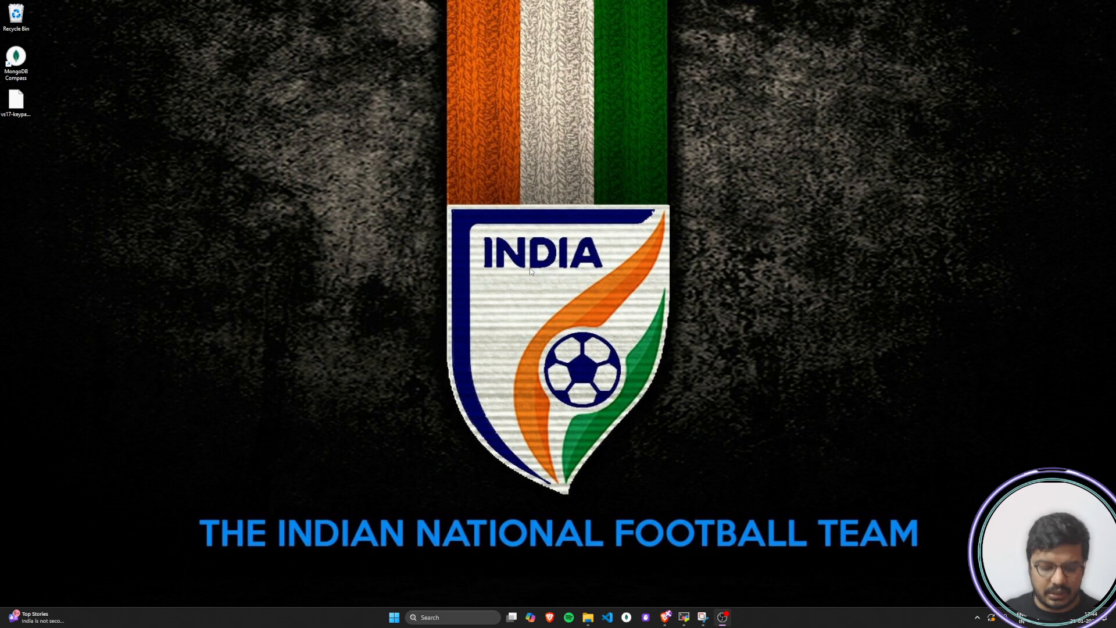
key("alt+Tab")
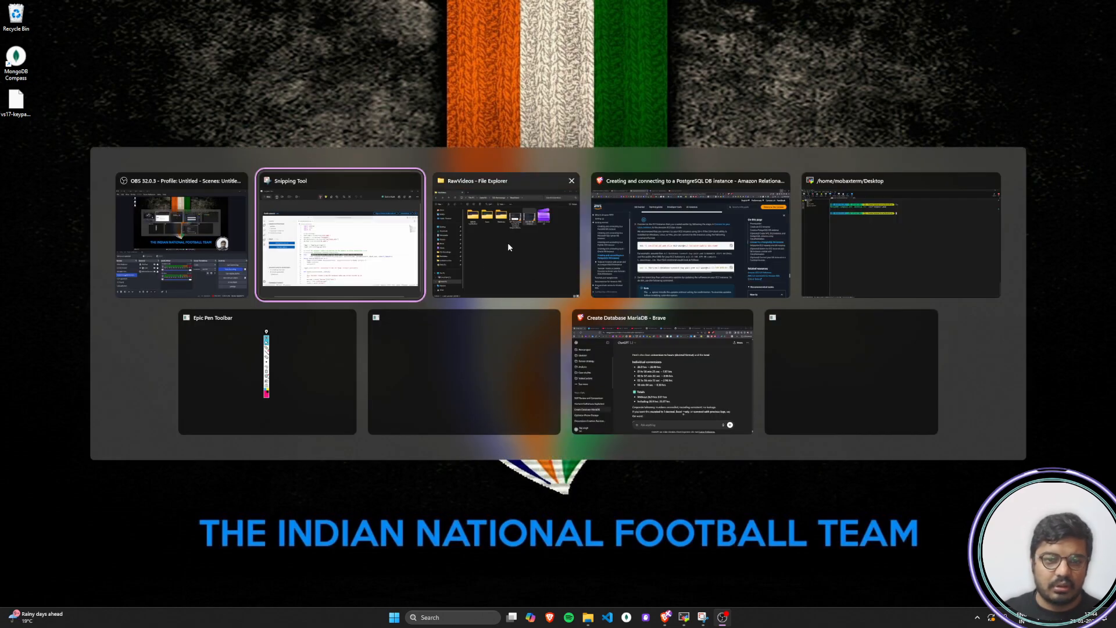
left_click(691, 238)
key("alt+Tab")
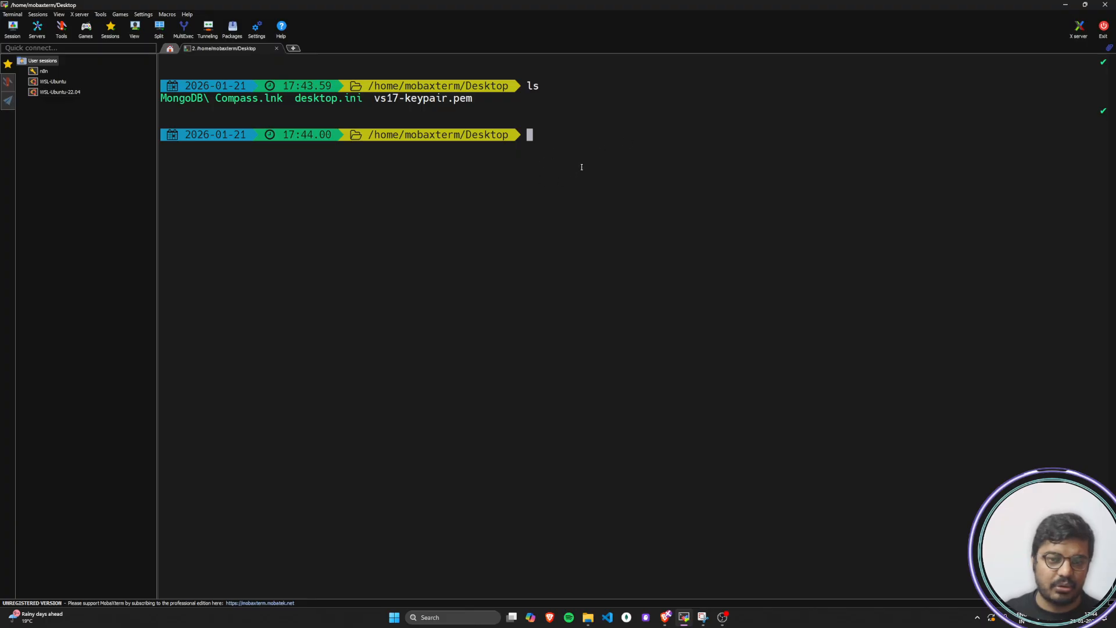
Check the tutorial's SSH syntax and begin the terminal command with ssh -i vs17-keypair.pem
key("alt+Tab")
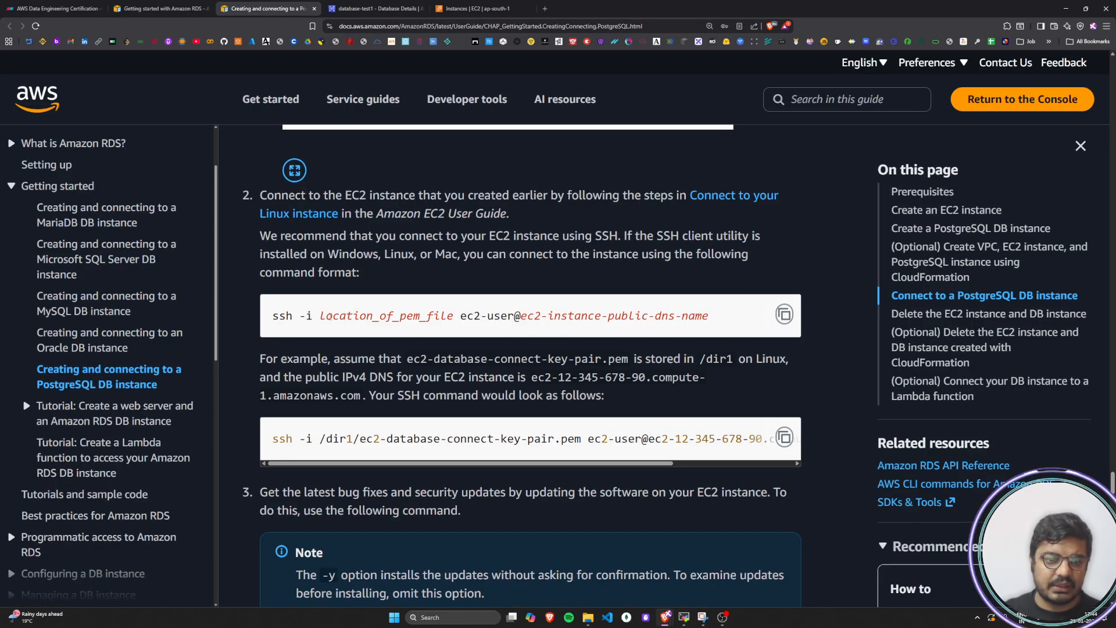
left_click_drag(273, 315, 318, 315)
left_click(321, 312)
key("alt+Tab")
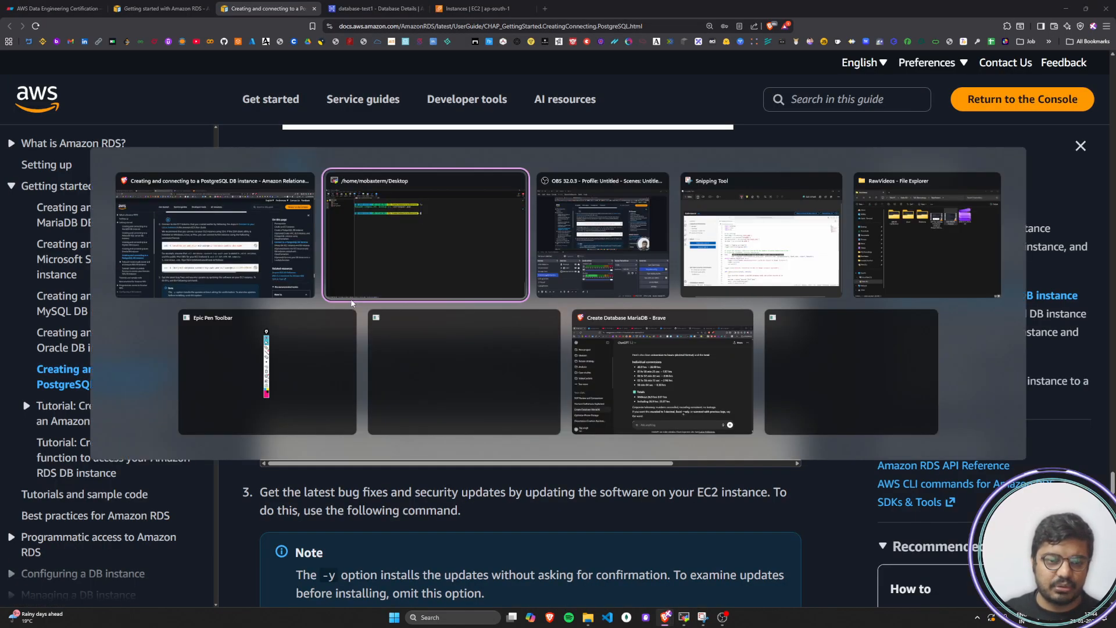
type("ssh ")
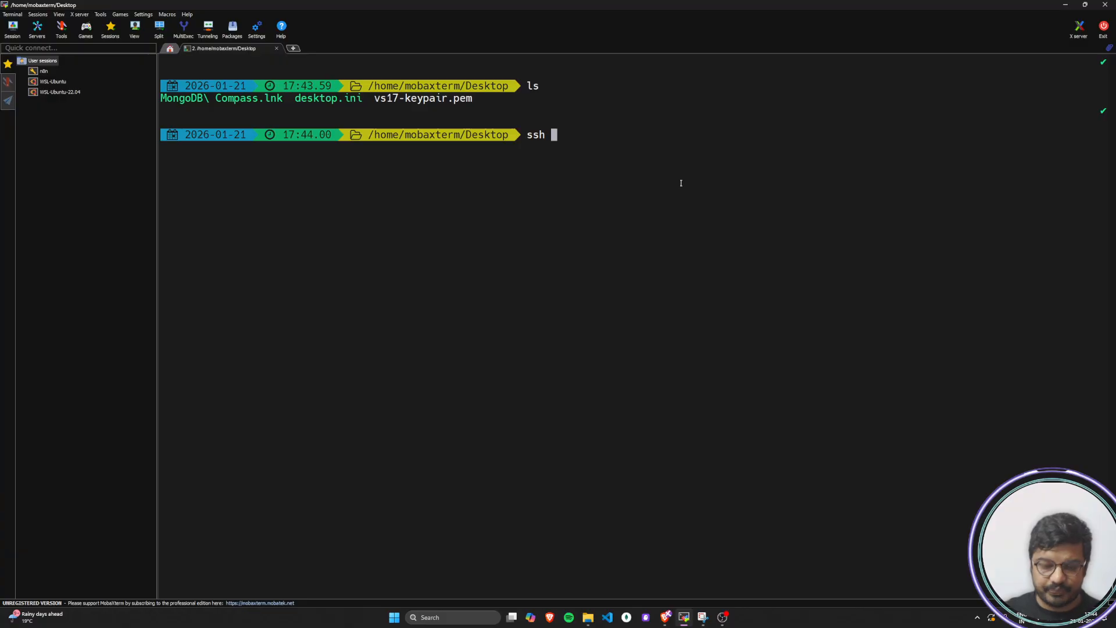
type("-i ")
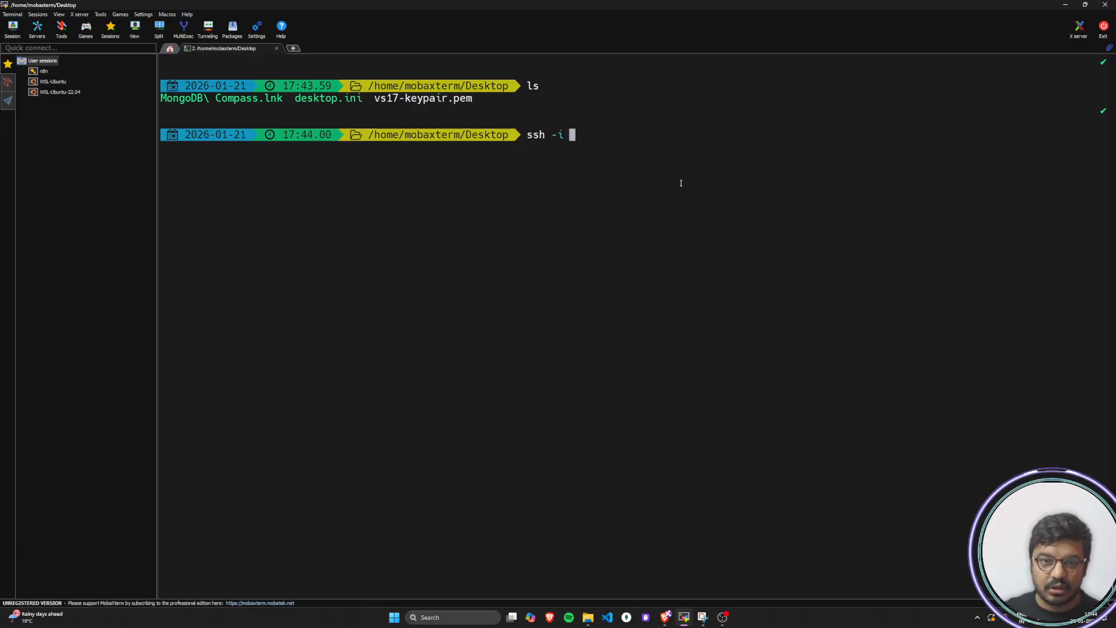
type("vs1")
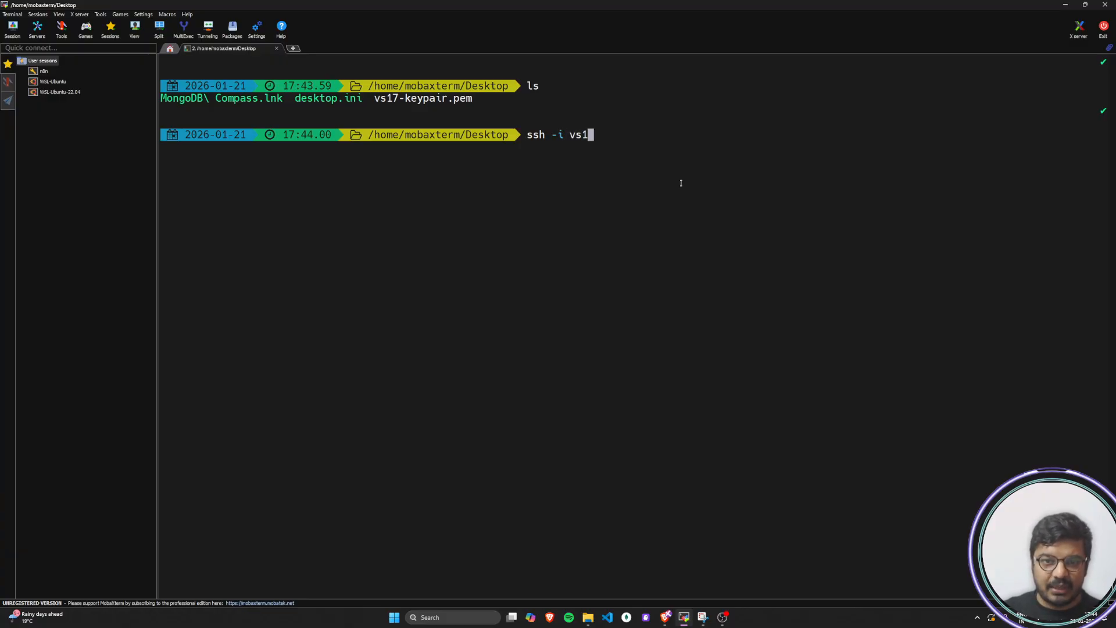
type("7-keypa")
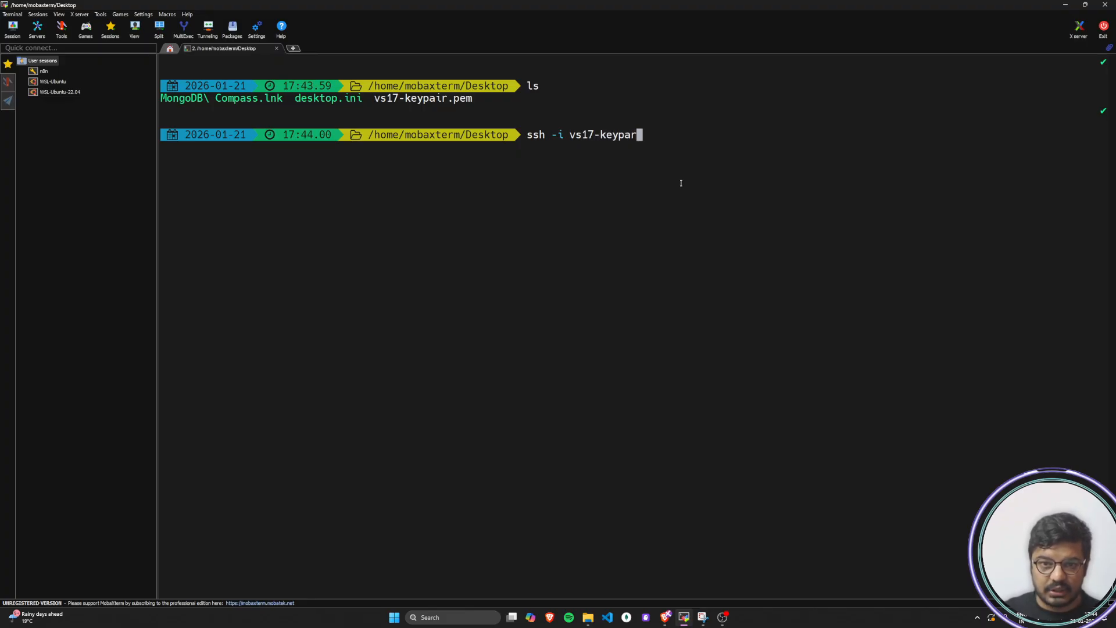
type("ir.pem")
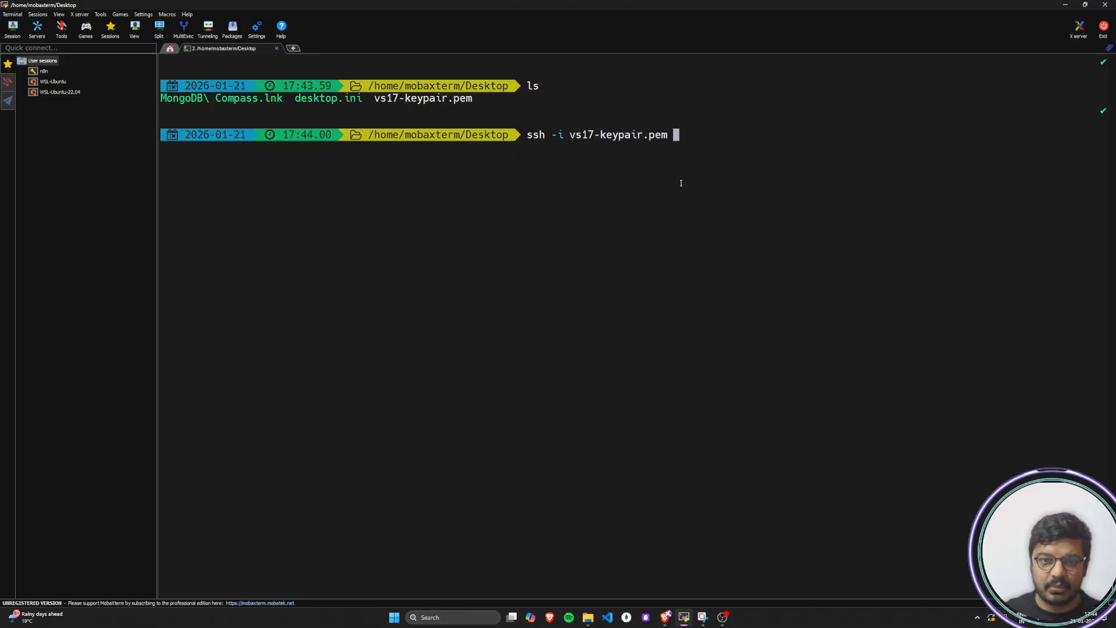
Check the user name in the tutorial's command format and add ec2-user to the SSH command
key("alt+Tab")
left_click_drag(461, 319, 512, 319)
left_click(512, 320)
key("alt+Tab")
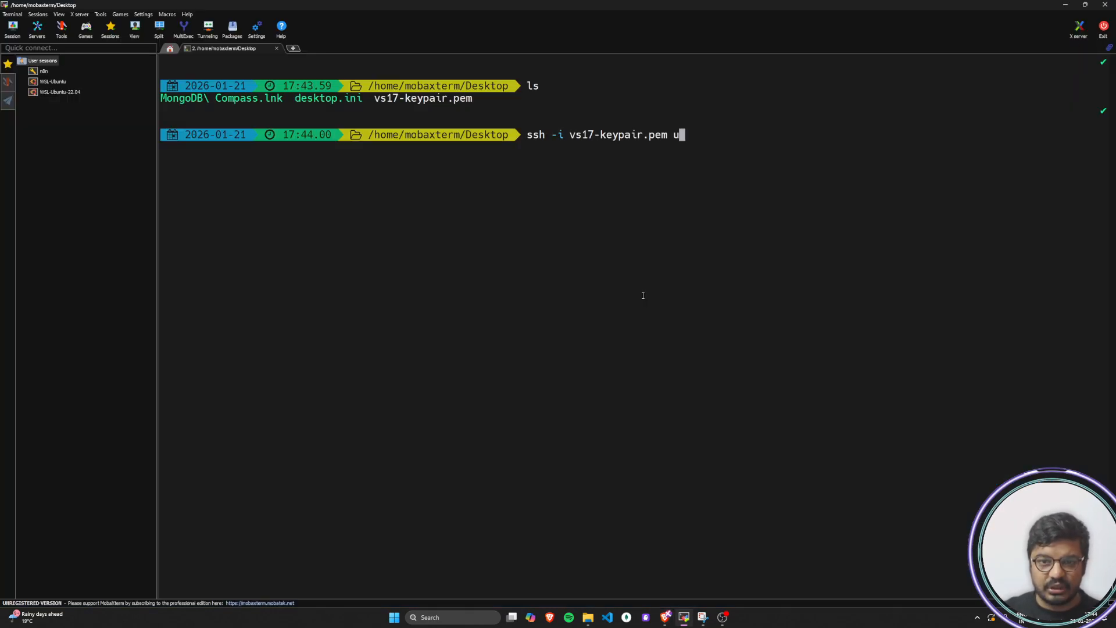
type("ec2-user")
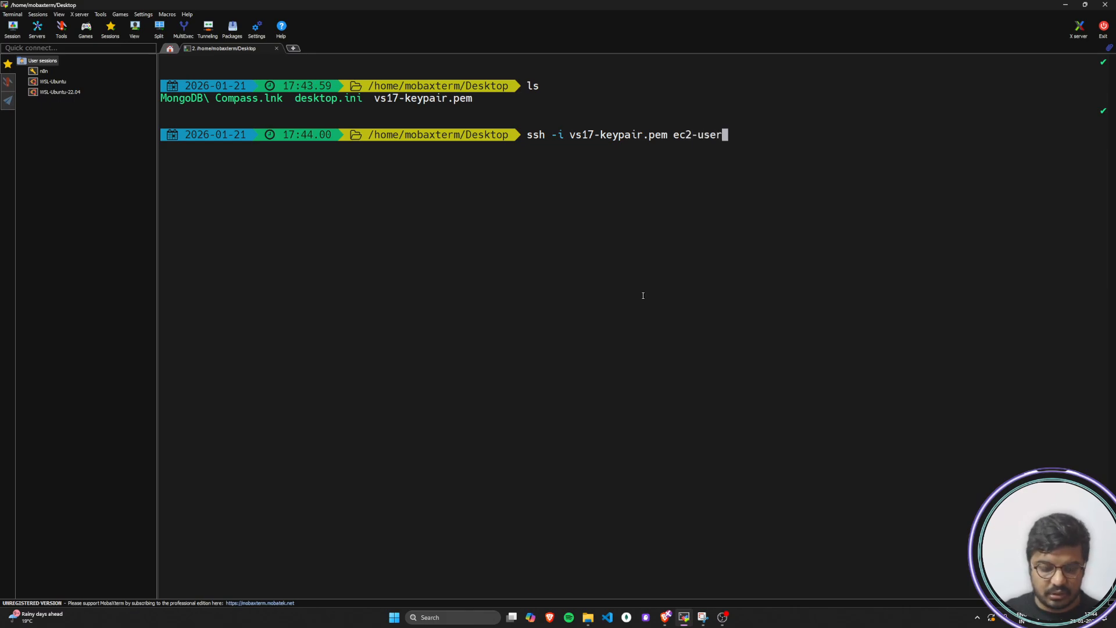
Switch to the EC2 Instances page in the browser and copy the public DNS of ec2-database-connect
key("alt+Tab")
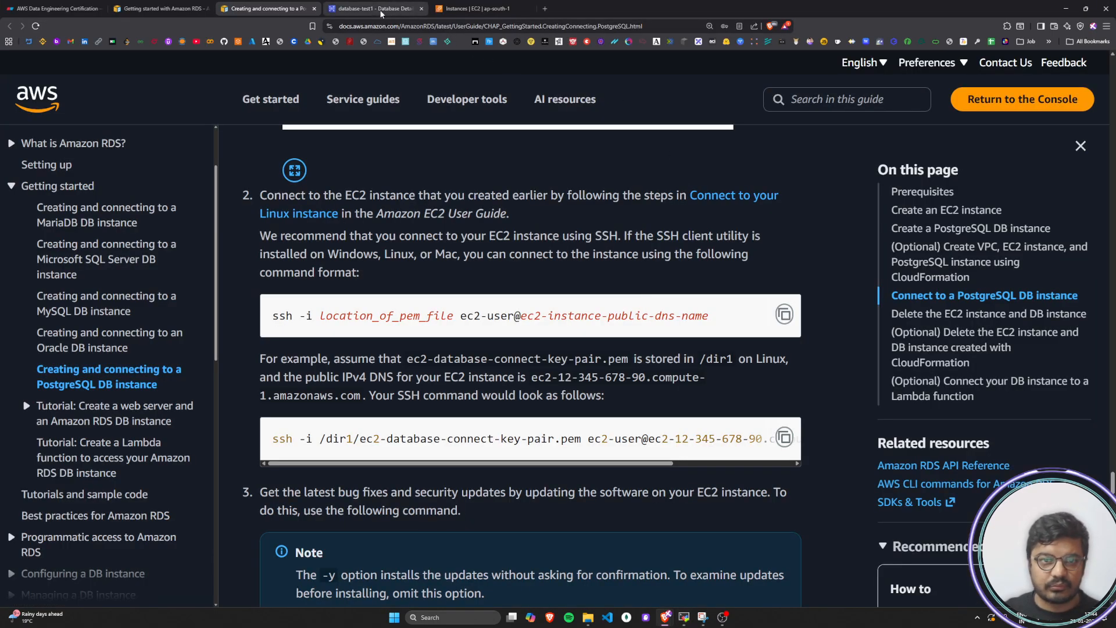
left_click(378, 9)
left_click(477, 9)
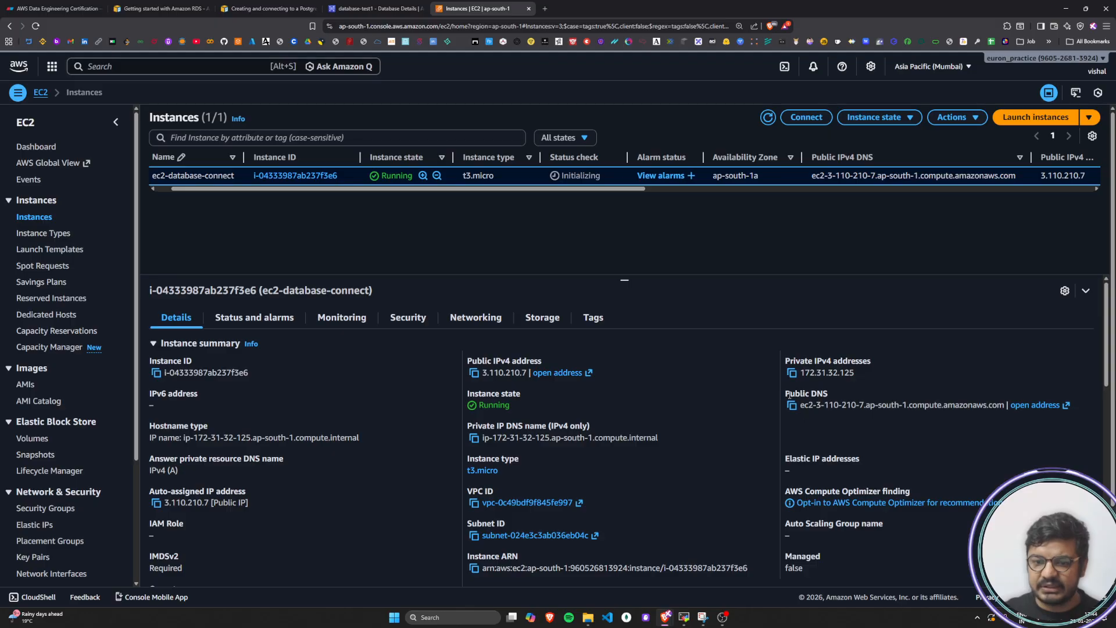
left_click_drag(787, 392, 830, 394)
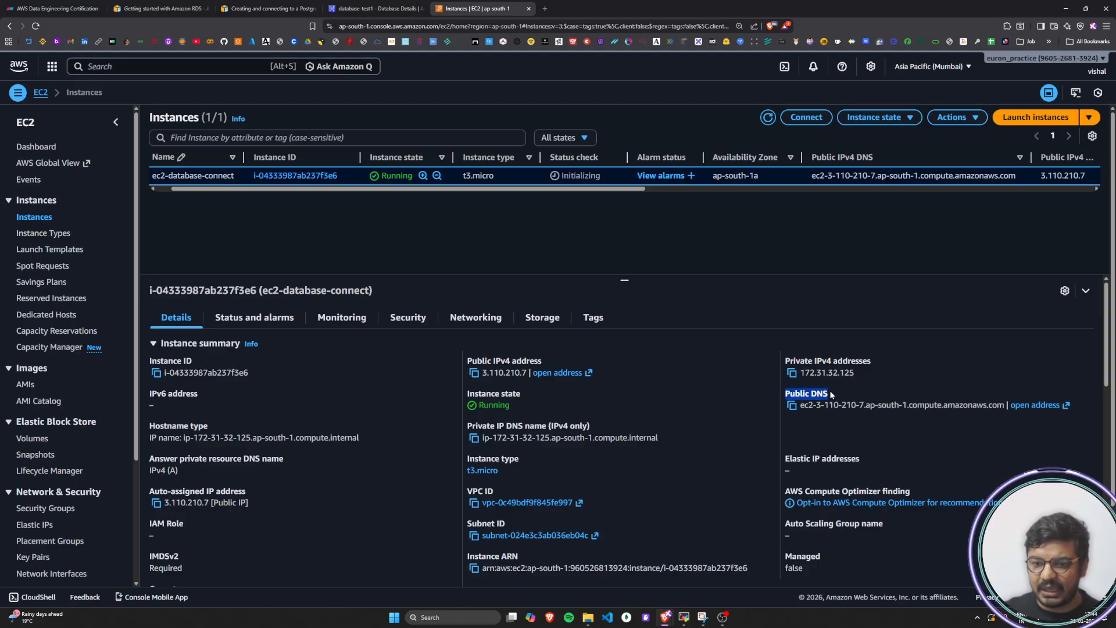
left_click(794, 407)
Complete the SSH command in MobaXterm with @ and the copied public DNS, and run it to connect to the instance
key("alt+Tab")
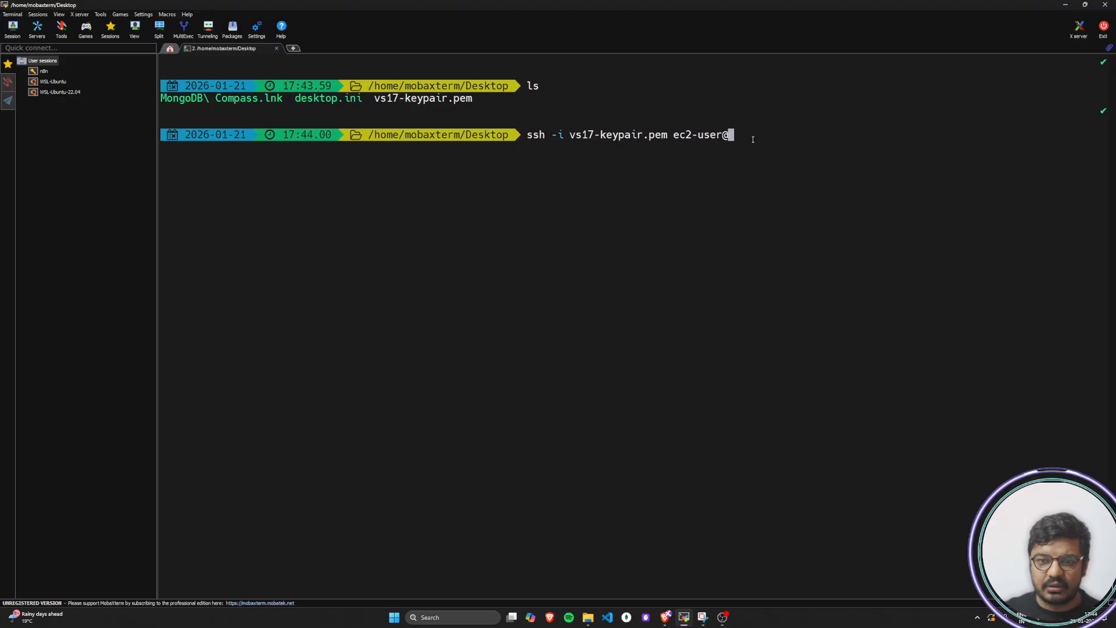
right_click(750, 136)
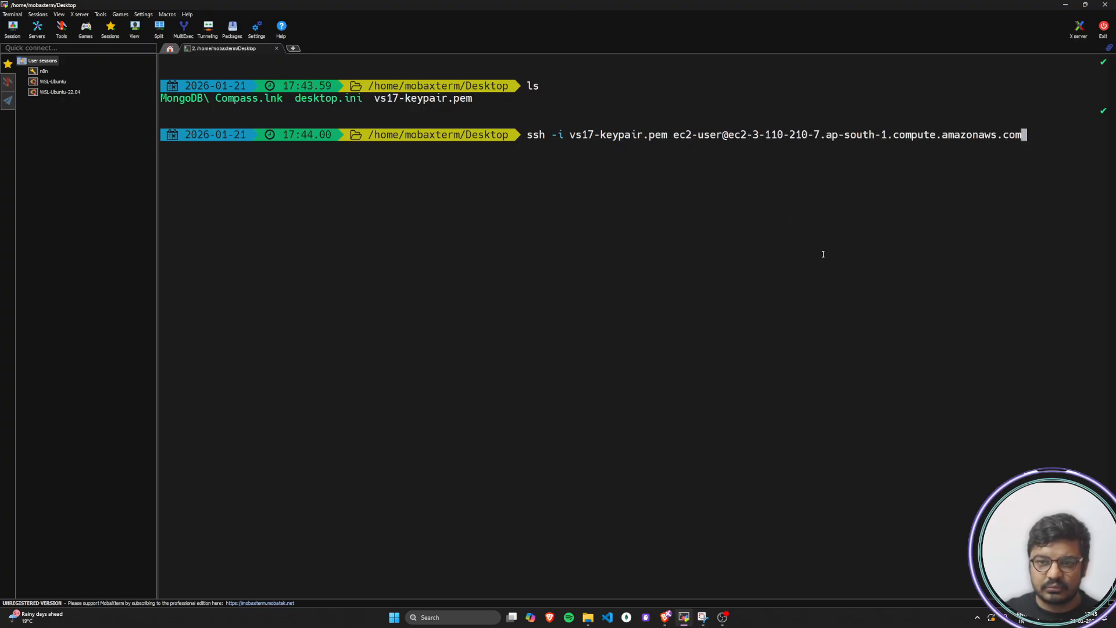
key("Return")
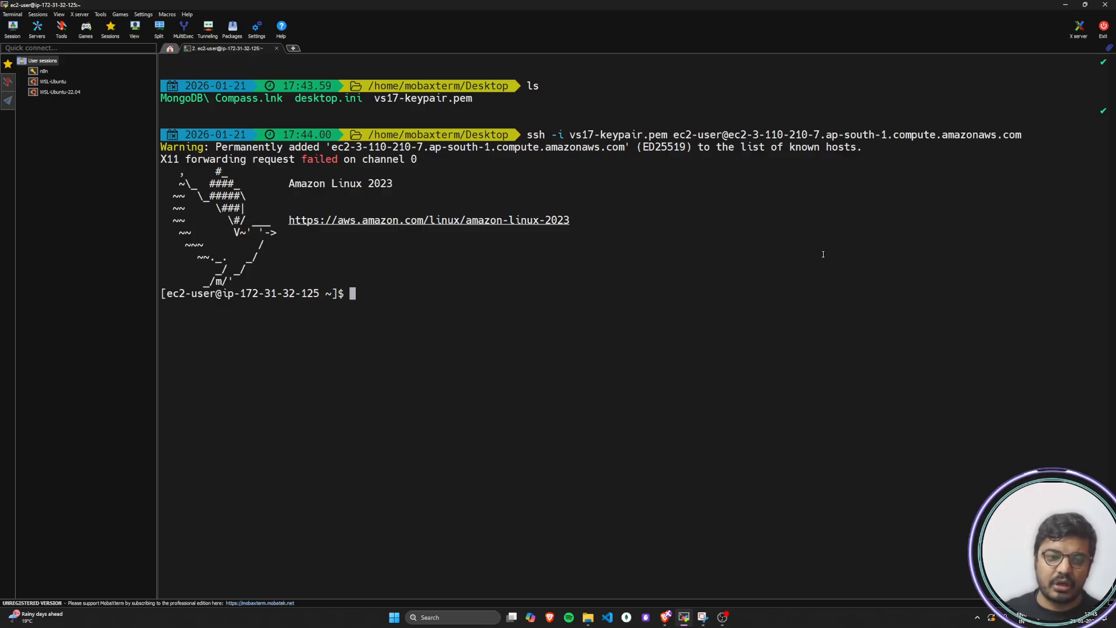
left_click_drag(173, 294, 208, 294)
Return to the PostgreSQL tutorial and read the example that assumes ec2-database-connect-key-pair.pem is stored in /dir1 on Linux
key("alt+Tab")
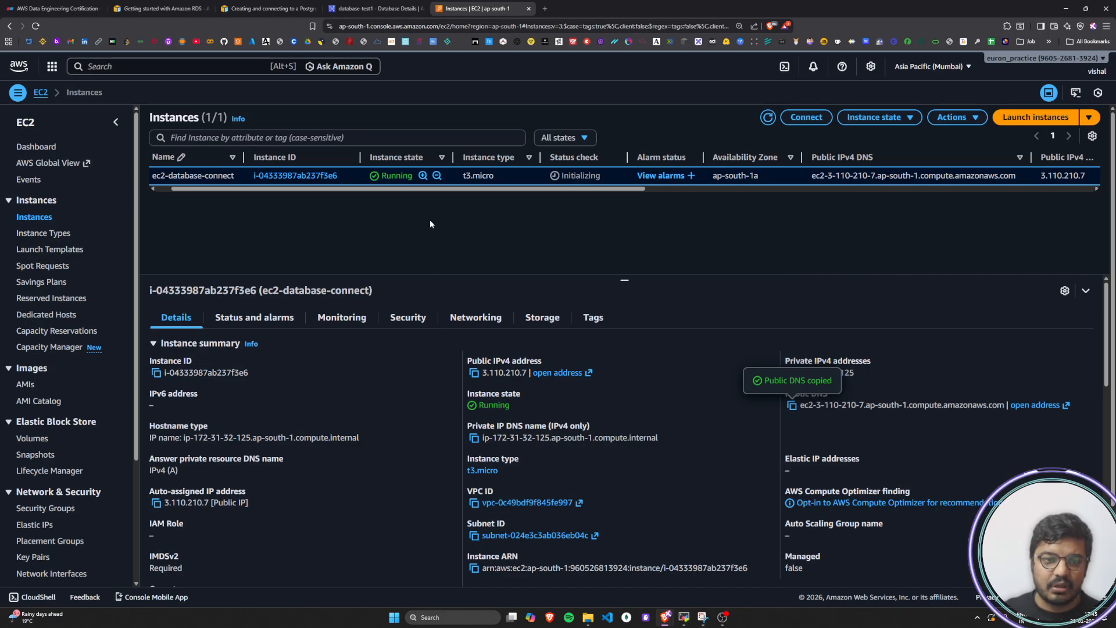
left_click(267, 7)
scroll(570, 462, "down", 2)
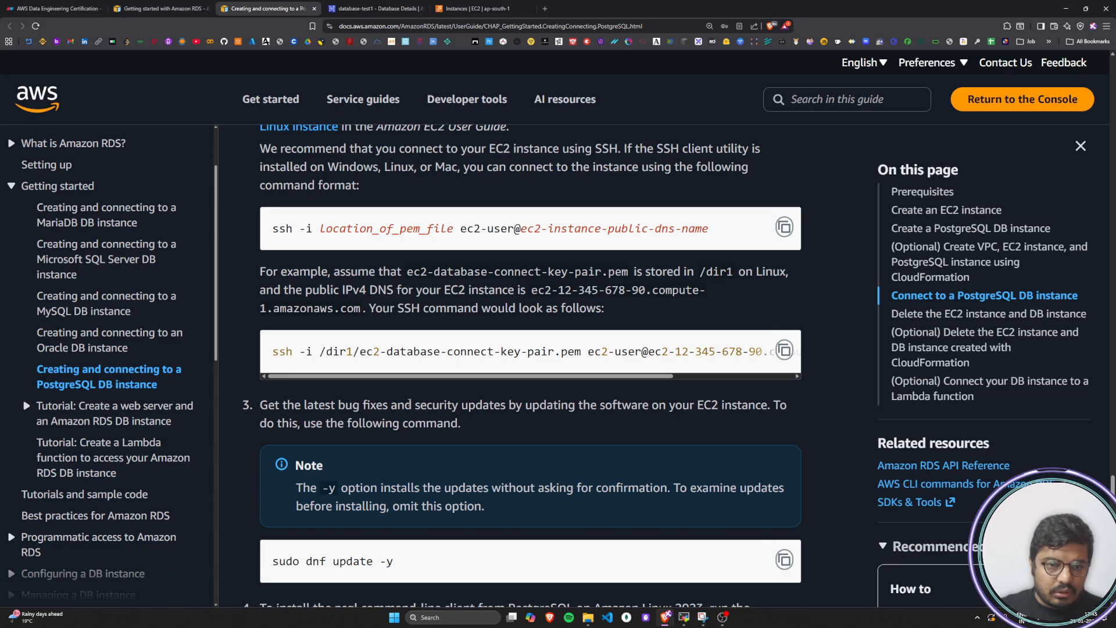
left_click_drag(264, 274, 508, 273)
left_click_drag(440, 272, 764, 272)
left_click(811, 272)
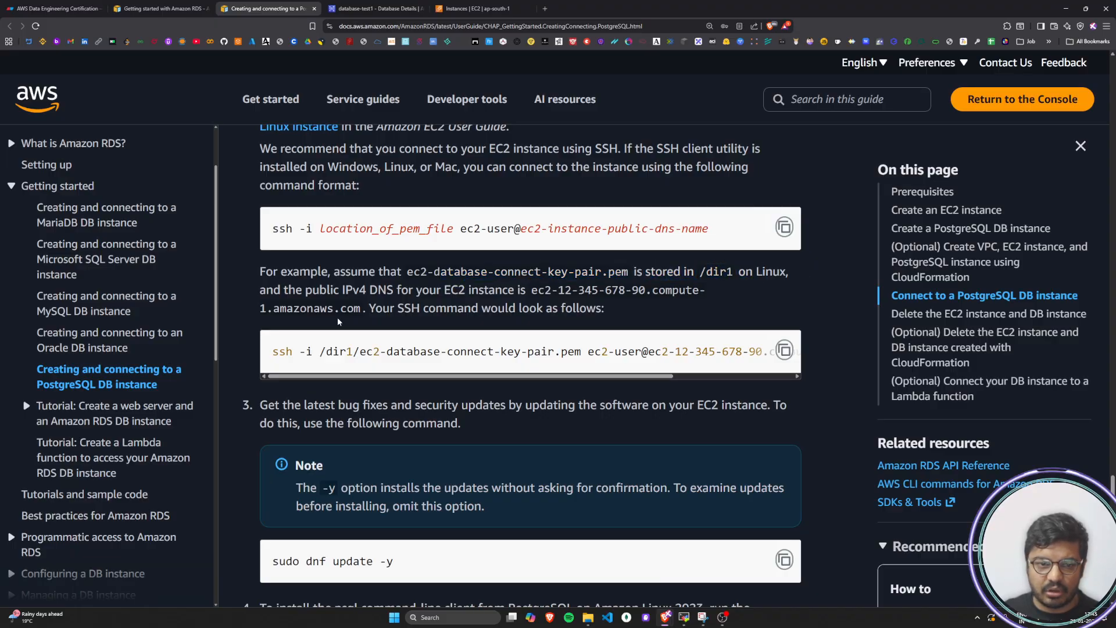
Read the tutorial's example SSH command, including the key path, the ec2-user name and the public IPv4 DNS
left_click_drag(265, 295, 635, 291)
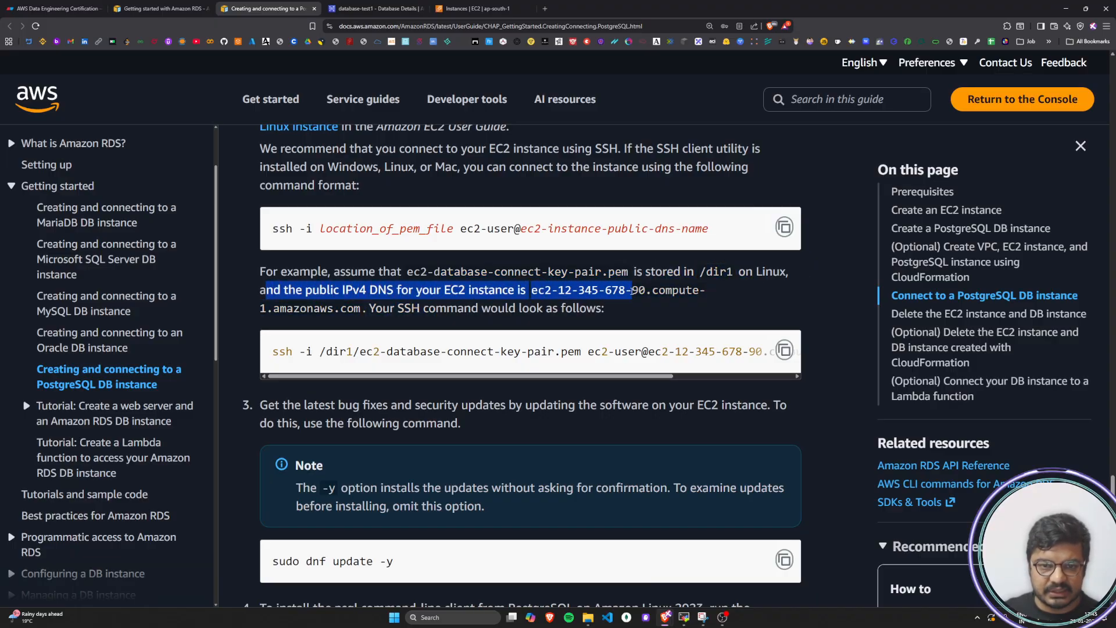
left_click(352, 334)
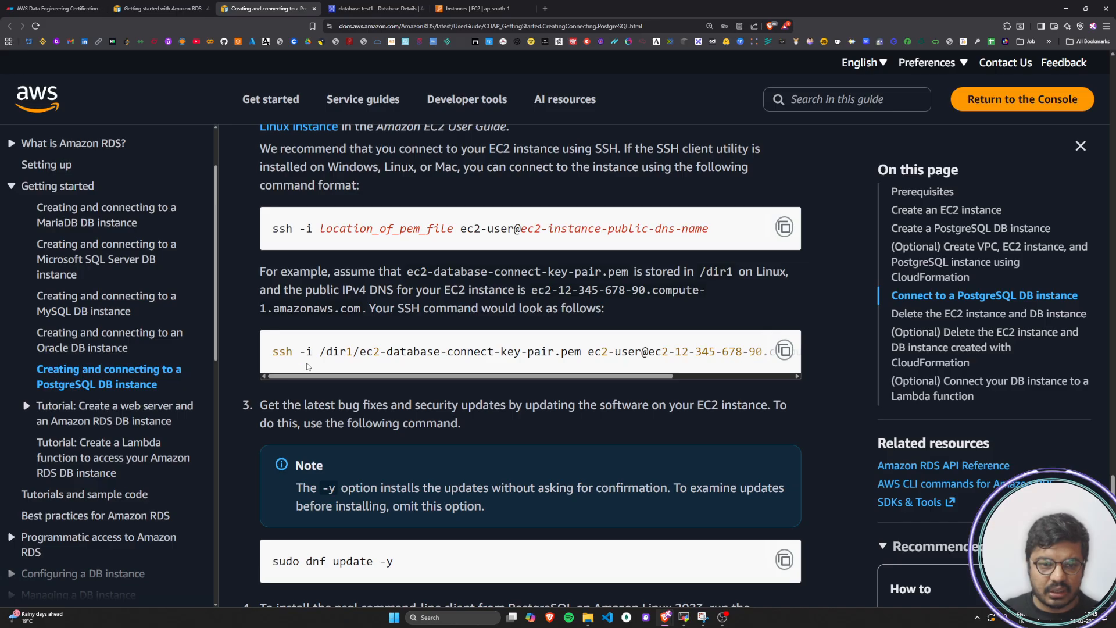
left_click_drag(281, 350, 690, 376)
left_click(280, 353)
left_click(580, 353)
left_click(553, 354)
left_click(597, 366)
left_click_drag(467, 352, 493, 352)
left_click(494, 353)
left_click_drag(567, 376, 594, 378)
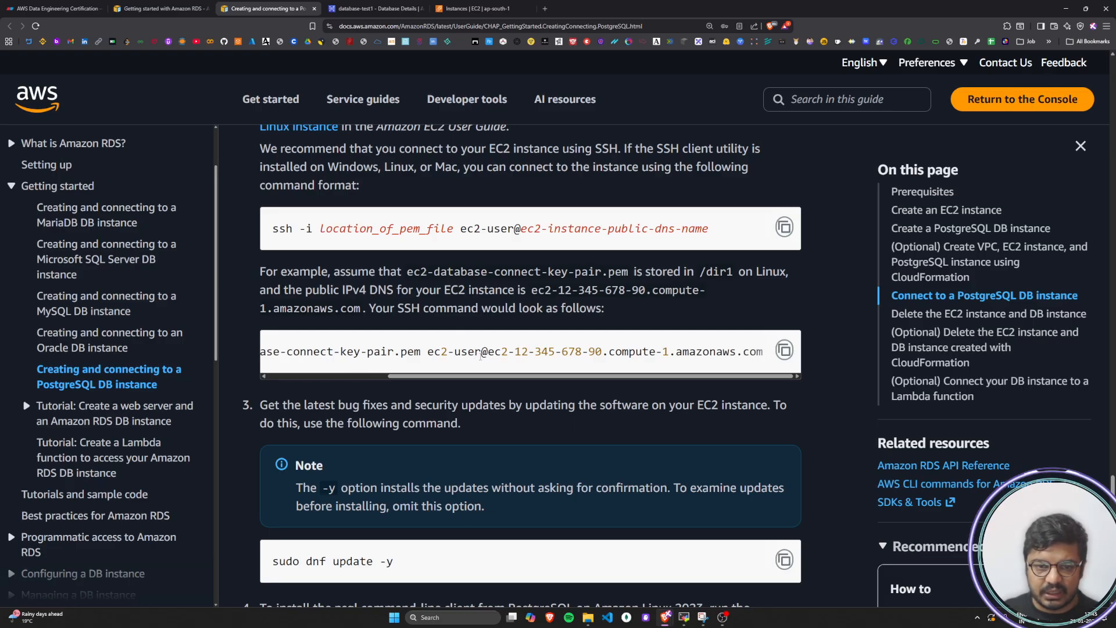
left_click_drag(494, 354, 745, 352)
left_click(742, 352)
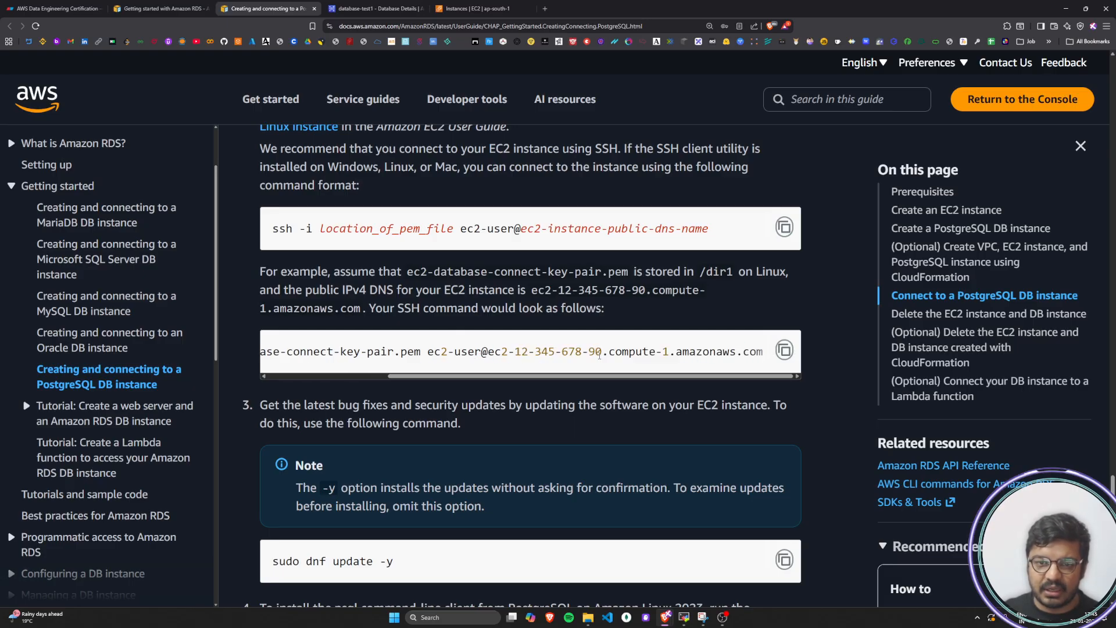
Read the tutorial step on installing bug fixes and security updates, and copy its command sudo dnf update -y
scroll(415, 366, "down", 1)
left_click_drag(263, 318, 796, 321)
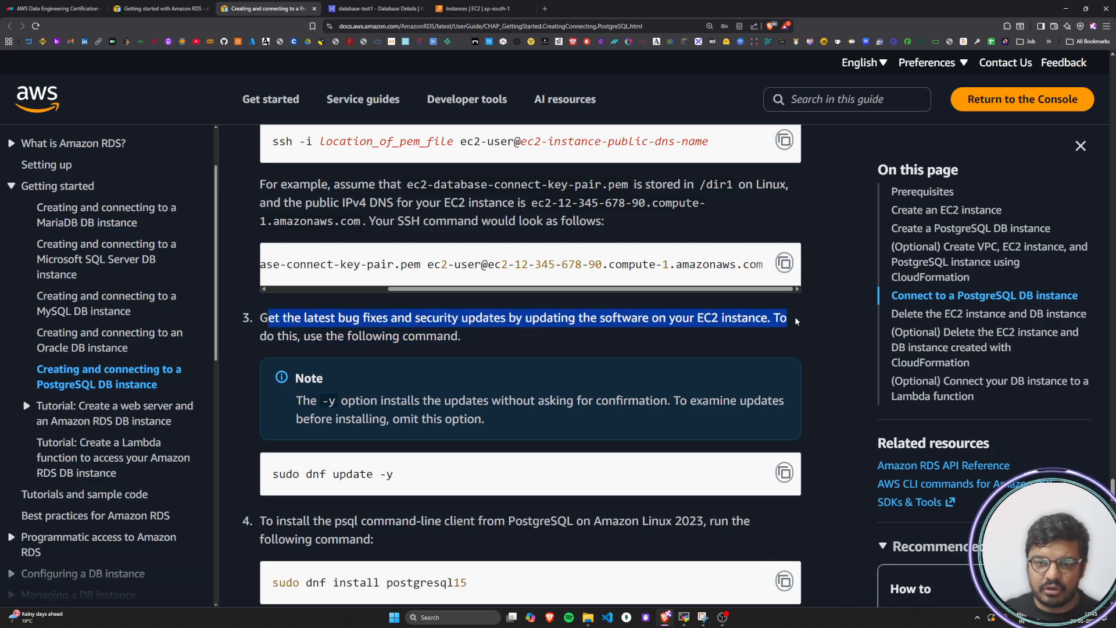
left_click_drag(279, 339, 497, 344)
left_click(497, 344)
scroll(471, 350, "down", 3)
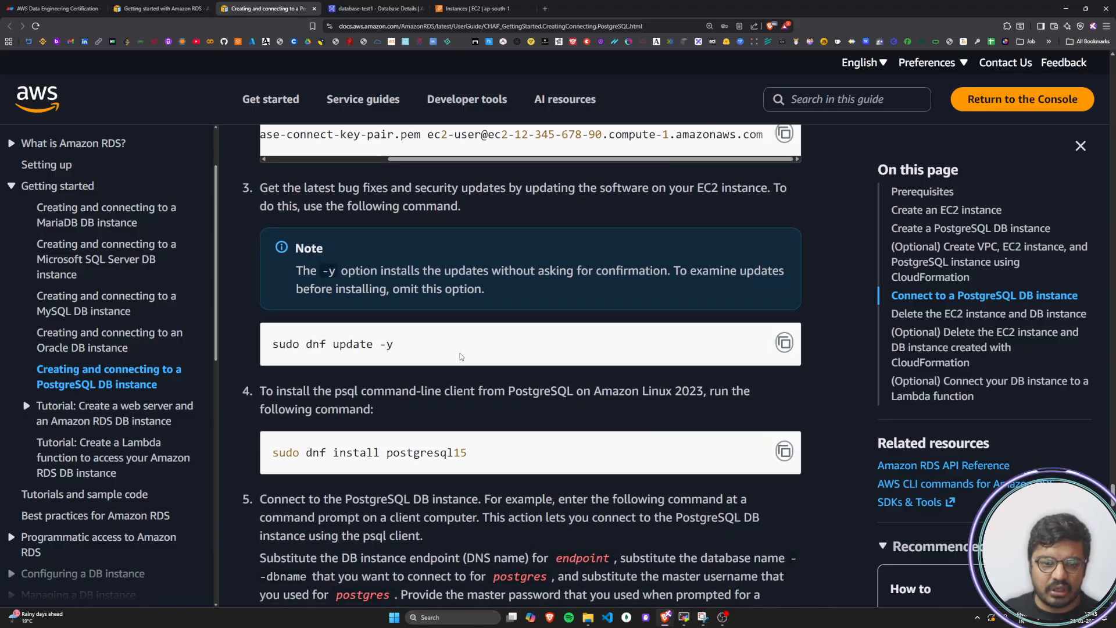
left_click_drag(300, 349, 441, 352)
left_click(784, 343)
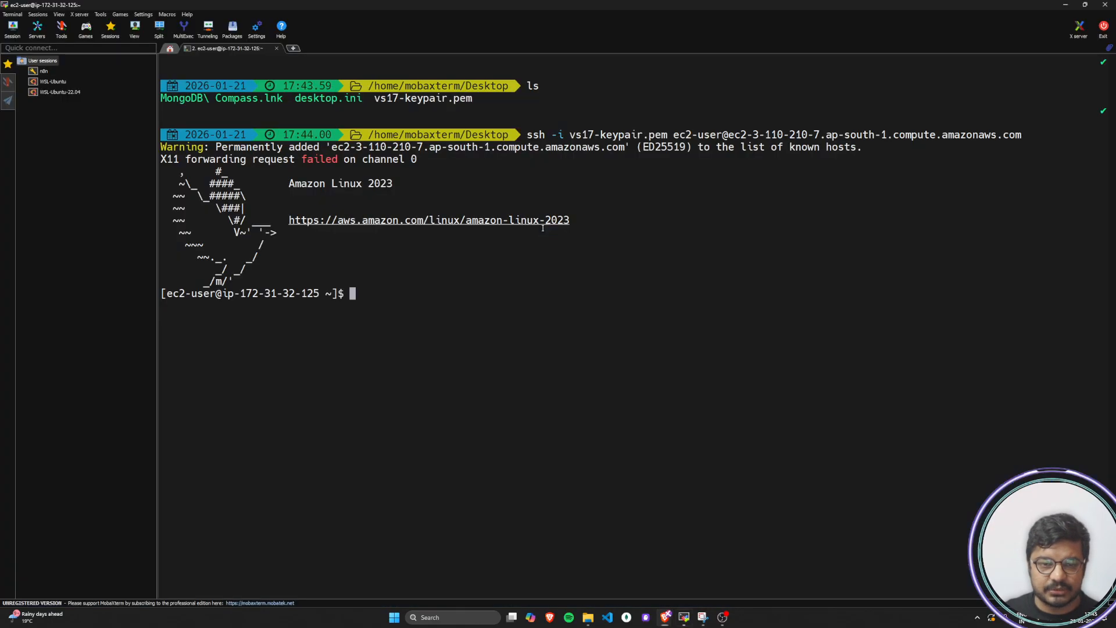
Switch to MobaXterm, run sudo dnf update -y on the EC2 instance and check its output
key("alt+Tab")
right_click(425, 293)
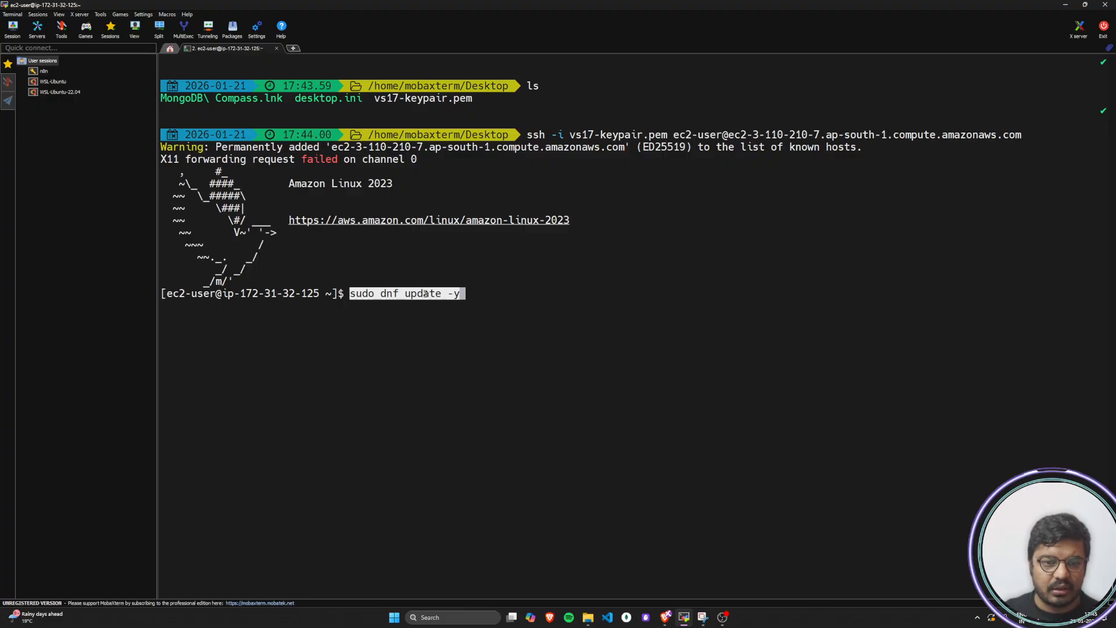
key("Return")
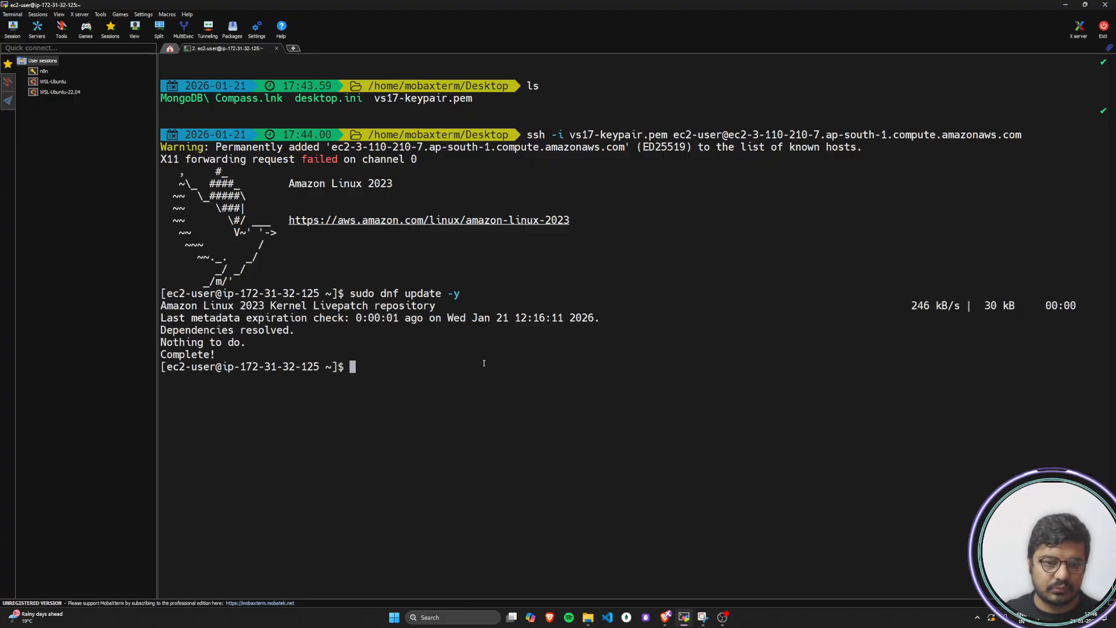
left_click_drag(239, 352, 156, 342)
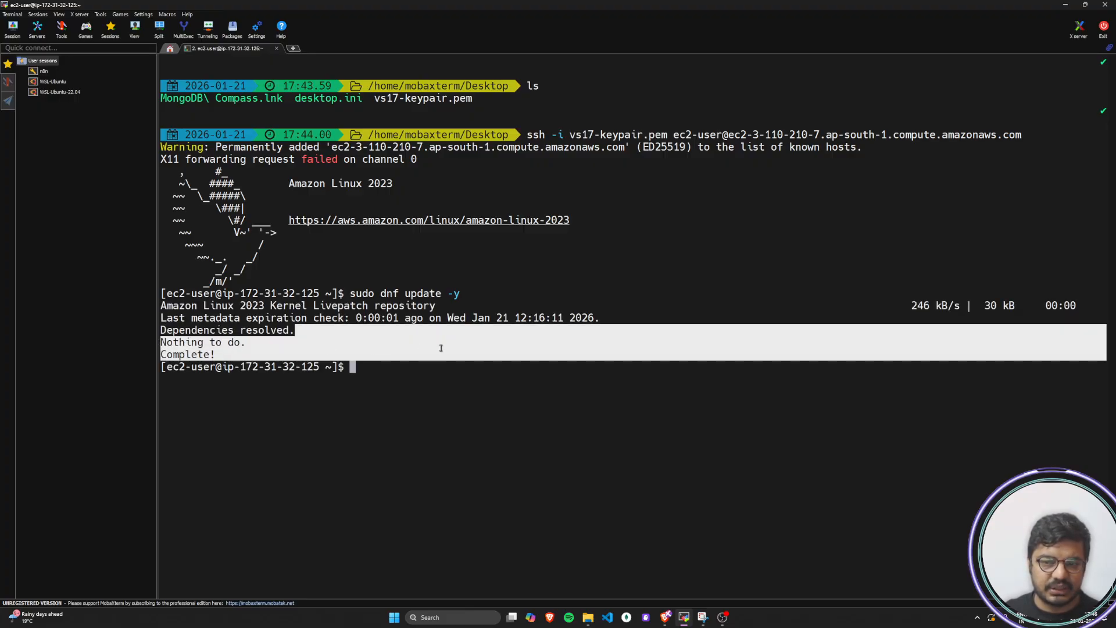
left_click(550, 398)
Return to the tutorial in the browser, read the psql client installation step and copy sudo dnf install postgresql15
key("alt+Tab")
scroll(551, 400, "down", 2)
left_click_drag(260, 303, 765, 308)
left_click_drag(277, 323, 419, 324)
left_click(466, 326)
scroll(465, 326, "down", 2)
left_click_drag(274, 278, 469, 282)
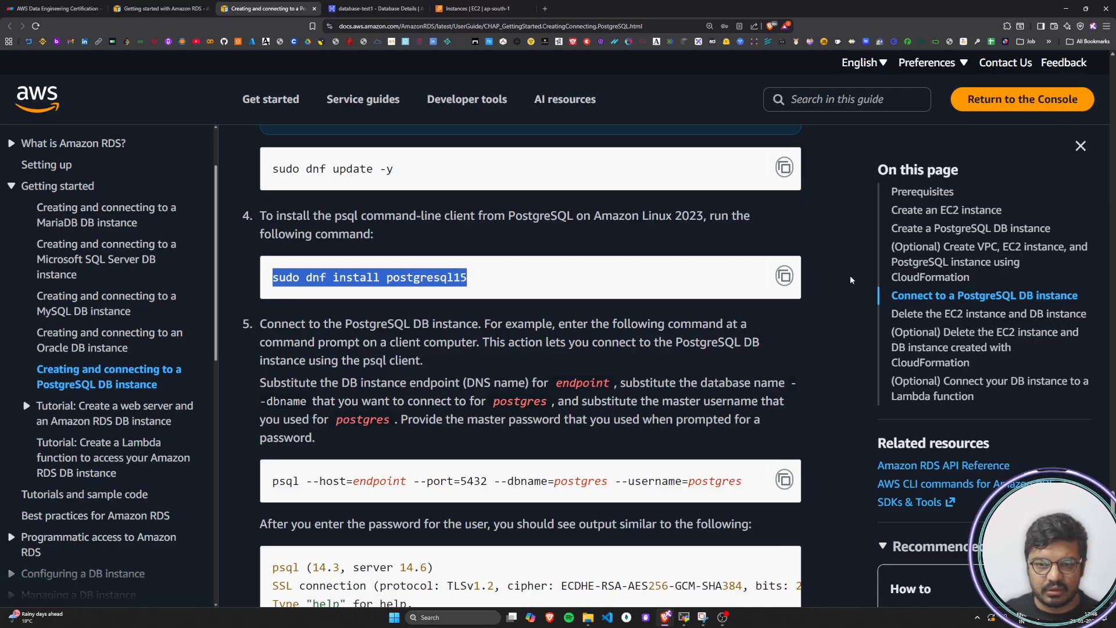
left_click(790, 279)
Switch to MobaXterm, run sudo dnf install postgresql15 and confirm the installation with y
key("alt+Tab")
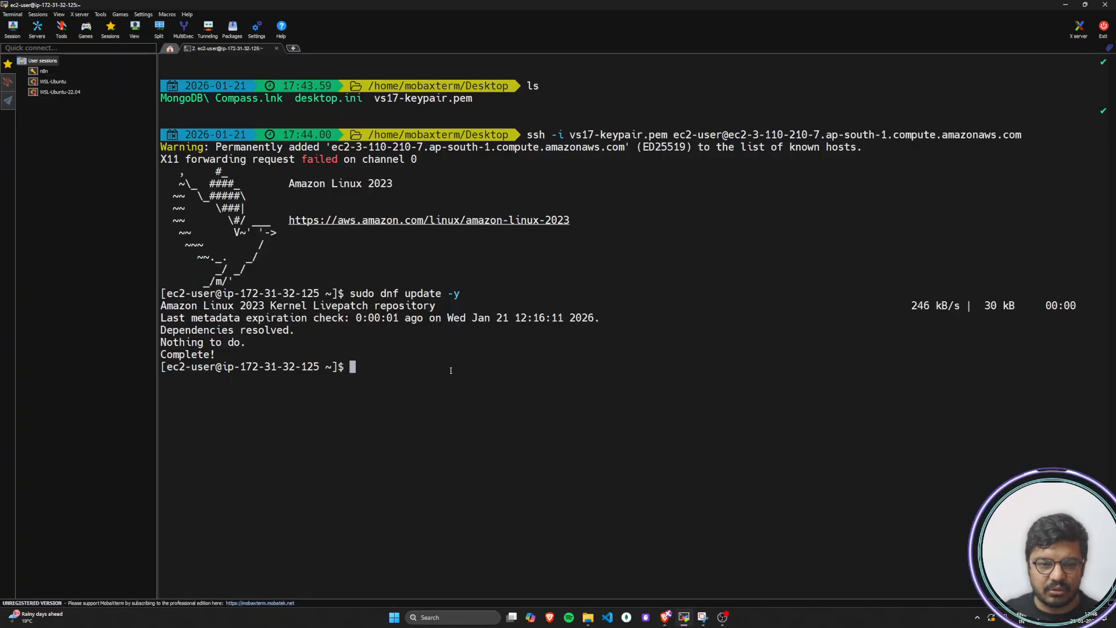
right_click(395, 375)
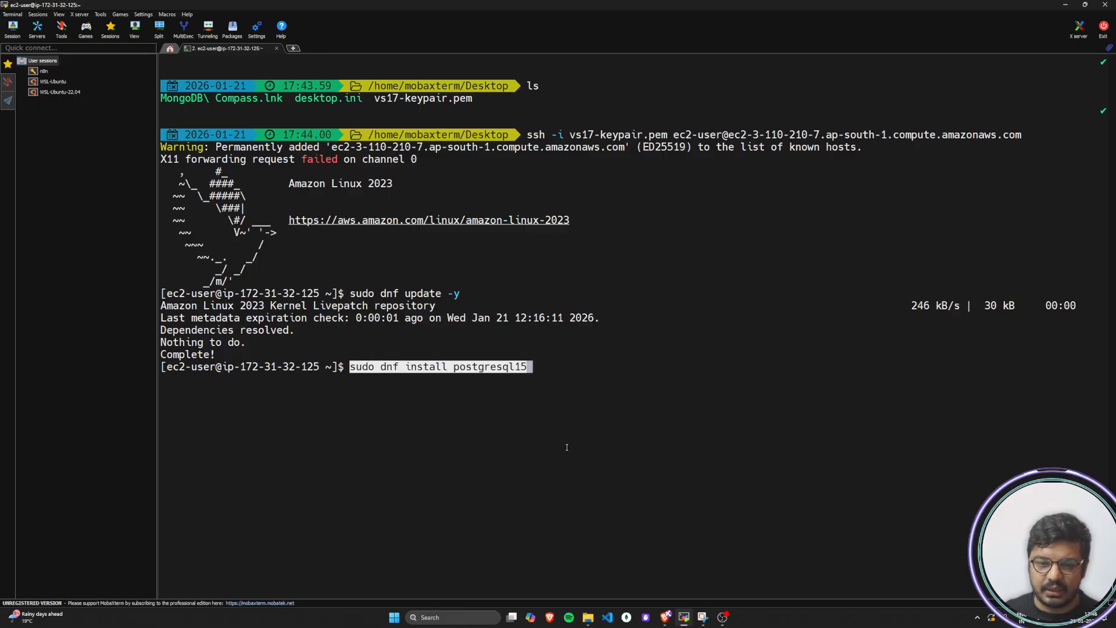
key("Return")
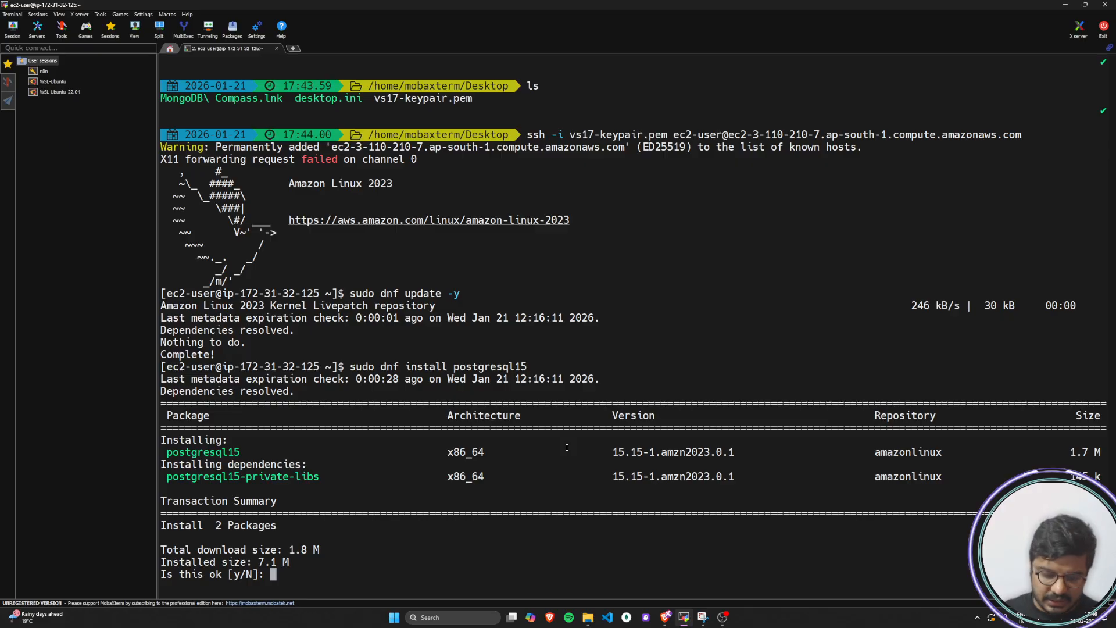
type("y")
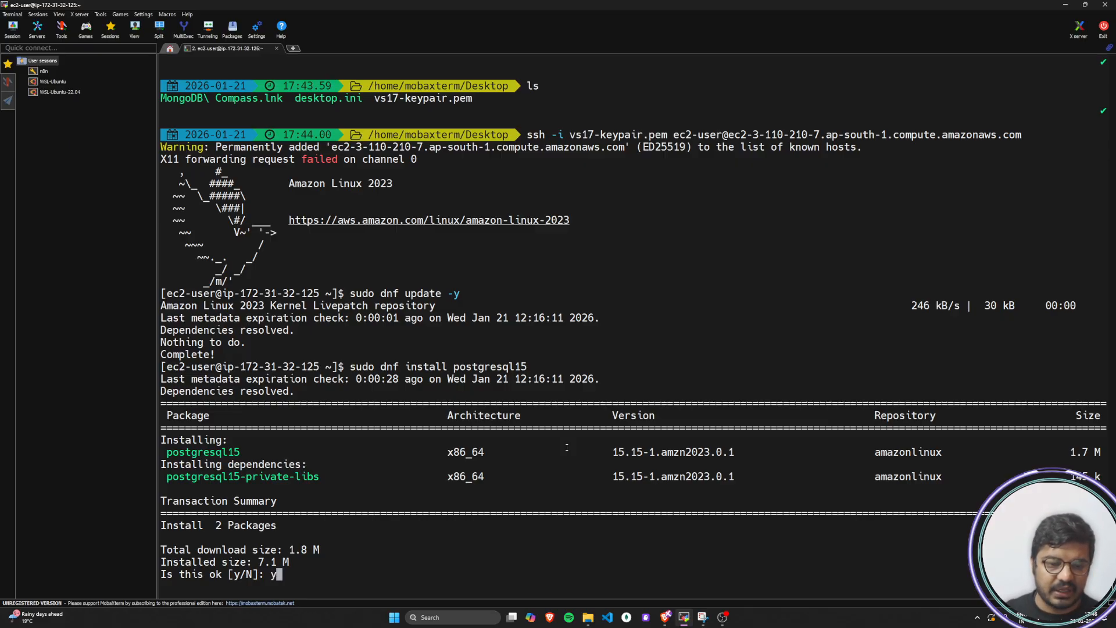
key("Return")
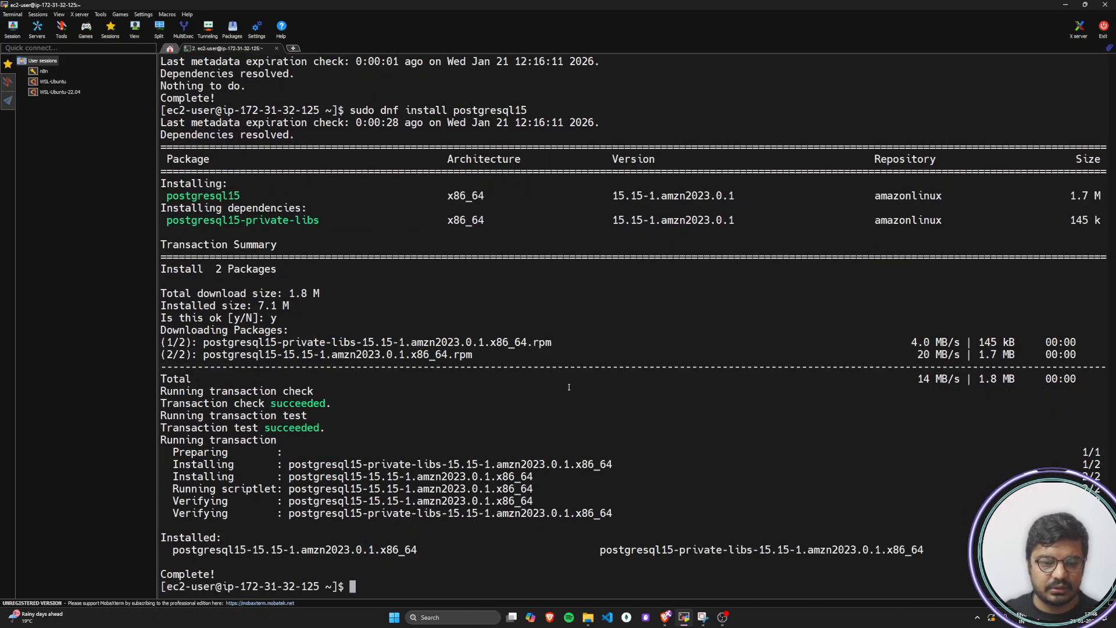
left_click_drag(219, 573, 162, 573)
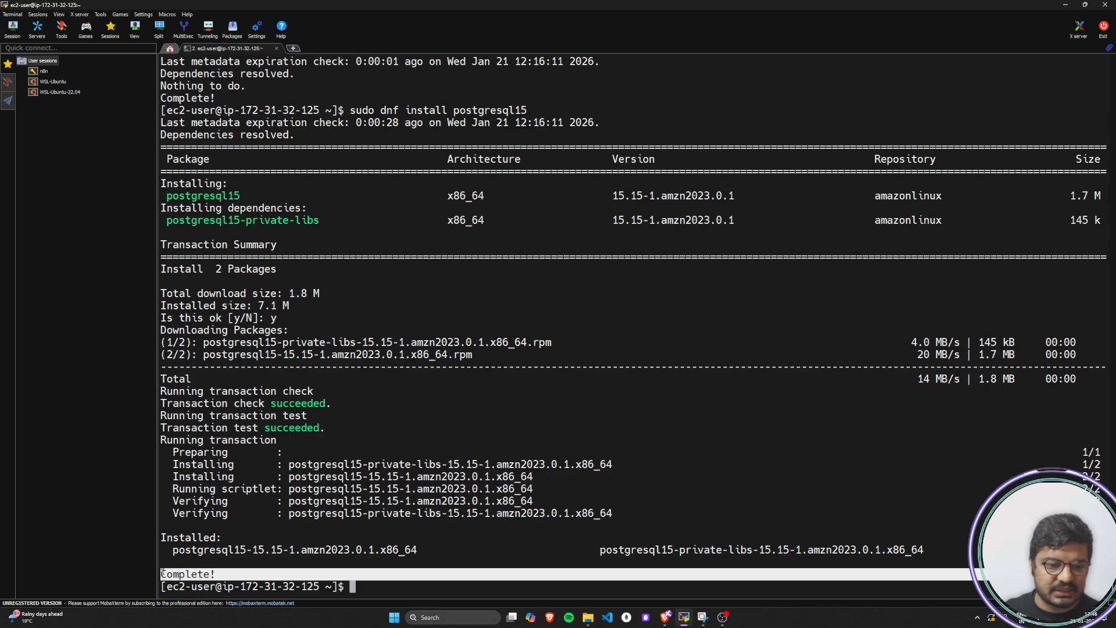
left_click(410, 588)
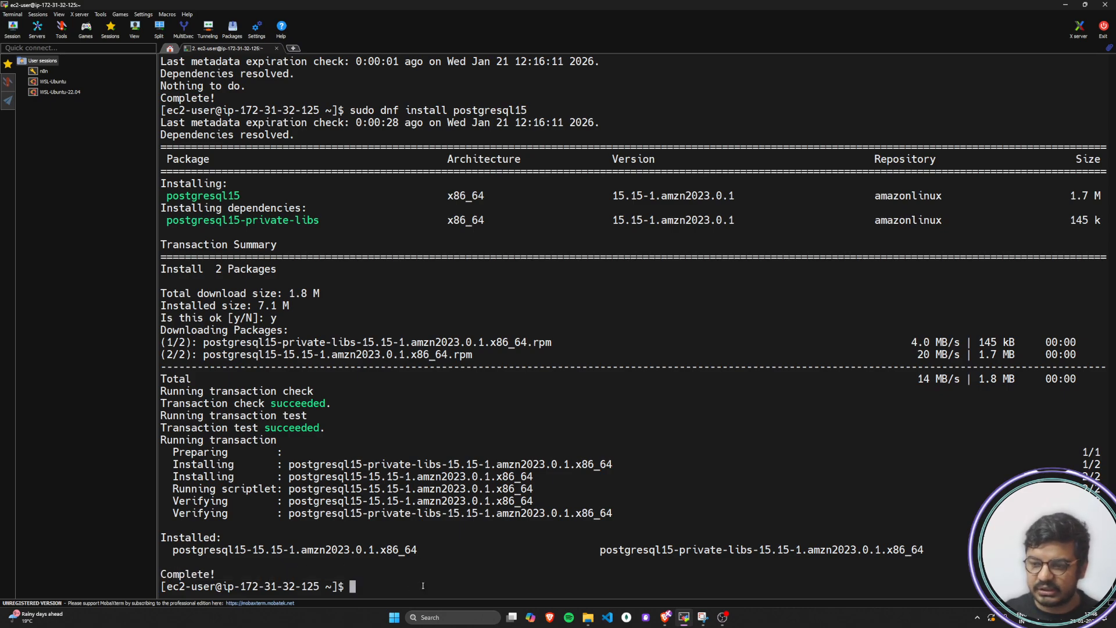
Return to the tutorial in the browser and read step 5 on connecting to the PostgreSQL DB instance using psql
key("alt+Tab")
left_click(370, 347)
left_click_drag(271, 324, 739, 326)
left_click_drag(272, 343, 760, 342)
left_click(474, 365)
left_click_drag(276, 360, 422, 362)
left_click(422, 362)
scroll(379, 374, "down", 1)
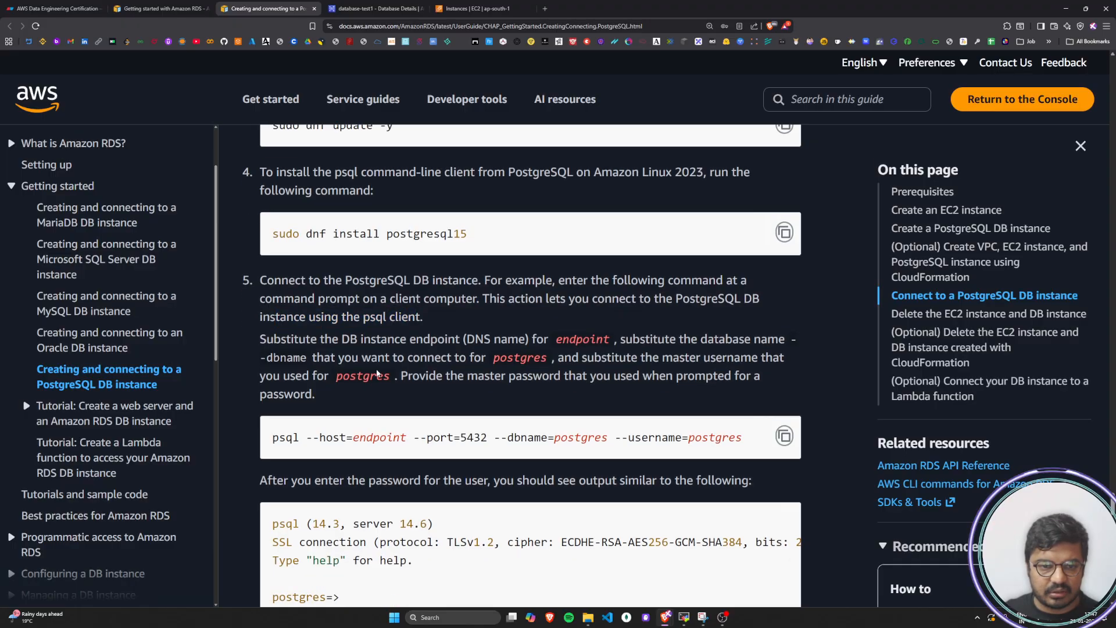
Read which endpoint, database name, master username and password to substitute in the tutorial's psql command
left_click_drag(265, 339, 786, 346)
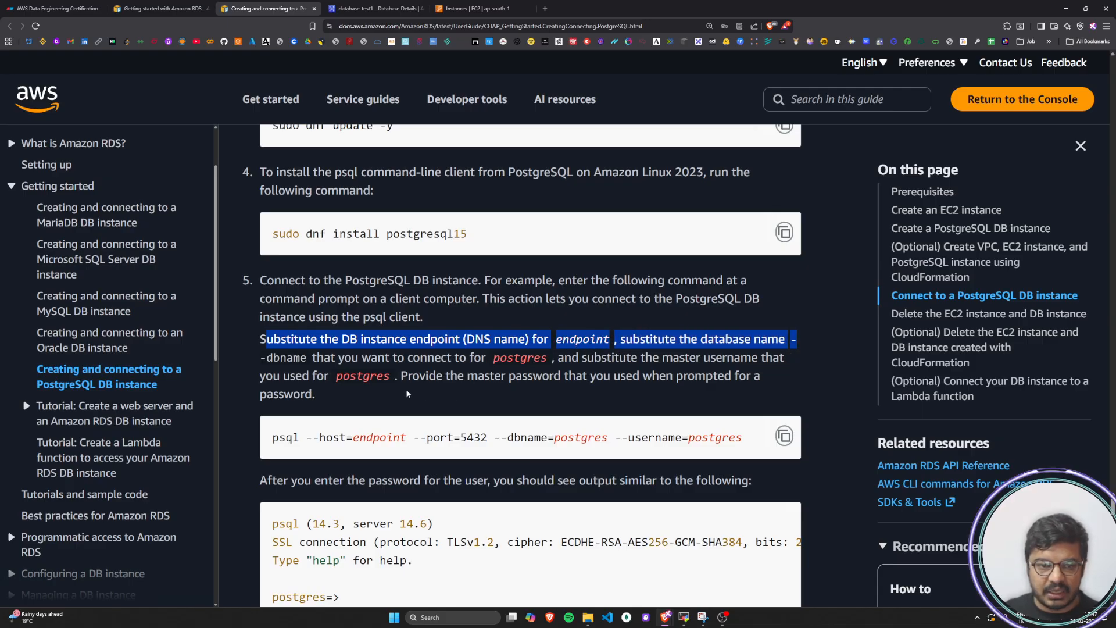
left_click_drag(274, 360, 548, 360)
left_click_drag(600, 359, 785, 357)
left_click_drag(261, 380, 363, 379)
left_click_drag(451, 379, 732, 381)
left_click(727, 382)
scroll(727, 381, "down", 2)
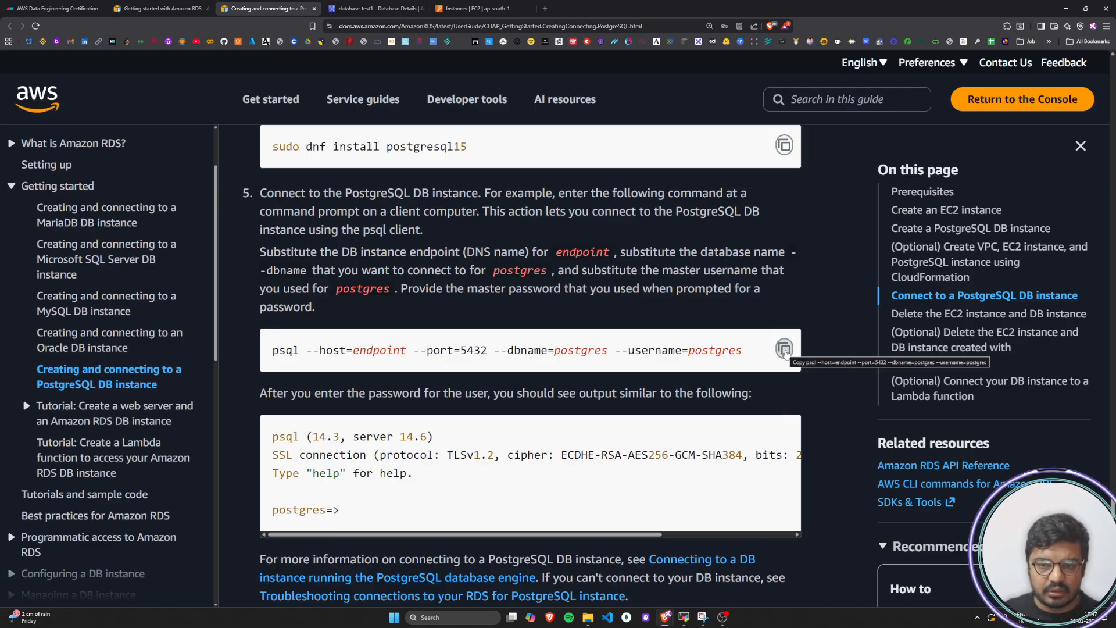
Paste the tutorial's psql command into a new browser tab's address bar and replace endpoint with the endpoint copied from database-test1
left_click(543, 9)
key("ctrl+v")
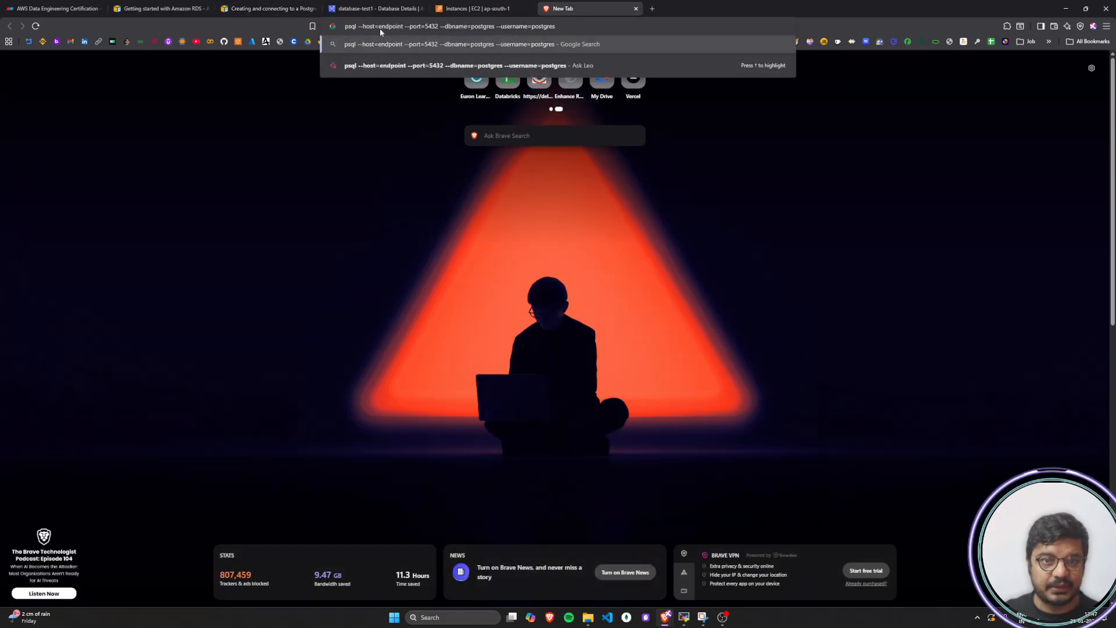
left_click(375, 9)
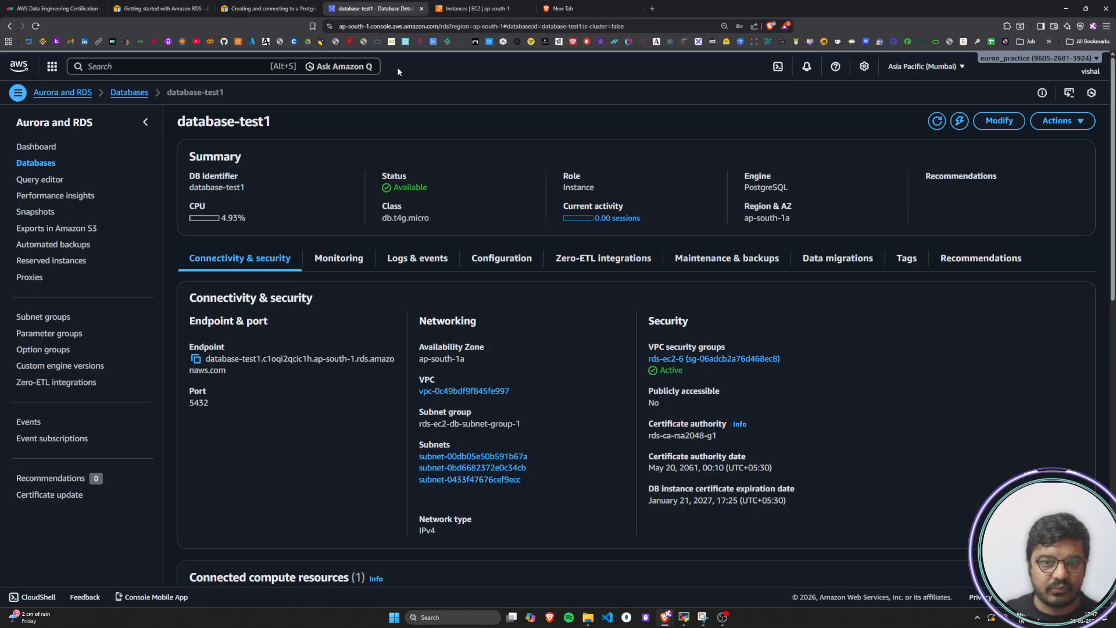
left_click(197, 360)
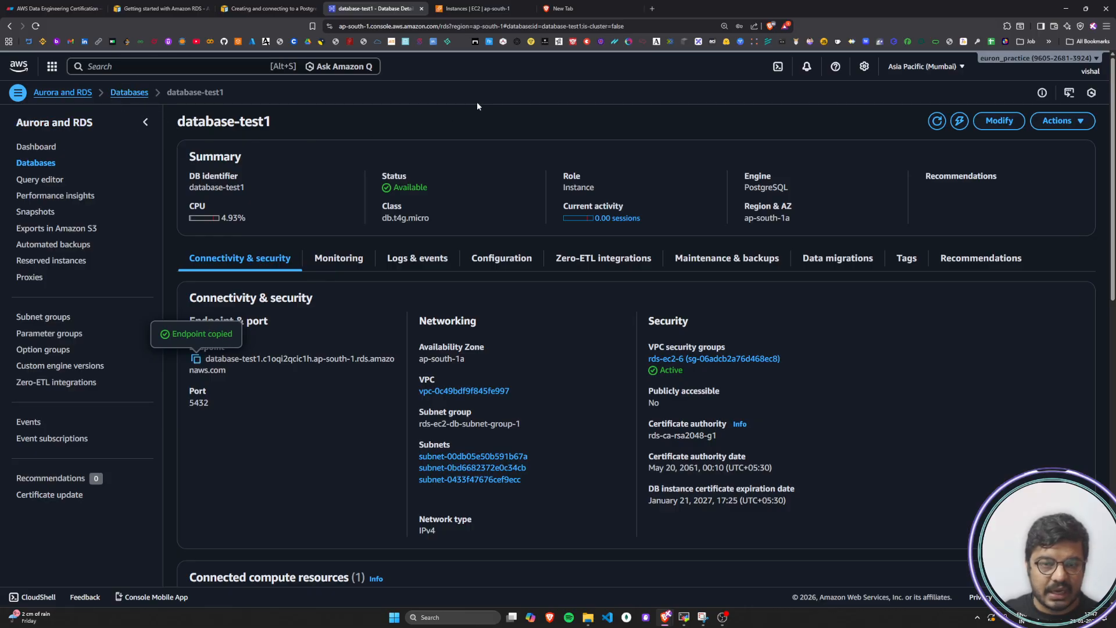
left_click(563, 9)
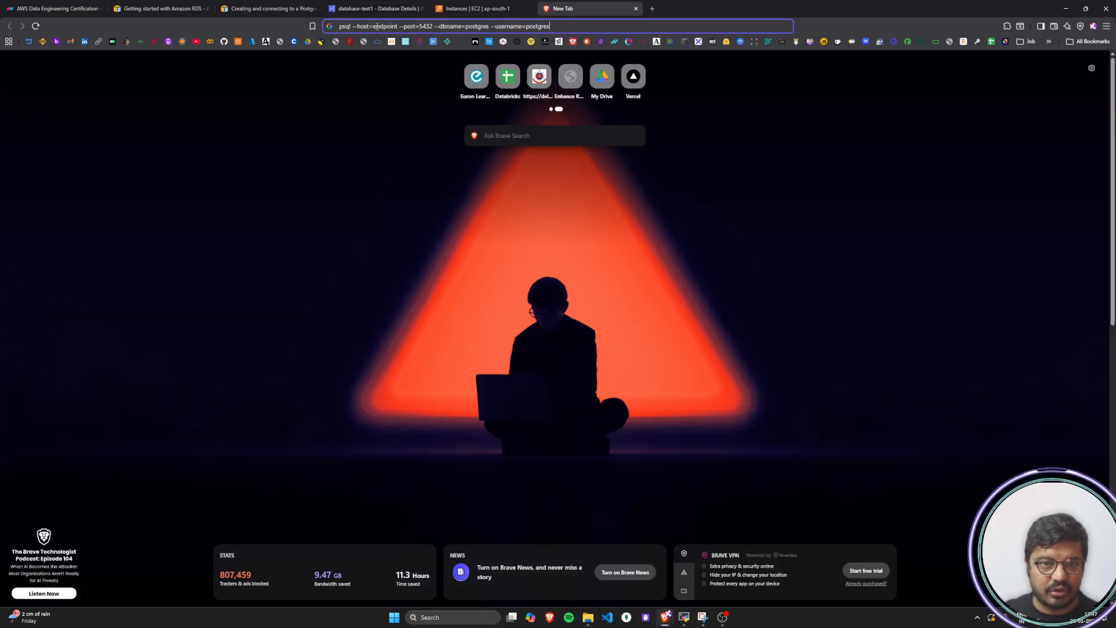
double_click(386, 26)
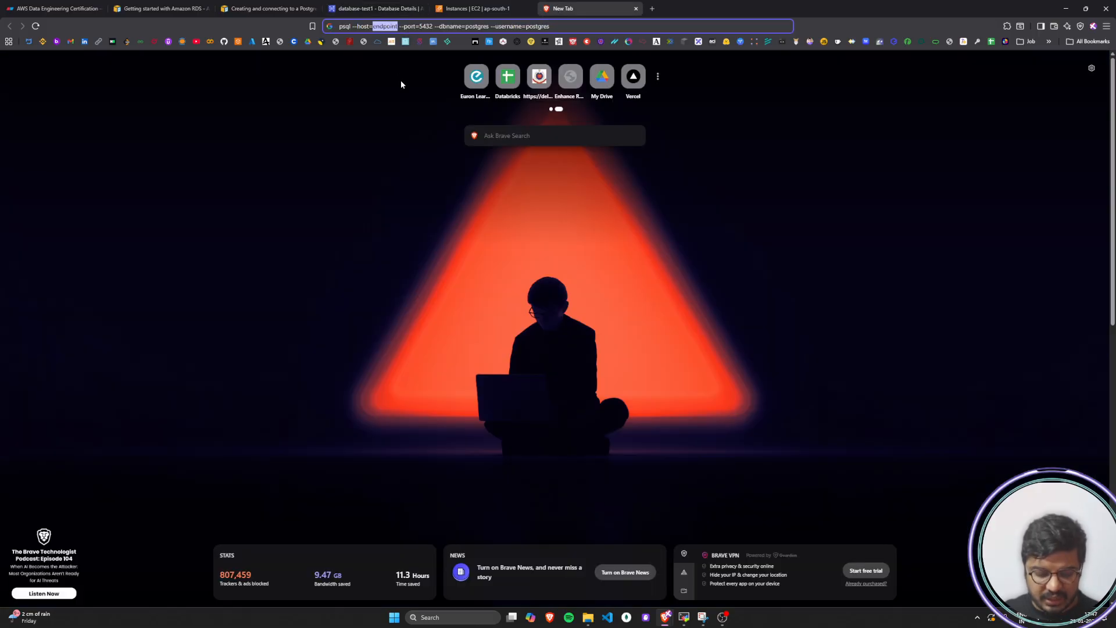
key("ctrl+v")
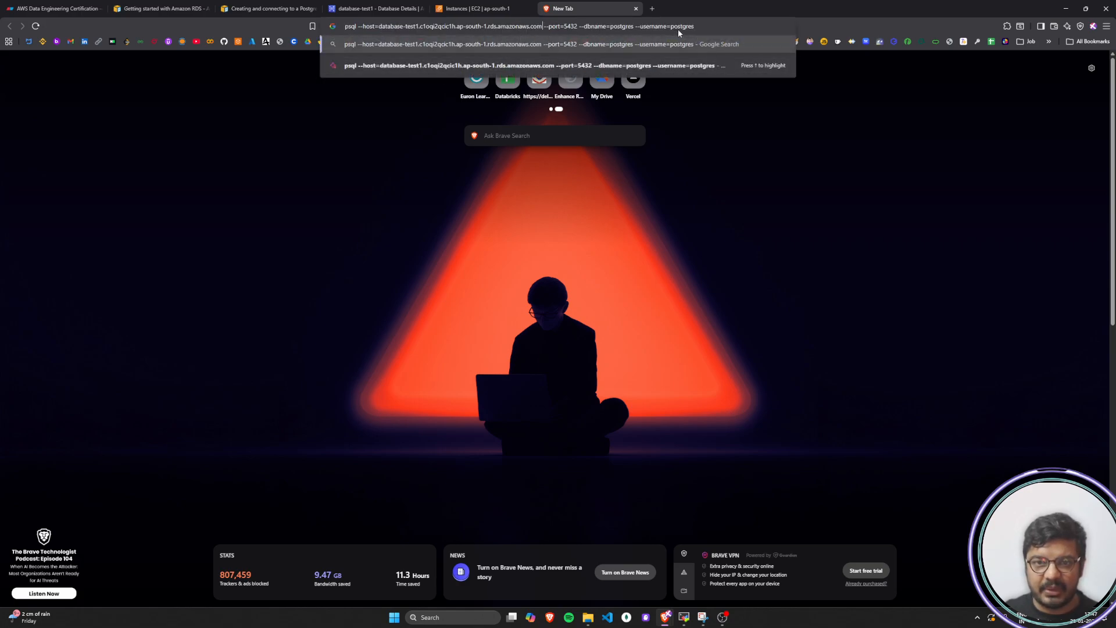
Cut the edited psql command, close the scratch browser tab and paste the command at the MobaXterm prompt
key("ctrl+a")
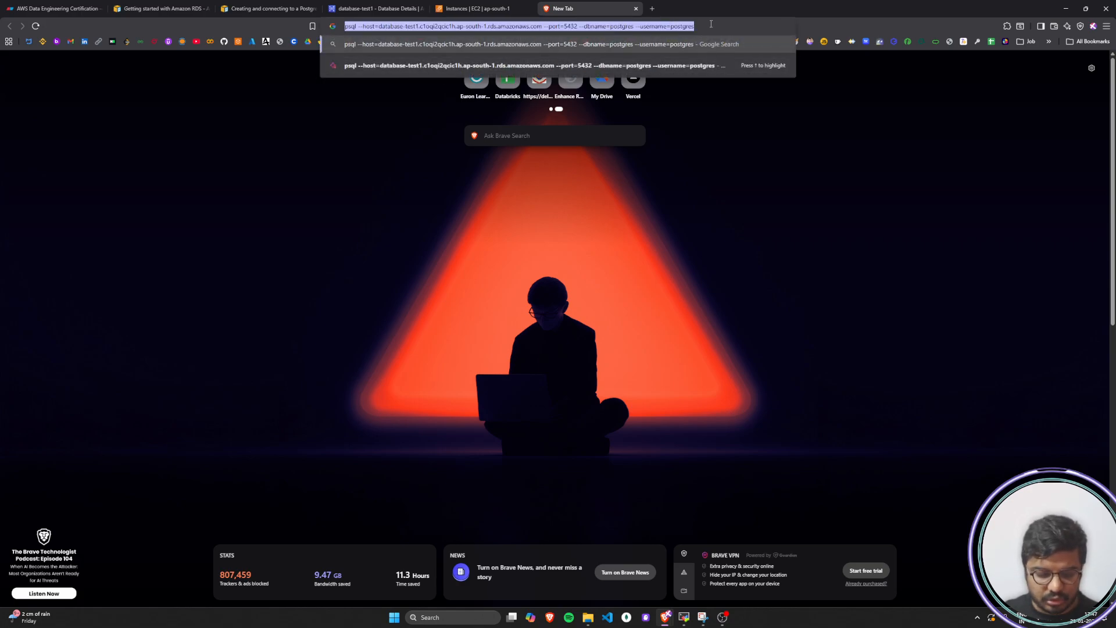
key("ctrl+x")
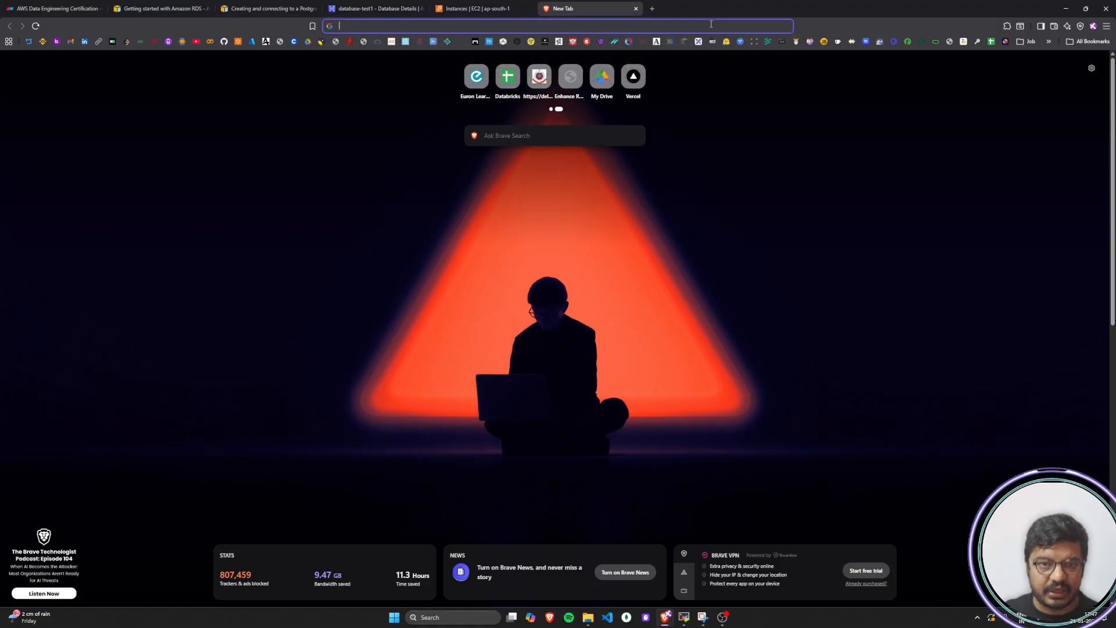
left_click(636, 8)
left_click(267, 8)
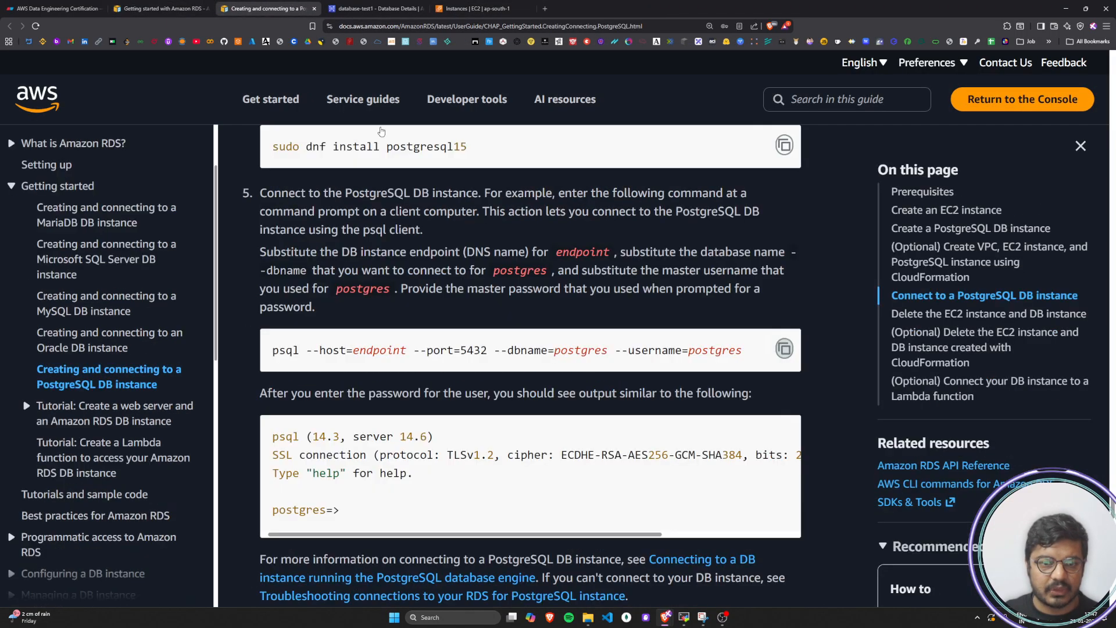
left_click(685, 618)
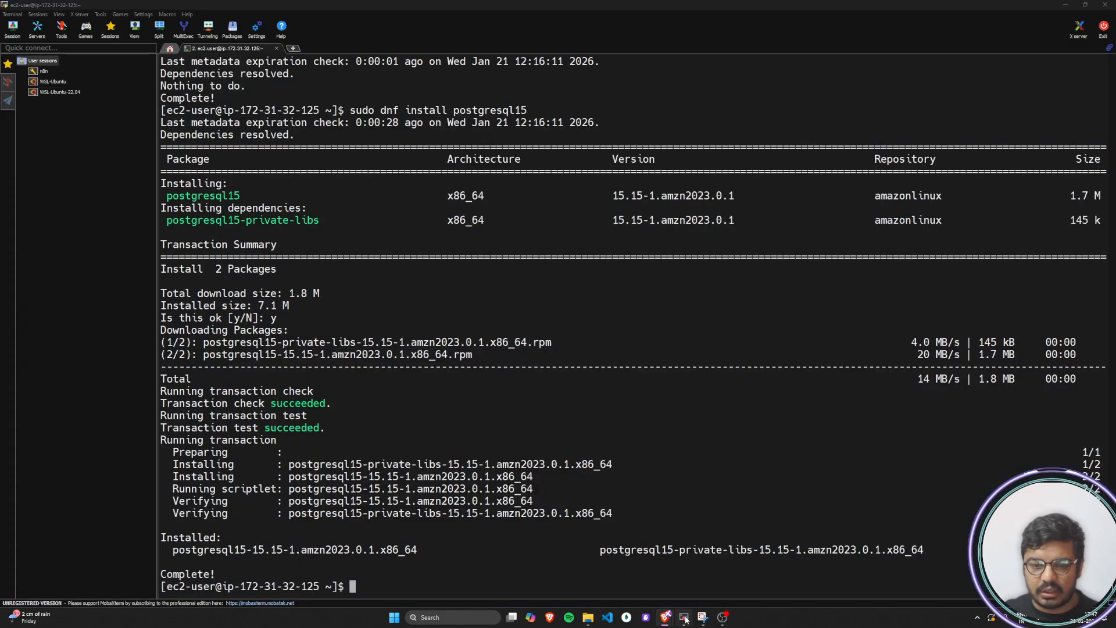
right_click(399, 587)
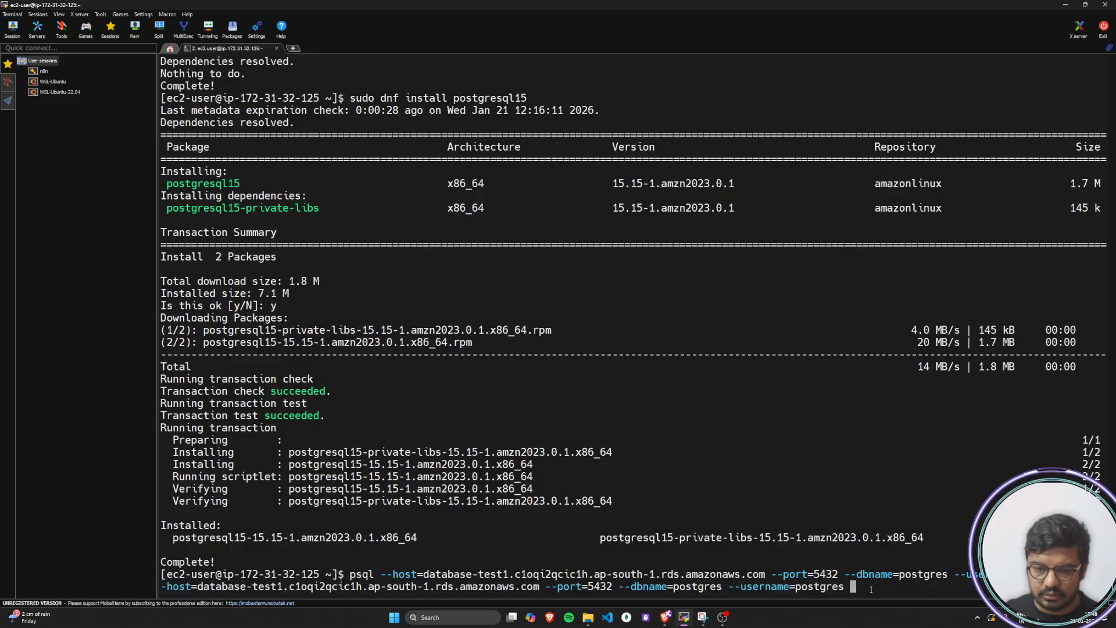
Erase the duplicated psql command completely from the EC2 shell prompt
key("BackSpace")
key("BackSpace")
key("BackSpace")
key("BackSpace")
key("BackSpace")
key("BackSpace")
key("BackSpace")
key("BackSpace")
key("BackSpace")
key("BackSpace")
key("BackSpace")
key("BackSpace")
key("BackSpace")
key("BackSpace")
key("BackSpace")
key("BackSpace")
key("BackSpace")
key("BackSpace")
key("BackSpace")
key("BackSpace")
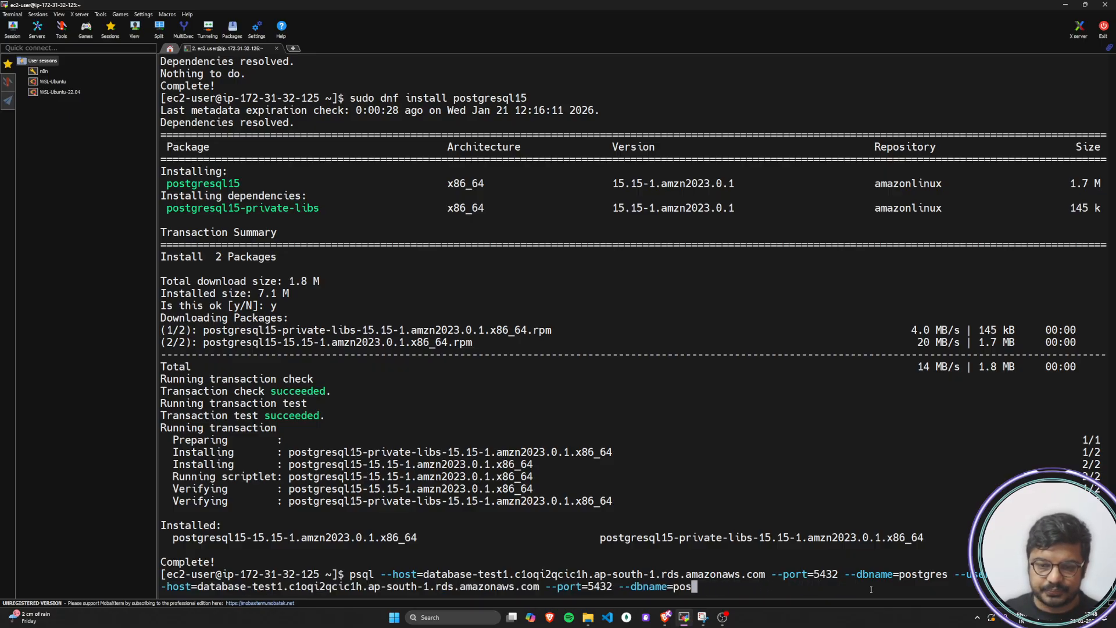
key("BackSpace")
key("BackSpace")
key("BackSpace")
key("BackSpace")
key("BackSpace")
key("BackSpace")
key("BackSpace")
key("BackSpace")
key("BackSpace")
key("BackSpace")
key("BackSpace")
key("BackSpace")
key("BackSpace")
key("BackSpace")
key("BackSpace")
key("BackSpace")
key("BackSpace")
key("BackSpace")
key("BackSpace")
key("BackSpace")
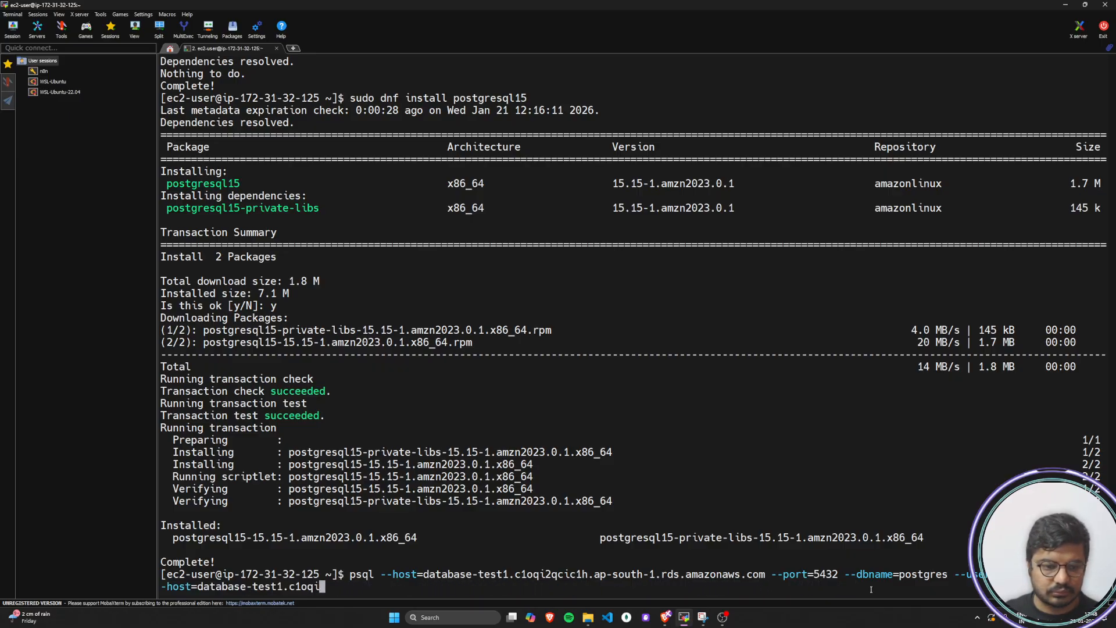
key("BackSpace")
key("BackSpace")
key("BackSpace")
key("BackSpace")
key("BackSpace")
key("BackSpace")
key("BackSpace")
key("BackSpace")
key("BackSpace")
key("BackSpace")
key("BackSpace")
key("BackSpace")
key("BackSpace")
key("BackSpace")
key("BackSpace")
key("BackSpace")
key("BackSpace")
key("BackSpace")
key("BackSpace")
key("BackSpace")
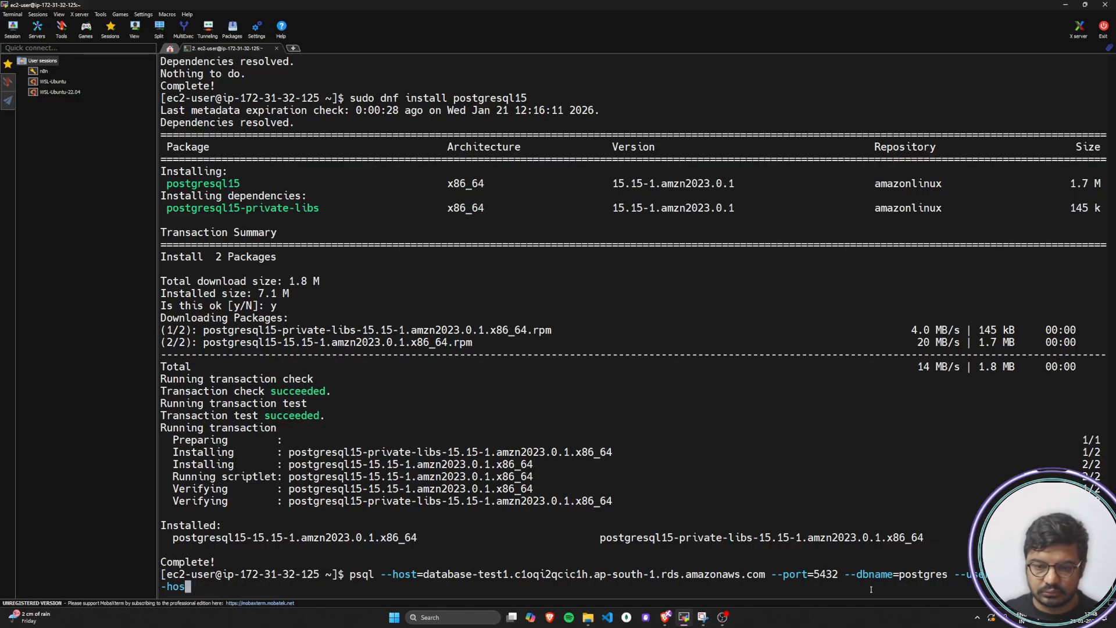
key("BackSpace")
key("BackSpace")
key("BackSpace")
key("BackSpace")
key("BackSpace")
key("BackSpace")
key("BackSpace")
key("BackSpace")
key("BackSpace")
key("BackSpace")
key("BackSpace")
key("BackSpace")
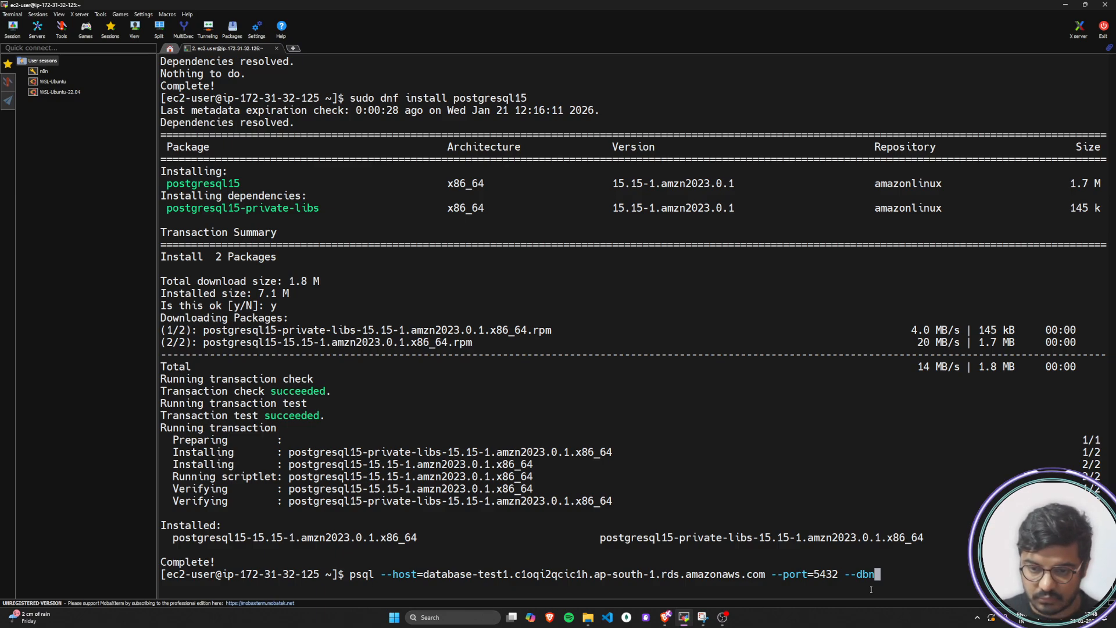
key("BackSpace")
key("BackSpace")
key("BackSpace")
key("BackSpace")
key("BackSpace")
key("BackSpace")
key("BackSpace")
key("BackSpace")
key("BackSpace")
key("BackSpace")
key("BackSpace")
key("BackSpace")
key("BackSpace")
key("BackSpace")
key("BackSpace")
key("BackSpace")
key("BackSpace")
key("BackSpace")
key("BackSpace")
key("BackSpace")
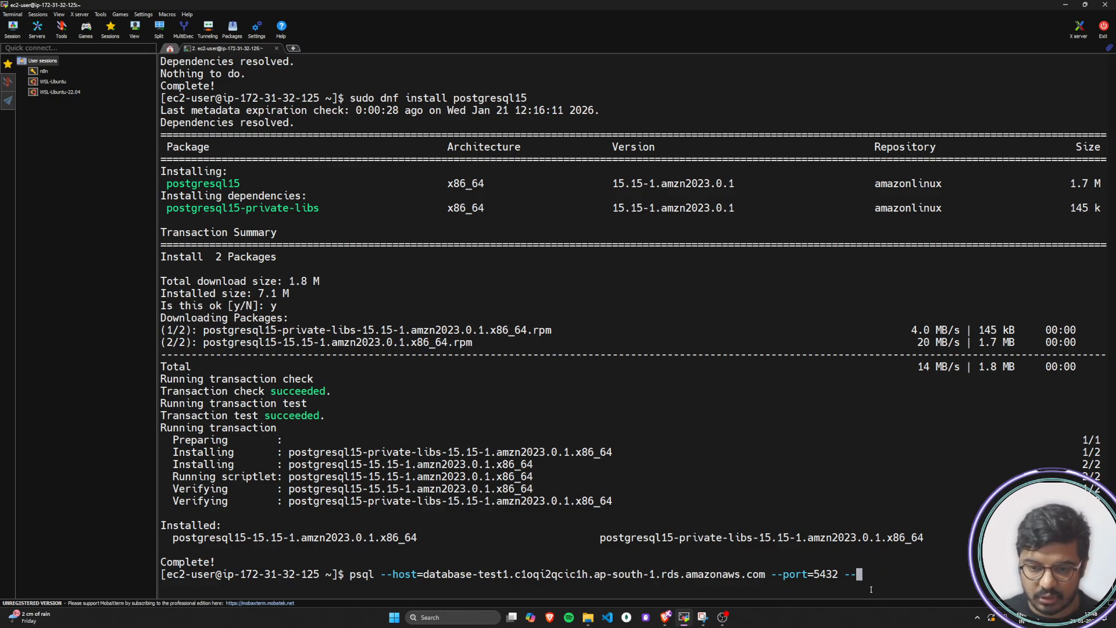
key("BackSpace")
key("BackSpace")
key("BackSpace")
key("BackSpace")
key("BackSpace")
key("BackSpace")
key("BackSpace")
key("BackSpace")
key("BackSpace")
key("BackSpace")
key("BackSpace")
key("BackSpace")
key("BackSpace")
key("BackSpace")
key("BackSpace")
key("BackSpace")
key("BackSpace")
key("BackSpace")
key("BackSpace")
key("BackSpace")
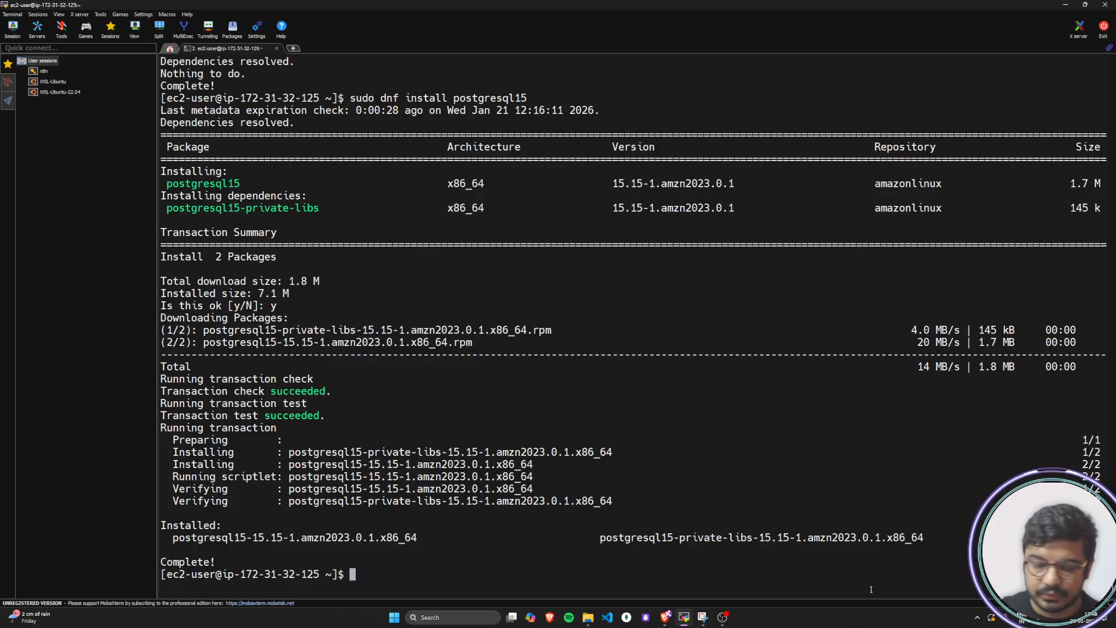
Paste and run the psql command for database-test1 with port 5432, database postgres and username postgres, and enter the master password
right_click(871, 590)
key("Return")
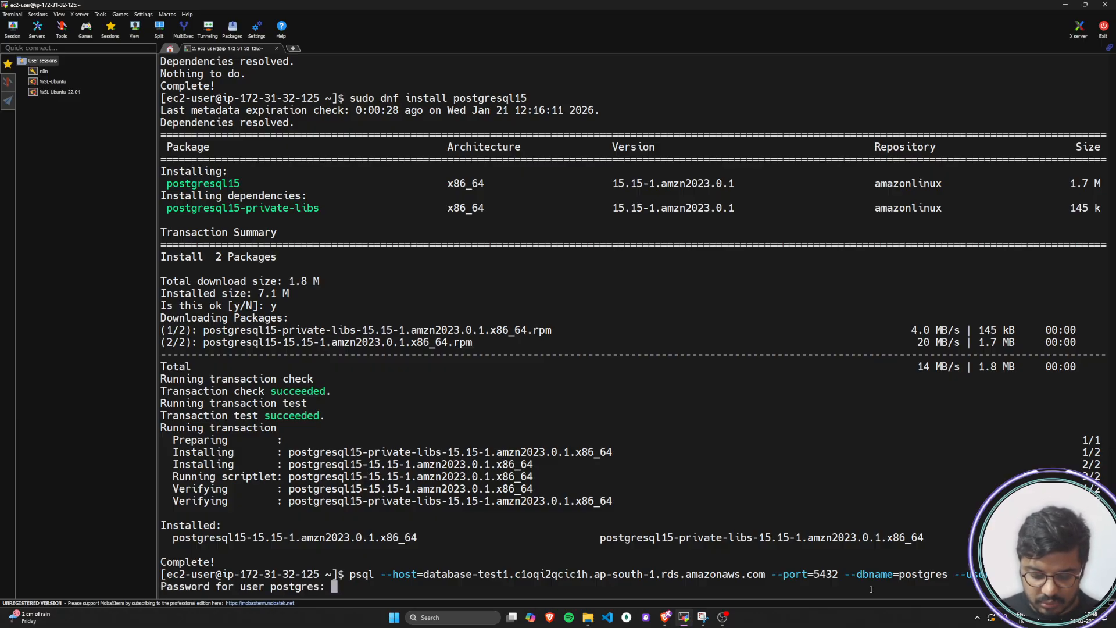
key("Return")
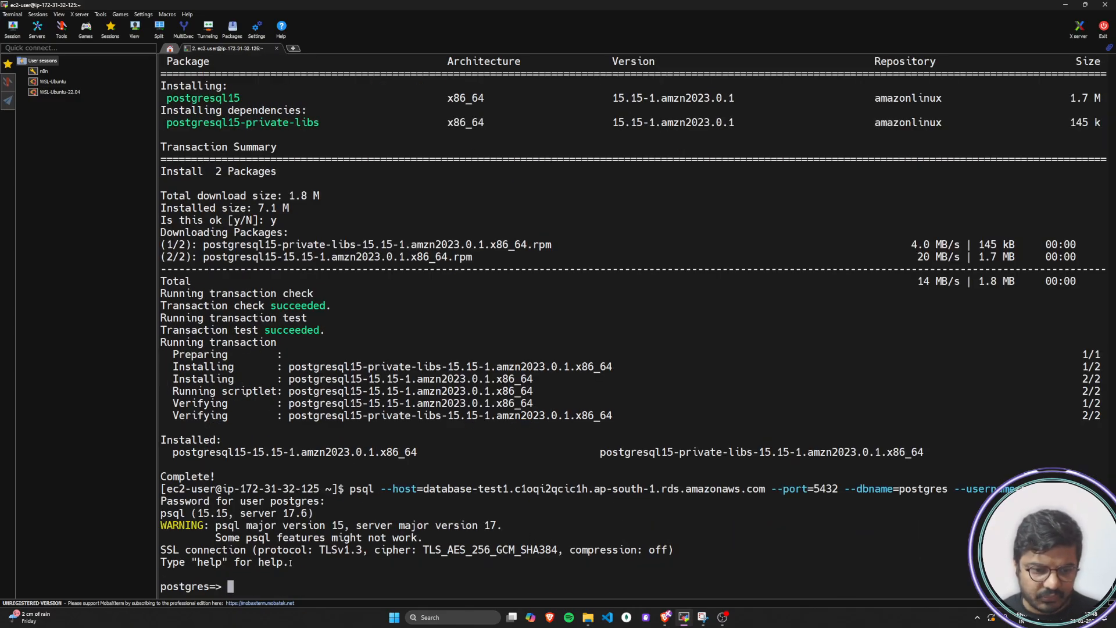
Enlarge the terminal text and examine the psql connection output and the postgres prompt
scroll(290, 563, "up", 1, "ctrl")
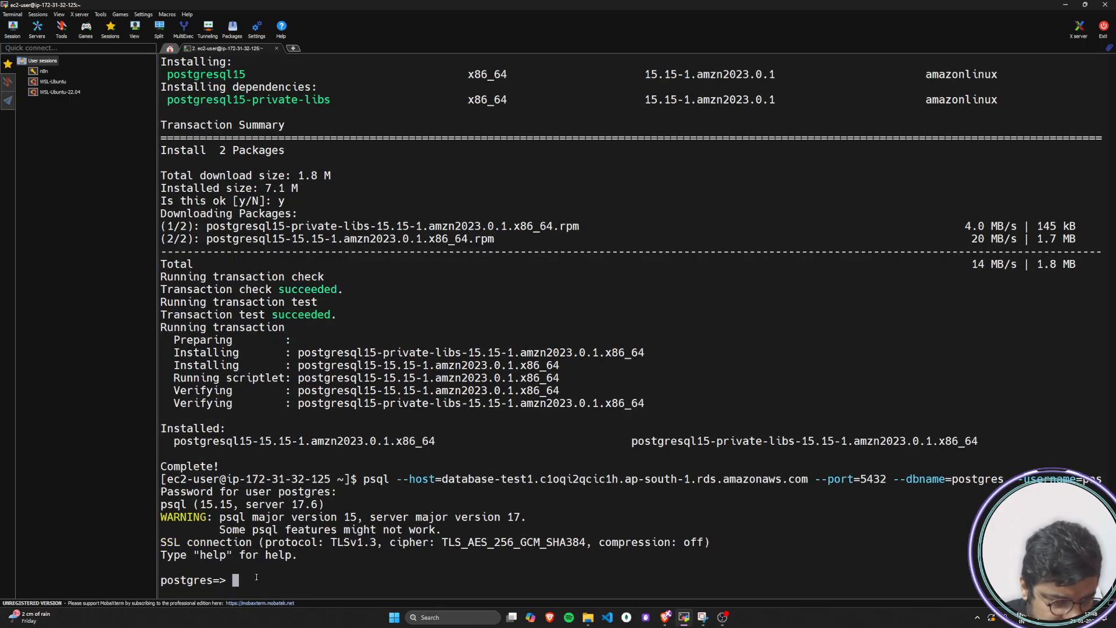
left_click_drag(225, 581, 165, 583)
left_click(197, 580)
left_click_drag(279, 583, 161, 431)
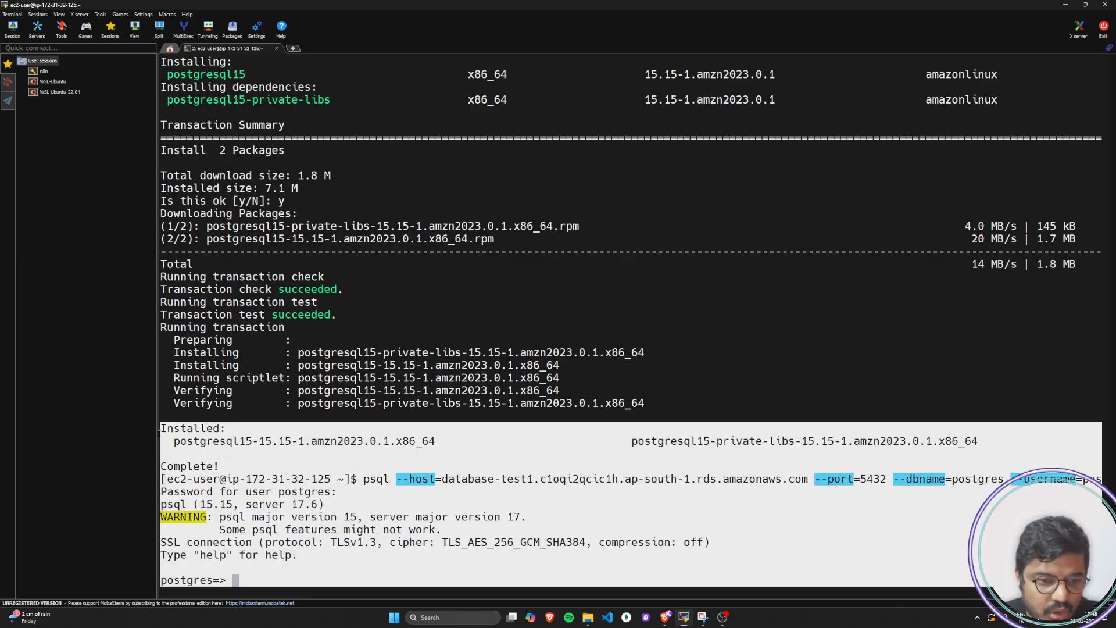
left_click(284, 570)
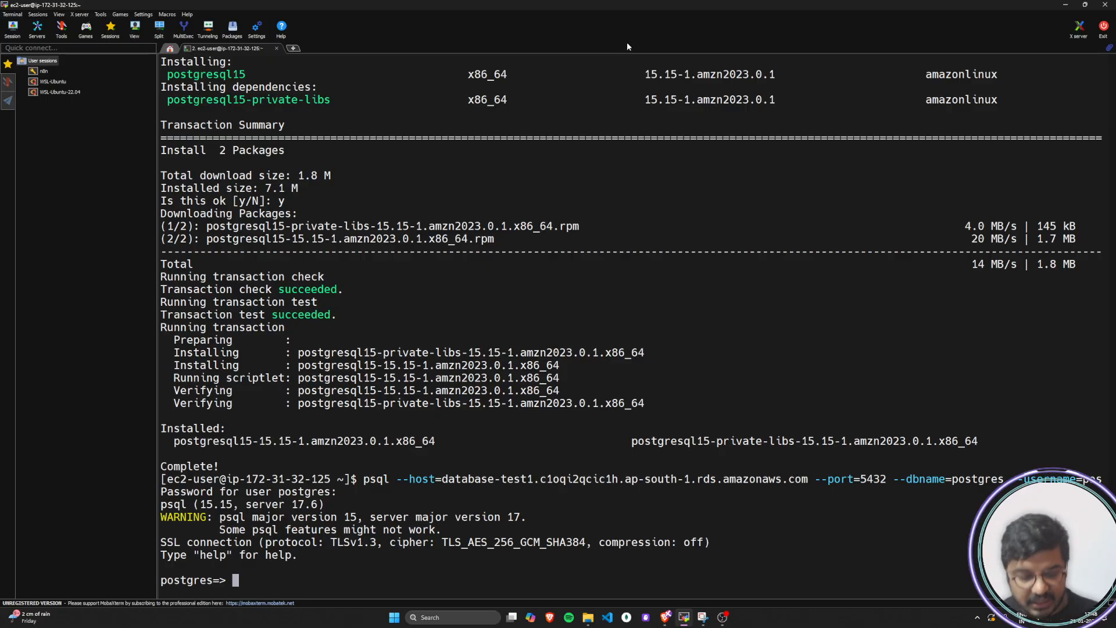
Switch to the browser and review the Launching PostgreSQL RDS Instance diagram with its Postgres client on EC2
key("alt+Tab")
left_click(59, 8)
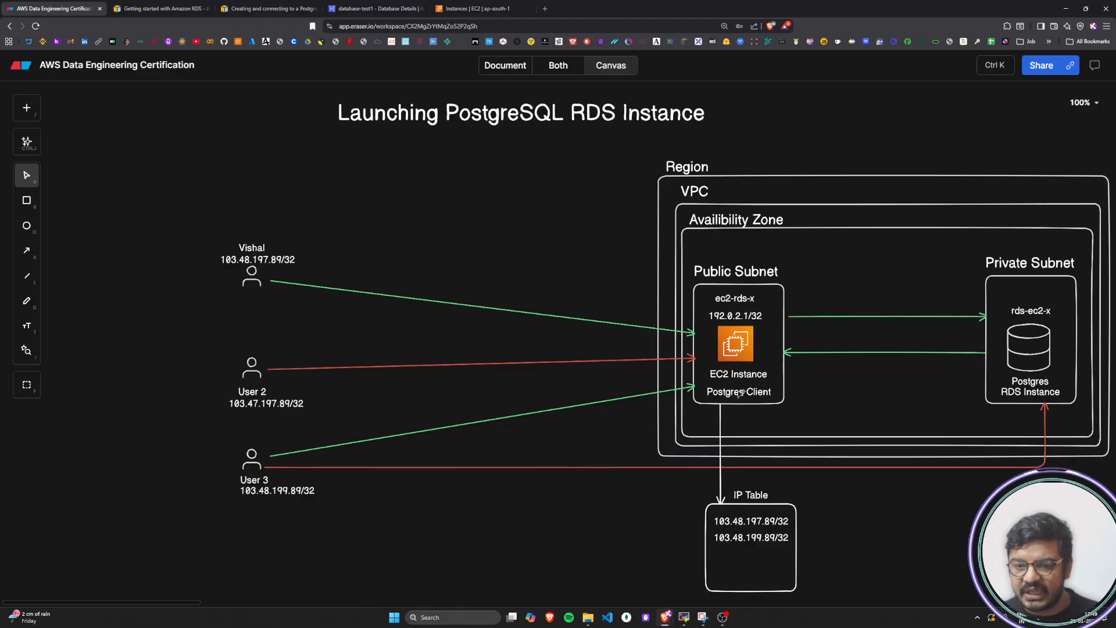
key("alt+Tab")
key("alt+Tab")
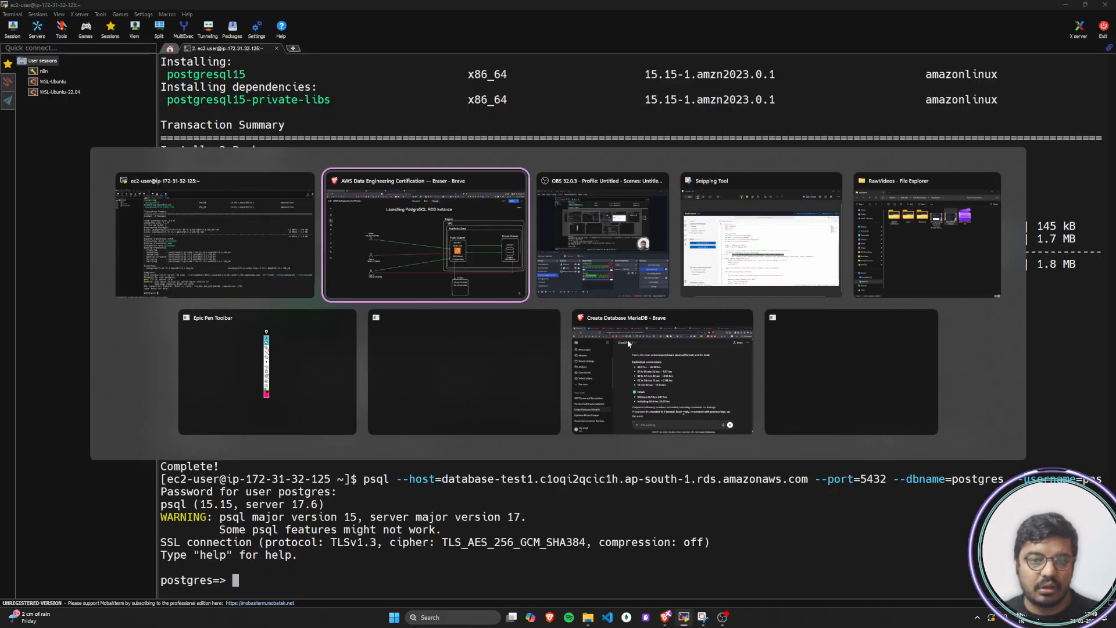
key("alt+Tab")
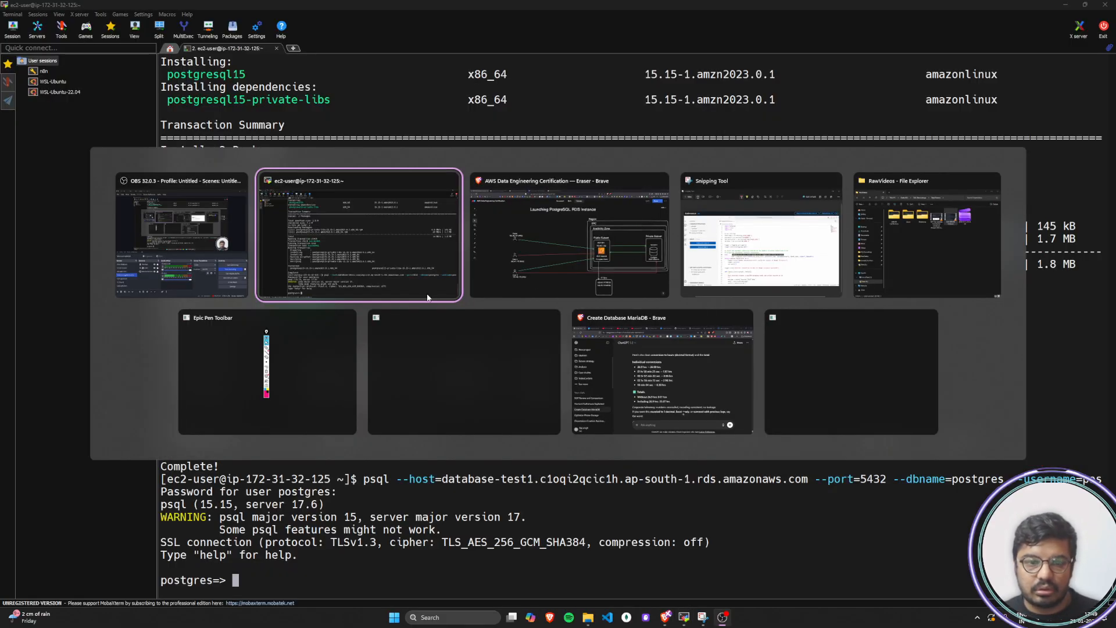
left_click(354, 250)
key("alt+Tab")
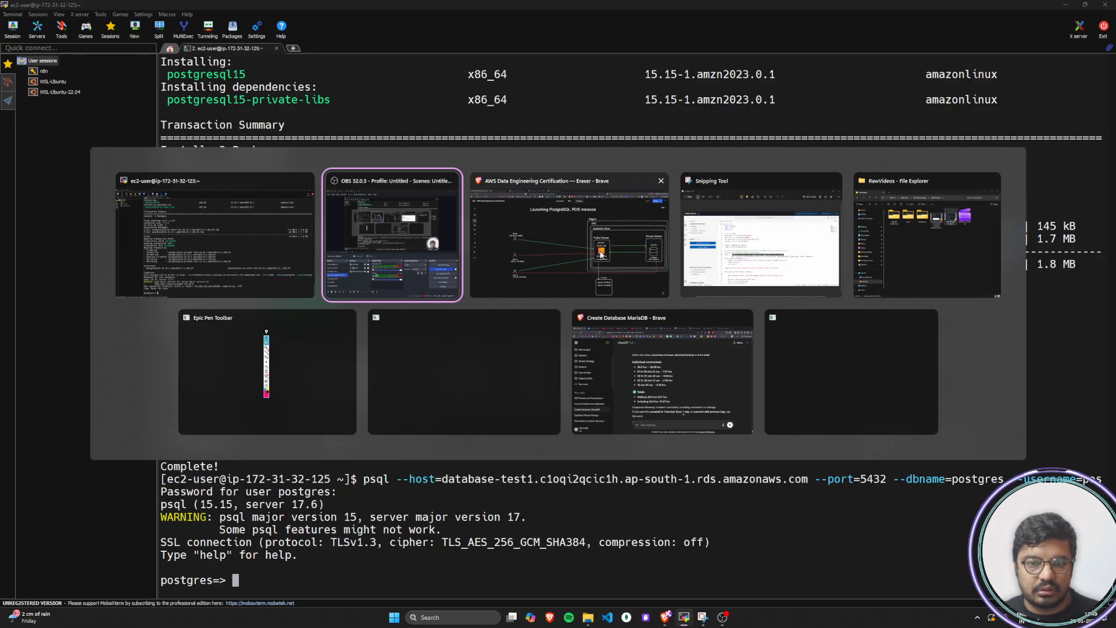
left_click(517, 241)
Read the tutorial's expected psql output and its connection troubleshooting notes, comparing them with the terminal session
left_click(268, 7)
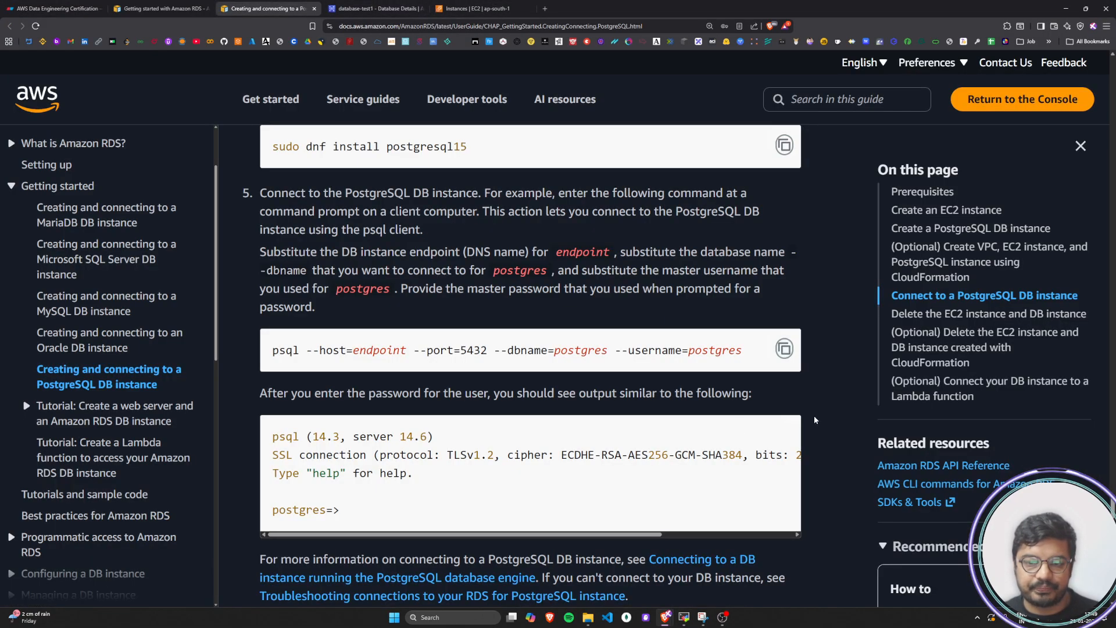
scroll(809, 417, "down", 4)
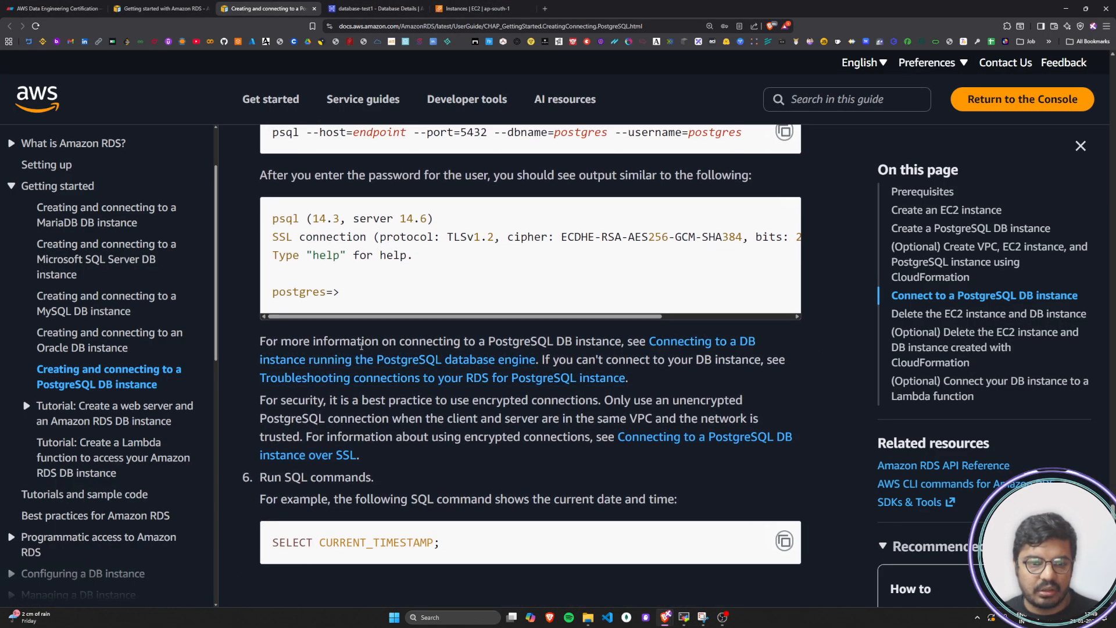
left_click_drag(264, 341, 407, 343)
left_click_drag(416, 343, 638, 343)
left_click(638, 344)
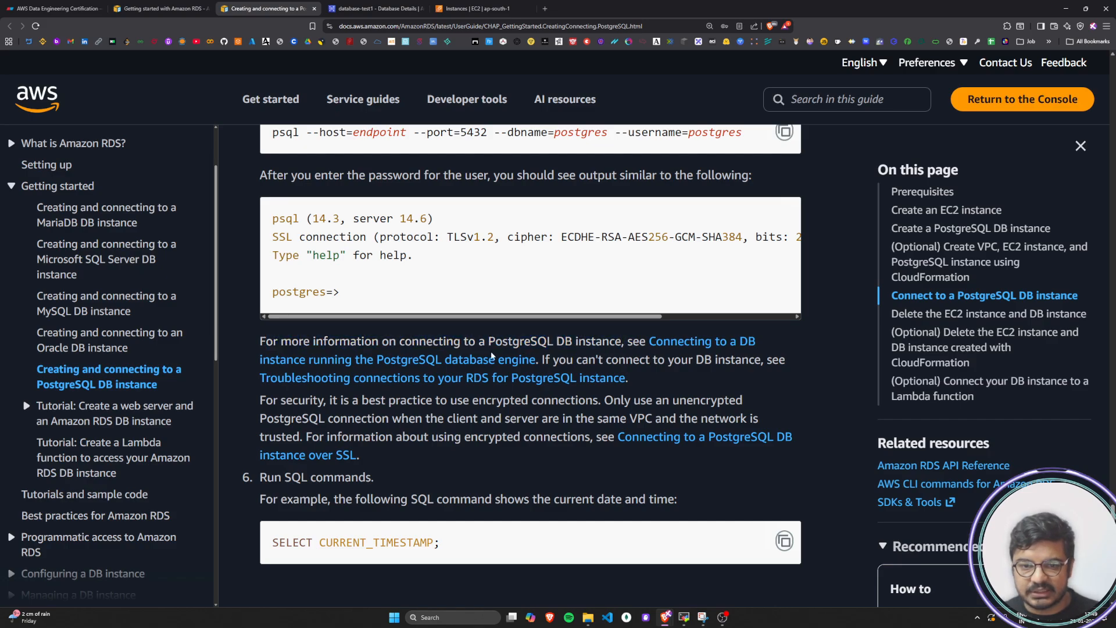
left_click_drag(546, 361, 785, 361)
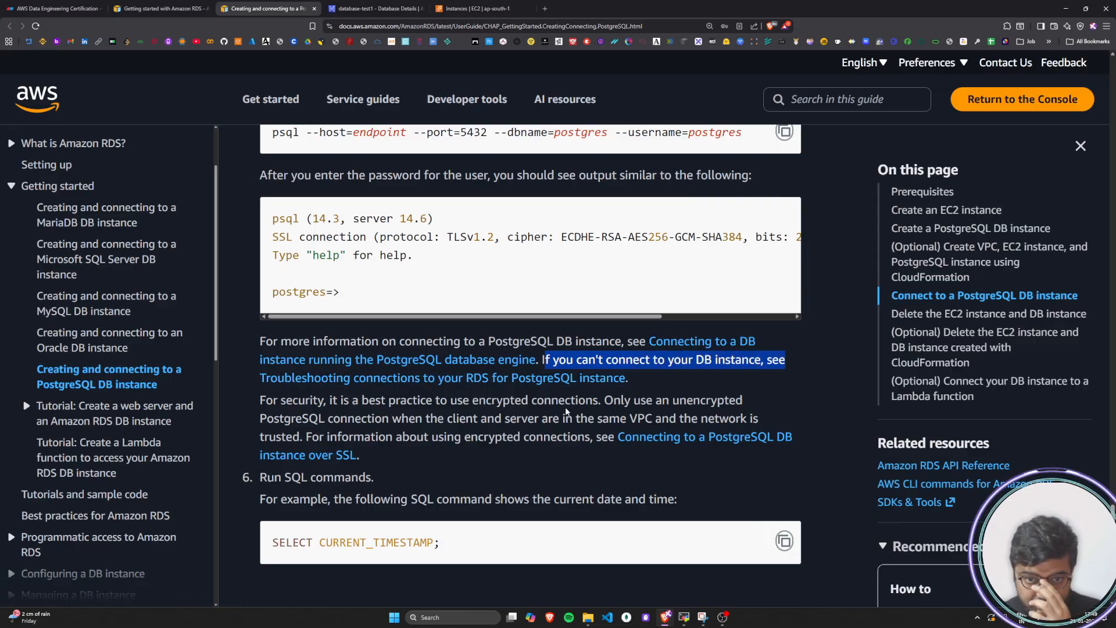
left_click_drag(366, 297, 265, 228)
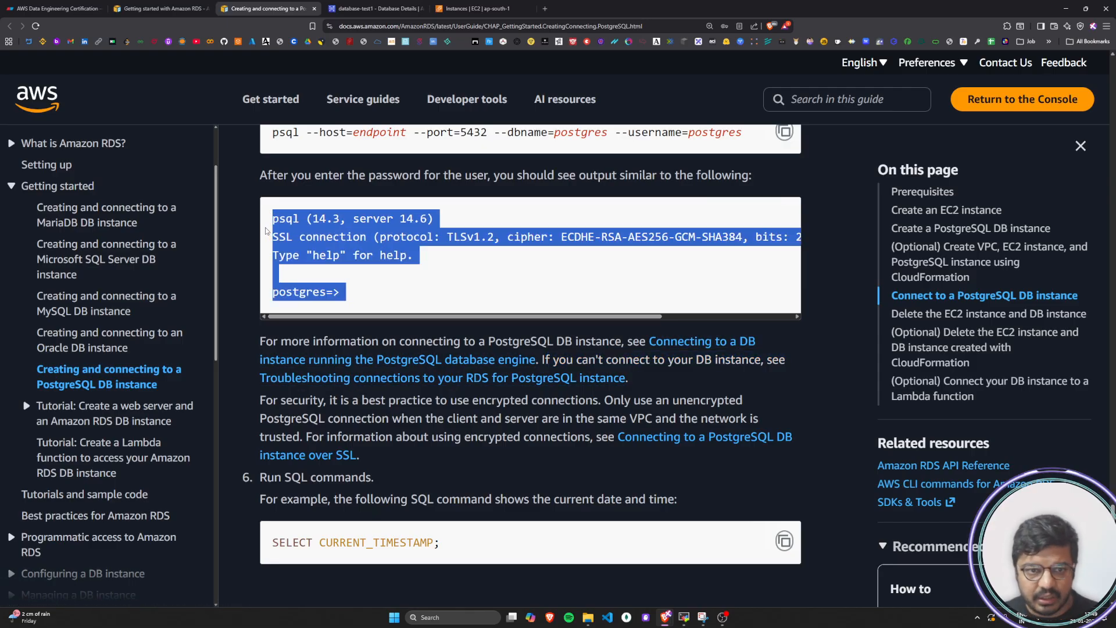
left_click(380, 283)
left_click_drag(364, 292, 270, 220)
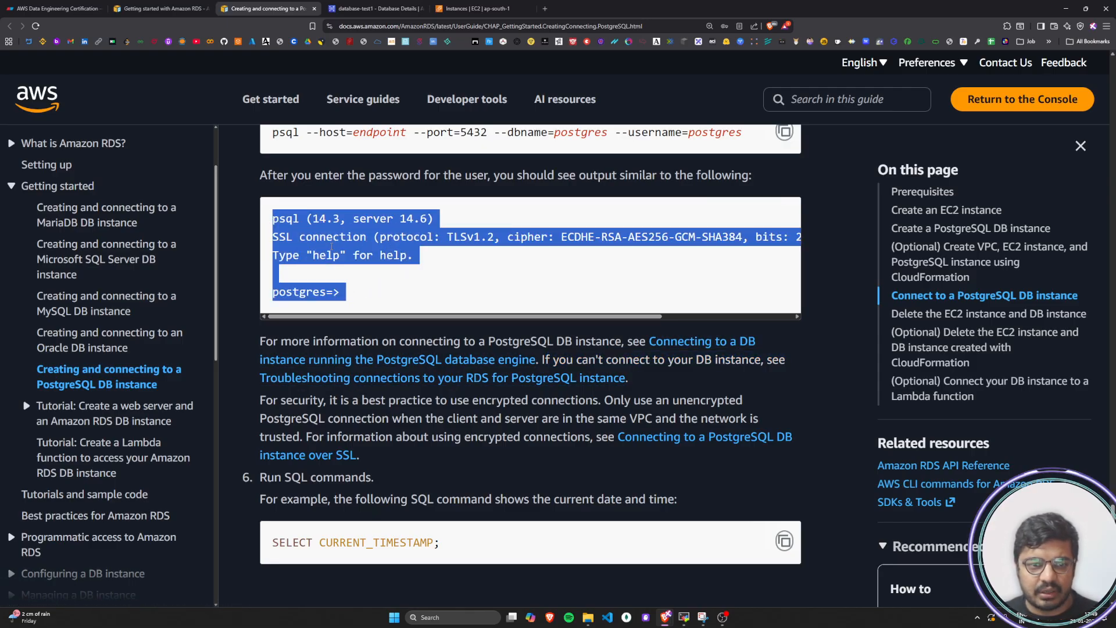
left_click(387, 281)
left_click_drag(358, 291, 266, 226)
left_click(446, 247)
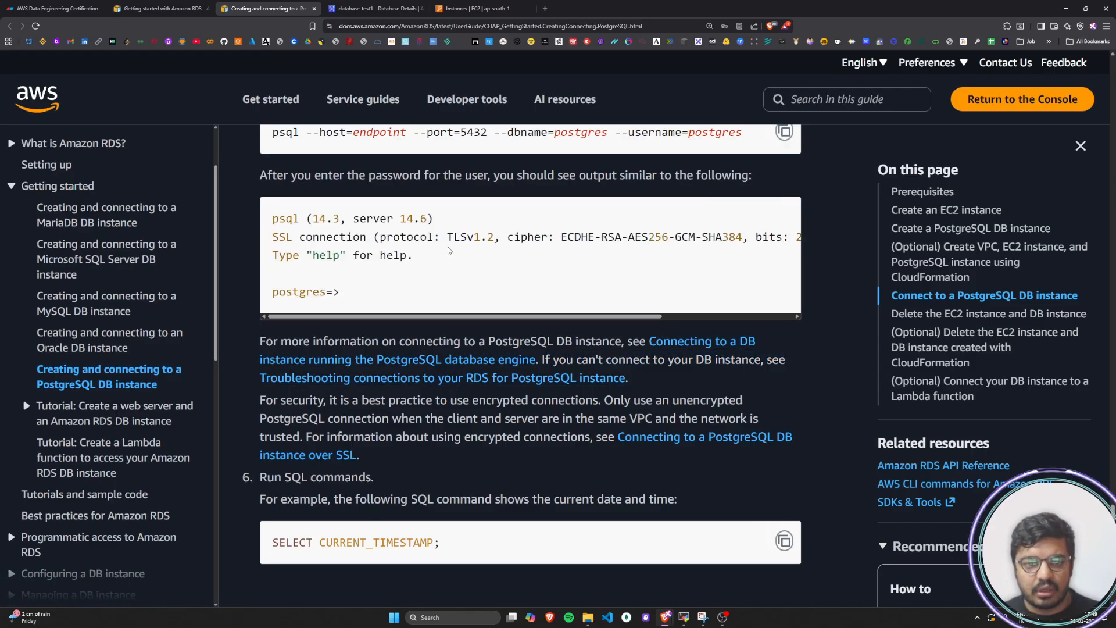
key("alt+Tab")
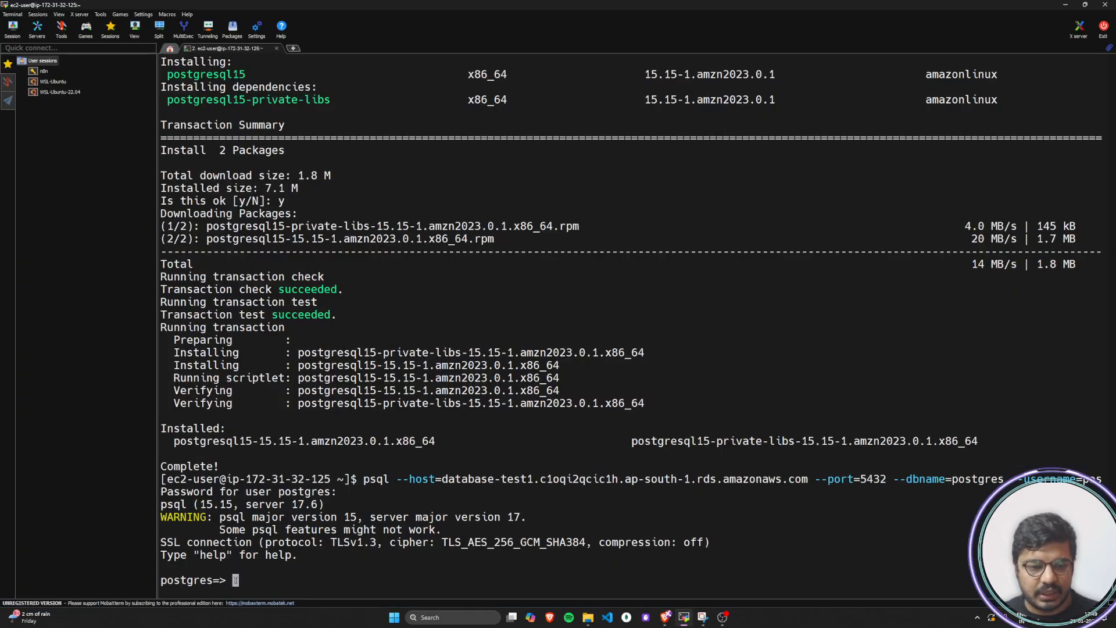
key("alt+Tab")
Copy SELECT CURRENT_TIMESTAMP; from step 6 of the tutorial and run it at the psql prompt in MobaXterm
scroll(331, 346, "down", 2)
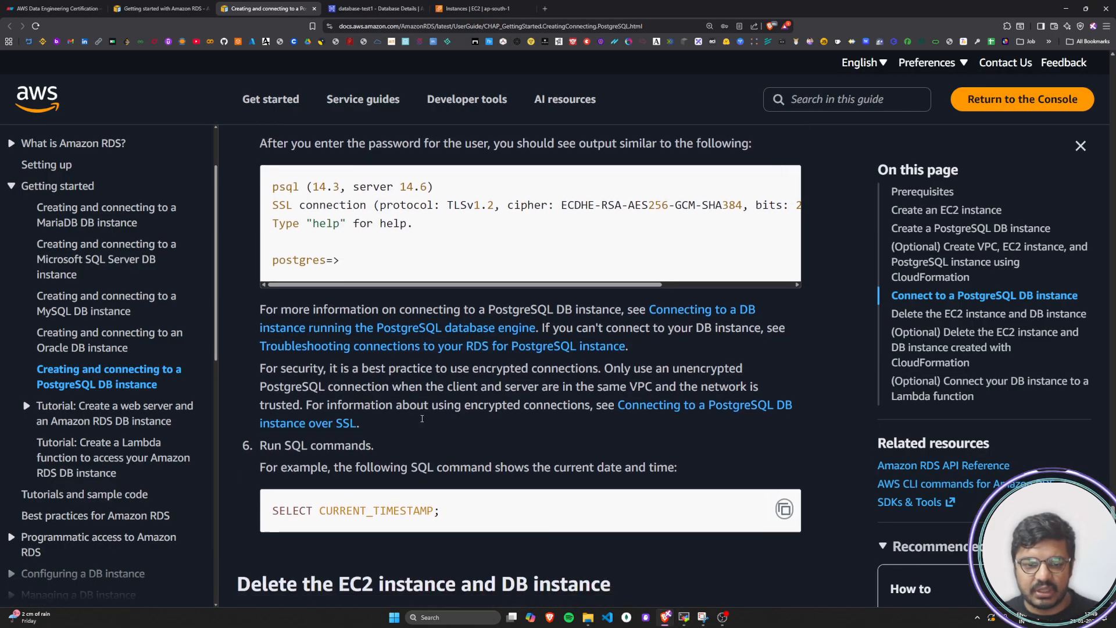
left_click_drag(256, 305, 366, 305)
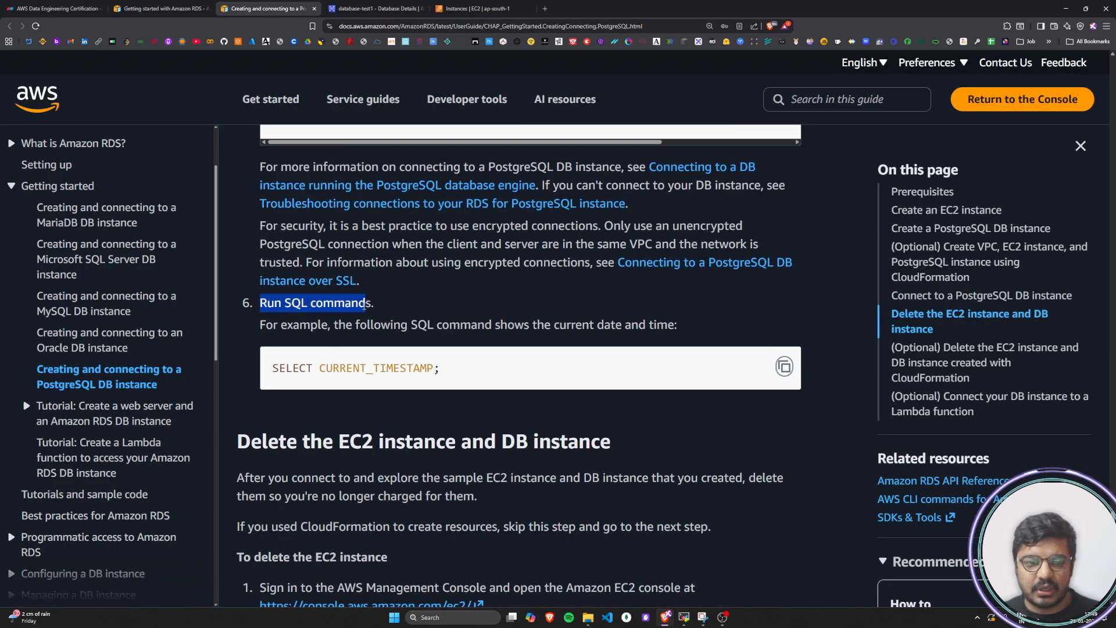
left_click(274, 329)
left_click_drag(274, 329, 675, 327)
left_click(675, 328)
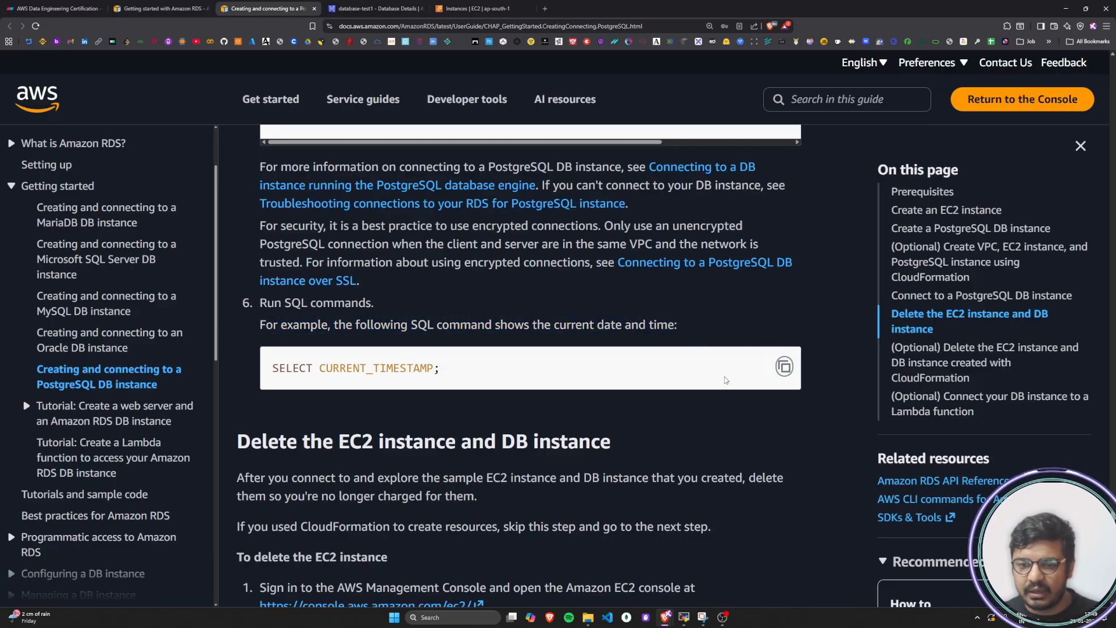
left_click(783, 367)
key("alt+Tab")
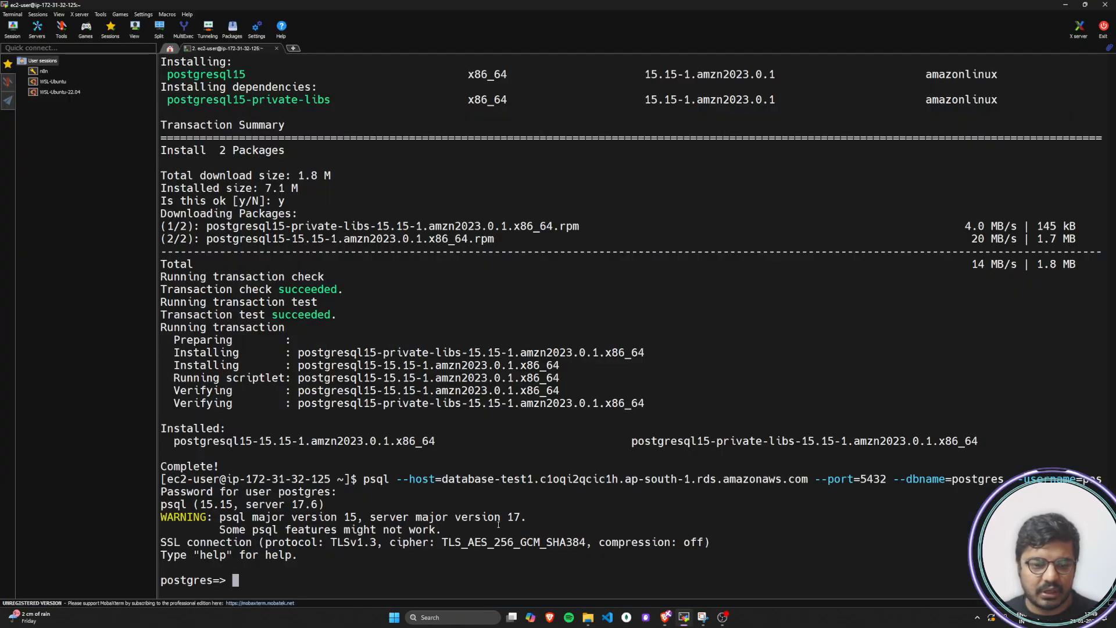
right_click(266, 582)
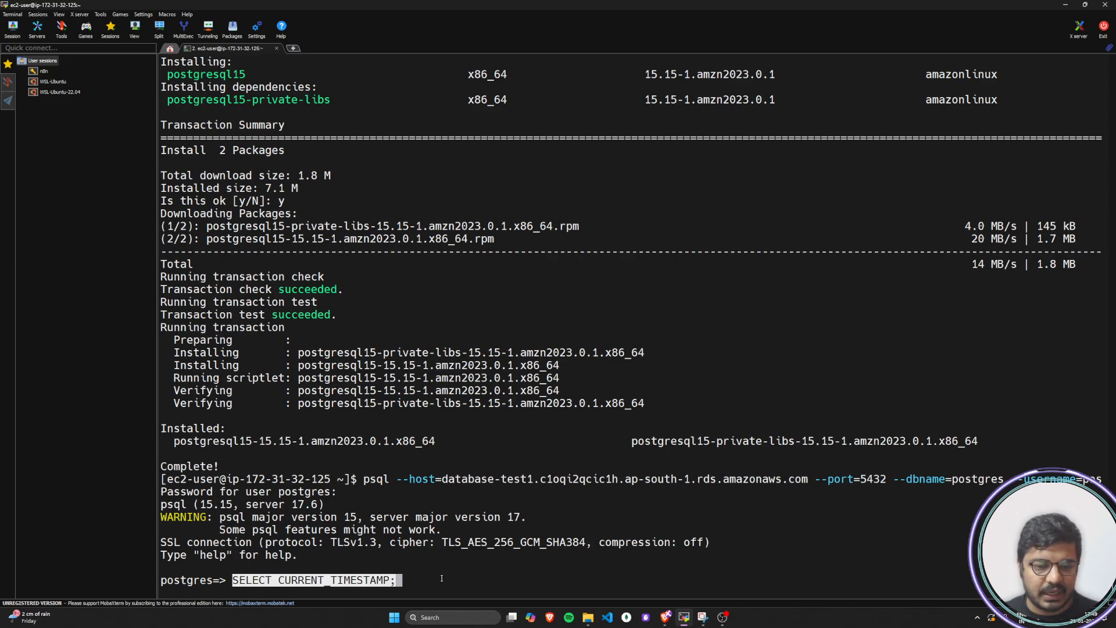
key("Return")
key("Return")
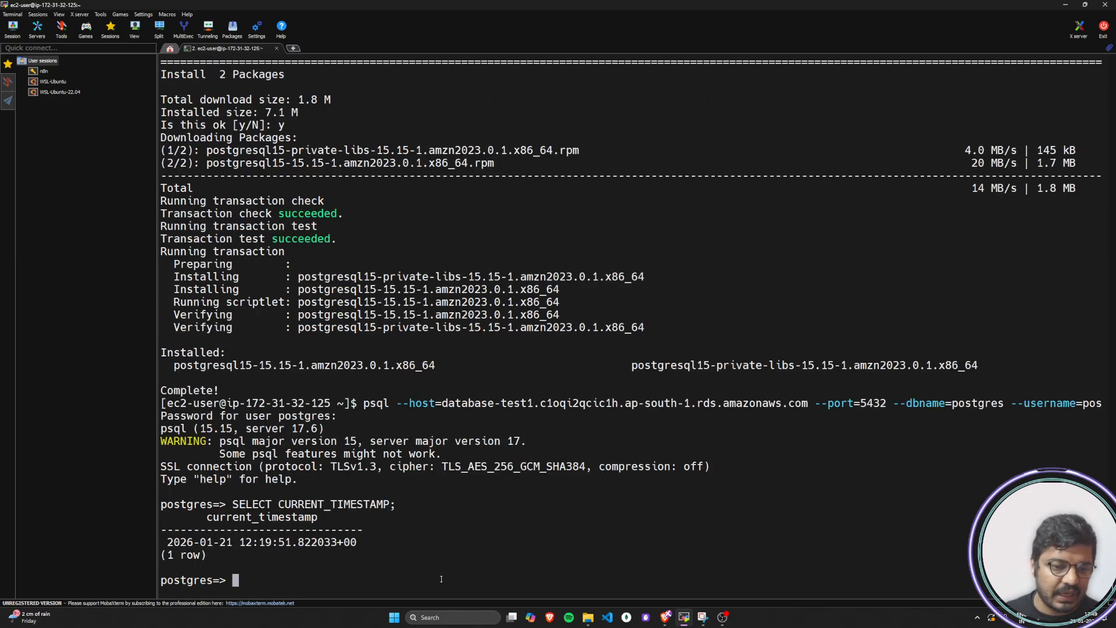
Check the date and time returned by the timestamp query
left_click_drag(170, 544, 372, 544)
left_click(322, 567)
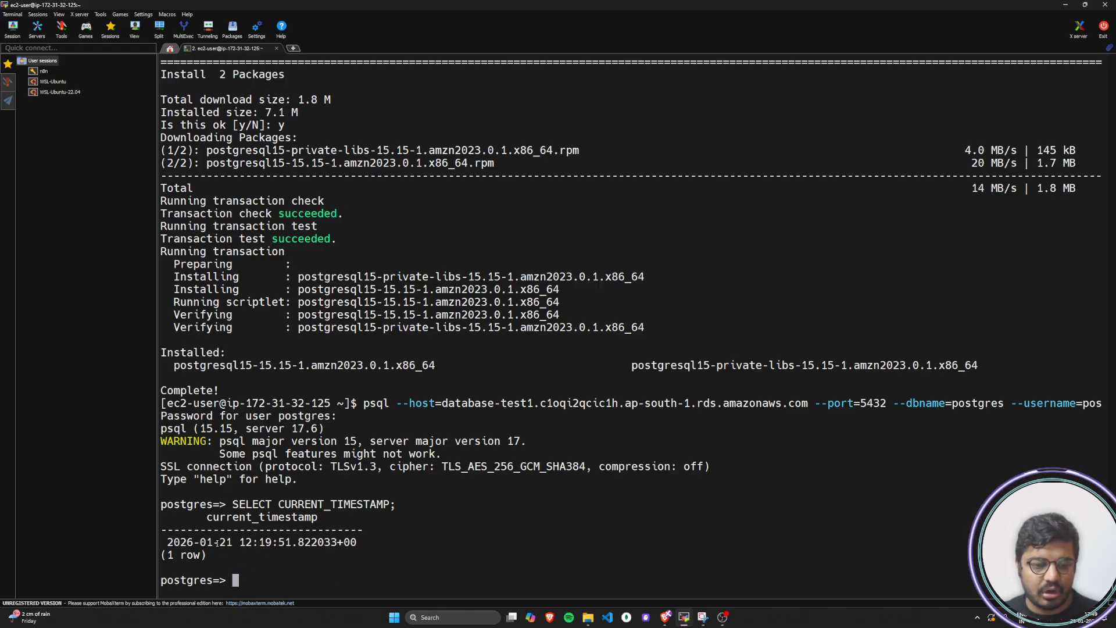
left_click_drag(168, 543, 354, 543)
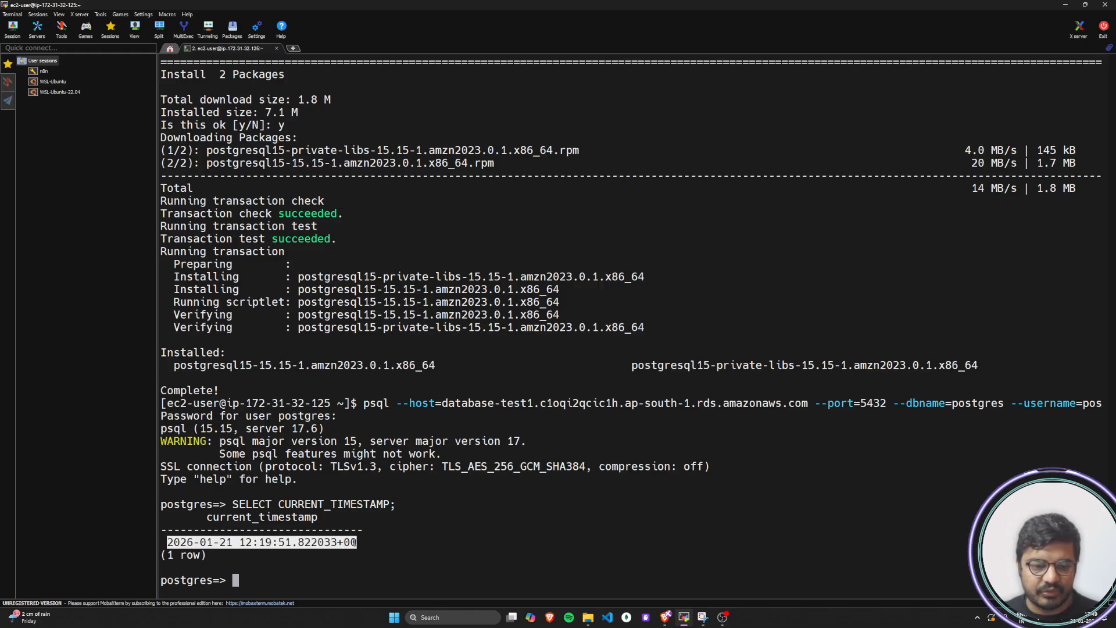
left_click(431, 584)
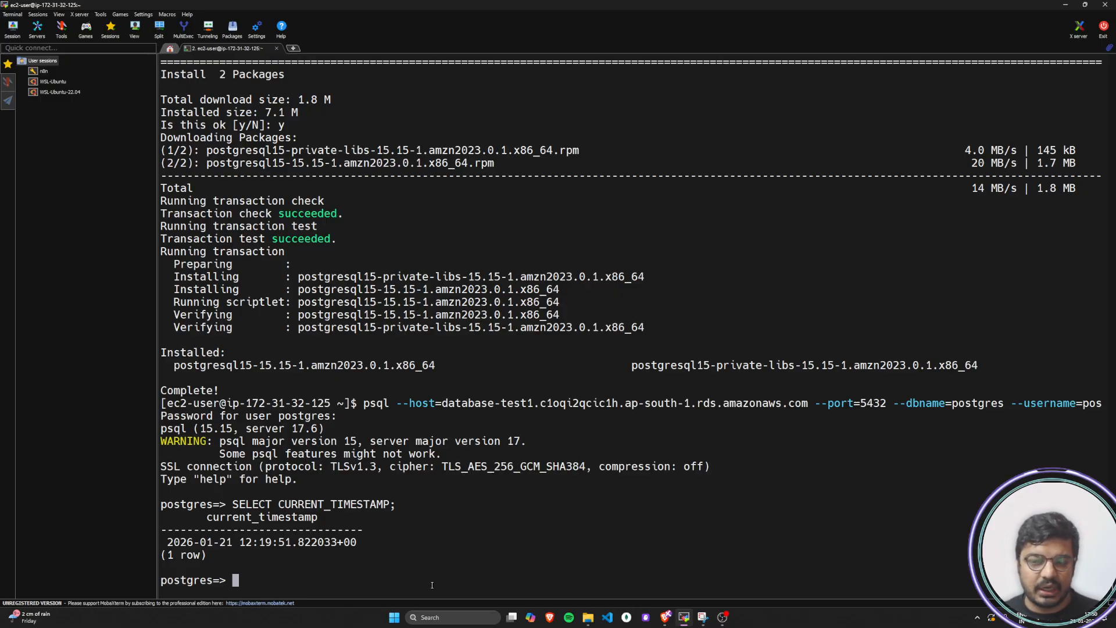
List the server's databases by running select datname from pg_database; at the psql prompt
key("alt+Tab")
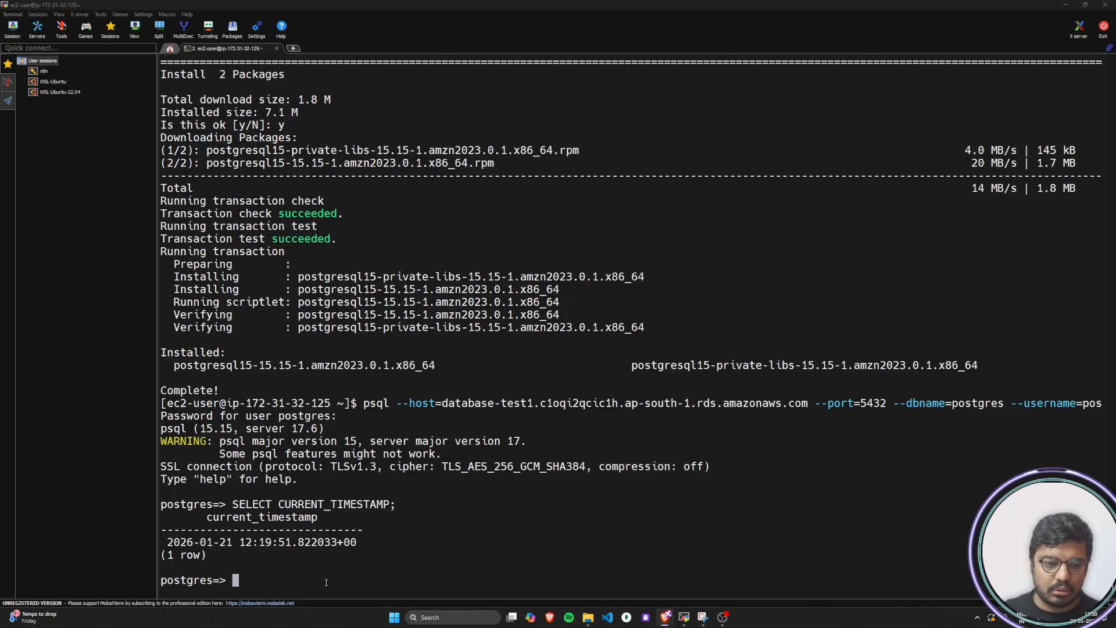
type("select ")
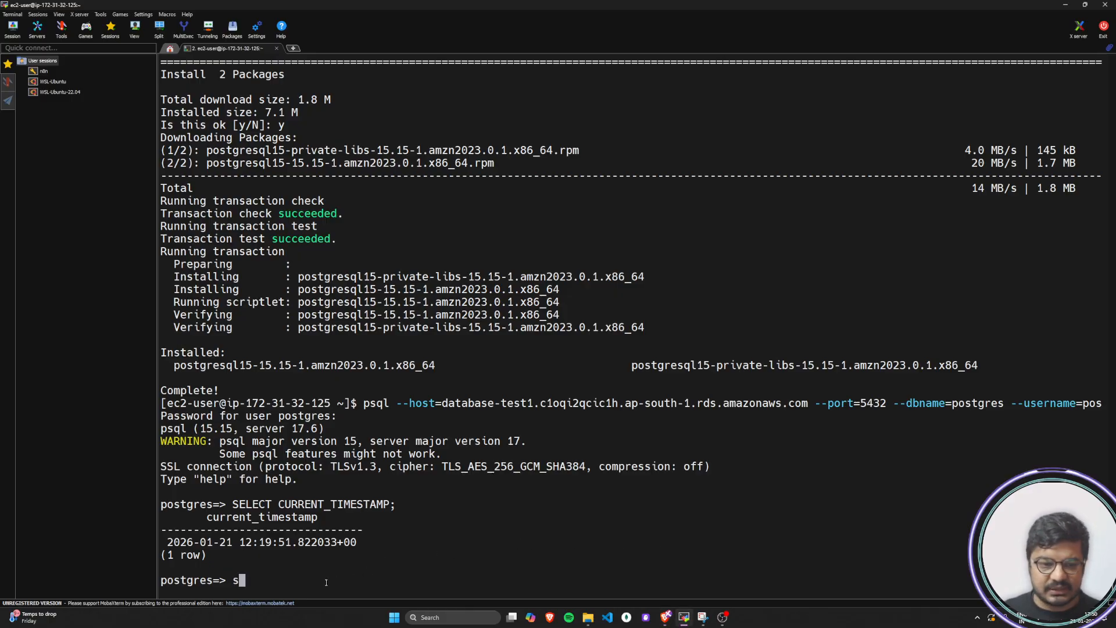
type("da")
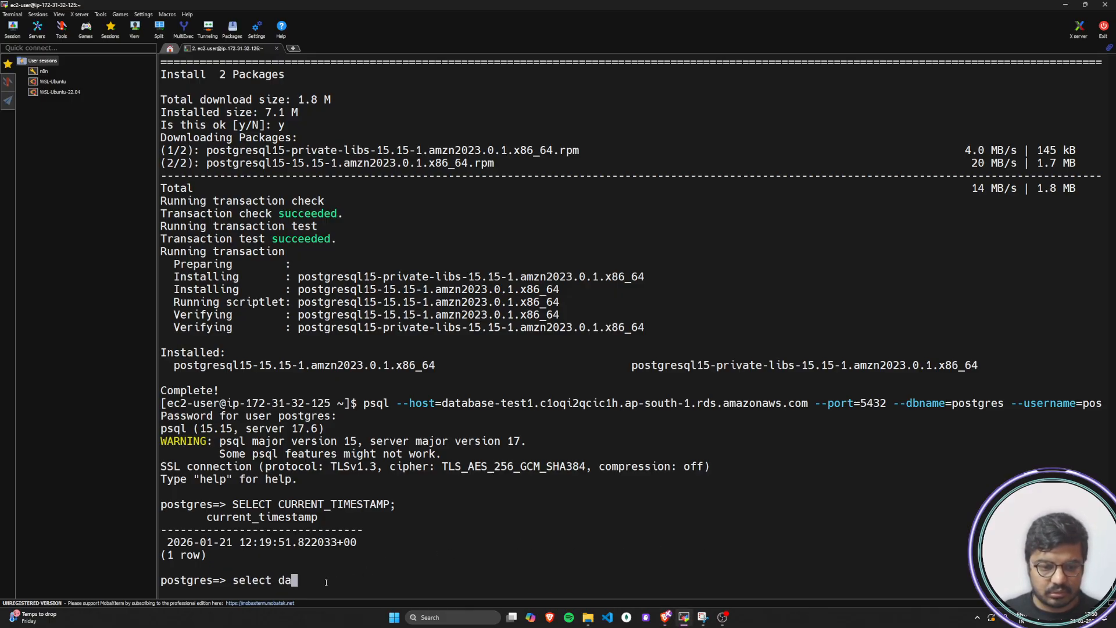
type("tname from ")
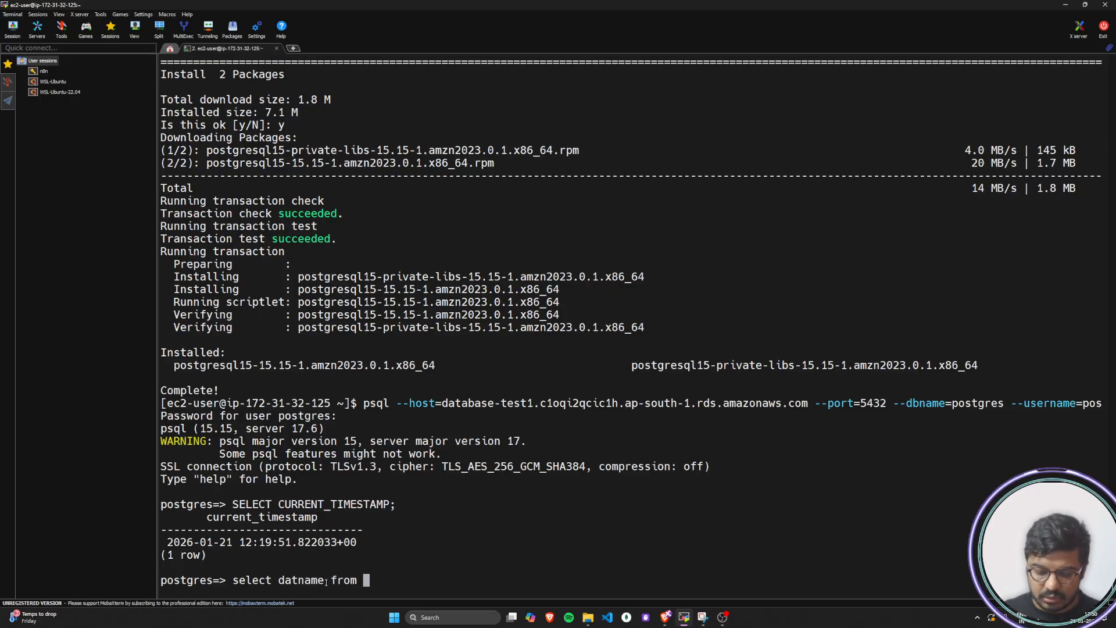
type("pf")
key("BackSpace")
type("g_database;")
key("Return")
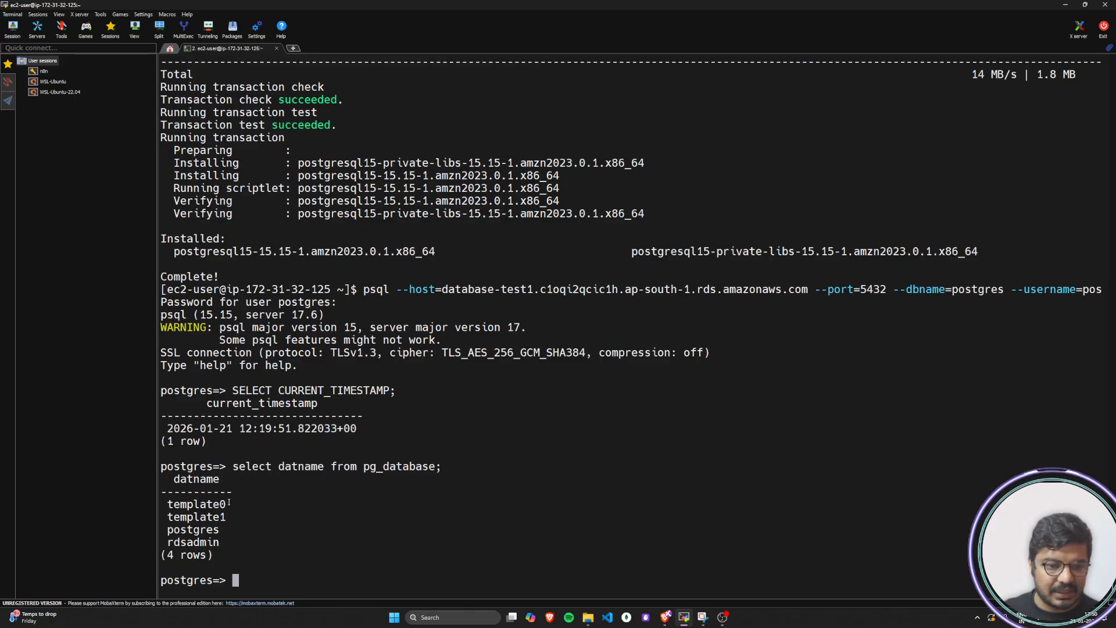
Try to switch databases with \c template 0; and submit the password prompt for that user
key("alt+Tab")
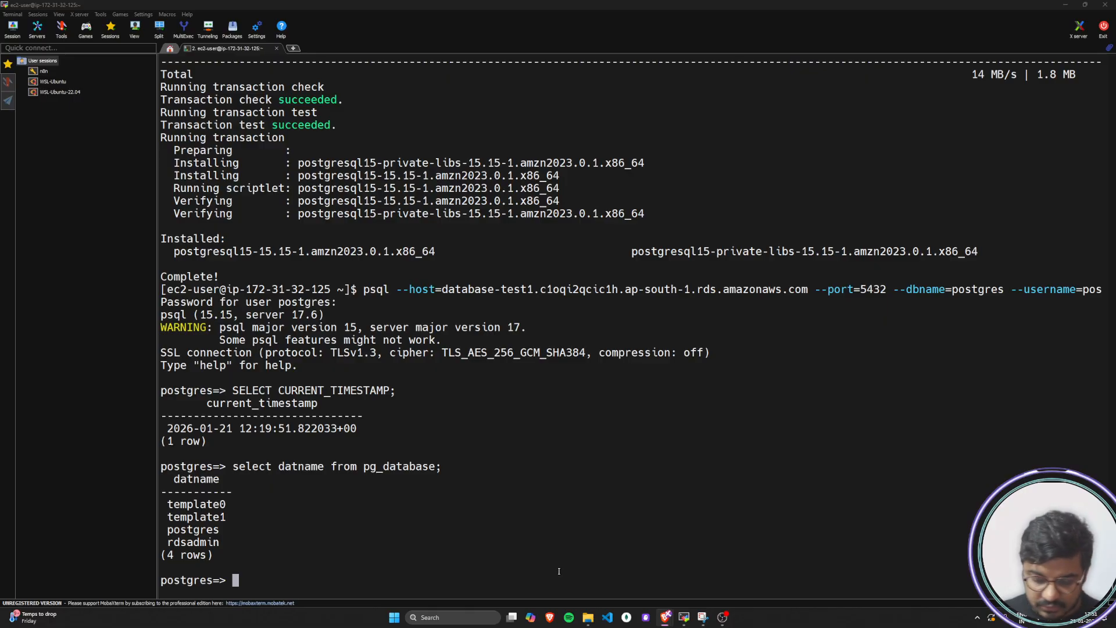
left_click(410, 575)
type("\\c ")
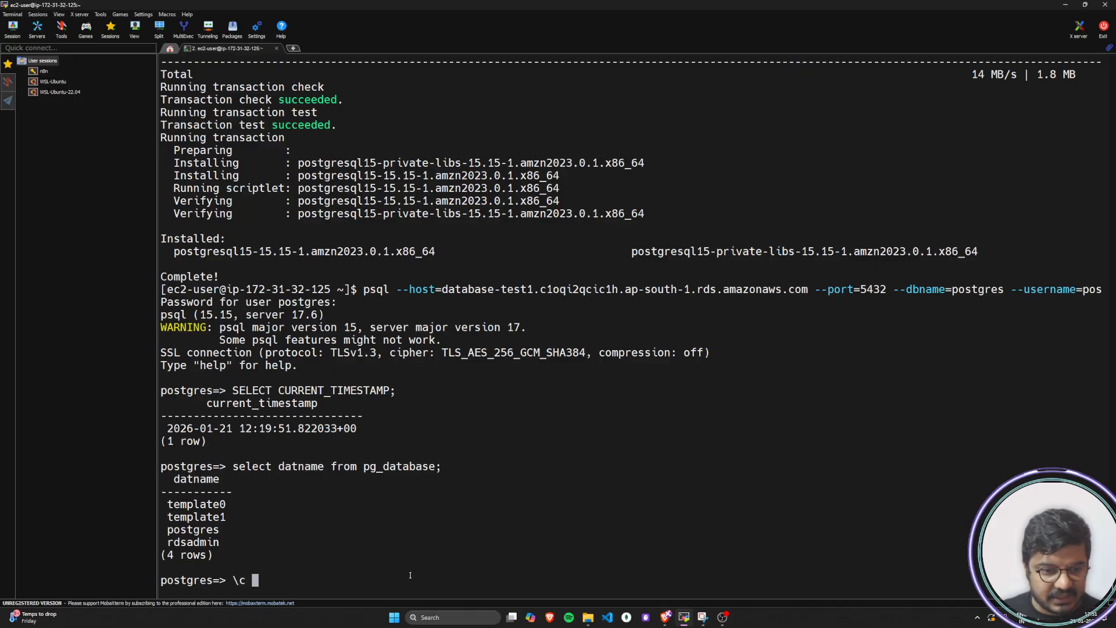
type("template ")
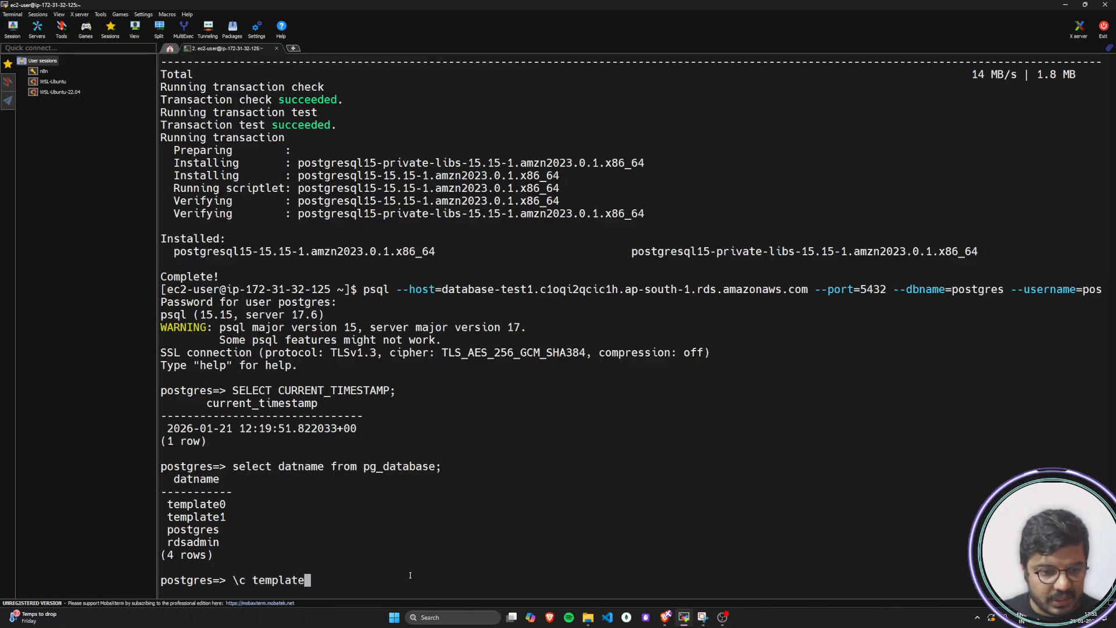
type("0;")
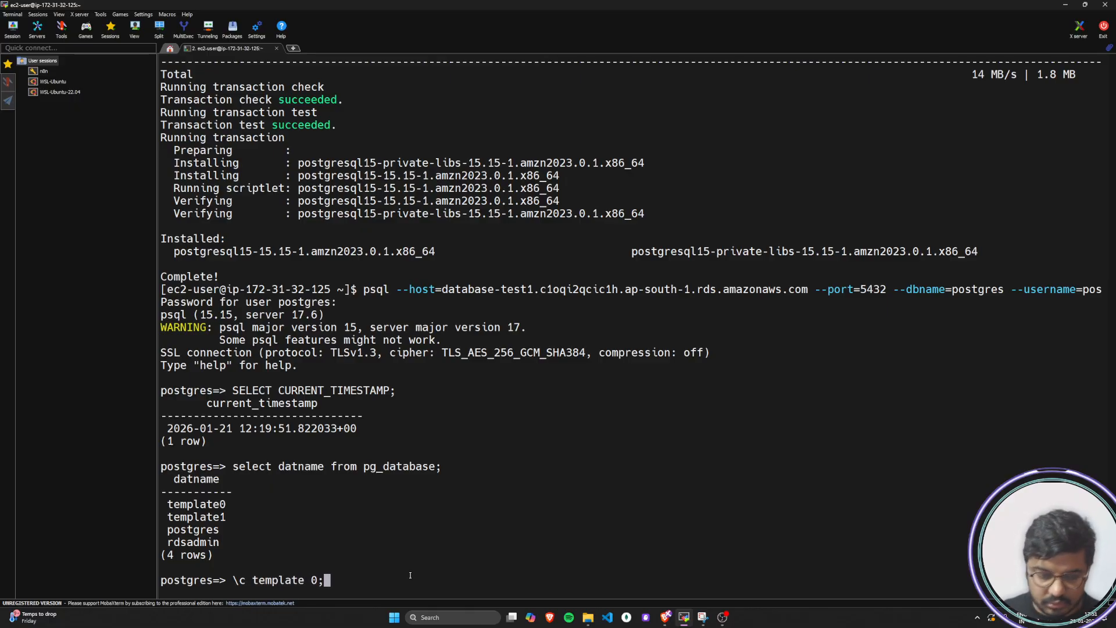
key("Return")
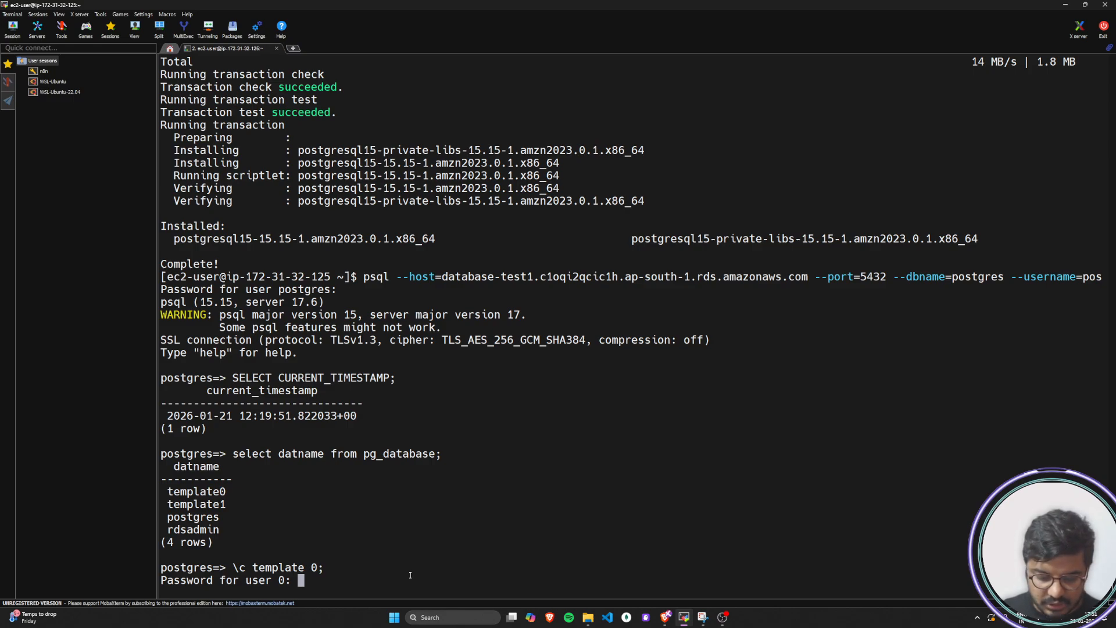
key("Return")
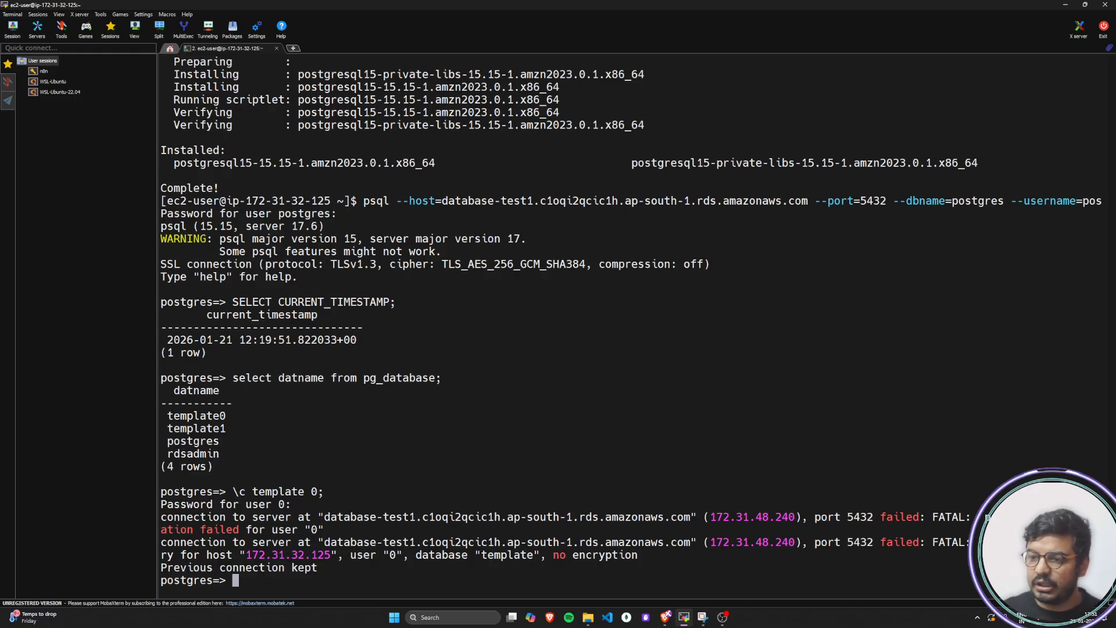
Run the copied statement CREATE DATABASE my_database; and list the databases again with the earlier pg_database query
key("alt+Tab")
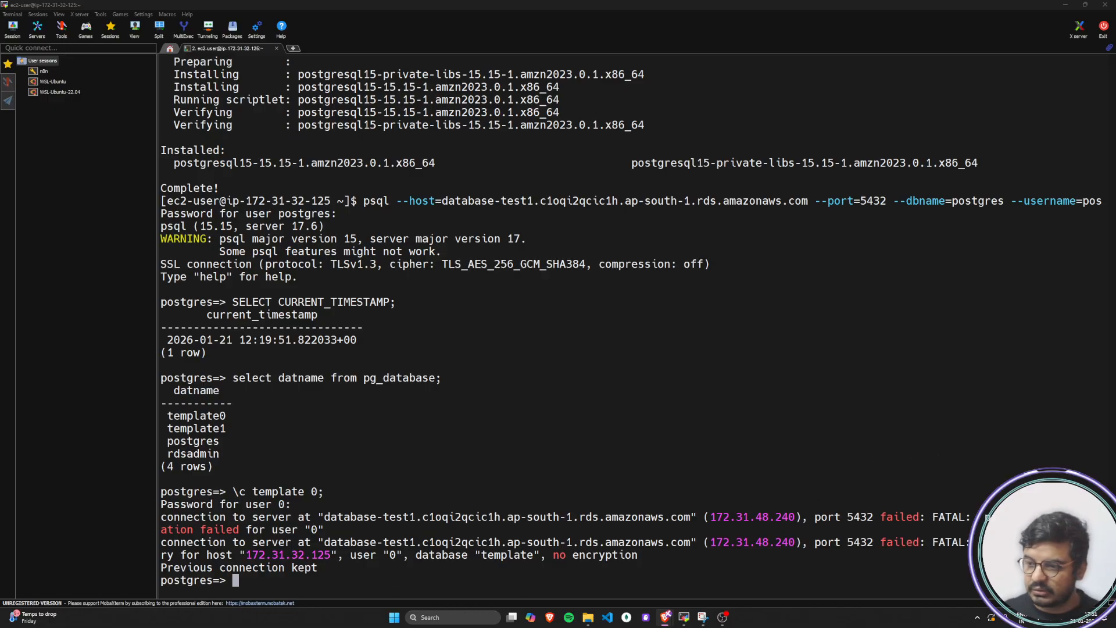
left_click(303, 581)
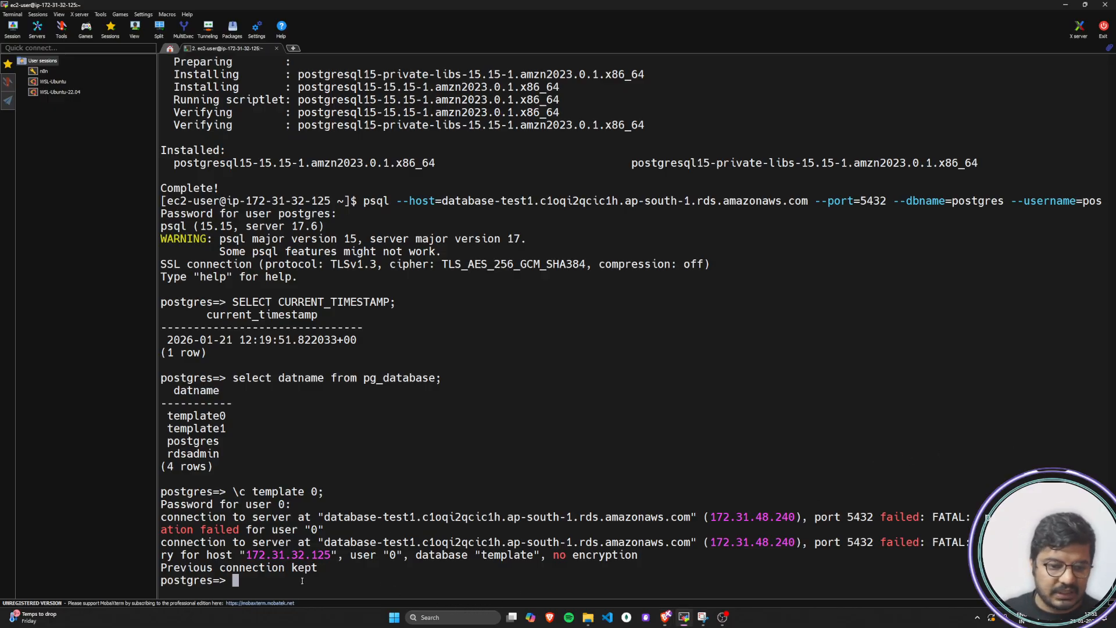
right_click(329, 581)
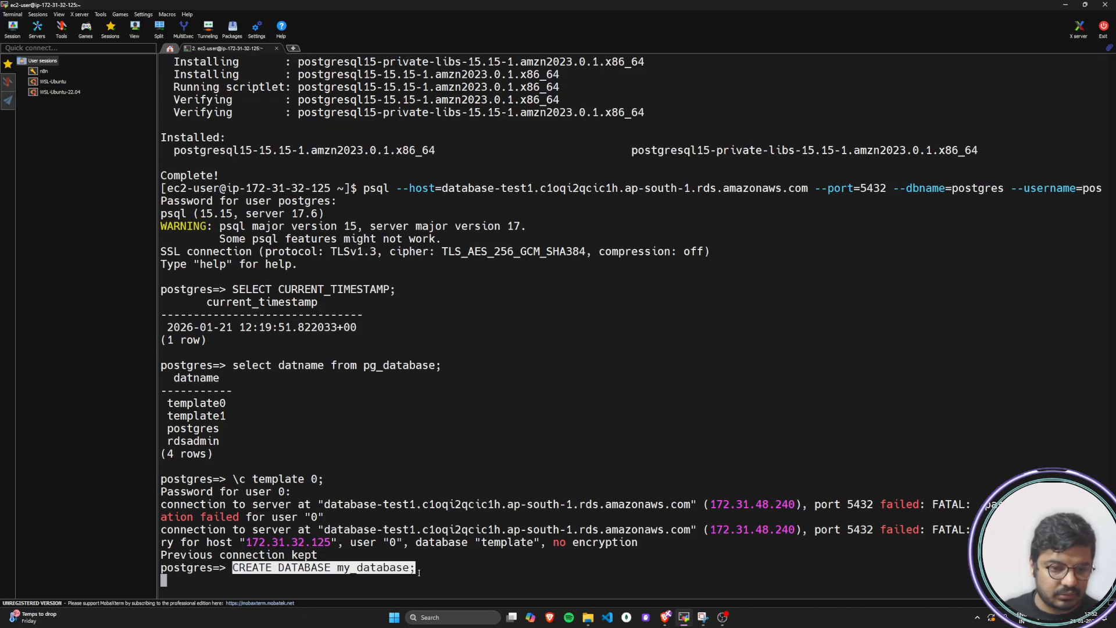
key("Up")
key("Up")
key("Up")
key("Return")
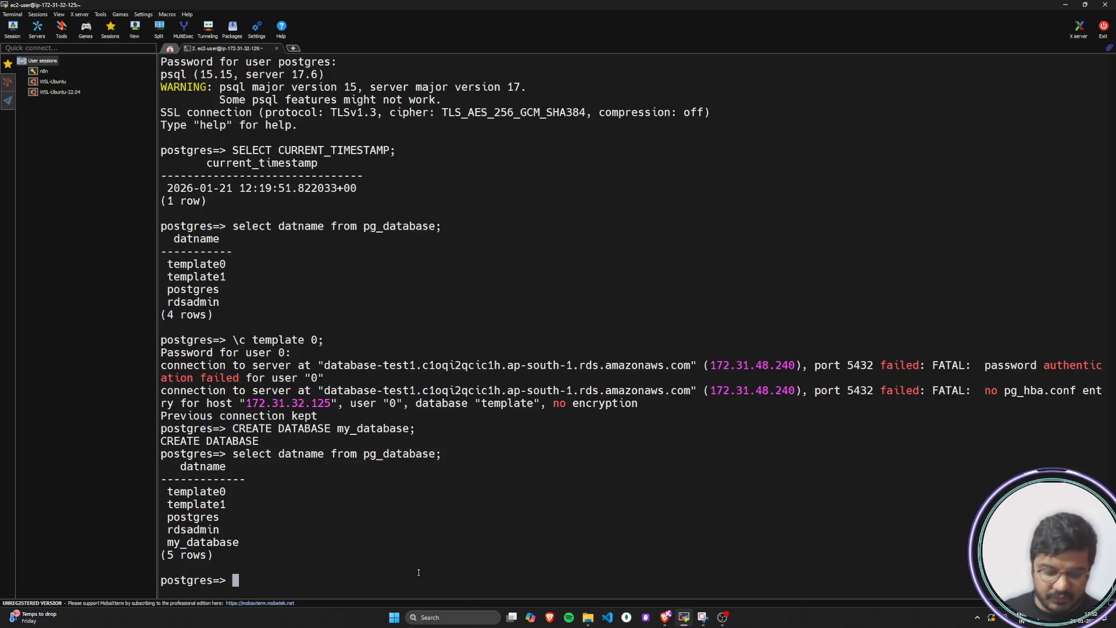
Connect to the new database with \c my_database; and compare the current psql prompt with the earlier one
type("\\c my_database;")
key("Return")
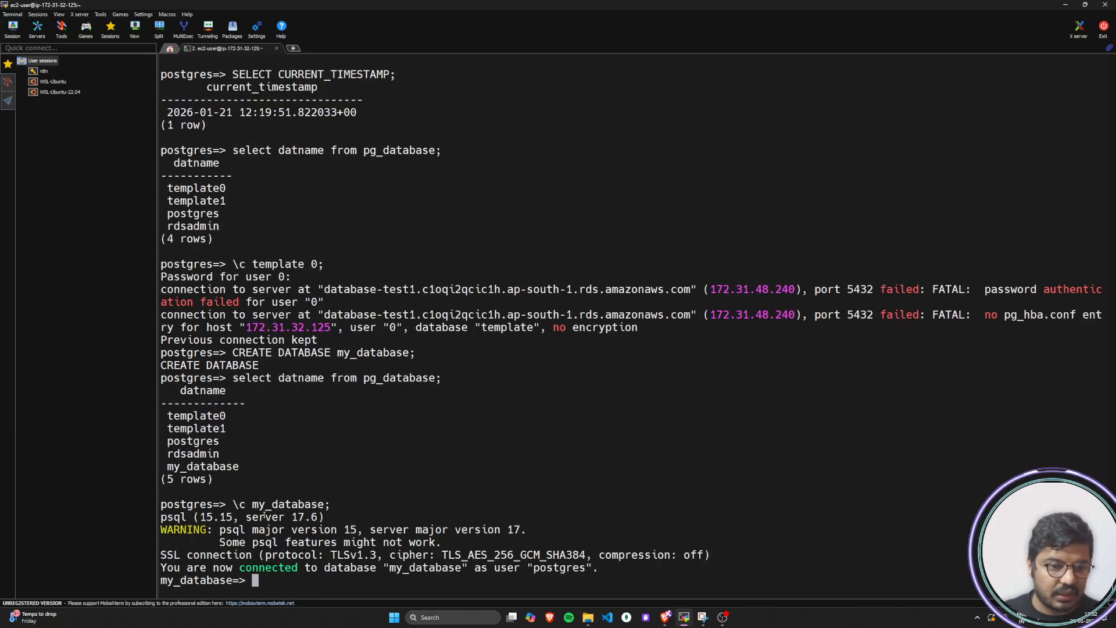
left_click_drag(214, 379, 158, 379)
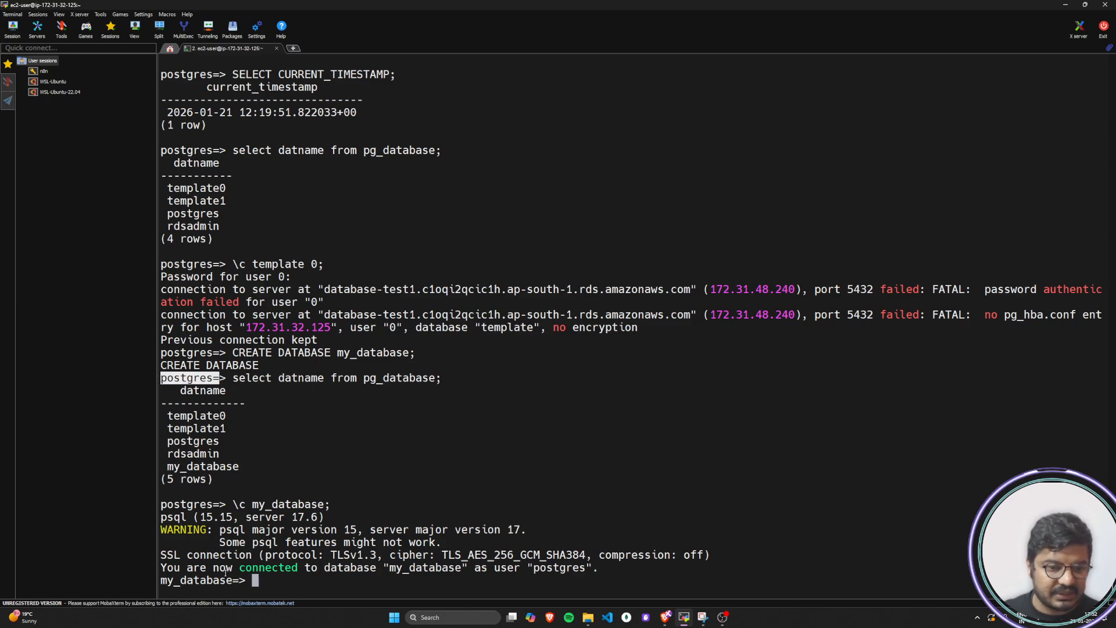
left_click_drag(238, 580, 163, 578)
left_click(336, 578)
Paste and run CREATE TABLE student with student_id INT PRIMARY KEY, name VARCHAR(50) NOT NULL, age INT, course VARCHAR(50) and marks INT
key("alt+Tab")
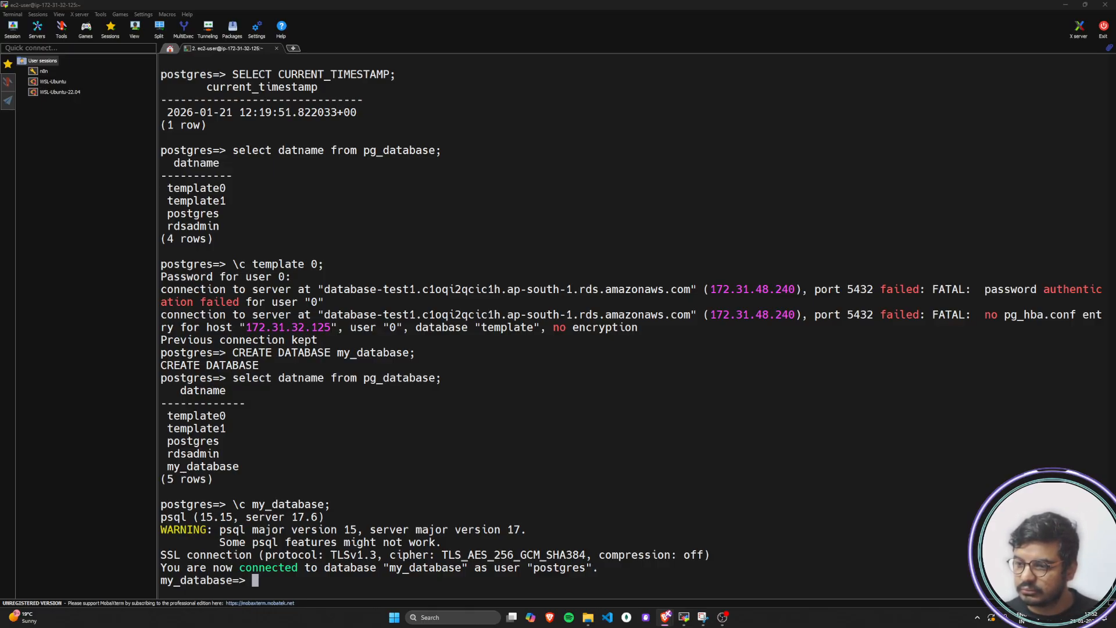
key("alt+Tab")
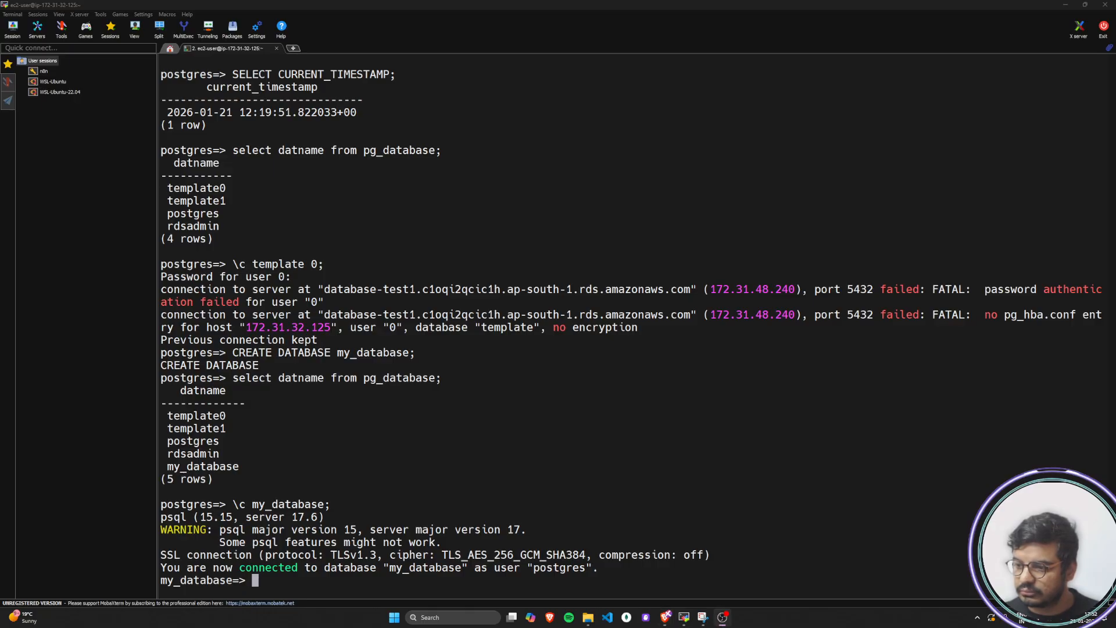
key("alt+Tab")
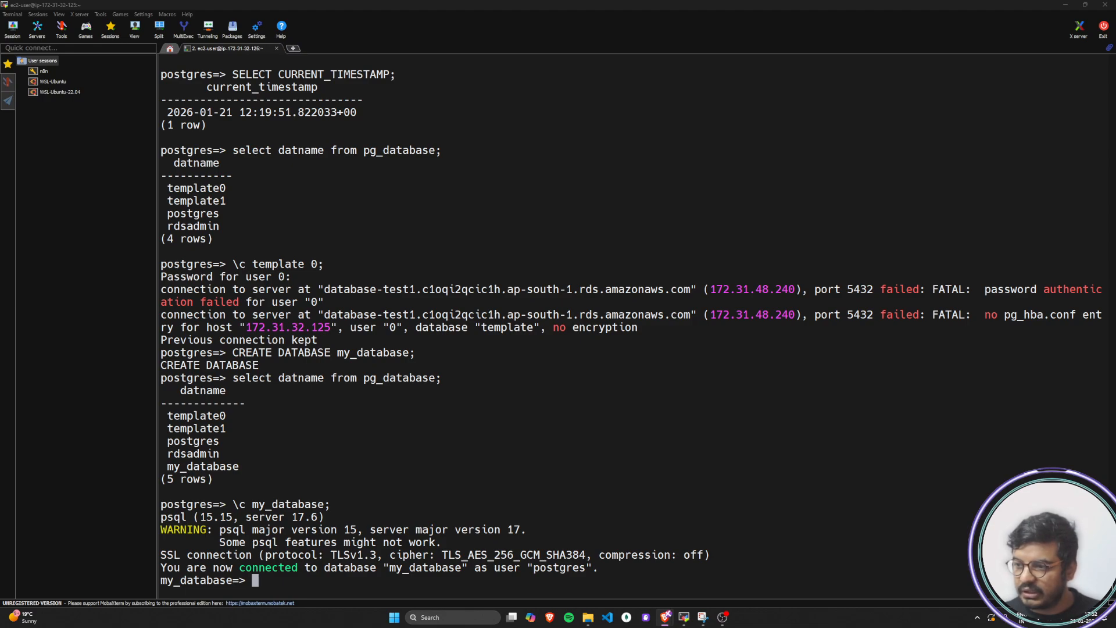
right_click(313, 579)
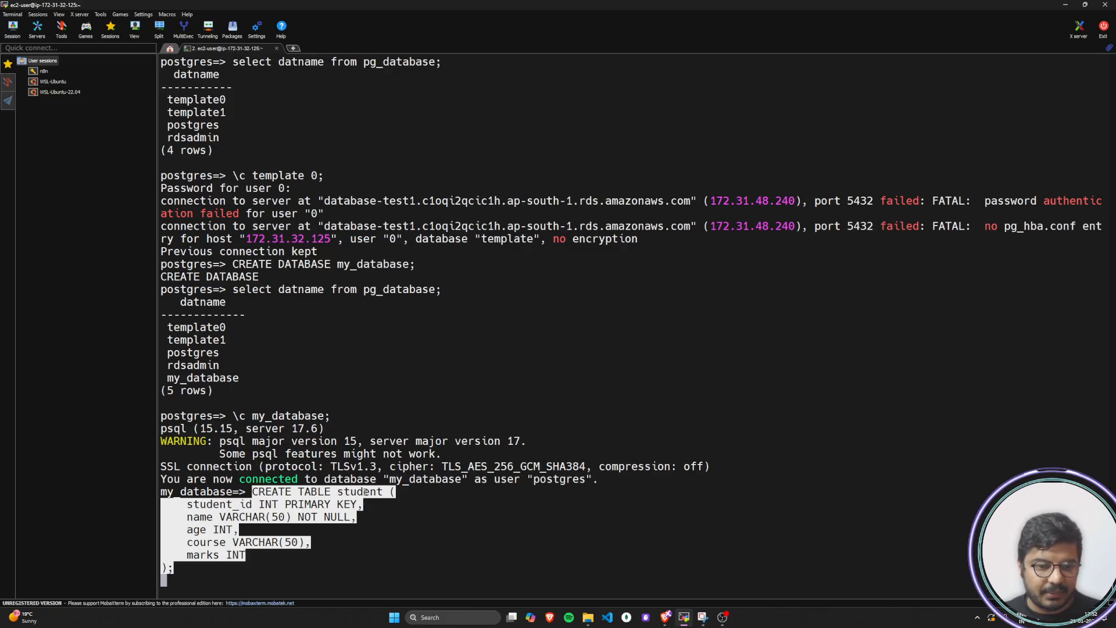
key("Return")
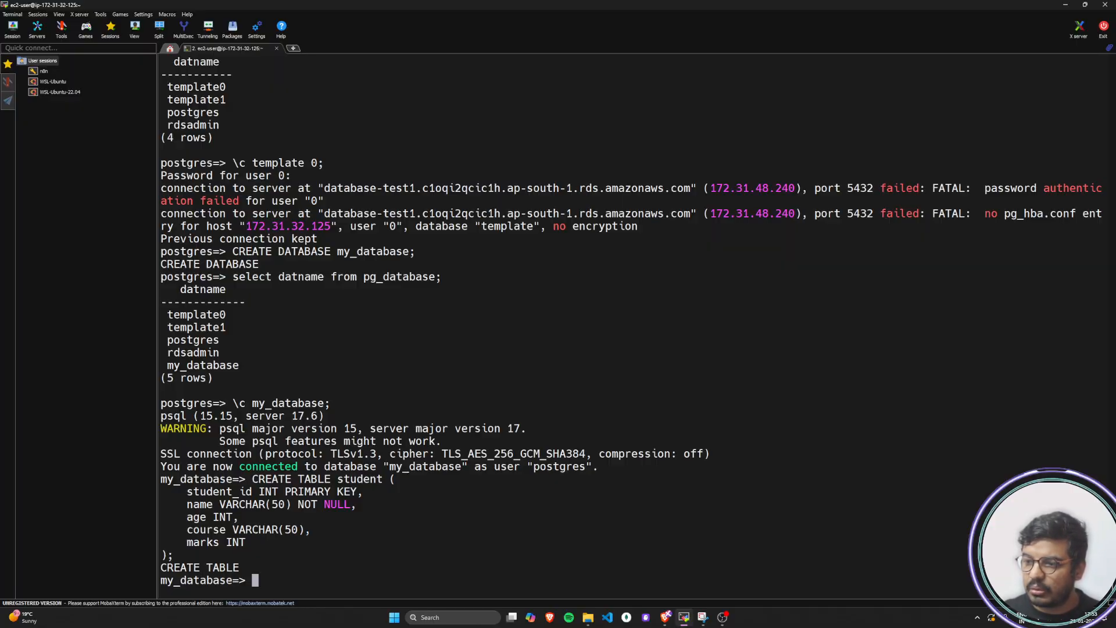
Paste and run an INSERT INTO student statement adding ten rows of student_id, name, age, course and marks
key("alt+Tab")
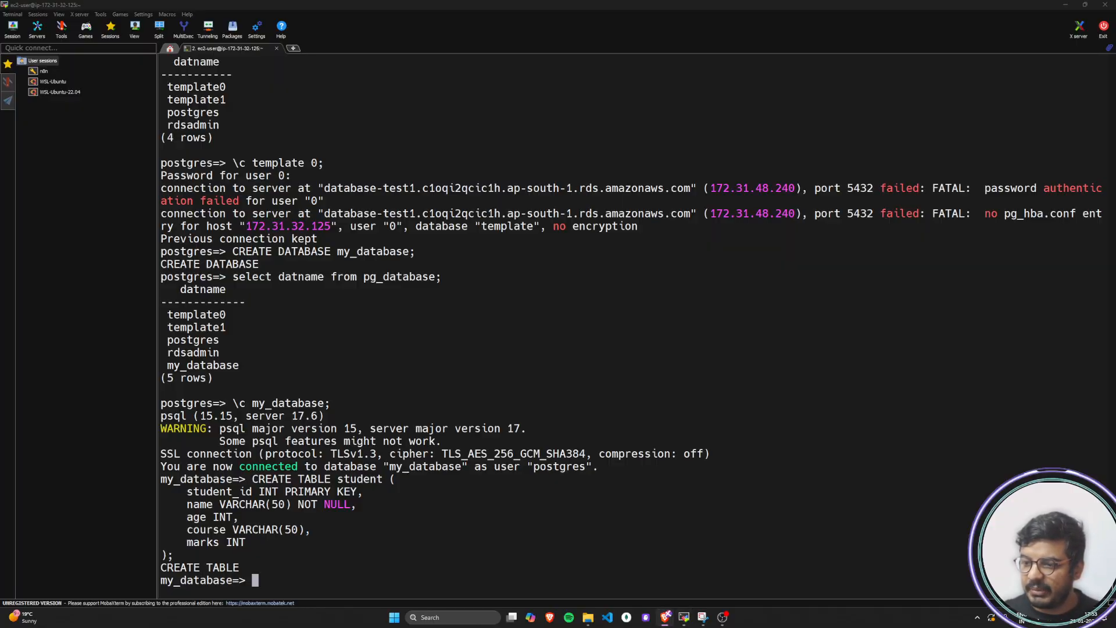
key("alt+Tab")
right_click(295, 582)
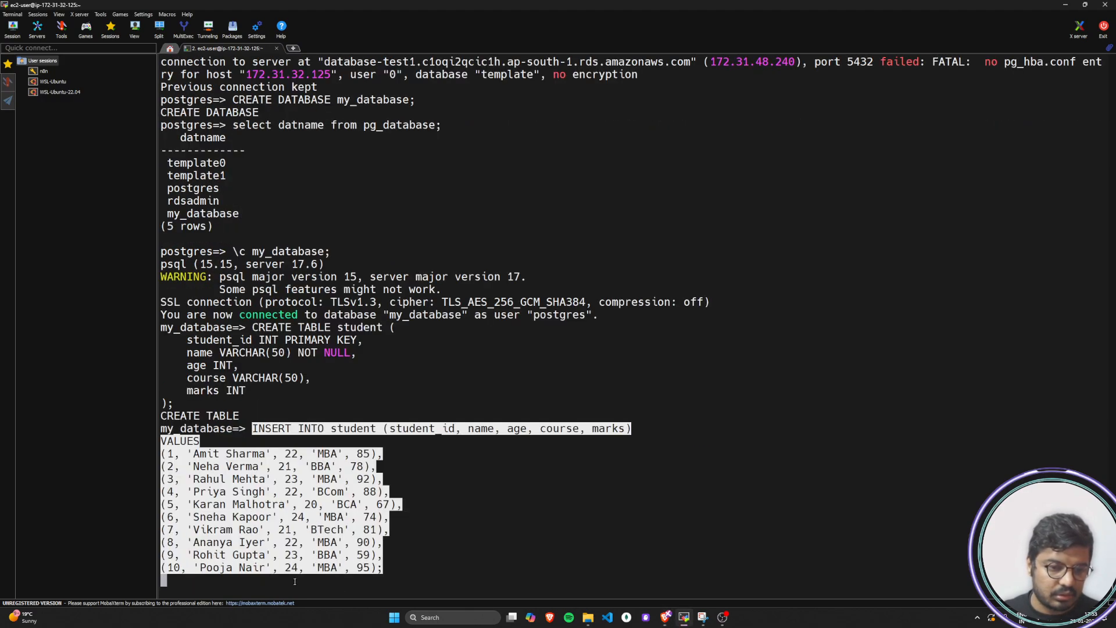
key("Return")
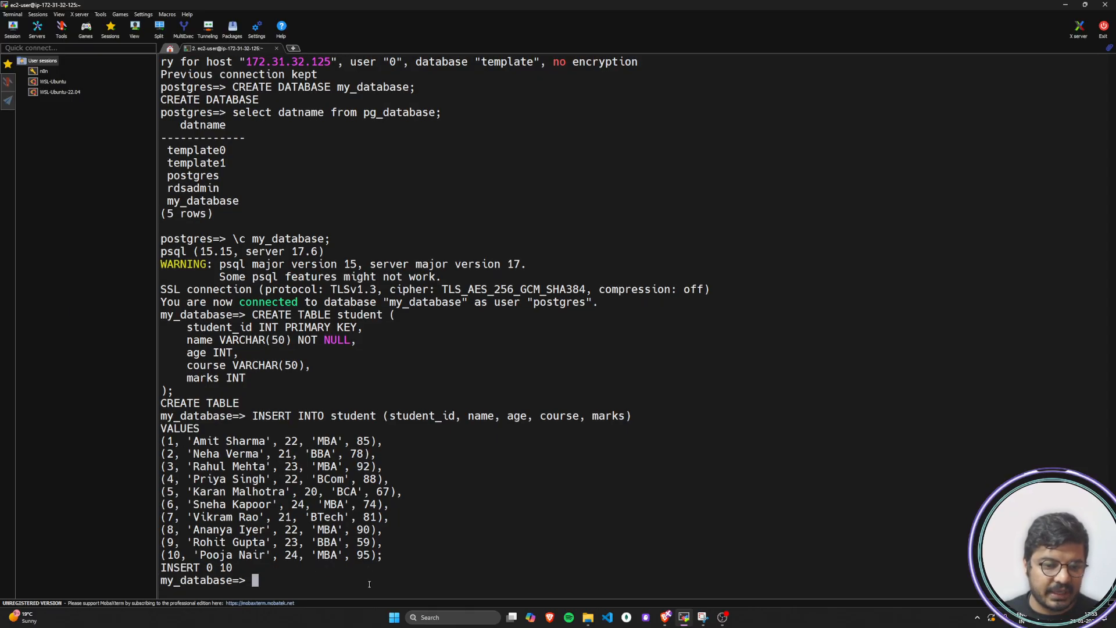
Query all rows of the student table with select * from student;
type("sele")
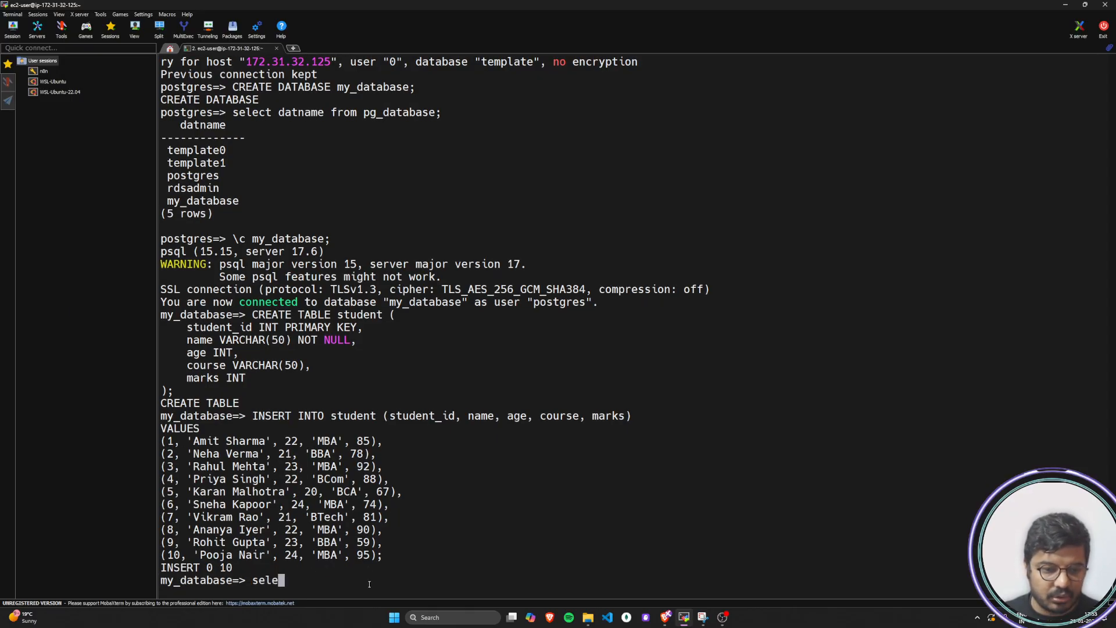
type("ct *")
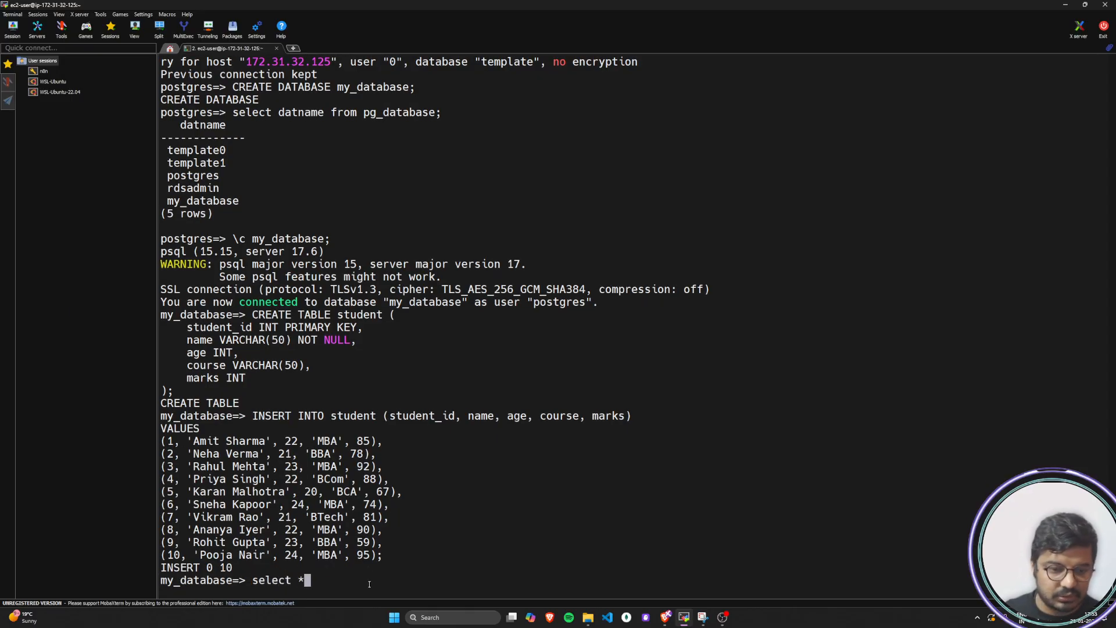
type(" from stud")
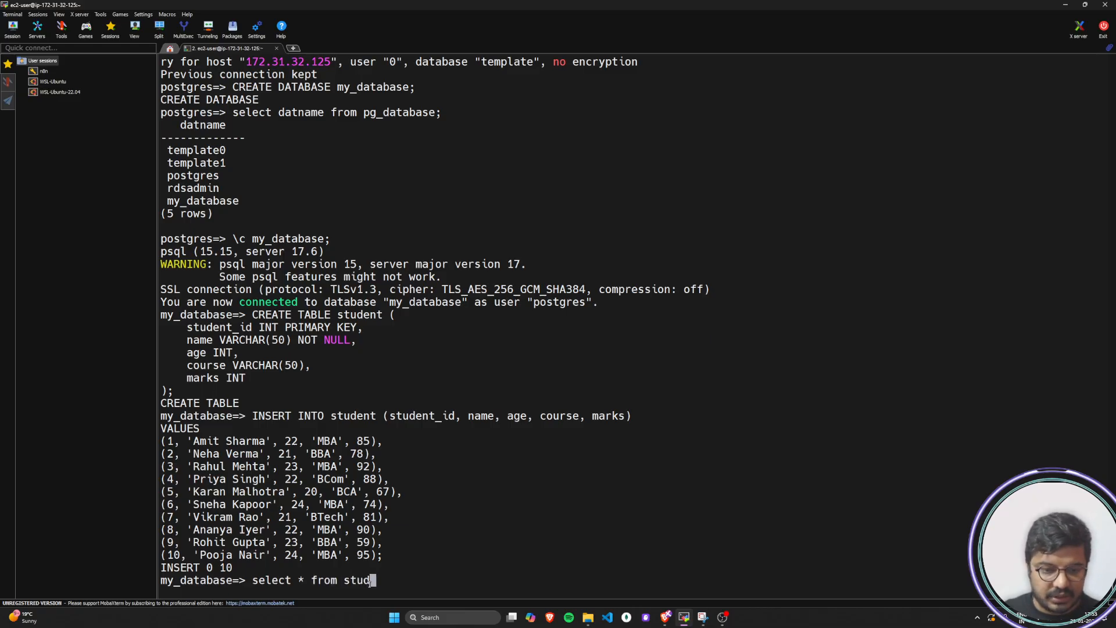
type("ent;")
key("Return")
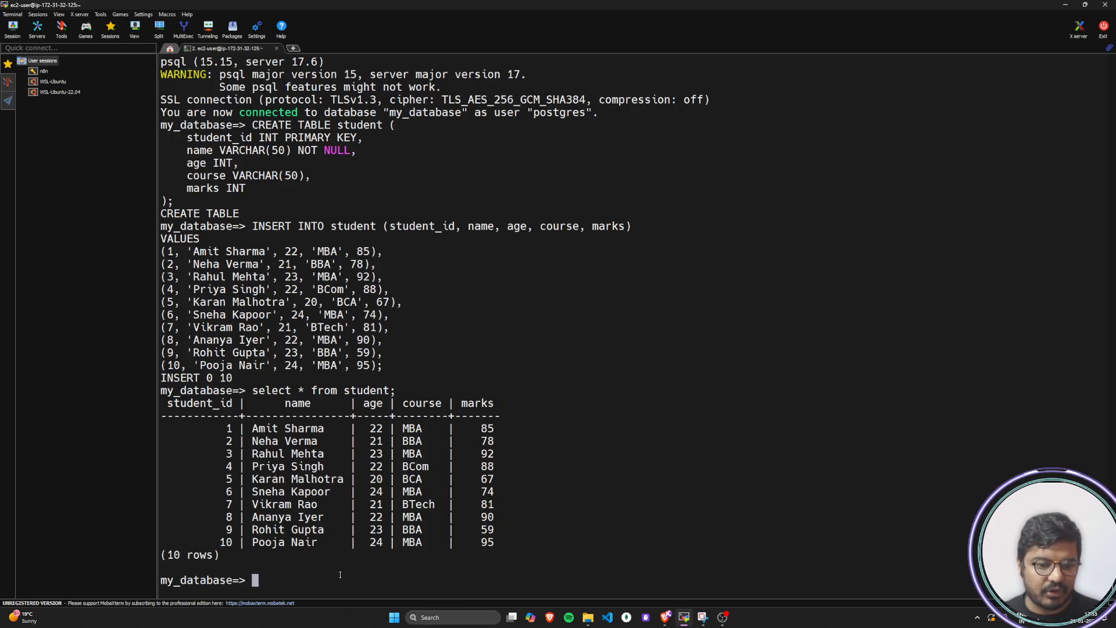
Enter the query select * from student group by course; at the my_database prompt without running it
type("s")
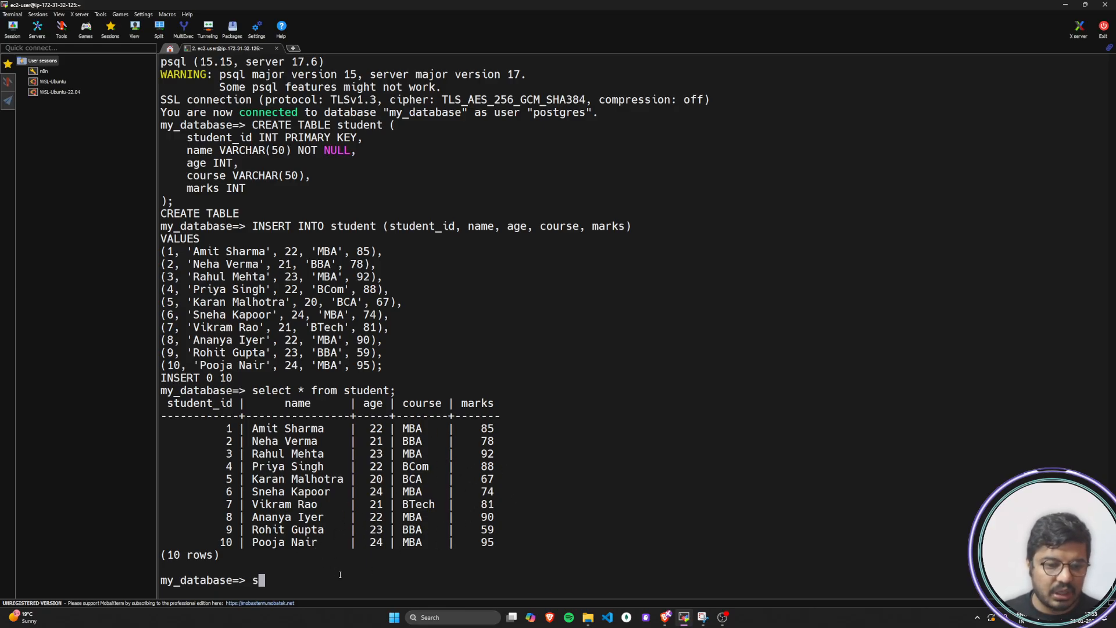
type("elect *")
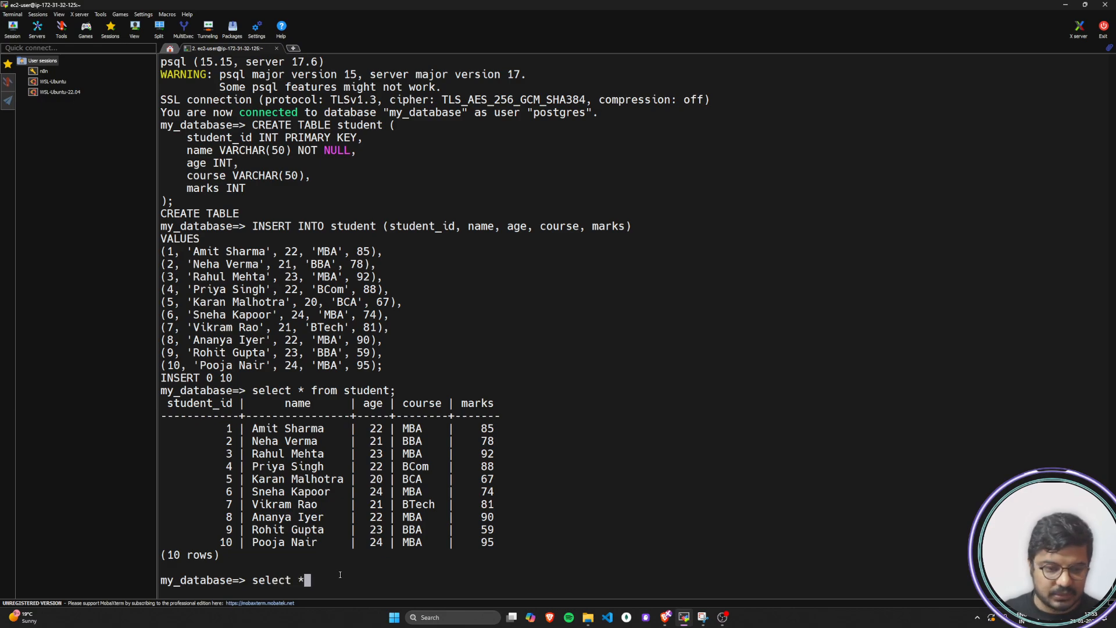
type(" from ")
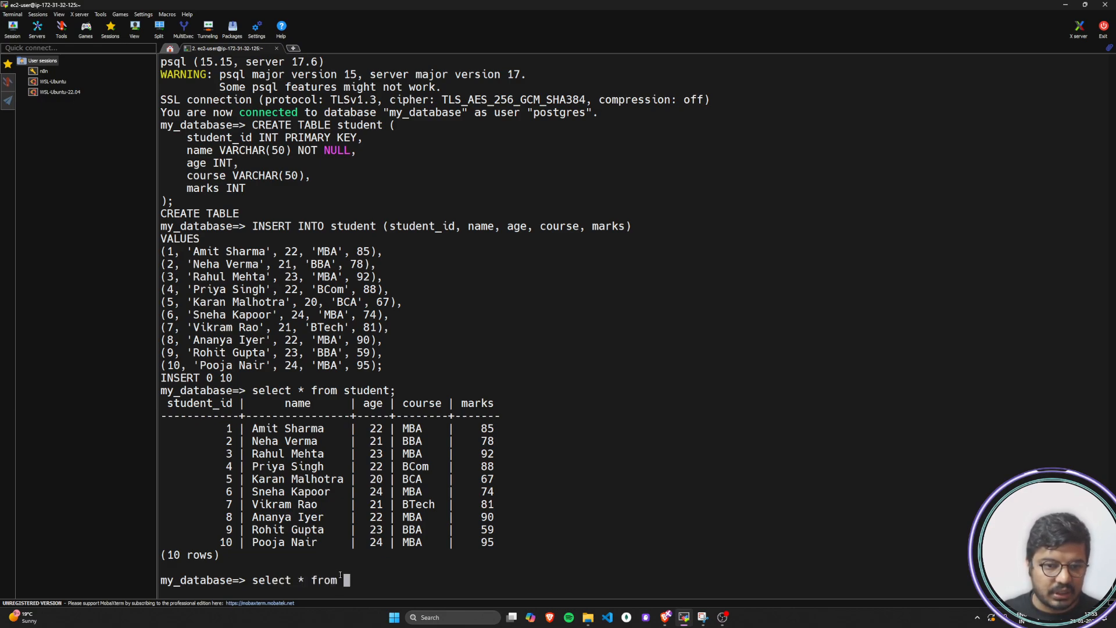
type("student")
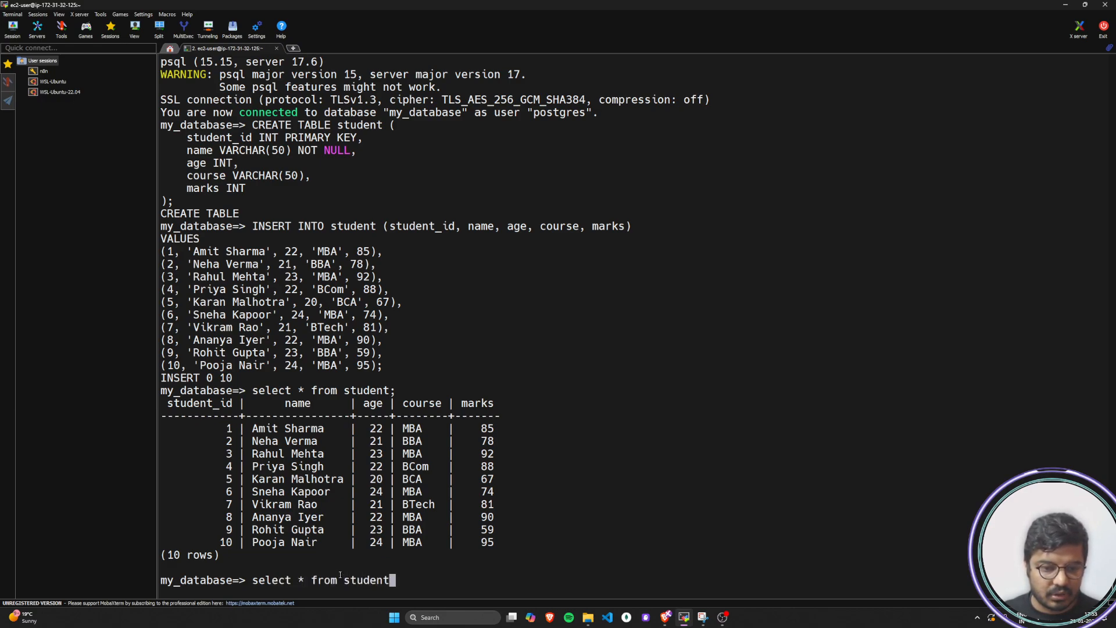
type(" group by ")
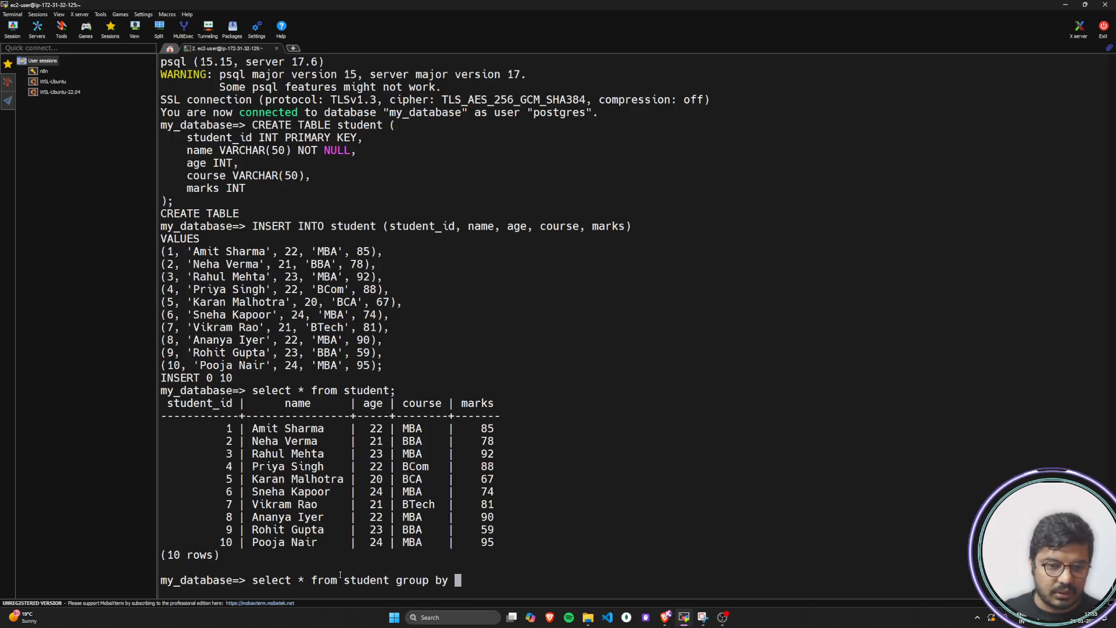
type("course")
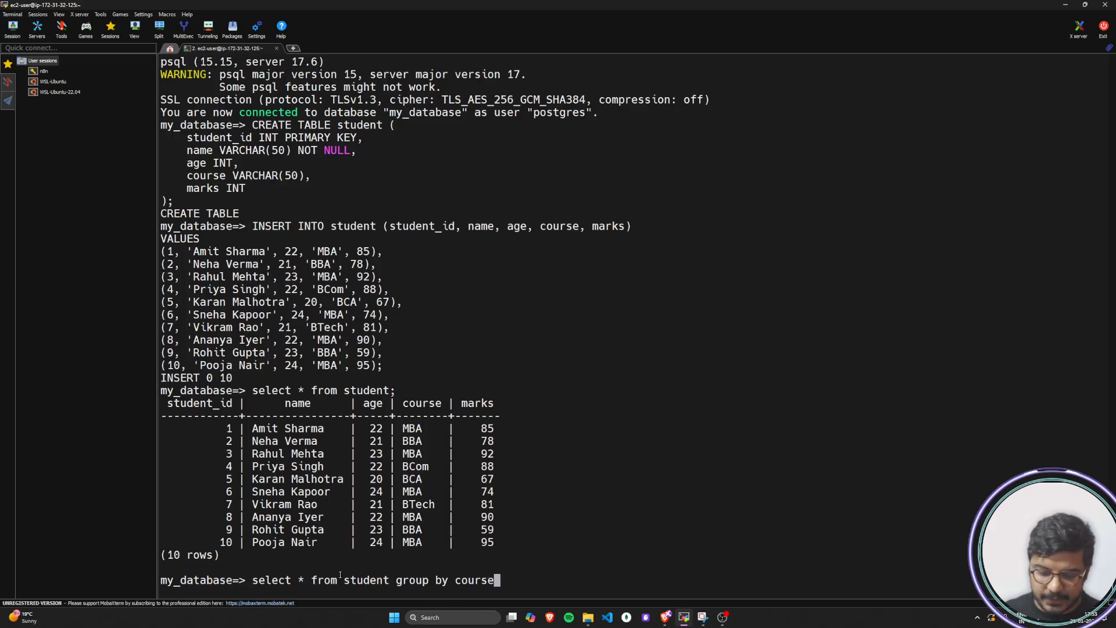
type(";")
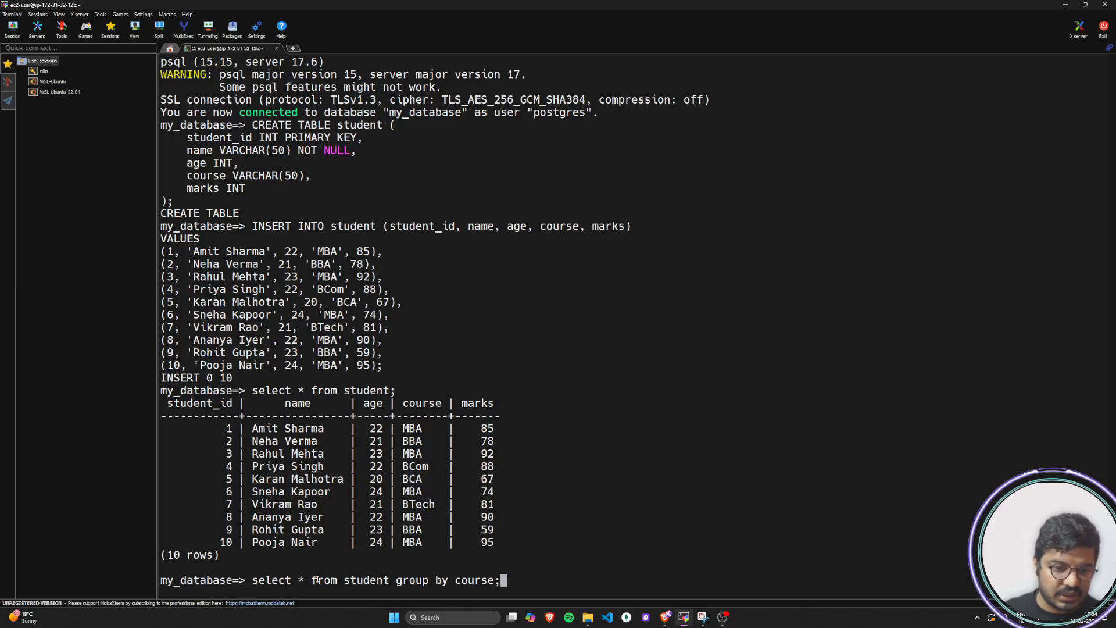
Replace the * in the pending query with avg(marks) and run select avg(marks) from student group by course;
key("Left")
key("Left")
key("Left")
key("Left")
key("Left")
key("Left")
key("Left")
key("Left")
key("Left")
key("Left")
key("Left")
key("Left")
key("Left")
key("Left")
key("Left")
key("Left")
key("Left")
key("Left")
key("Left")
key("Left")
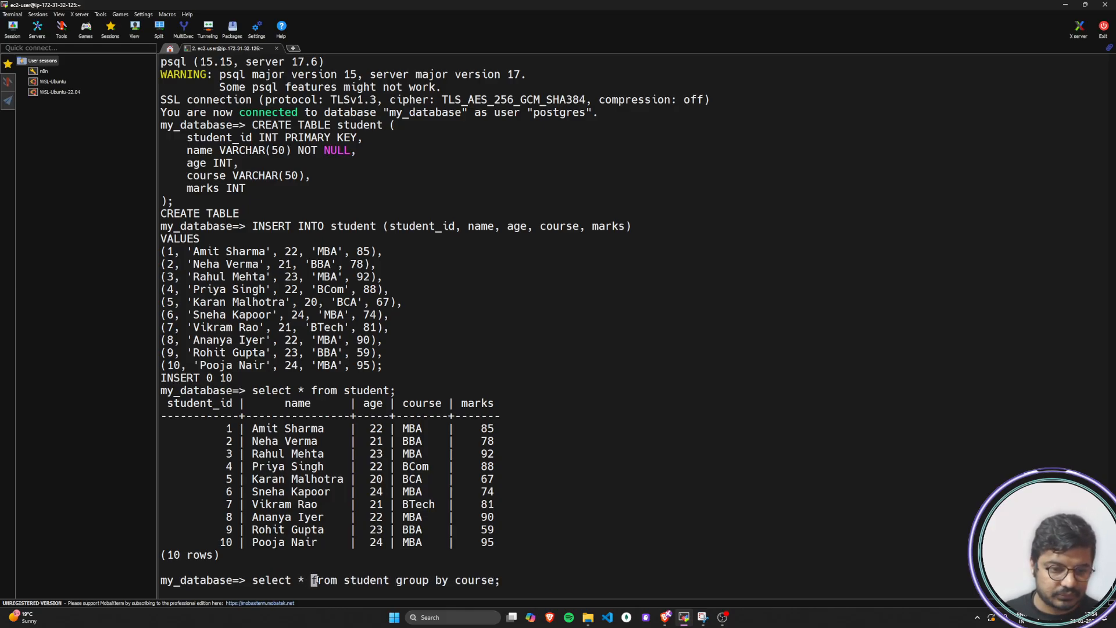
key("BackSpace")
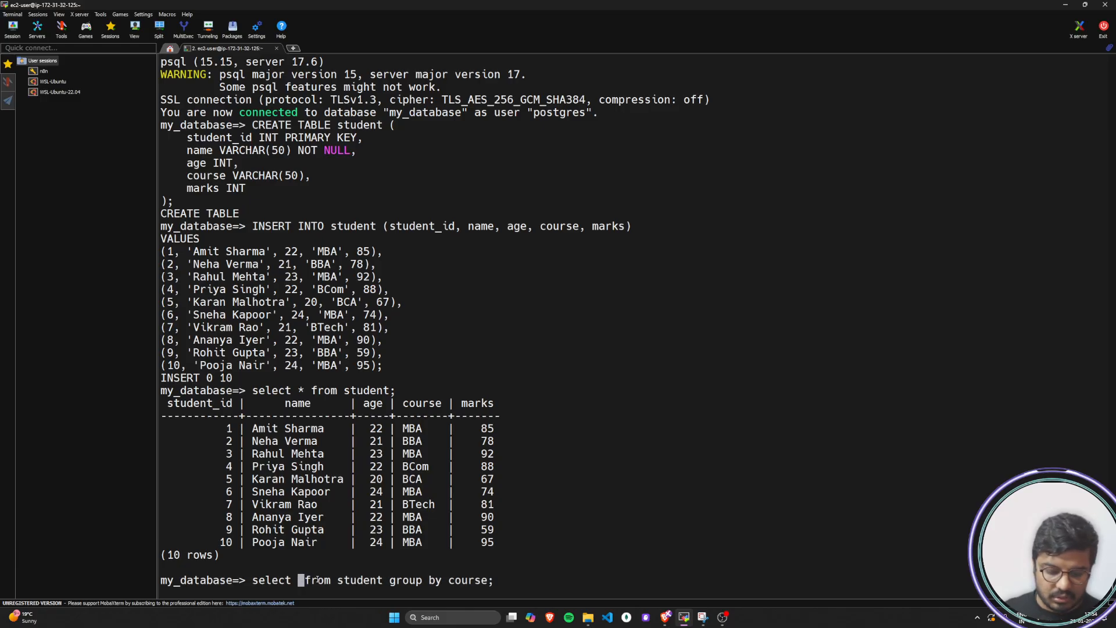
type("av")
type("g(ma")
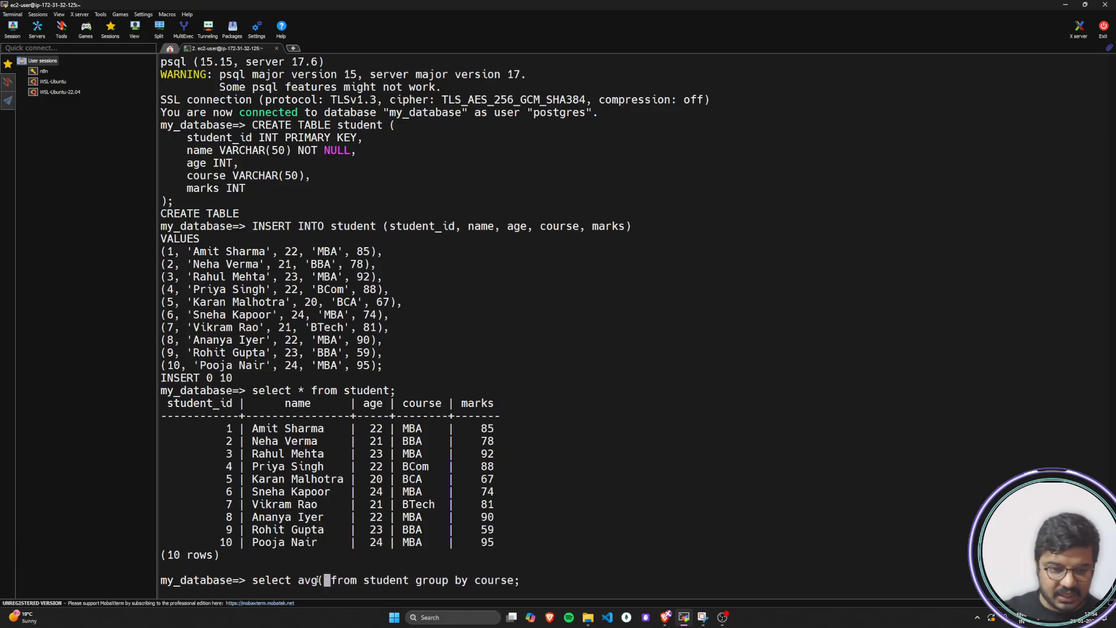
type("rks")
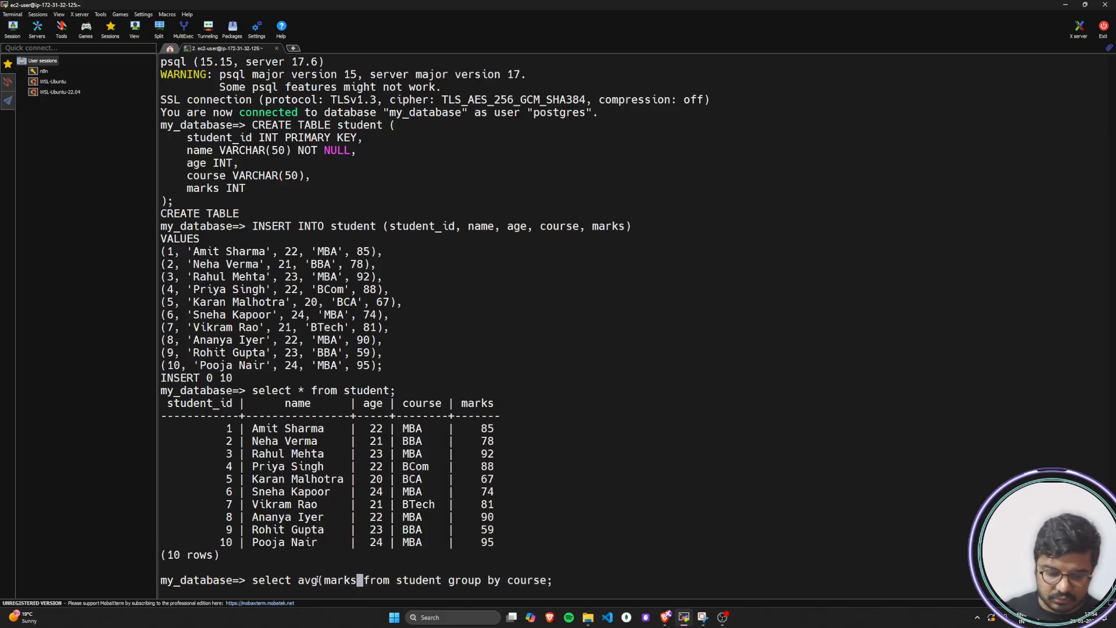
type(")")
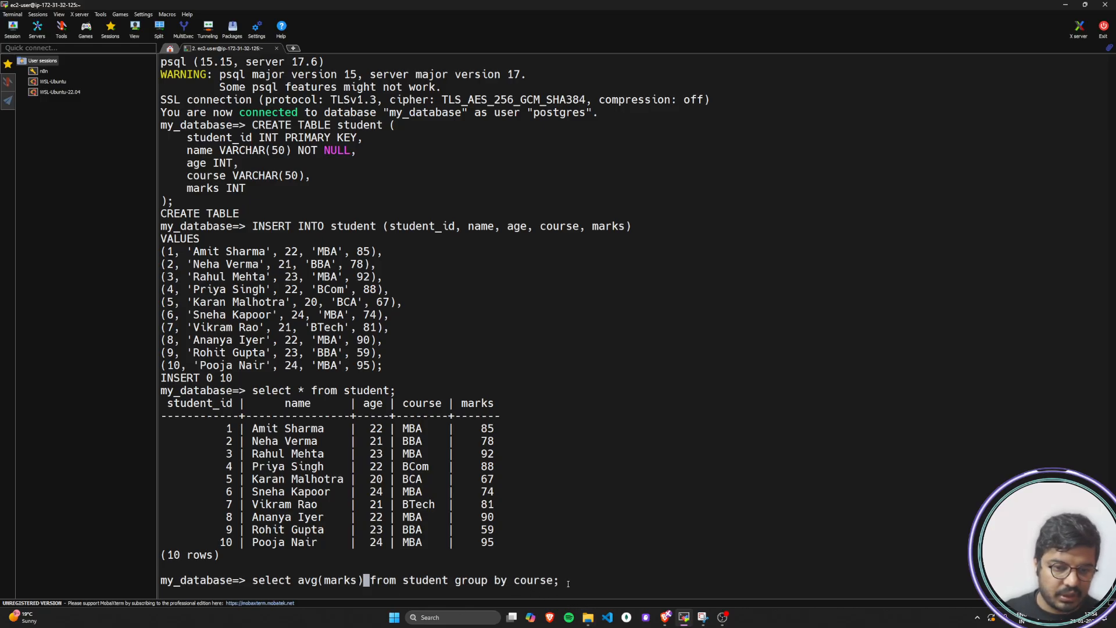
key("Return")
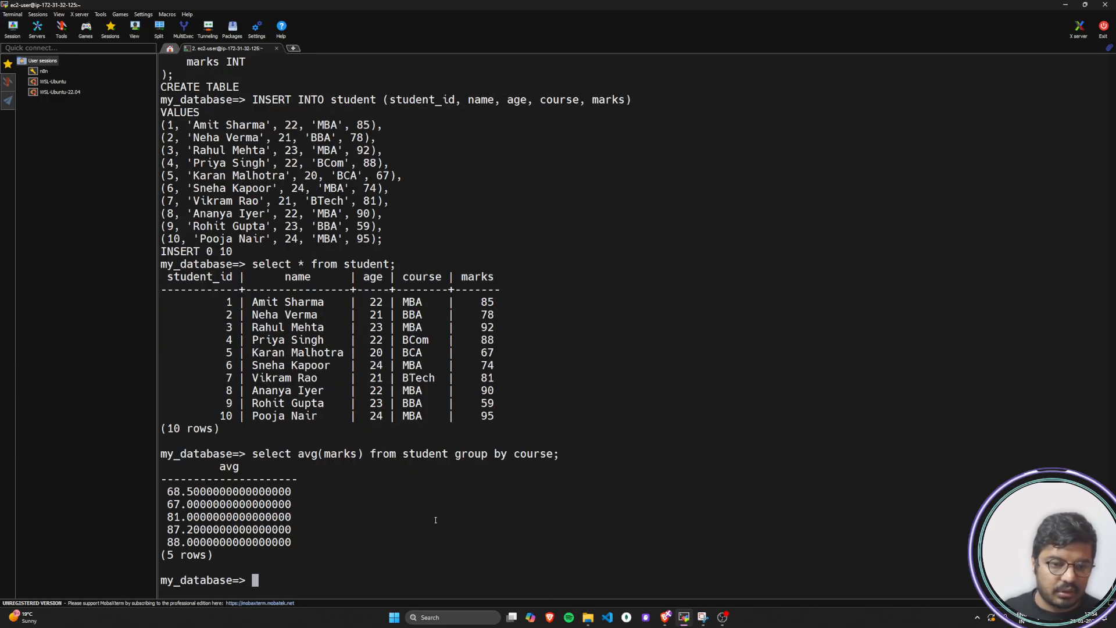
Recall the average query, add the course column, run select course,avg(marks) from student group by course; and review the output
key("Up")
key("Left")
key("Left")
key("Left")
key("Left")
key("Left")
key("Left")
key("Left")
key("Left")
key("Left")
key("Left")
key("Left")
key("Left")
key("Left")
key("Left")
key("Left")
key("Left")
key("Left")
key("Left")
key("Left")
key("Left")
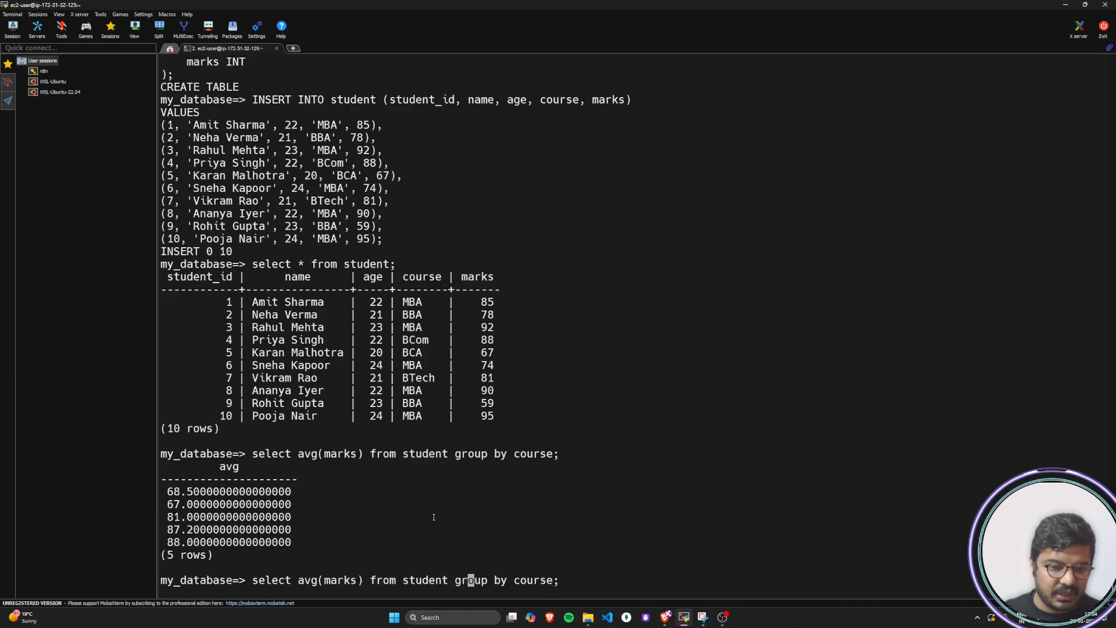
key("Left")
key("Left")
key("Left")
key("Left")
key("Left")
key("Left")
key("Left")
key("Left")
key("Left")
key("Left")
key("Left")
type("cour")
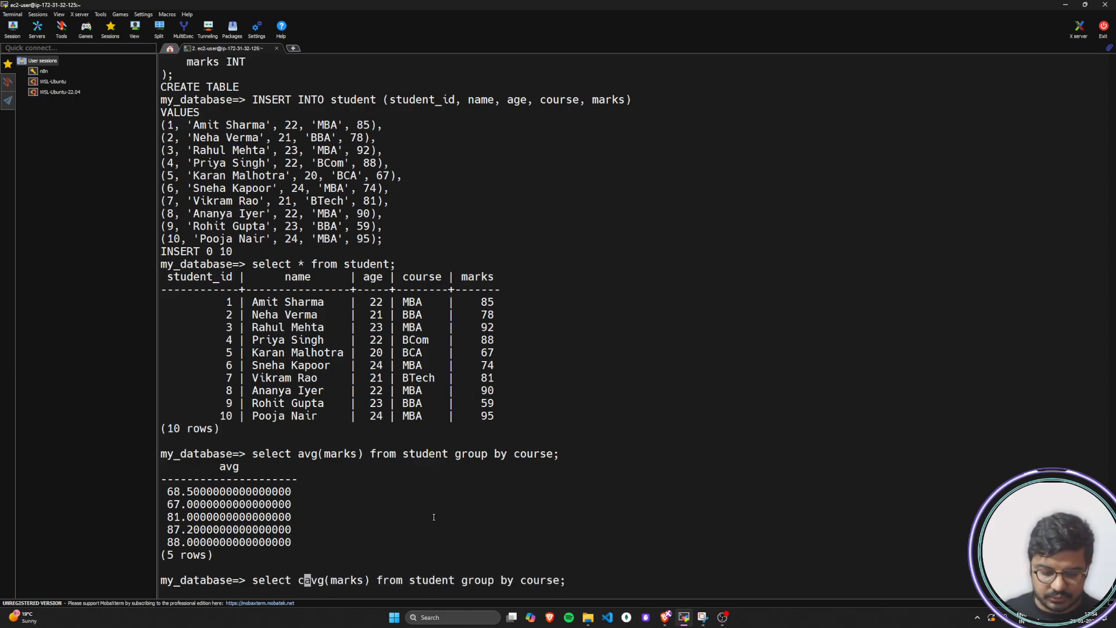
type("se")
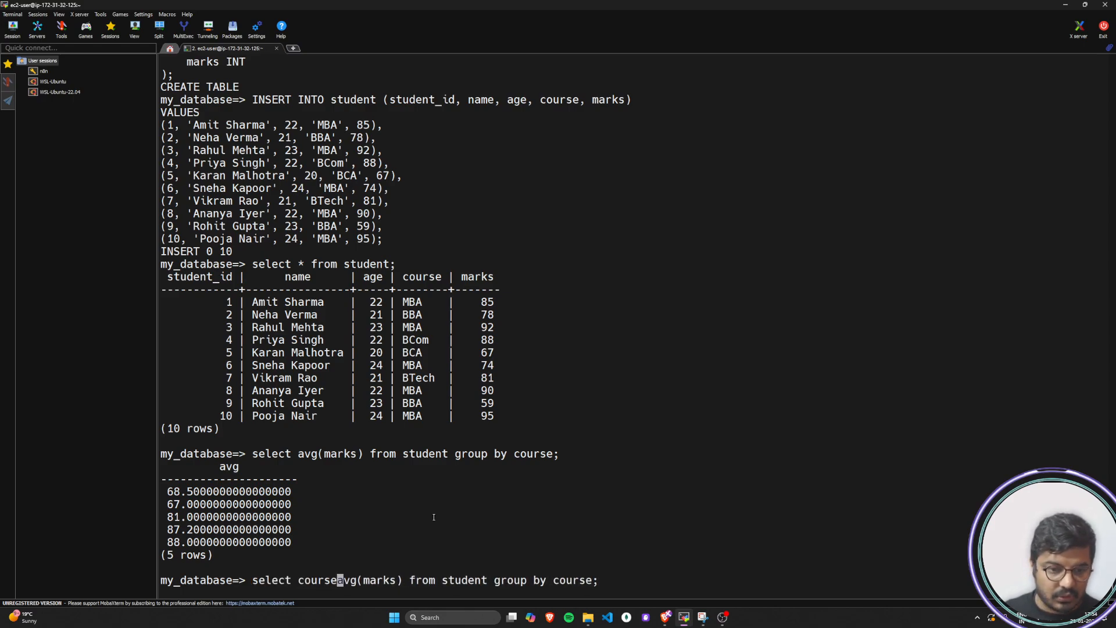
type(",")
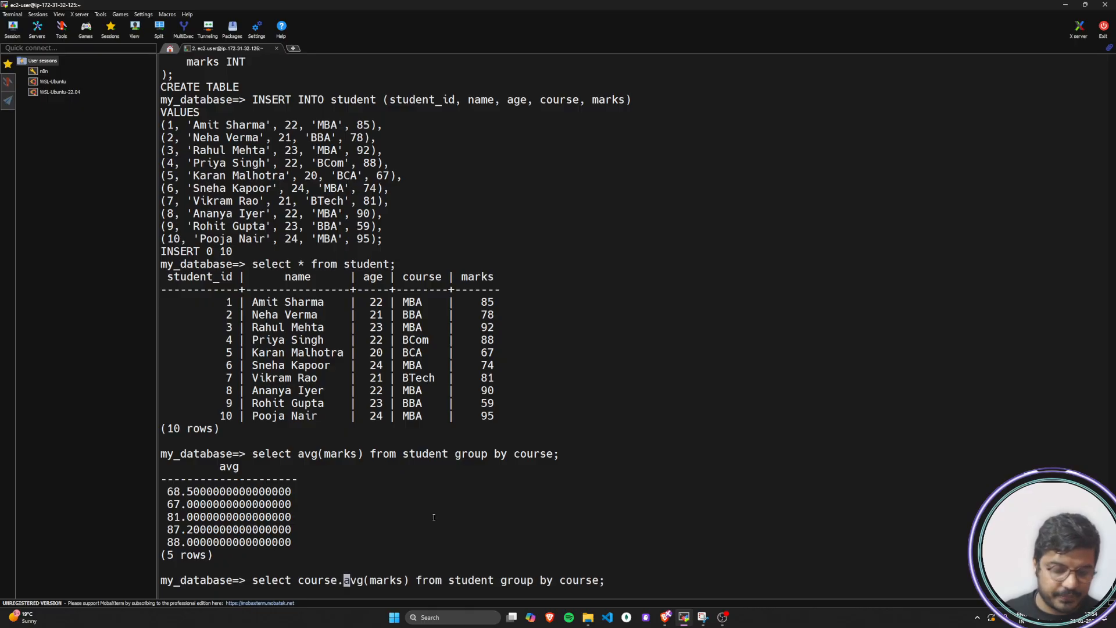
key("Return")
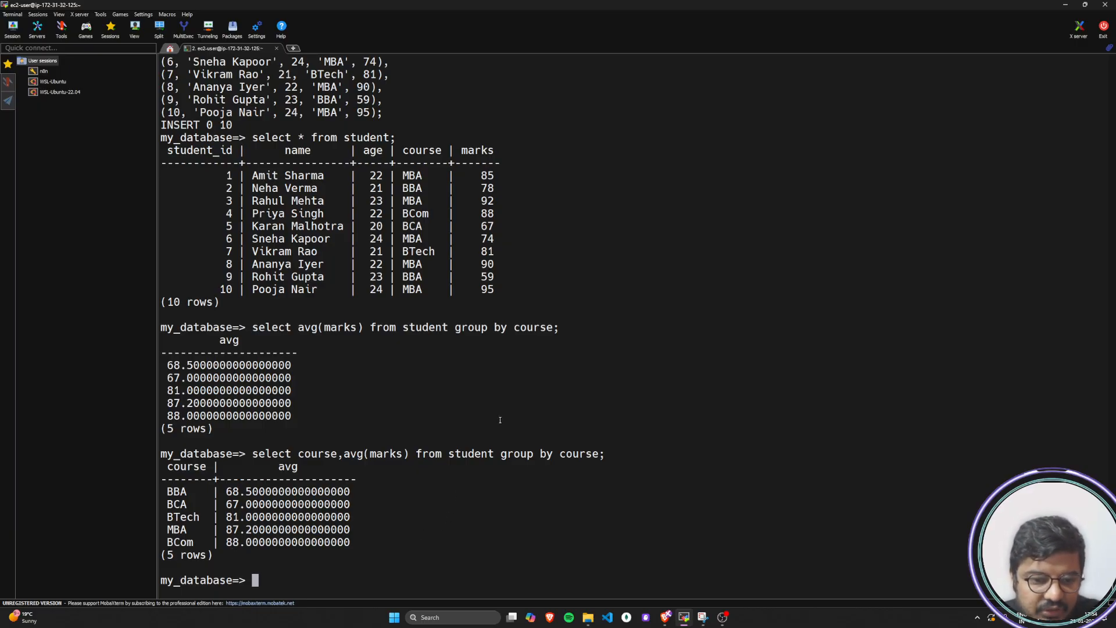
scroll(489, 438, "up", 15)
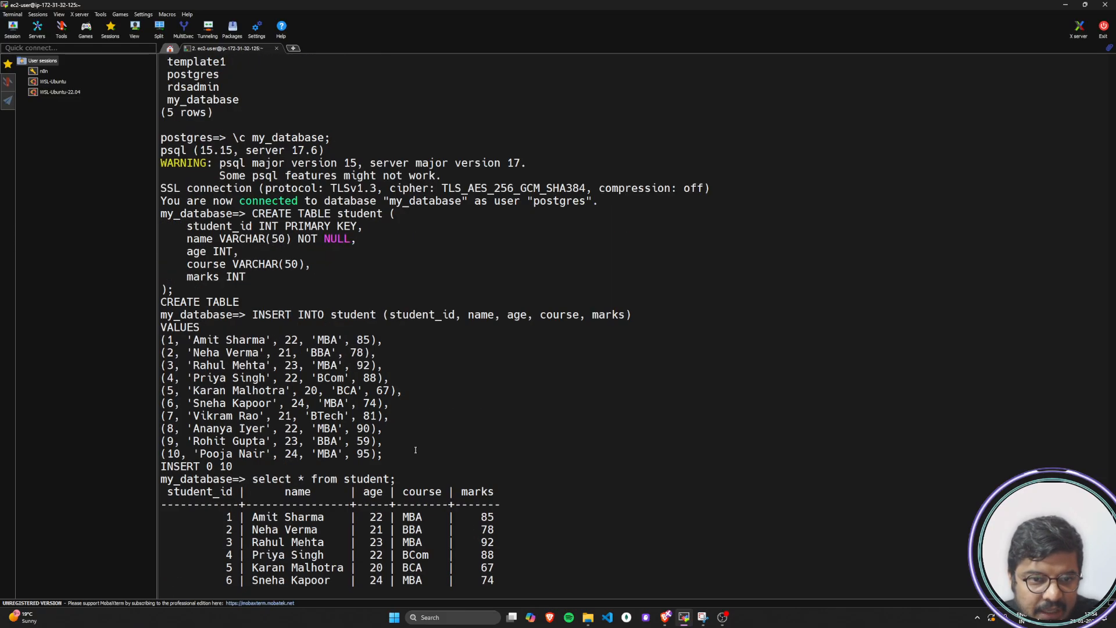
scroll(410, 450, "down", 15)
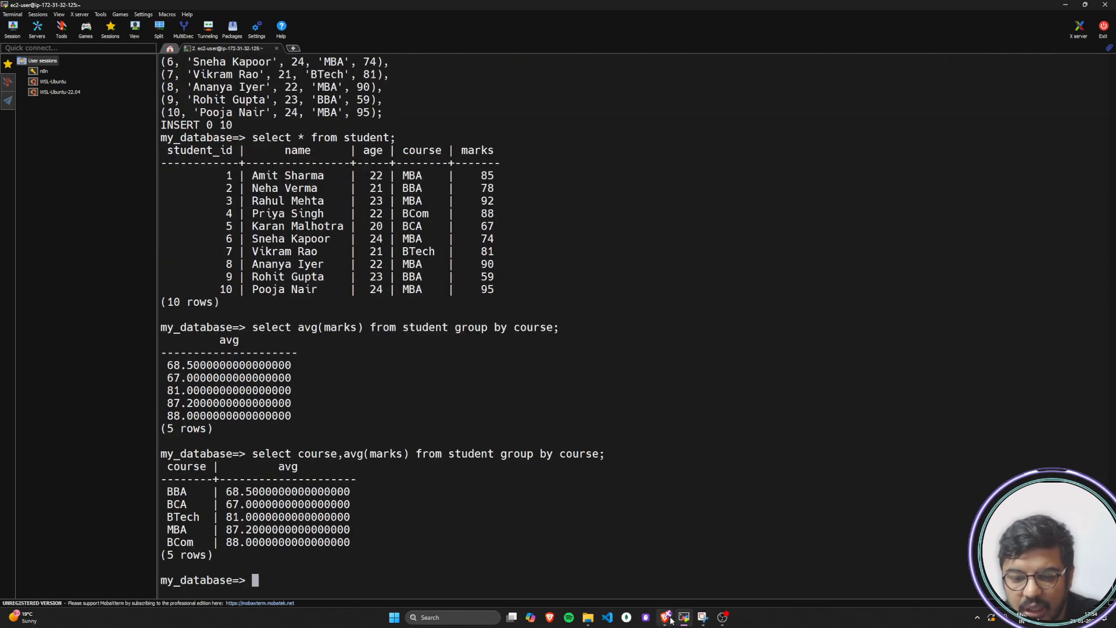
Switch to the browser and examine the CloudWatch monitoring graphs of the database-test1 RDS instance, including CPU, connection and load metrics
mouse_move(666, 617)
left_click(676, 562)
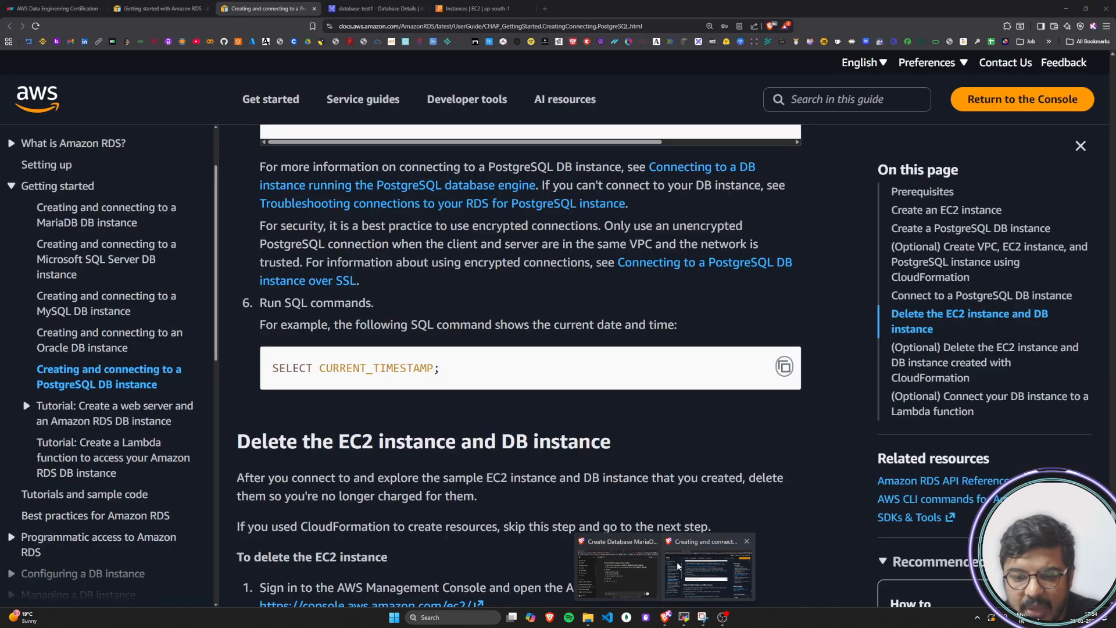
left_click(376, 9)
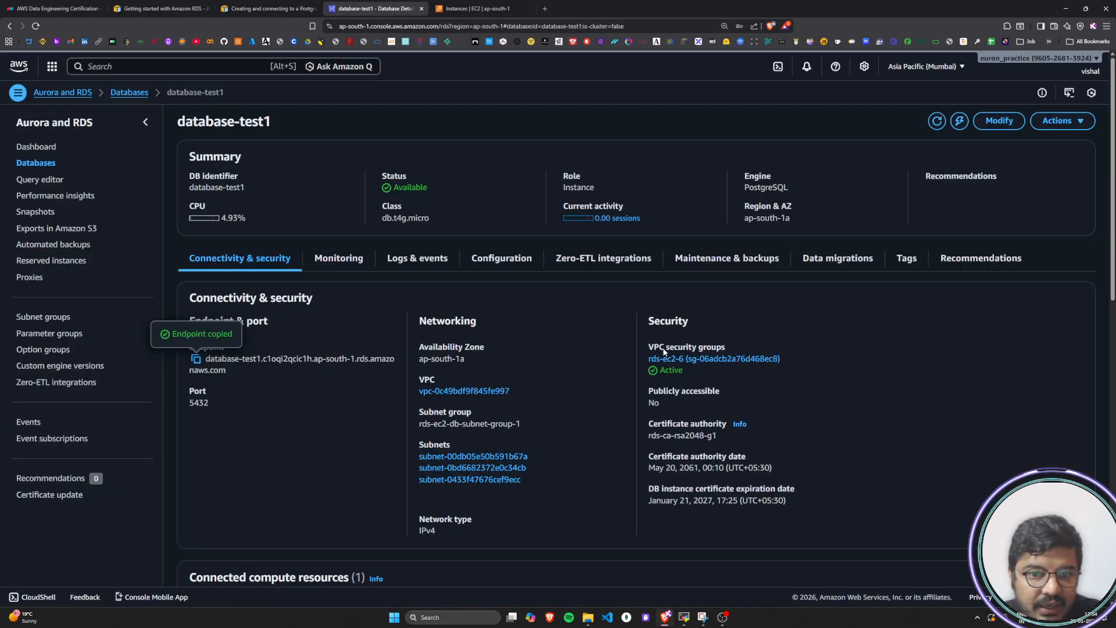
left_click(338, 259)
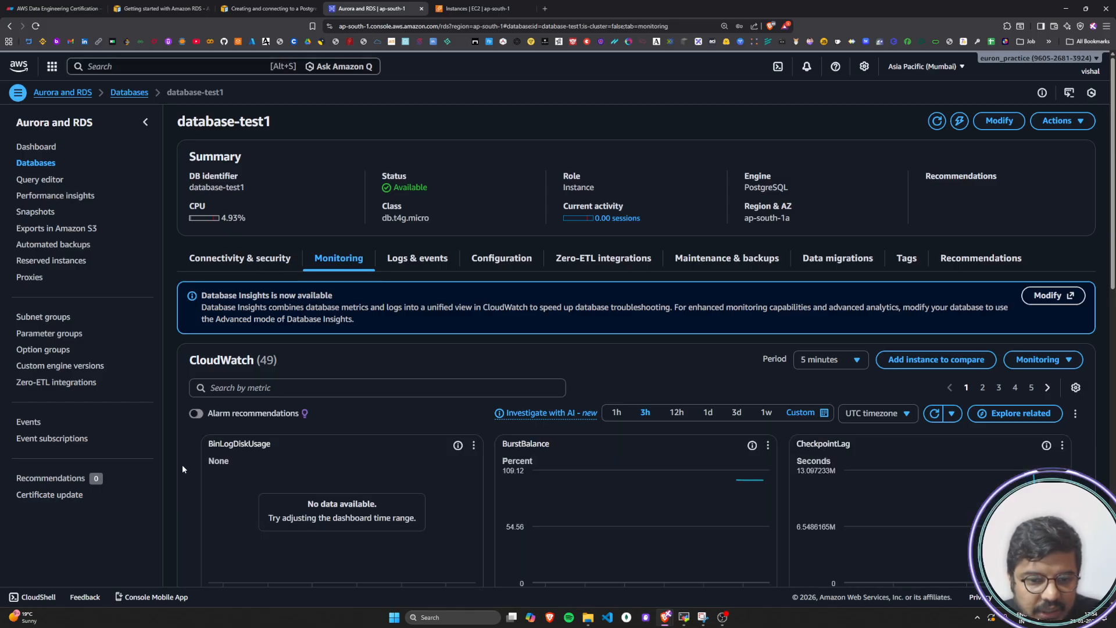
scroll(182, 465, "down", 3)
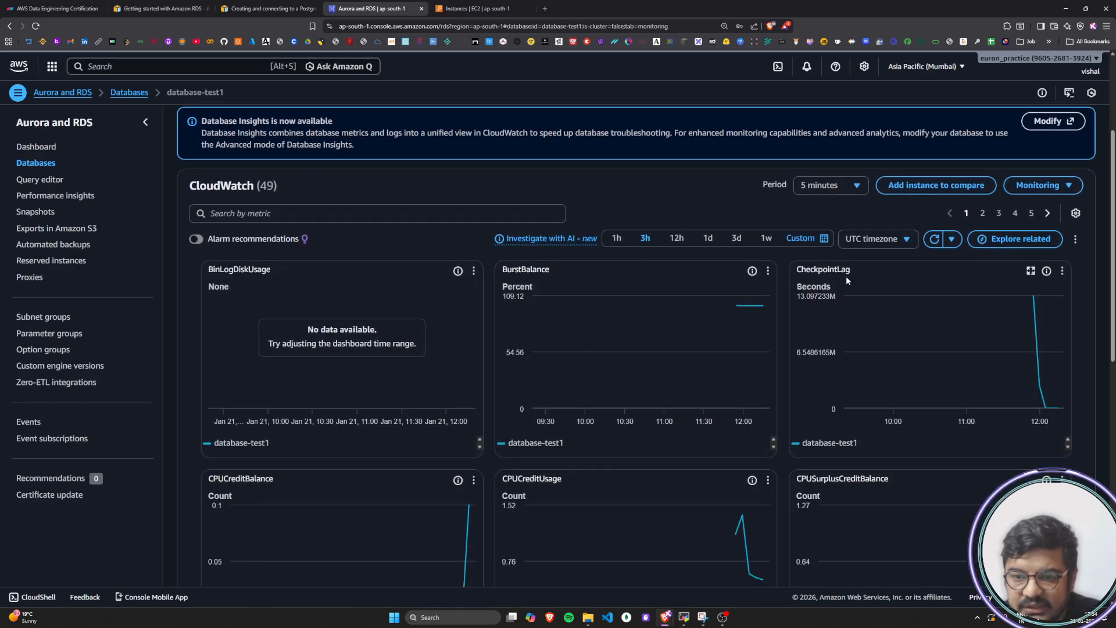
mouse_move(920, 402)
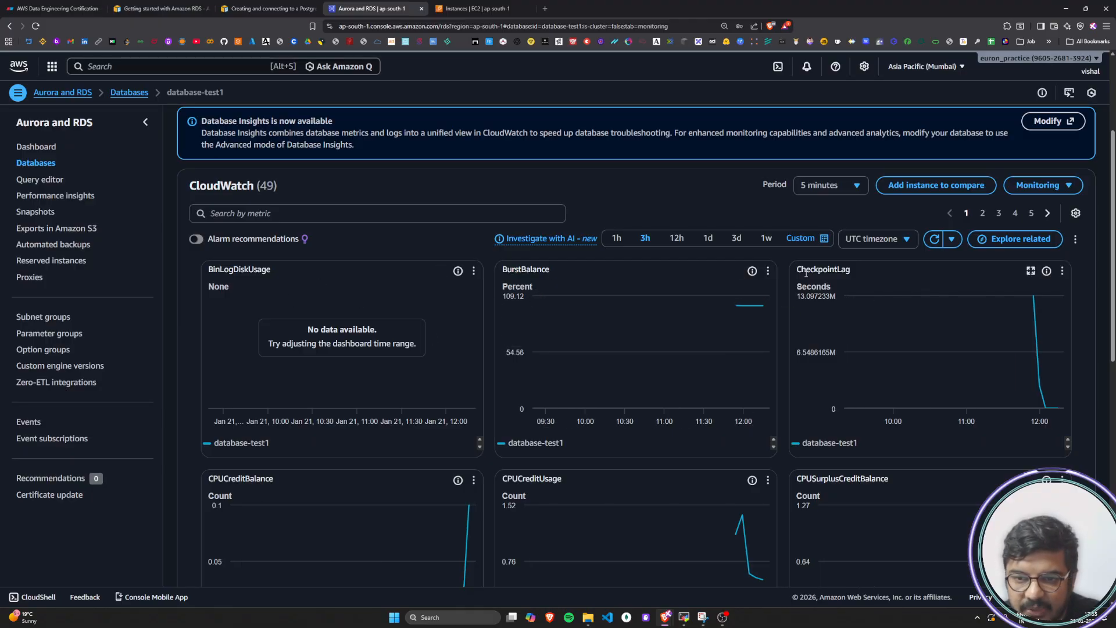
scroll(274, 487, "down", 3)
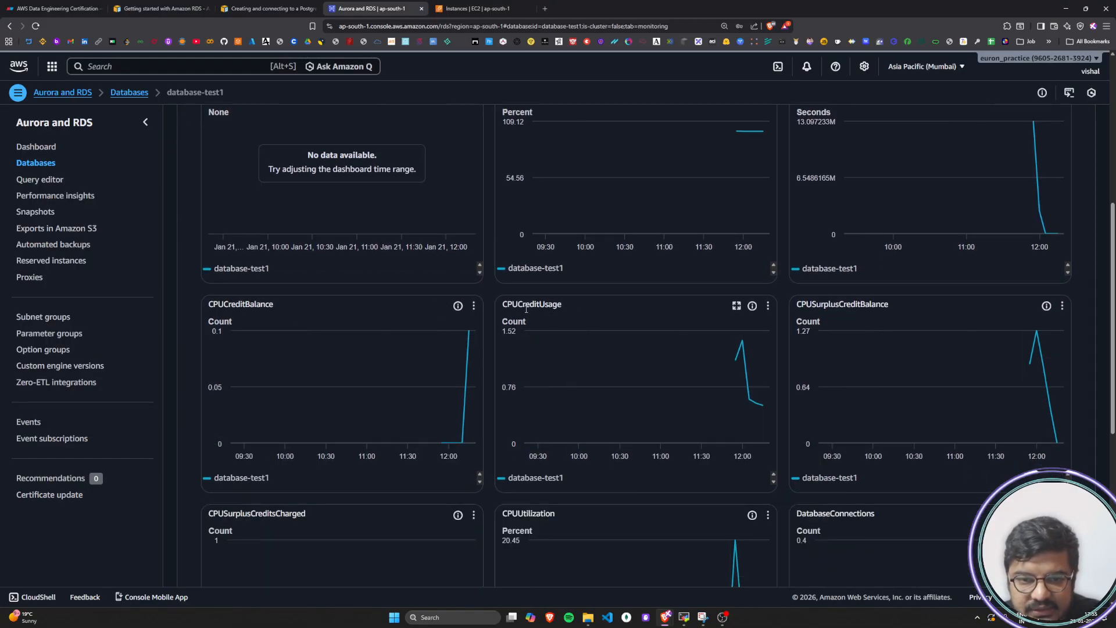
scroll(391, 464, "down", 3)
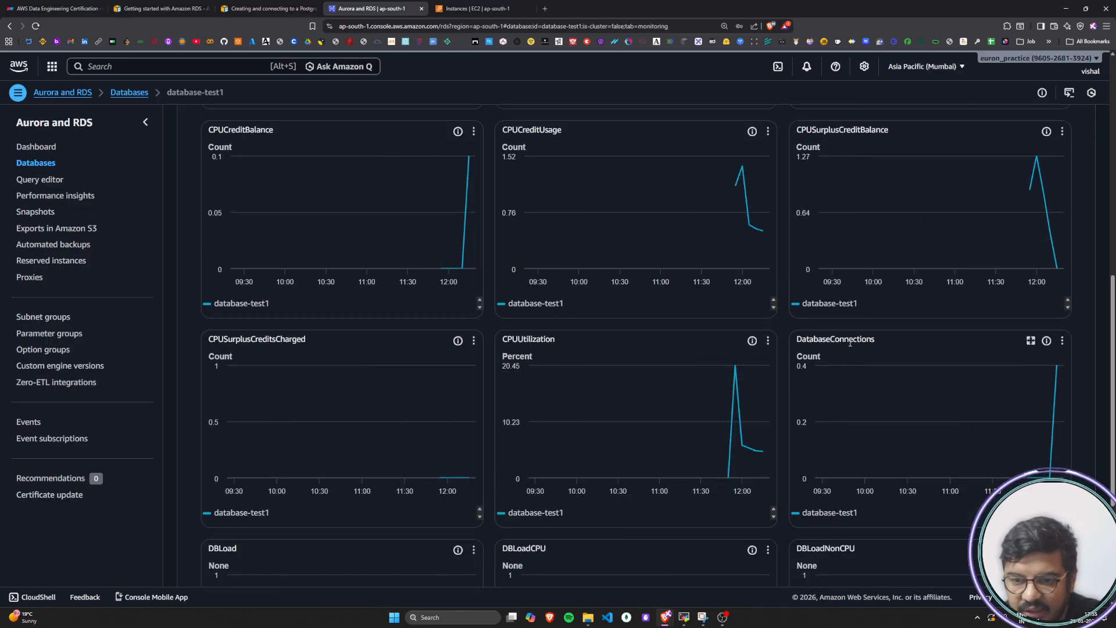
scroll(852, 343, "down", 3)
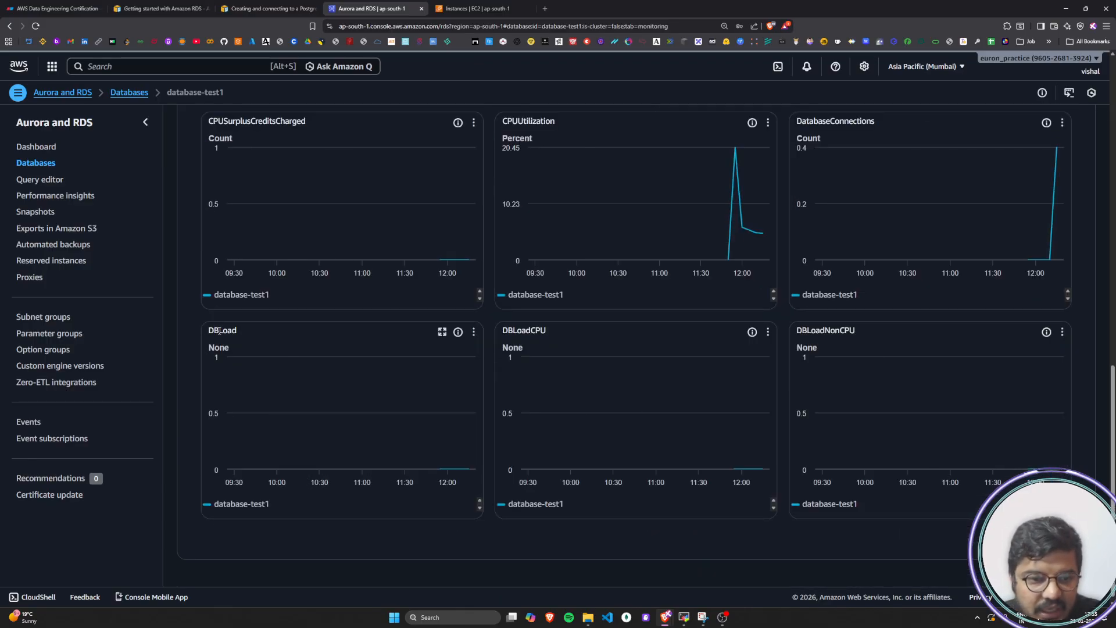
scroll(562, 473, "up", 7)
scroll(562, 478, "up", 5)
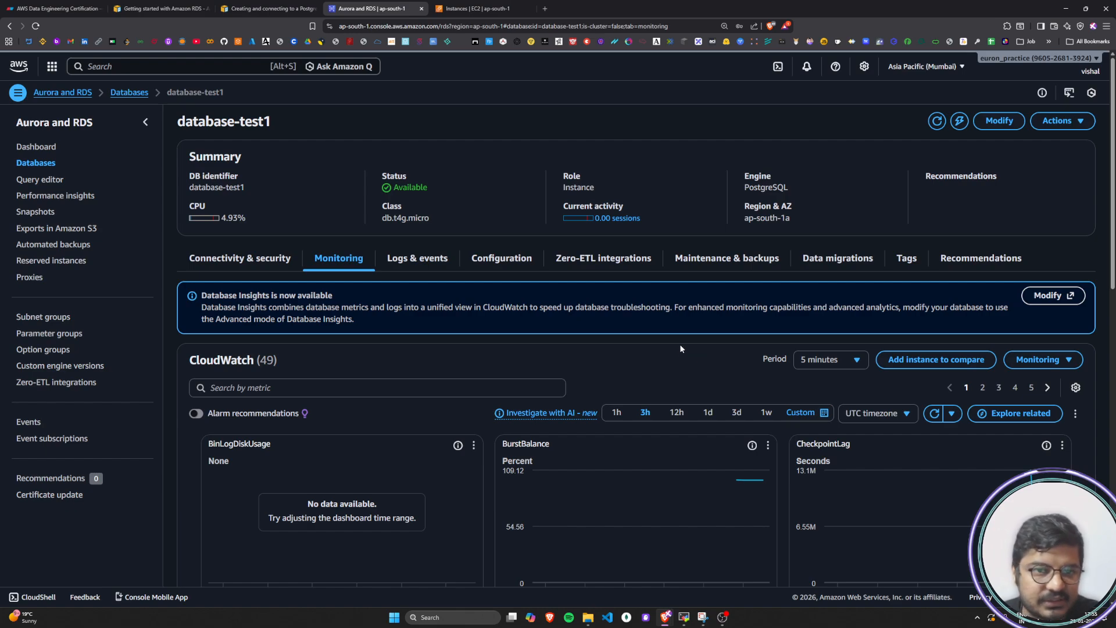
Examine the alarms, recent events and log files of database-test1, reading through the system note of each event
left_click(412, 260)
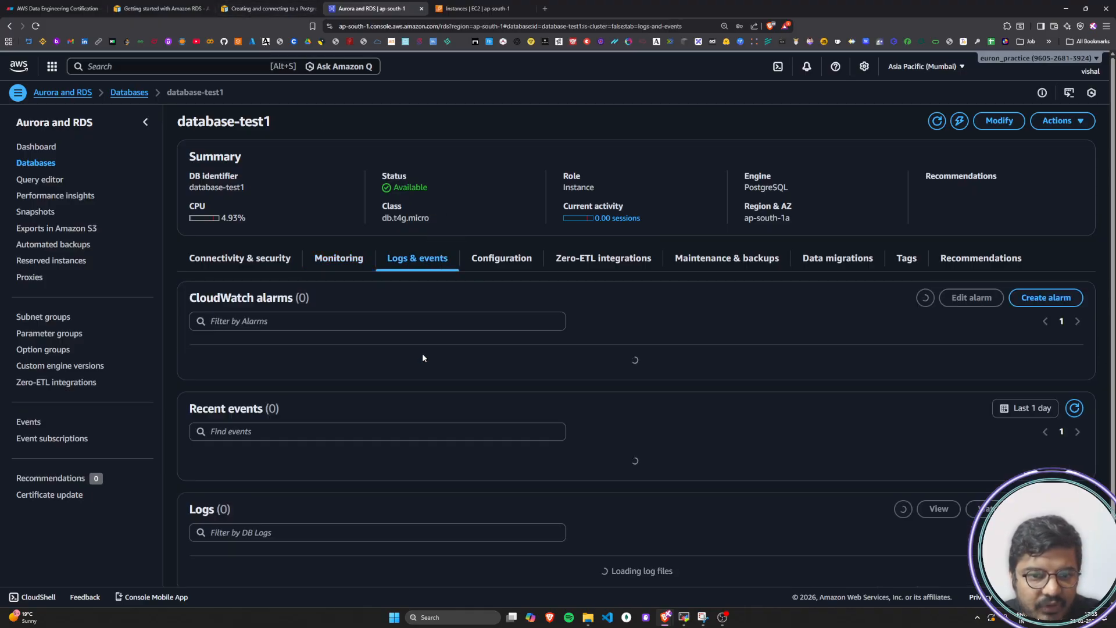
scroll(422, 354, "down", 3)
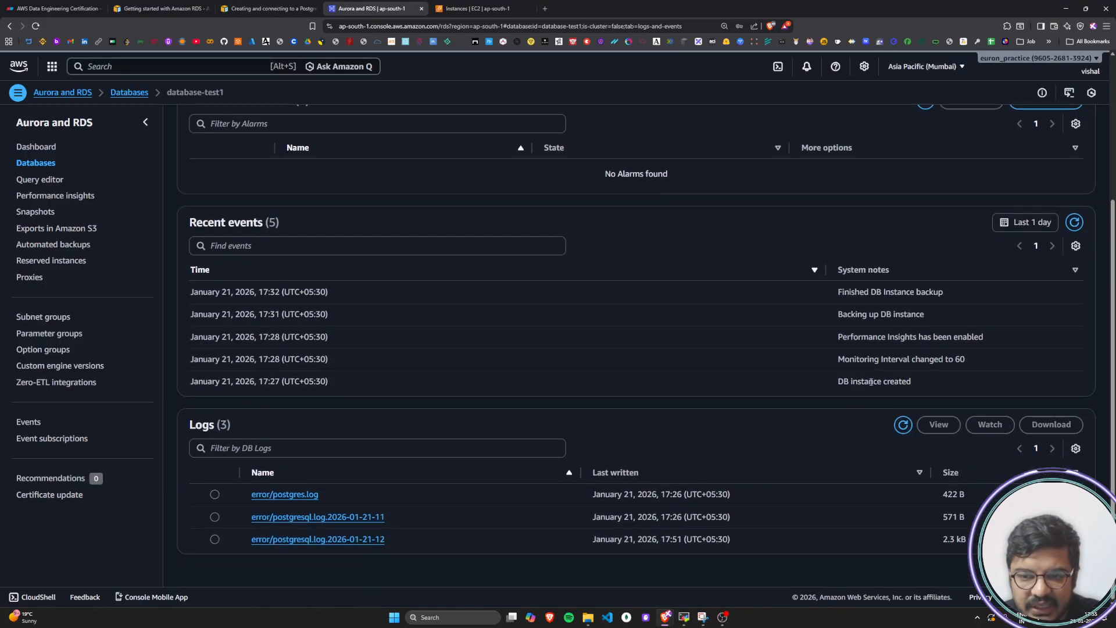
left_click_drag(849, 382, 920, 390)
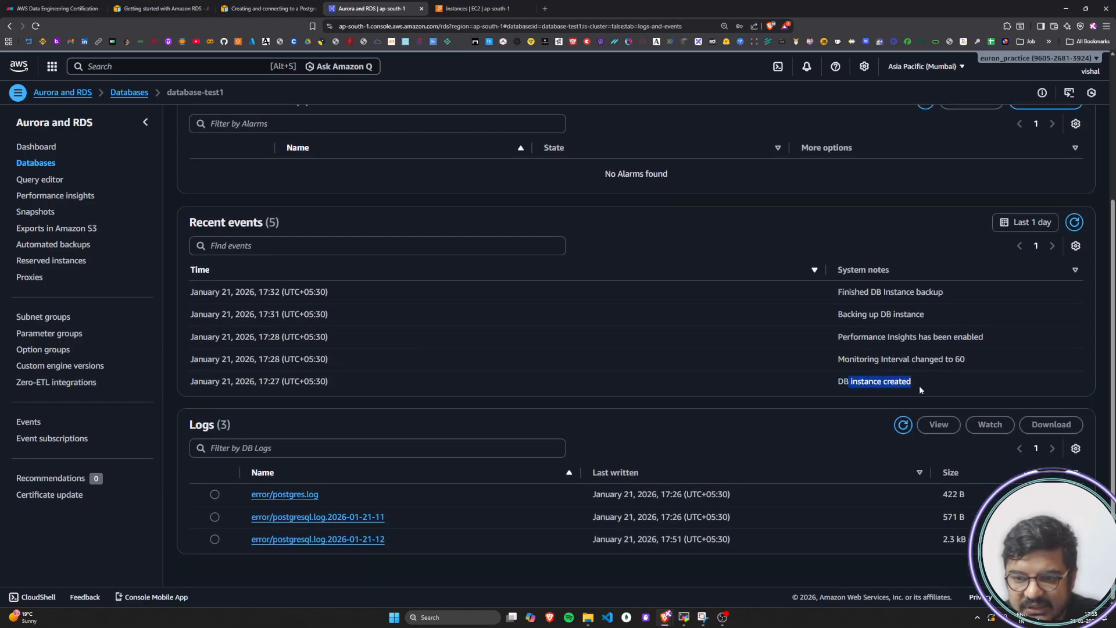
left_click_drag(847, 363, 968, 363)
left_click(860, 342)
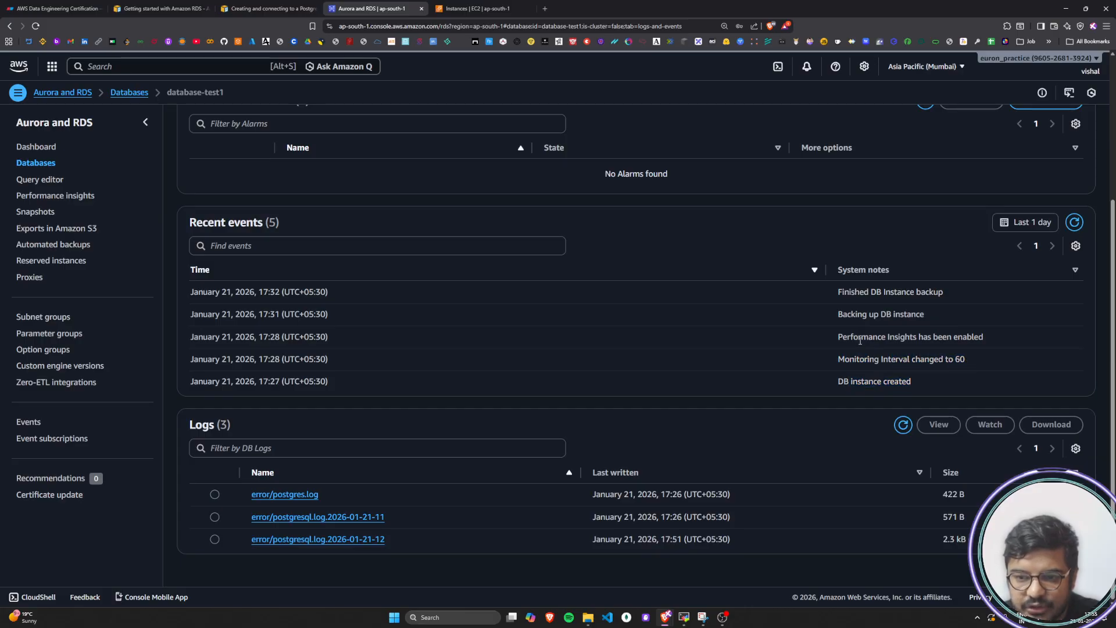
left_click_drag(844, 339, 998, 341)
left_click(941, 334)
left_click_drag(839, 314, 953, 314)
left_click(898, 310)
left_click_drag(846, 292, 961, 295)
left_click(961, 296)
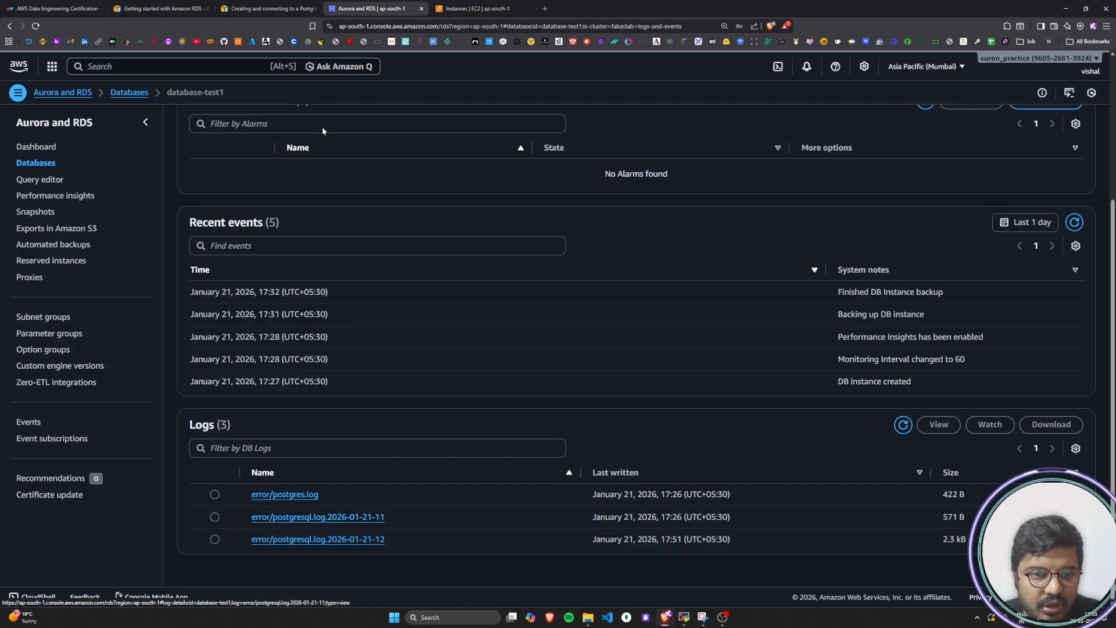
Check the AWS guide's section on deleting the EC2 and DB instances, and review the earlier psql session output in the MobaXterm terminal
left_click(269, 8)
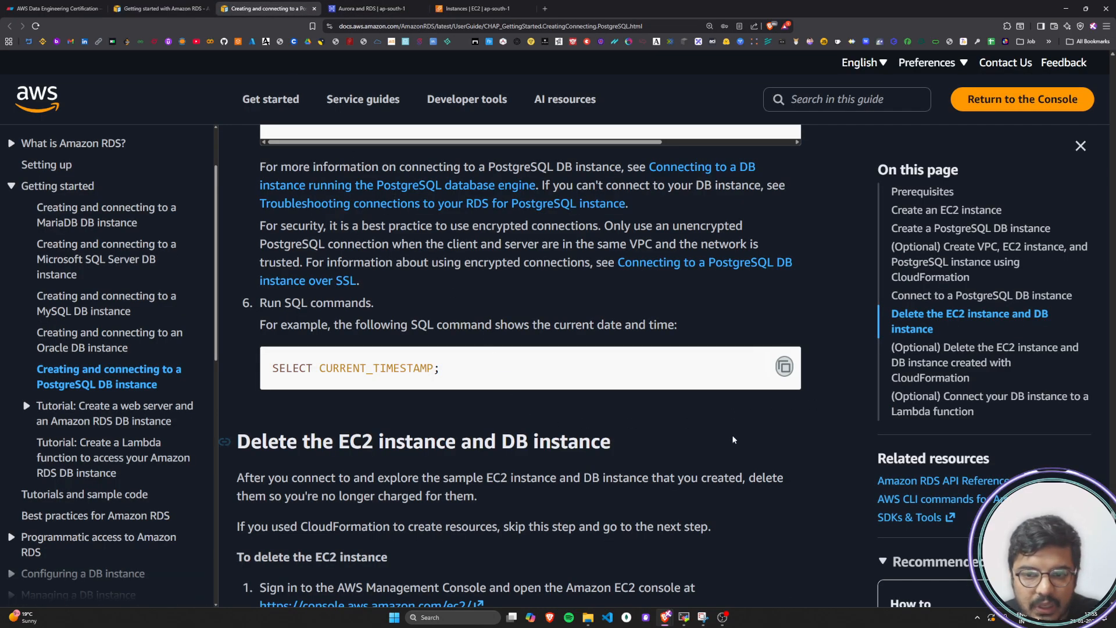
scroll(688, 442, "down", 1)
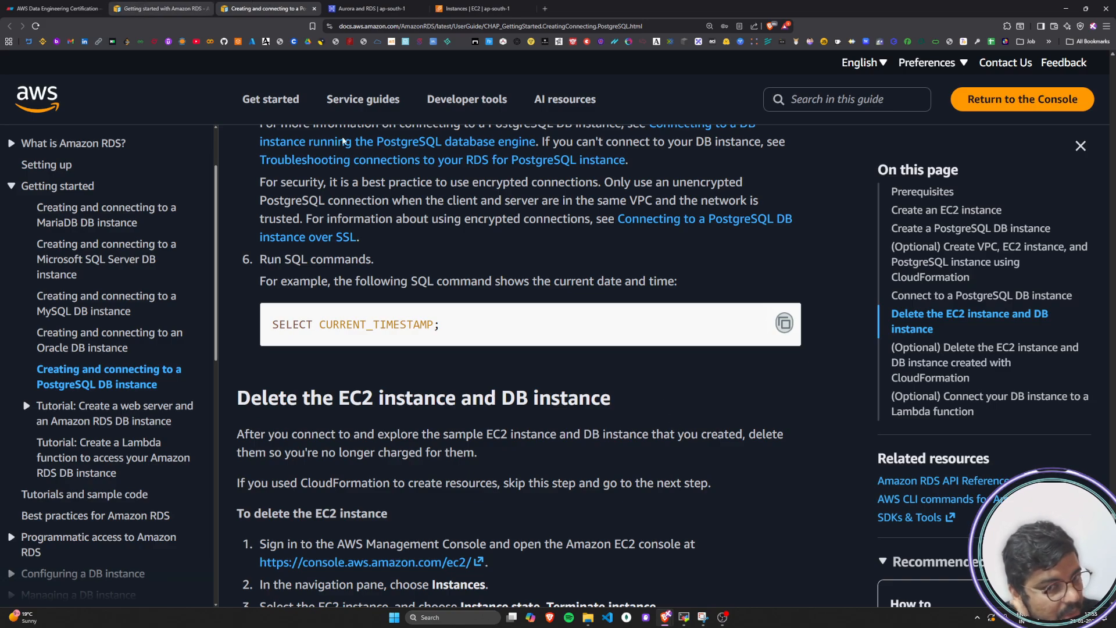
left_click(684, 617)
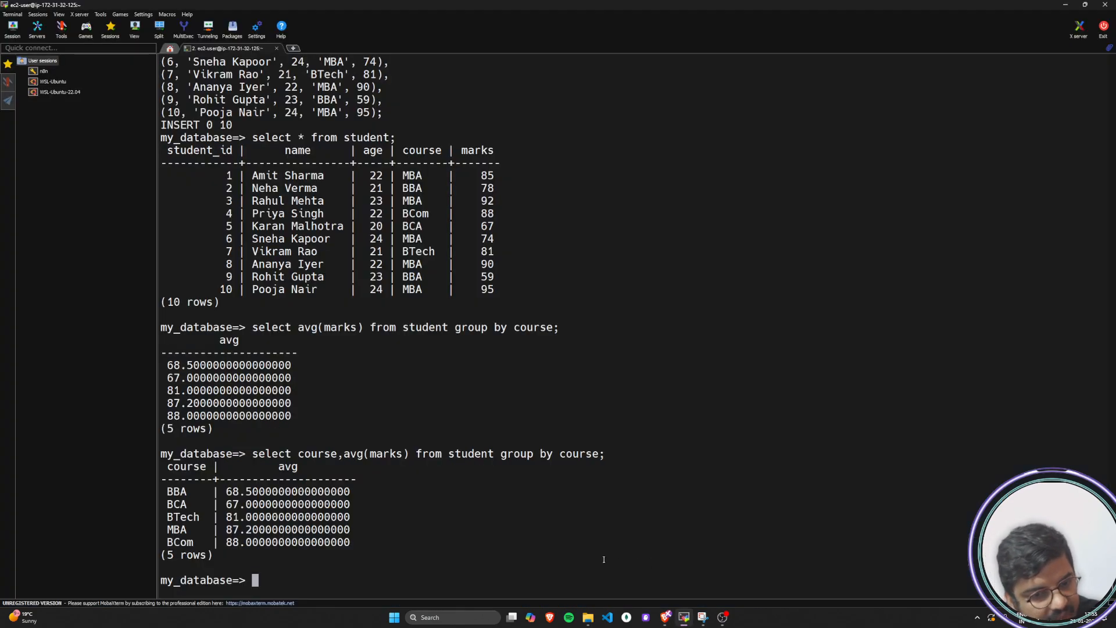
scroll(411, 539, "up", 10)
scroll(411, 539, "down", 4)
scroll(411, 539, "down", 4)
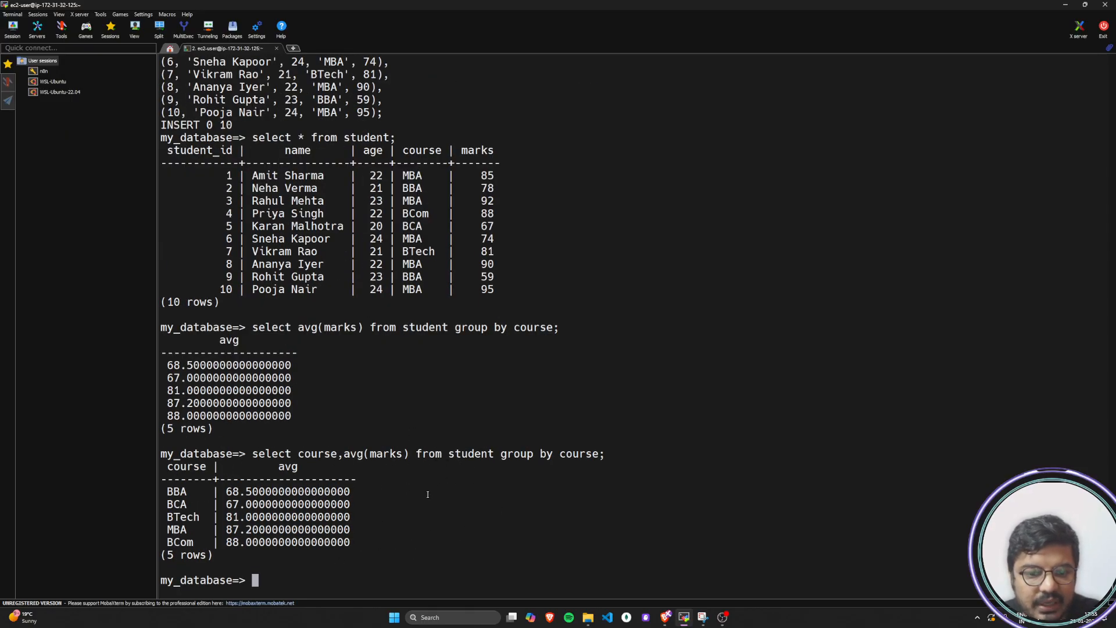
scroll(474, 504, "up", 16)
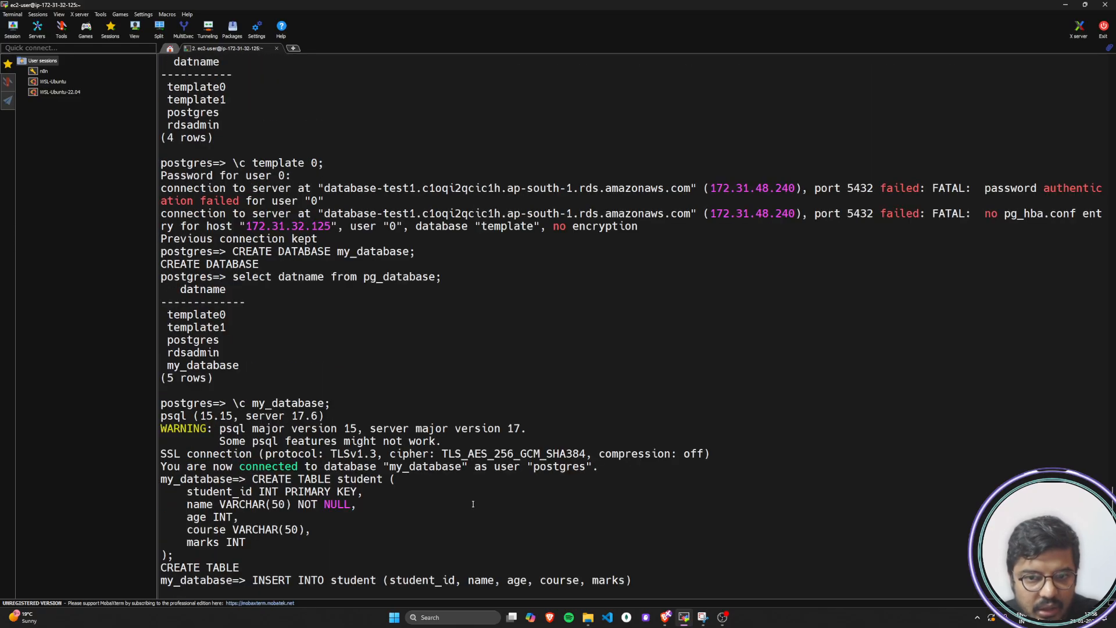
scroll(474, 504, "up", 4)
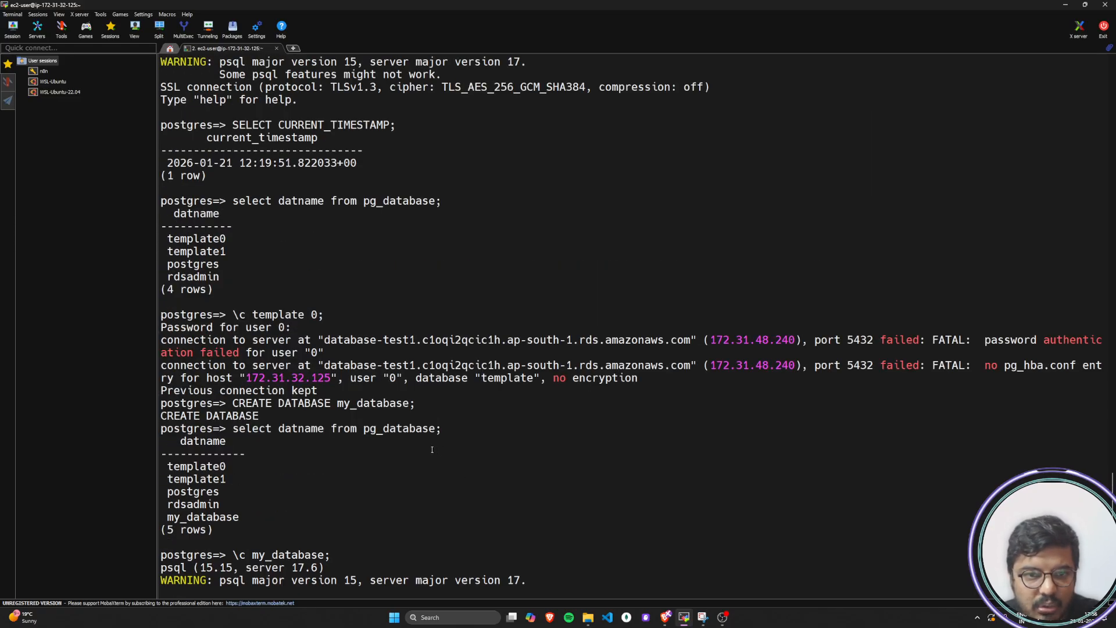
scroll(432, 450, "down", 20)
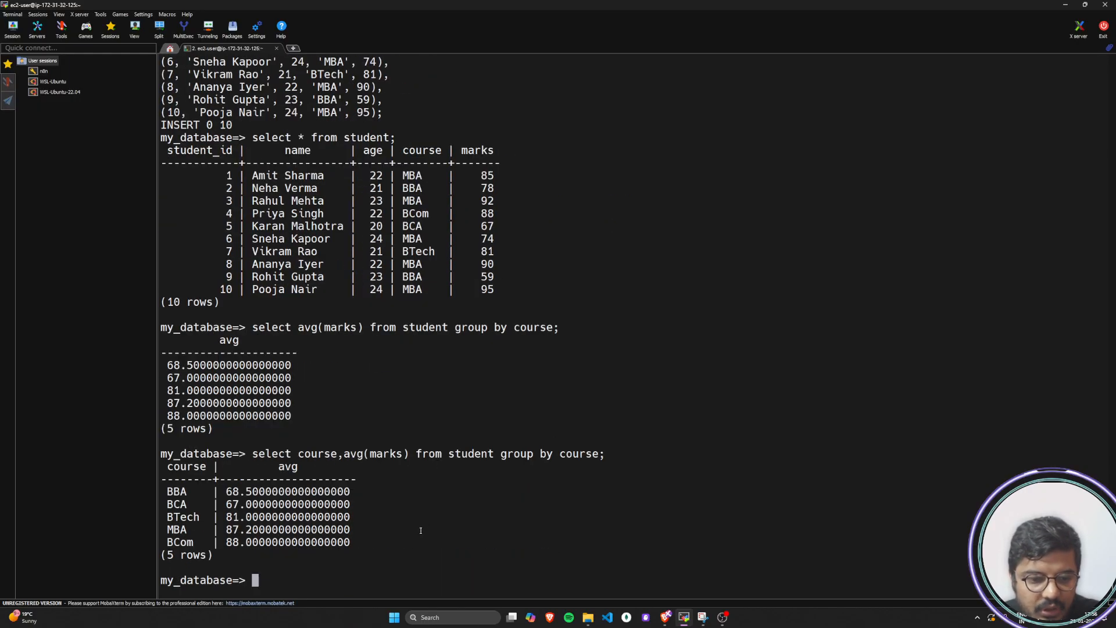
Exit the psql session and log out of the EC2 instance with exit
type("exit")
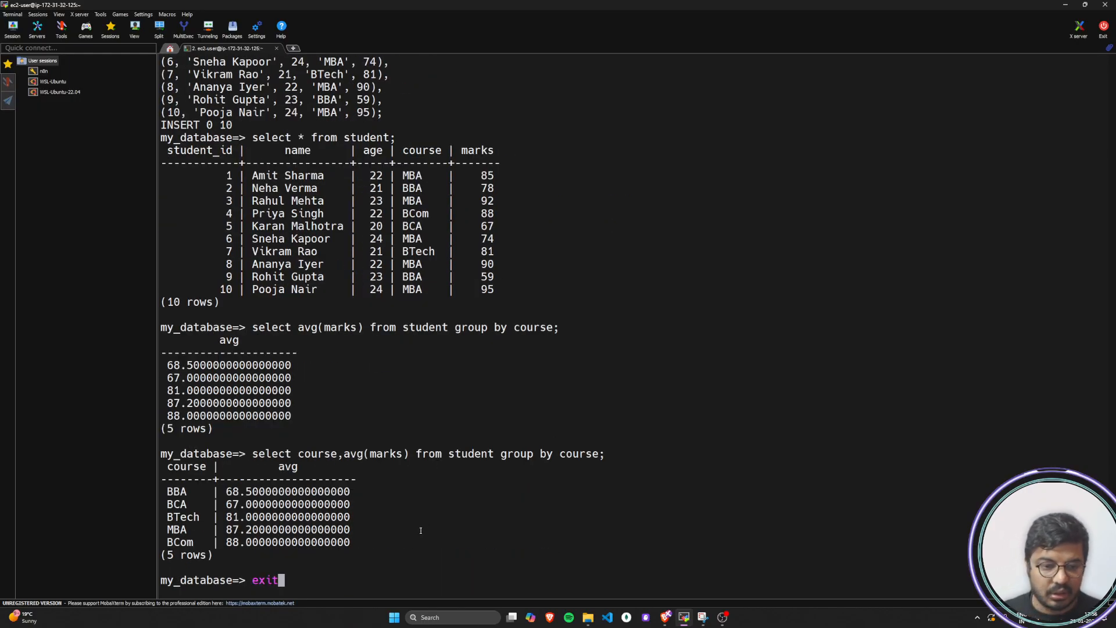
key("Return")
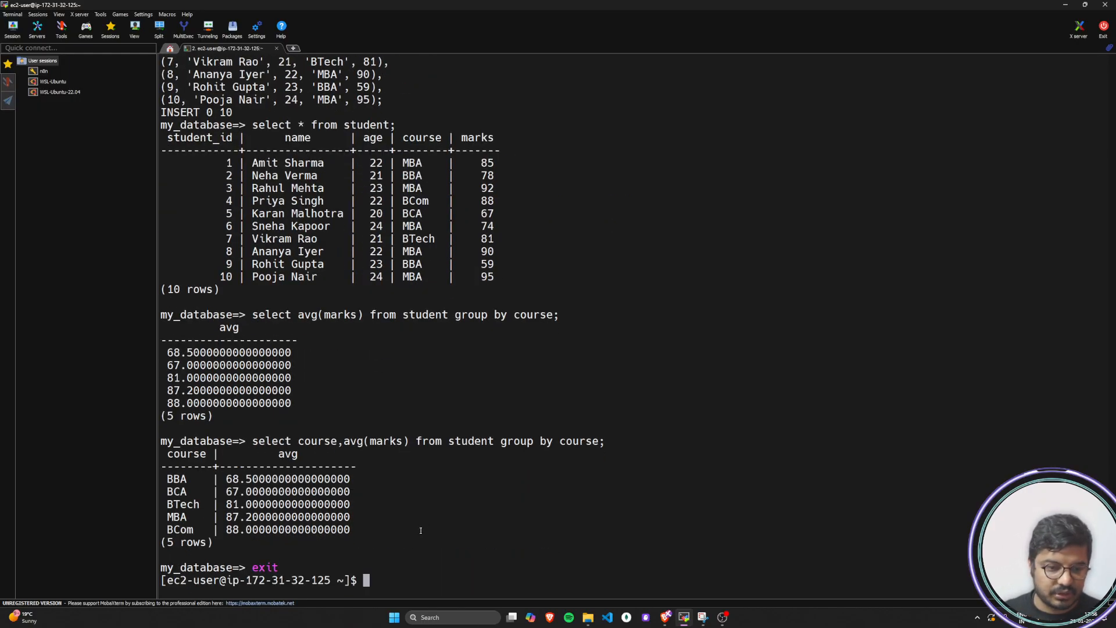
type("exit")
key("Return")
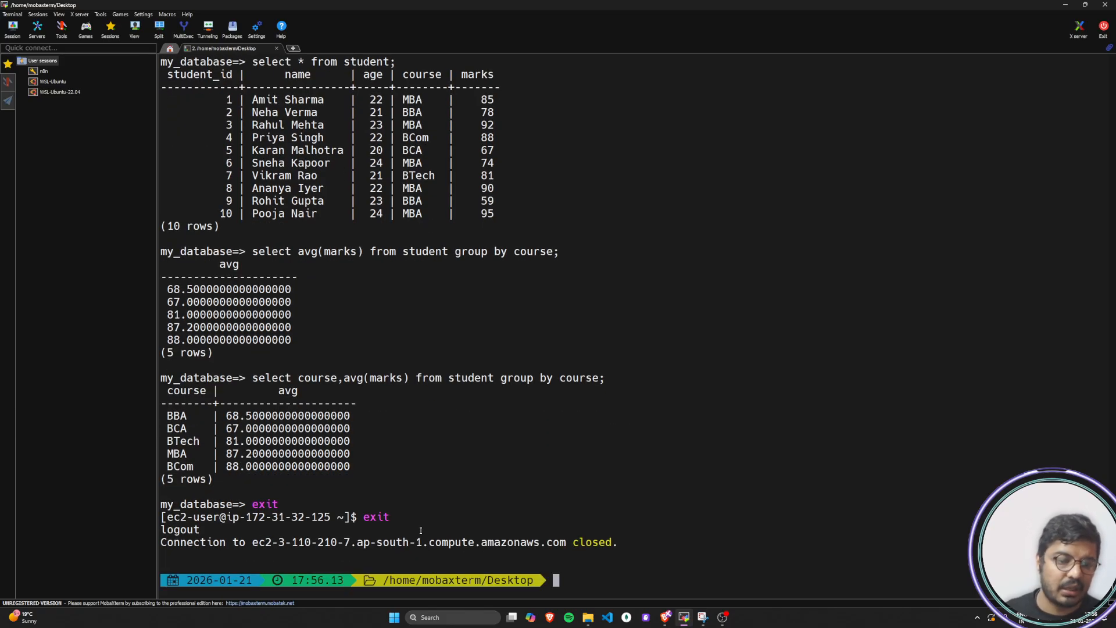
Retrieve the psql connection command for database-test1 from the clipboard history and paste it at the local desktop prompt
key("super+v")
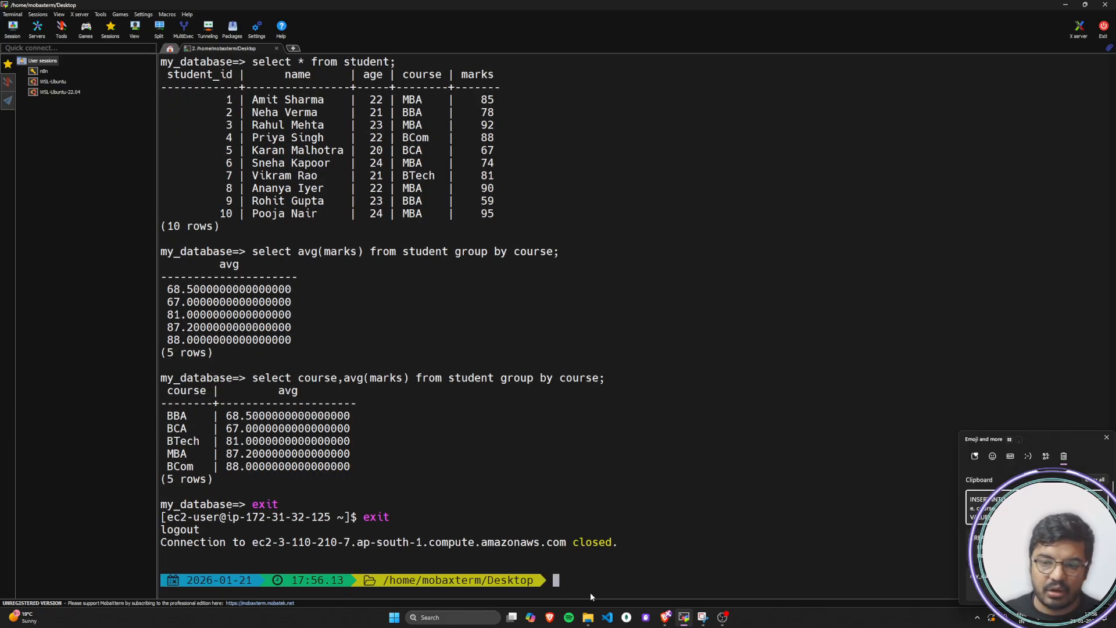
key("Down")
key("Down")
key("Down")
key("Down")
key("Down")
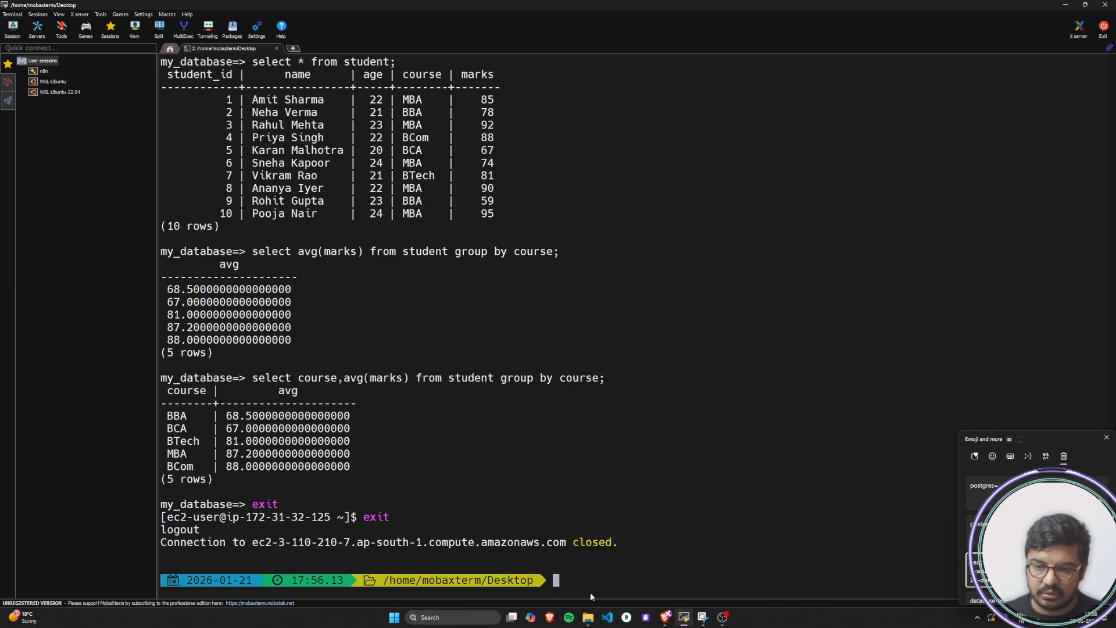
key("Escape")
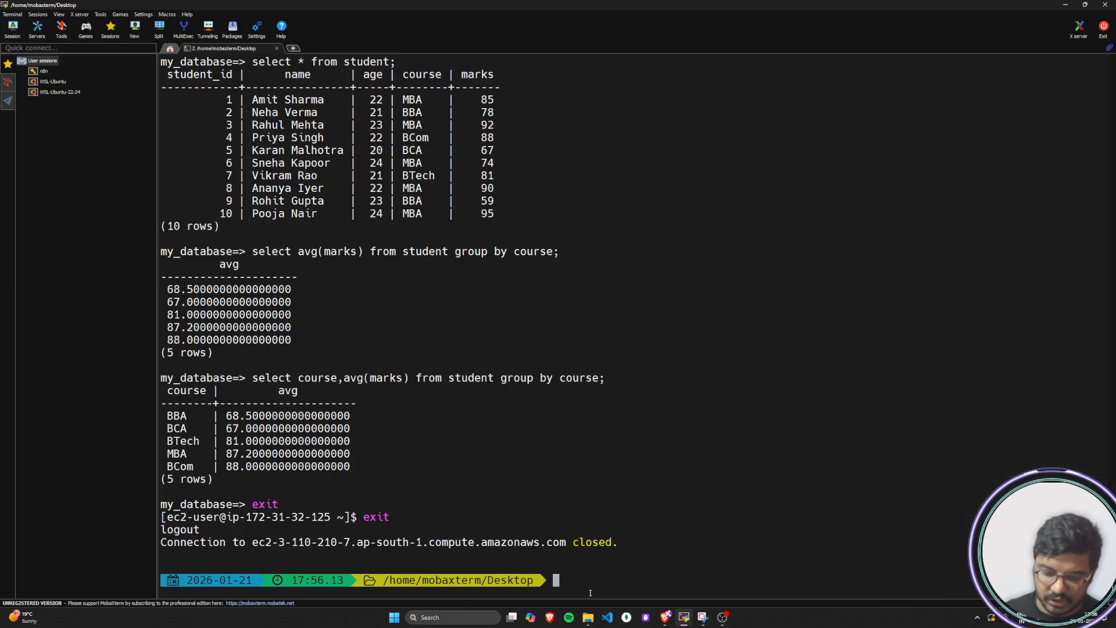
right_click(618, 573)
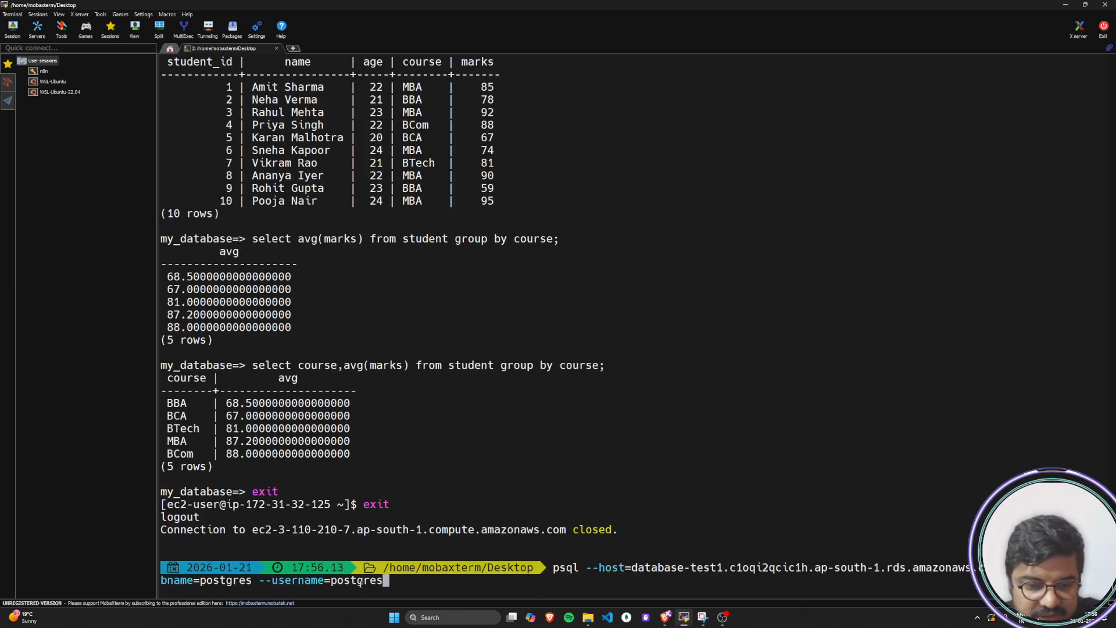
Compare the pasted psql command with the one run earlier on the EC2 instance, and run it from the local machine
scroll(786, 569, "up", 20)
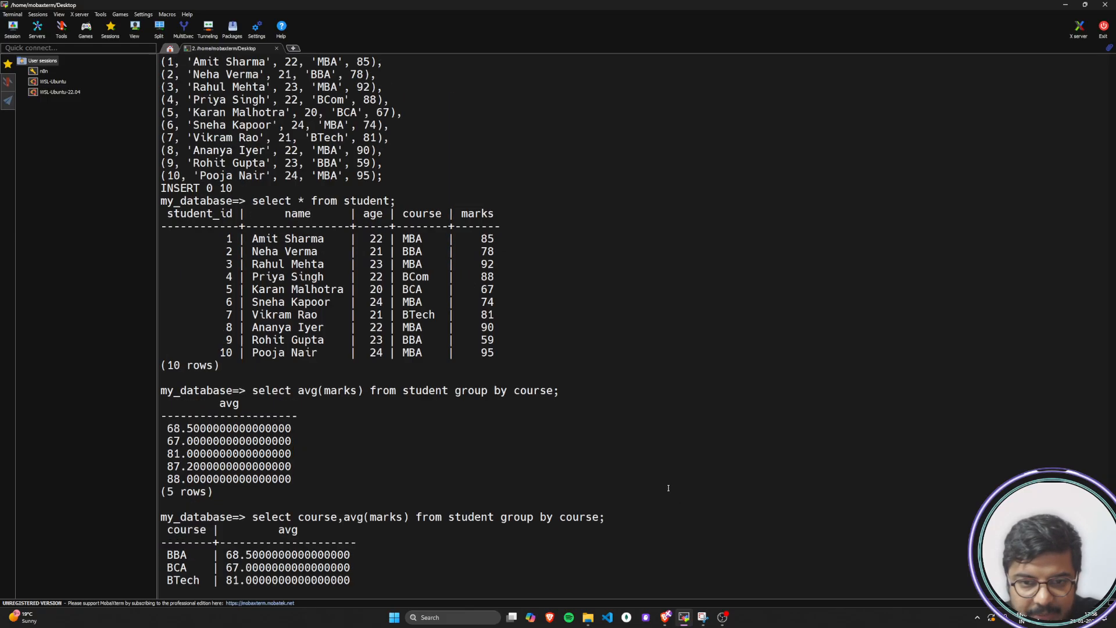
scroll(669, 488, "up", 12)
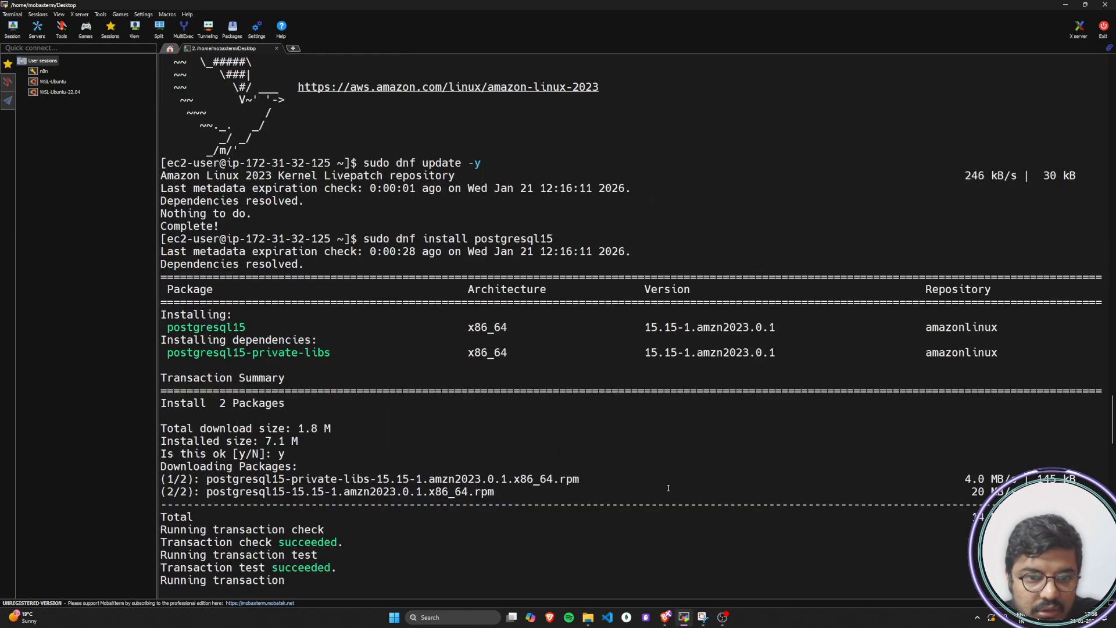
scroll(665, 484, "down", 12)
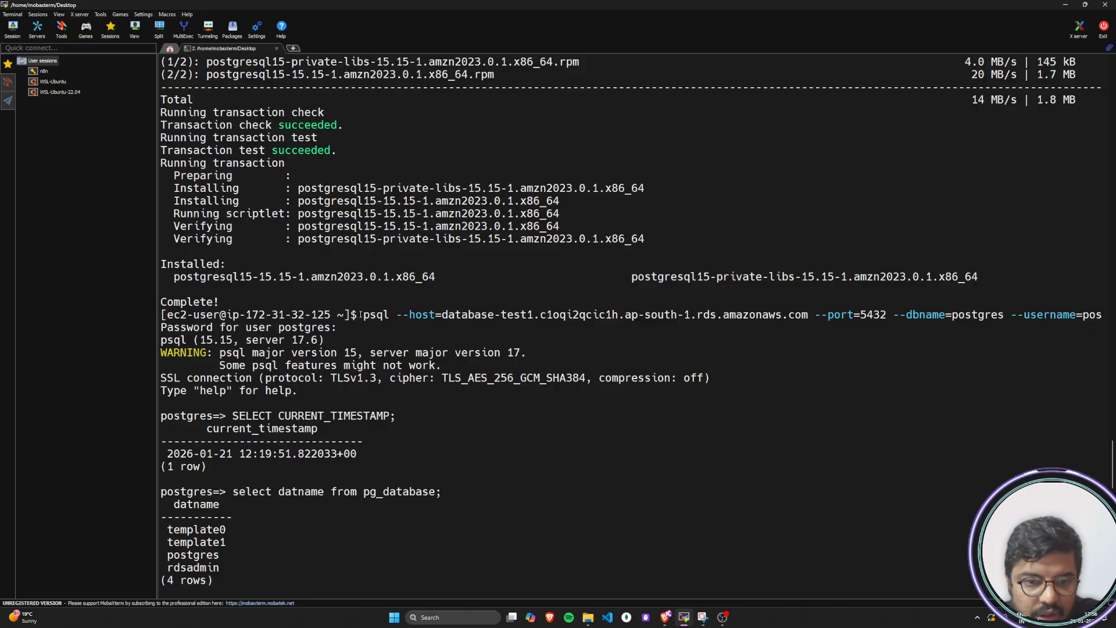
left_click_drag(364, 315, 388, 315)
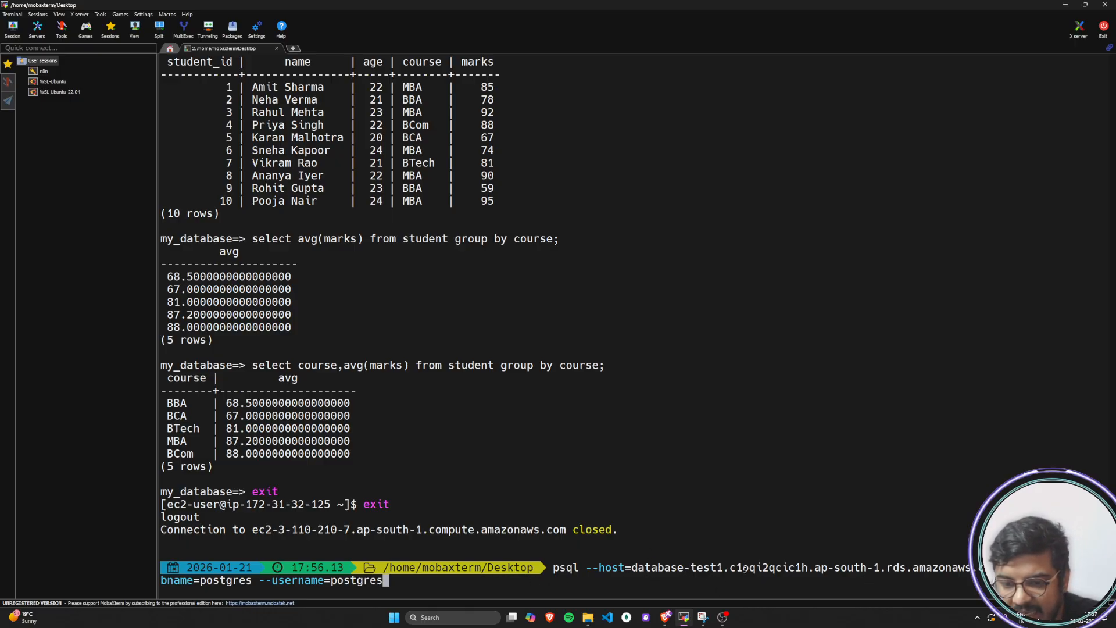
left_click_drag(633, 567, 989, 567)
left_click(684, 589)
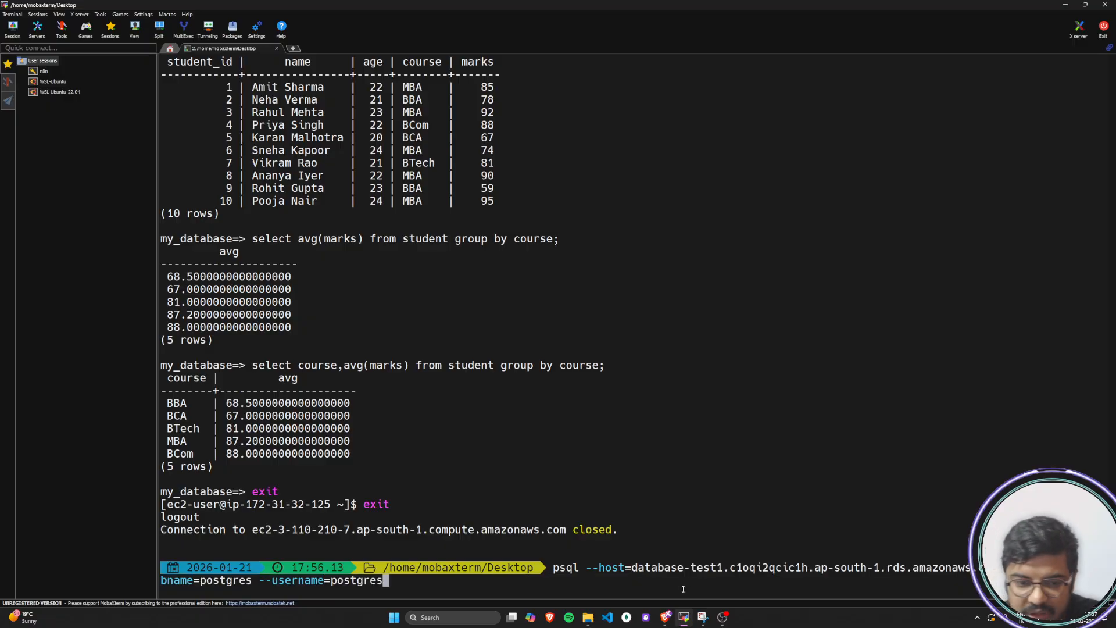
key("Return")
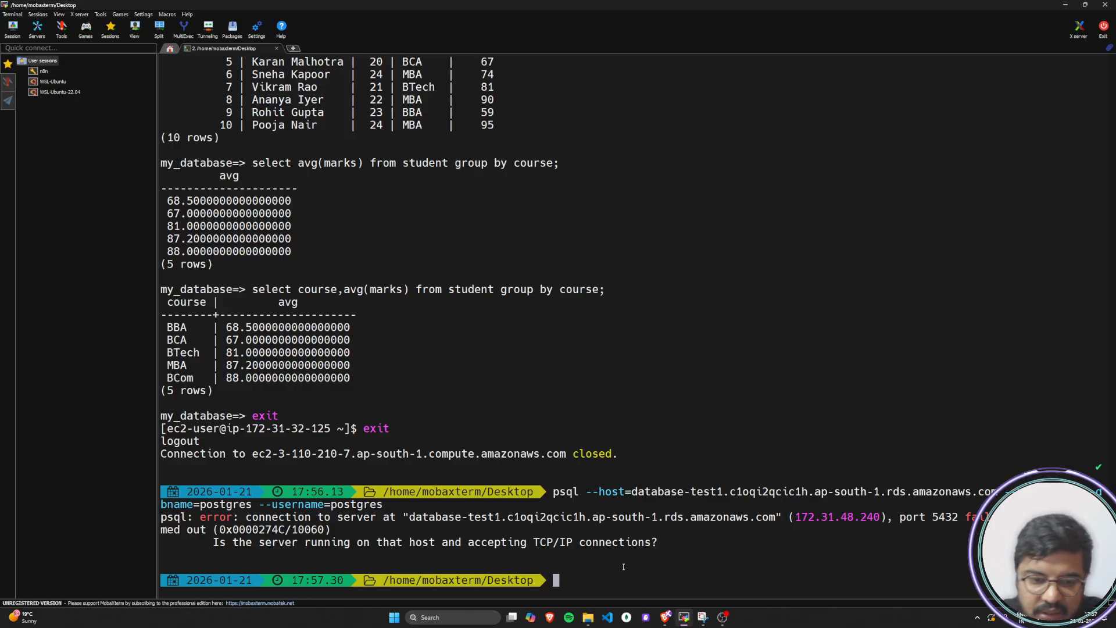
Examine the host name and the question about TCP/IP connections in the psql output
left_click_drag(411, 517, 776, 516)
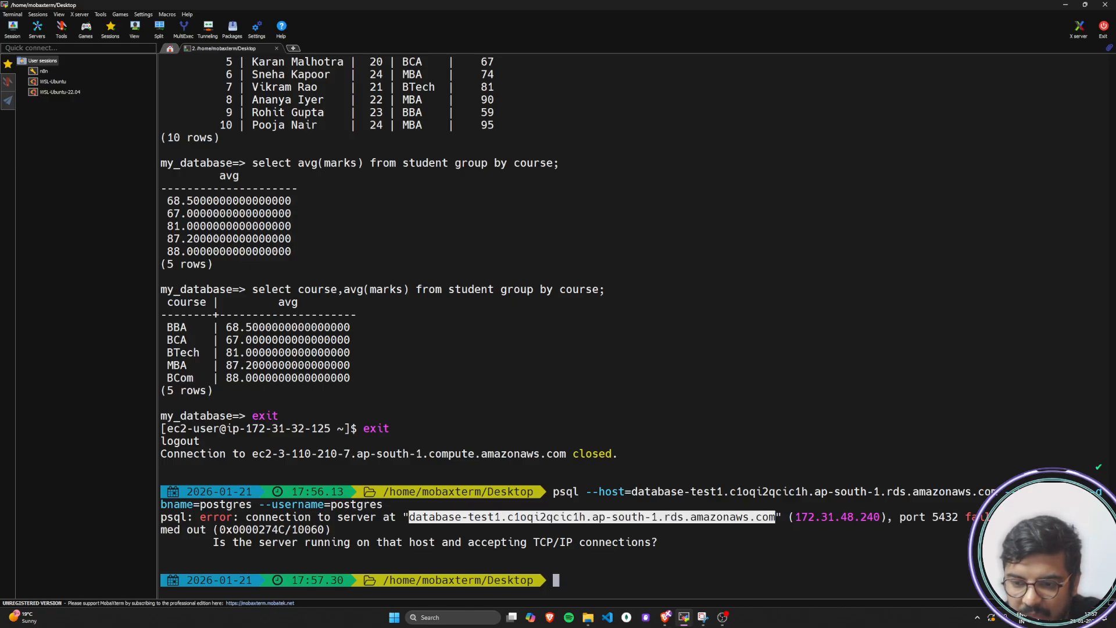
left_click_drag(238, 542, 667, 545)
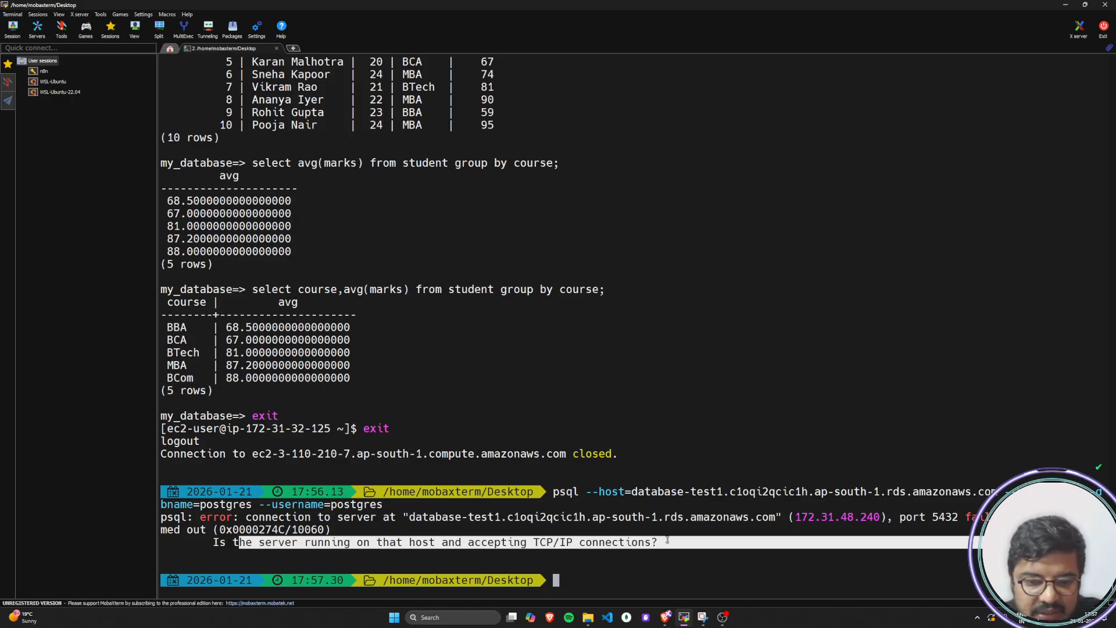
left_click(582, 540)
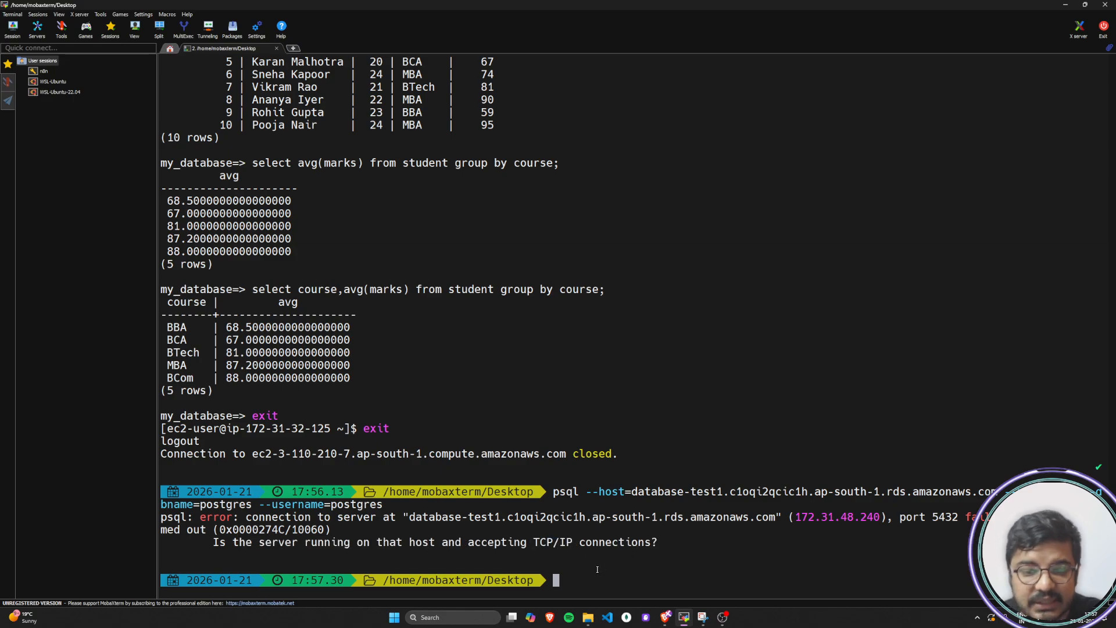
Reconnect over SSH to the EC2 instance as ec2-user with vs17-keypair.pem and point out the instance's prompt
key("Up")
key("Up")
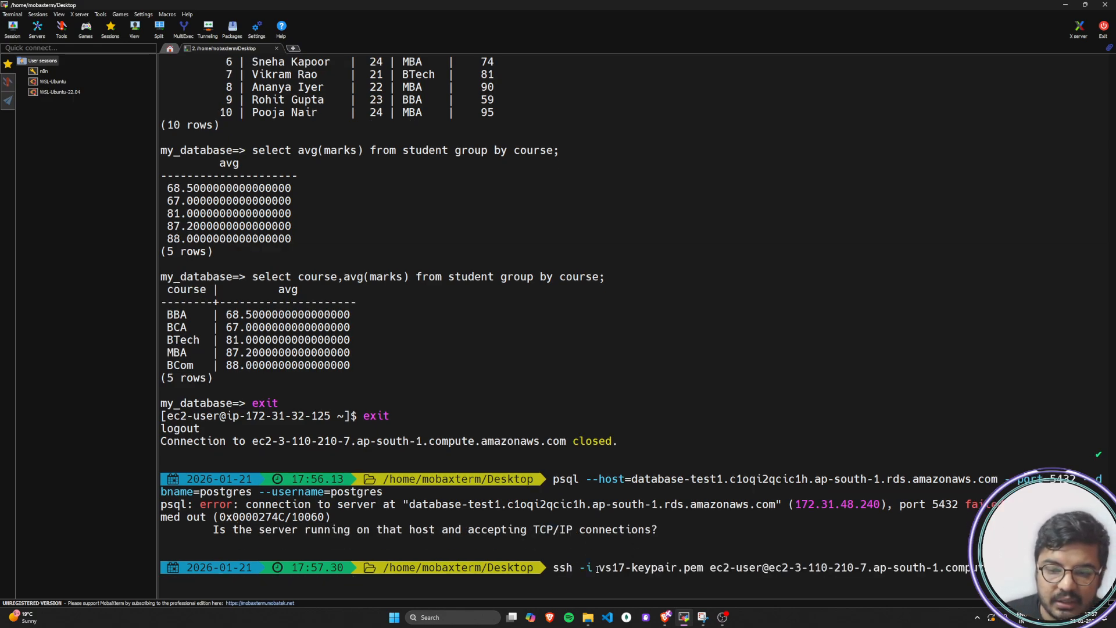
key("Return")
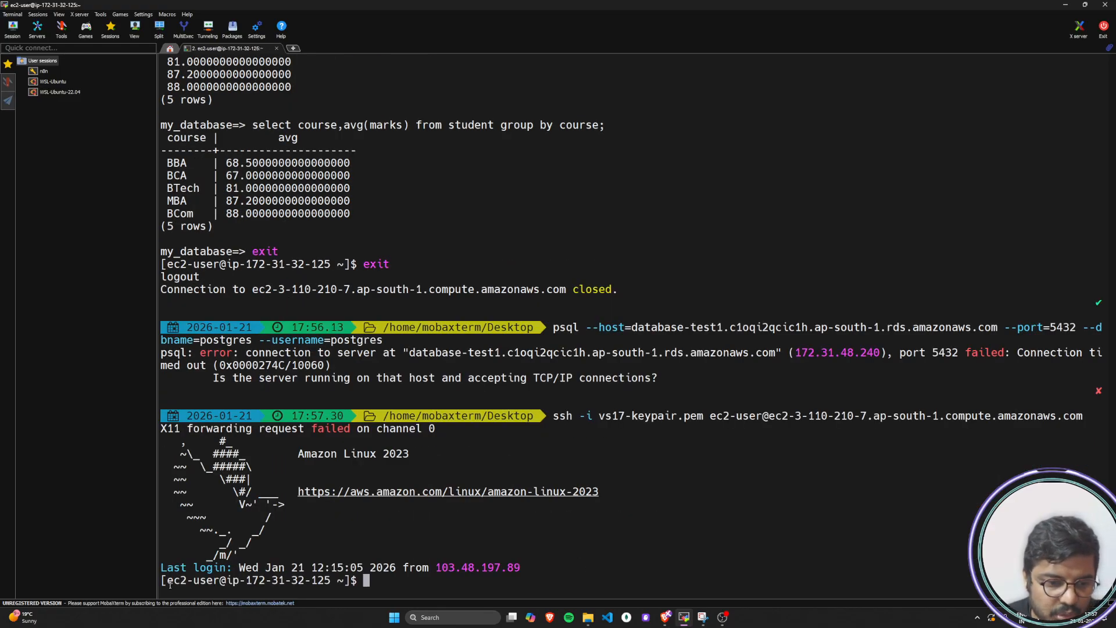
left_click_drag(169, 583, 336, 581)
key("super+c")
left_click(402, 582)
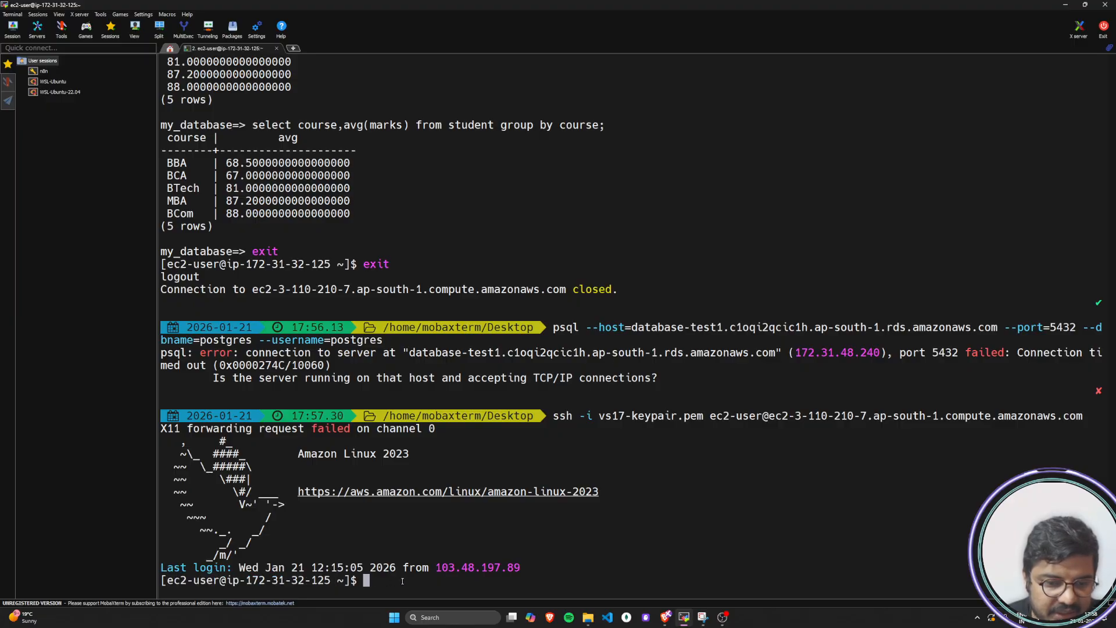
right_click(403, 582)
right_click(402, 582)
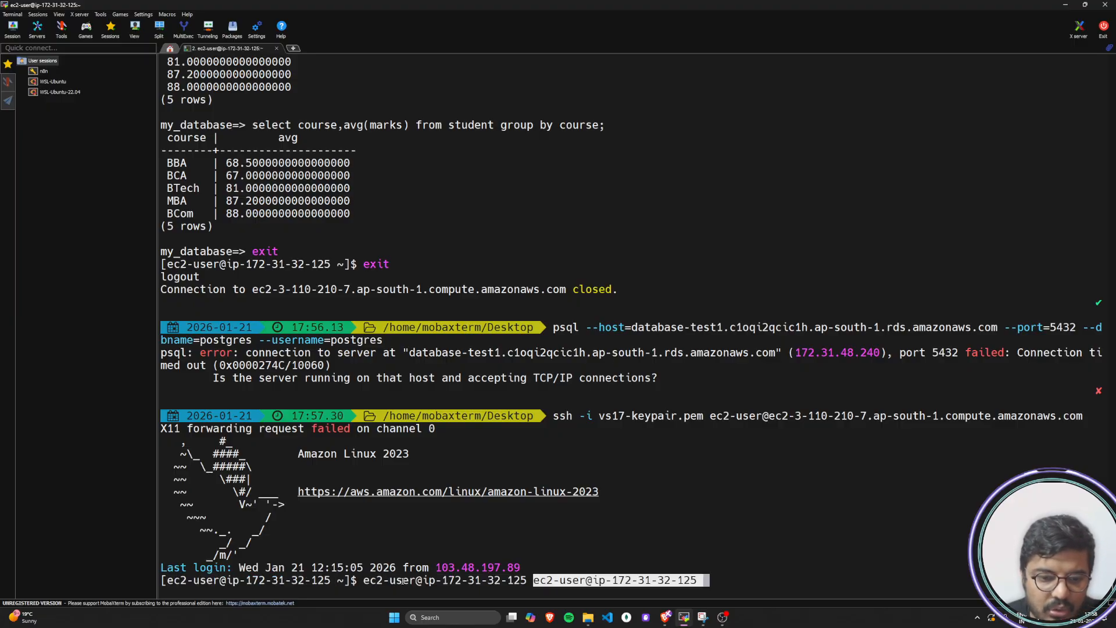
key("BackSpace")
key("BackSpace")
key("BackSpace")
key("BackSpace")
key("BackSpace")
key("BackSpace")
key("BackSpace")
key("BackSpace")
key("BackSpace")
key("BackSpace")
key("BackSpace")
key("BackSpace")
key("BackSpace")
key("BackSpace")
key("BackSpace")
key("BackSpace")
key("BackSpace")
key("BackSpace")
key("BackSpace")
key("BackSpace")
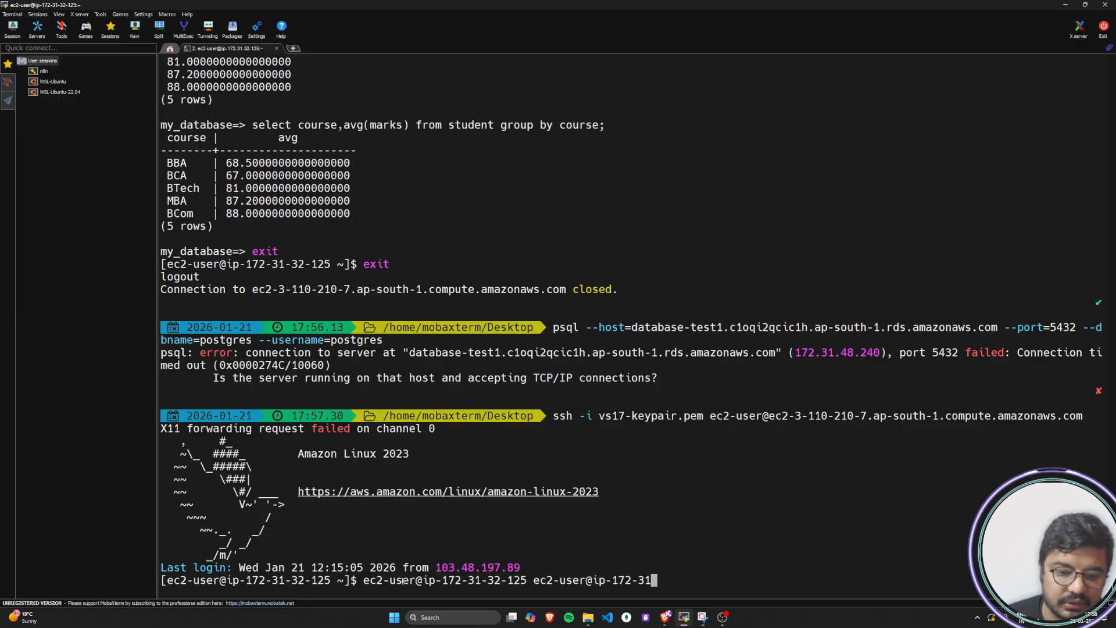
key("BackSpace")
key("BackSpace")
key("BackSpace")
key("BackSpace")
key("BackSpace")
key("BackSpace")
key("BackSpace")
key("BackSpace")
key("BackSpace")
key("BackSpace")
key("BackSpace")
key("BackSpace")
key("BackSpace")
key("BackSpace")
key("BackSpace")
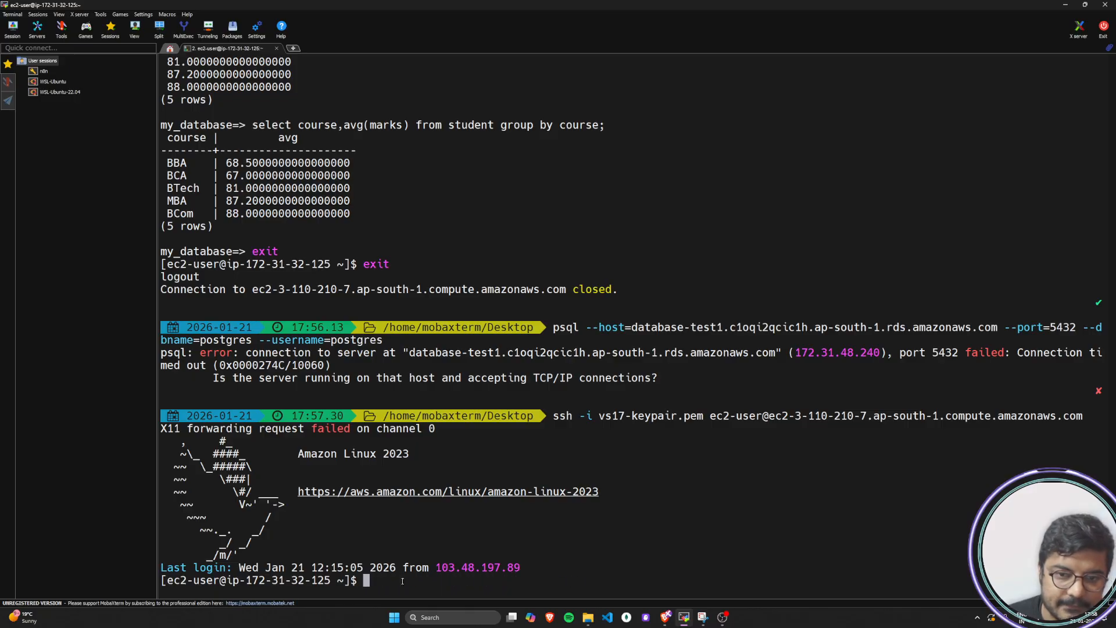
Copy the earlier psql command for database-test1 and paste it at the EC2 prompt
triple_click(556, 328)
key("super+c")
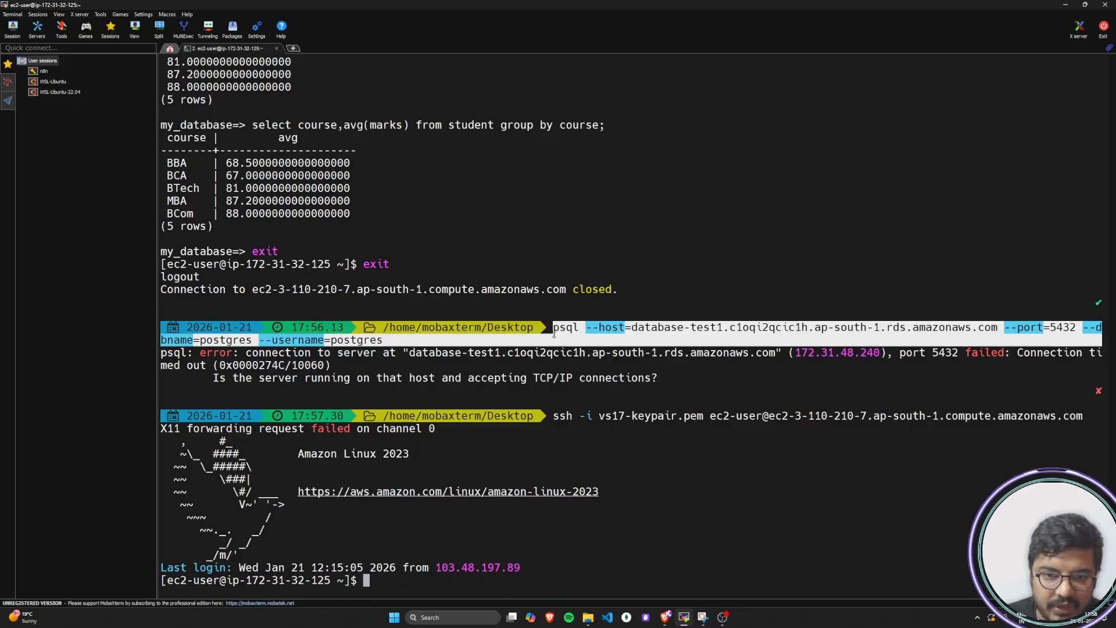
left_click(385, 341)
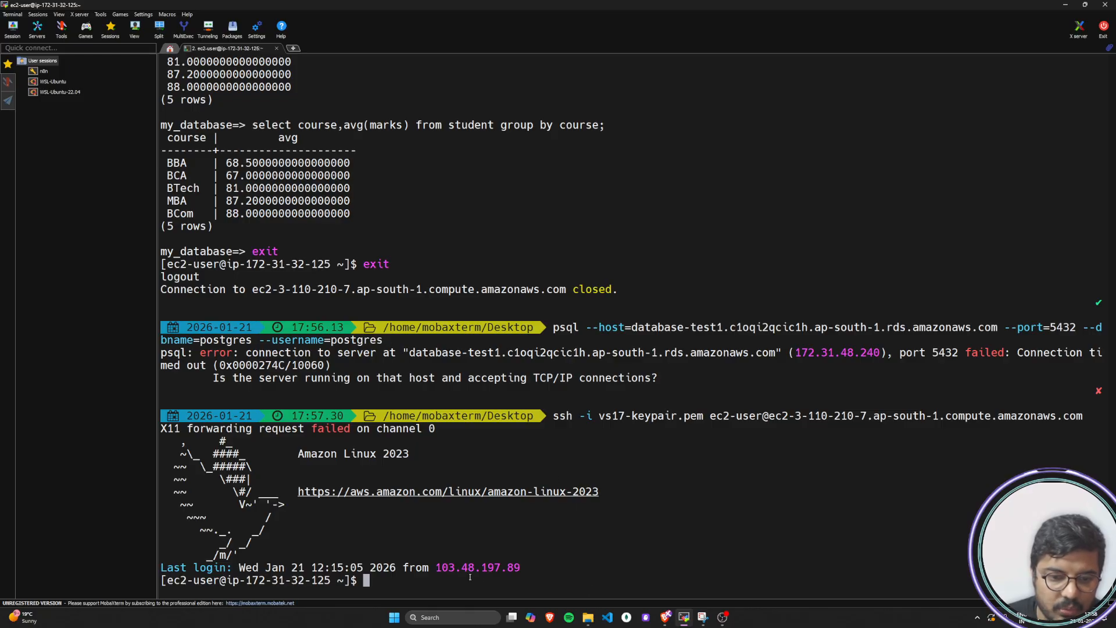
right_click(438, 584)
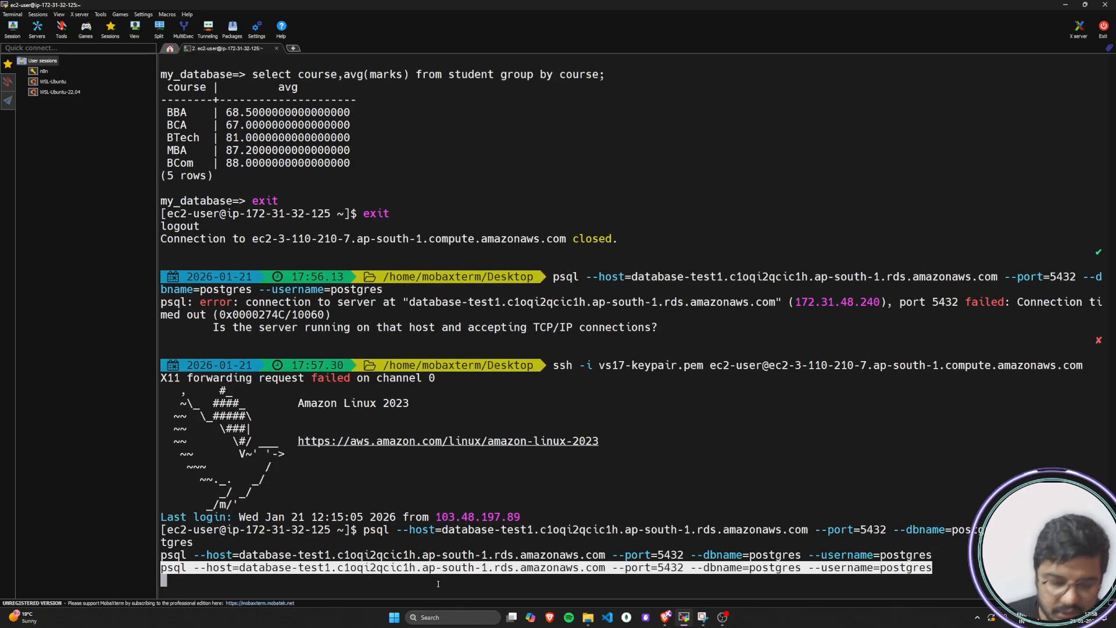
Delete the duplicate psql lines and run the remaining command against database-test1 on port 5432, database postgres, user postgres
key("BackSpace")
key("BackSpace")
key("BackSpace")
key("BackSpace")
key("BackSpace")
key("BackSpace")
key("BackSpace")
key("BackSpace")
key("BackSpace")
key("BackSpace")
key("BackSpace")
key("BackSpace")
key("BackSpace")
key("BackSpace")
key("BackSpace")
key("BackSpace")
key("BackSpace")
key("BackSpace")
key("BackSpace")
key("BackSpace")
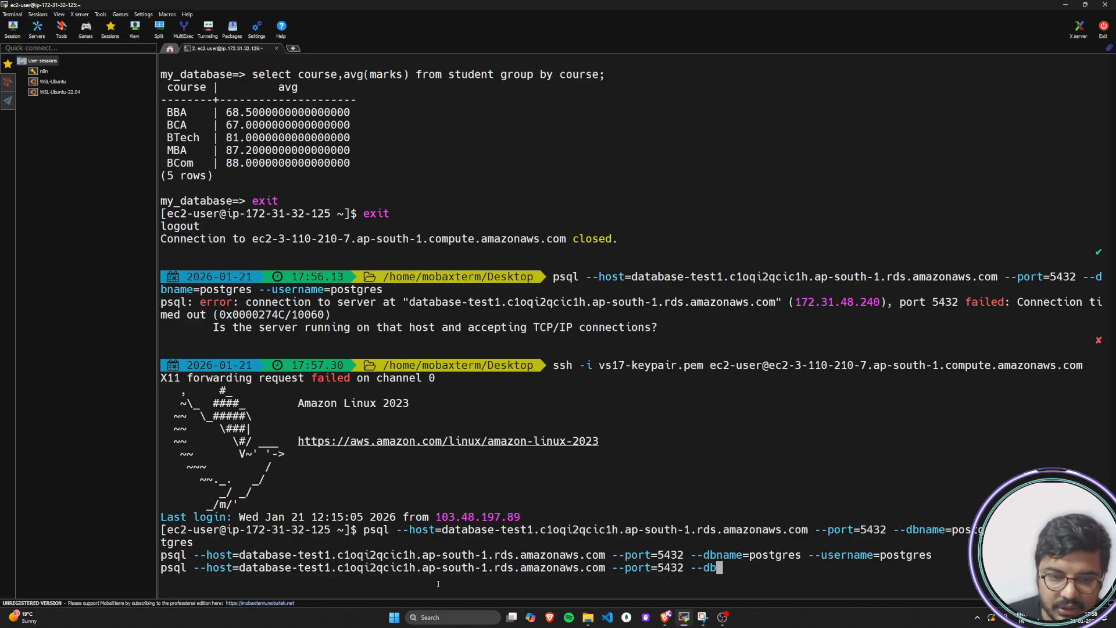
key("BackSpace")
key("BackSpace")
key("BackSpace")
key("BackSpace")
key("BackSpace")
key("BackSpace")
key("BackSpace")
key("BackSpace")
key("BackSpace")
key("BackSpace")
key("BackSpace")
key("BackSpace")
key("BackSpace")
key("BackSpace")
key("BackSpace")
key("BackSpace")
key("BackSpace")
key("BackSpace")
key("BackSpace")
key("BackSpace")
key("BackSpace")
key("BackSpace")
key("BackSpace")
key("BackSpace")
key("BackSpace")
key("BackSpace")
key("BackSpace")
key("BackSpace")
key("BackSpace")
key("BackSpace")
key("BackSpace")
key("BackSpace")
key("BackSpace")
key("BackSpace")
key("BackSpace")
key("BackSpace")
key("BackSpace")
key("BackSpace")
key("BackSpace")
key("BackSpace")
key("BackSpace")
key("BackSpace")
key("BackSpace")
key("BackSpace")
key("BackSpace")
key("BackSpace")
key("BackSpace")
key("BackSpace")
key("BackSpace")
key("BackSpace")
key("BackSpace")
key("BackSpace")
key("BackSpace")
key("BackSpace")
key("BackSpace")
key("BackSpace")
key("BackSpace")
key("BackSpace")
key("BackSpace")
key("BackSpace")
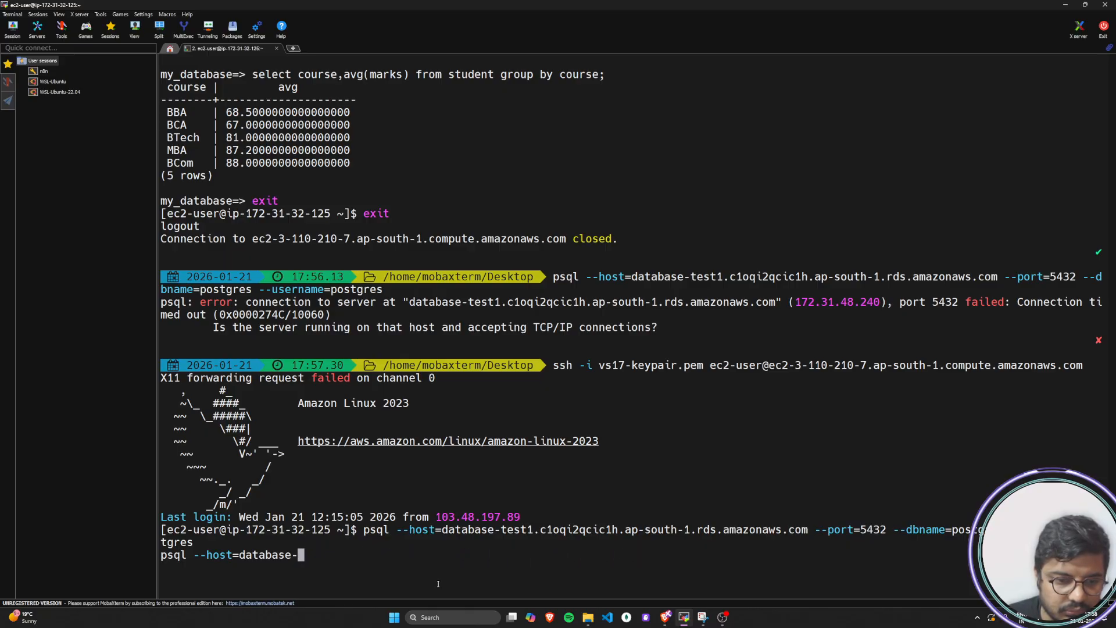
key("BackSpace")
key("BackSpace")
key("BackSpace")
key("BackSpace")
key("BackSpace")
key("BackSpace")
key("BackSpace")
key("BackSpace")
key("BackSpace")
key("BackSpace")
key("BackSpace")
key("BackSpace")
key("BackSpace")
key("BackSpace")
key("BackSpace")
key("BackSpace")
key("BackSpace")
key("BackSpace")
key("BackSpace")
key("BackSpace")
key("BackSpace")
key("Return")
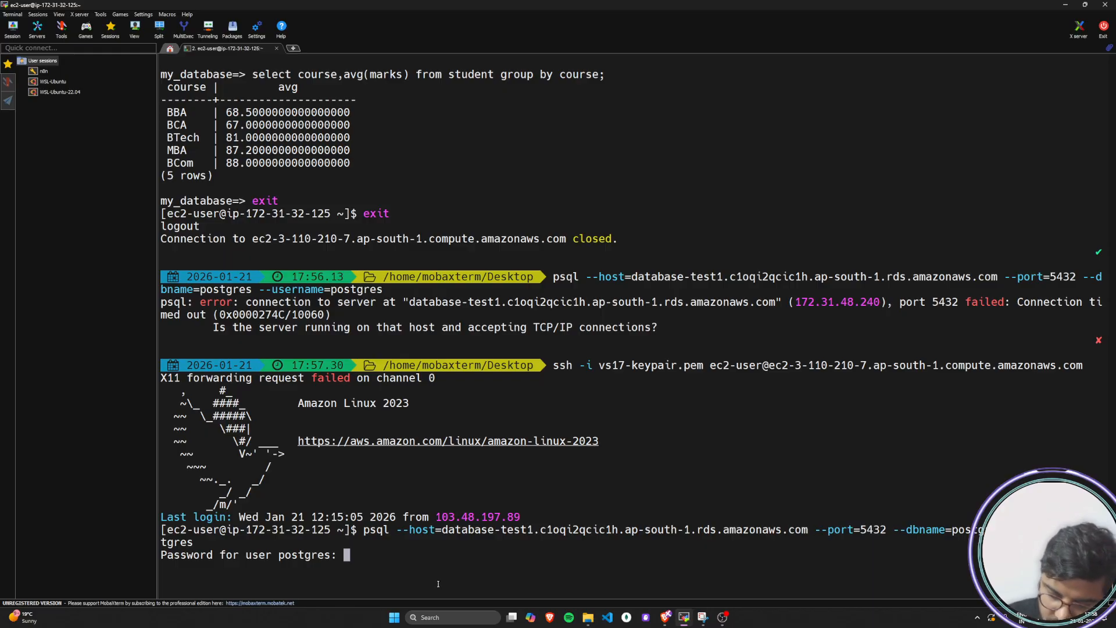
Submit the password for user postgres, and highlight the postgres prompt, the EC2 host name and the local Desktop path for comparison
key("Return")
left_click_drag(209, 582, 163, 580)
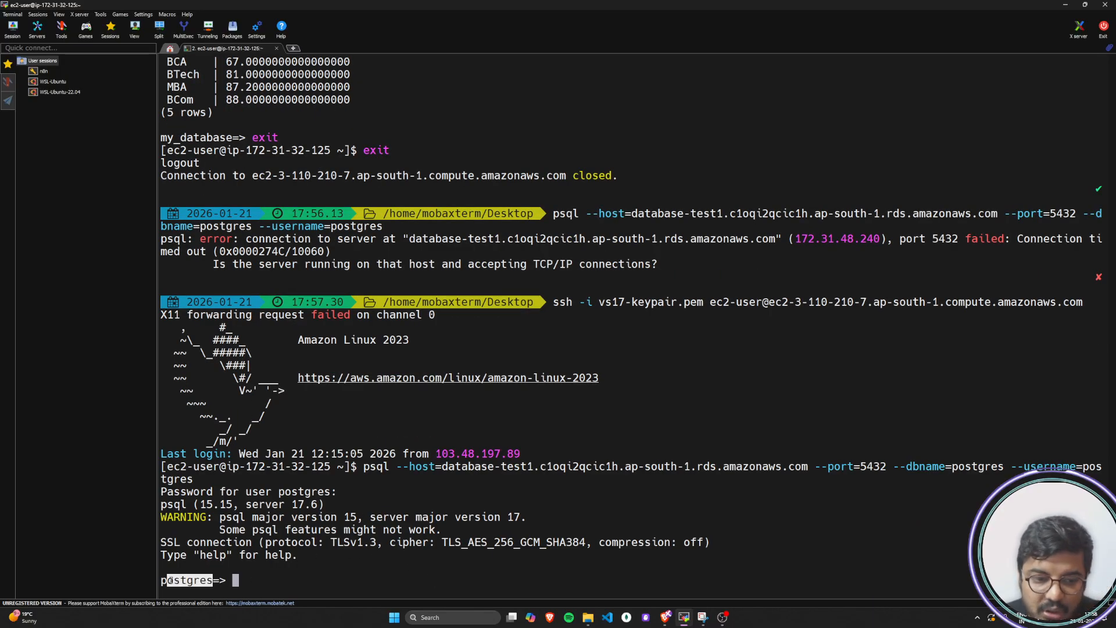
left_click(274, 579)
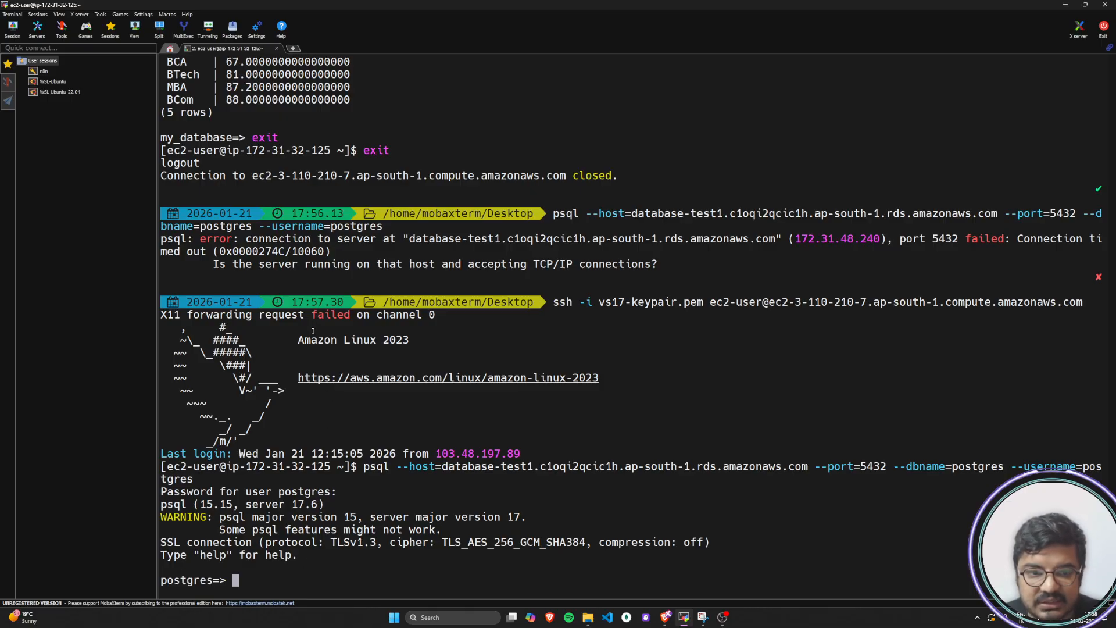
left_click_drag(221, 470, 331, 470)
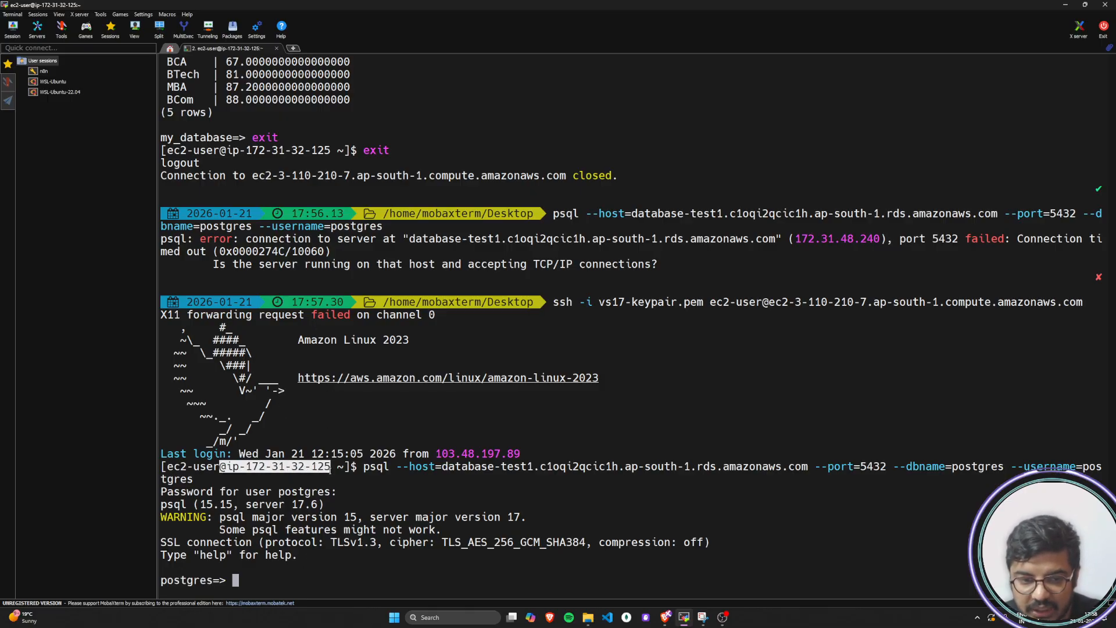
left_click_drag(380, 216, 535, 215)
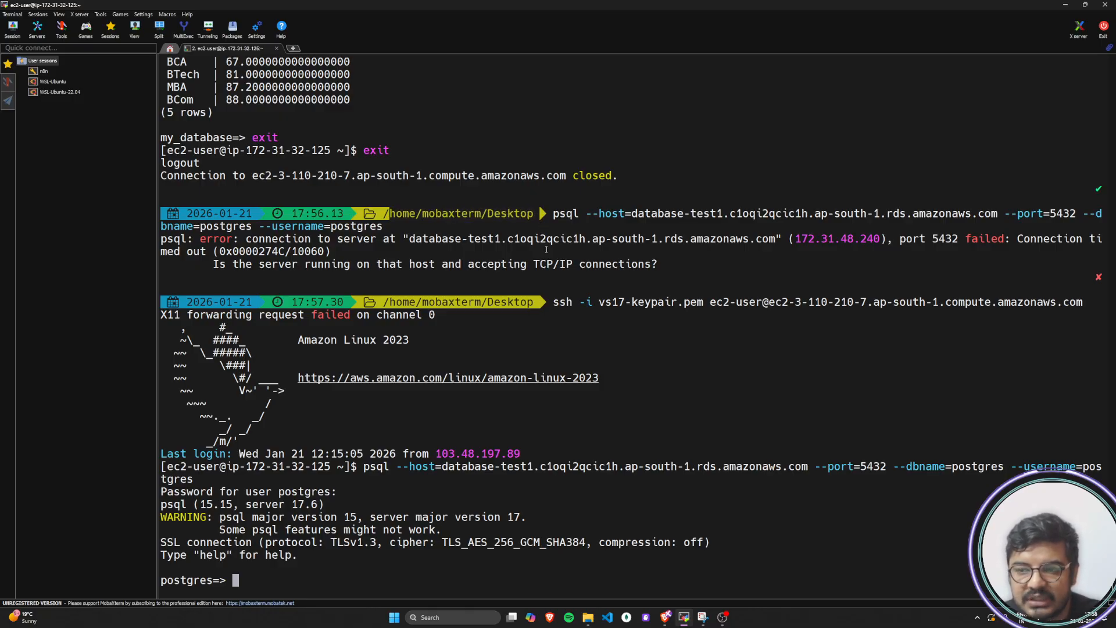
Switch to the browser and bring up the Launching PostgreSQL RDS Instance diagram in the AWS Data Engineering Certification workspace
left_click(666, 617)
left_click(625, 574)
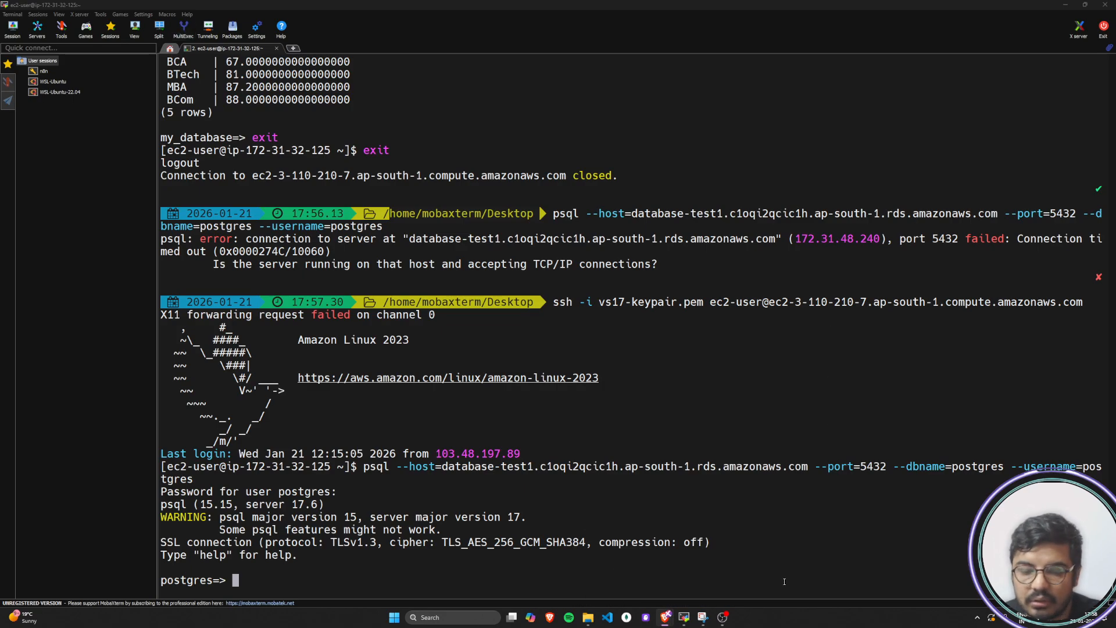
mouse_move(670, 619)
left_click(704, 574)
left_click(61, 7)
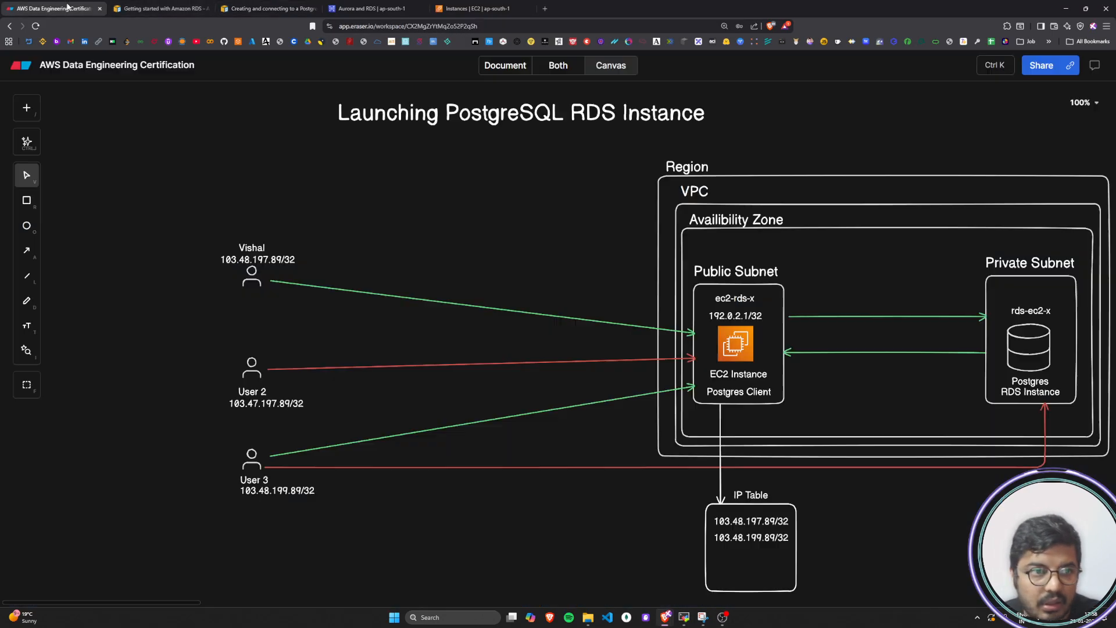
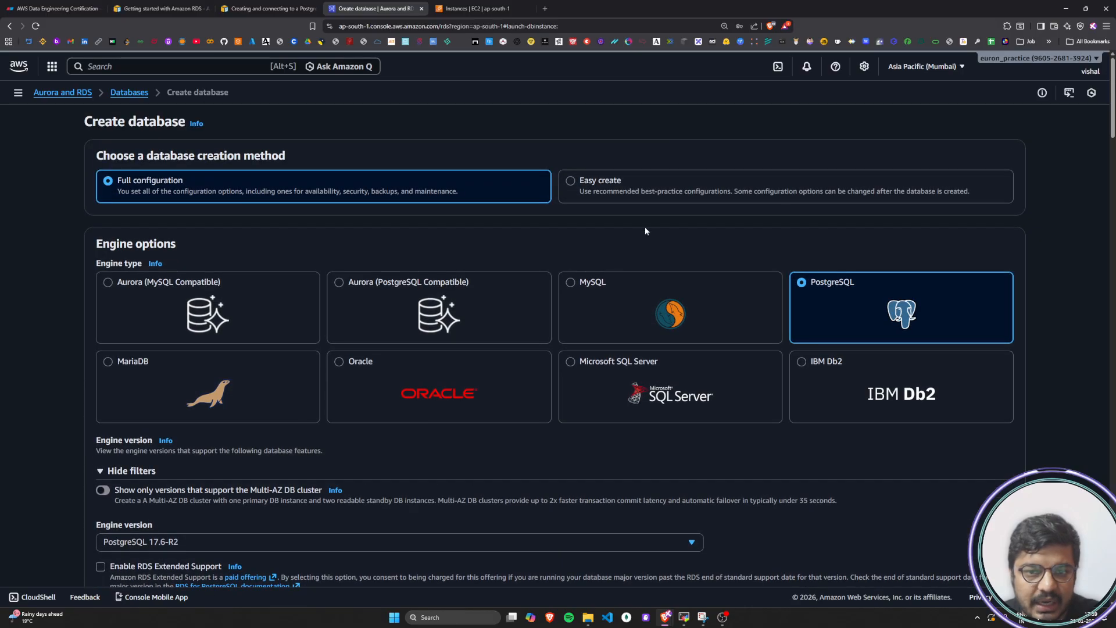
Set the engine version of the new PostgreSQL database to PostgreSQL 18.1-R1
scroll(232, 383, "down", 2)
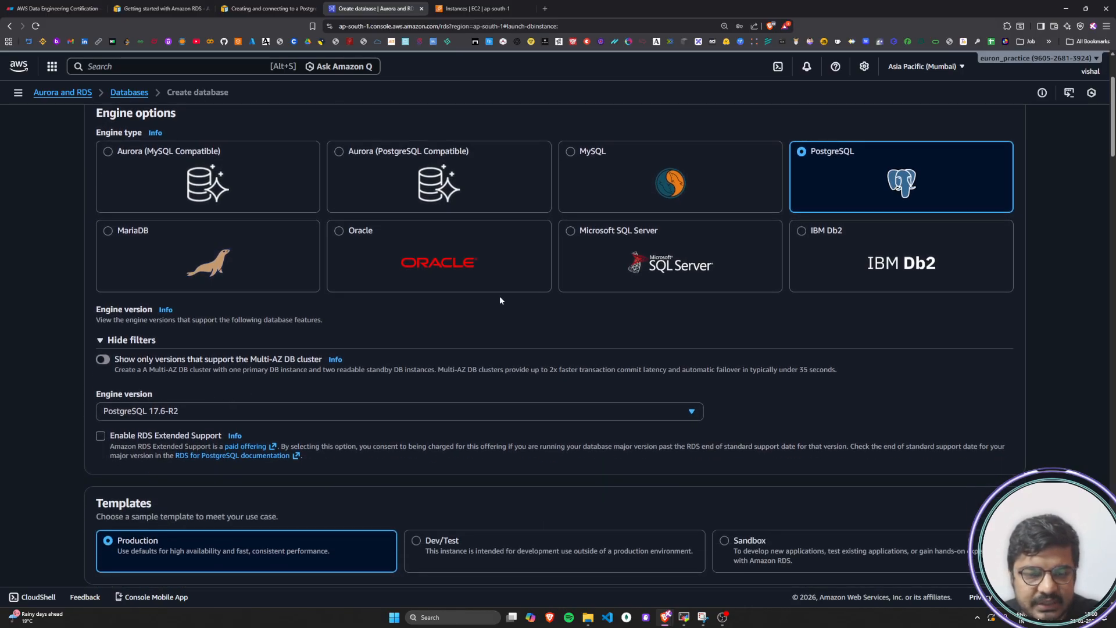
scroll(541, 244, "up", 2)
scroll(542, 238, "down", 2)
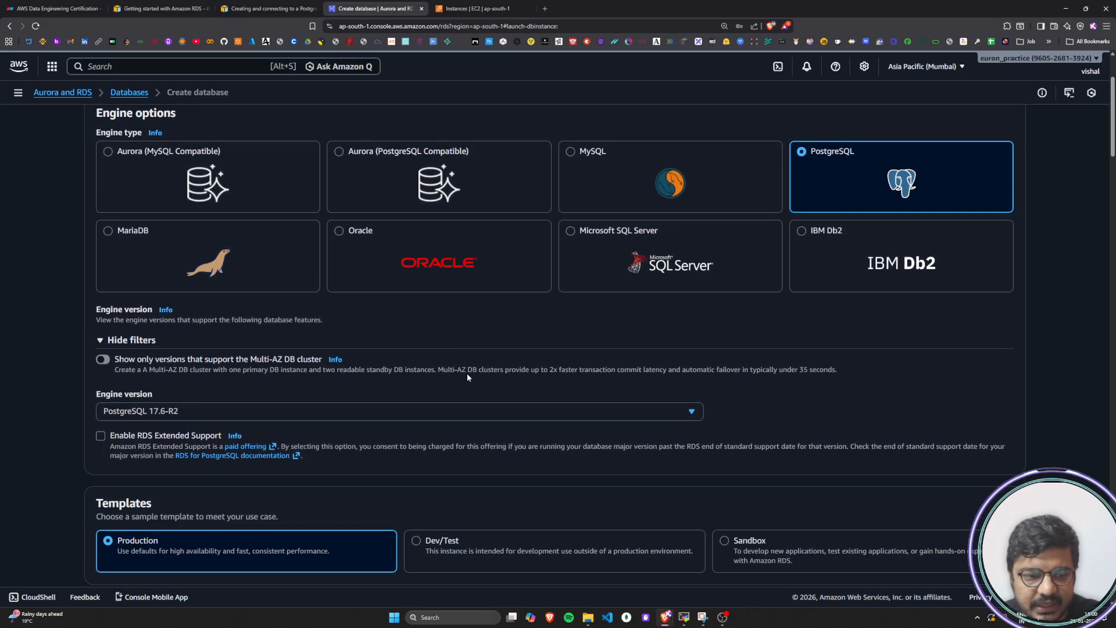
left_click(567, 411)
scroll(324, 333, "up", 3)
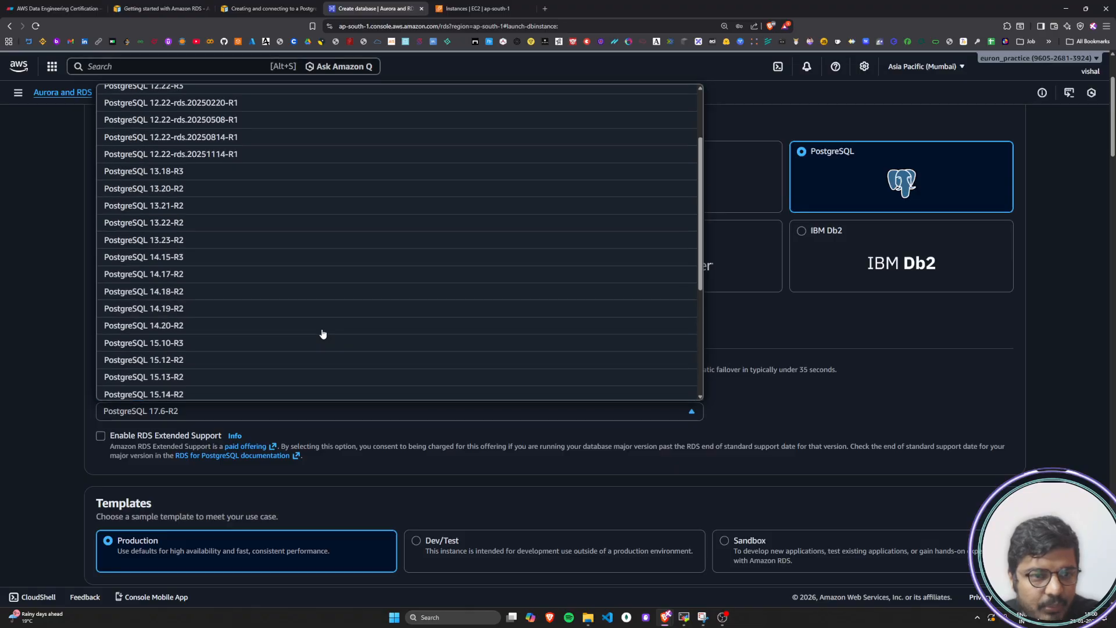
scroll(322, 331, "up", 2)
scroll(297, 200, "down", 6)
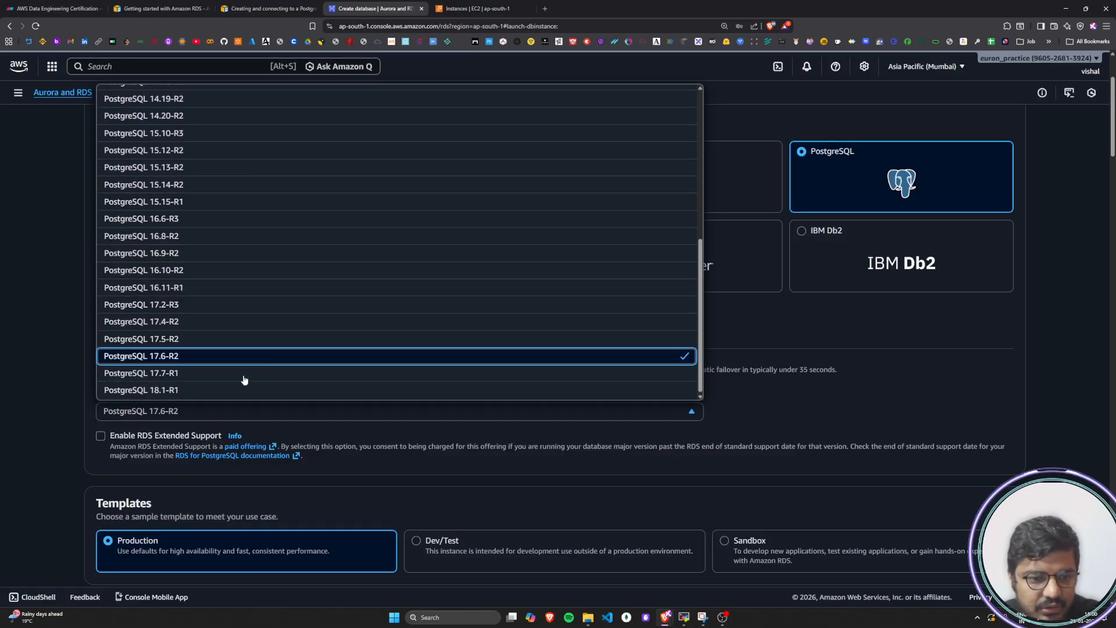
left_click(227, 390)
Try the Dev/Test and Sandbox templates to compare their deployment options, and highlight the Single-AZ DB instance deployment title
scroll(25, 400, "down", 1)
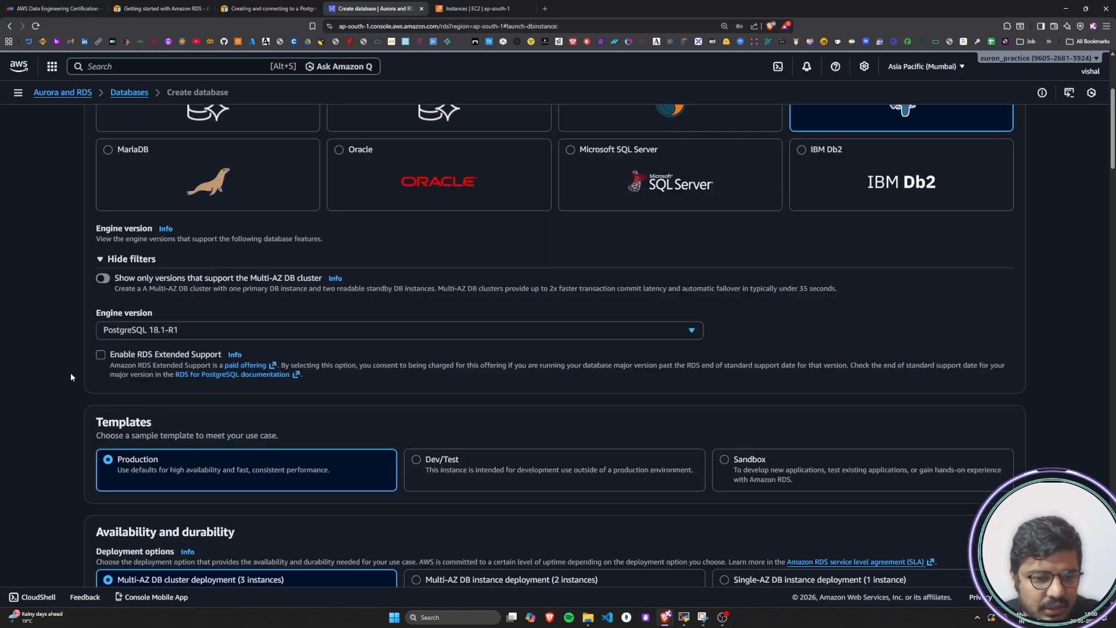
scroll(71, 377, "down", 1)
scroll(95, 308, "down", 2)
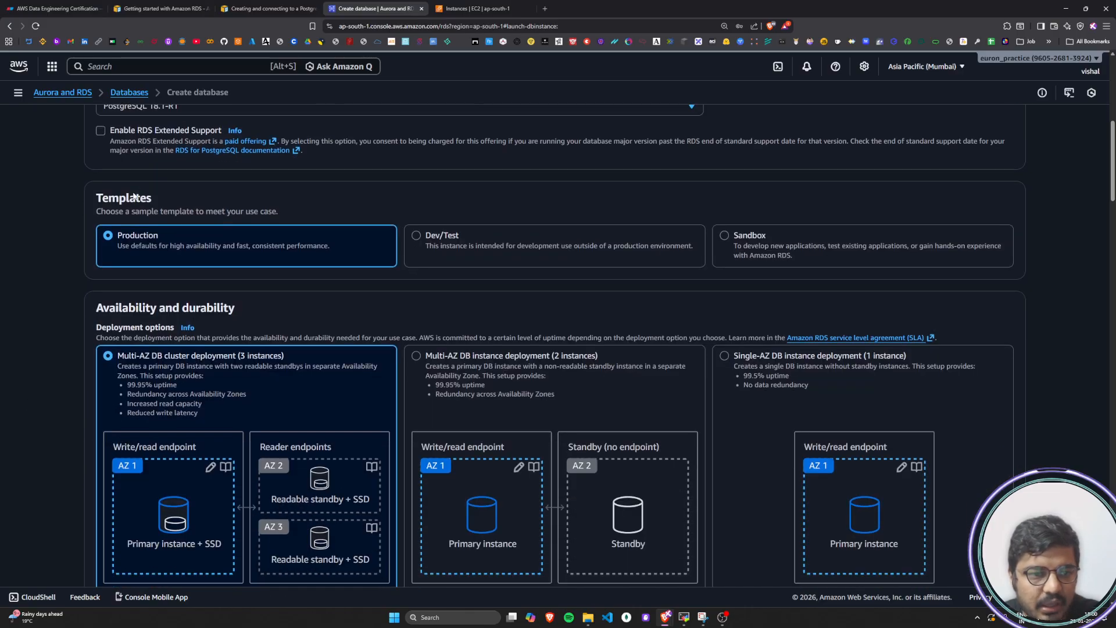
left_click_drag(97, 198, 166, 198)
left_click(166, 198)
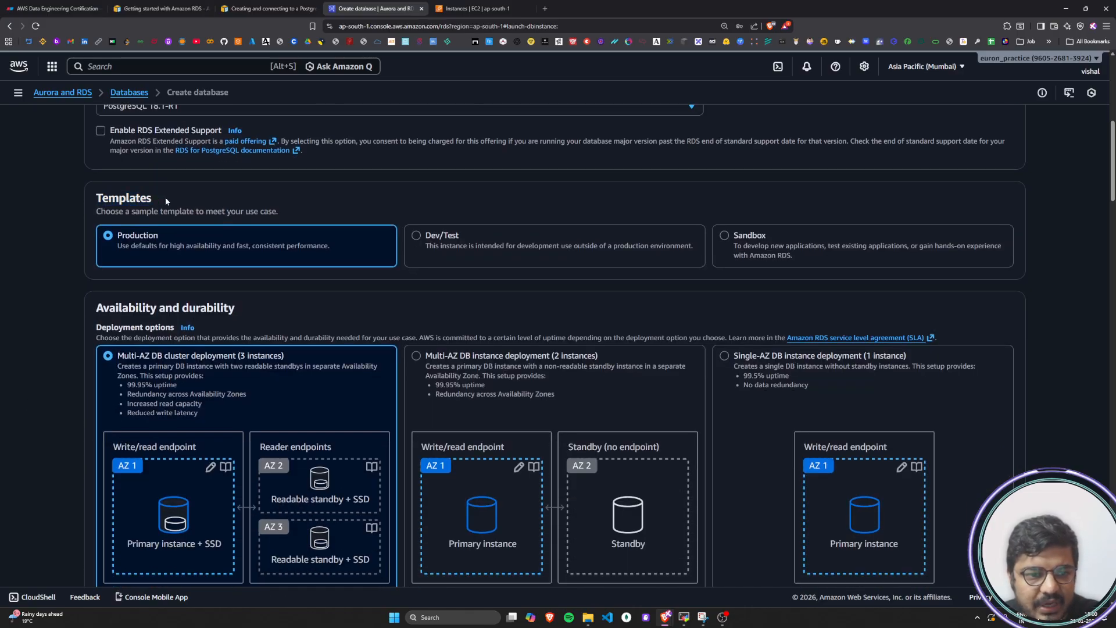
left_click(411, 238)
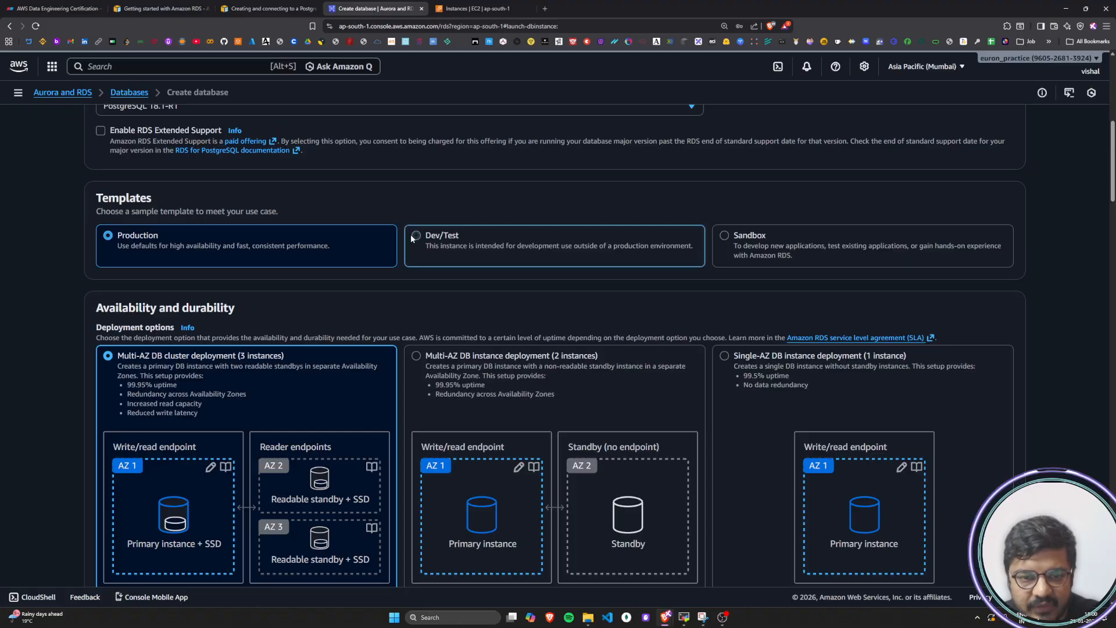
left_click(728, 239)
scroll(728, 239, "down", 2)
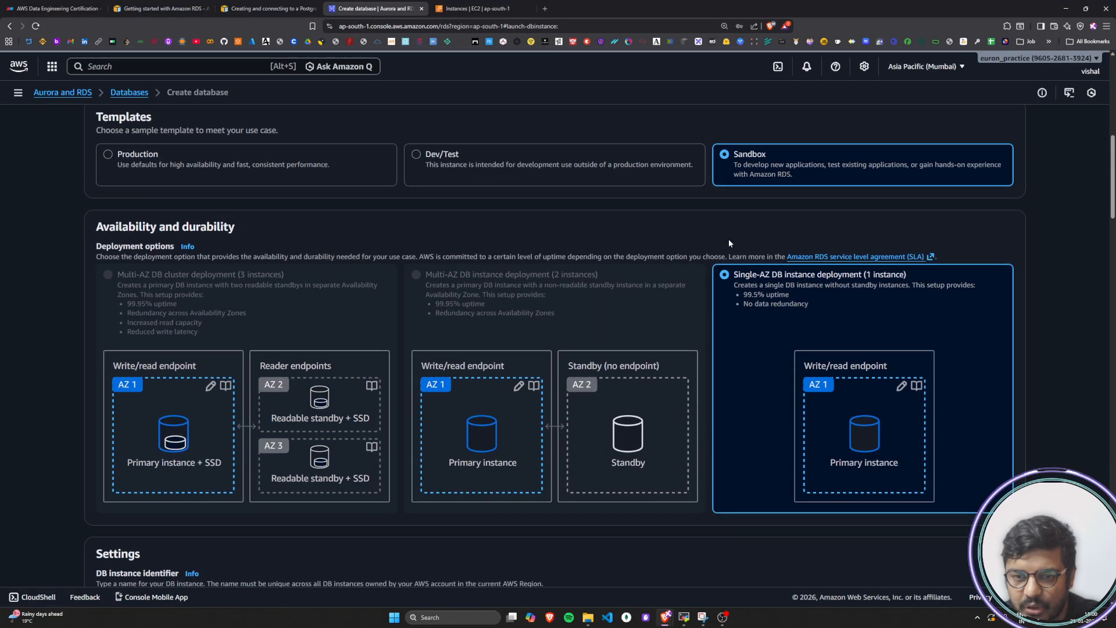
scroll(649, 348, "up", 1)
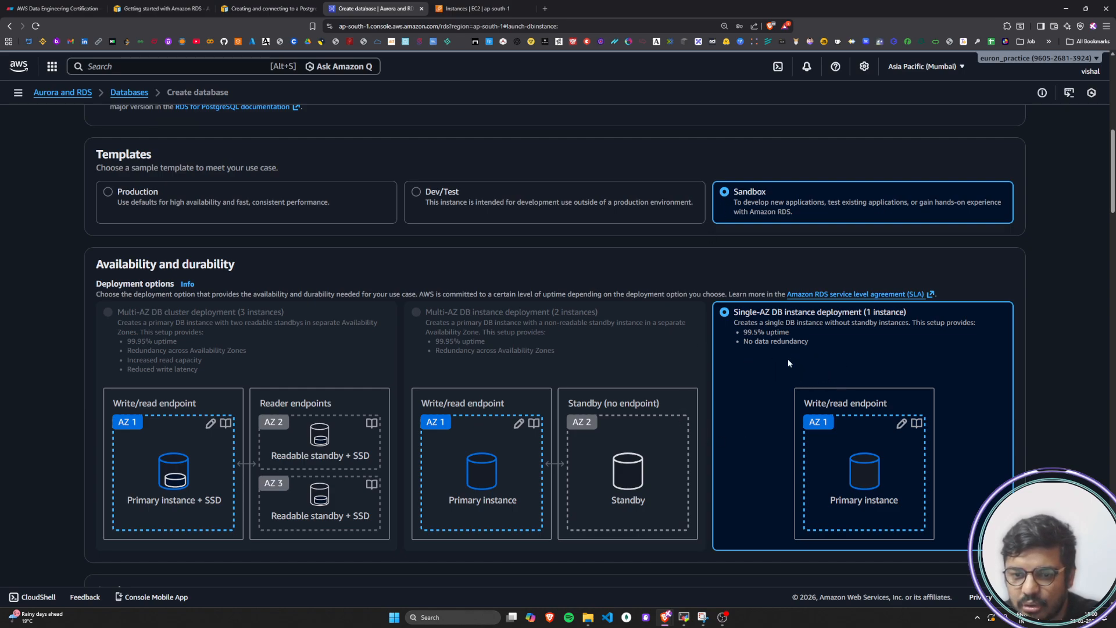
left_click_drag(736, 314, 861, 319)
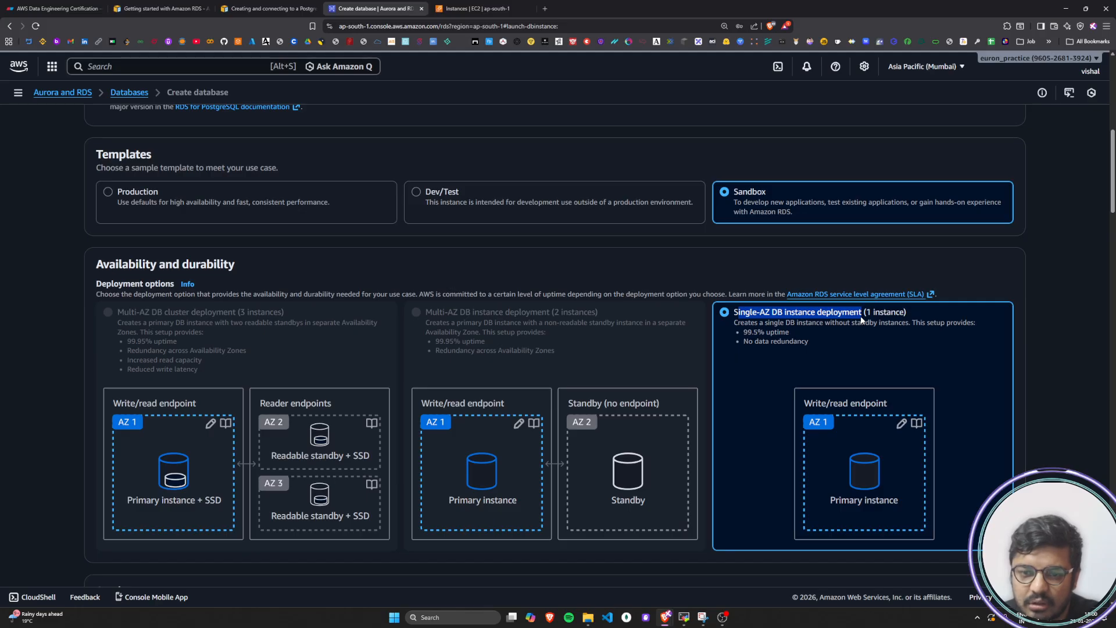
left_click(861, 320)
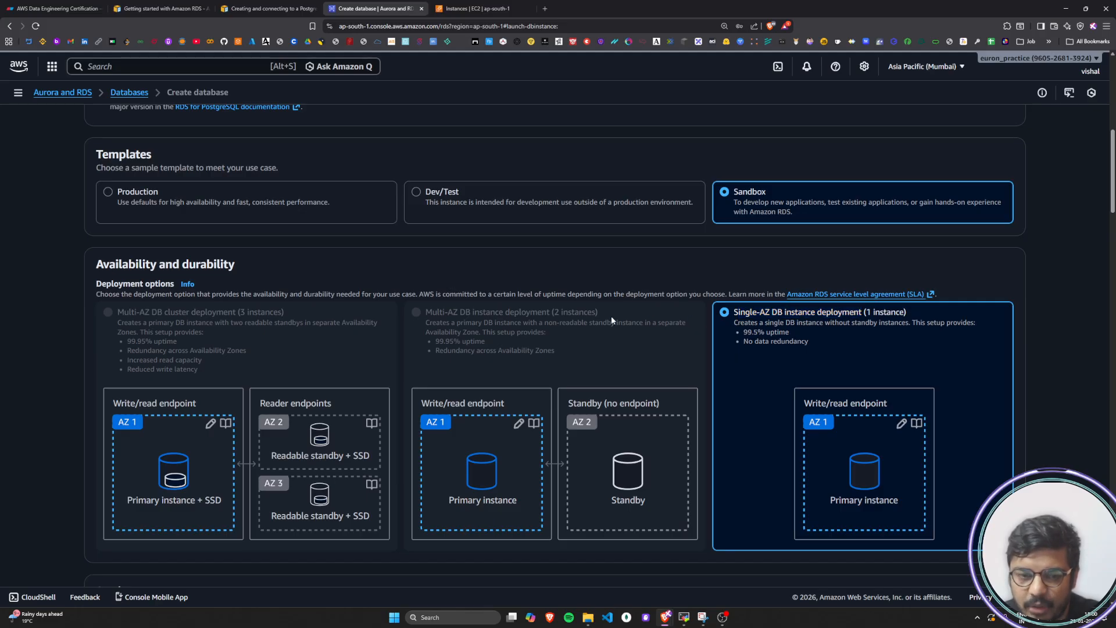
Choose the Production template after trying Dev/Test, and highlight the two Multi-AZ deployment option titles
left_click(420, 198)
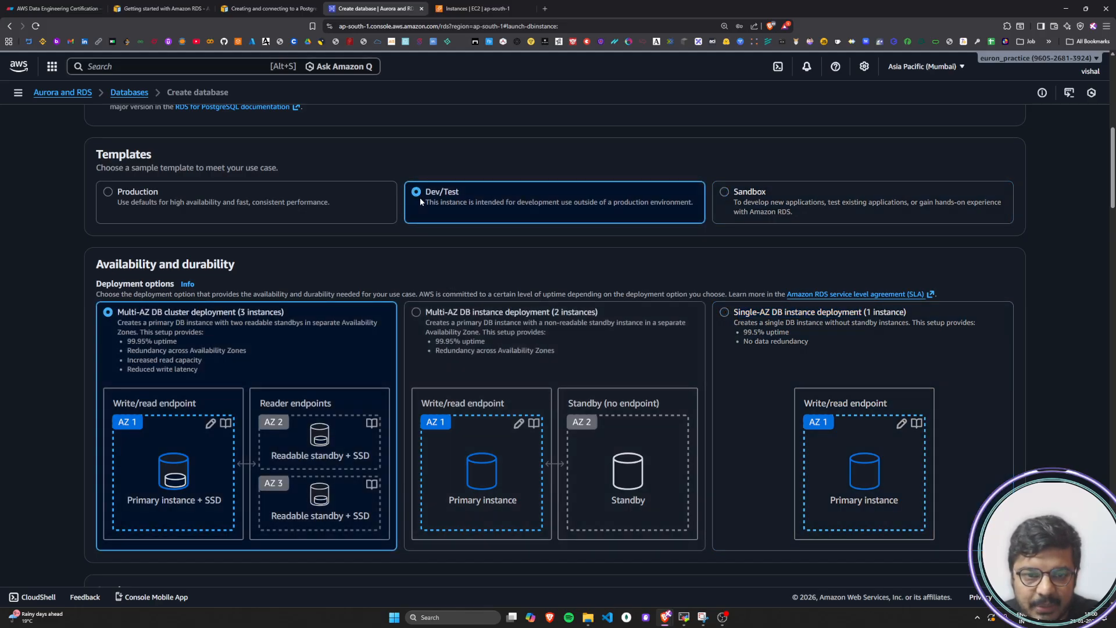
left_click(245, 203)
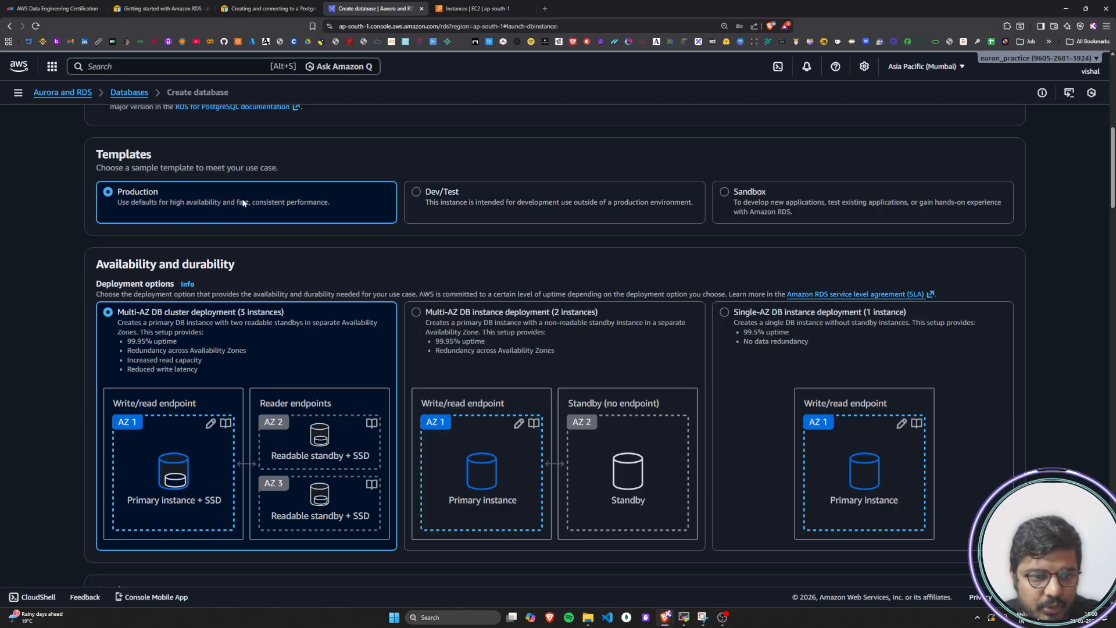
left_click_drag(426, 312, 598, 314)
left_click(573, 314)
left_click_drag(163, 314, 302, 317)
left_click(303, 317)
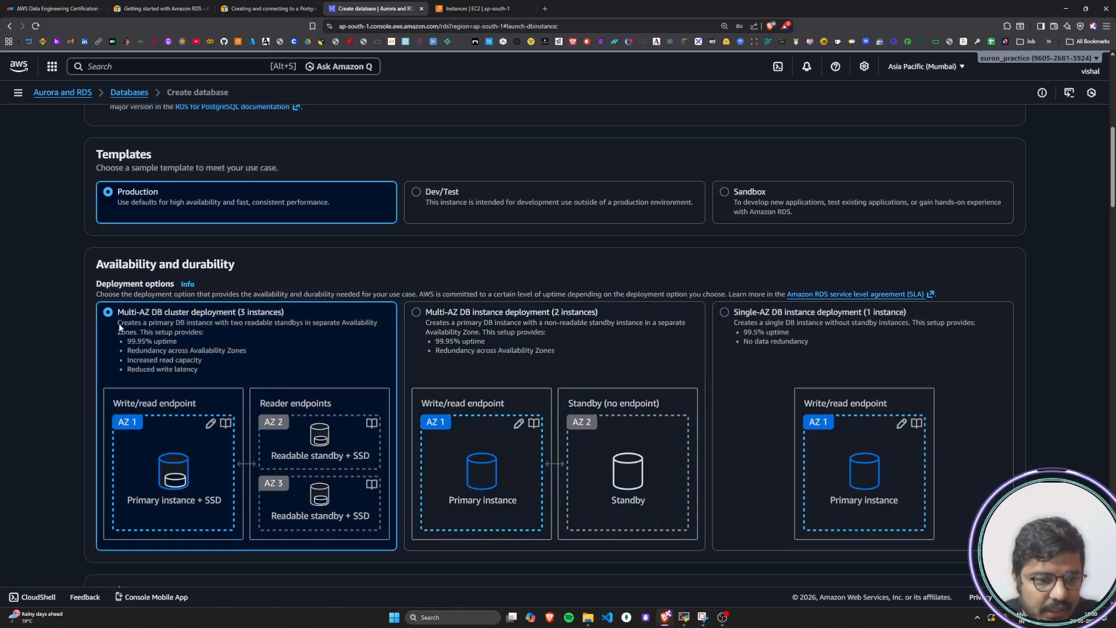
Examine the Multi-AZ DB cluster deployment's description, highlighting its readable standbys, redundancy, read capacity and write latency points
left_click_drag(118, 326, 283, 328)
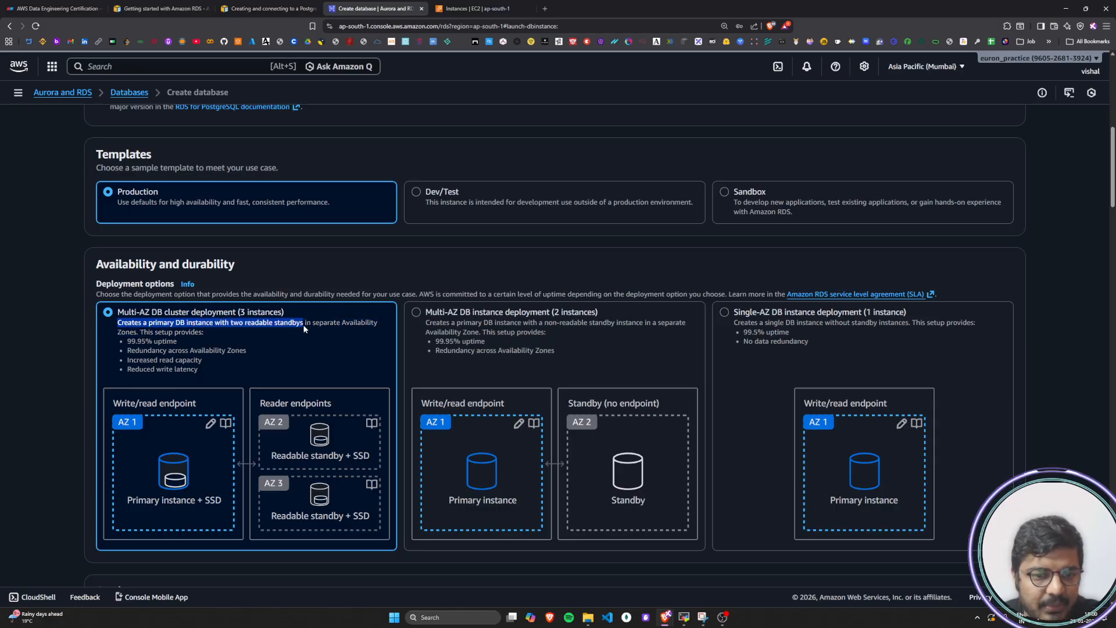
left_click_drag(381, 326, 227, 357)
left_click(210, 335)
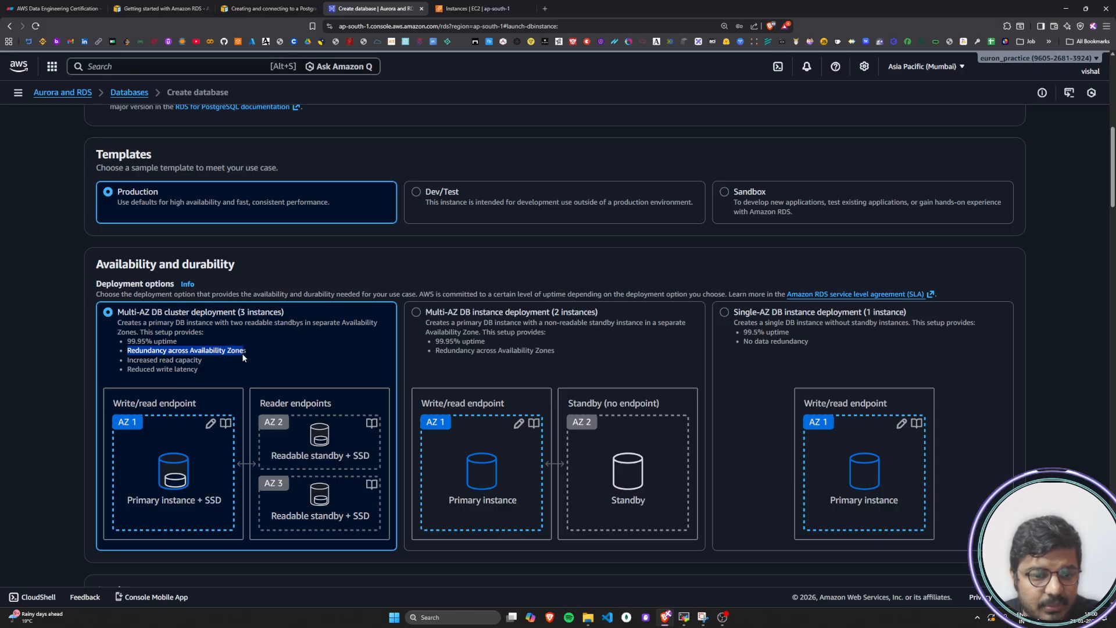
left_click_drag(129, 361, 201, 362)
left_click(149, 361)
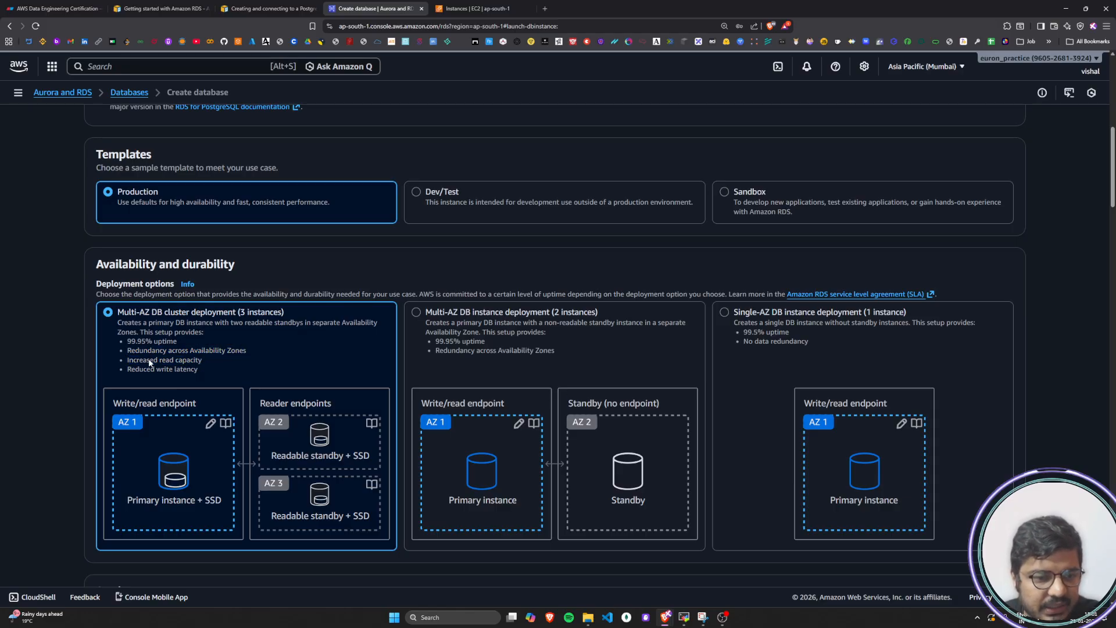
left_click_drag(130, 361, 211, 363)
left_click(144, 367)
left_click_drag(128, 368, 198, 369)
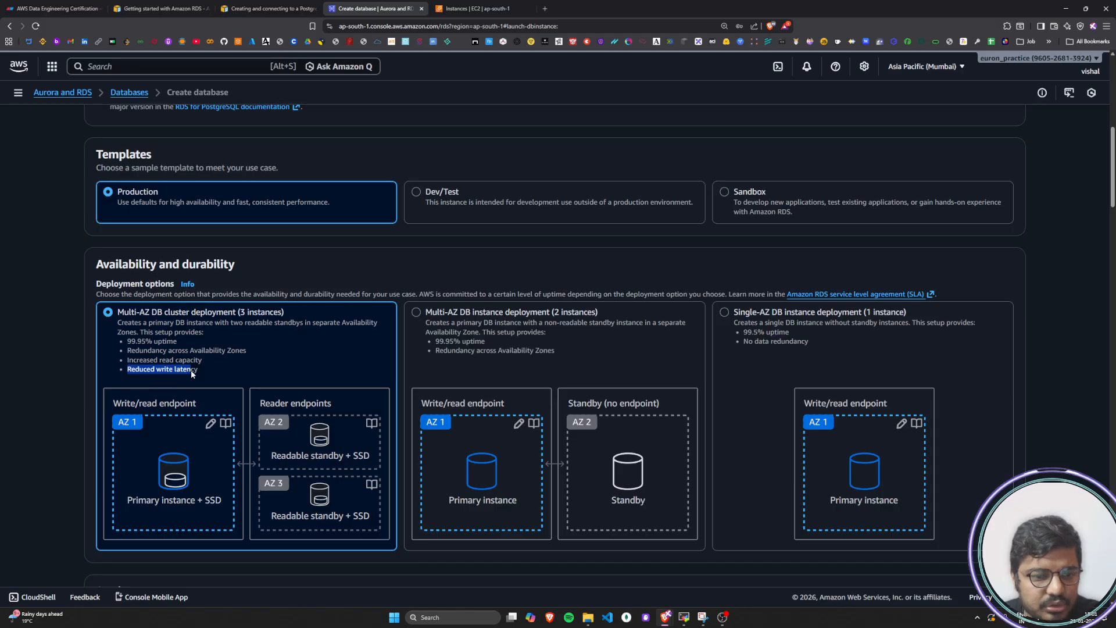
left_click(197, 369)
Replace the DB cluster identifier with multiaz-postgres
scroll(218, 391, "down", 2)
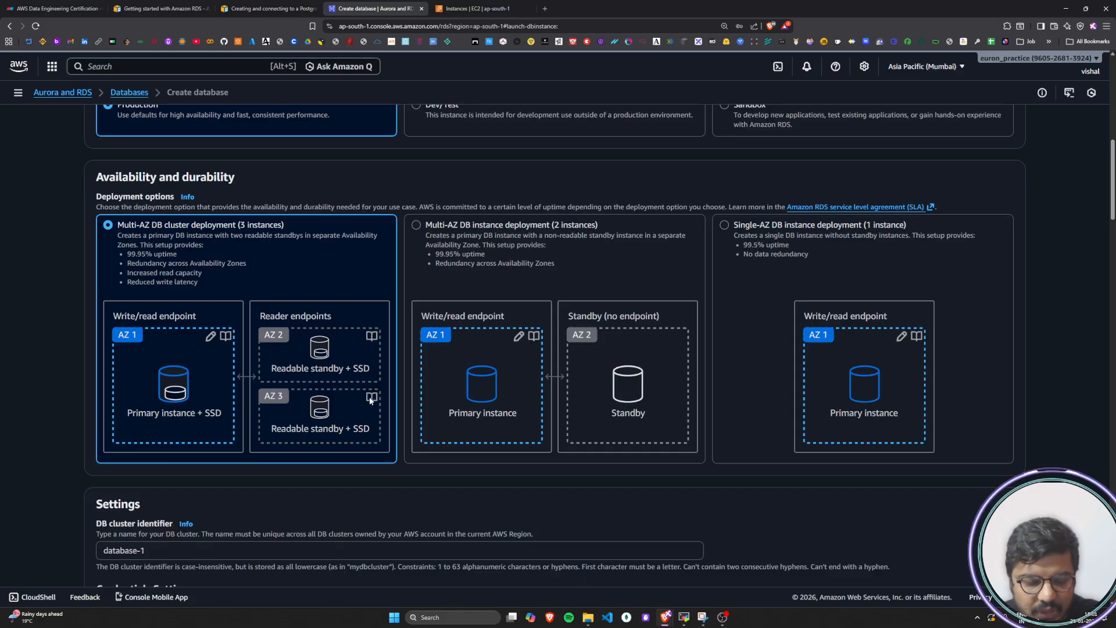
scroll(370, 400, "down", 4)
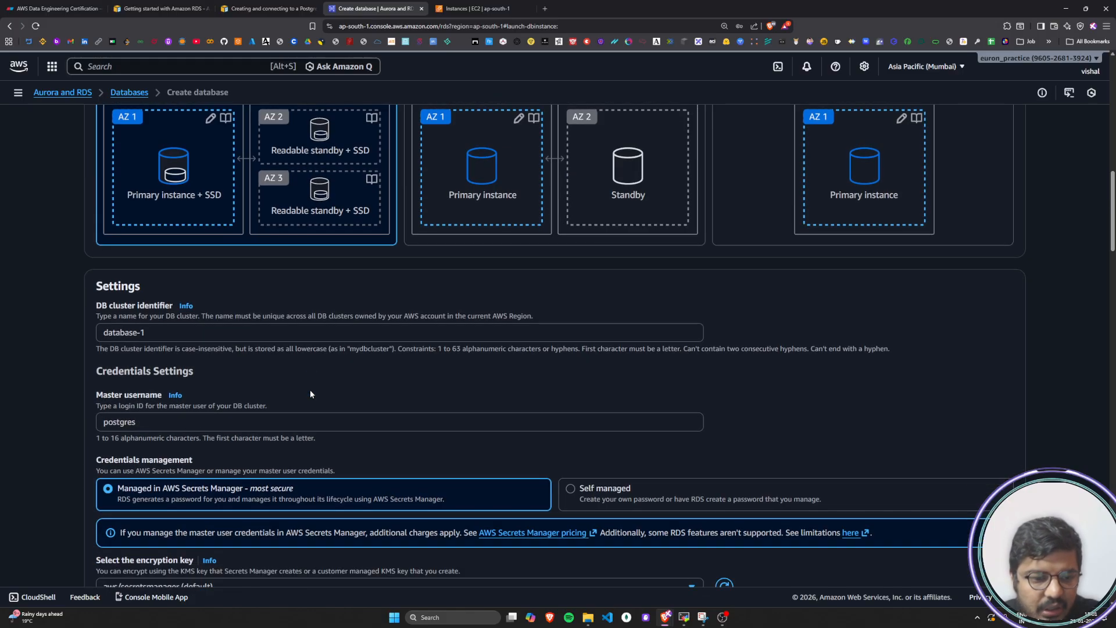
left_click(179, 335)
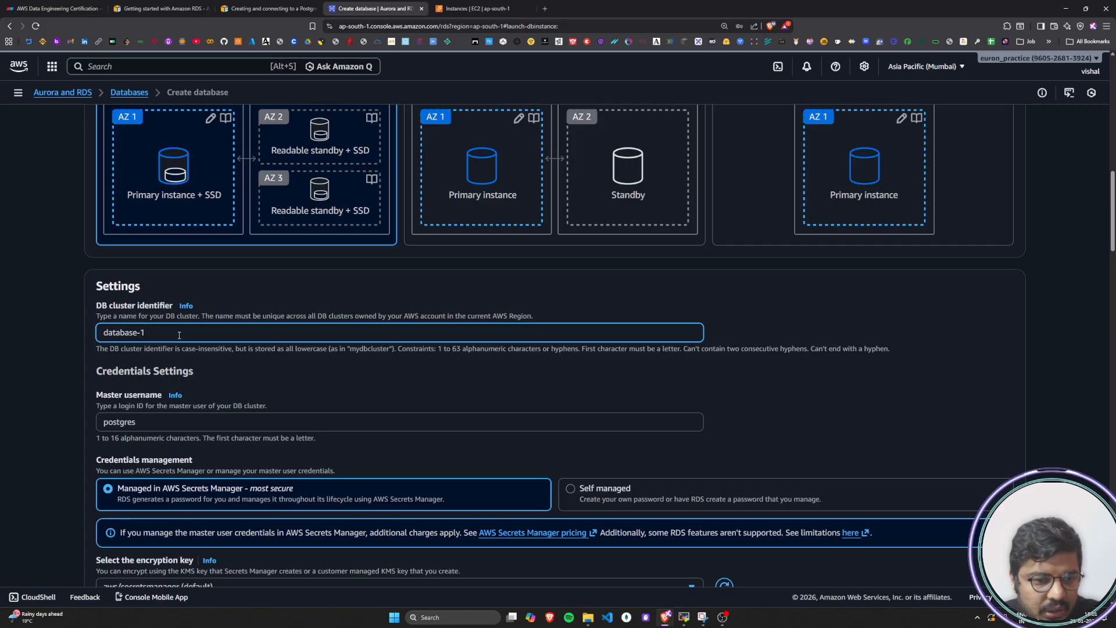
triple_click(179, 335)
key("BackSpace")
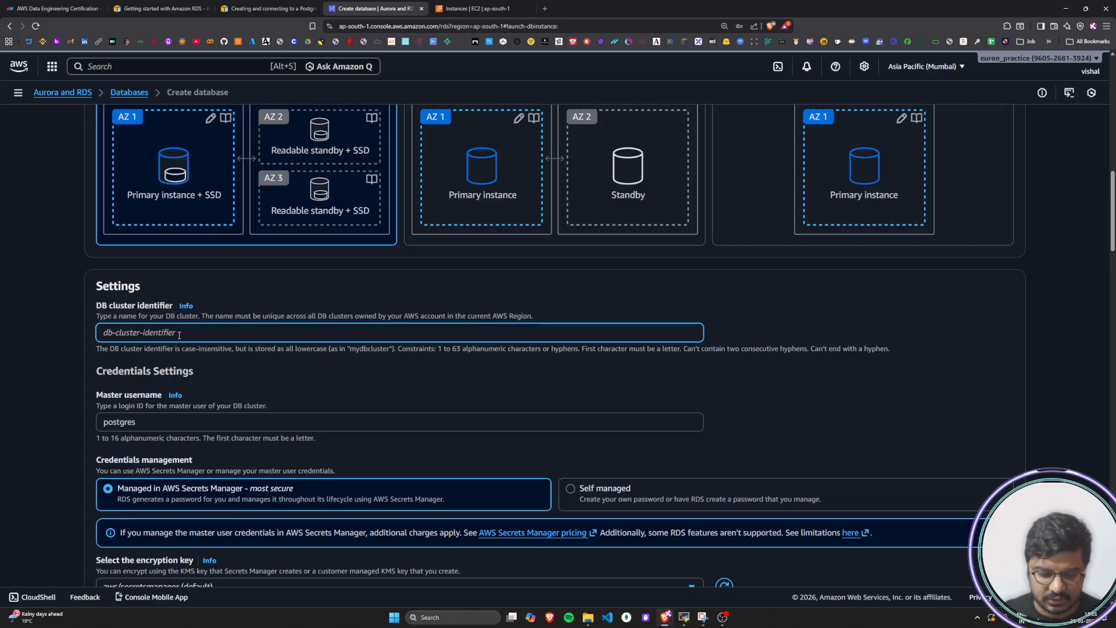
type("m")
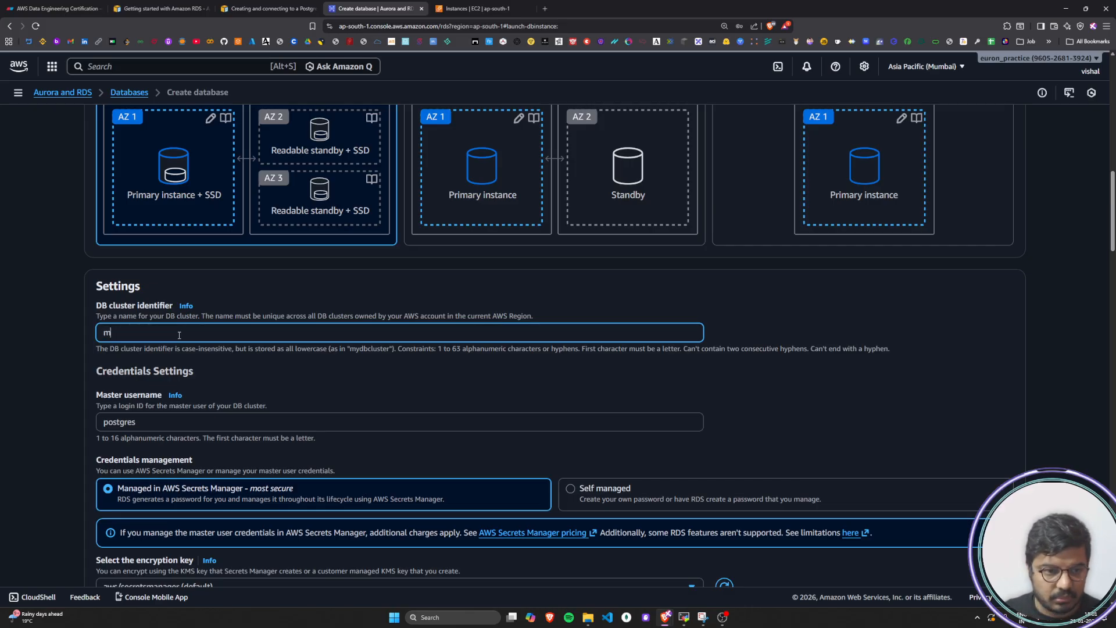
type("ultia")
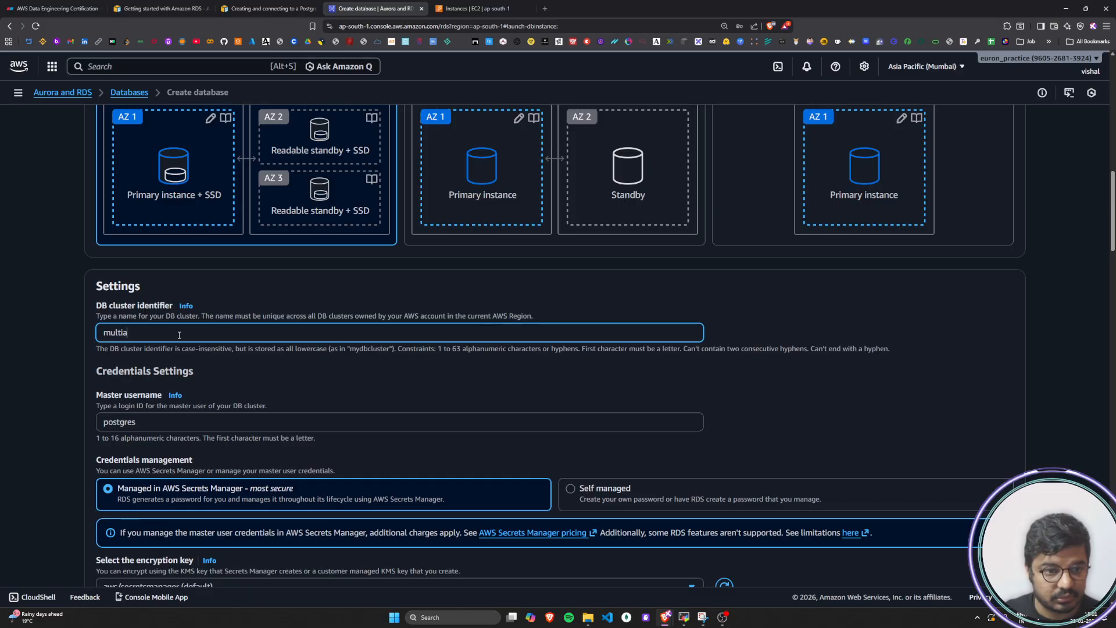
type("z")
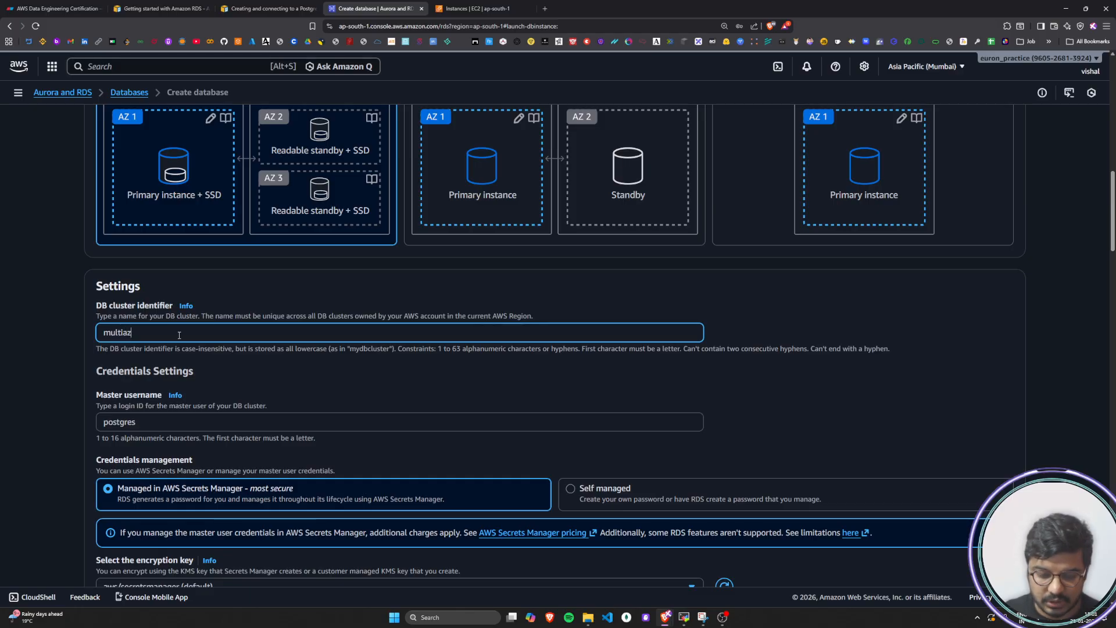
type("-d")
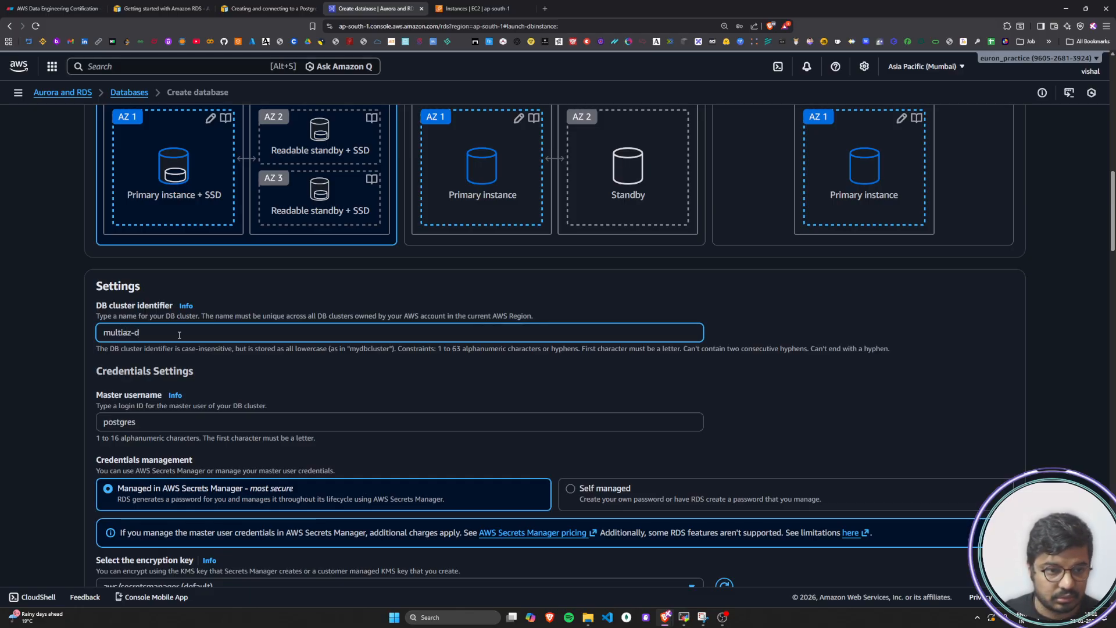
type("b")
key("BackSpace")
key("BackSpace")
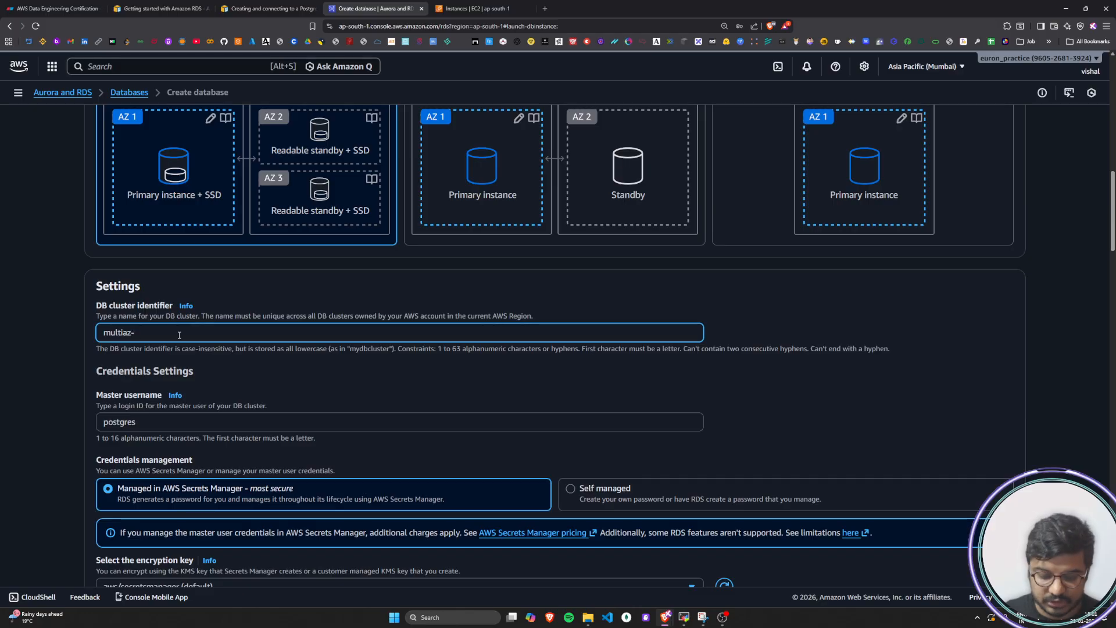
type("postgres")
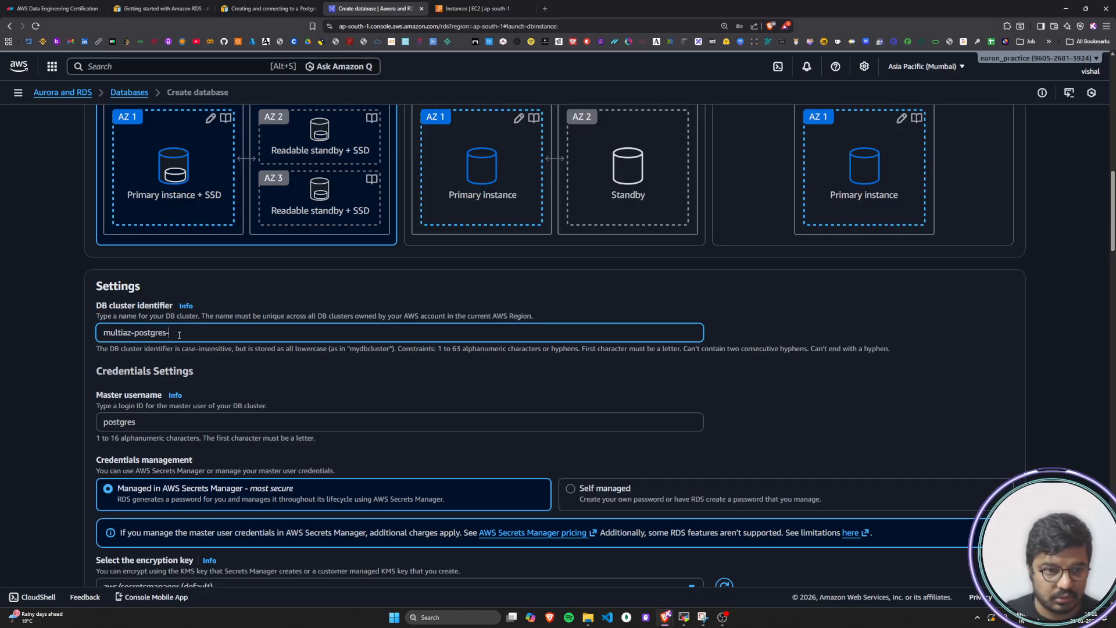
type("-de")
key("BackSpace")
key("BackSpace")
key("BackSpace")
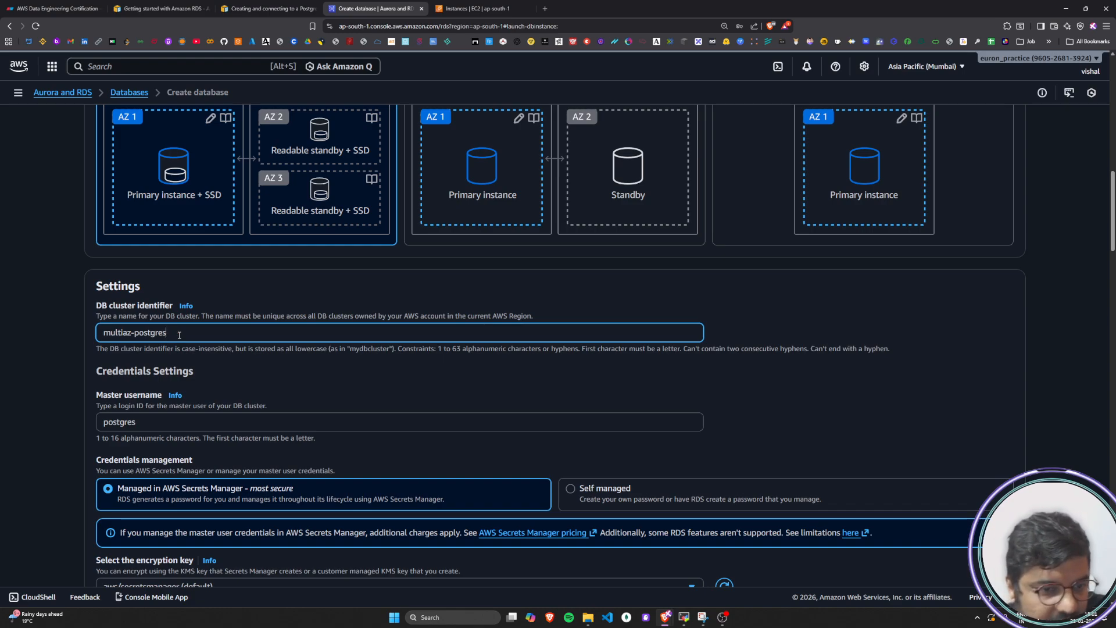
Highlight the Master username label and set credentials management to Self managed
scroll(179, 335, "down", 3)
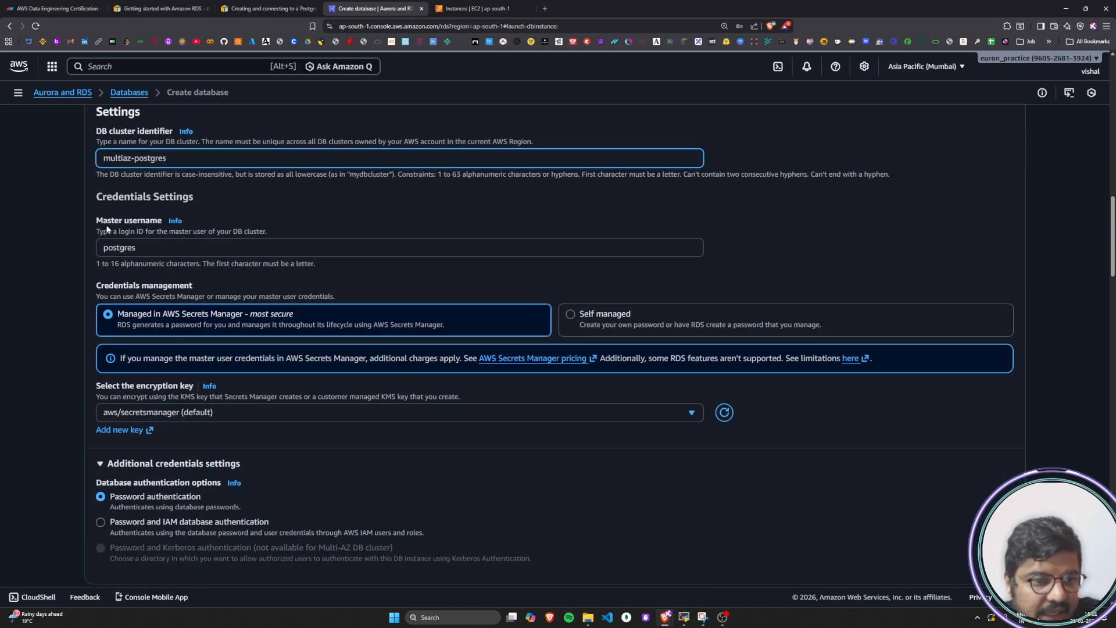
left_click_drag(97, 223, 173, 222)
left_click(141, 251)
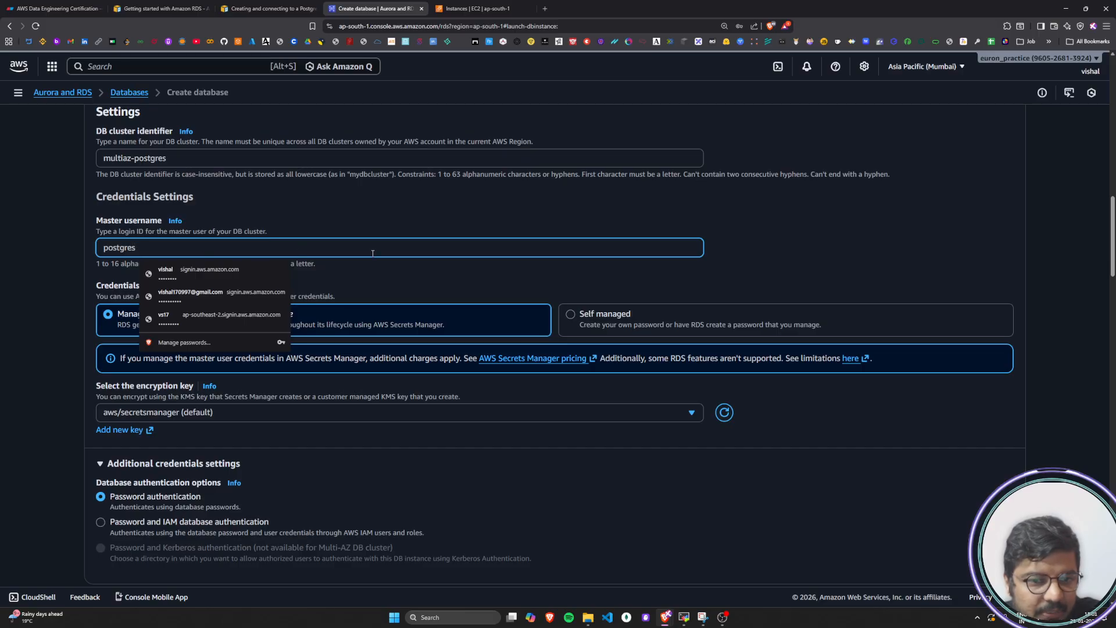
left_click(570, 317)
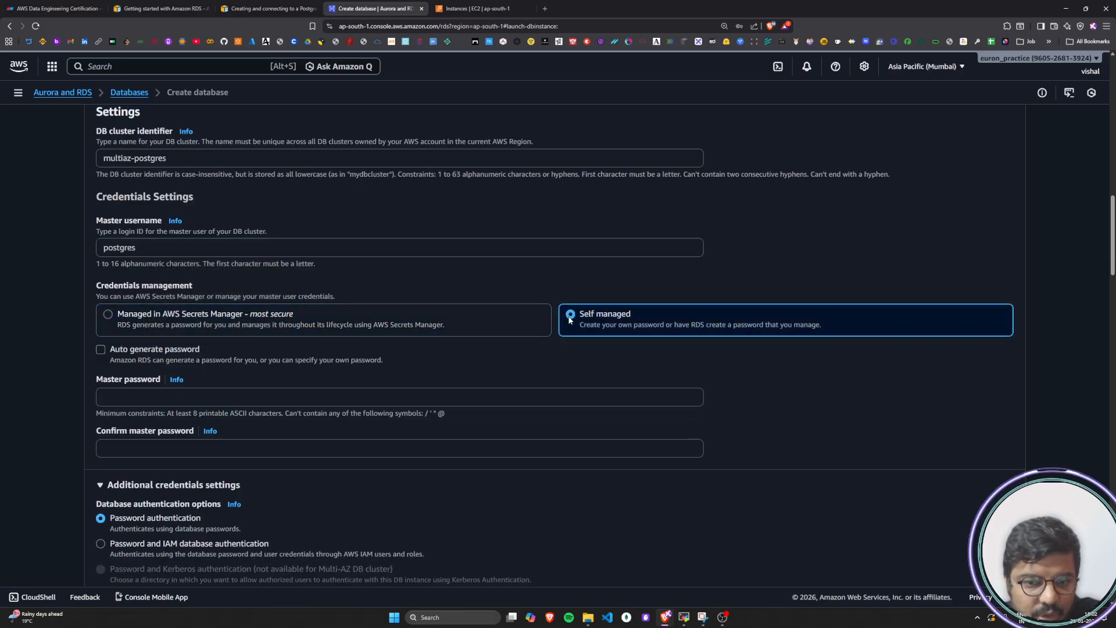
Enter the master password for the DB cluster and repeat it in the confirmation field
left_click(111, 401)
type("•••••")
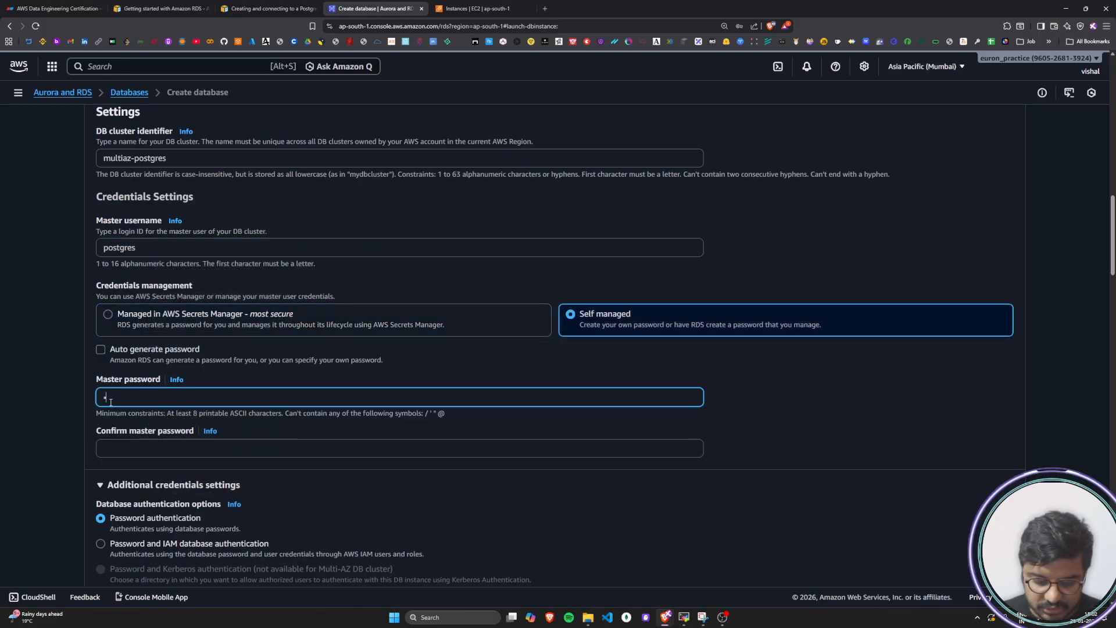
type("•••")
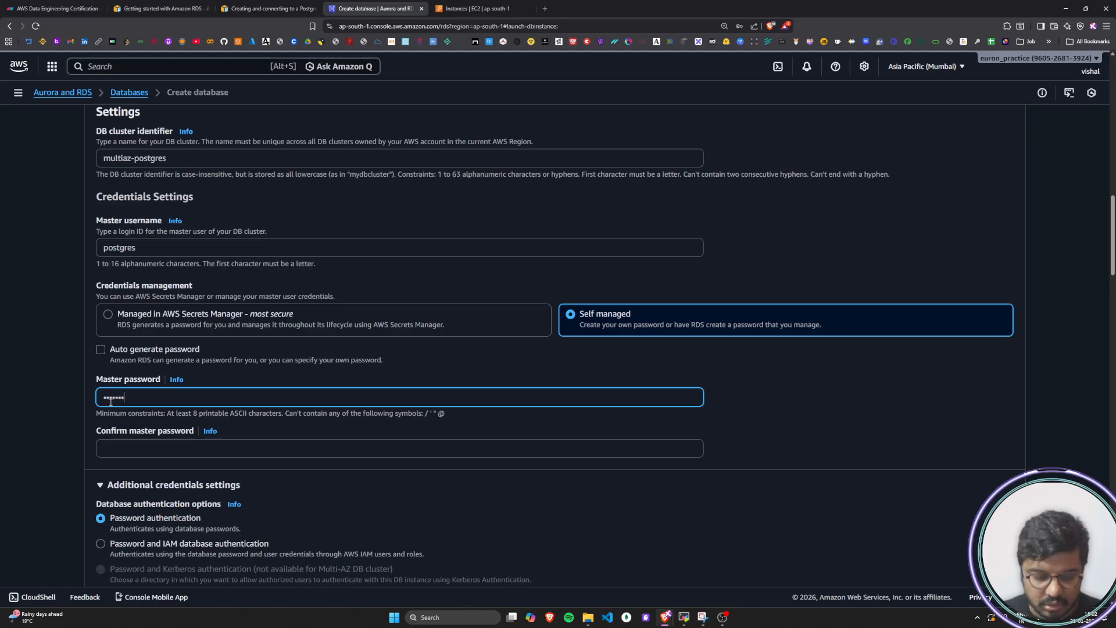
key("Tab")
key("Tab")
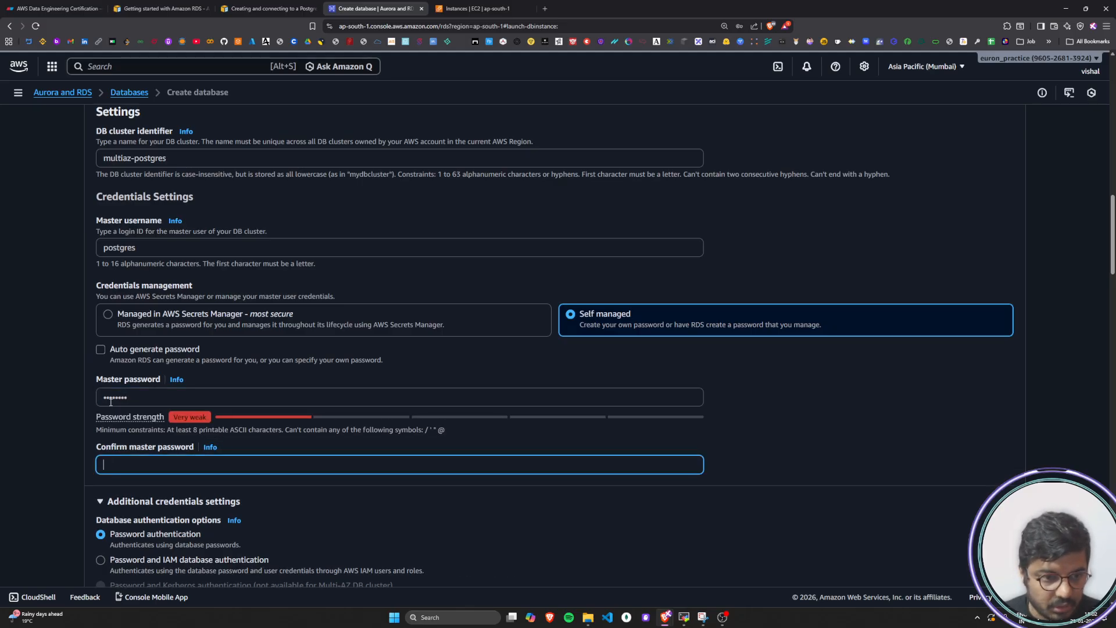
type("••••")
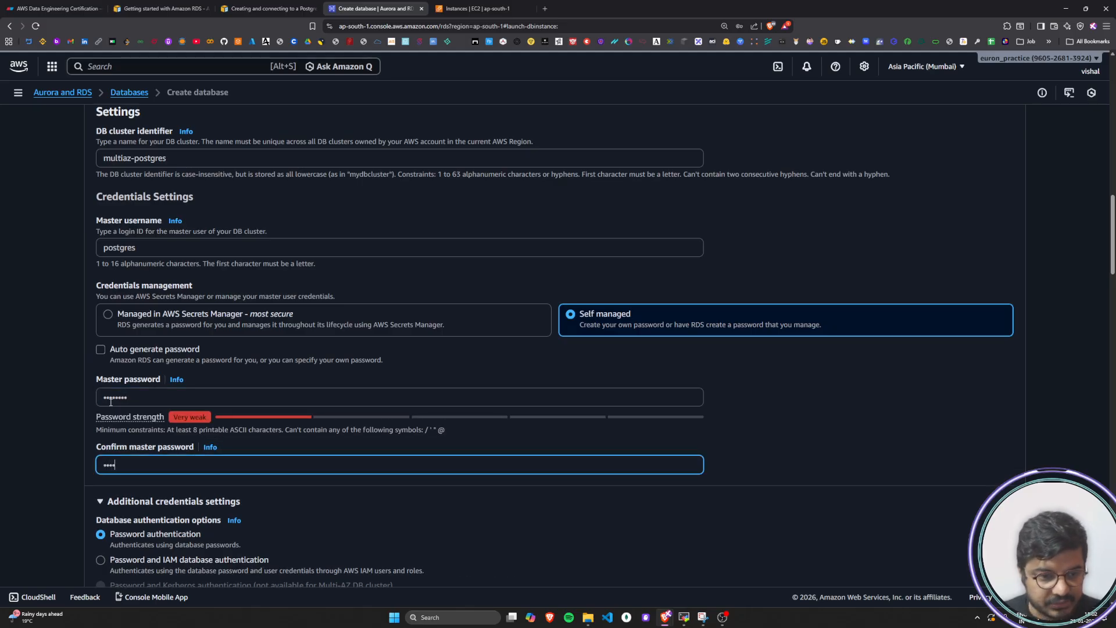
type("••••")
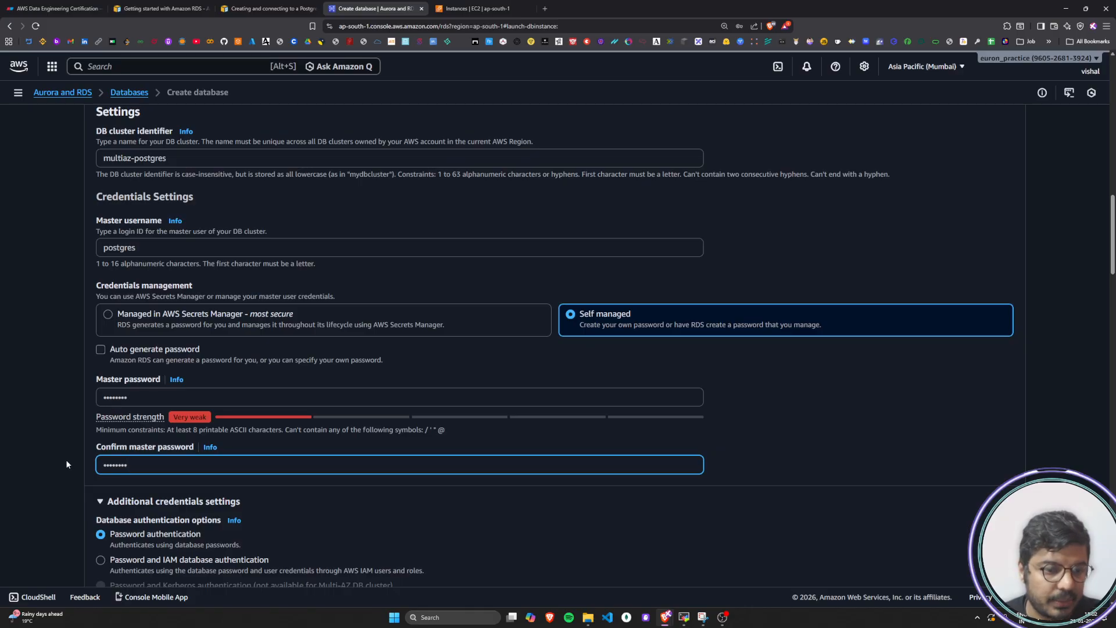
left_click(65, 460)
Try the Memory optimized and Compute optimized DB instance classes, highlighting each class label, and return to Standard classes
scroll(62, 457, "down", 3)
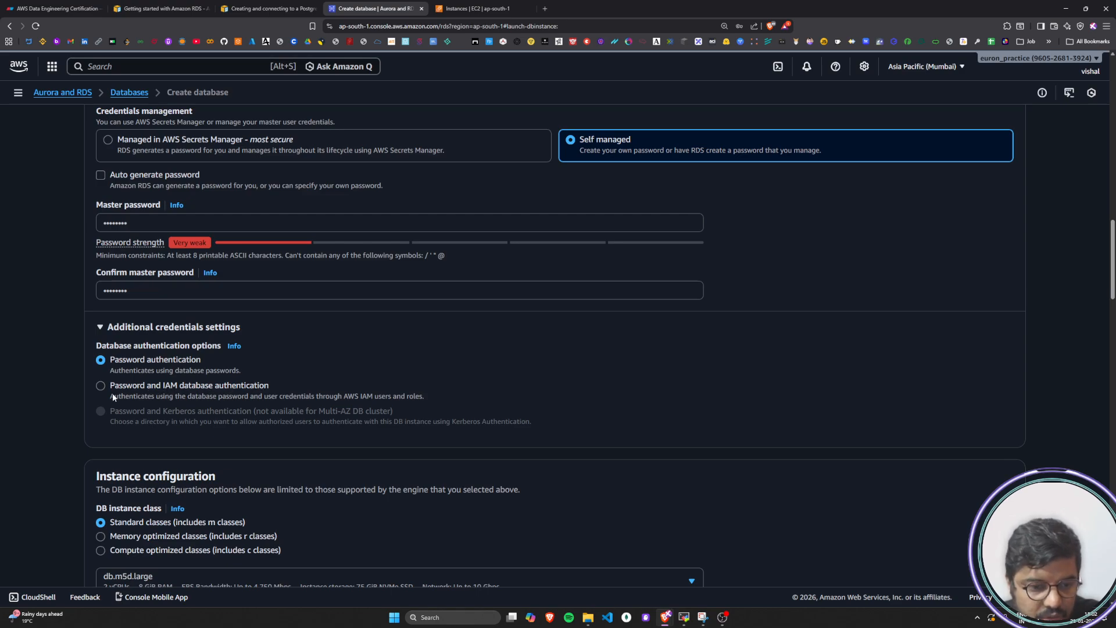
scroll(113, 393, "down", 3)
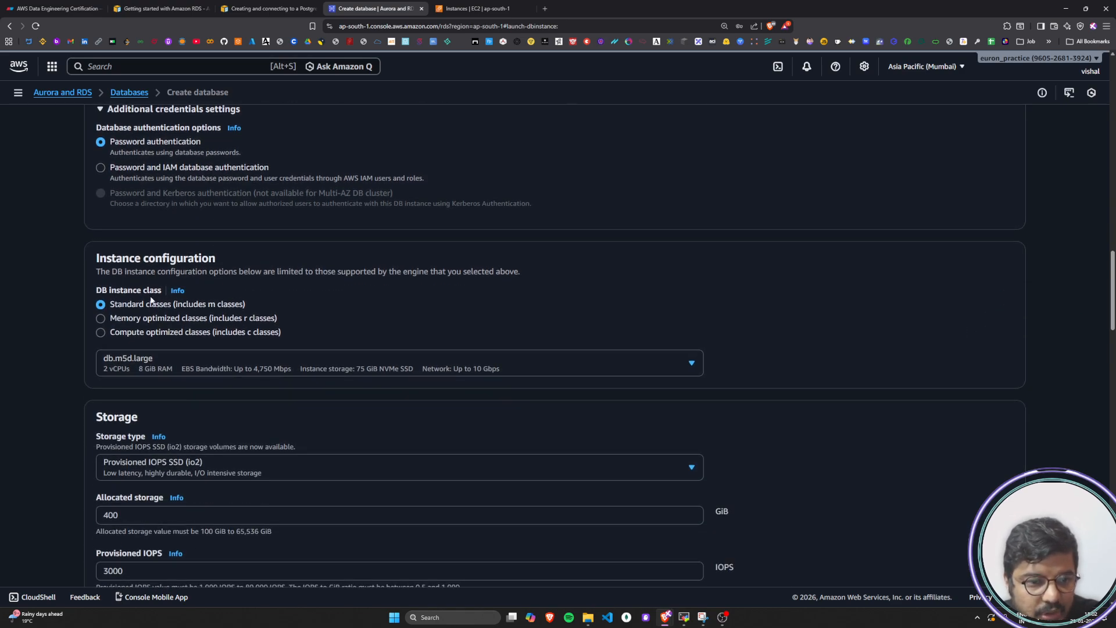
left_click_drag(111, 304, 158, 307)
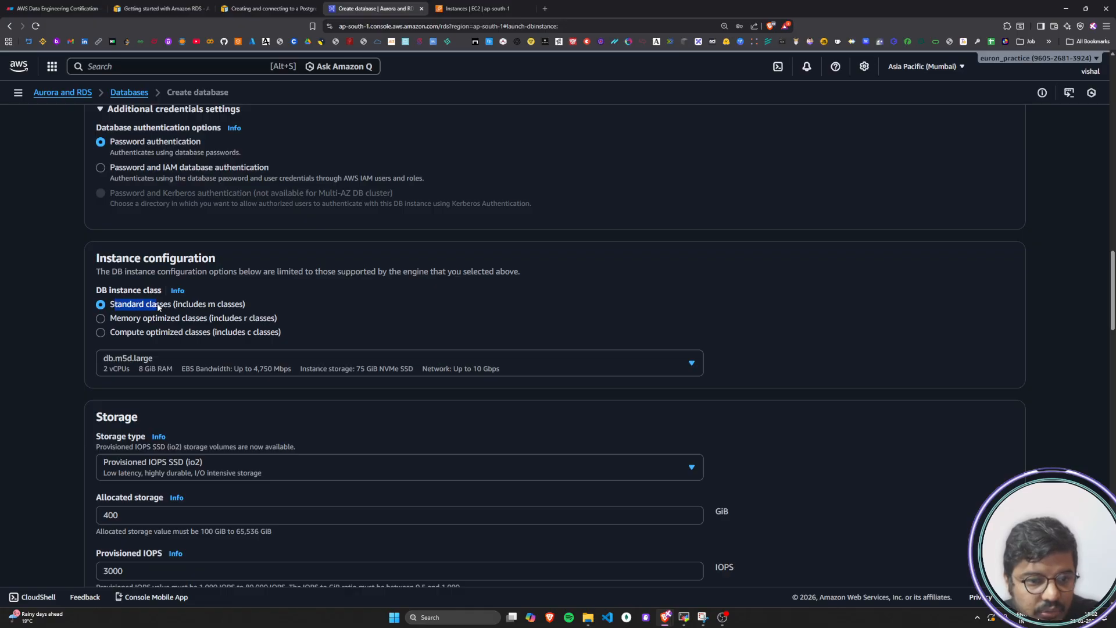
left_click(165, 309)
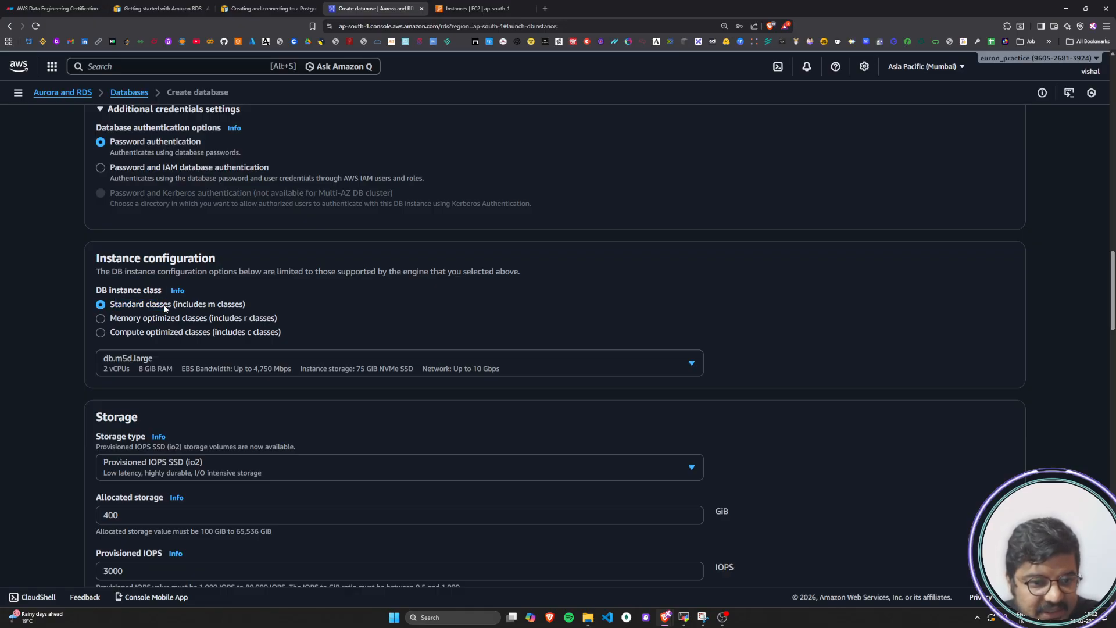
left_click_drag(127, 307, 248, 308)
left_click(225, 309)
left_click(244, 309)
left_click_drag(116, 320, 263, 323)
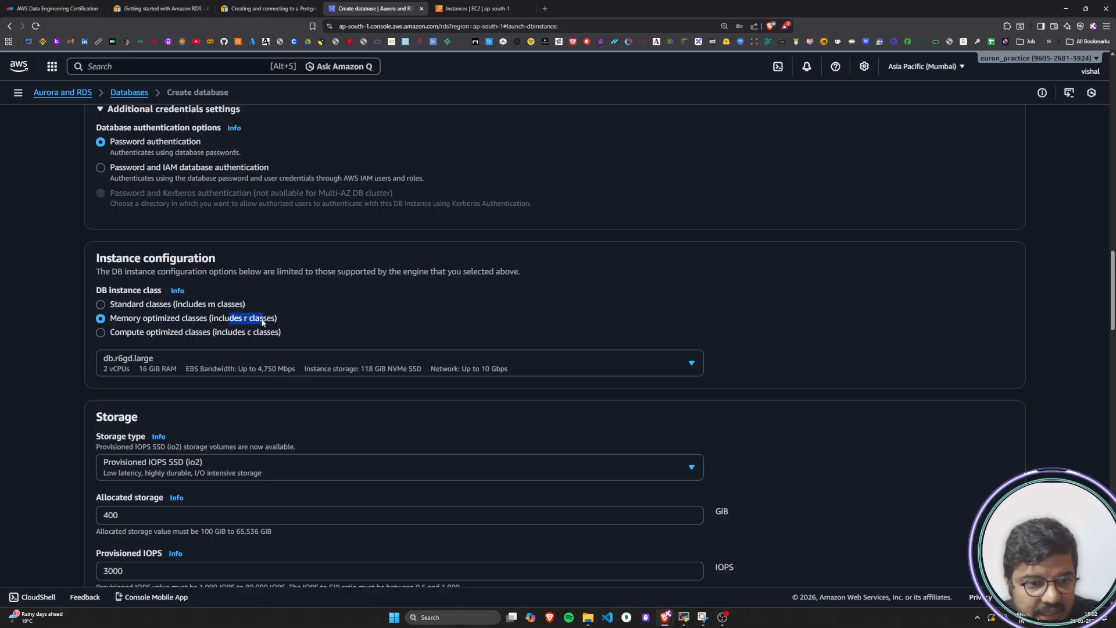
left_click(114, 333)
left_click_drag(145, 333, 276, 338)
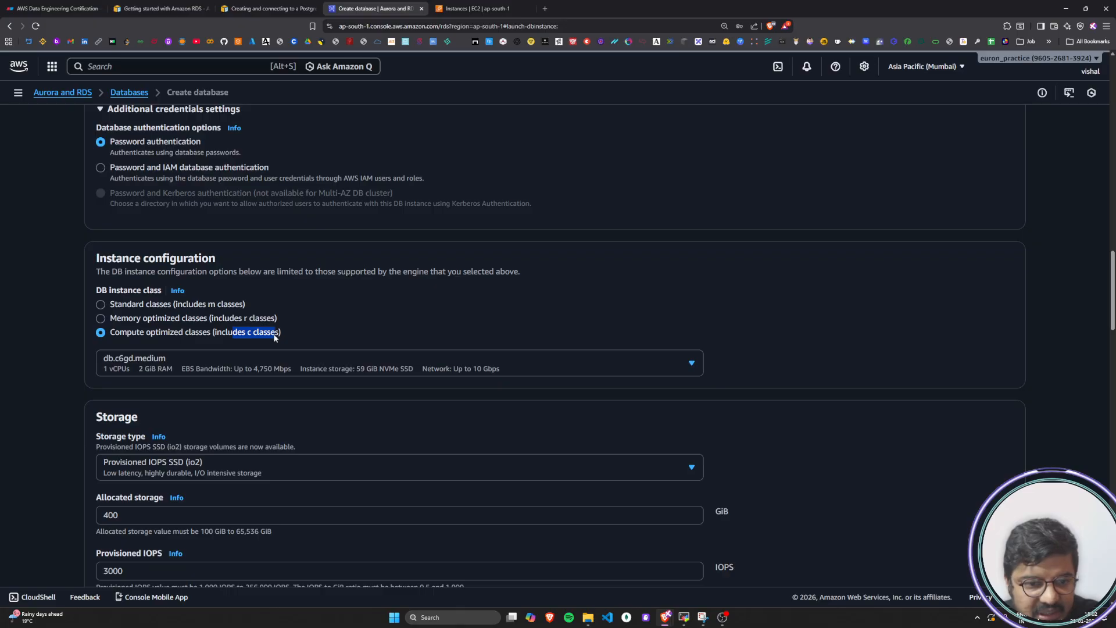
left_click(276, 338)
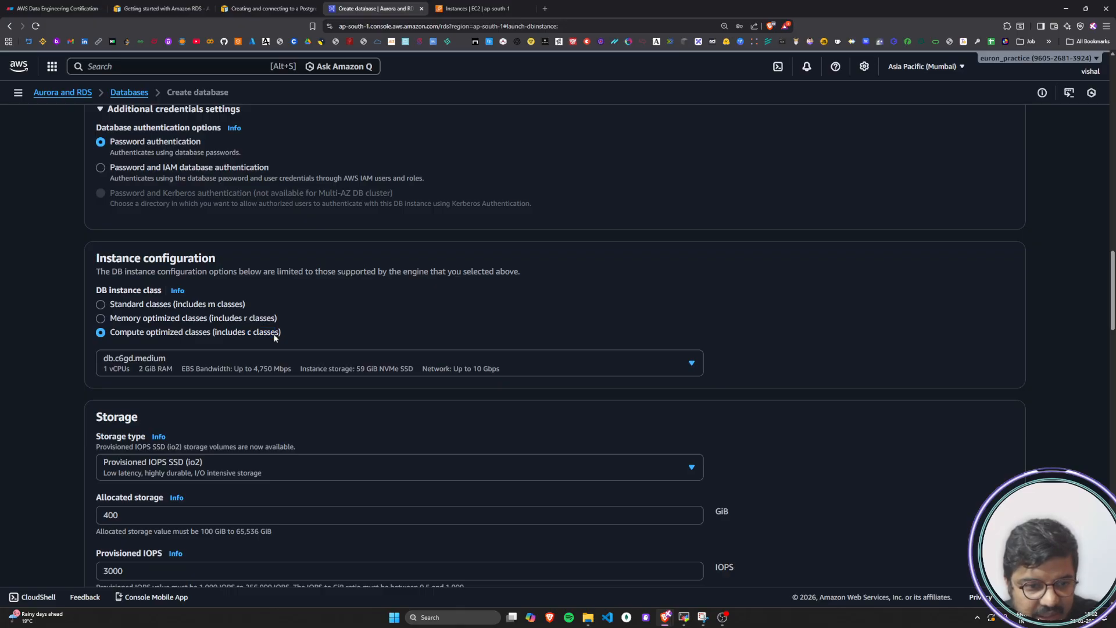
left_click(104, 305)
Browse the available standard DB instance sizes and select db.m5d.large
left_click(501, 368)
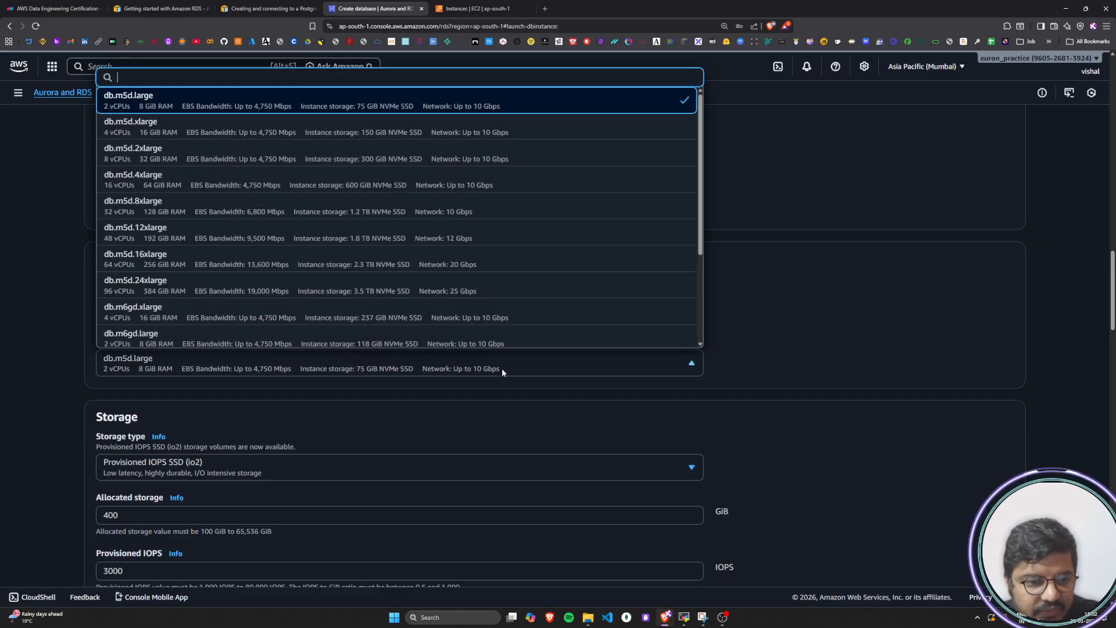
scroll(302, 435, "up", 1)
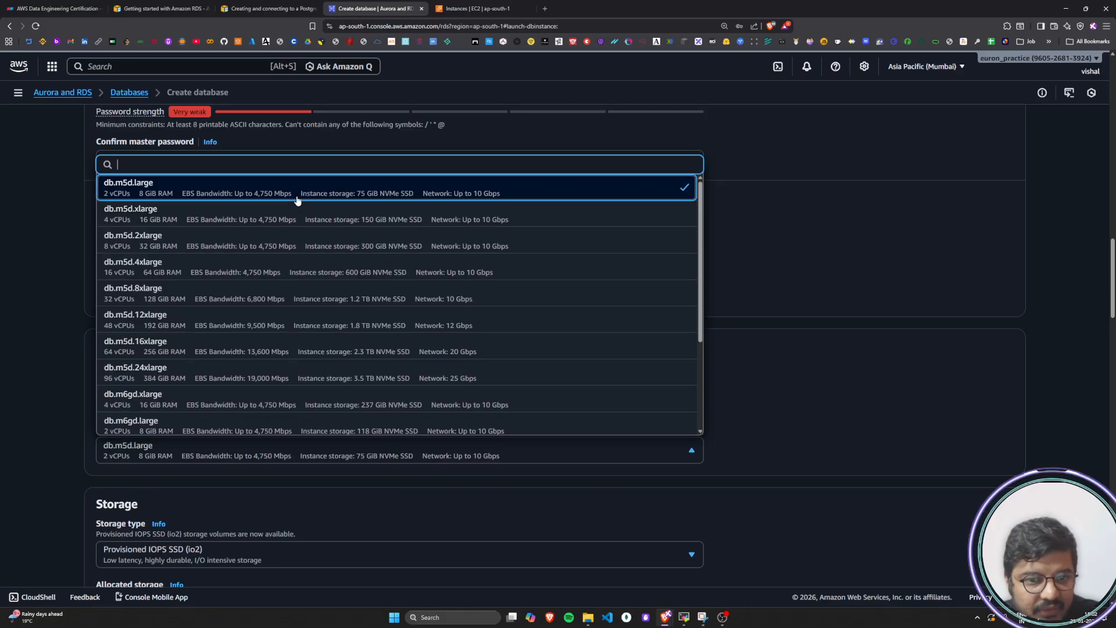
scroll(329, 415, "down", 3)
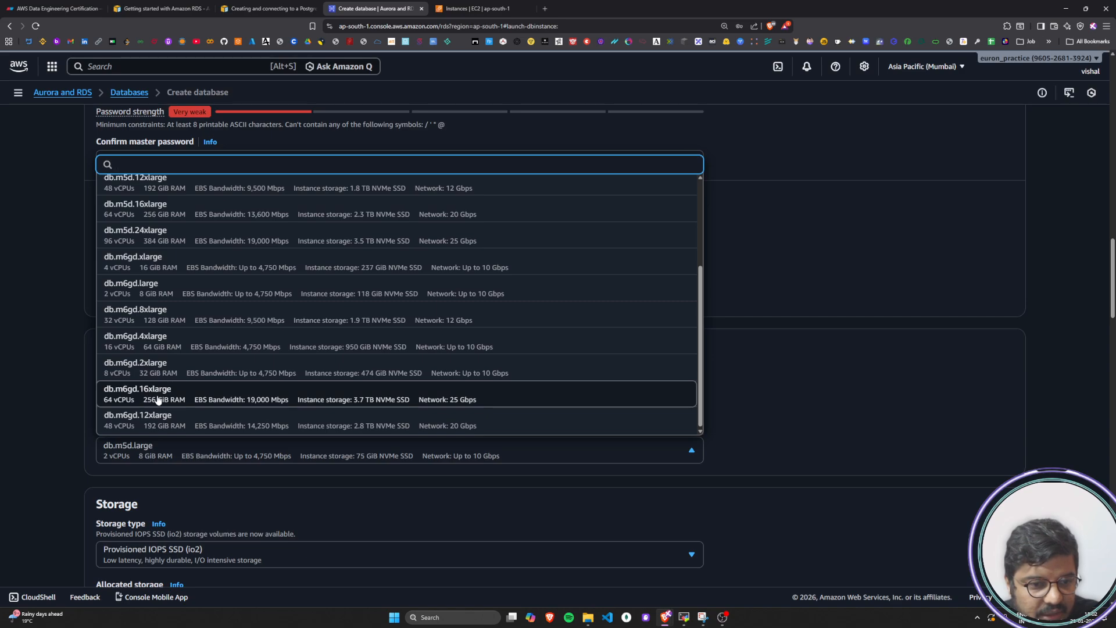
scroll(172, 278, "up", 3)
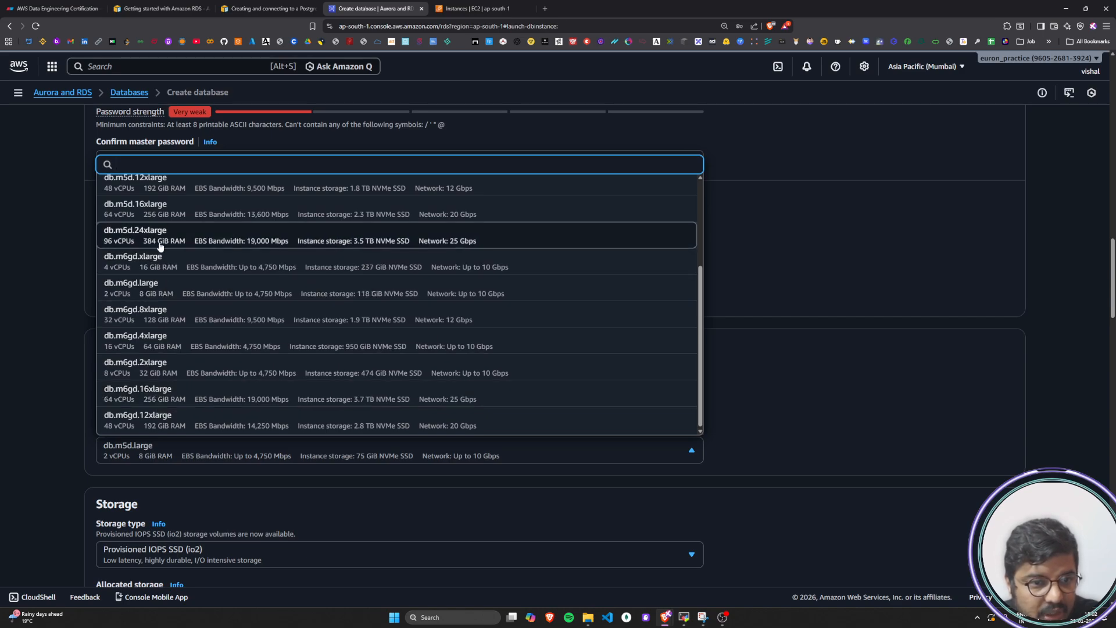
scroll(171, 281, "down", 1)
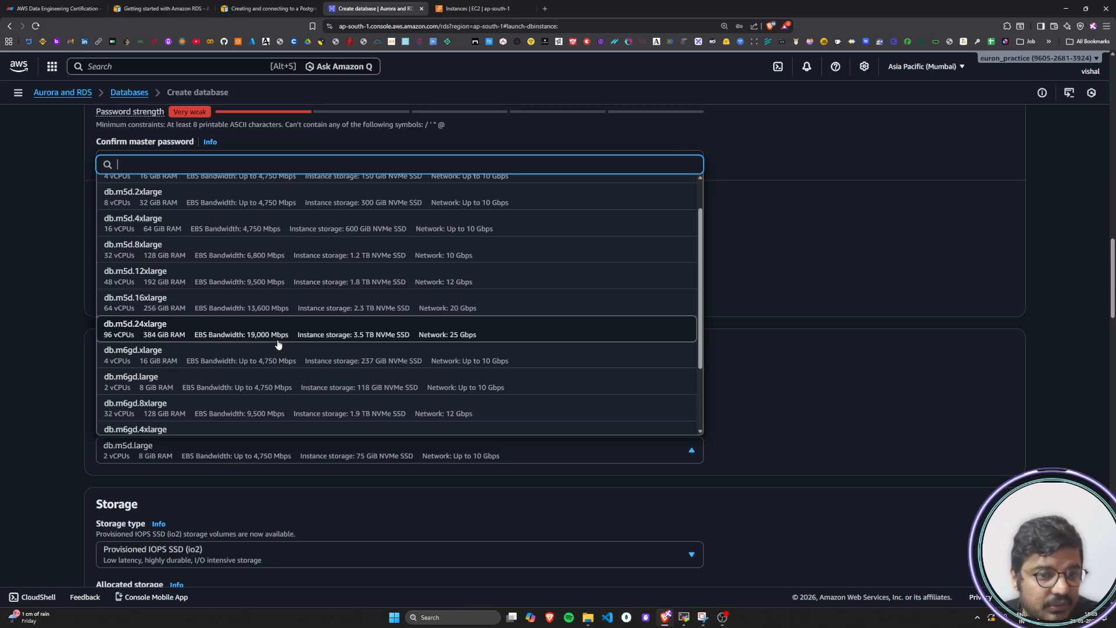
scroll(251, 365, "down", 2)
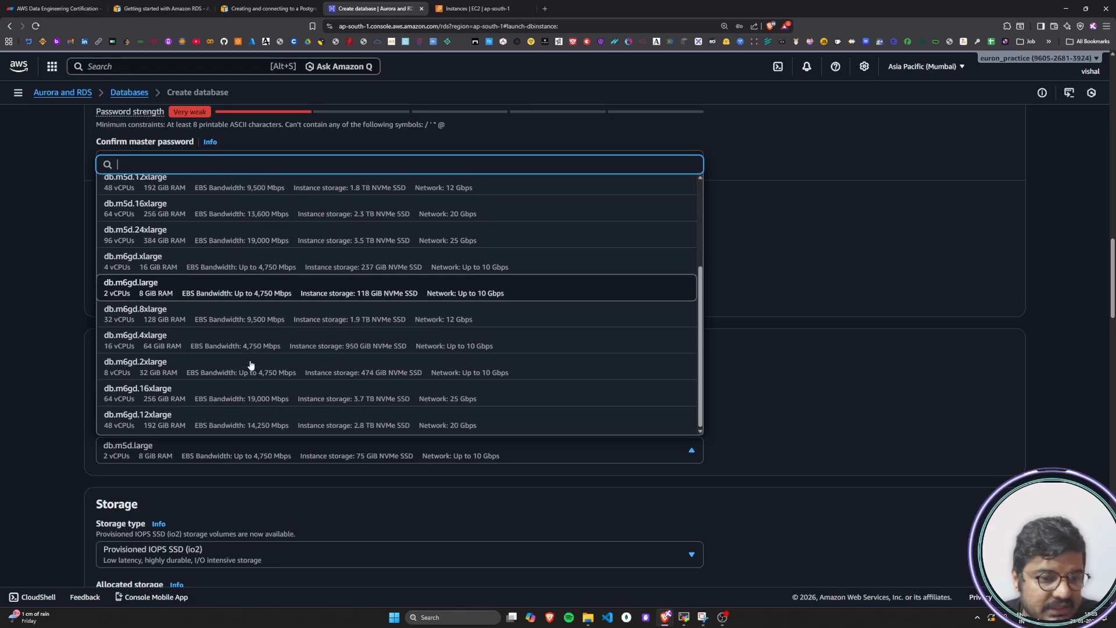
scroll(252, 365, "up", 3)
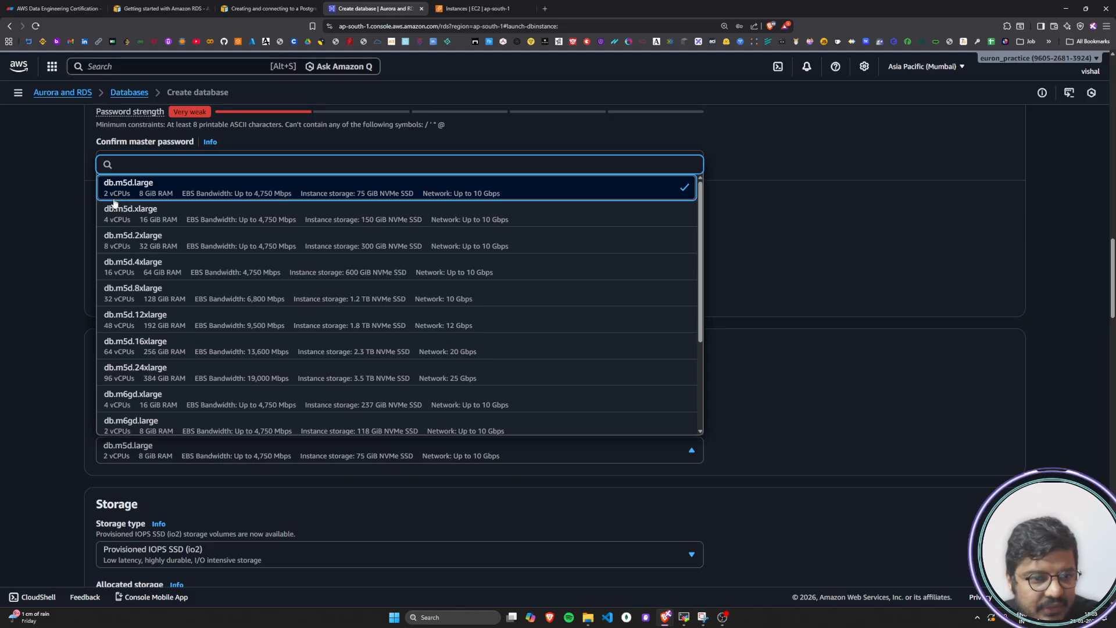
left_click(254, 192)
Highlight the Storage heading and select Provisioned IOPS SSD (io2) as the storage type
scroll(63, 402, "down", 4)
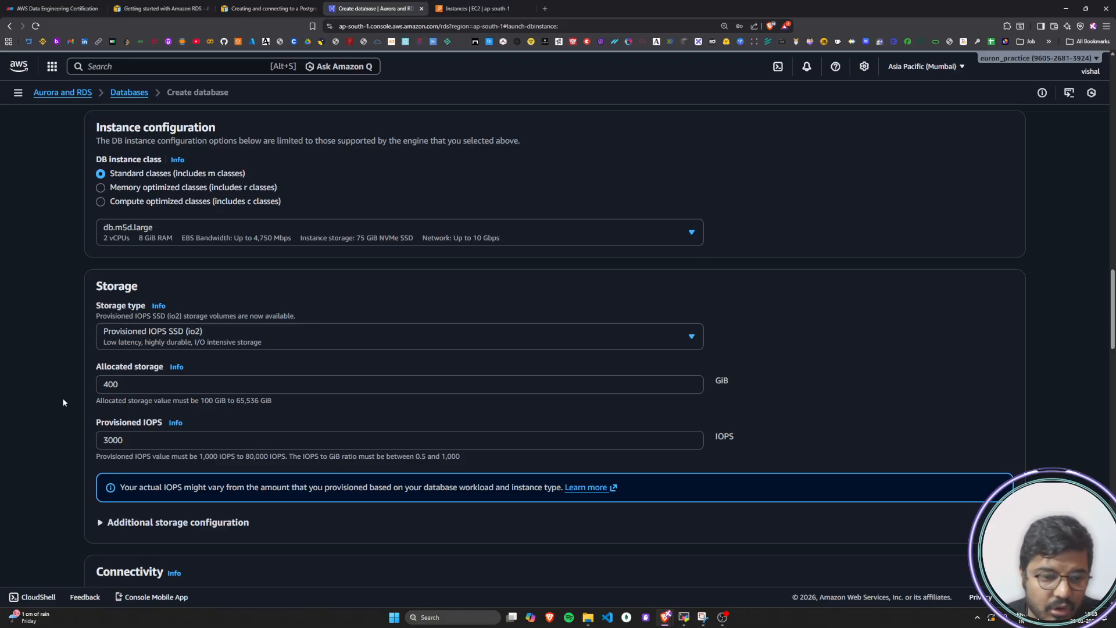
scroll(64, 398, "down", 1)
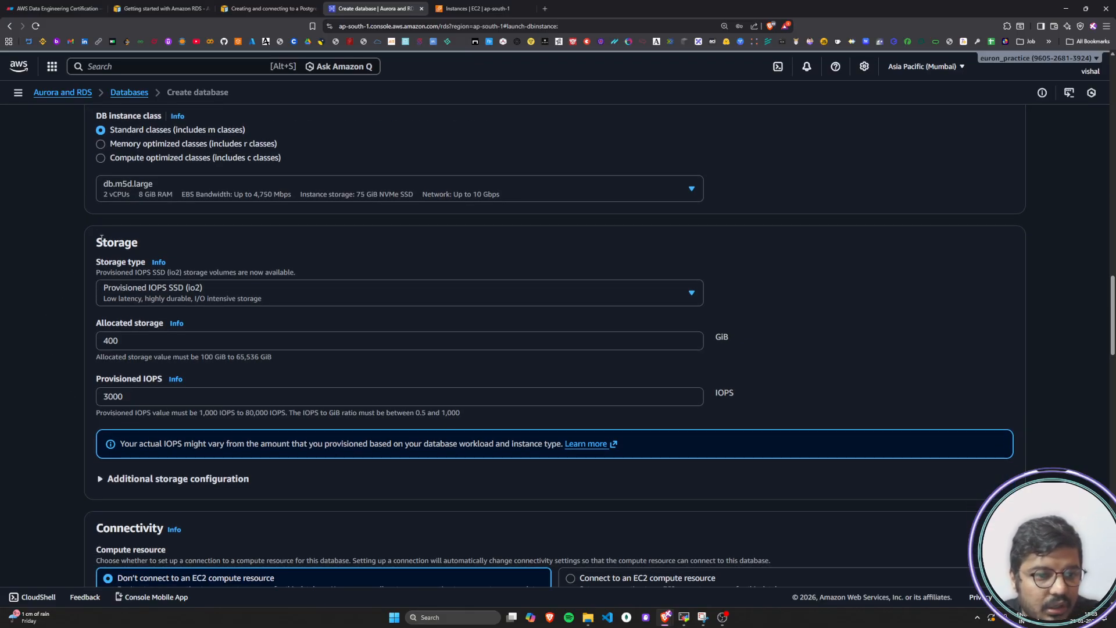
left_click_drag(98, 243, 156, 249)
left_click(157, 248)
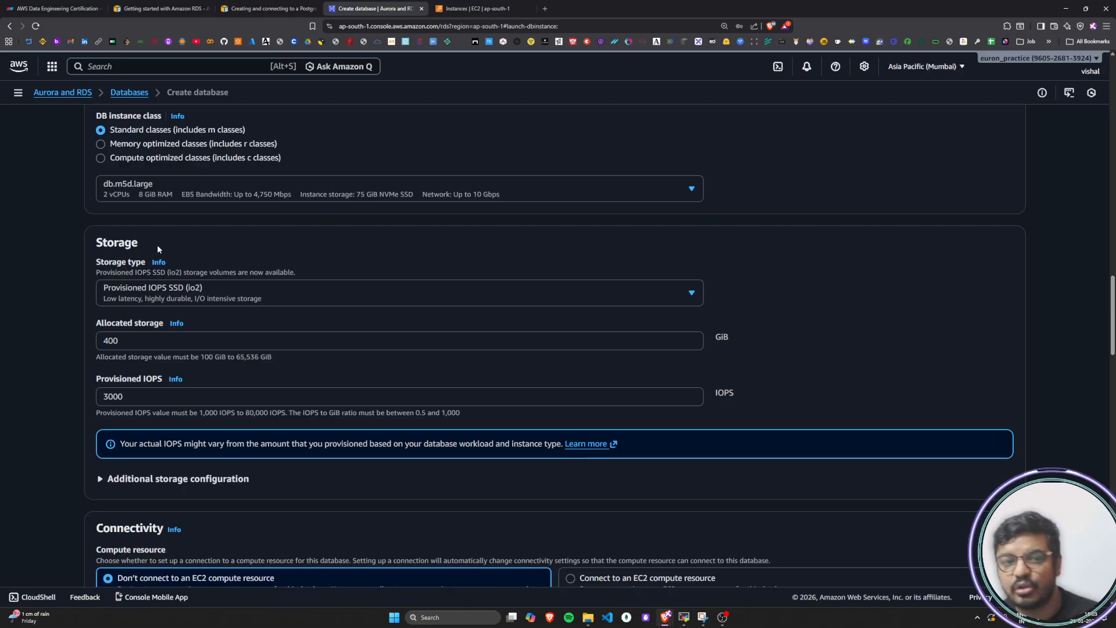
left_click(692, 293)
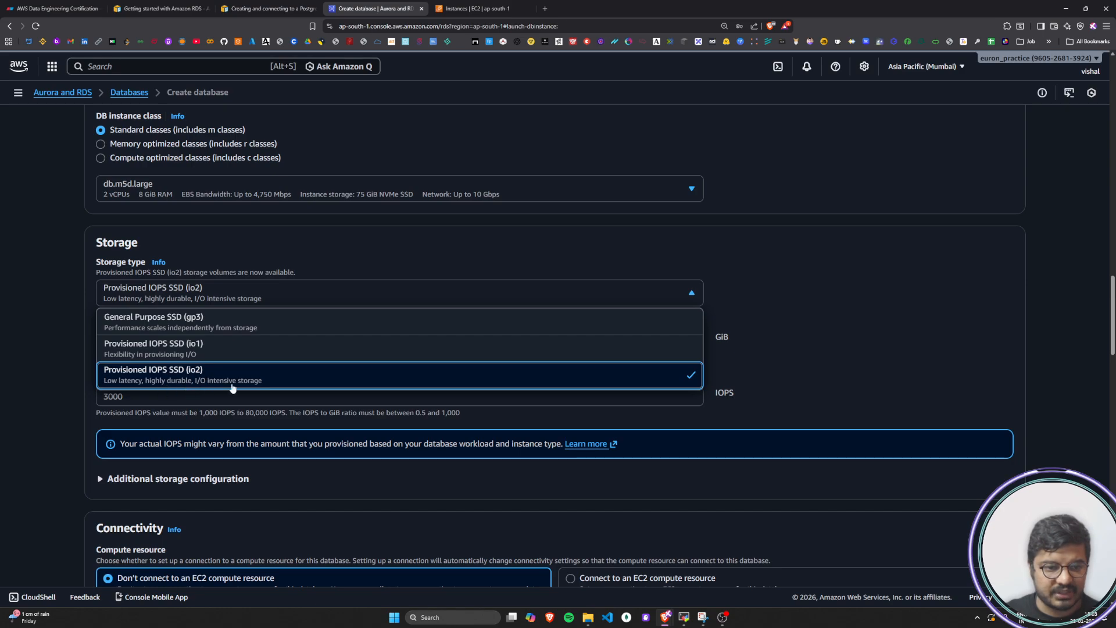
left_click(265, 379)
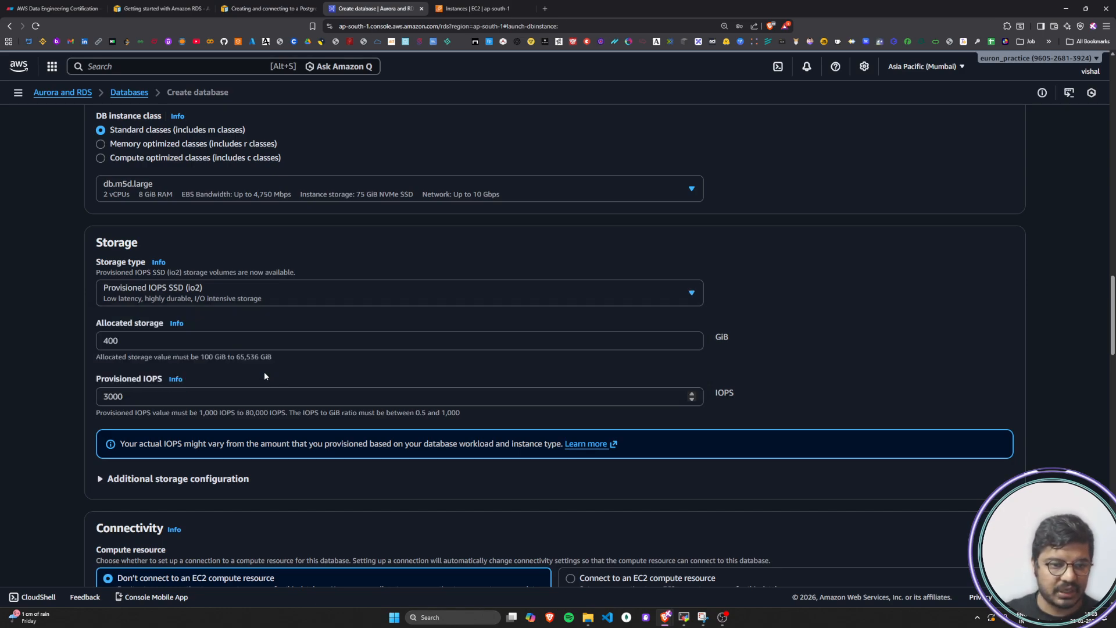
Examine the allowed ranges for allocated storage and provisioned IOPS, highlighting their limits and labels
scroll(123, 306, "down", 1)
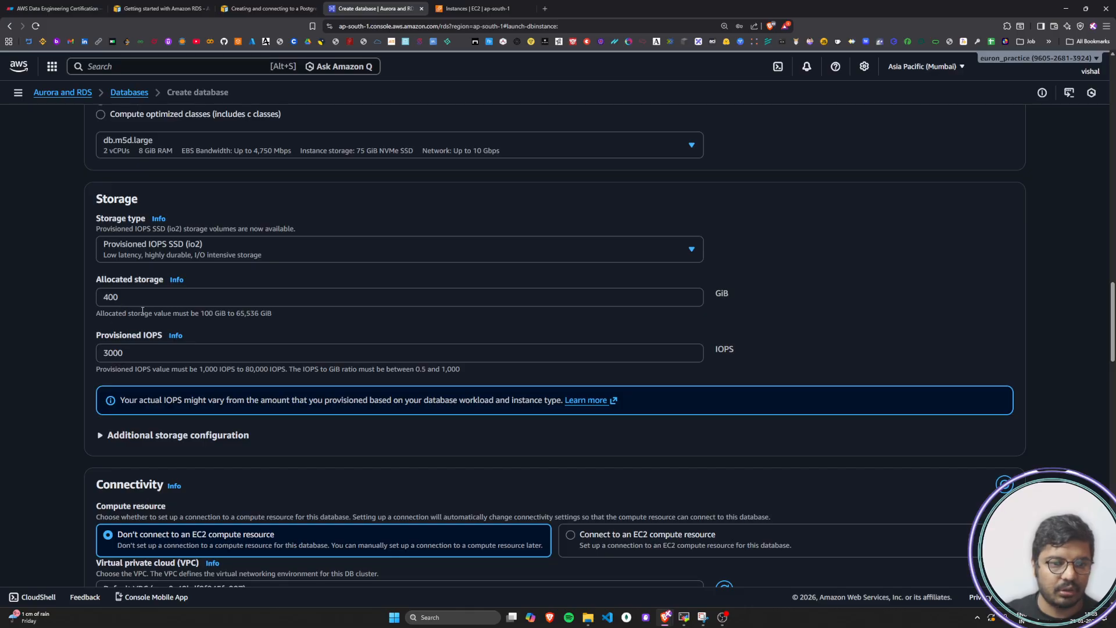
left_click(124, 301)
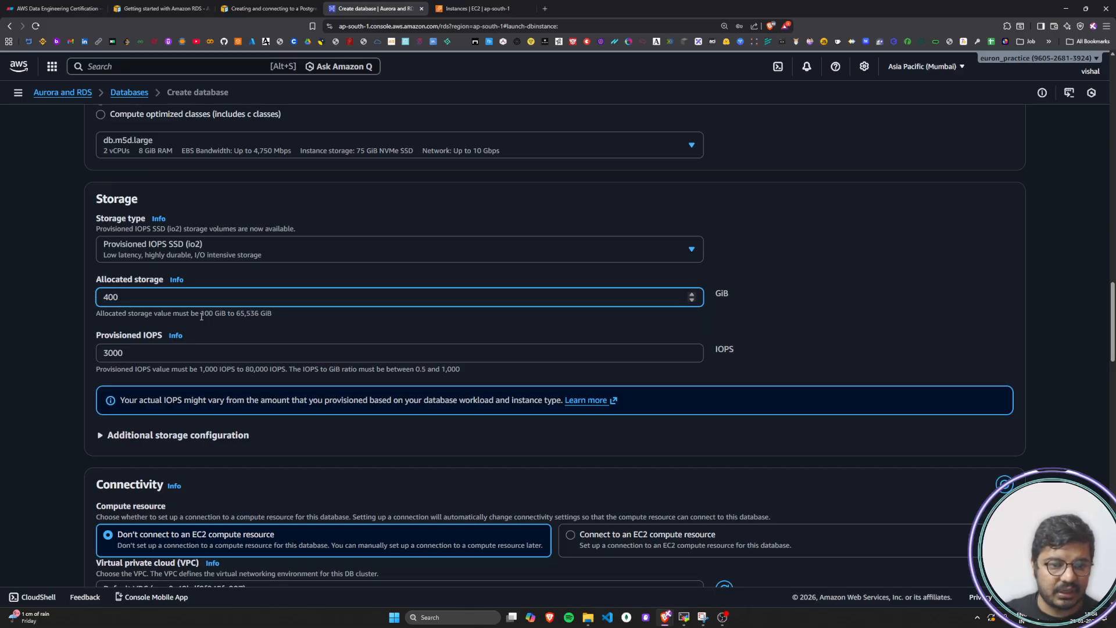
left_click_drag(201, 316, 265, 315)
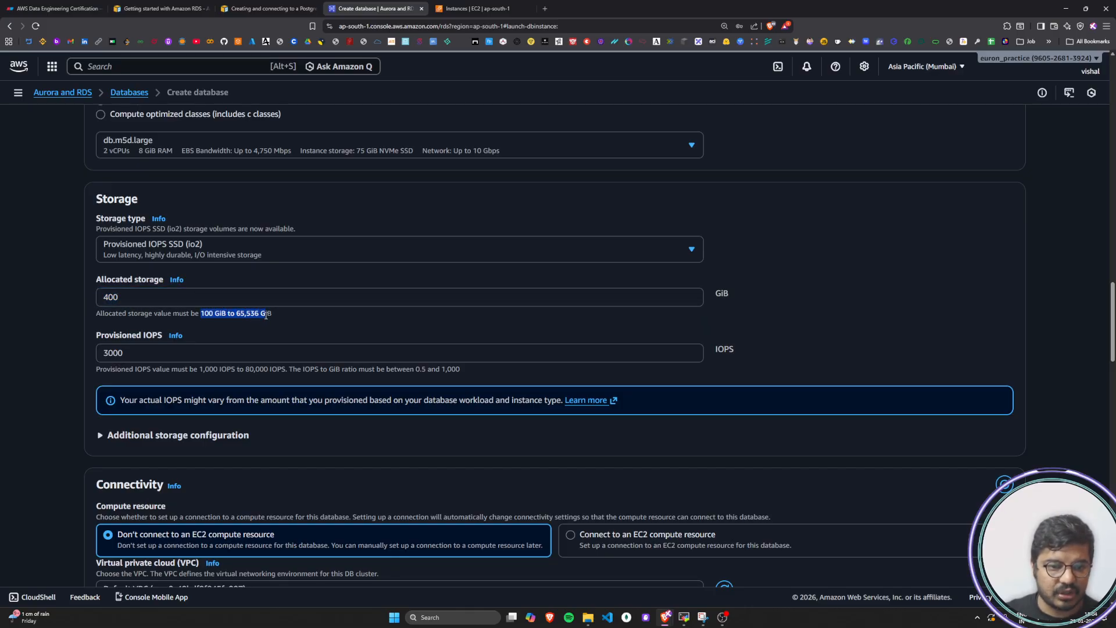
left_click(271, 314)
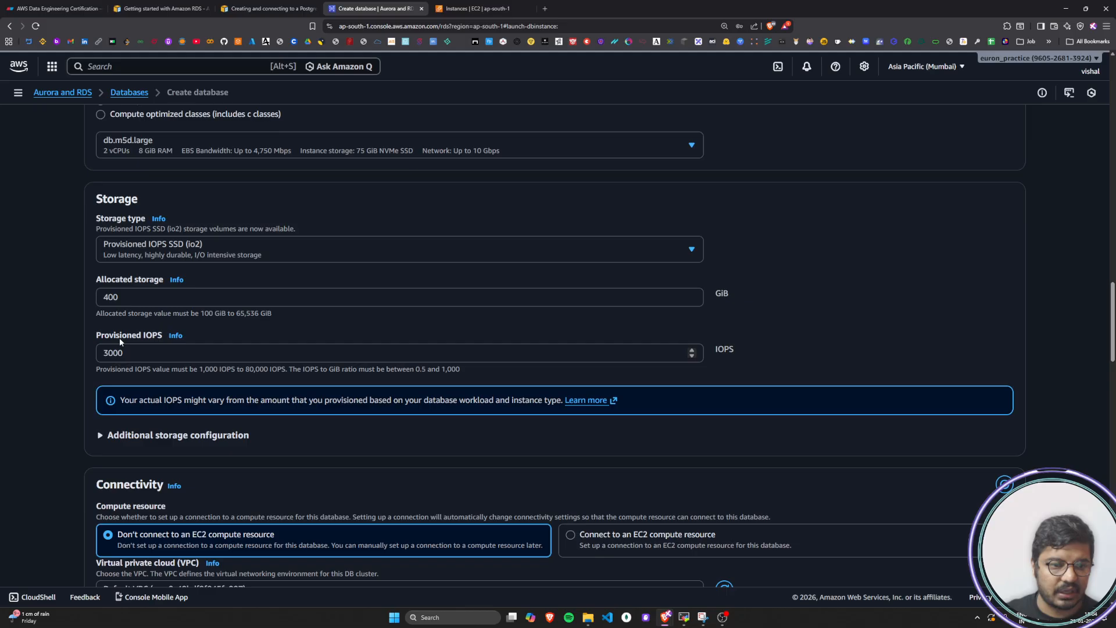
left_click(153, 340)
left_click_drag(107, 370, 288, 370)
left_click(225, 371)
left_click(289, 370)
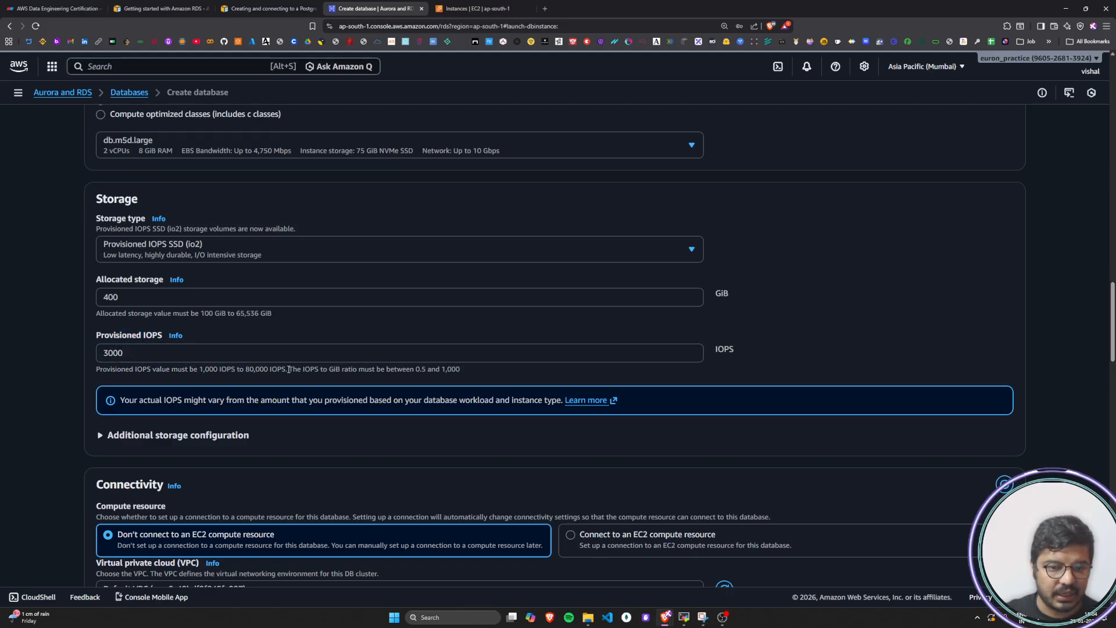
Try the option to connect to an EC2 compute resource and return to not connecting one
scroll(43, 377, "down", 5)
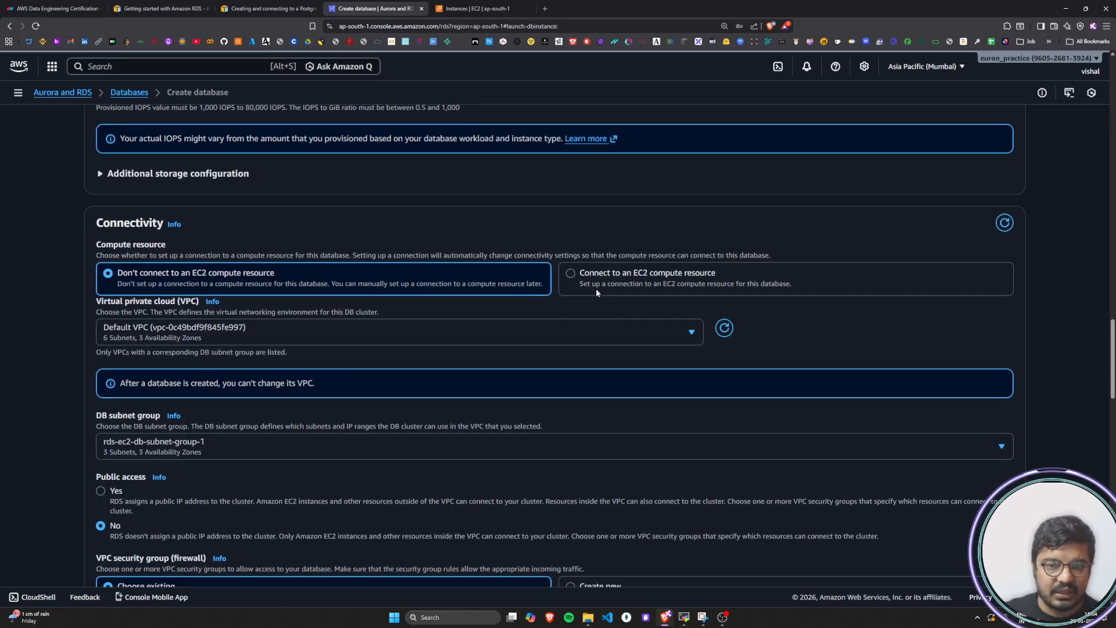
left_click(570, 274)
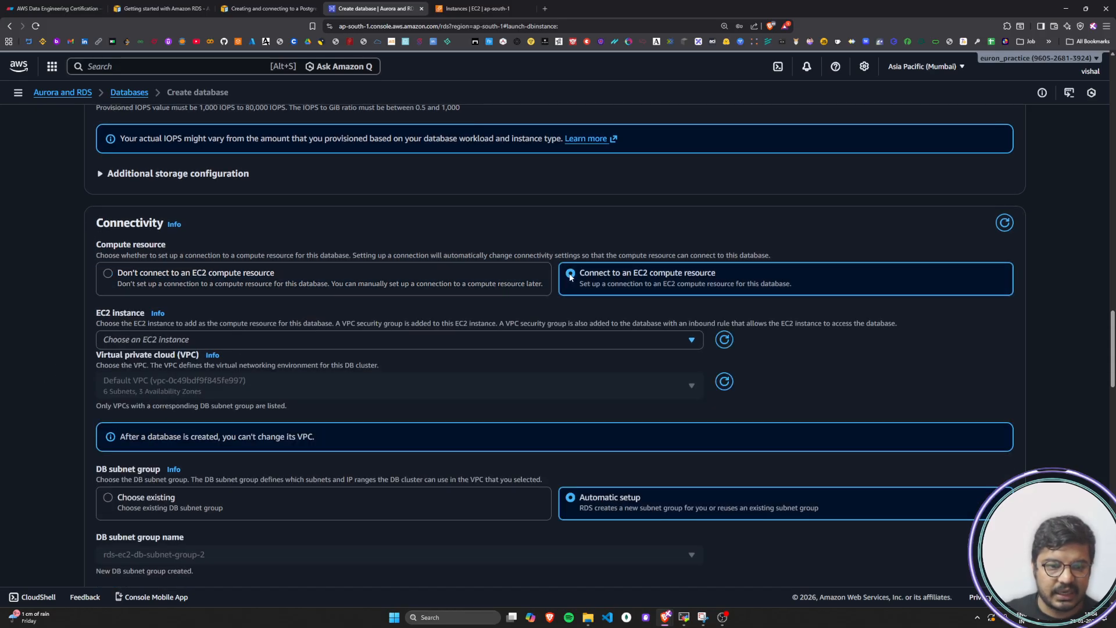
left_click(106, 277)
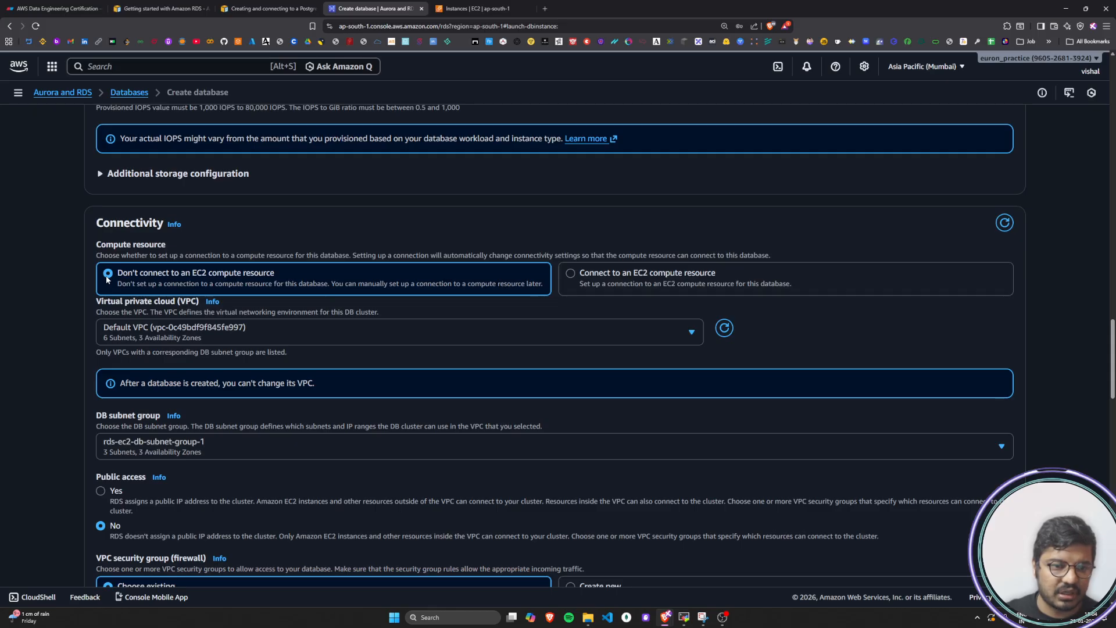
Set the DB cluster's public access to Yes and highlight the Public access label
scroll(26, 397, "down", 3)
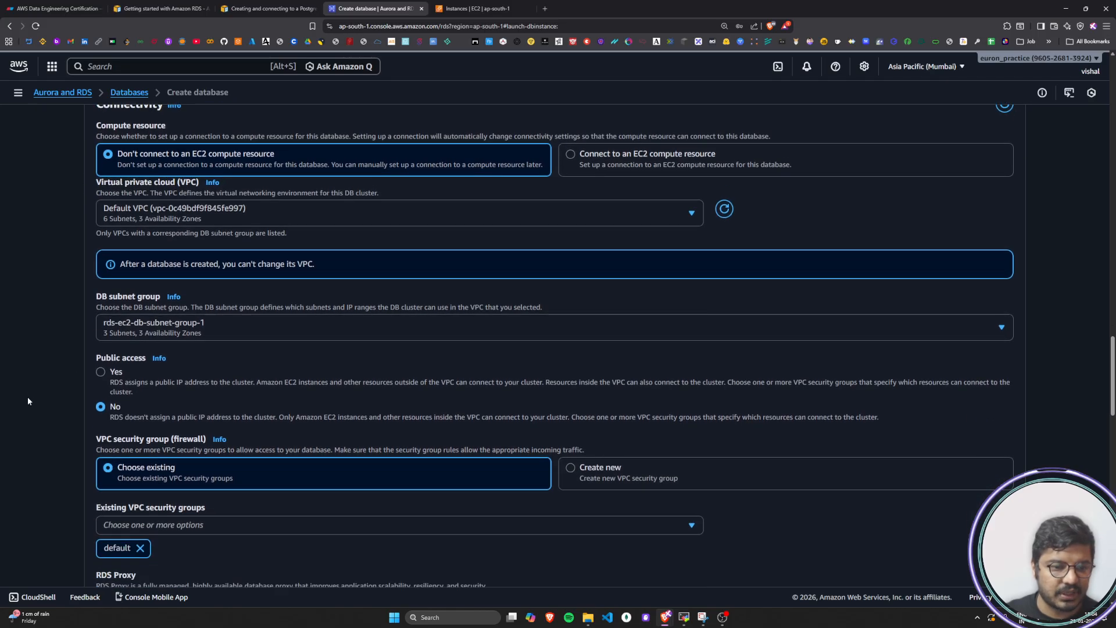
left_click(100, 317)
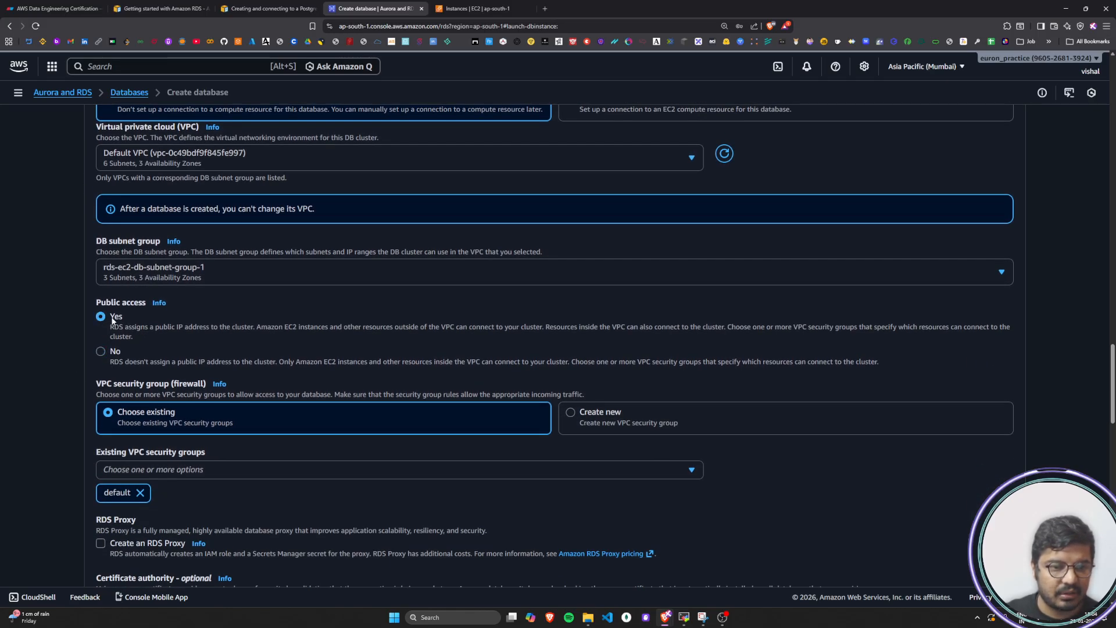
left_click_drag(102, 303, 141, 305)
left_click(141, 321)
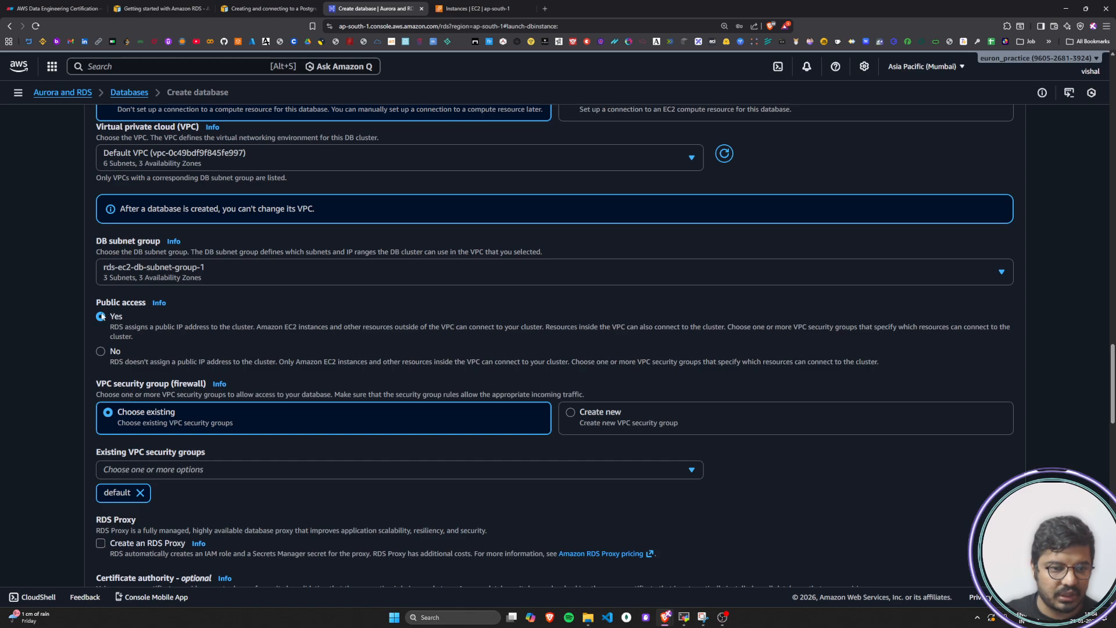
Highlight the Yes option for public access and review the security group, RDS Proxy and certificate authority settings
left_click_drag(109, 320, 126, 323)
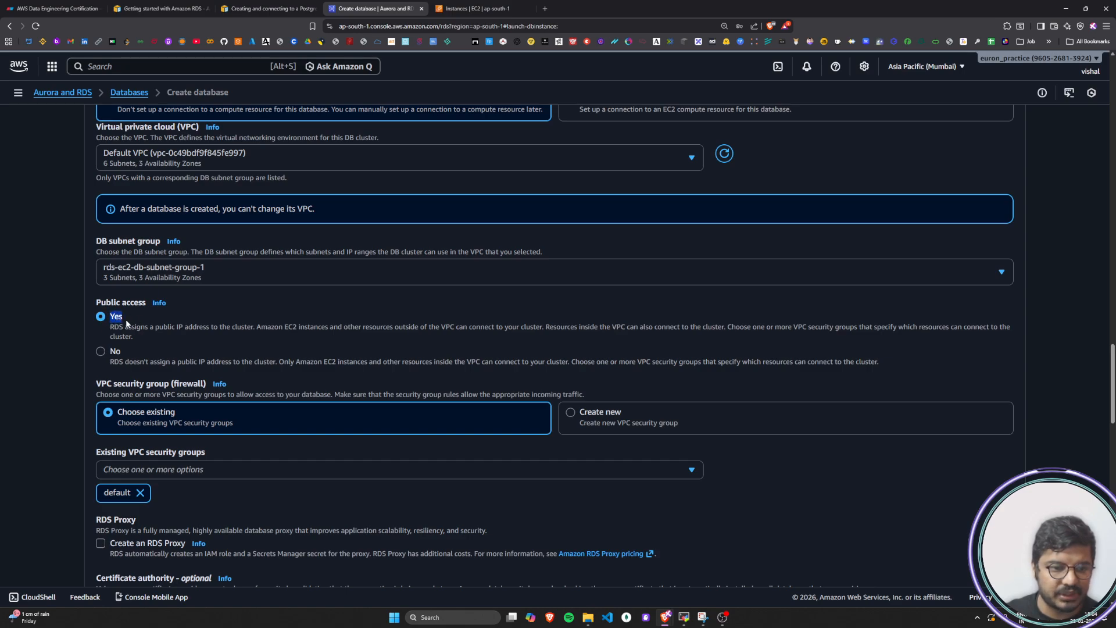
left_click(153, 324)
scroll(148, 332, "down", 2)
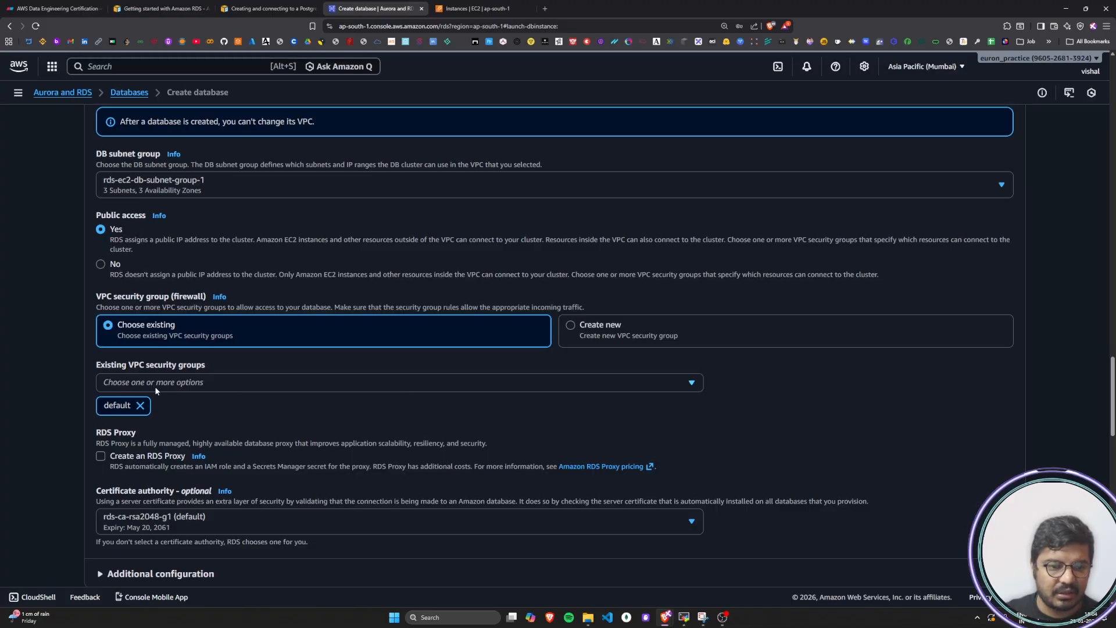
scroll(79, 414, "down", 3)
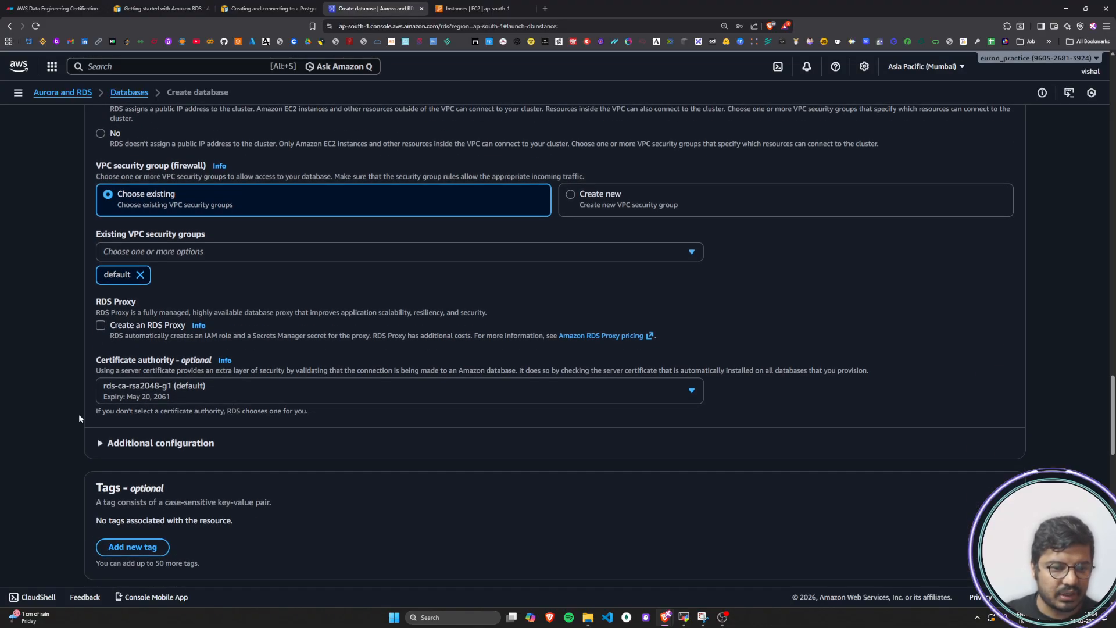
scroll(65, 385, "down", 6)
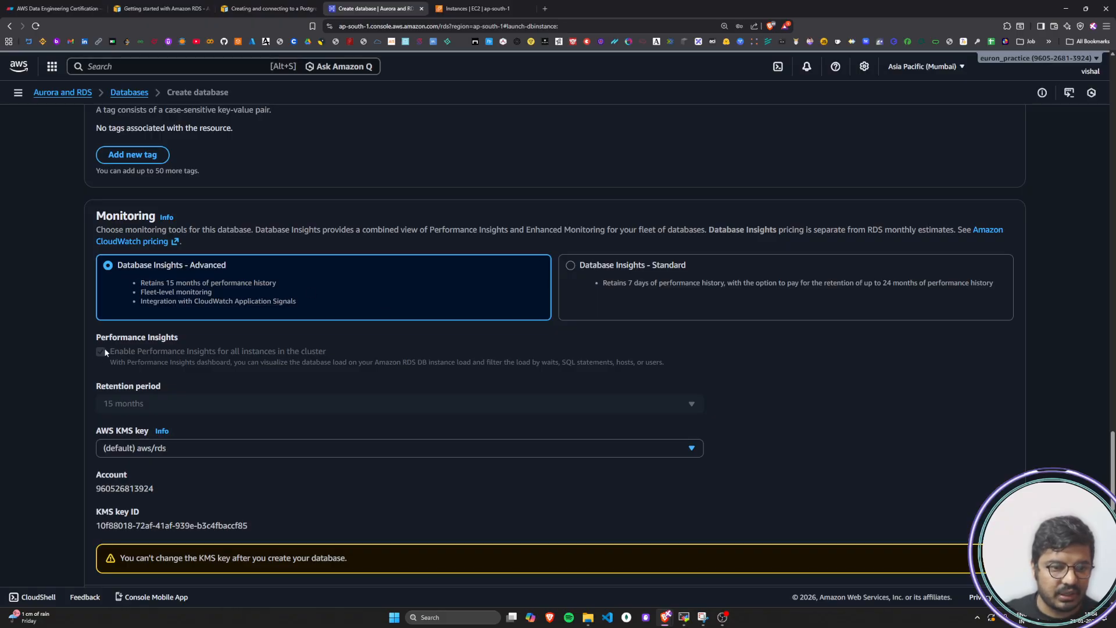
Enable PostgreSQL log and Upgrade log exports and Enhanced Monitoring for all instances in the cluster
scroll(56, 428, "down", 5)
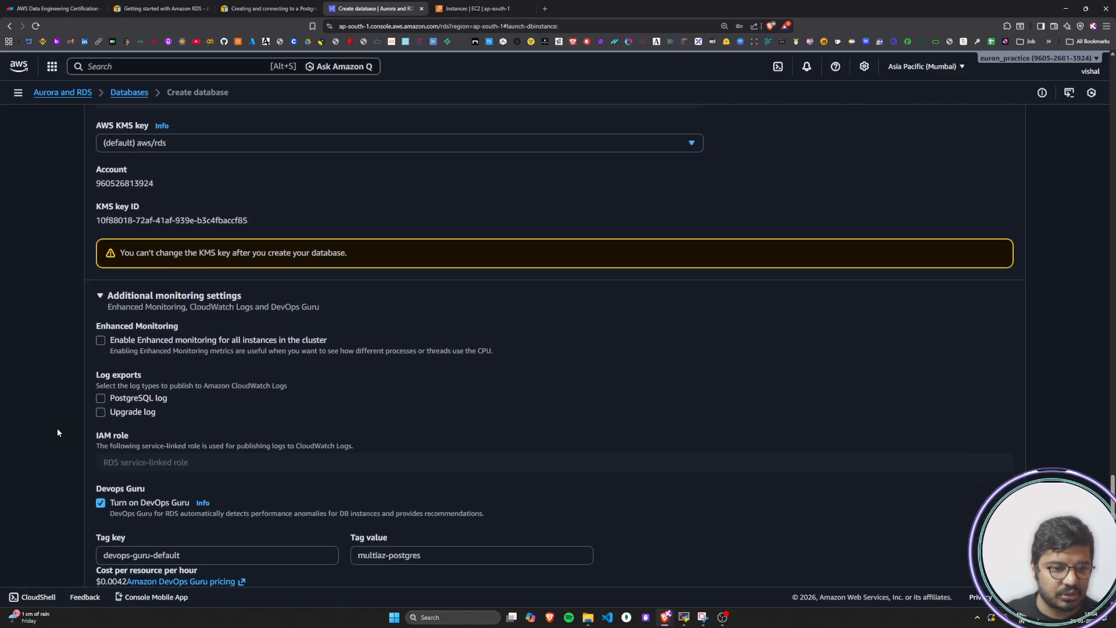
left_click(101, 399)
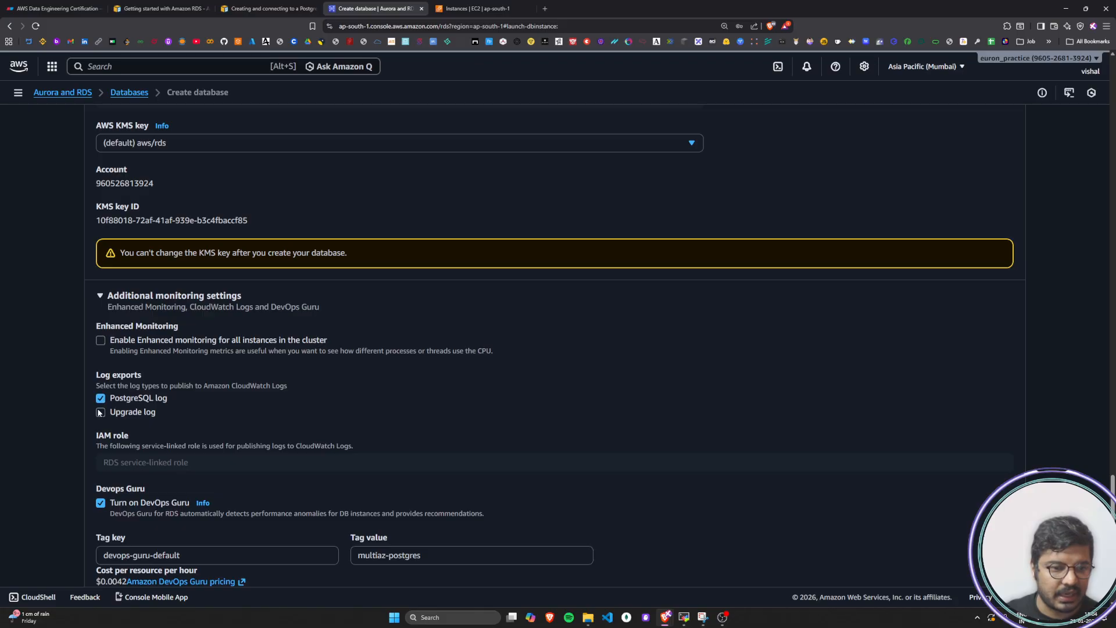
left_click(100, 412)
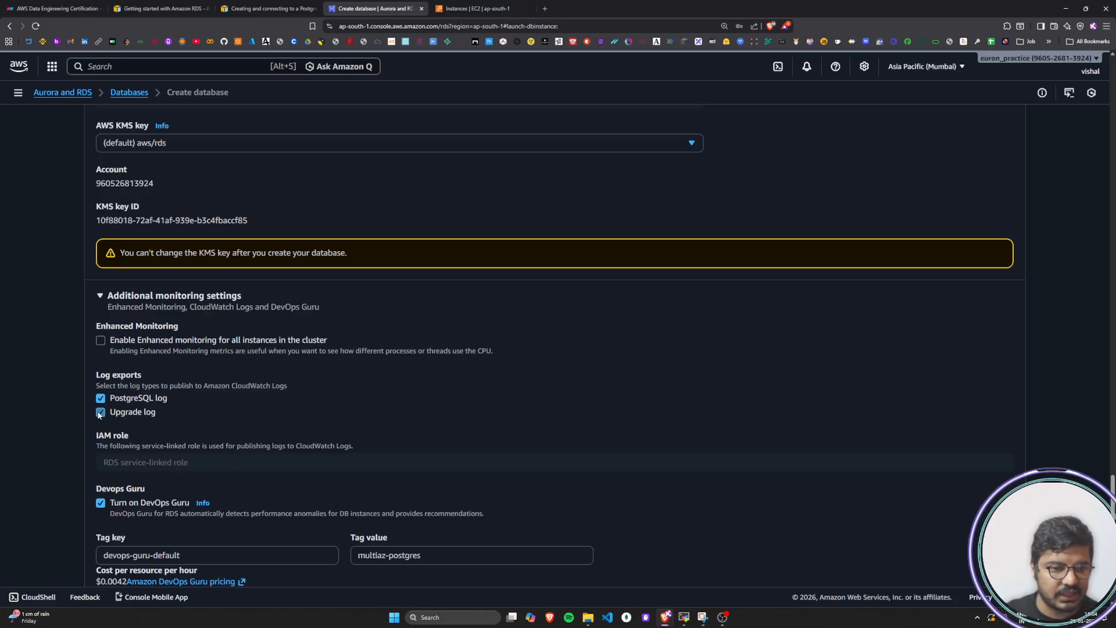
left_click(101, 341)
Expand the database's Additional configuration and review its backup, encryption, maintenance and deletion protection options
scroll(54, 484, "down", 5)
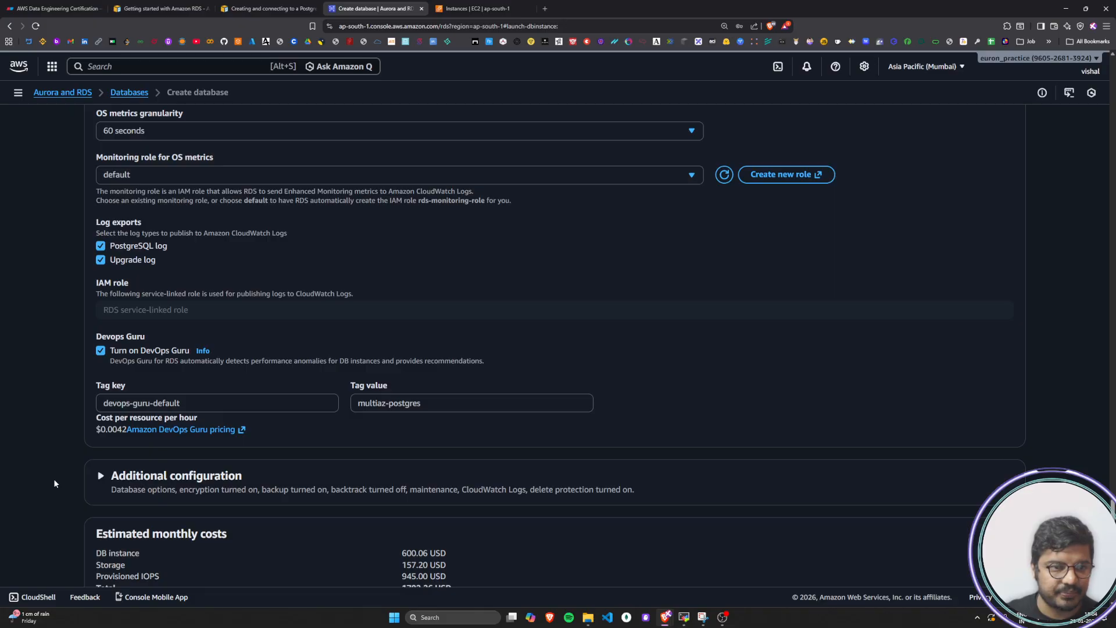
scroll(54, 480, "down", 3)
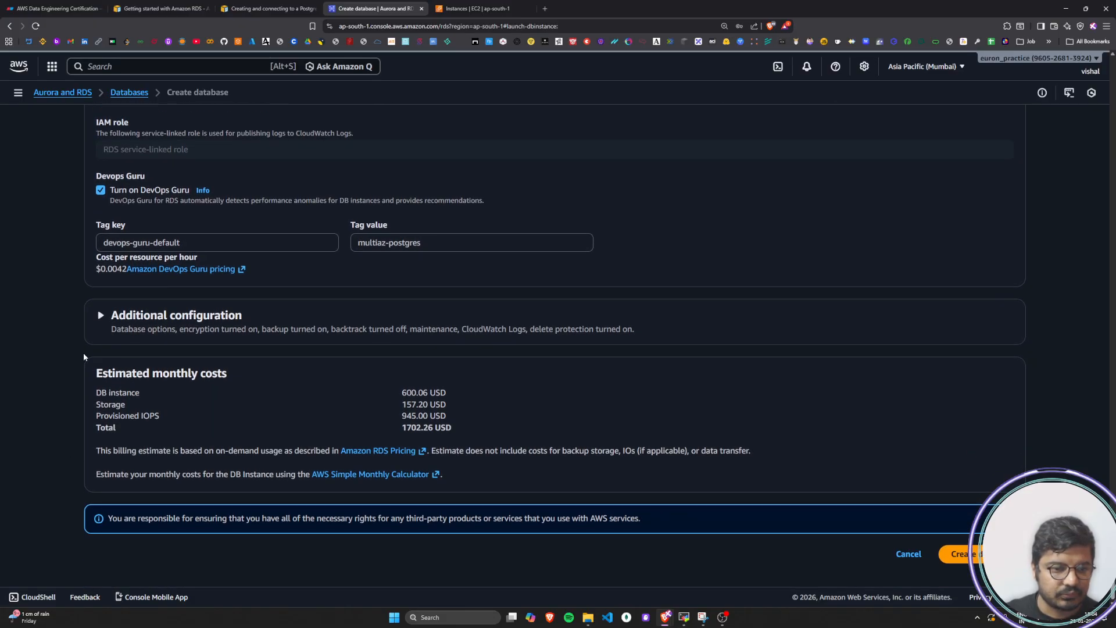
left_click(101, 317)
scroll(120, 490, "down", 5)
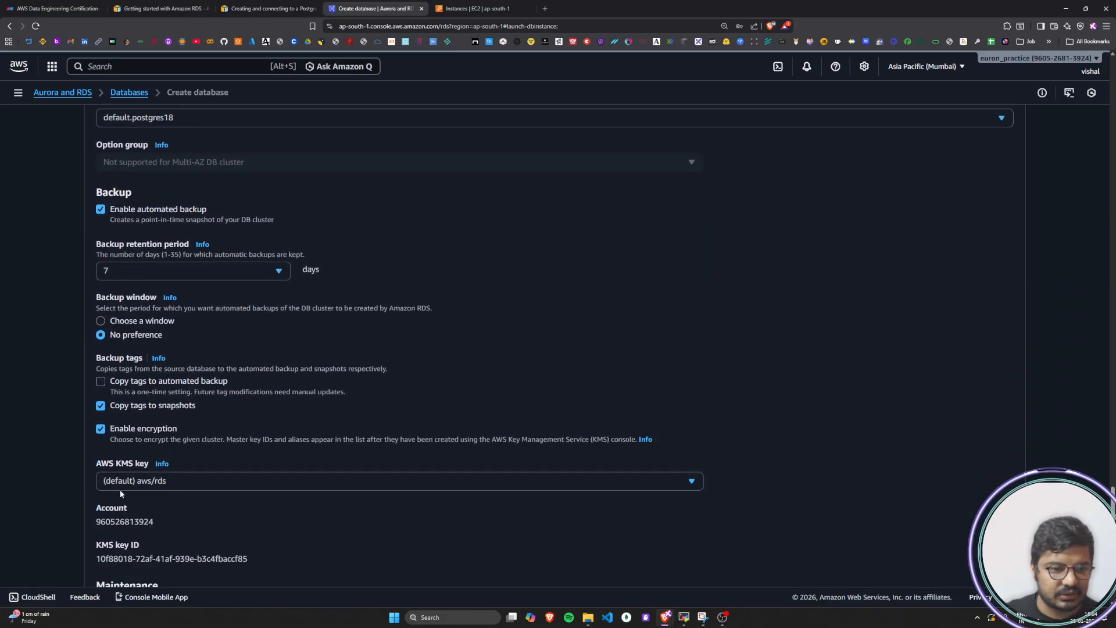
scroll(121, 492, "down", 6)
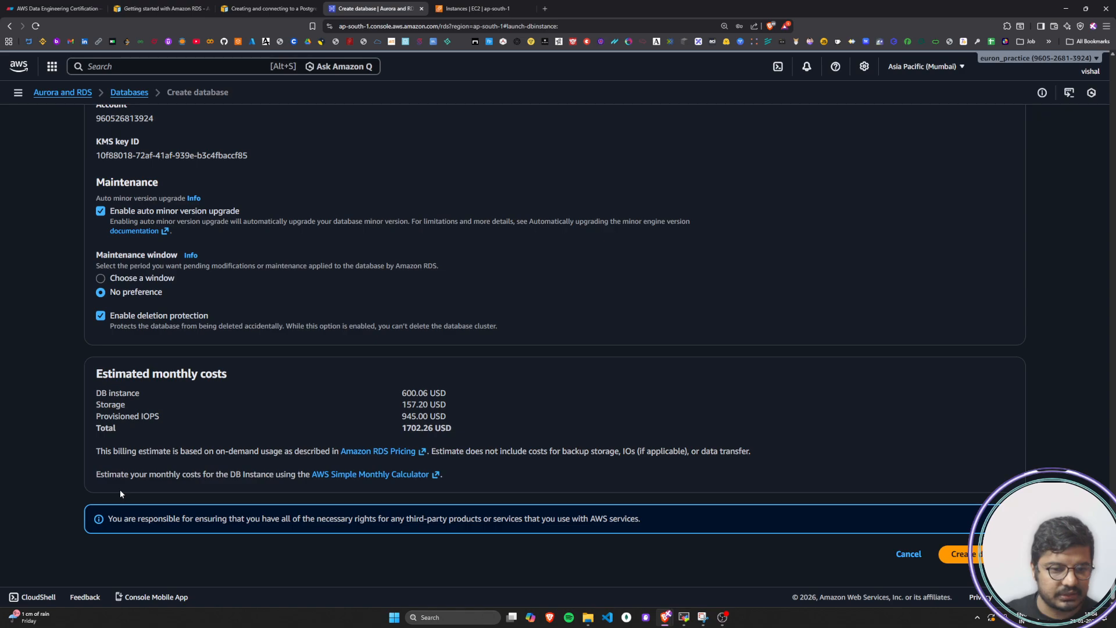
Highlight the Estimated monthly costs heading and examine the DB instance cost
left_click_drag(99, 375, 239, 371)
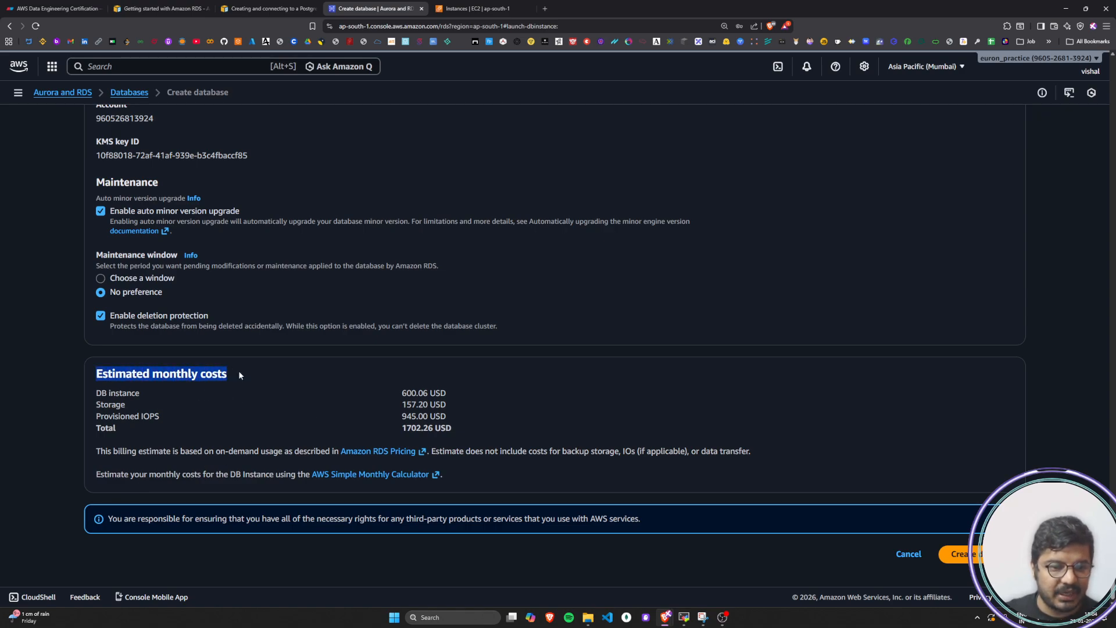
left_click(239, 371)
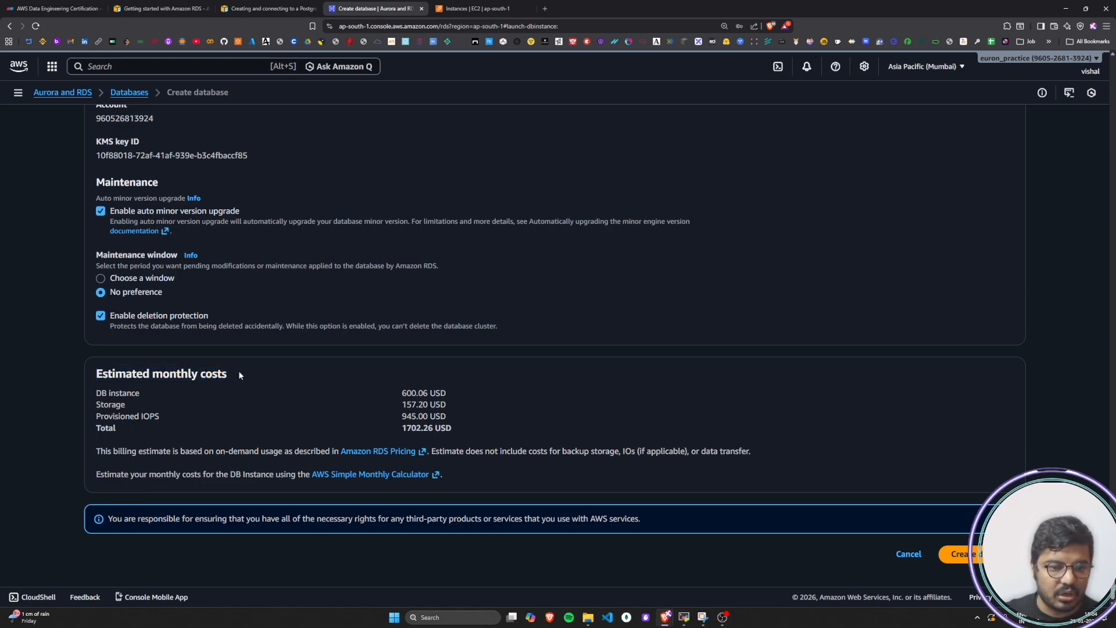
left_click_drag(102, 397, 143, 399)
left_click(143, 399)
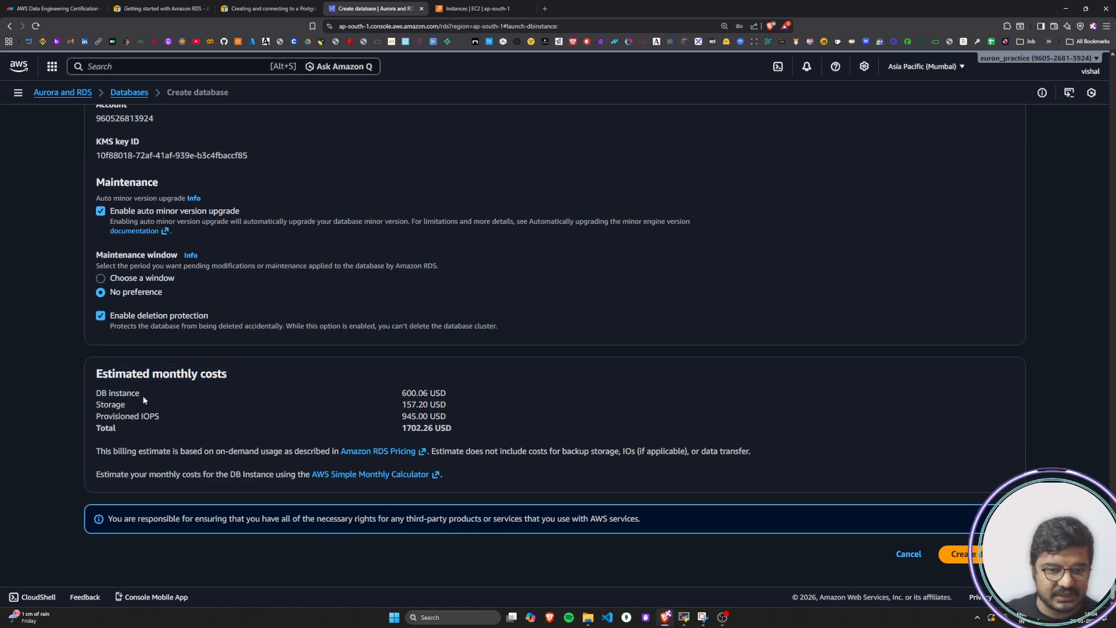
mouse_move(400, 392)
left_mouse_down()
mouse_move(438, 395)
mouse_move(401, 393)
left_mouse_up()
left_click(448, 395)
left_click(400, 393)
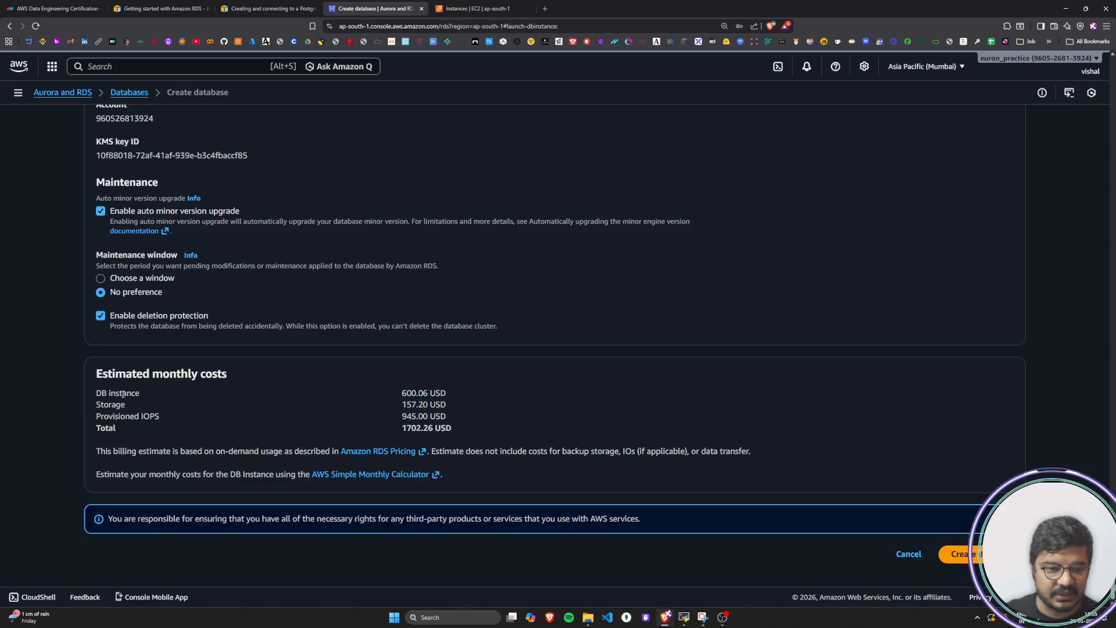
Highlight the estimated monthly costs for storage and provisioned IOPS, ending with the total
left_click_drag(96, 404, 126, 406)
left_click_drag(401, 405, 447, 406)
left_click(446, 406)
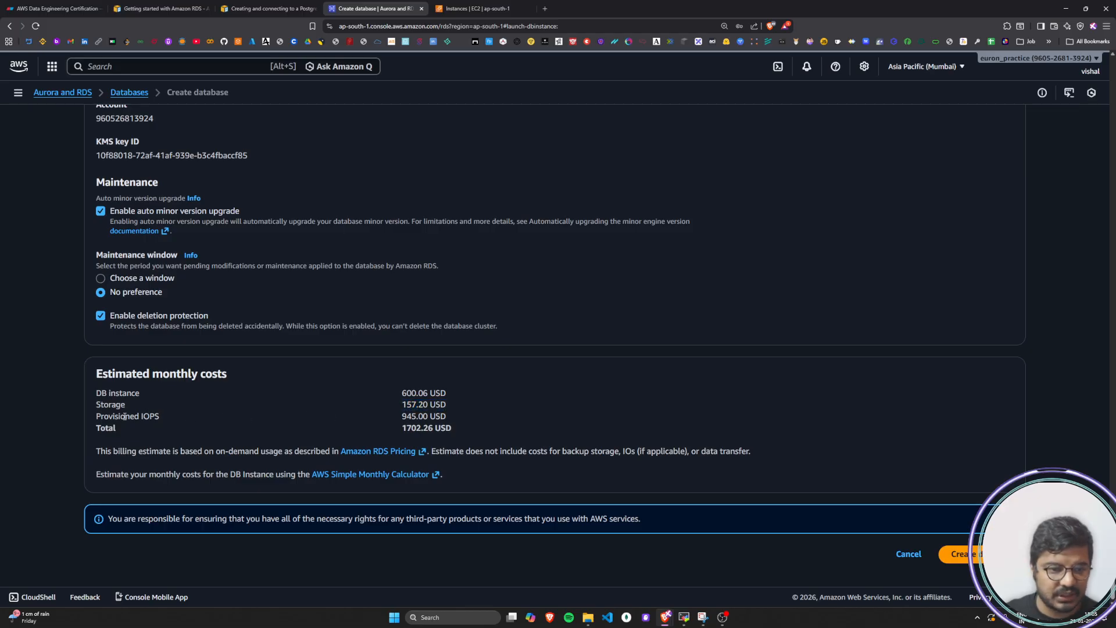
left_click_drag(108, 417, 162, 417)
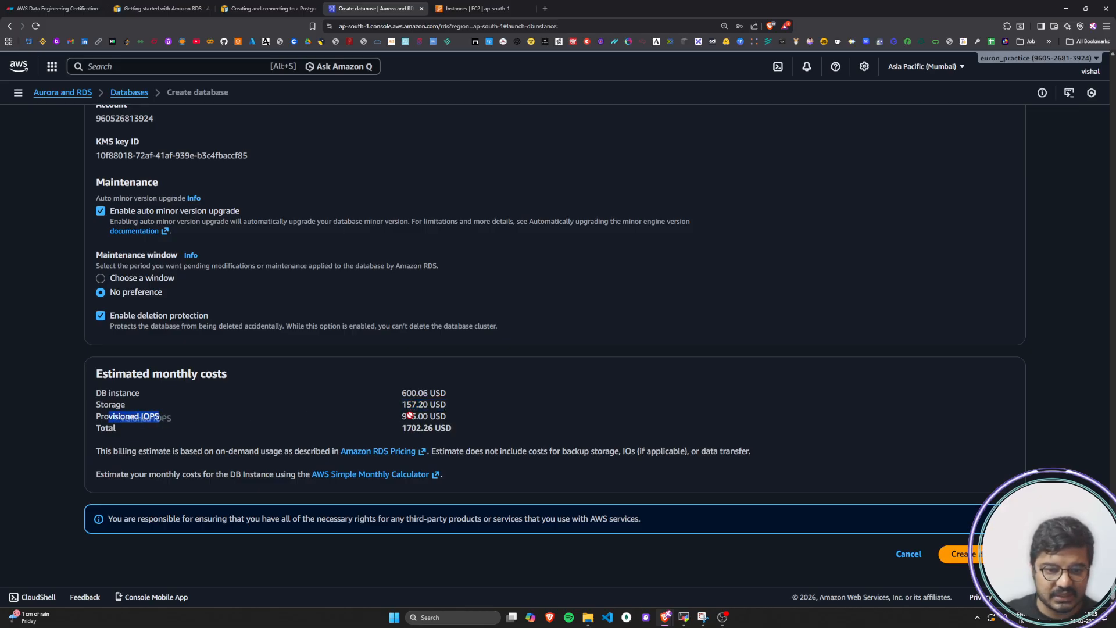
left_click_drag(402, 417, 447, 430)
left_click(451, 420)
left_click(431, 430)
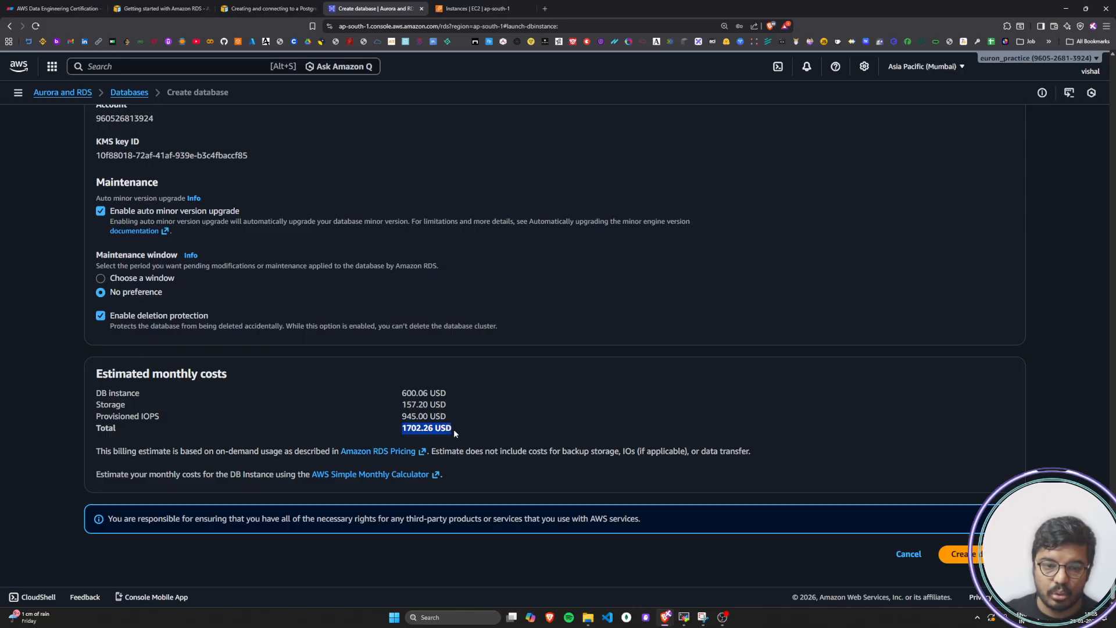
left_click(446, 429)
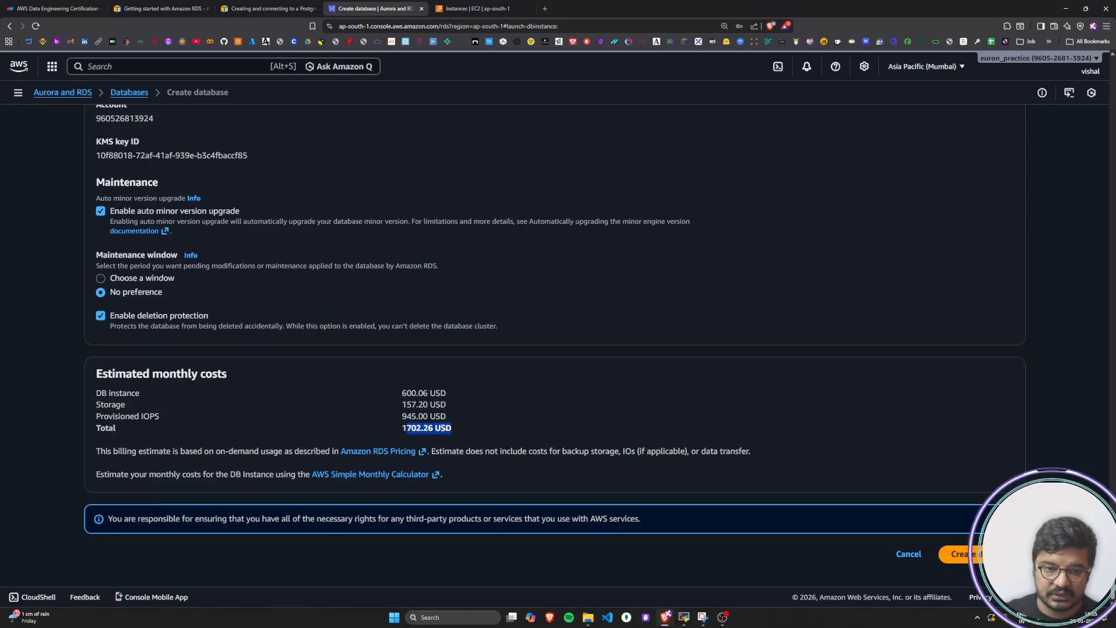
Search Google for the estimated monthly total, highlight its Indian rupee equivalent and close the search results
left_click_drag(394, 428, 463, 430)
right_click(437, 430)
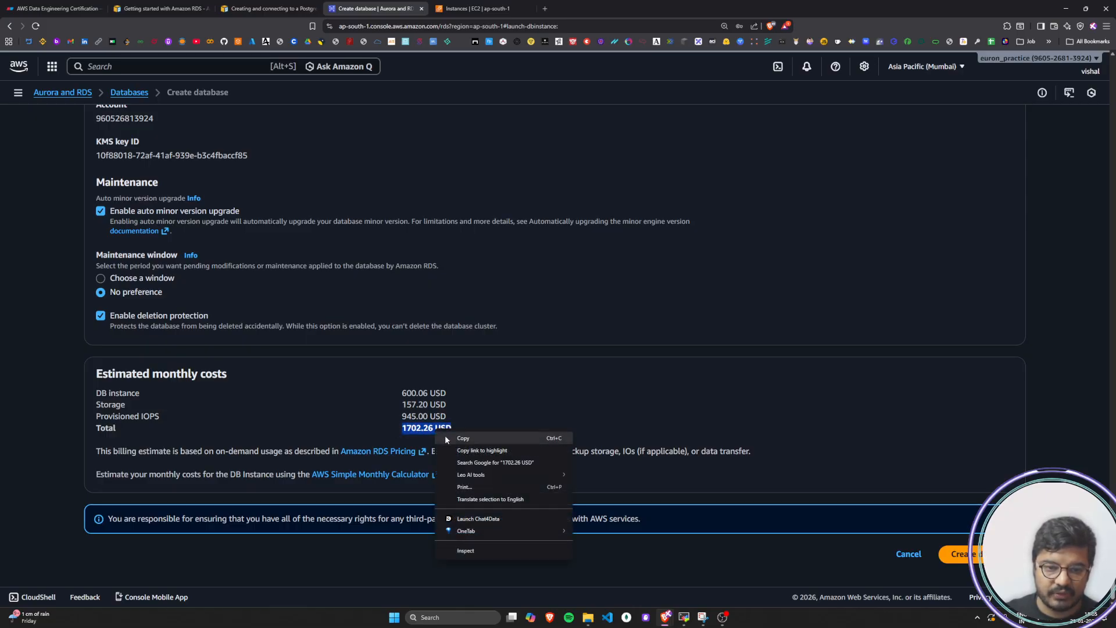
left_click(465, 459)
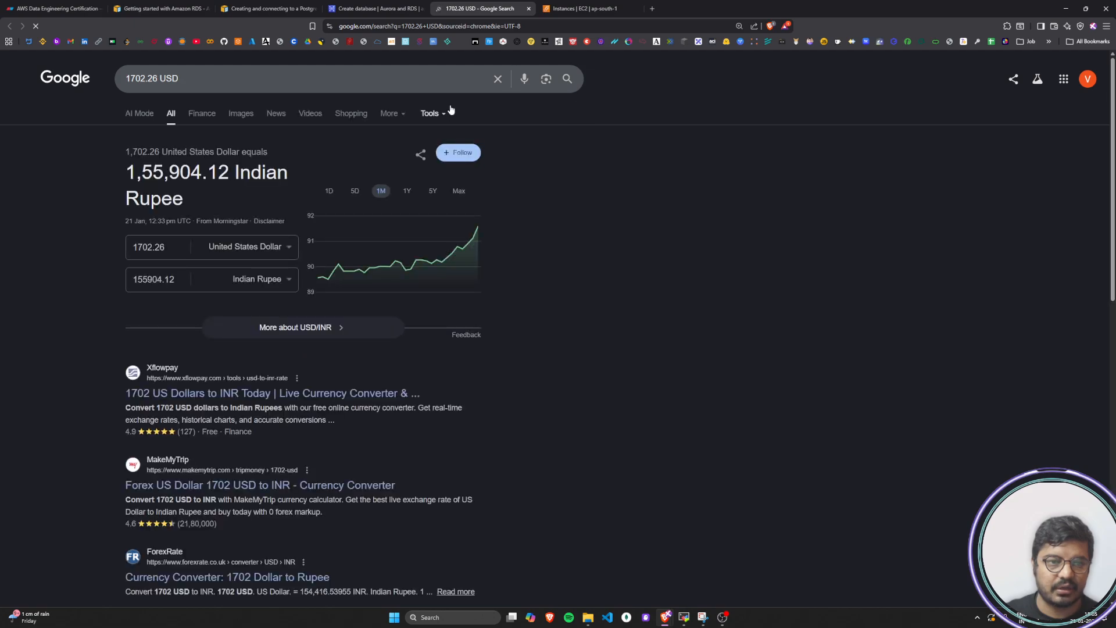
left_click_drag(125, 173, 222, 178)
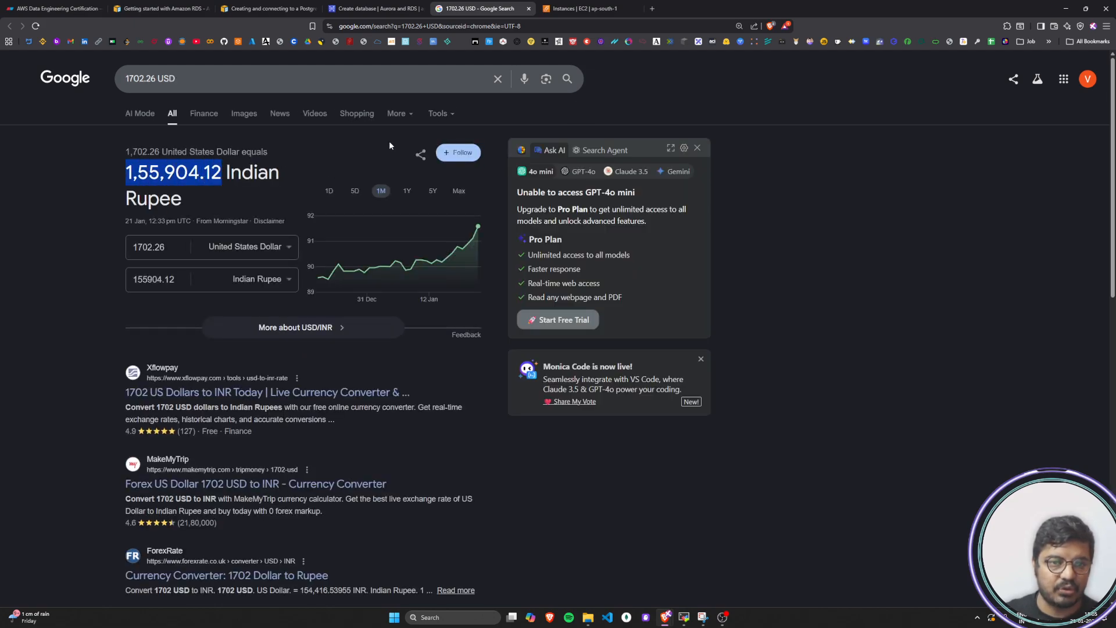
left_click(528, 9)
Set the cluster's allocated storage to 40000 GiB
scroll(89, 413, "up", 20)
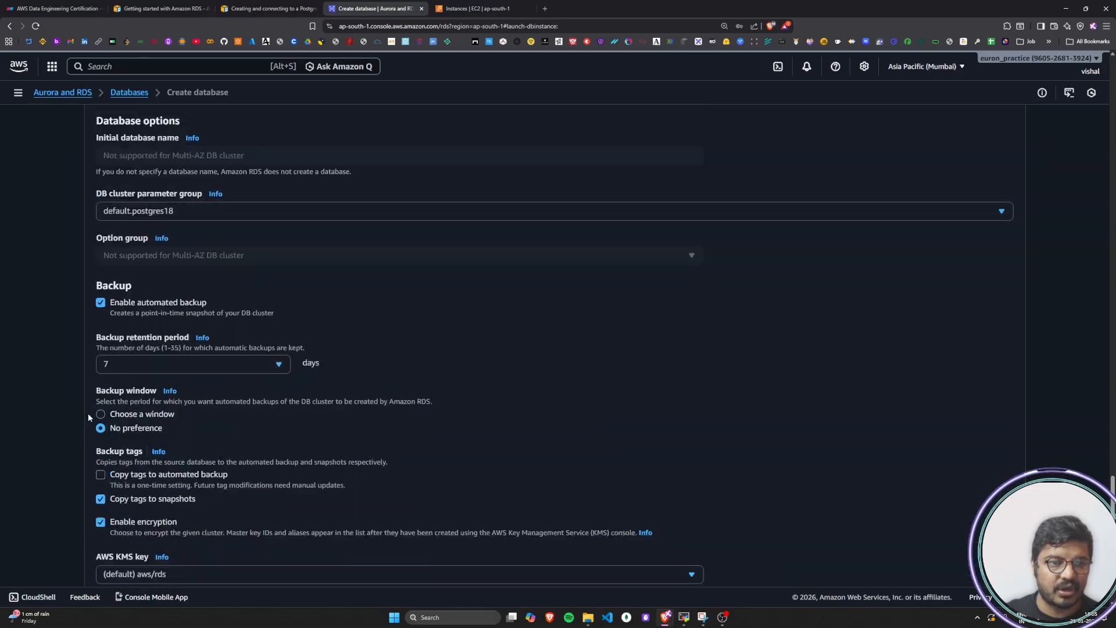
scroll(88, 412, "up", 15)
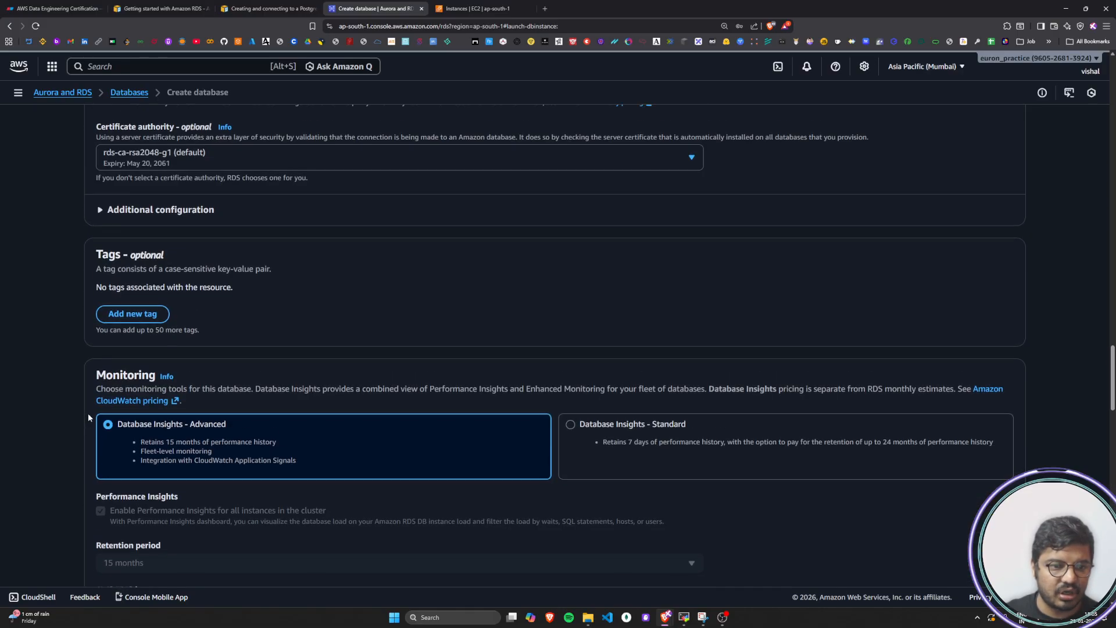
scroll(89, 413, "up", 20)
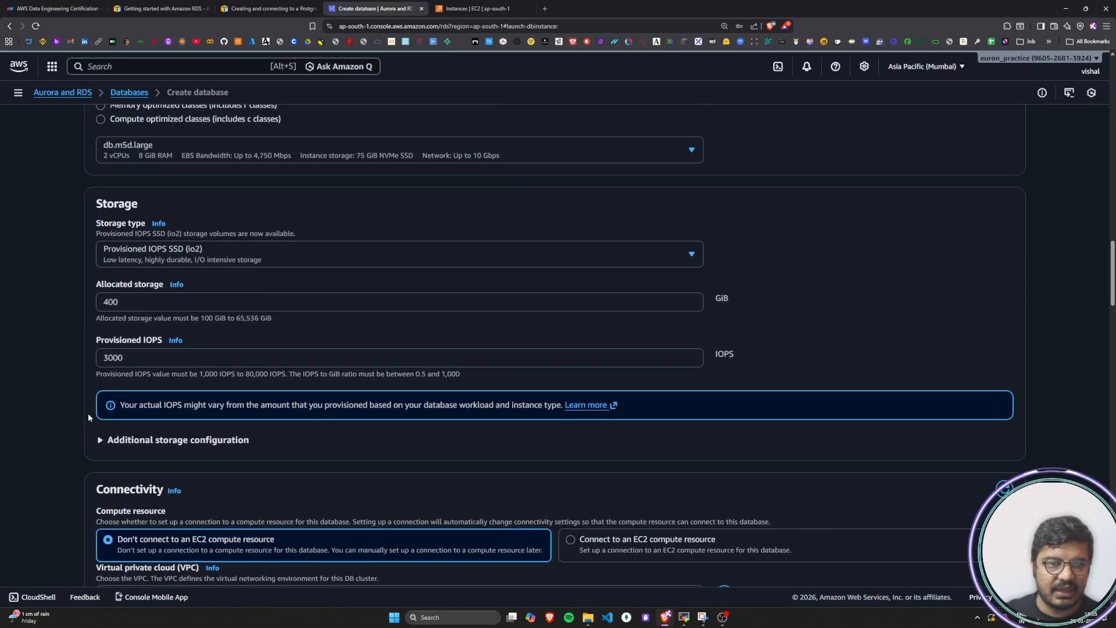
scroll(88, 415, "up", 8)
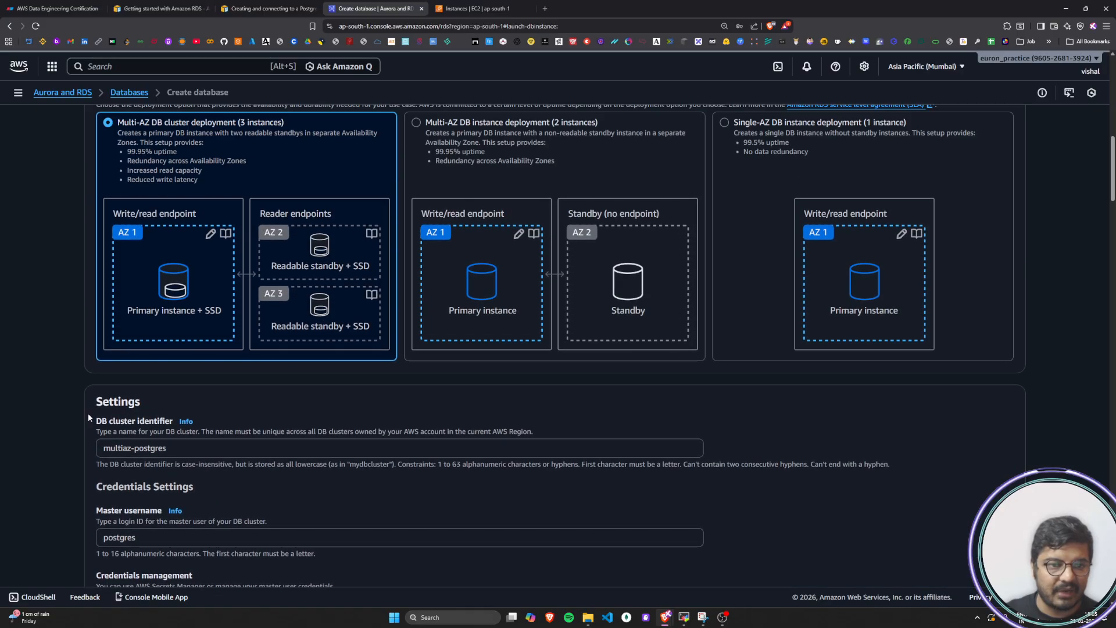
scroll(188, 395, "down", 3)
scroll(188, 392, "down", 15)
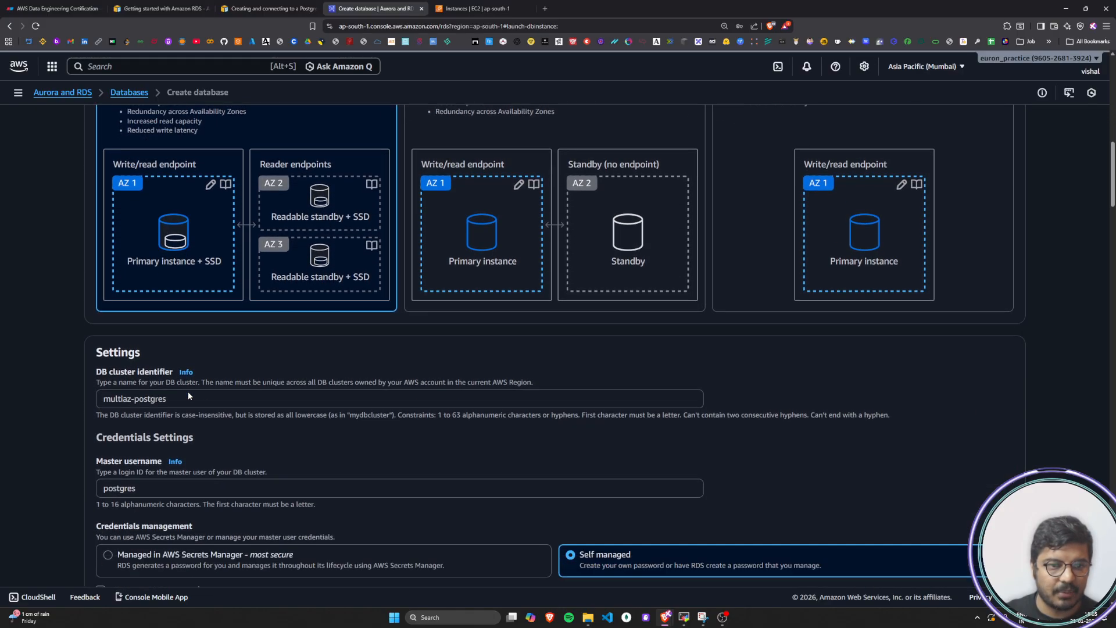
scroll(187, 392, "down", 7)
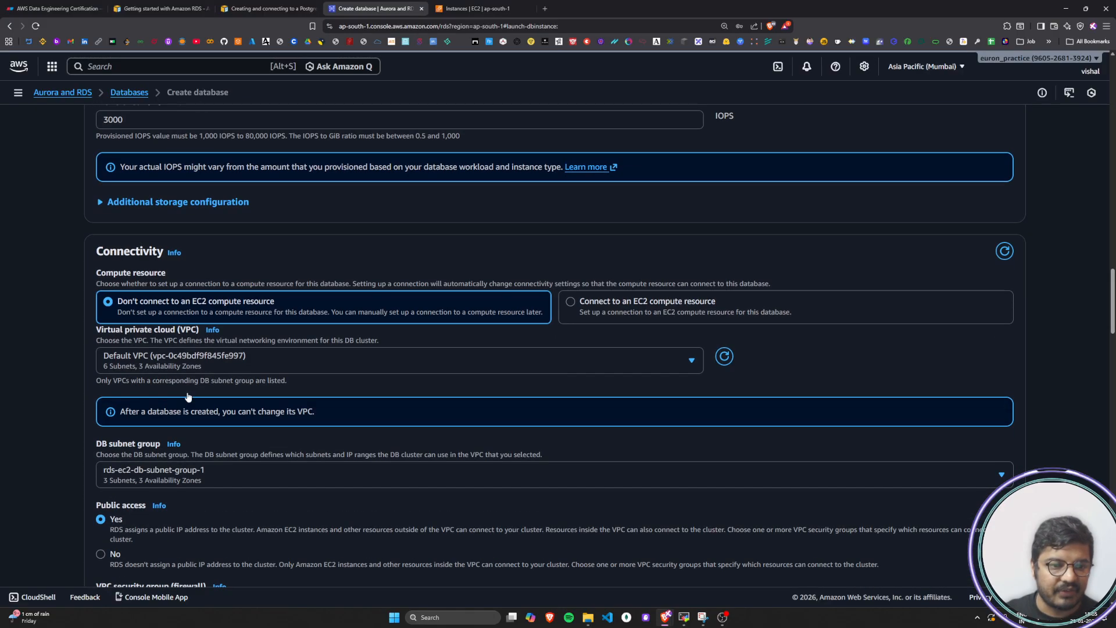
scroll(188, 395, "up", 3)
scroll(188, 397, "up", 6)
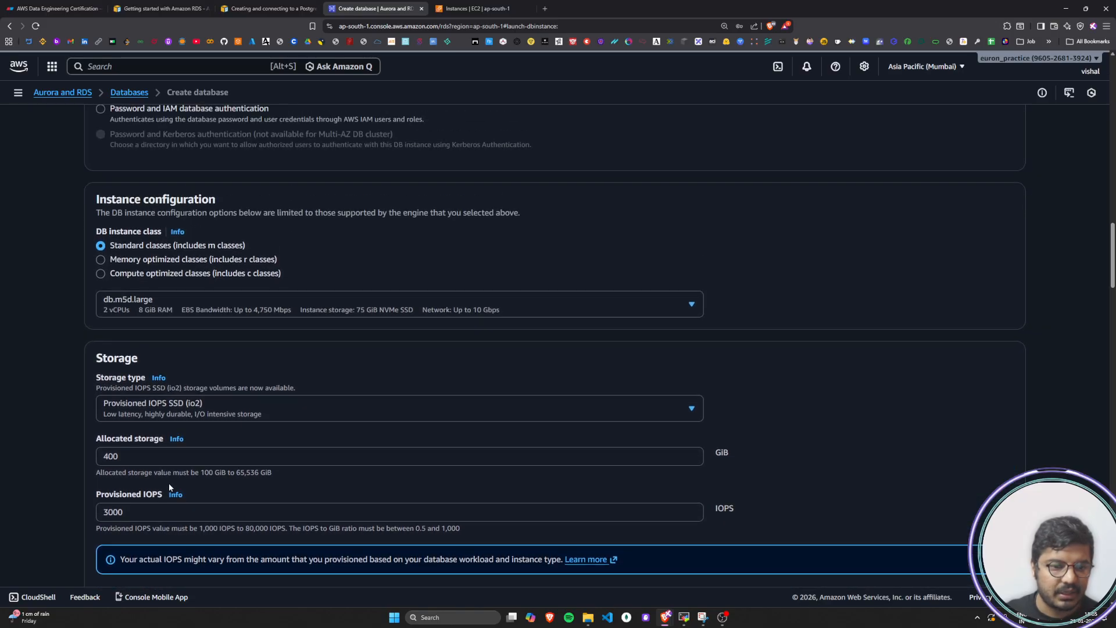
left_click(144, 457)
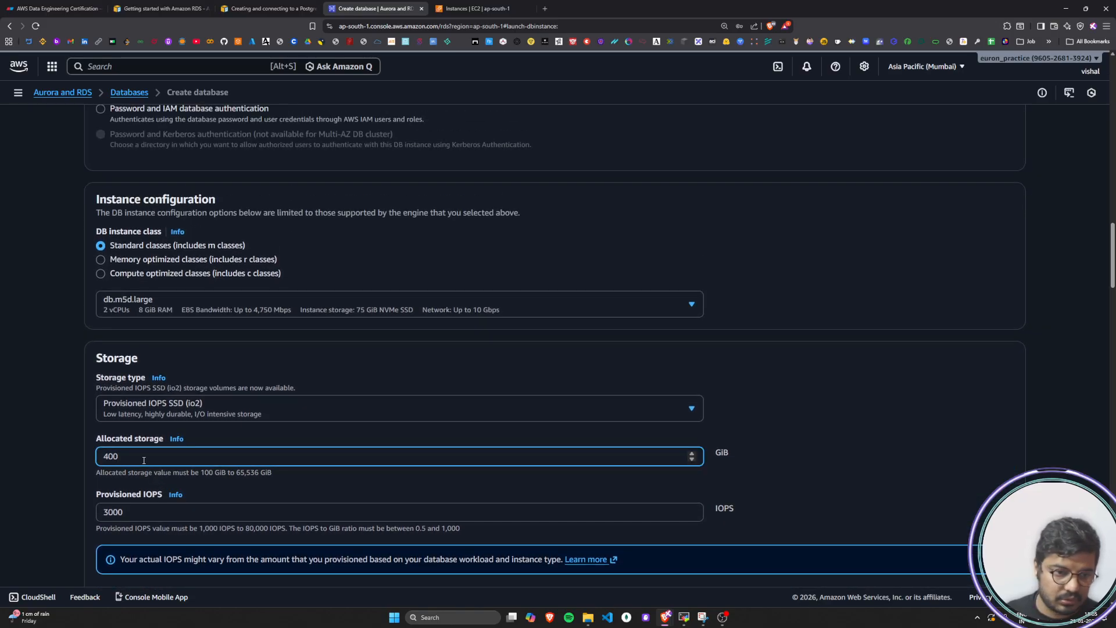
type("000")
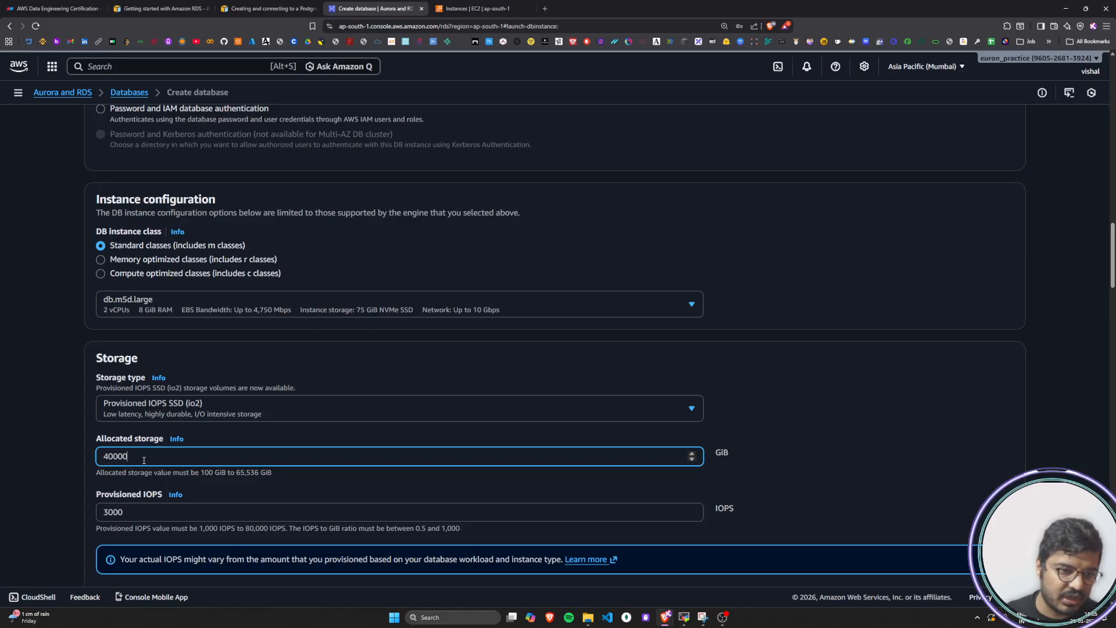
Choose db.m5d.8xlarge as the DB instance class for the cluster
left_click(240, 311)
scroll(174, 465, "down", 3)
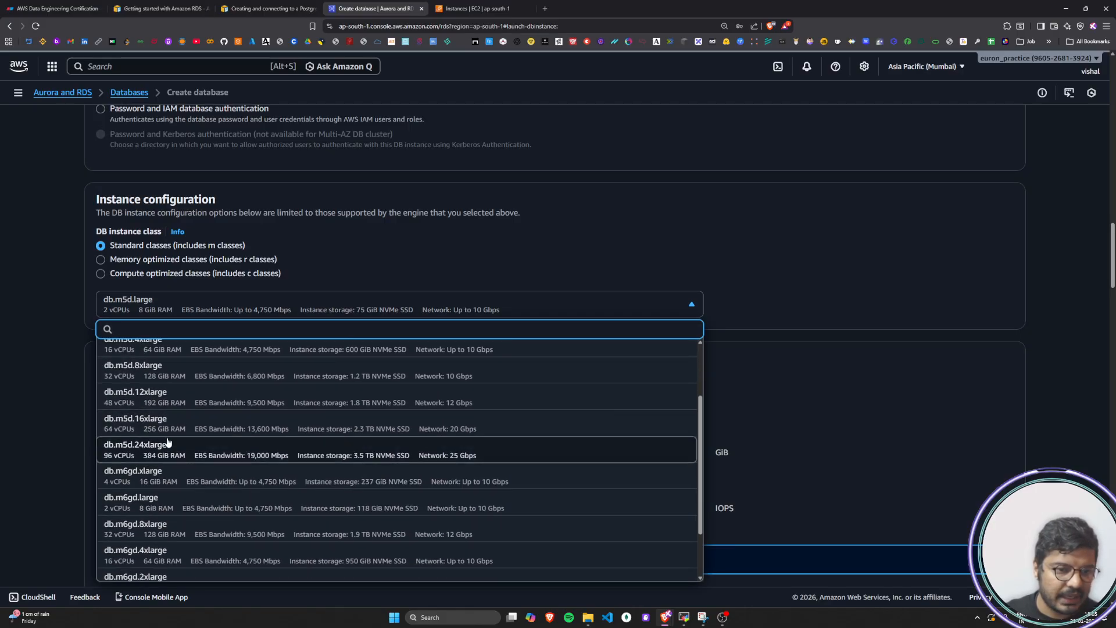
scroll(151, 494, "up", 1)
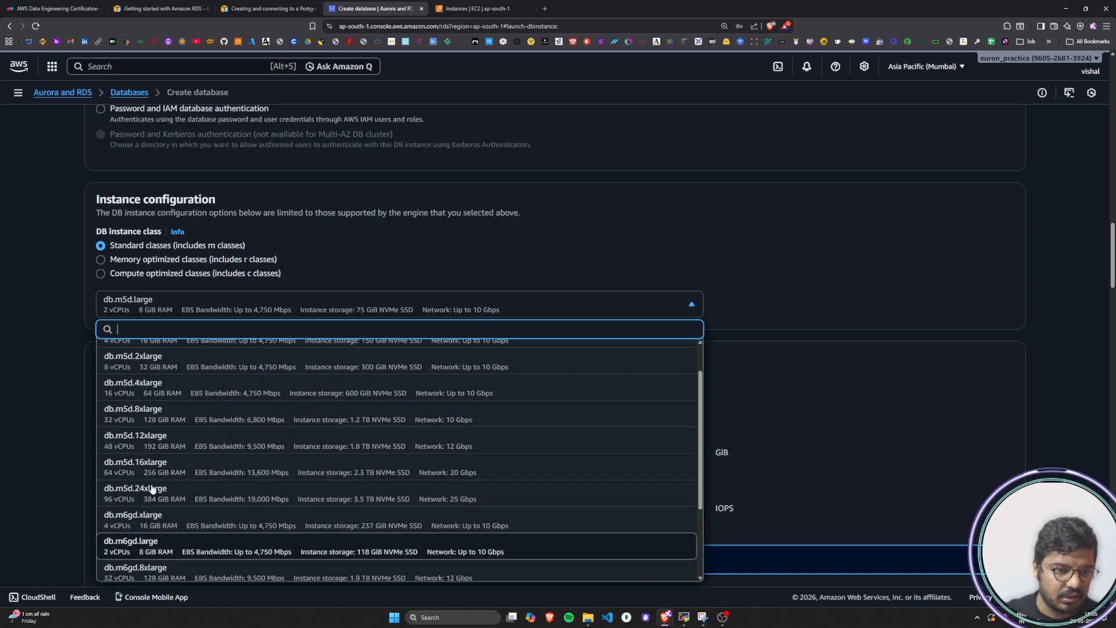
left_click(155, 414)
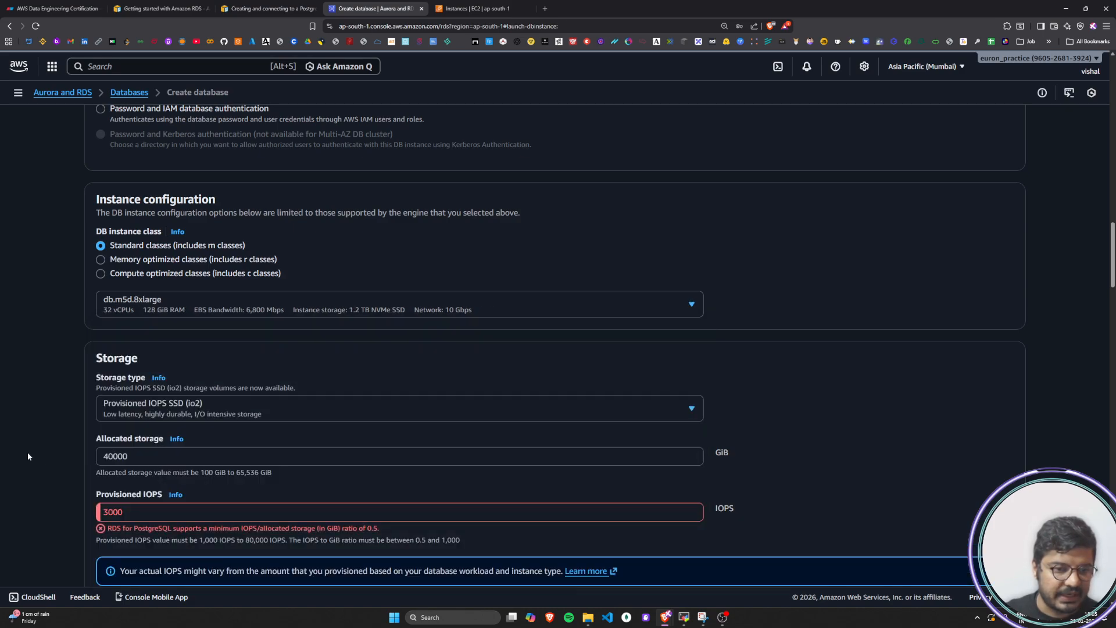
scroll(127, 490, "down", 2)
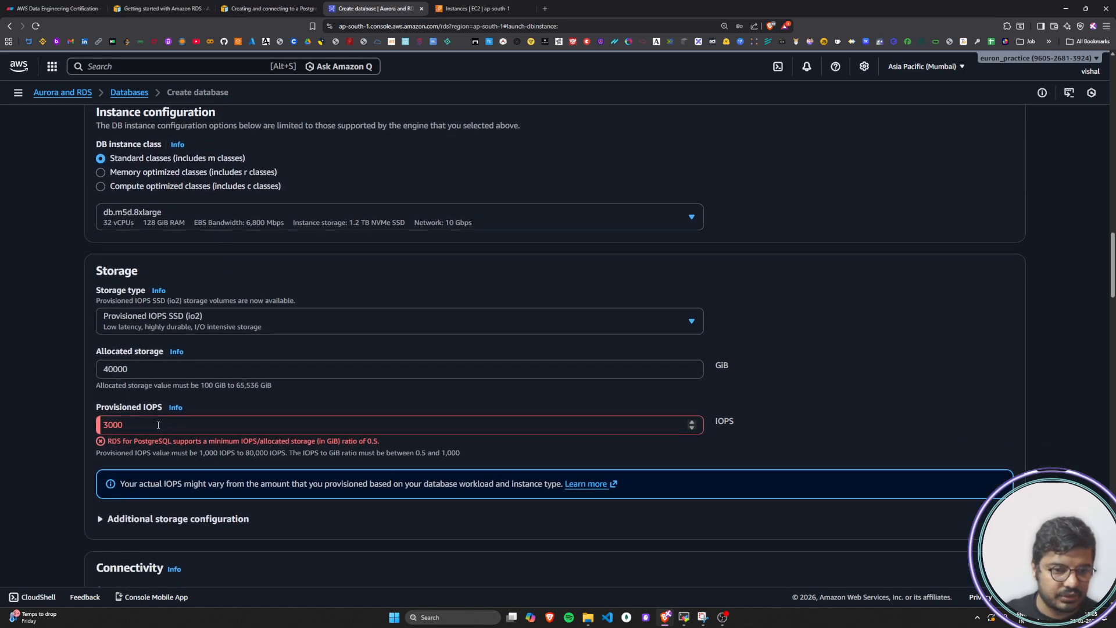
Try provisioned IOPS values of 1000, 100000 and 10000 for the cluster, and highlight the allowed IOPS range
left_click(158, 425)
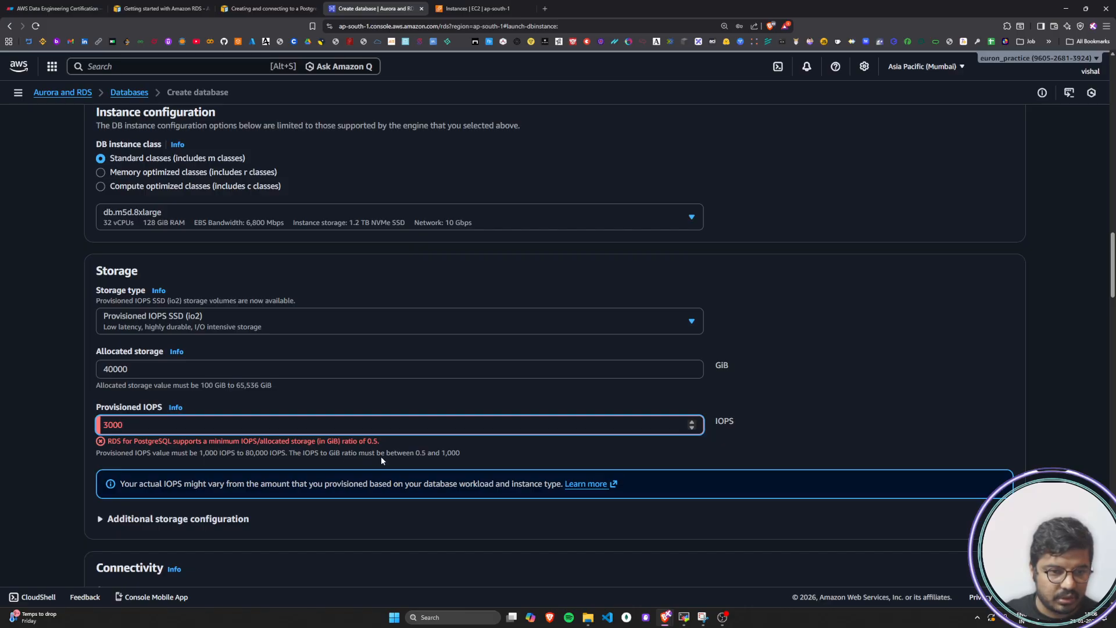
double_click(153, 430)
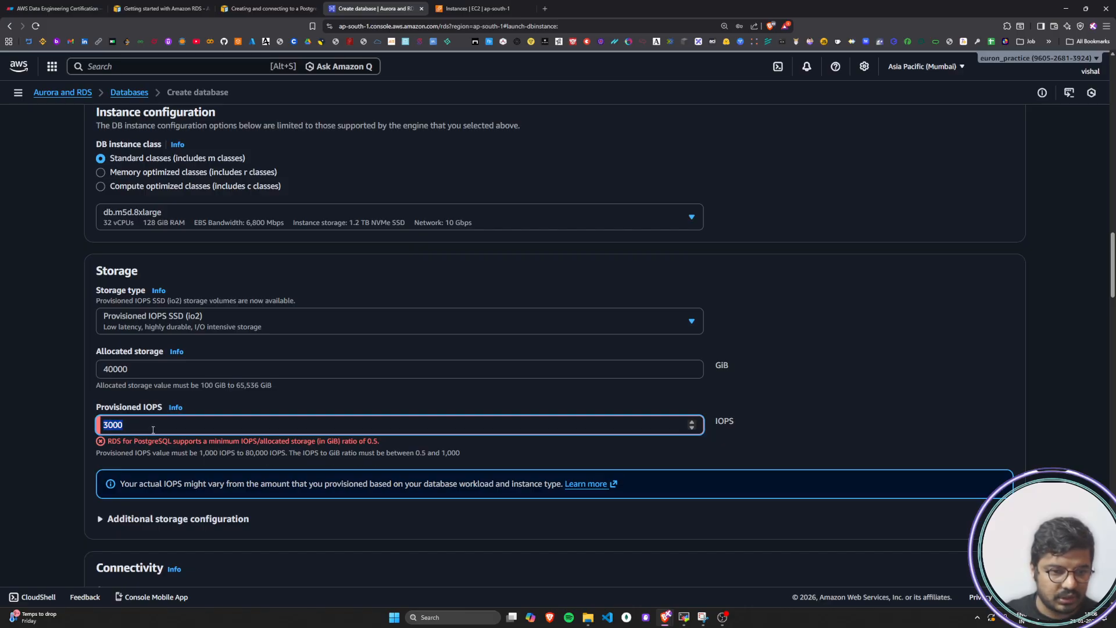
type("1000")
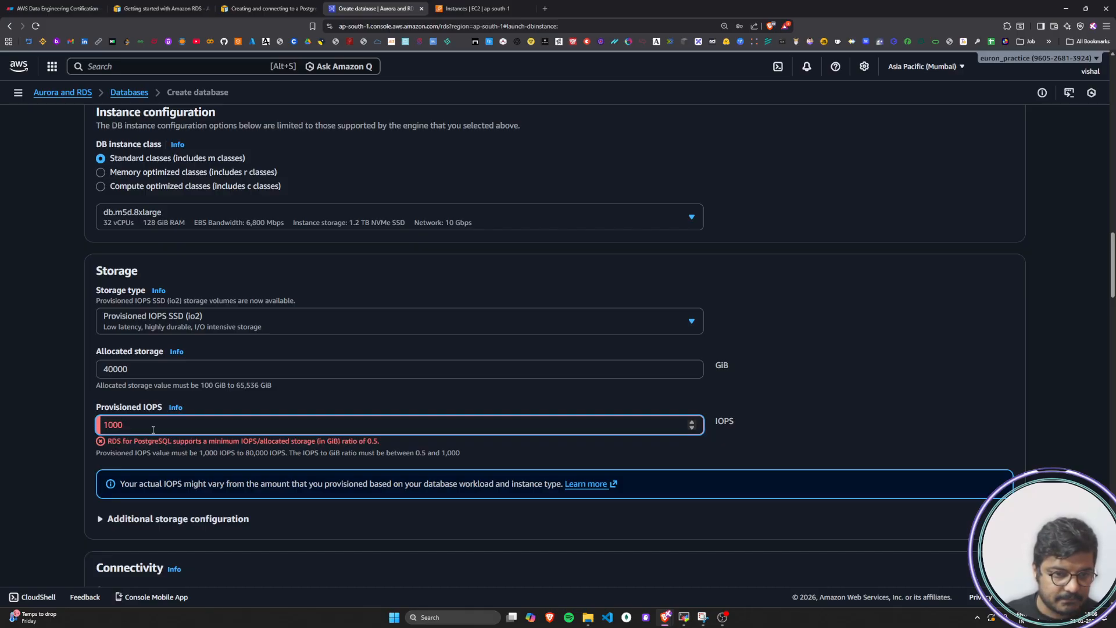
key("BackSpace")
key("BackSpace")
key("BackSpace")
key("BackSpace")
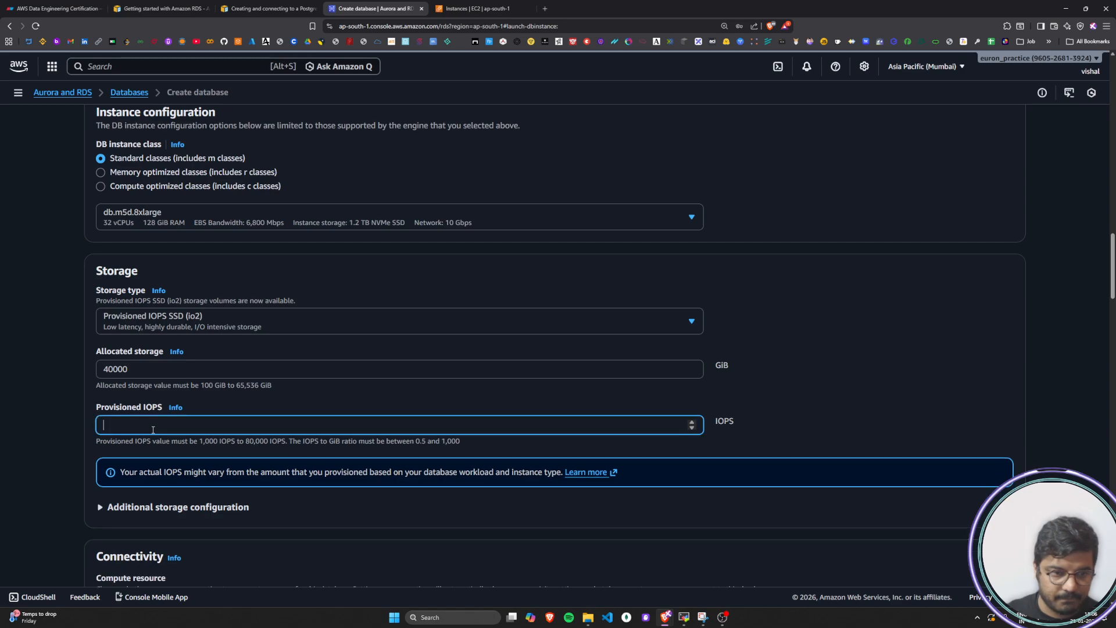
type("100000")
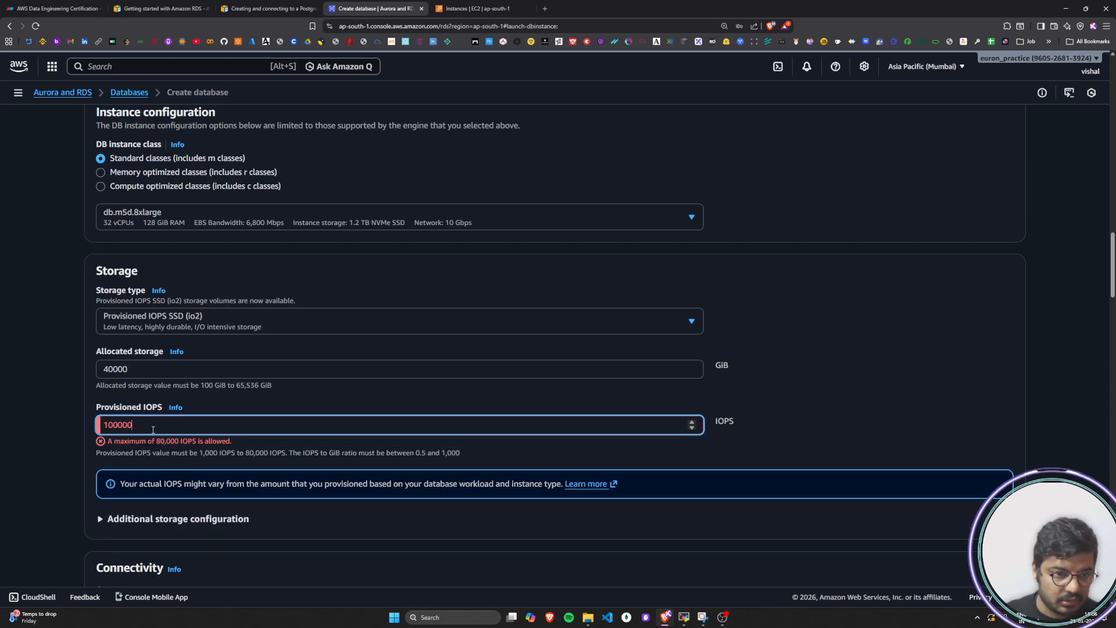
key("BackSpace")
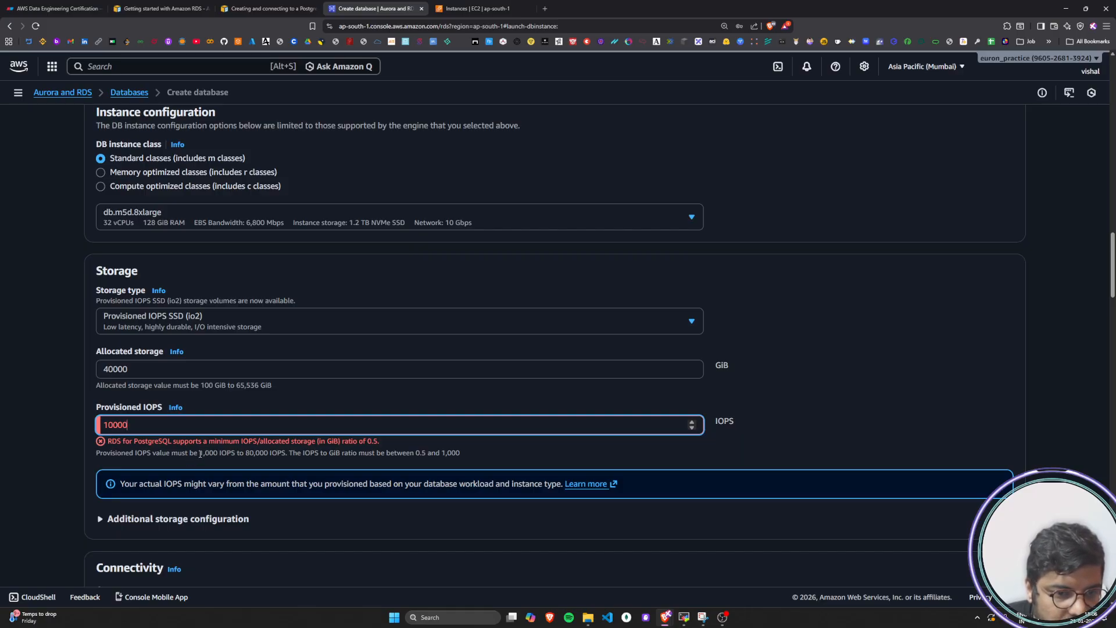
left_click_drag(200, 454, 371, 457)
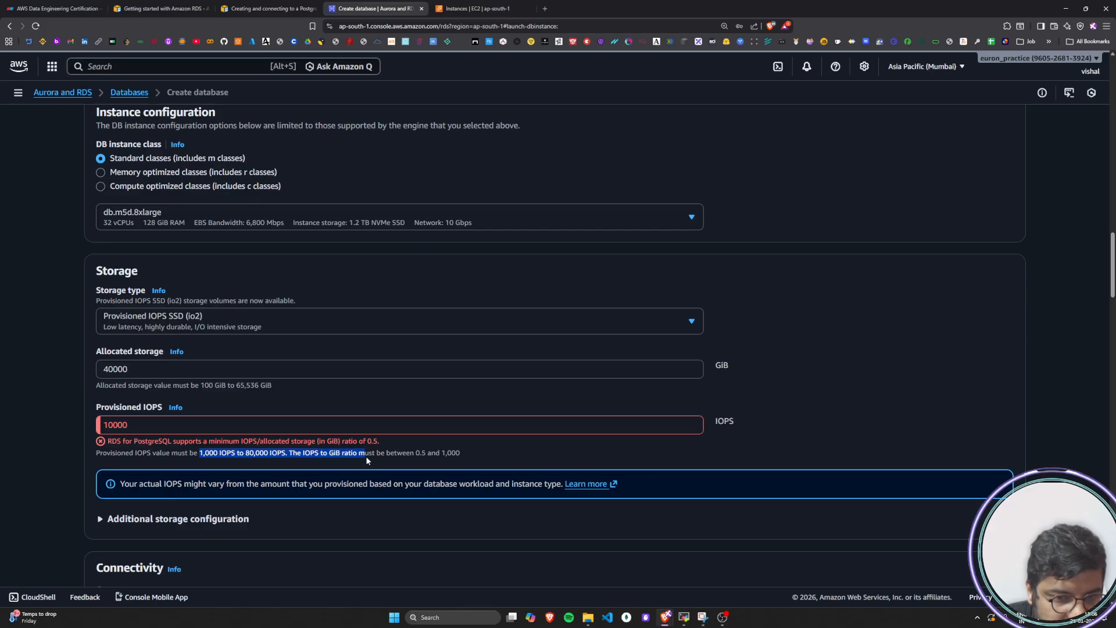
left_click(426, 461)
Set the cluster's allocated storage to 4000 GiB and its provisioned IOPS to 1000
left_click(167, 368)
key("BackSpace")
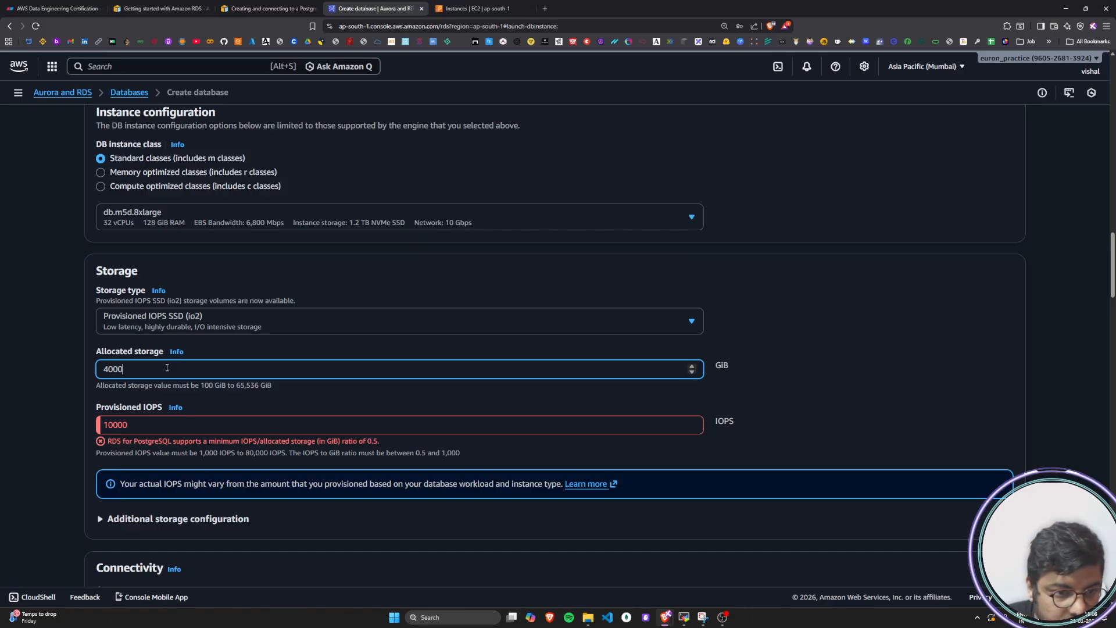
left_click(172, 430)
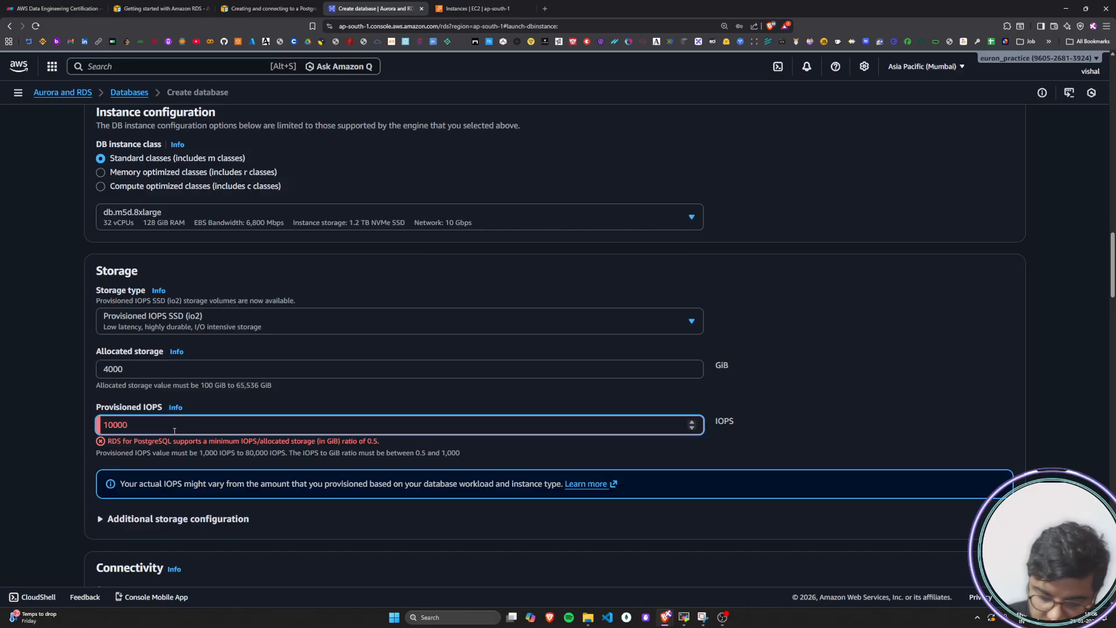
key("BackSpace")
key("BackSpace")
key("BackSpace")
key("BackSpace")
key("BackSpace")
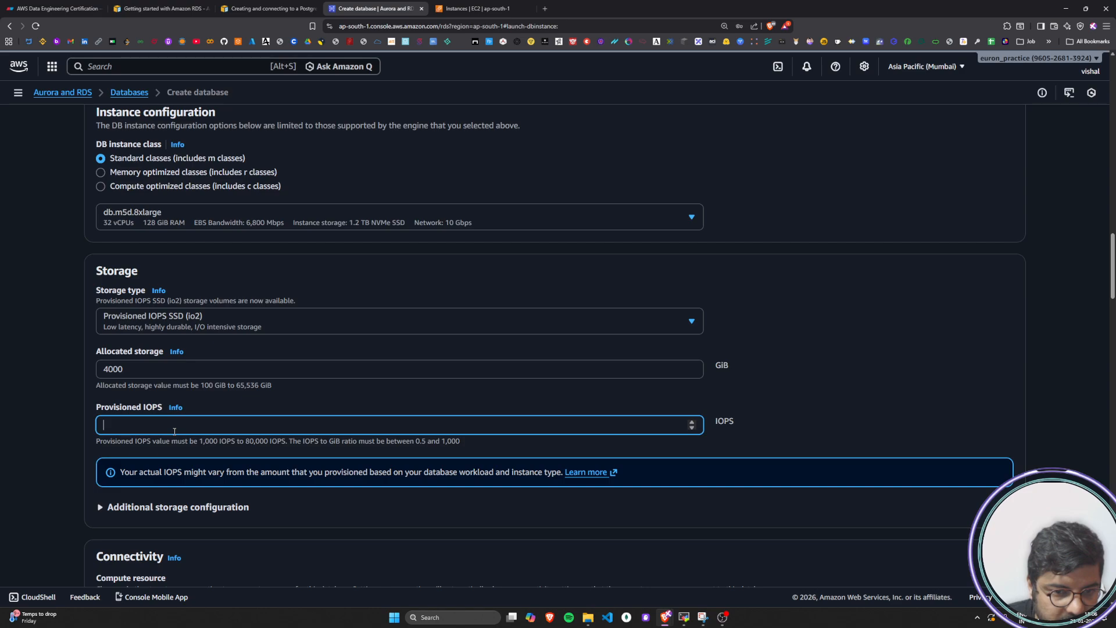
type("10")
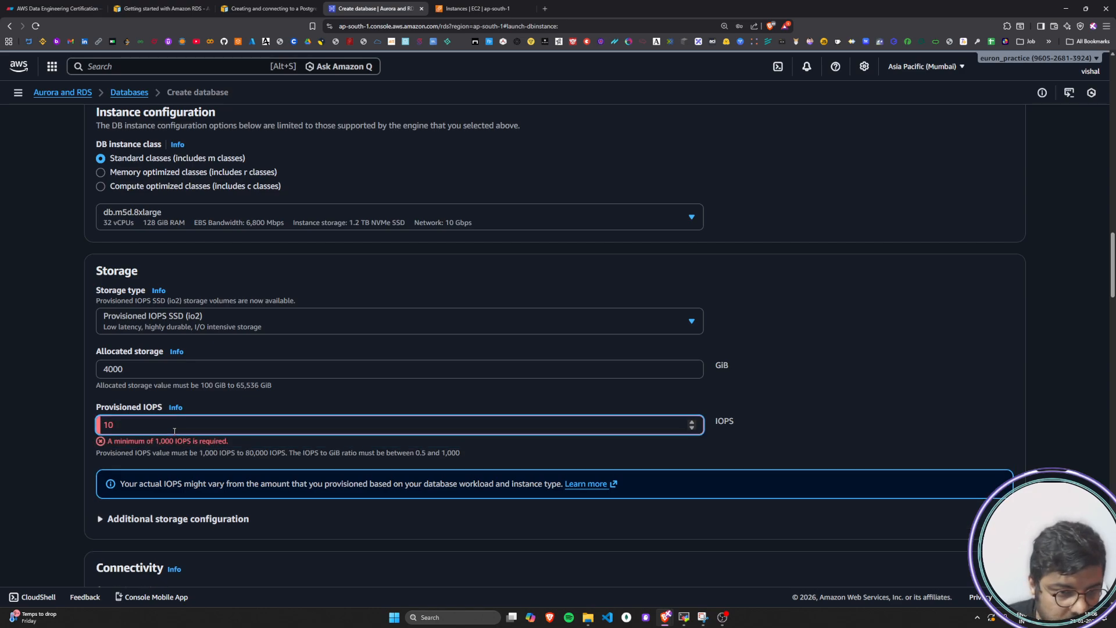
type("00")
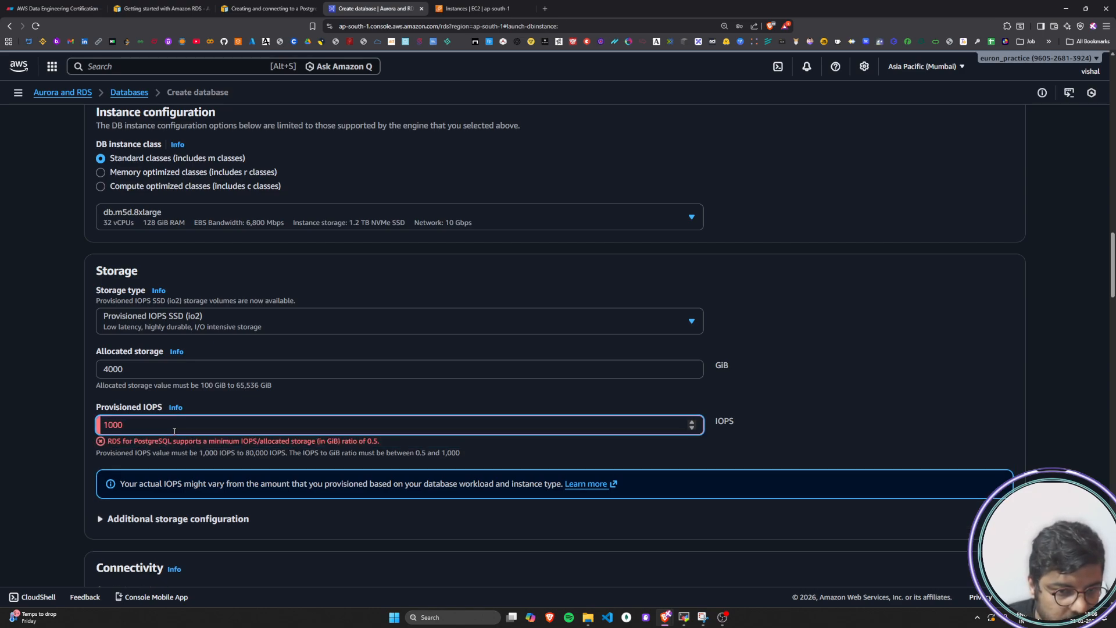
Set the cluster's allocated storage to 8000 GiB
left_click(143, 368)
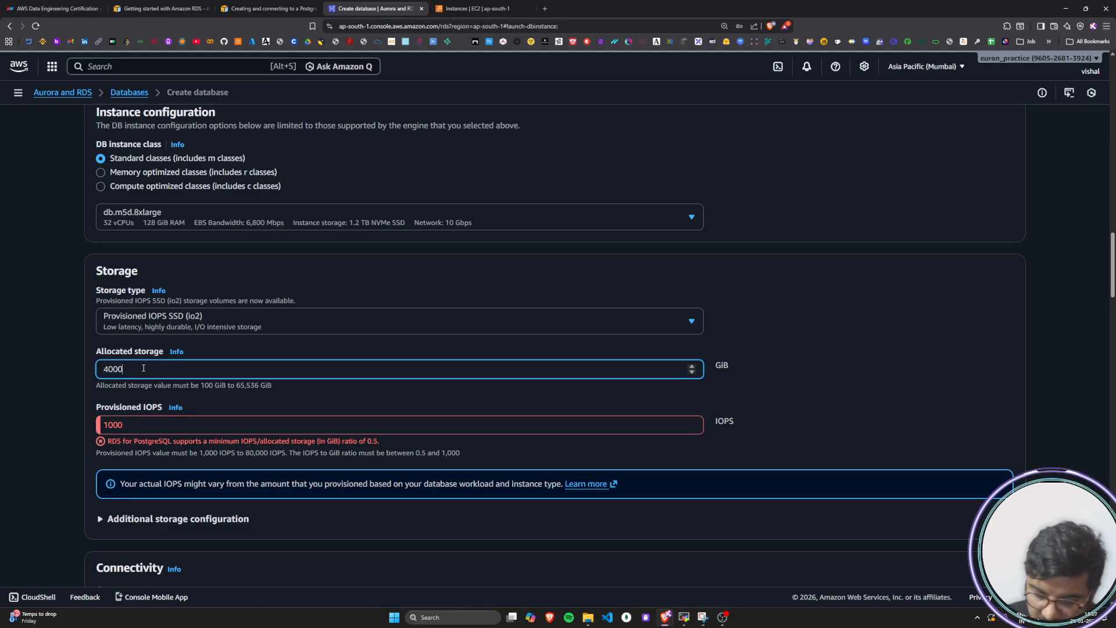
key("BackSpace")
key("BackSpace")
key("BackSpace")
key("BackSpace")
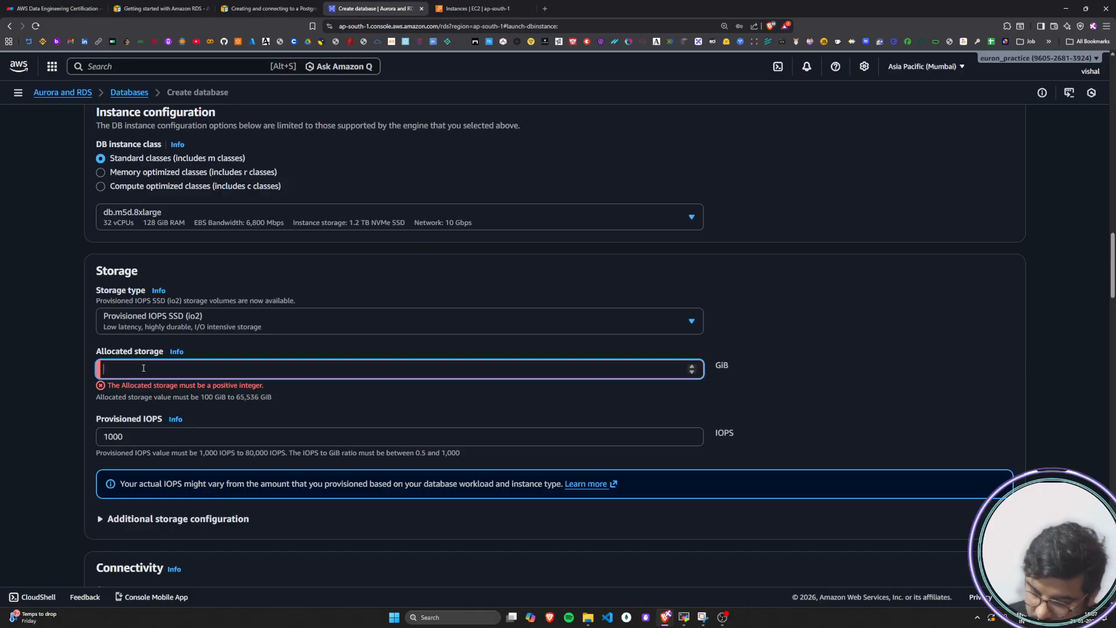
type("8000")
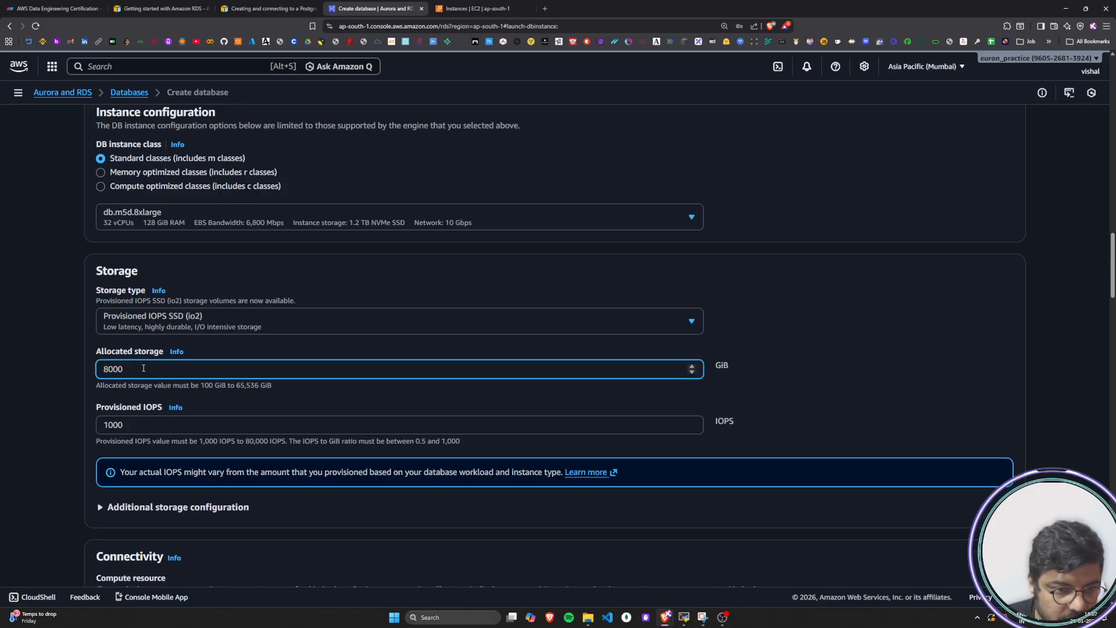
left_click(53, 497)
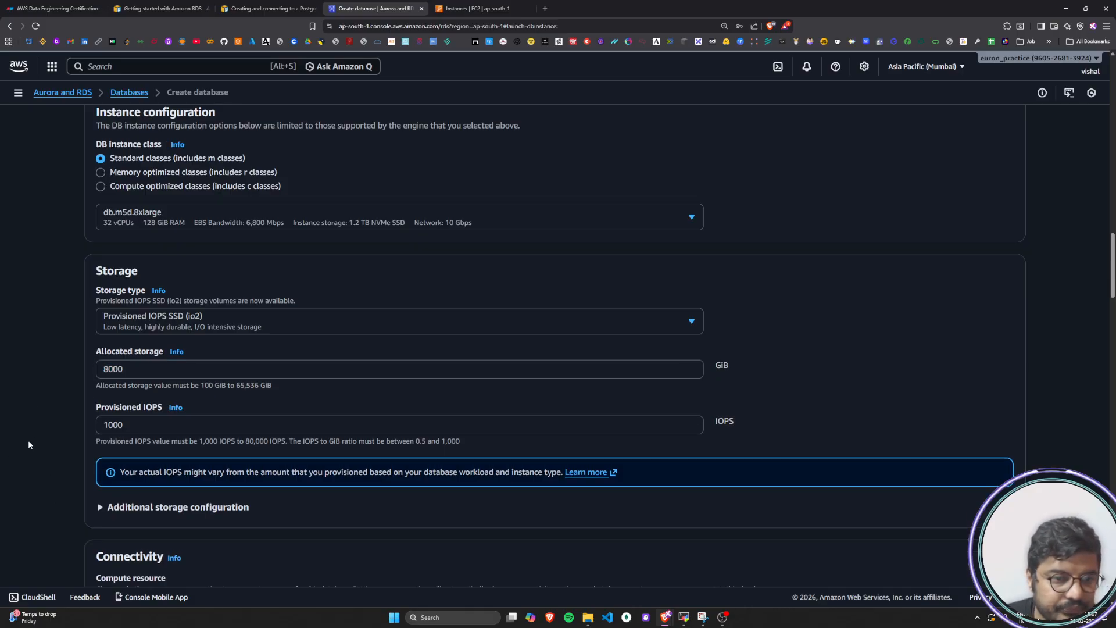
Search Google for the recalculated estimated monthly total, highlight its Indian rupee amount and close the search results
scroll(28, 445, "down", 20)
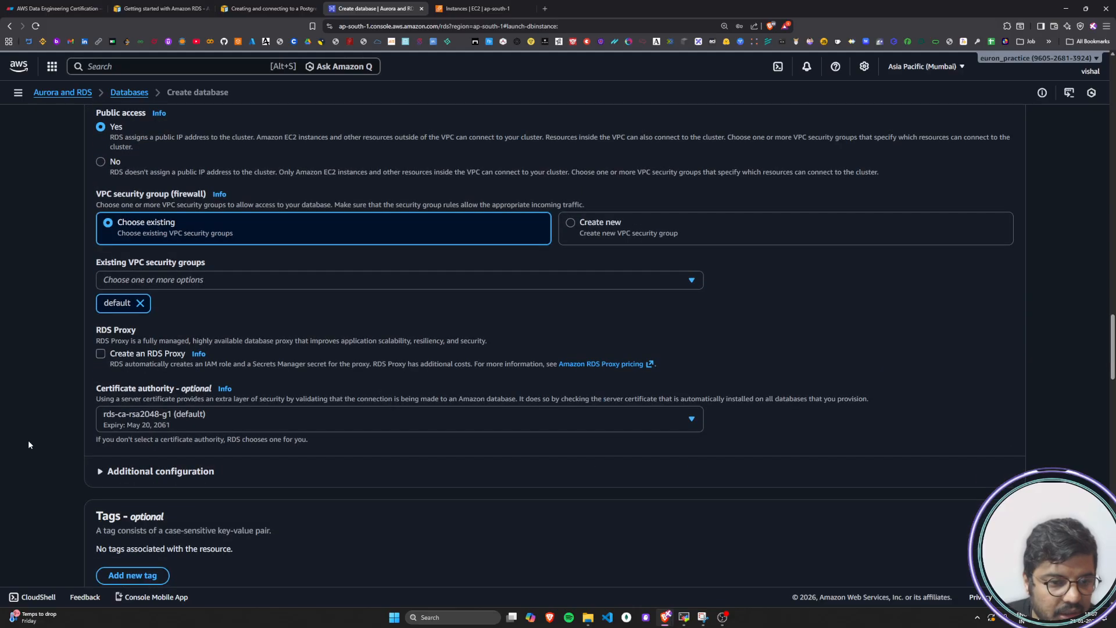
scroll(29, 445, "down", 20)
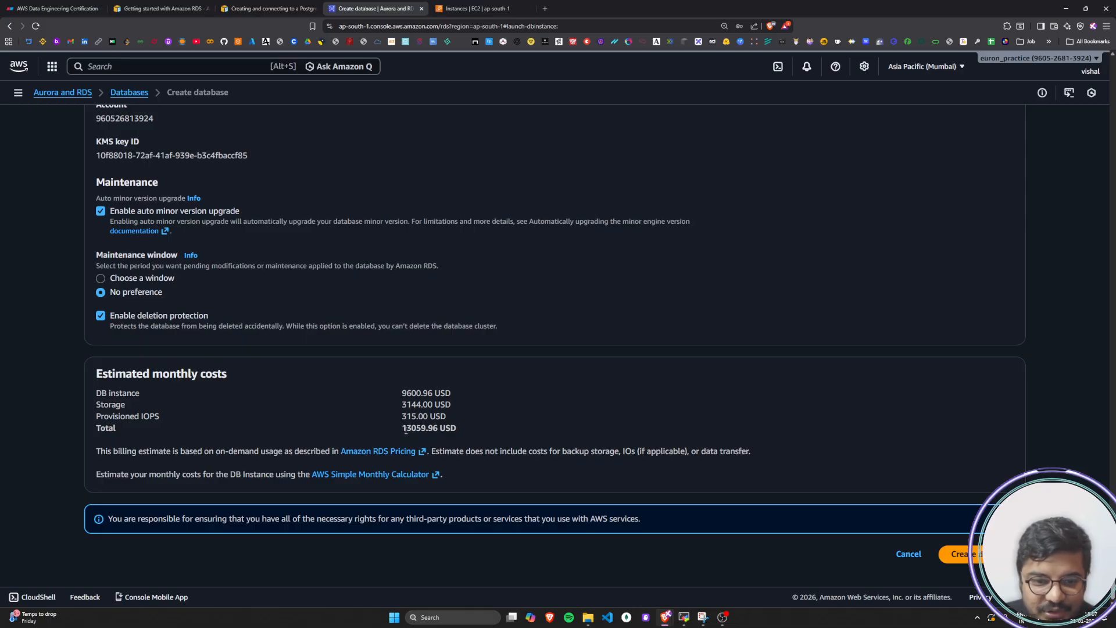
left_click_drag(405, 429, 458, 430)
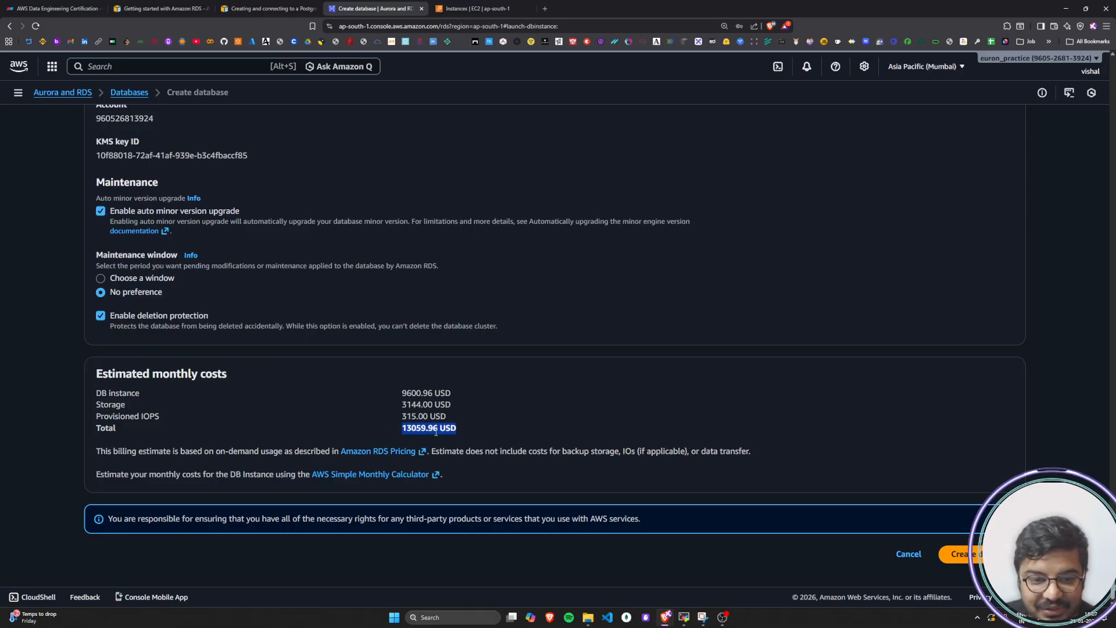
right_click(435, 441)
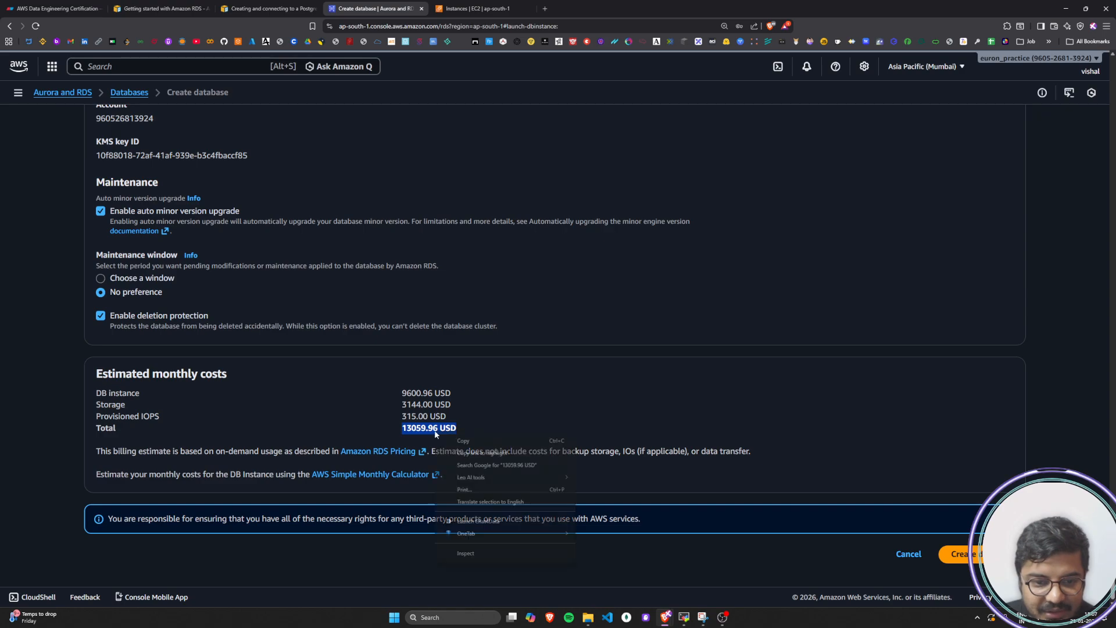
left_click(474, 466)
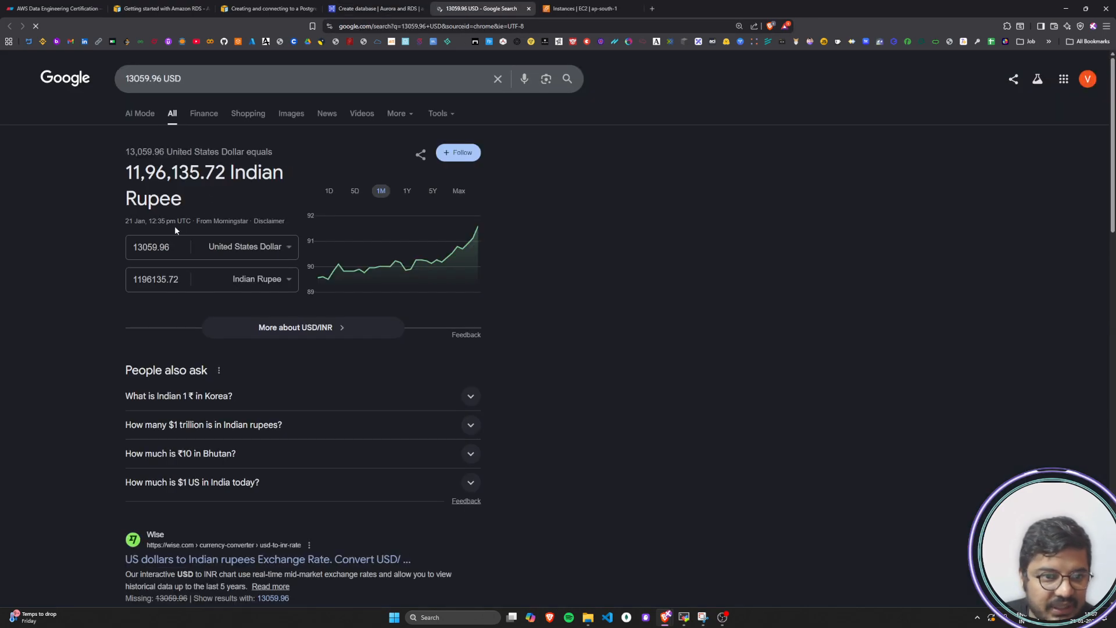
left_click_drag(126, 174, 227, 181)
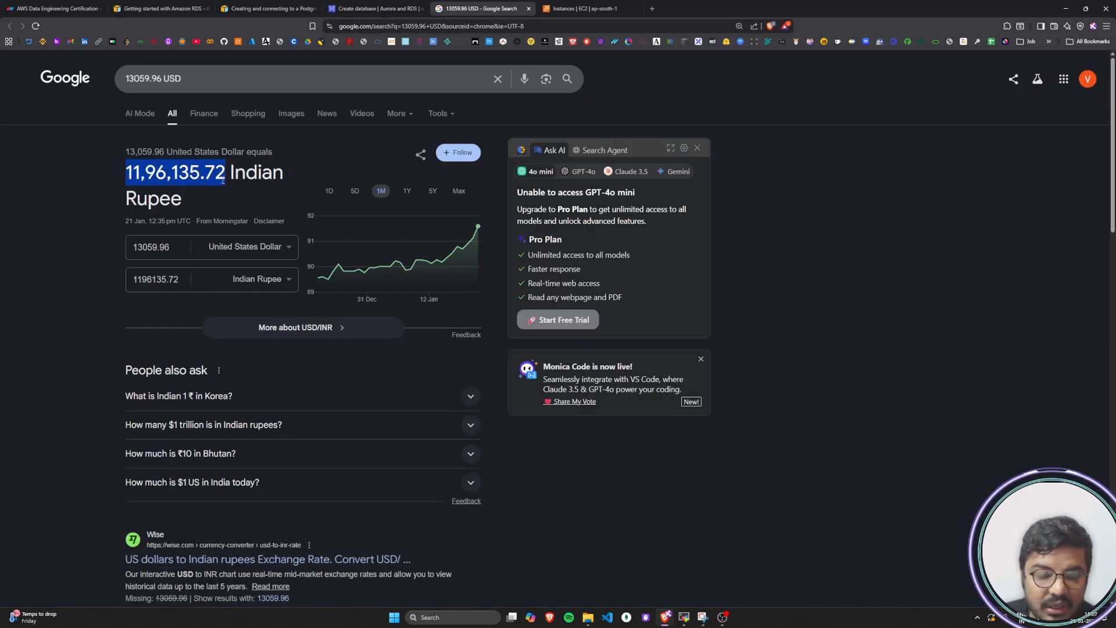
left_click(87, 198)
left_click(529, 9)
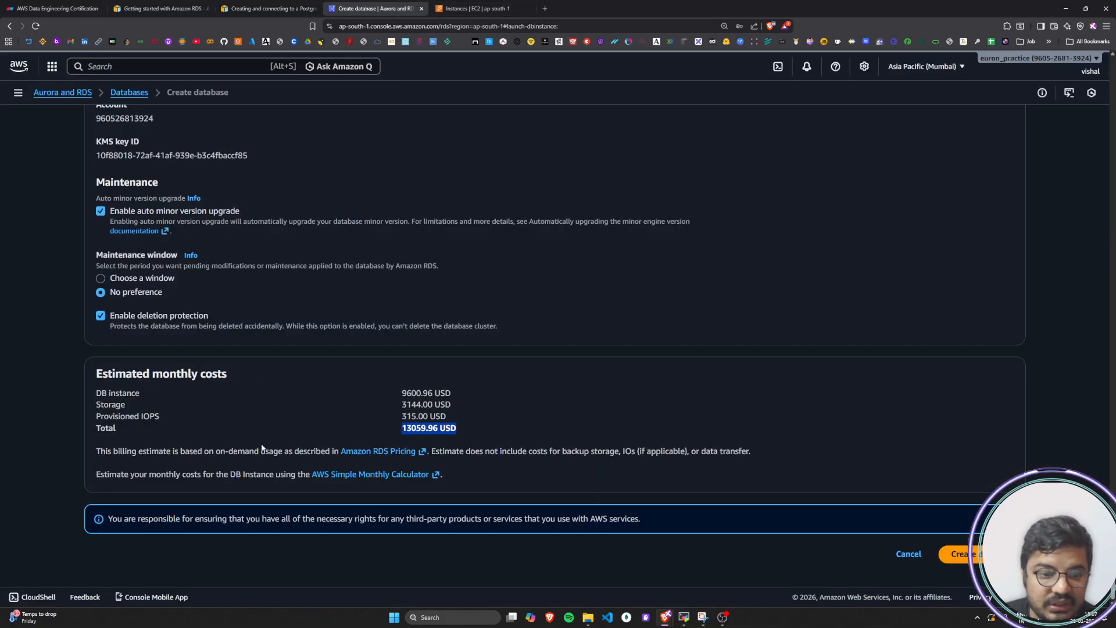
Highlight the estimated monthly cost figures for DB instance, storage, provisioned IOPS and total
left_click(328, 407)
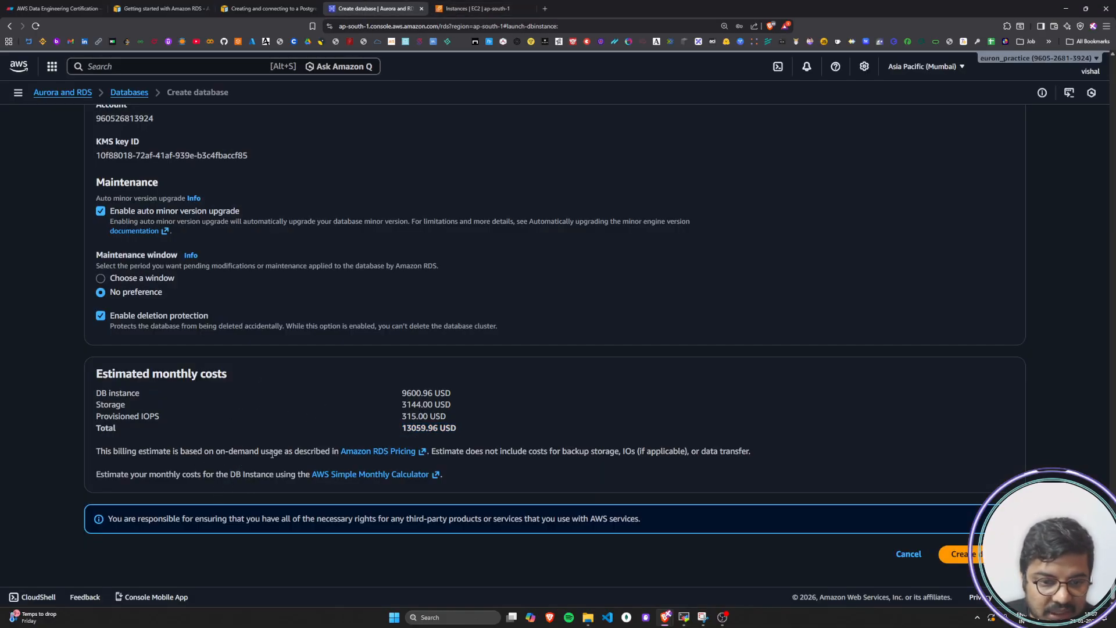
left_click_drag(461, 437, 392, 396)
left_click(473, 414)
left_click_drag(460, 435, 405, 397)
left_click(254, 410)
Review the cluster's configuration across the engine version, template, credentials, instance, storage, connectivity and monitoring settings
scroll(193, 424, "up", 8)
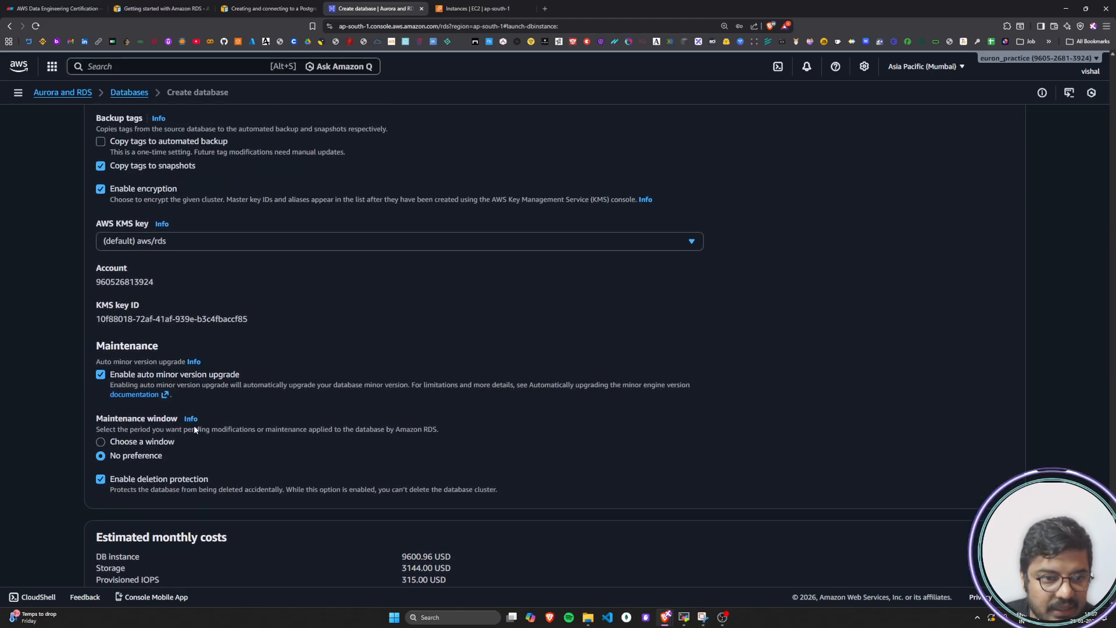
scroll(195, 430, "up", 15)
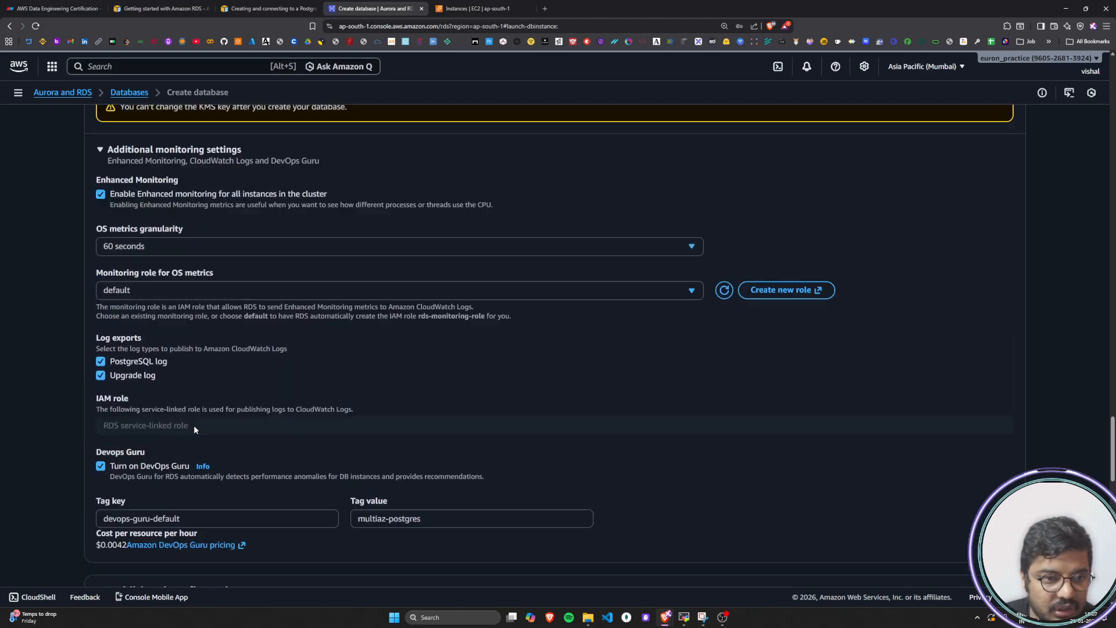
scroll(195, 430, "up", 20)
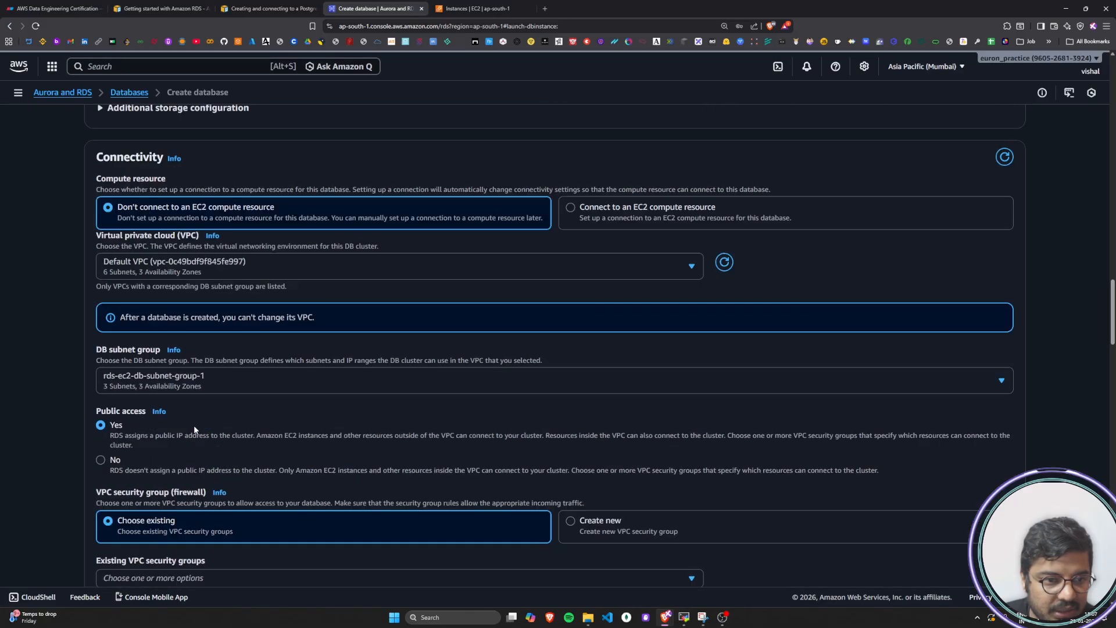
scroll(195, 430, "up", 10)
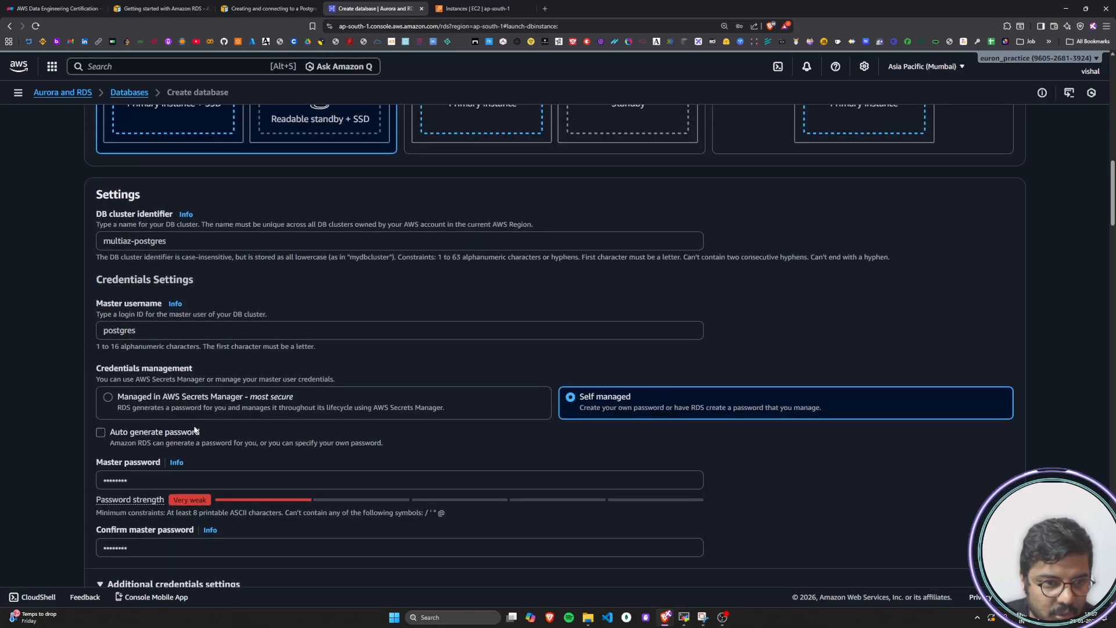
scroll(193, 425, "up", 8)
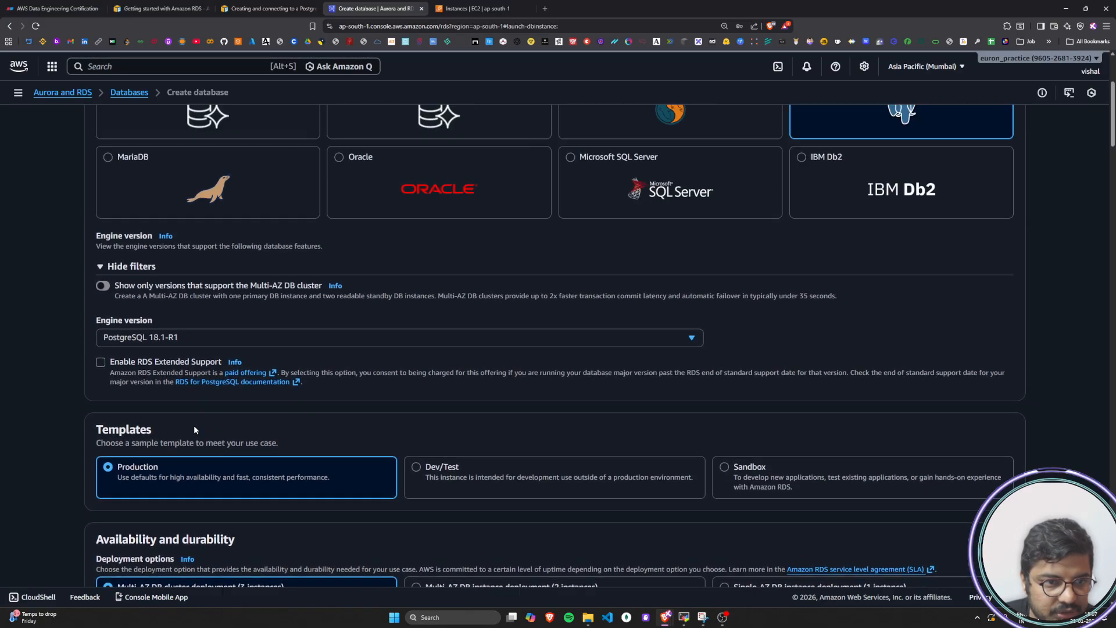
scroll(193, 425, "down", 9)
scroll(195, 430, "down", 15)
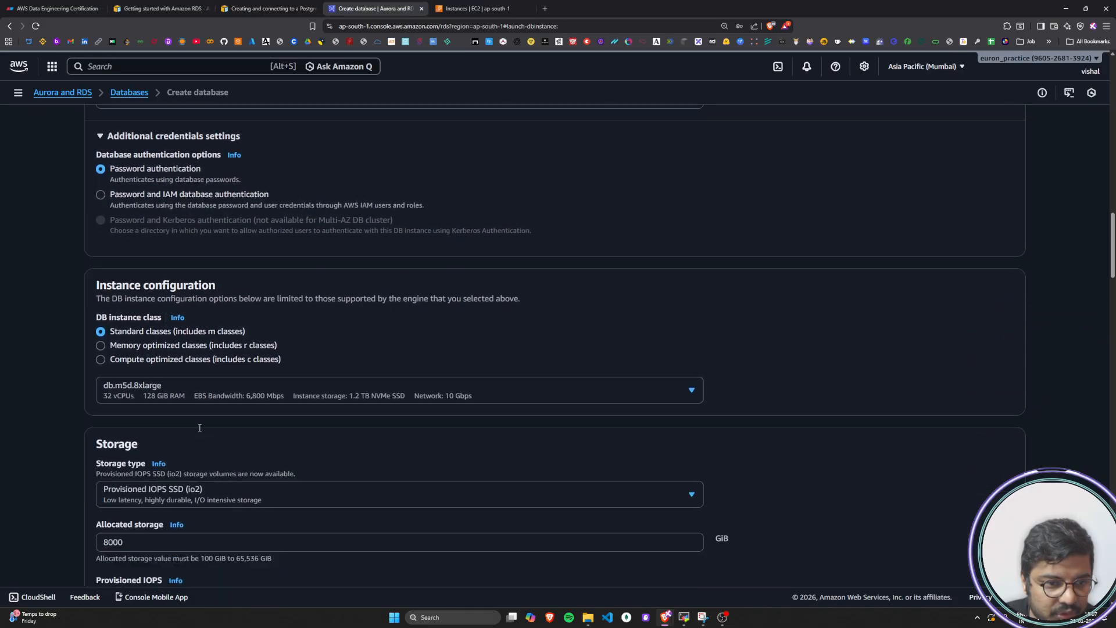
scroll(199, 428, "down", 14)
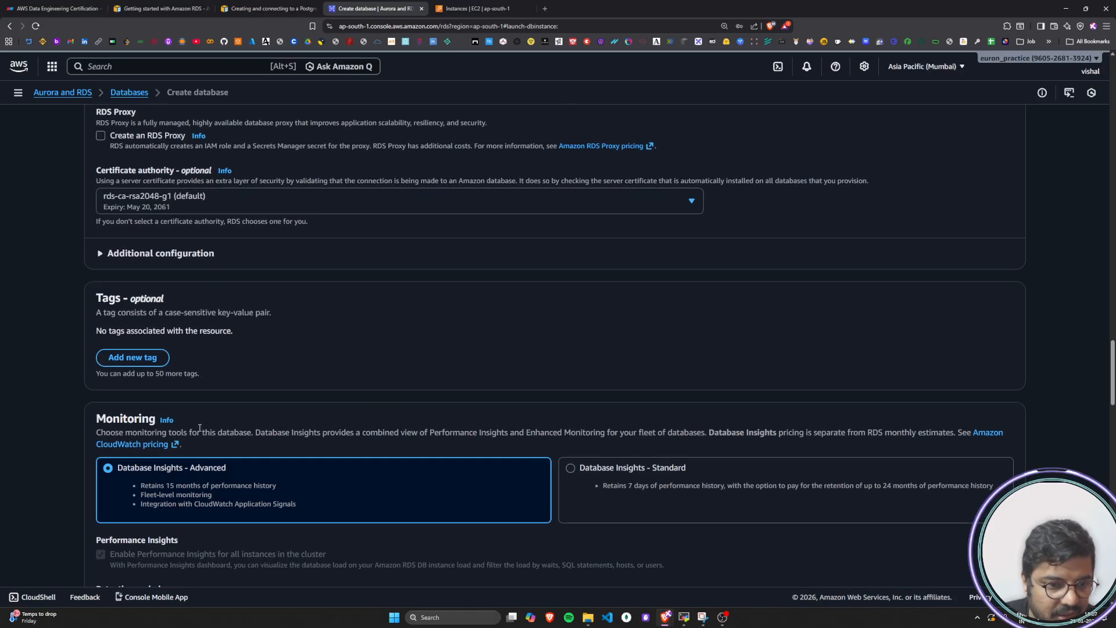
scroll(200, 429, "down", 8)
scroll(199, 427, "down", 3)
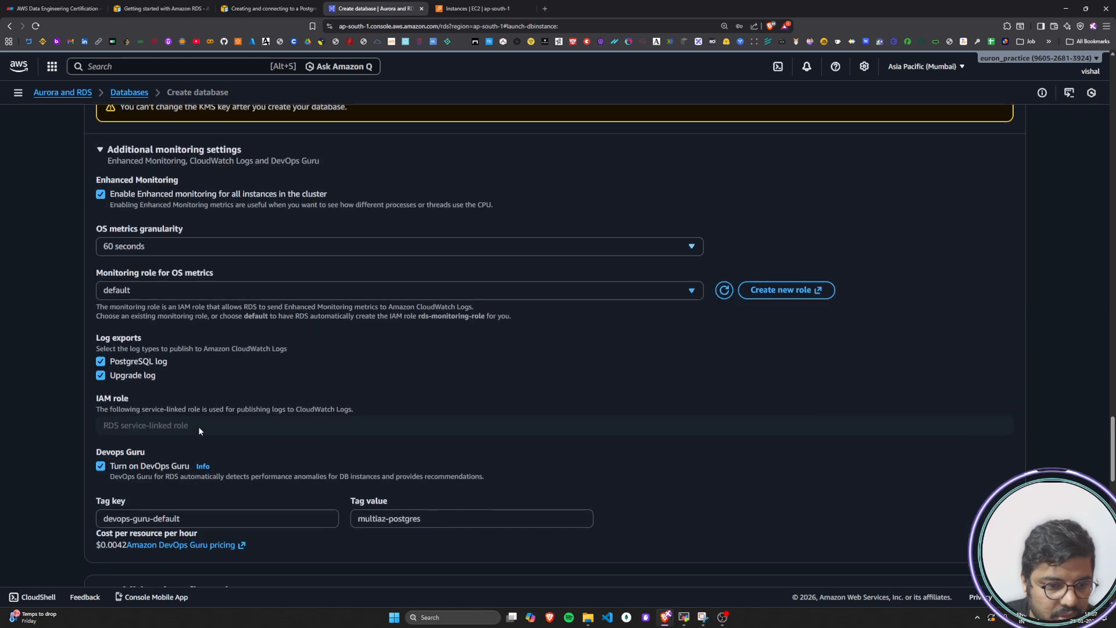
scroll(199, 427, "up", 12)
scroll(200, 431, "up", 15)
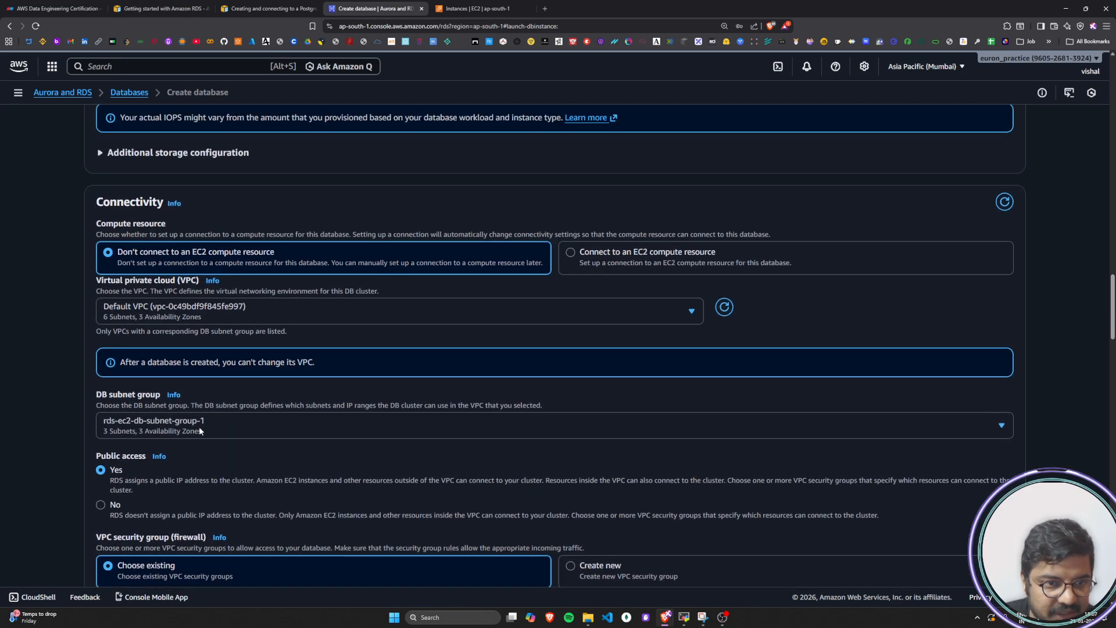
scroll(200, 430, "up", 6)
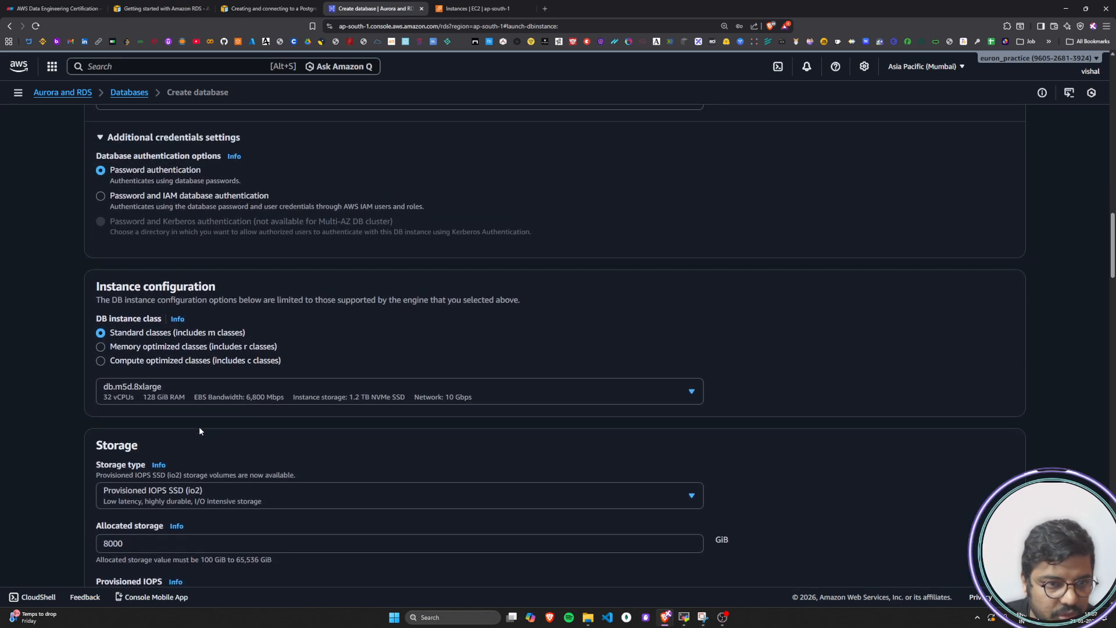
scroll(199, 431, "up", 8)
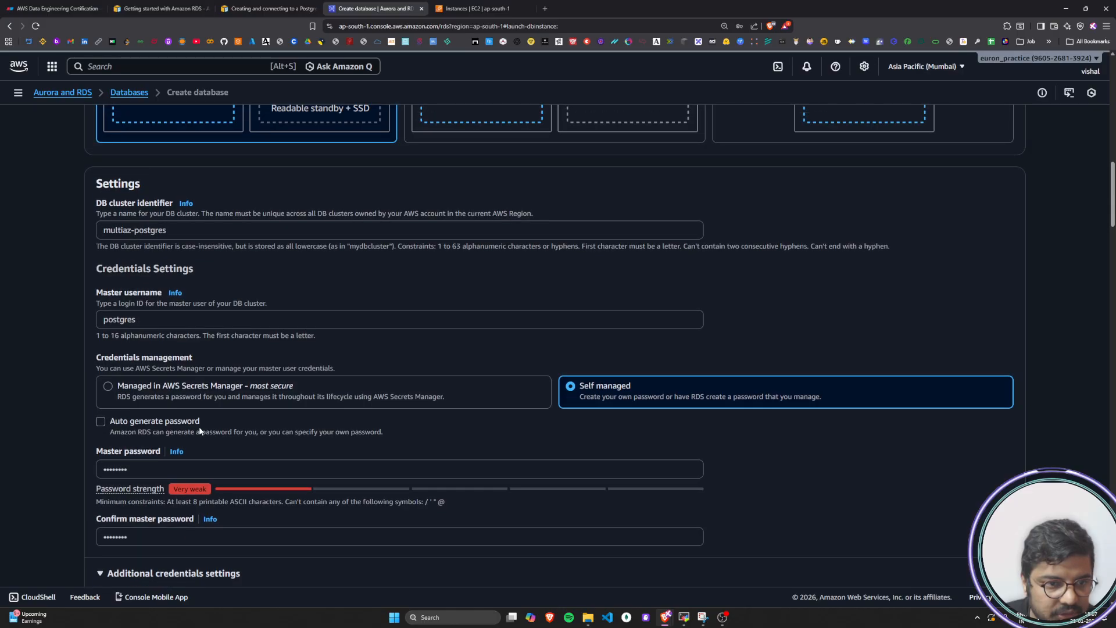
Set the cluster's DB instance class to db.m5d.large
scroll(200, 431, "up", 5)
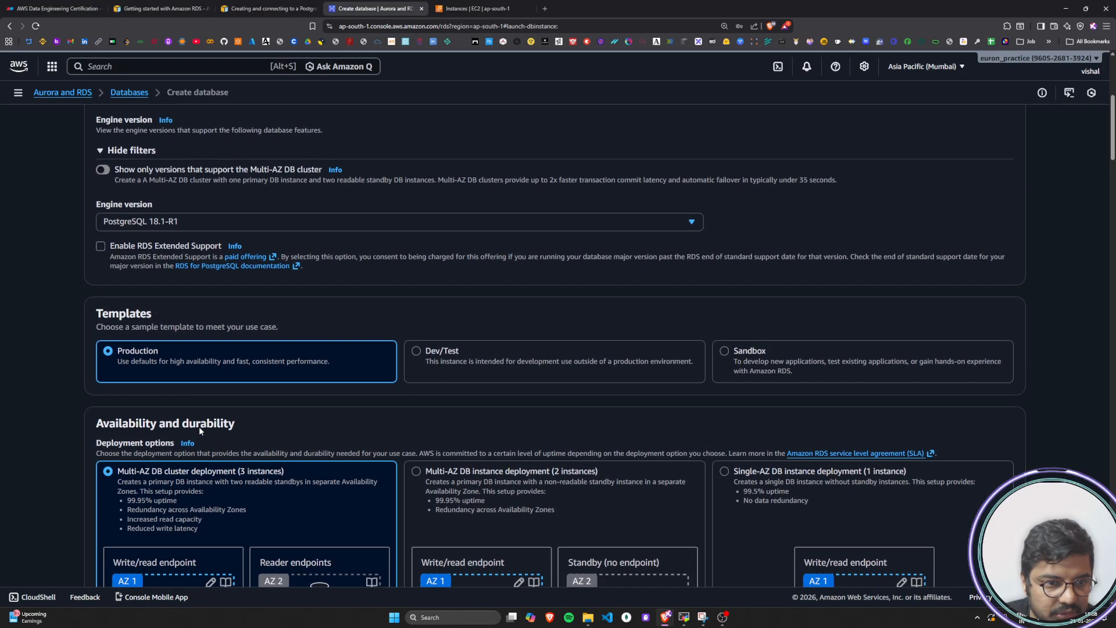
scroll(200, 428, "up", 5)
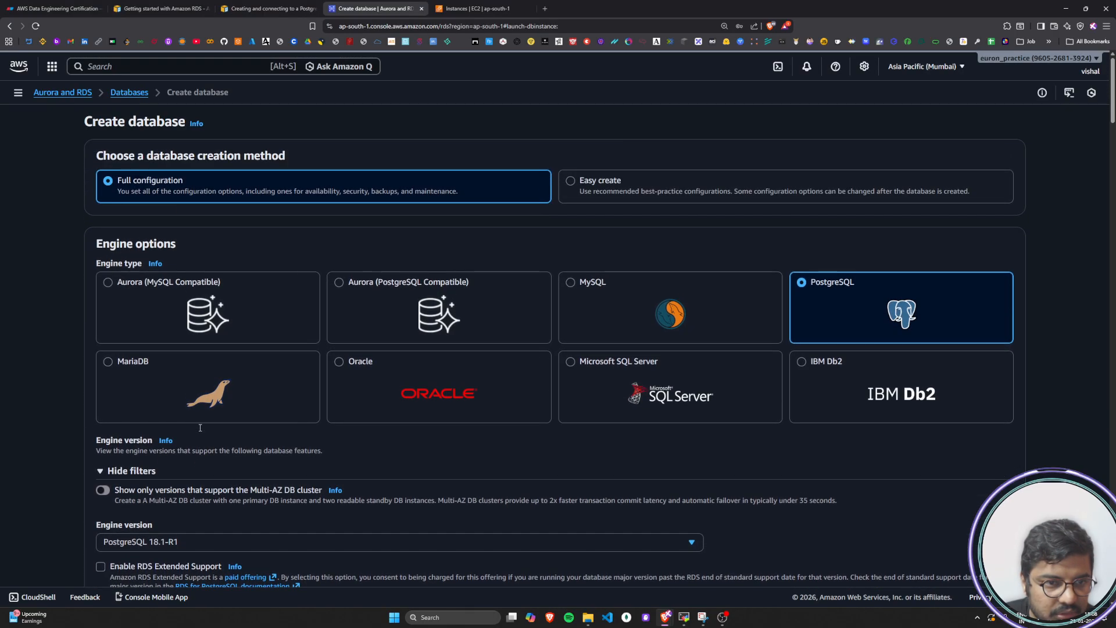
scroll(200, 428, "down", 10)
scroll(200, 428, "down", 4)
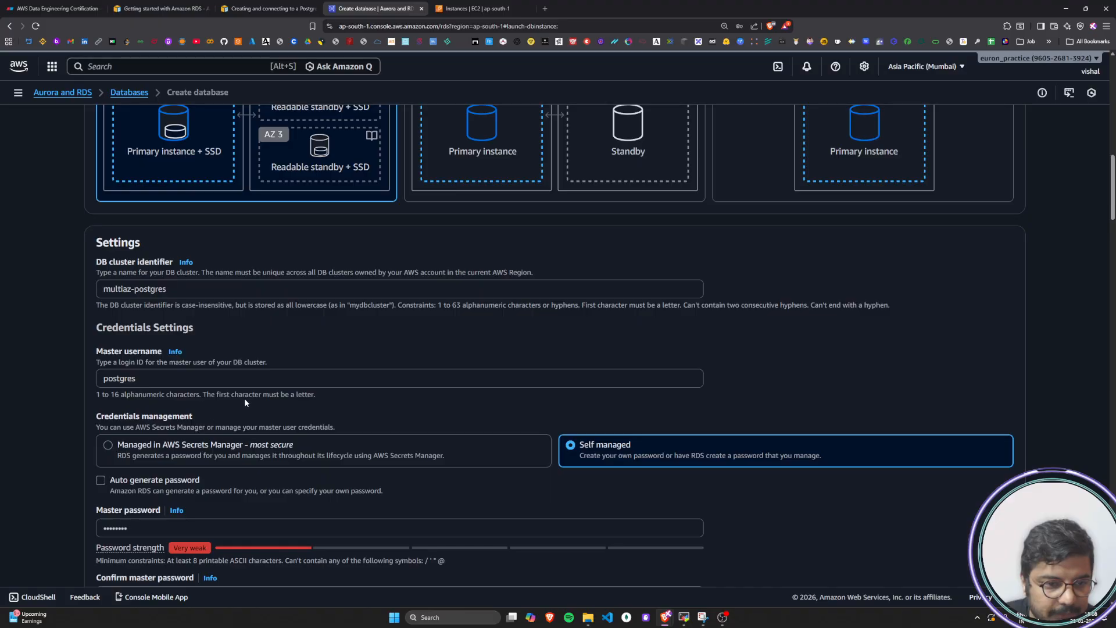
scroll(296, 390, "down", 3)
scroll(297, 388, "down", 7)
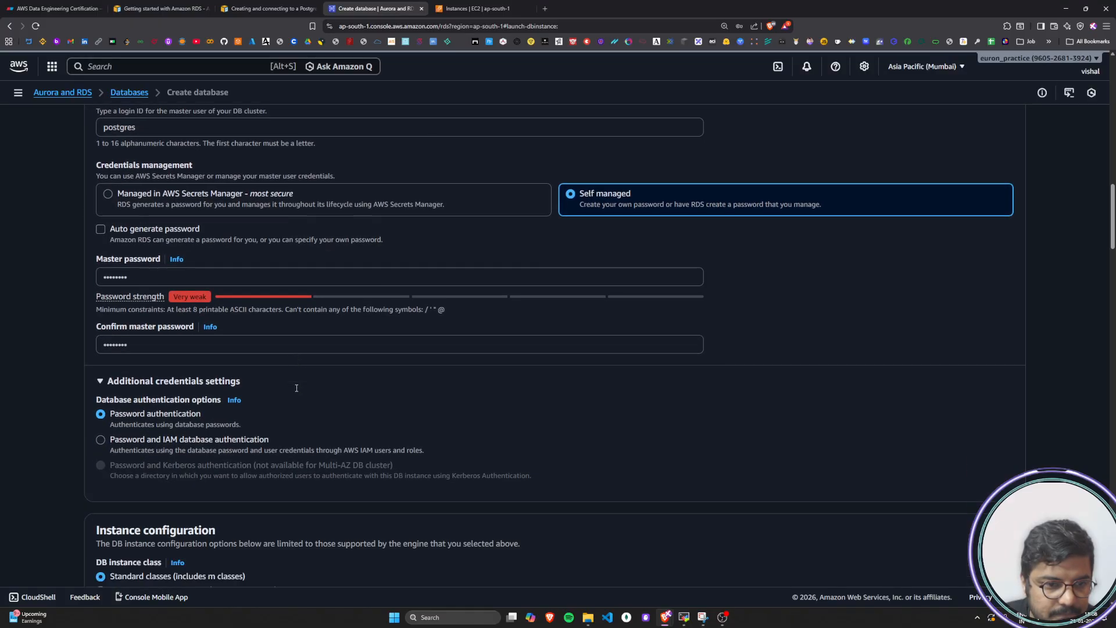
left_click(325, 326)
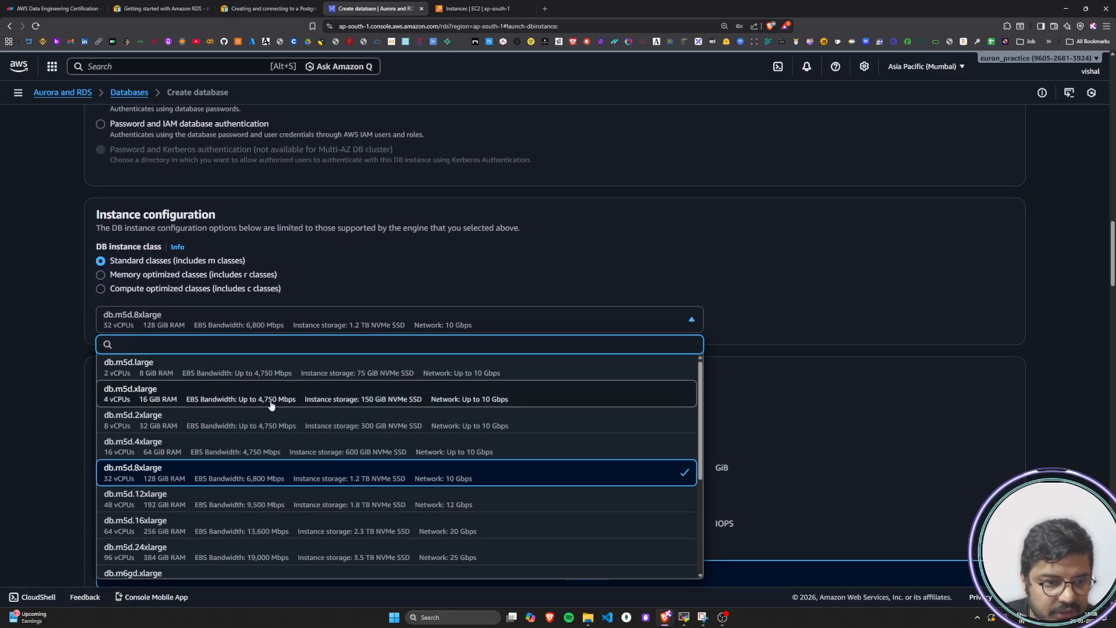
left_click(186, 368)
Set the cluster's allocated storage to 100 GiB
scroll(69, 434, "down", 4)
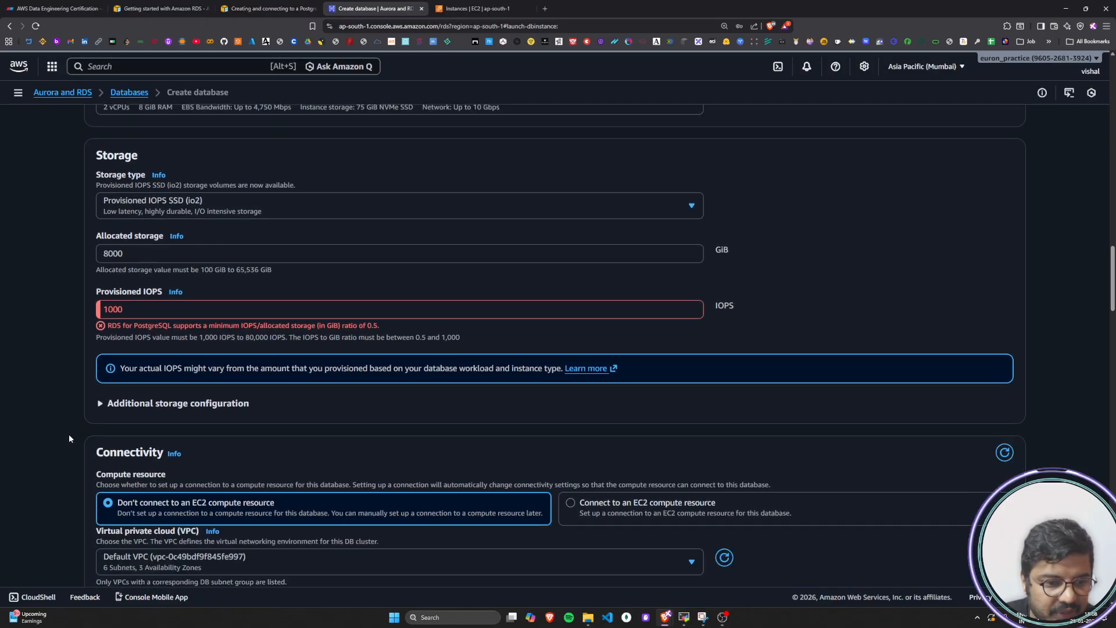
left_click(141, 256)
double_click(141, 256)
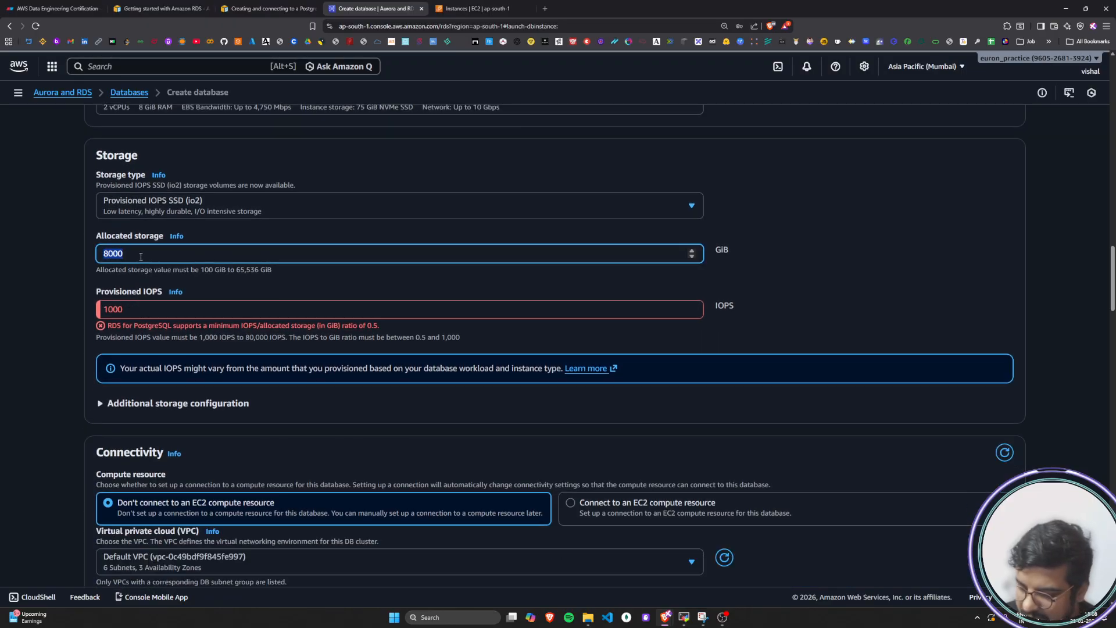
type("4")
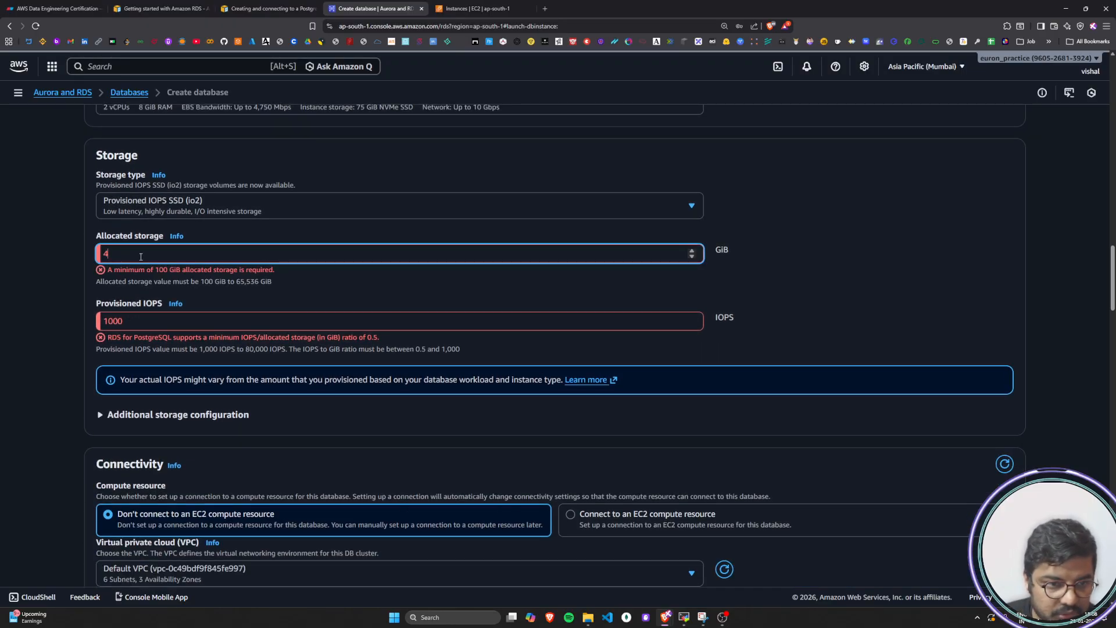
key("BackSpace")
type("100")
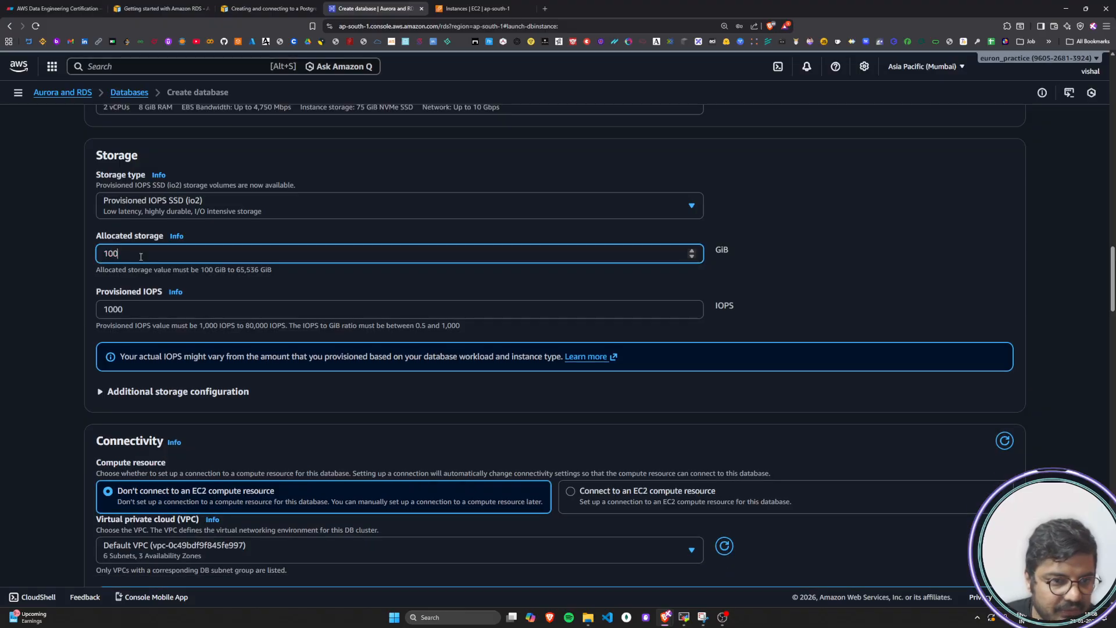
key("Tab")
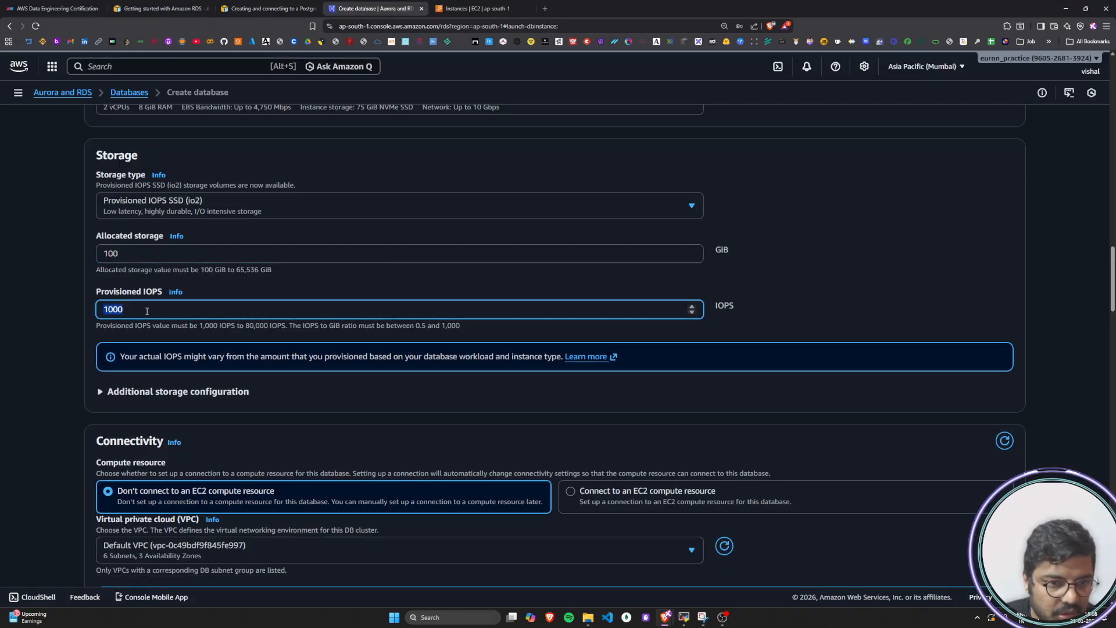
left_click(147, 311)
left_click(26, 556)
Check the estimated monthly costs for the reduced configuration and highlight the total
scroll(50, 483, "down", 8)
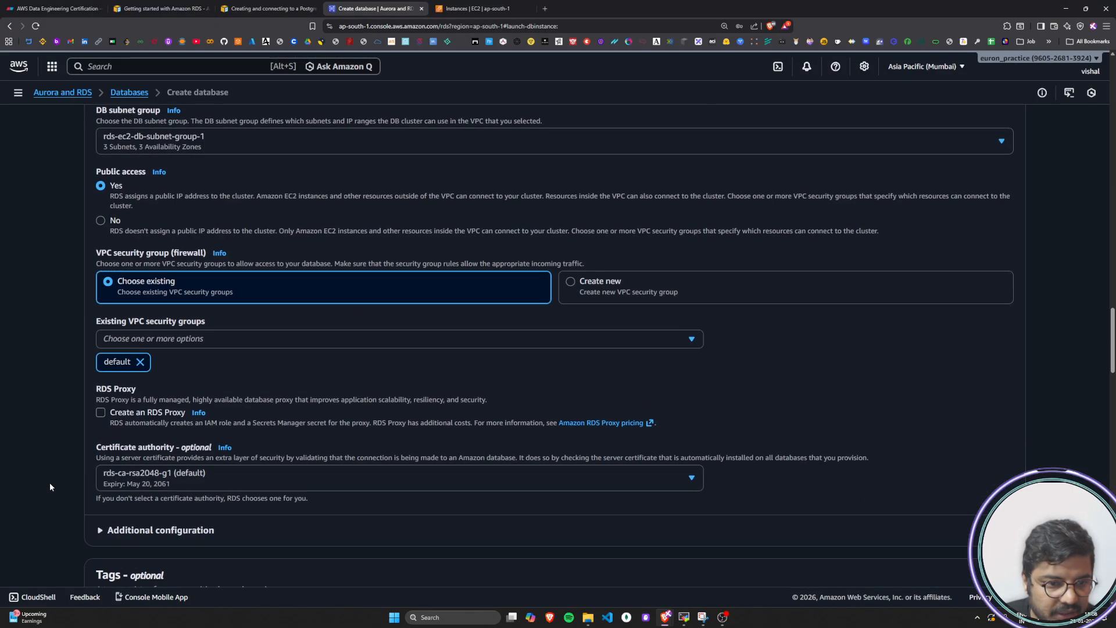
scroll(50, 485, "down", 20)
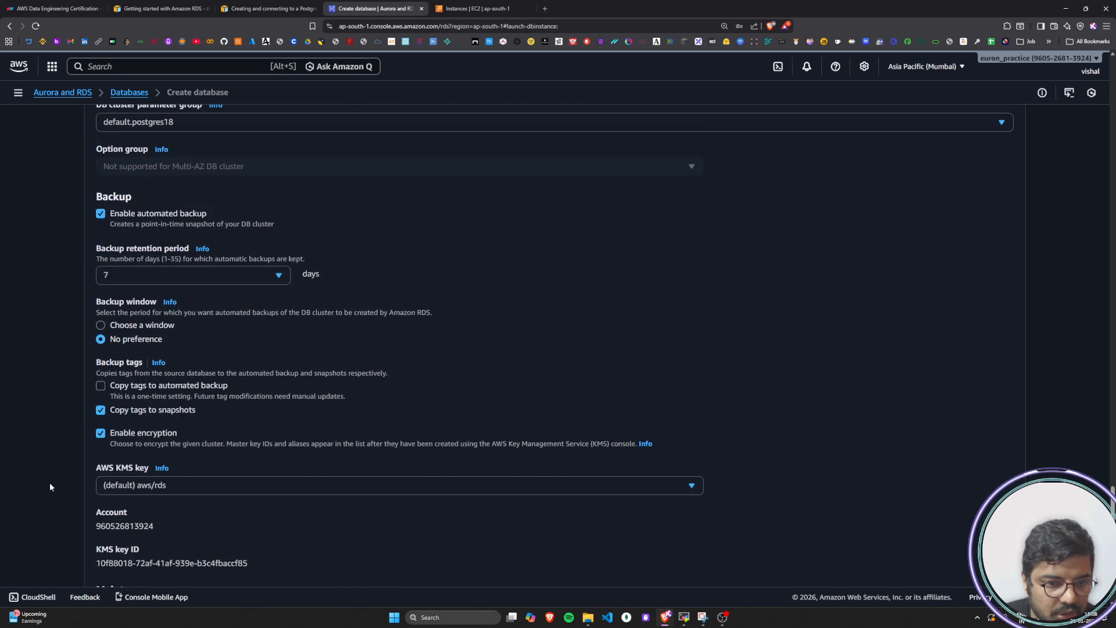
scroll(50, 483, "down", 7)
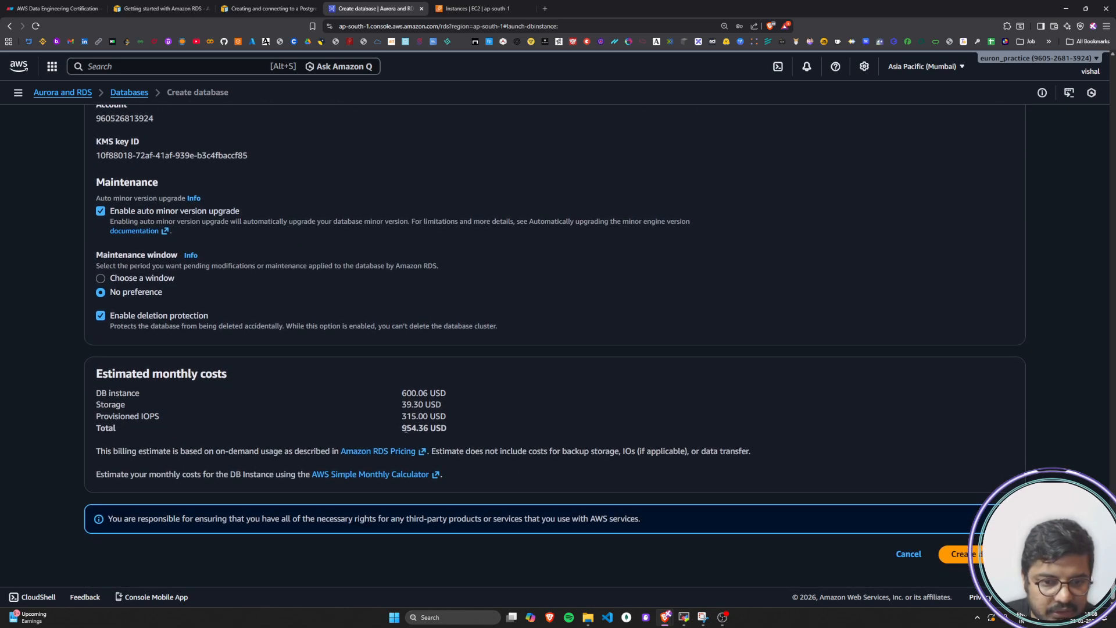
left_click_drag(407, 429, 429, 429)
left_click(429, 434)
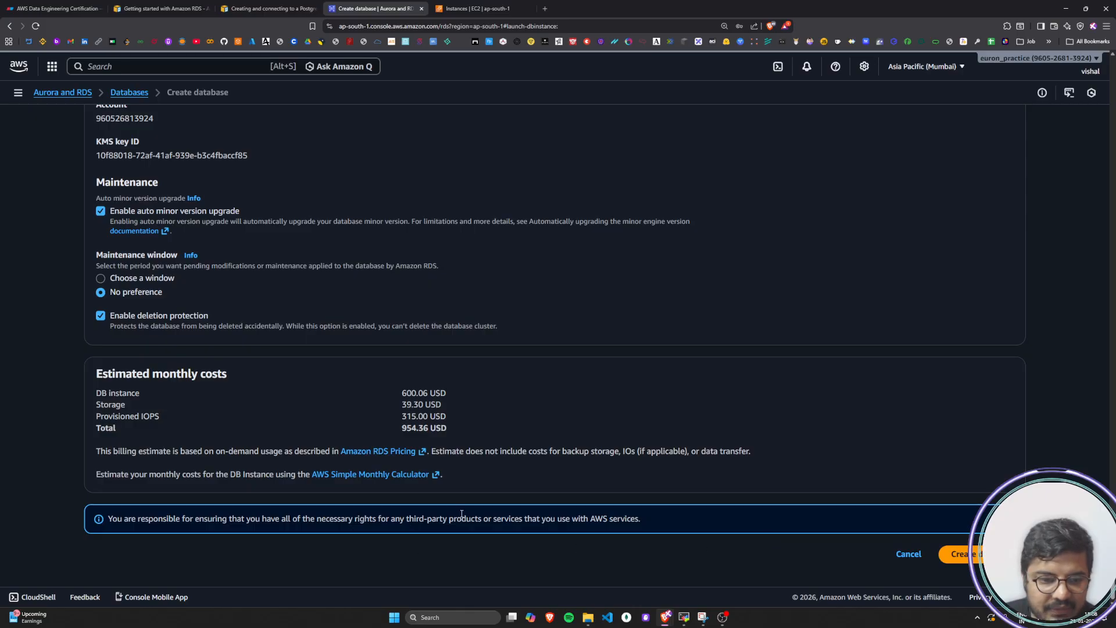
Create the multiaz-postgres database cluster and save its login credentials in the browser
left_click(974, 556)
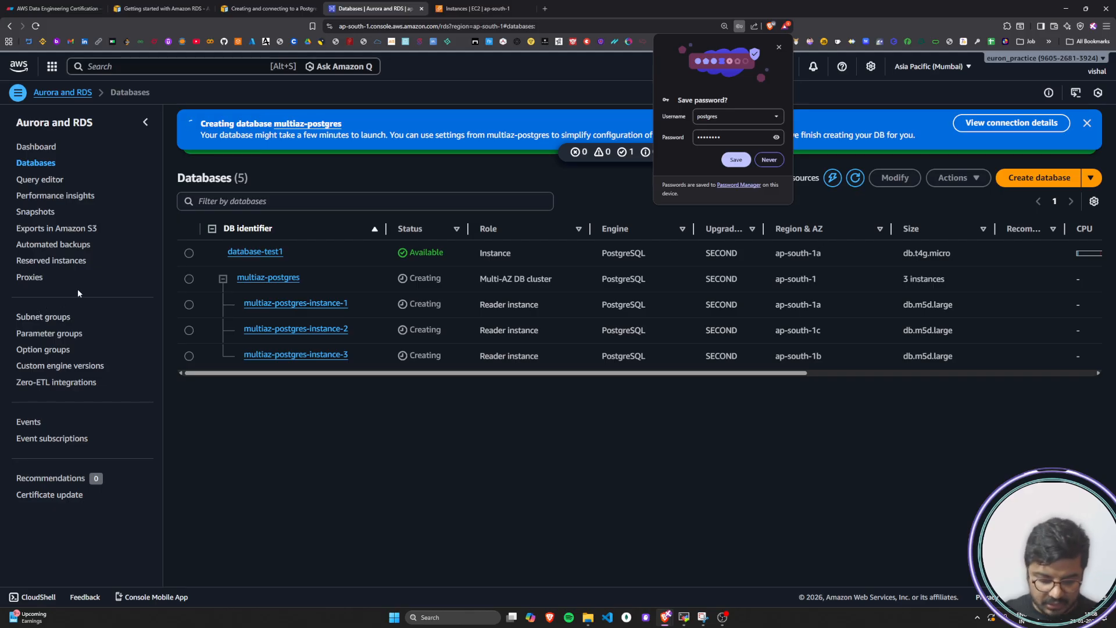
left_click(736, 159)
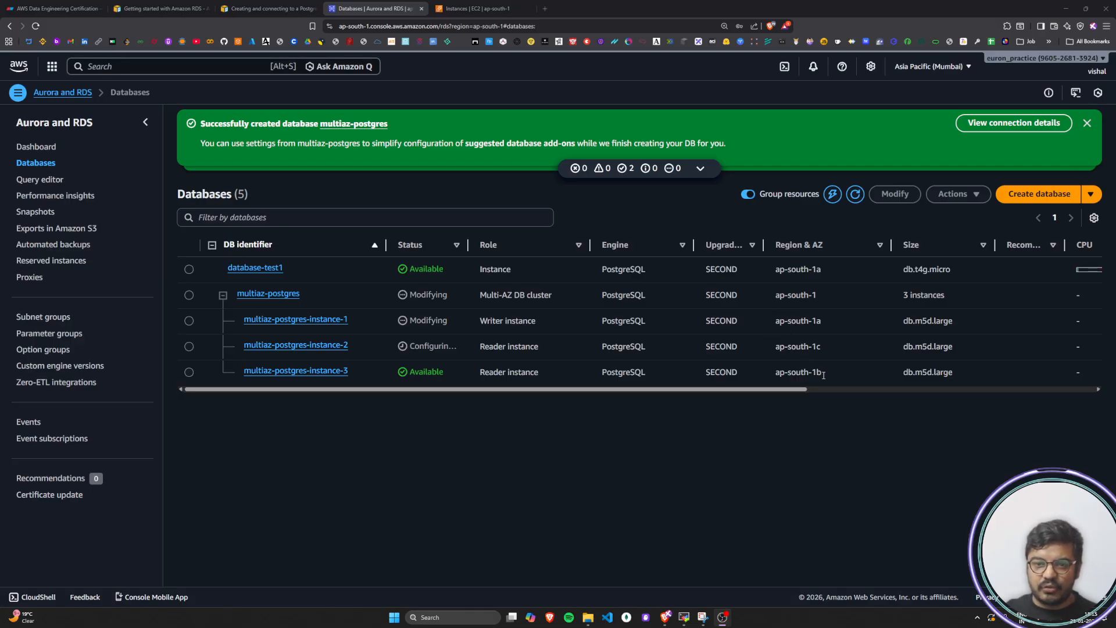
Highlight the availability zones of the cluster's writer and reader instances in the databases list
left_click_drag(824, 376, 774, 298)
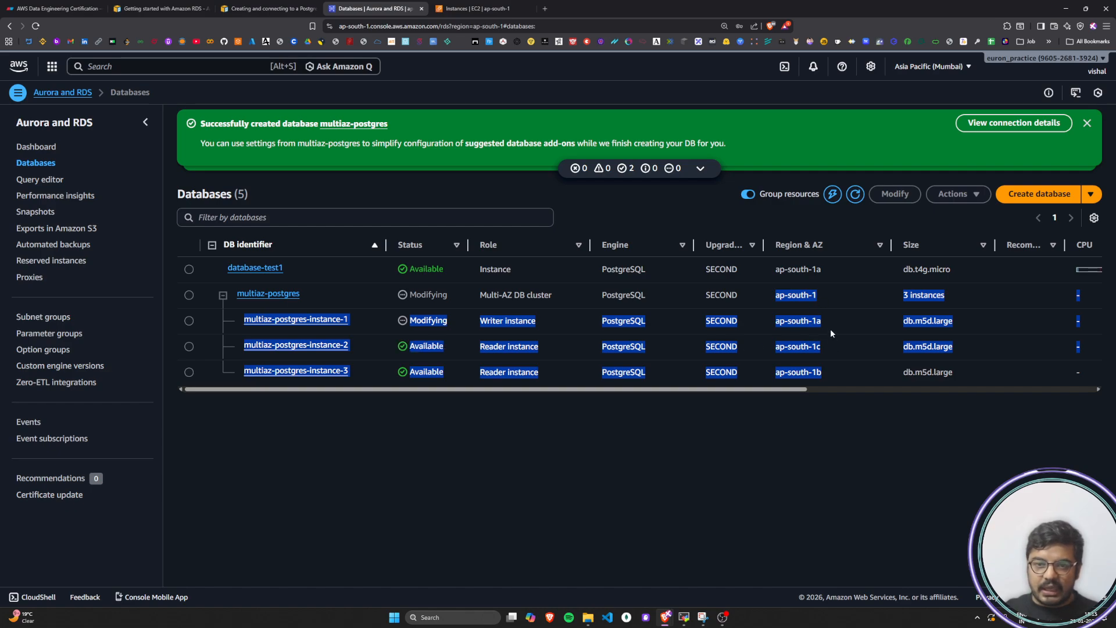
left_click(795, 325)
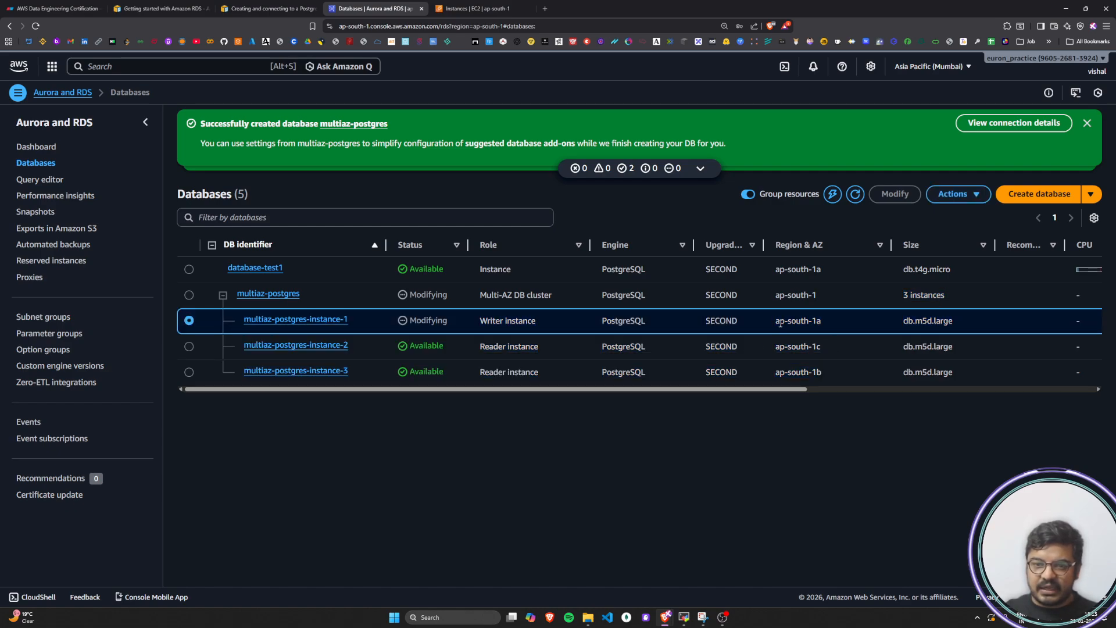
left_click_drag(776, 323, 822, 327)
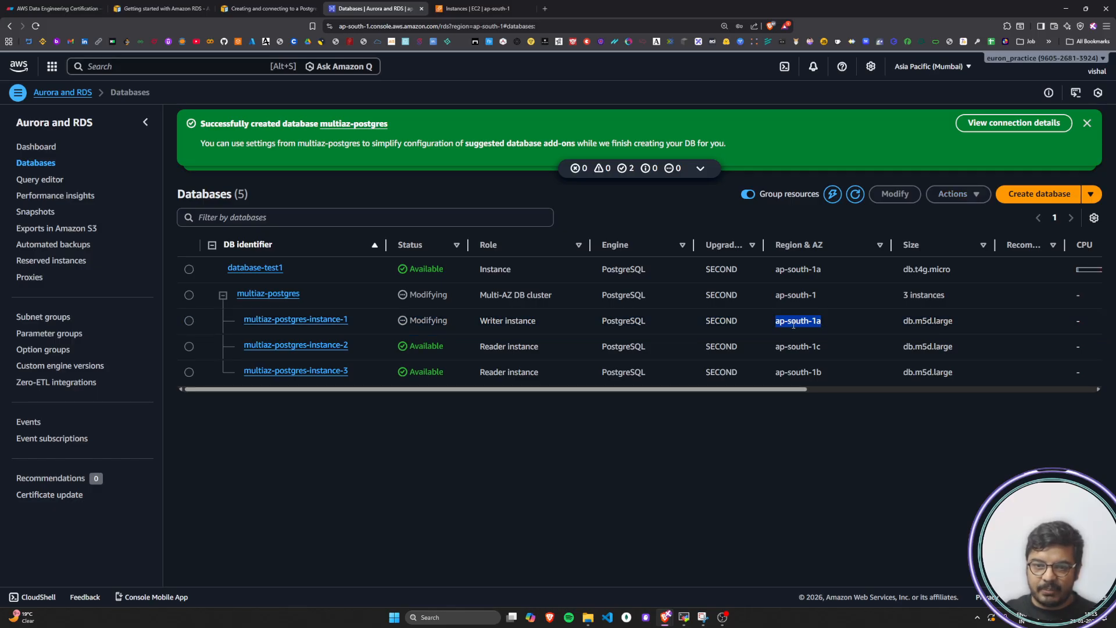
left_click(794, 324)
left_click_drag(780, 323, 826, 372)
left_click(825, 351)
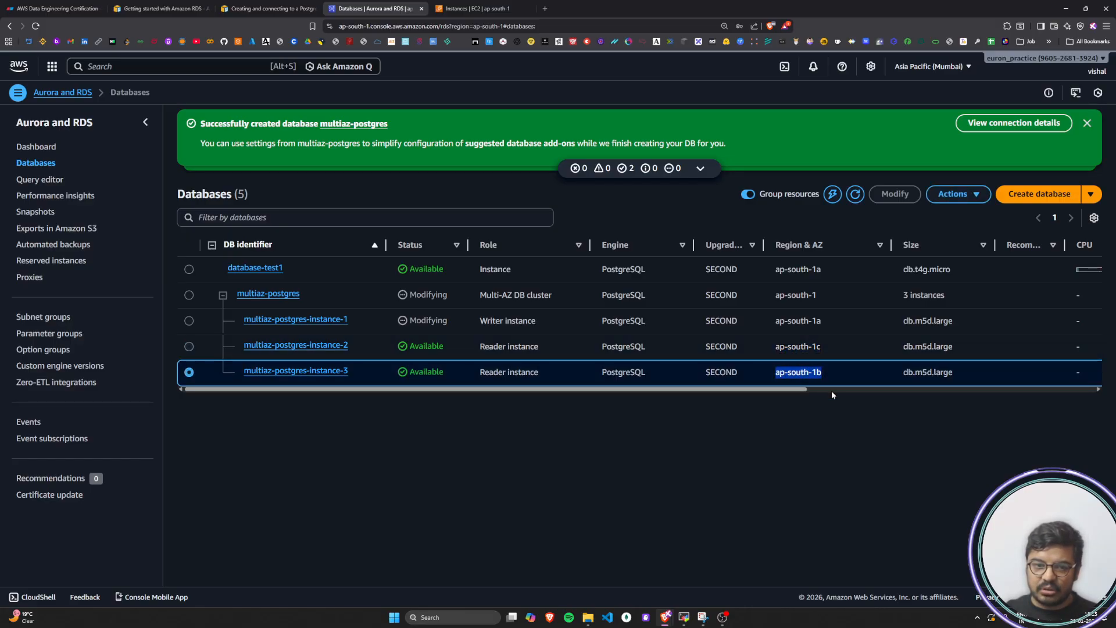
left_click(831, 441)
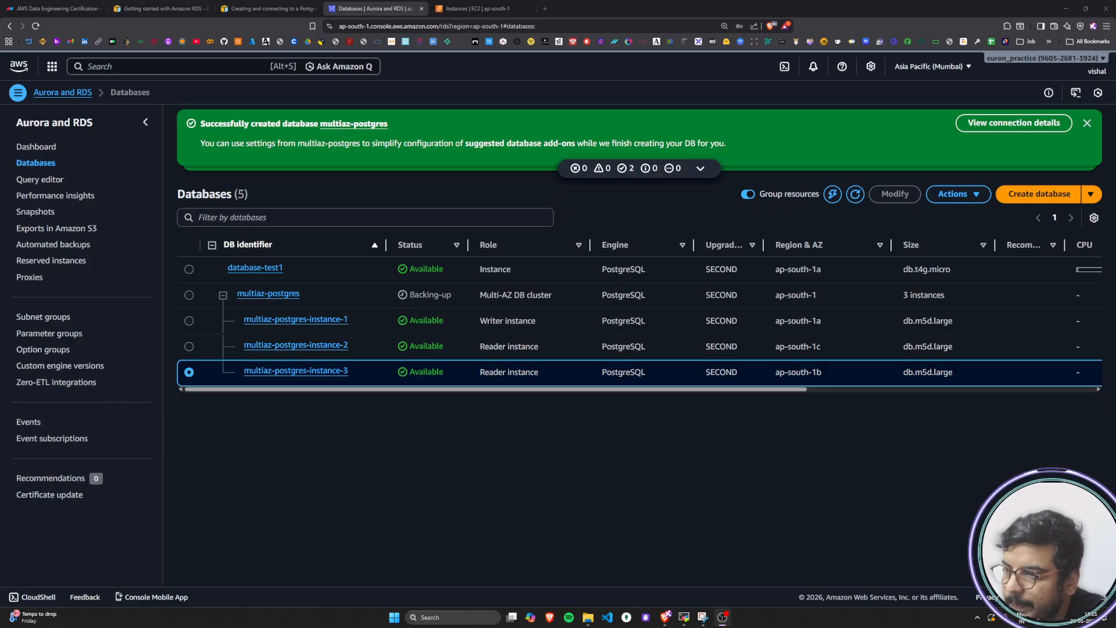
key("alt+Tab")
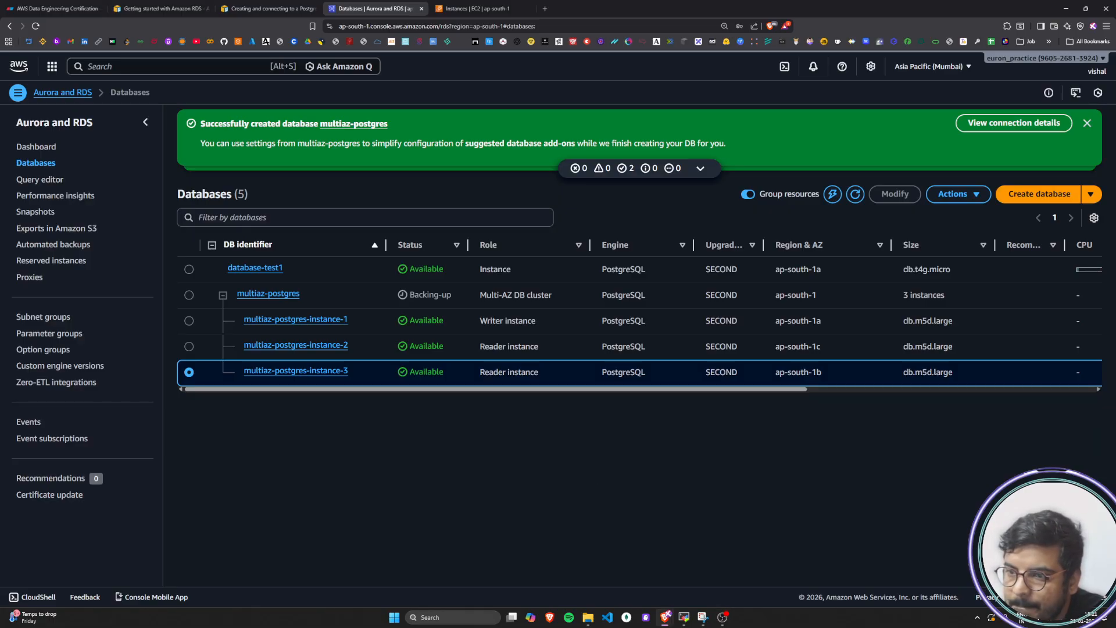
key("alt+Tab")
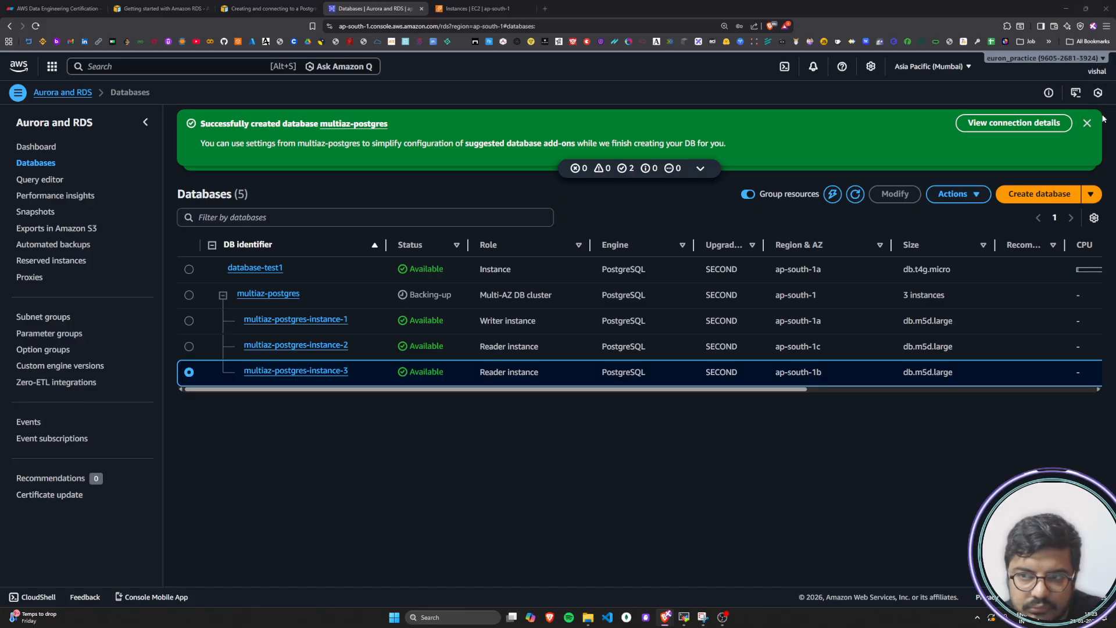
Dismiss the database creation and DevOps Guru notifications and refresh the databases list
left_click(1086, 124)
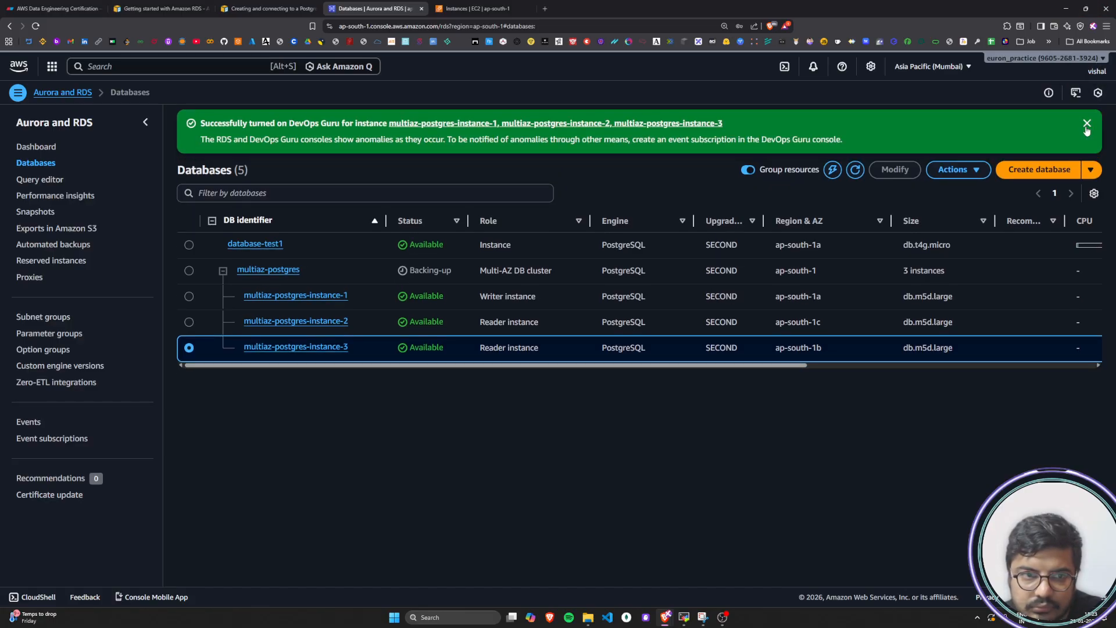
left_click(1087, 125)
left_click(855, 120)
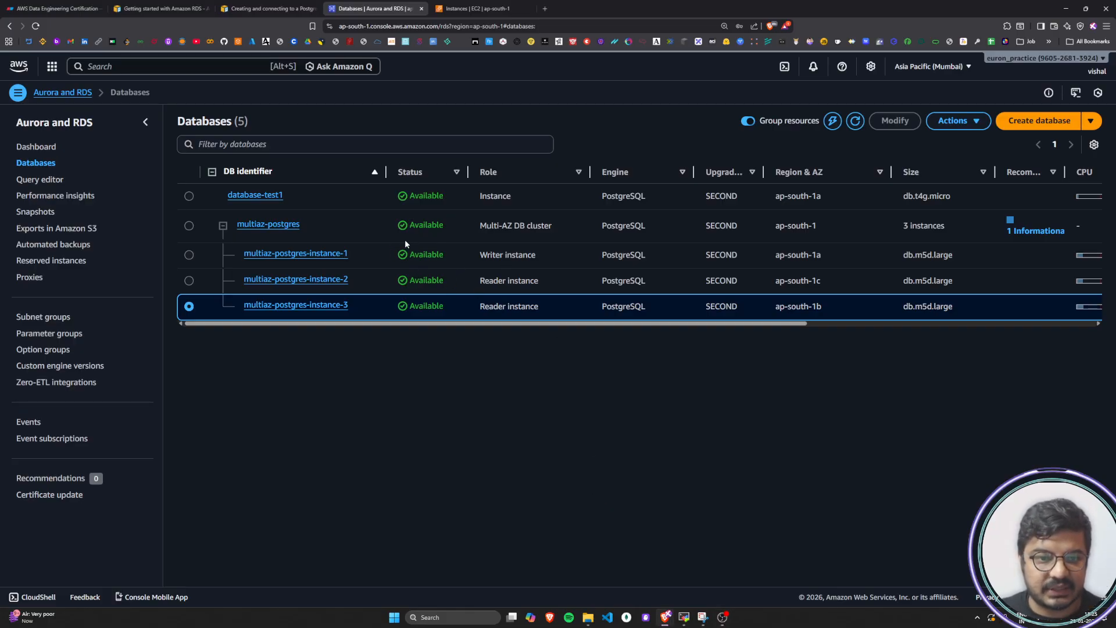
Collapse the multiaz-postgres cluster's instances and highlight its Multi-AZ DB cluster role
left_click(223, 226)
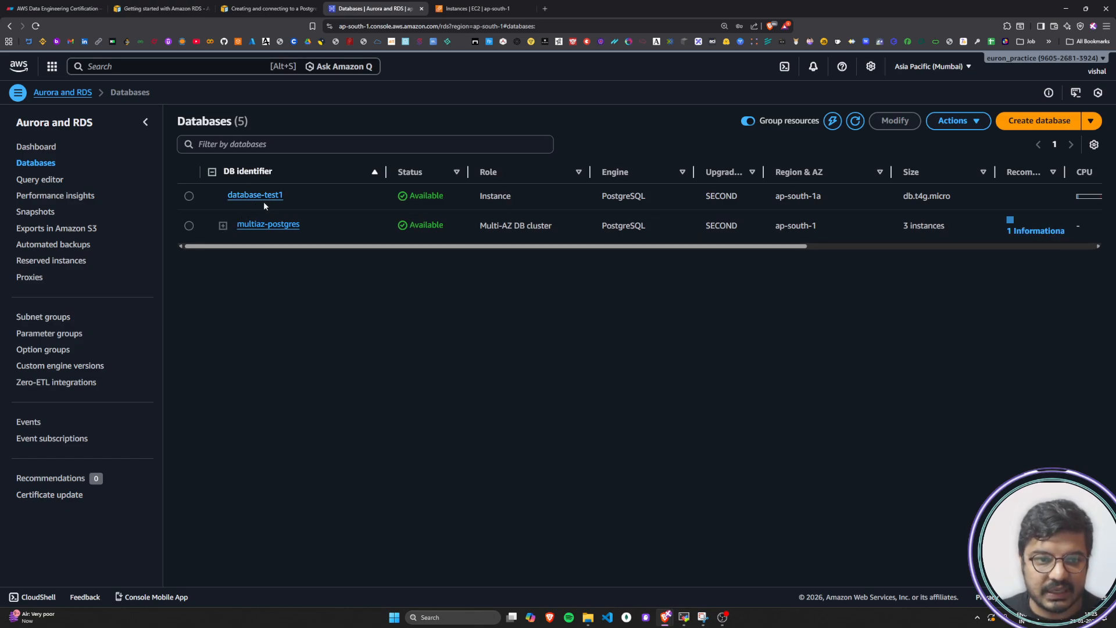
left_click(462, 13)
left_click(372, 9)
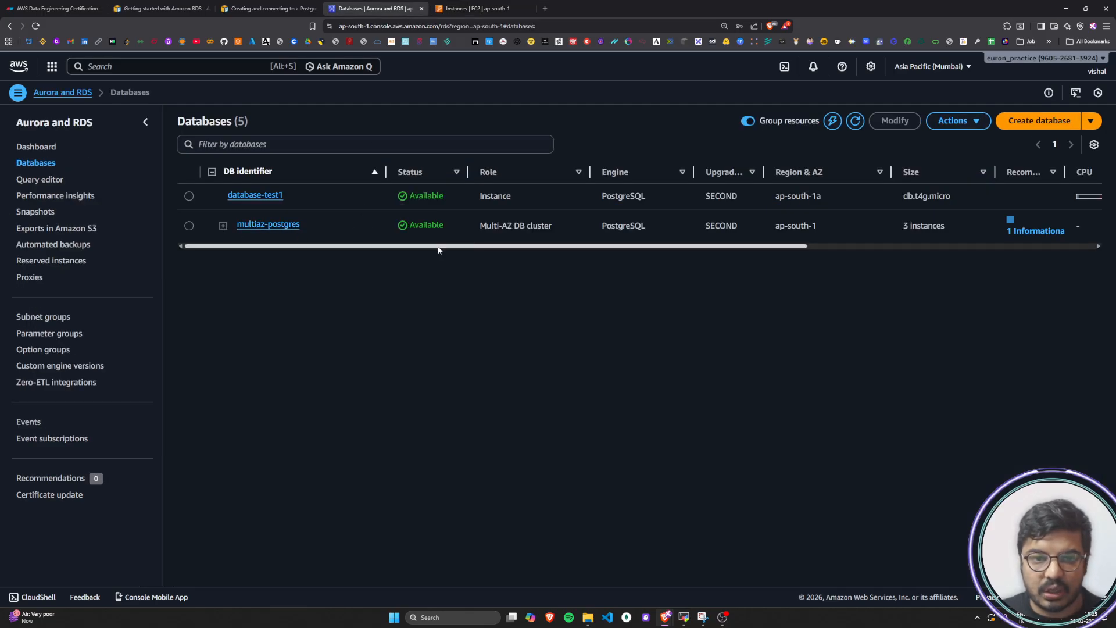
left_click_drag(478, 225, 559, 224)
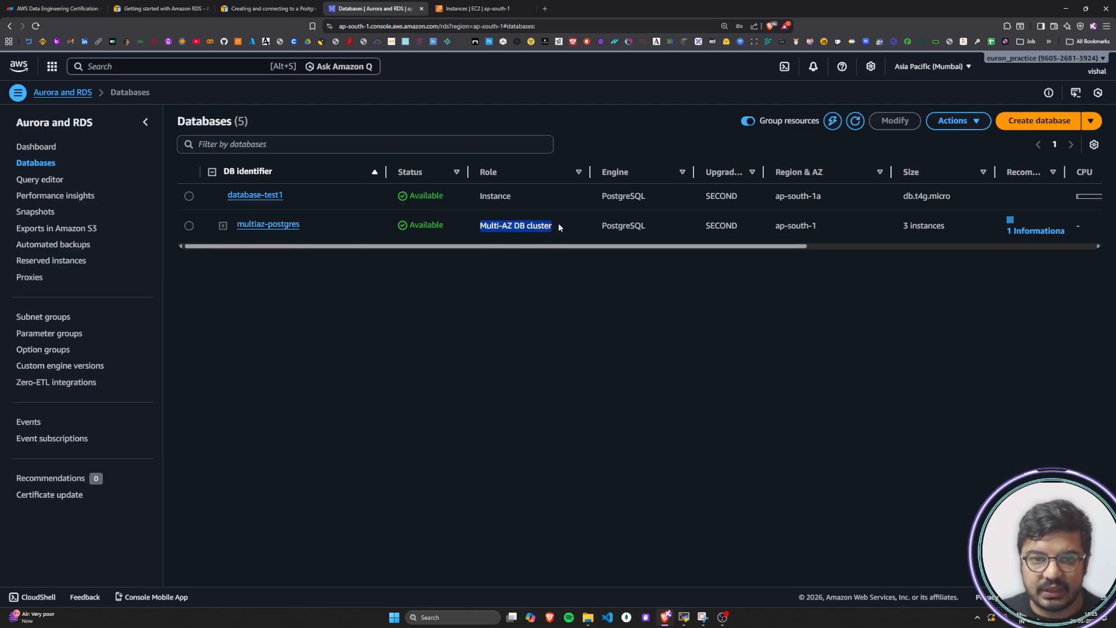
left_click(492, 227)
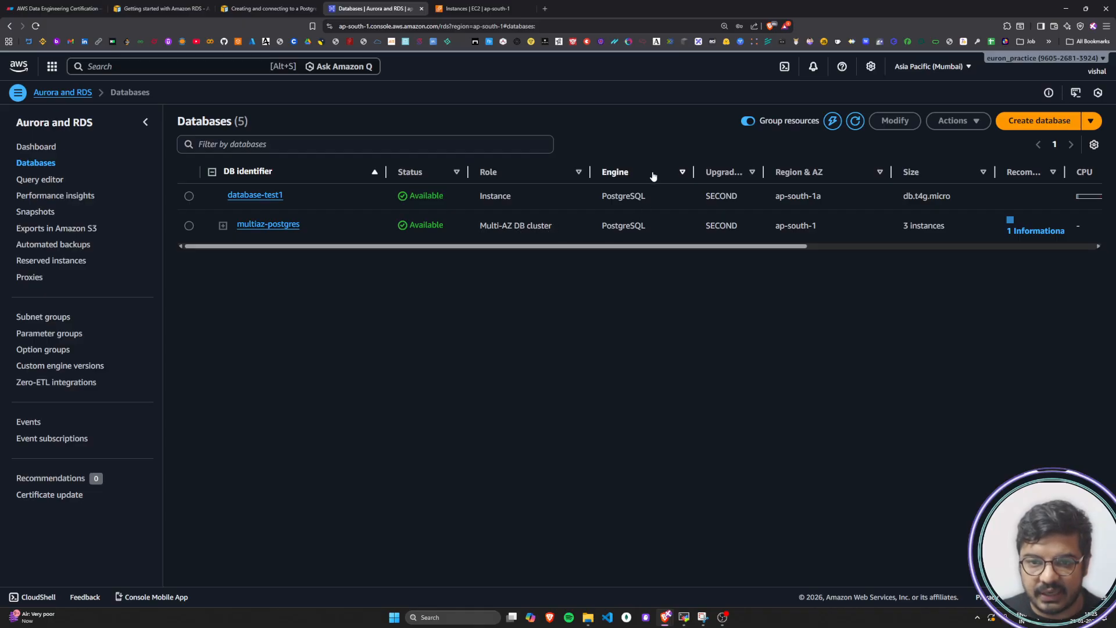
Widen the Upgrade rollout order and Recommendations columns in the databases list
left_click_drag(706, 247, 792, 248)
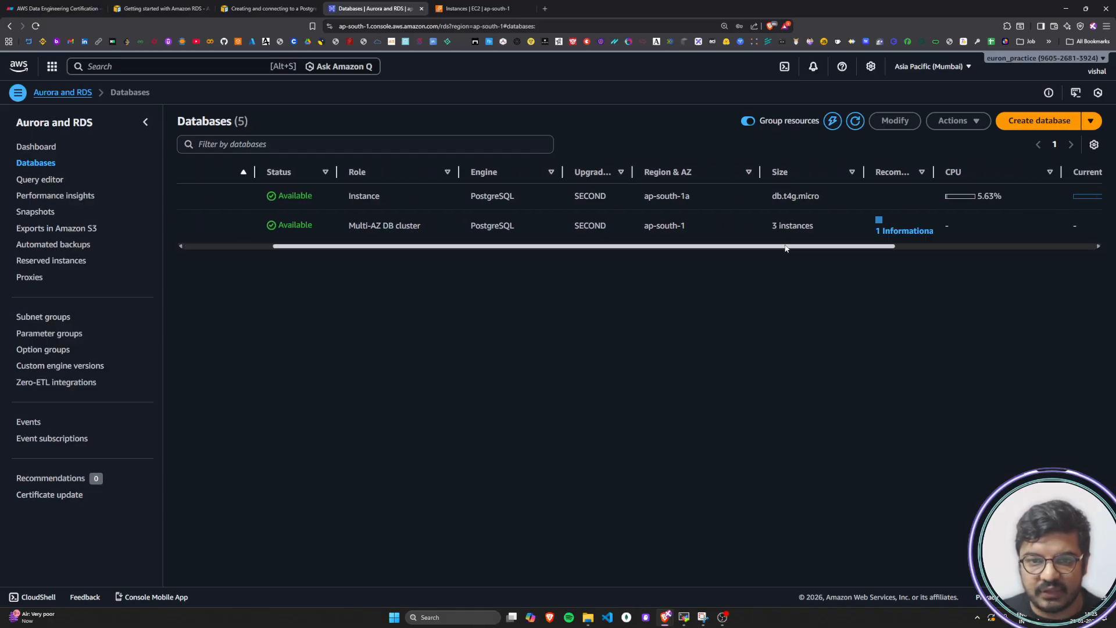
left_click_drag(632, 172, 686, 172)
left_click_drag(649, 247, 849, 227)
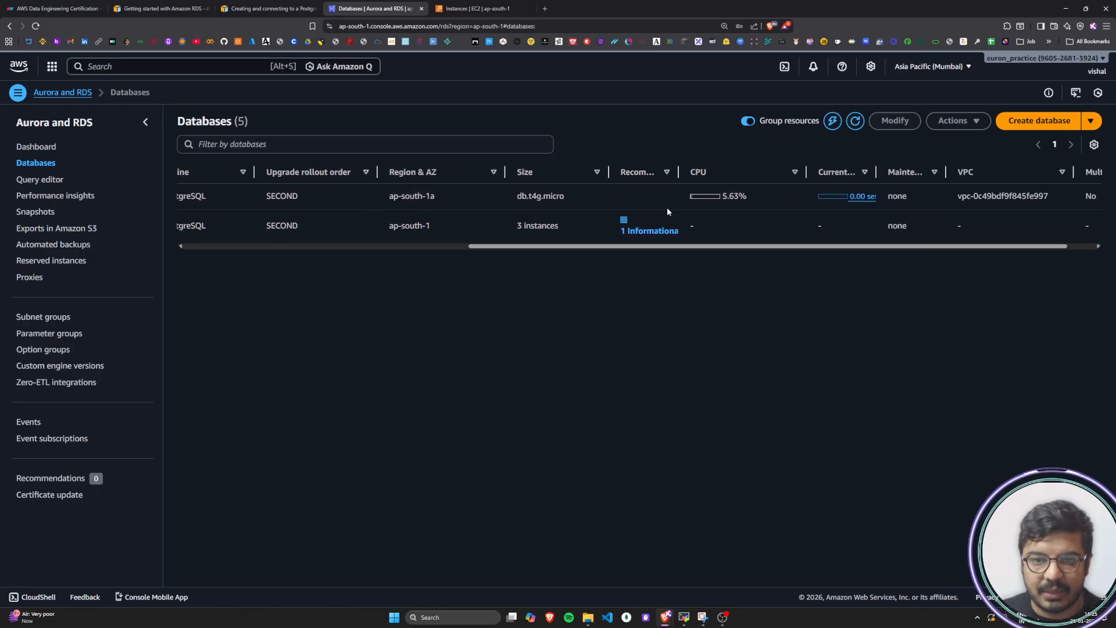
left_click_drag(678, 172, 739, 172)
Review the recommended actions for multiaz-postgres, close them and expand the cluster to show its instances
left_click(655, 222)
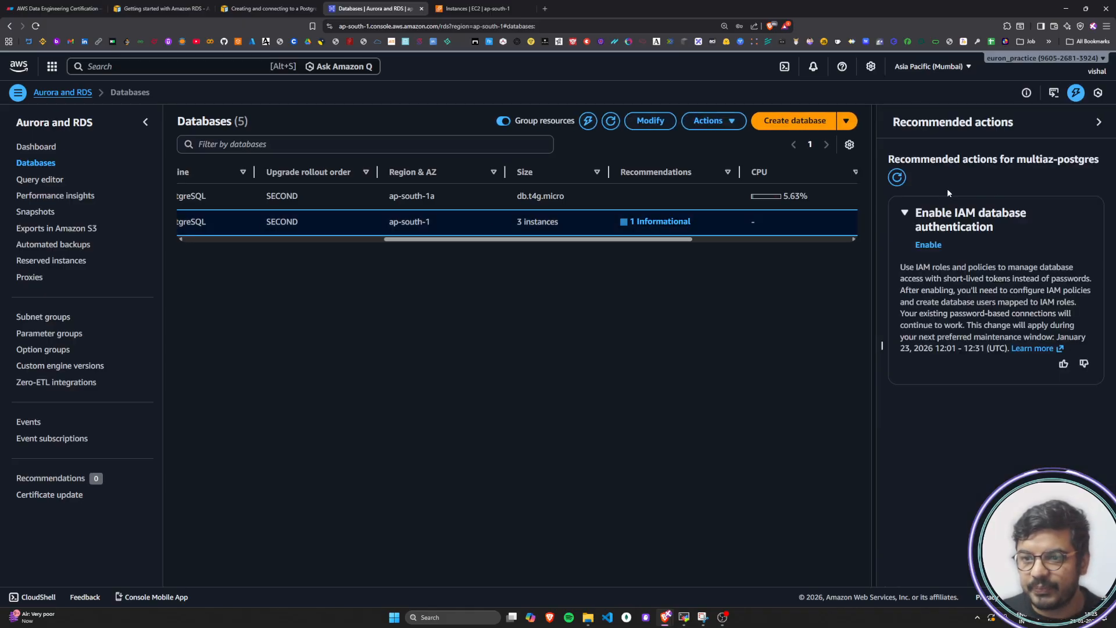
left_click(1099, 121)
left_click_drag(689, 240, 232, 289)
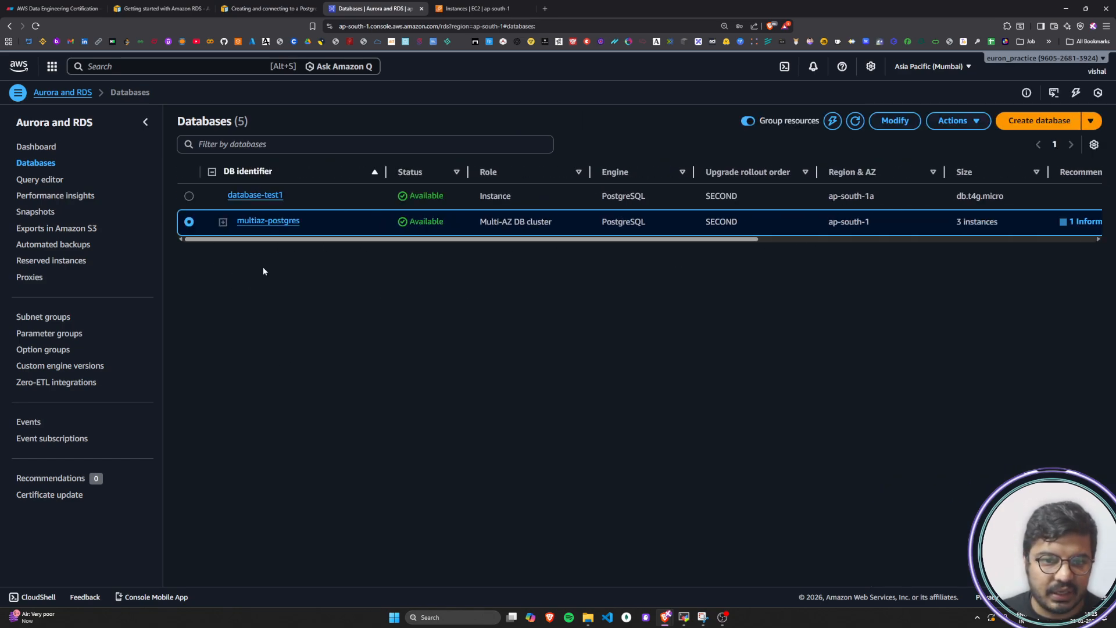
left_click(222, 222)
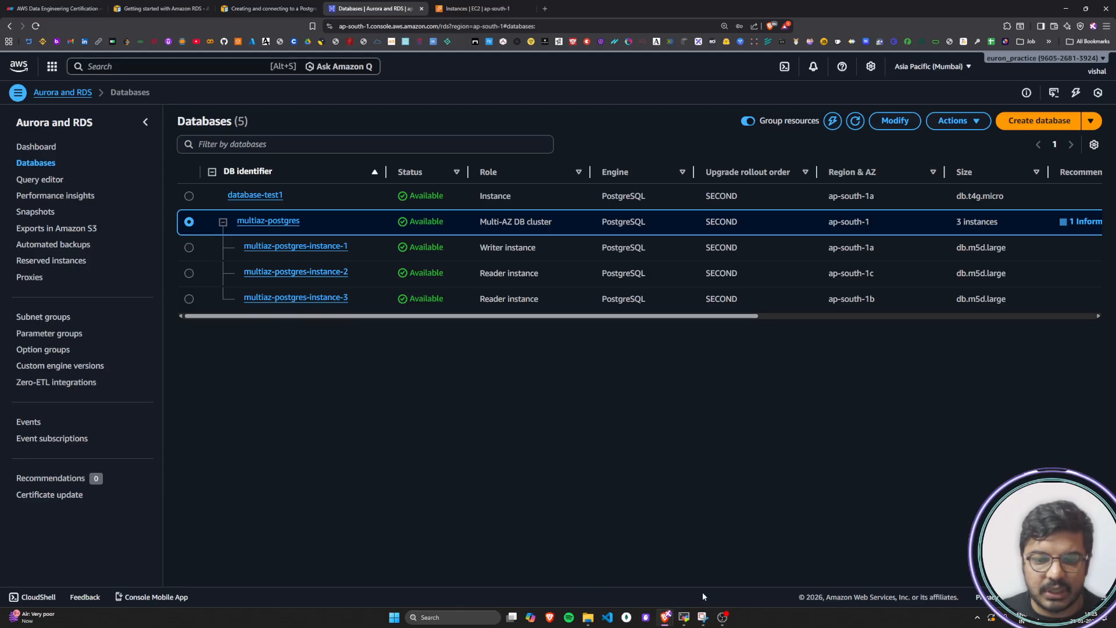
left_click(427, 617)
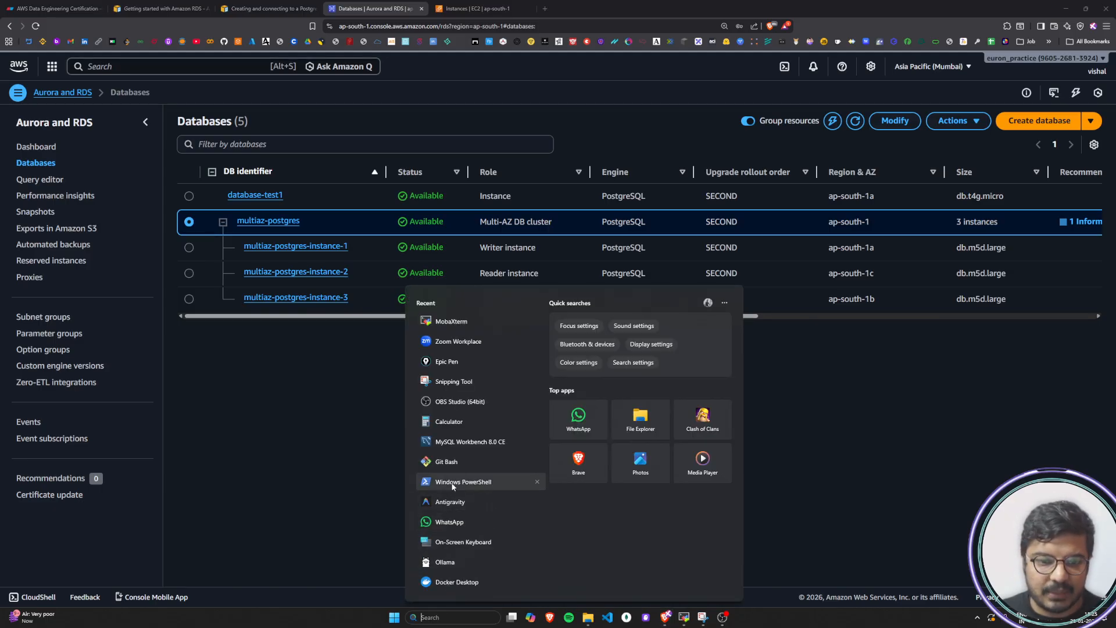
key("Escape")
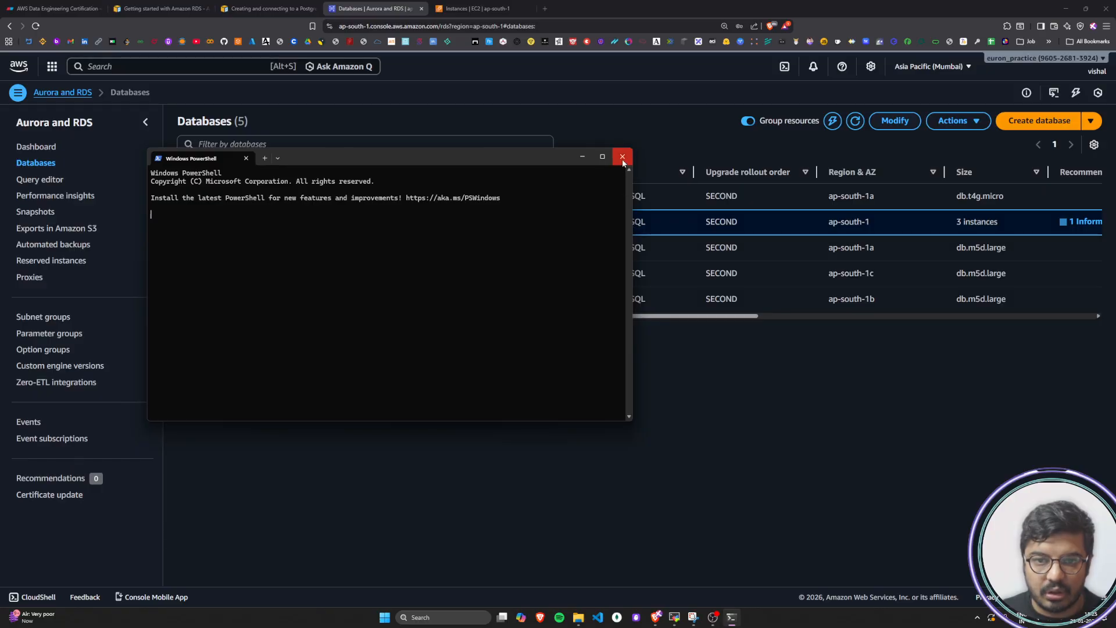
left_click(632, 153)
Switch to MobaXterm, open a new local terminal session and check the installed version with psql --version
left_click(681, 618)
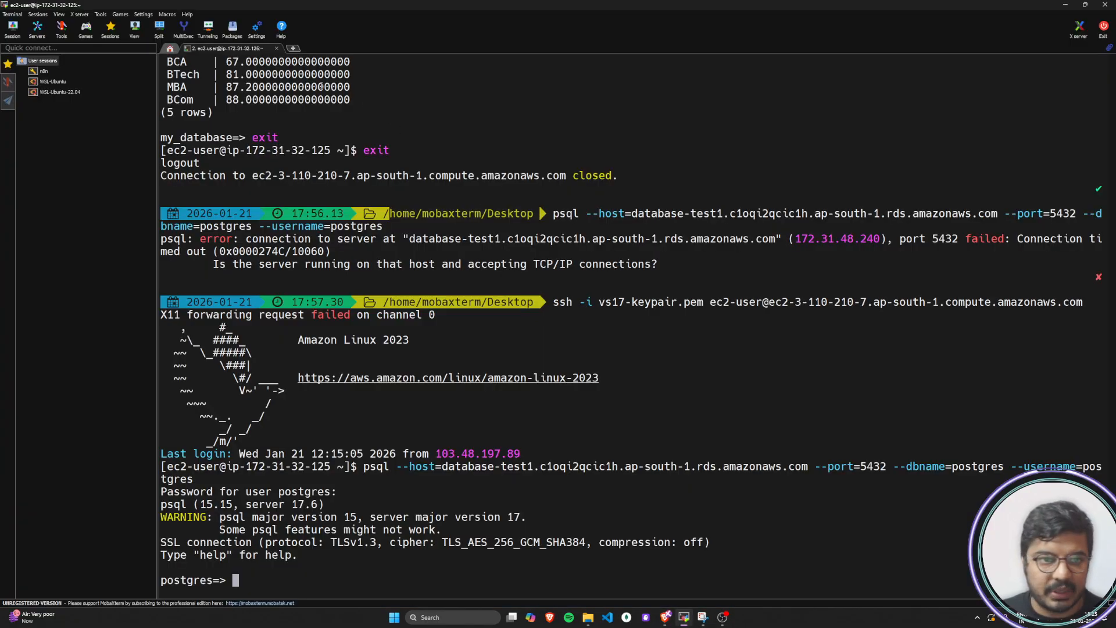
left_click(294, 48)
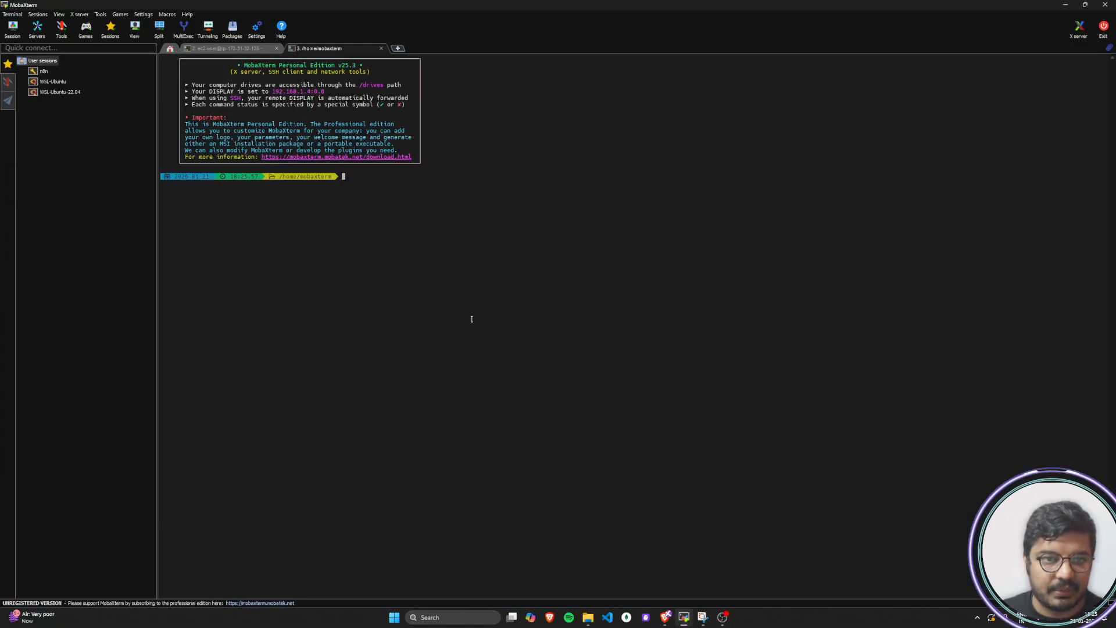
scroll(456, 297, "up", 5)
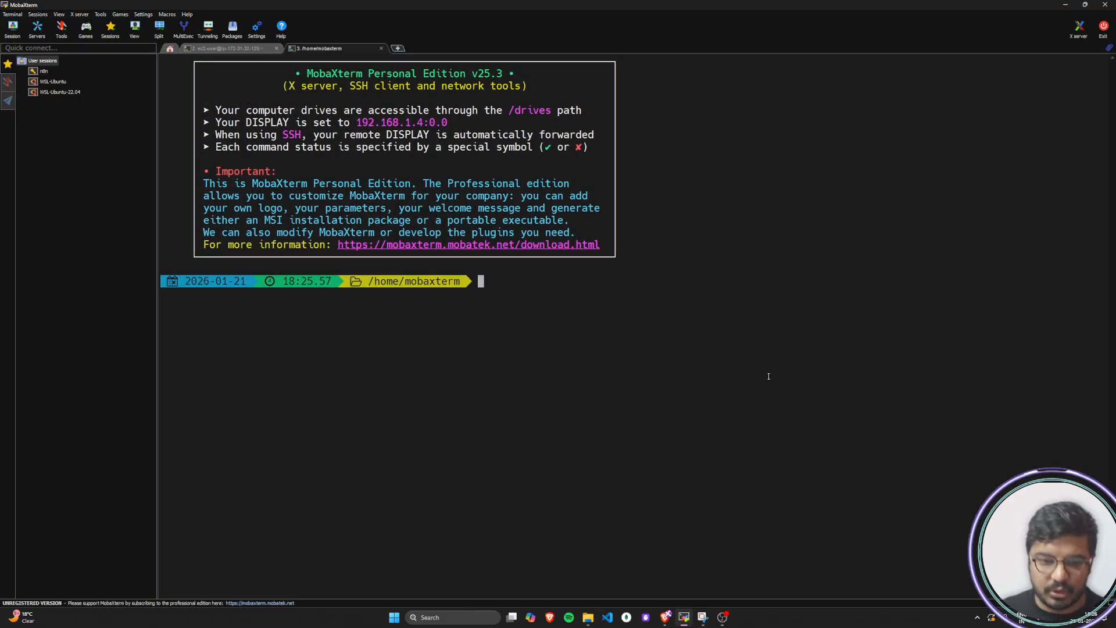
type("psql -")
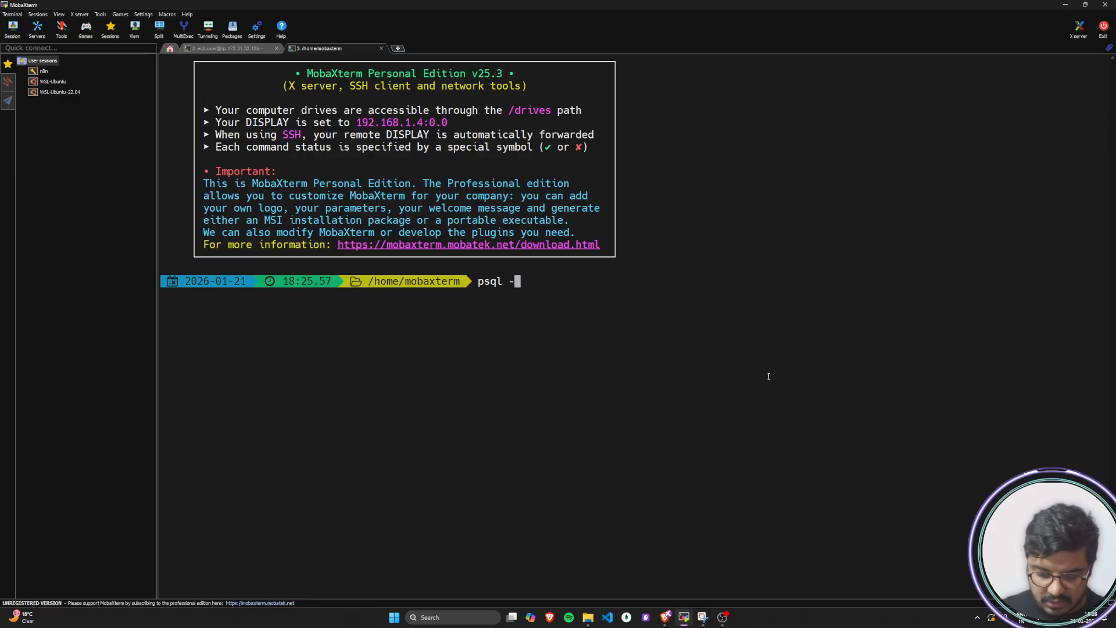
type("-version")
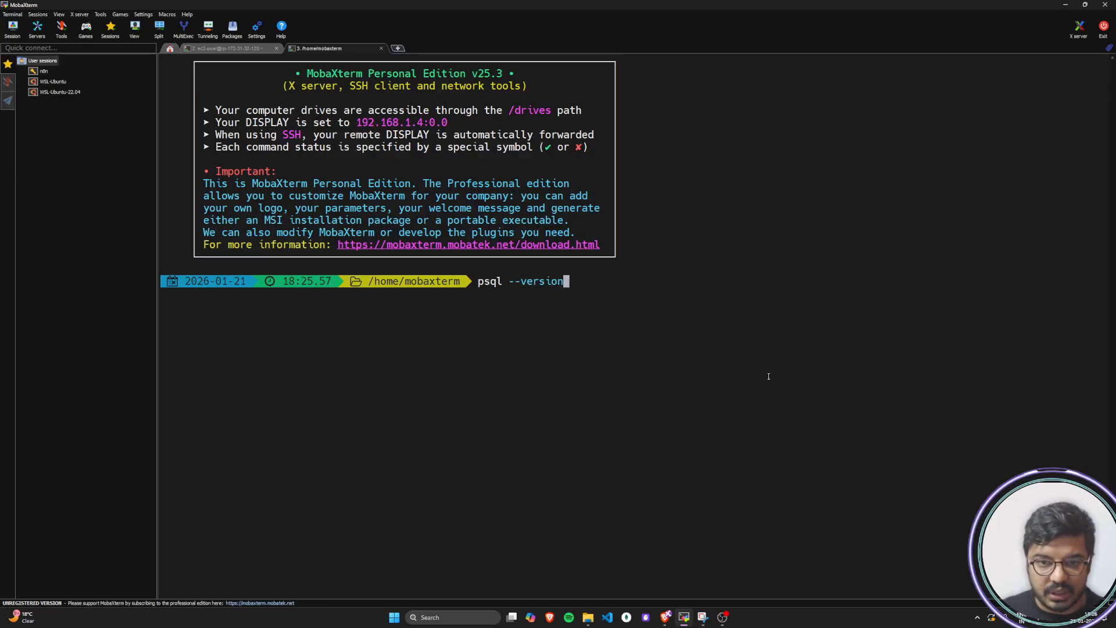
key("Return")
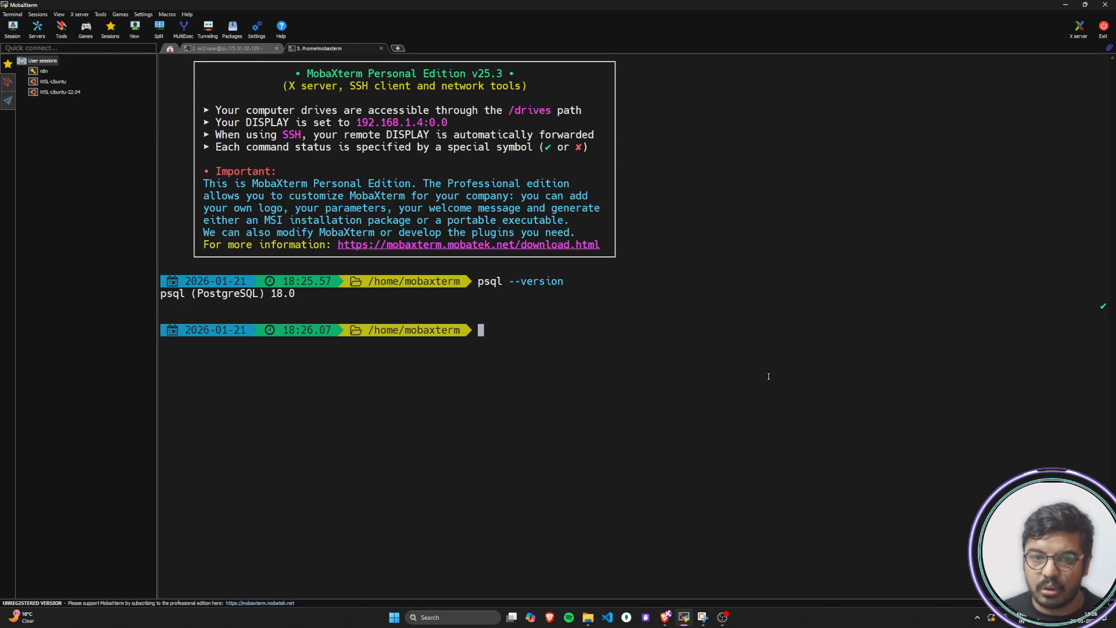
Switch back to the RDS console, open the multiaz-postgres cluster's details and review its endpoint names and types
key("alt+Tab")
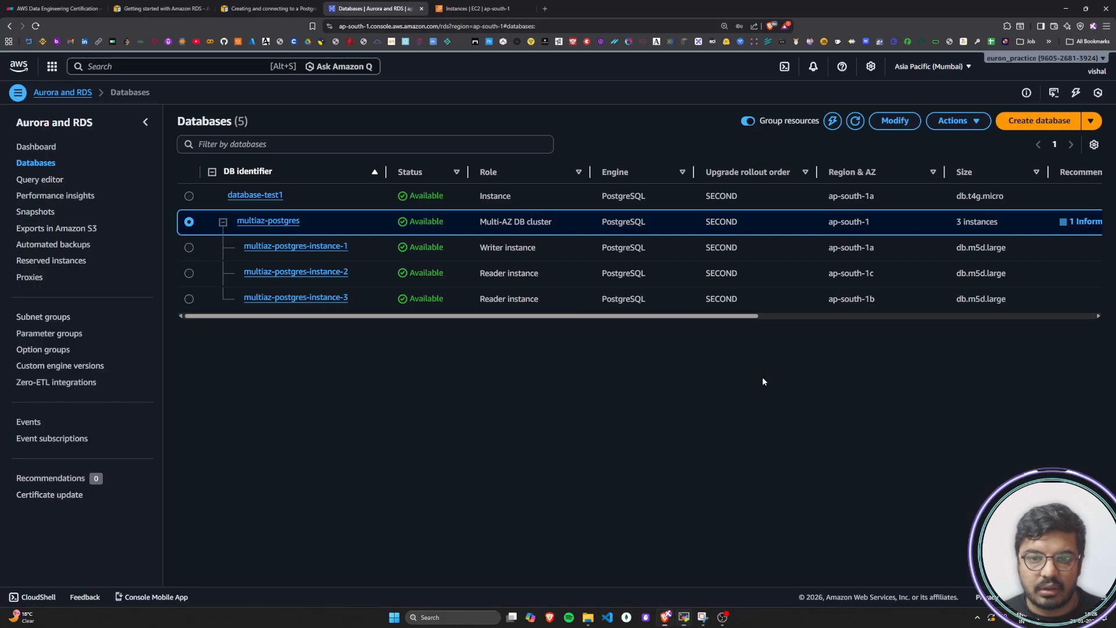
left_click(256, 221)
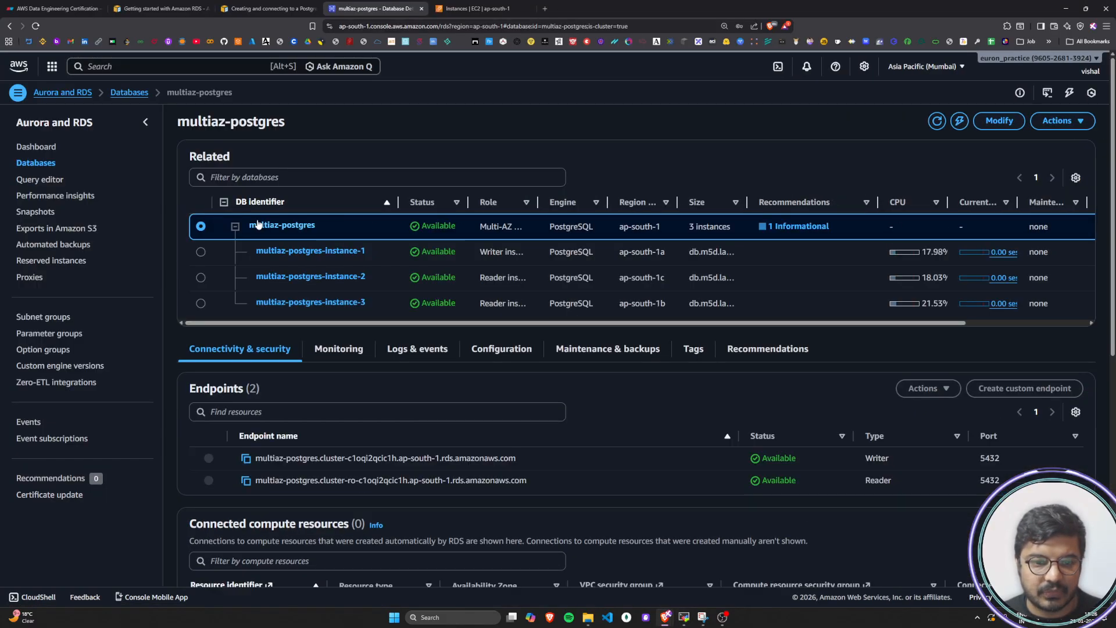
scroll(519, 396, "down", 2)
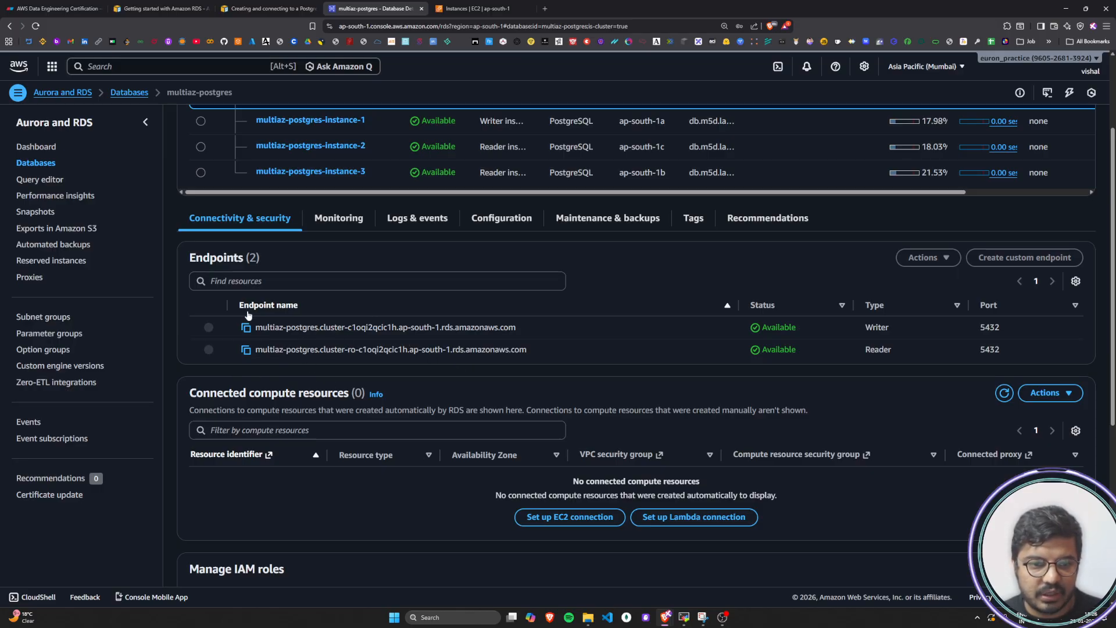
left_click(273, 305)
left_click(273, 305)
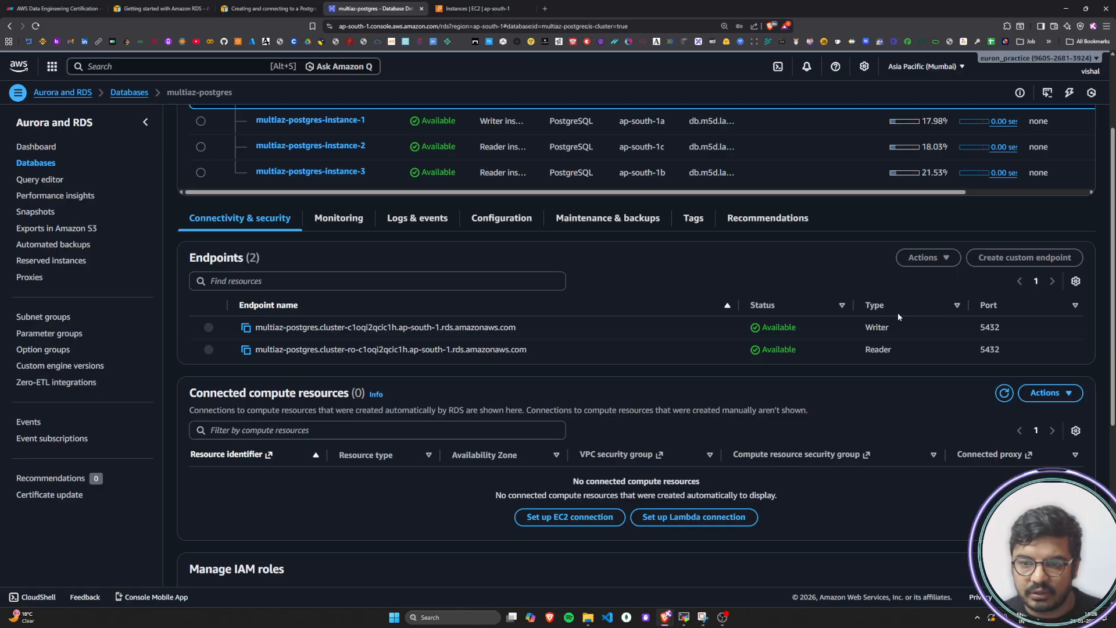
left_click_drag(900, 332, 863, 351)
left_click(832, 355)
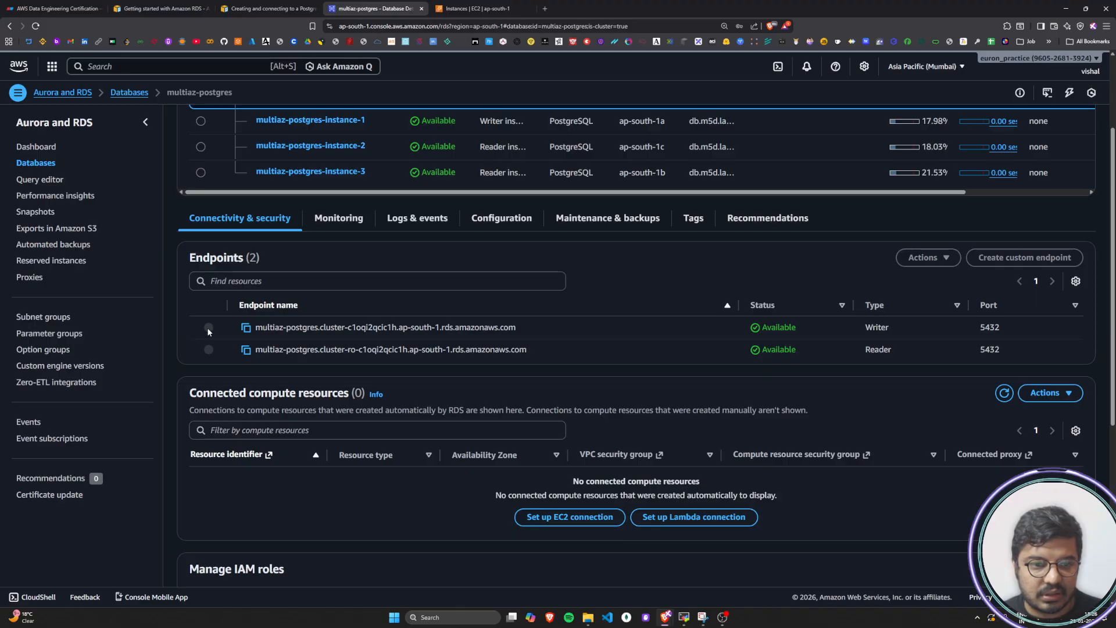
Copy the multiaz-postgres cluster's Writer endpoint
left_click(246, 328)
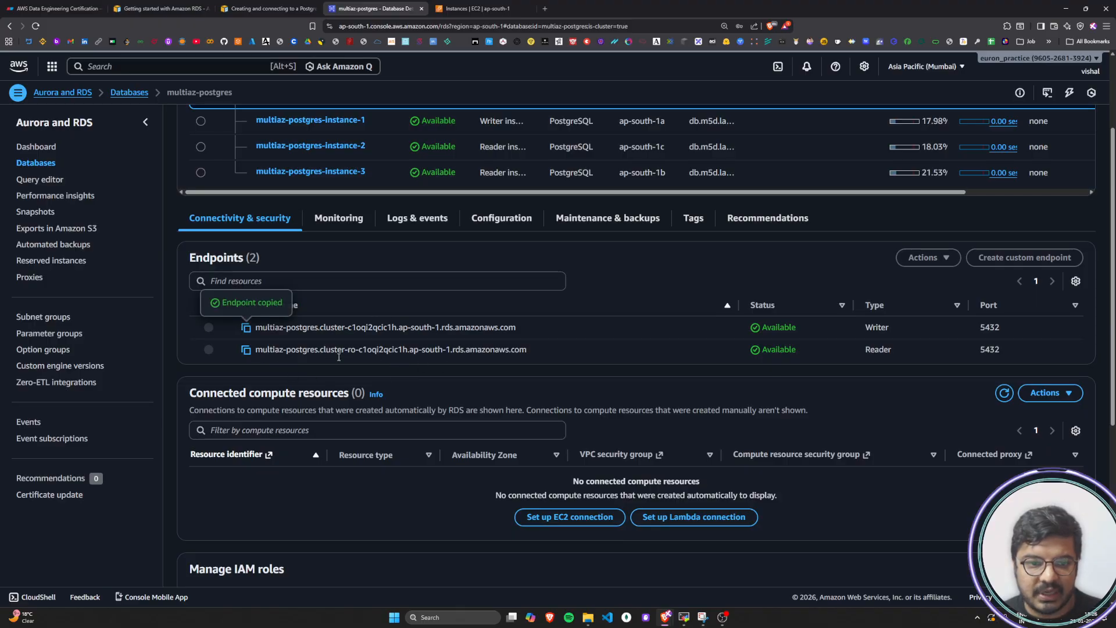
double_click(877, 329)
left_click(643, 330)
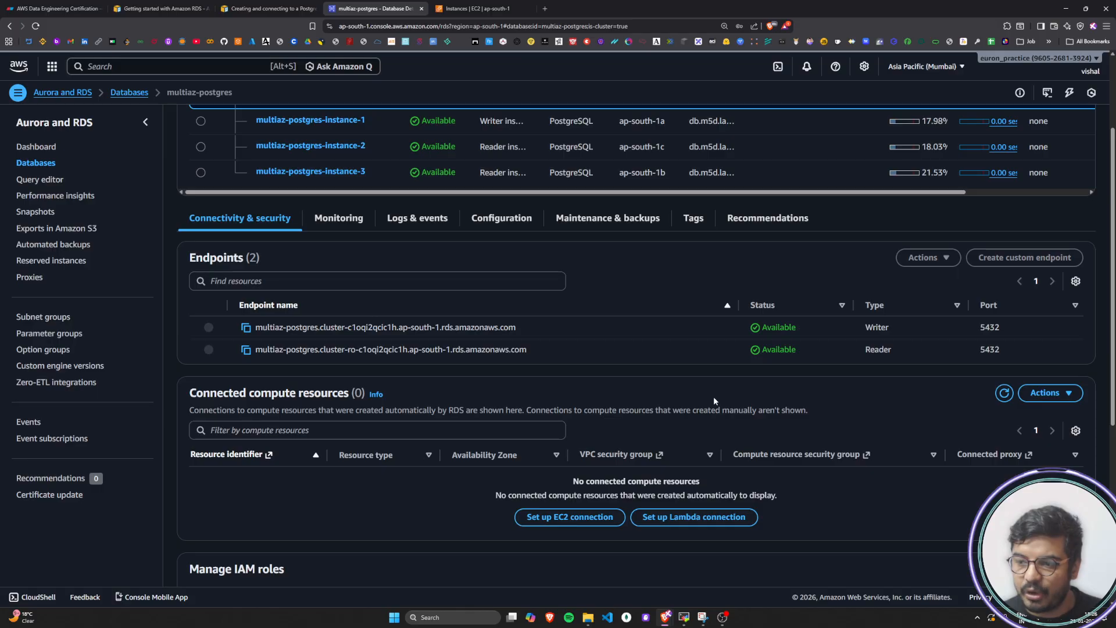
In the MobaXterm local terminal, begin a psql command with the copied writer endpoint as host (-h) and port 5432 (-p)
key("alt+Tab")
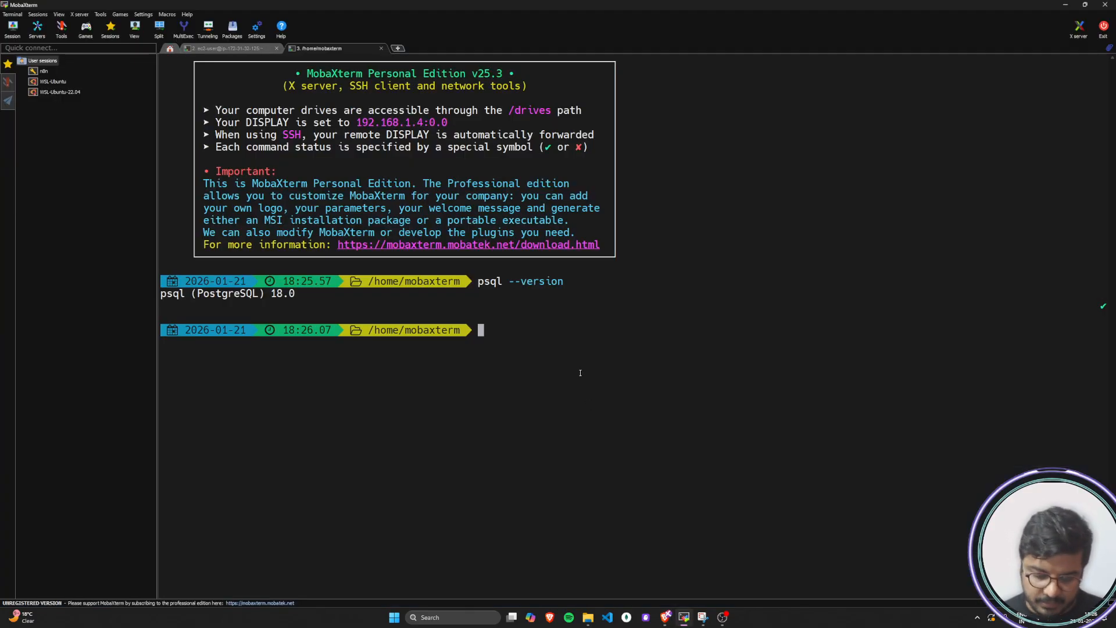
type("psql")
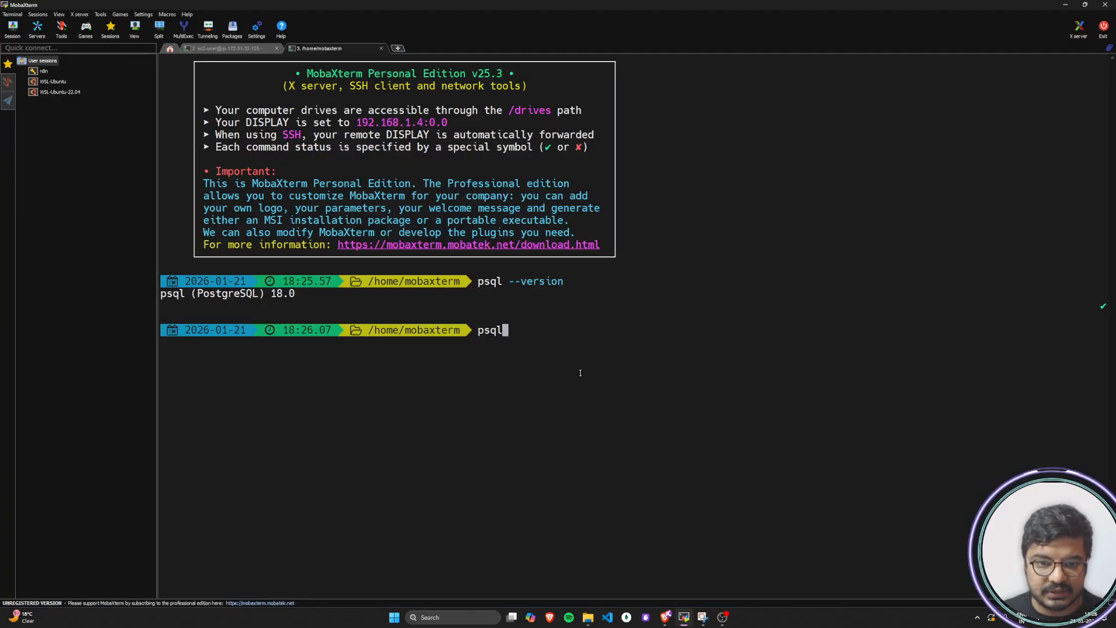
type(" -h")
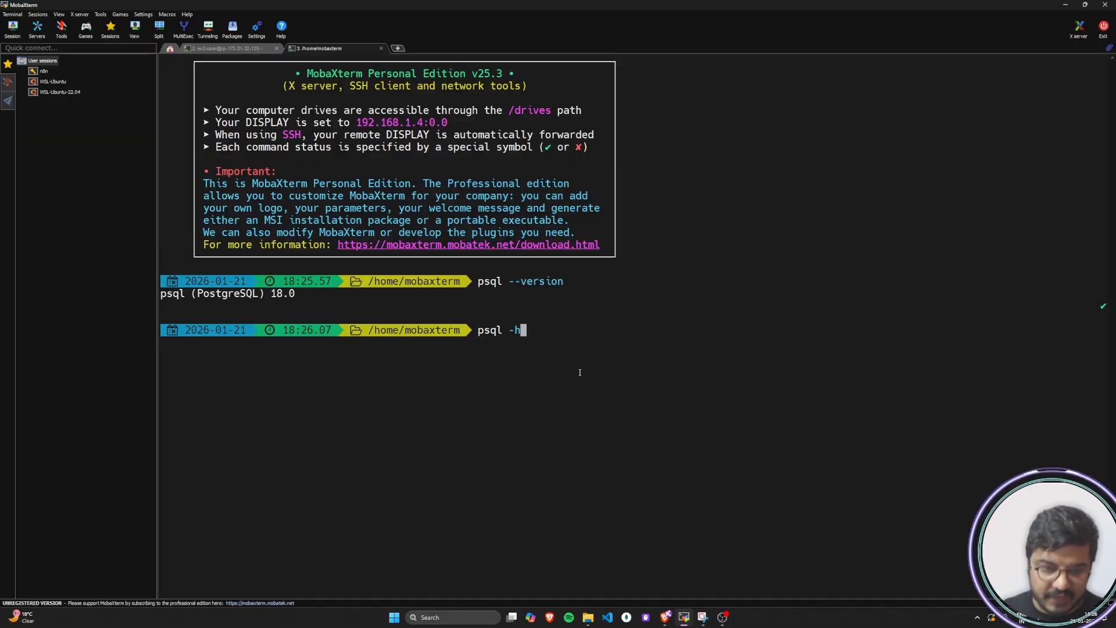
right_click(564, 330)
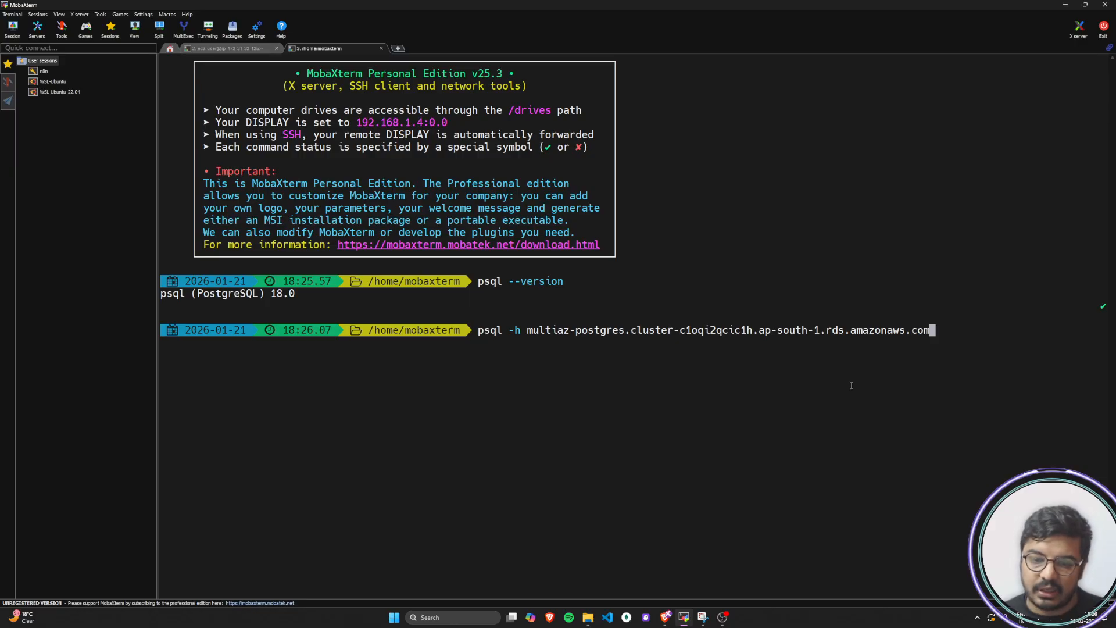
left_click(723, 617)
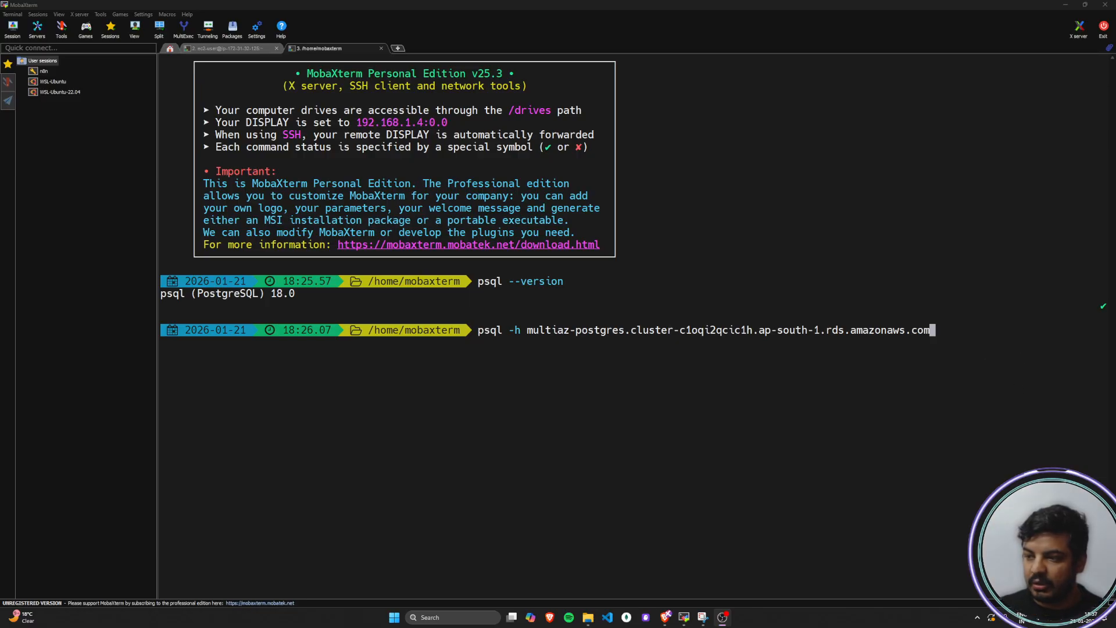
key("alt+Tab")
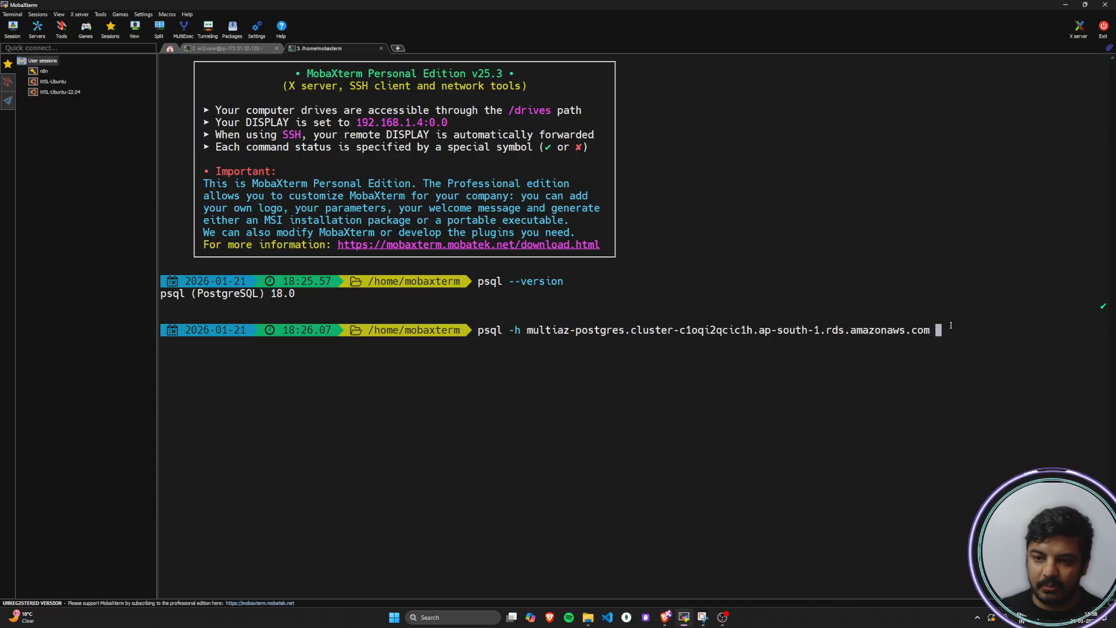
type("-p 5")
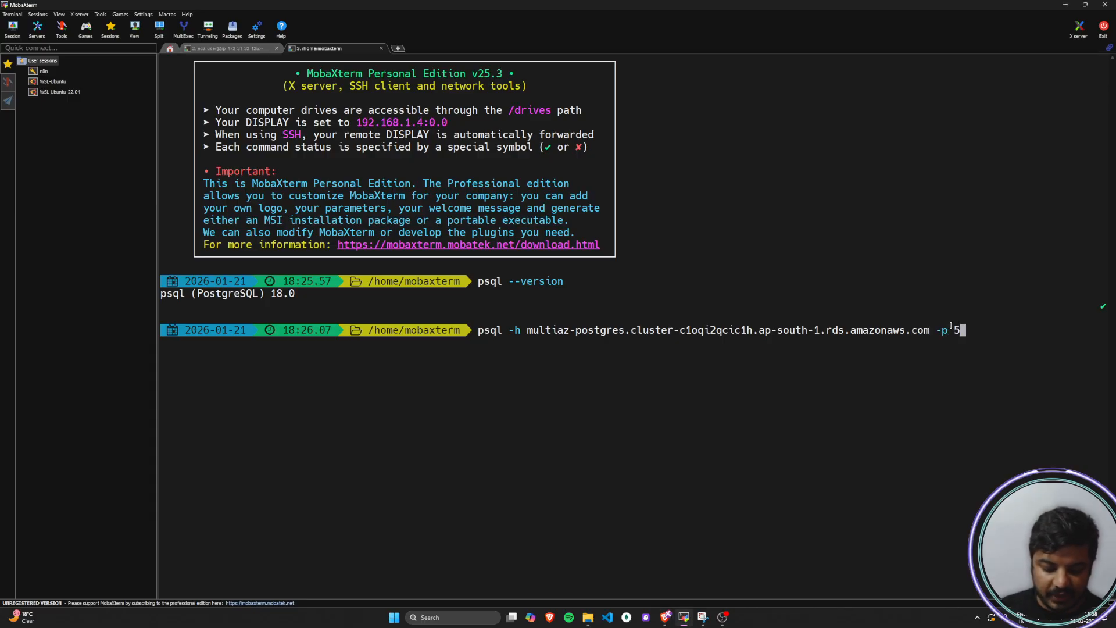
type("432")
Check the port of the writer endpoint in the multiaz-postgres cluster's details in the RDS console
key("alt+Tab")
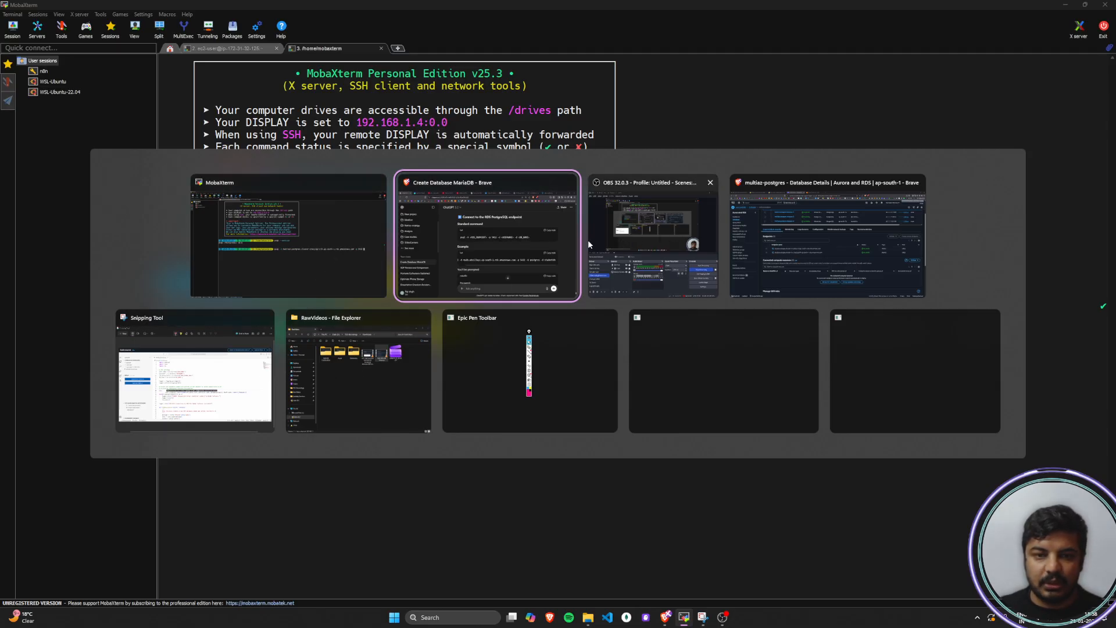
key("Escape")
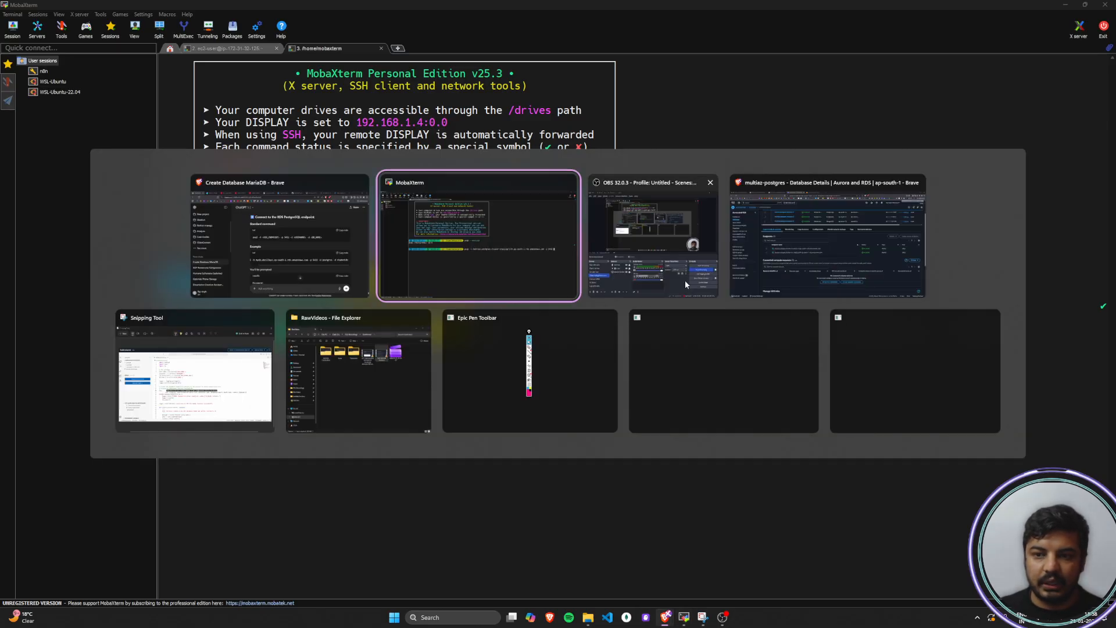
left_click(850, 273)
scroll(537, 330, "up", 2)
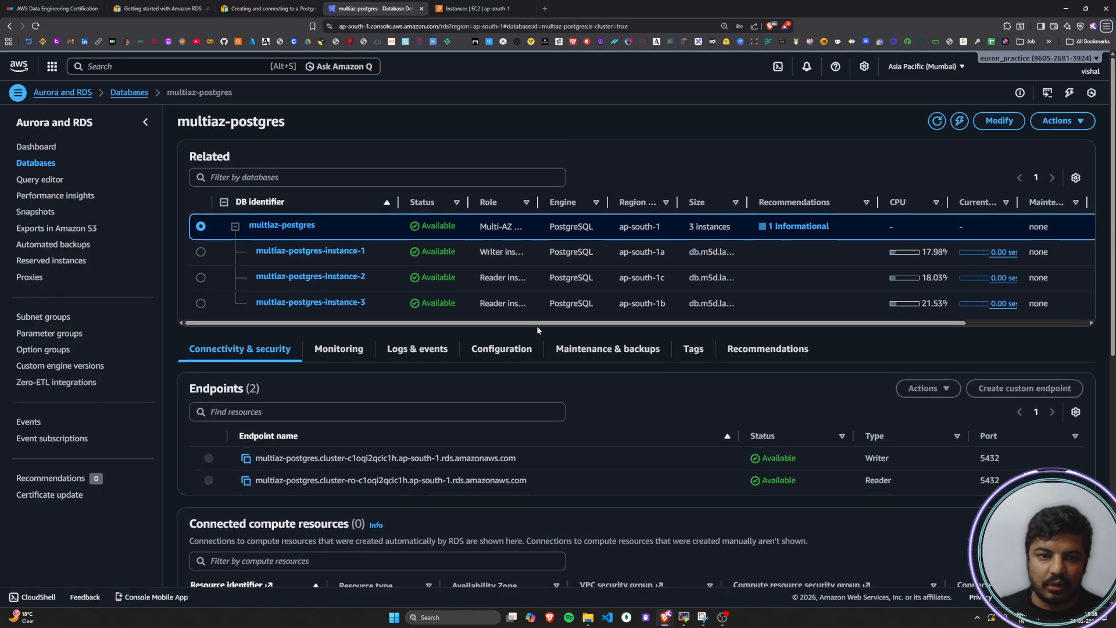
scroll(629, 411, "down", 1)
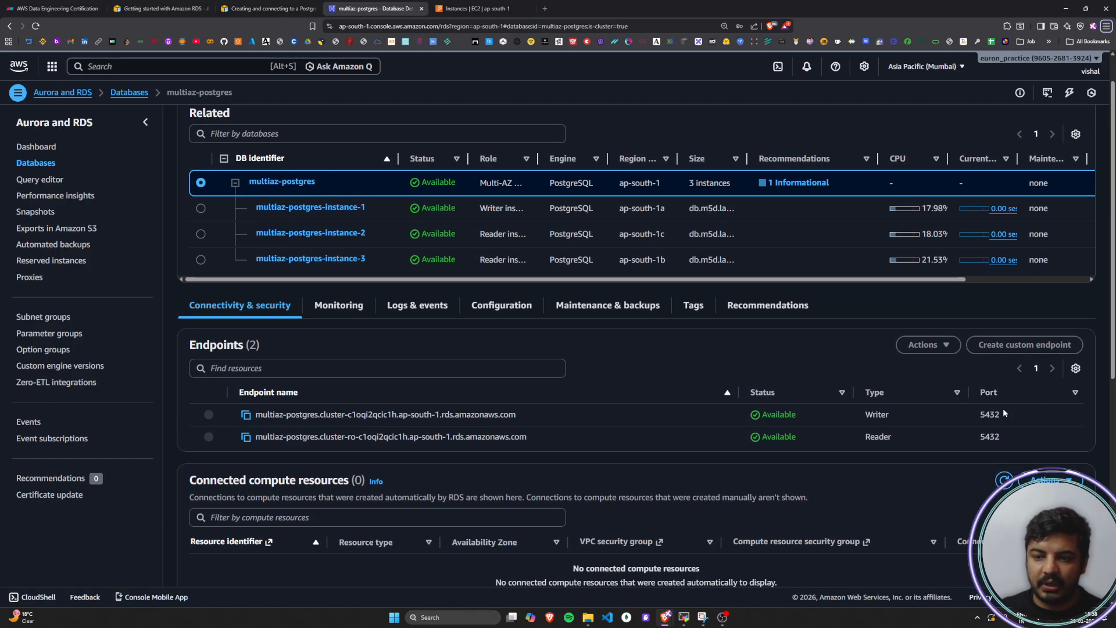
left_click_drag(985, 415, 1016, 418)
left_click(893, 430)
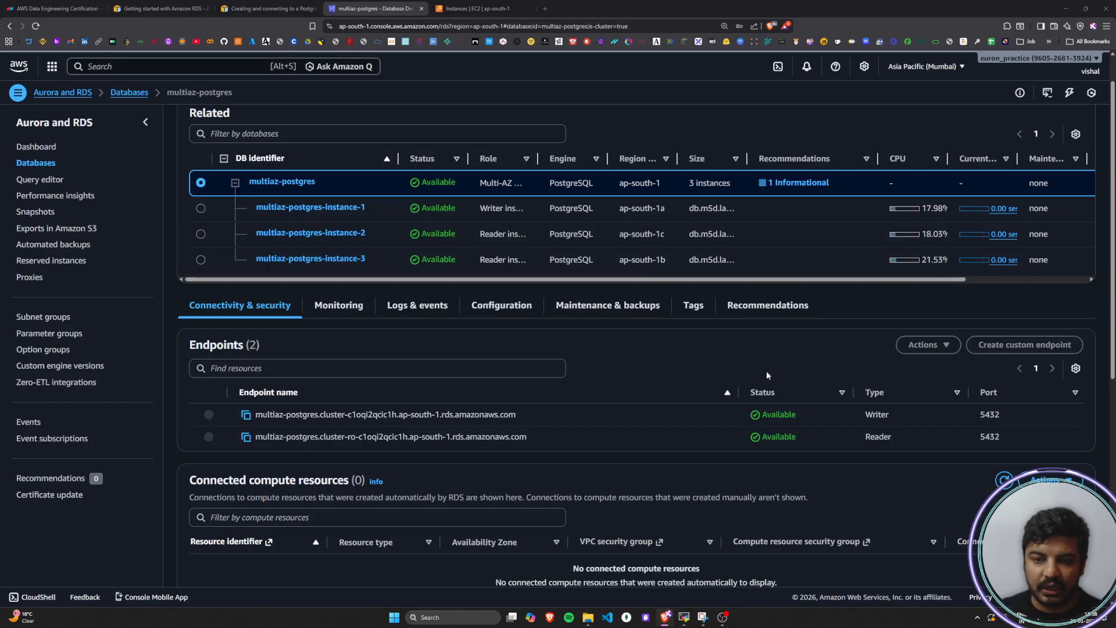
Return to MobaXterm and extend the psql command with user postgres (-U) and database postgres (-d)
left_click(684, 617)
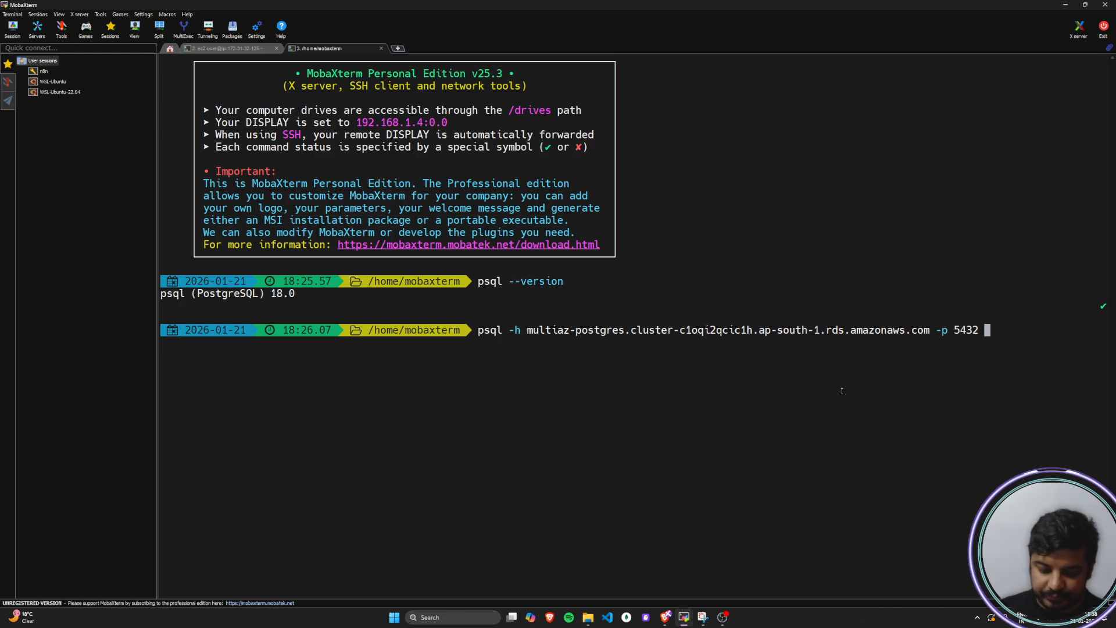
type("-U ")
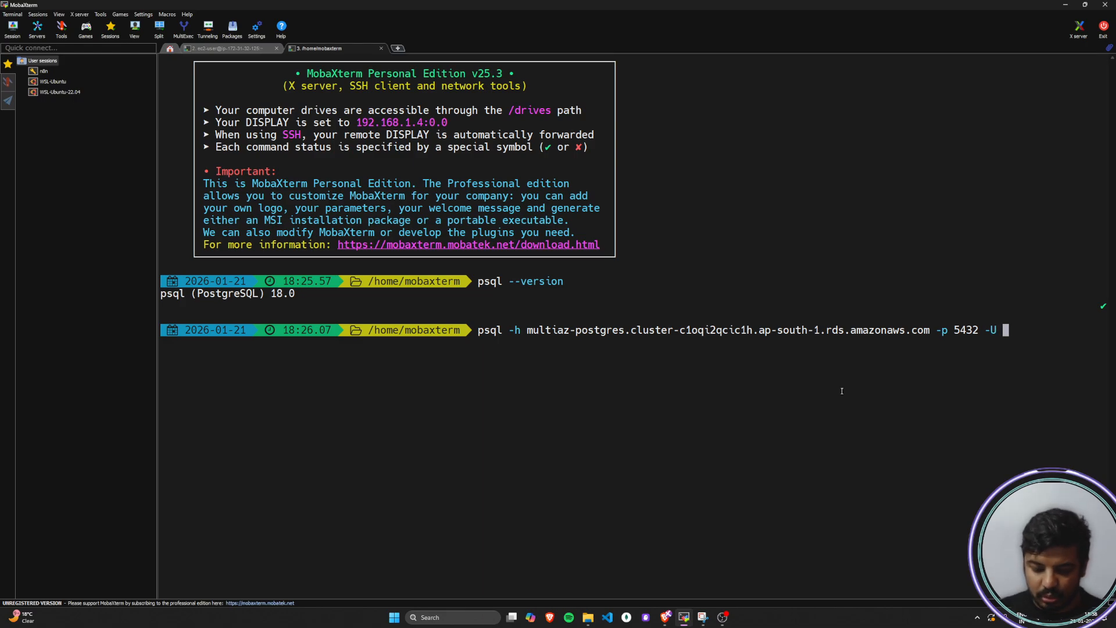
type("postgres")
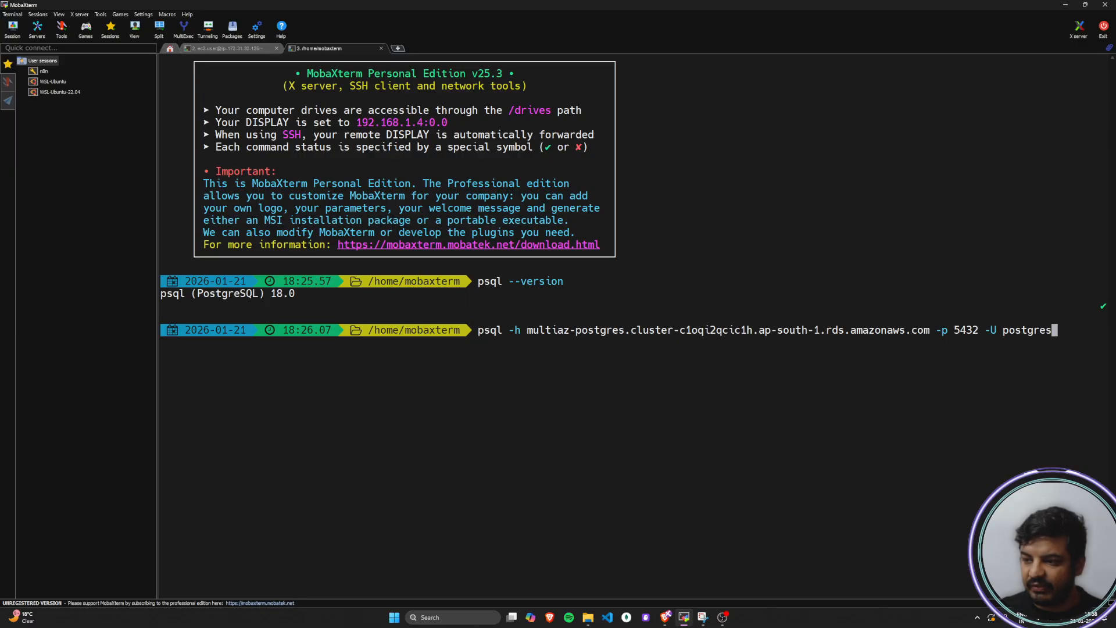
key("alt+Tab")
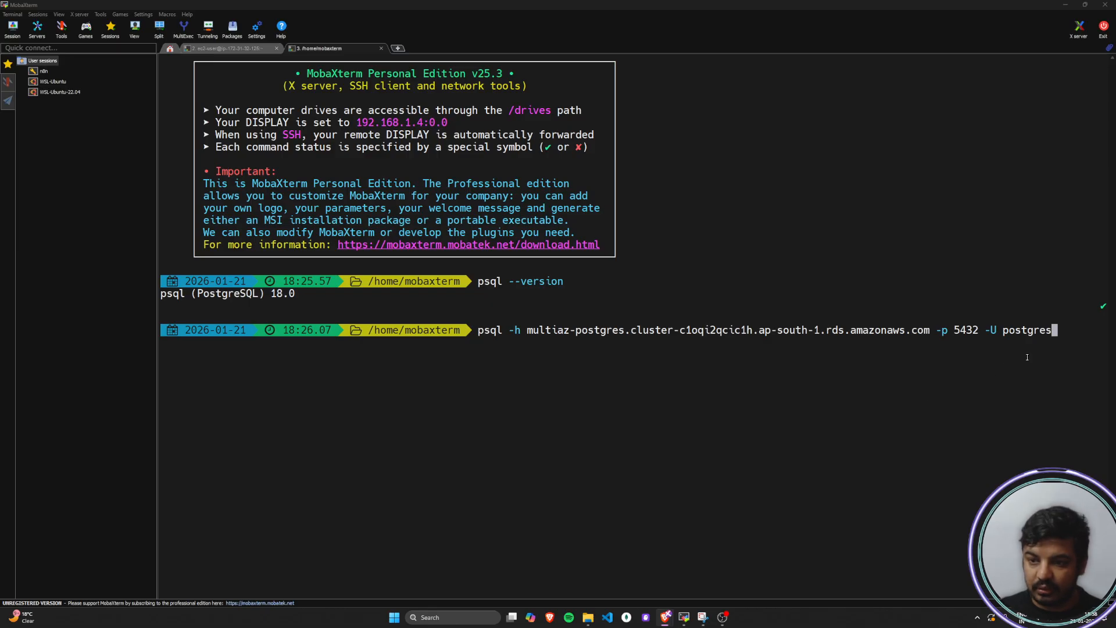
left_click(1064, 335)
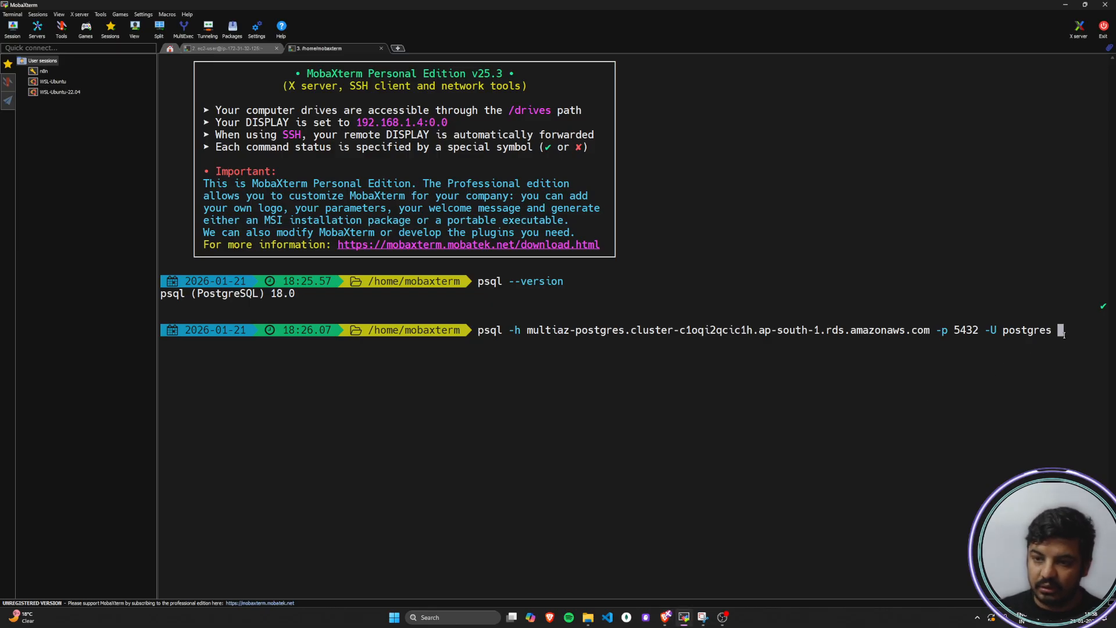
type("-d postgre")
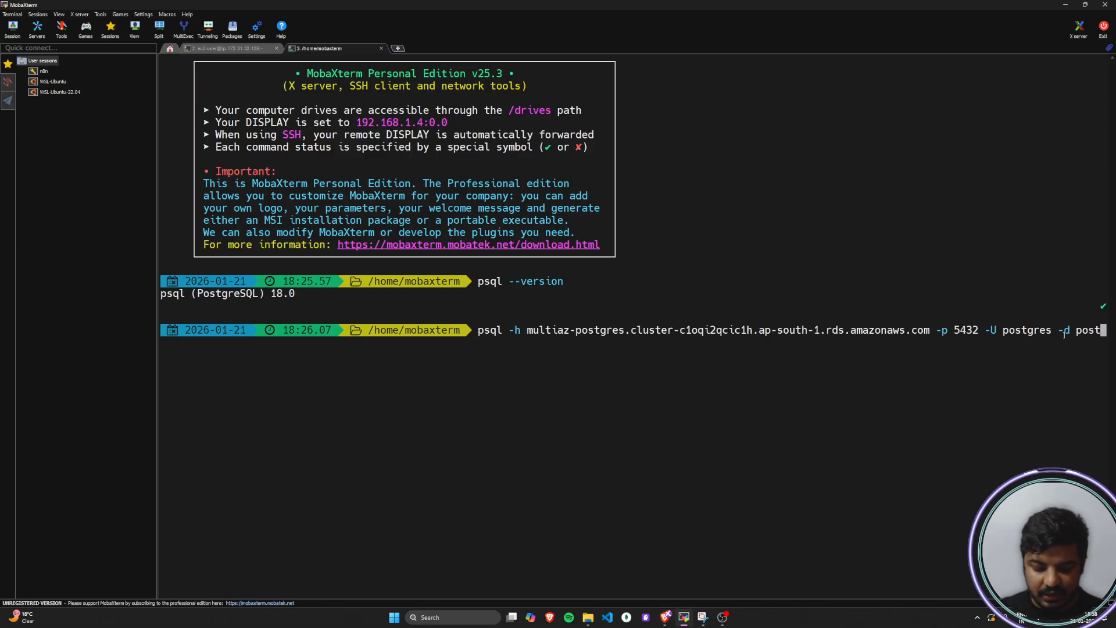
type("s")
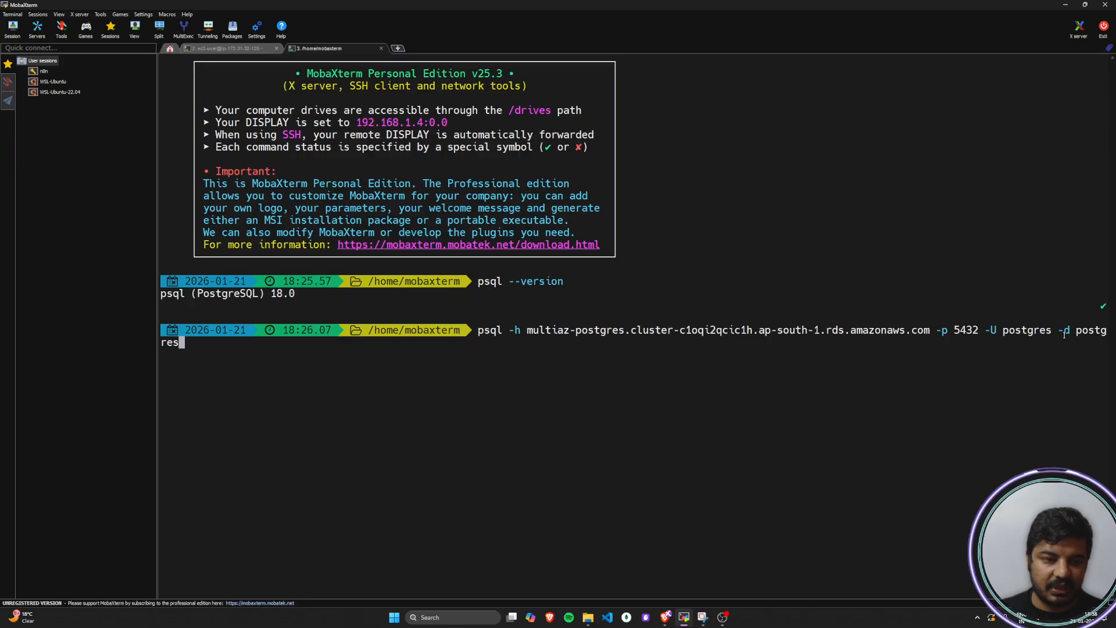
Switch to the RDS console and examine the connectivity, security group rules and replication details of multiaz-postgres-instance-1
key("alt+Tab")
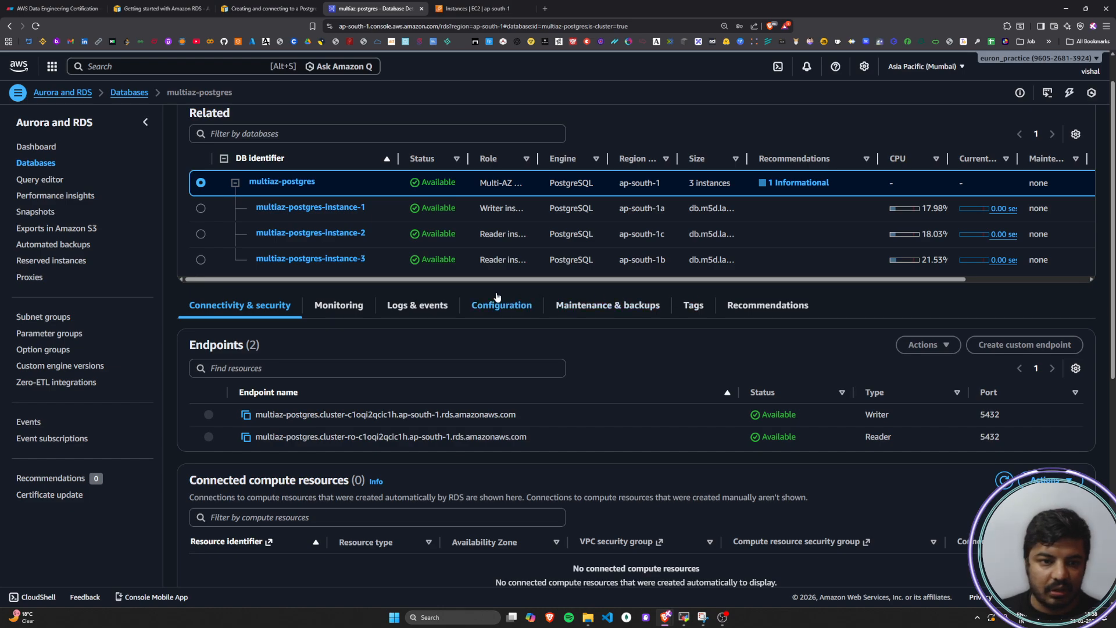
left_click(323, 211)
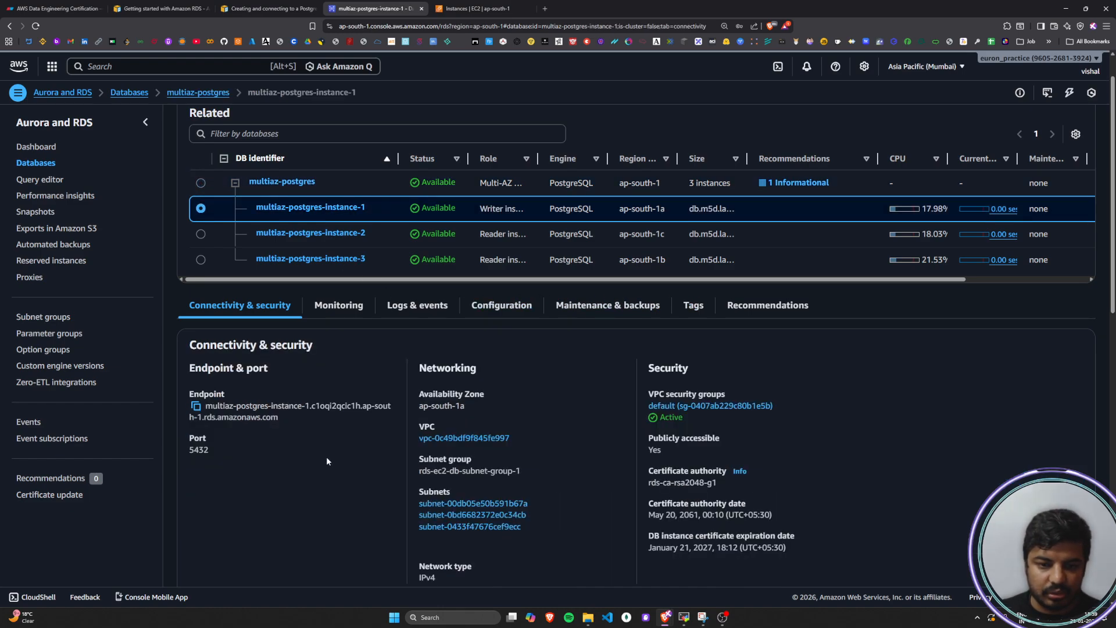
scroll(327, 456, "down", 8)
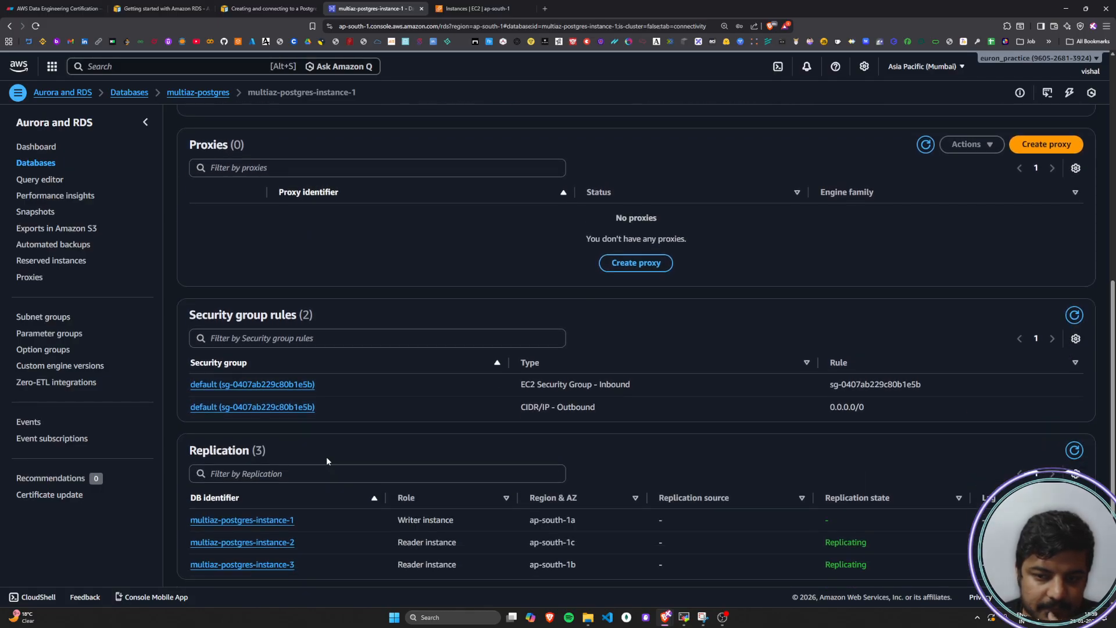
scroll(326, 459, "down", 3)
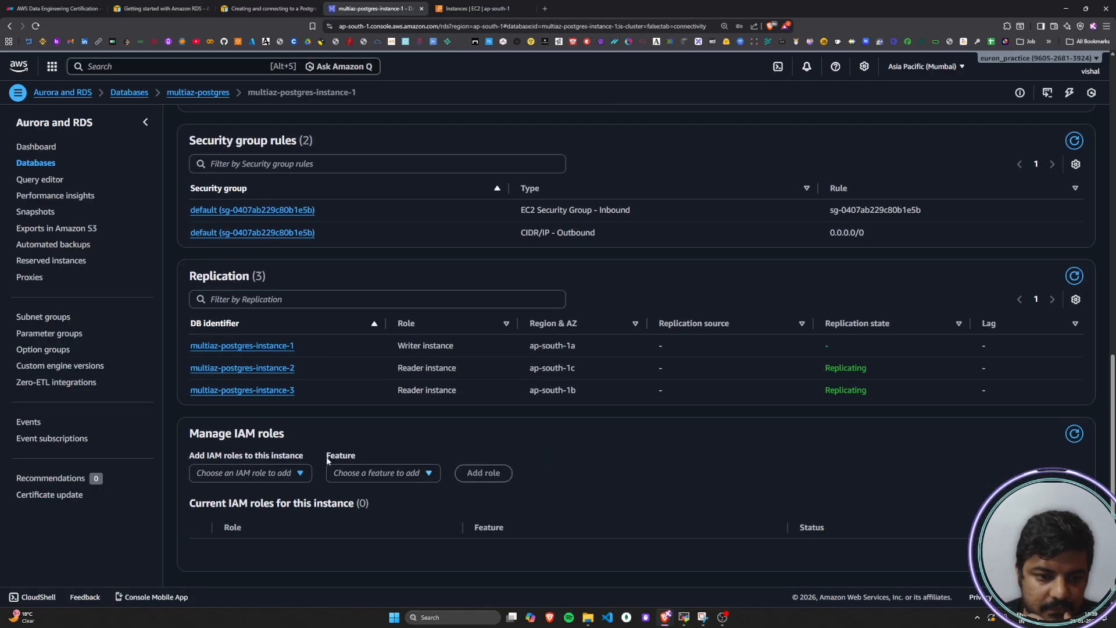
left_click(266, 347)
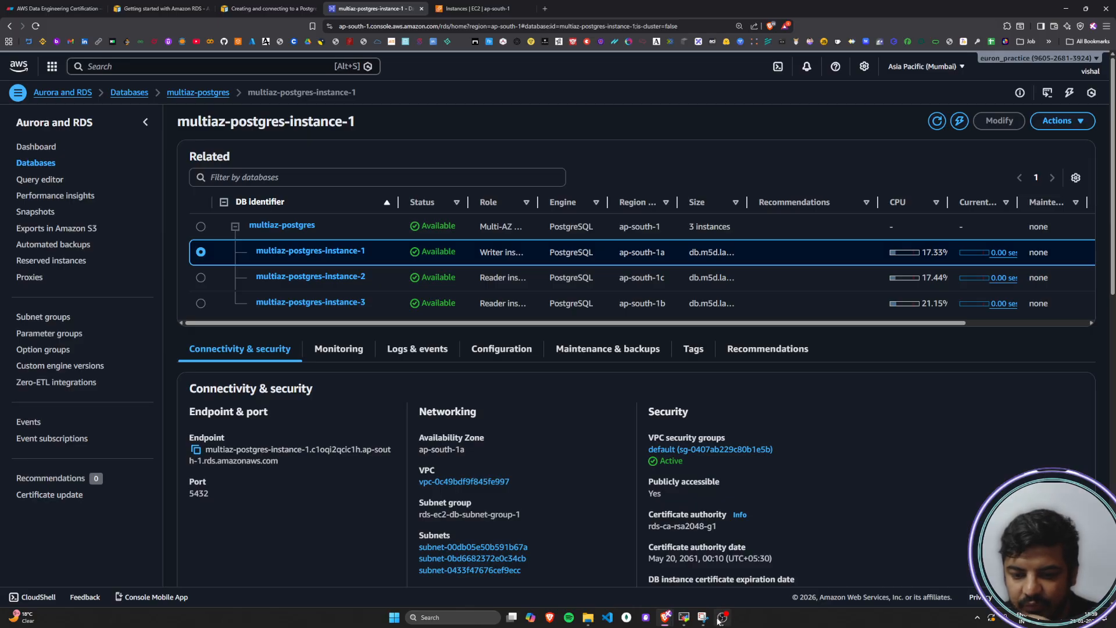
Return to MobaXterm and run the prepared psql command to try connecting to the postgres database through the writer endpoint
mouse_move(720, 621)
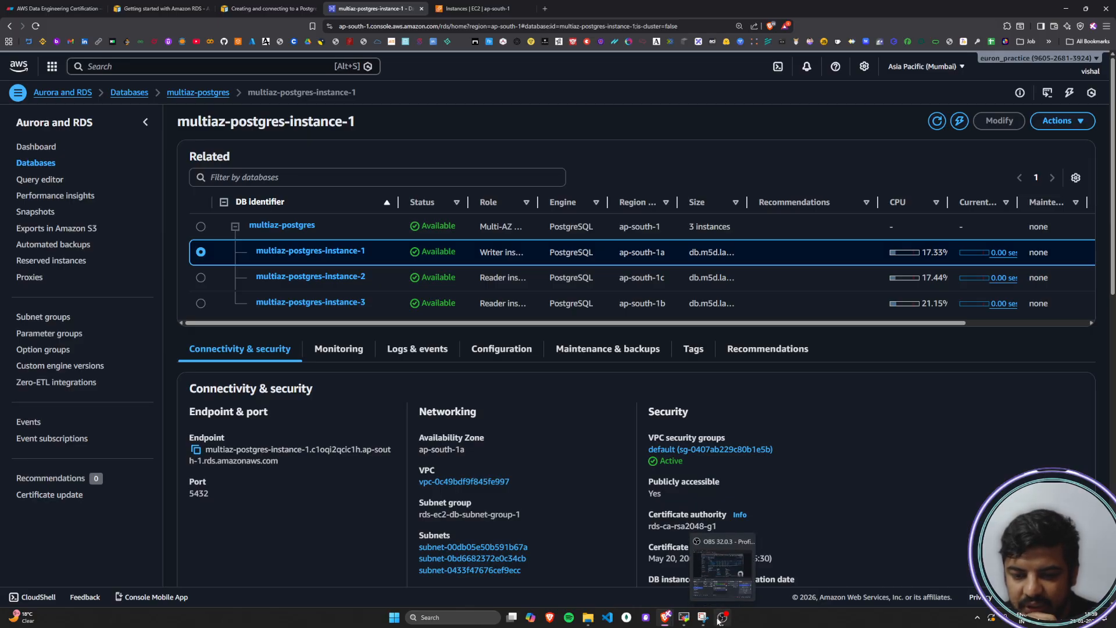
left_click(685, 618)
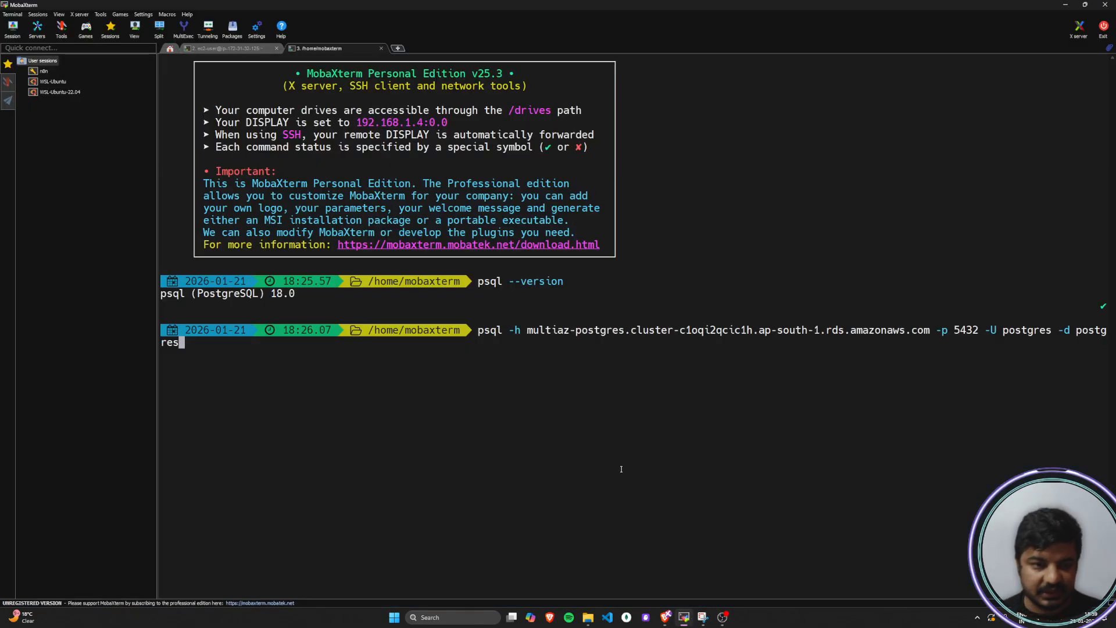
key("Return")
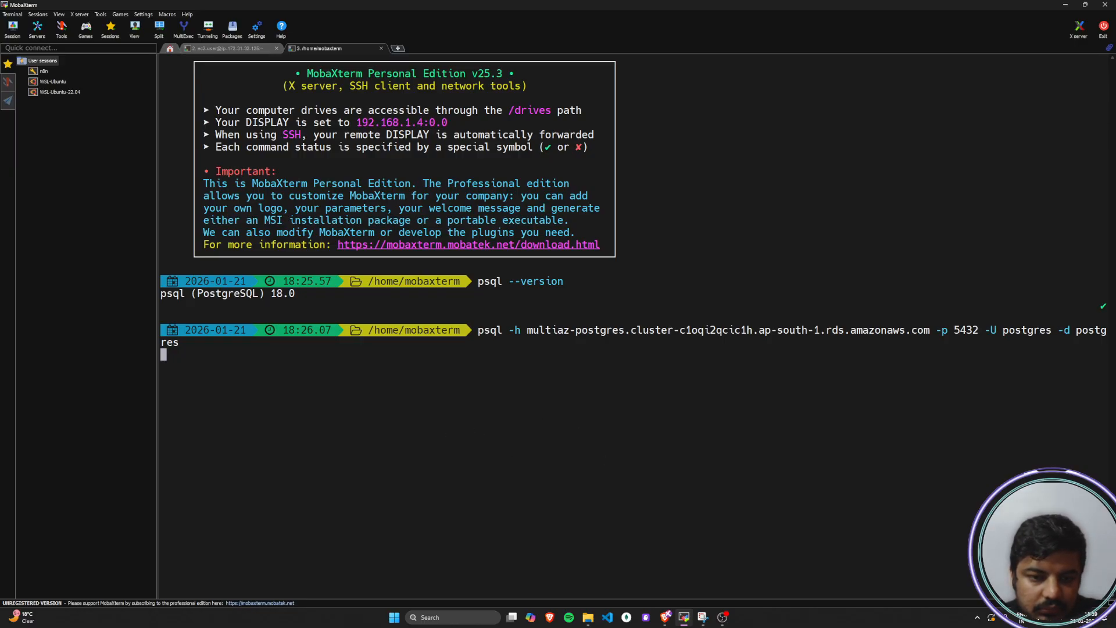
key("alt+Tab")
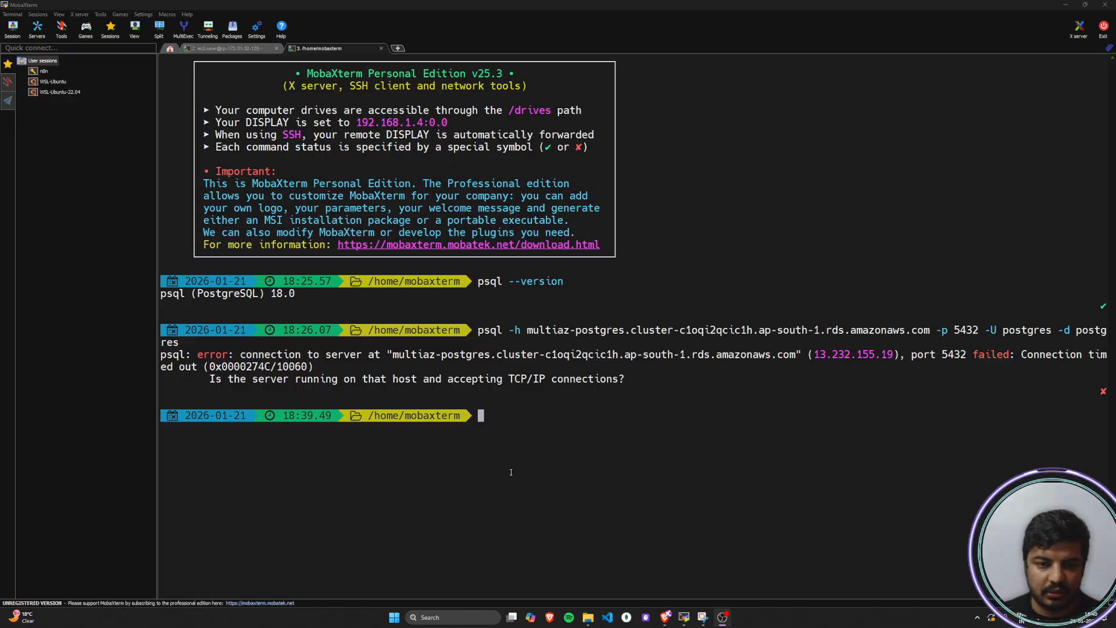
Reuse the previous psql command with the database (-d) changed to multiaz-postgres and run it
left_click_drag(478, 329, 176, 345)
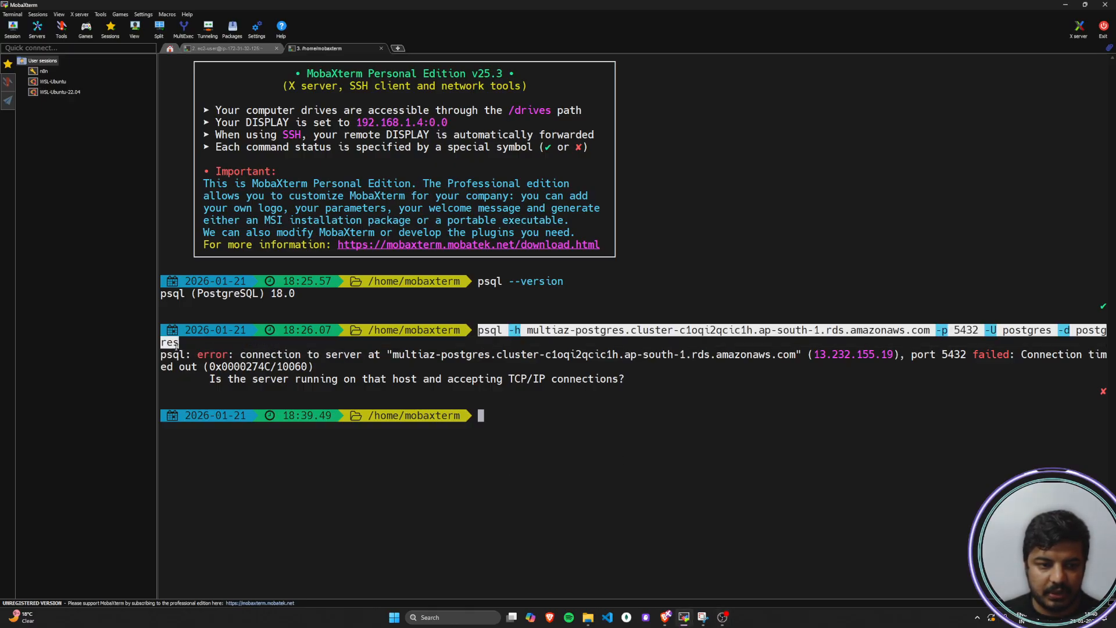
right_click(621, 330)
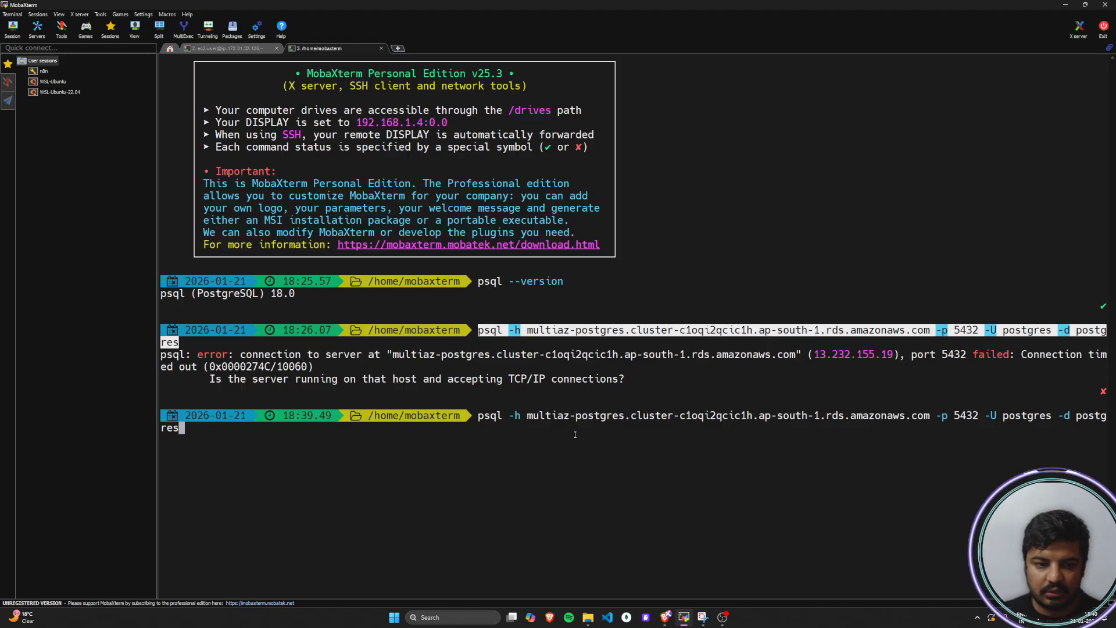
key("BackSpace")
key("BackSpace")
key("BackSpace")
key("BackSpace")
key("BackSpace")
key("BackSpace")
key("BackSpace")
key("BackSpace")
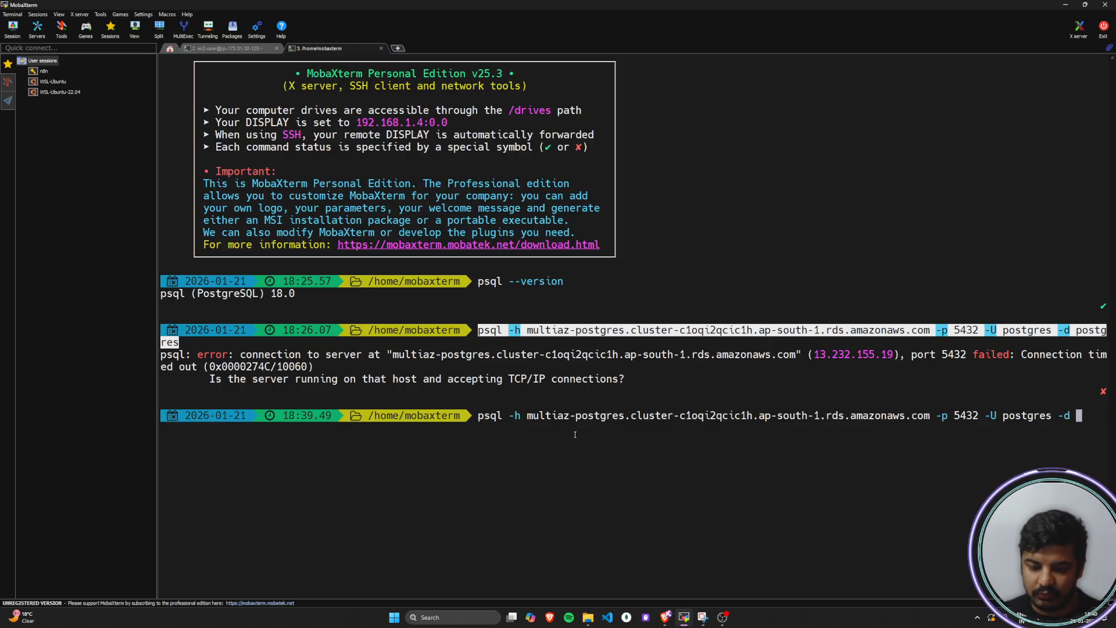
type("mu")
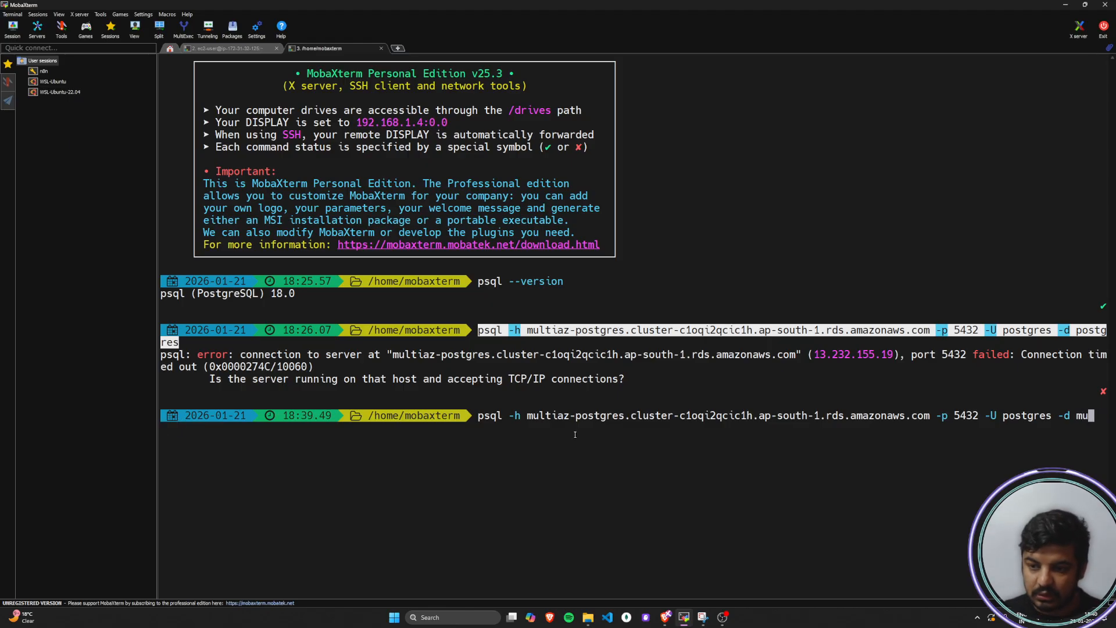
type("lti")
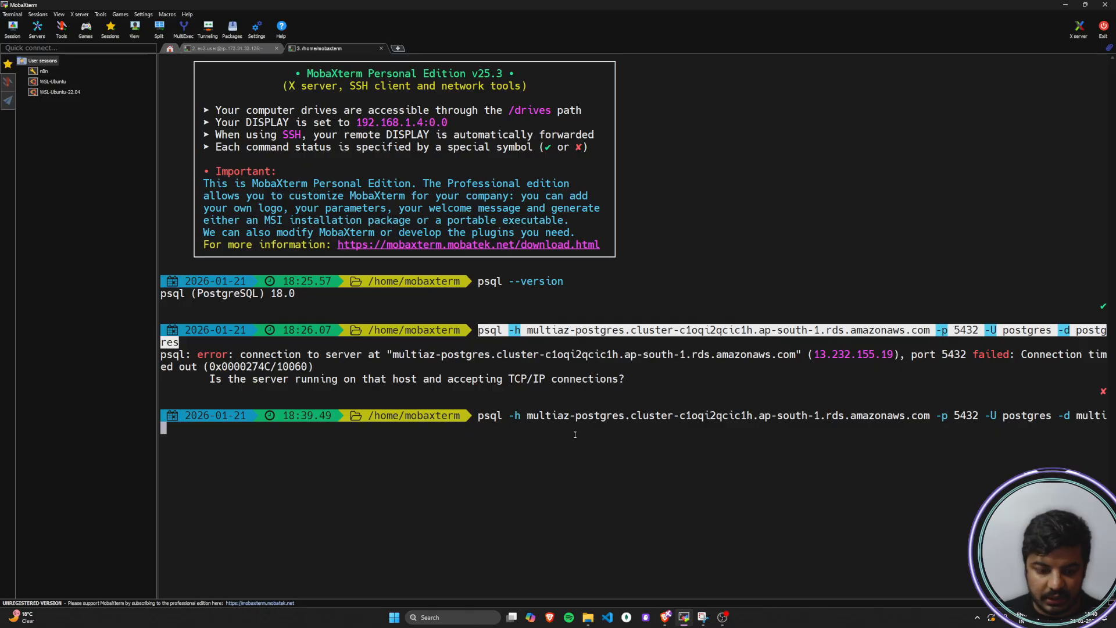
type("az-")
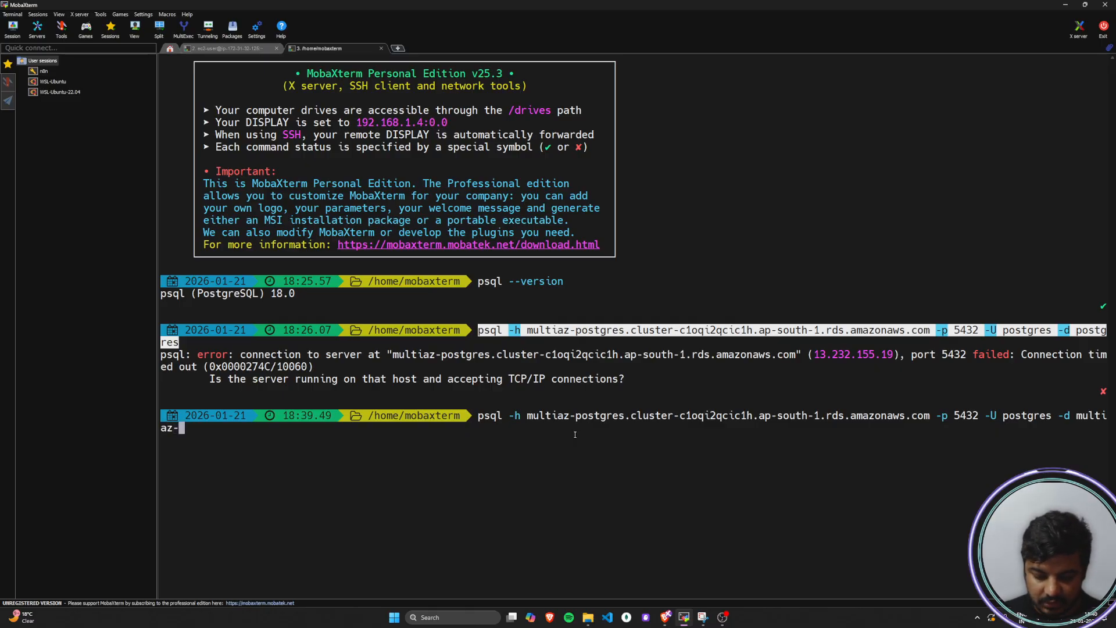
type("postgres")
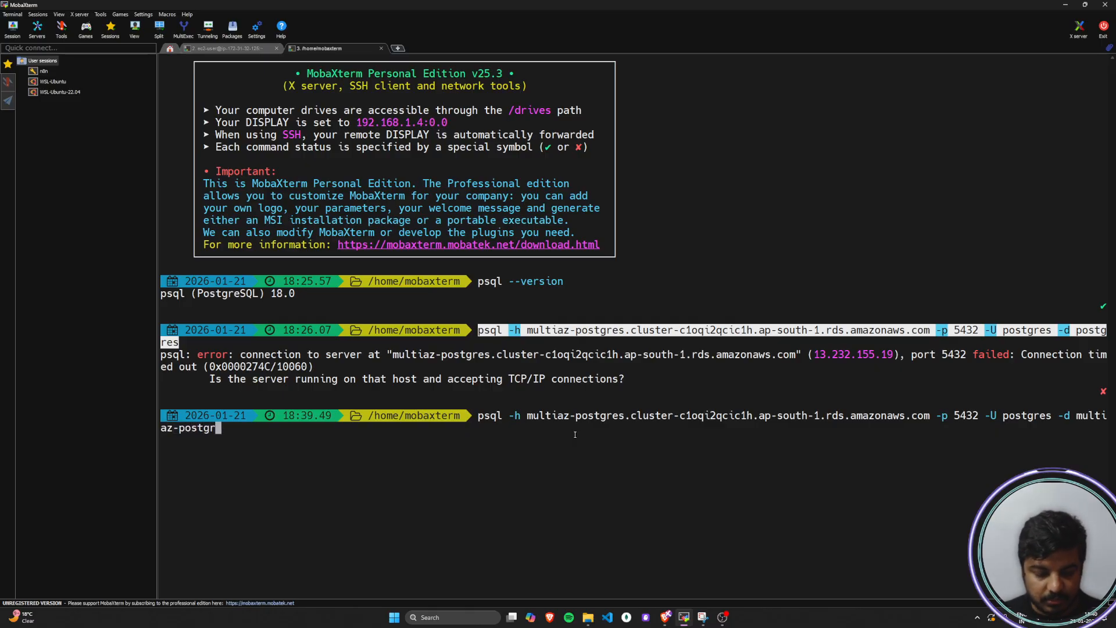
key("Return")
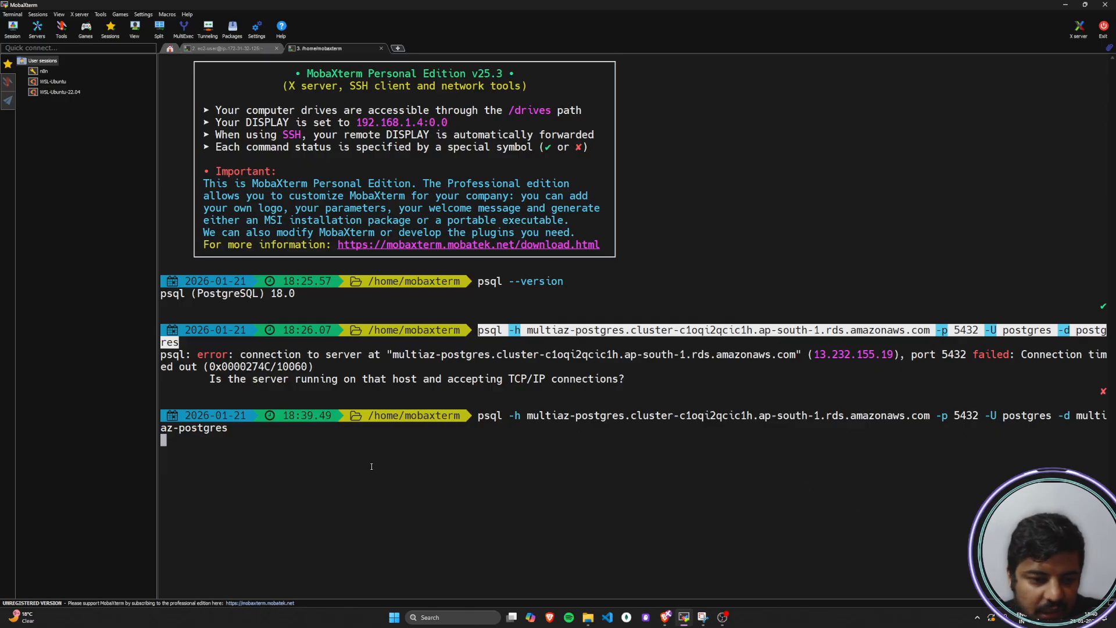
Switch to the RDS console and examine the alarms, recent events and logs of multiaz-postgres-instance-1
left_click(1065, 5)
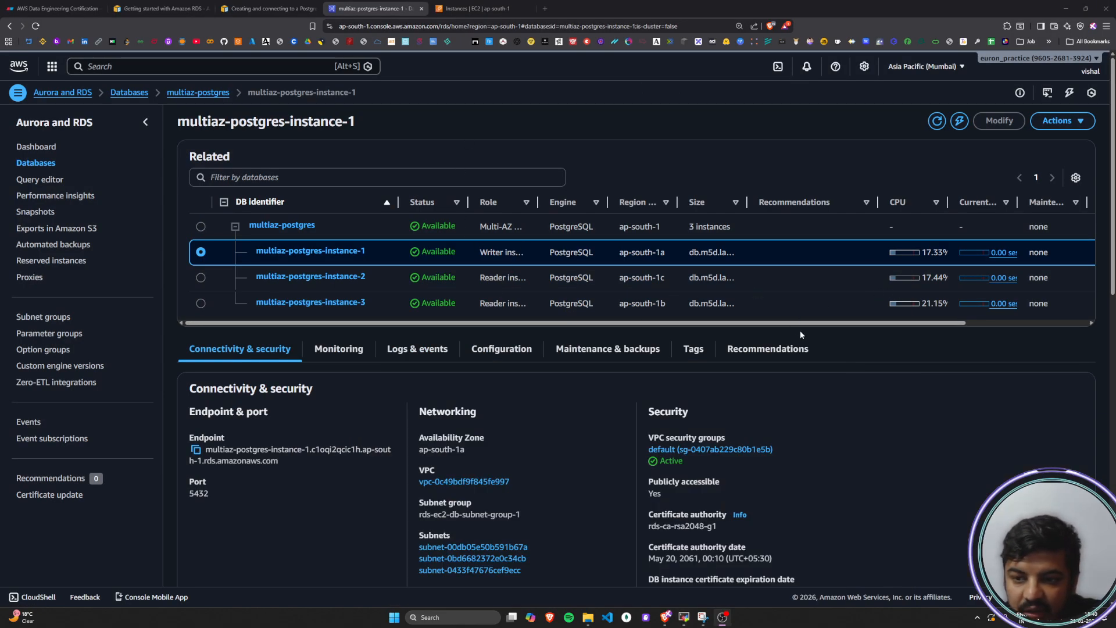
left_click_drag(807, 324, 573, 326)
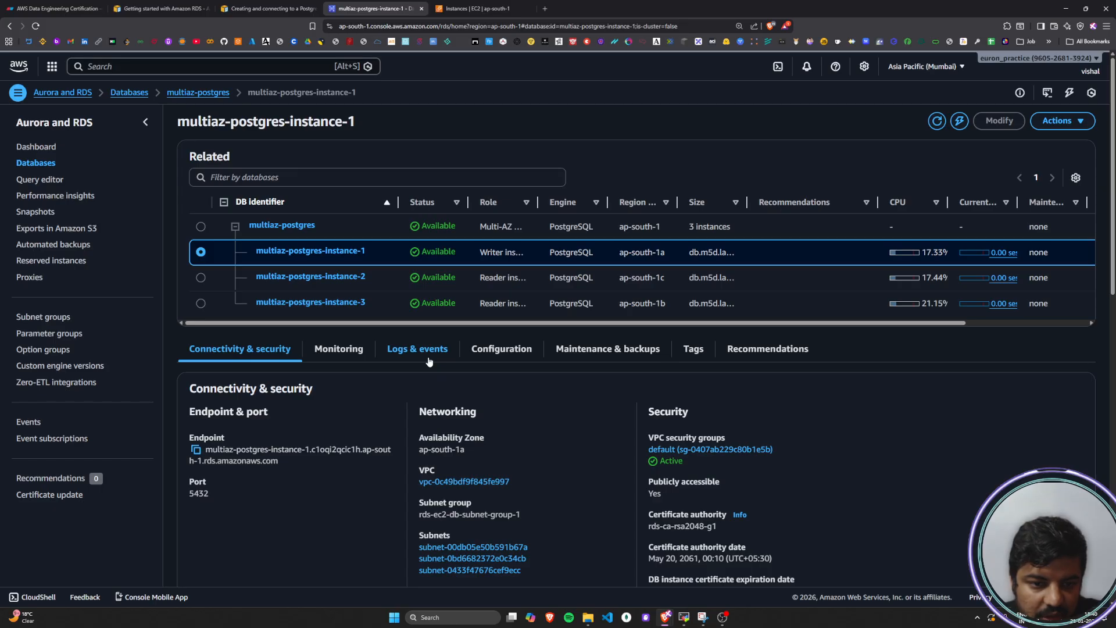
scroll(428, 362, "down", 2)
left_click(430, 261)
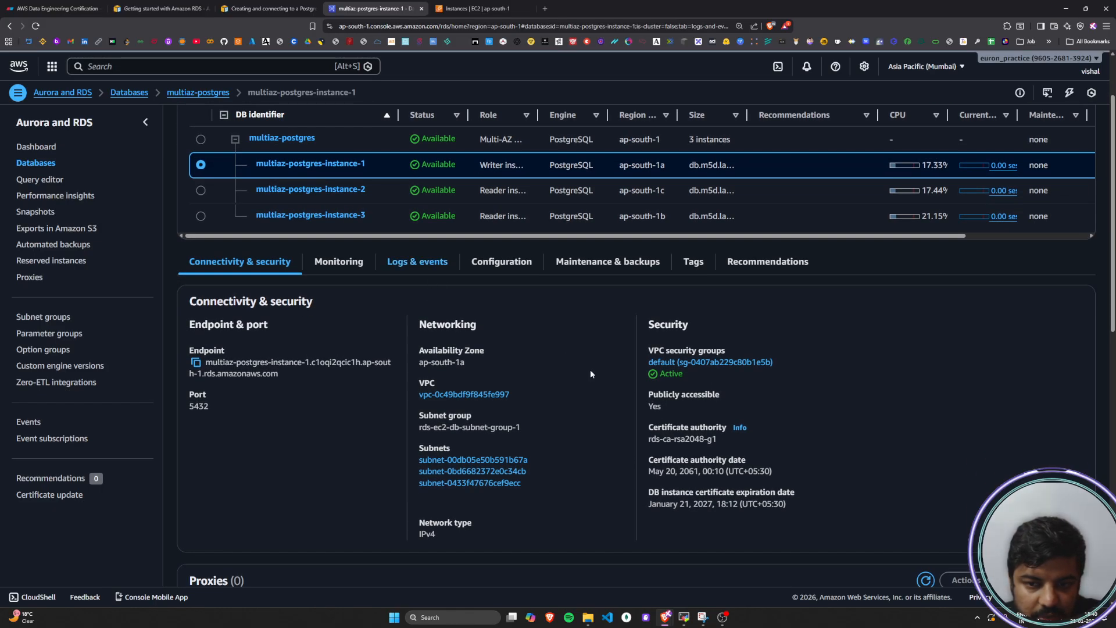
scroll(591, 374, "down", 4)
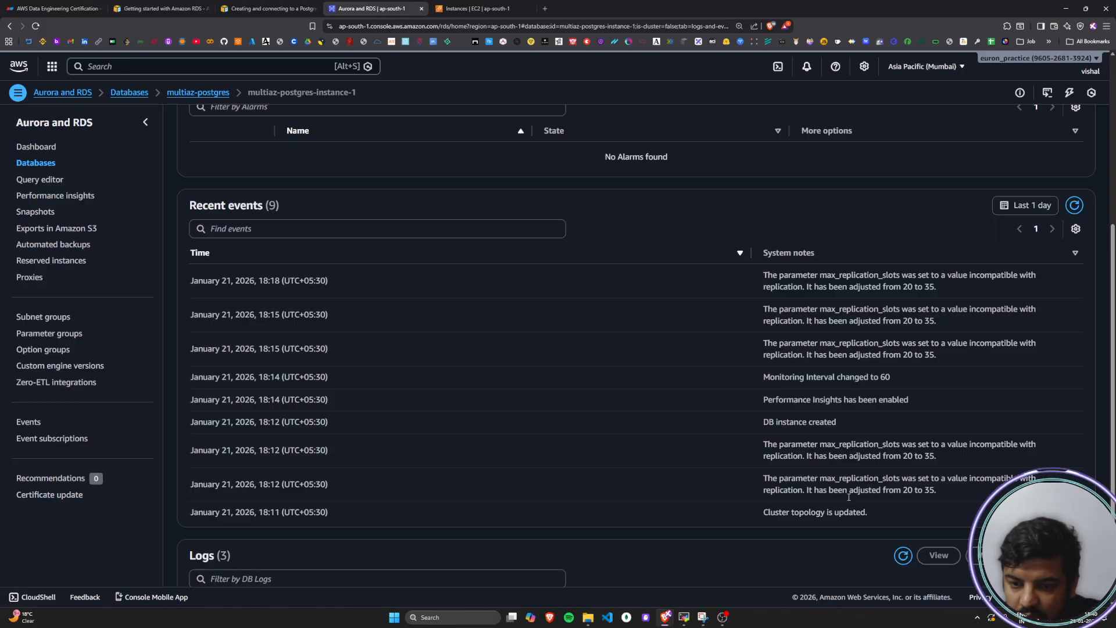
scroll(836, 478, "down", 3)
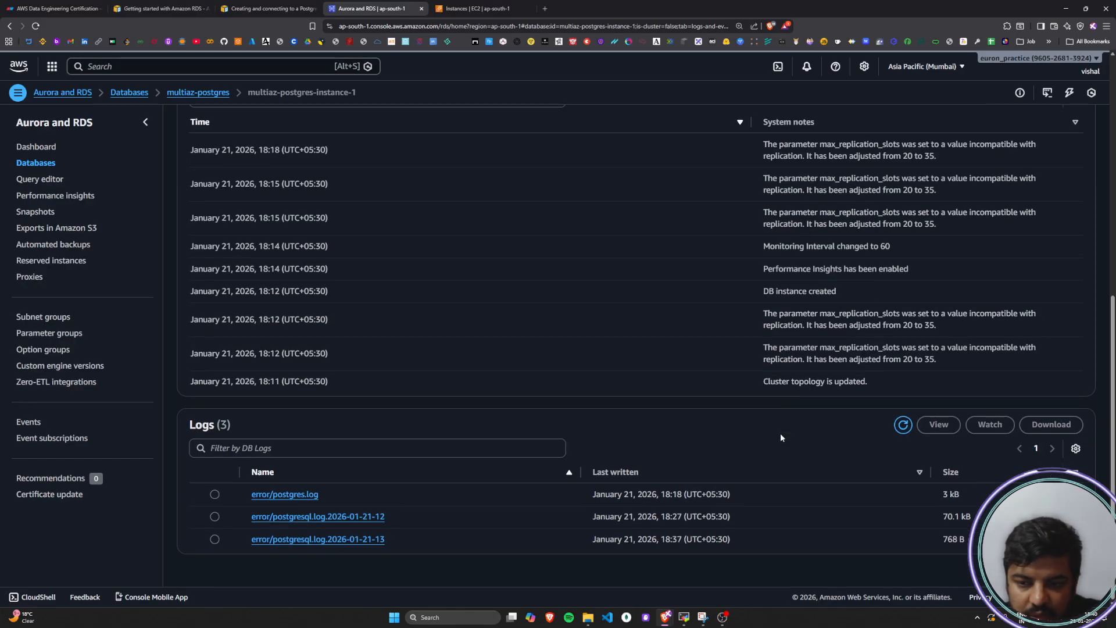
scroll(780, 434, "up", 6)
scroll(780, 438, "up", 2)
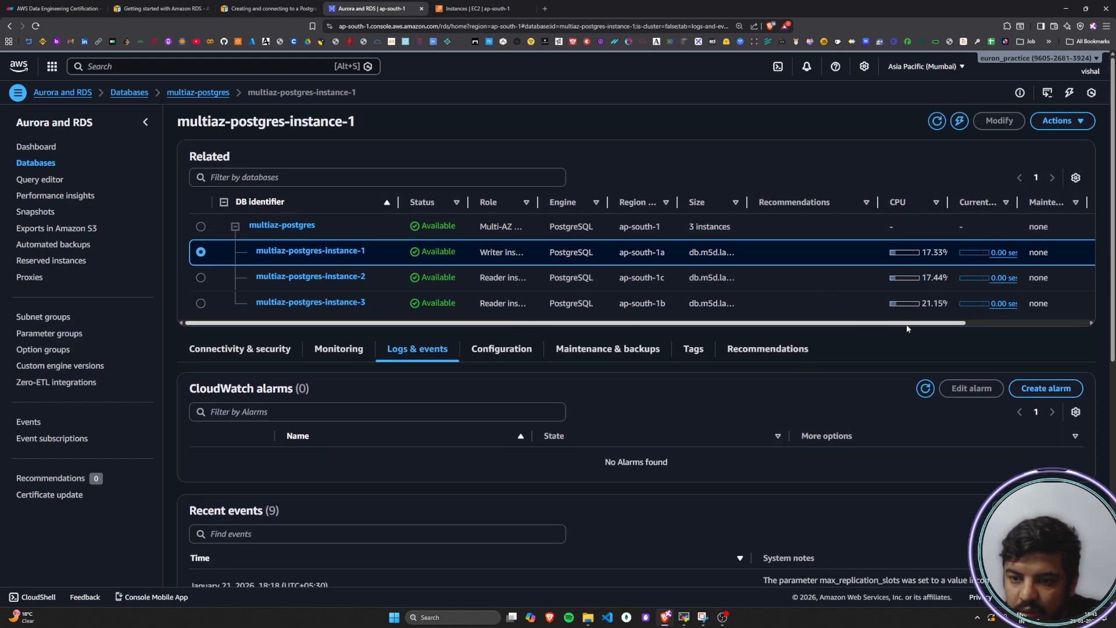
mouse_move(908, 323)
left_mouse_down()
mouse_move(1027, 329)
mouse_move(903, 325)
left_mouse_up()
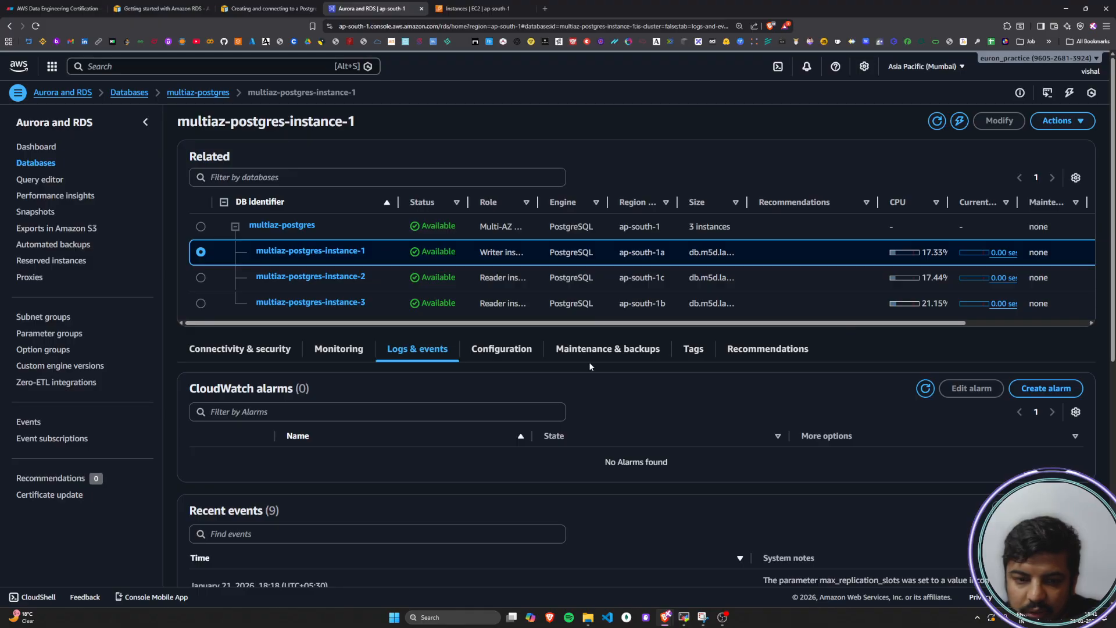
Review the configuration, maintenance and backups, tags and recommendations of multiaz-postgres-instance-1
left_click(502, 349)
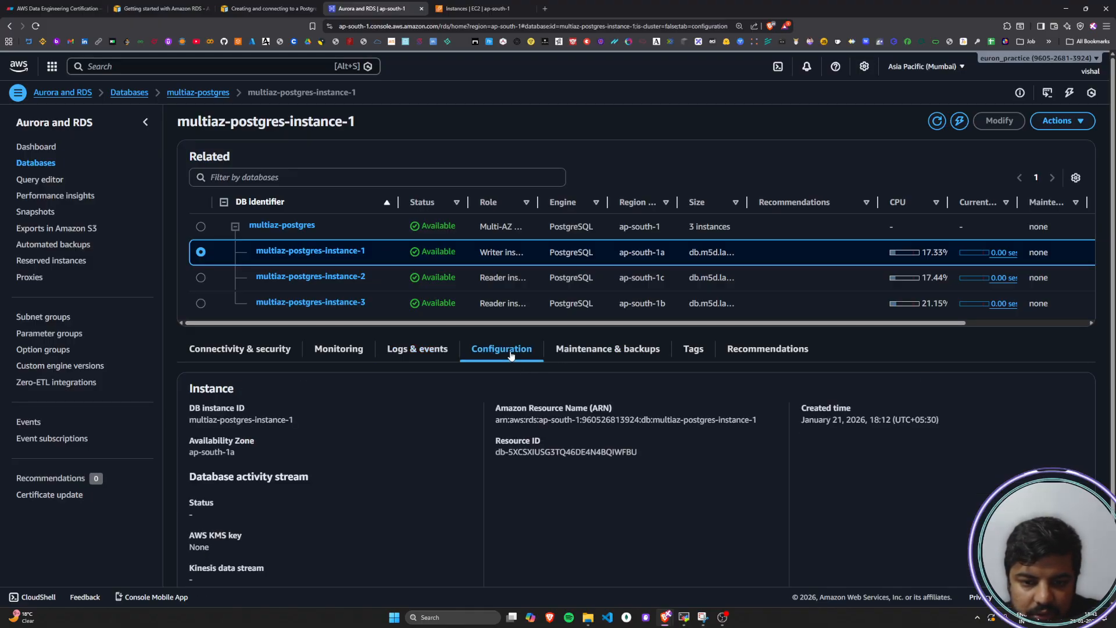
scroll(511, 356, "down", 2)
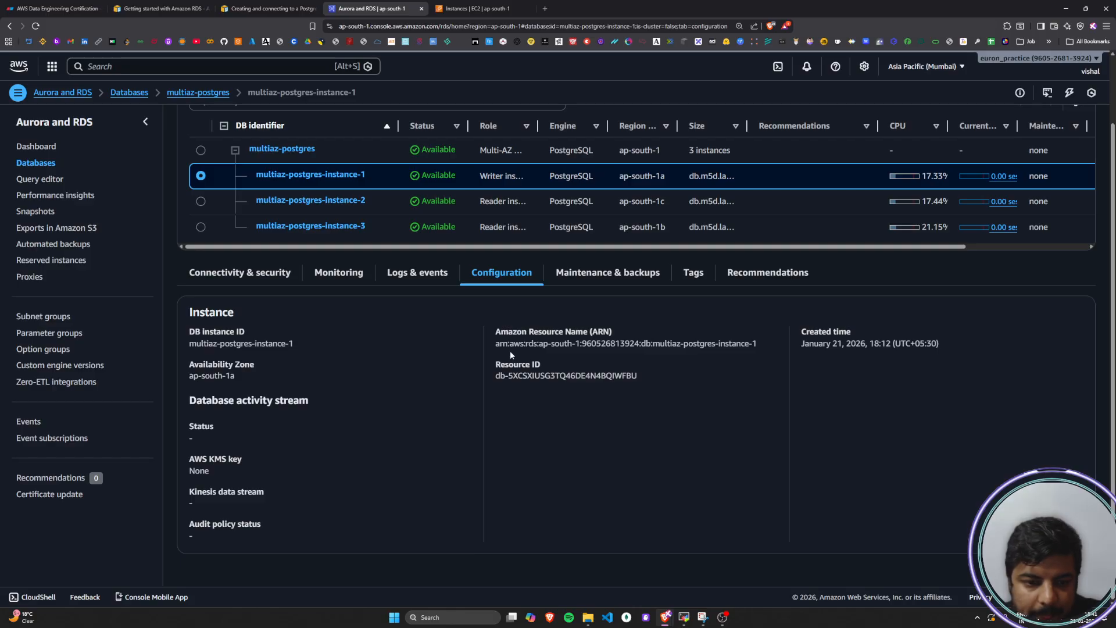
left_click(607, 273)
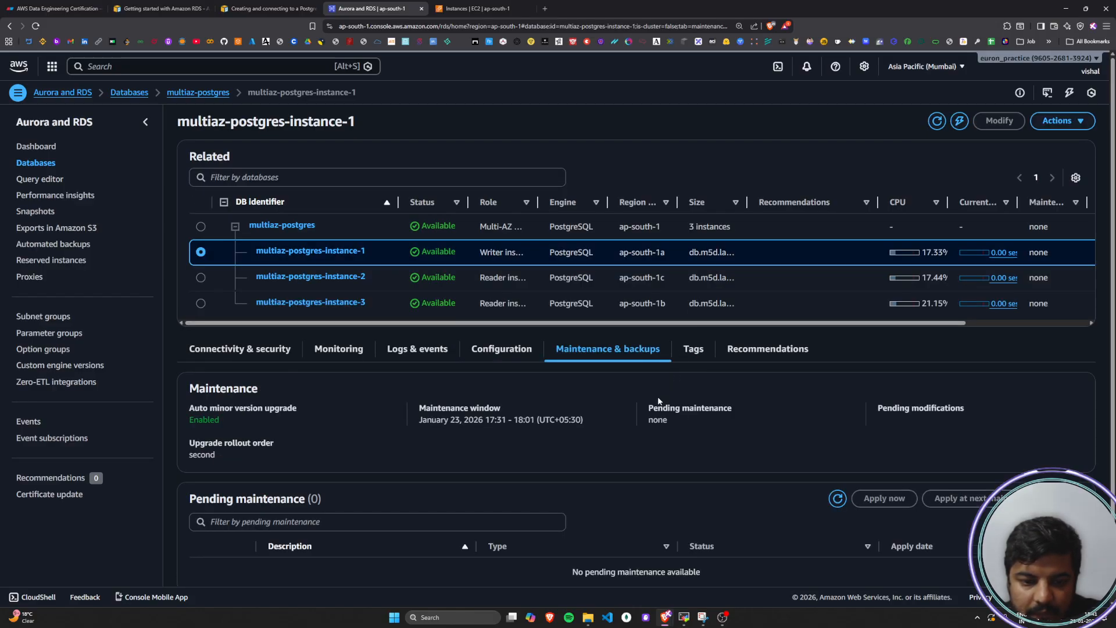
left_click(693, 349)
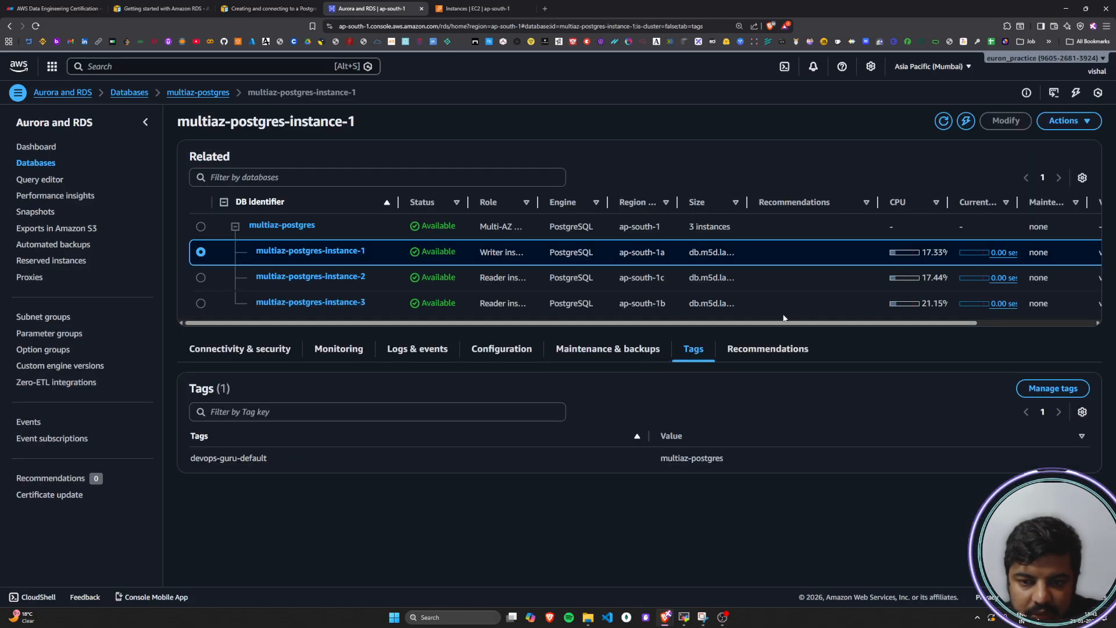
left_click(754, 349)
left_click(504, 351)
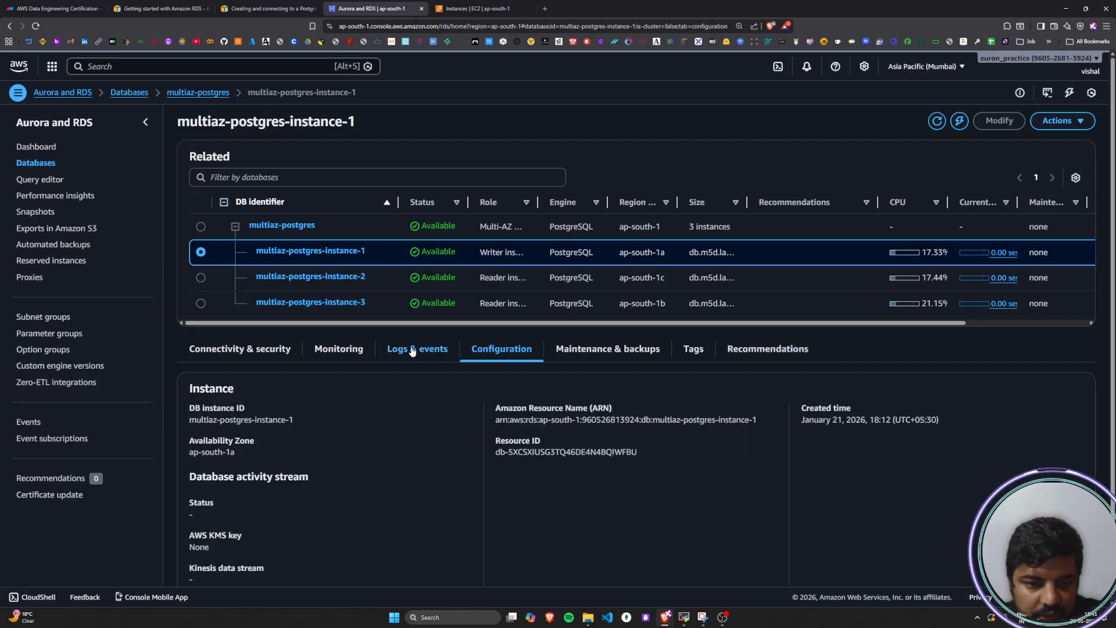
Check the event and log list of multiaz-postgres-instance-1 again and look over its CloudWatch monitoring metrics
left_click(413, 351)
scroll(381, 372, "down", 7)
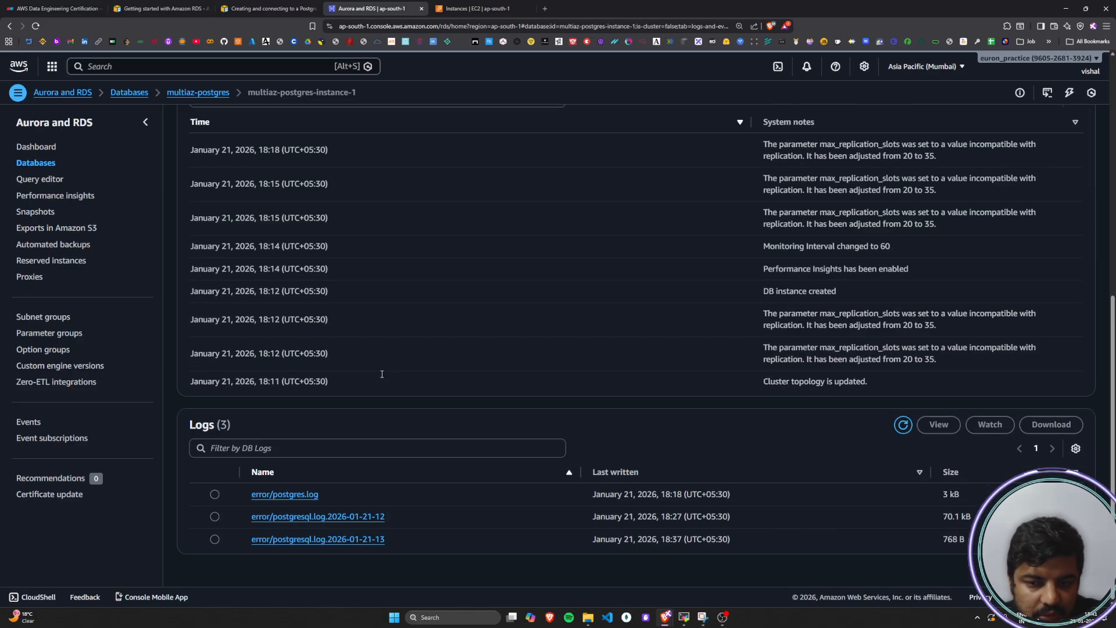
scroll(382, 377, "up", 10)
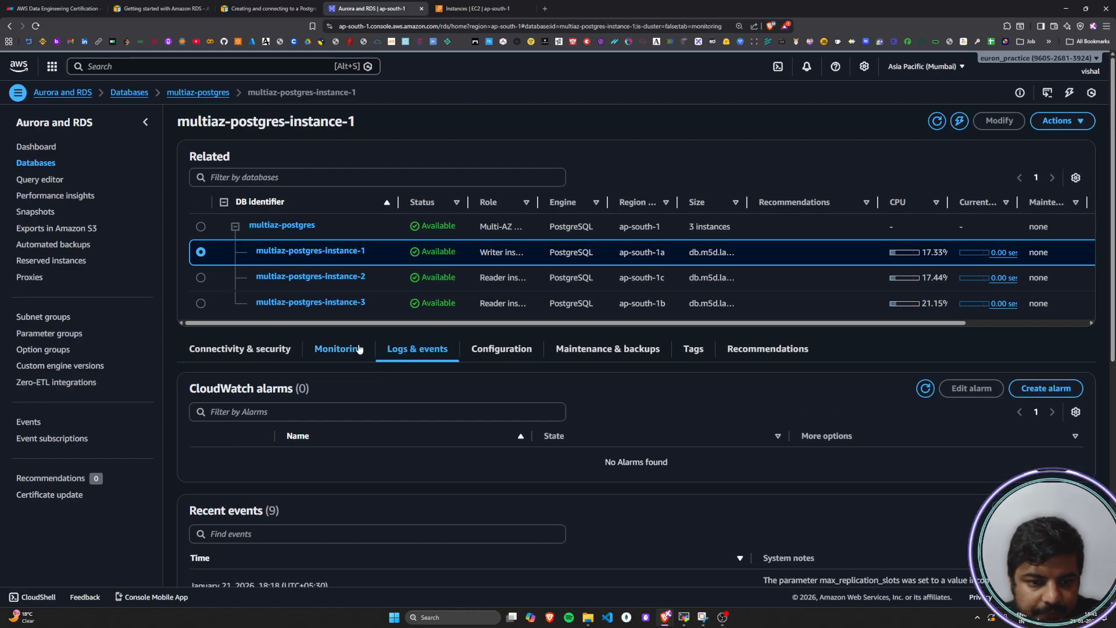
left_click(338, 349)
scroll(249, 359, "down", 3)
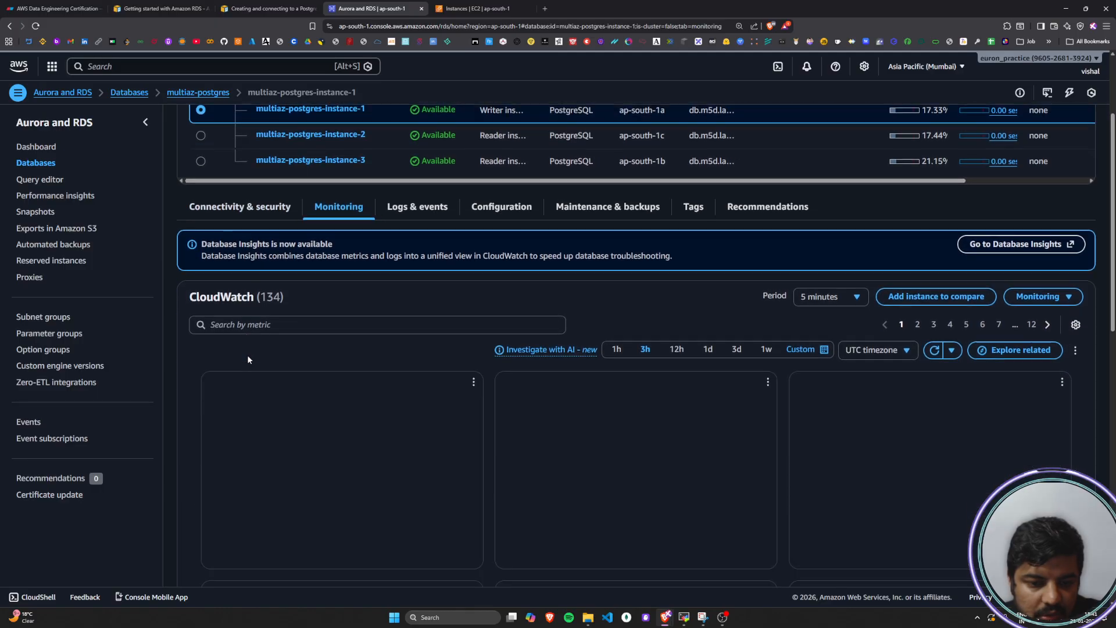
scroll(246, 354, "up", 3)
Inspect the connectivity and security details of multiaz-postgres-instance-1, including its public accessibility, security group rules and replication
left_click(246, 352)
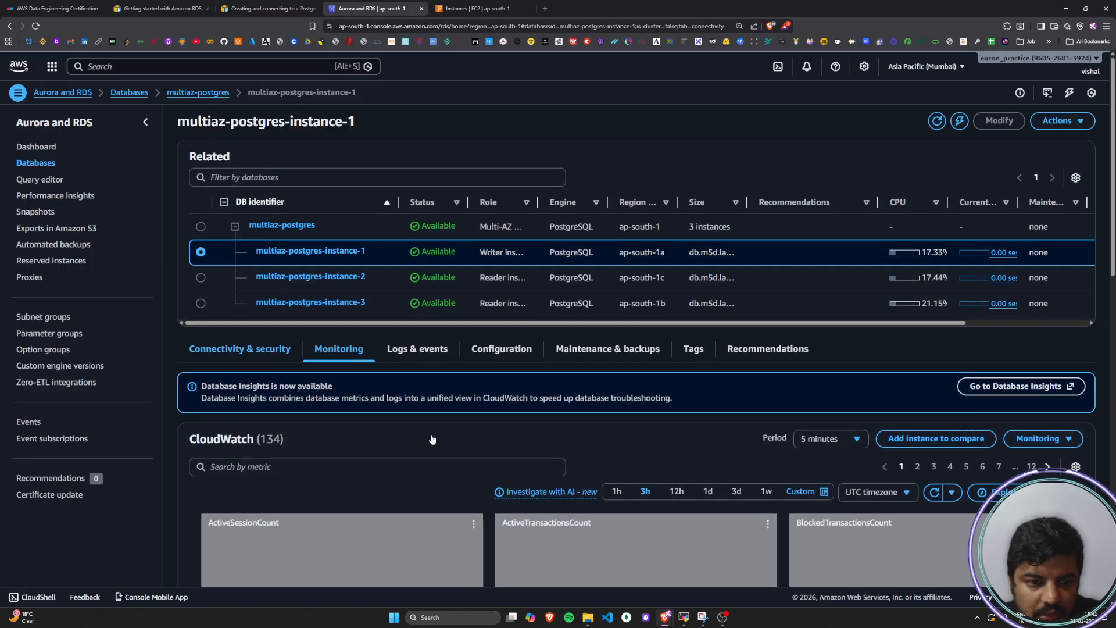
scroll(477, 446, "down", 4)
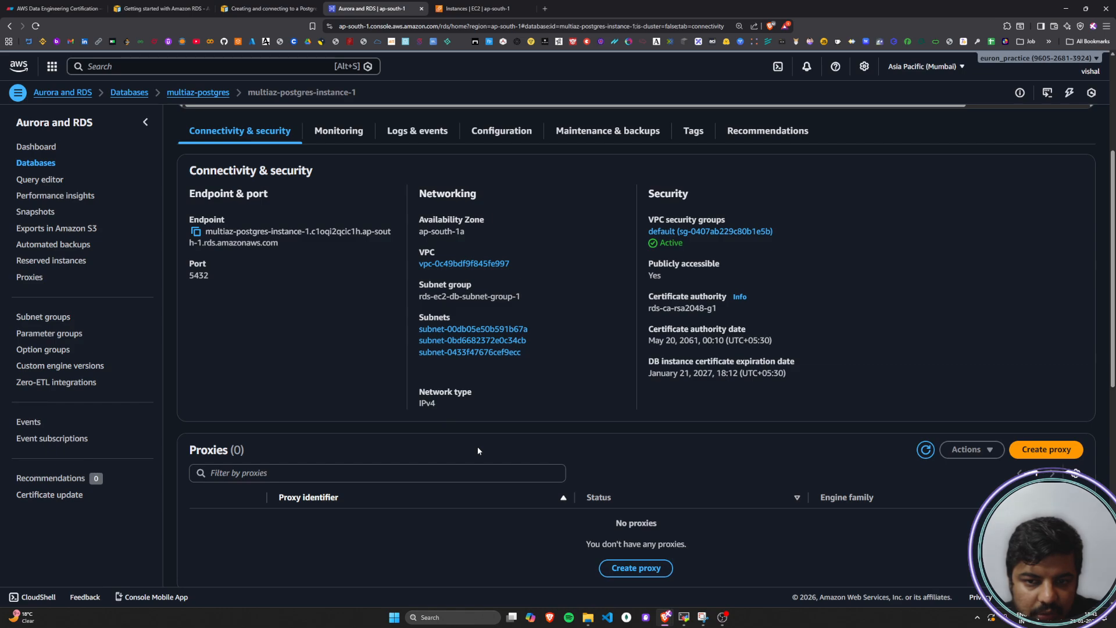
scroll(478, 450, "down", 5)
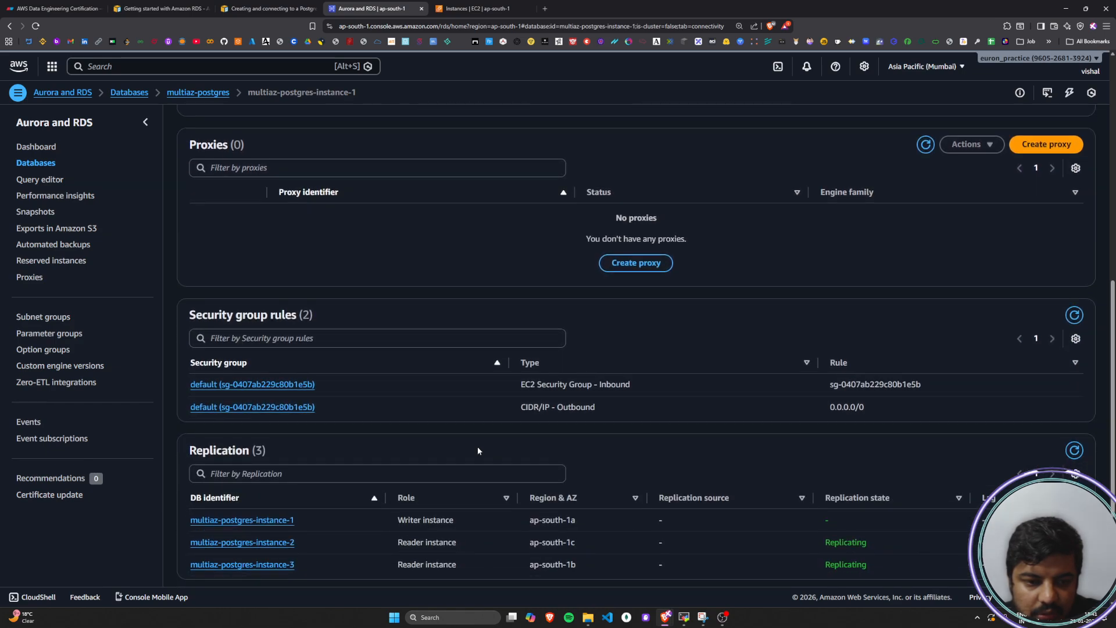
scroll(478, 451, "down", 3)
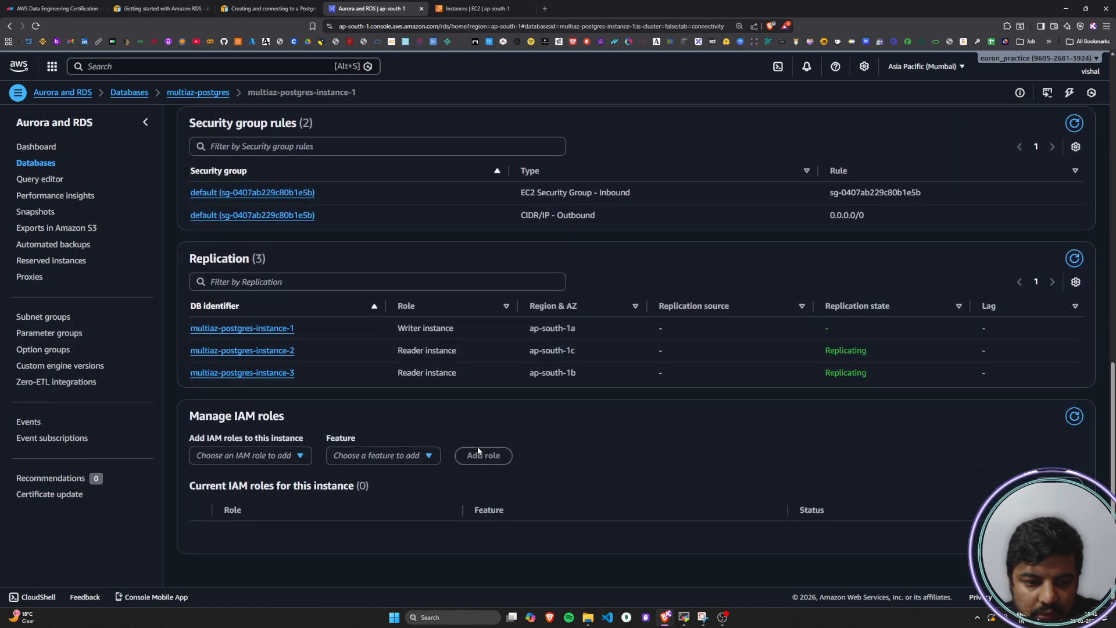
scroll(478, 451, "up", 2)
scroll(478, 450, "up", 4)
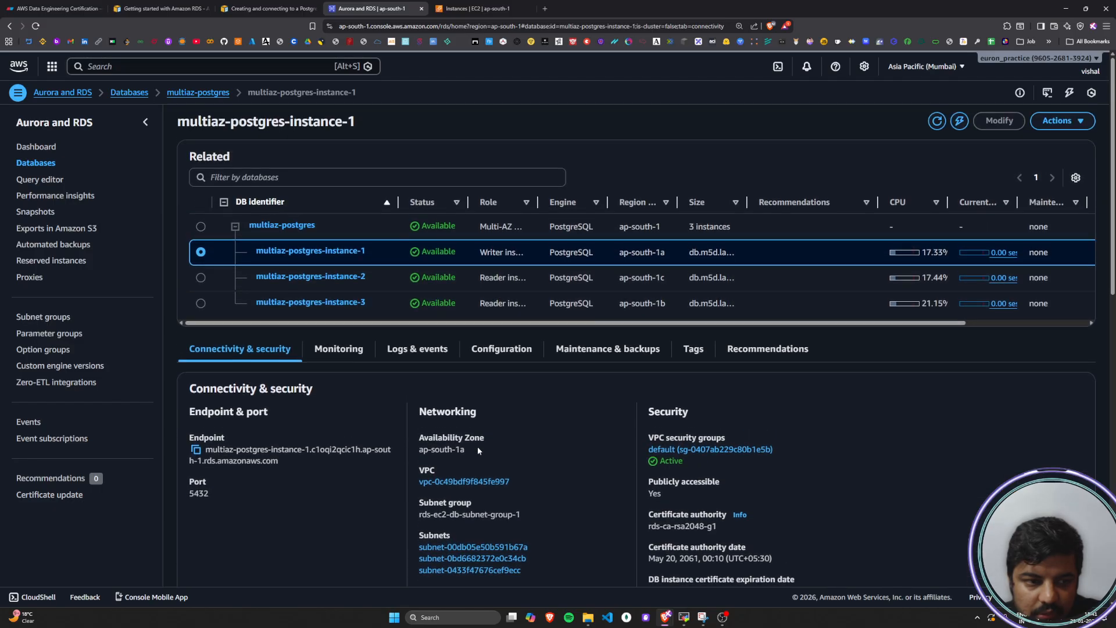
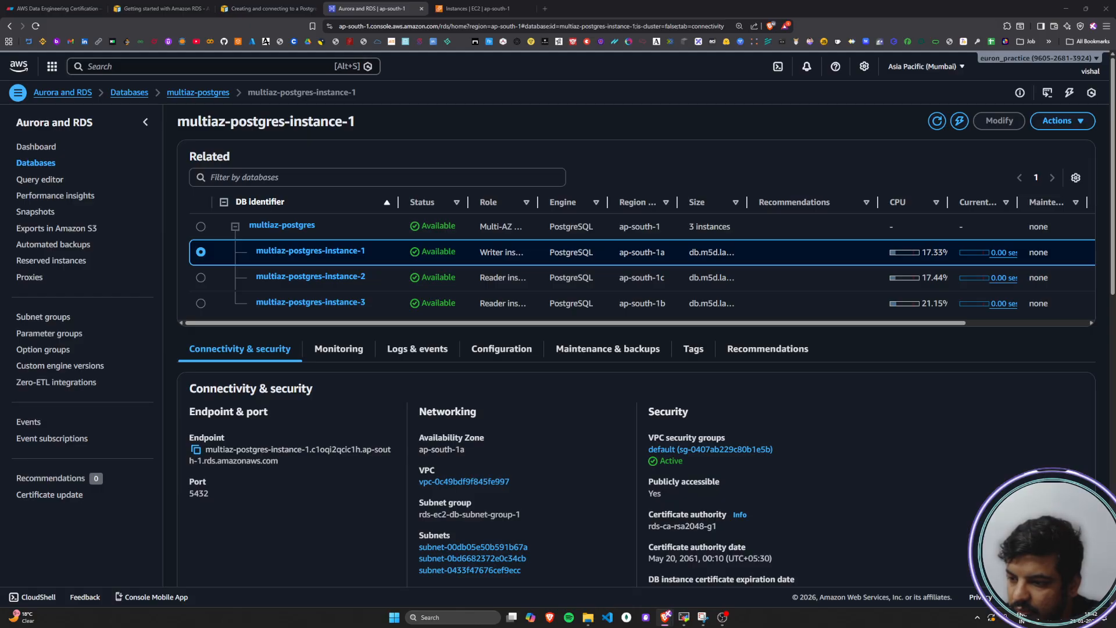
Check the earlier psql attempts in MobaXterm and examine the Configuration details of multiaz-postgres-instance-1 in the AWS console
left_click(684, 618)
left_click(575, 548)
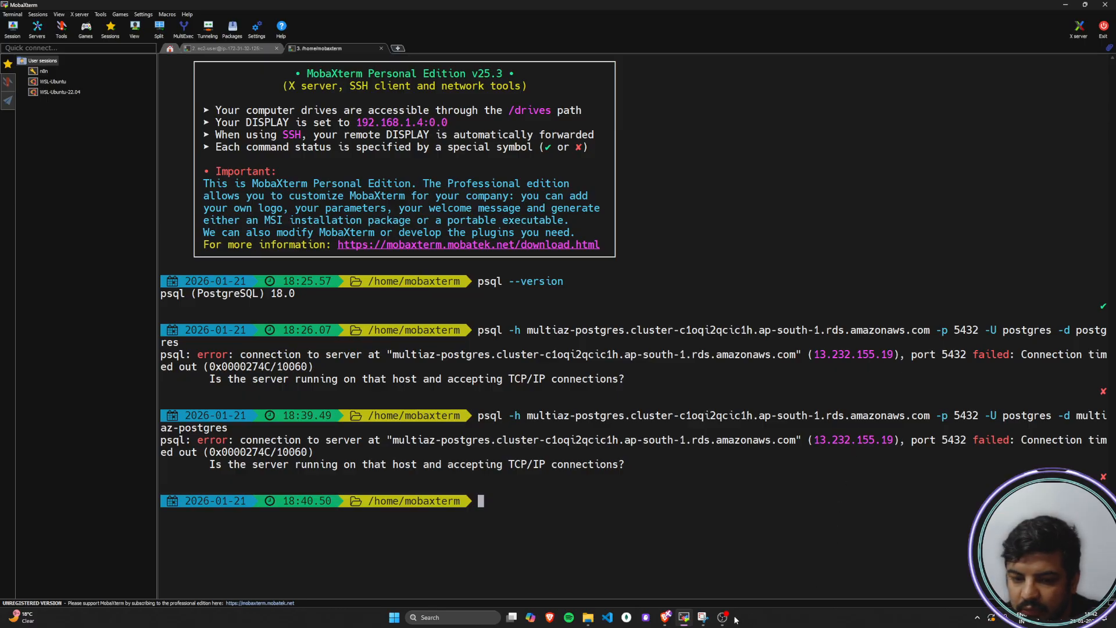
left_click(682, 621)
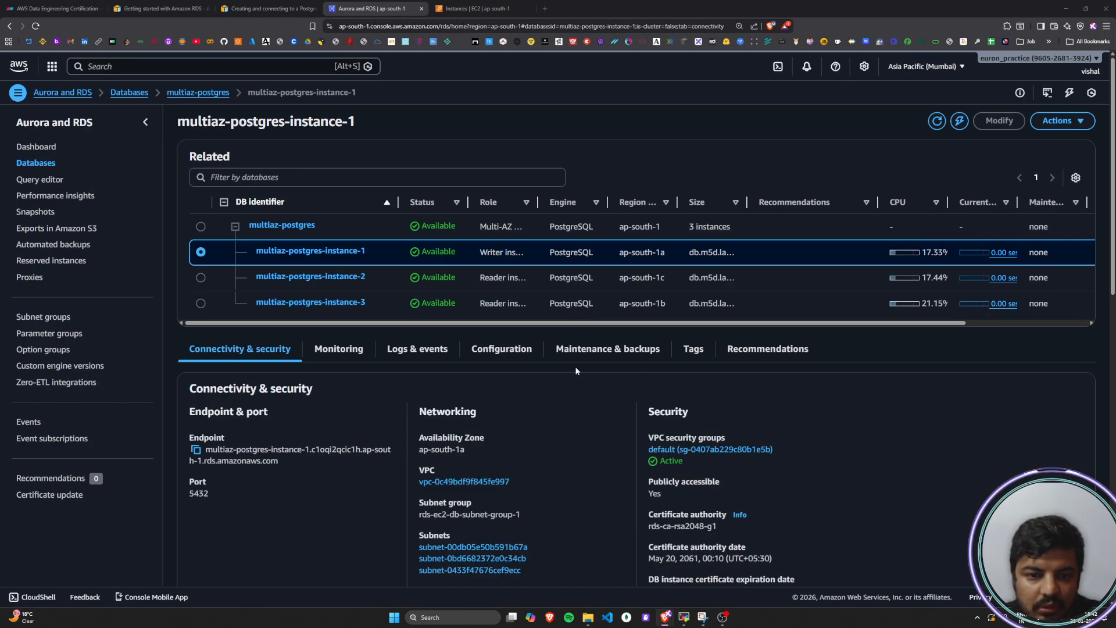
left_click(497, 350)
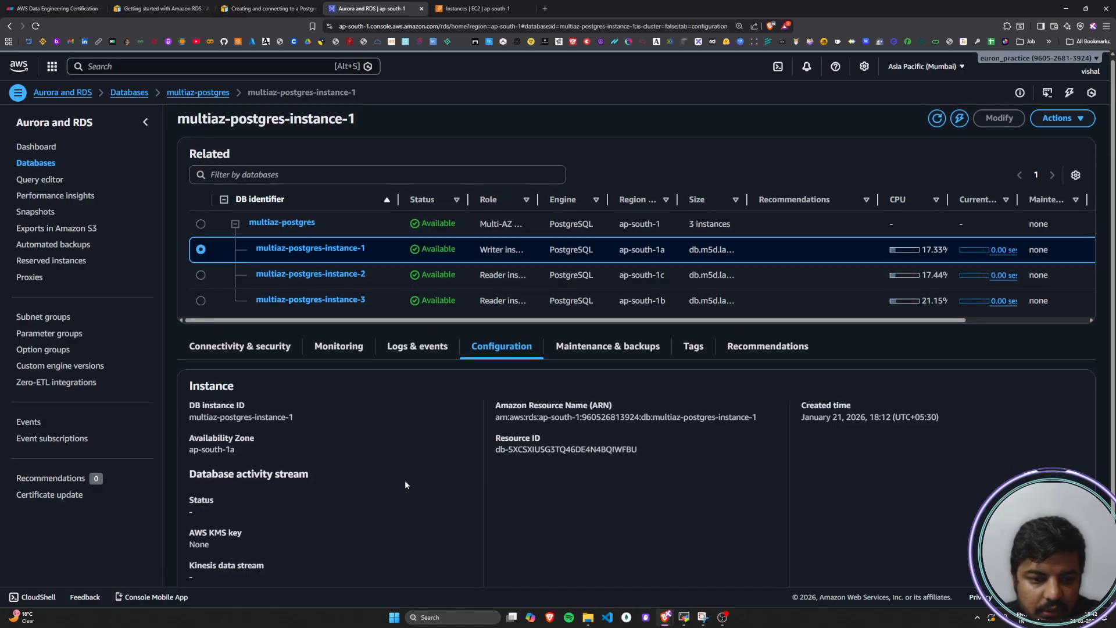
scroll(406, 484, "down", 1)
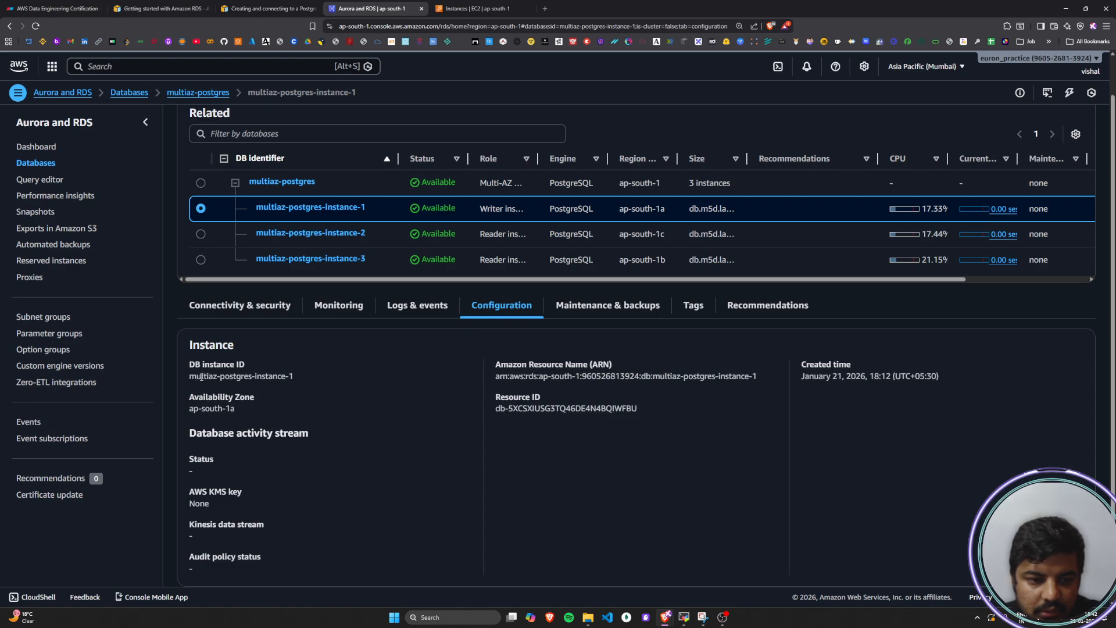
left_click_drag(201, 378, 250, 378)
left_click(250, 378)
scroll(312, 469, "down", 1)
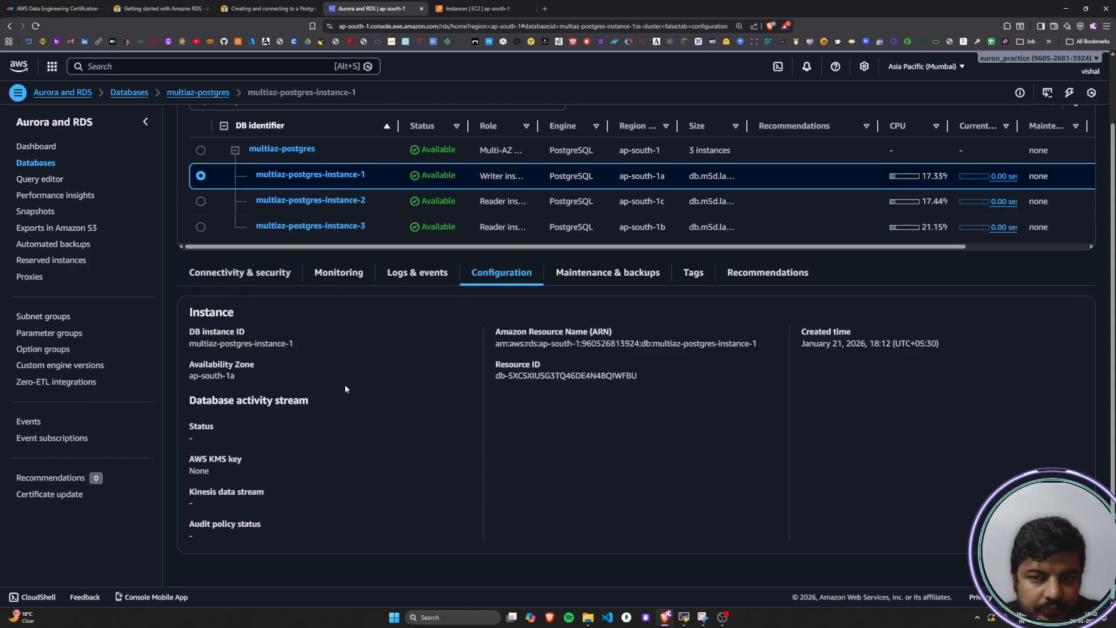
scroll(344, 385, "up", 2)
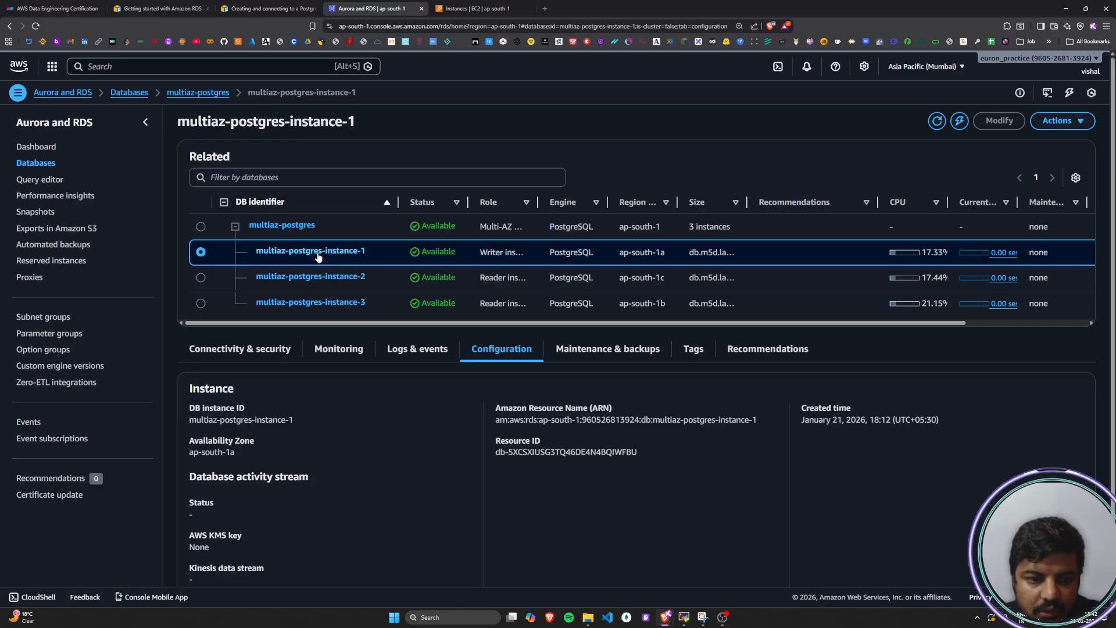
Review the writer instance's connectivity and security details, including its endpoint, security group rules and replication list
left_click(265, 350)
scroll(336, 493, "down", 3)
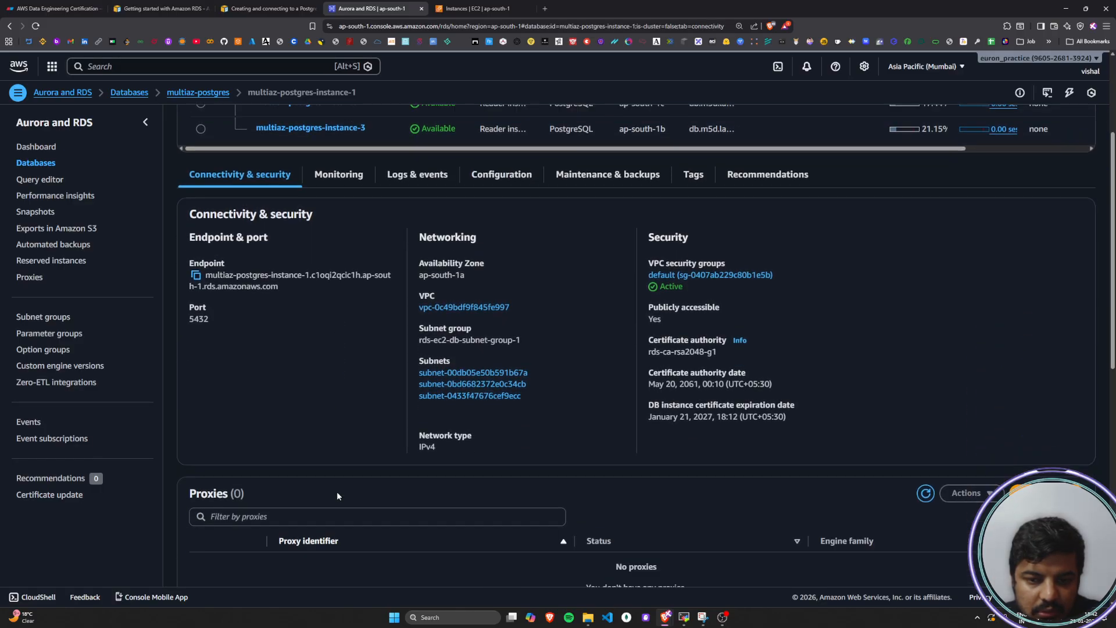
scroll(337, 495, "down", 7)
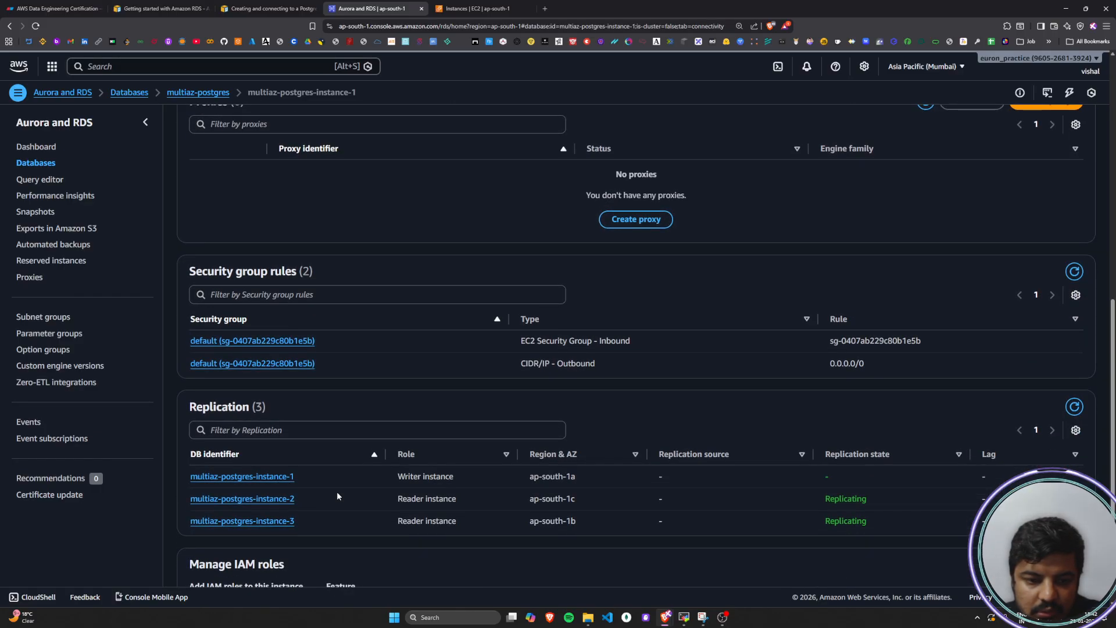
scroll(338, 496, "down", 2)
scroll(337, 495, "up", 5)
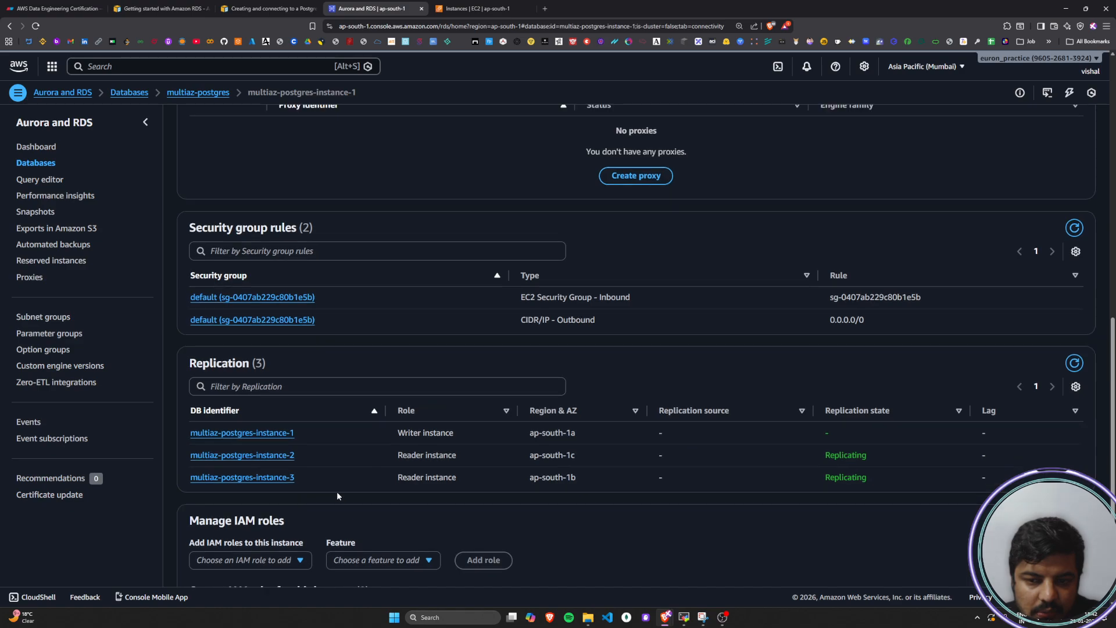
scroll(337, 496, "up", 7)
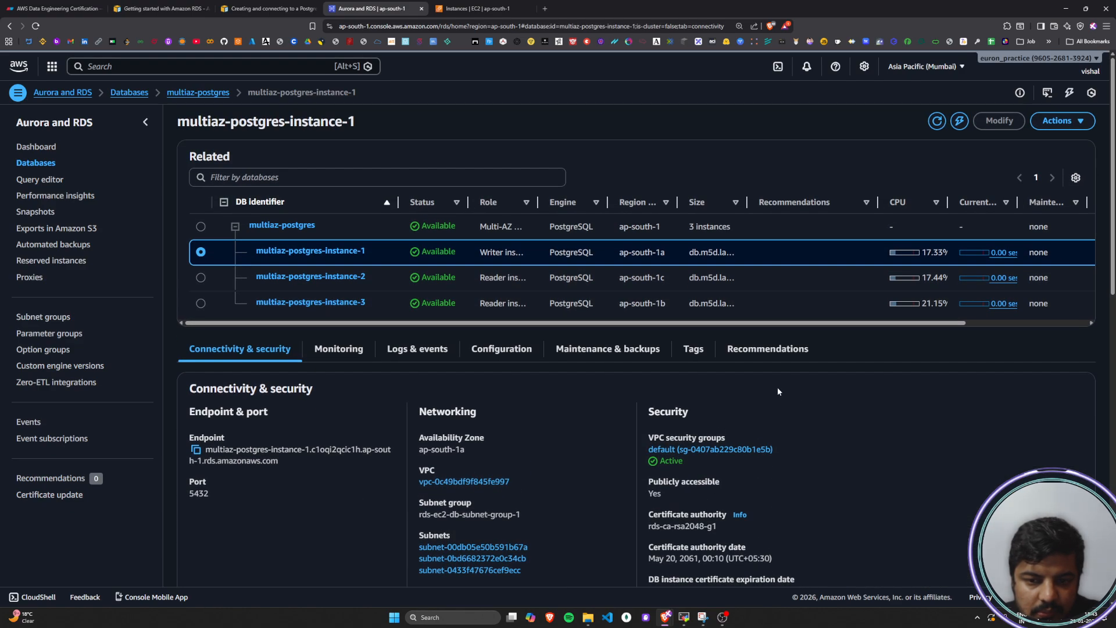
scroll(386, 425, "down", 2)
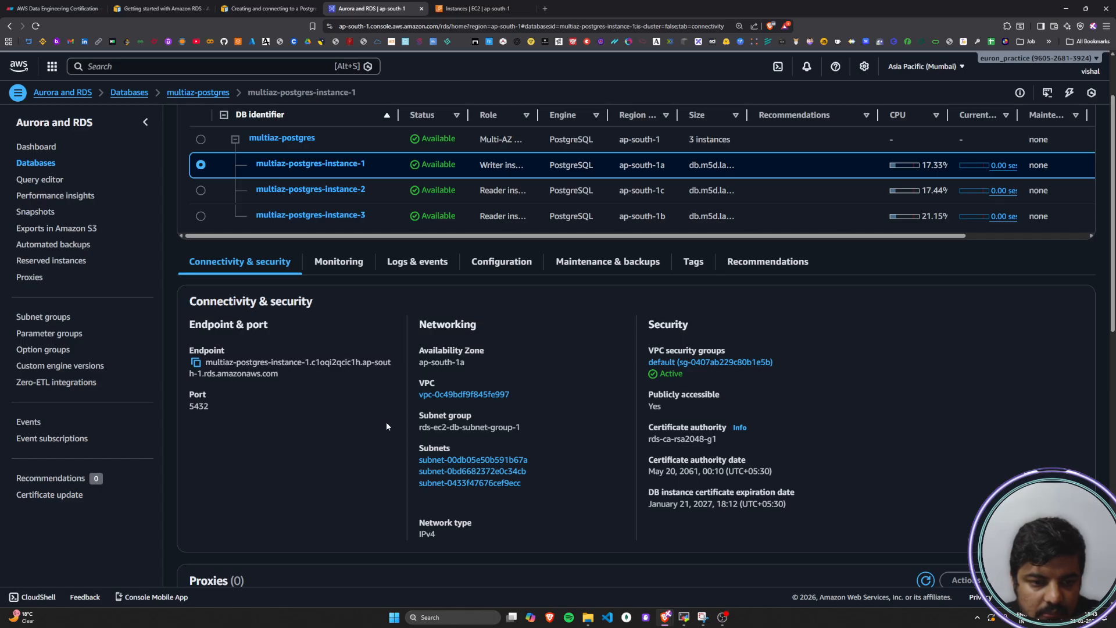
In MobaXterm, rerun the last psql command against the multiaz-postgres cluster endpoint on port 5432 with the database name changed to postgres
left_click(684, 618)
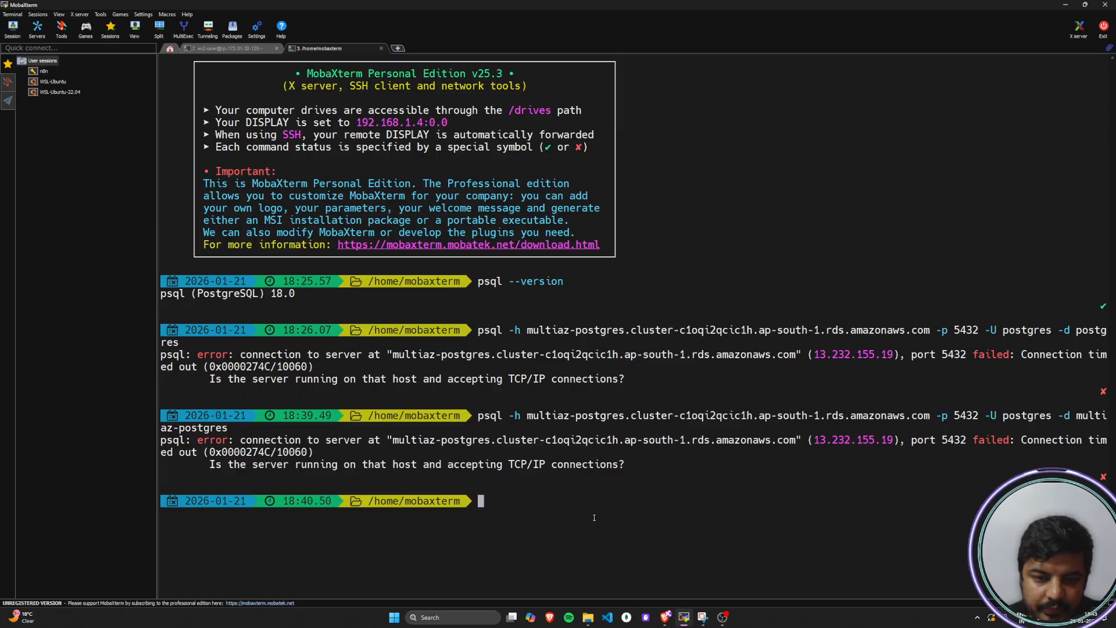
key("Up")
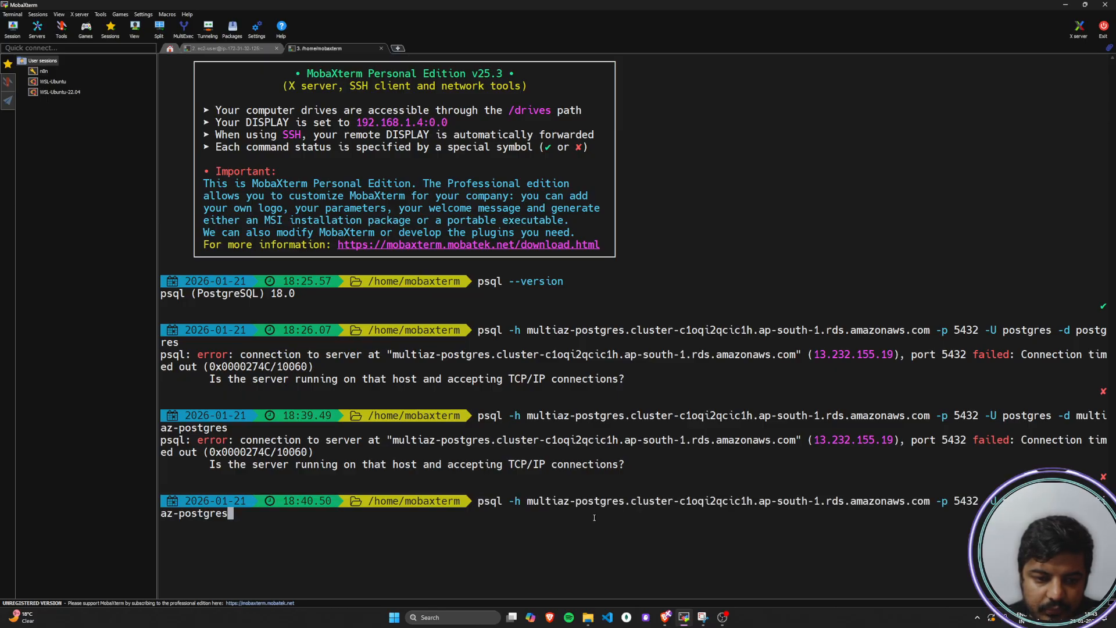
key("Left")
key("Left")
key("Left")
key("Left")
key("Left")
key("Left")
key("Left")
key("Left")
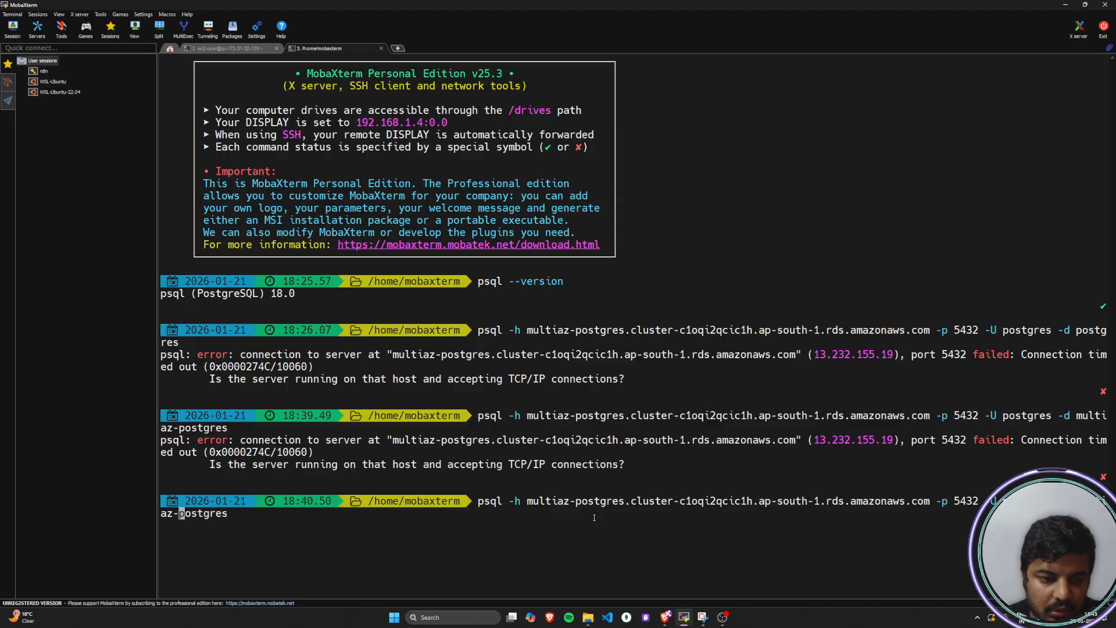
key("BackSpace")
key("BackSpace")
key("BackSpace")
key("BackSpace")
key("BackSpace")
key("BackSpace")
key("BackSpace")
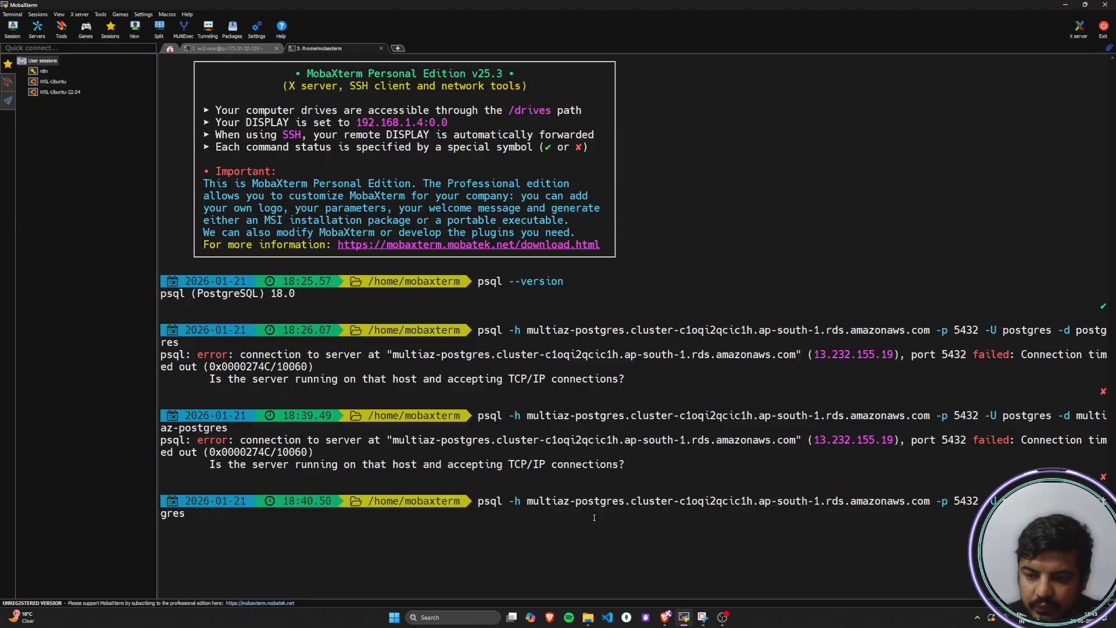
key("BackSpace")
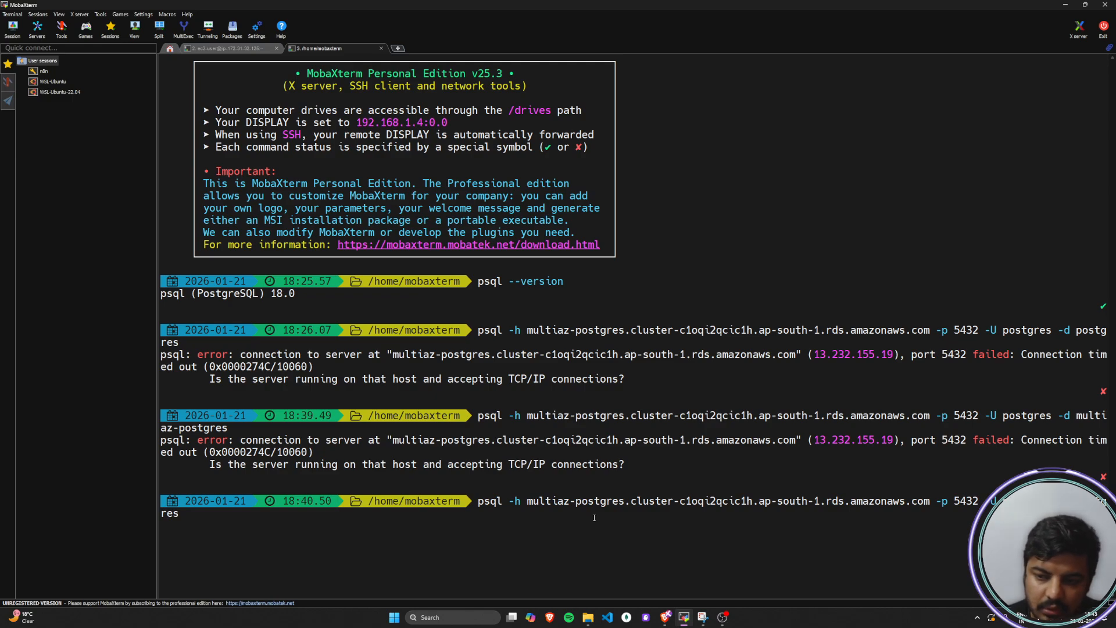
key("BackSpace")
key("BackSpace")
key("BackSpace")
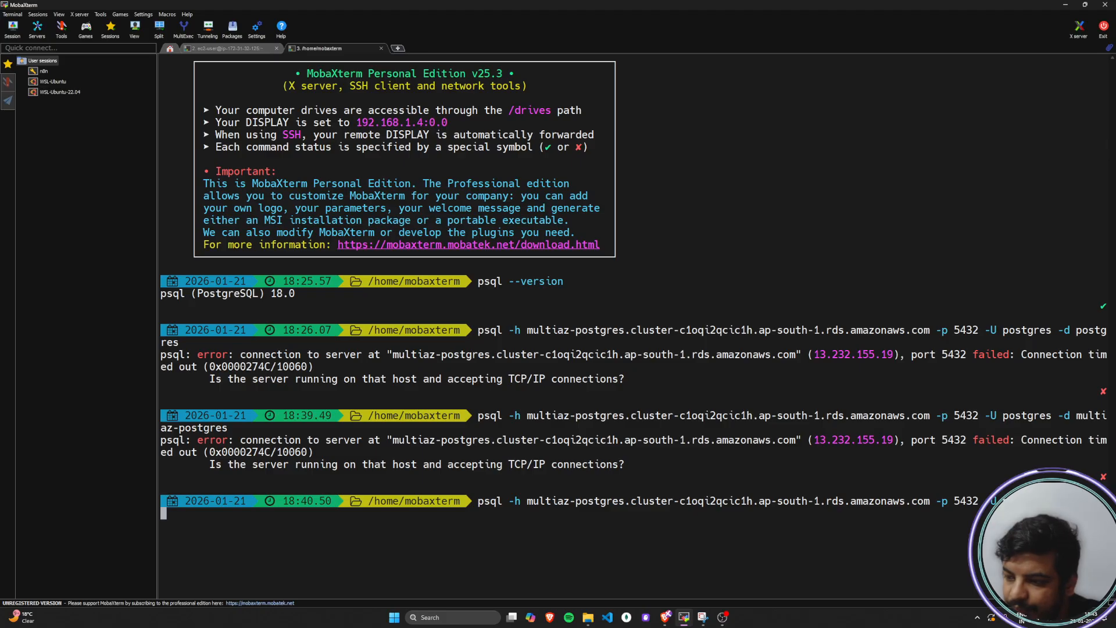
key("alt+Tab")
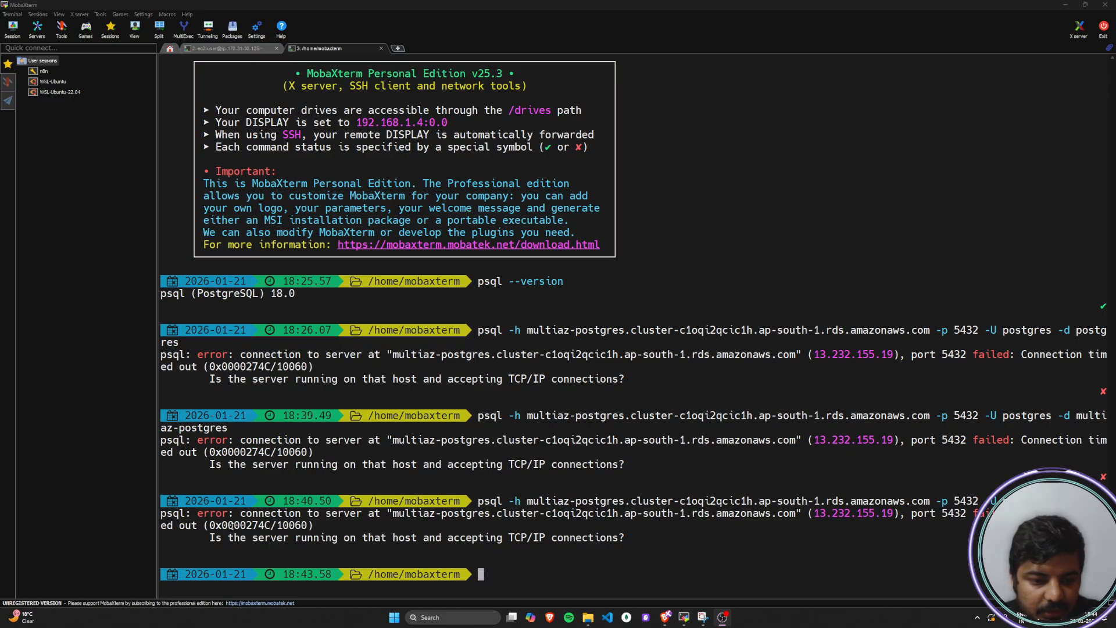
Recheck the writer instance's endpoint, networking and security group rules in the AWS console and return to MobaXterm
left_click(1065, 6)
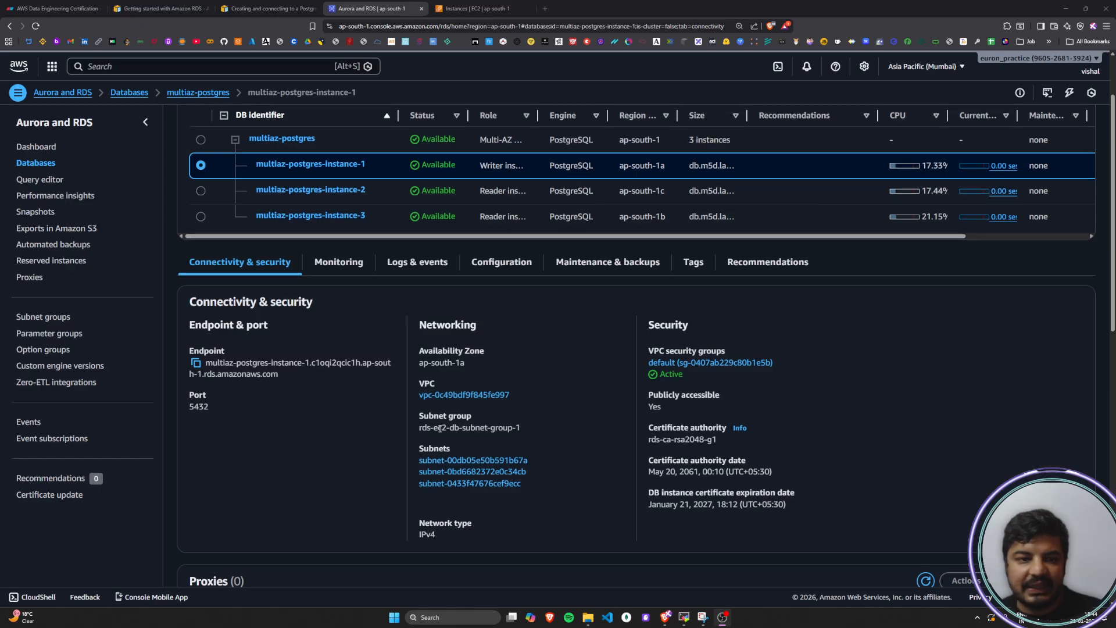
scroll(440, 428, "up", 2)
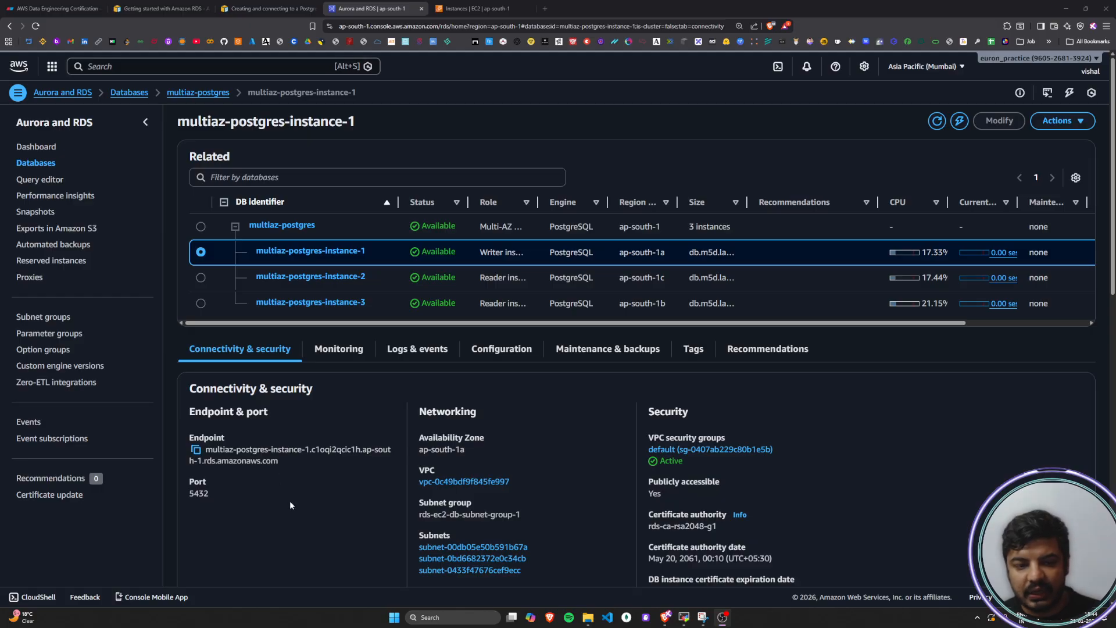
scroll(290, 501, "down", 10)
scroll(290, 503, "up", 5)
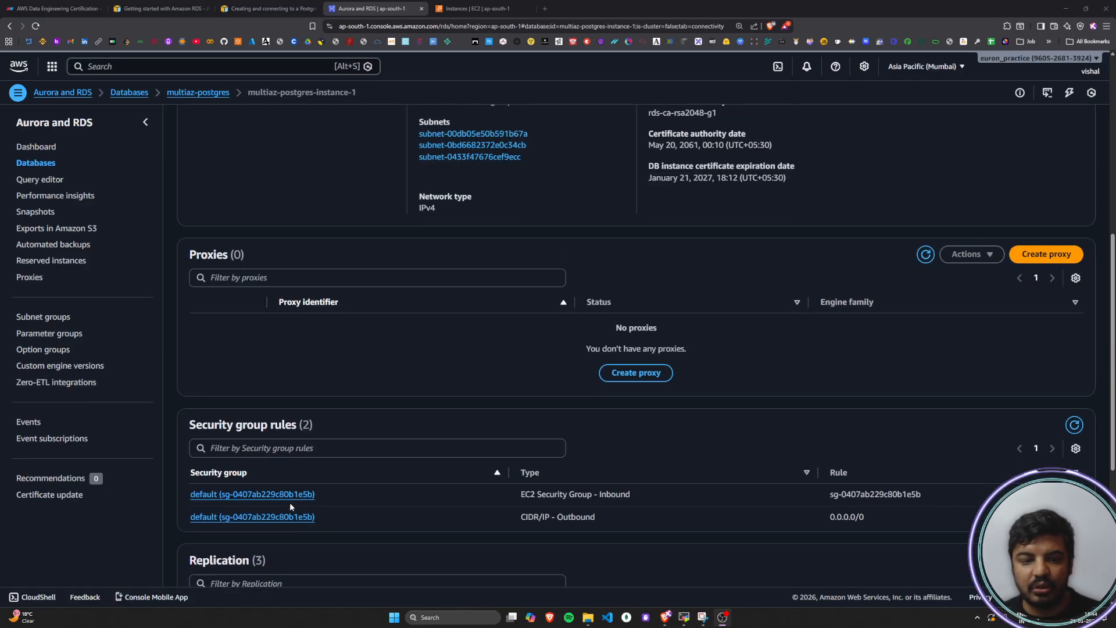
scroll(289, 502, "up", 7)
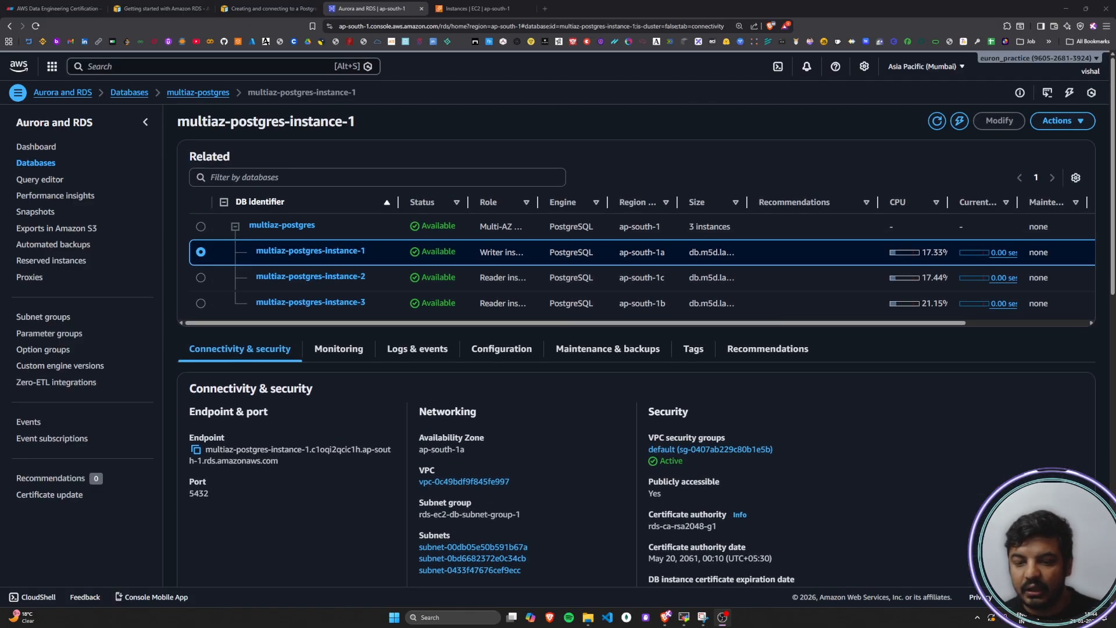
left_click(684, 617)
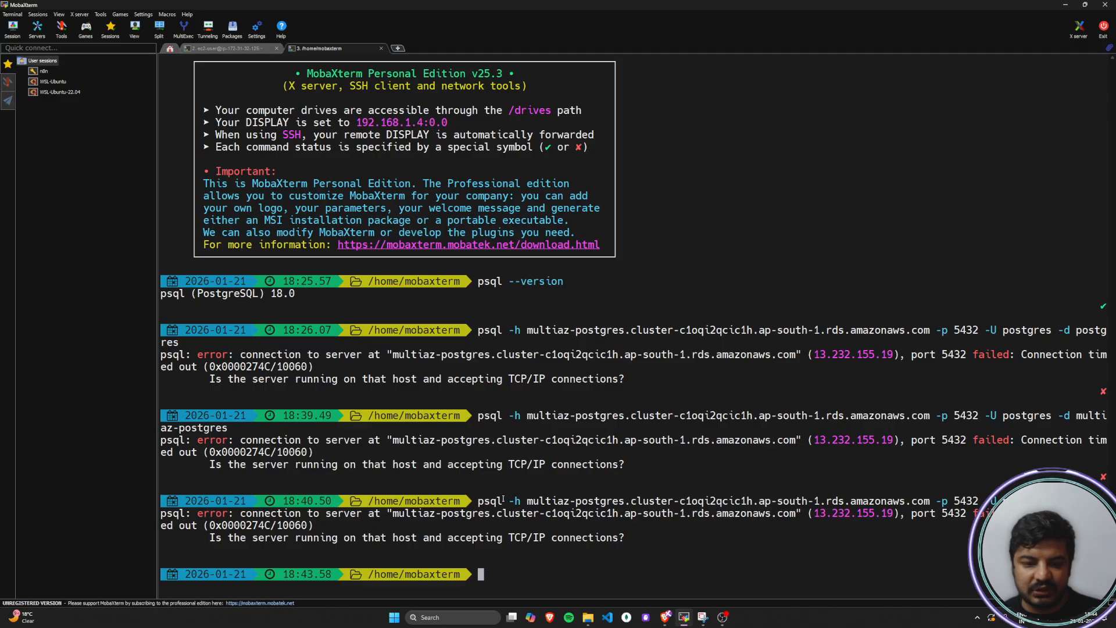